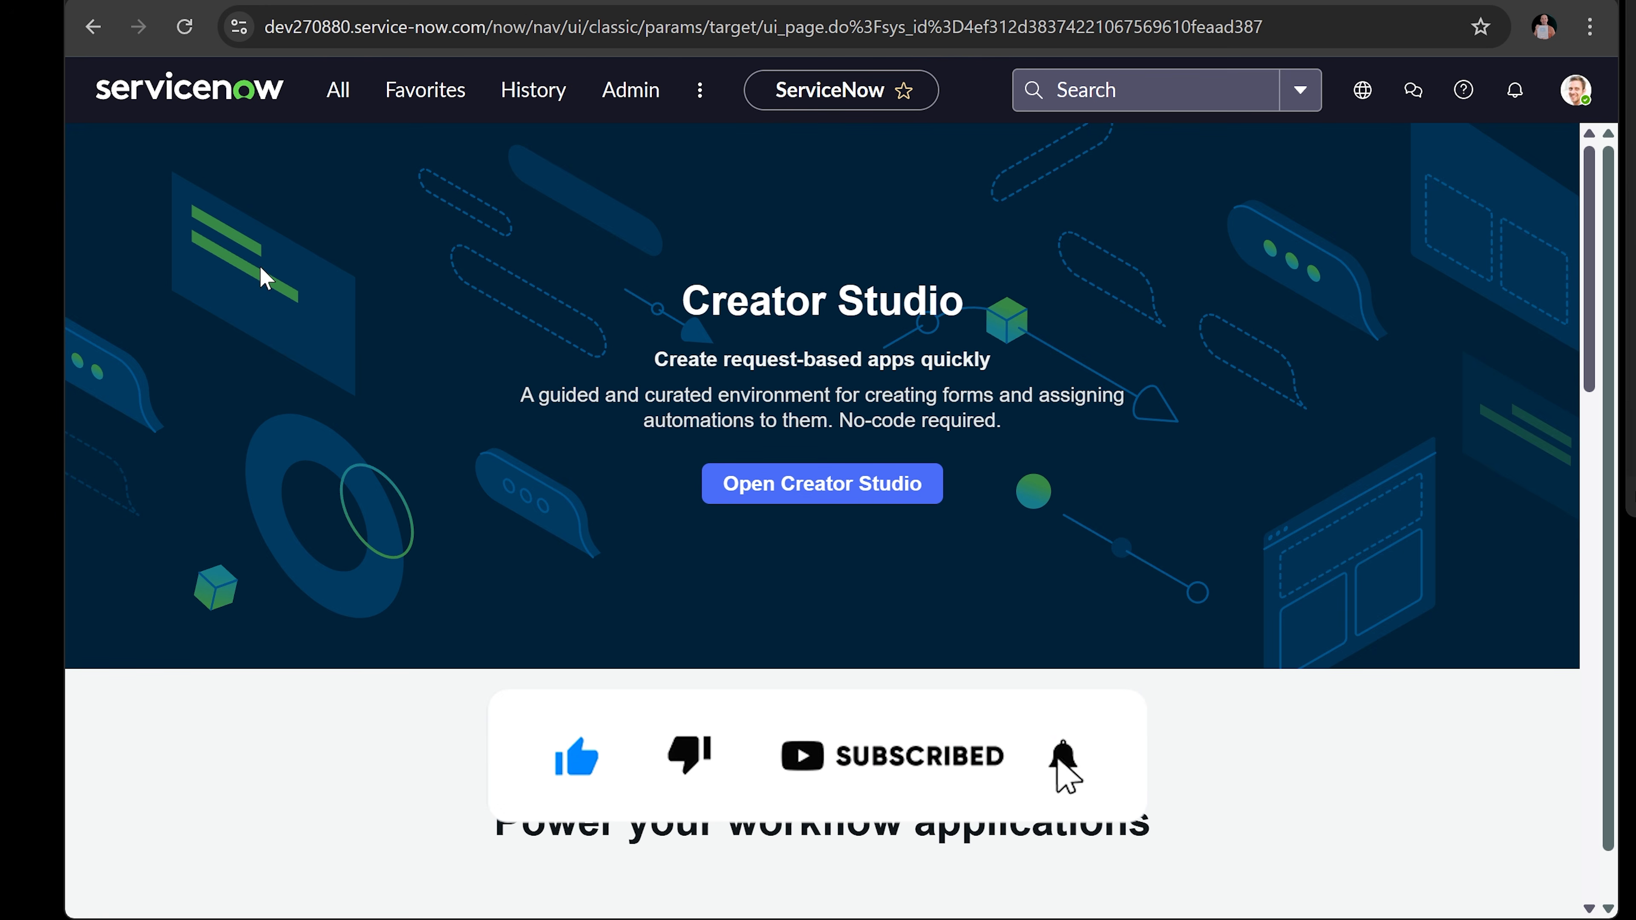
- Filter the All menu for 'users', open Organization > Users, and start a new user record
click(340, 111)
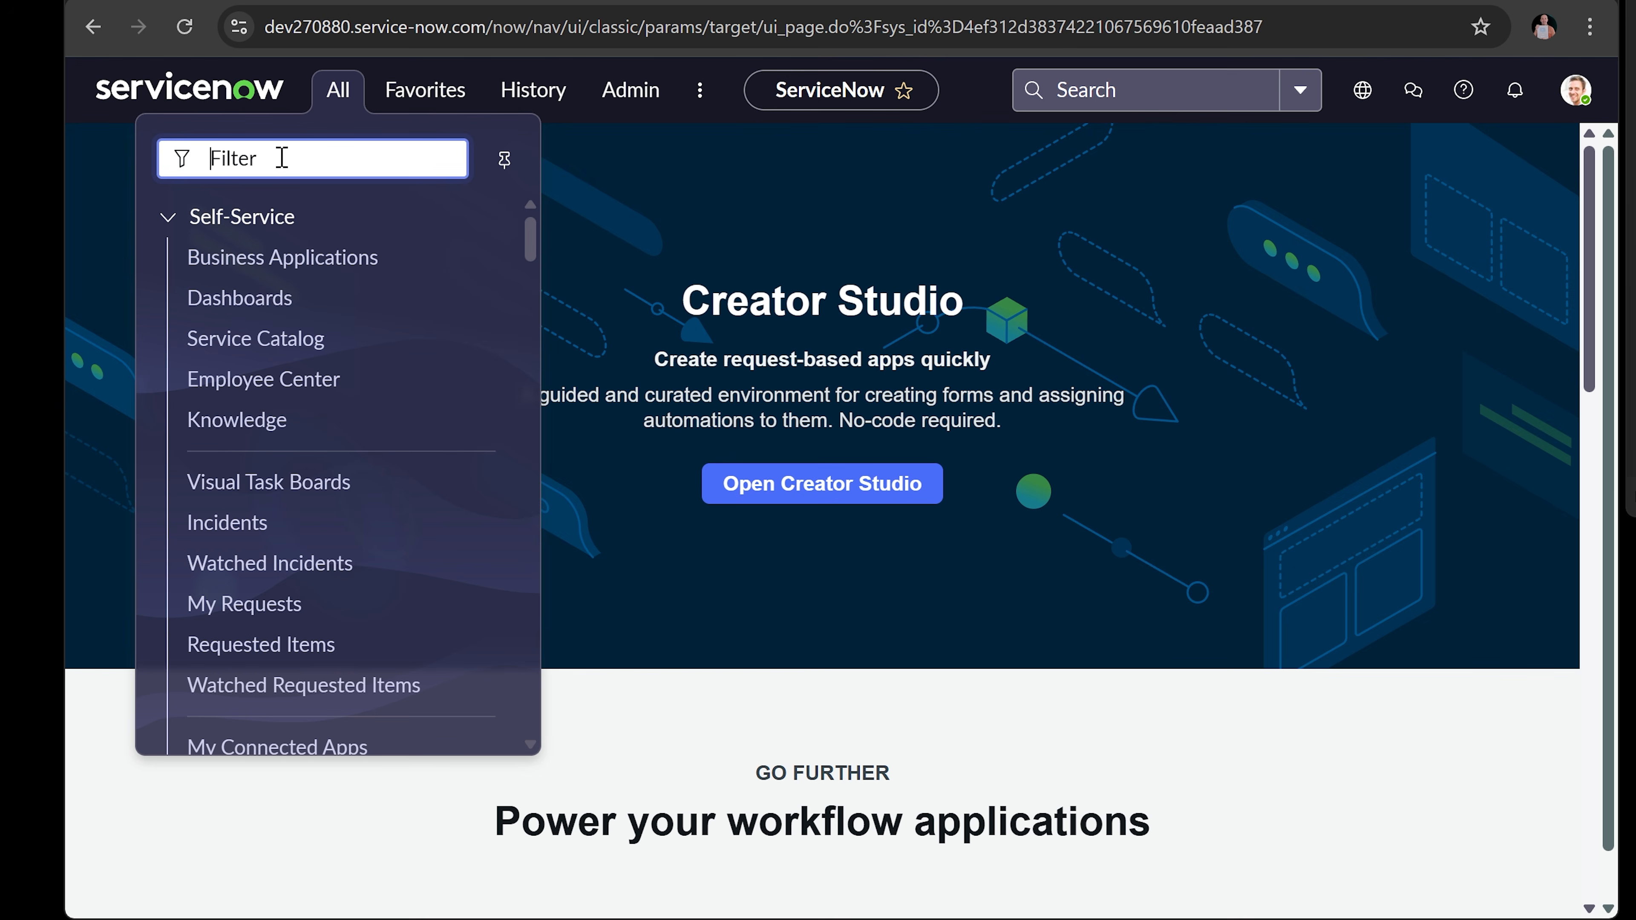
text(users)
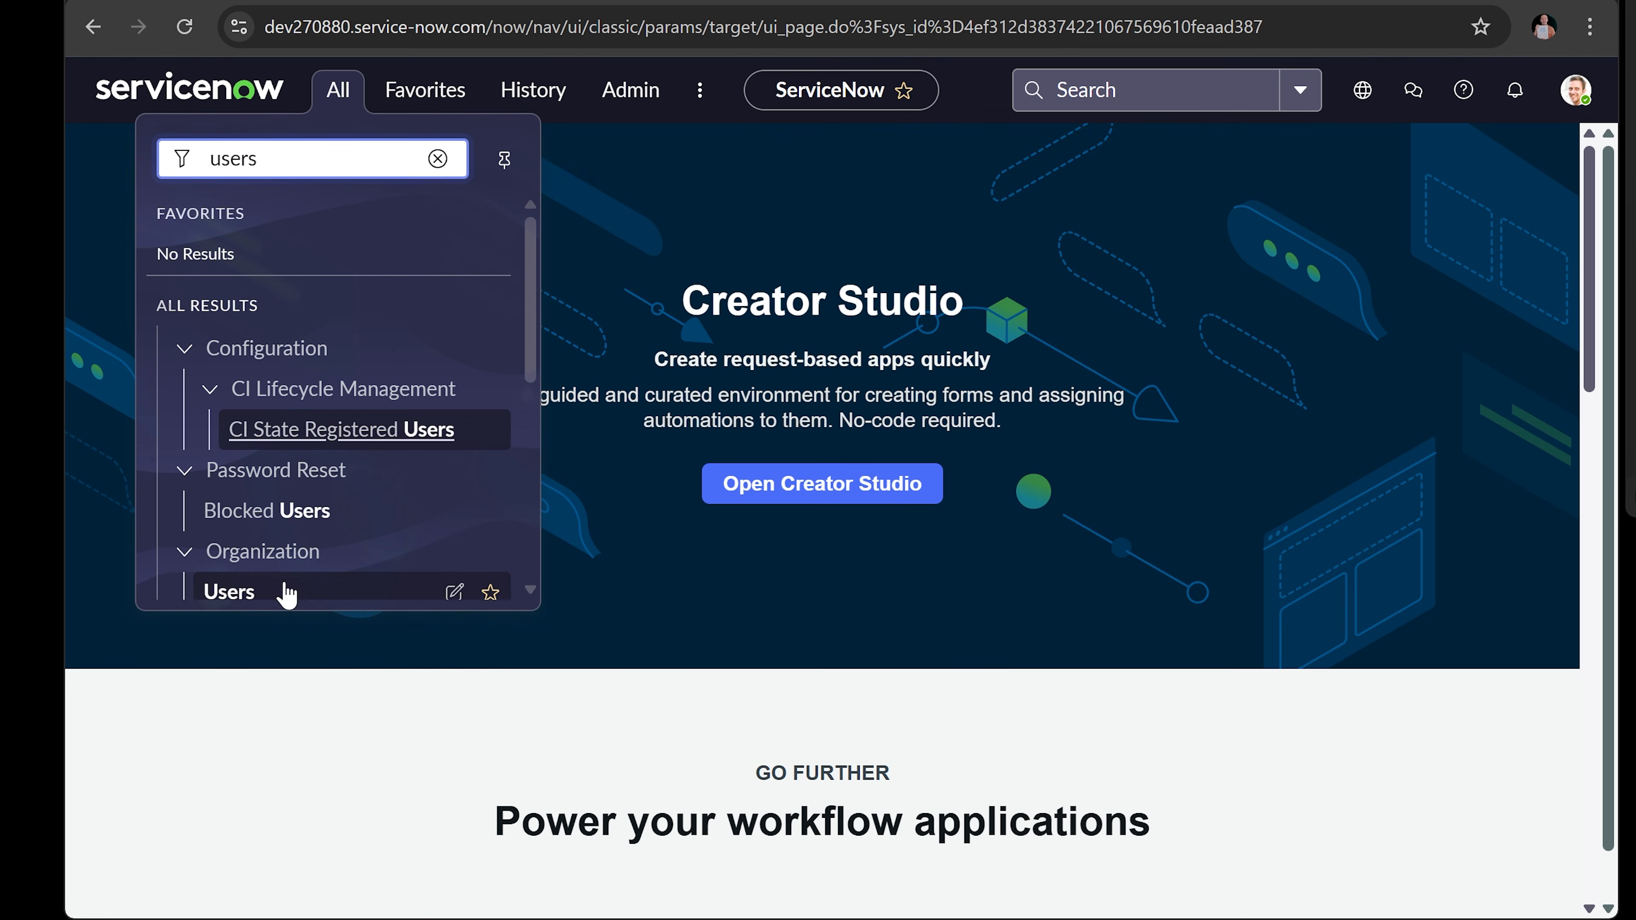
click(287, 593)
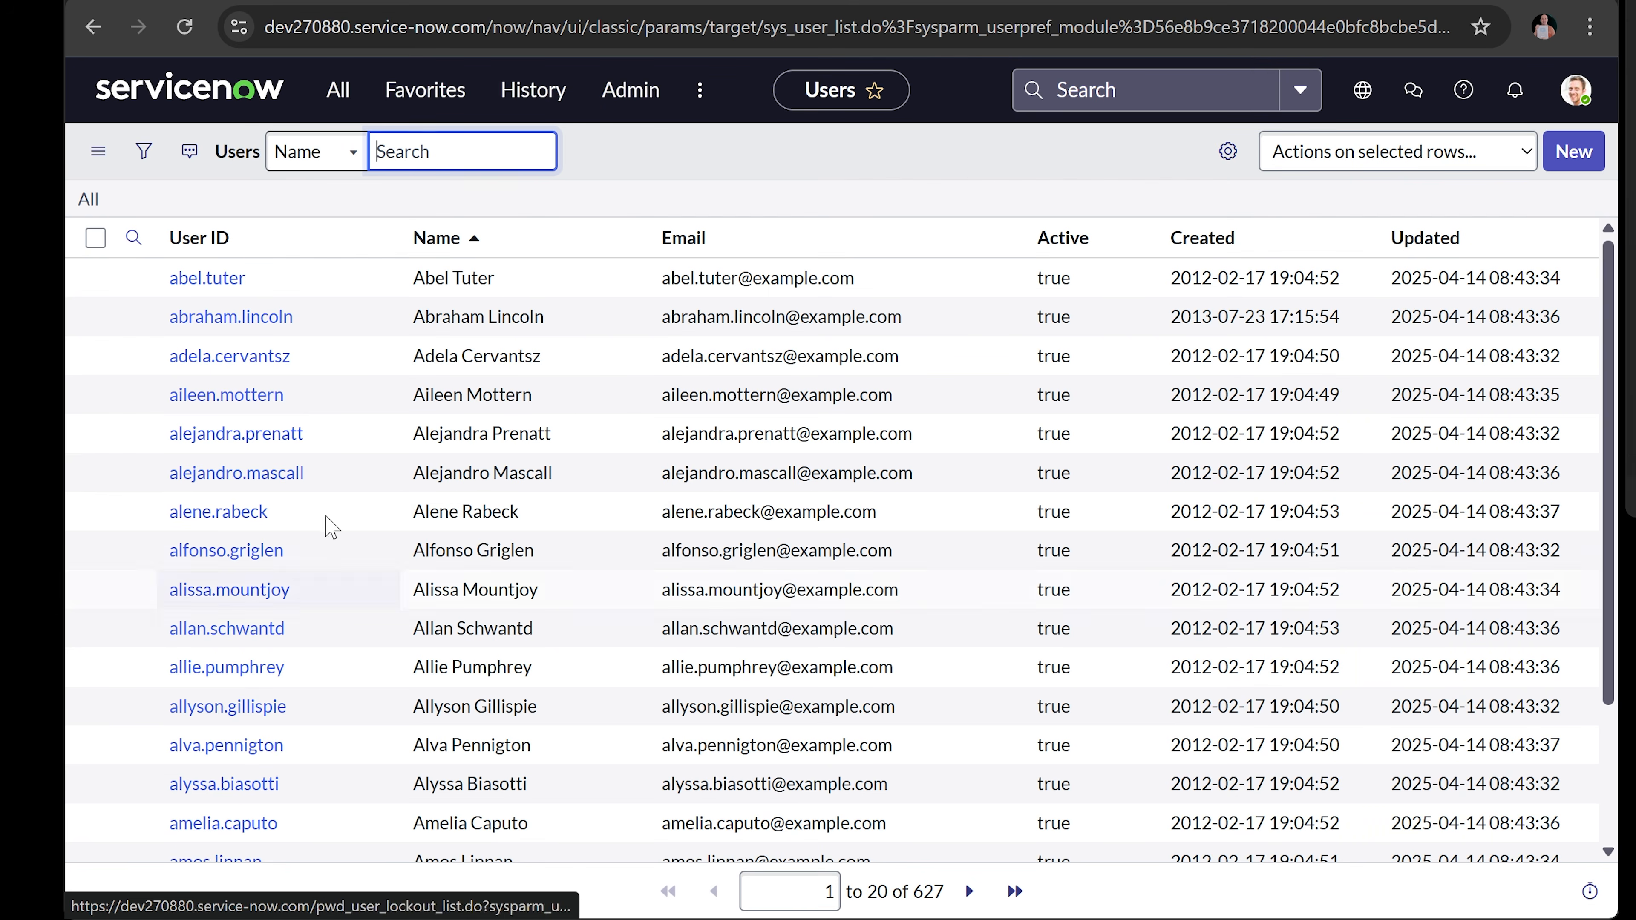
click(1576, 164)
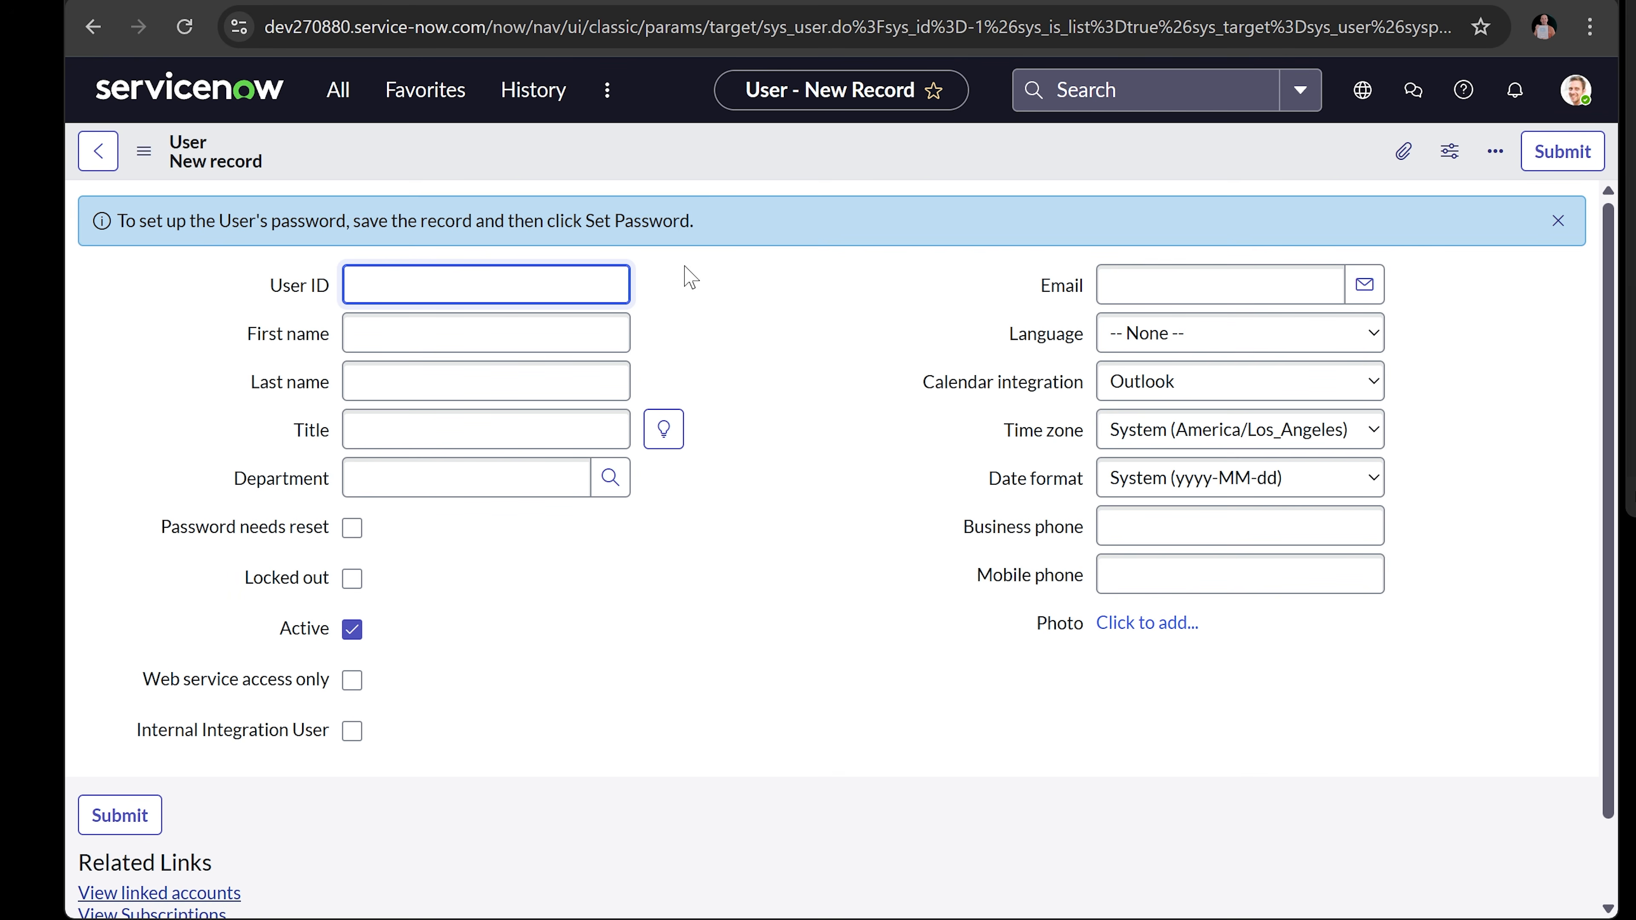
- Enter the new user's User ID, first name and last name
text(bobb)
click(444, 328)
text(Bob)
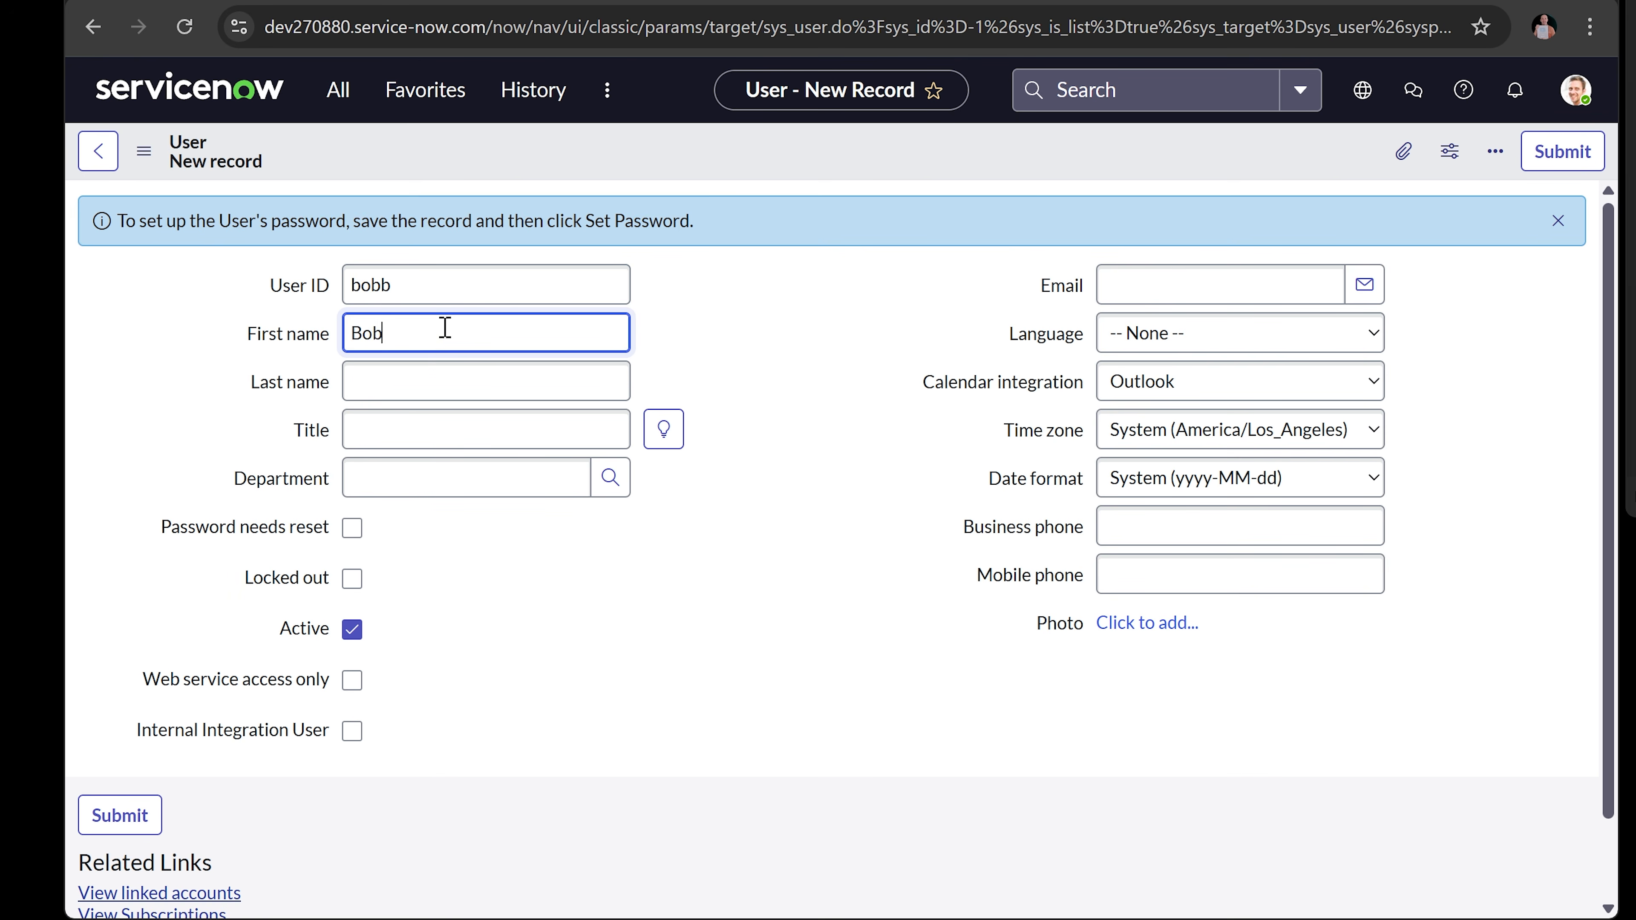
key(Tab)
text(Bob)
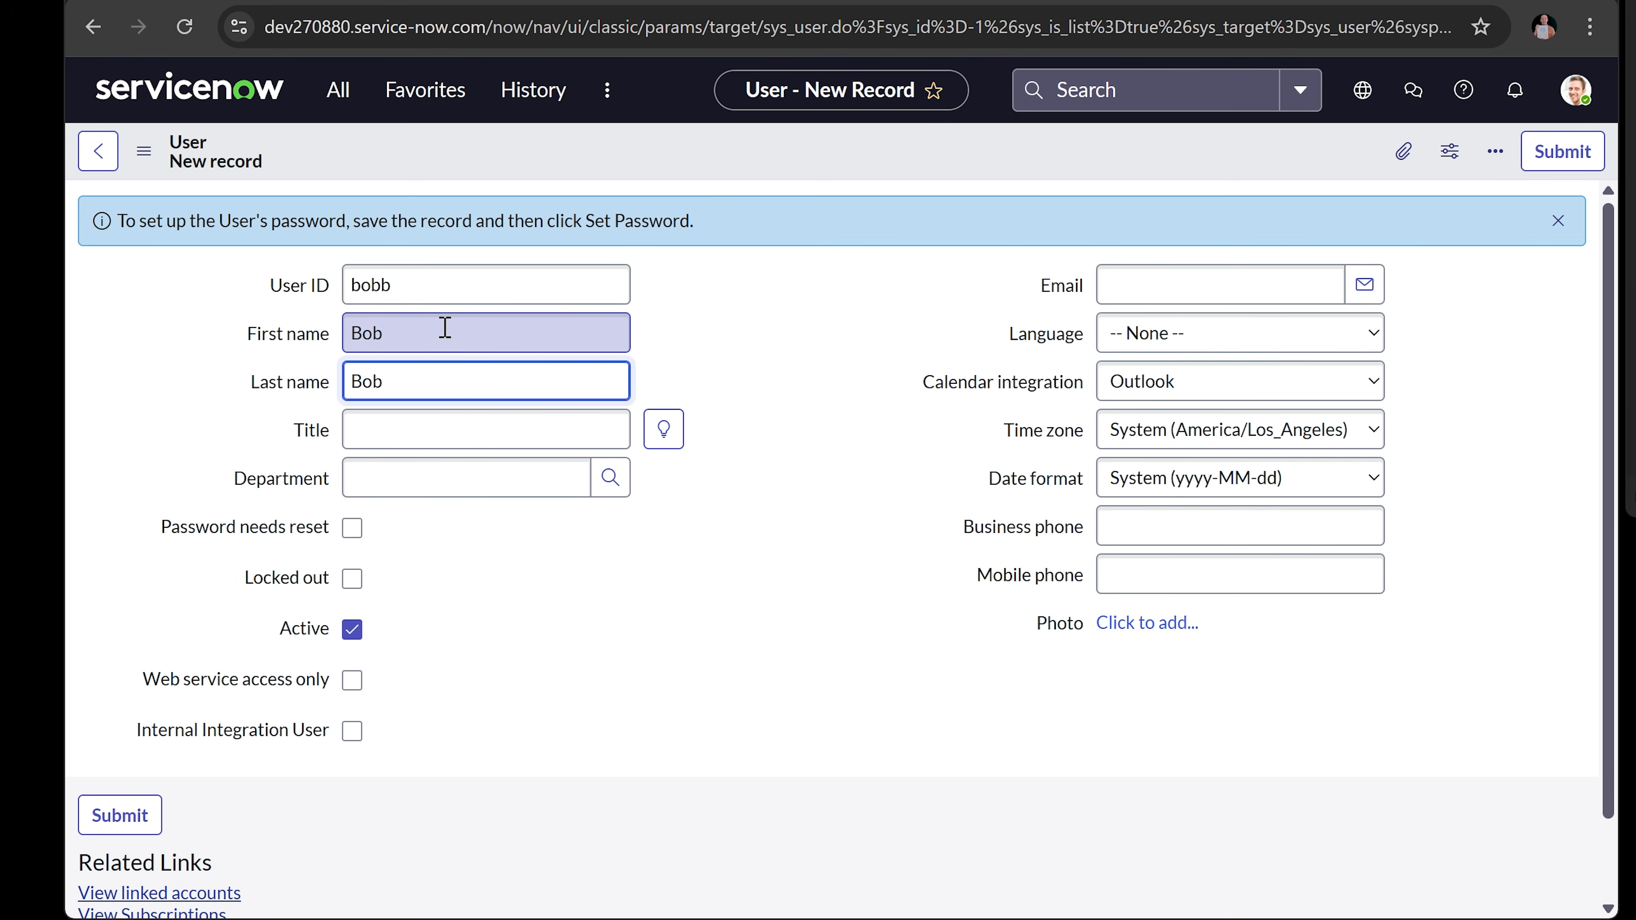
text(sonsz)
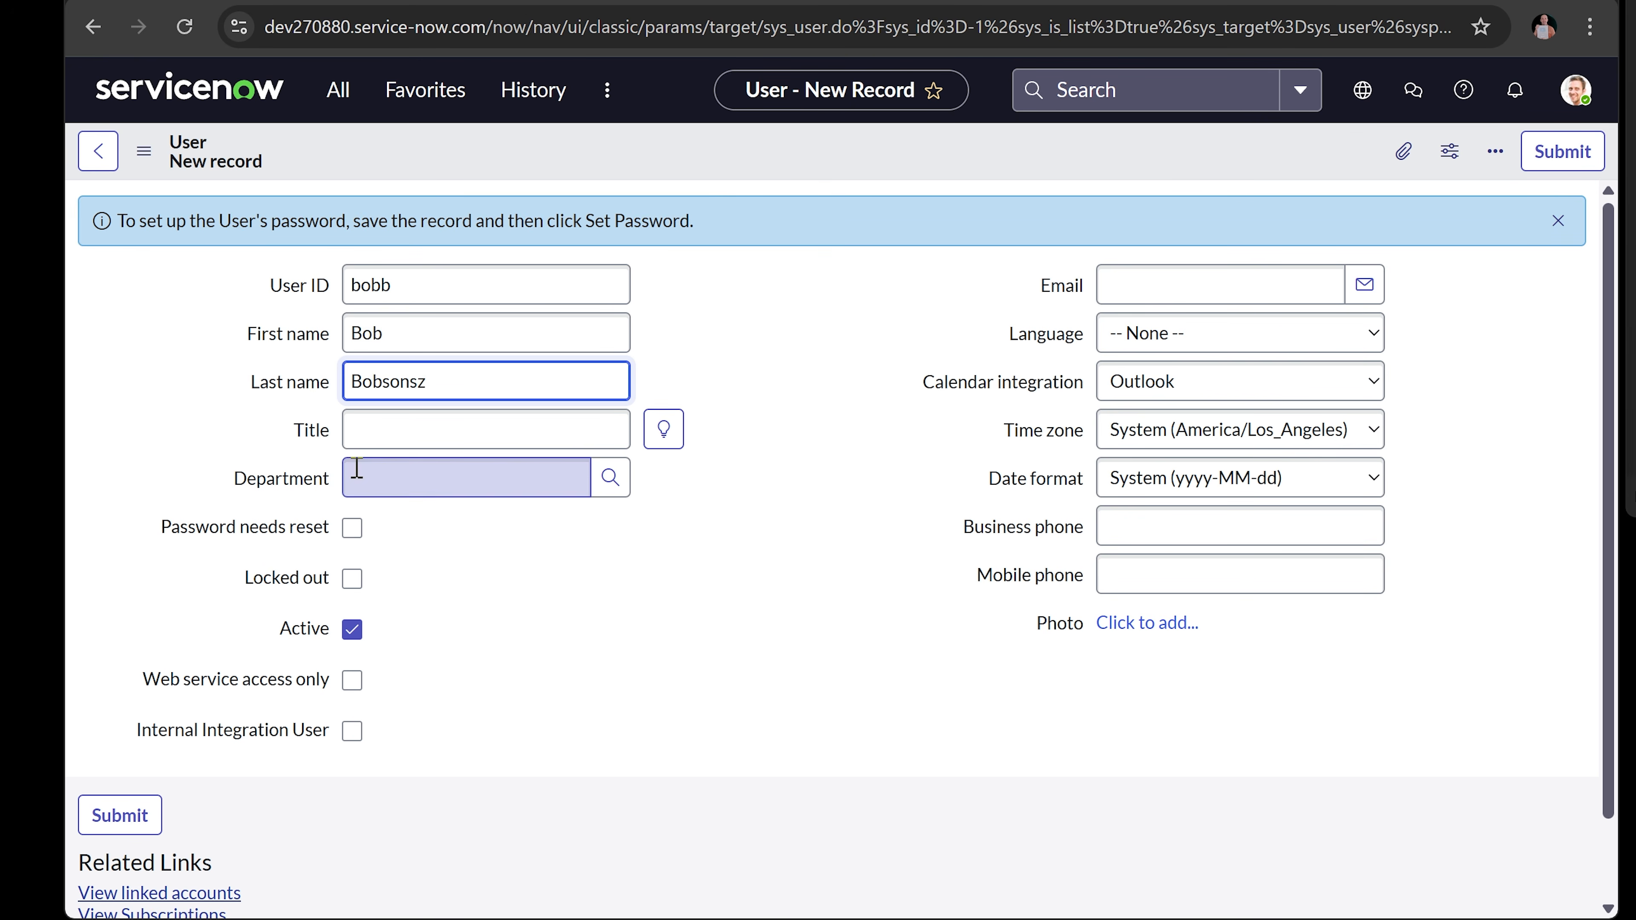
- Set title 'Help Desk Analyst', department Customer Support and the user's e-mail, then submit
click(398, 436)
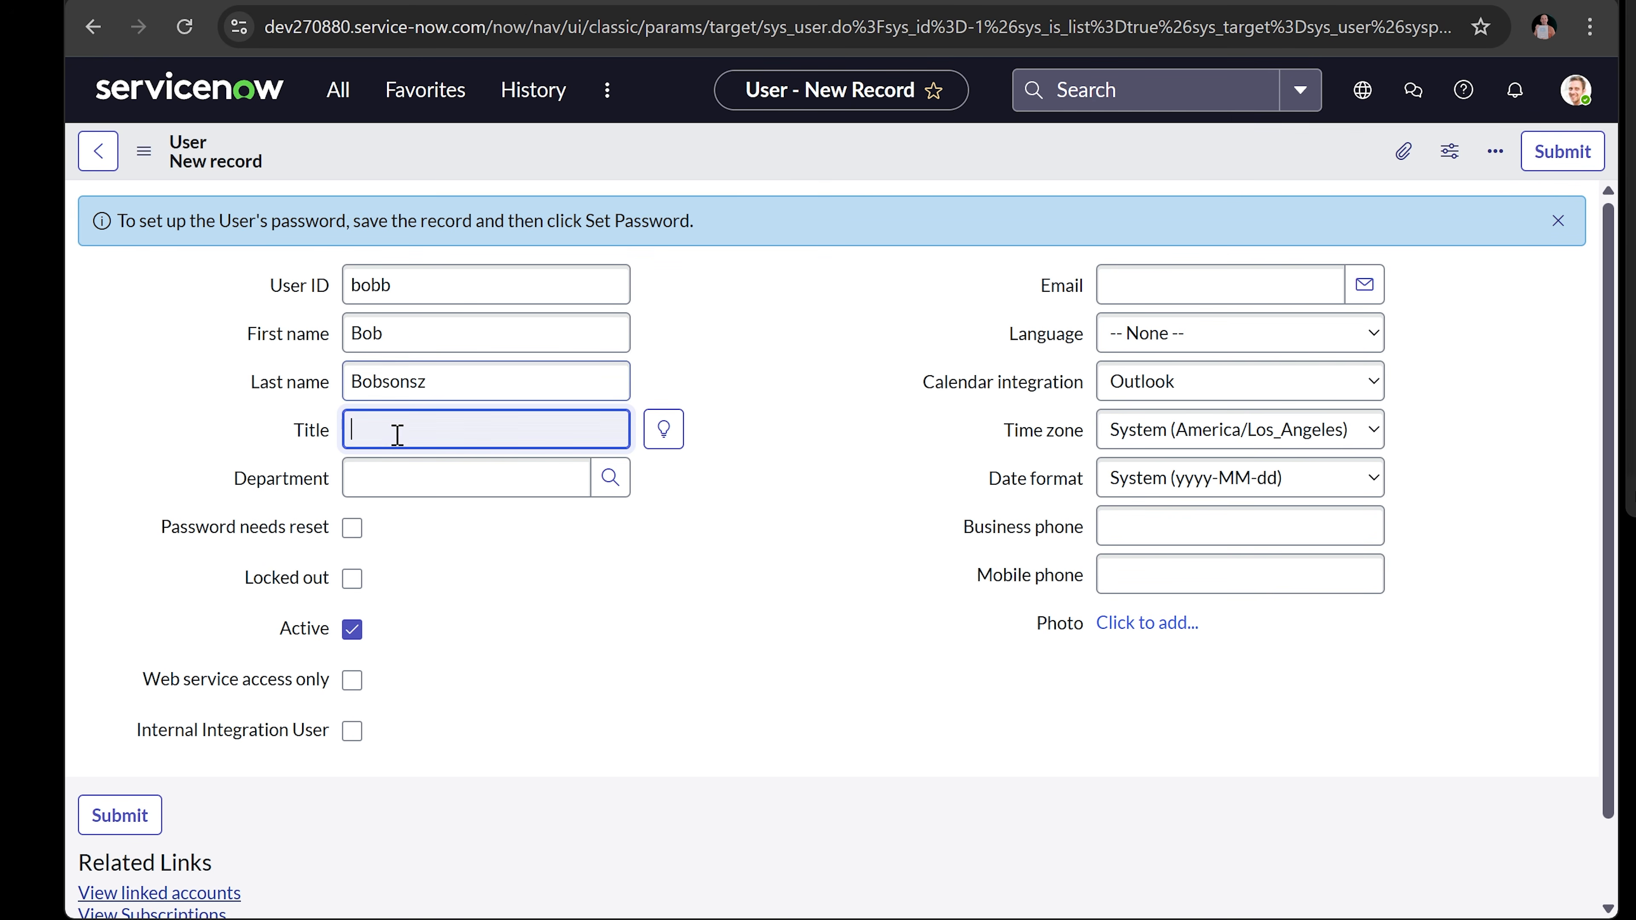
text(H)
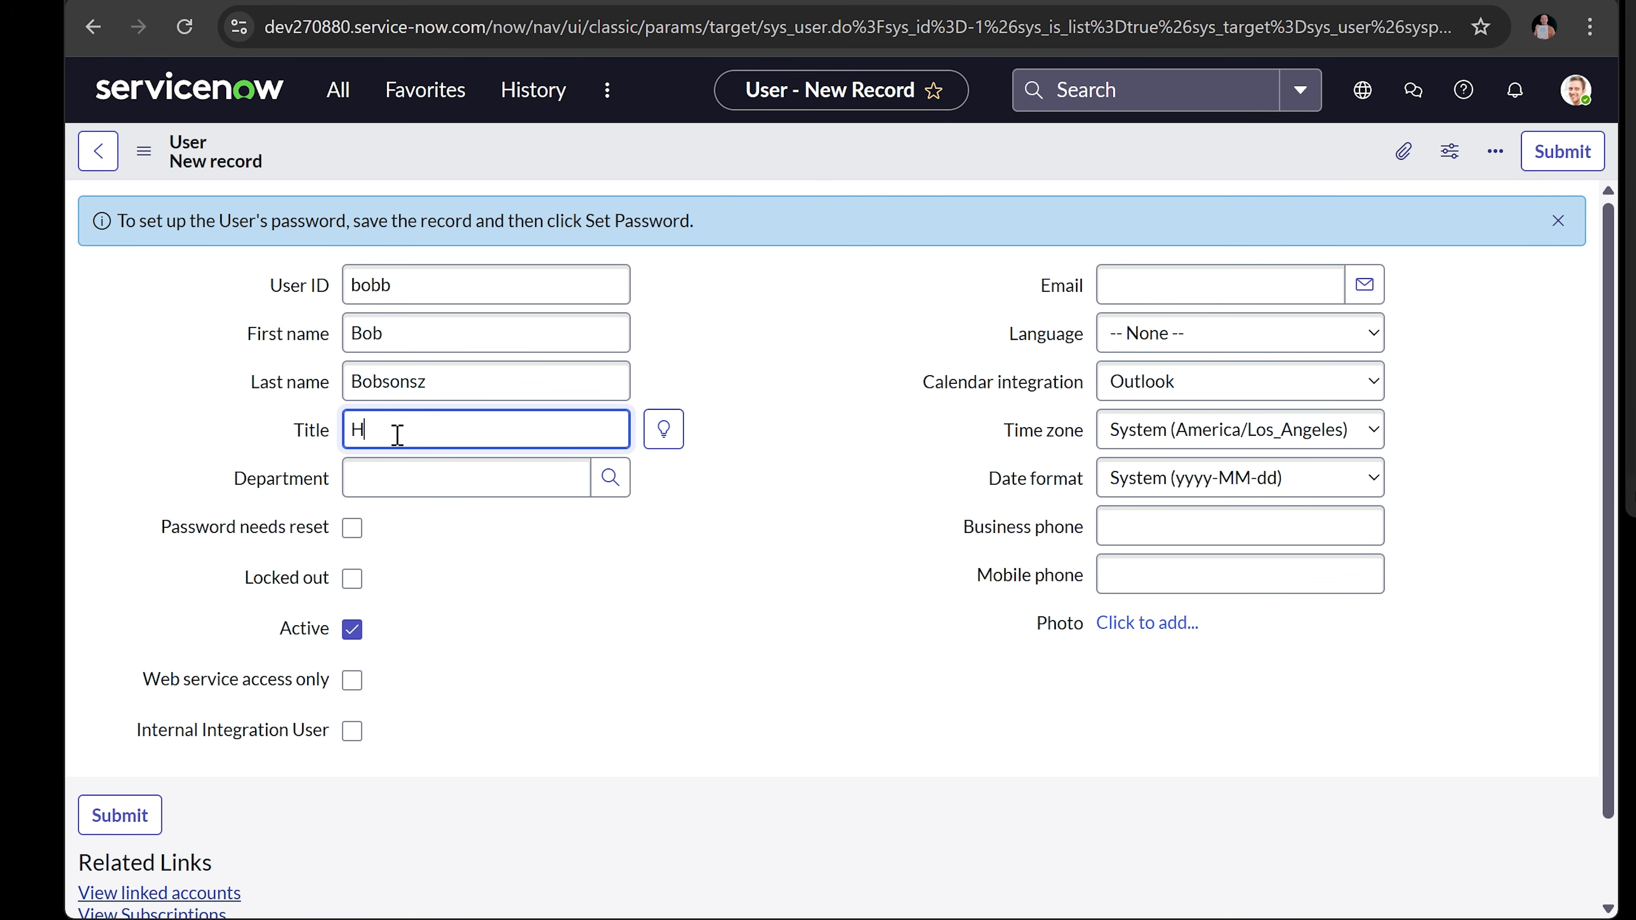
text(elp Desk Analyst)
key(Tab)
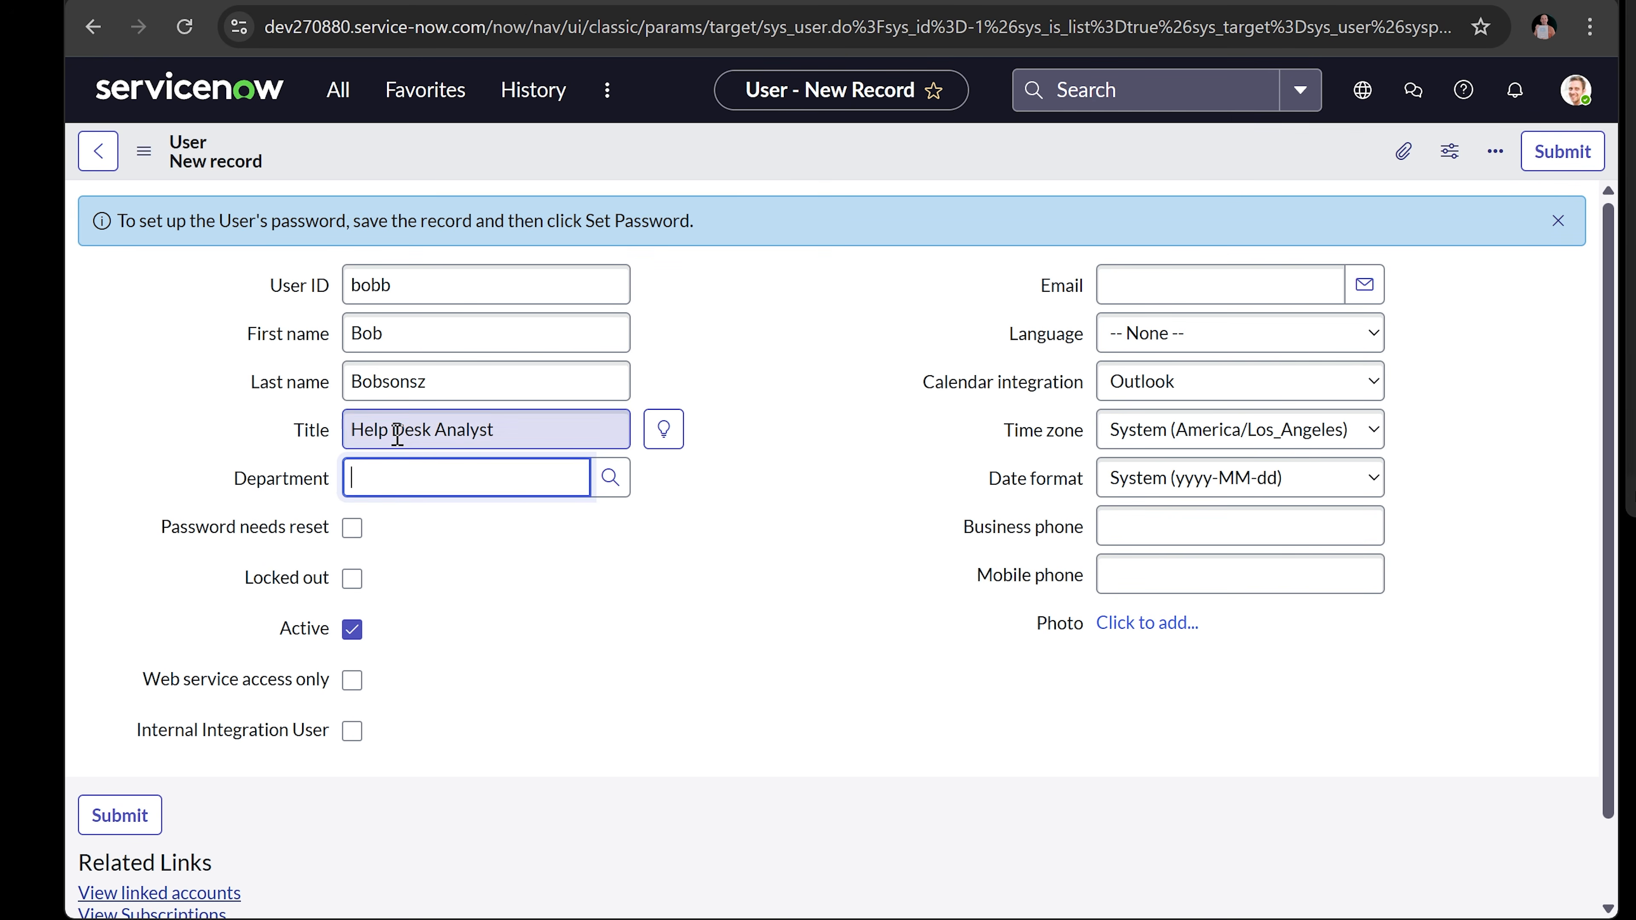
click(450, 538)
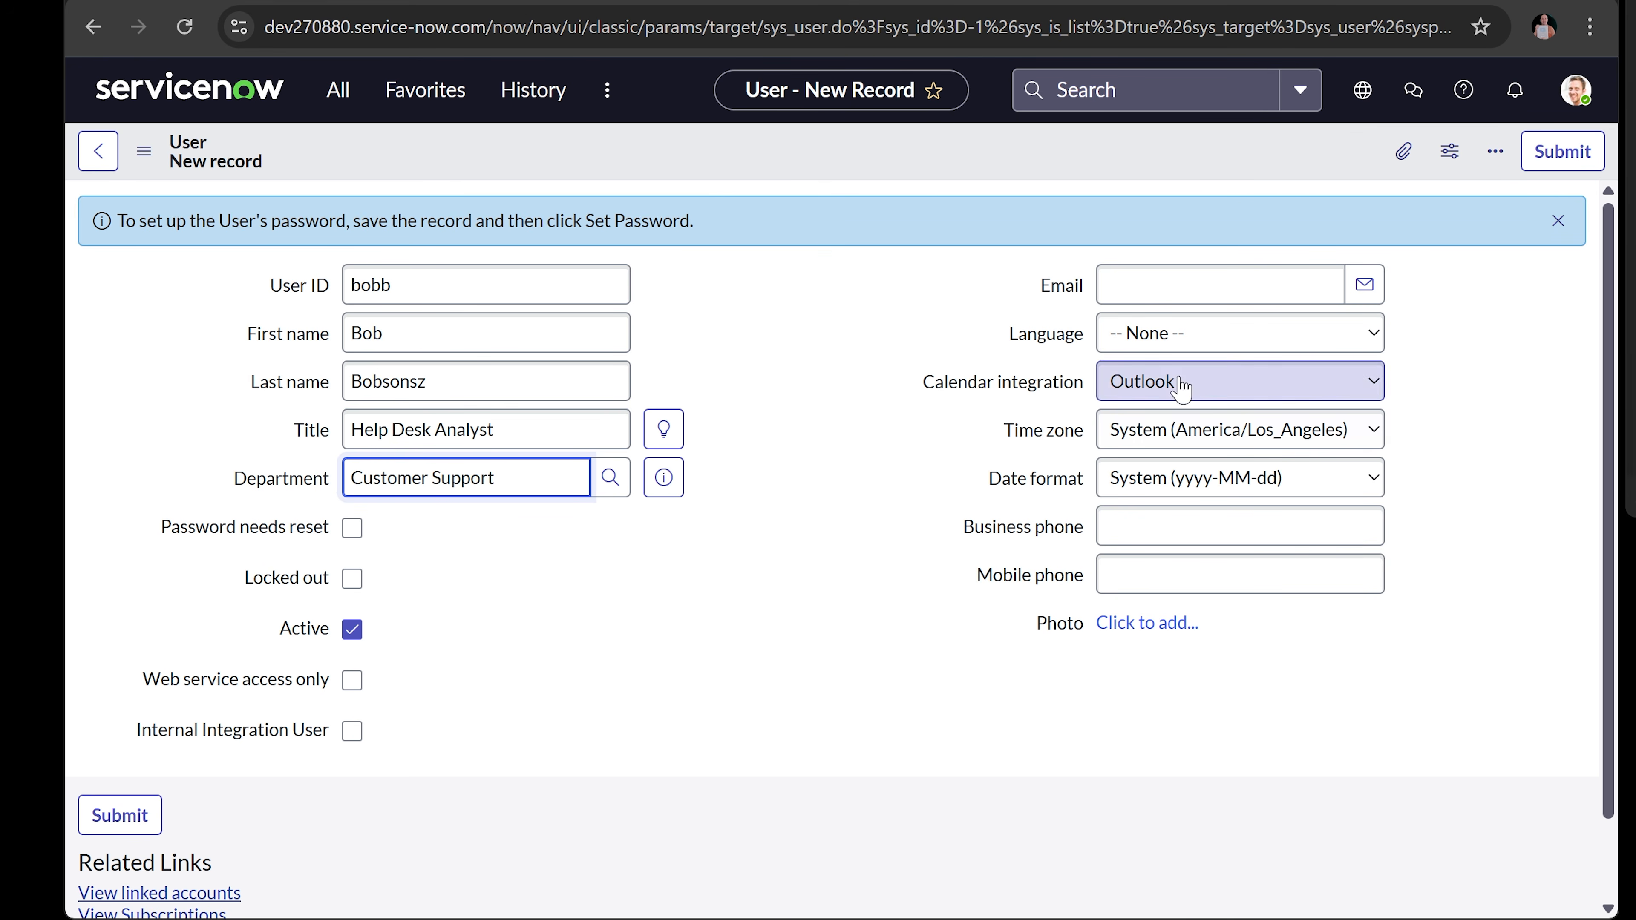
click(1151, 294)
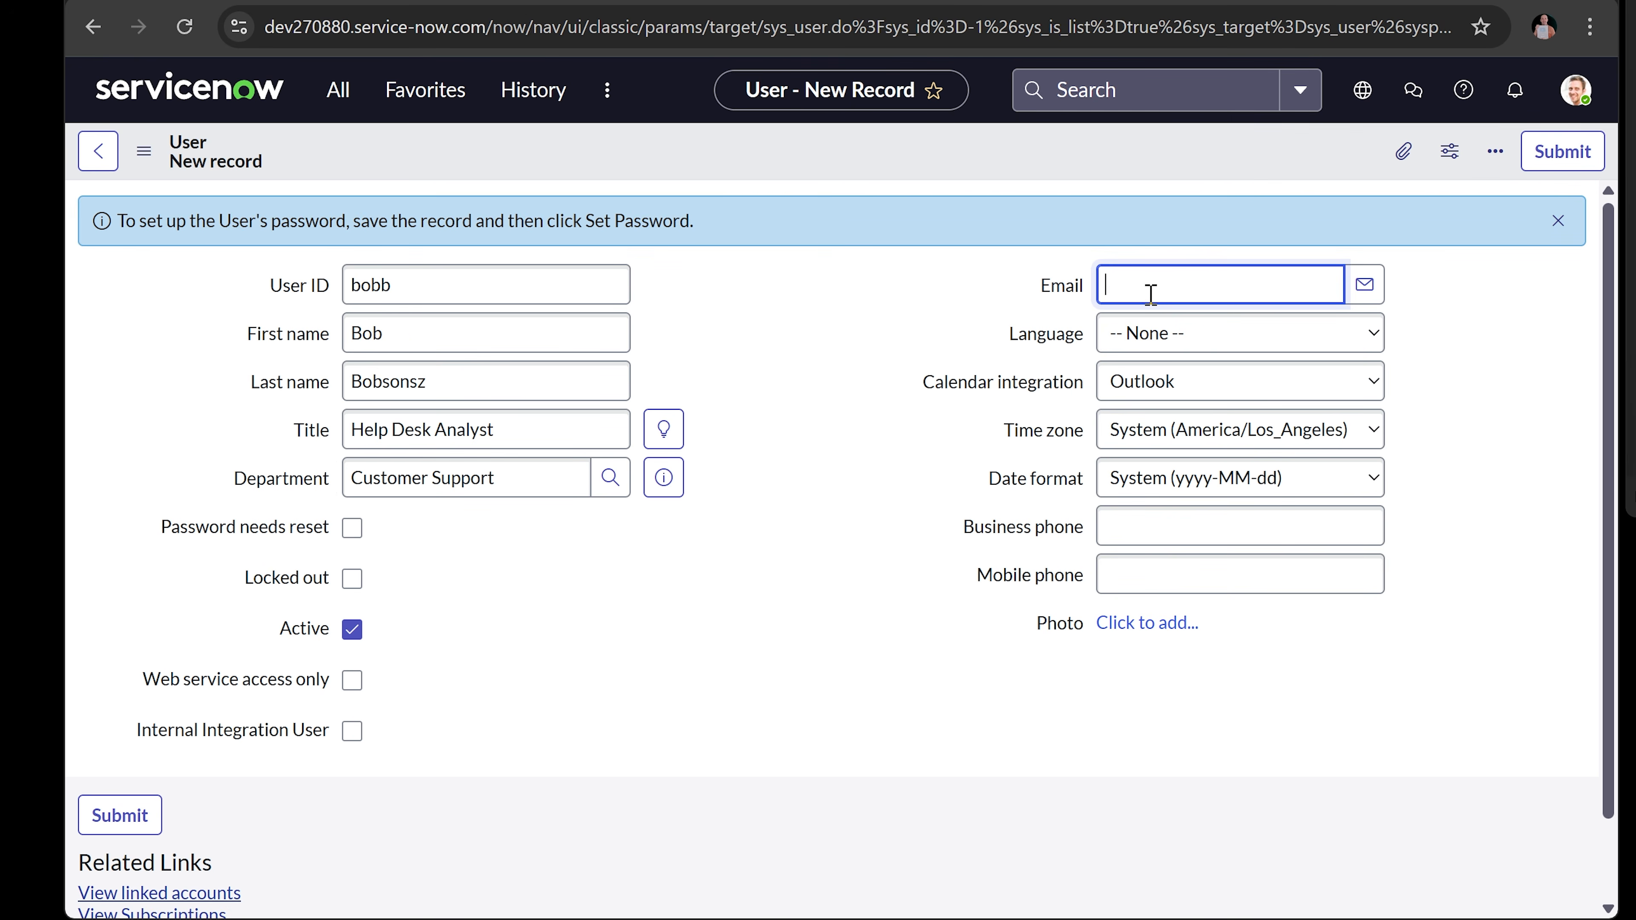
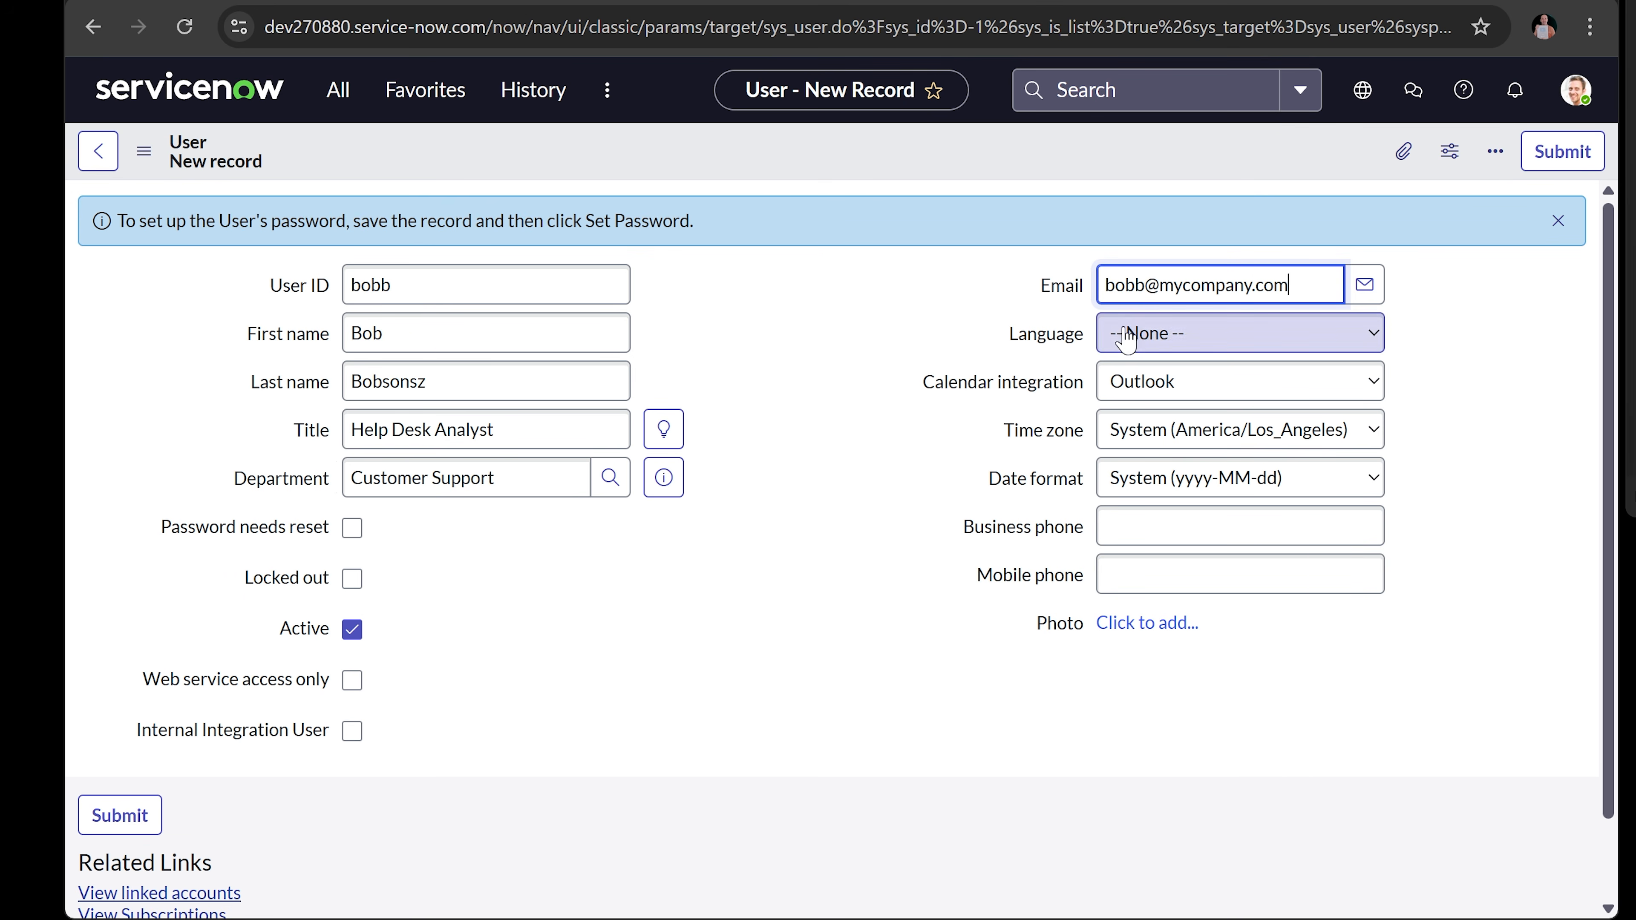
click(866, 465)
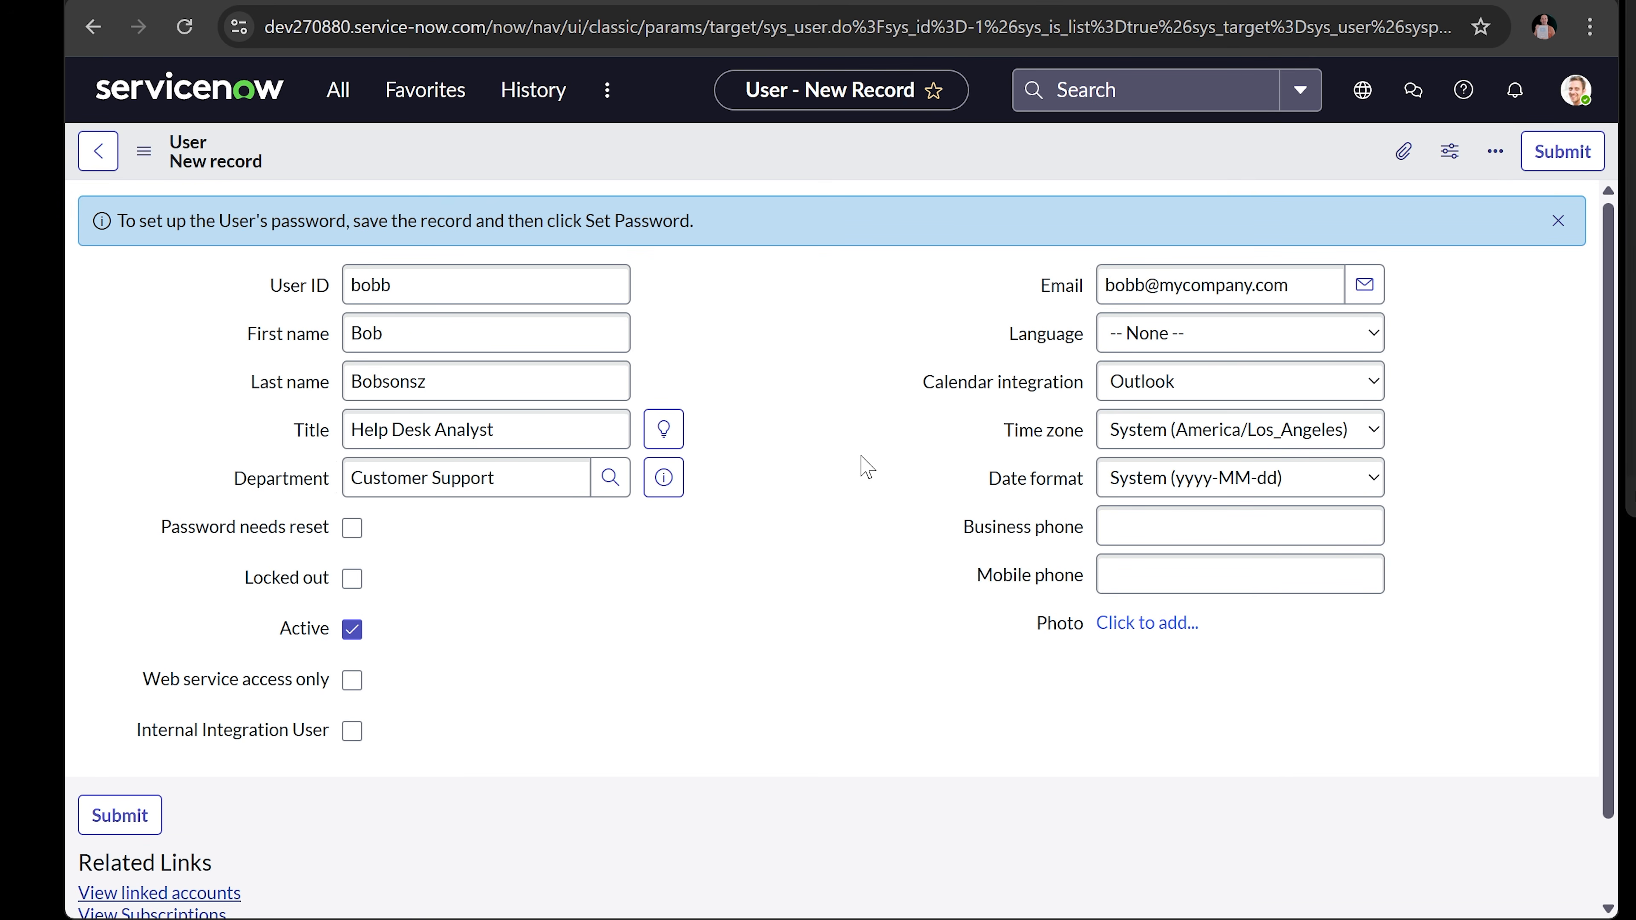
scroll(863, 467, down, 2)
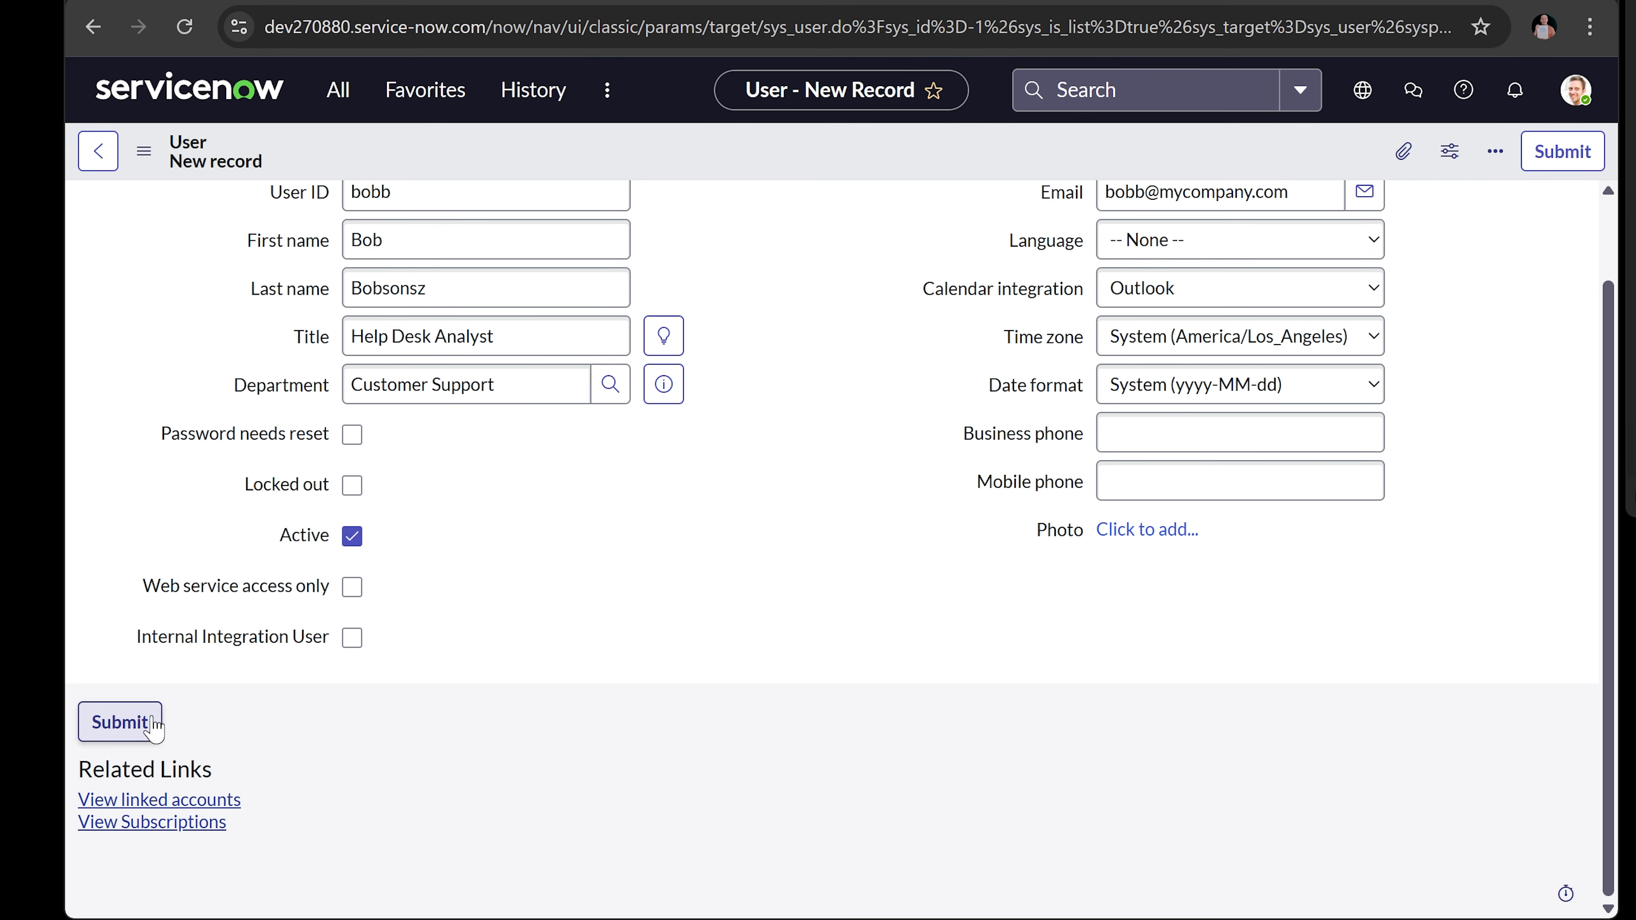
click(121, 722)
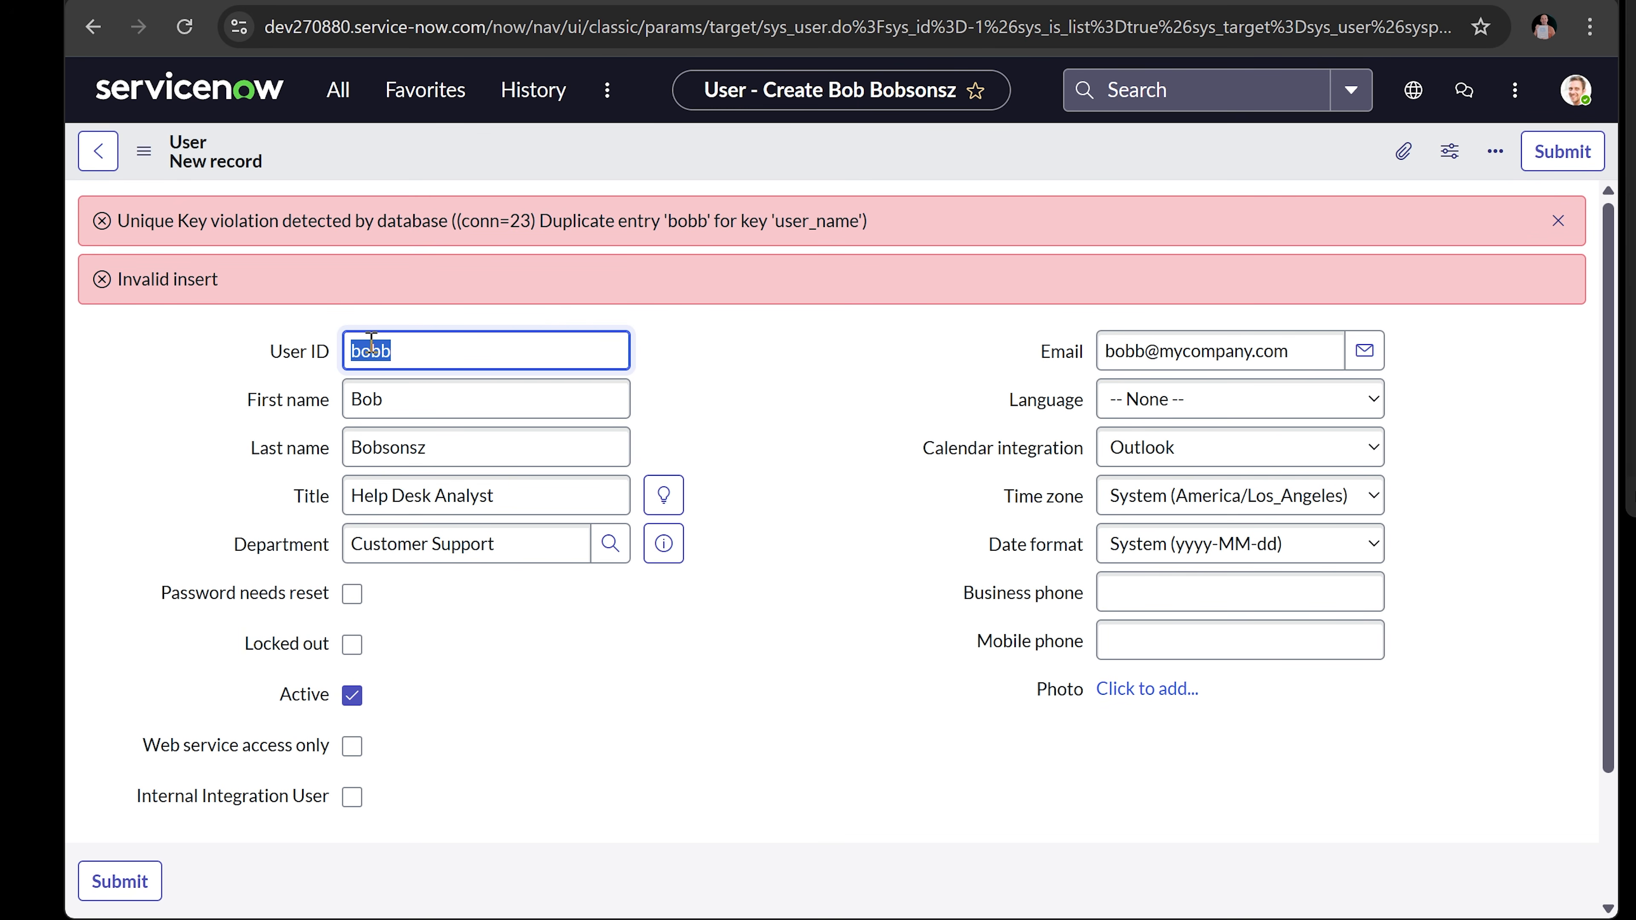
- Append 1 to the rejected User ID, resubmit, and dismiss the invalid update error
click(413, 355)
text(1)
click(110, 881)
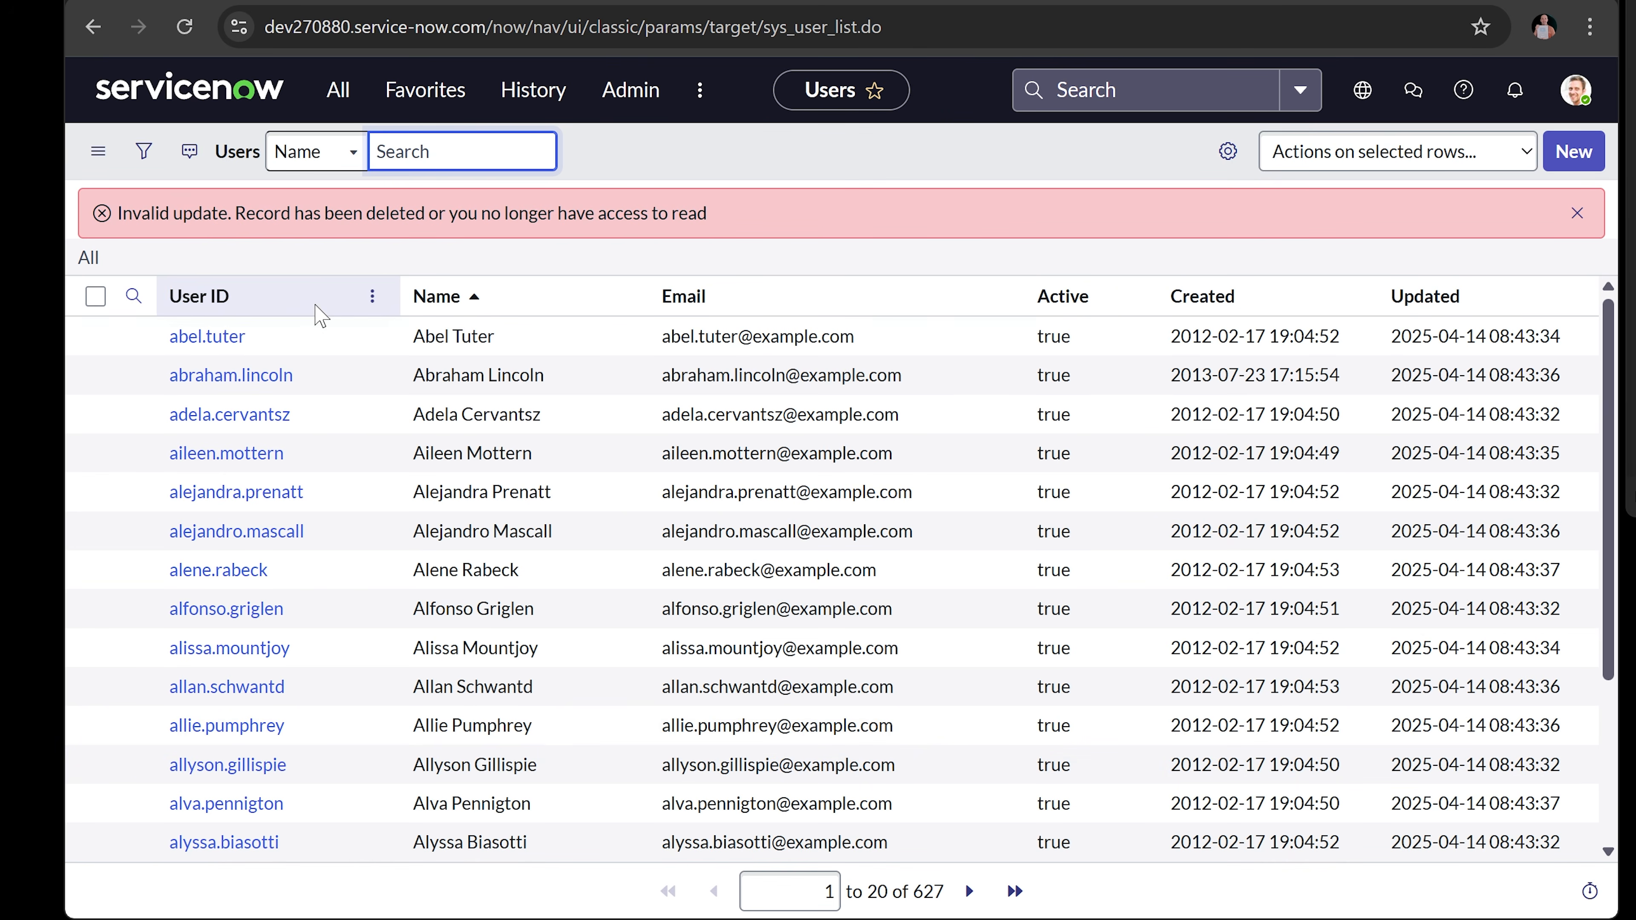
click(1577, 213)
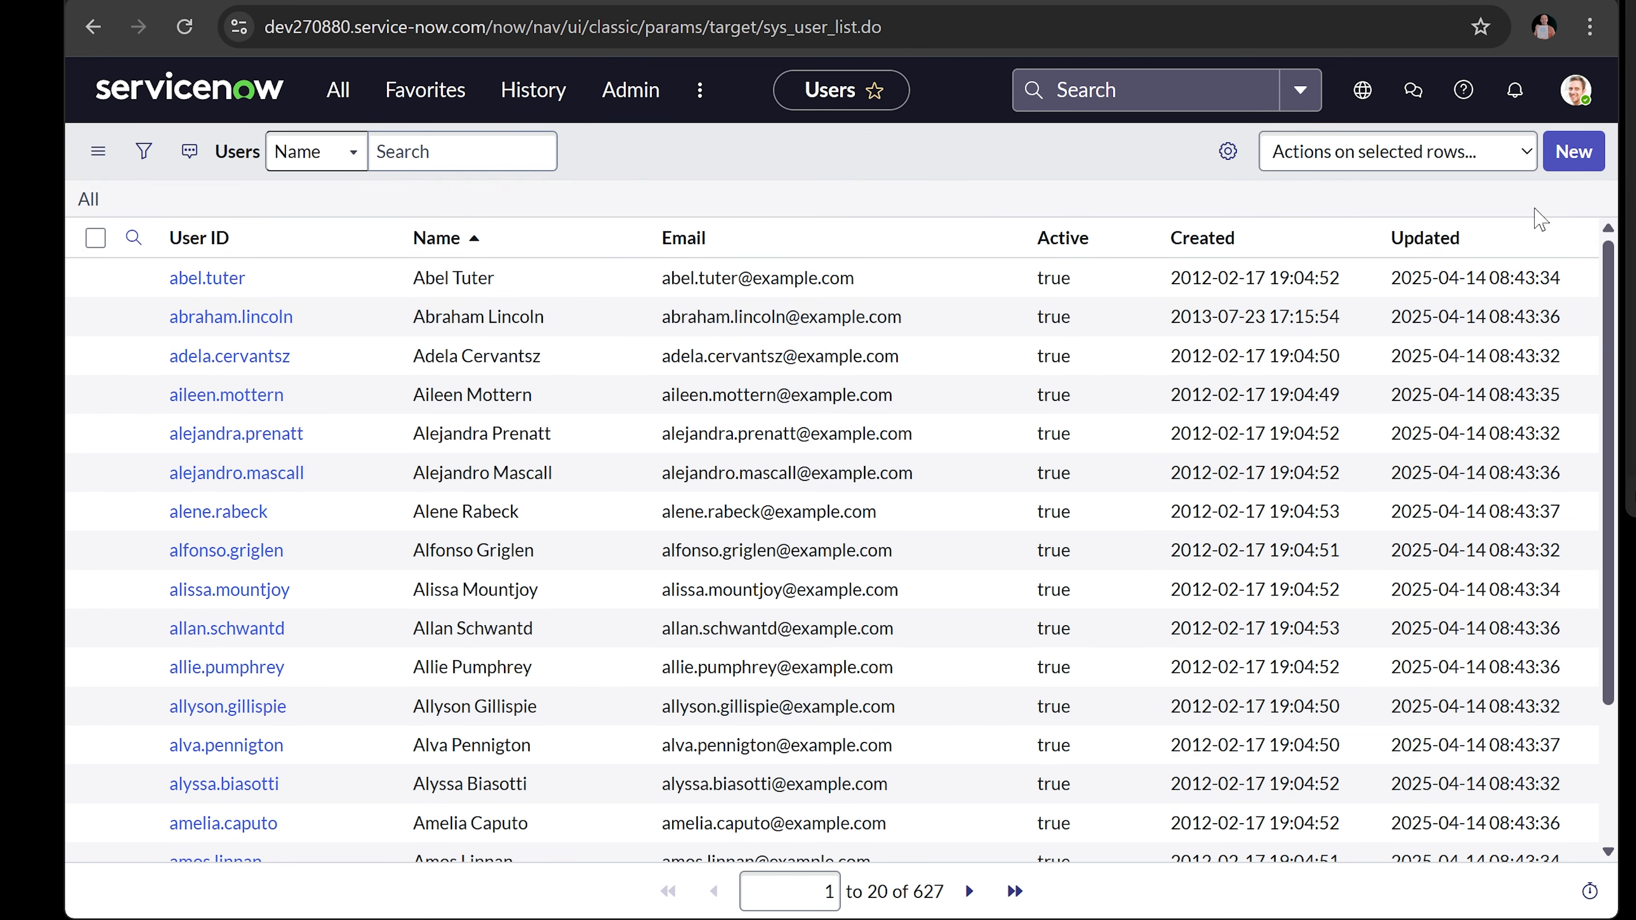
- Search the Users list by the user's name and ID to find the existing matching user
click(527, 158)
text(bob)
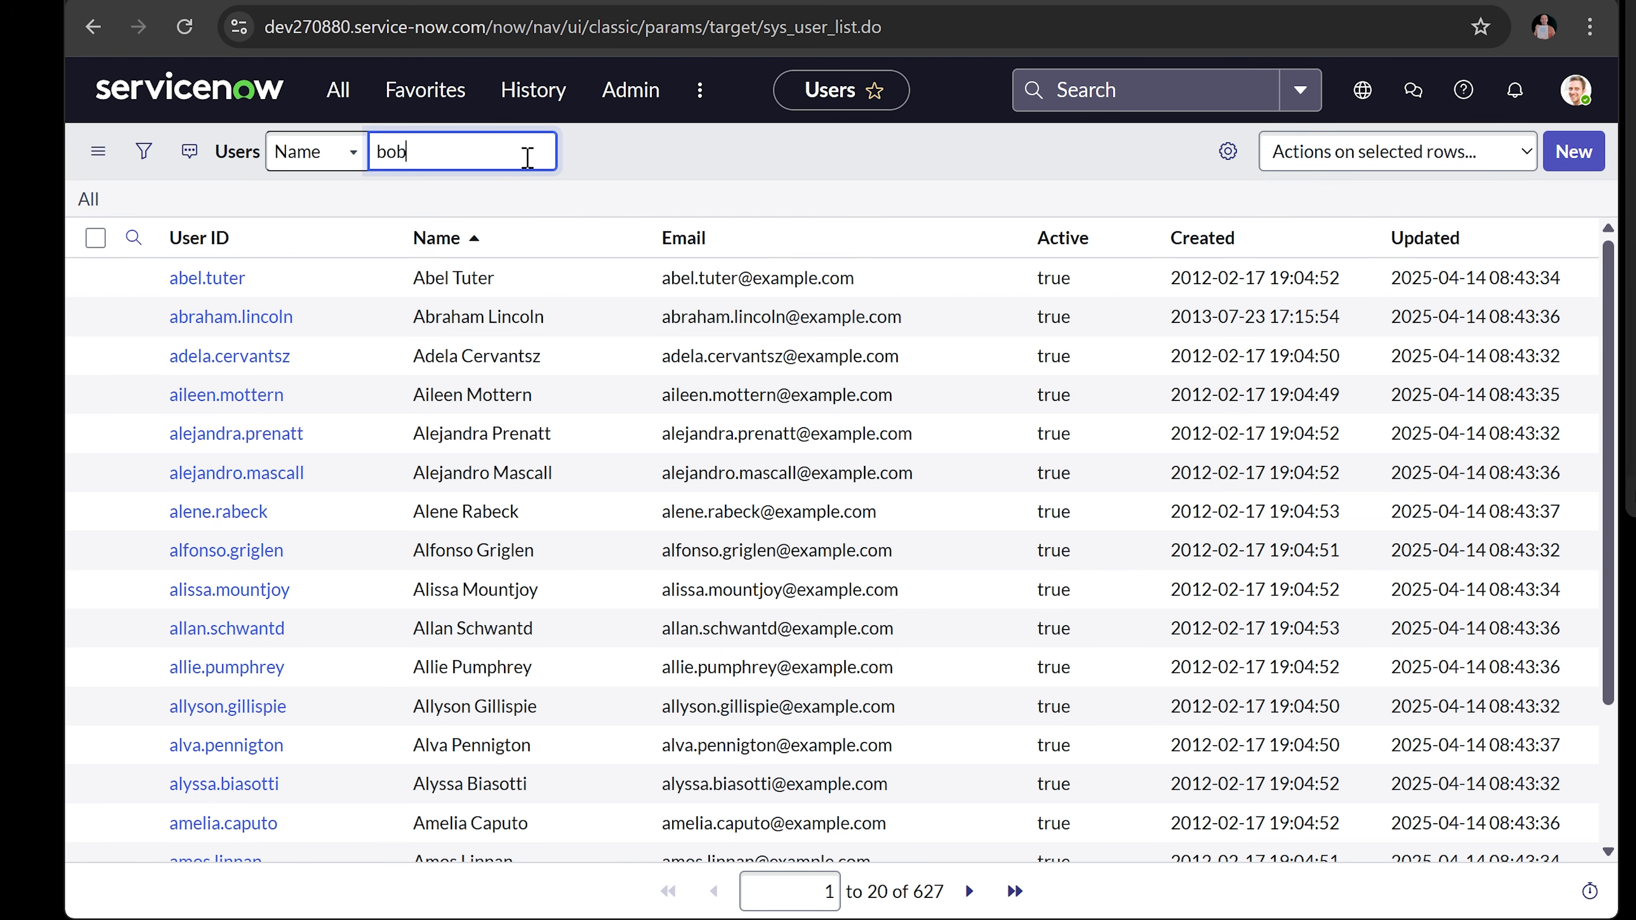
key(Return)
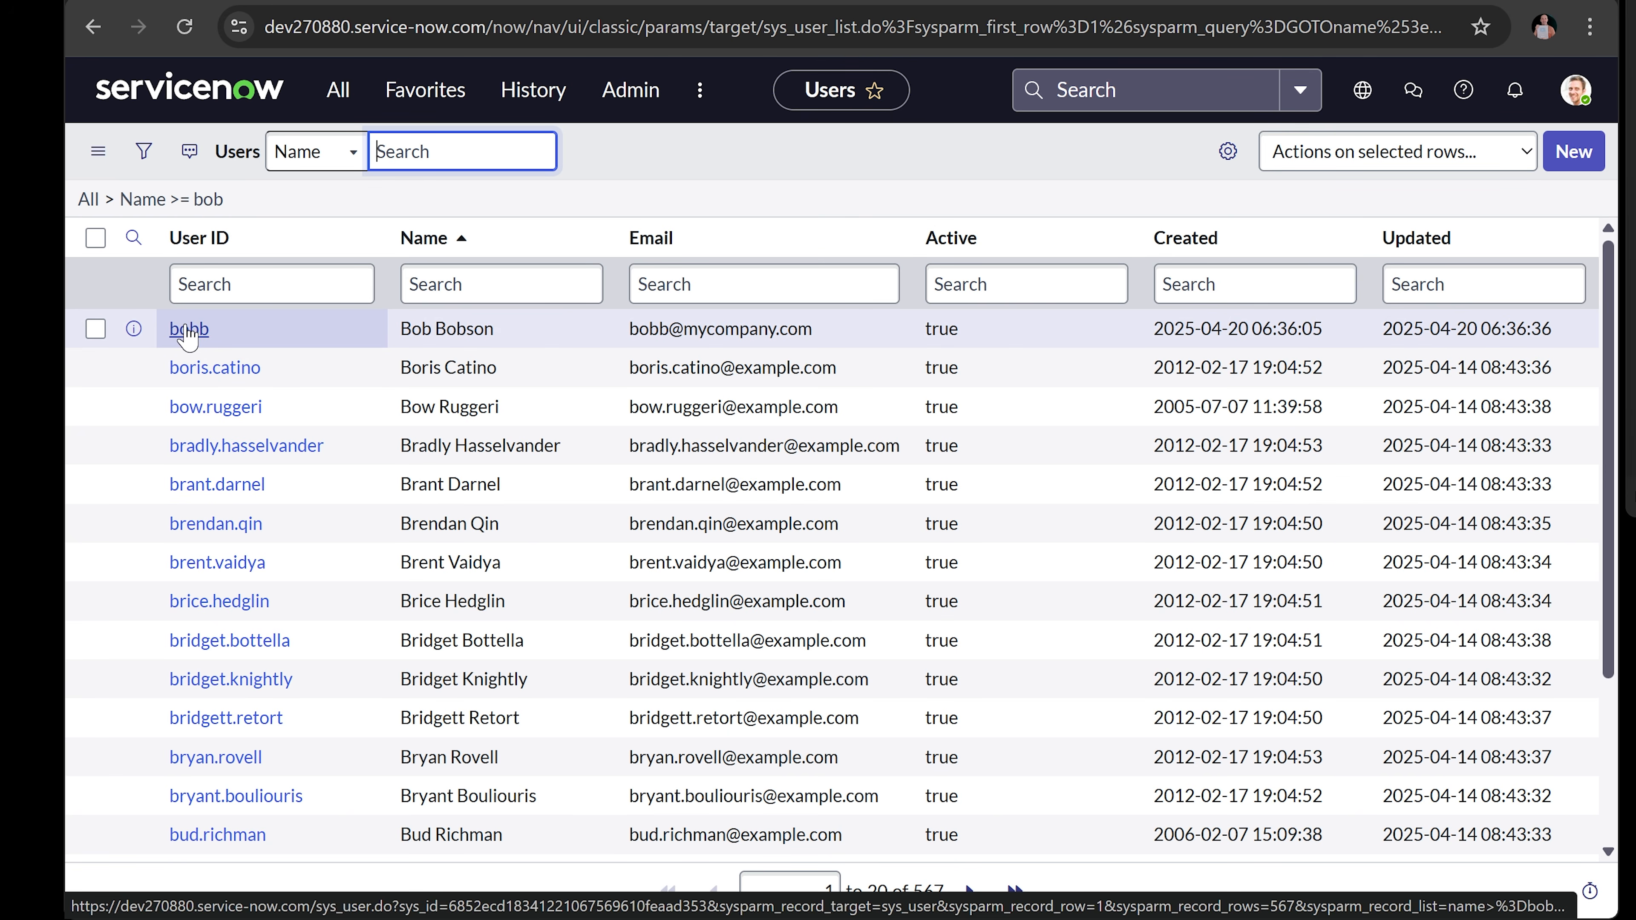
text(bobb)
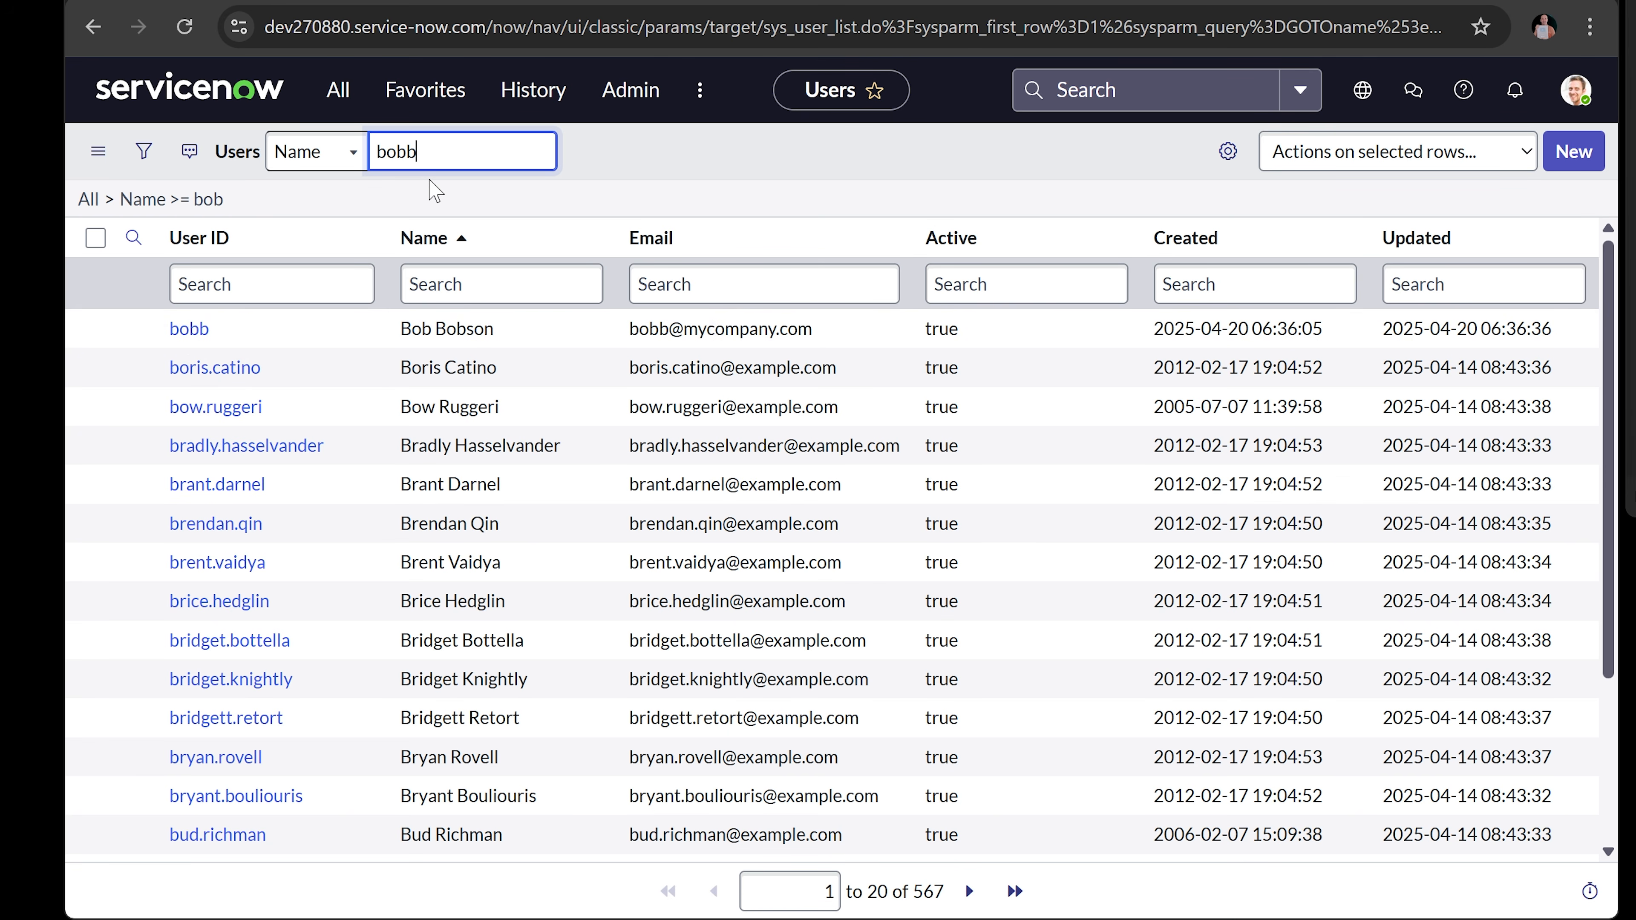
text(1)
key(Return)
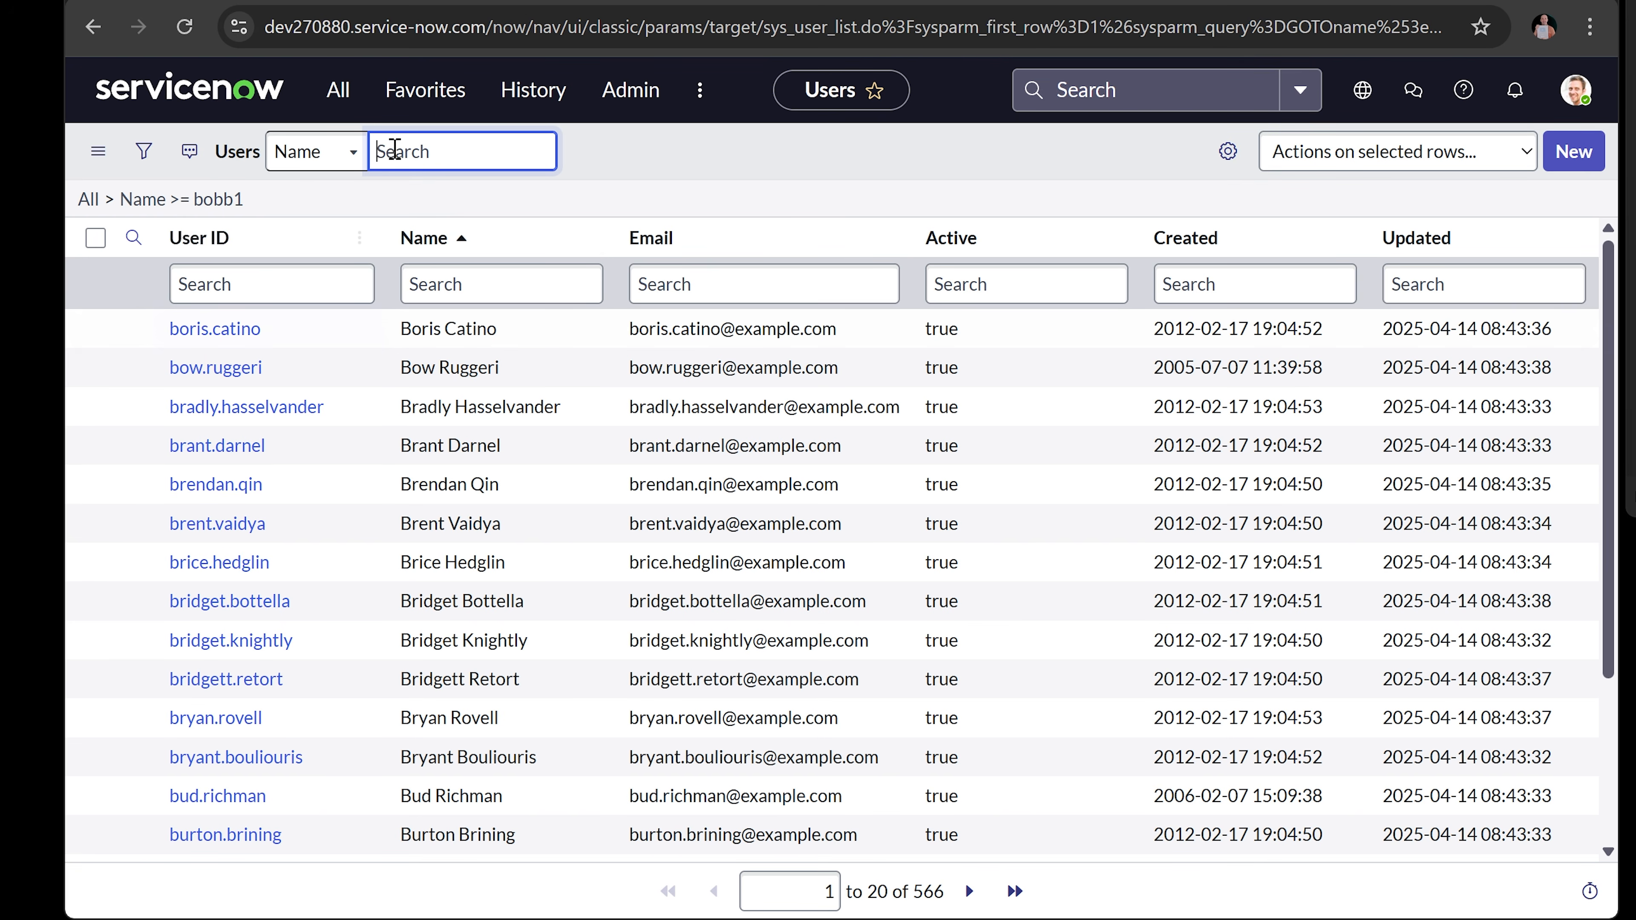
text(bob)
key(Return)
- Open the existing user, add the itil role from the Roles editor, and save
click(190, 328)
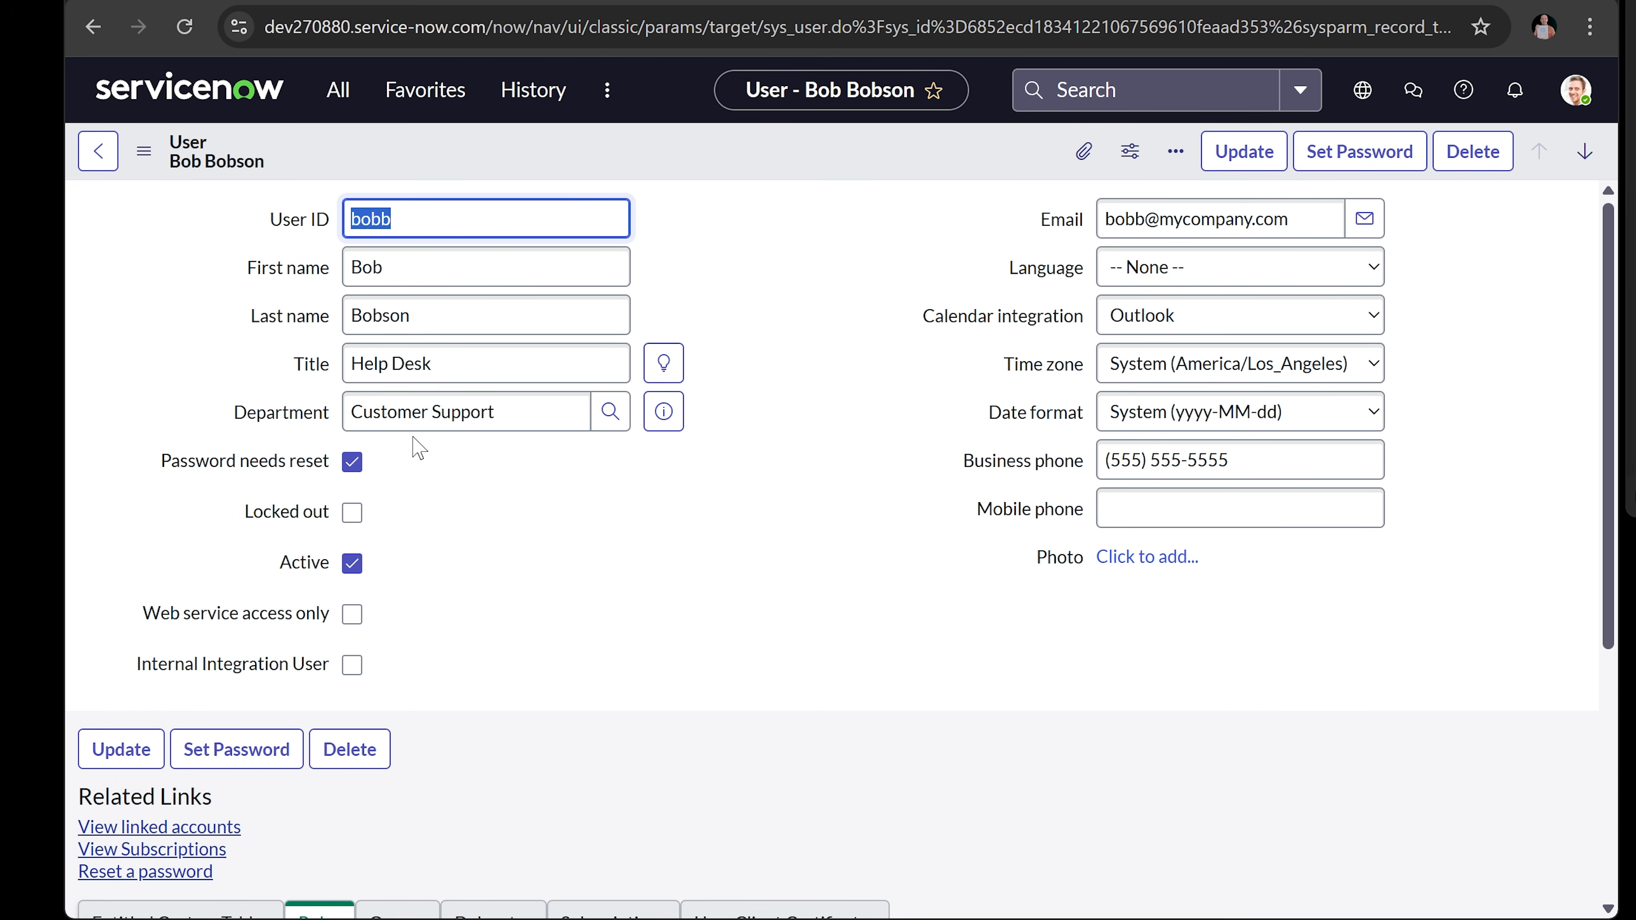
scroll(522, 519, down, 5)
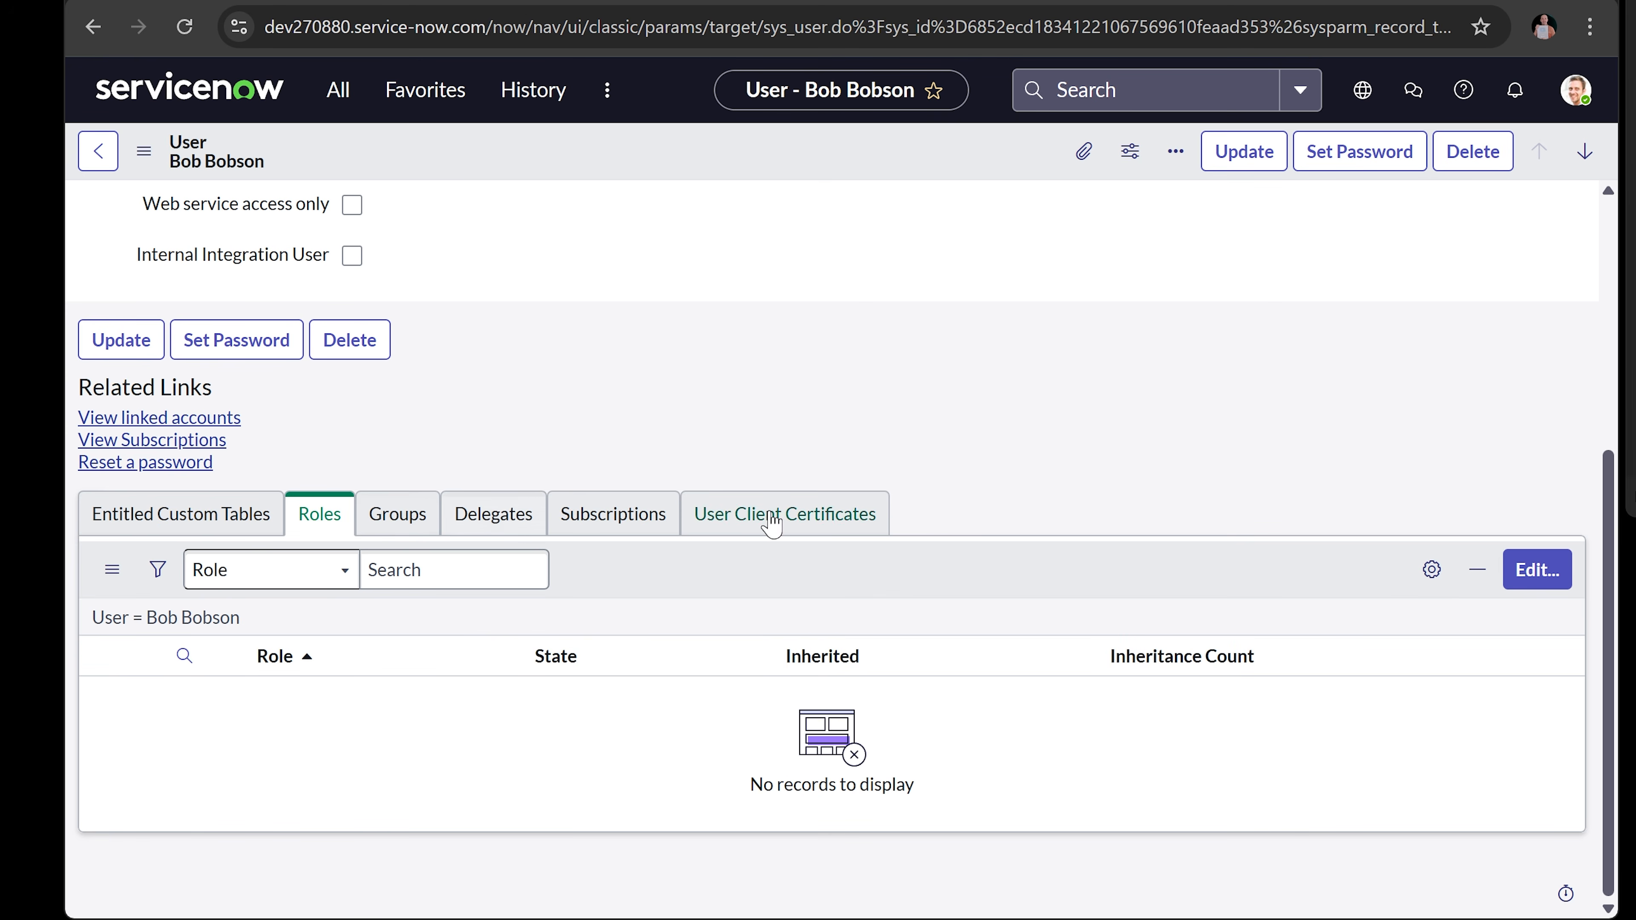
click(1538, 570)
click(518, 451)
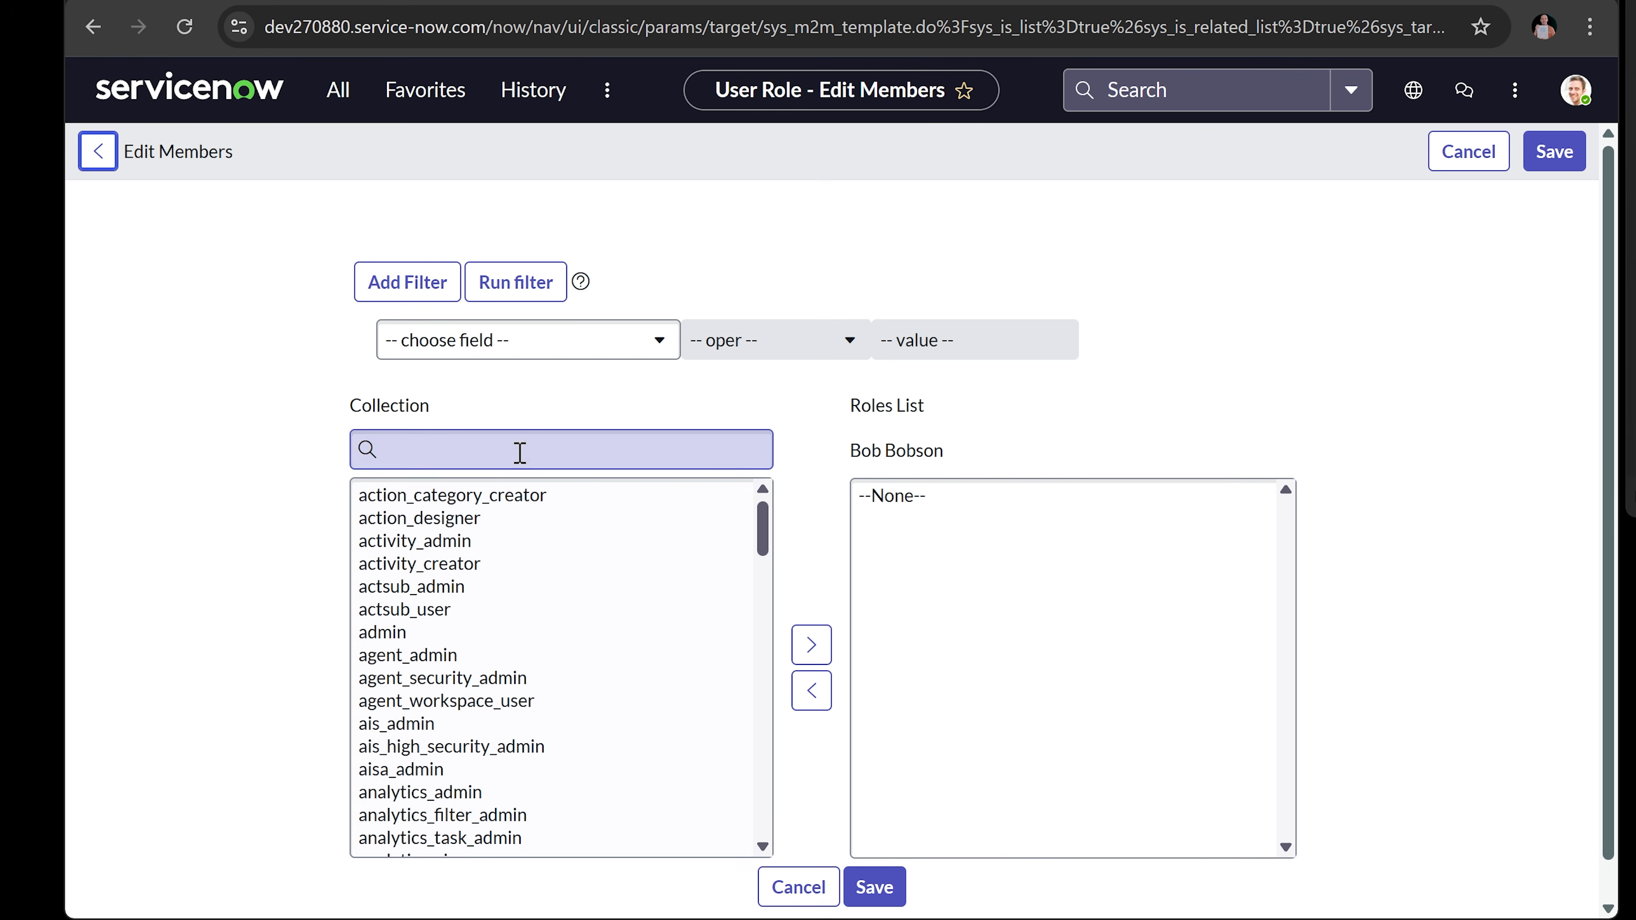
text(itil)
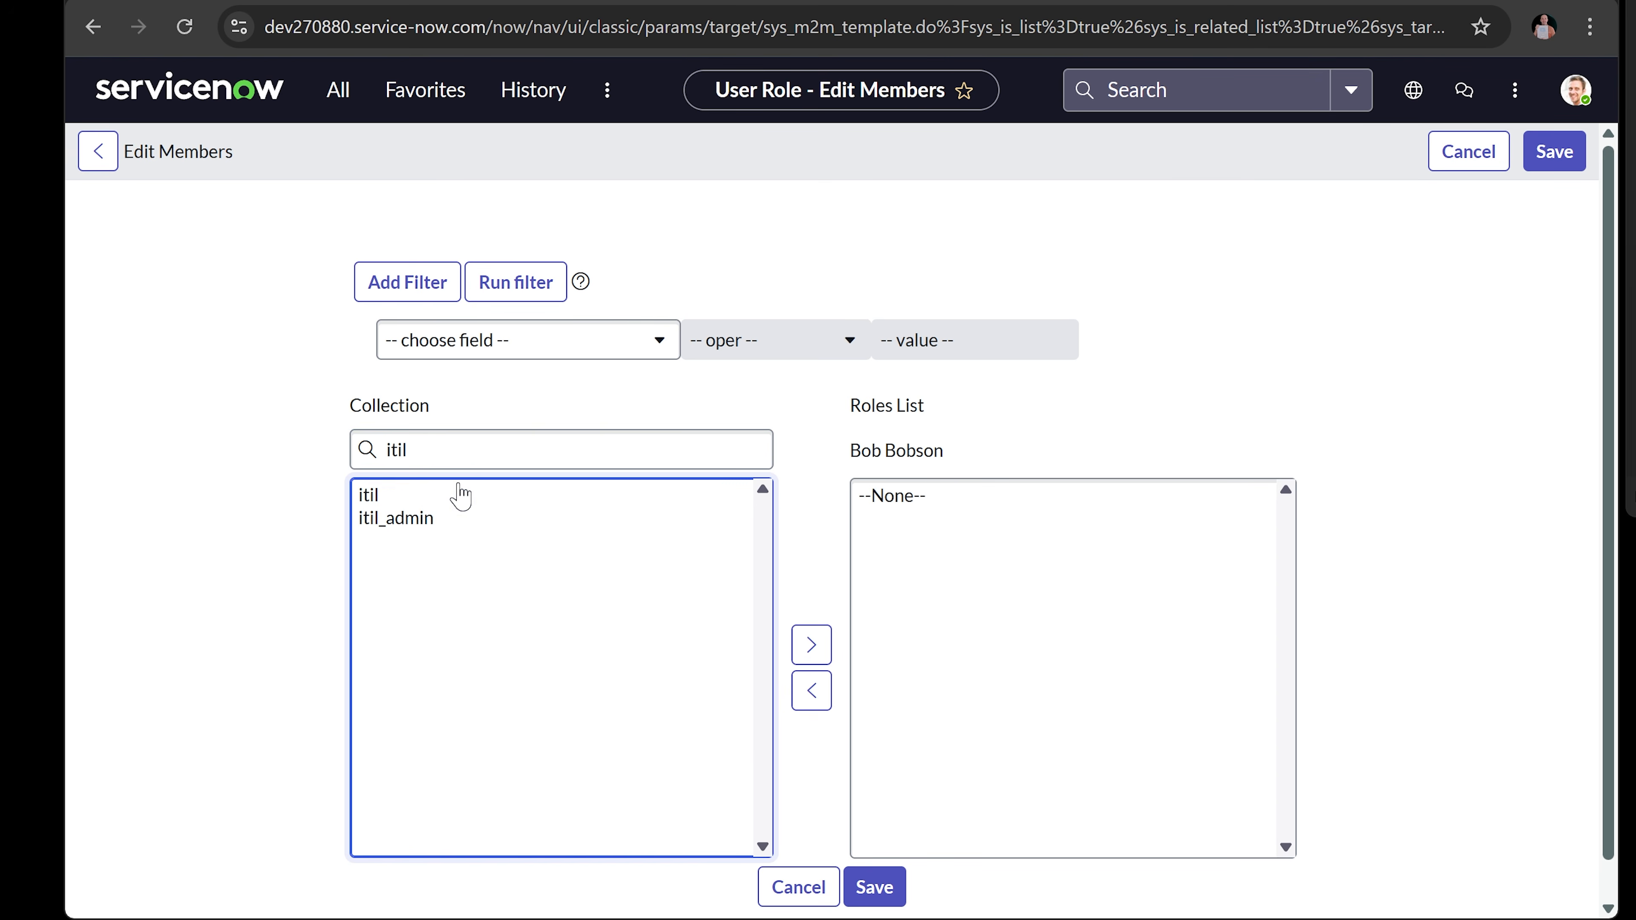
click(425, 495)
click(801, 645)
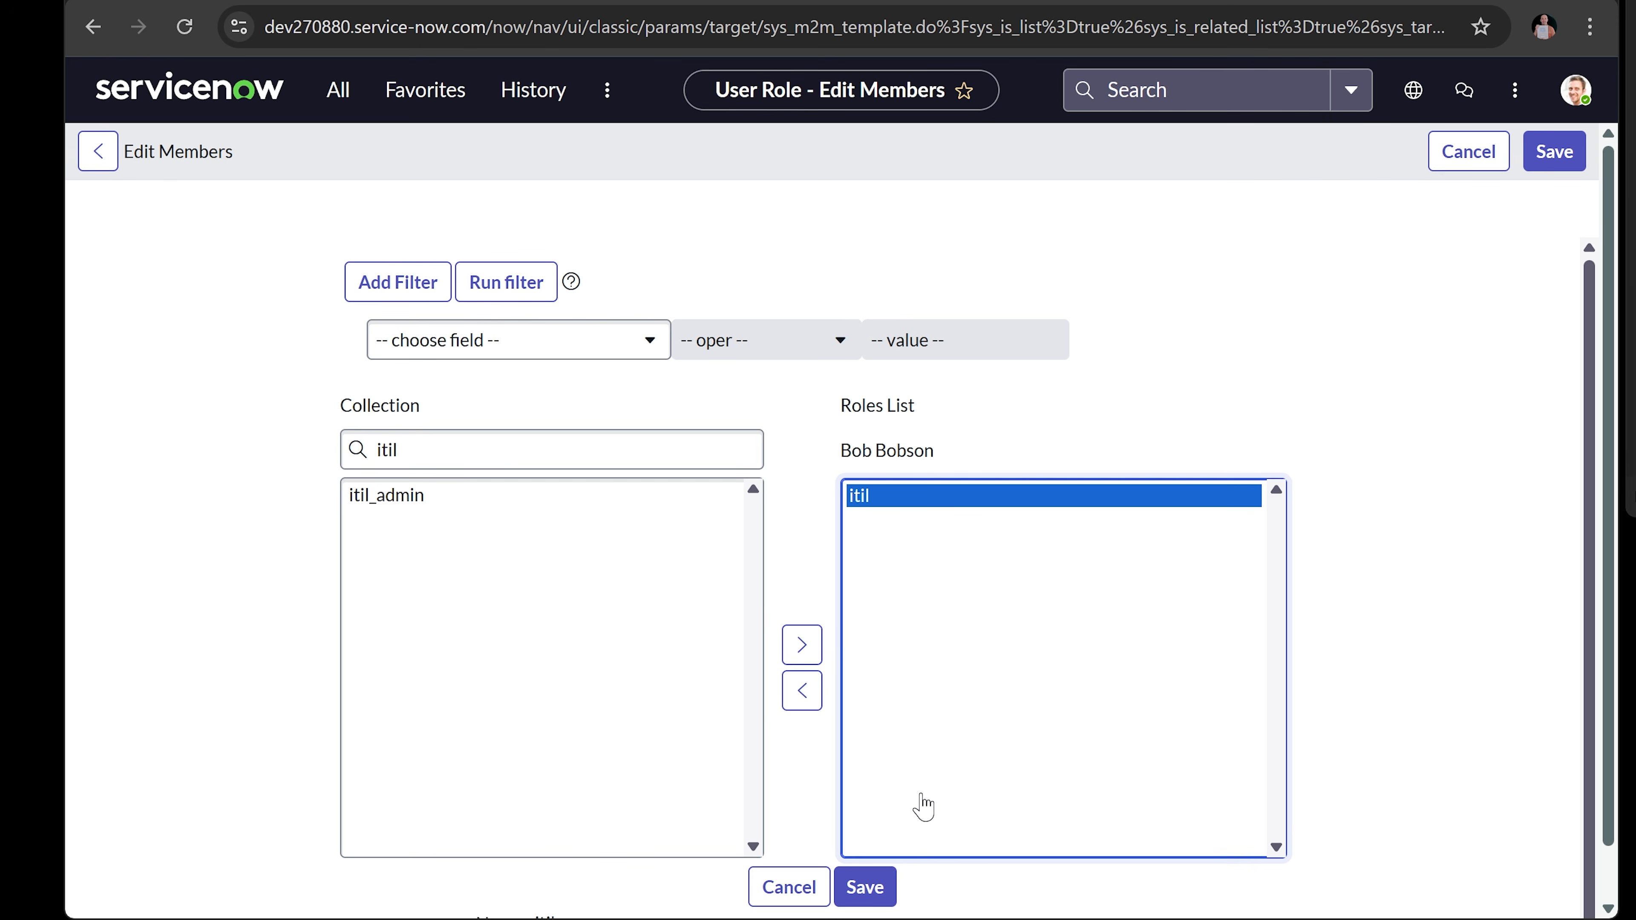
click(866, 892)
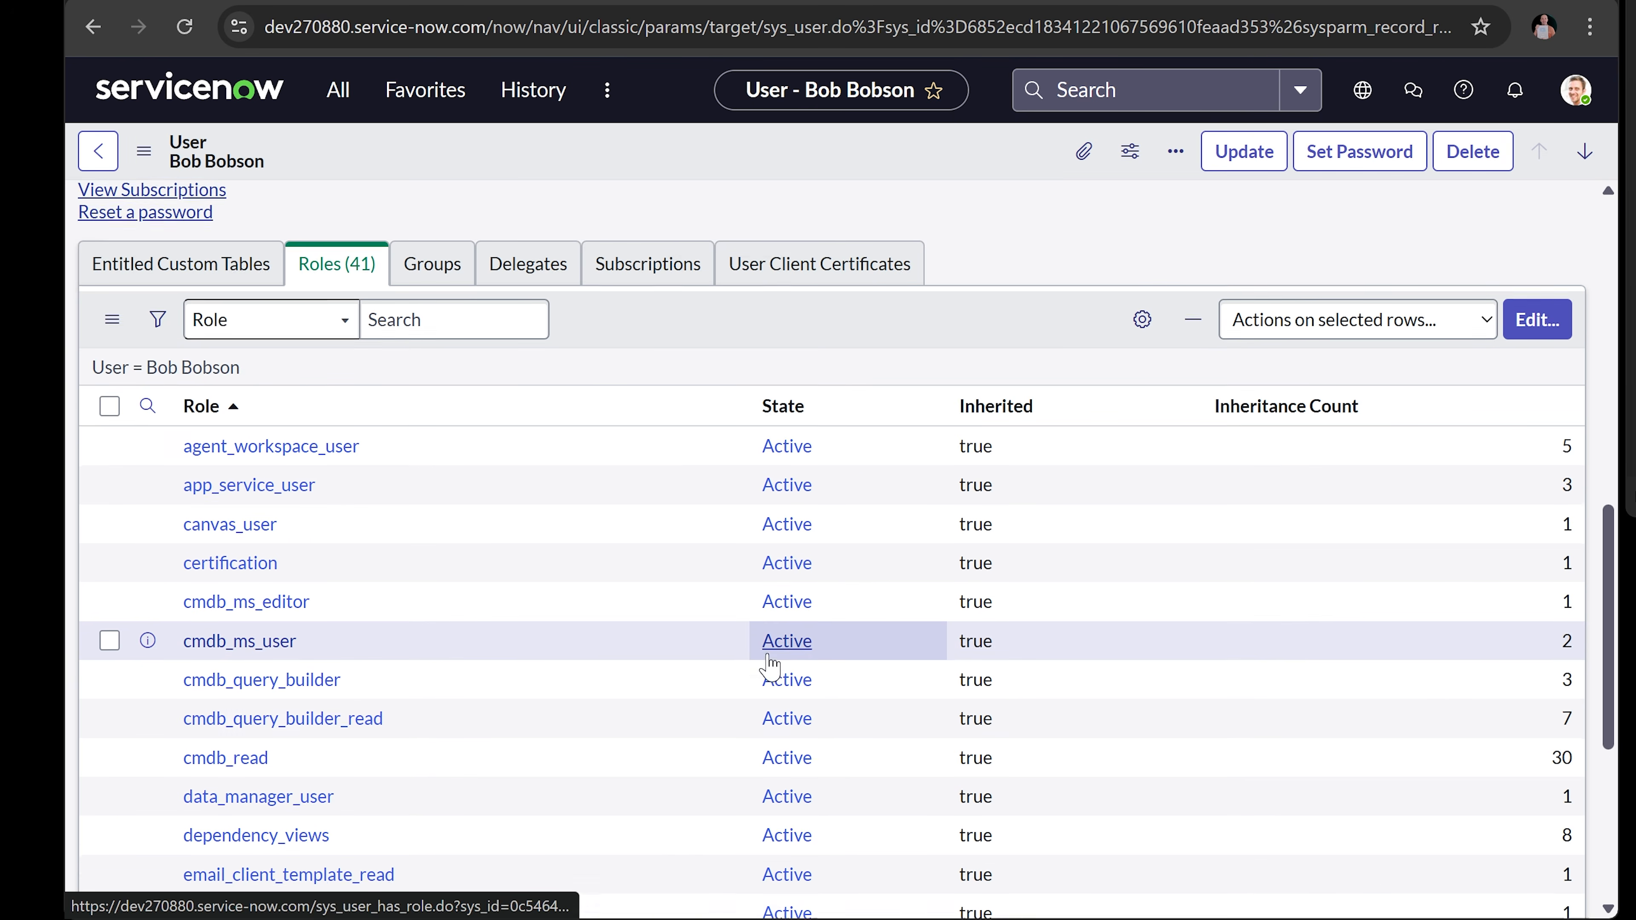
- In the user's Groups list editor, search 'help' and add the Help Desk group
scroll(394, 477, down, 5)
scroll(394, 483, down, 1)
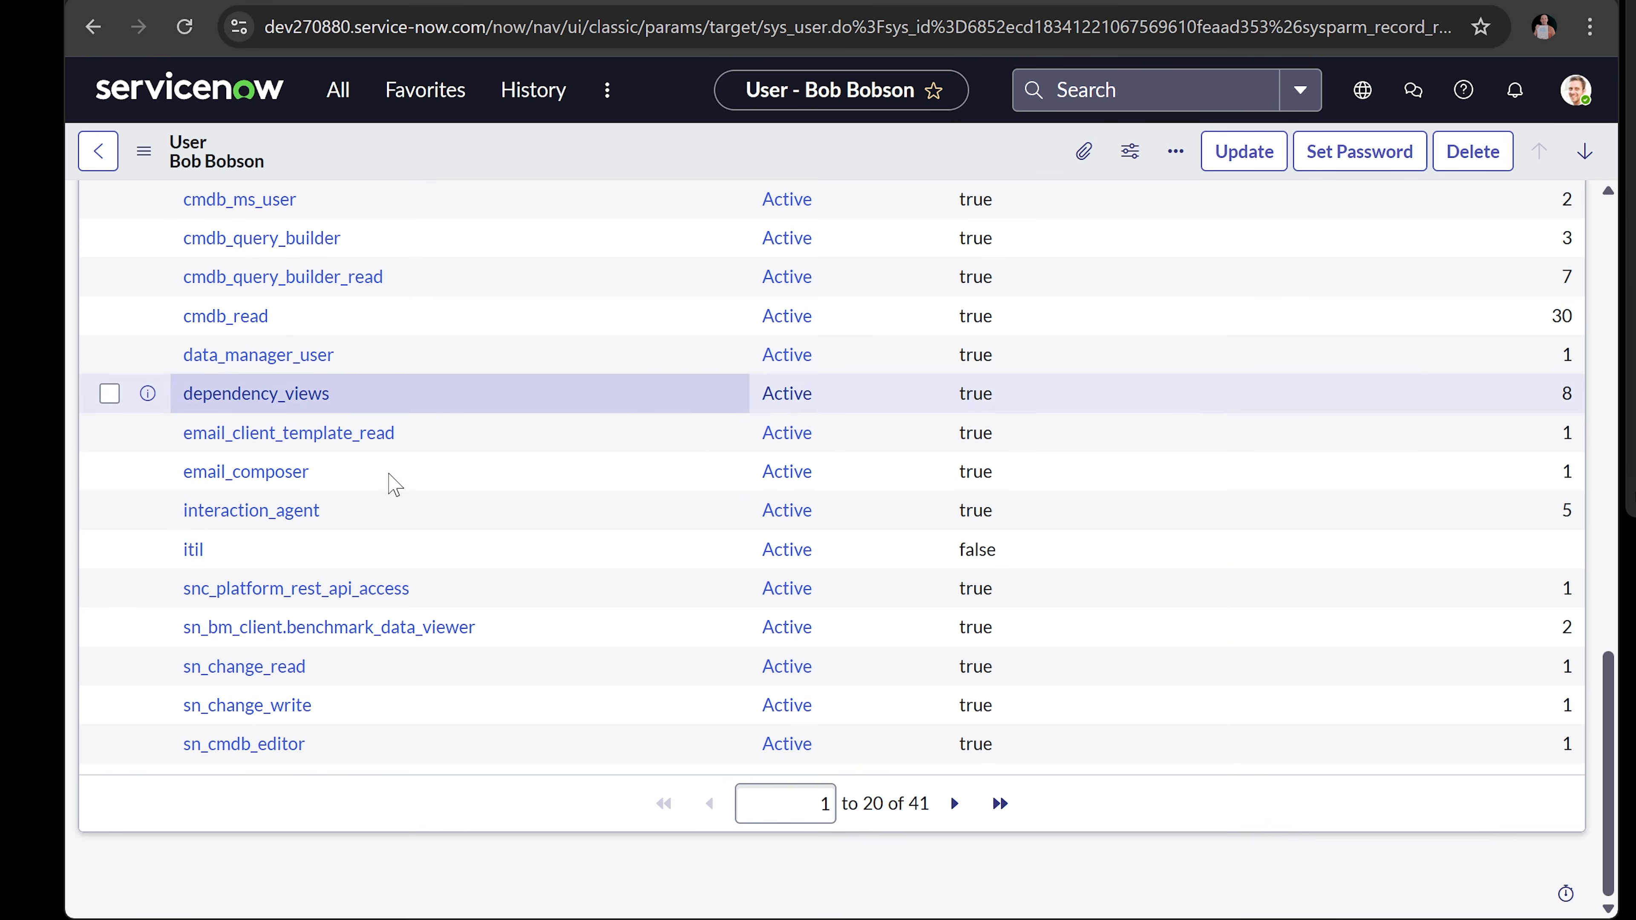
scroll(456, 510, up, 5)
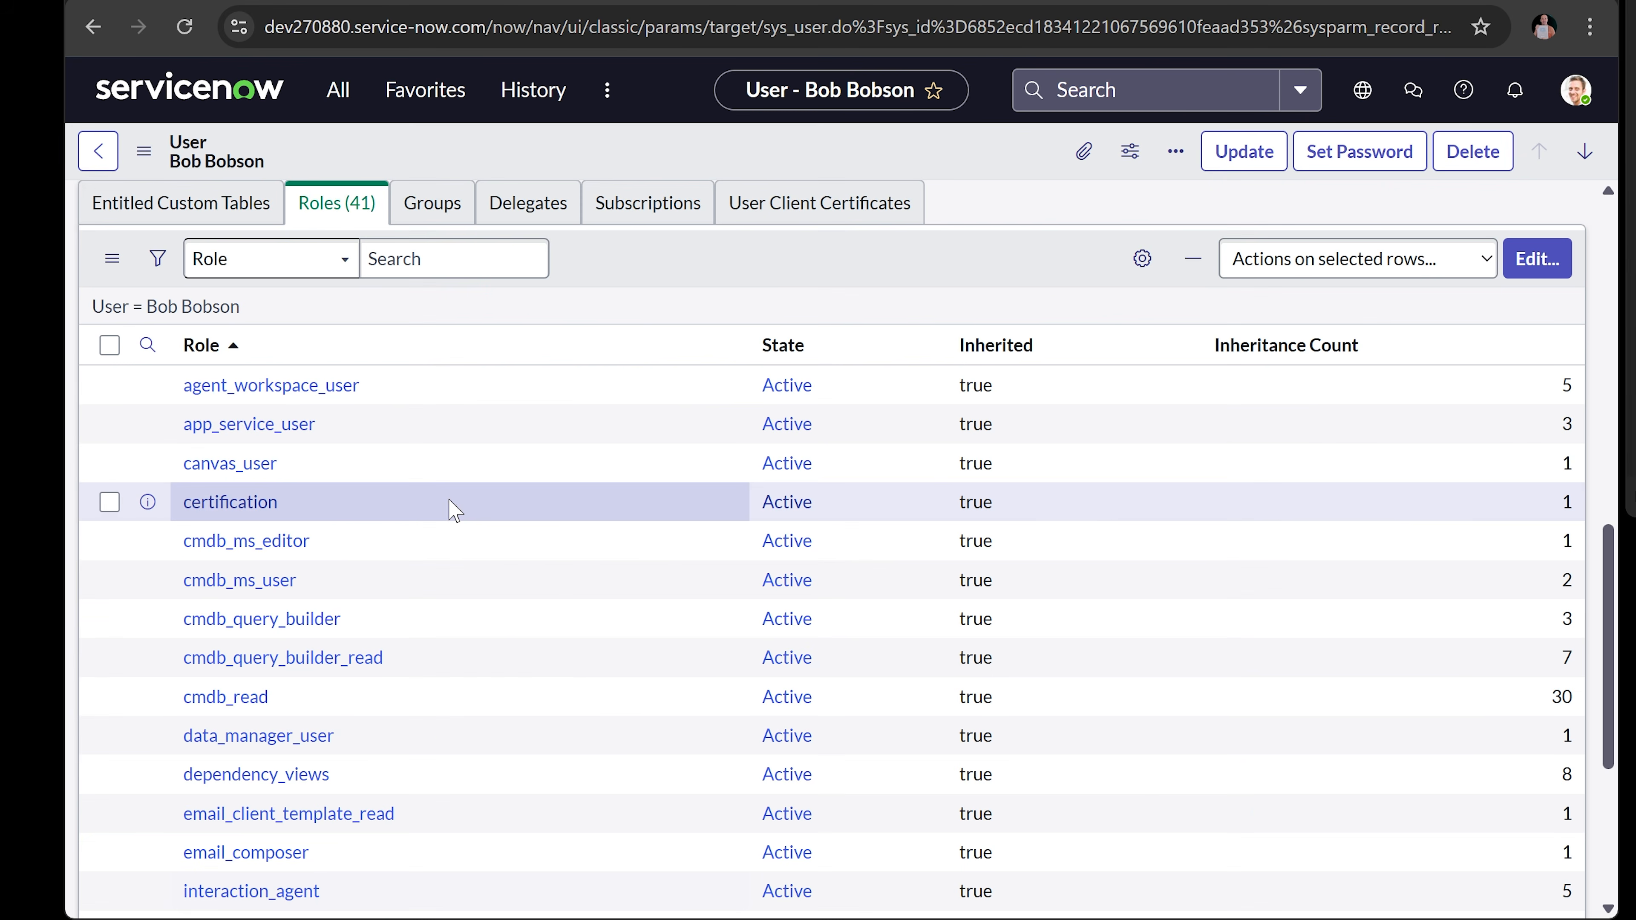
scroll(450, 509, down, 1)
scroll(451, 509, up, 4)
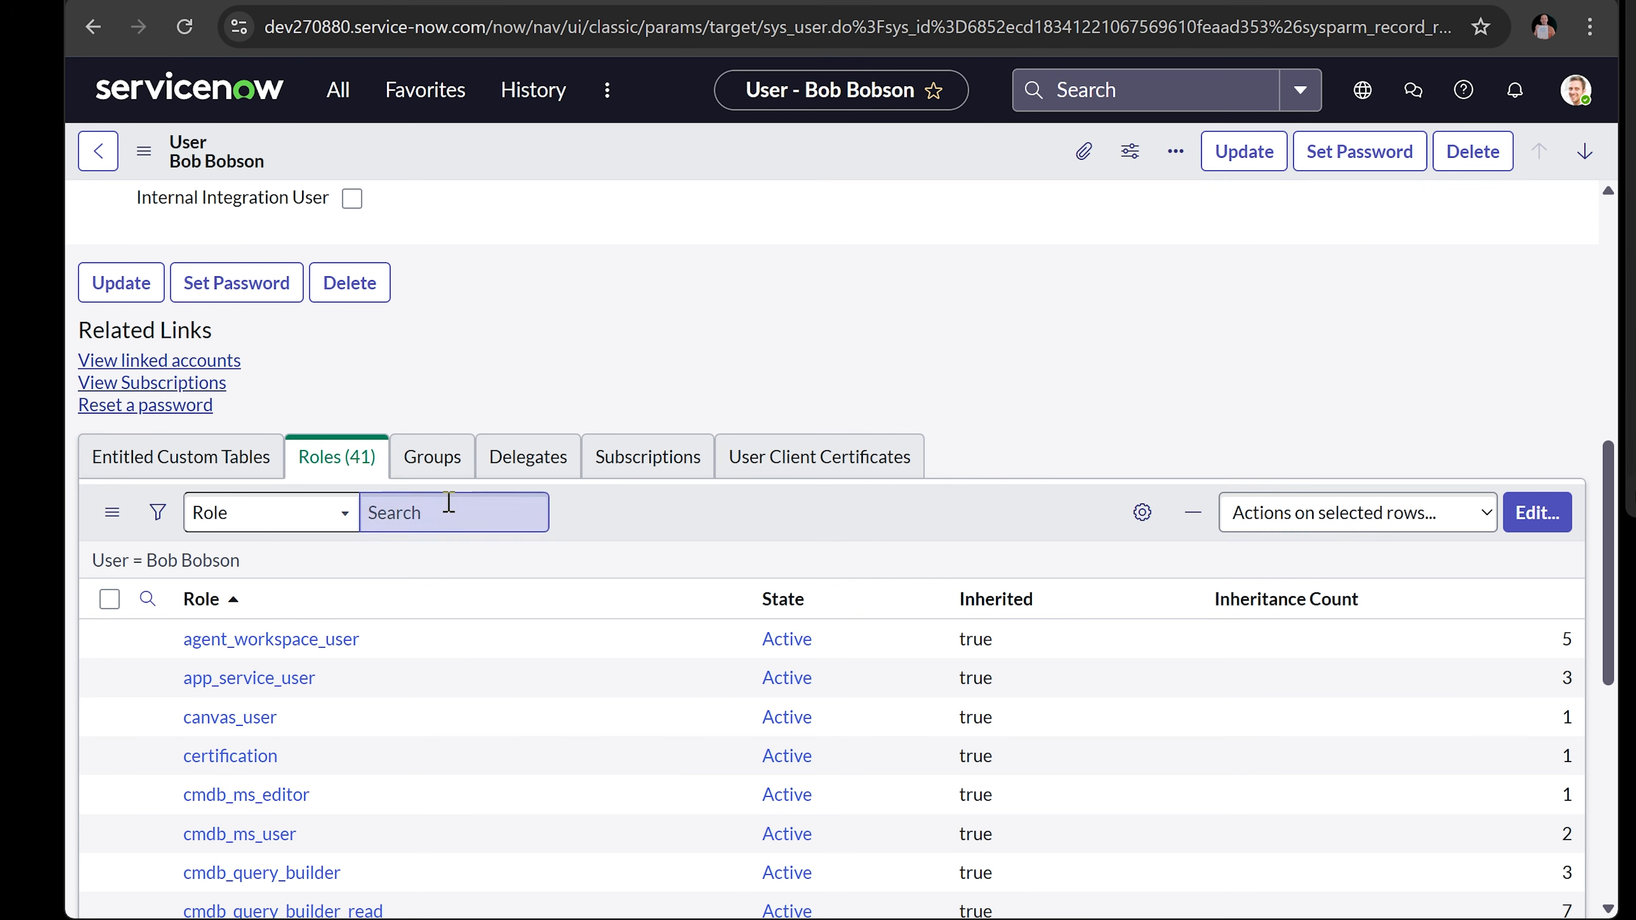
click(428, 459)
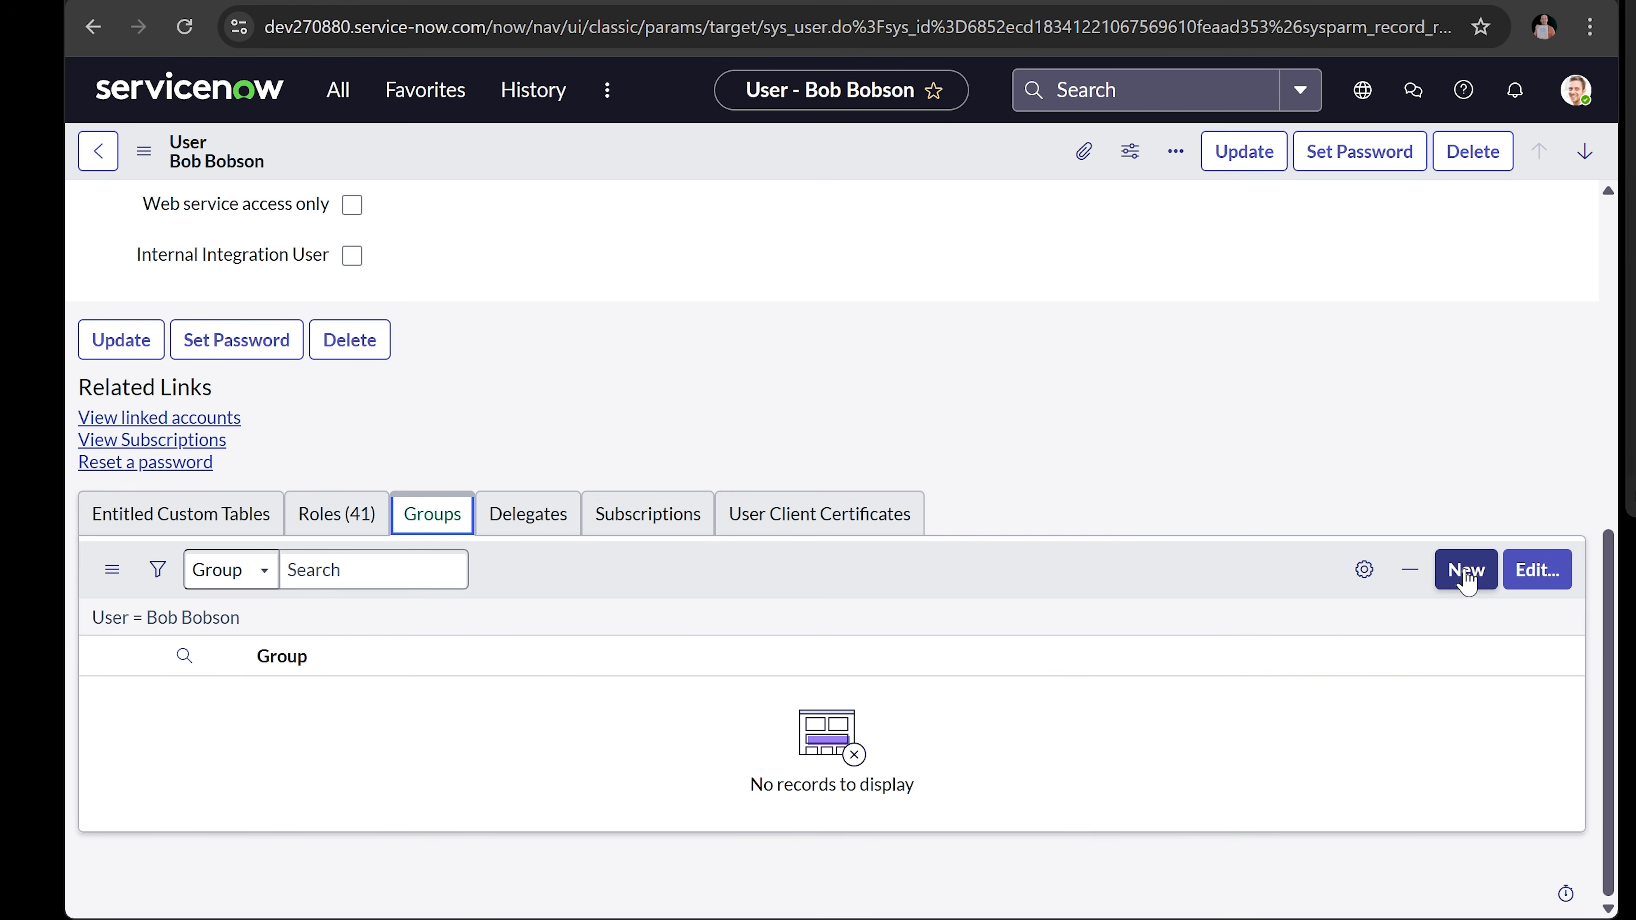
click(1536, 570)
click(517, 456)
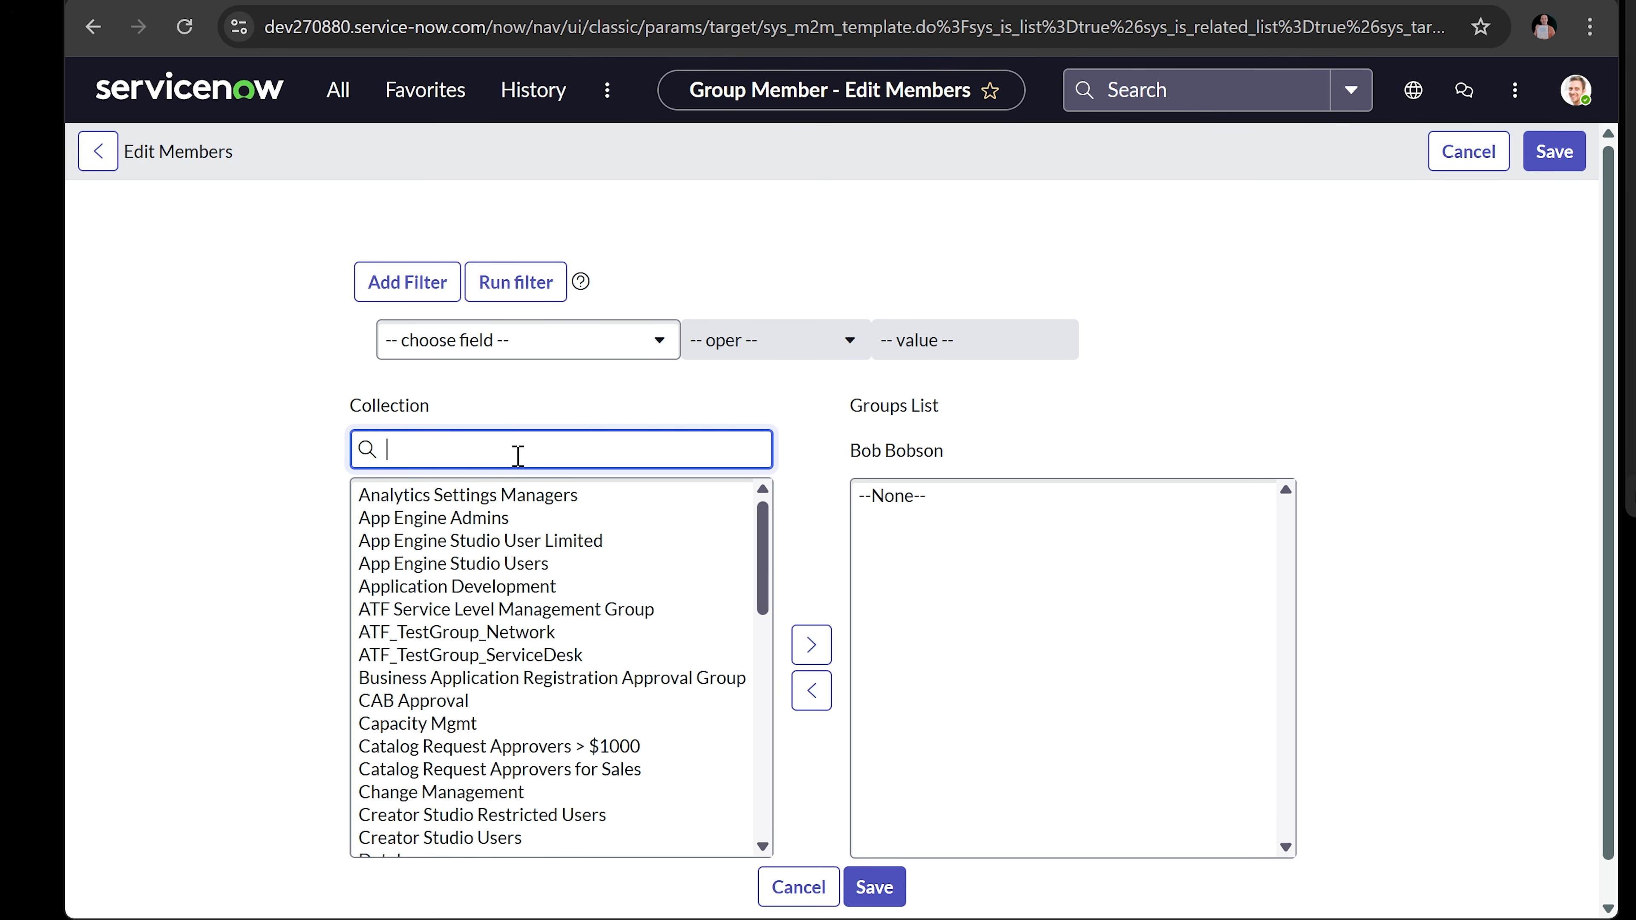
text(help)
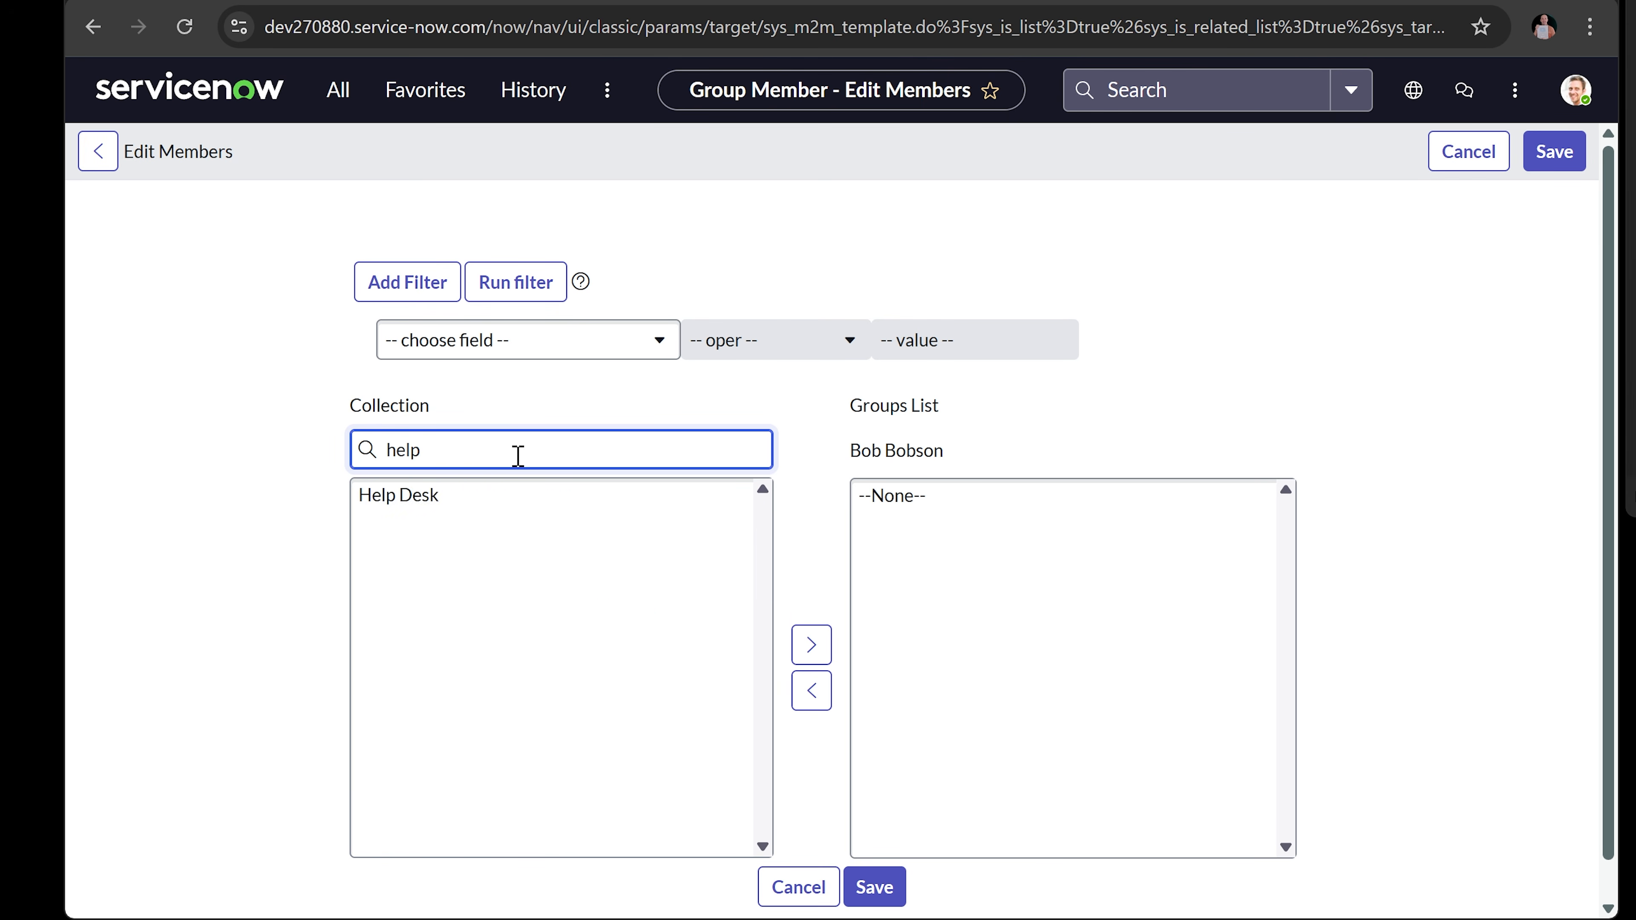
click(457, 501)
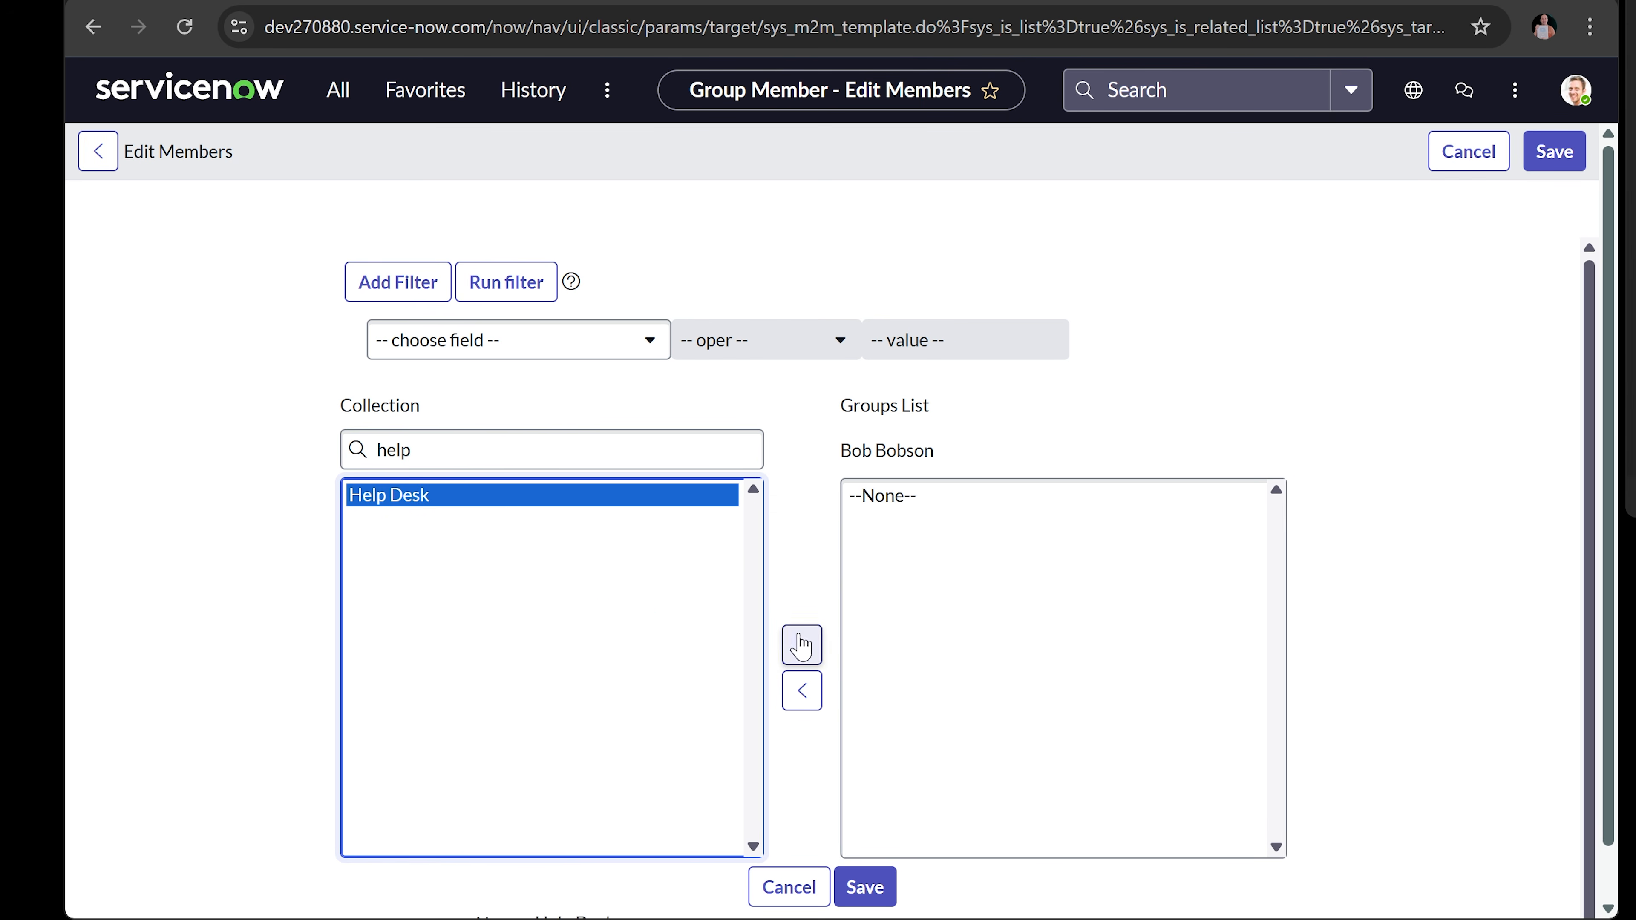
click(803, 645)
- Search 'serv', add the Service Desk group, and save the group memberships
click(504, 445)
key(ctrl+a)
text(serv)
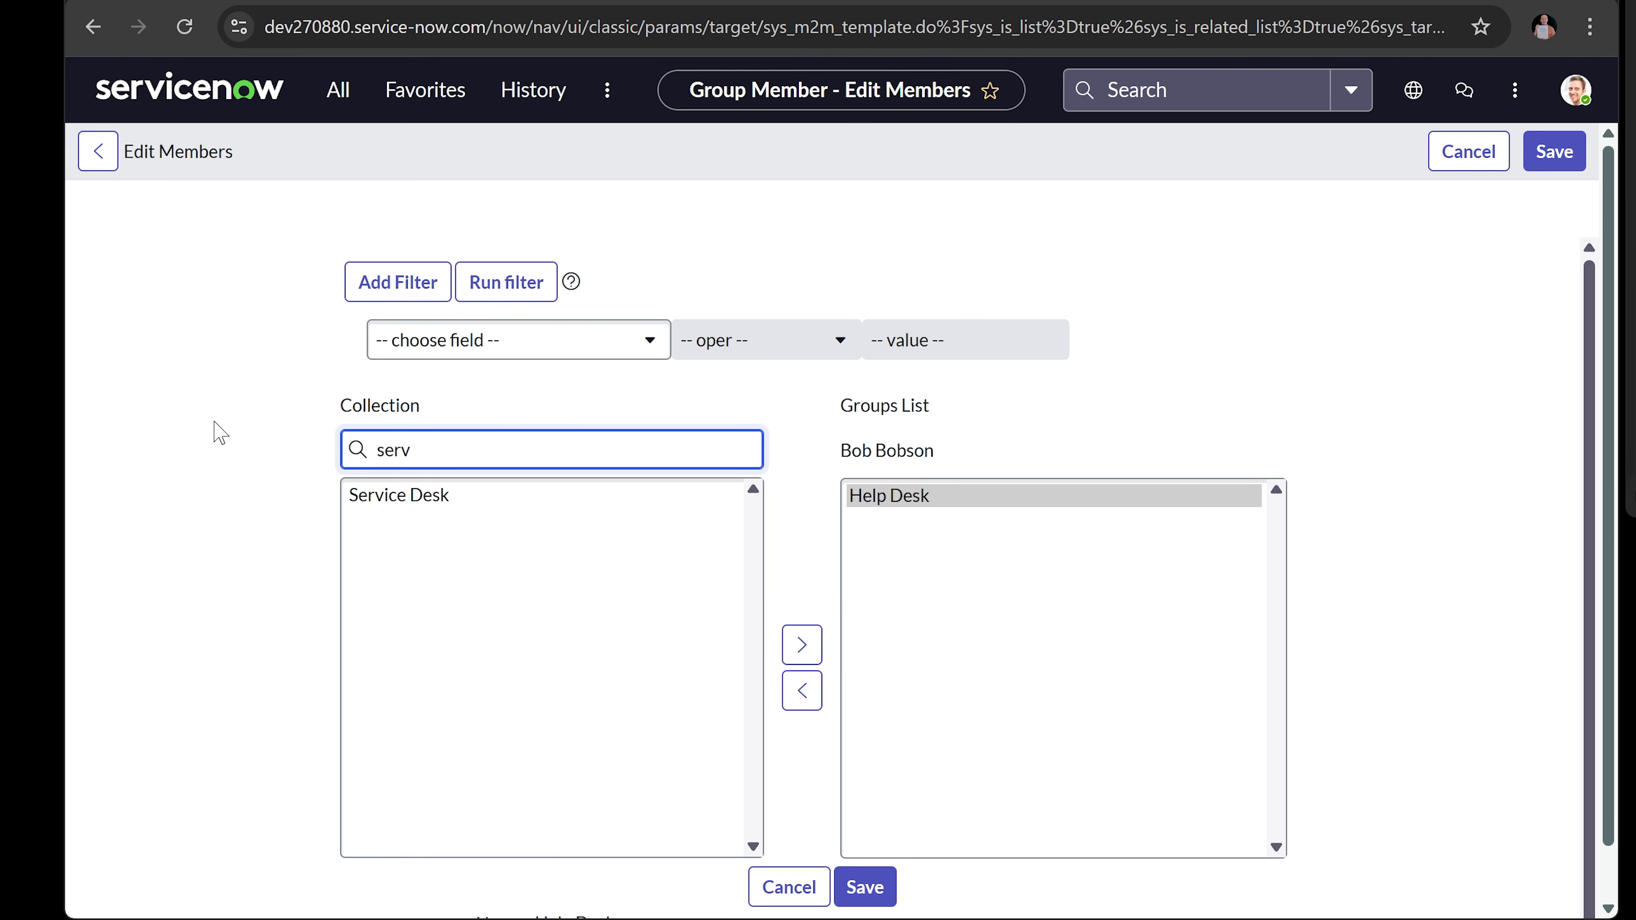
click(422, 498)
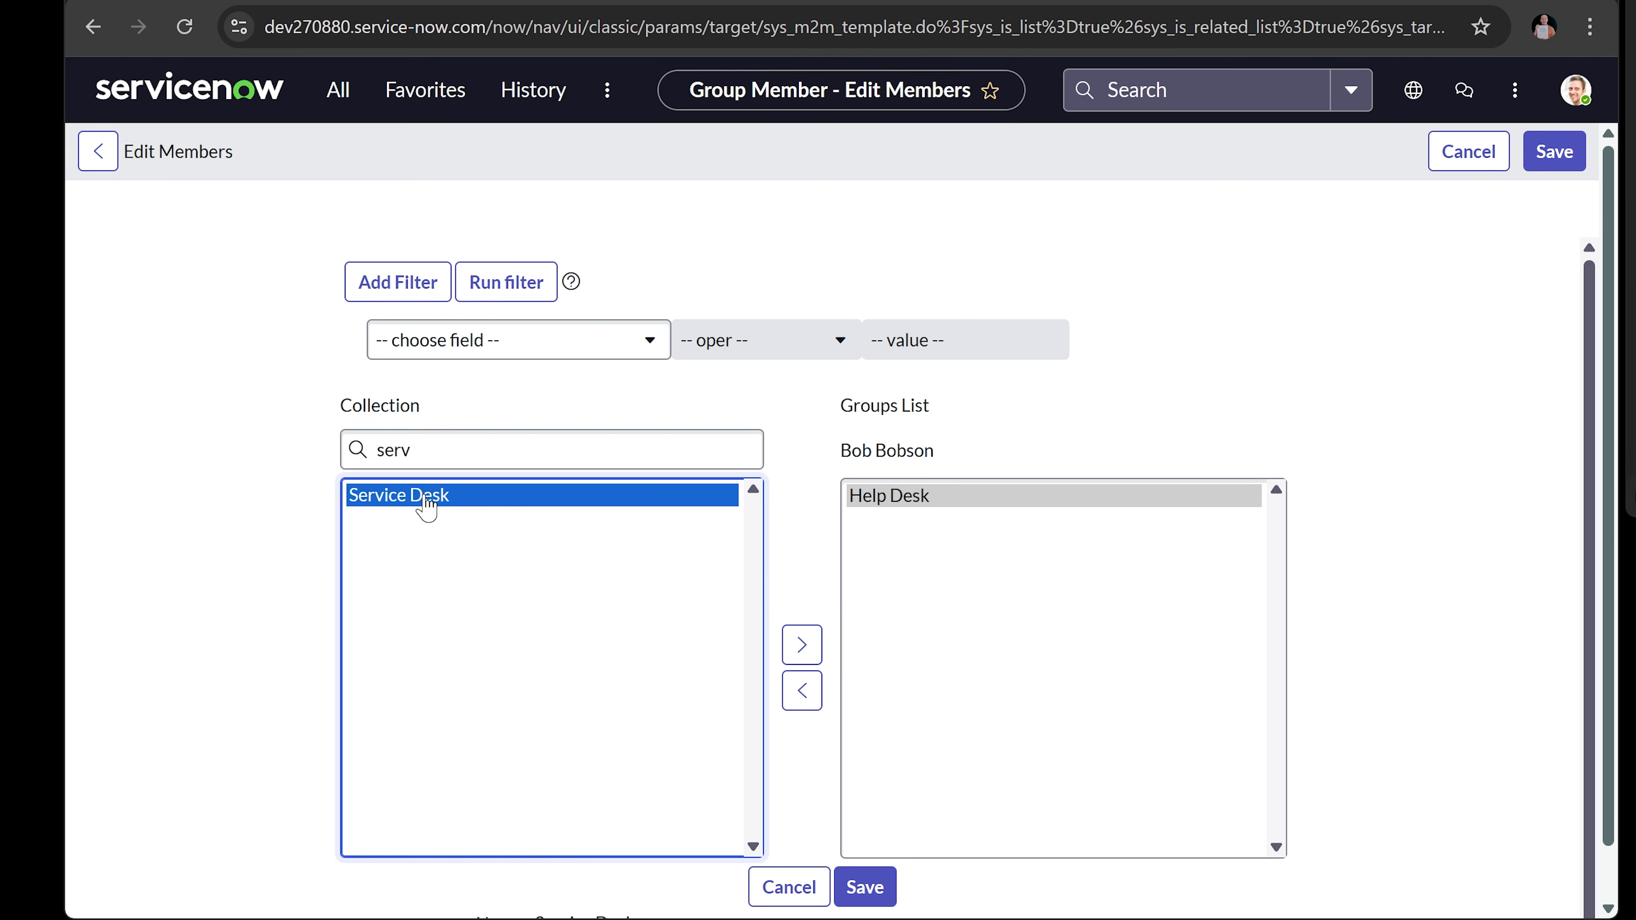
click(802, 645)
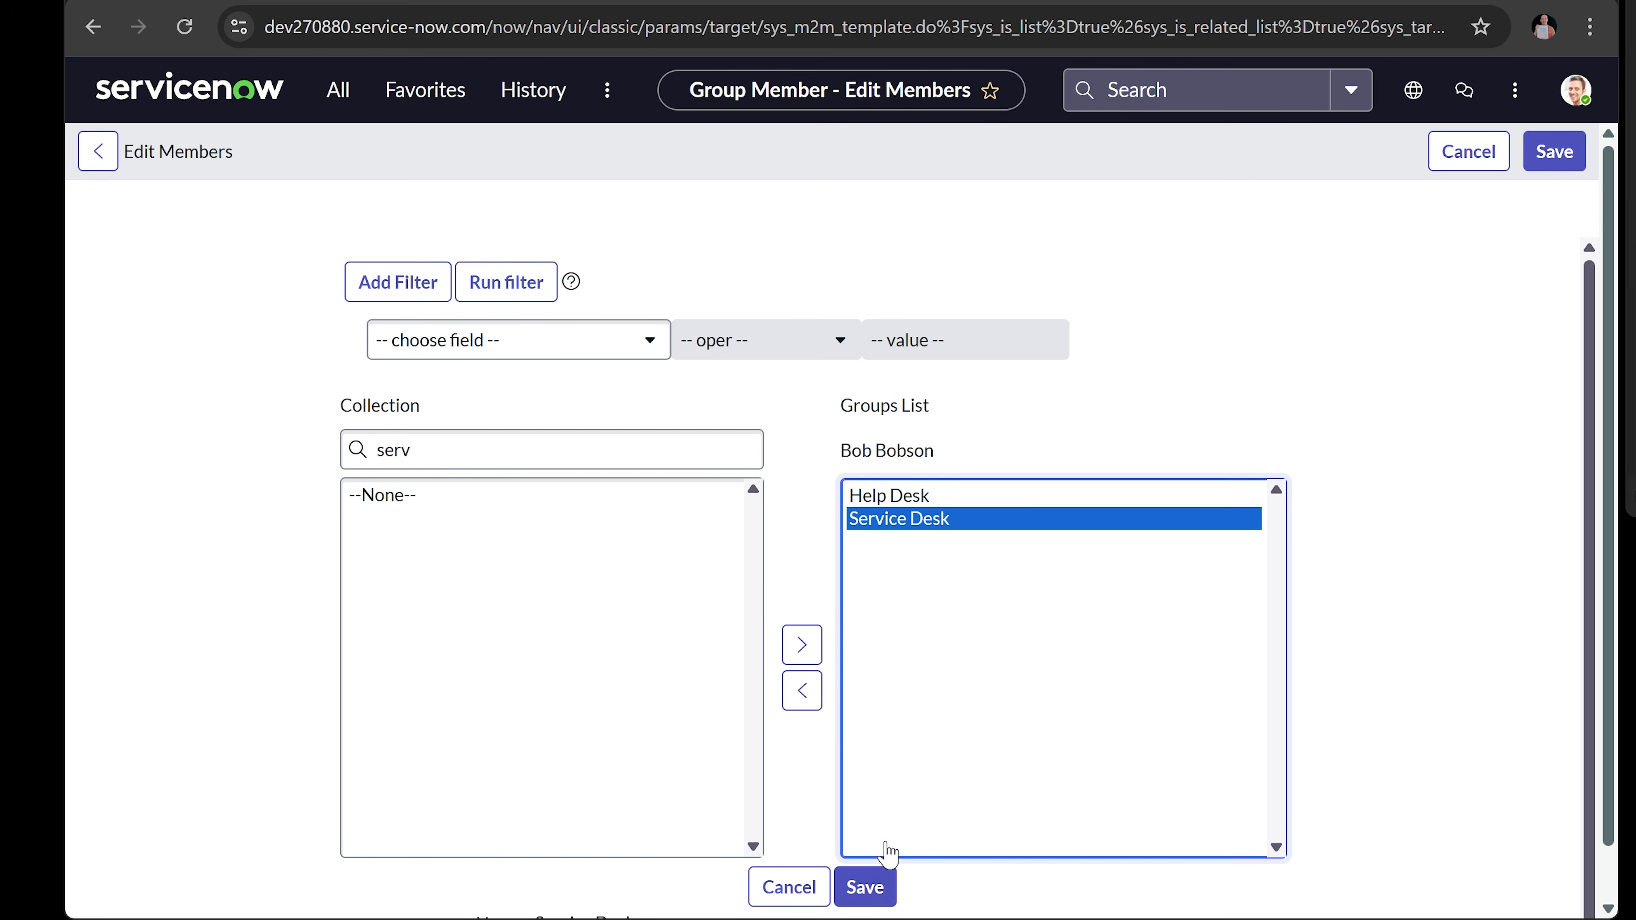
click(865, 887)
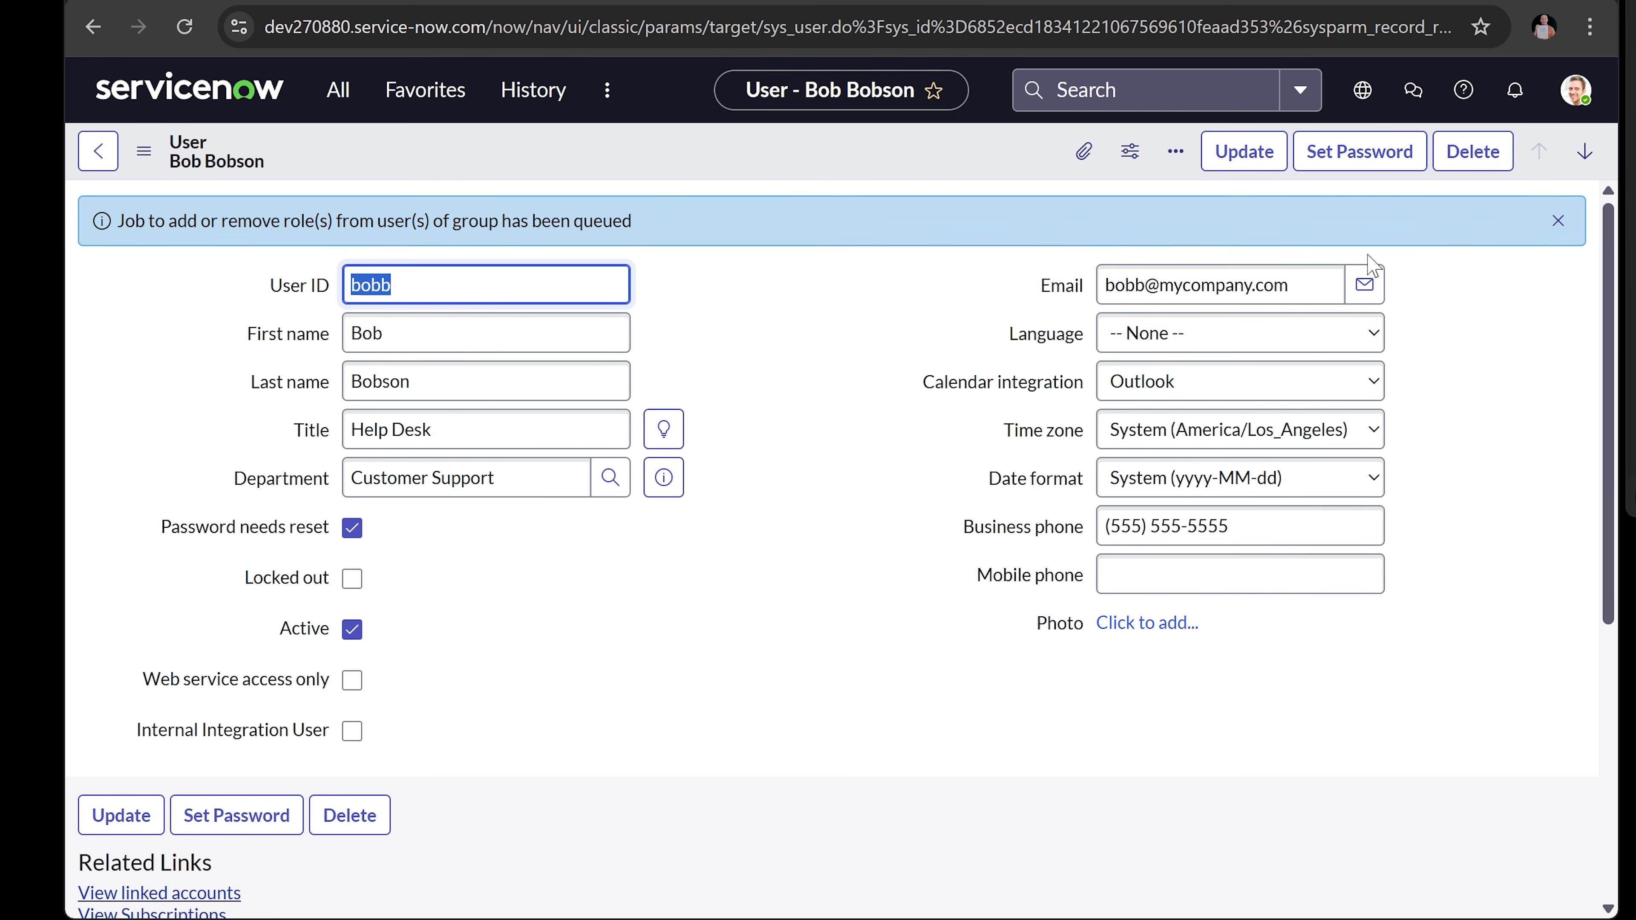
- Update the user record and reopen it from the Users list
scroll(418, 731, down, 2)
click(113, 686)
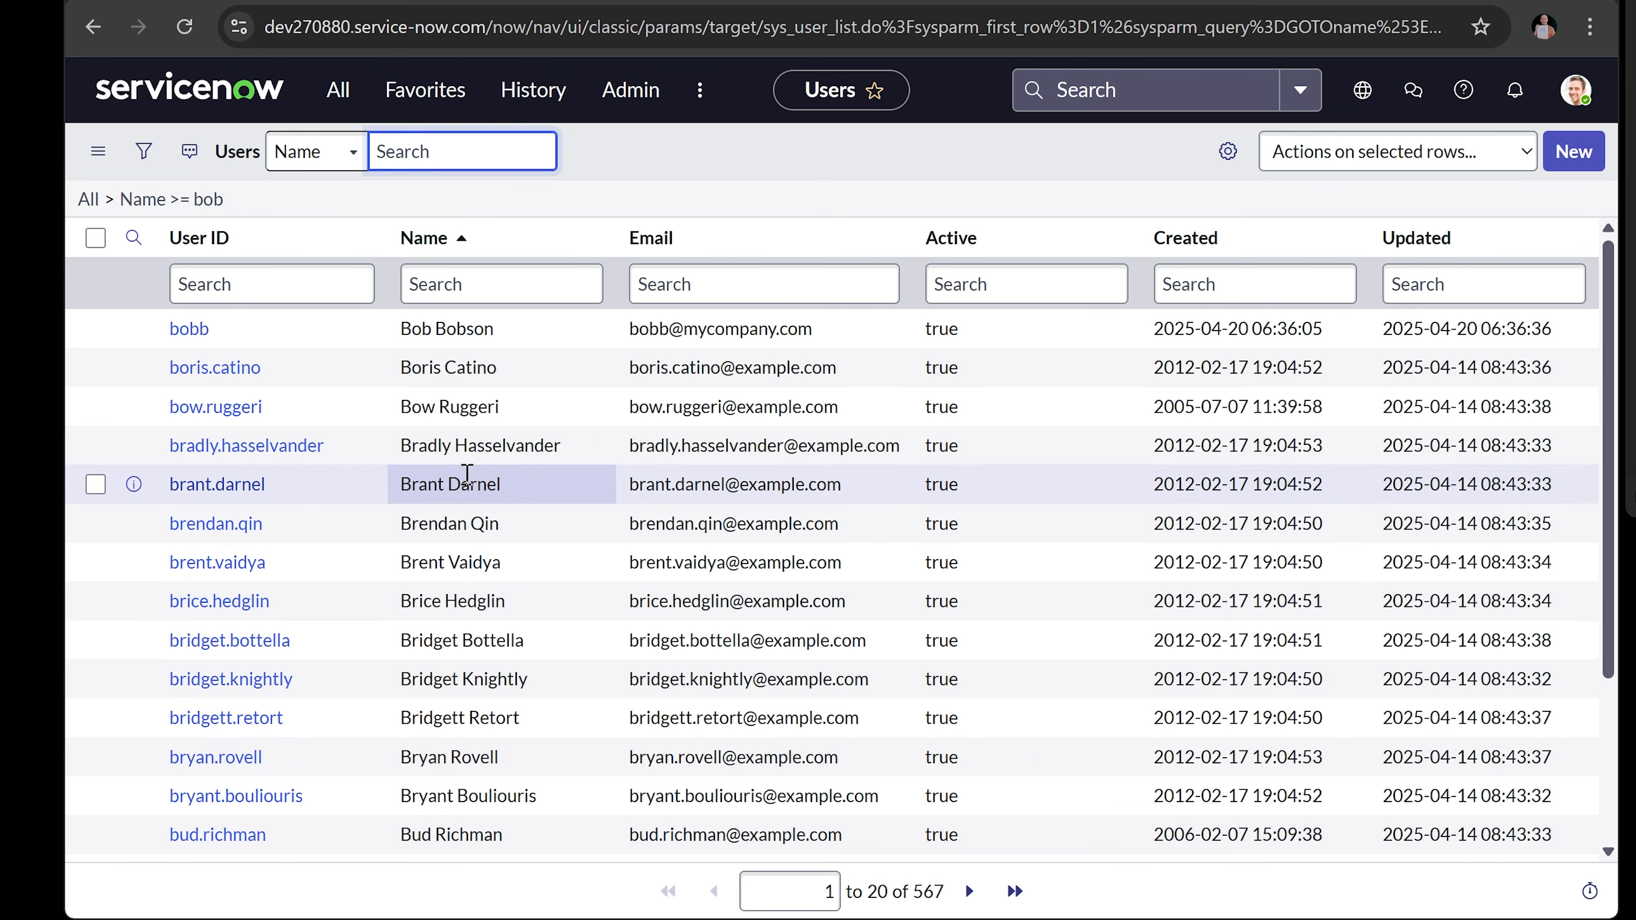
click(193, 329)
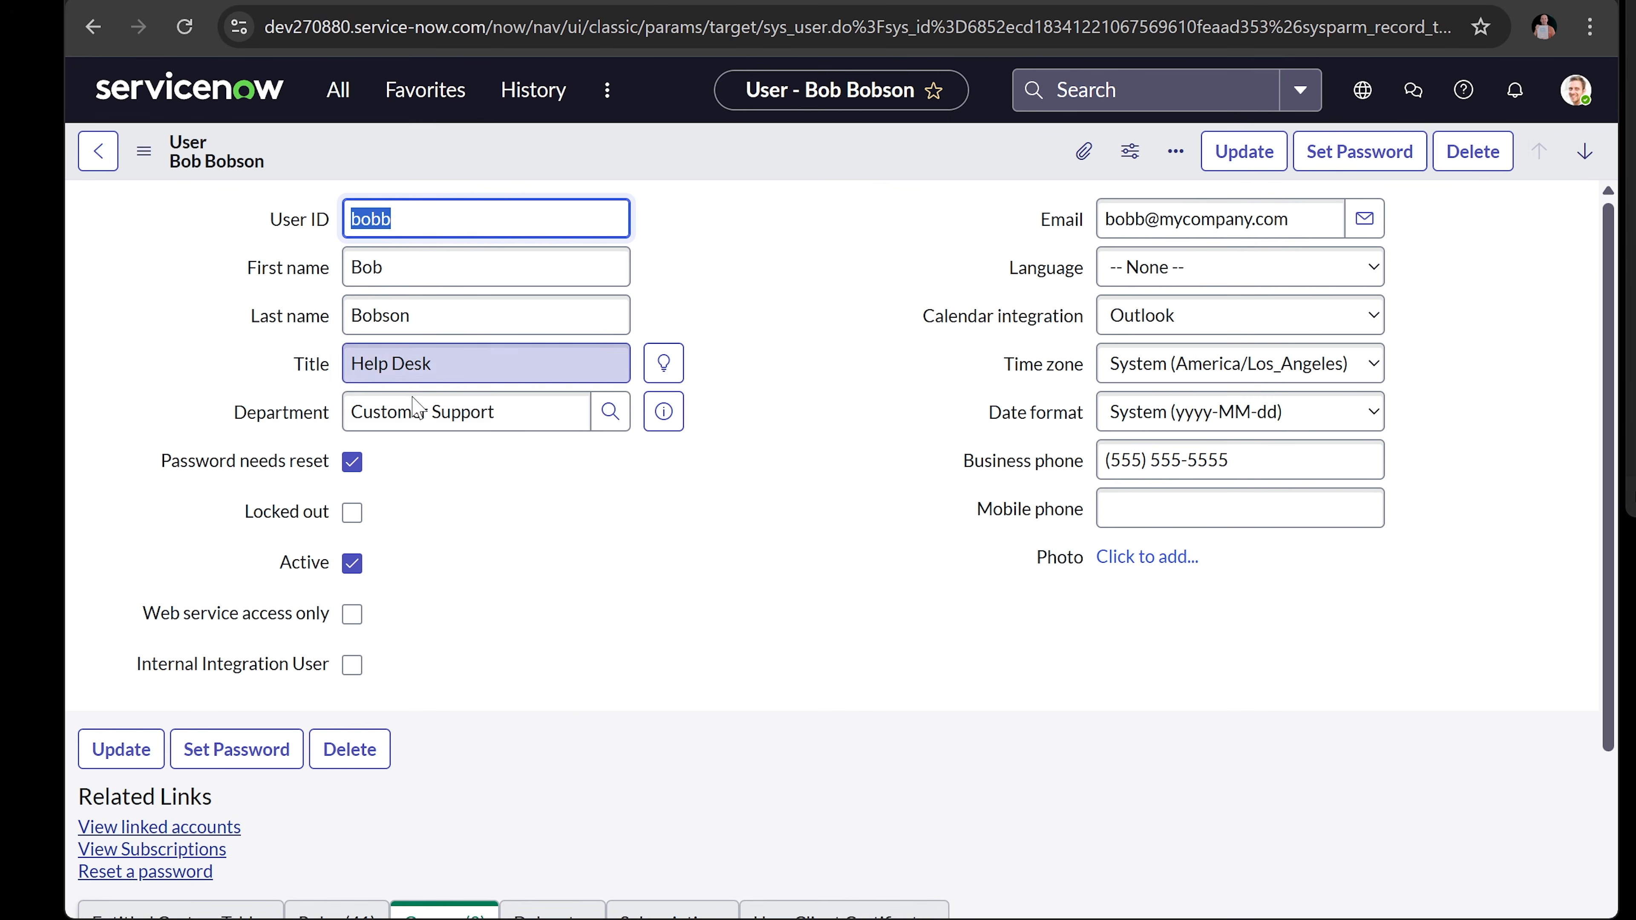
scroll(515, 577, down, 2)
- In Set Password, generate a new password, shown in plain text
click(238, 619)
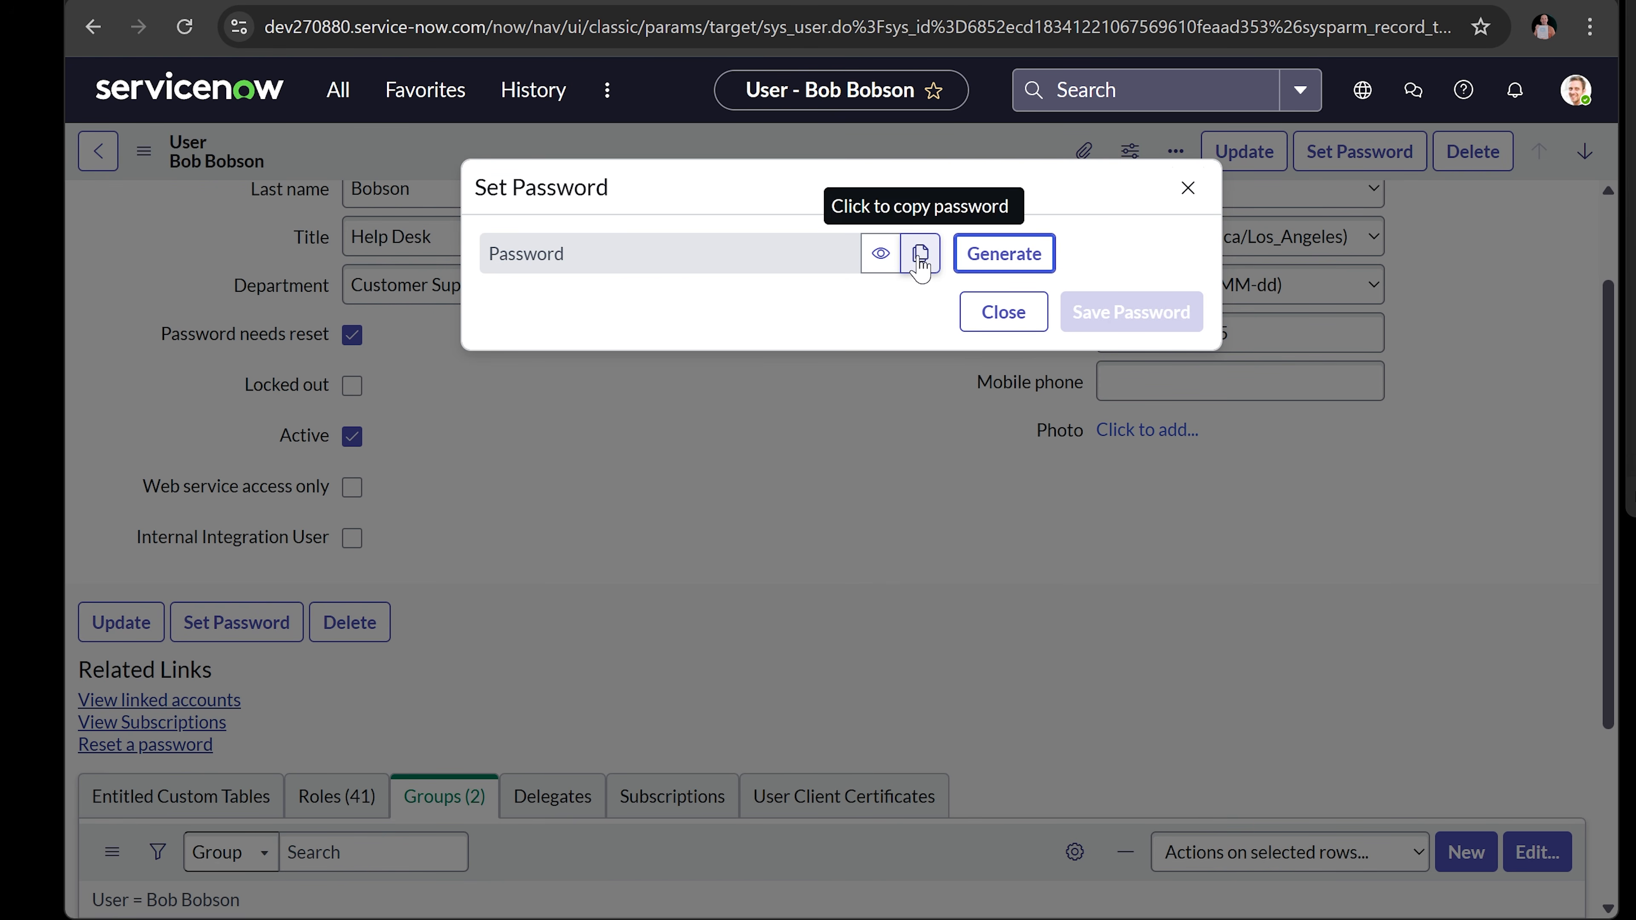
click(972, 253)
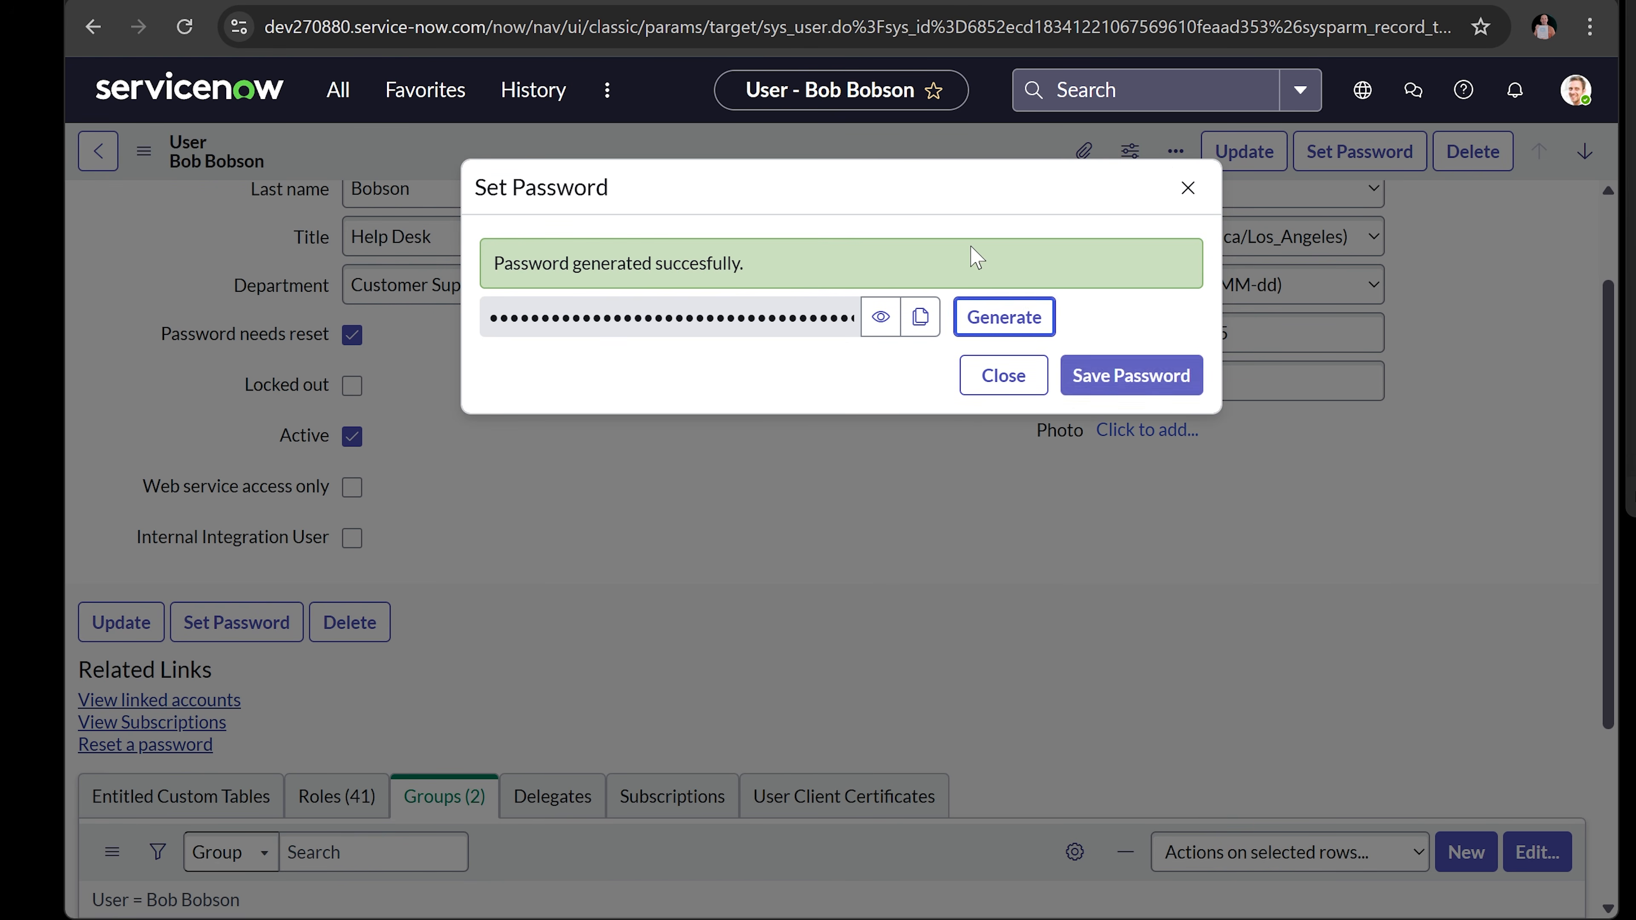
click(990, 323)
click(992, 330)
click(992, 329)
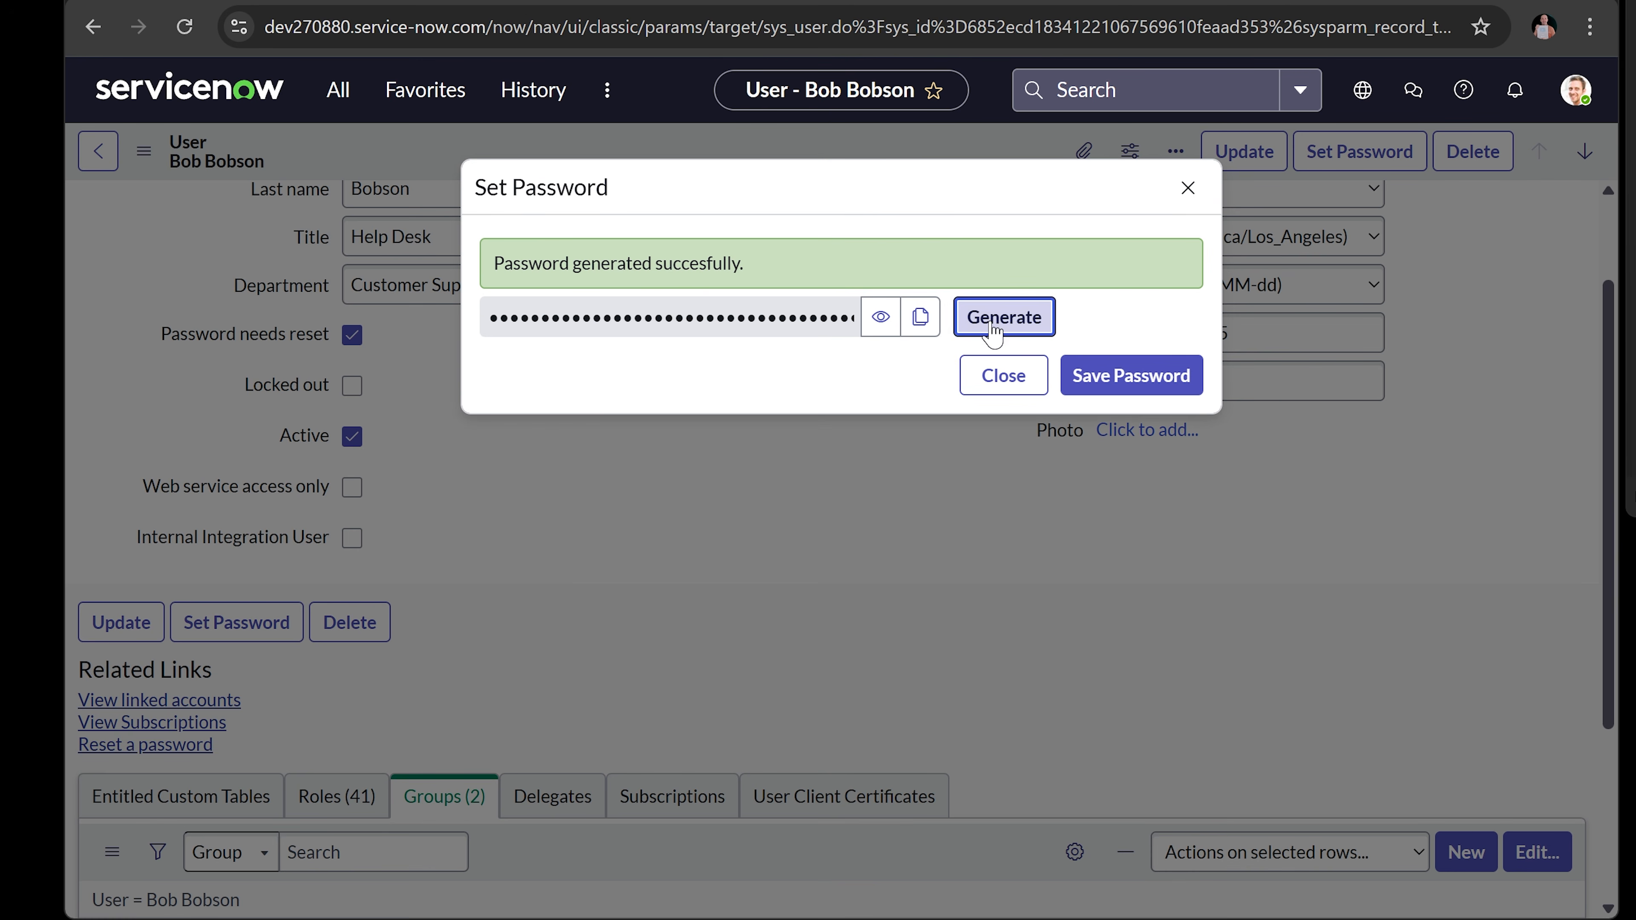
click(992, 330)
click(877, 324)
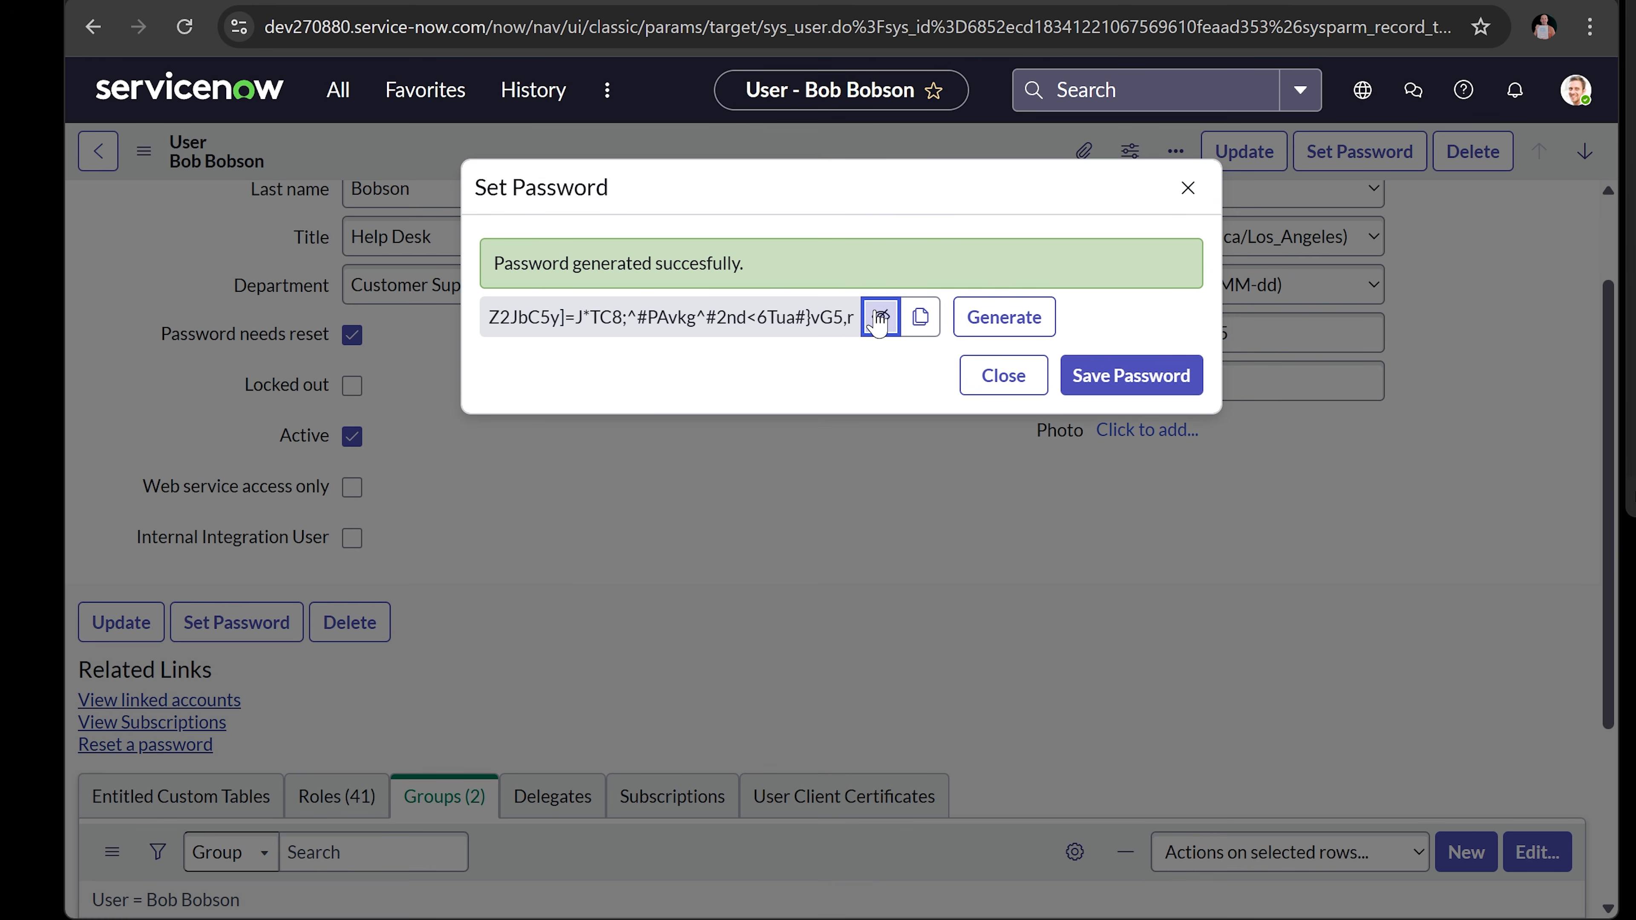
click(985, 326)
click(985, 327)
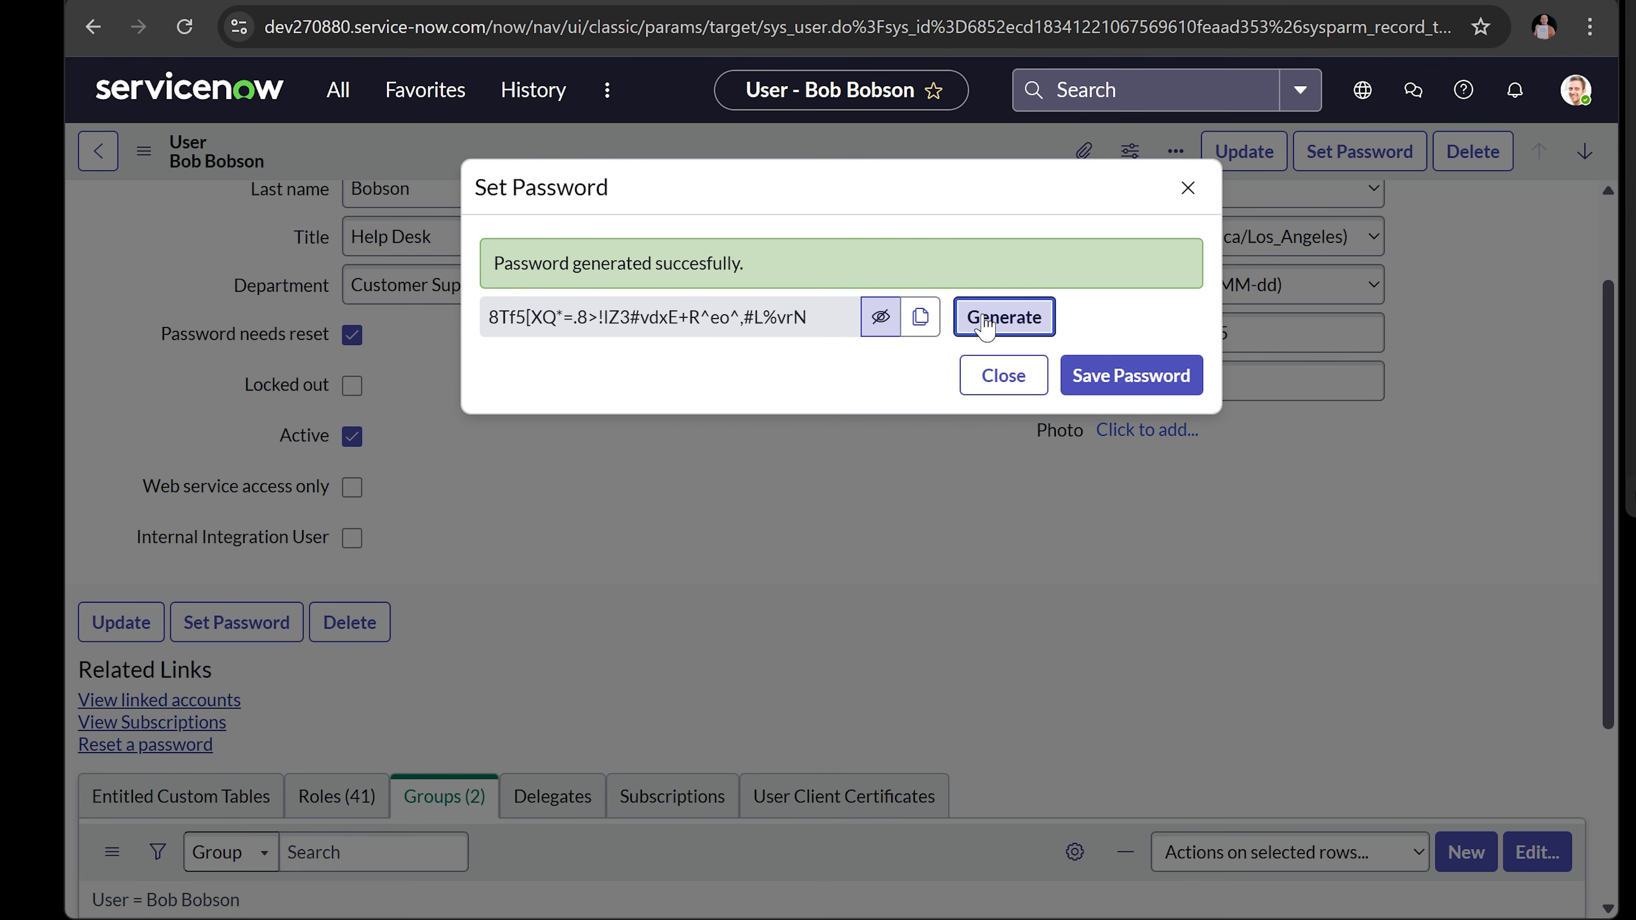
click(985, 326)
click(985, 327)
click(985, 327)
click(985, 326)
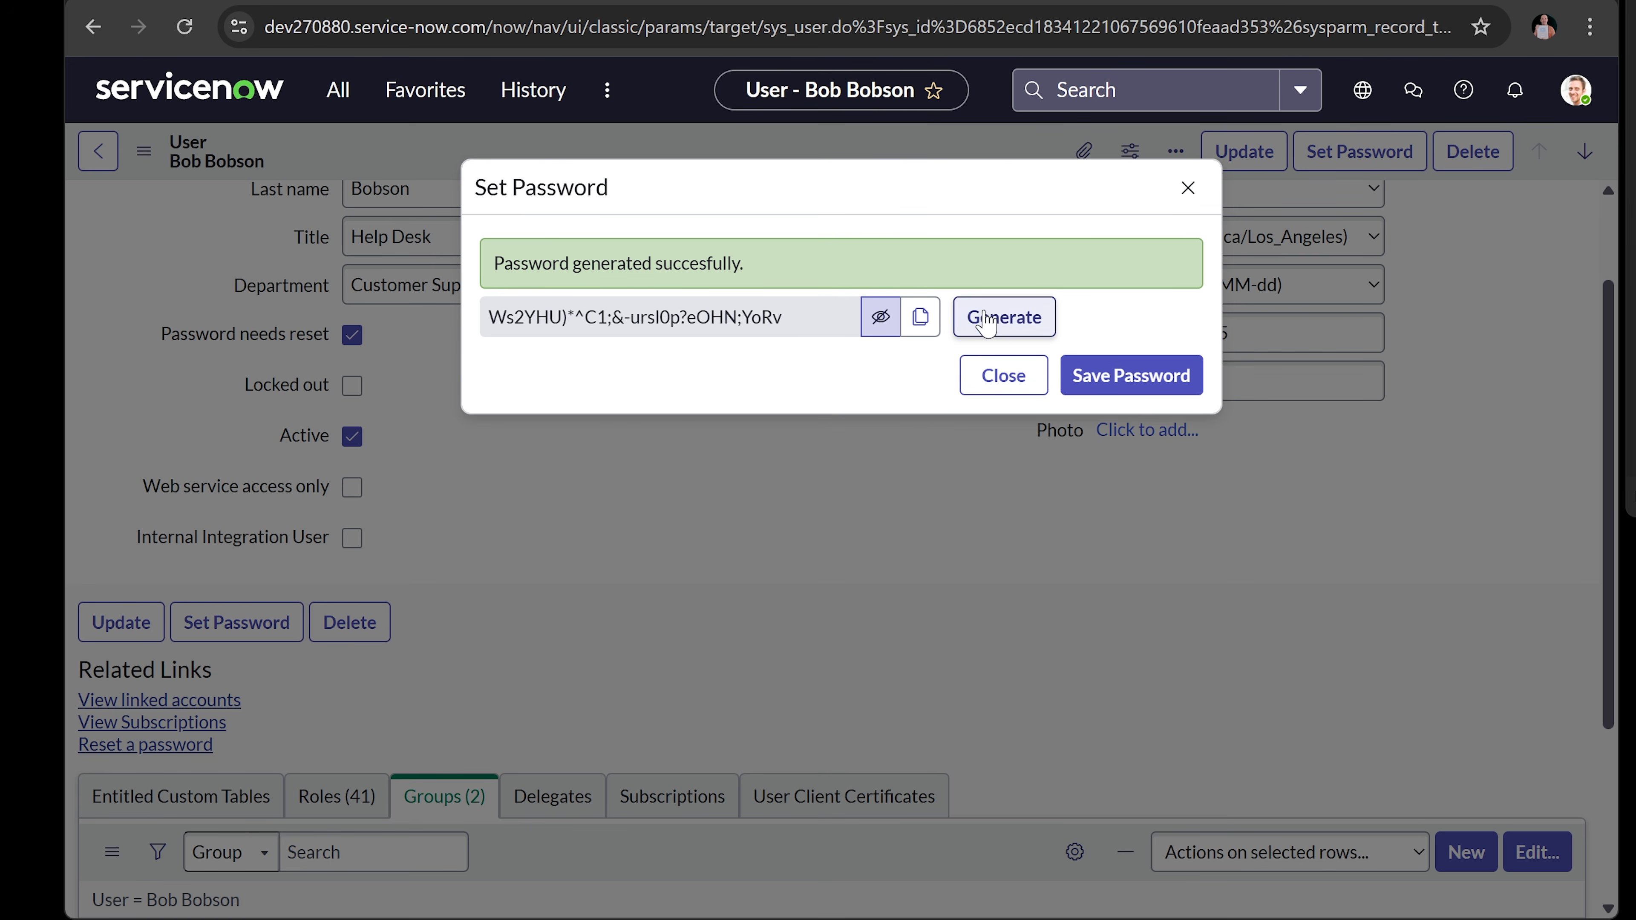
click(985, 327)
click(986, 326)
click(985, 326)
click(985, 327)
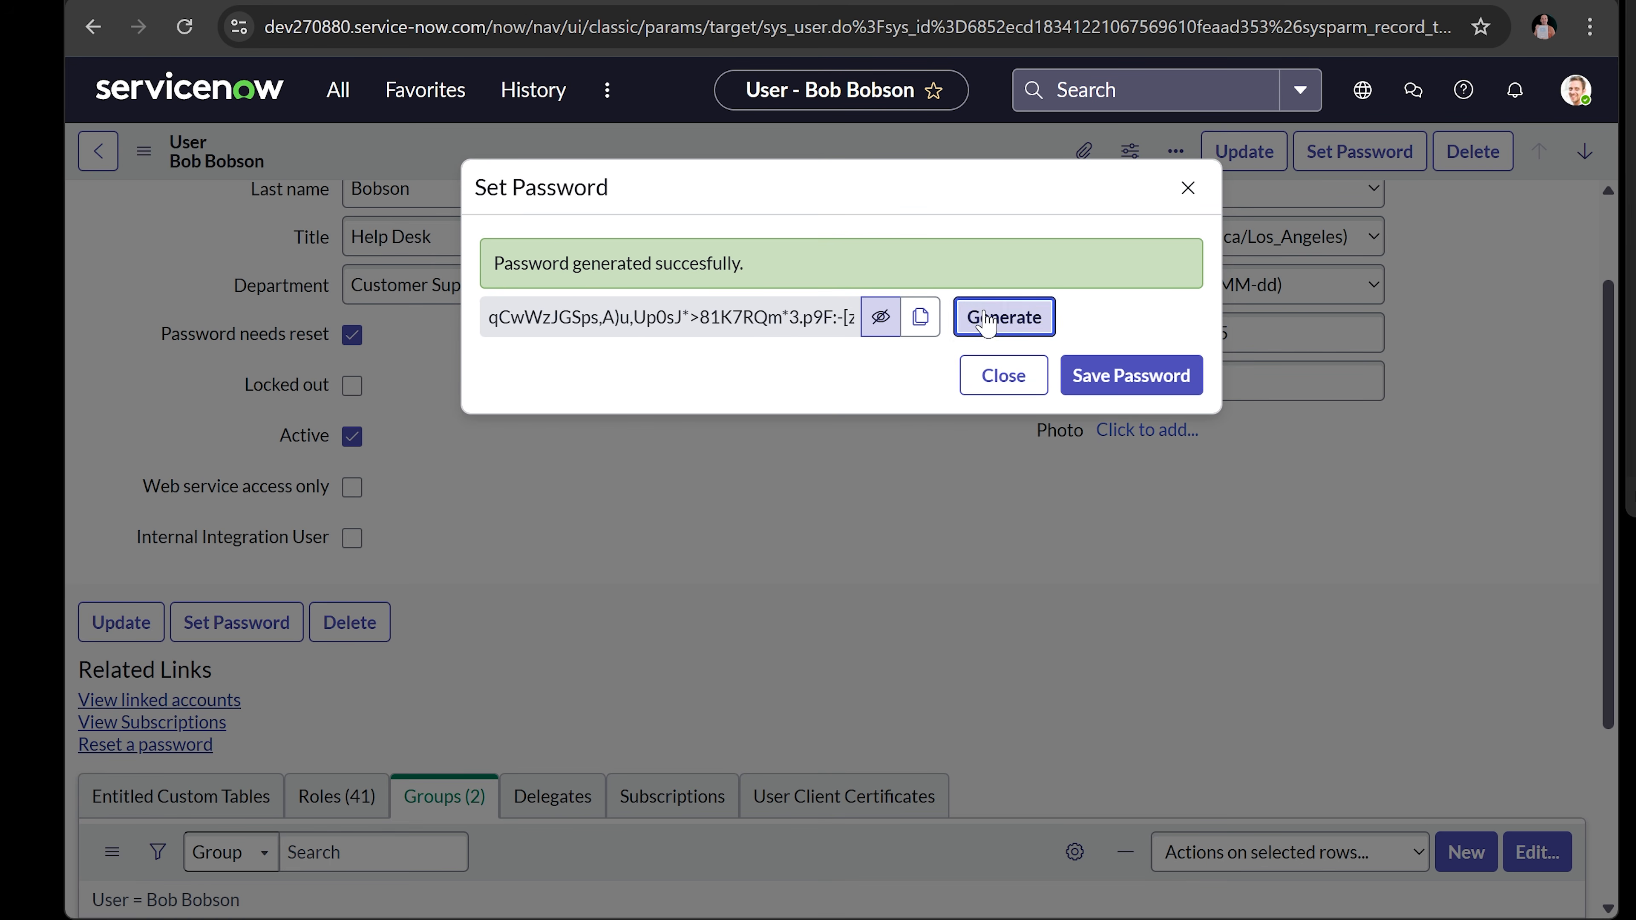
click(985, 327)
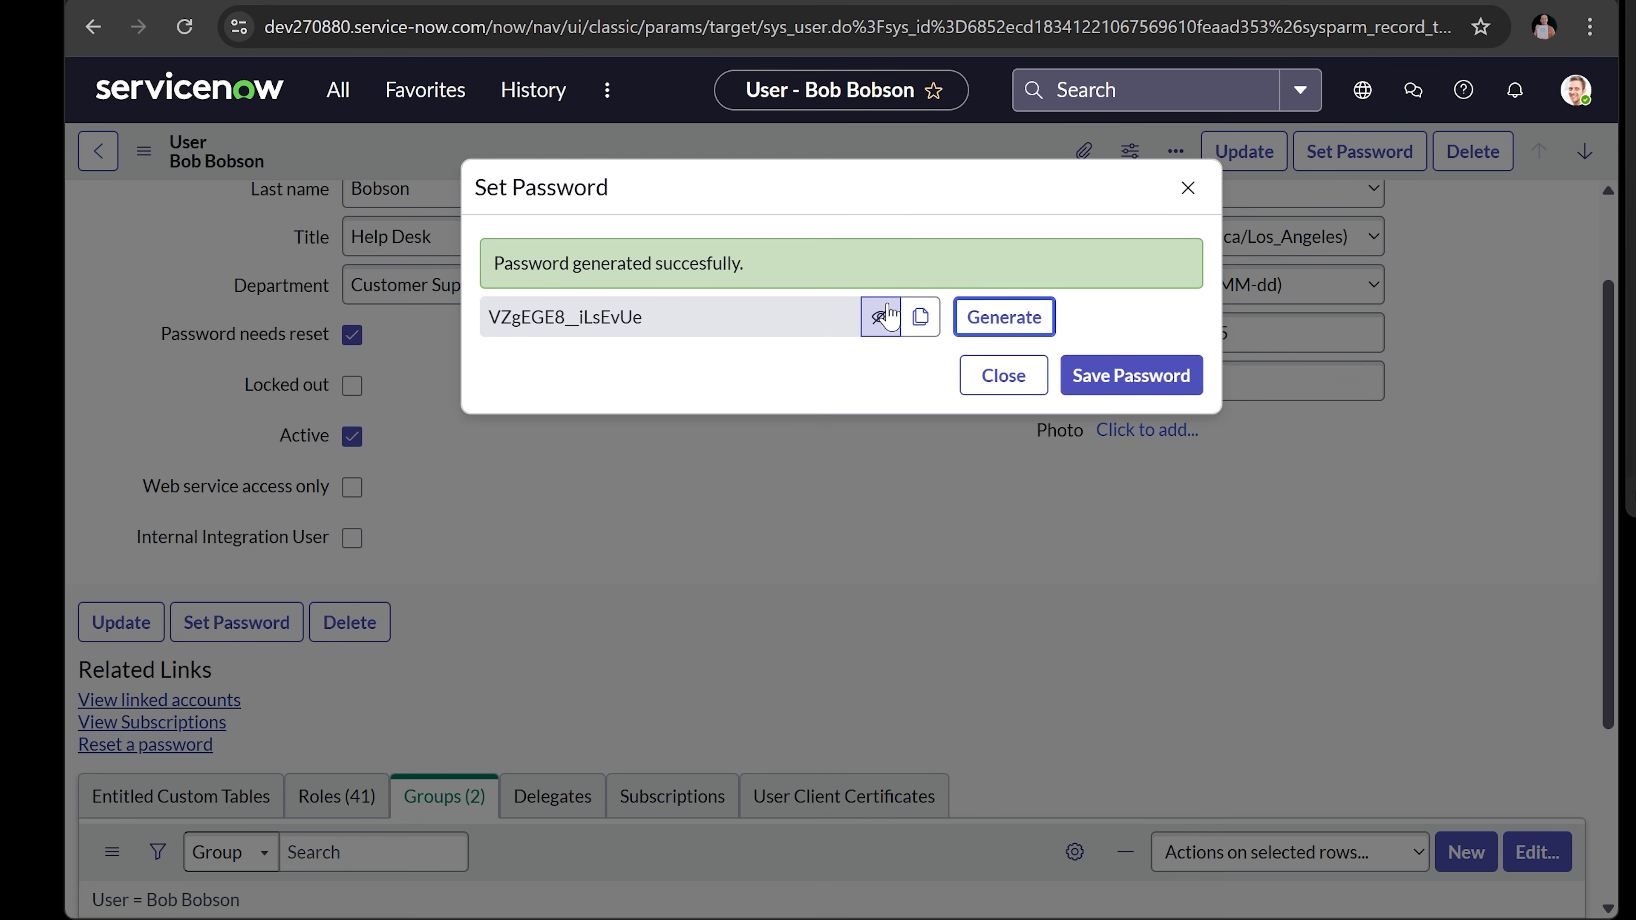
- Copy the generated password, save it to the account, and close the dialog
click(920, 317)
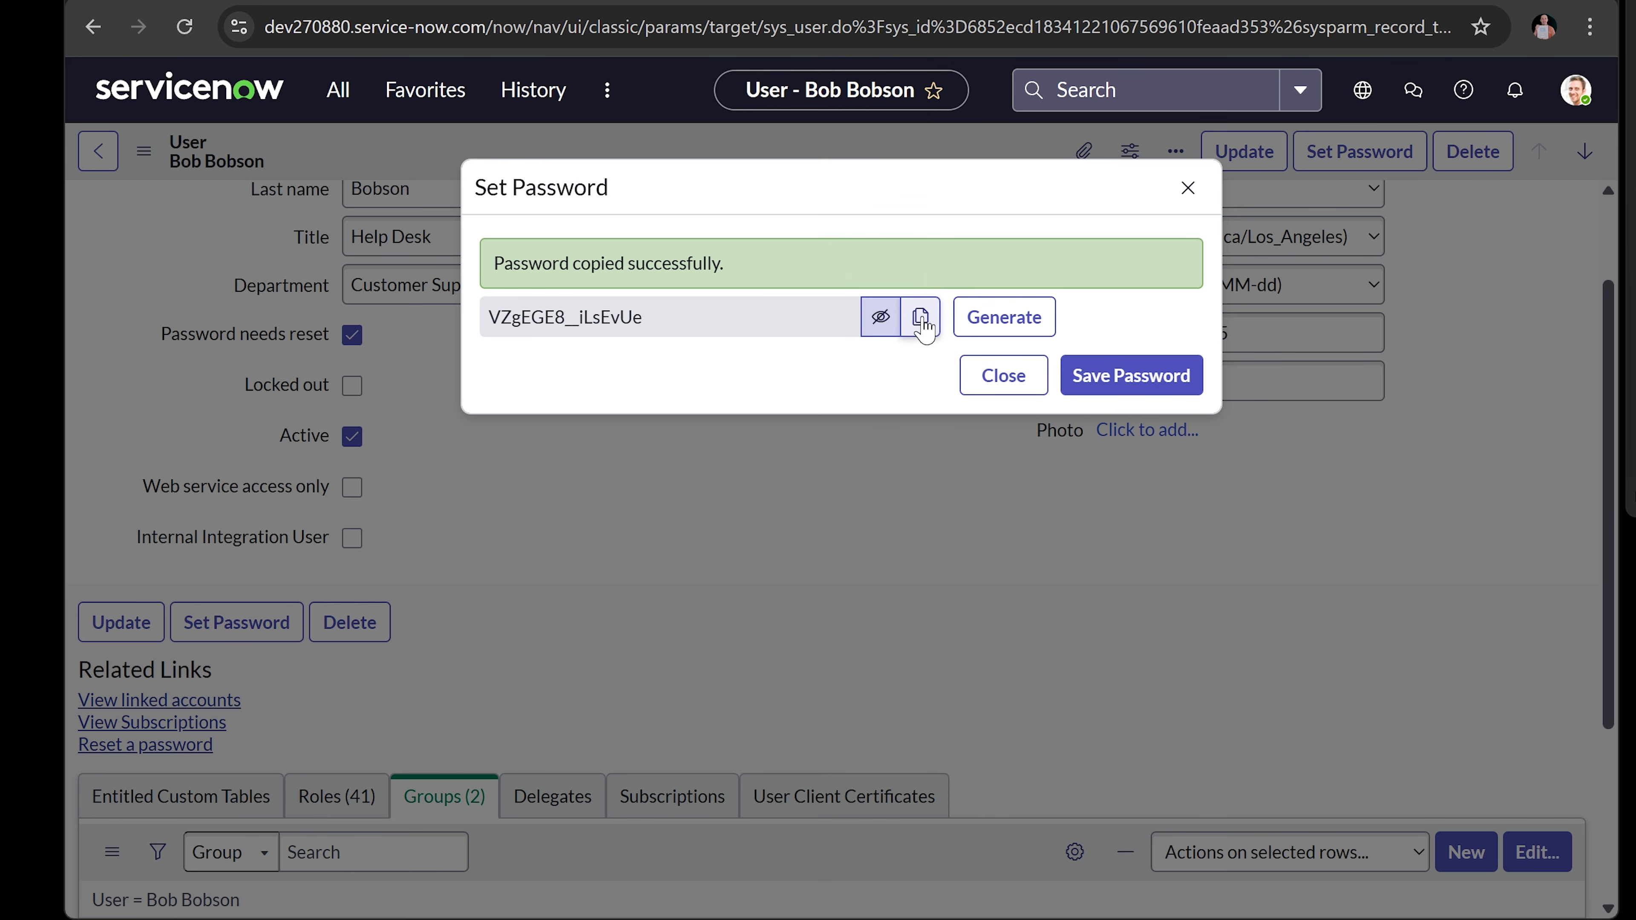
click(1122, 379)
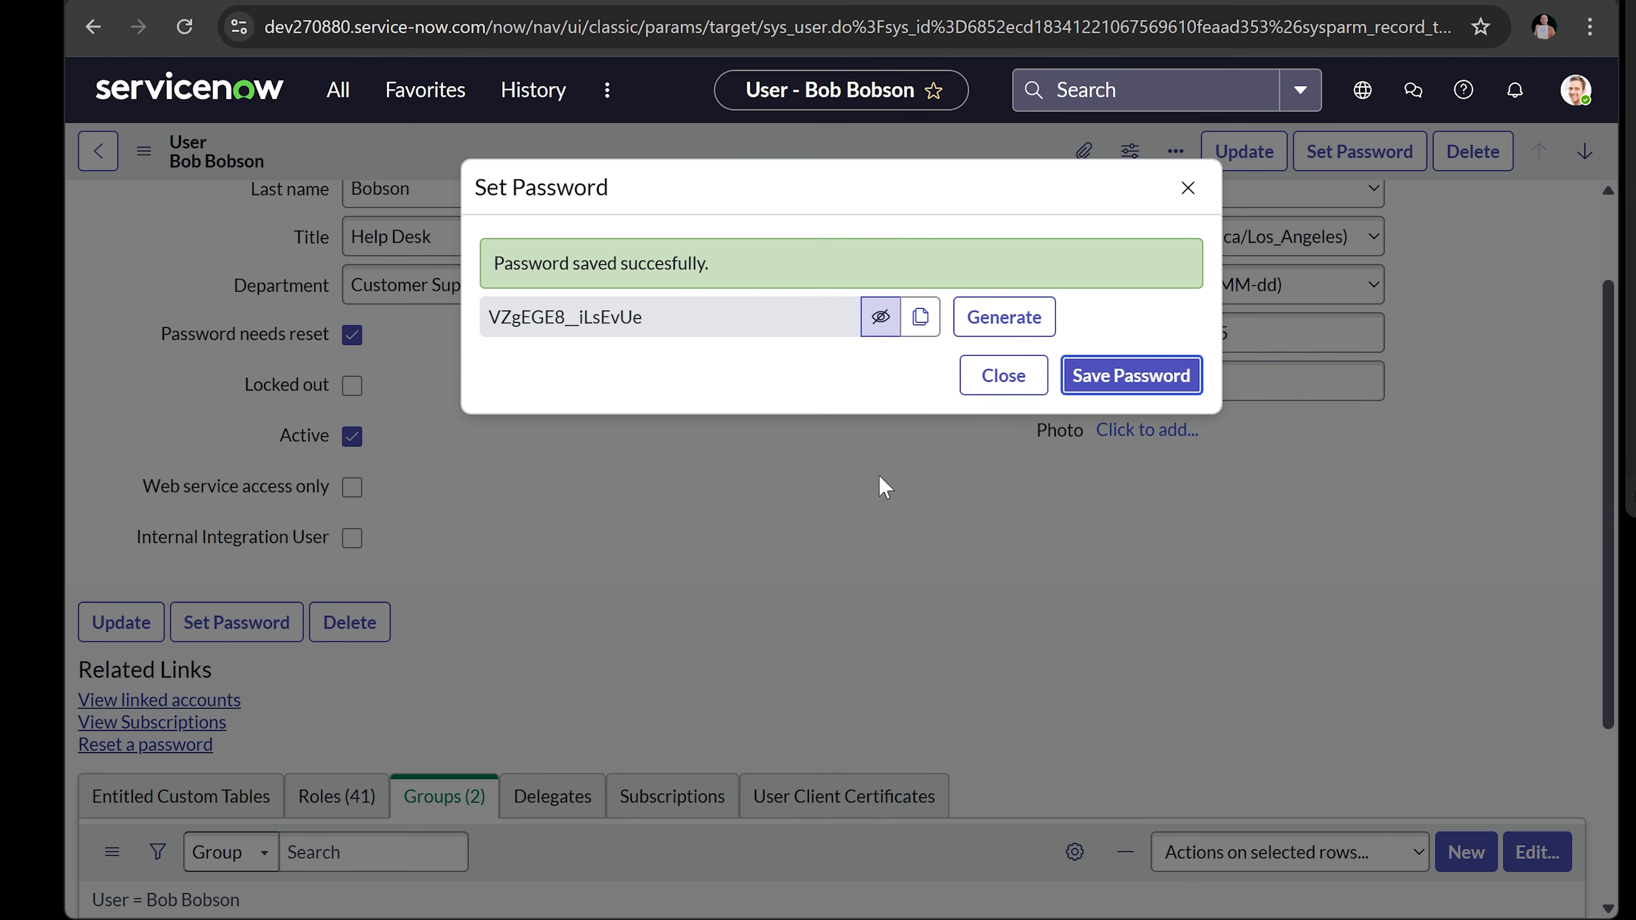
click(996, 381)
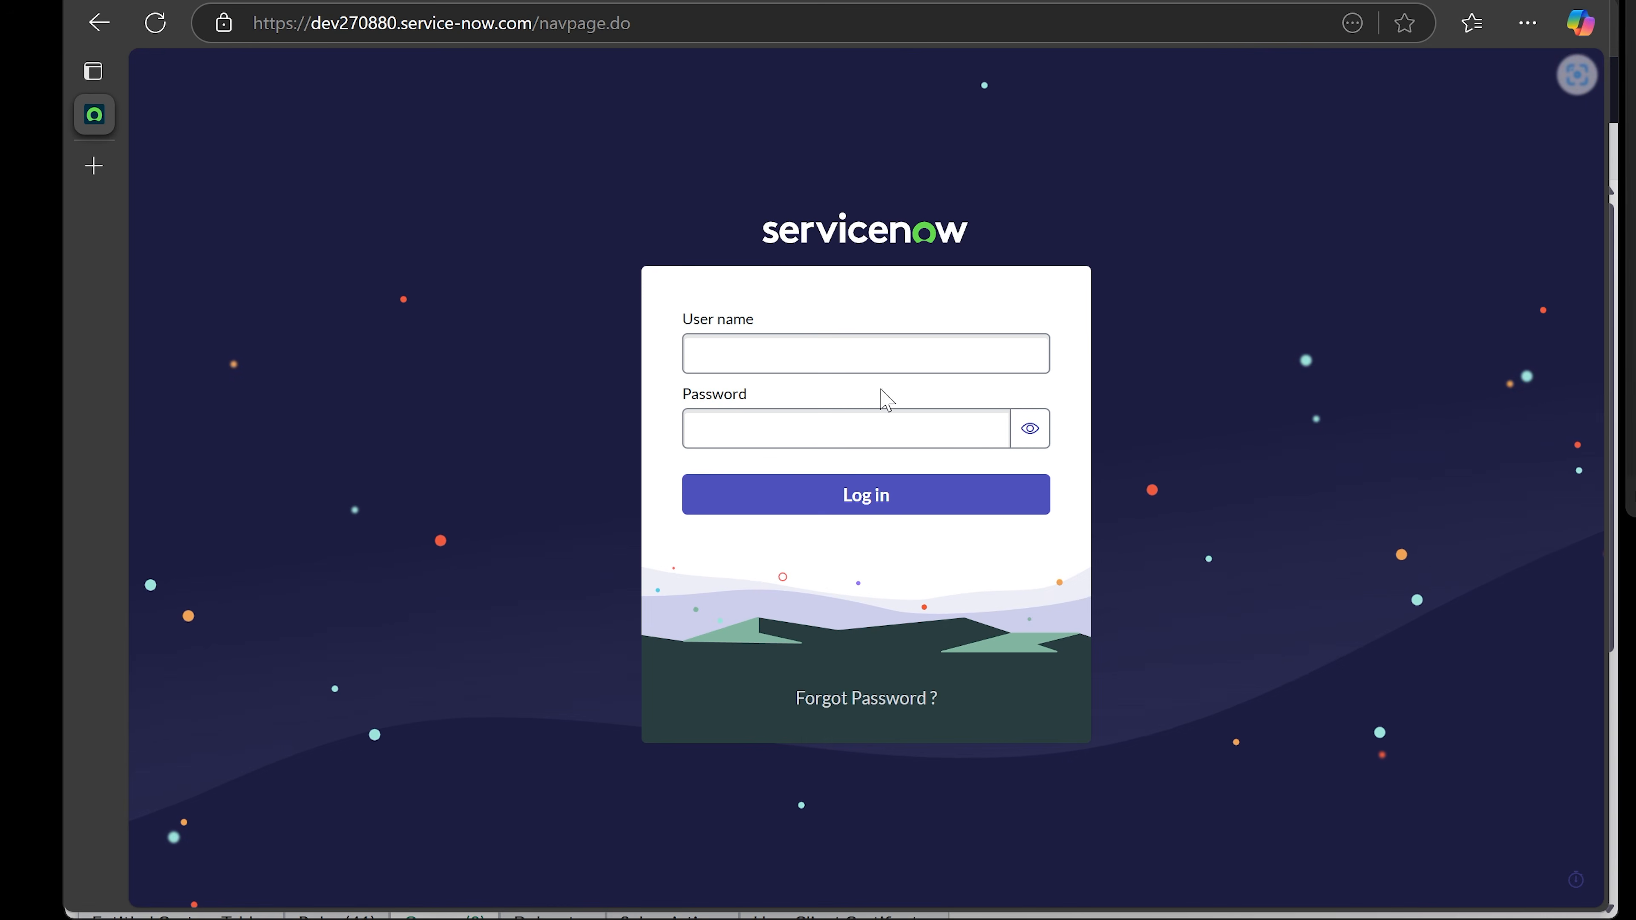
- Log in as the new user with their user name and the pasted password
click(847, 356)
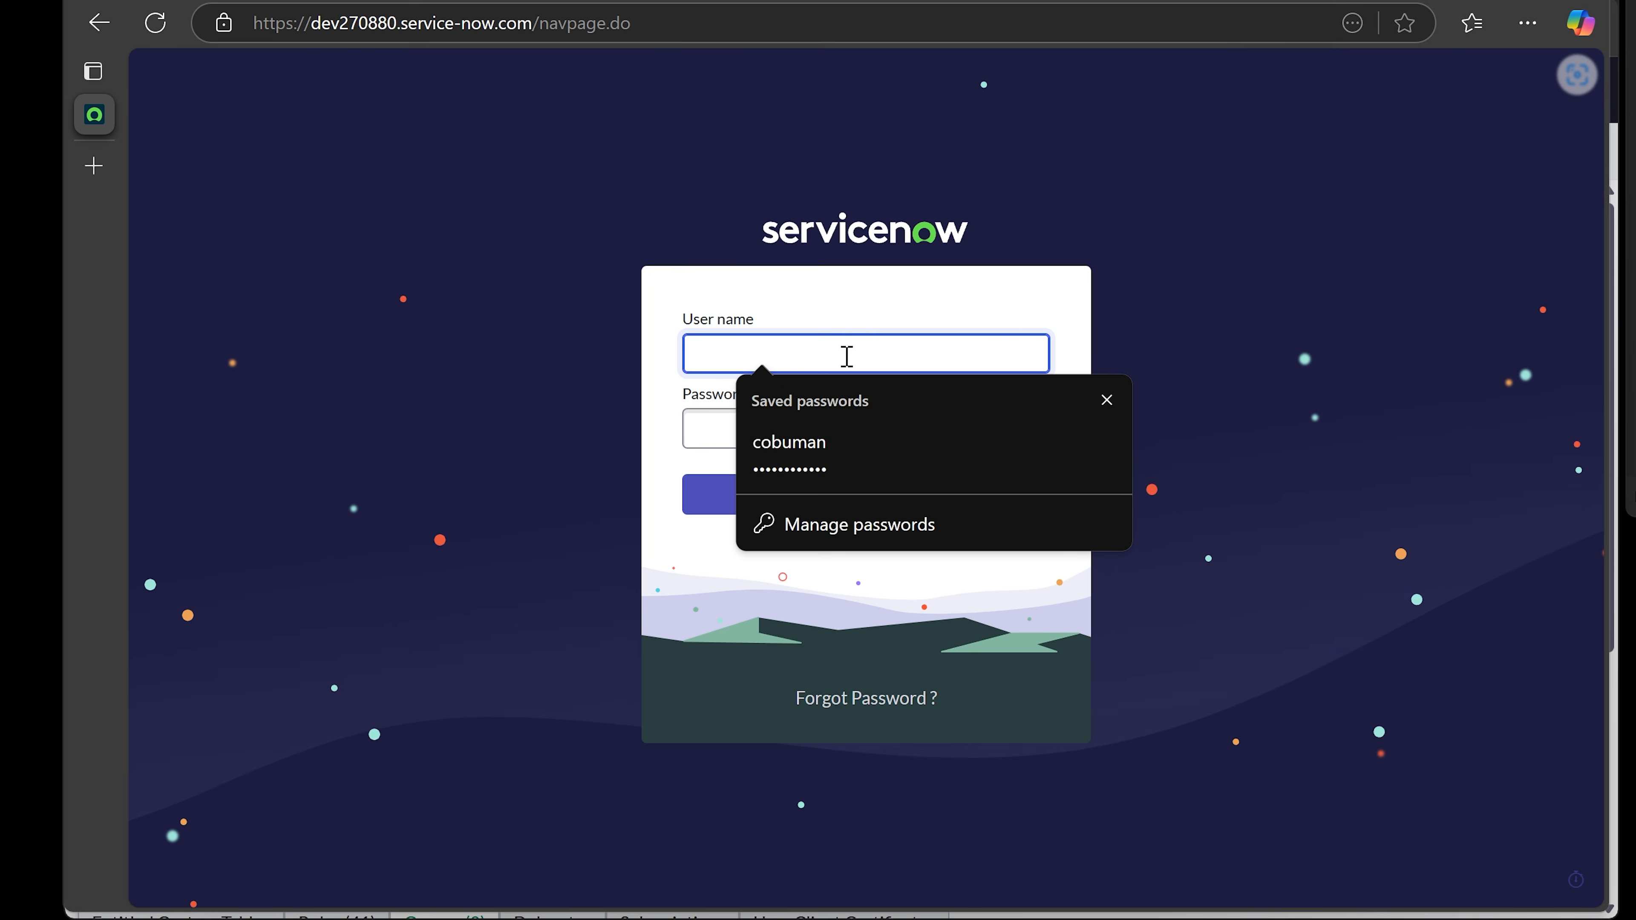
text(bobb)
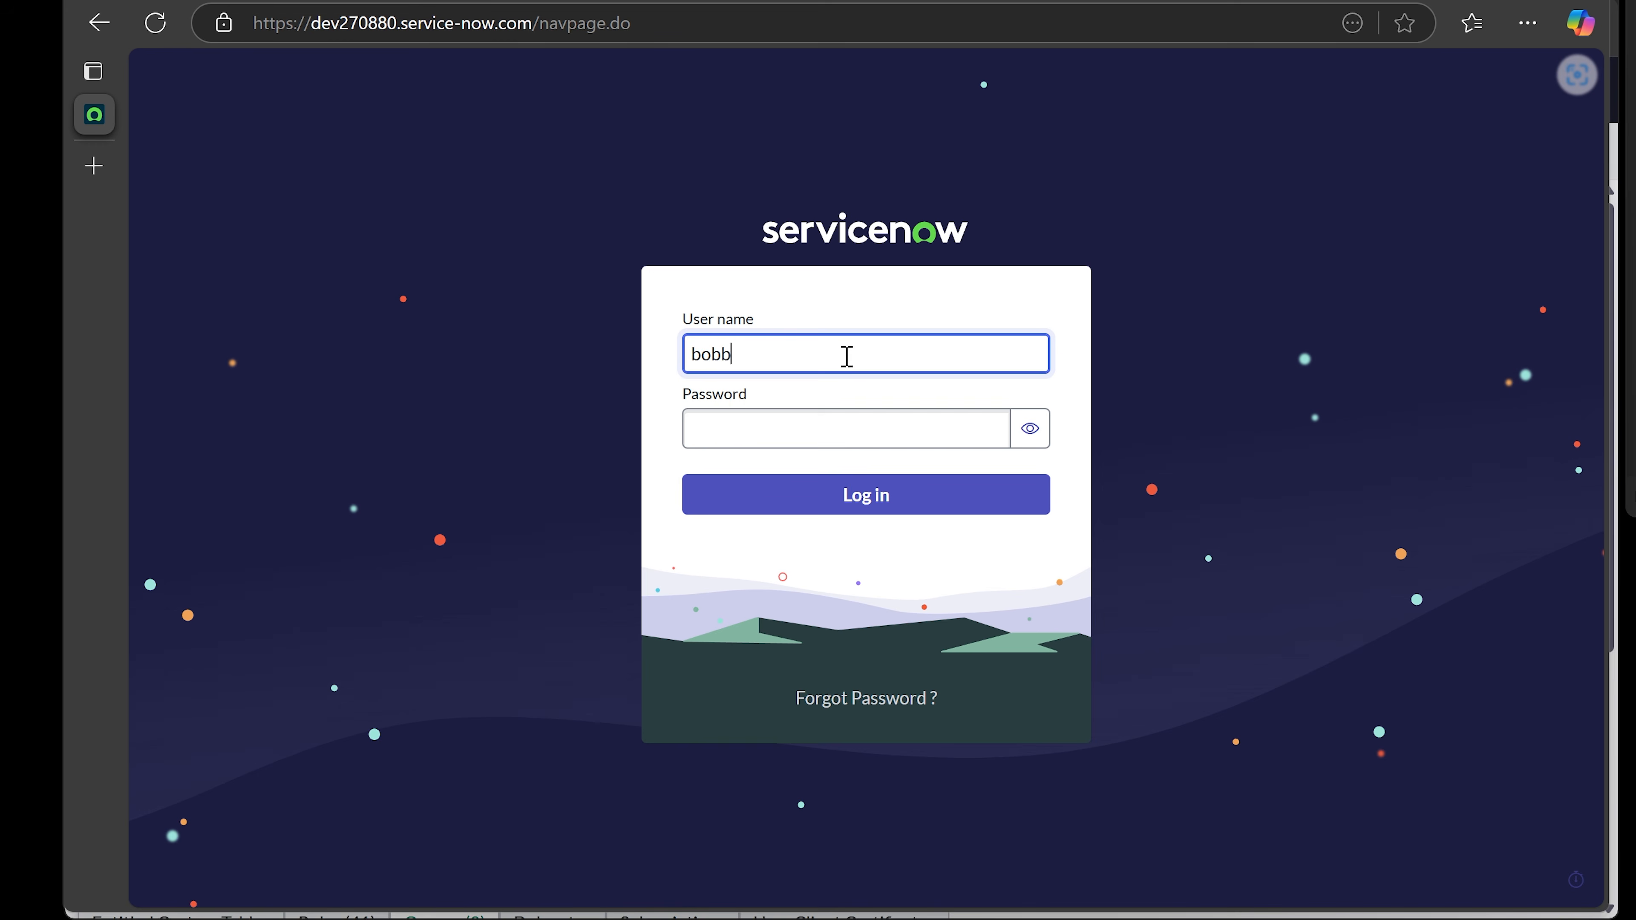
key(Tab)
key(ctrl+v)
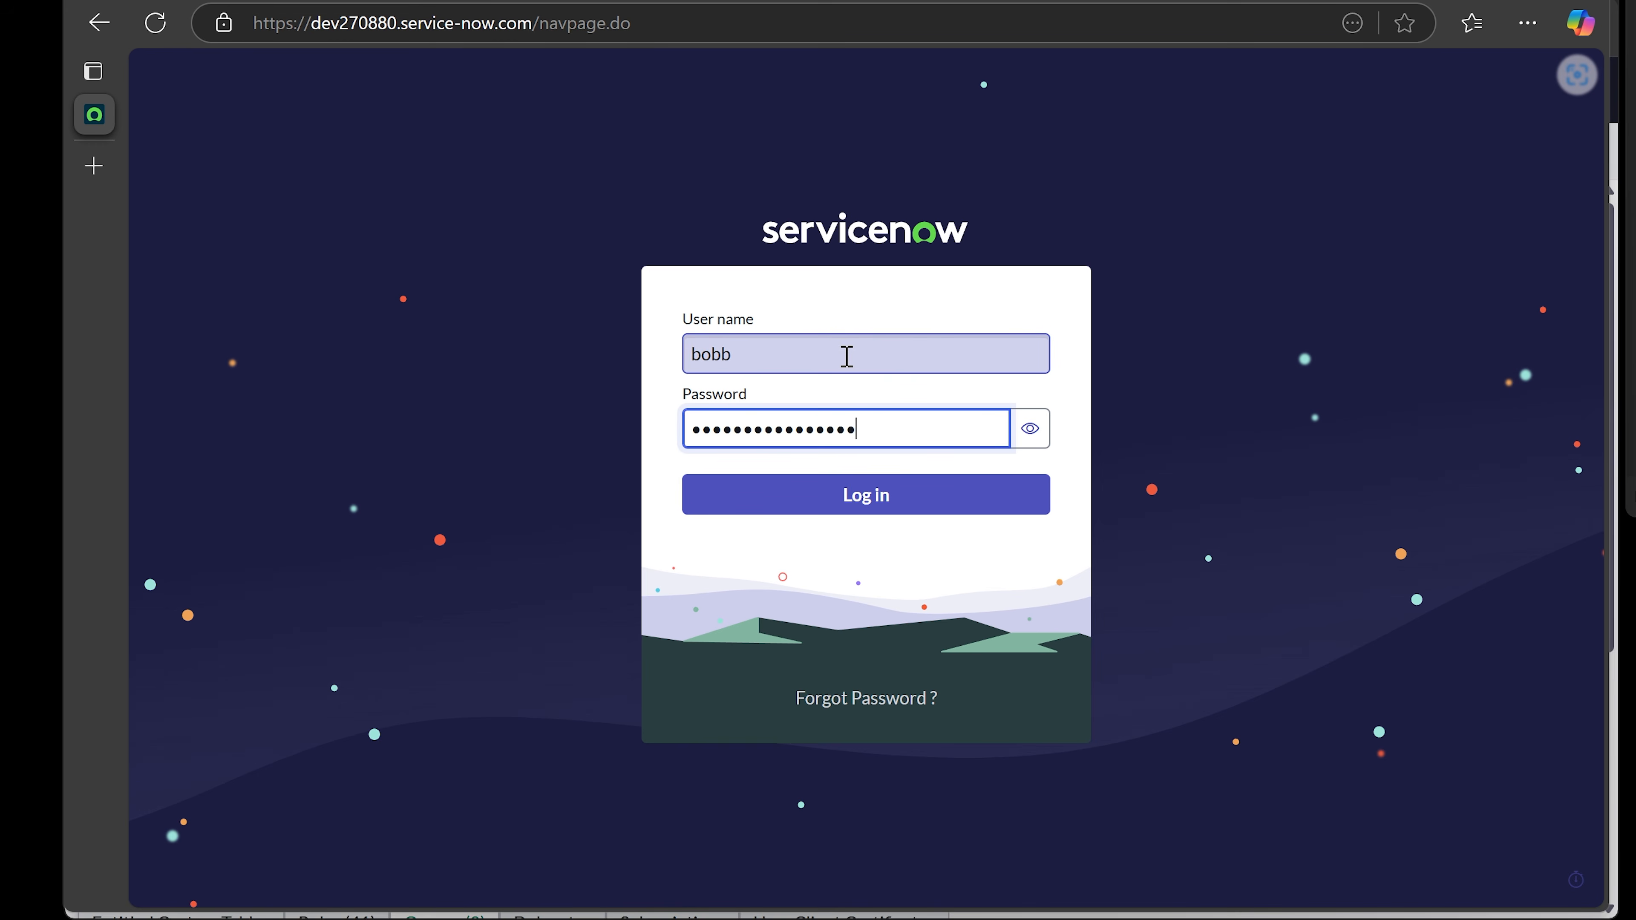
click(862, 497)
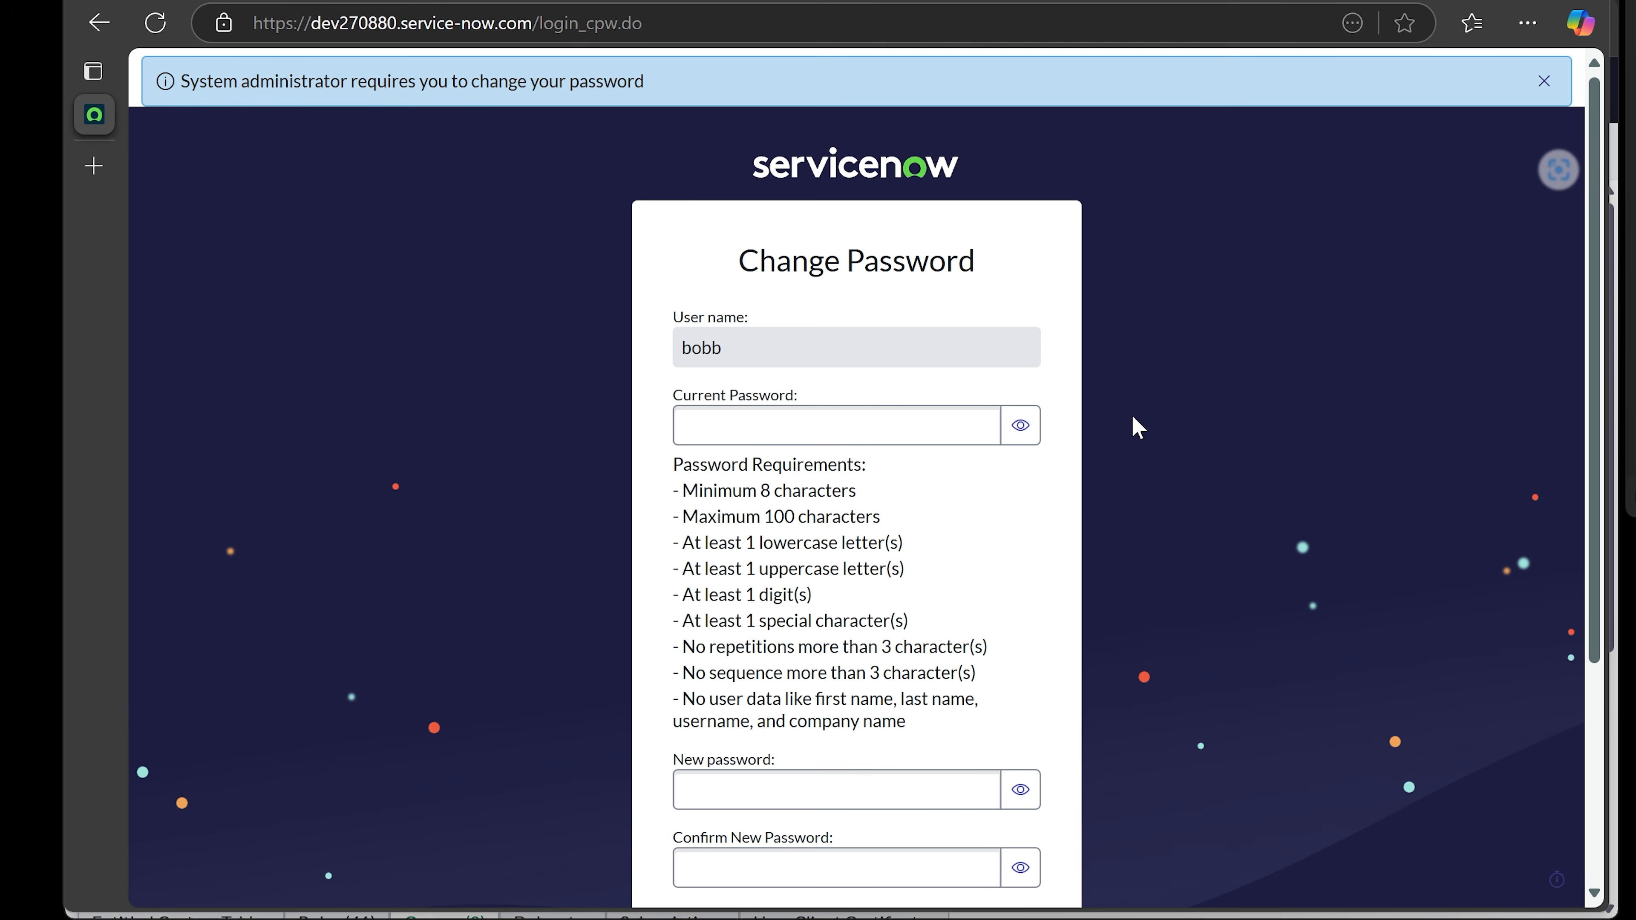
- Enter the current password, paste a new password into both new-password fields, and submit
click(916, 432)
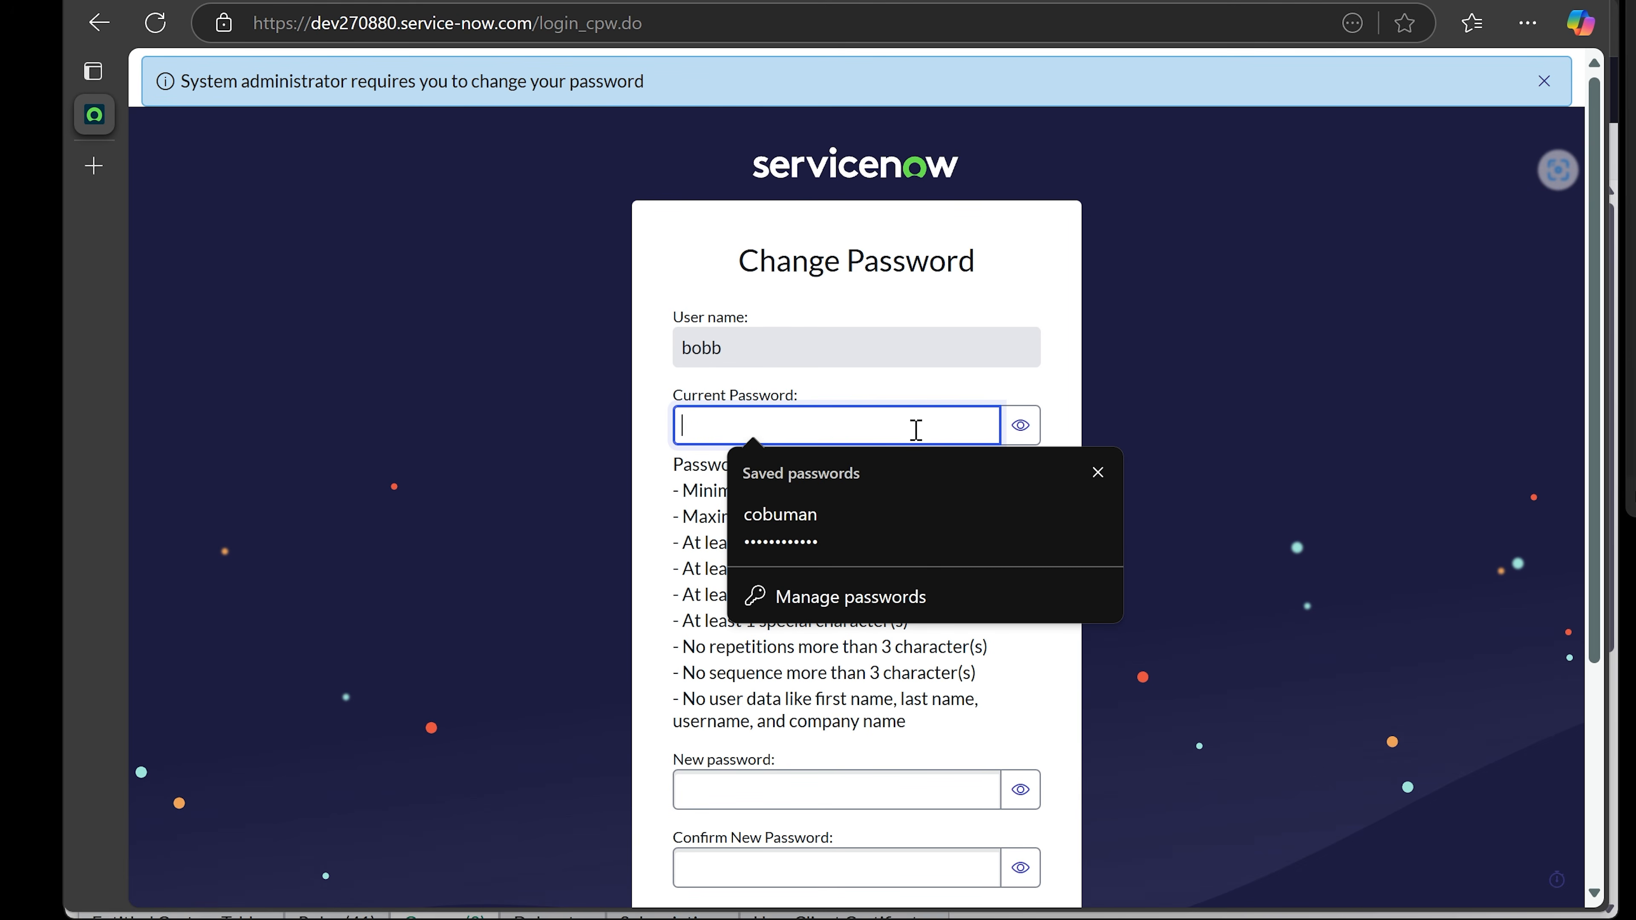
key(ctrl+v)
key(Tab)
scroll(894, 587, down, 3)
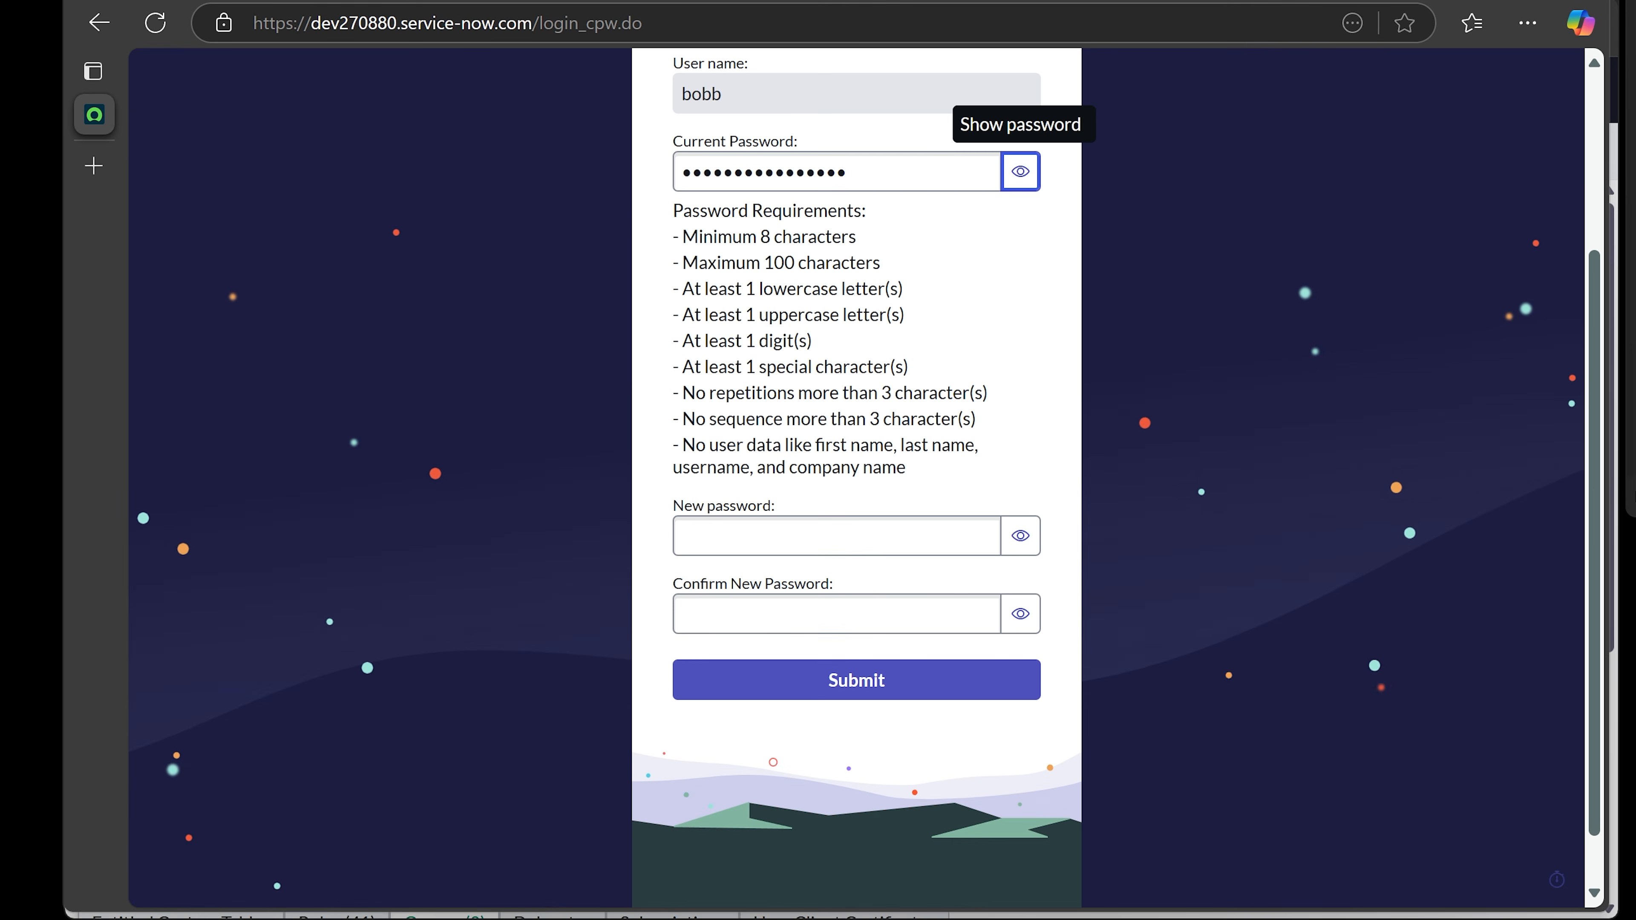
click(1631, 132)
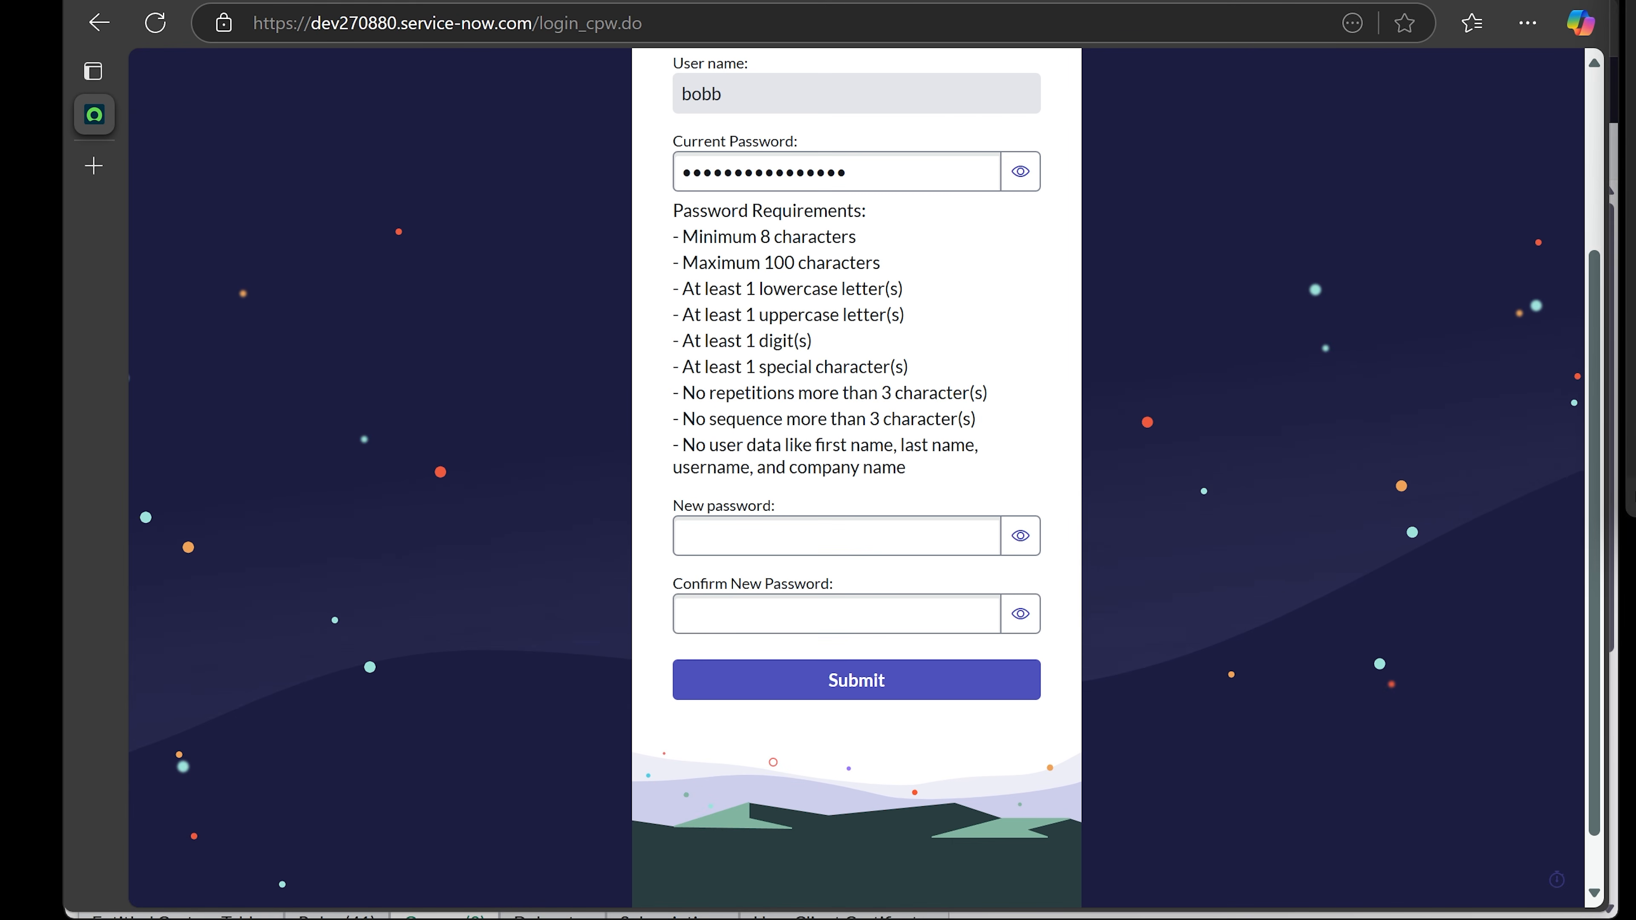
right_click(1631, 132)
click(1523, 257)
click(782, 538)
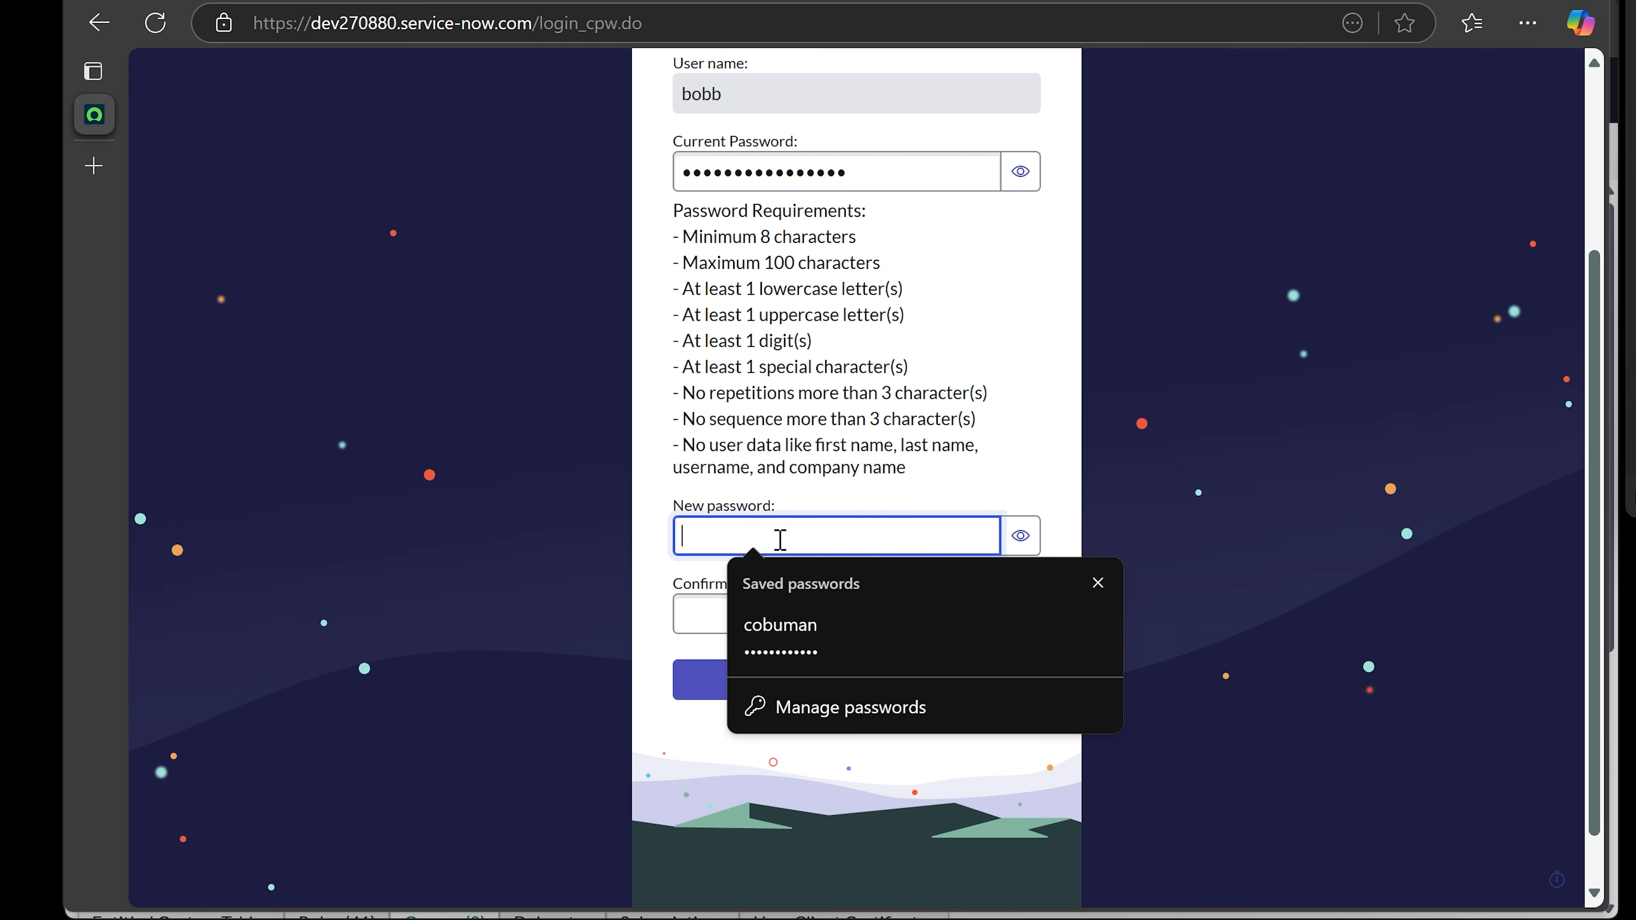
key(ctrl+v)
key(Tab)
key(Tab)
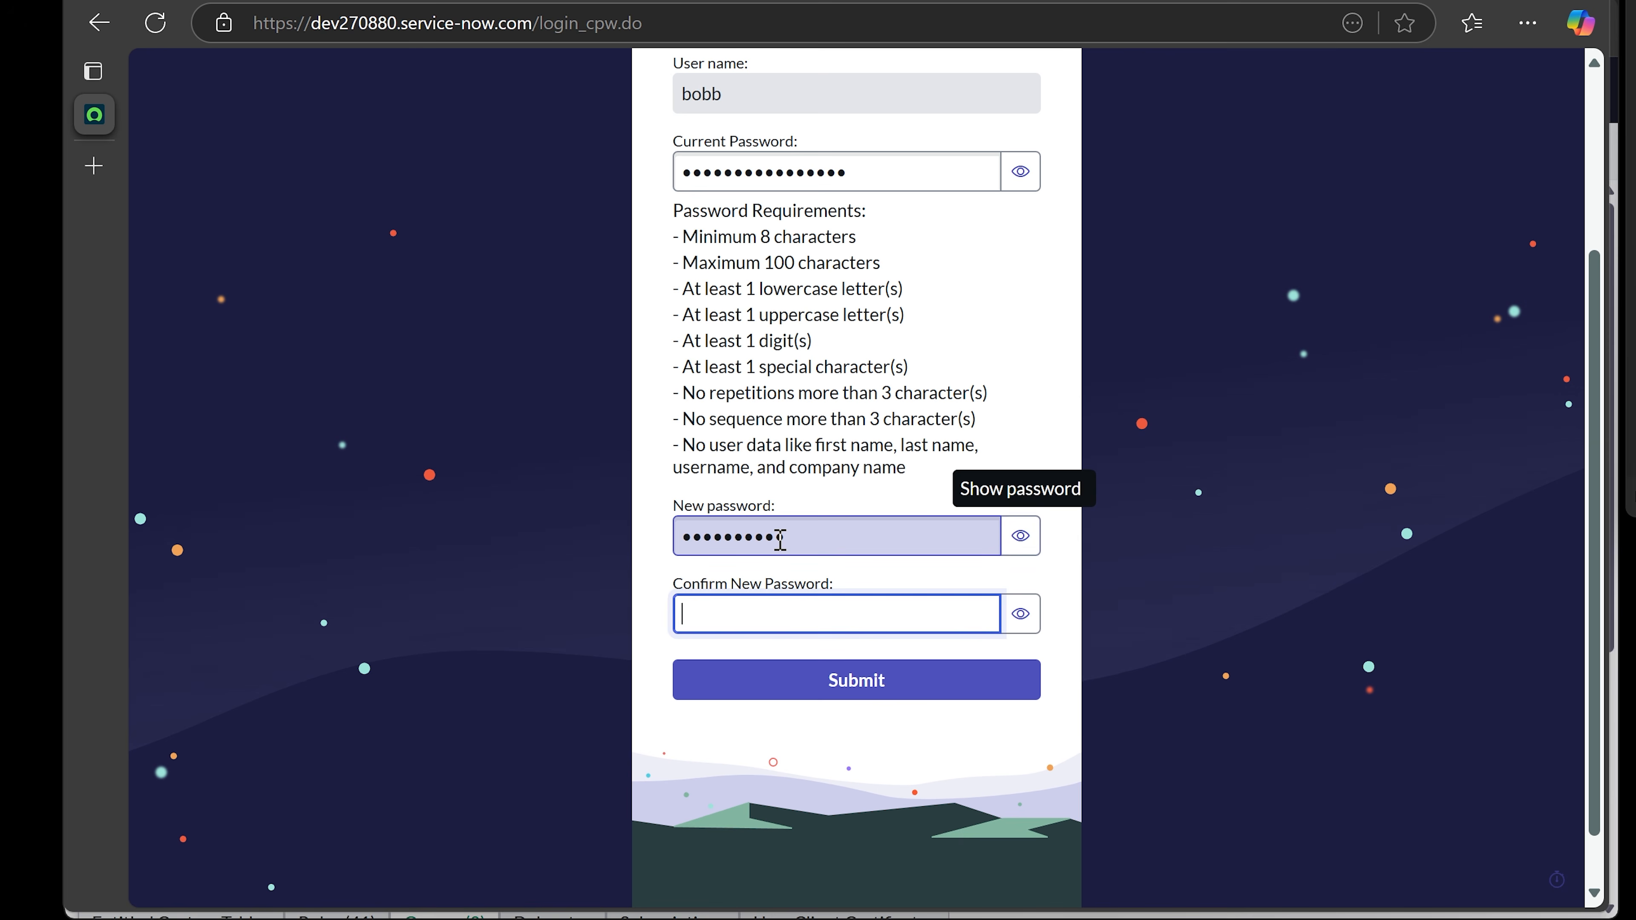
key(ctrl+v)
click(892, 693)
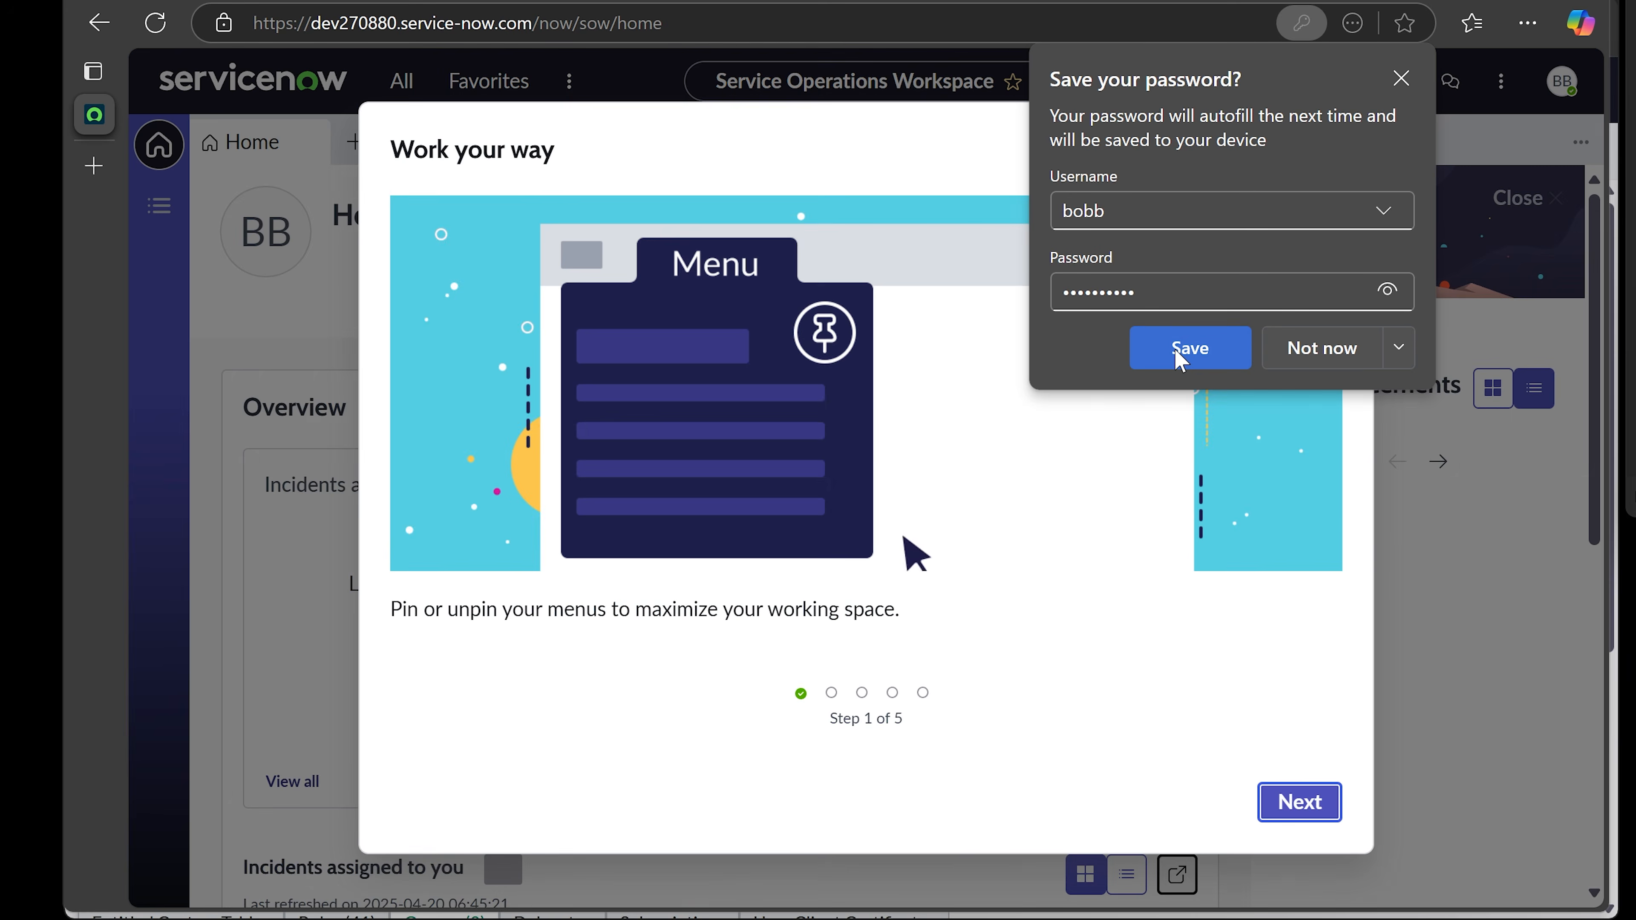
- Save the login in the browser's save-password prompt
click(1179, 351)
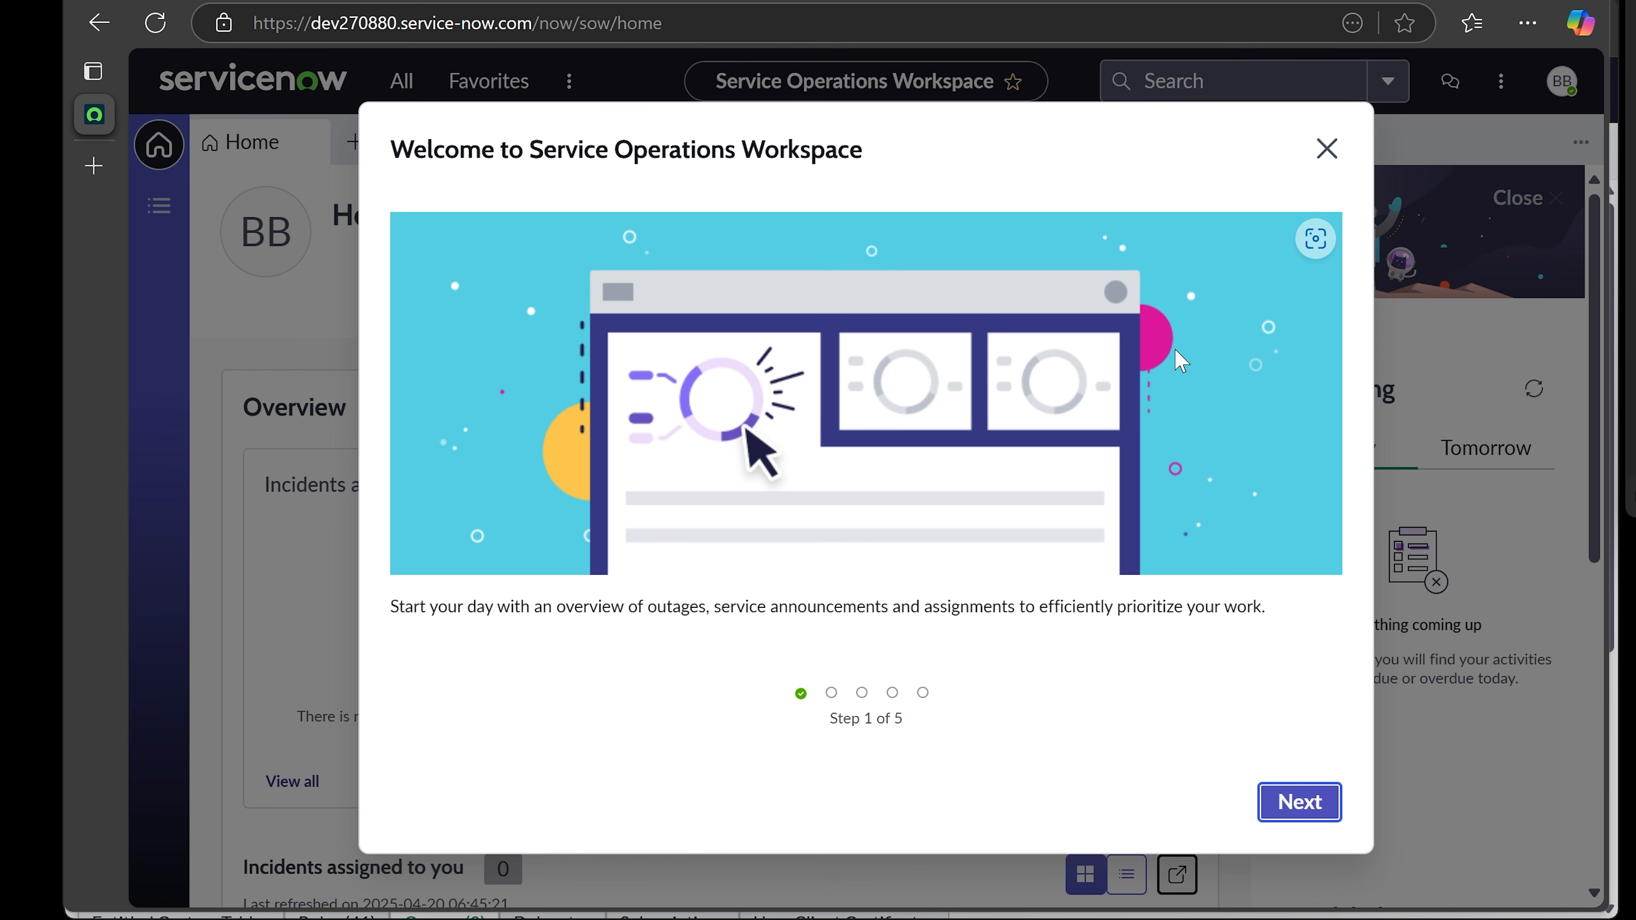
- Step through all five welcome tour pages with Next and finish with Done
click(1296, 810)
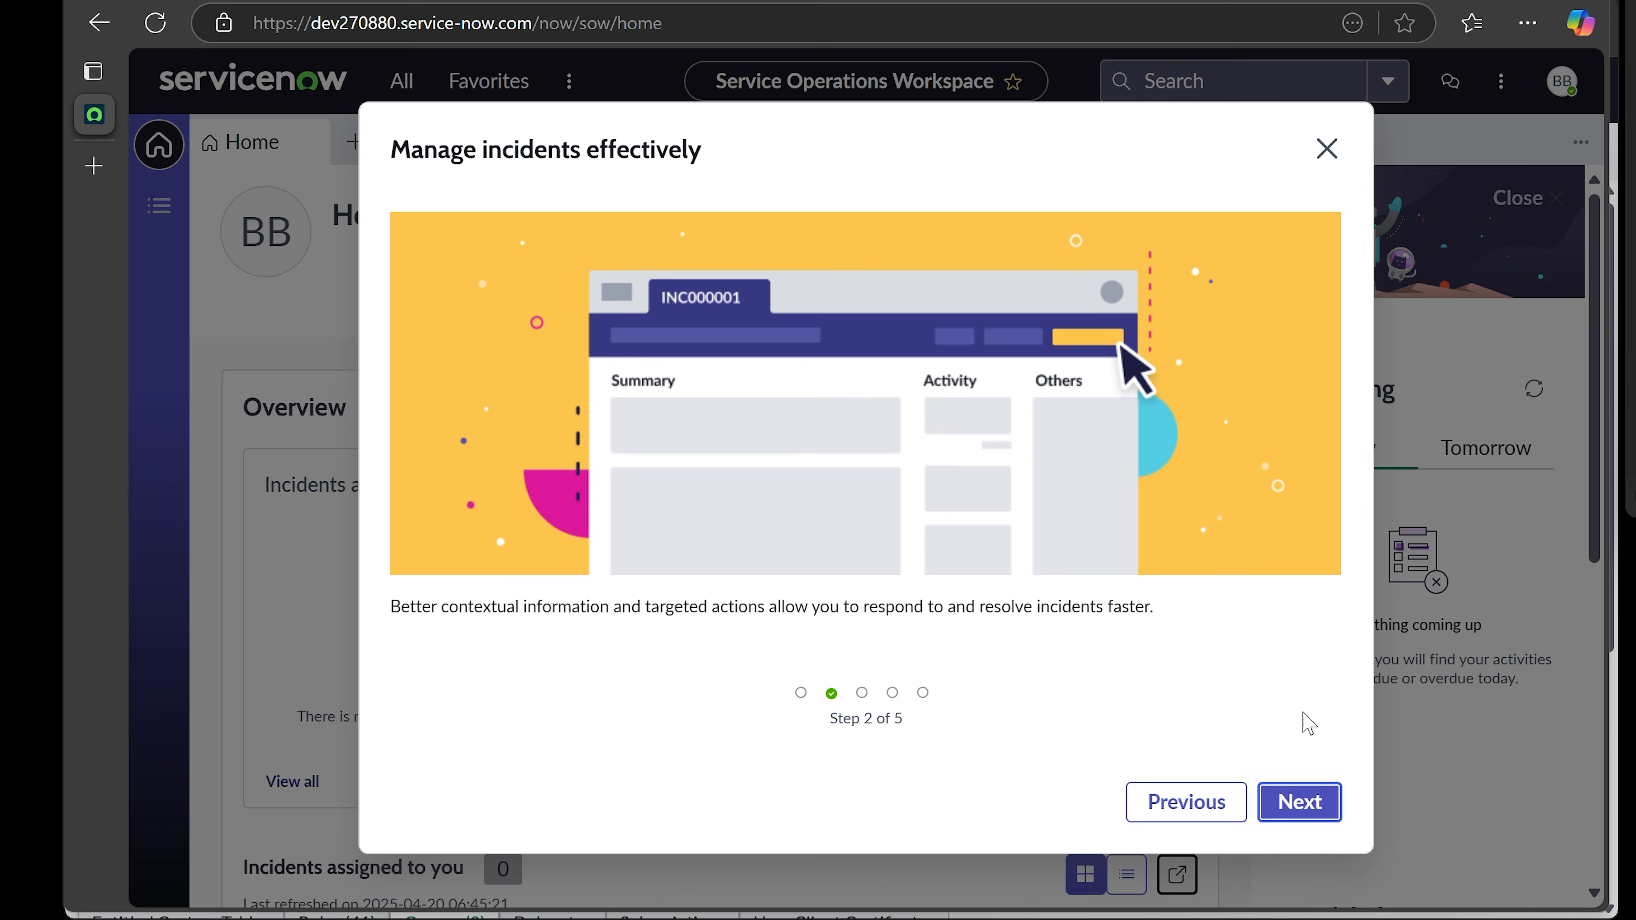
click(1296, 801)
click(1294, 802)
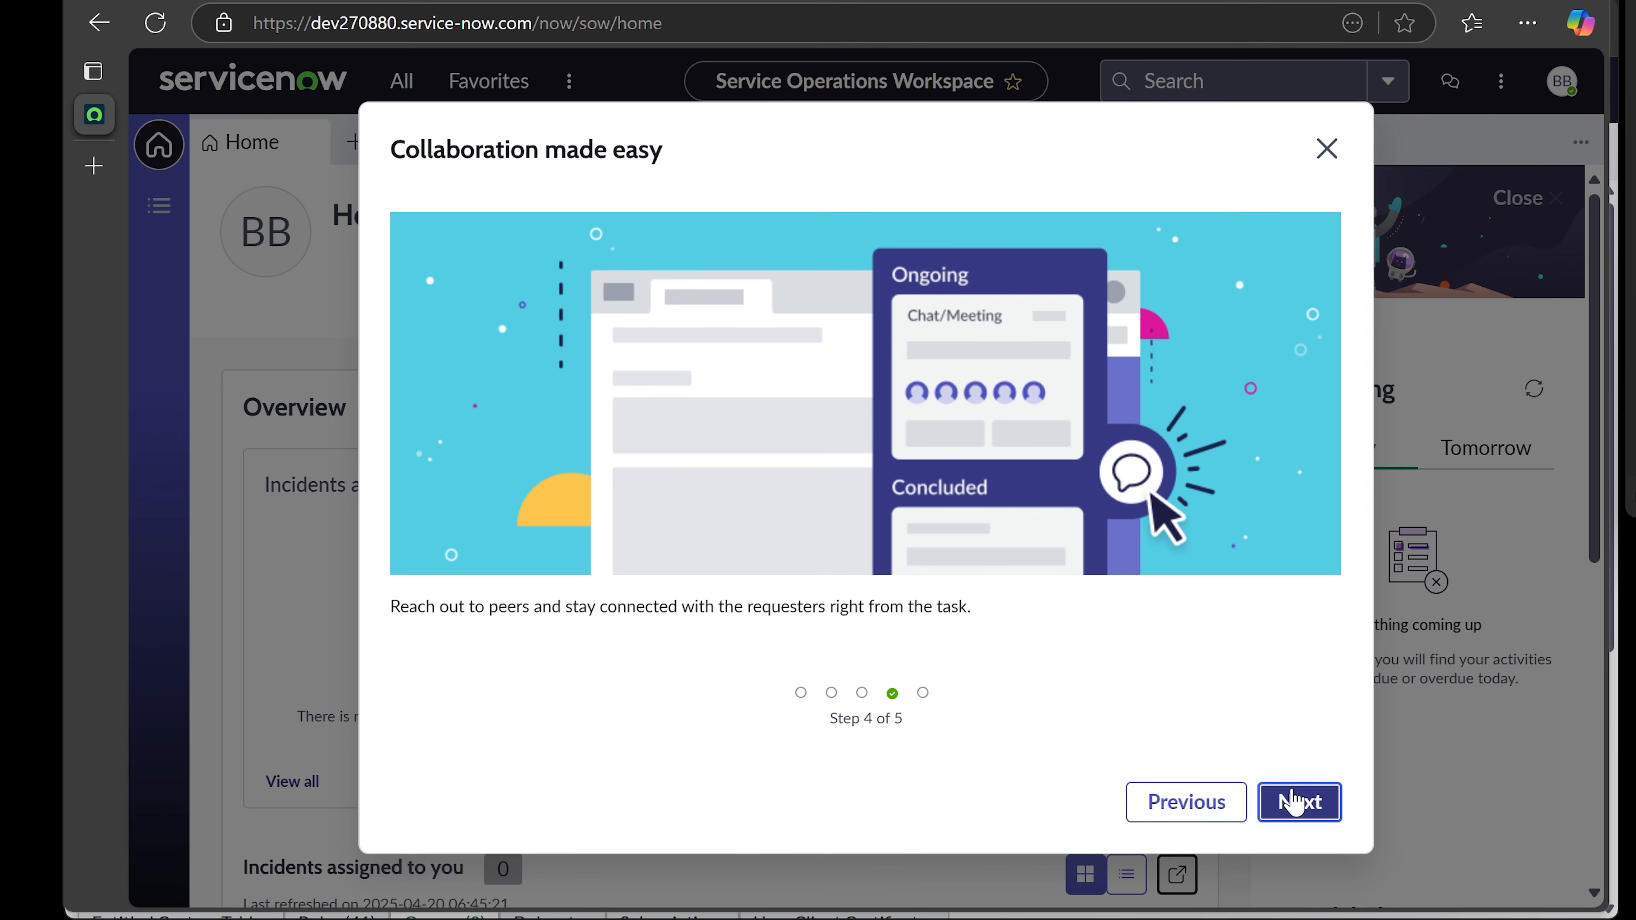
click(1293, 803)
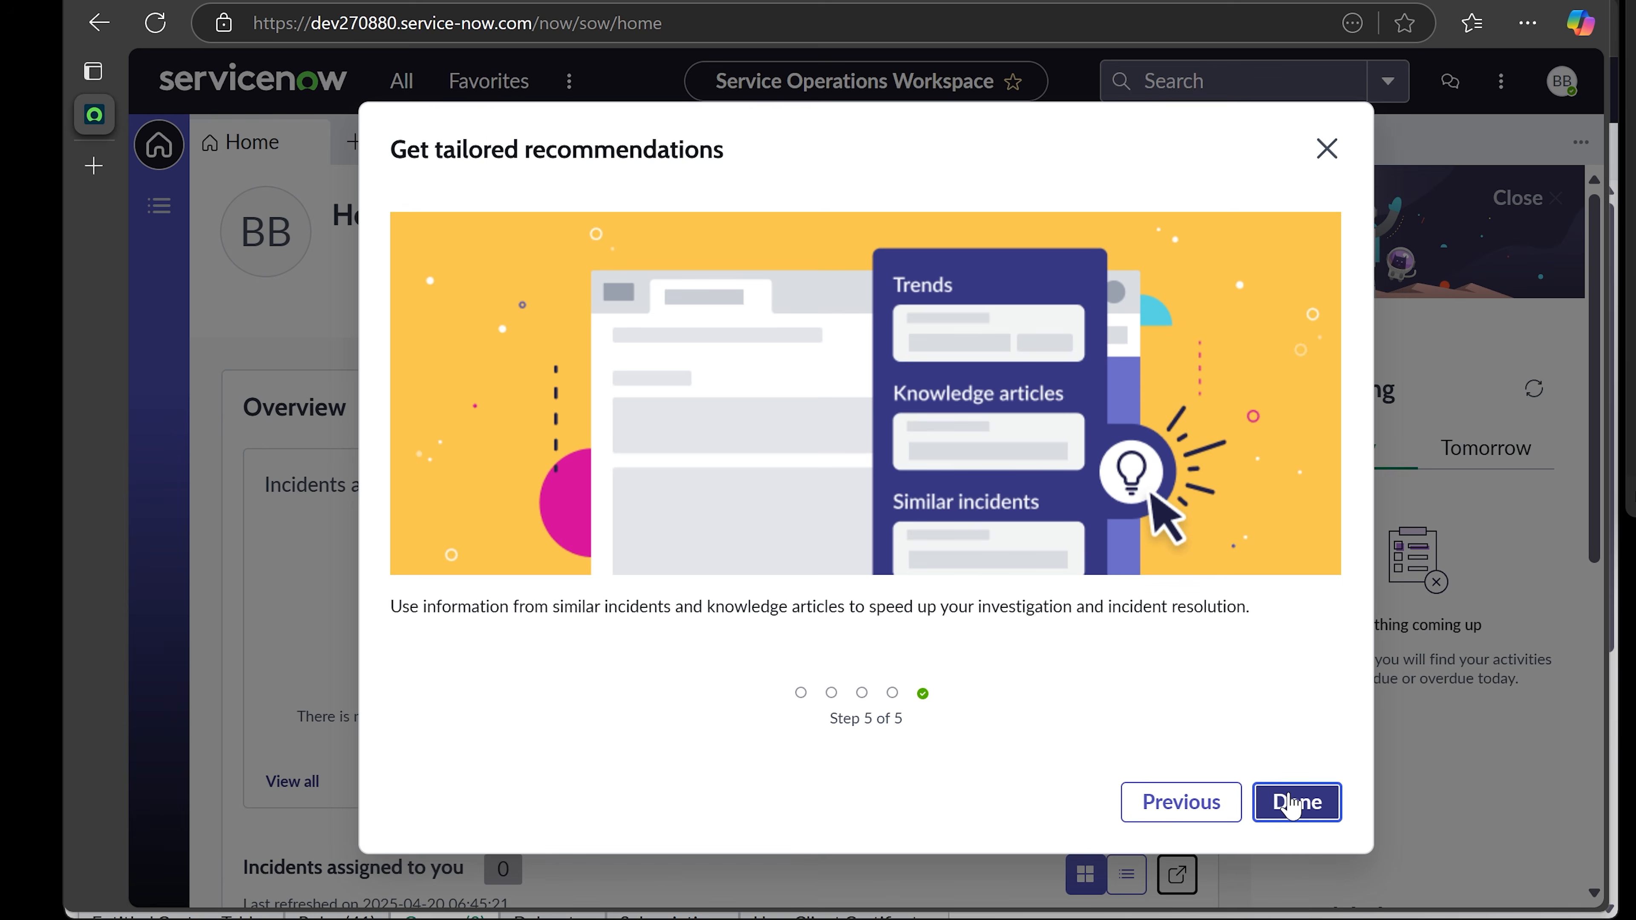
click(1295, 803)
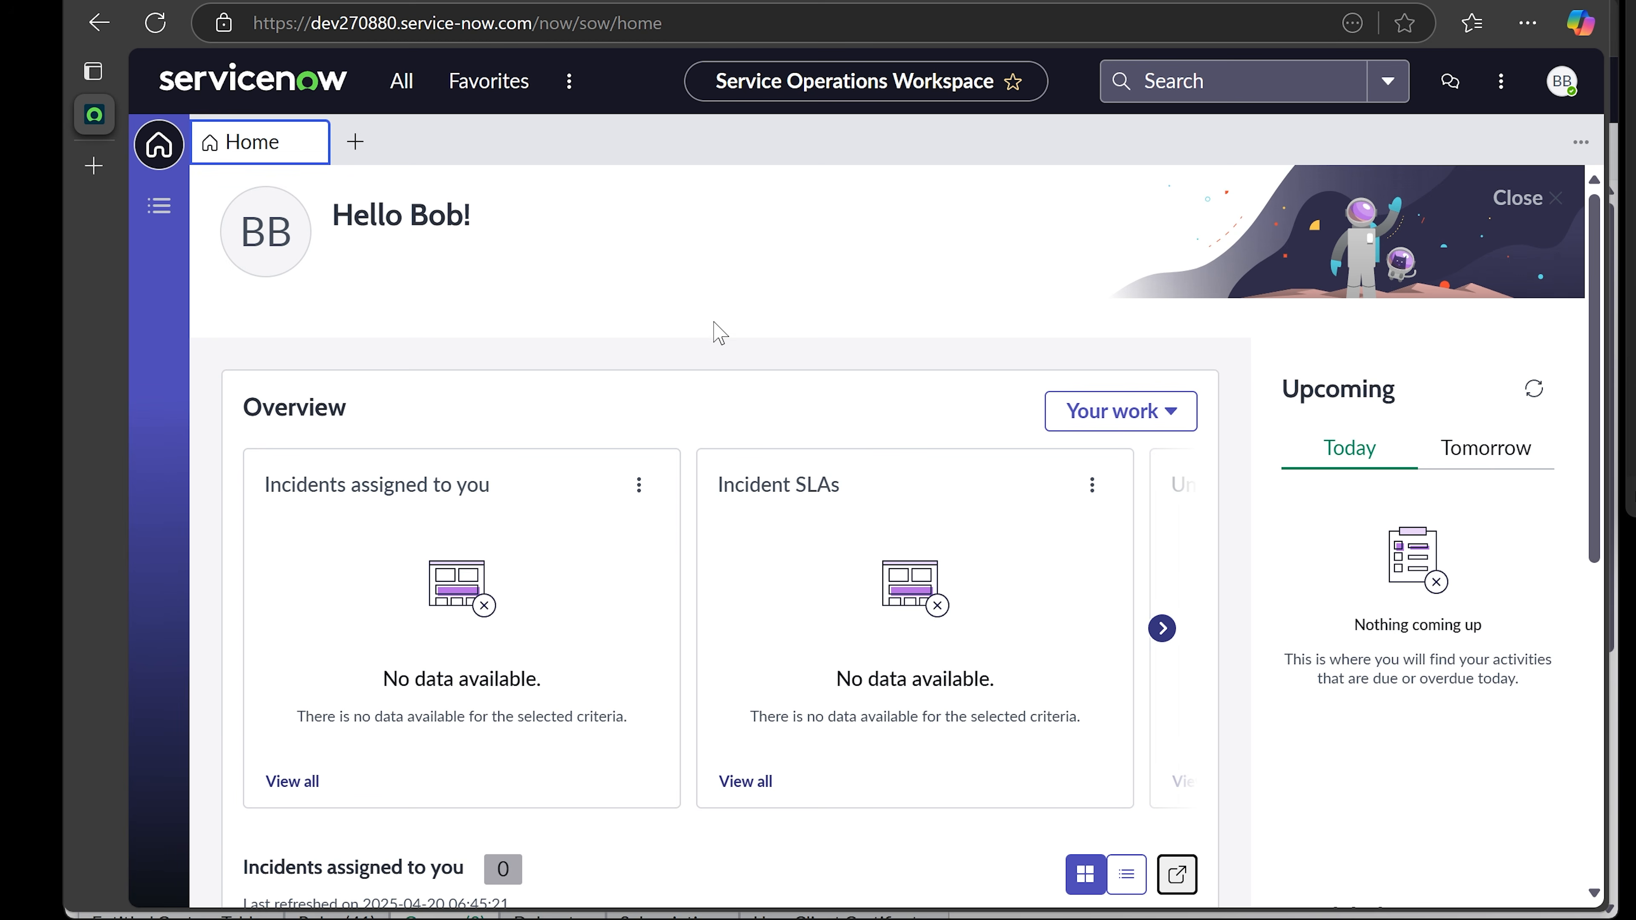
- Open the workspace List view showing 'Interactions - Assigned to you'
scroll(719, 333, down, 5)
scroll(719, 333, up, 5)
click(159, 206)
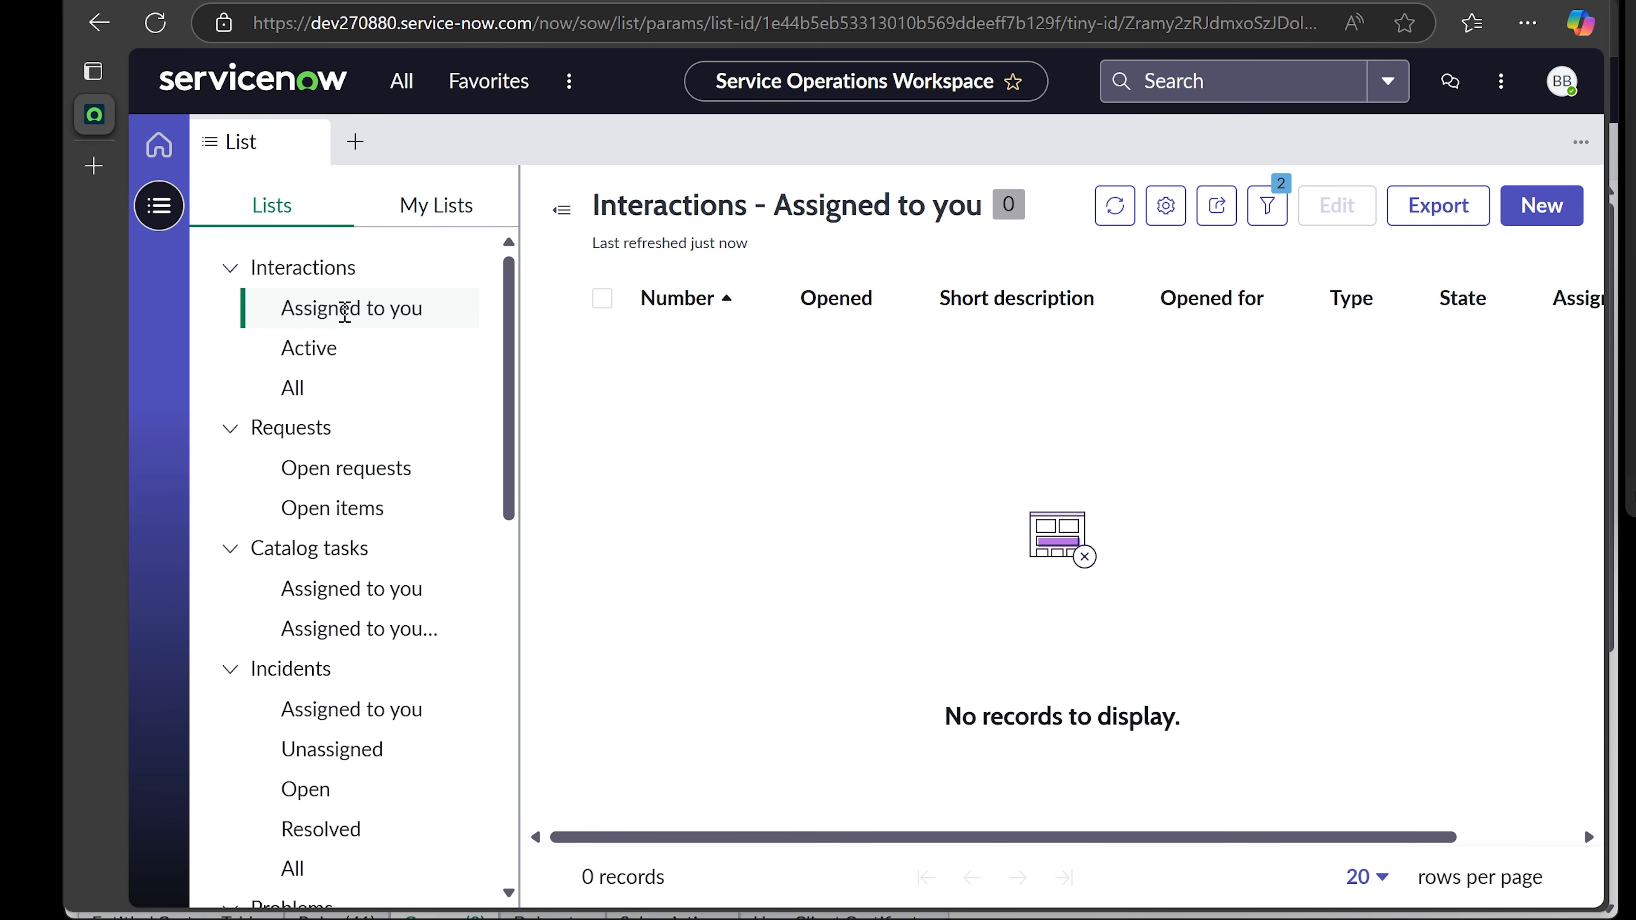
- Switch between the Active, All and Assigned to you interaction lists, then start a new interaction
click(322, 345)
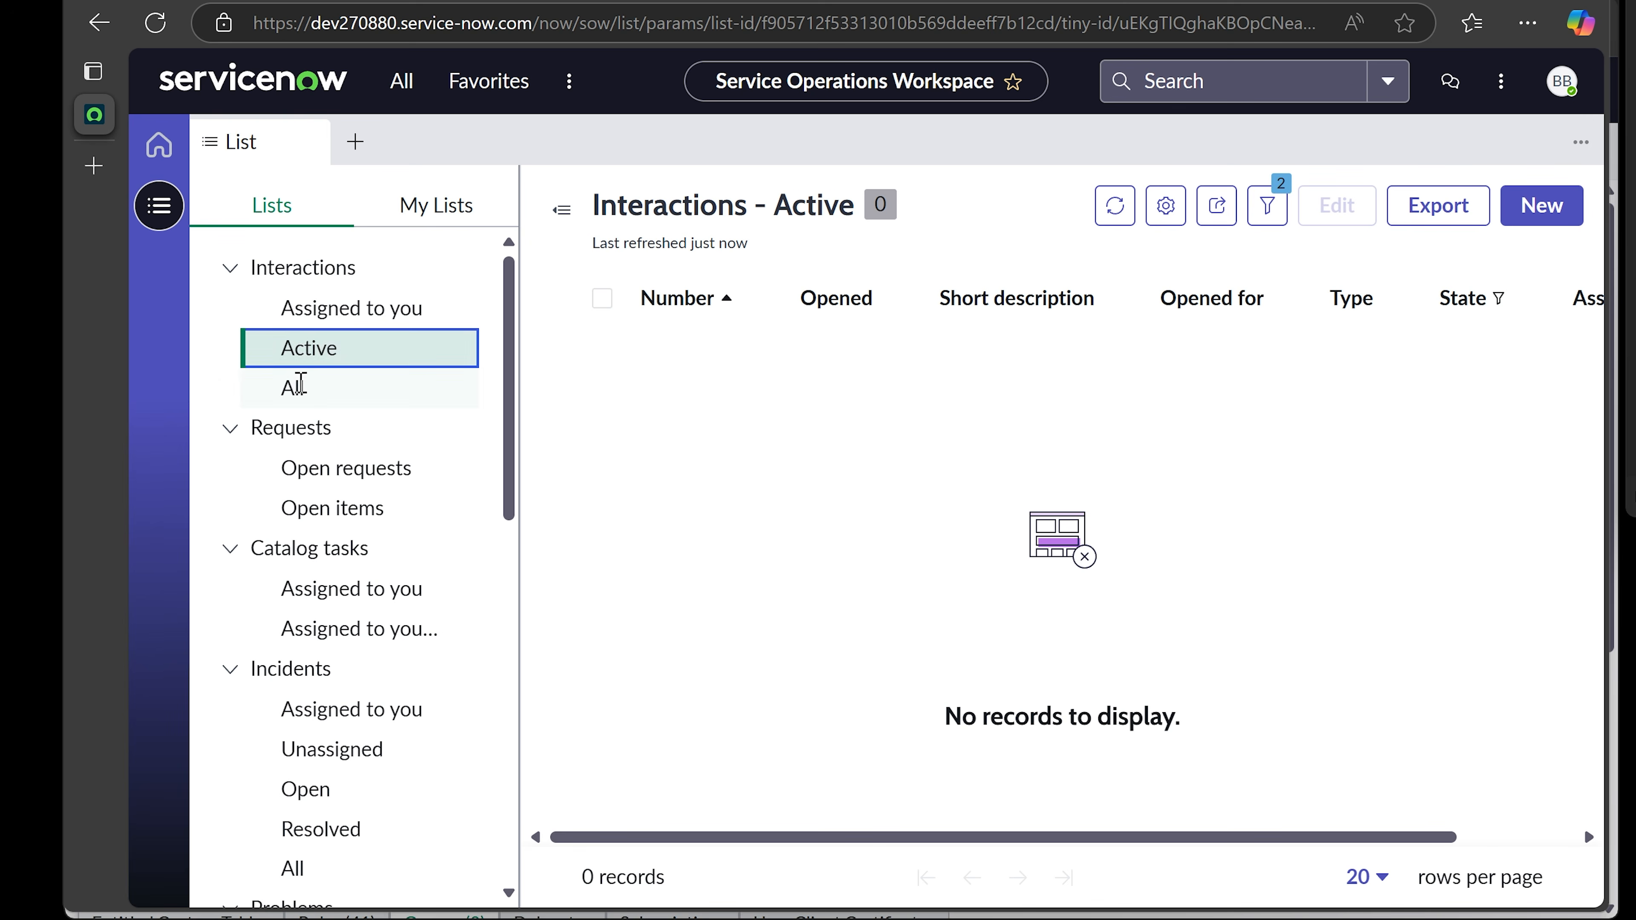
click(295, 383)
click(340, 304)
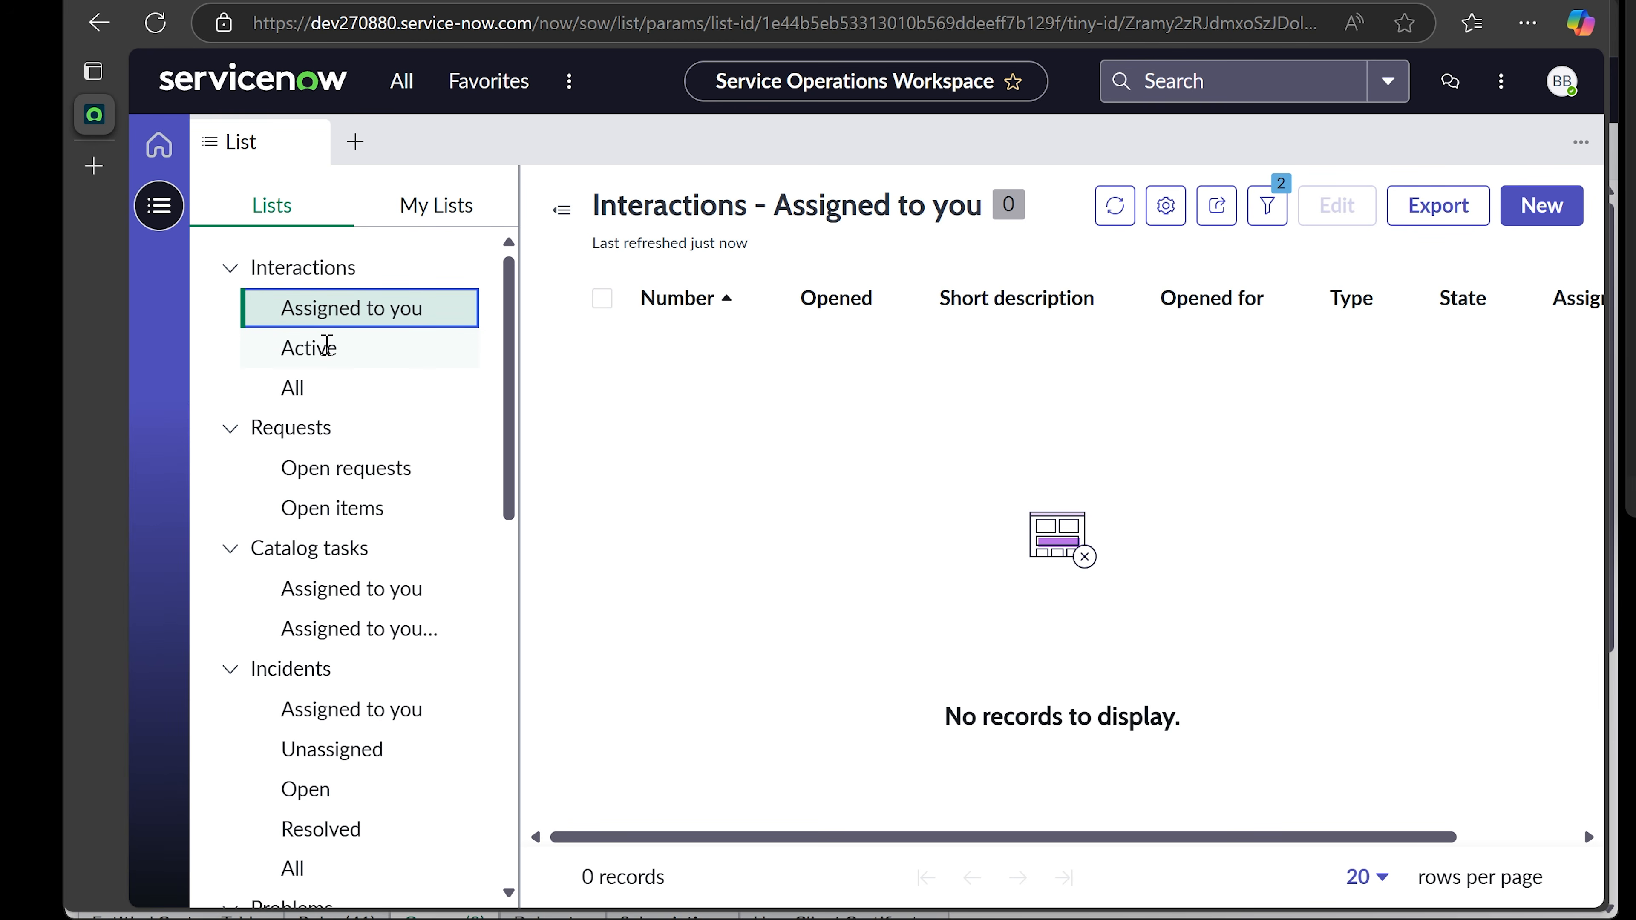
click(327, 342)
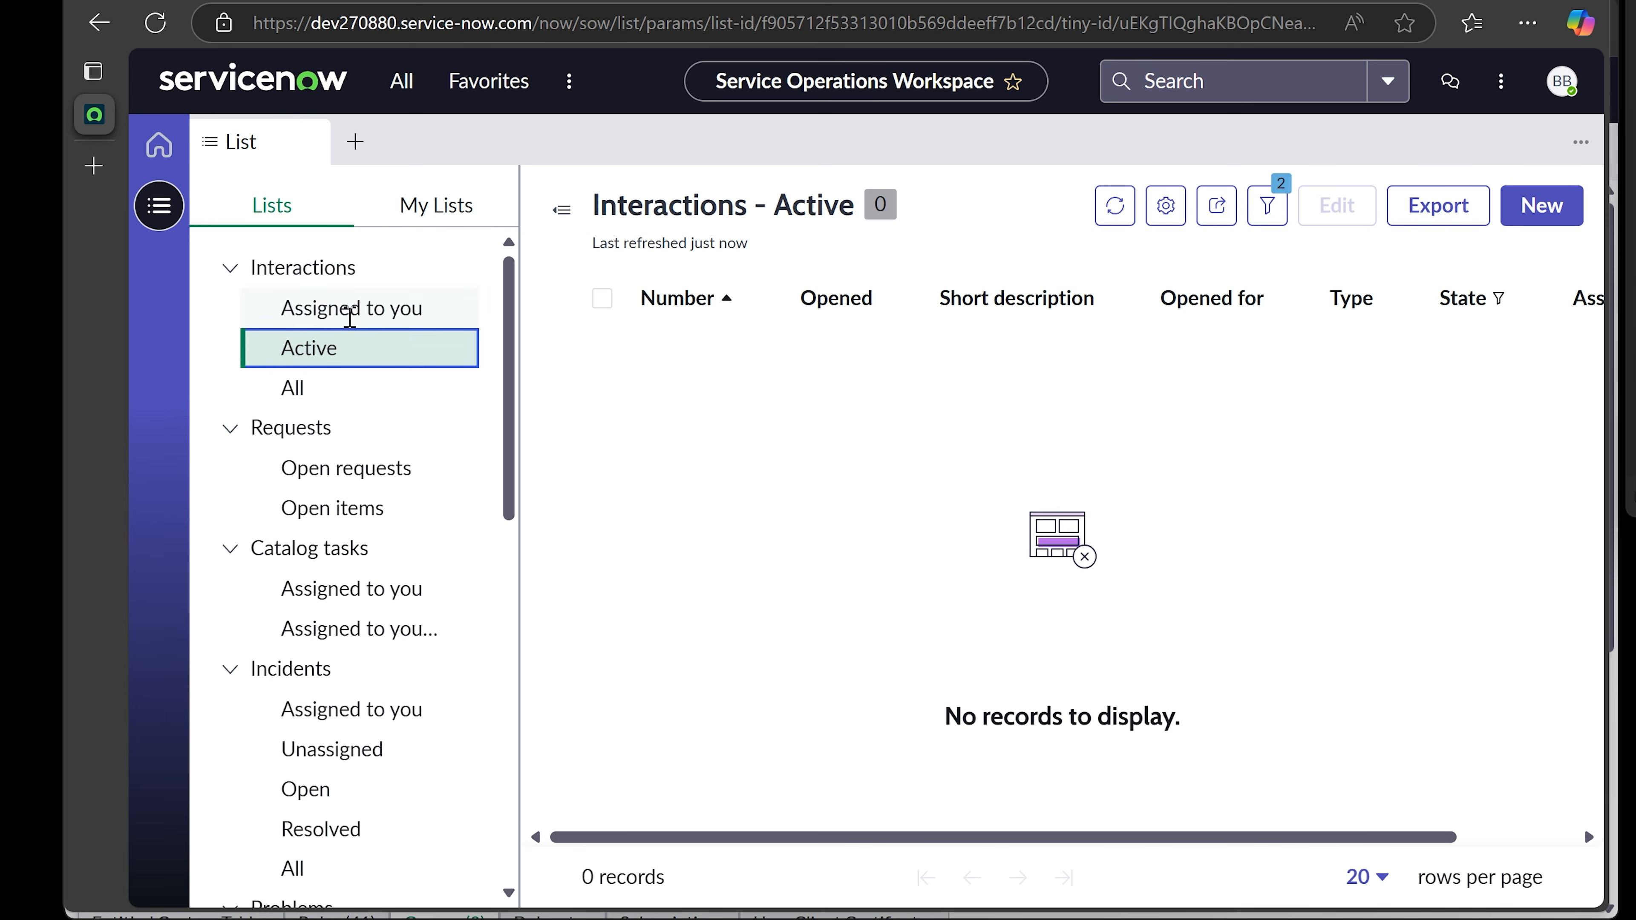
click(348, 309)
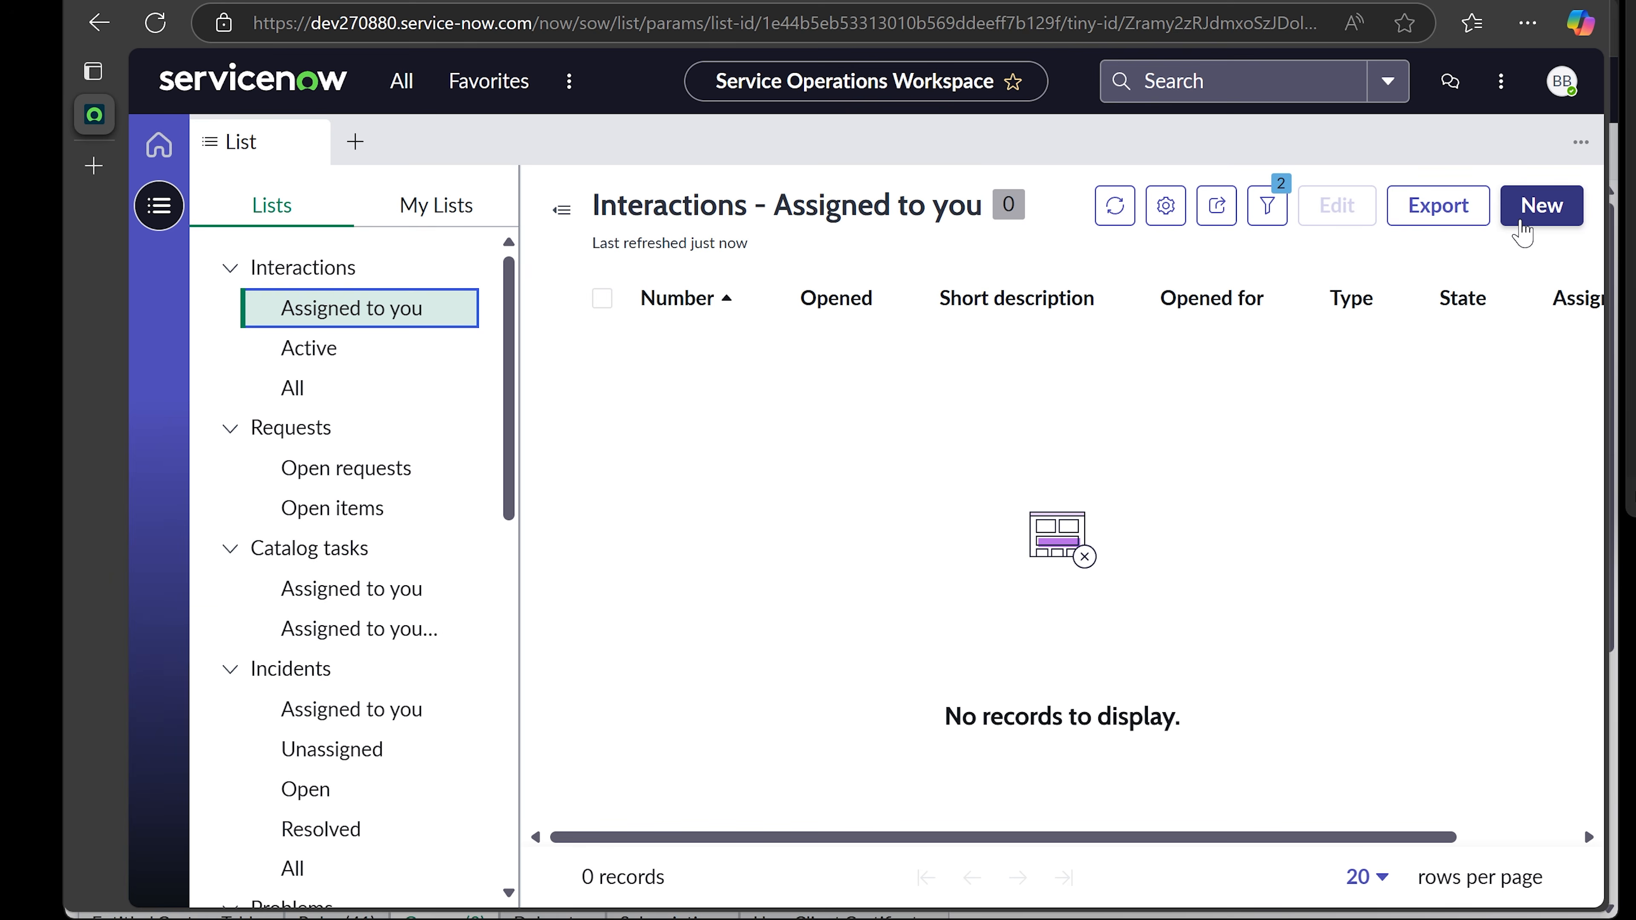
click(1521, 222)
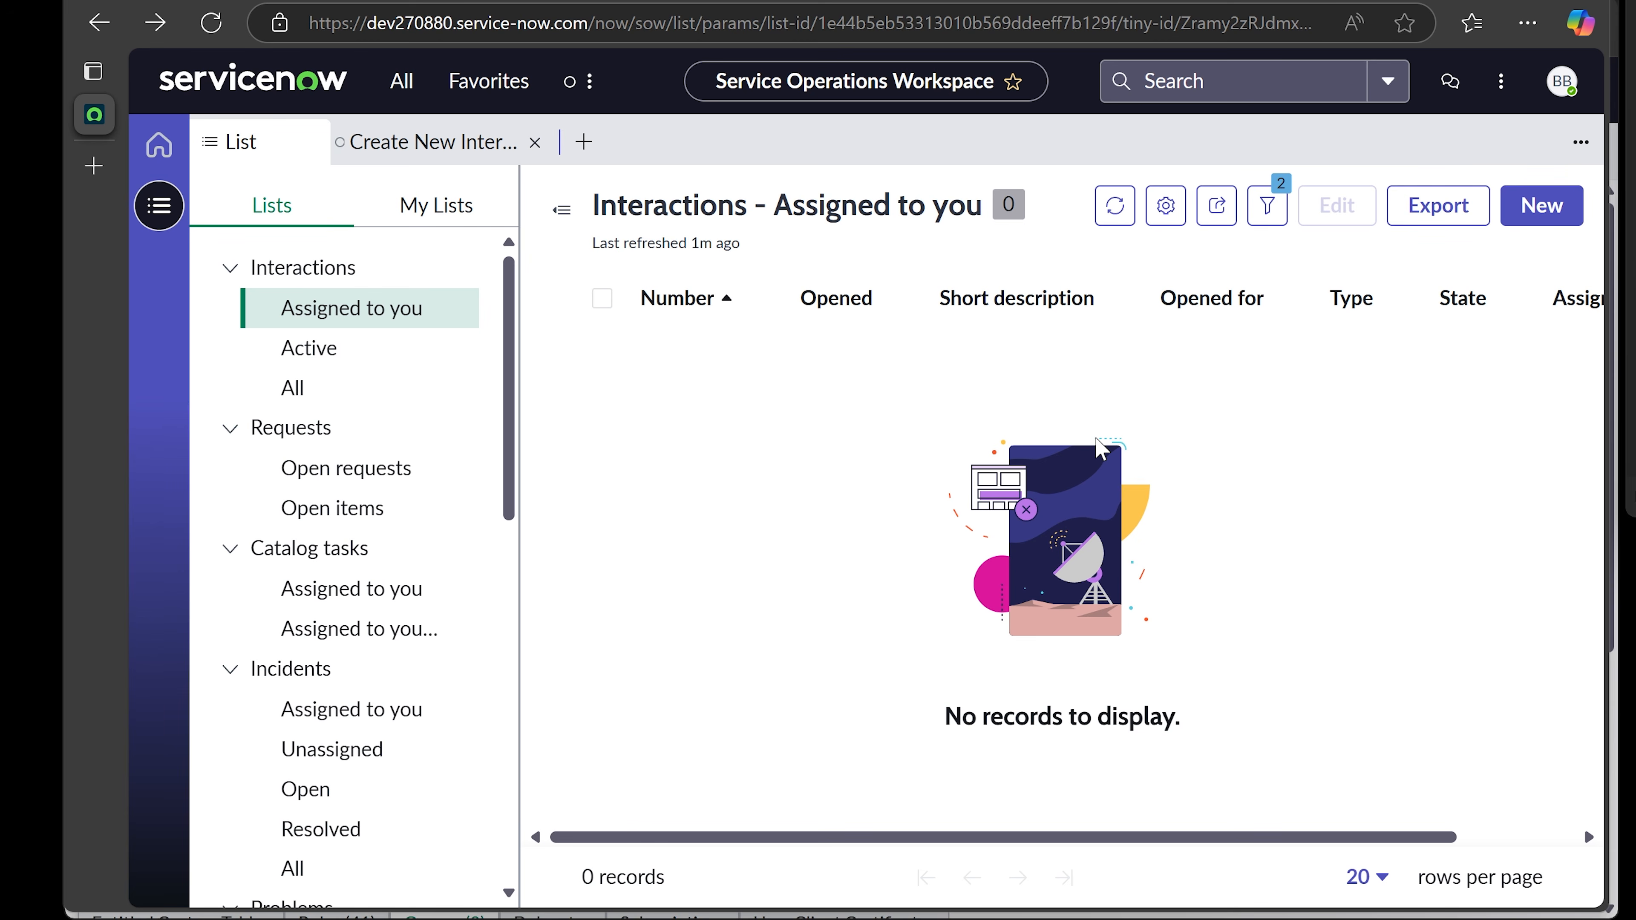
- On new interaction IMS0000005, set Opened for to the requester found by searching 'c'
click(1541, 205)
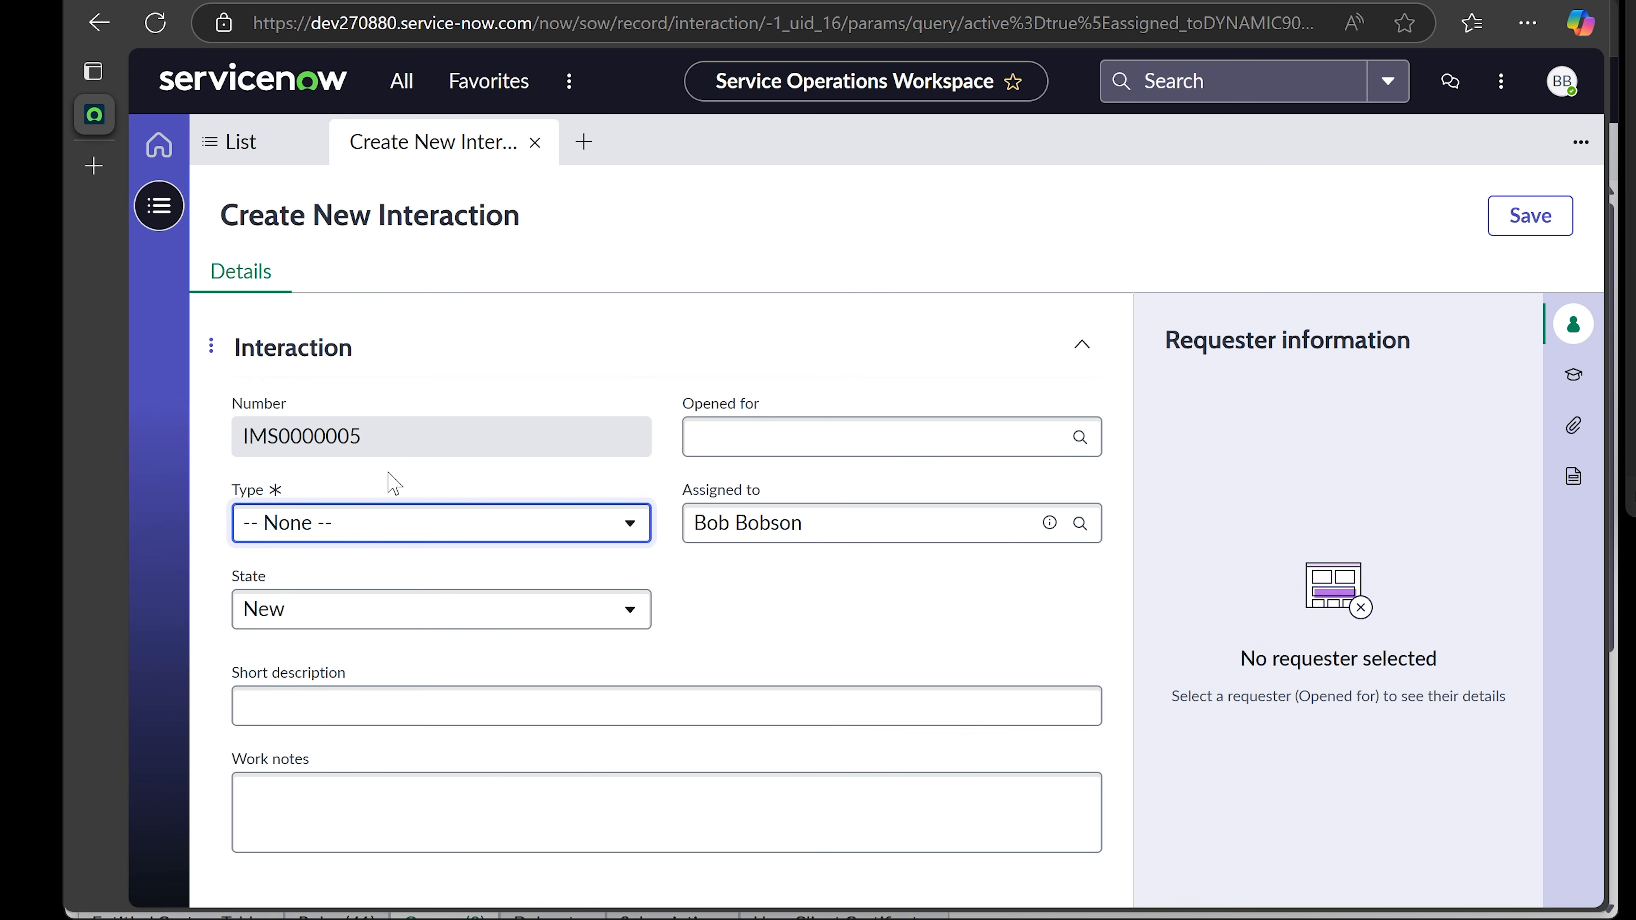
click(759, 432)
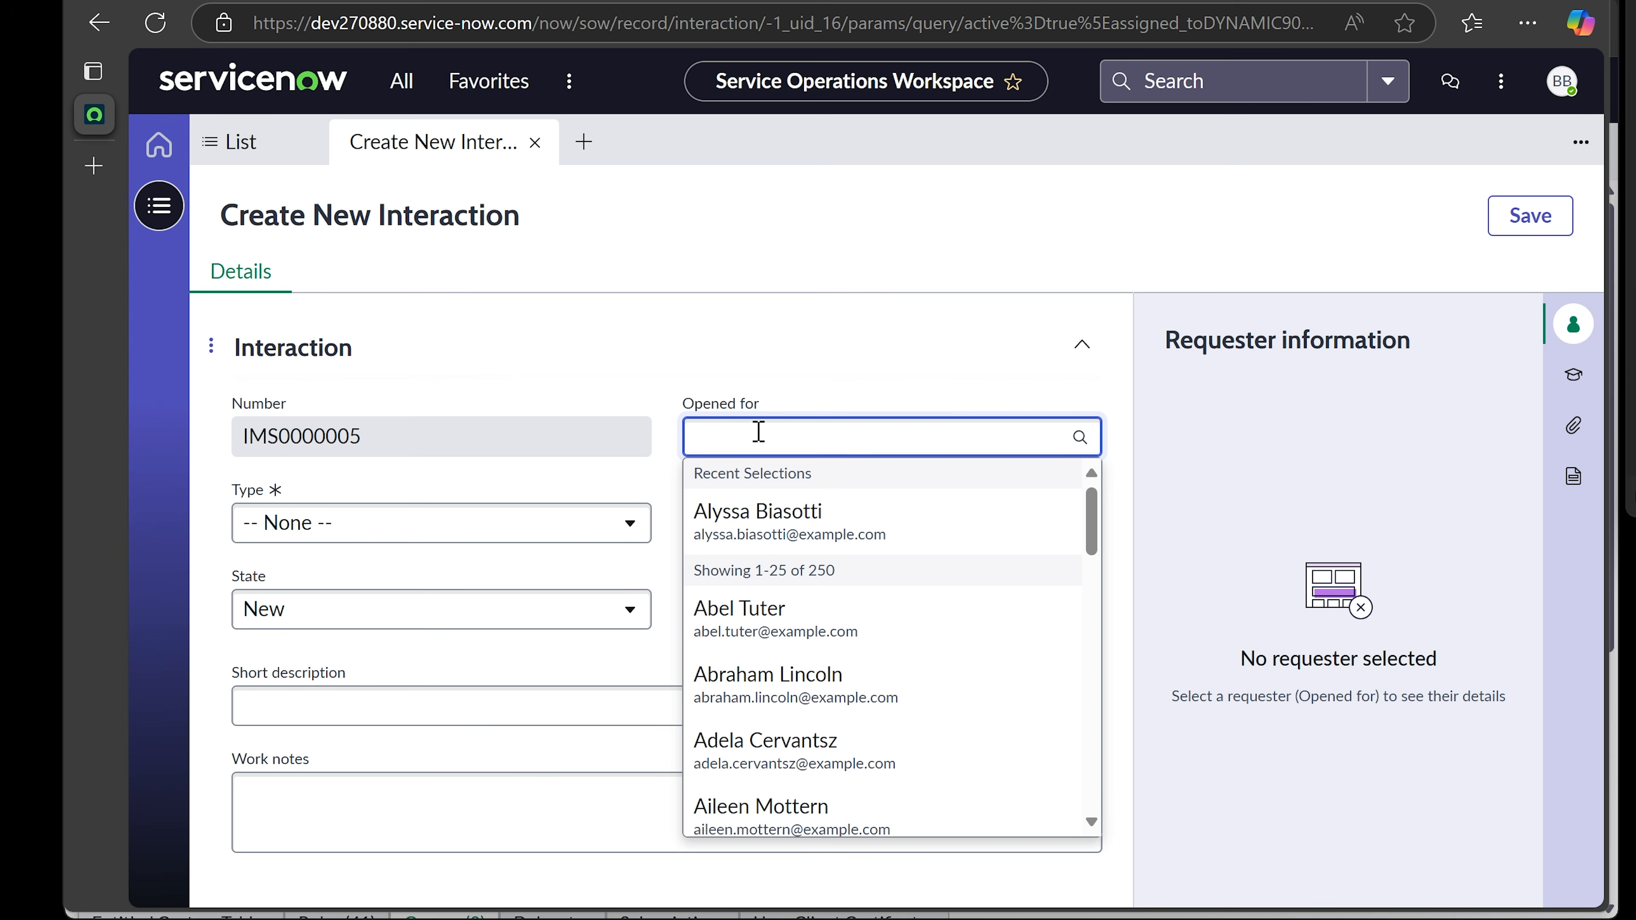
scroll(832, 618, down, 8)
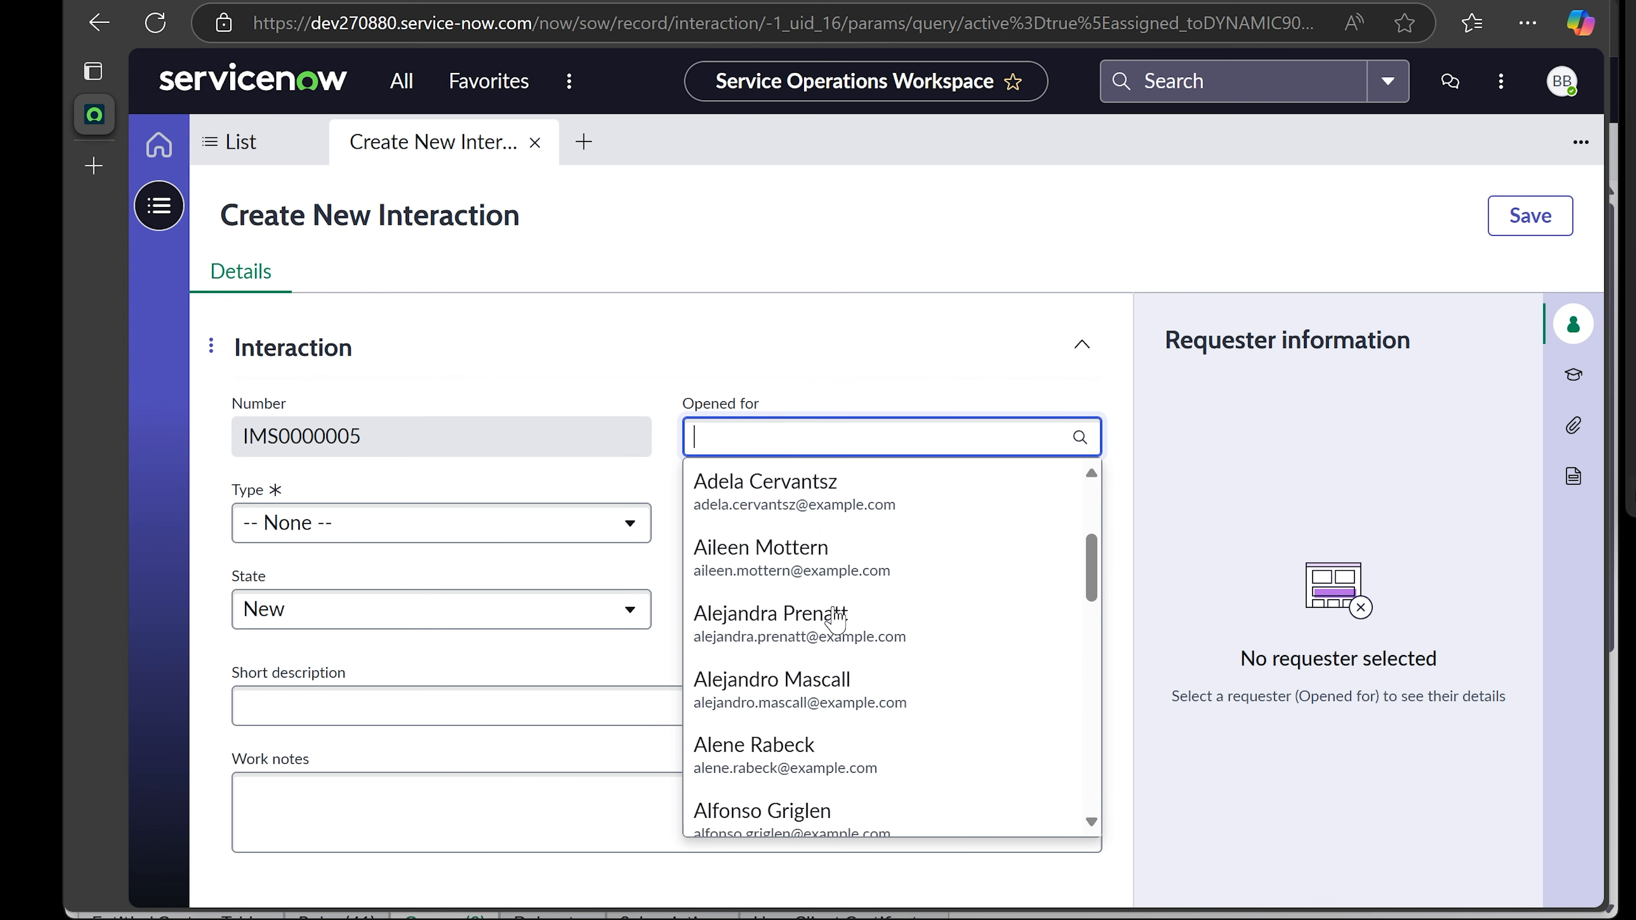
scroll(835, 619, down, 10)
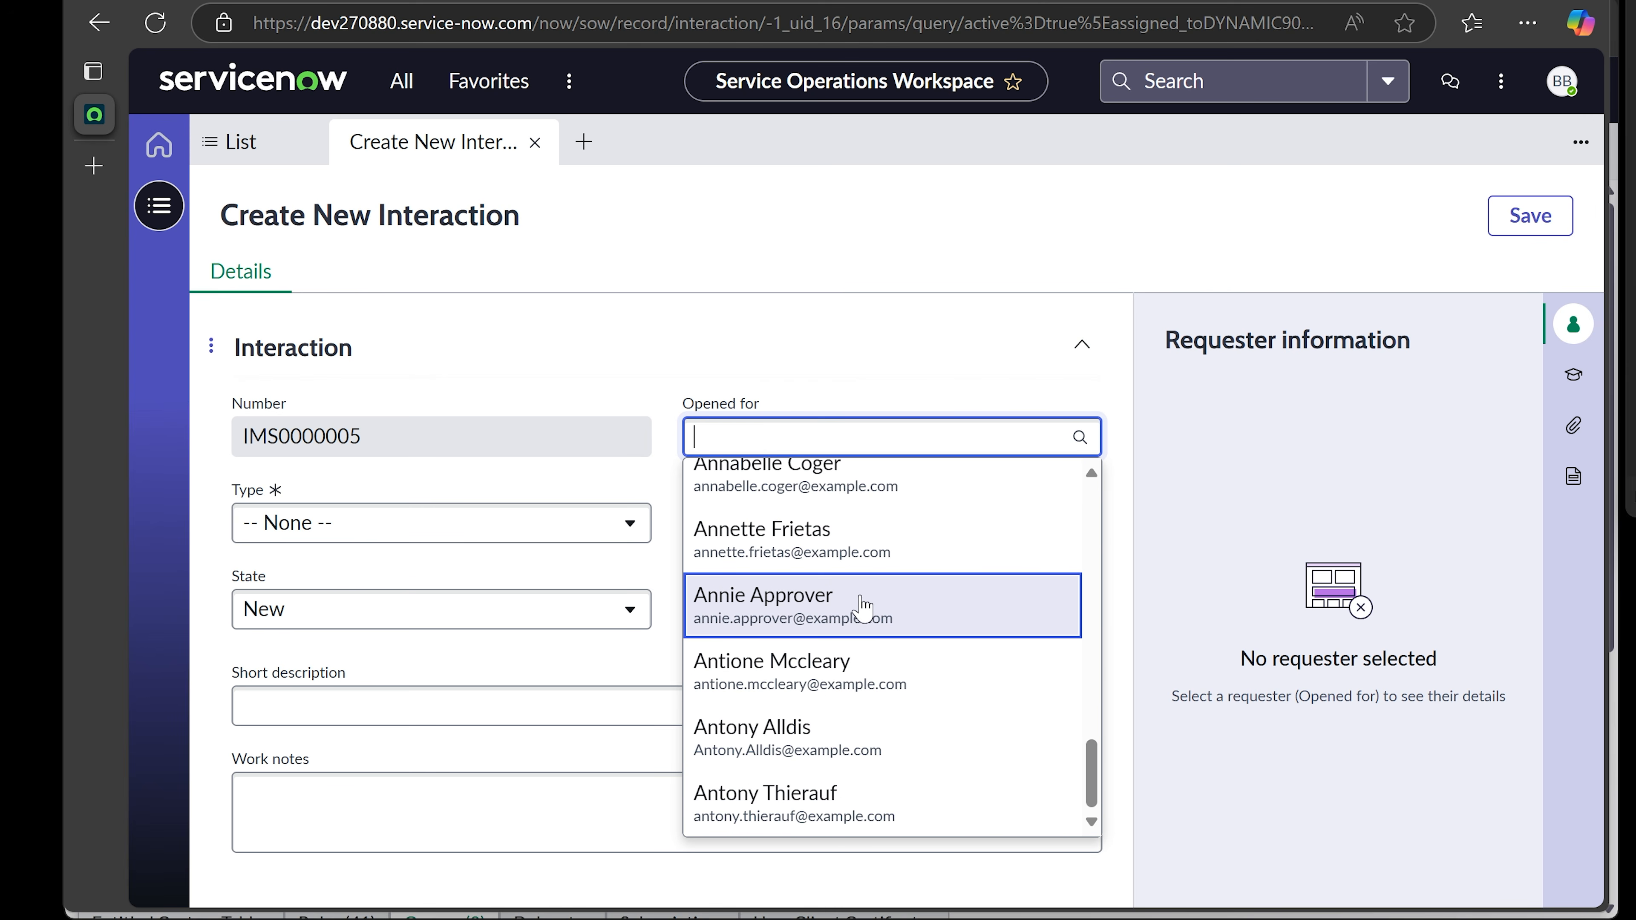
scroll(863, 606, up, 10)
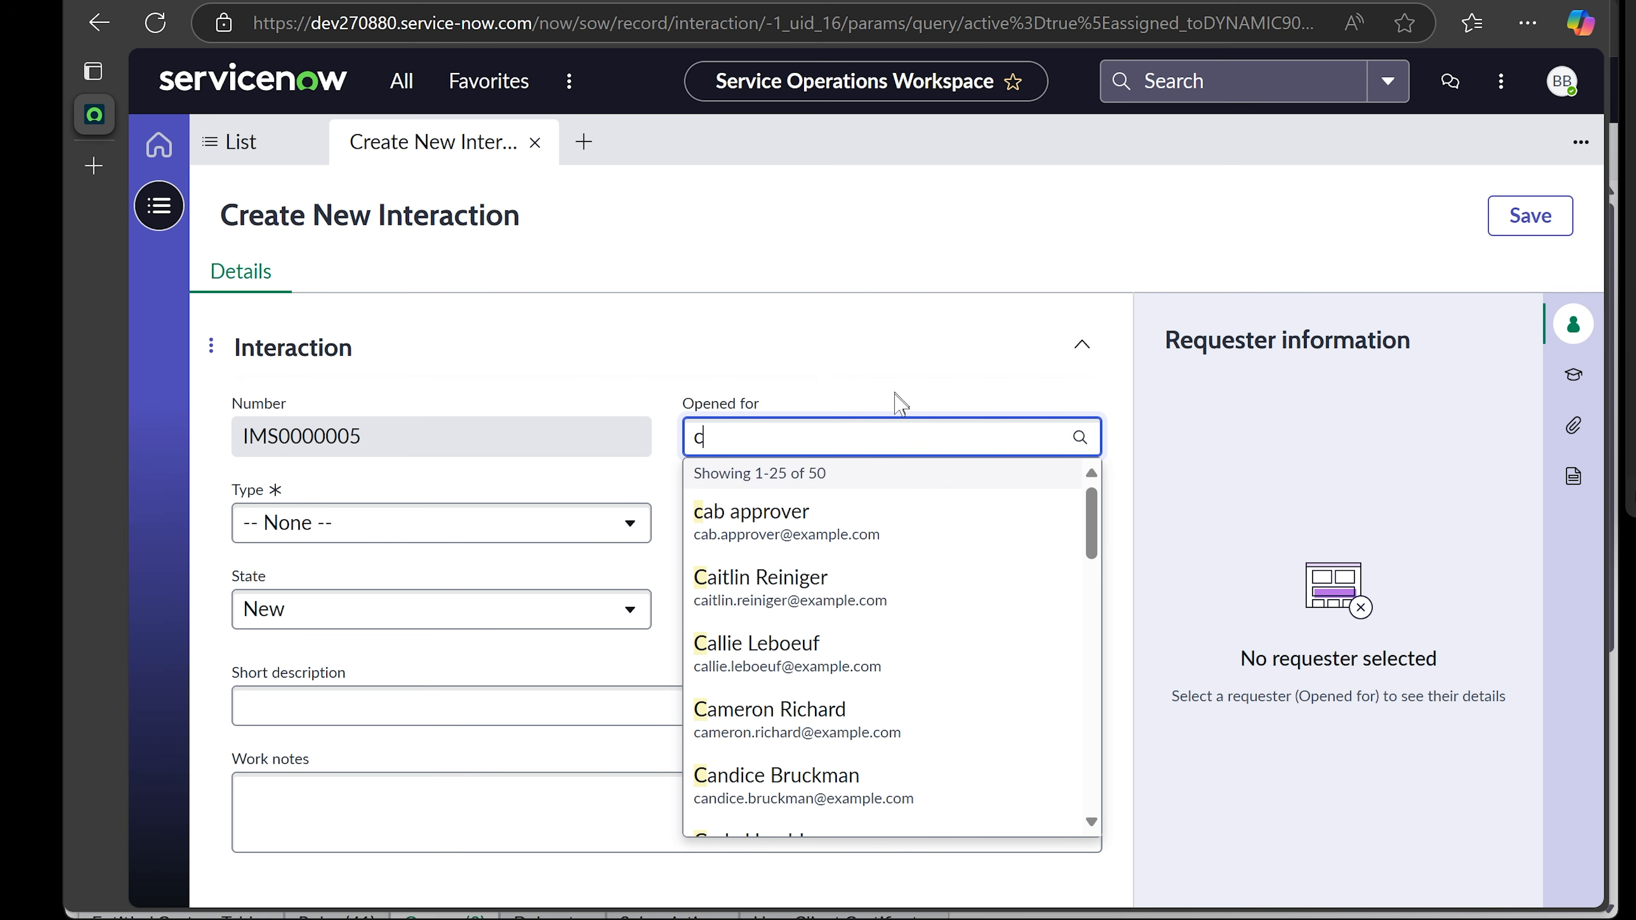
scroll(881, 580, down, 2)
click(871, 535)
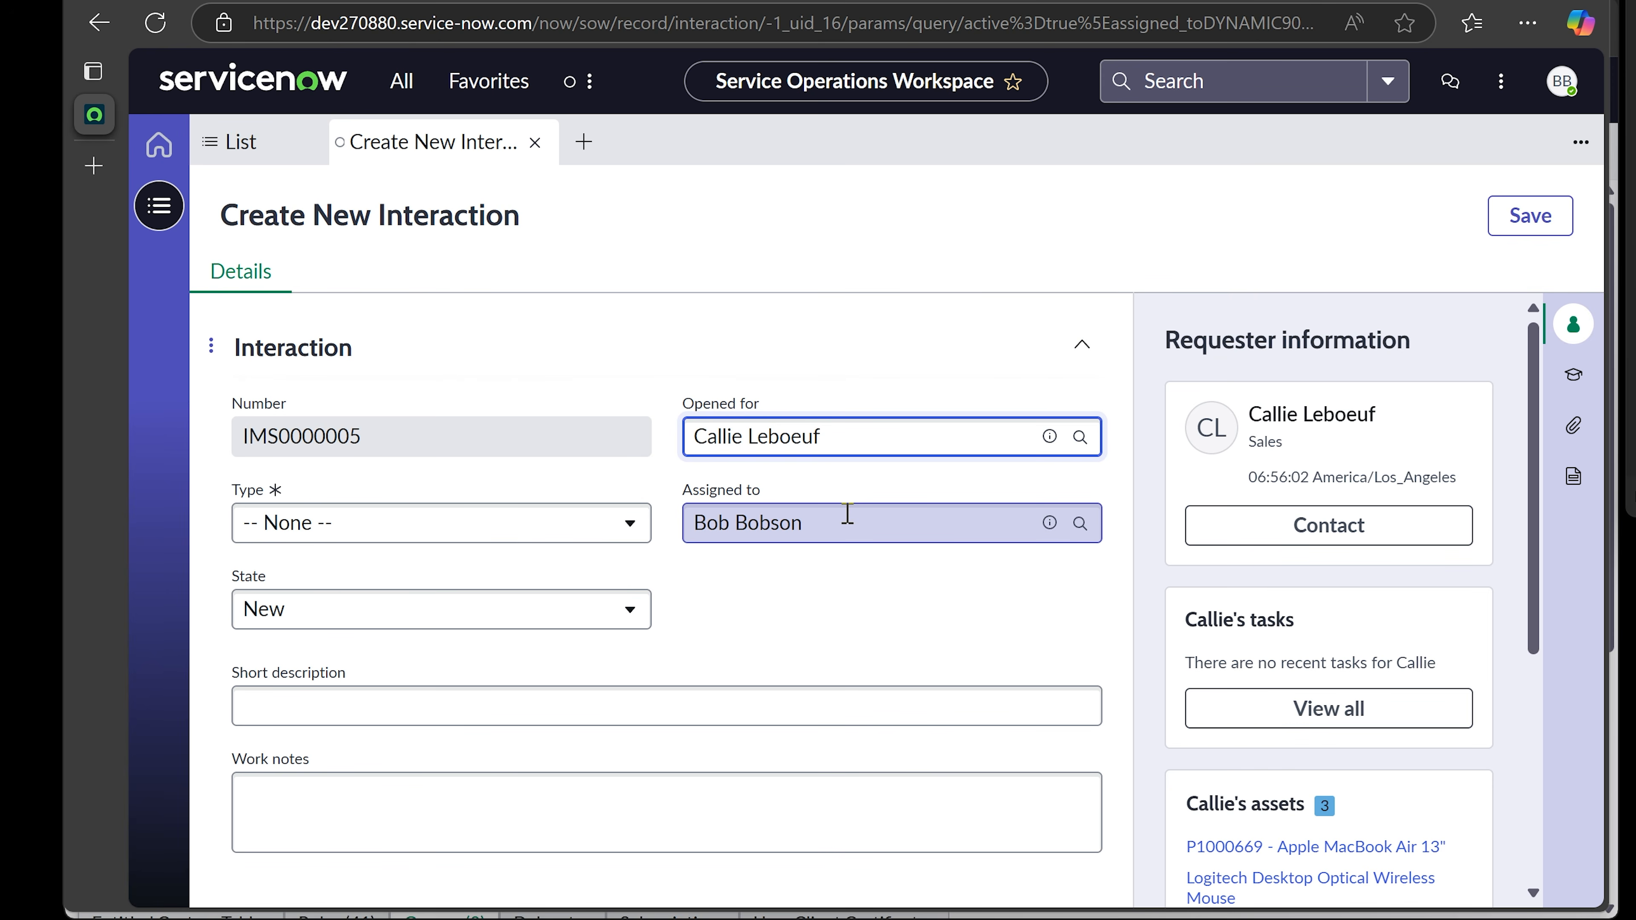
click(356, 524)
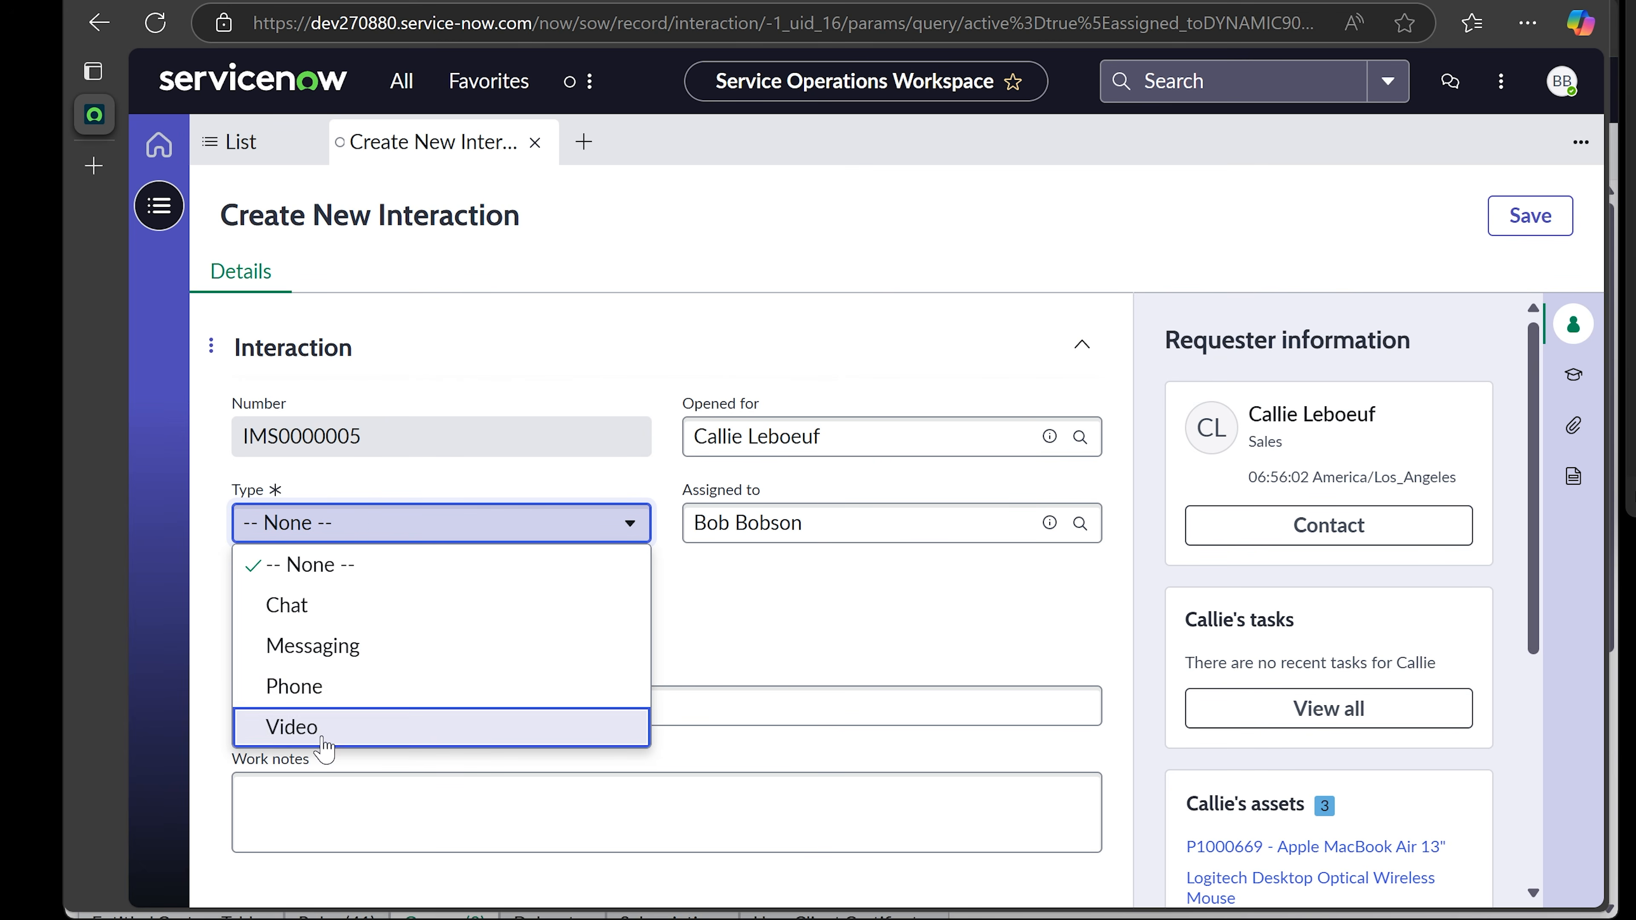
- Set the interaction type to Phone, keep state New, and clear the Assigned to field
click(353, 688)
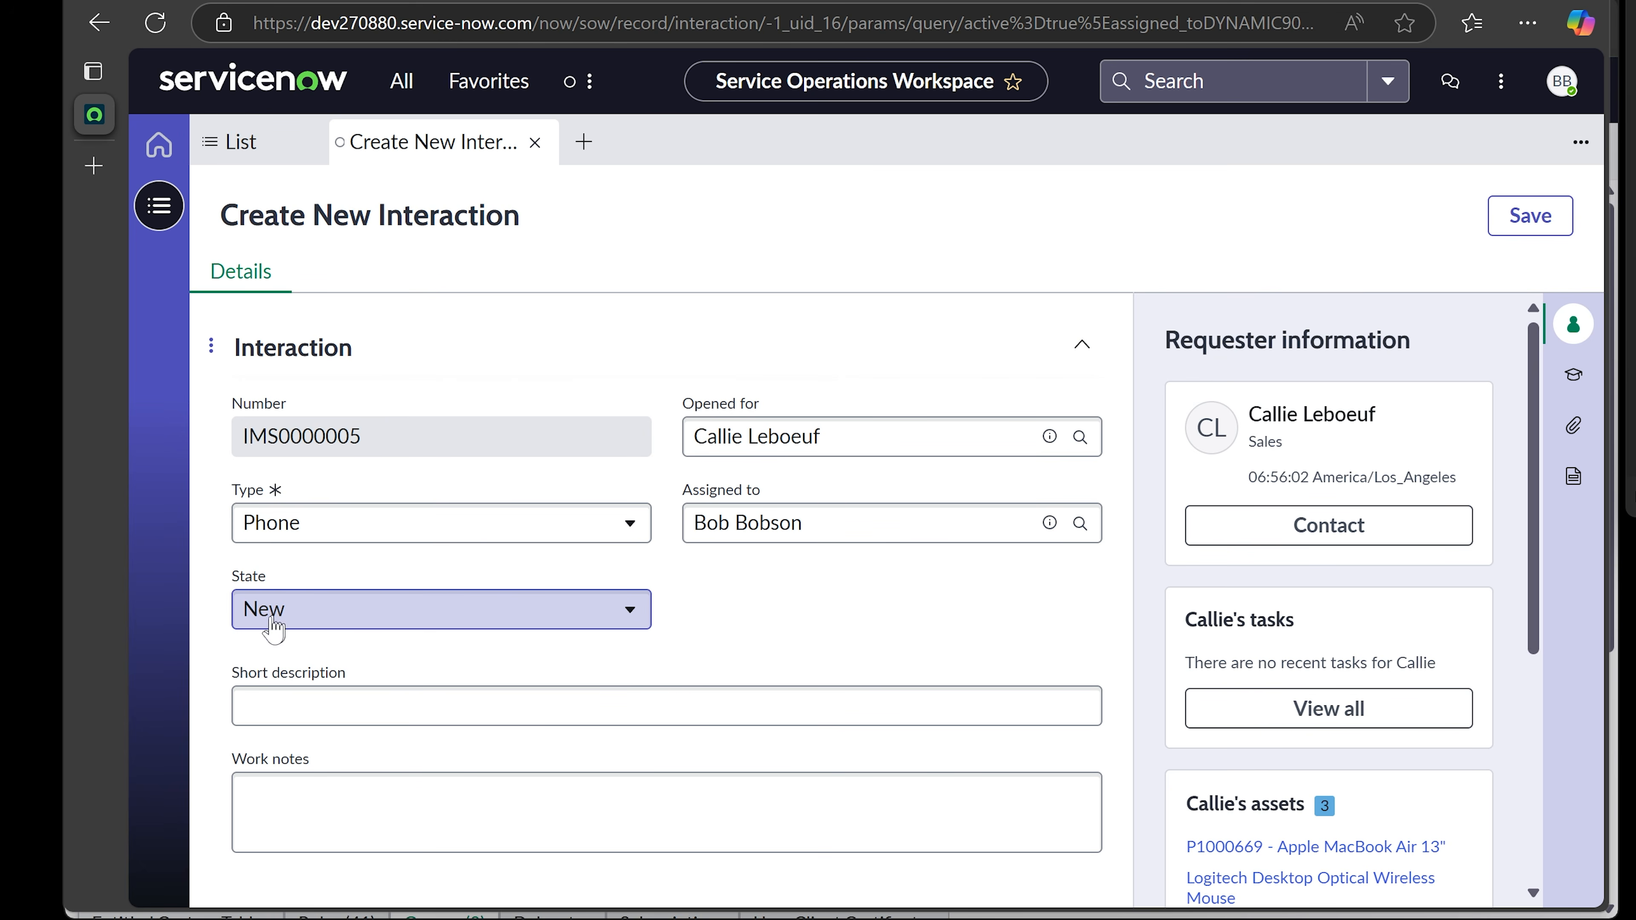
click(605, 615)
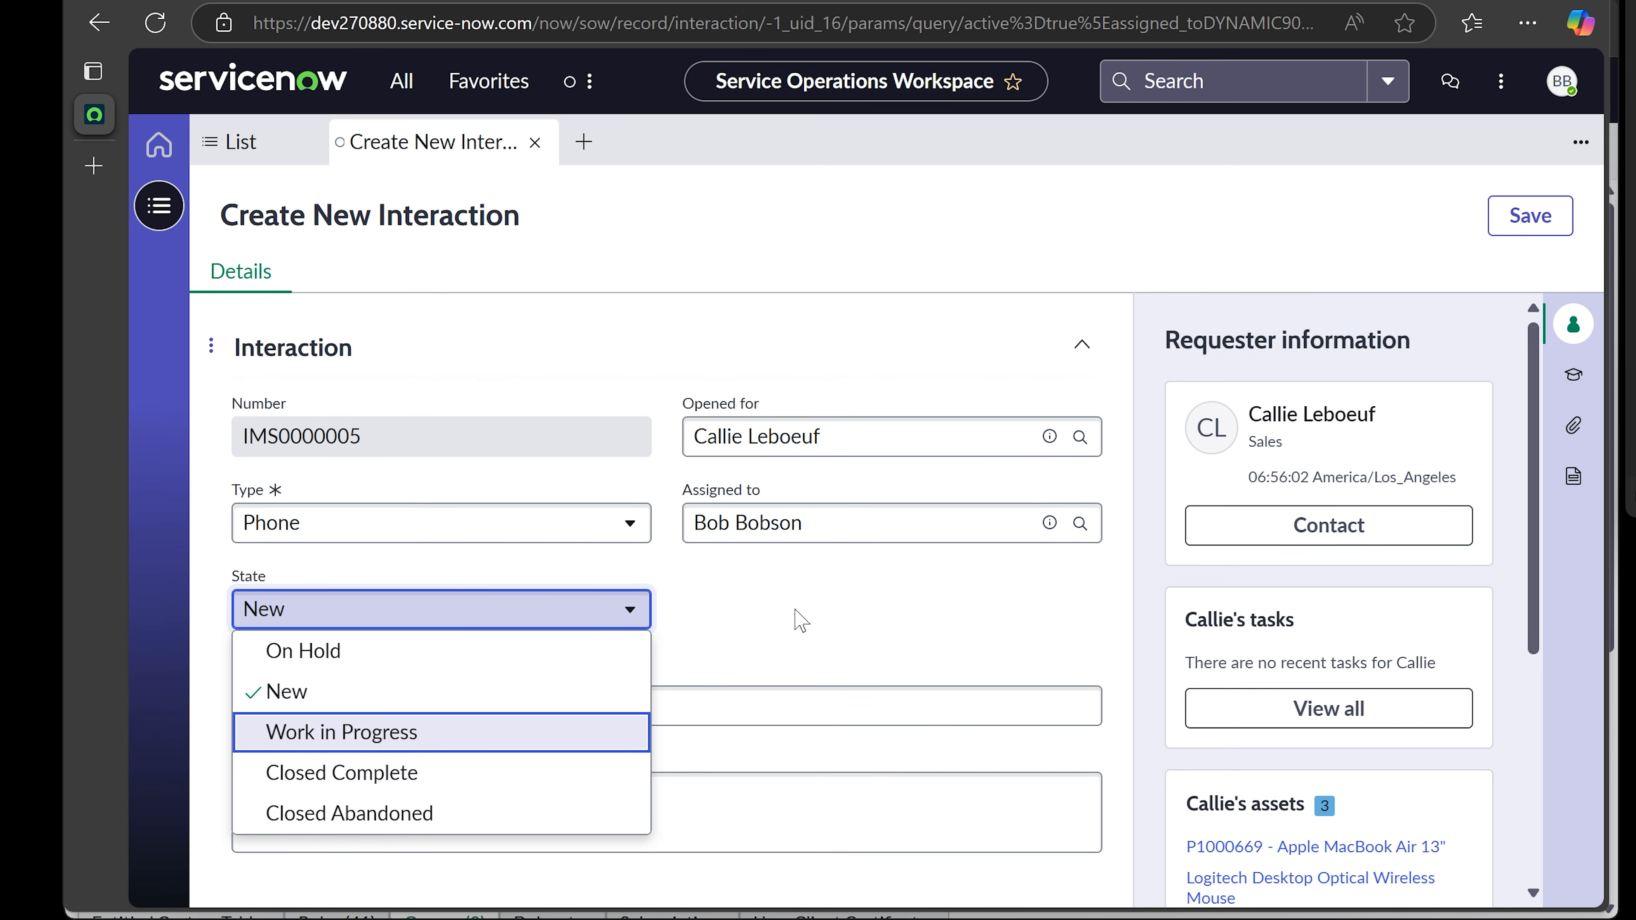
click(754, 604)
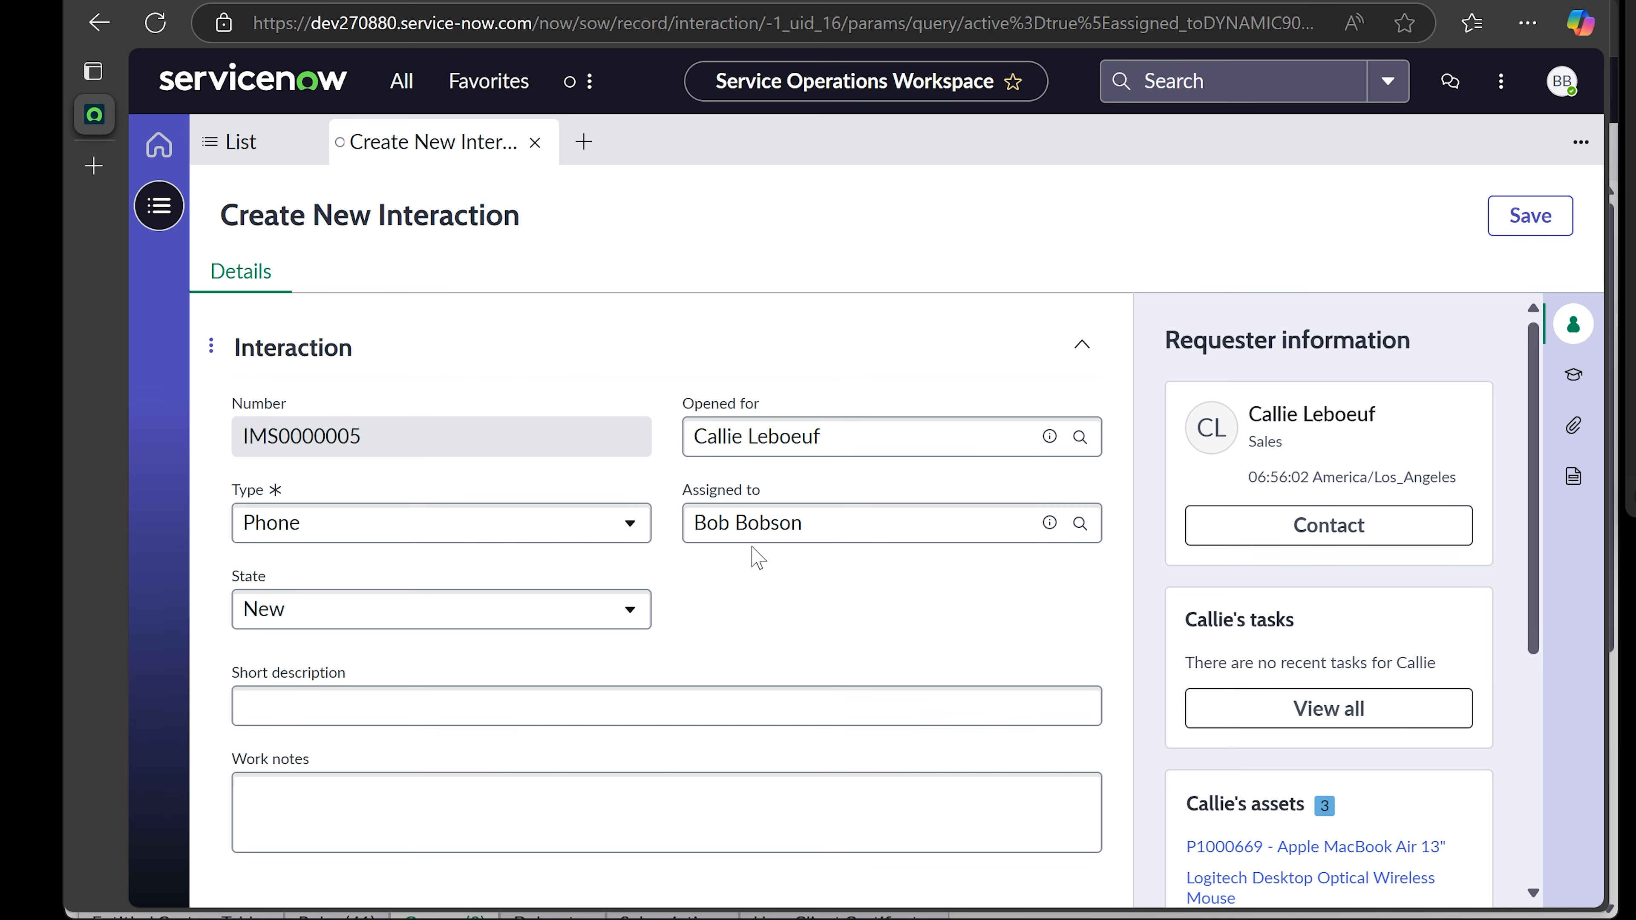
click(826, 519)
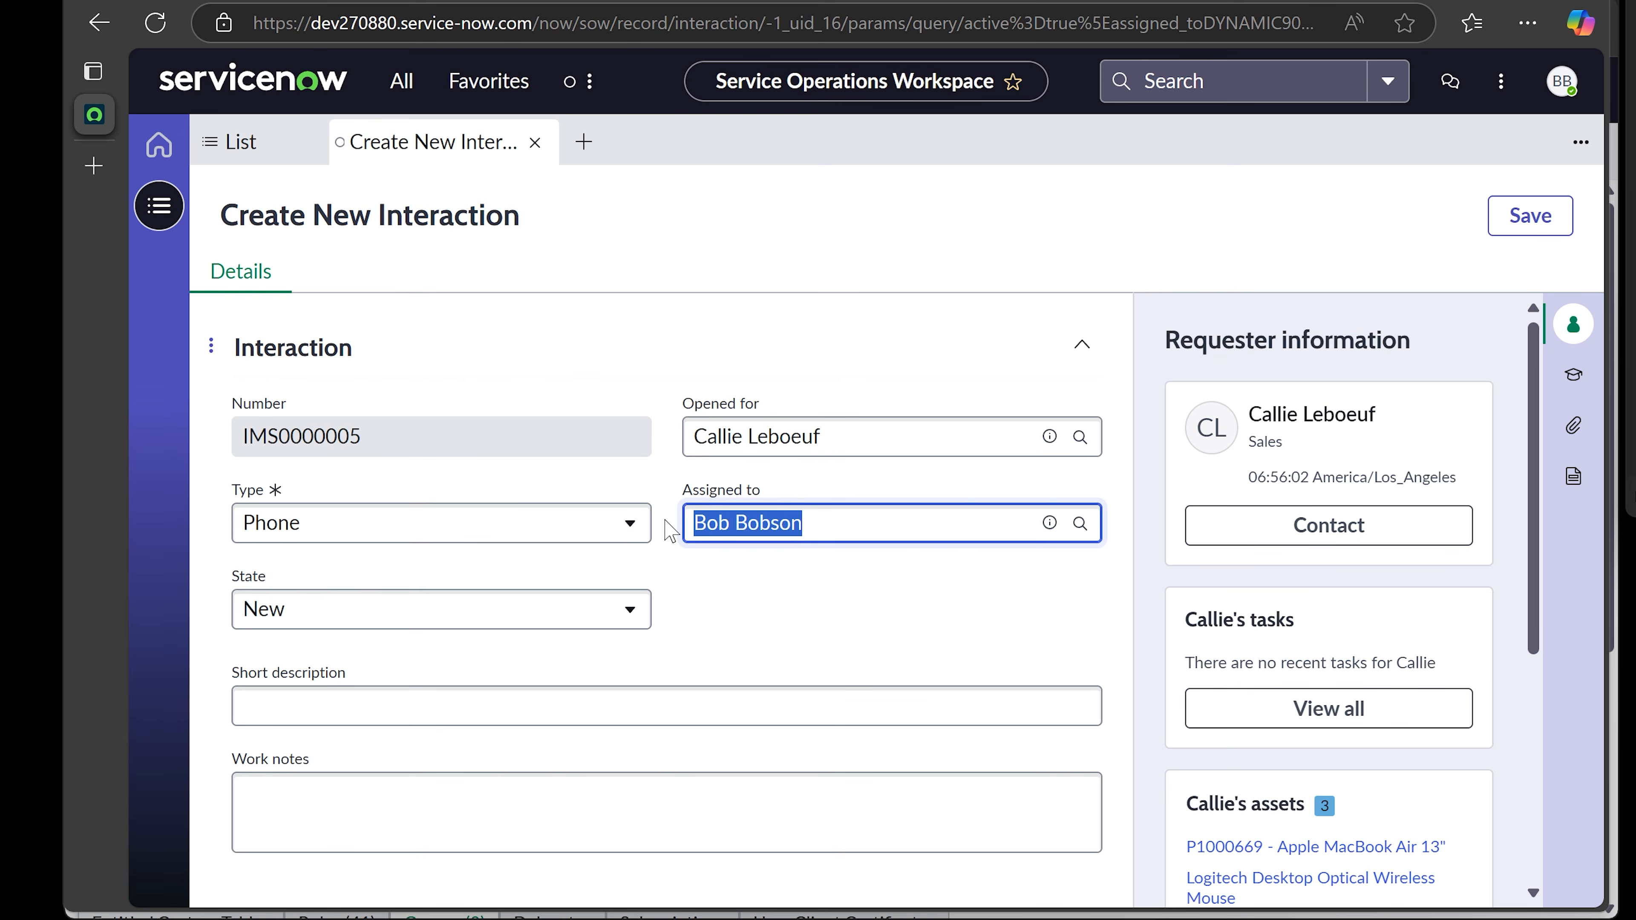
key(BackSpace)
click(853, 604)
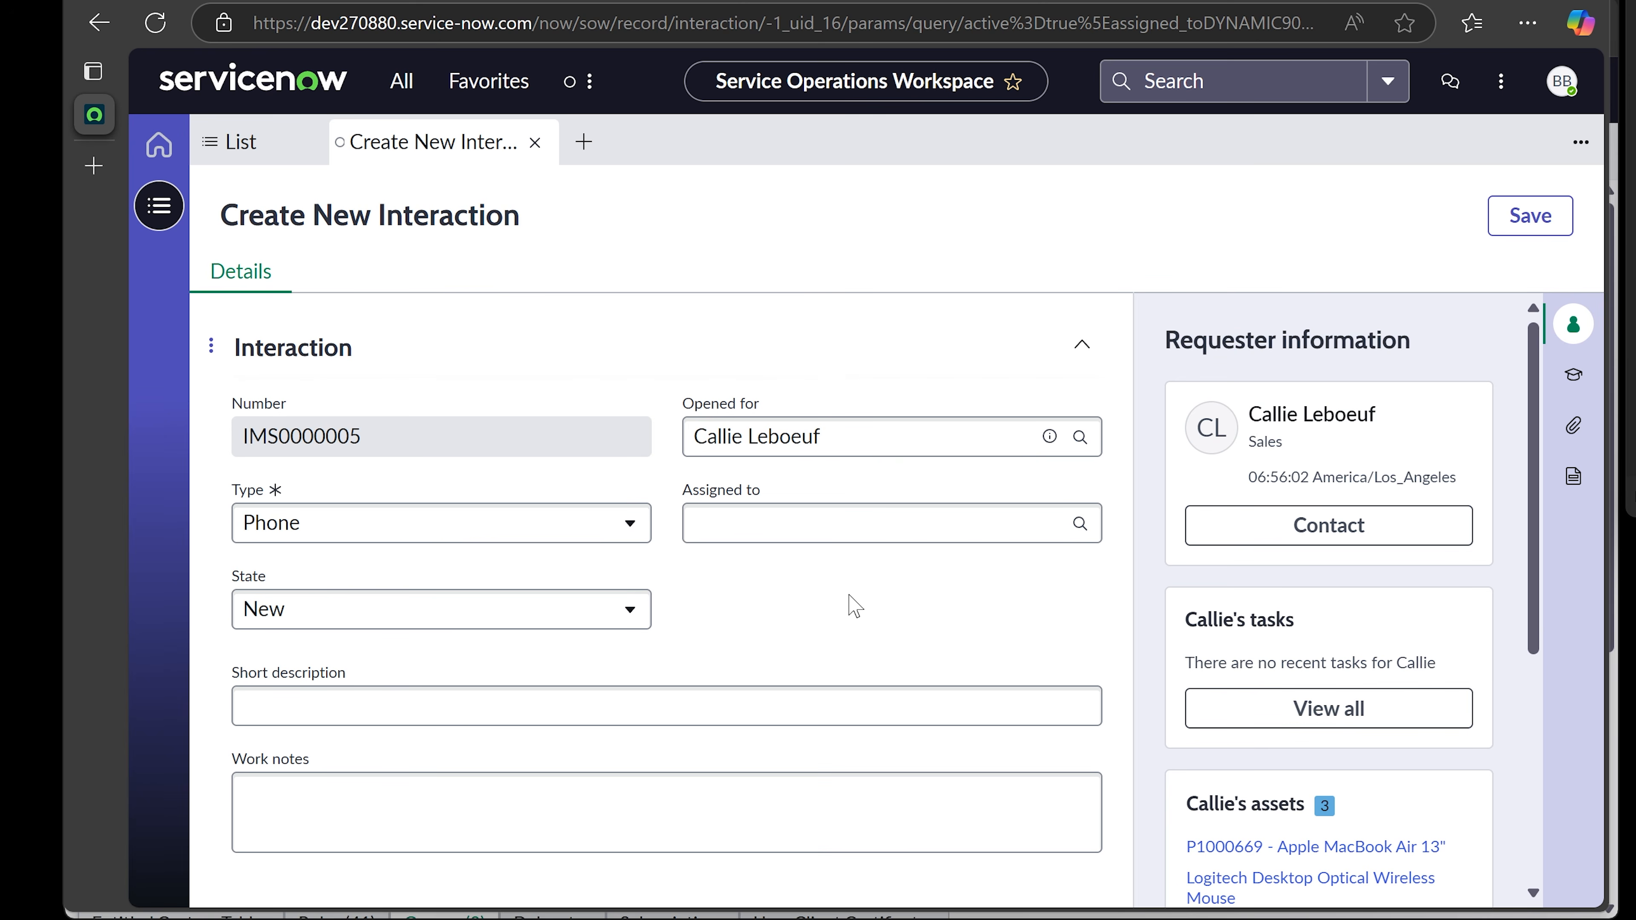
- Enter the short description '<caller's name> called in to ask about updating contact information'
click(604, 688)
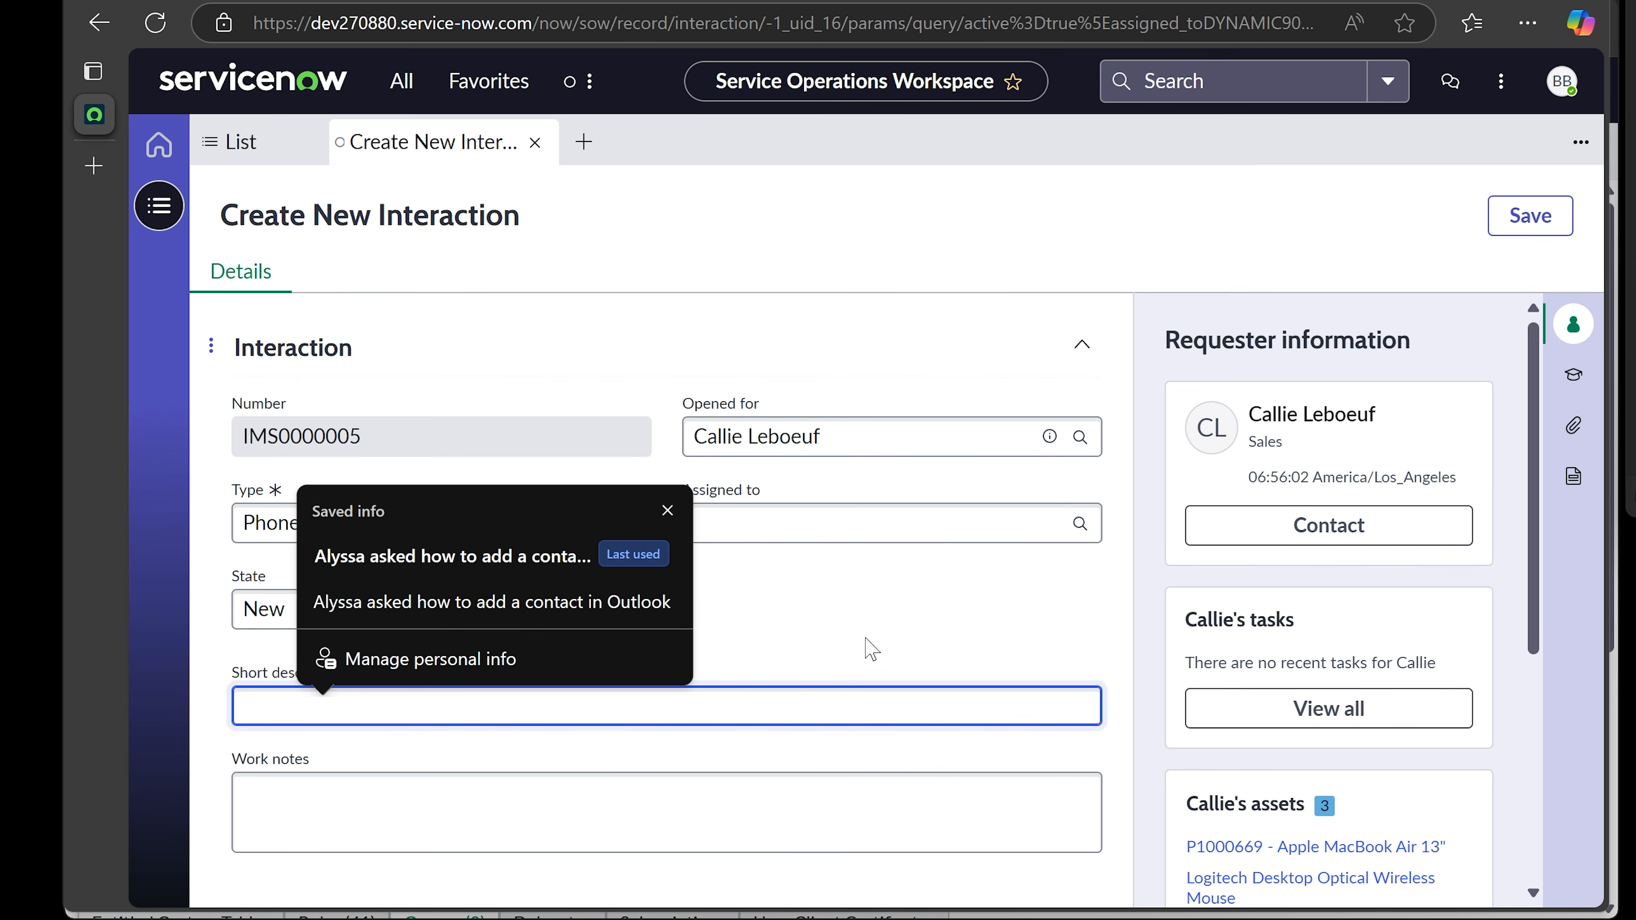
text(Callie)
click(797, 617)
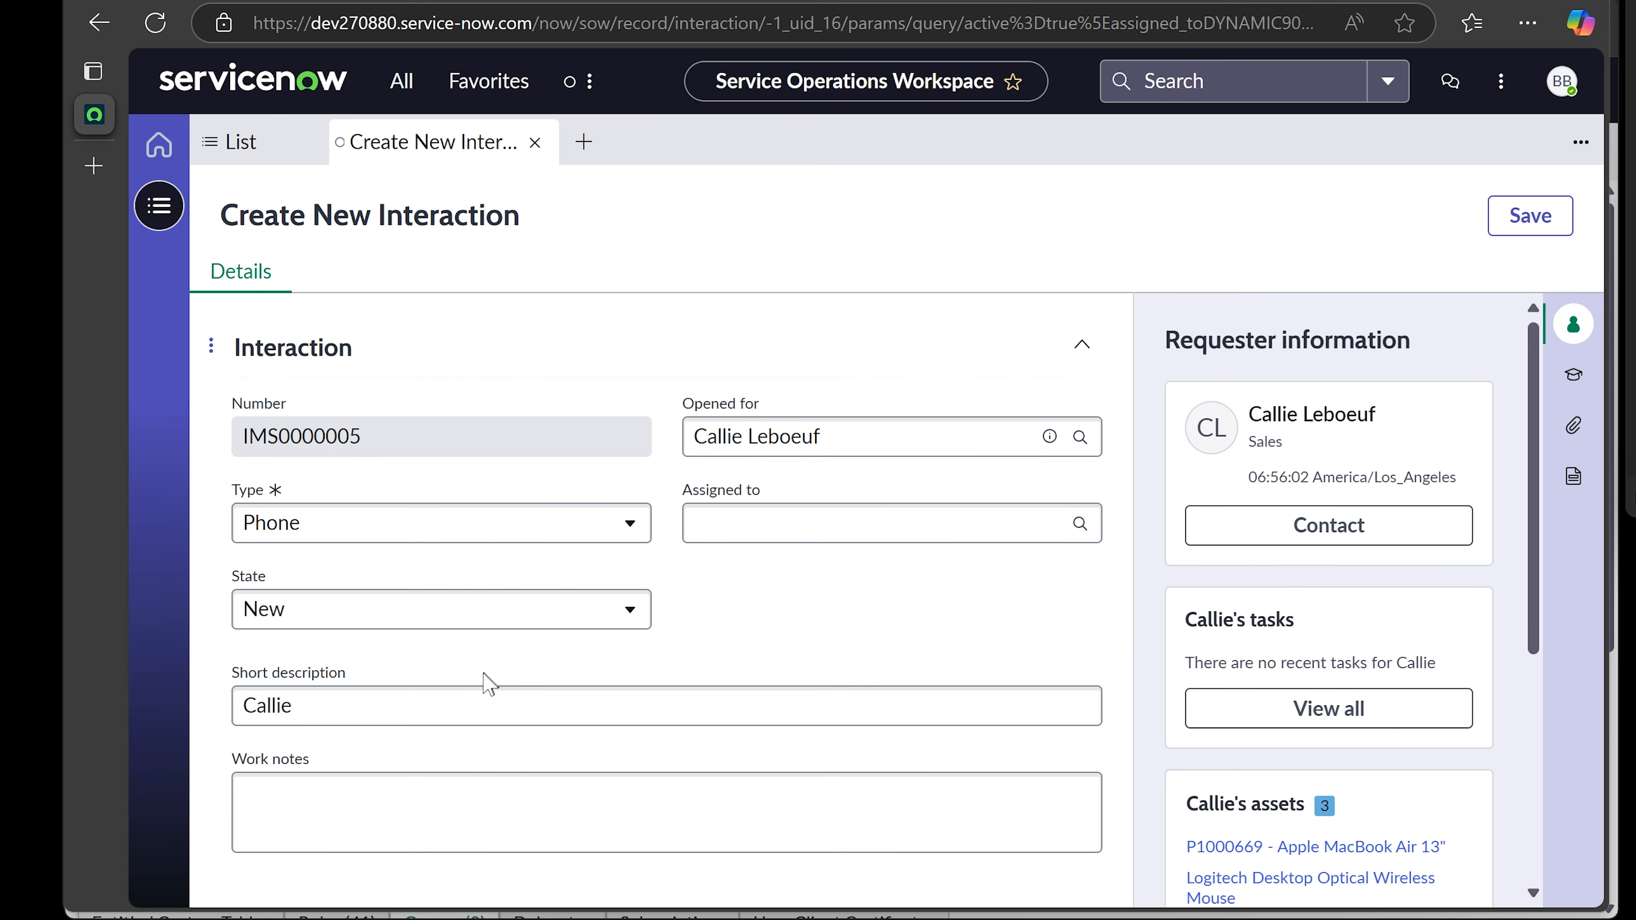
click(445, 719)
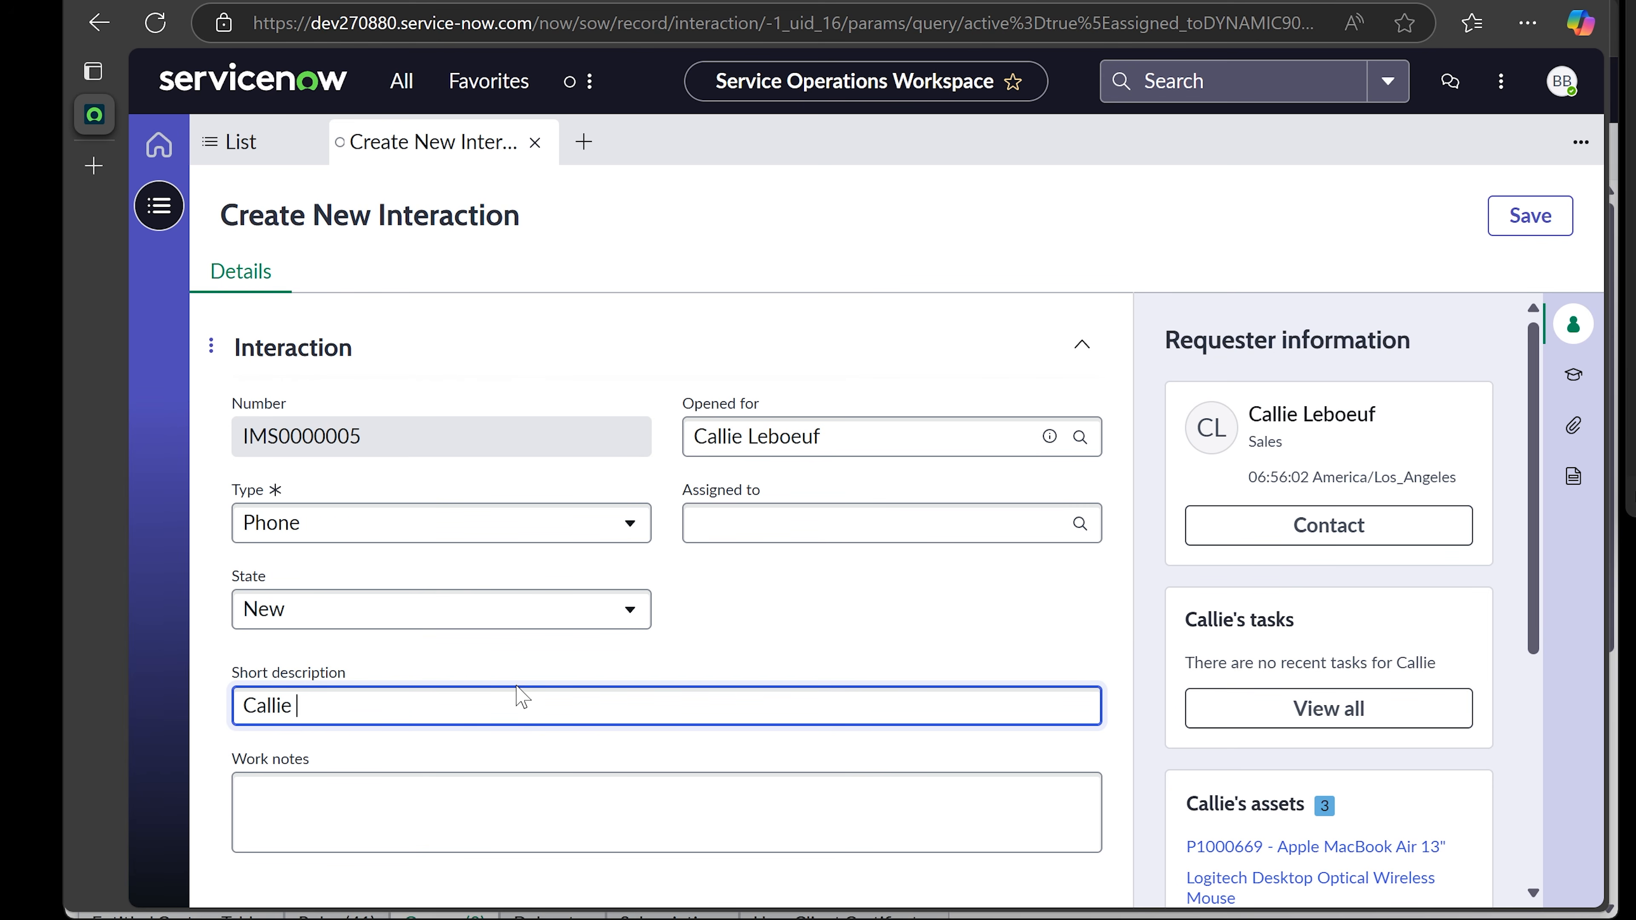
text(called in to ask about)
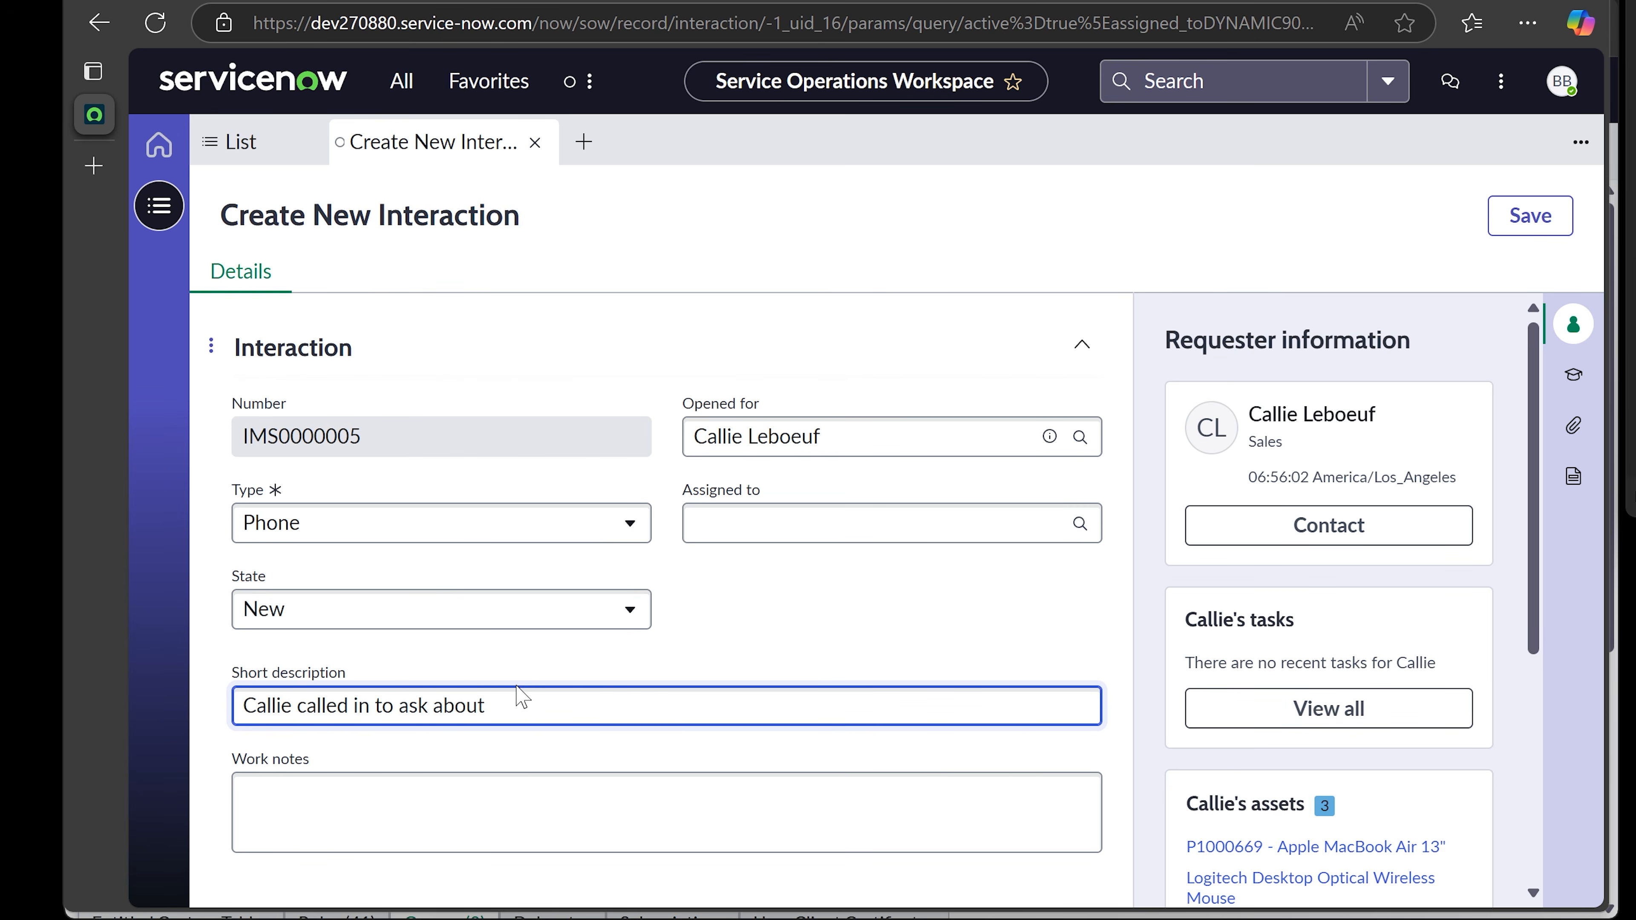
text( updating contact i)
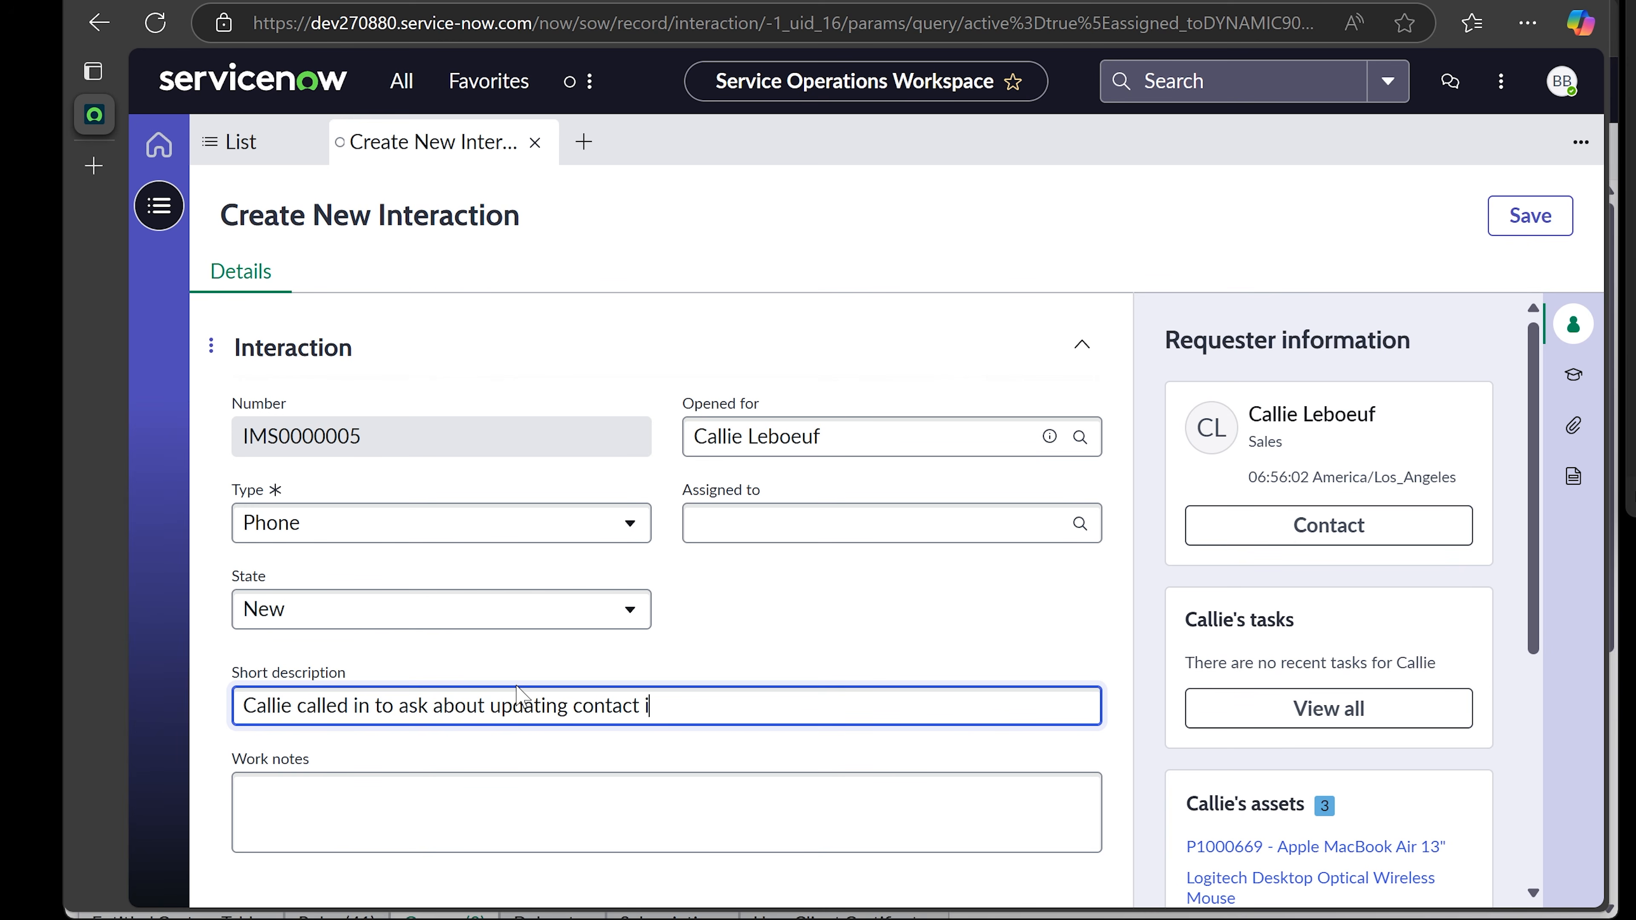
text(nformation)
- Paste the short description into Work notes, delete it again, and save the interaction
key(ctrl+a)
key(ctrl+c)
key(Tab)
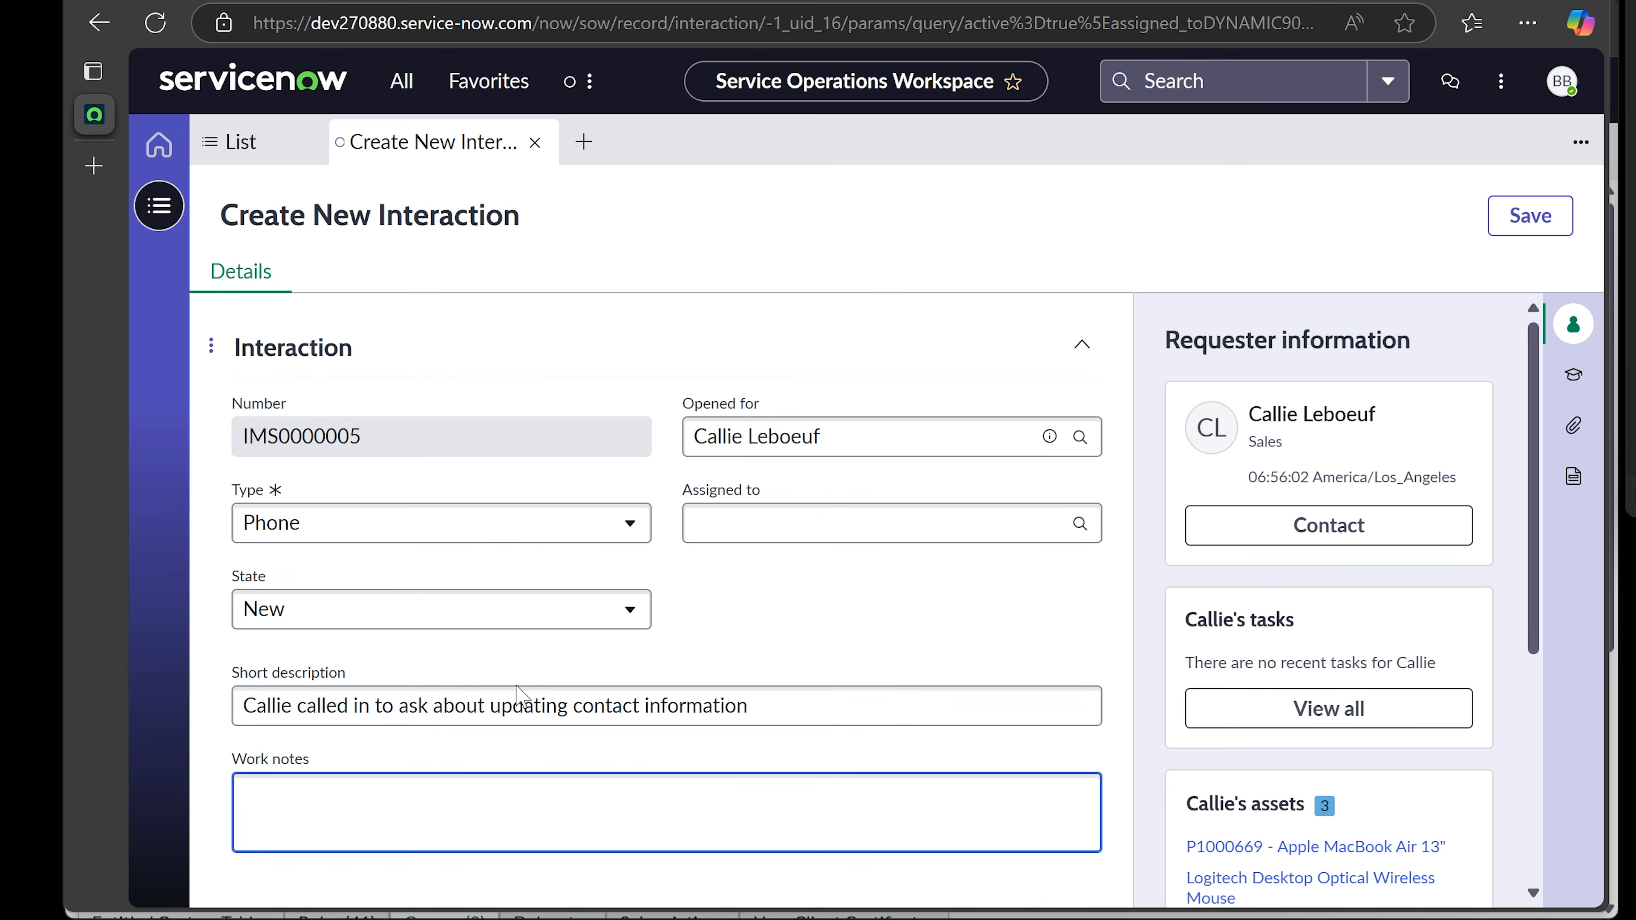
key(ctrl+v)
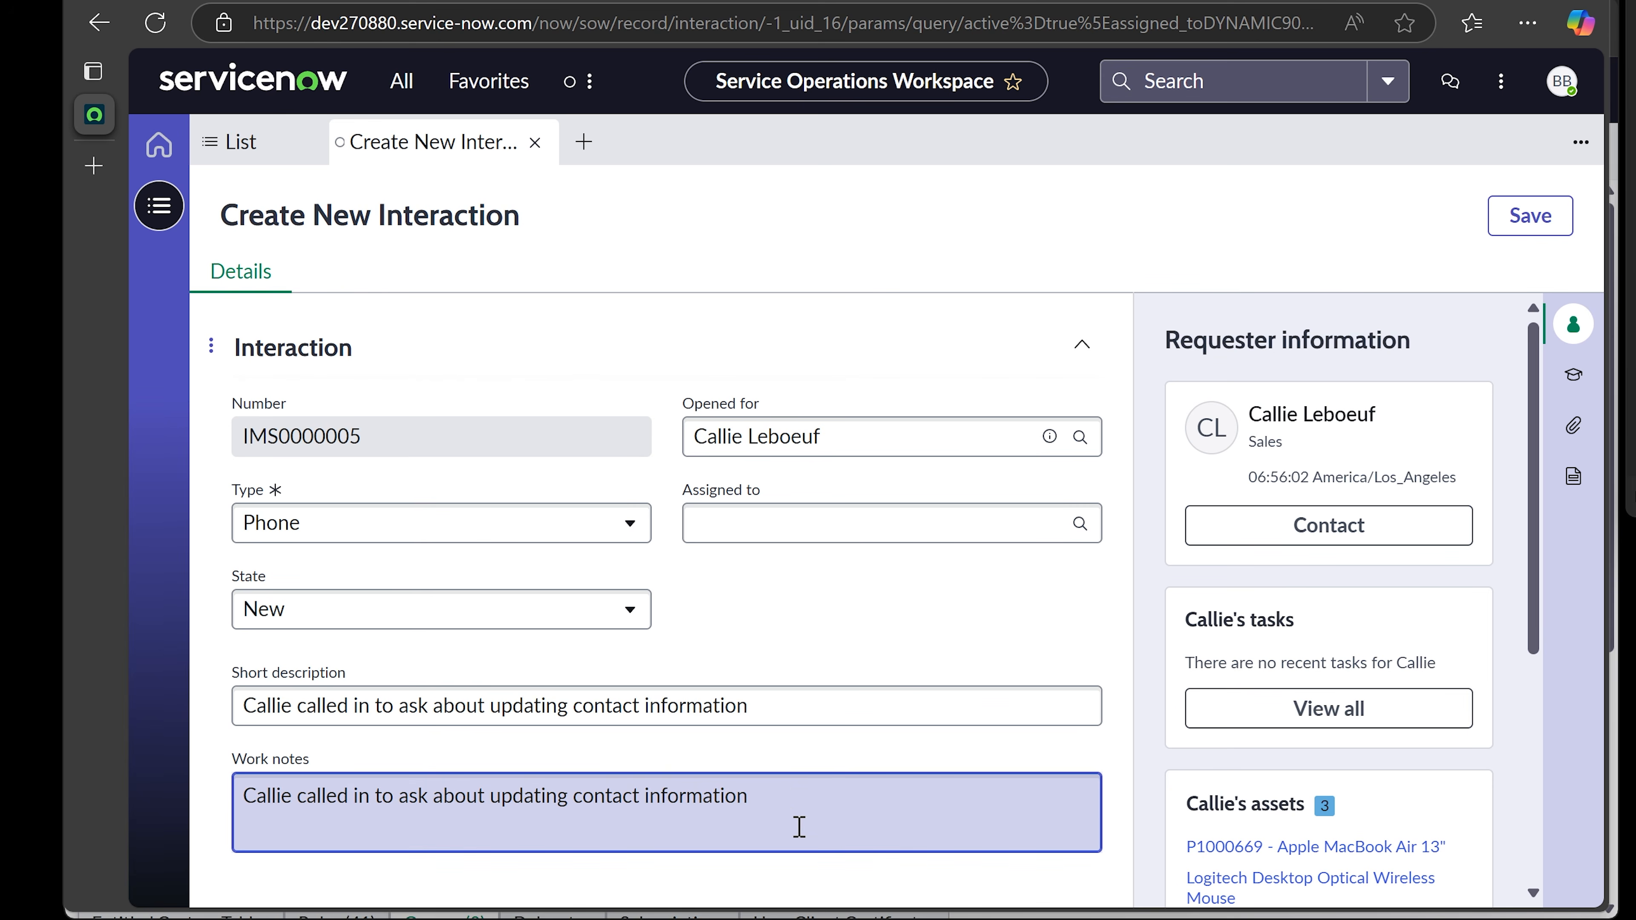
drag(789, 796, 215, 831)
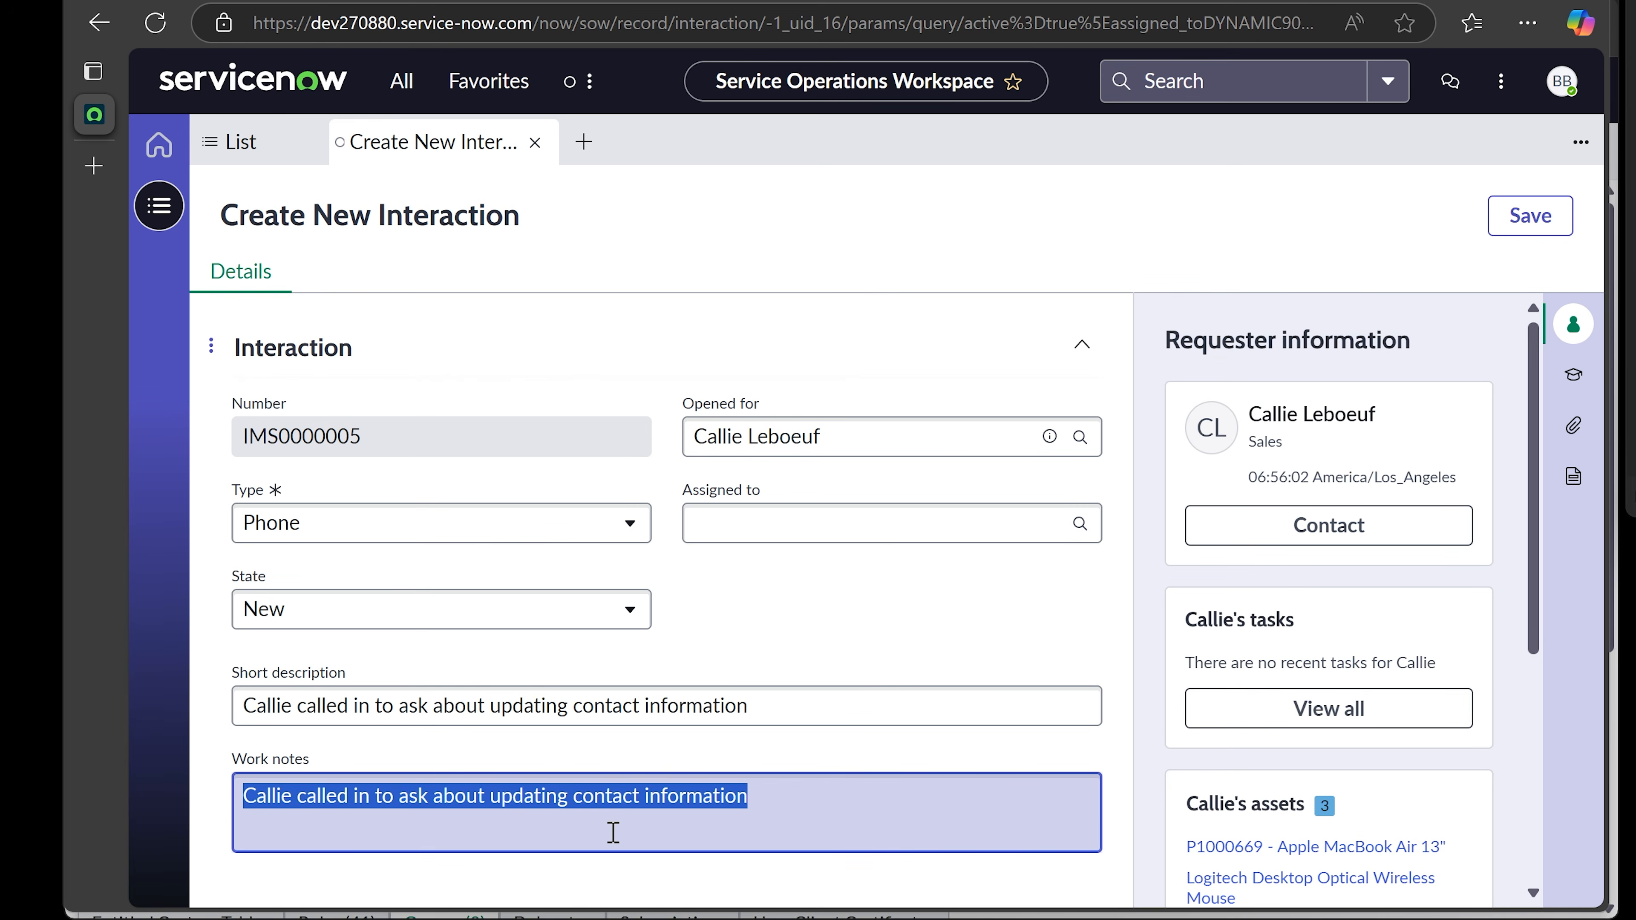
key(BackSpace)
text(Assist)
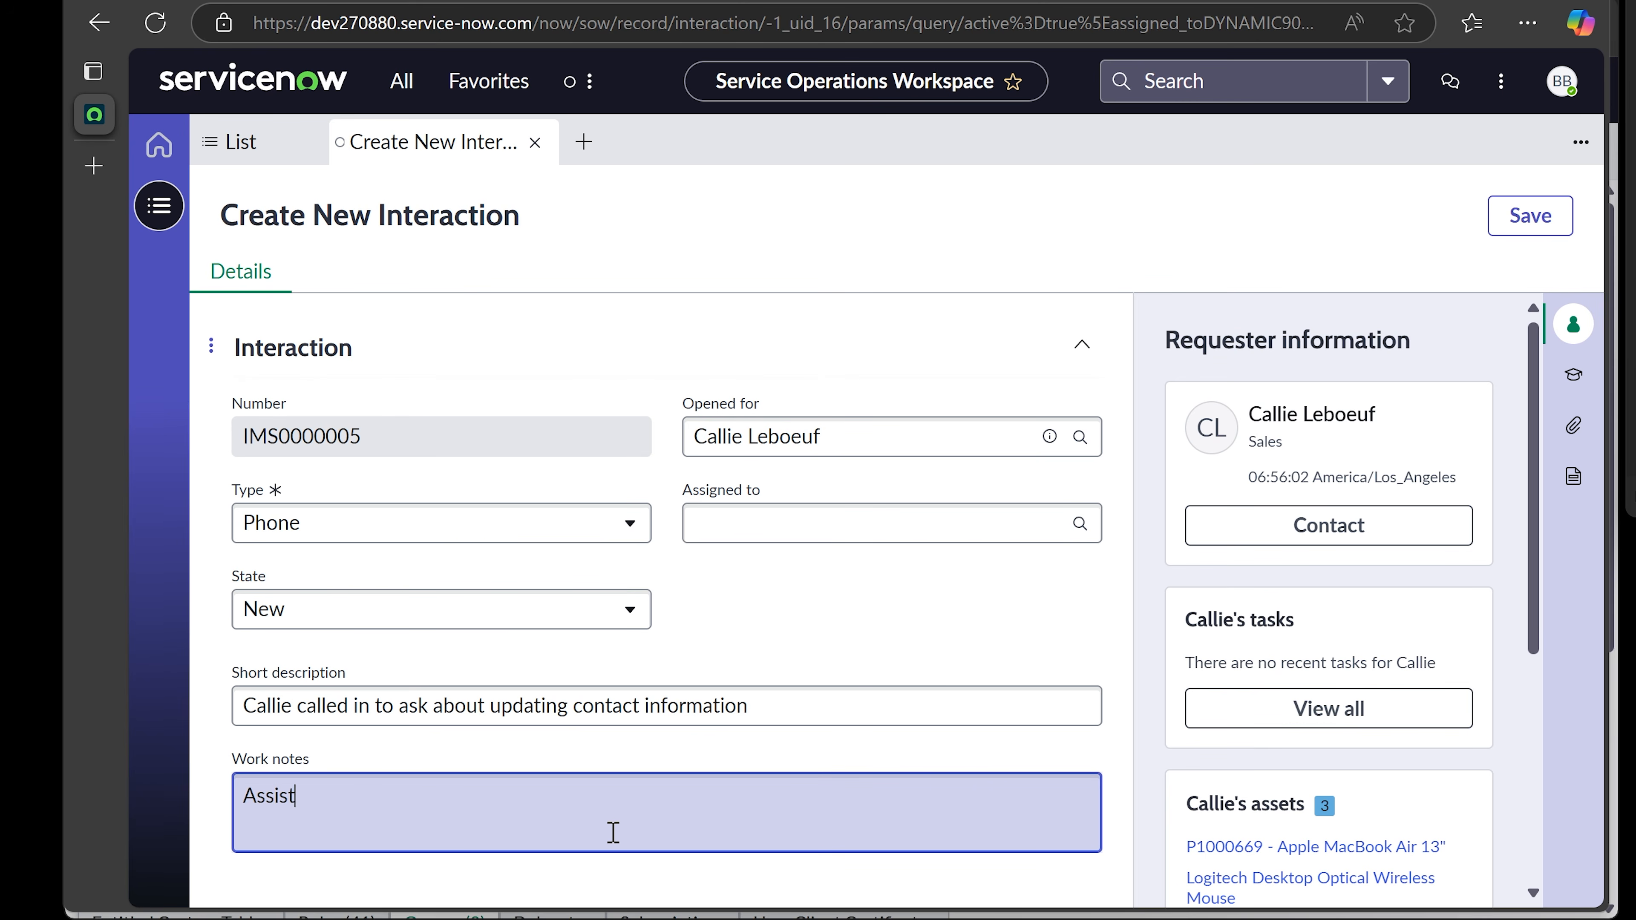
key(BackSpace)
key(BackSpace)
key(BackSpace)
key(BackSpace)
click(872, 608)
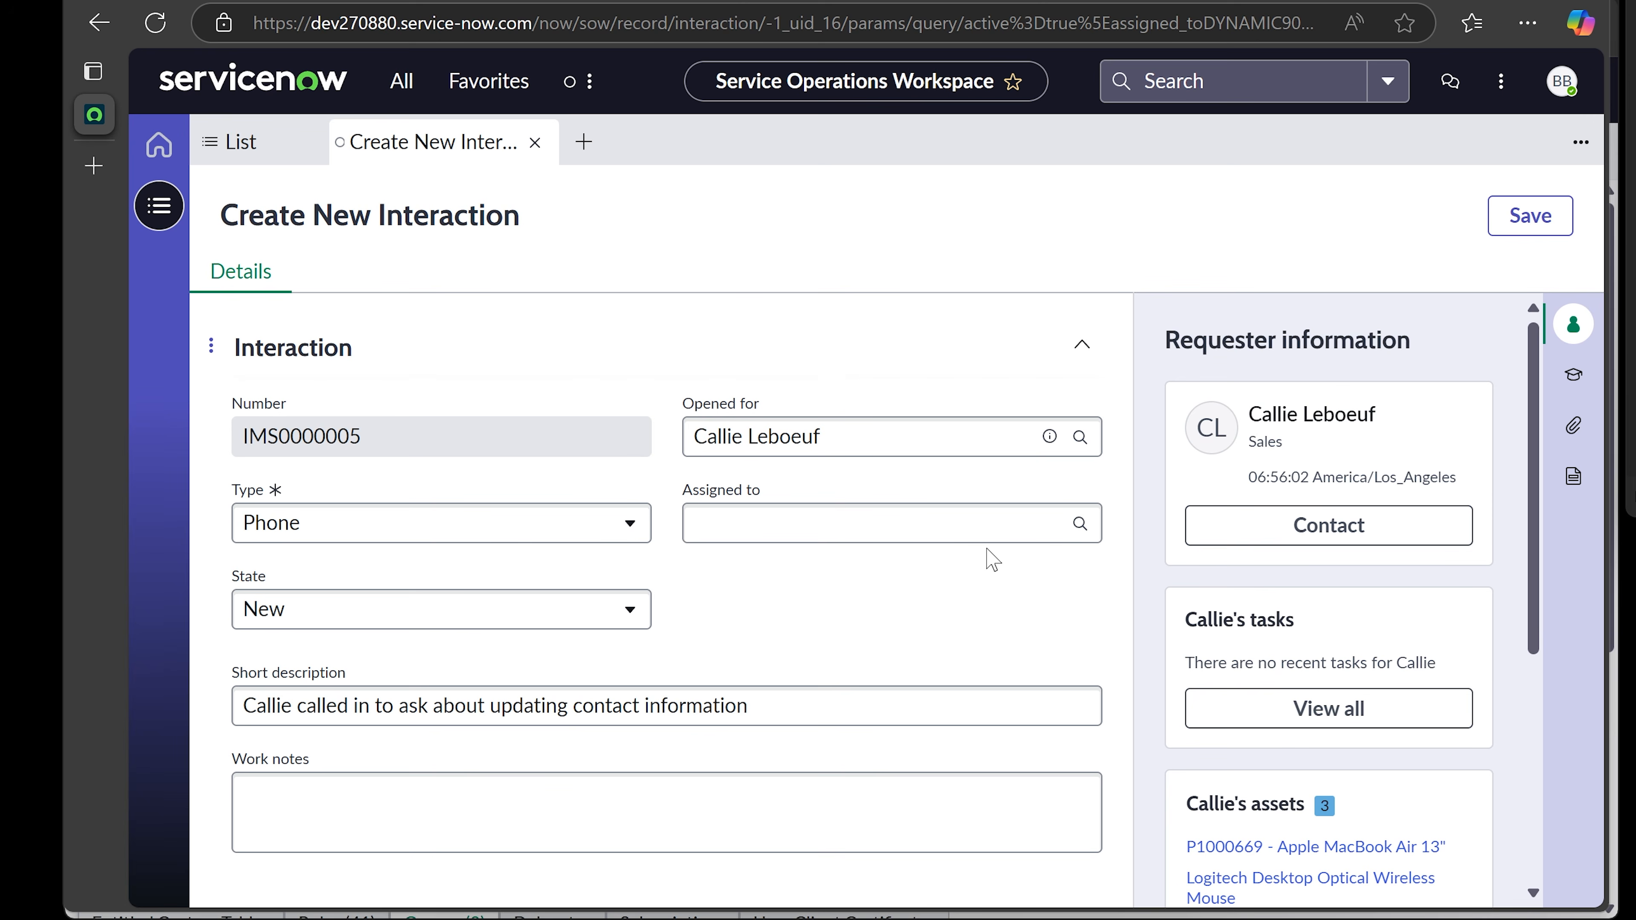
click(1527, 226)
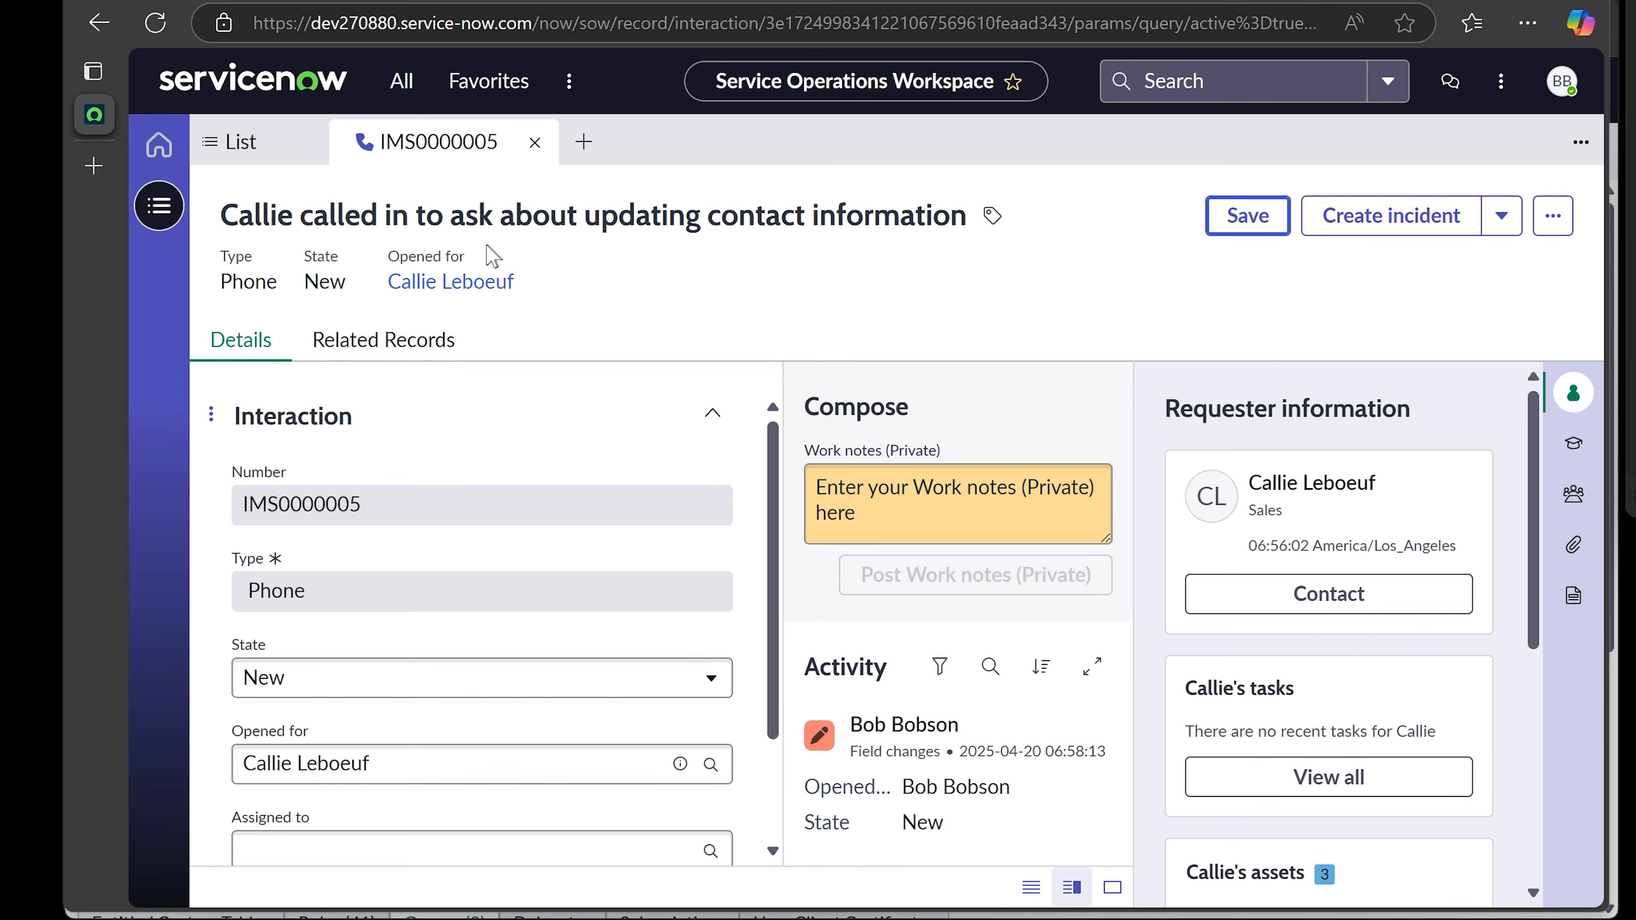
- Close IMS0000005 and compare the Assigned to you, Active and All interaction lists, ending on Active
click(534, 142)
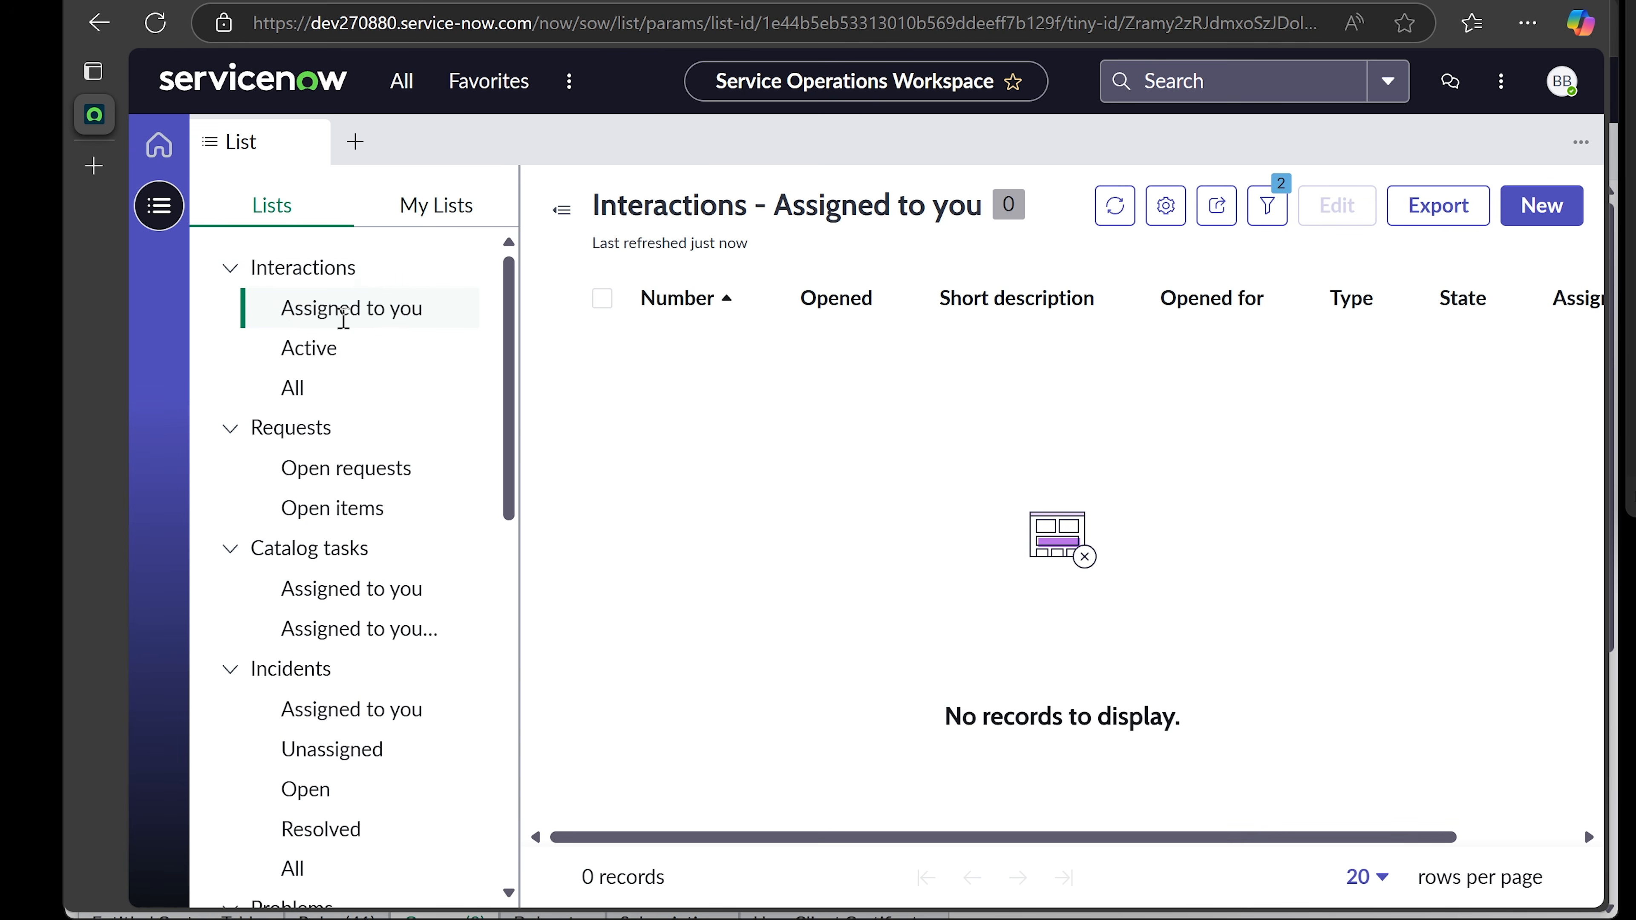
click(343, 303)
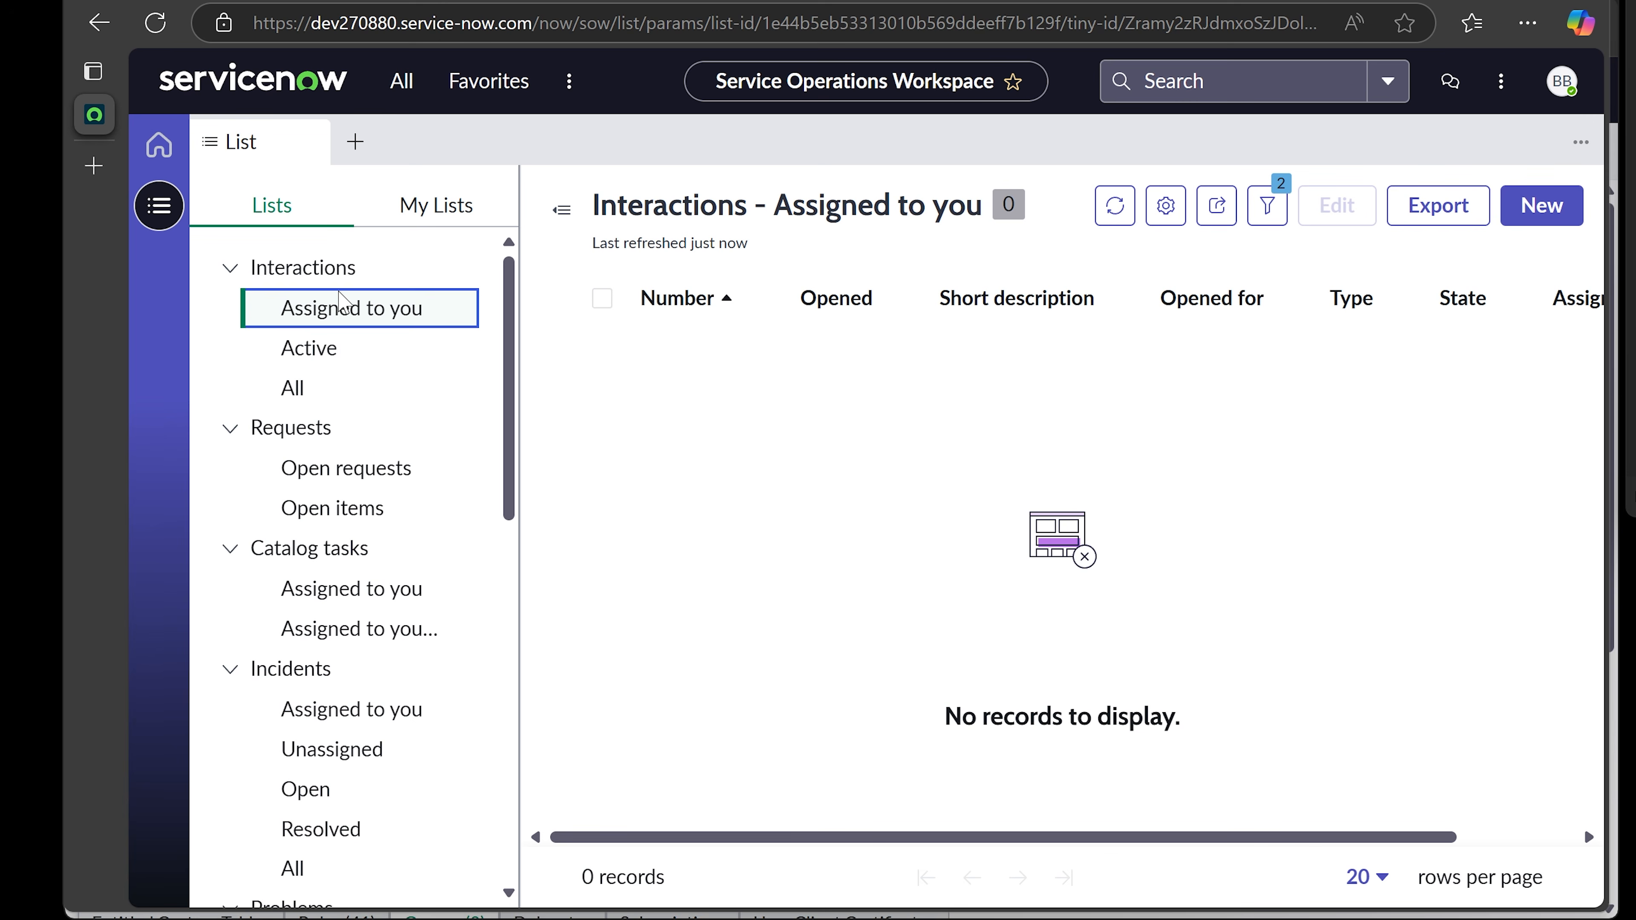
click(315, 348)
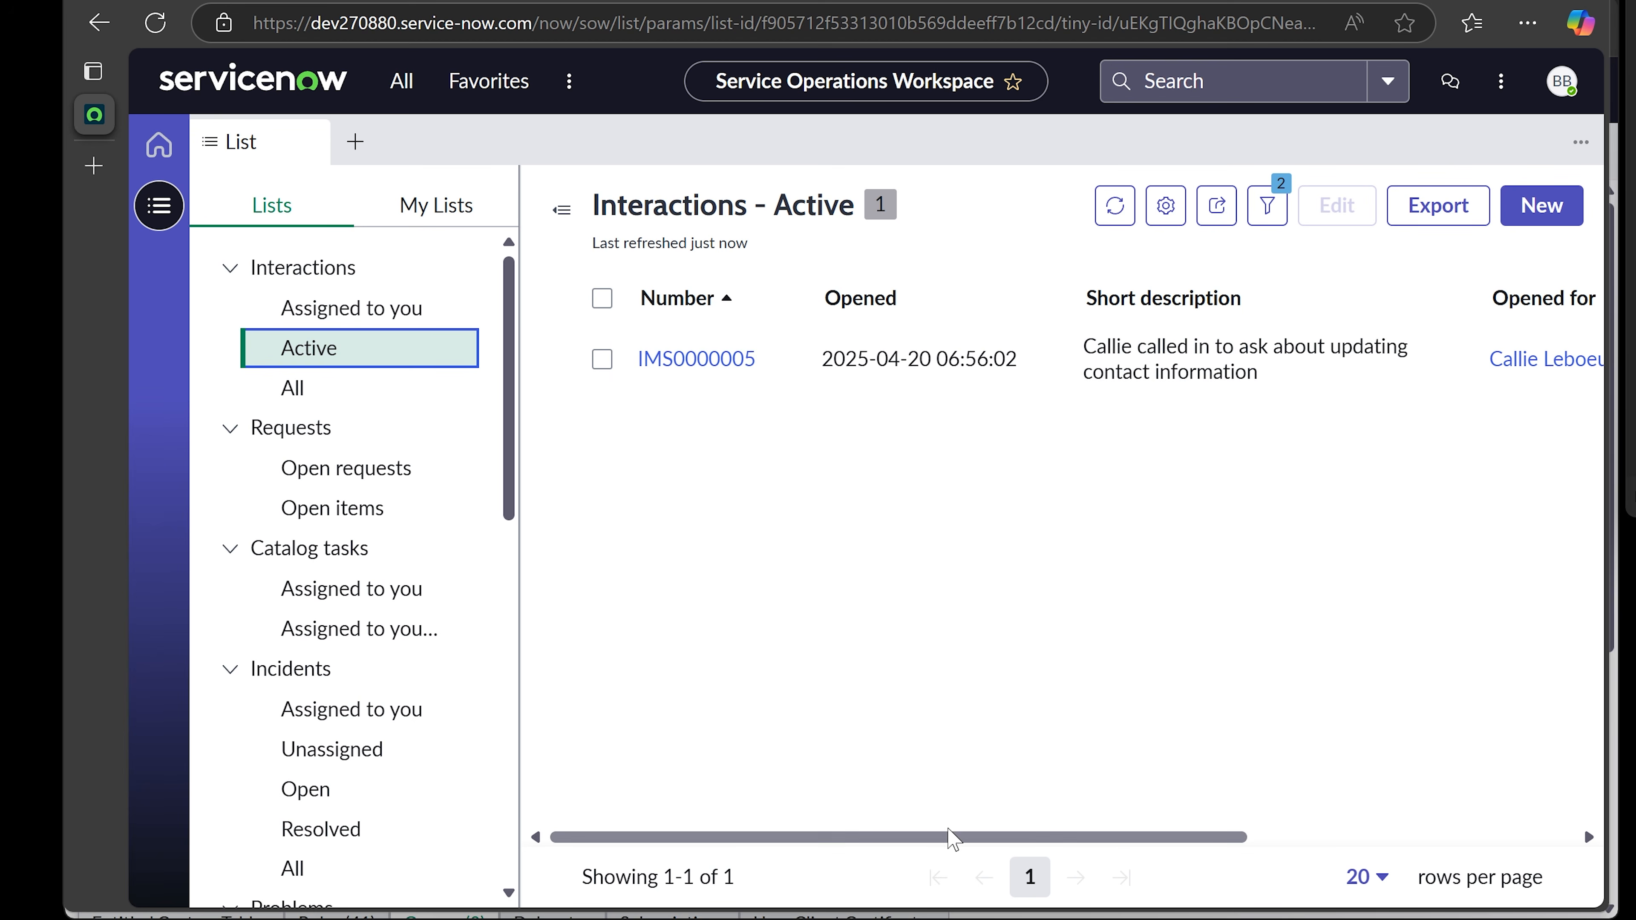
drag(952, 837, 1278, 838)
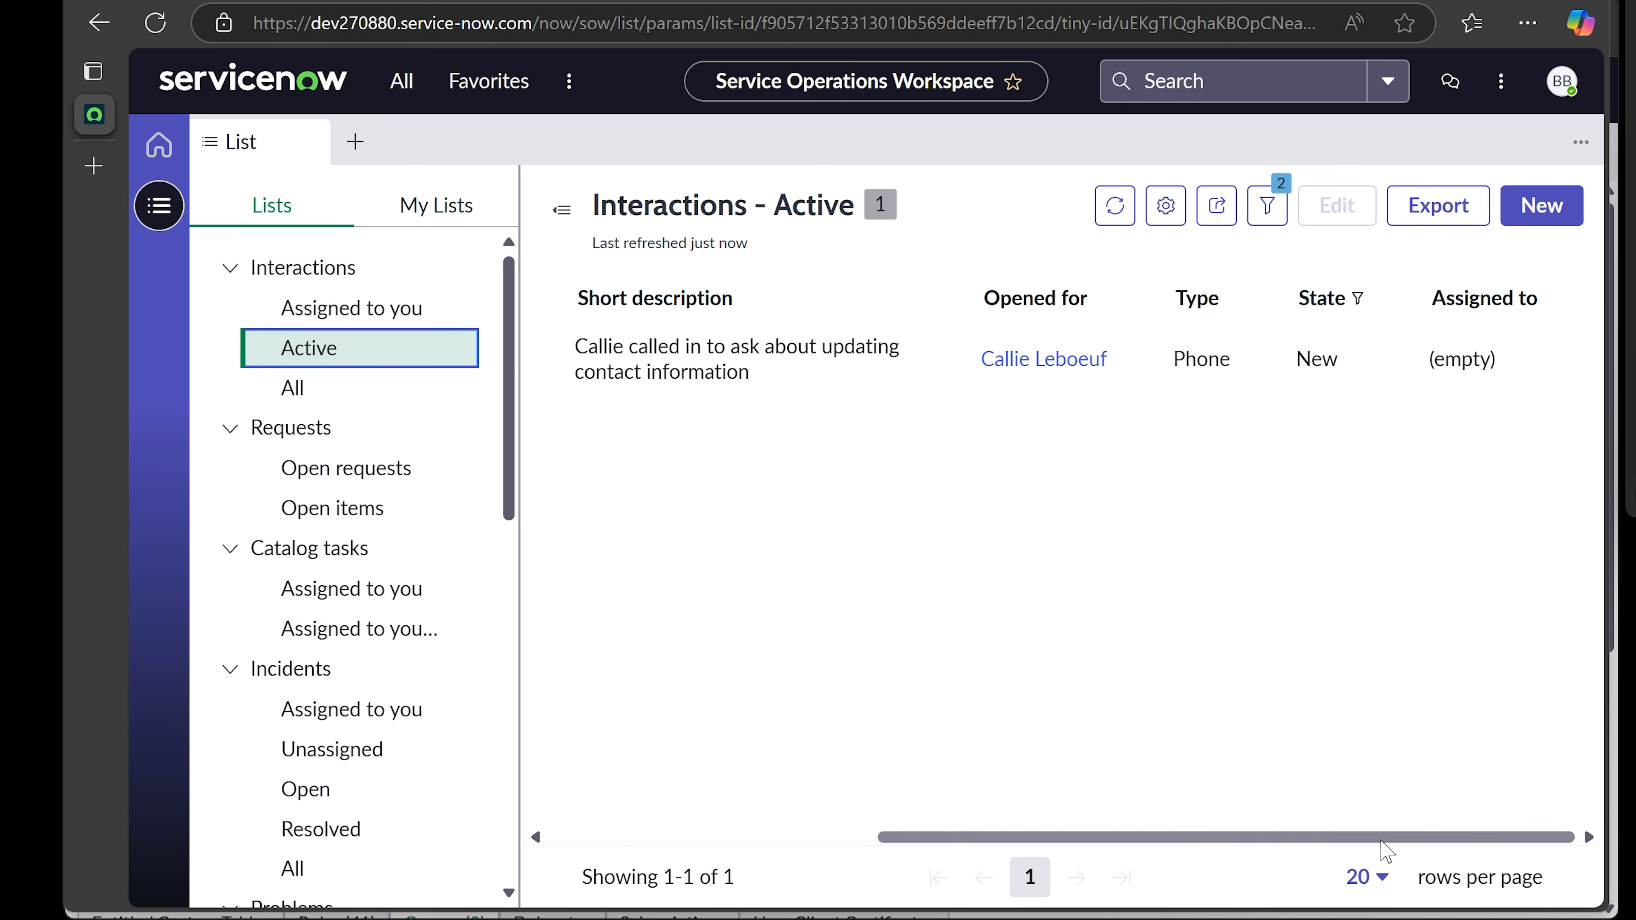
drag(1382, 839, 957, 822)
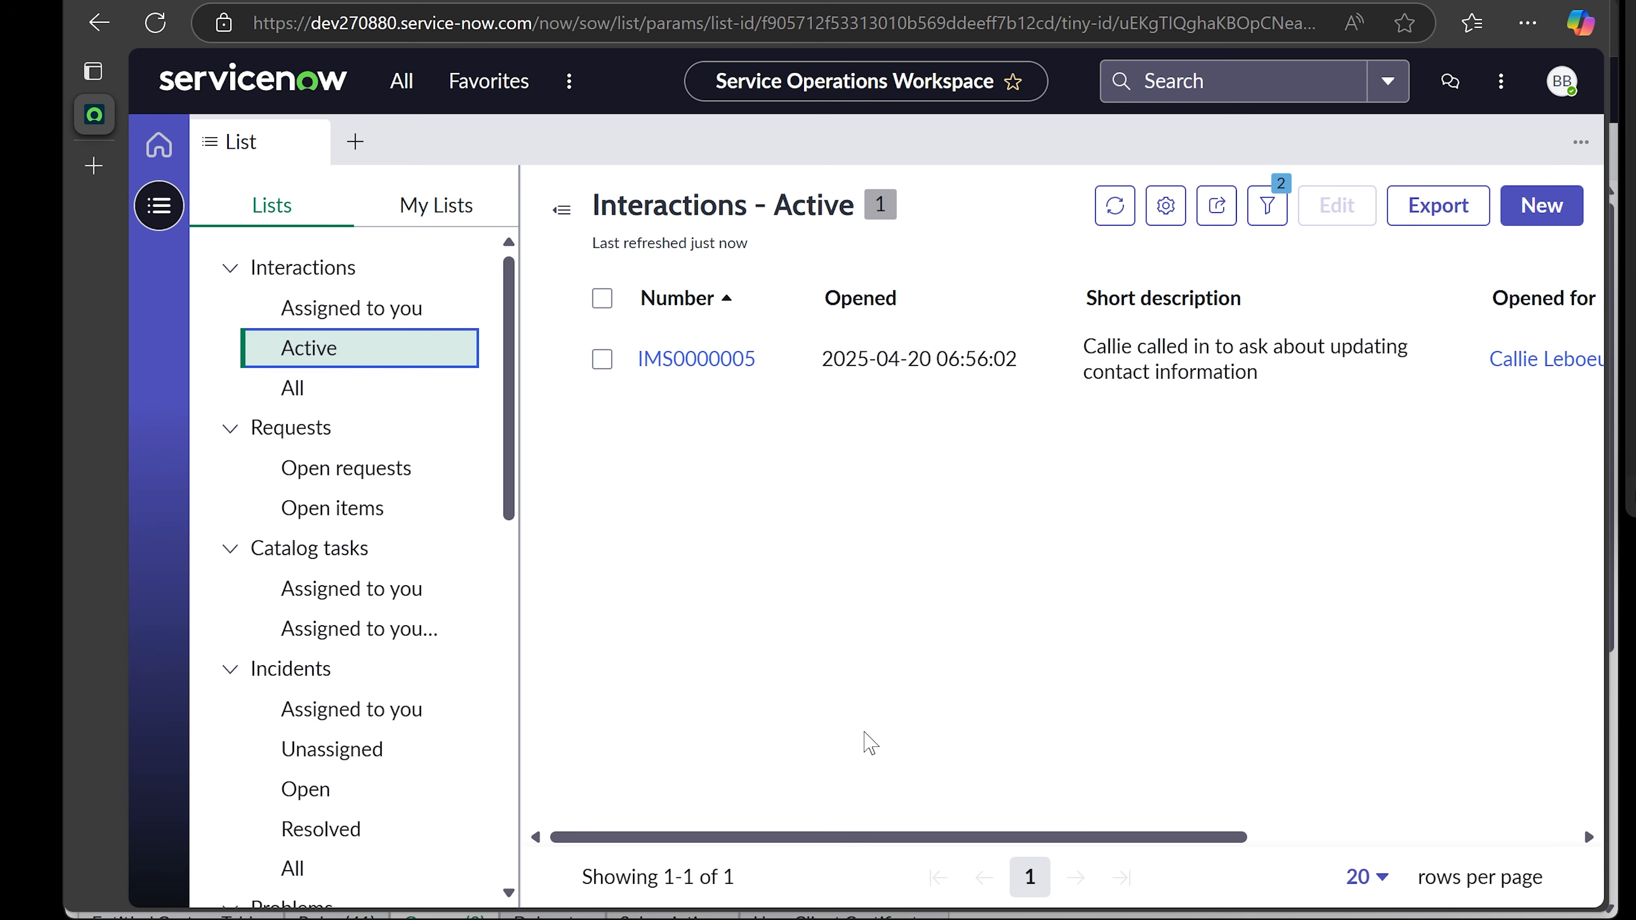
click(321, 389)
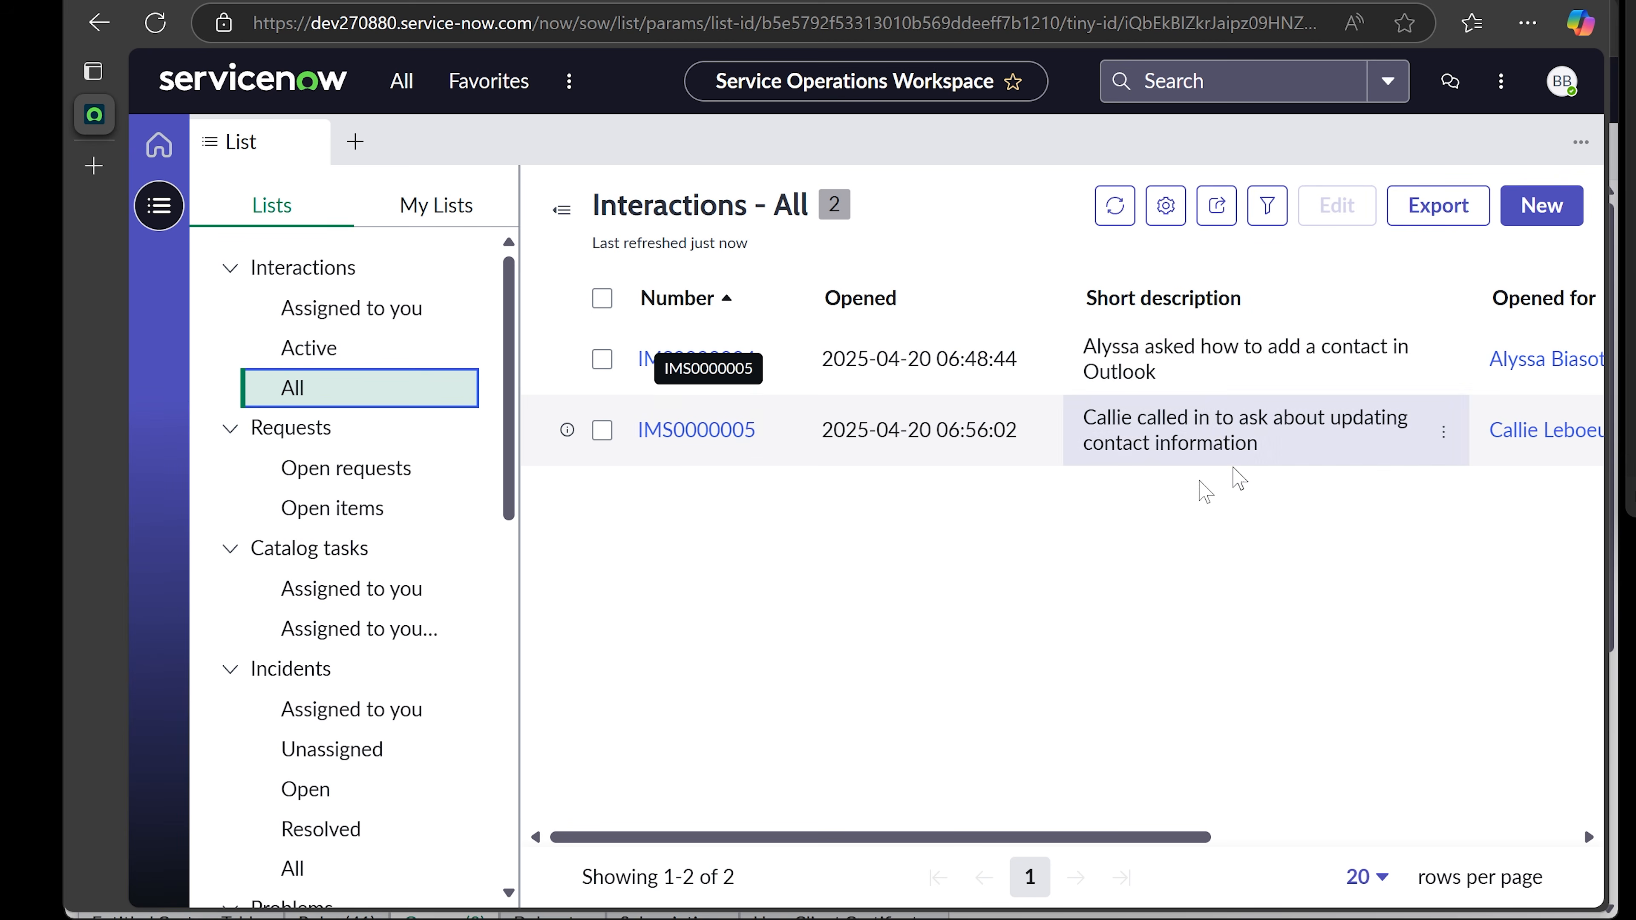
drag(969, 833, 1388, 836)
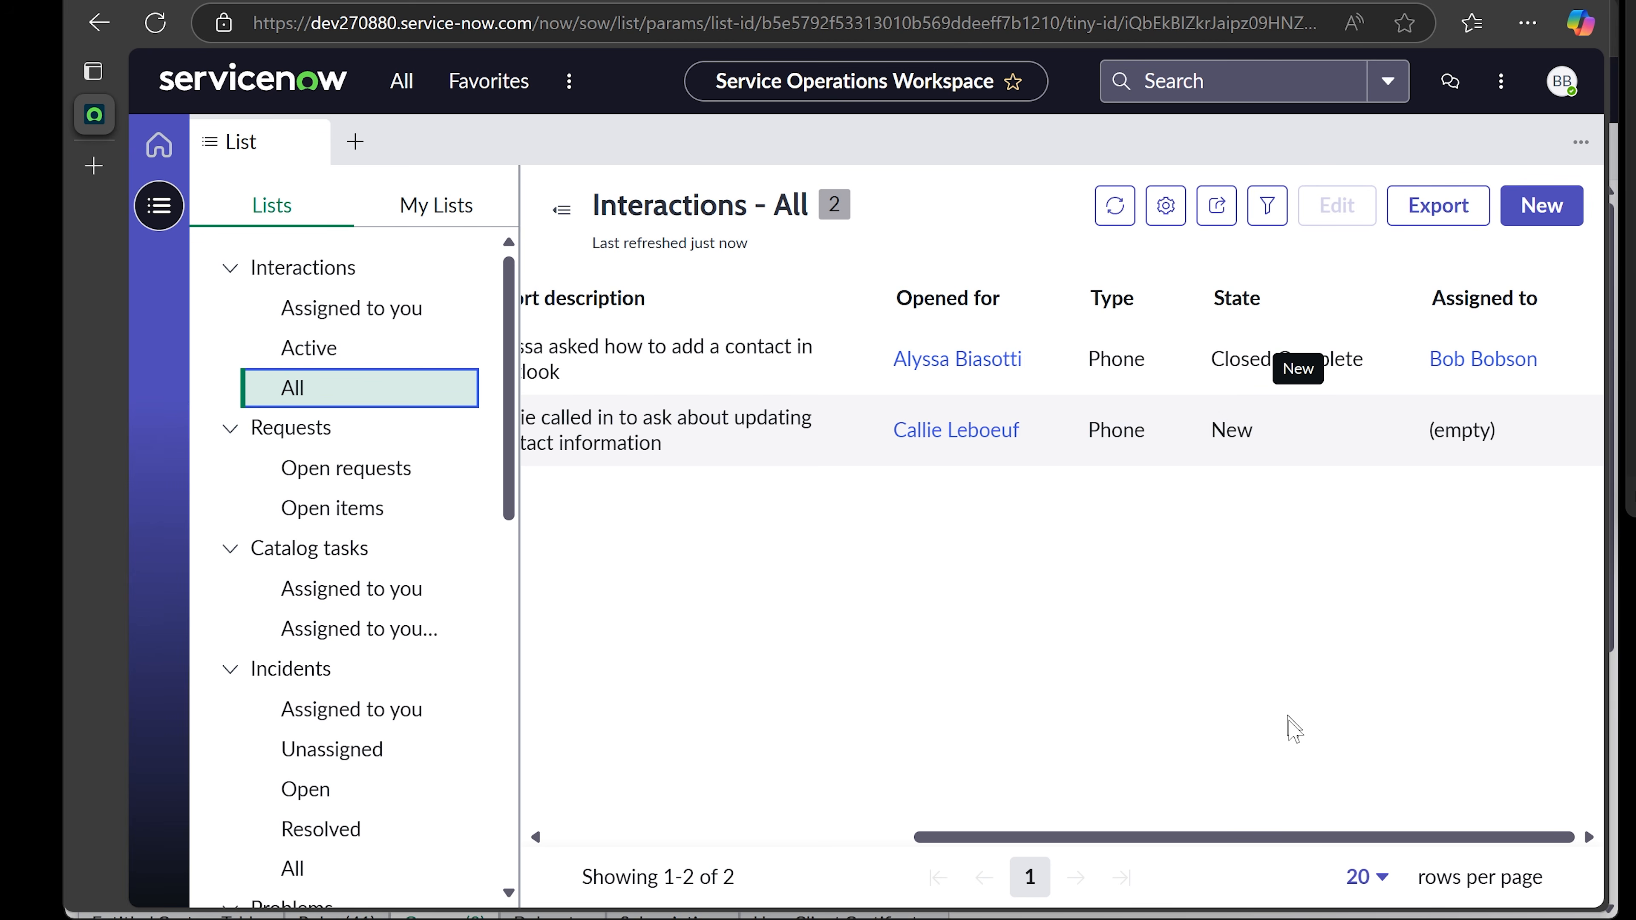
drag(1297, 837, 738, 791)
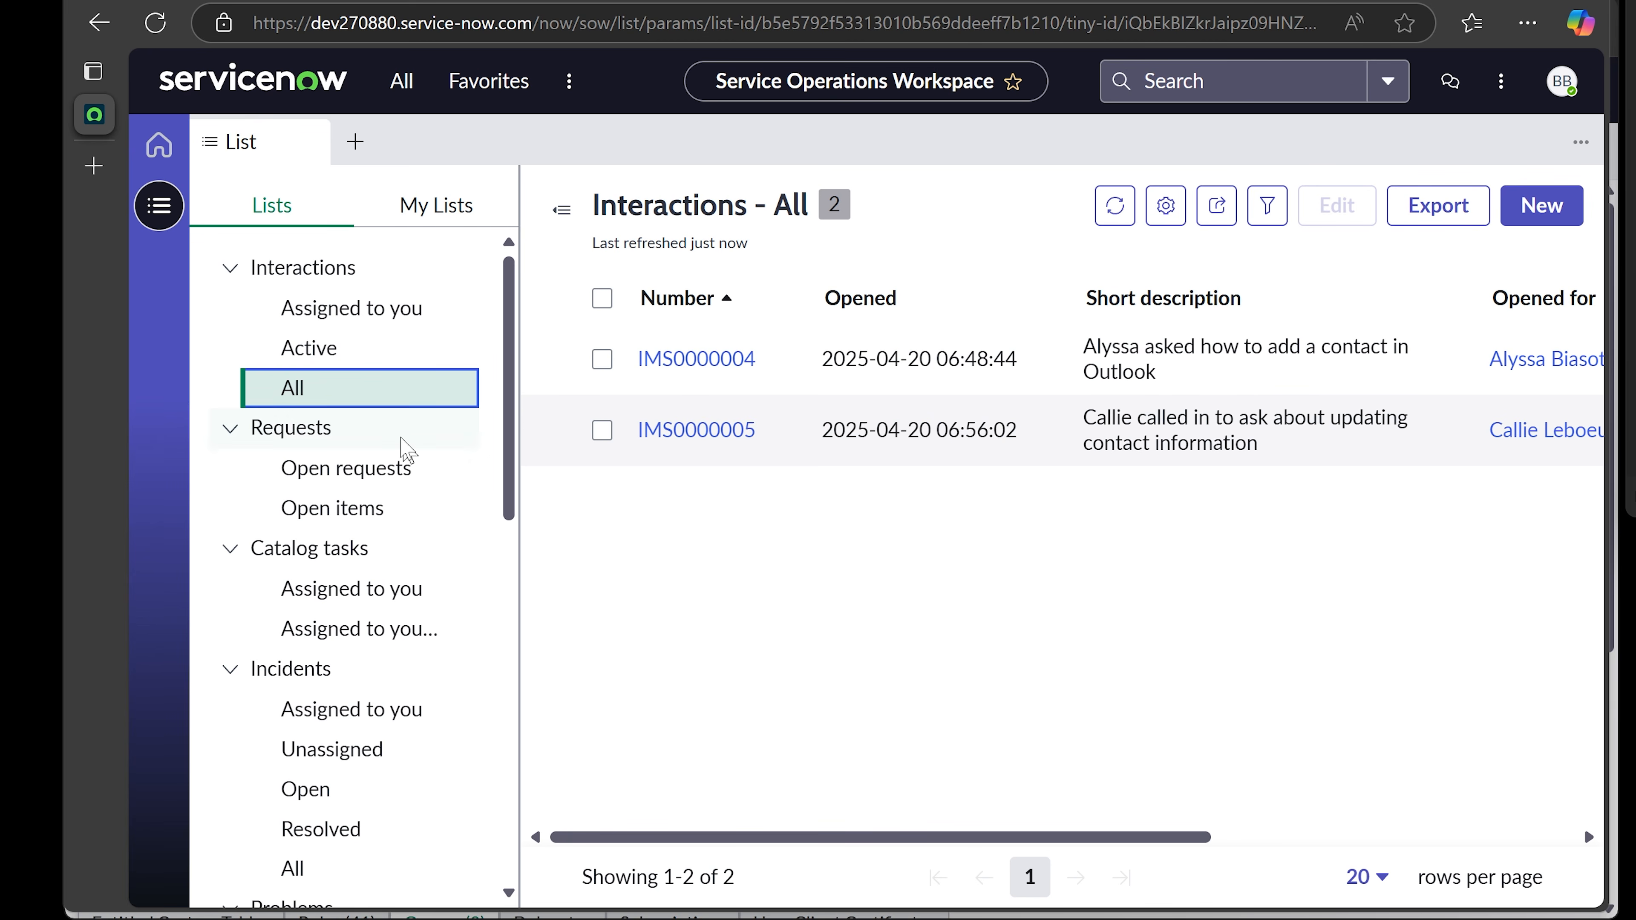
click(319, 348)
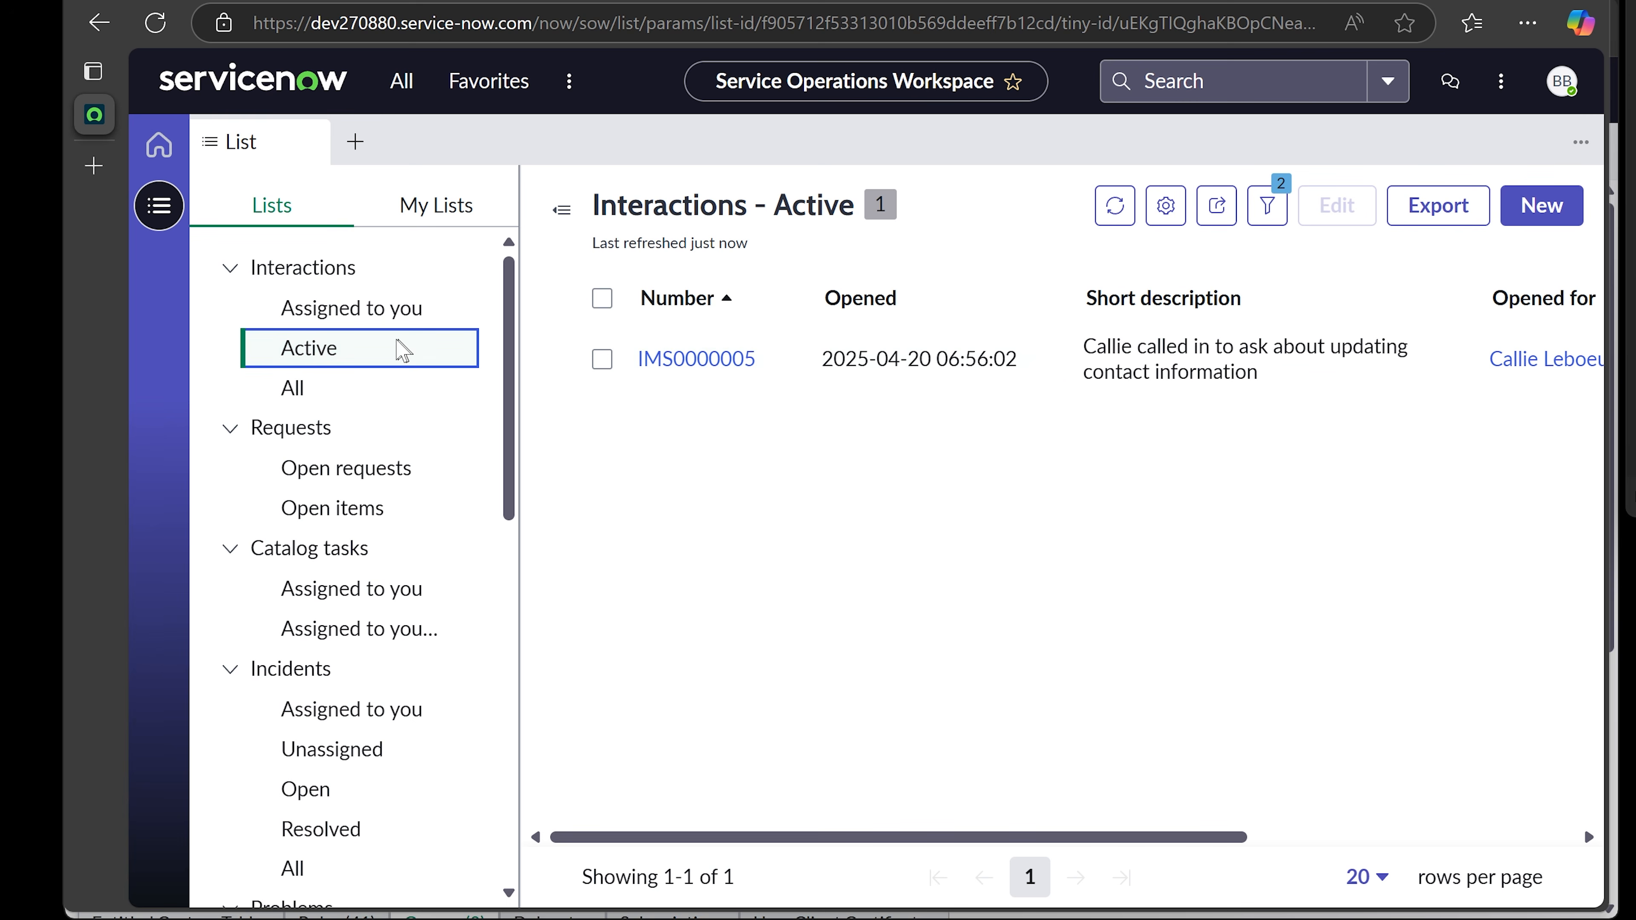
- Reopen IMS0000005 and assign it to the recently chosen agent
click(694, 366)
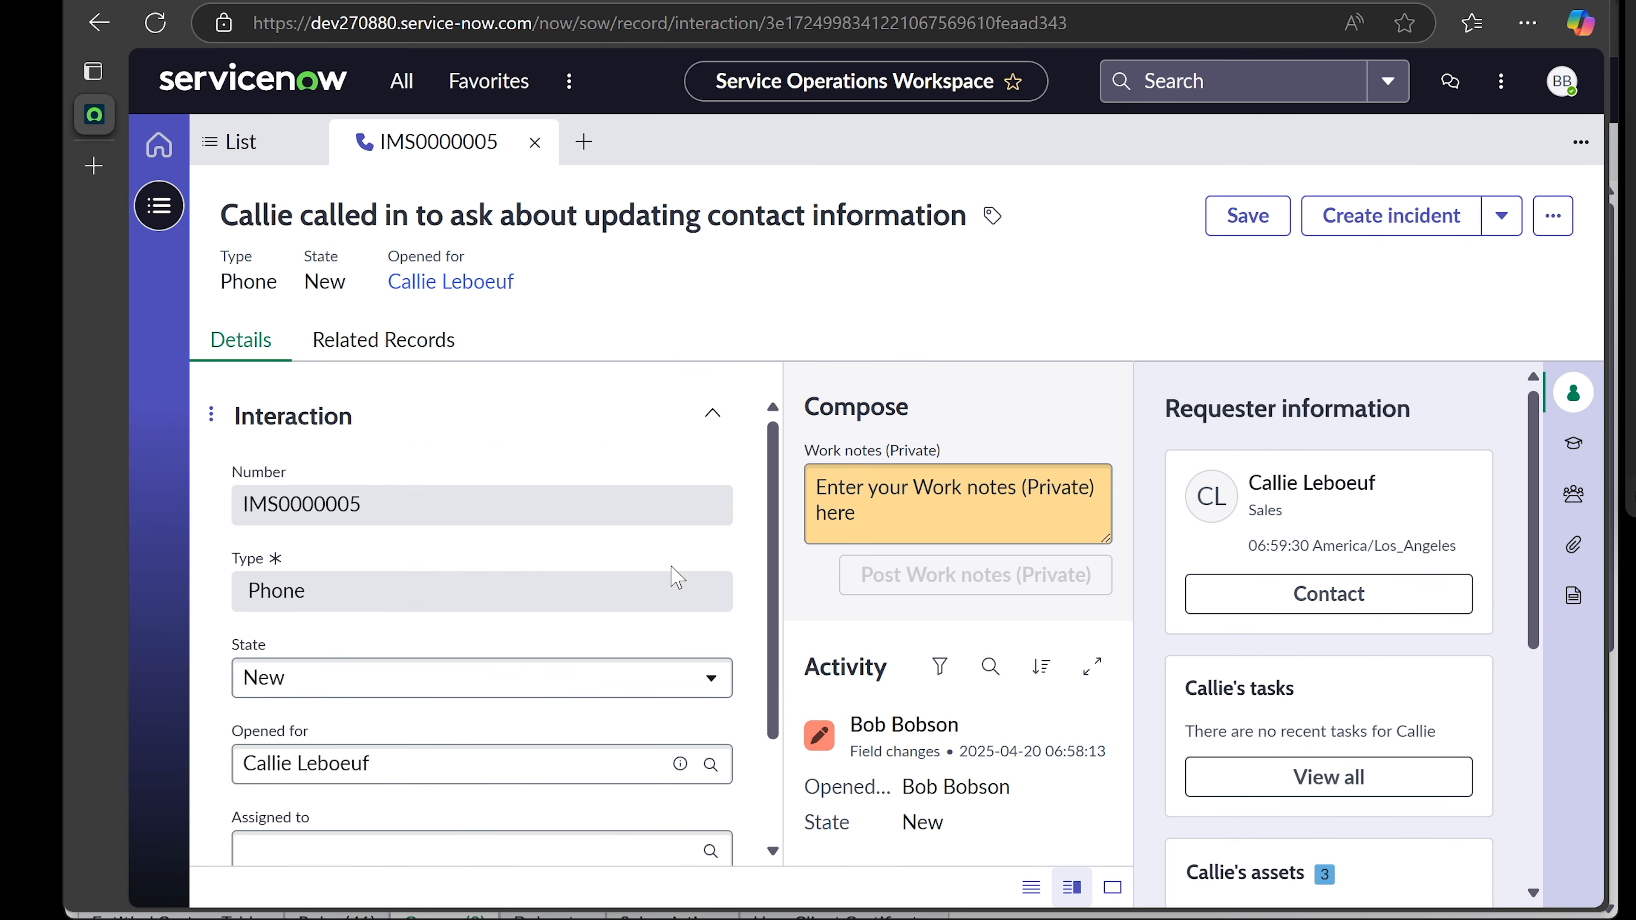
scroll(672, 574, down, 3)
click(493, 711)
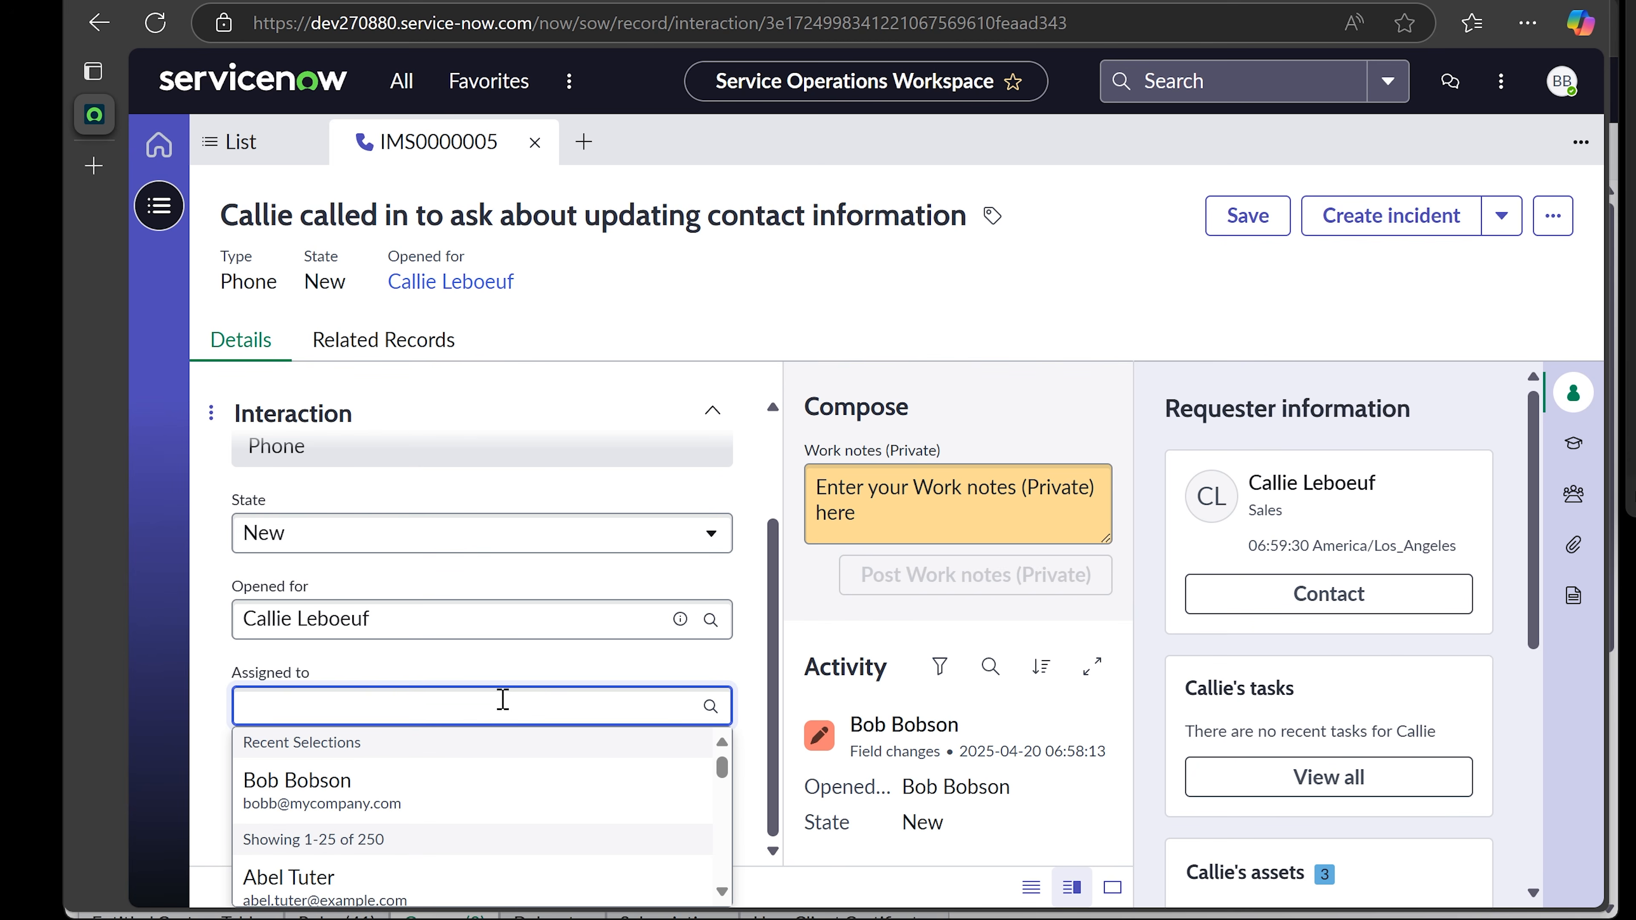
click(428, 793)
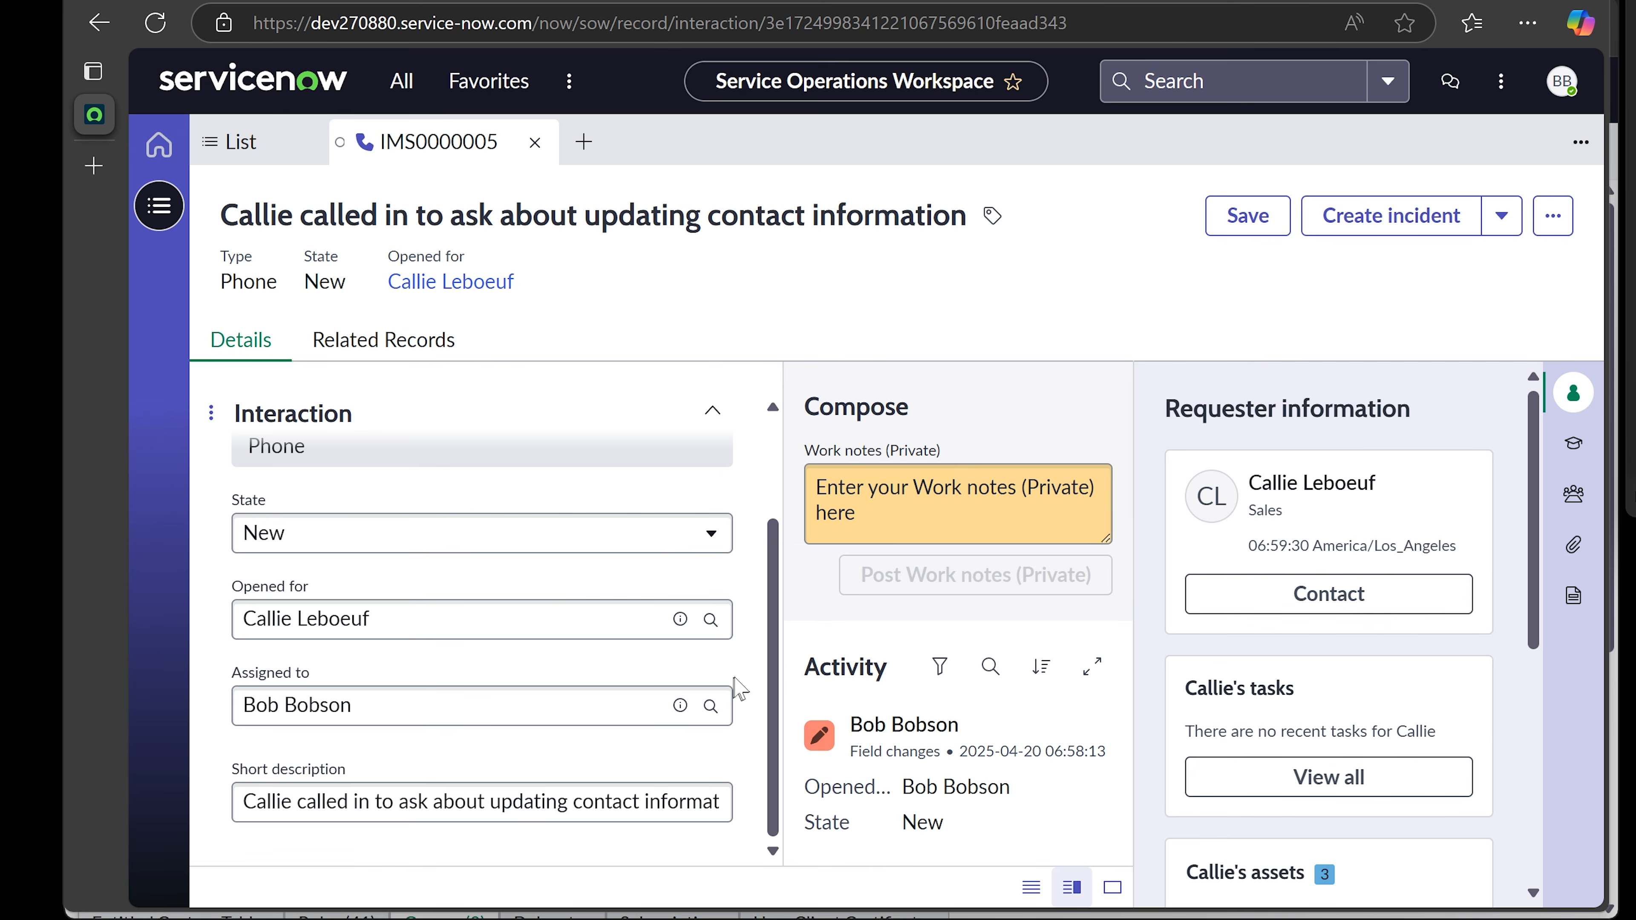
- Add the work note 'Helped <caller> by providing instructions on how to update personal contact information.' and save
click(932, 488)
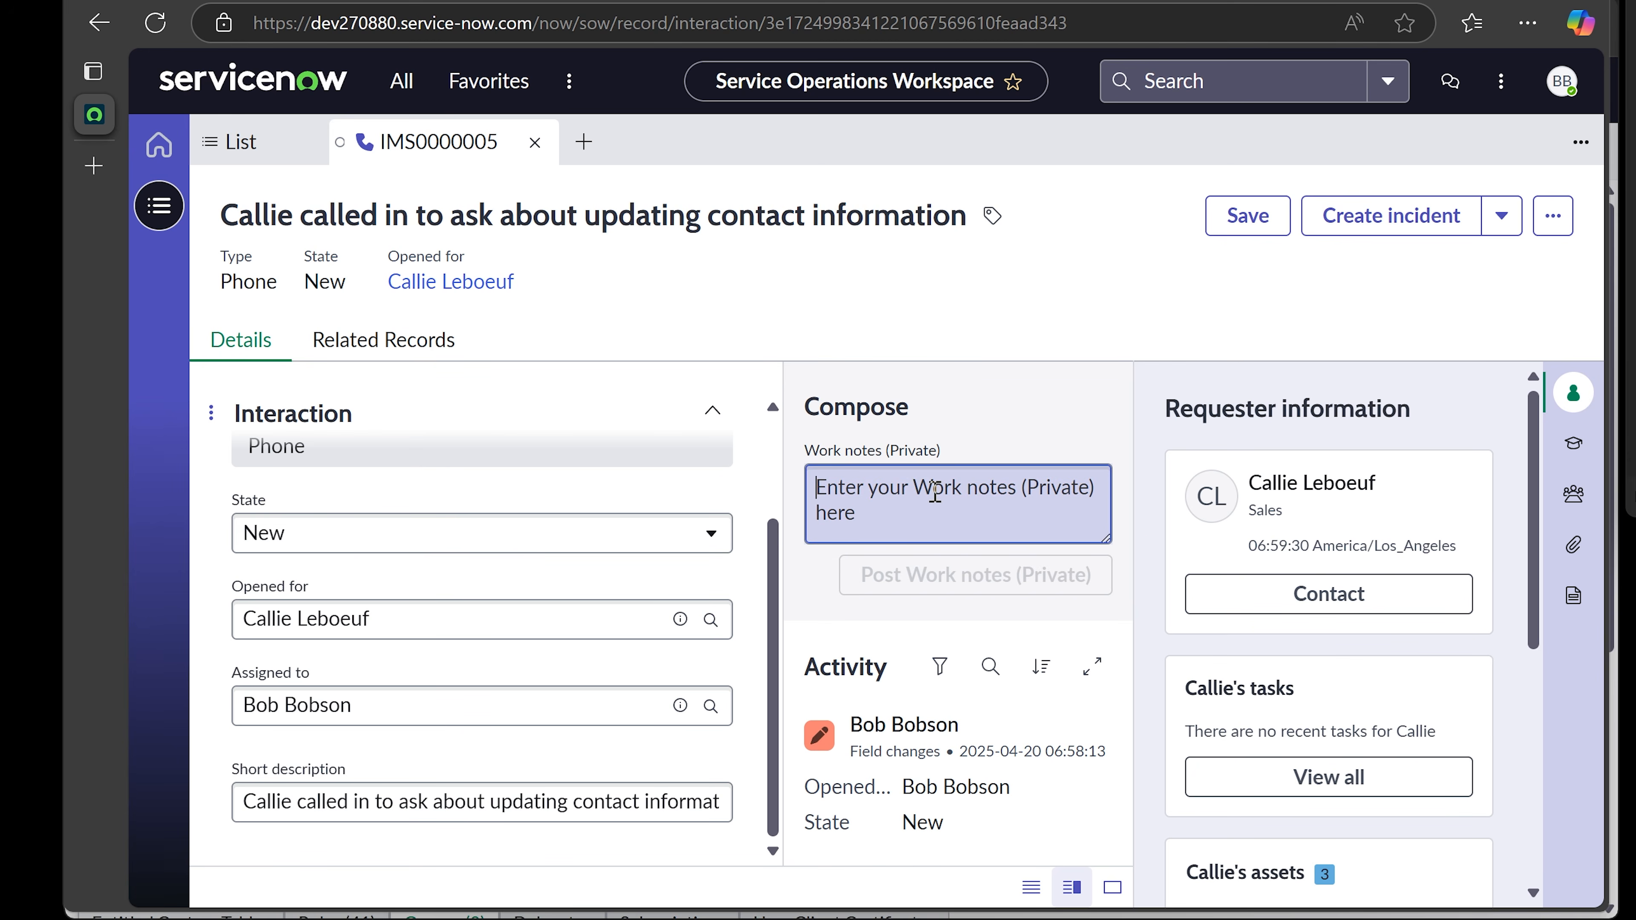
text(Sho)
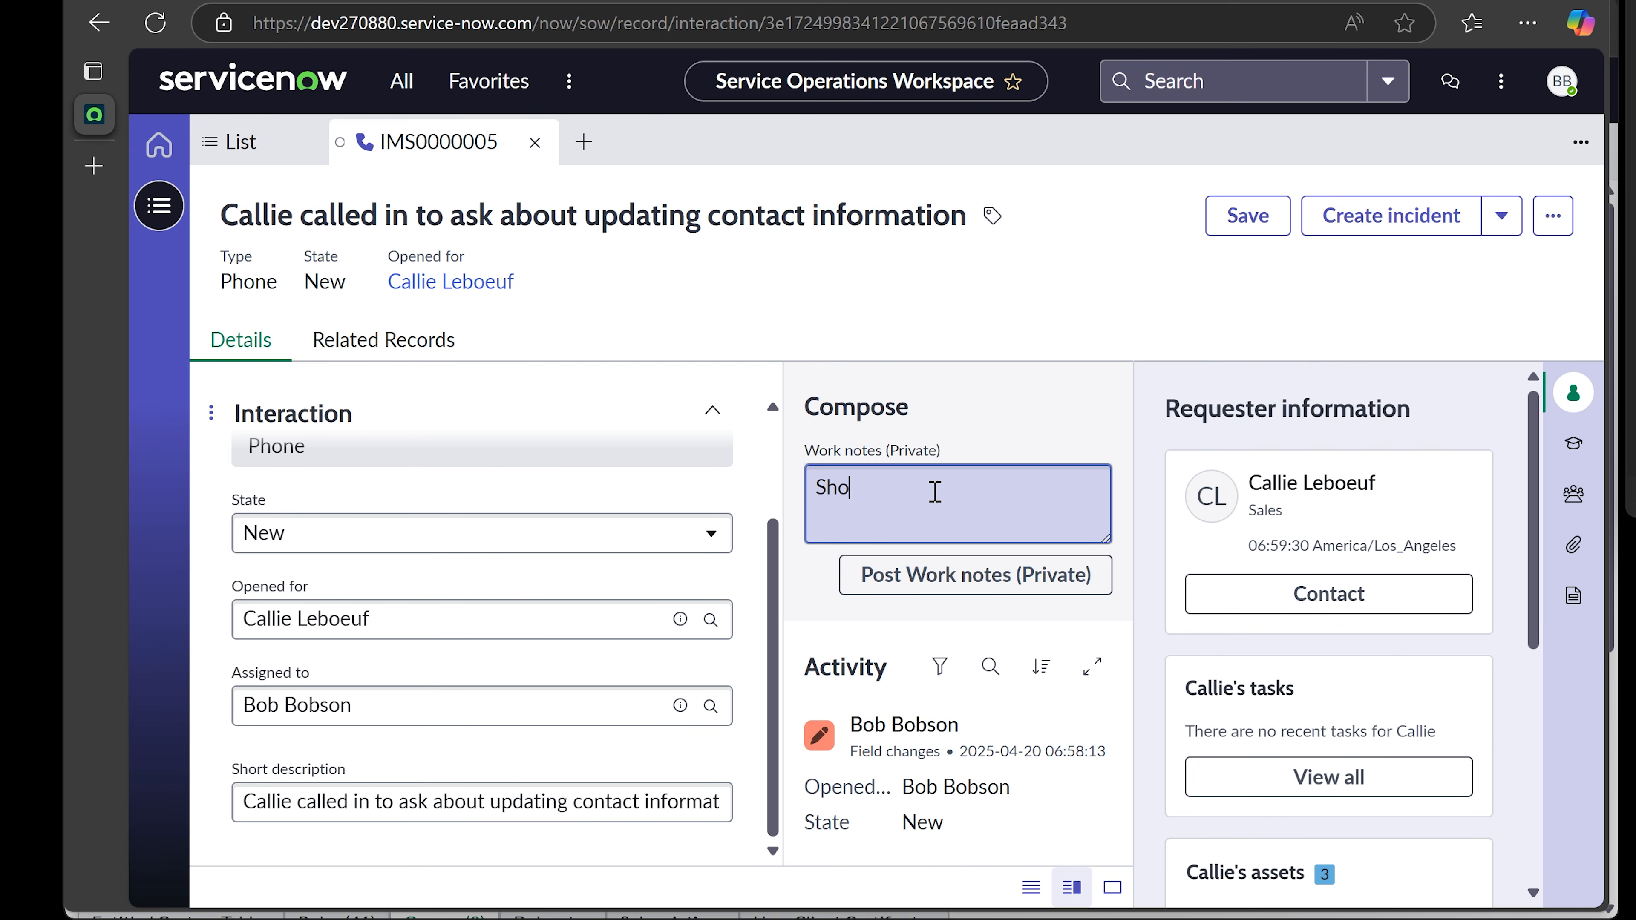
key(BackSpace)
key(BackSpace)
key(BackSpace)
text(Helpe)
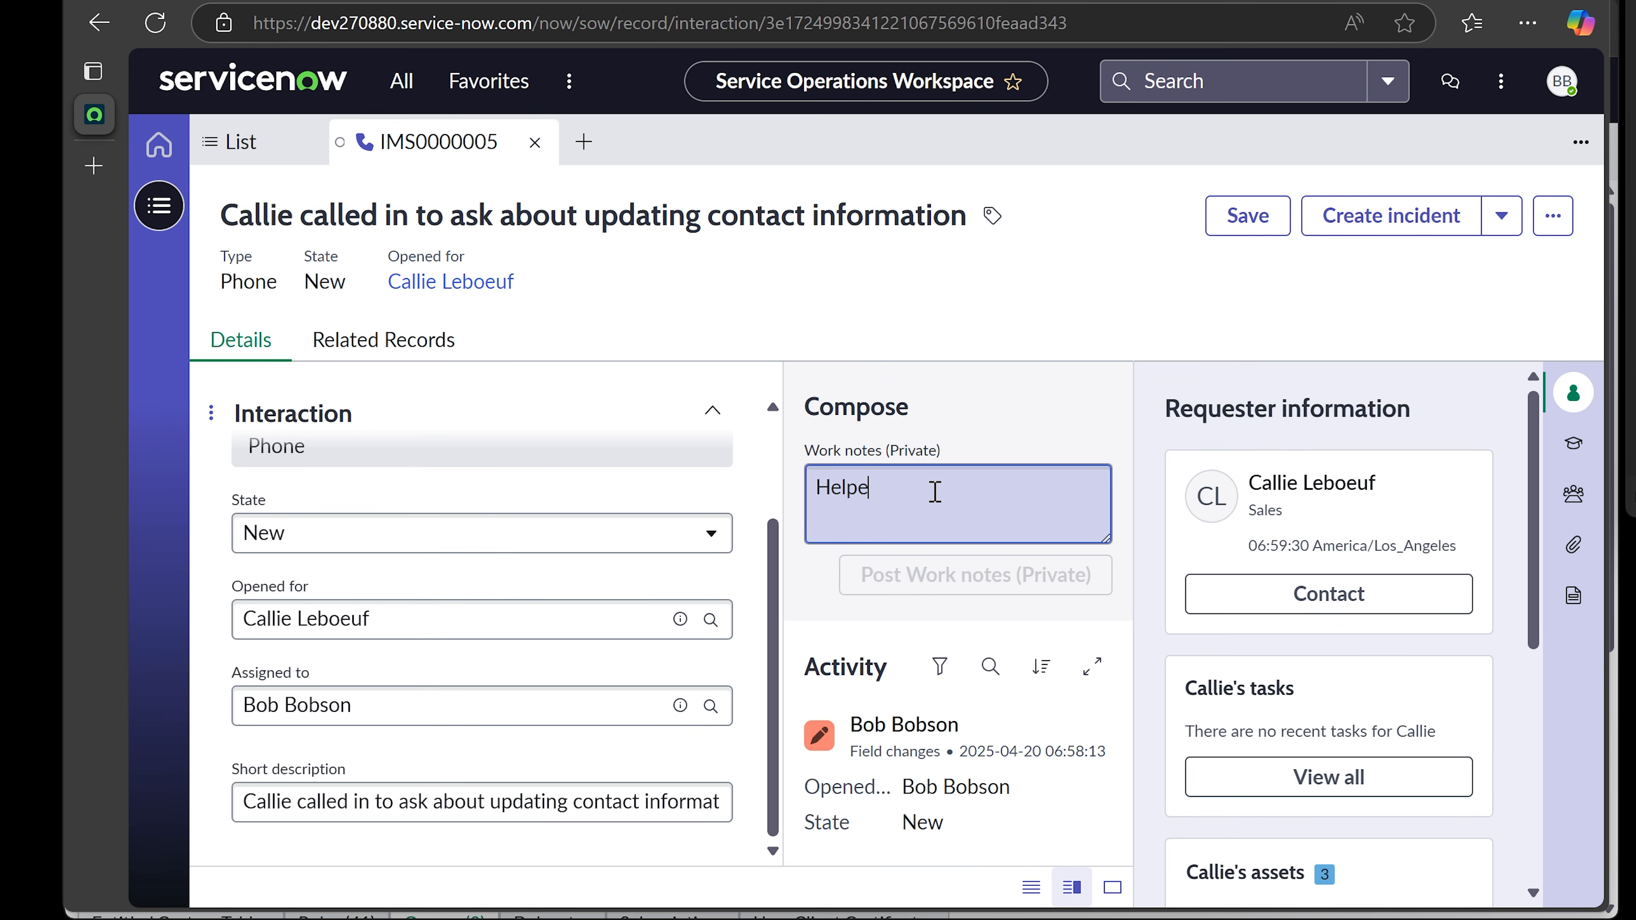
text(d Callie)
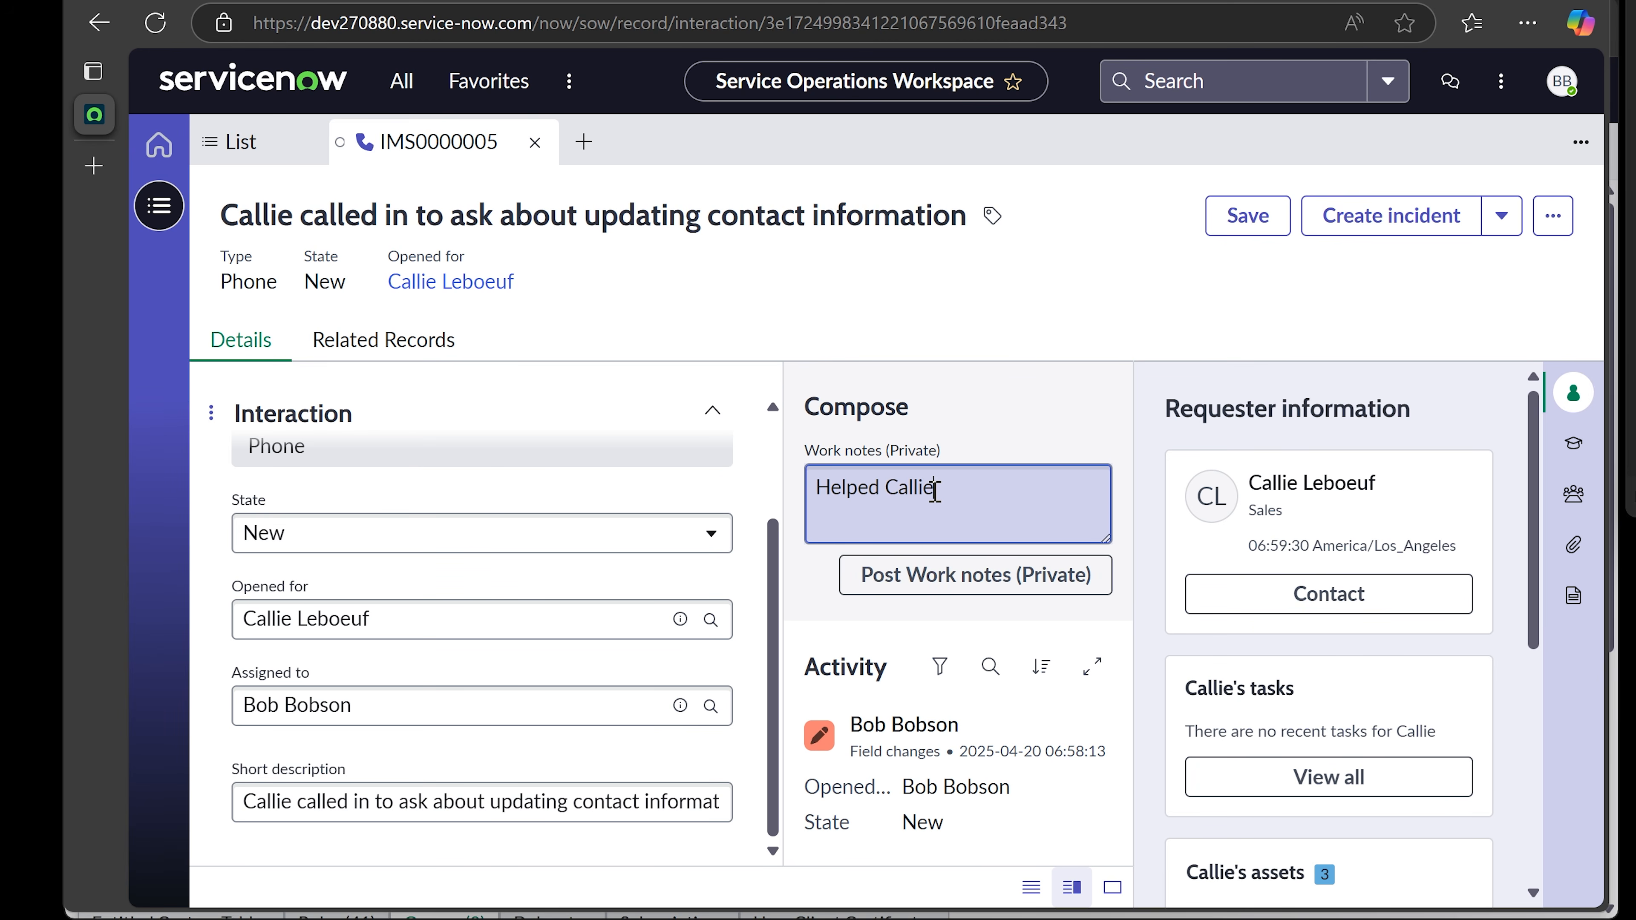
text( by providing instructions )
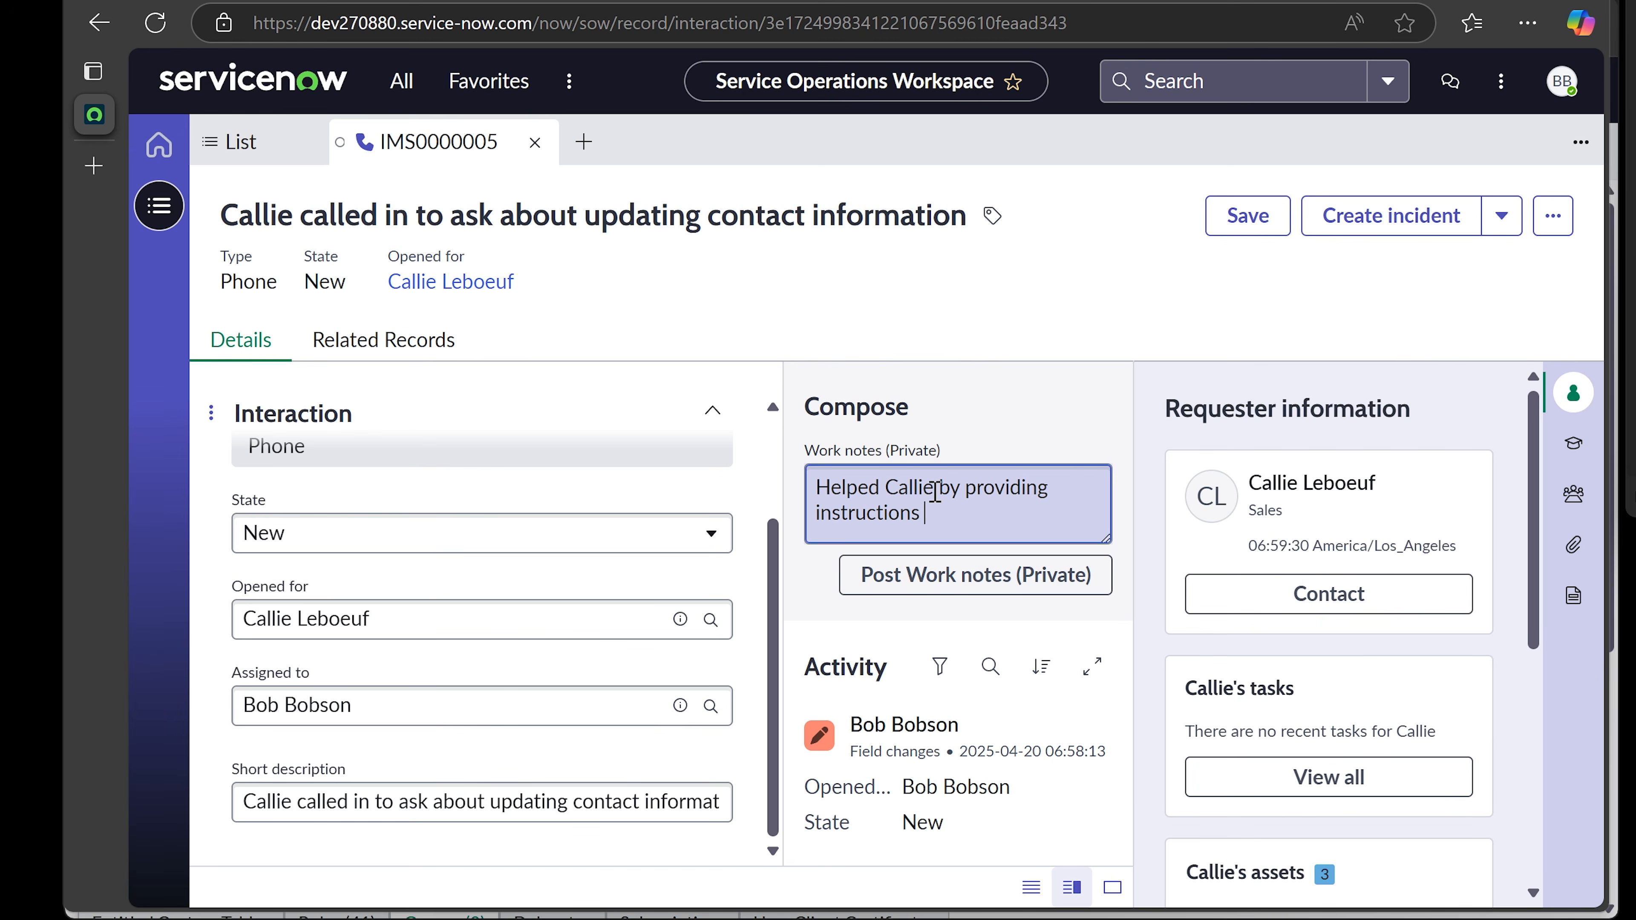
text(on how to )
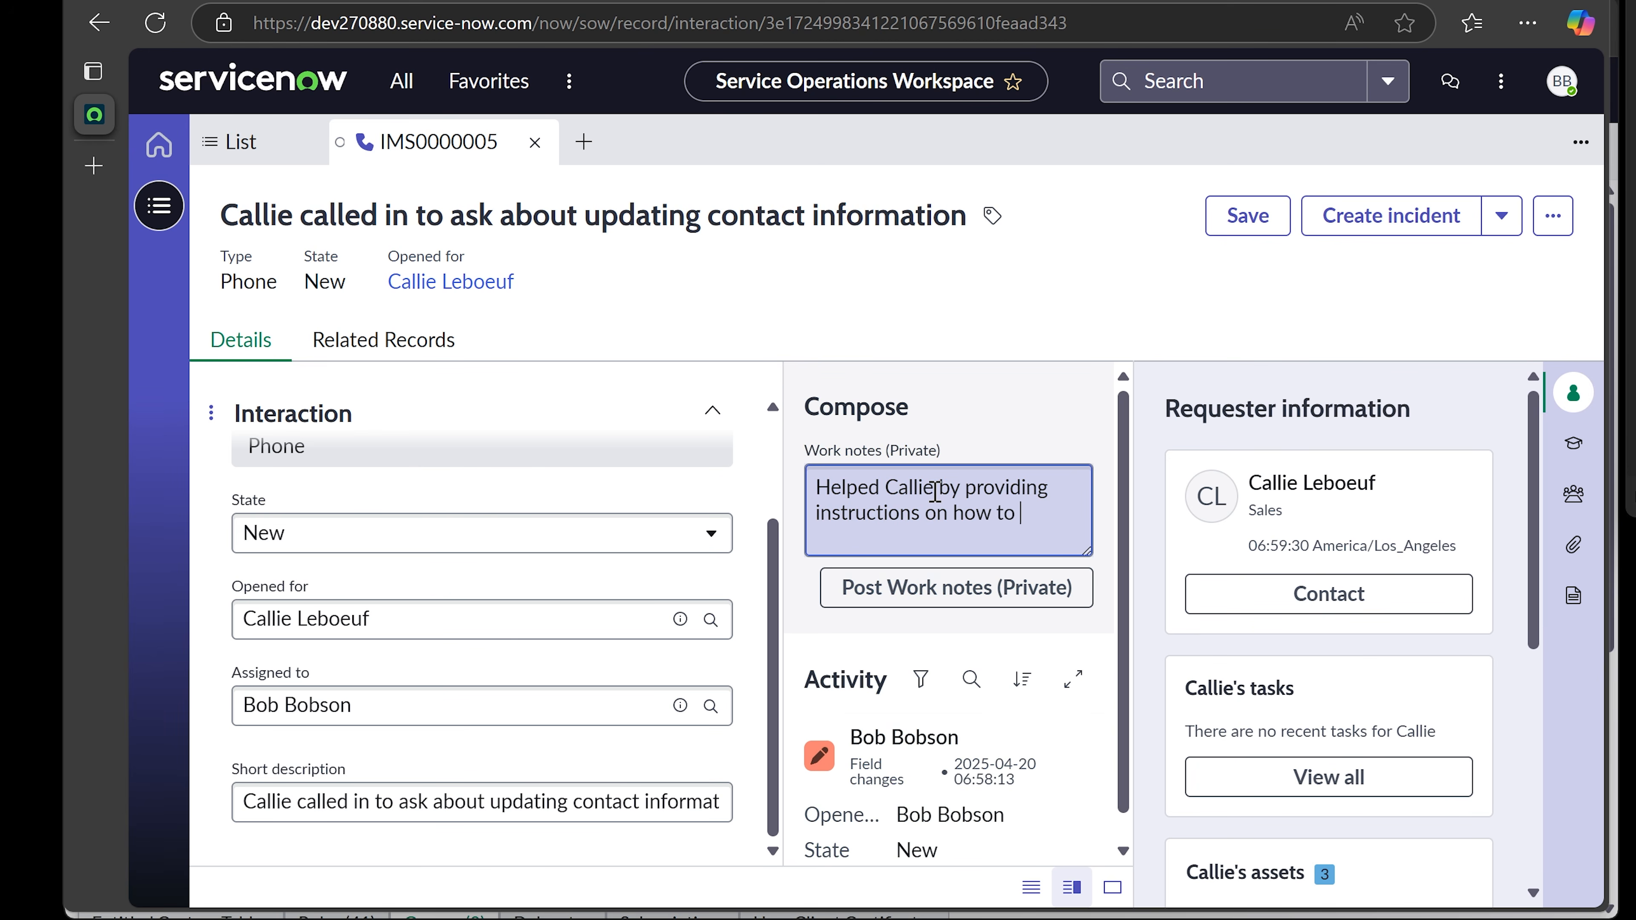
text(update personal contact)
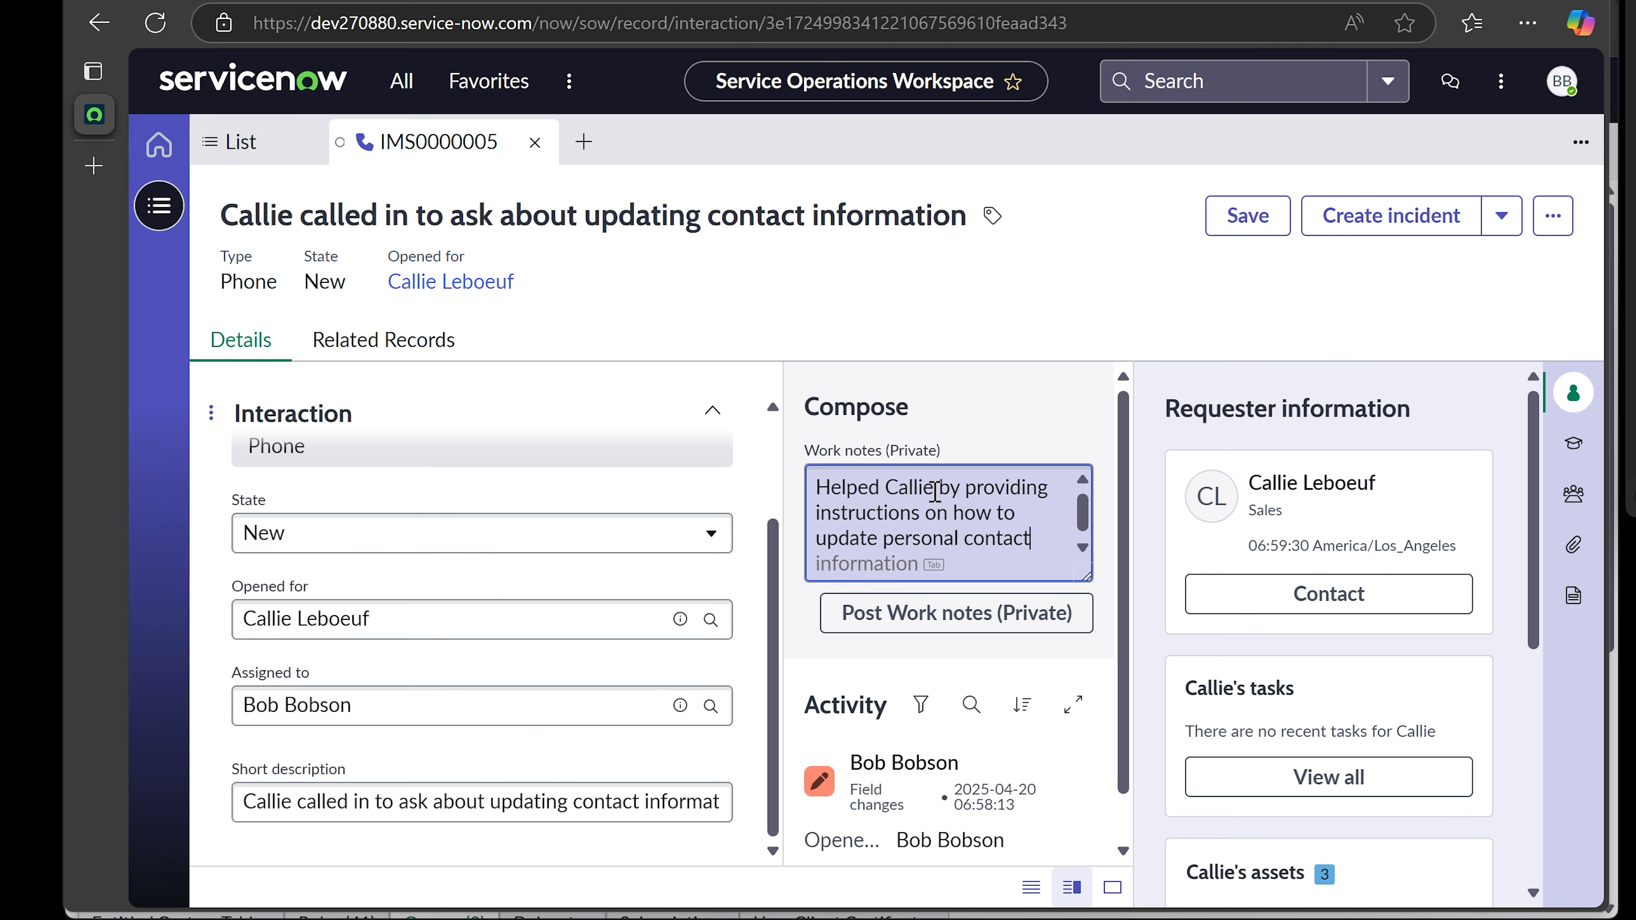
key(Tab)
text(.)
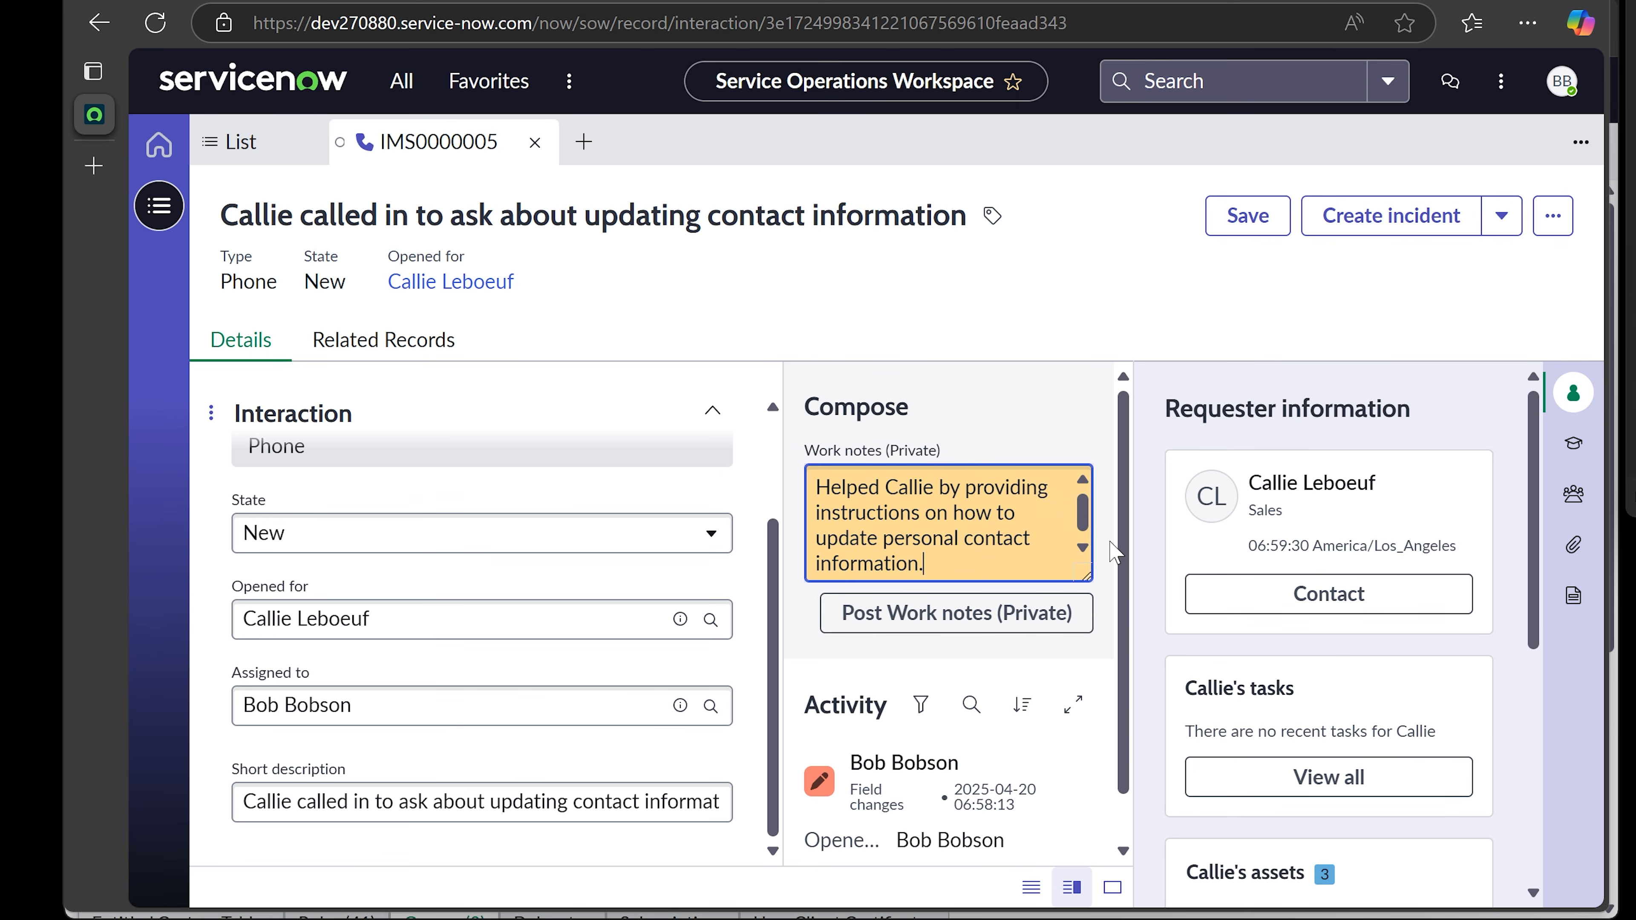
scroll(1113, 553, down, 1)
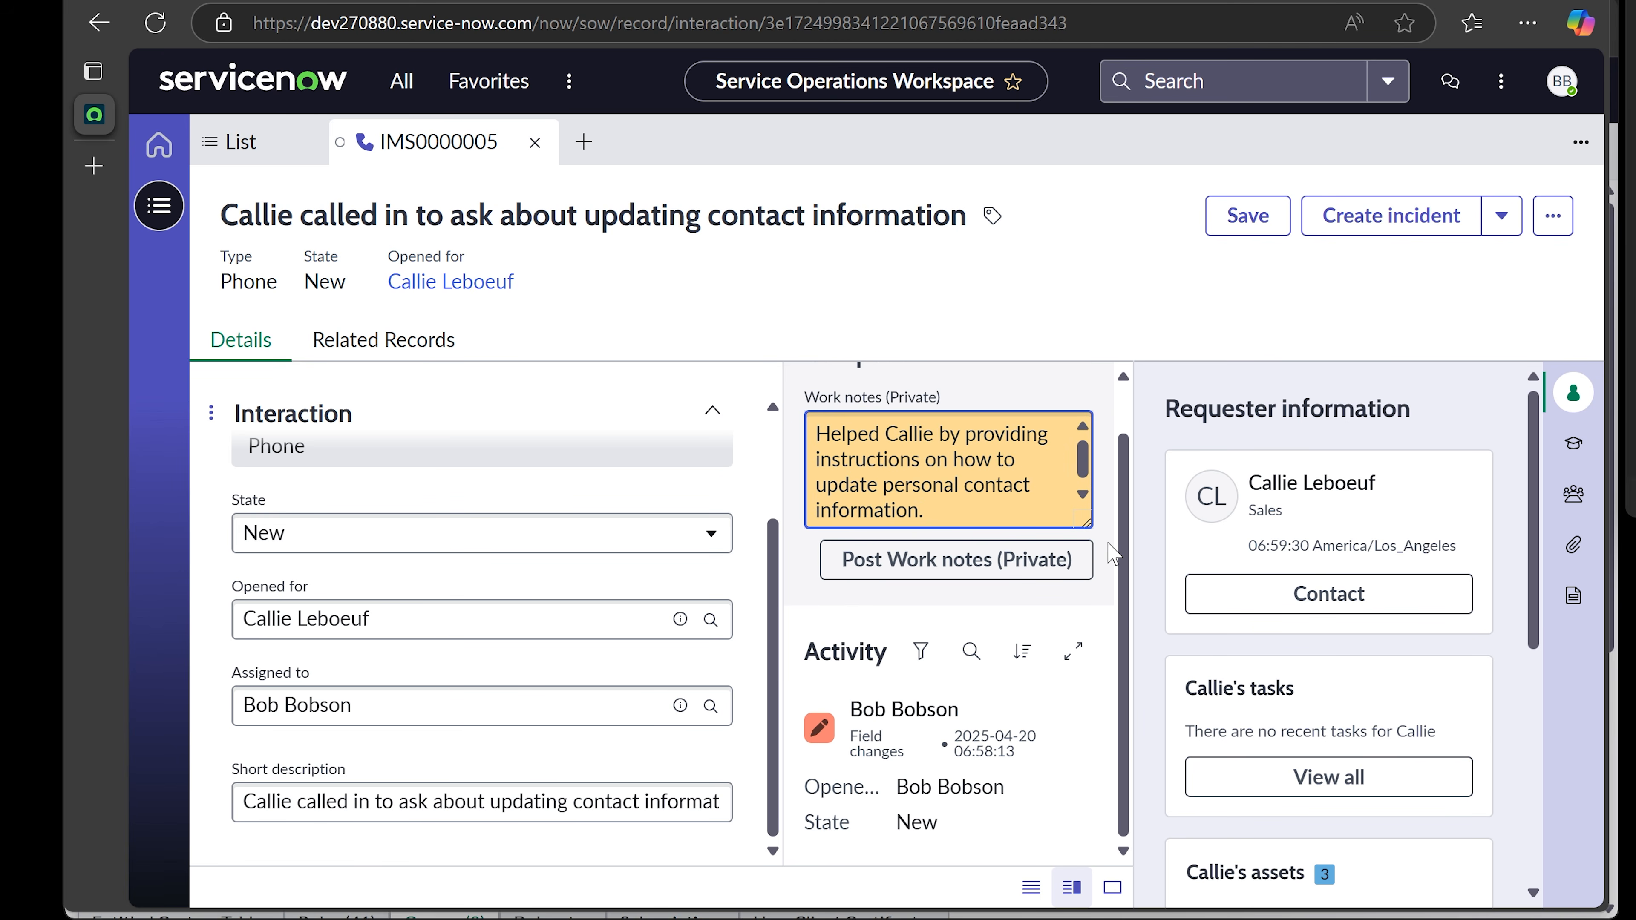
click(1258, 226)
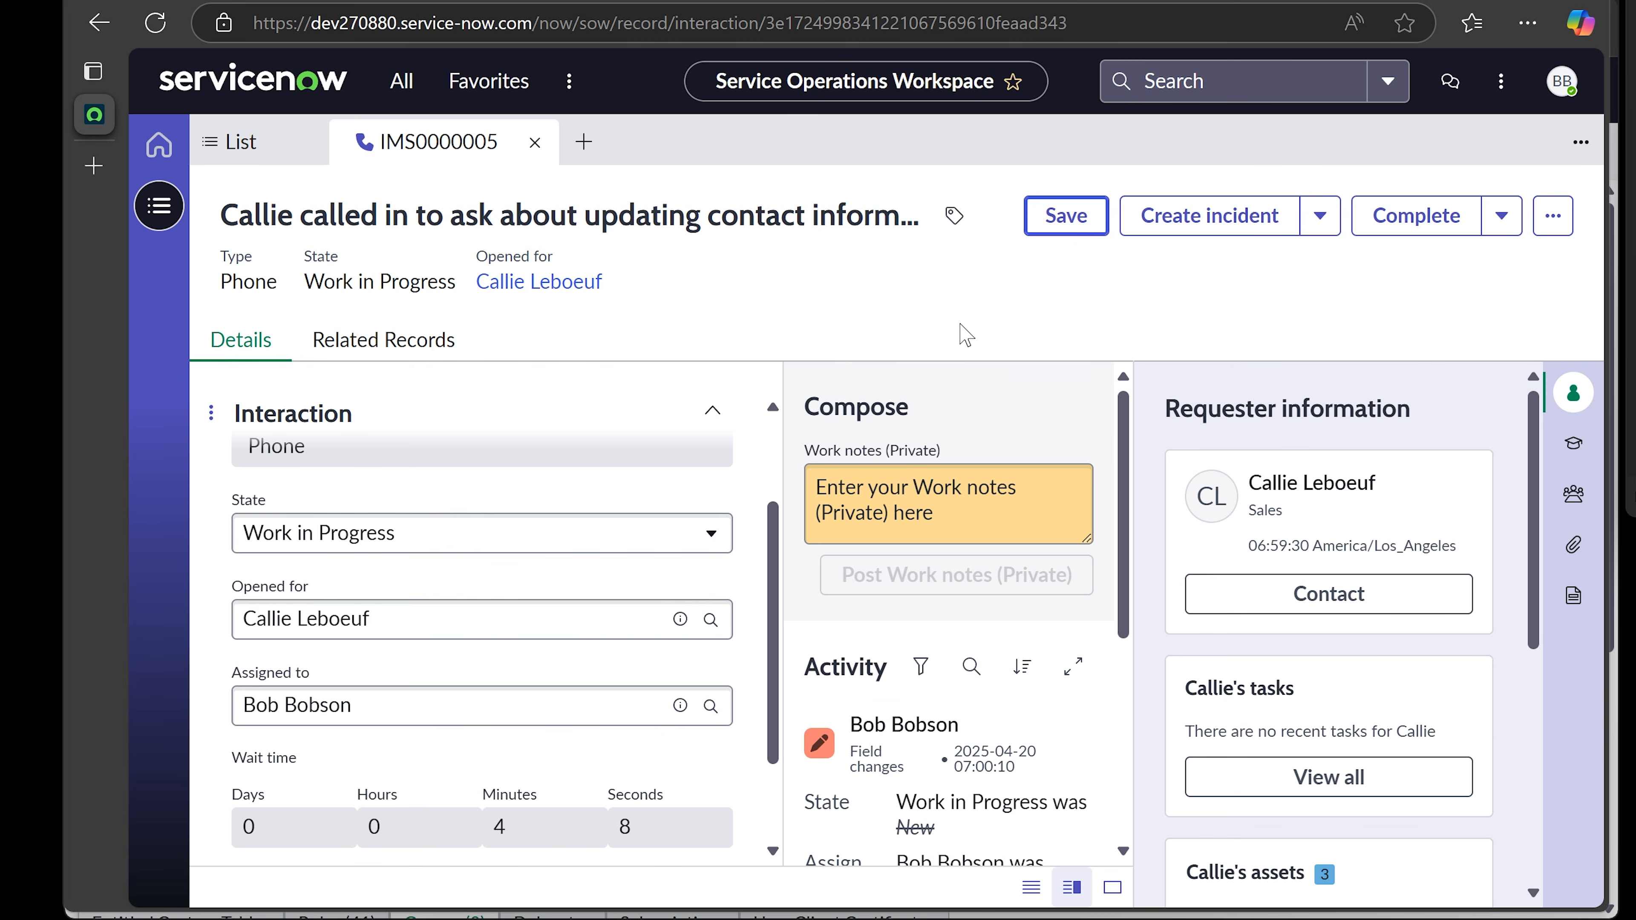
drag(1126, 468, 1124, 603)
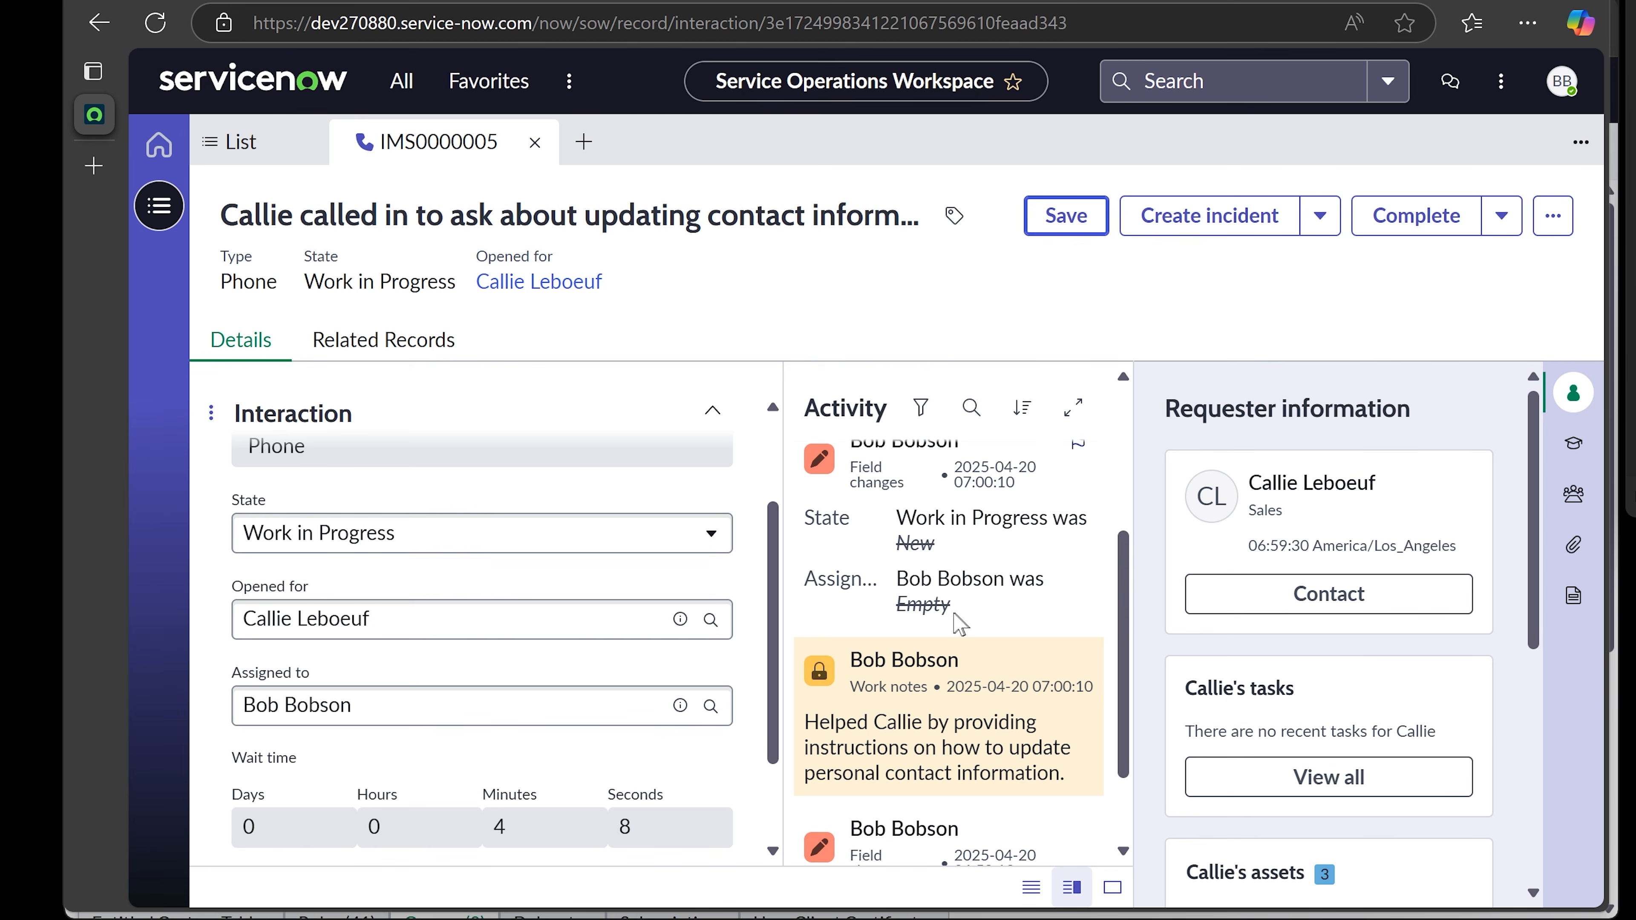
drag(958, 615, 924, 609)
drag(1126, 596, 1127, 567)
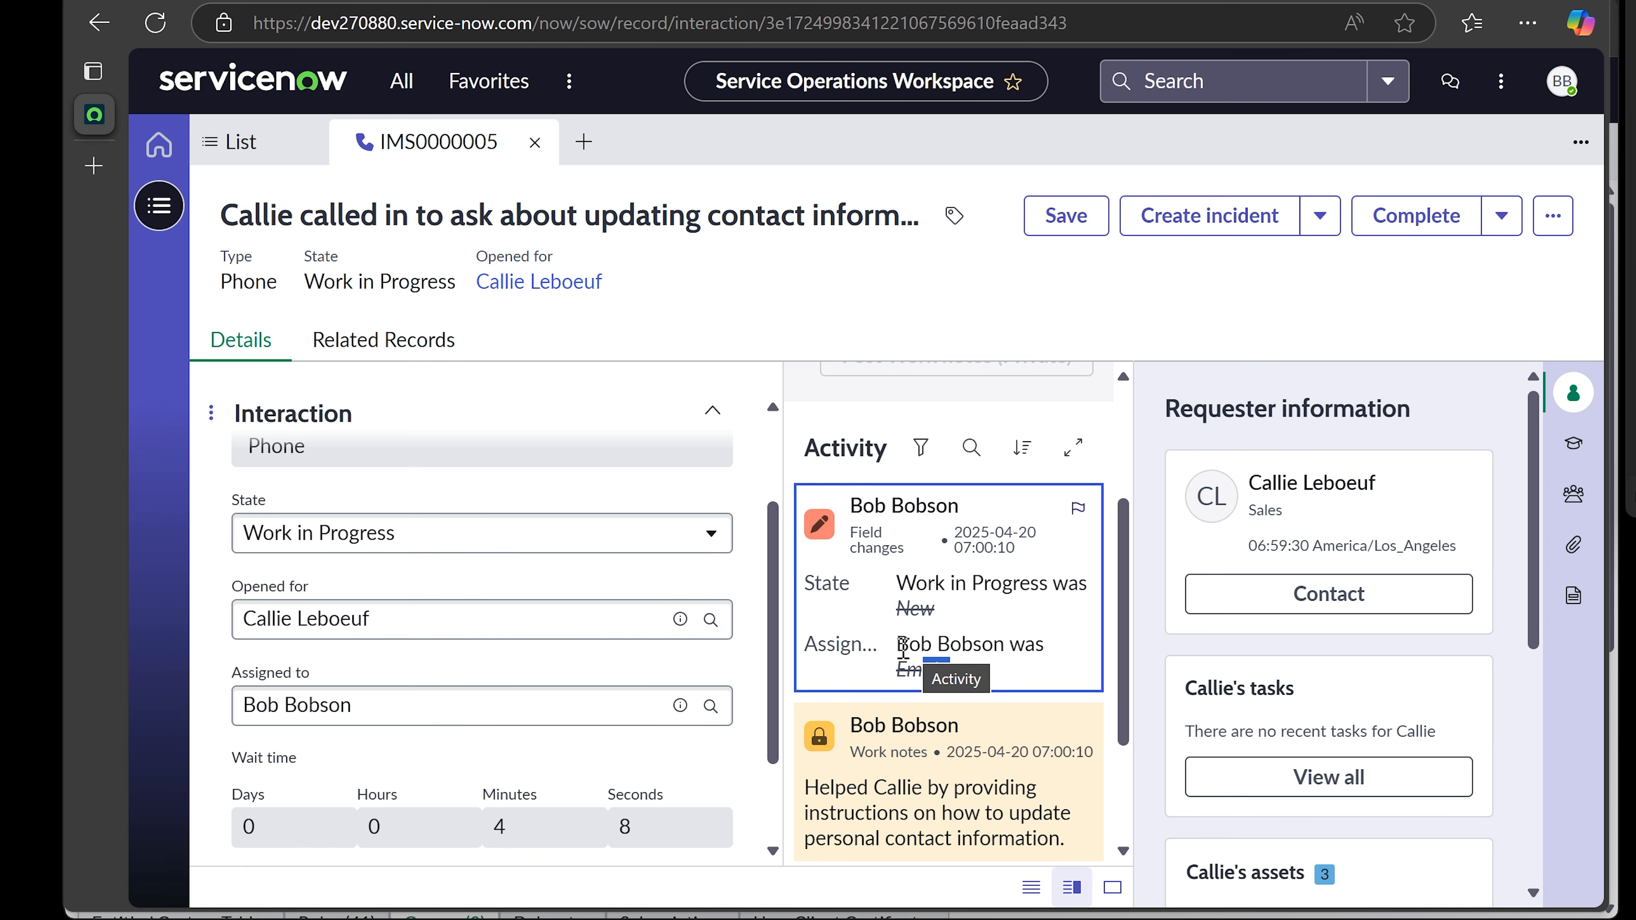
drag(897, 641, 983, 641)
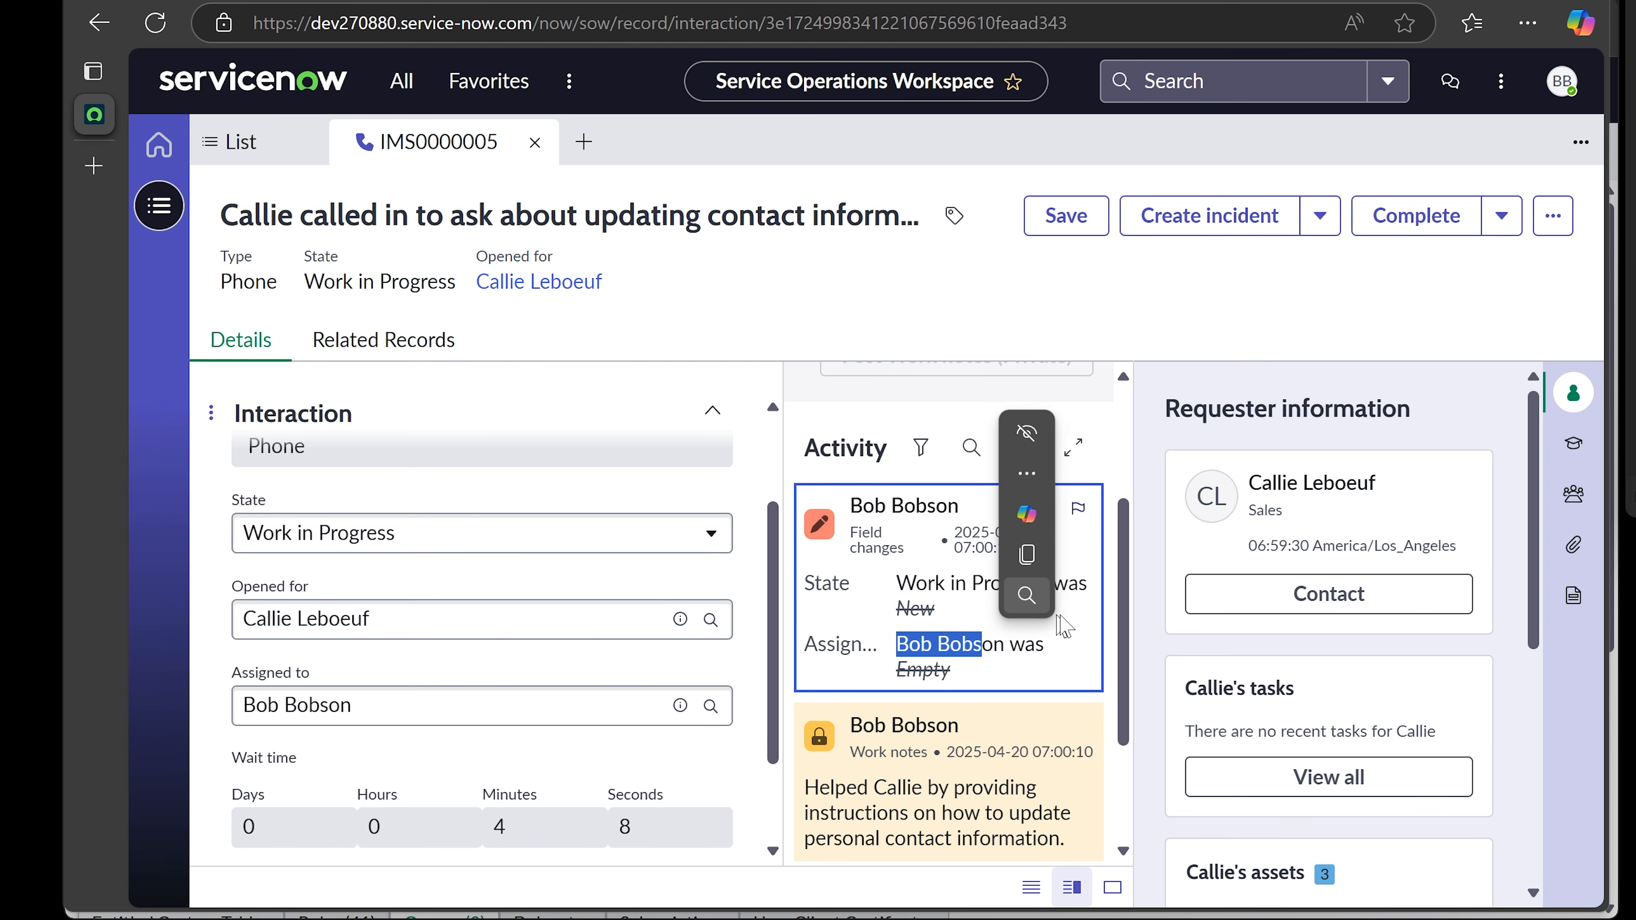
click(1131, 659)
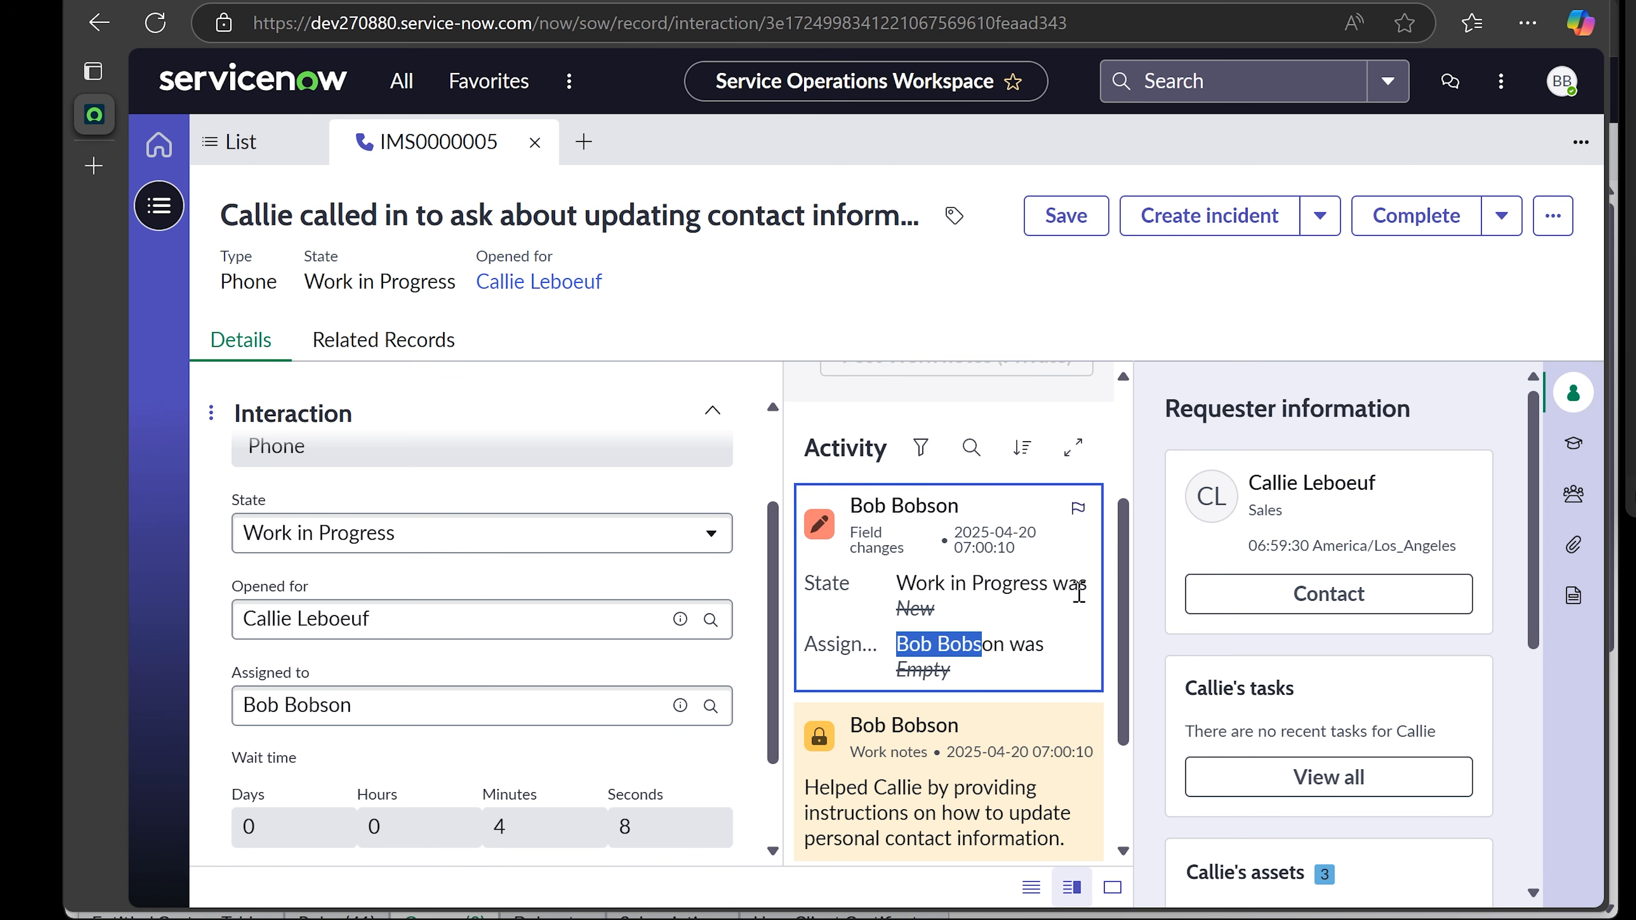
drag(1122, 562, 1127, 444)
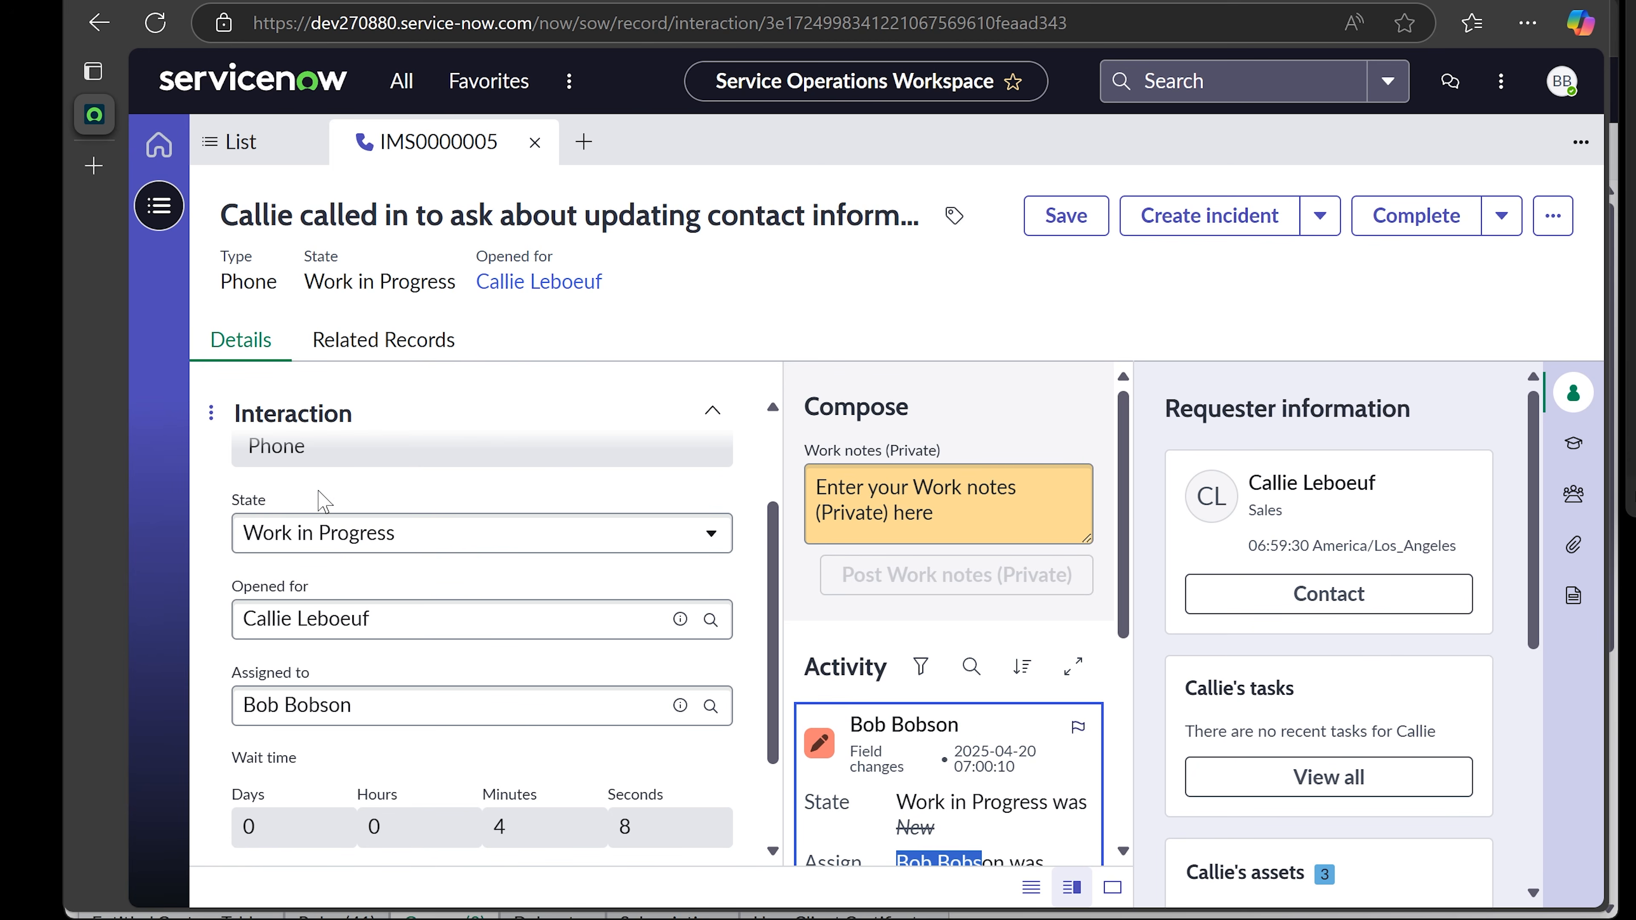
scroll(321, 500, up, 2)
drag(219, 284, 293, 284)
click(440, 274)
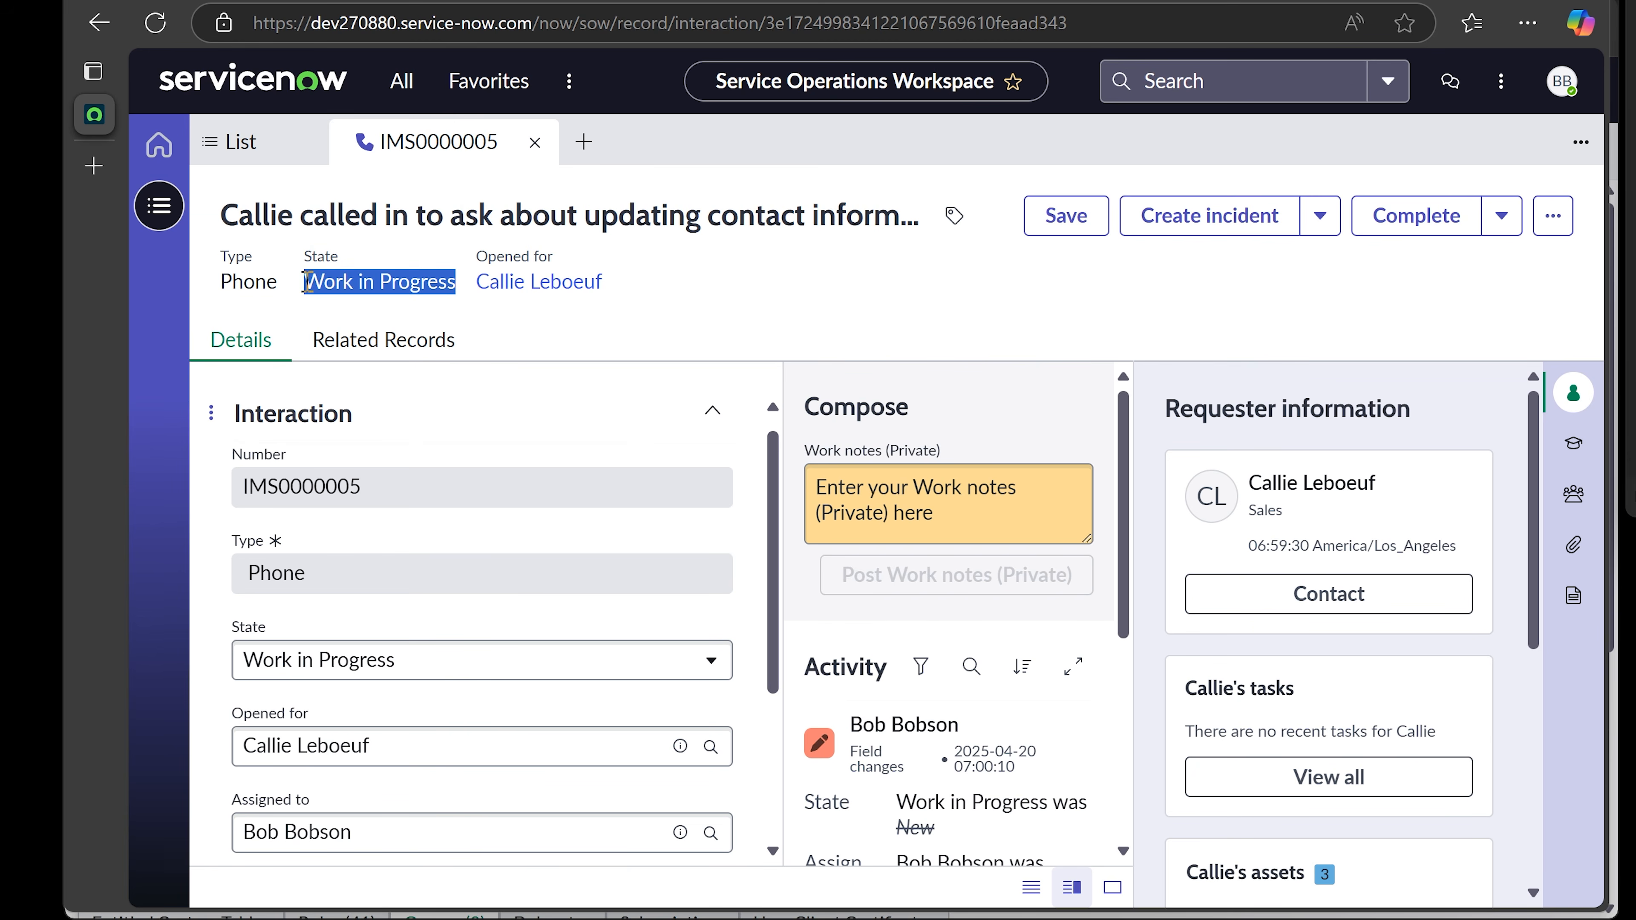
click(666, 281)
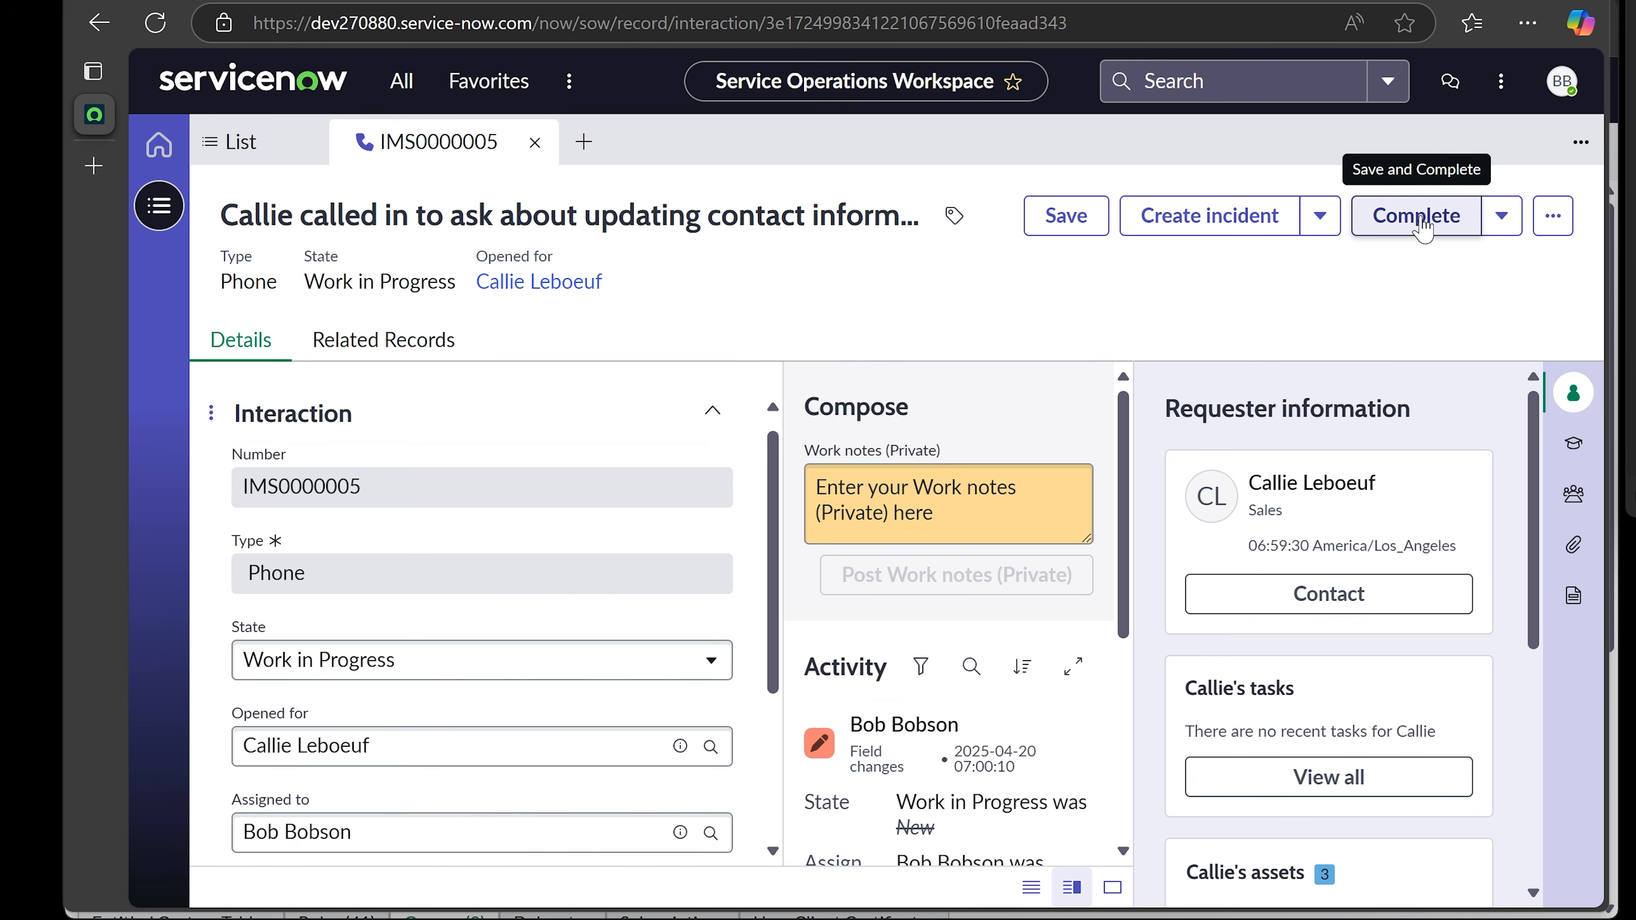
click(1505, 225)
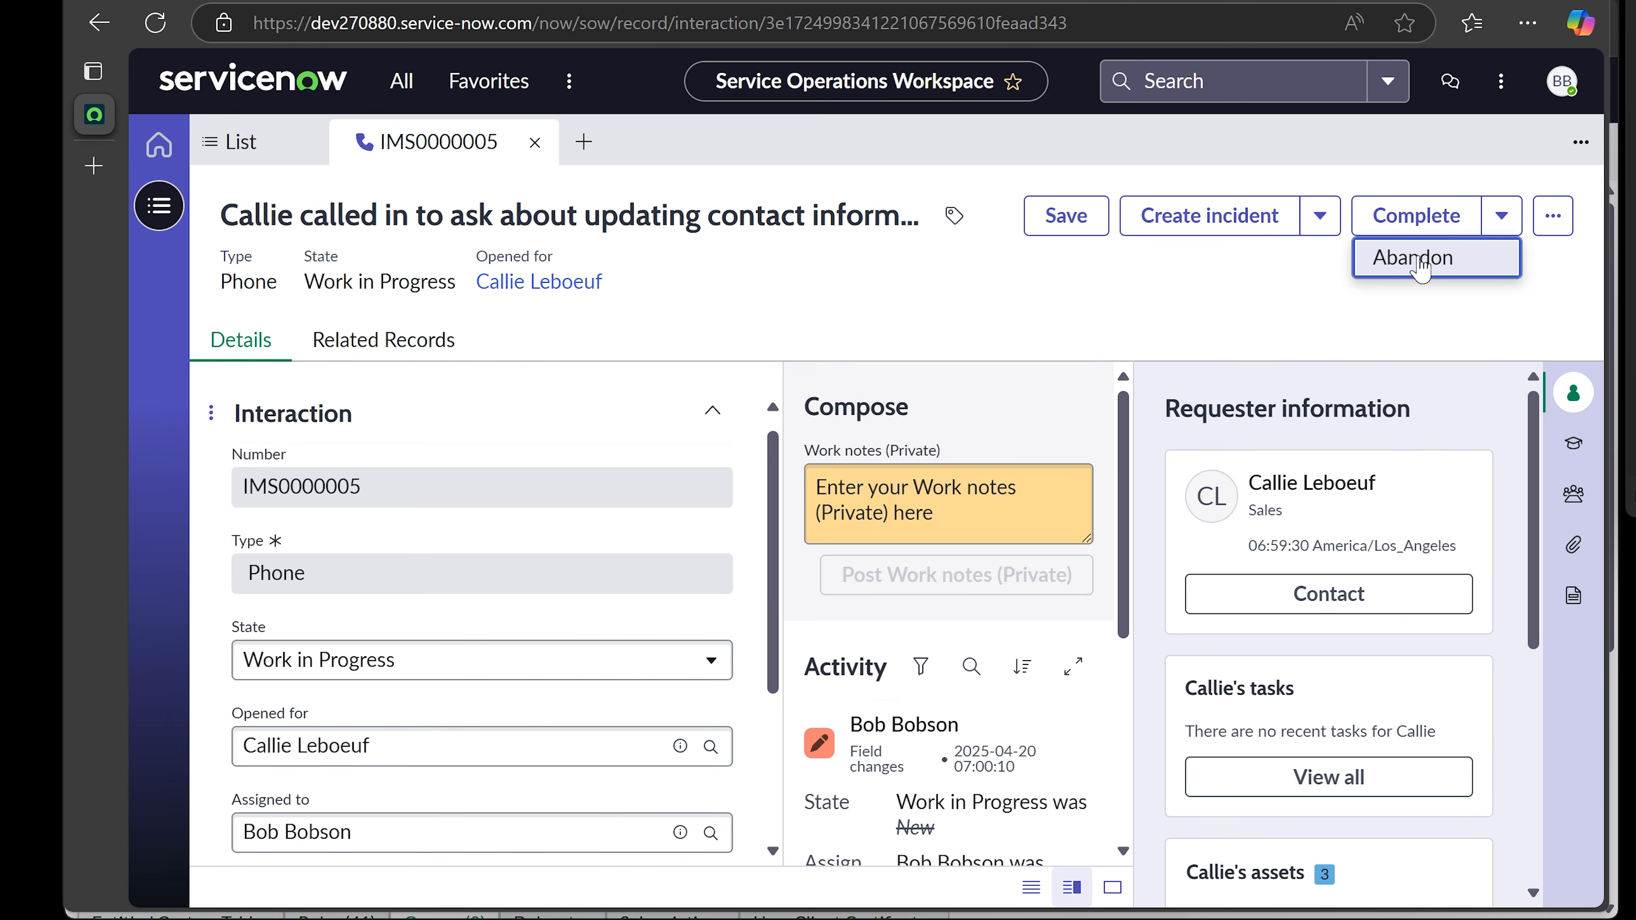
click(1268, 290)
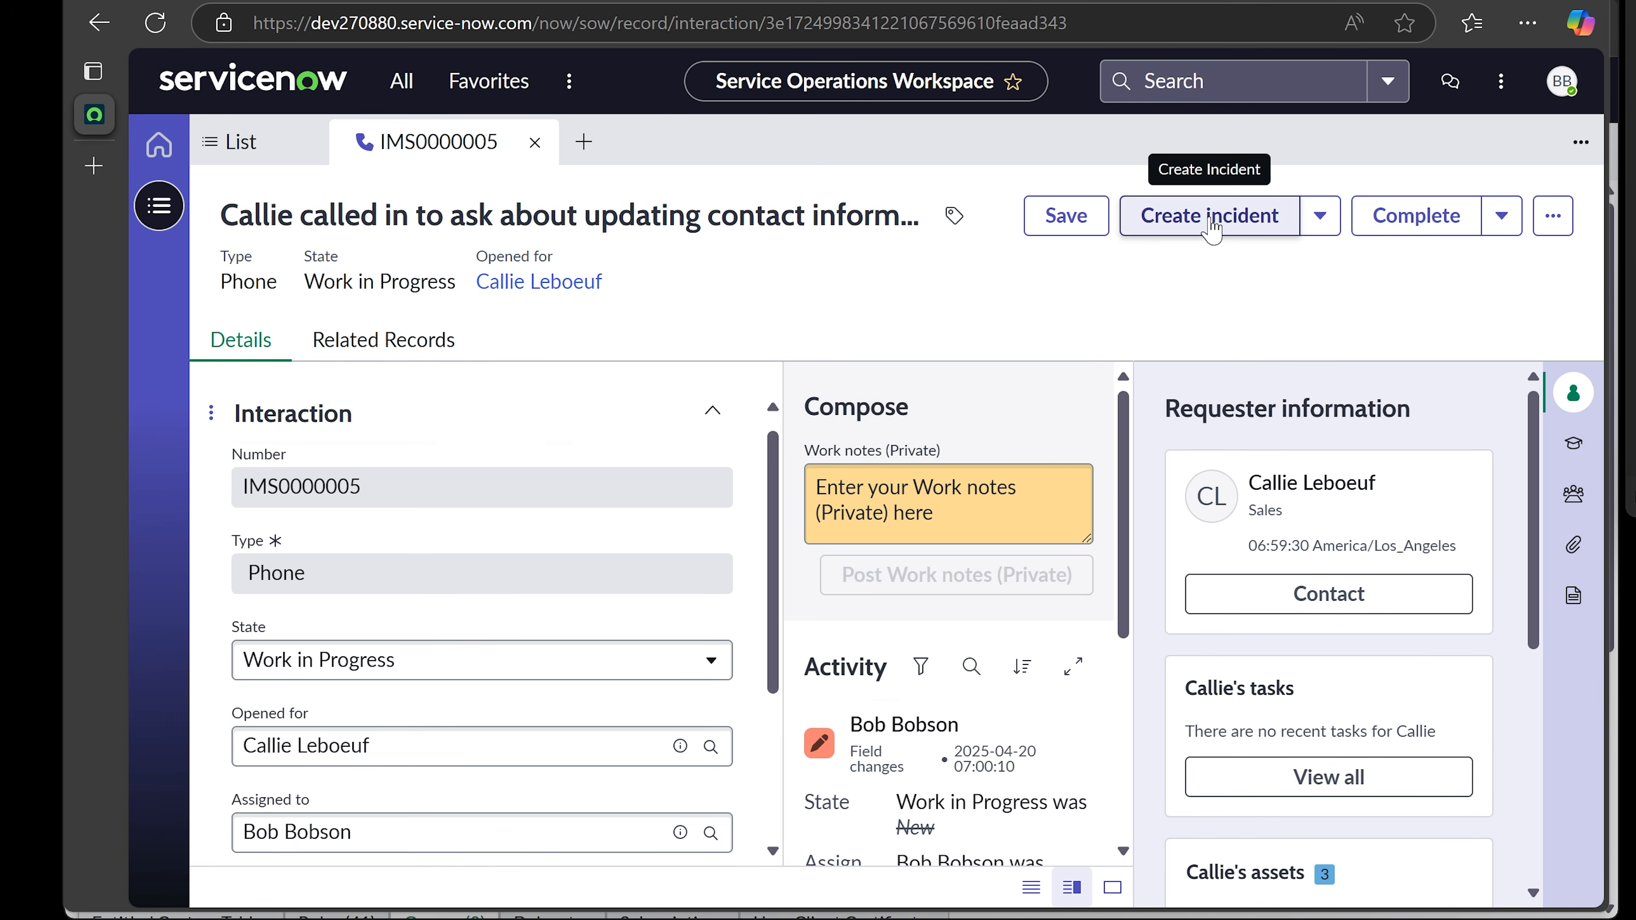
- Create incident INC0010004 from interaction IMS0000005 after glancing at the other creation options
click(1319, 219)
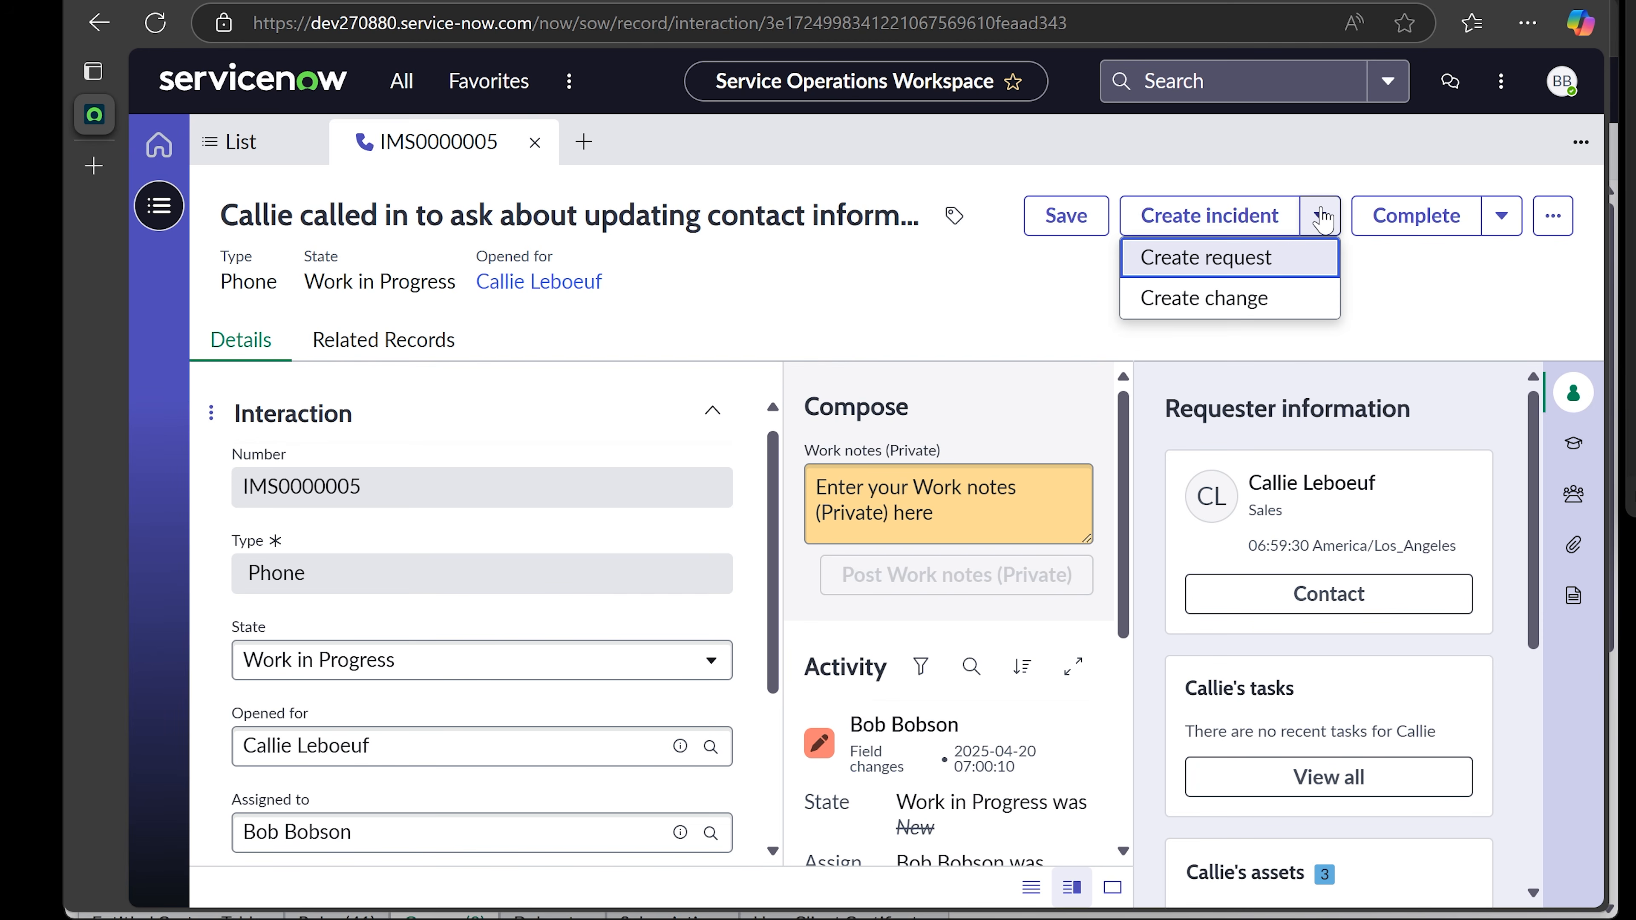
click(1389, 293)
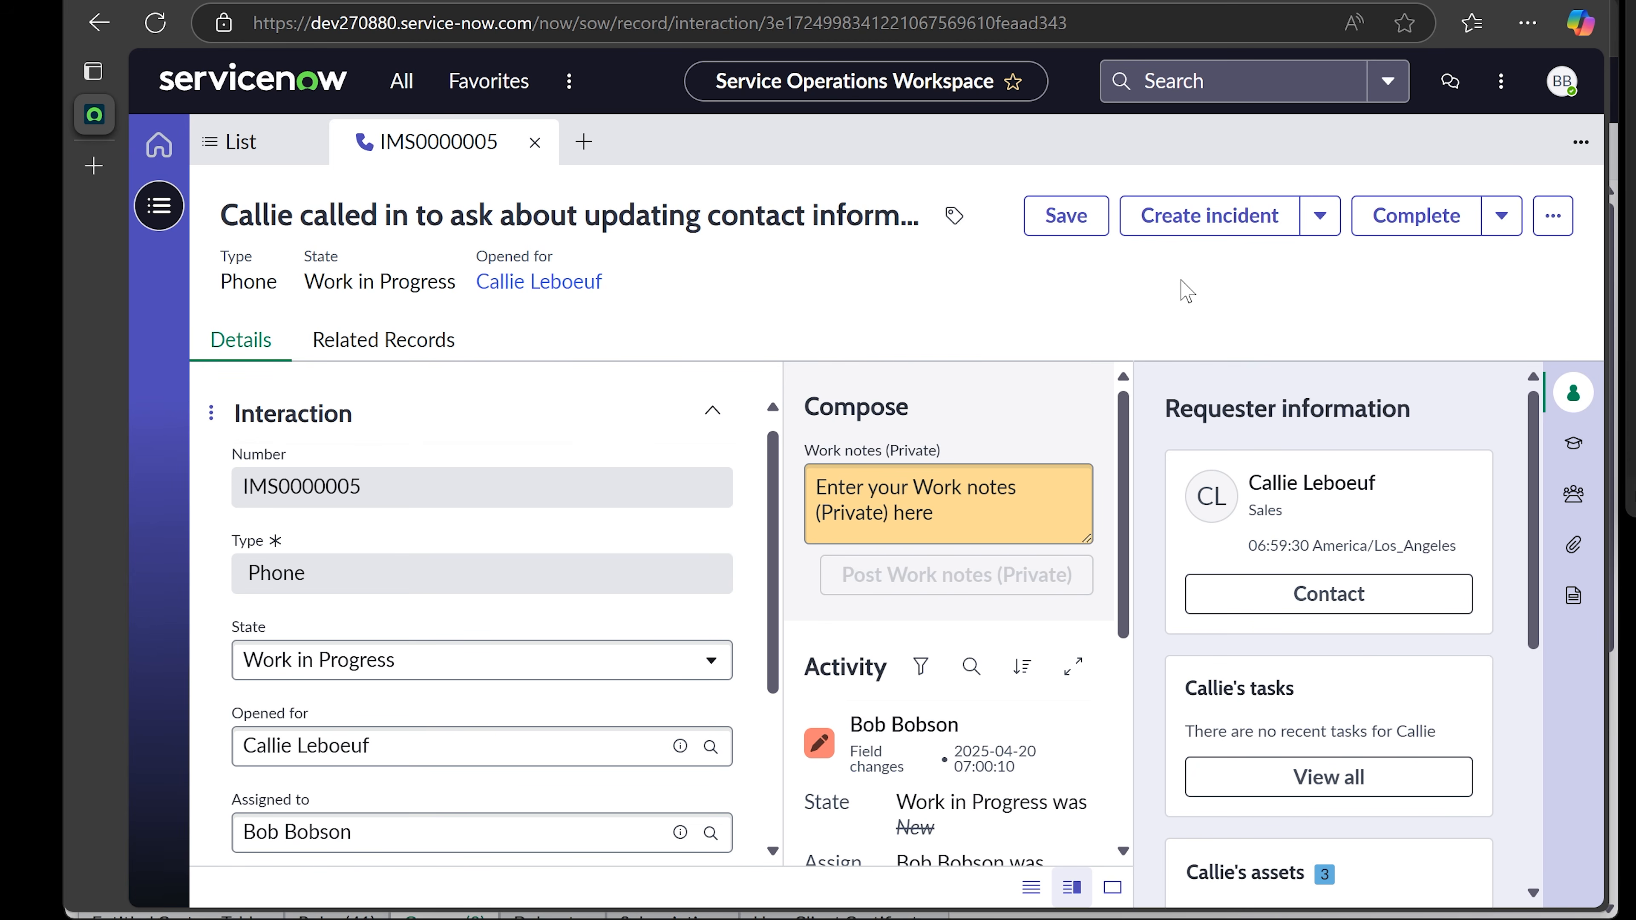
click(1201, 217)
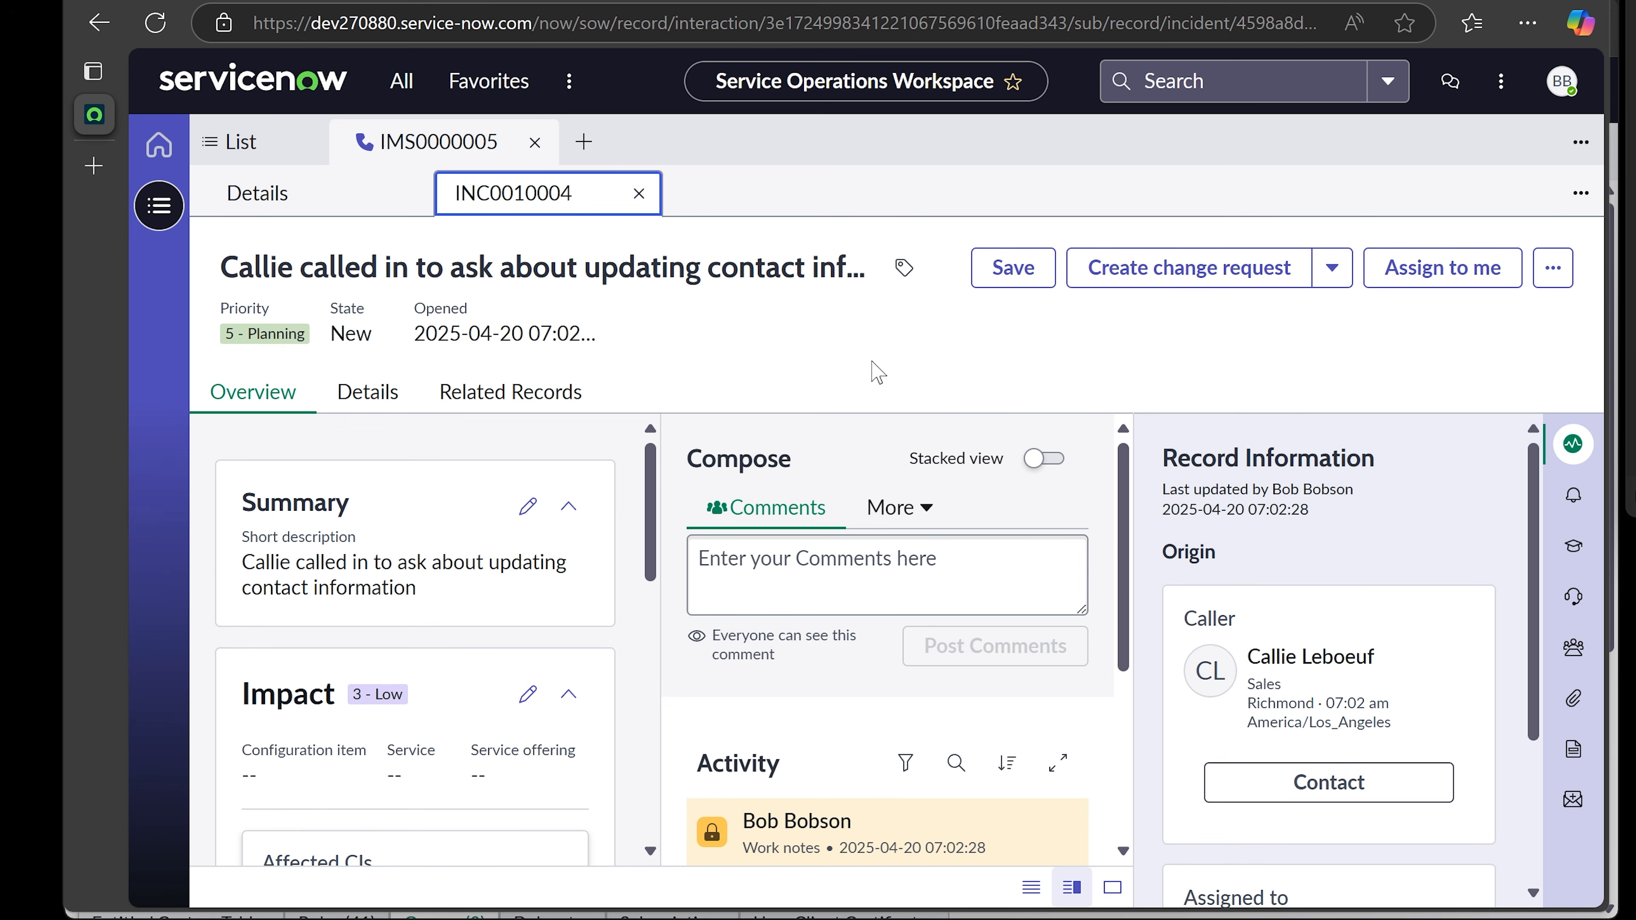
click(767, 572)
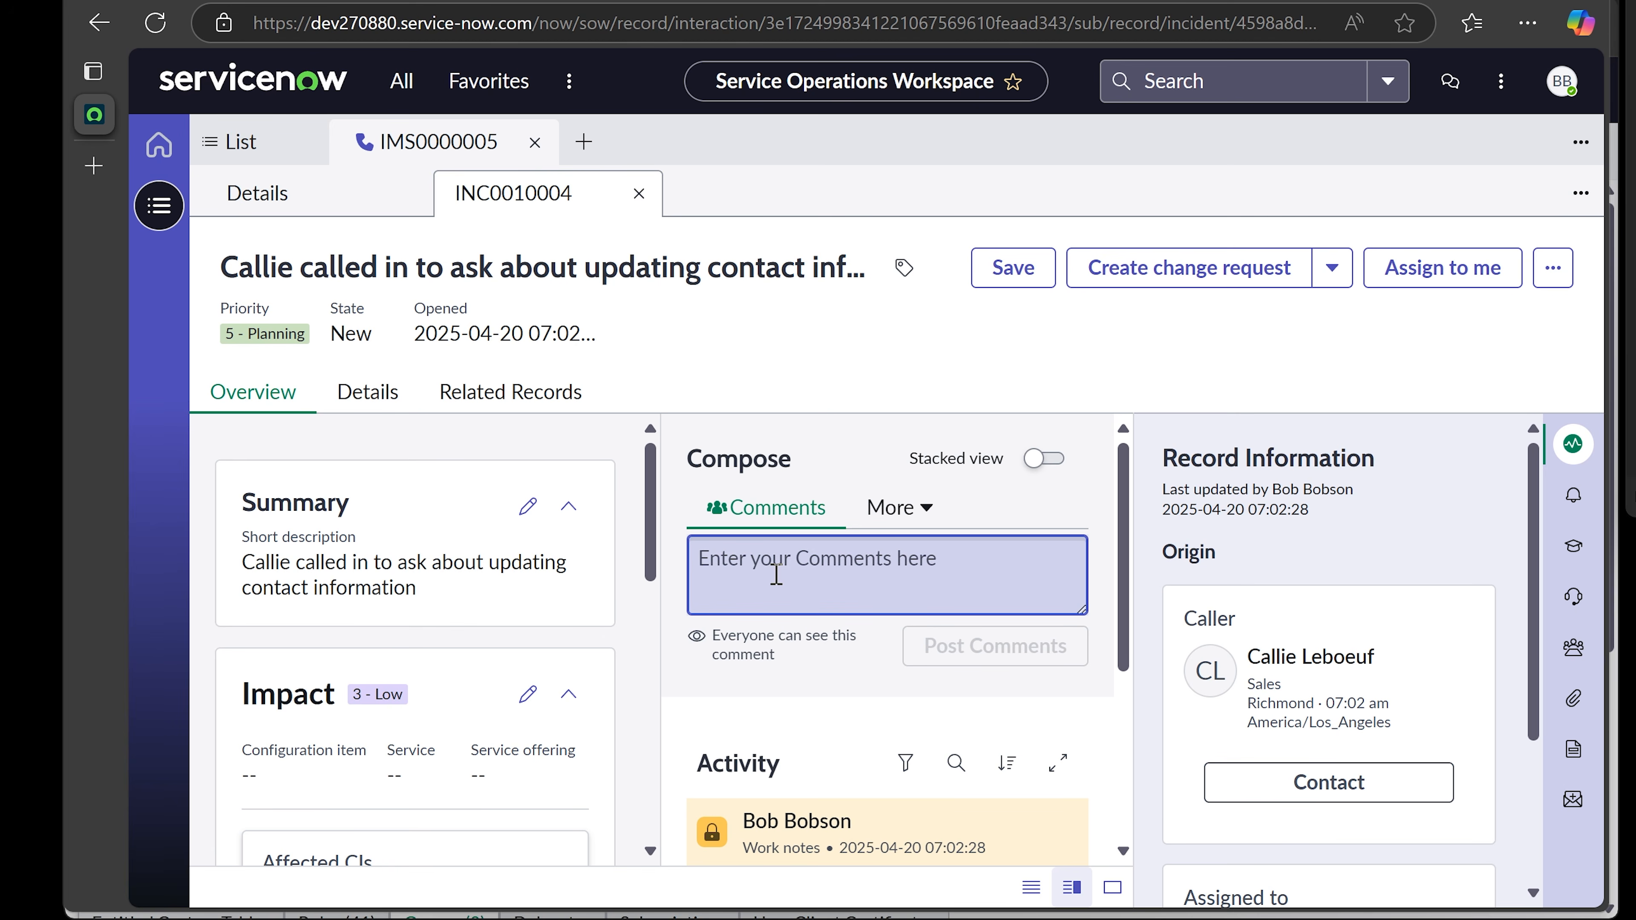
- Post the comment 'The issue is actually with the computer. Creating an incident for on-site support.'
text(t)
key(BackSpace)
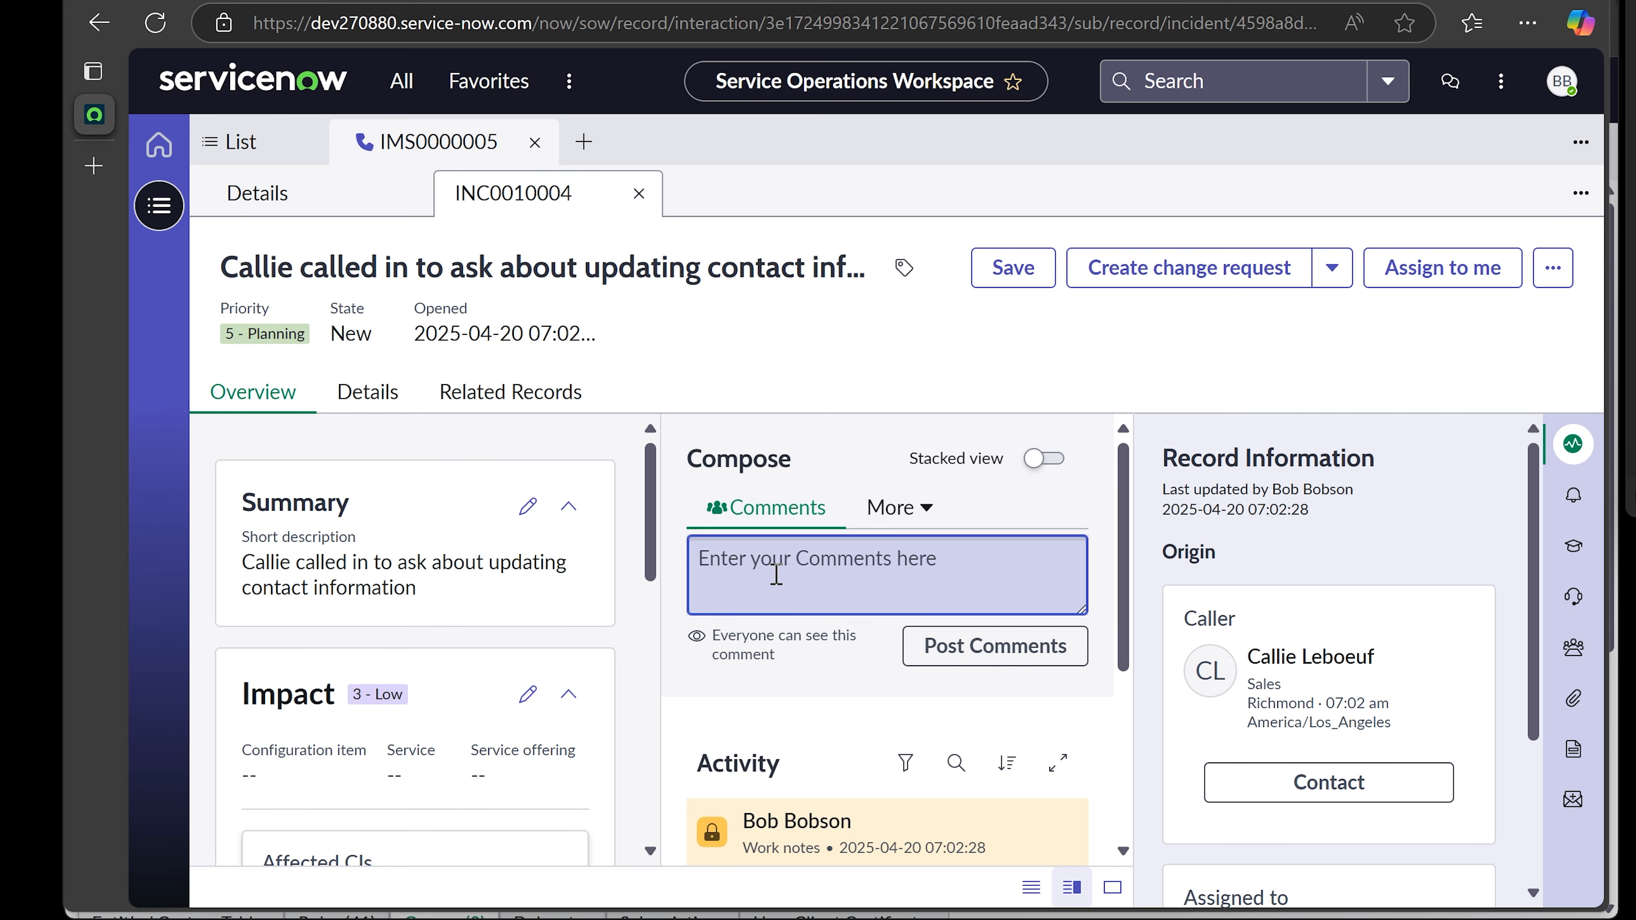
text(The issue is actua)
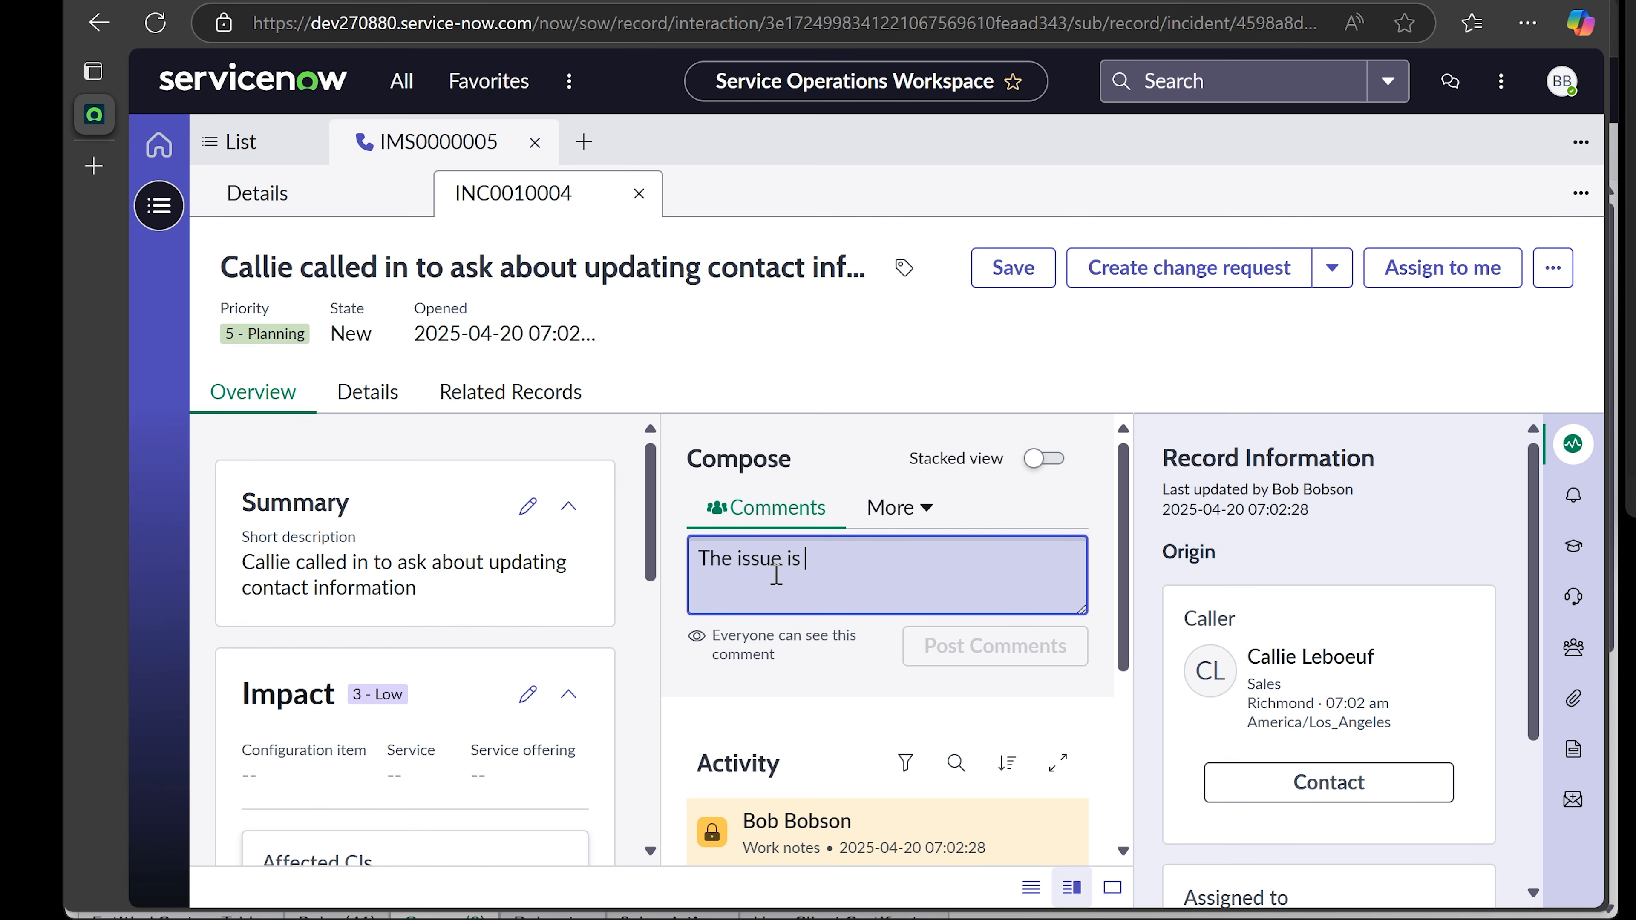
text(y)
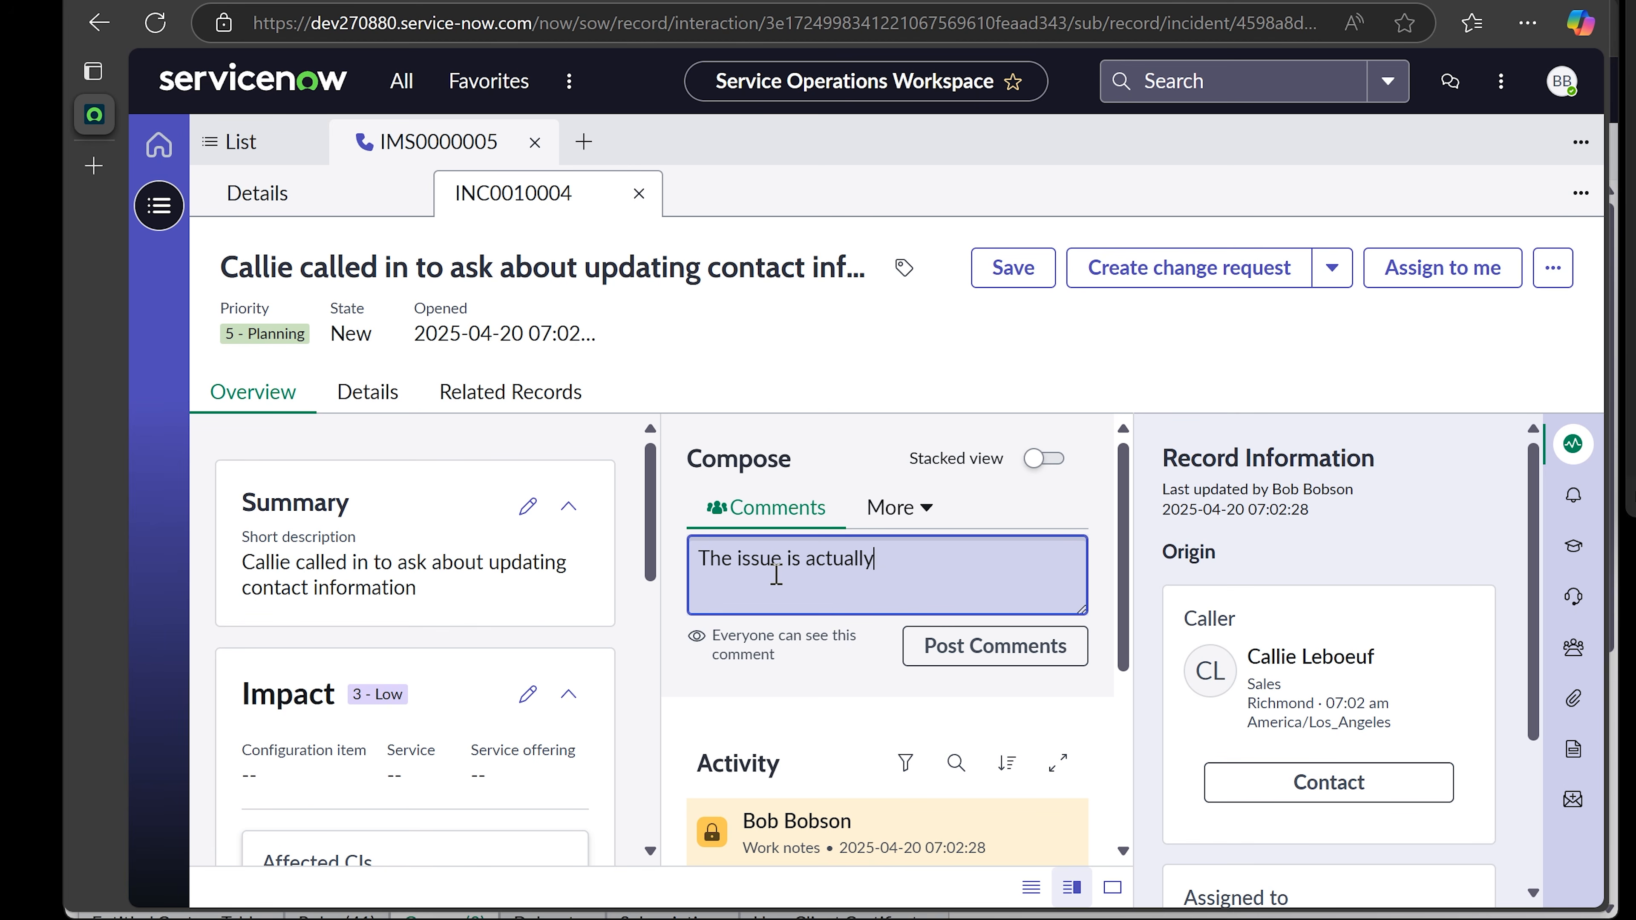
text( with the computer. C)
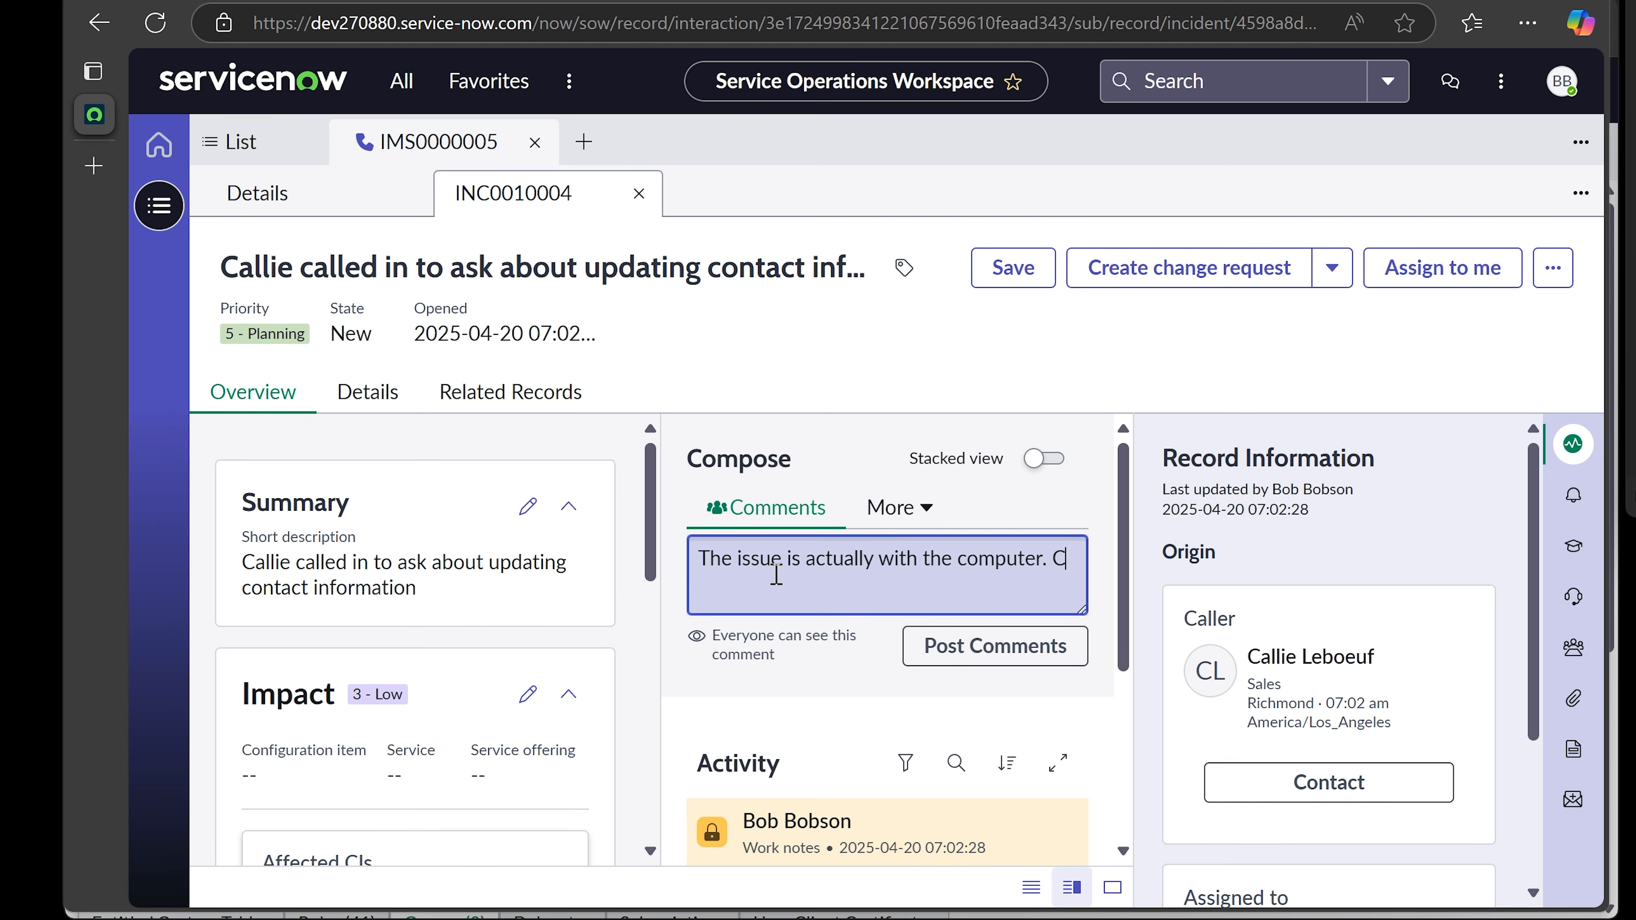
text(reating an in)
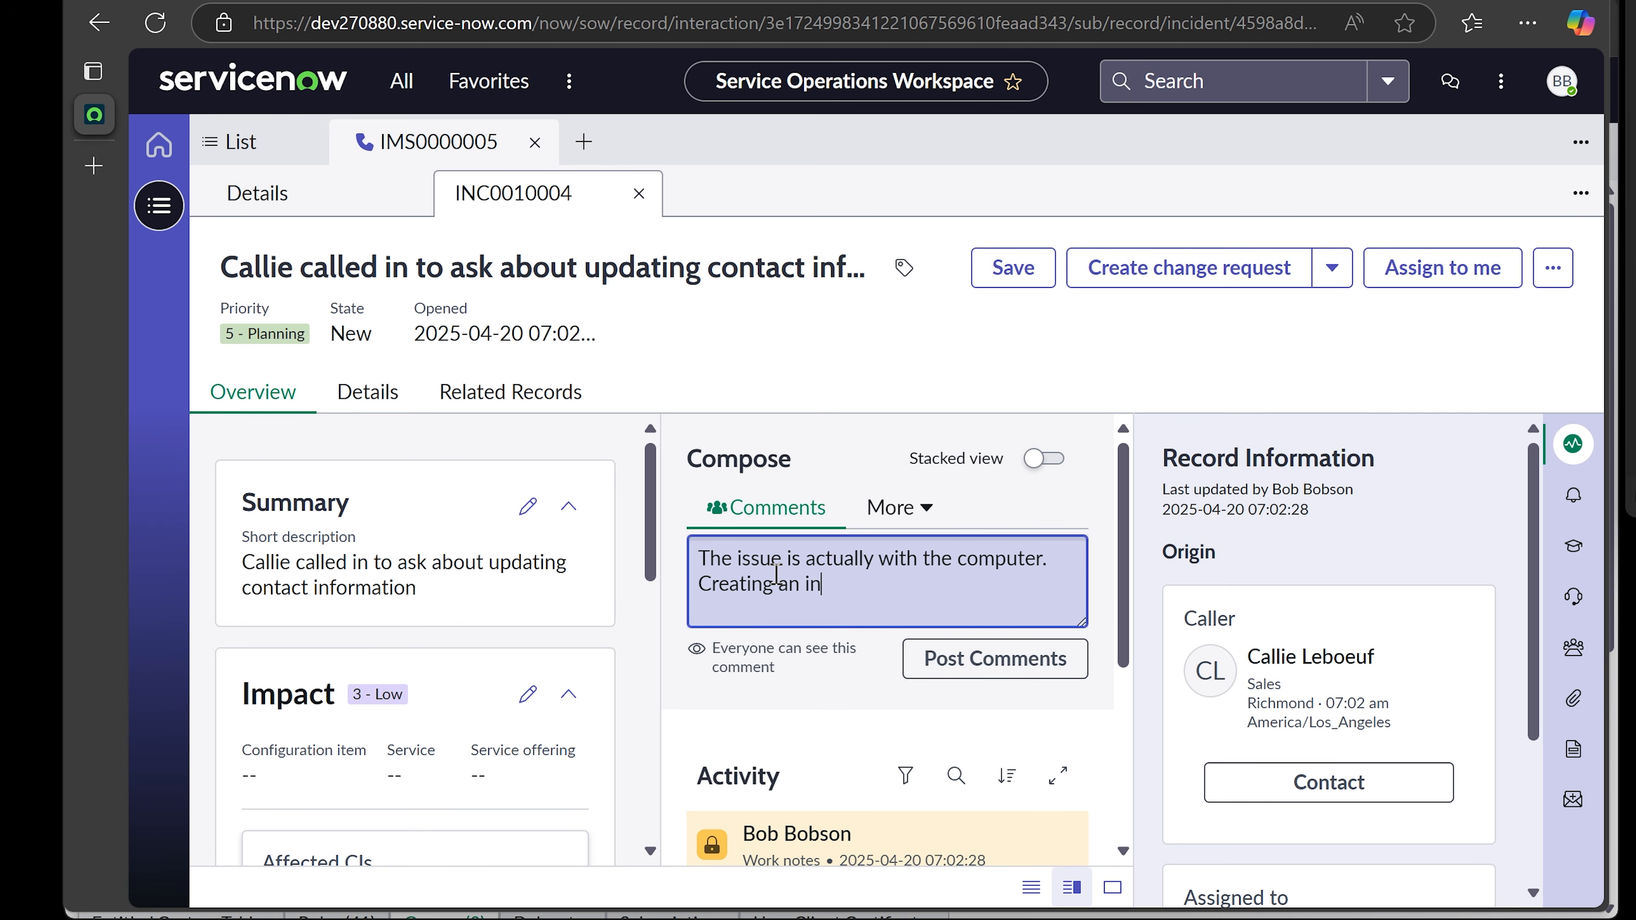
text(cident fo)
text(r on-site support.)
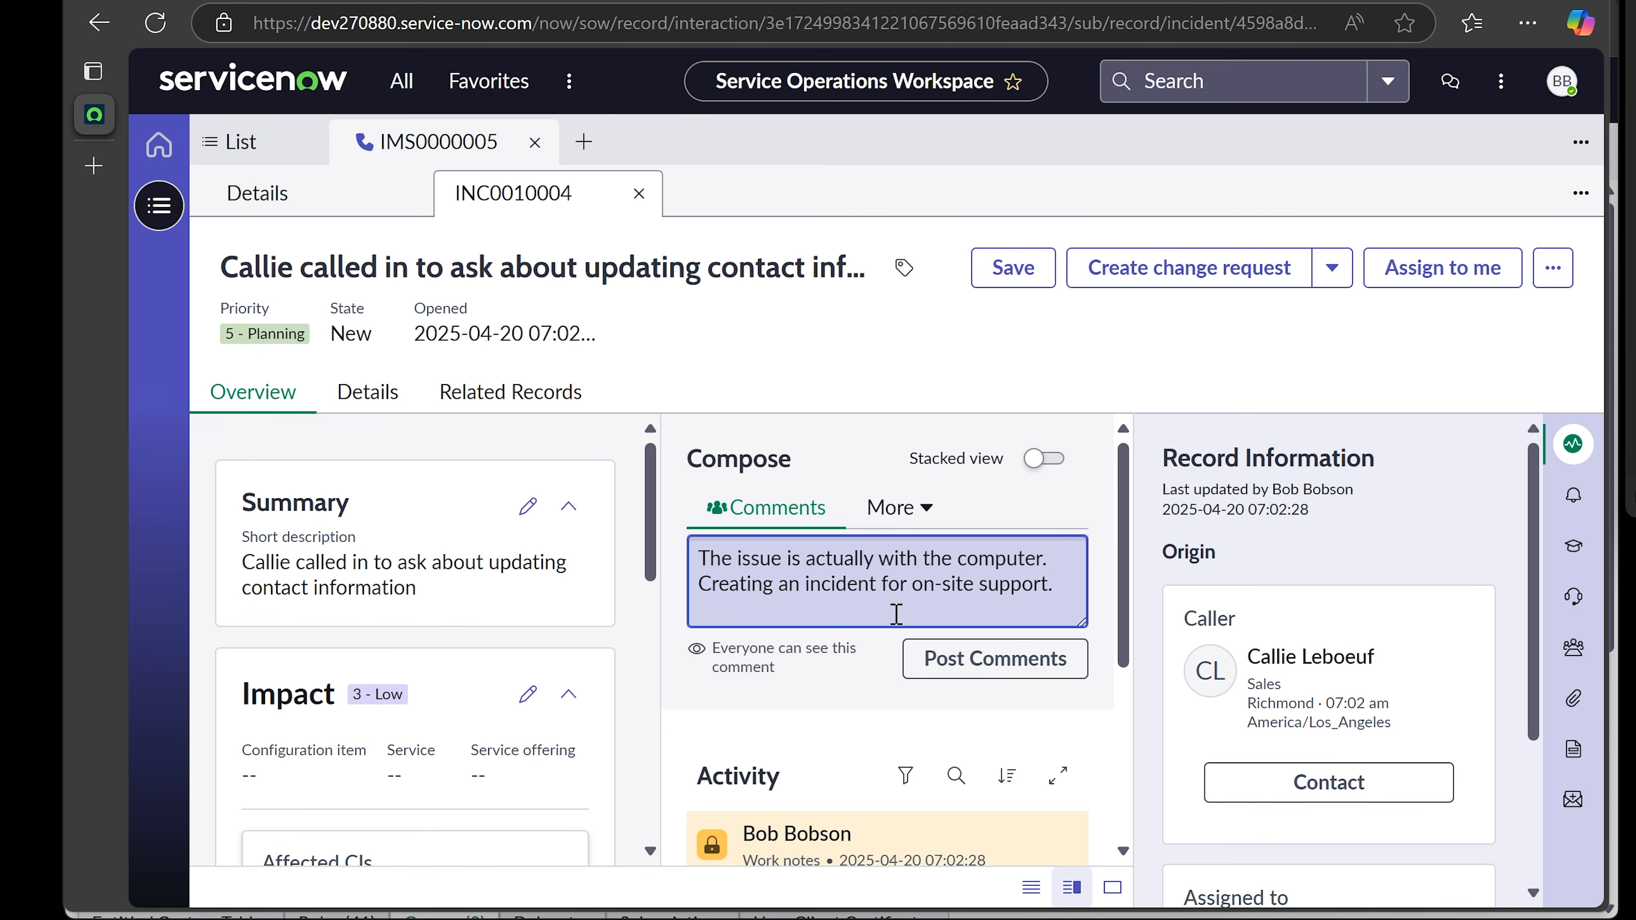
click(1000, 670)
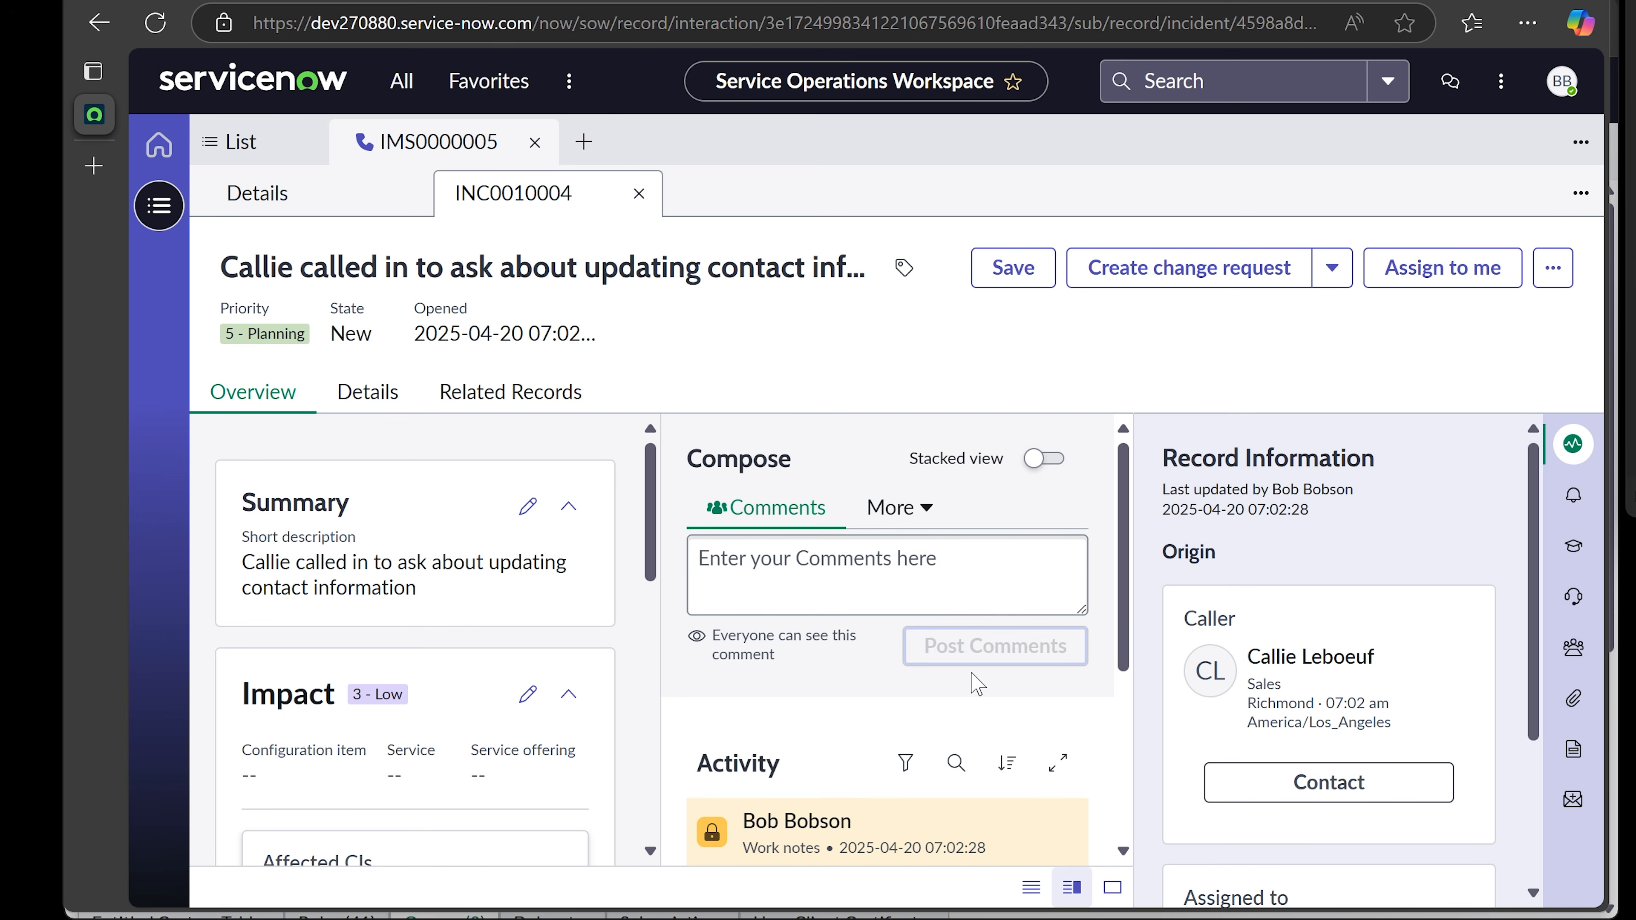
scroll(887, 696, down, 2)
scroll(889, 699, down, 4)
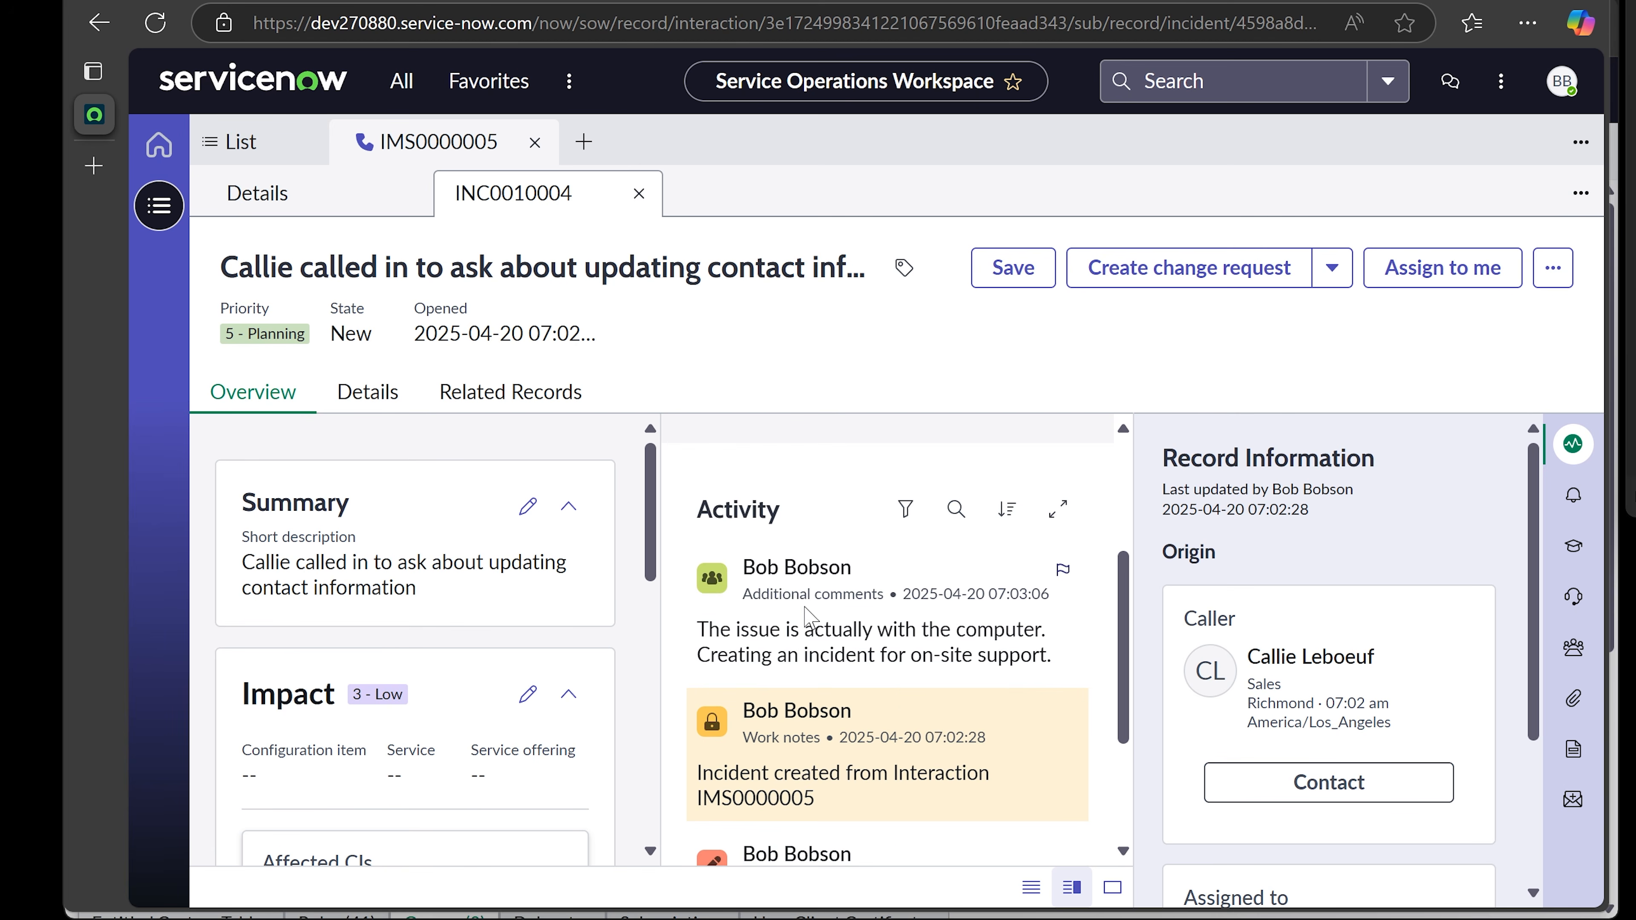
scroll(787, 567, up, 2)
drag(821, 799, 696, 772)
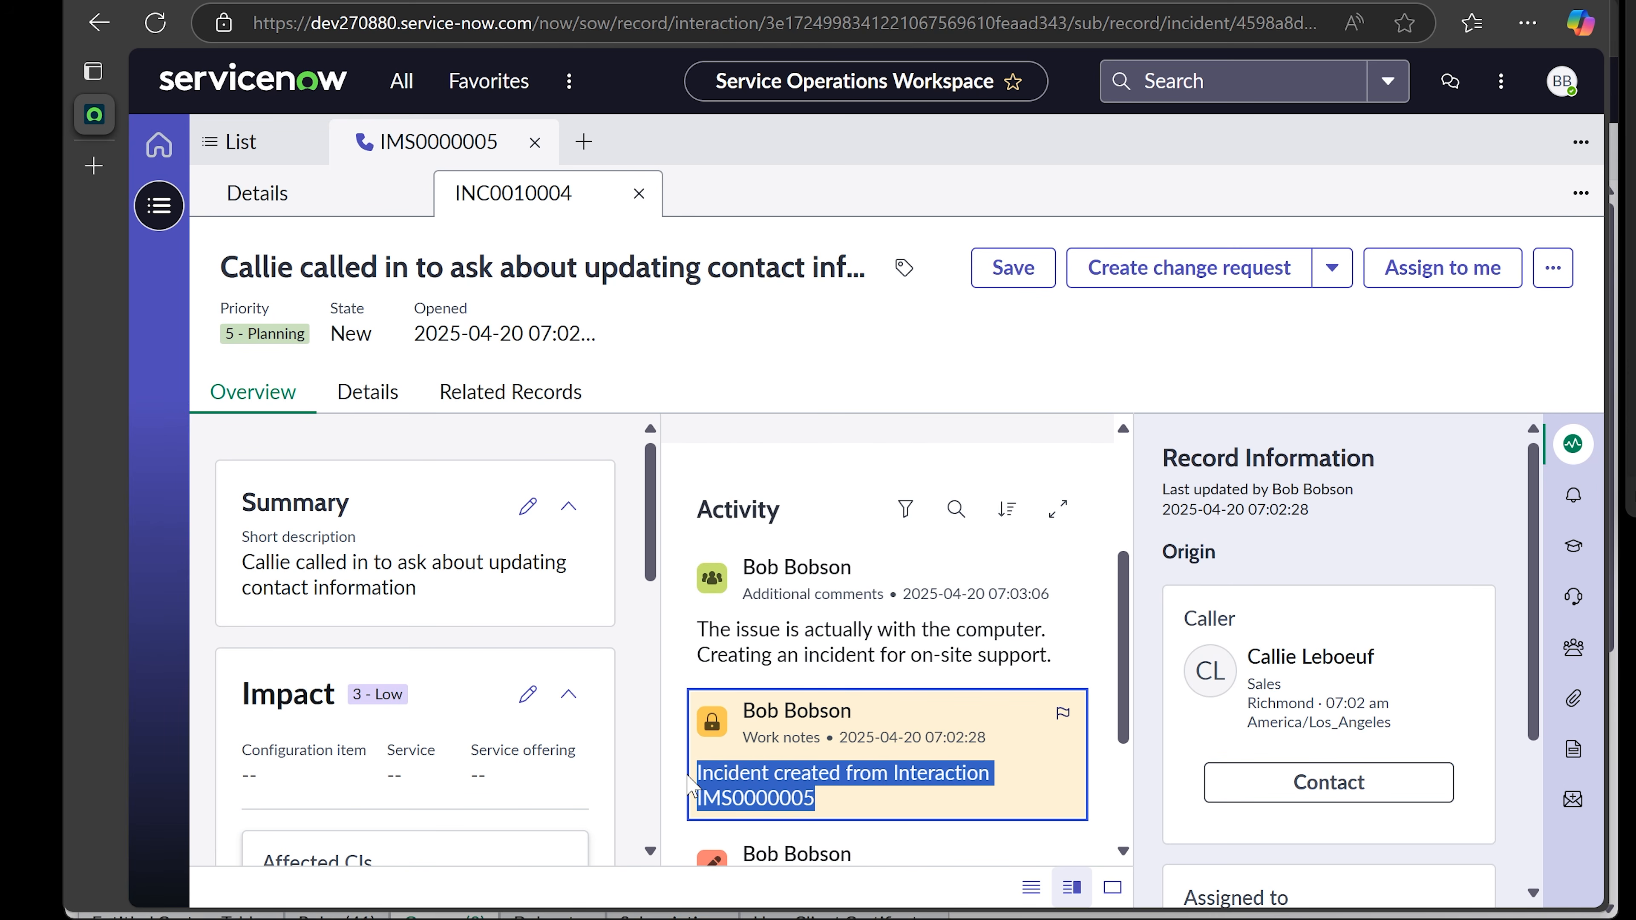
click(851, 773)
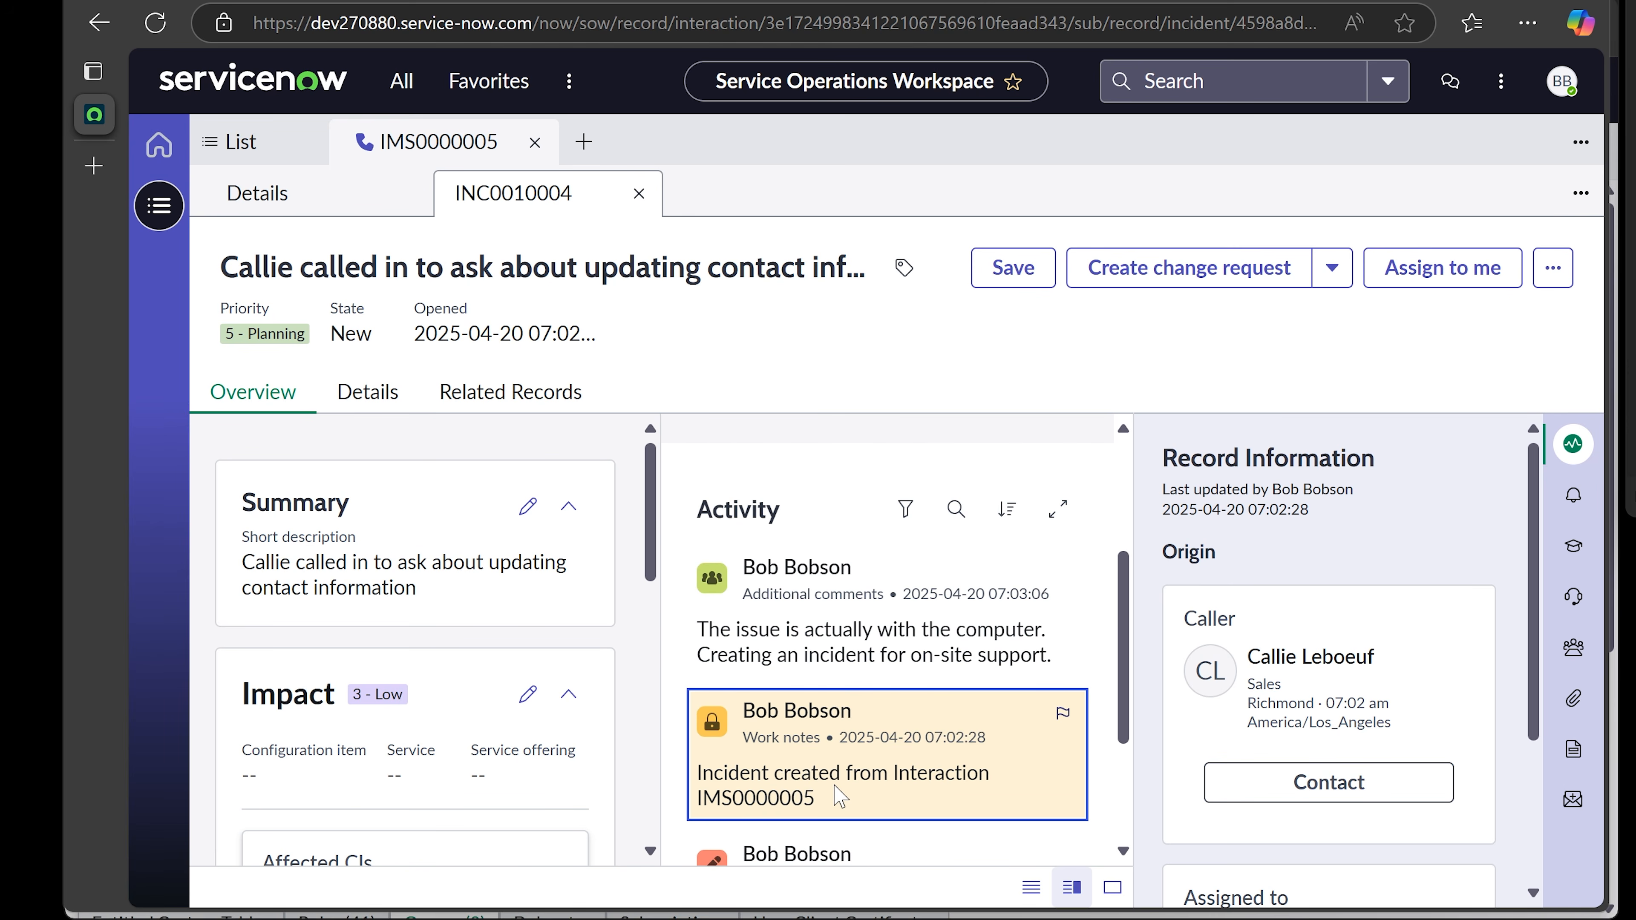
drag(845, 773, 943, 796)
click(847, 668)
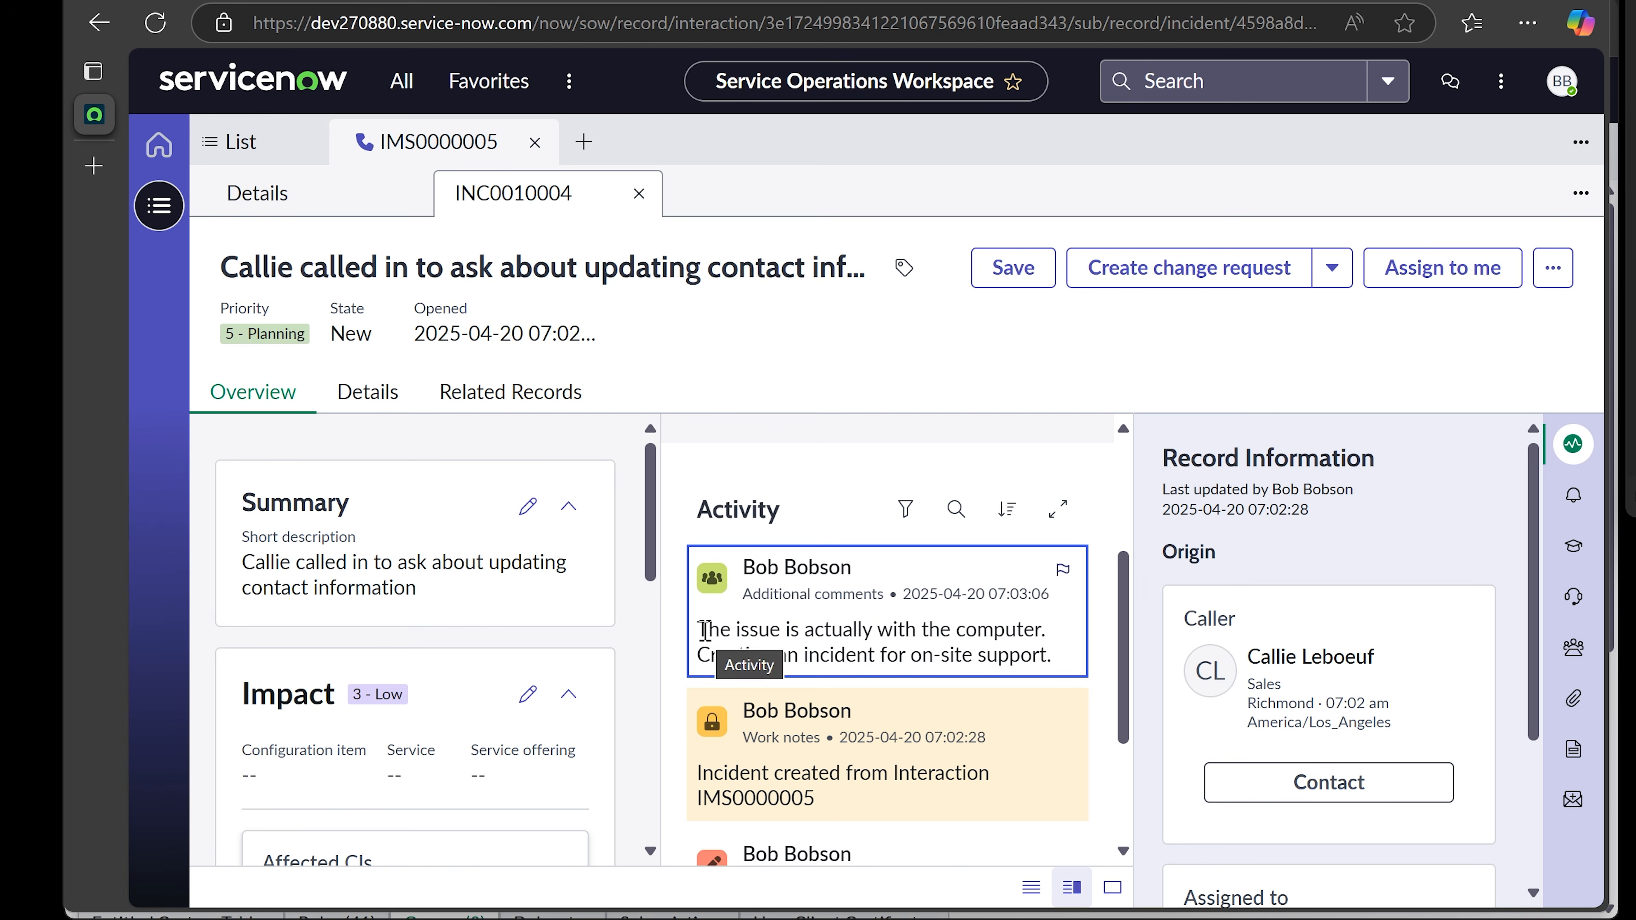
drag(707, 629, 1066, 657)
click(1061, 660)
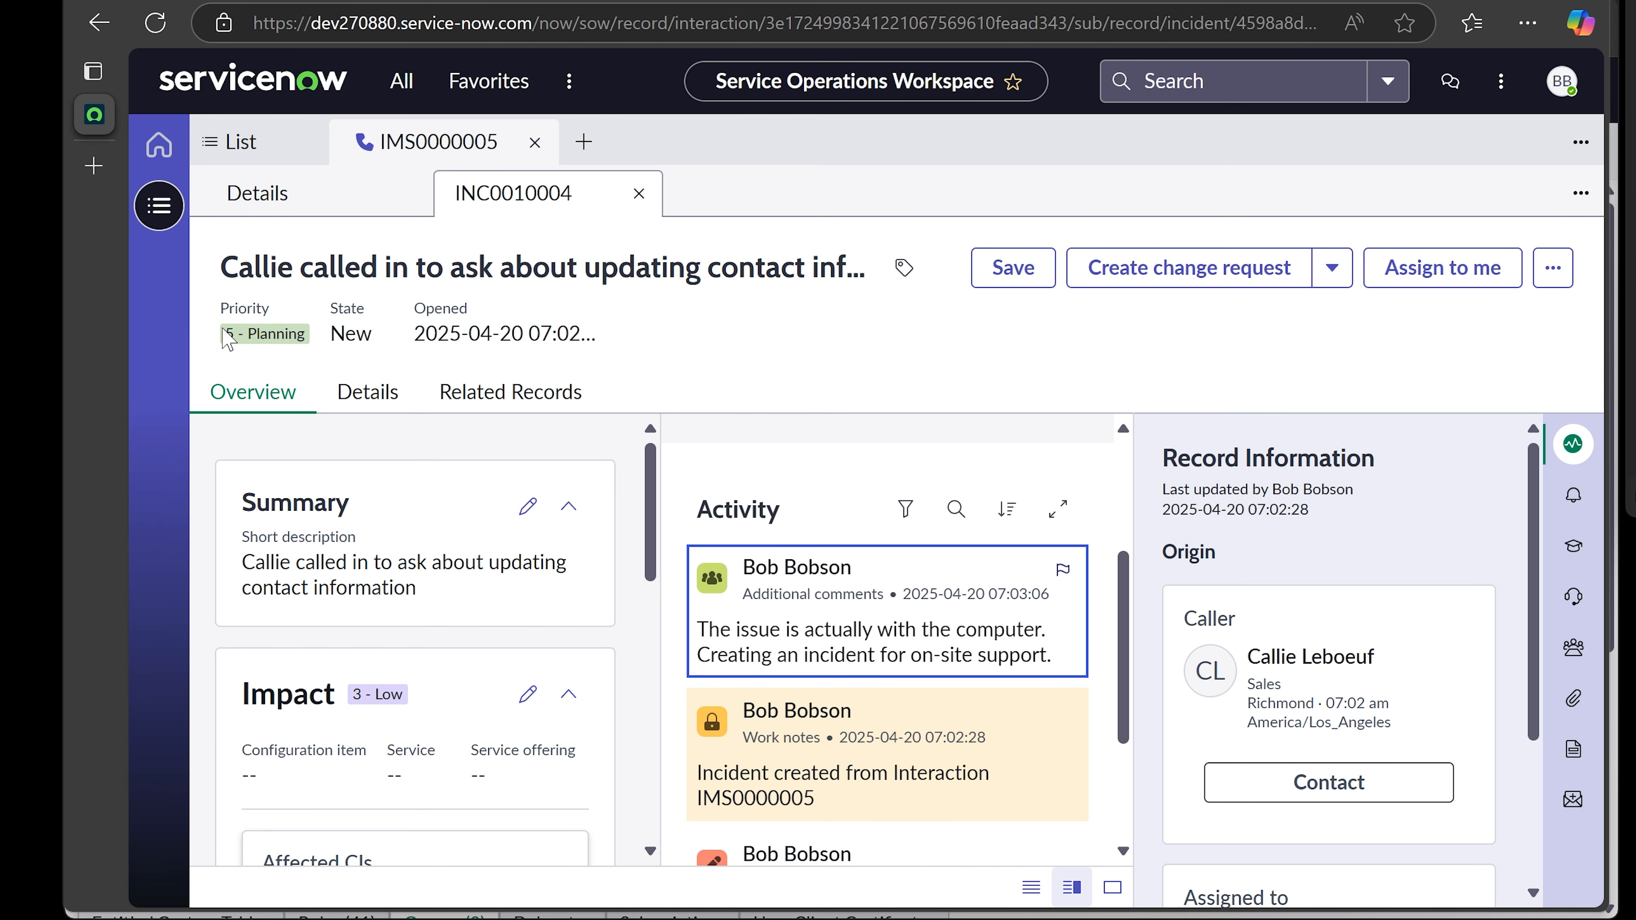
drag(225, 339, 621, 336)
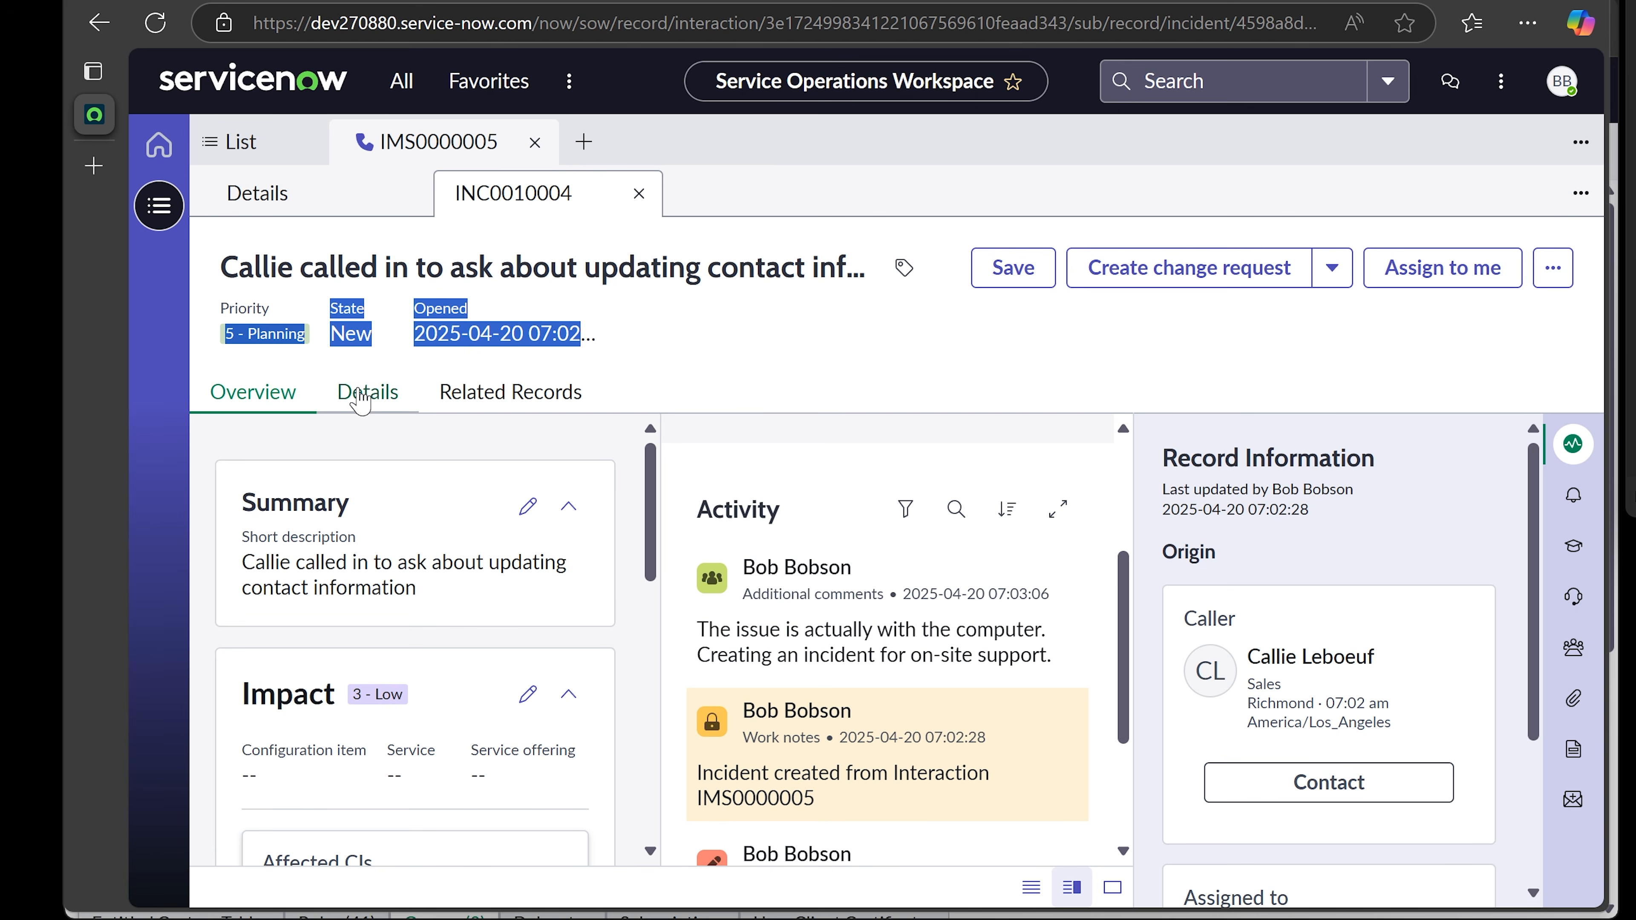
- Open INC0010004's full details form and place the cursor in the Description field
click(362, 400)
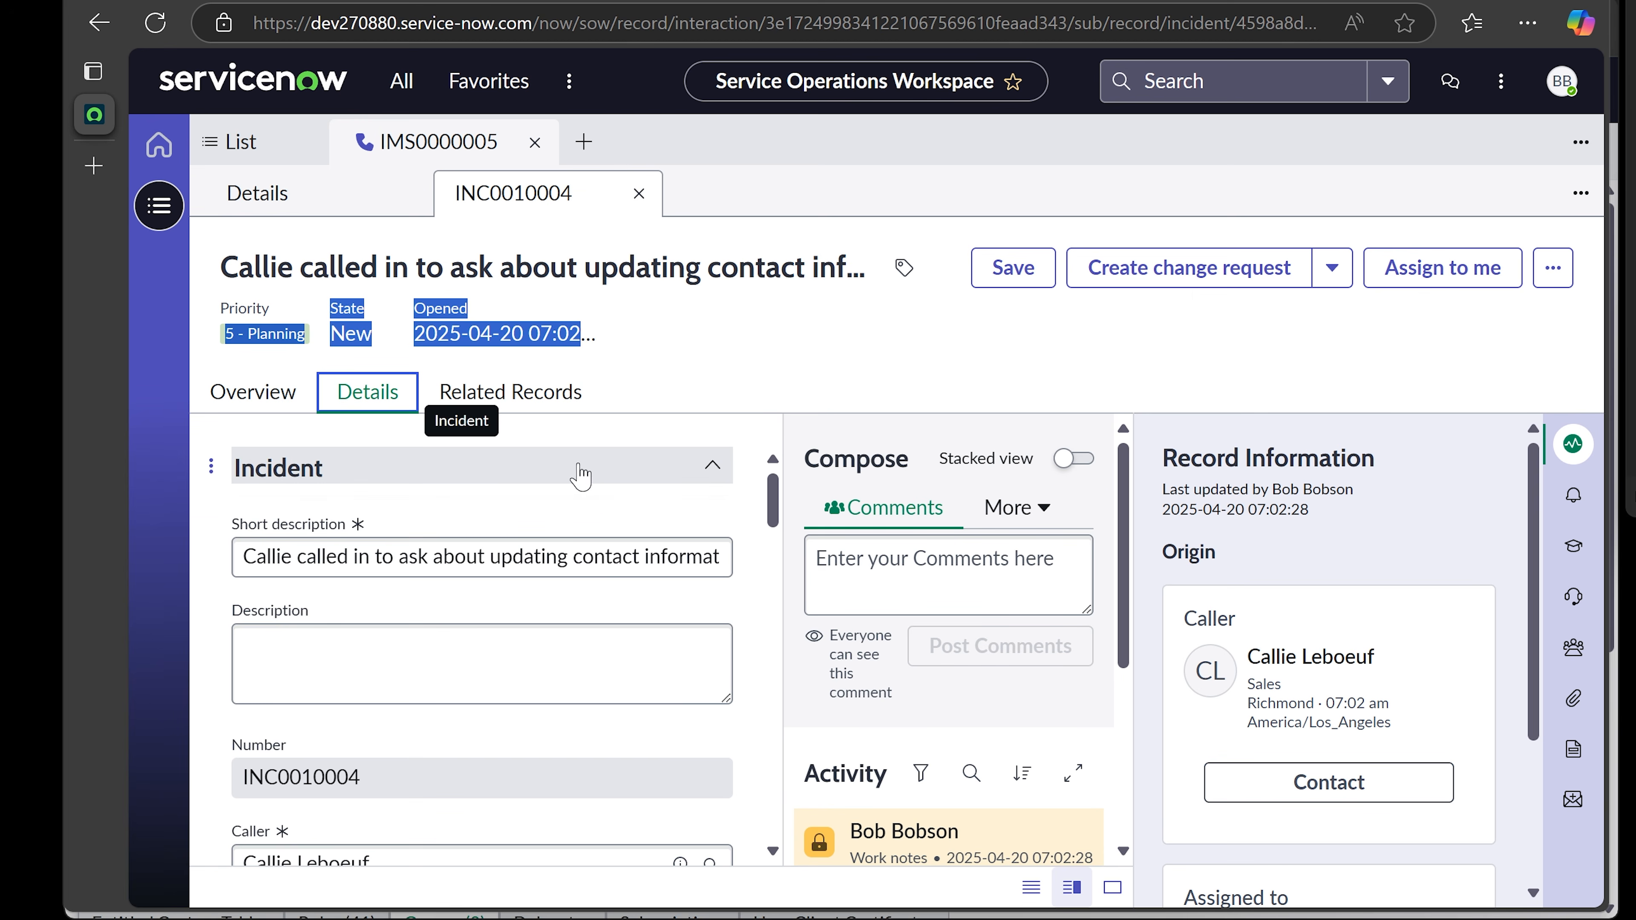
scroll(579, 475, down, 2)
scroll(578, 475, down, 2)
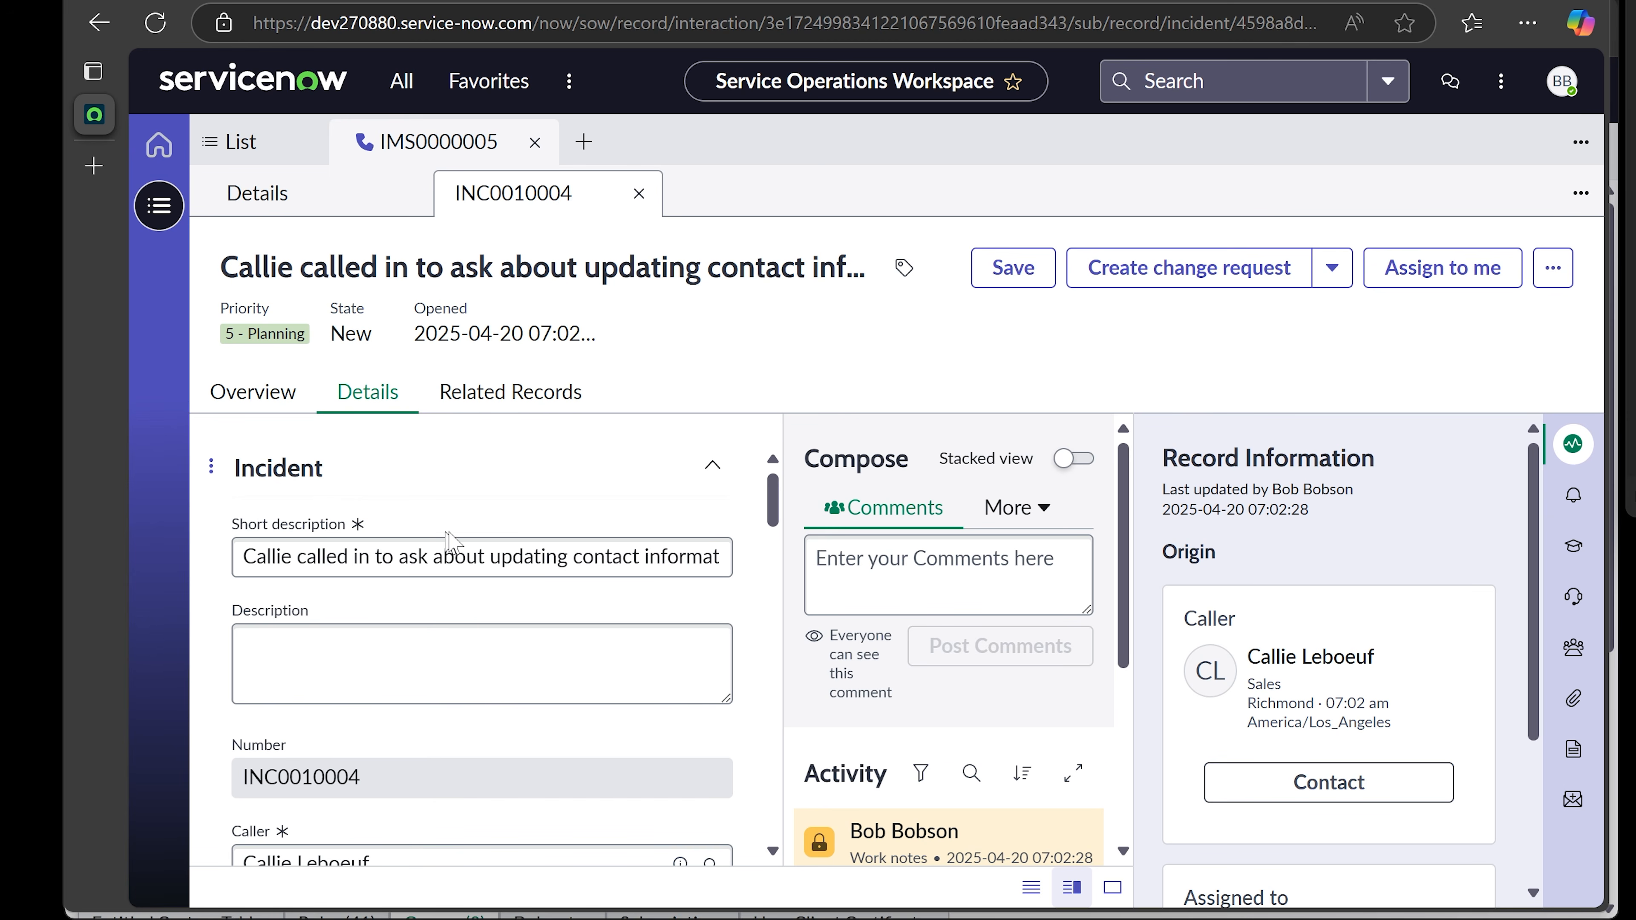
scroll(461, 625, down, 2)
scroll(460, 626, up, 2)
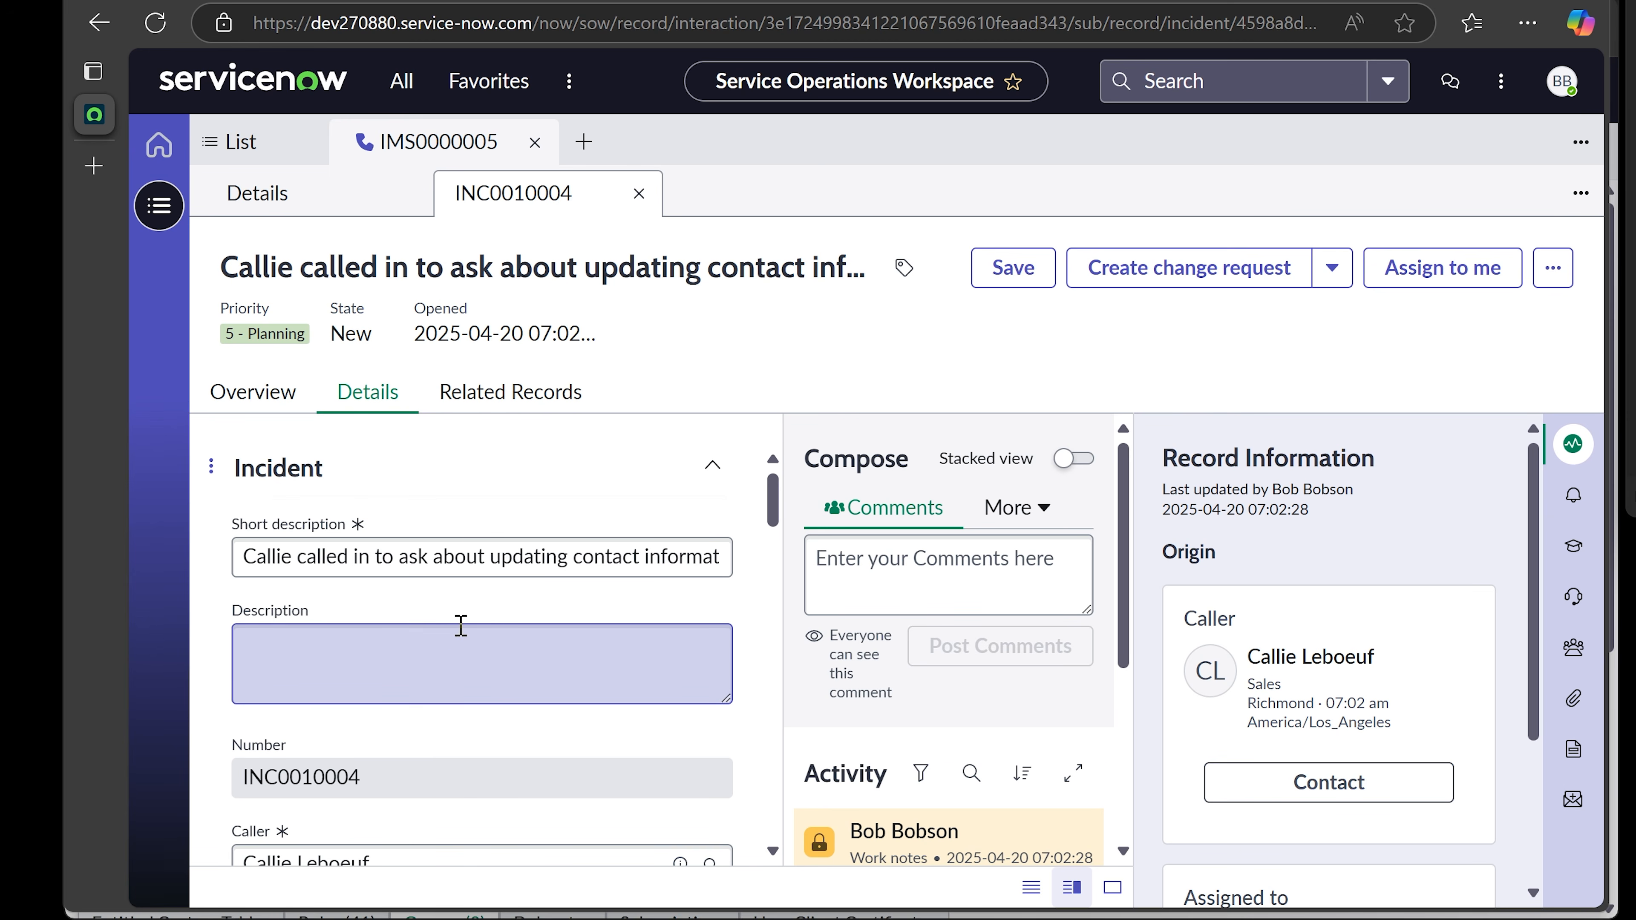
click(435, 656)
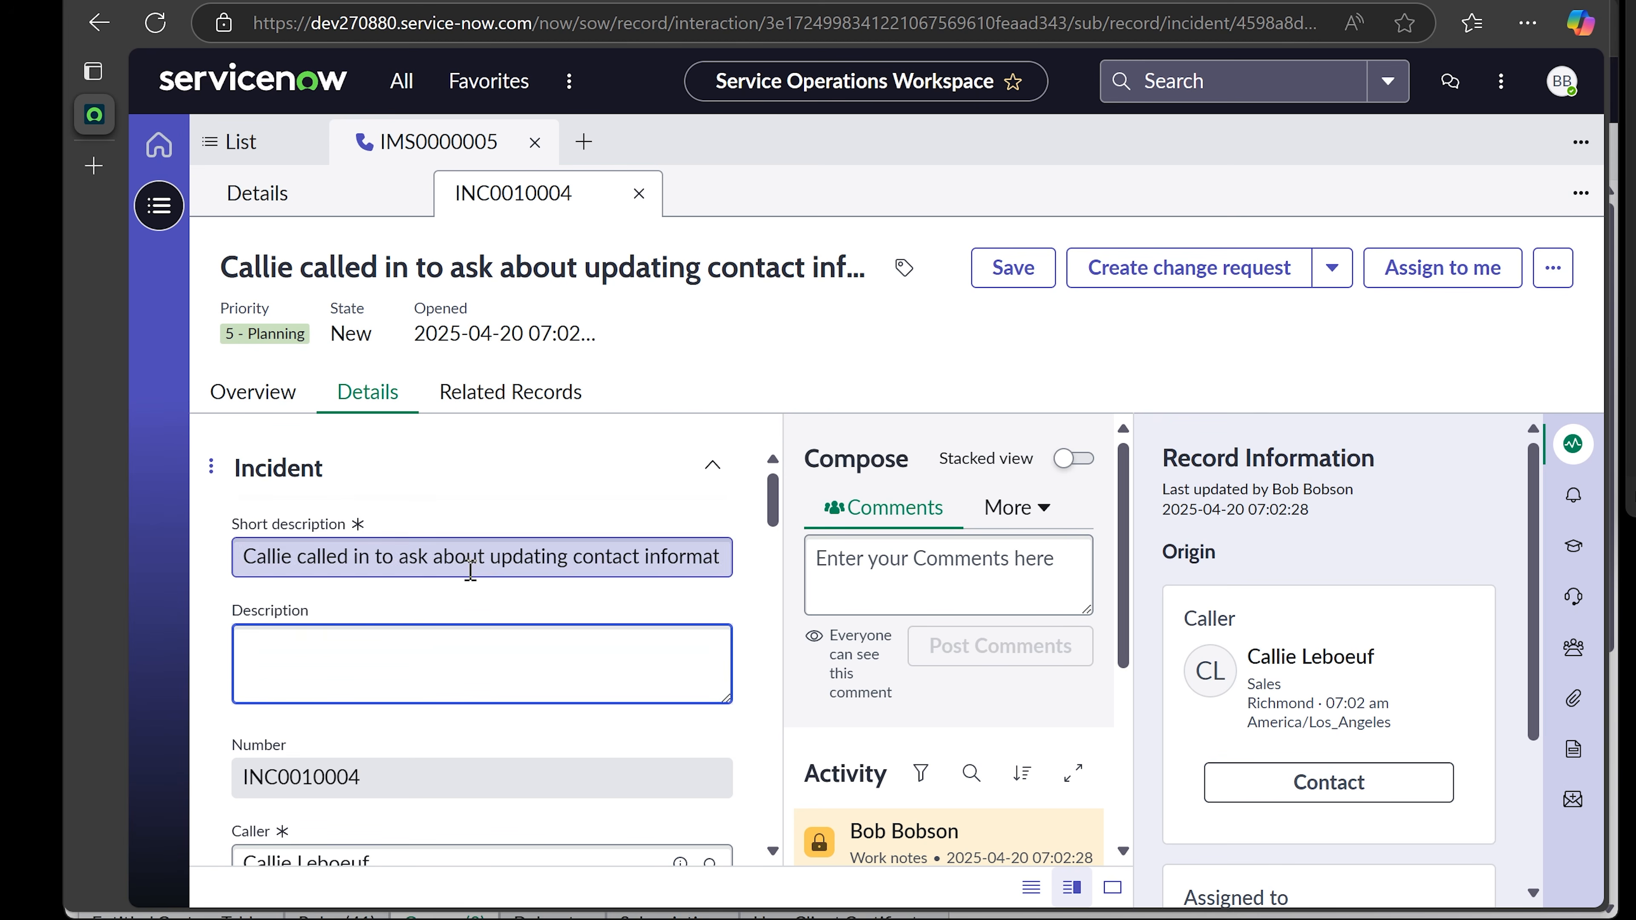
click(369, 570)
click(338, 670)
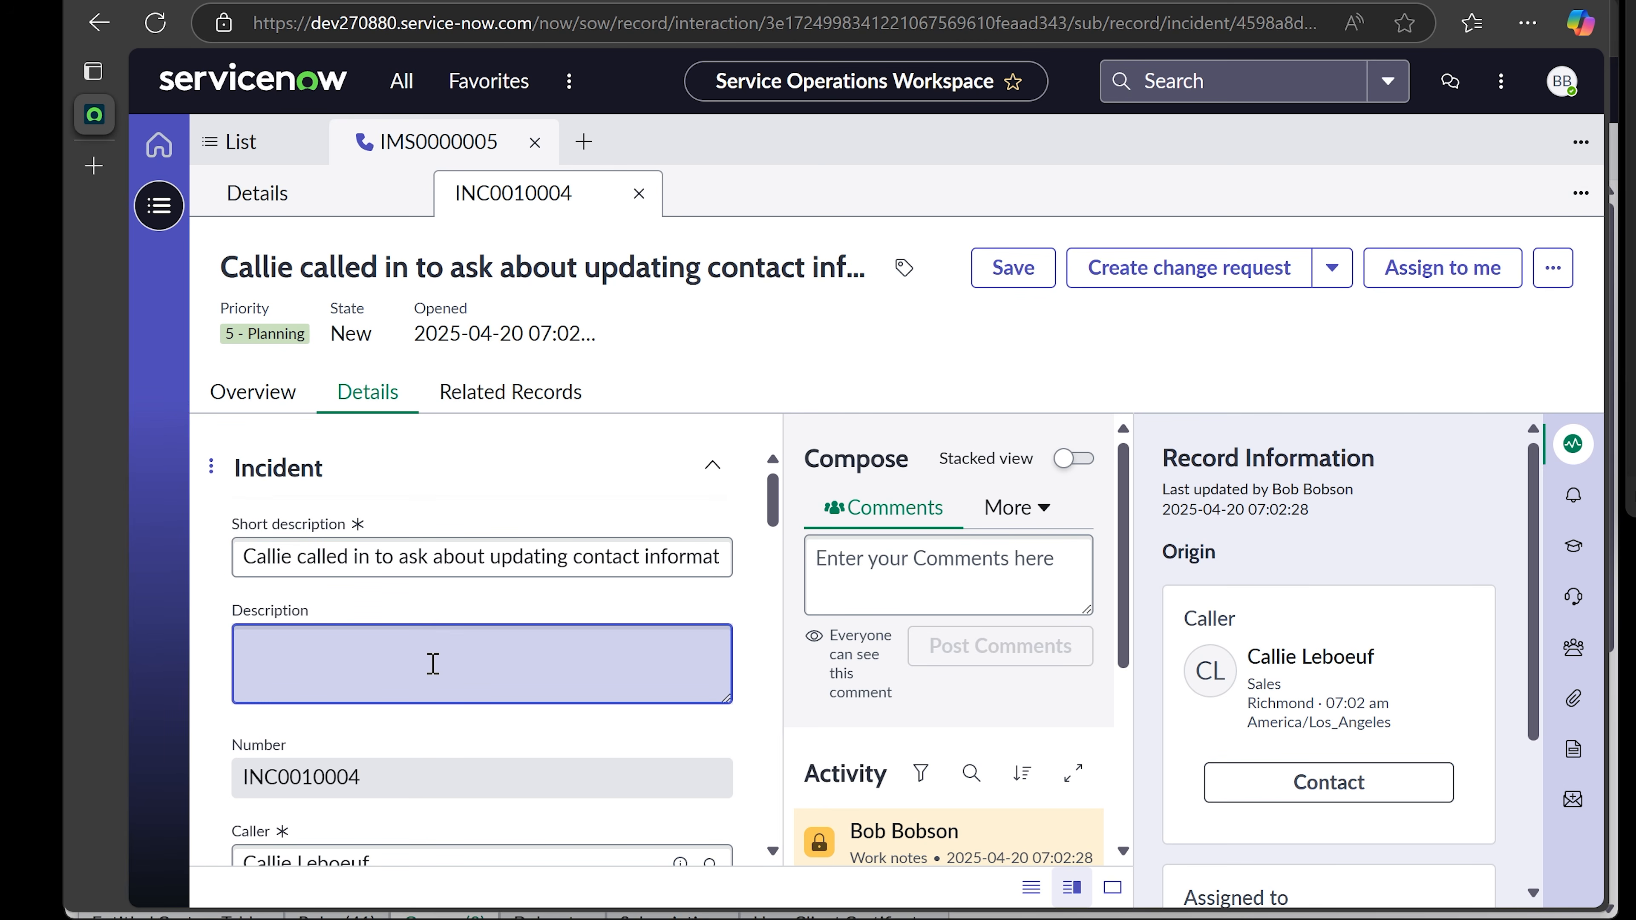
- Type 'Customers computer is preventing her from updating contact information' and ignore its grammar flag
scroll(946, 699, down, 4)
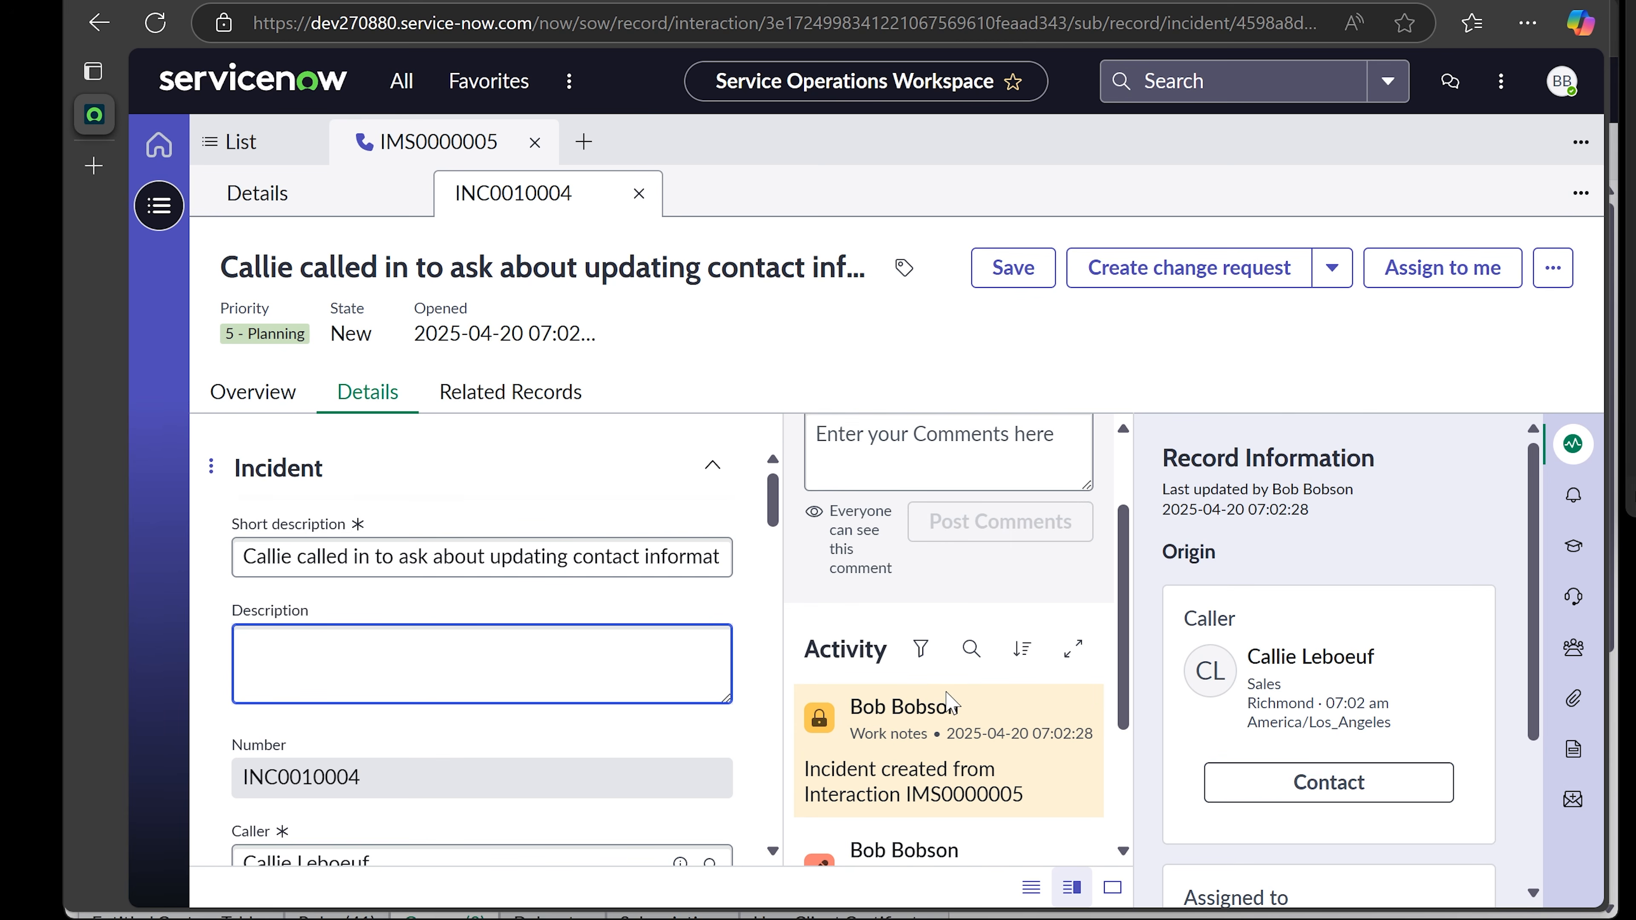
scroll(935, 686, up, 4)
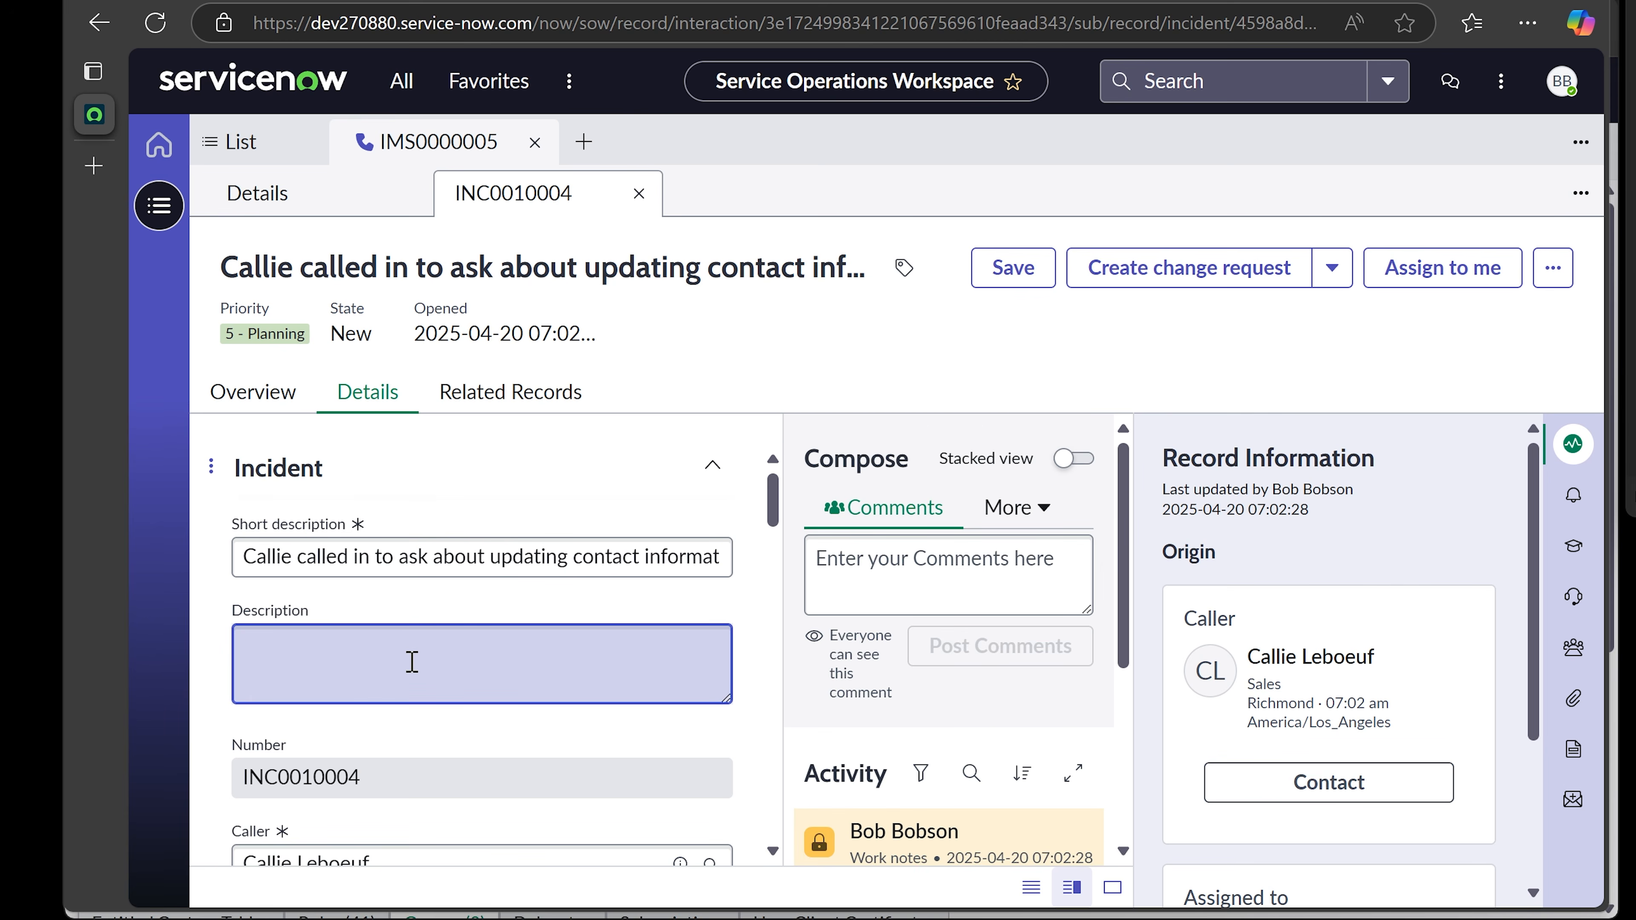
text(Customers computer)
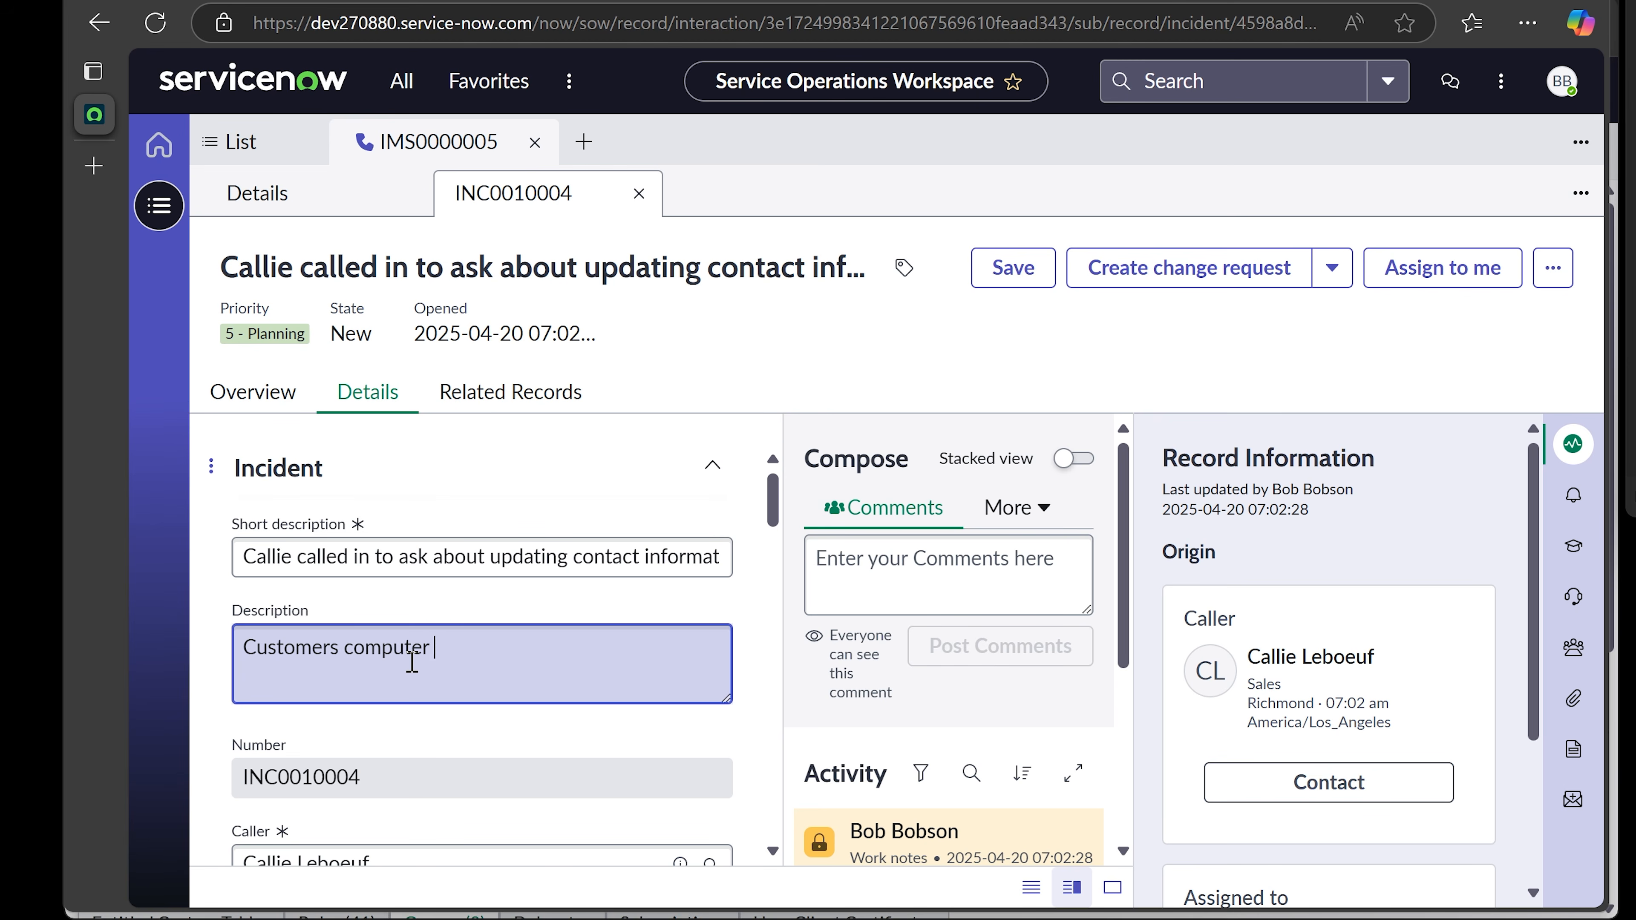
text(is preve)
key(Tab)
text(her )
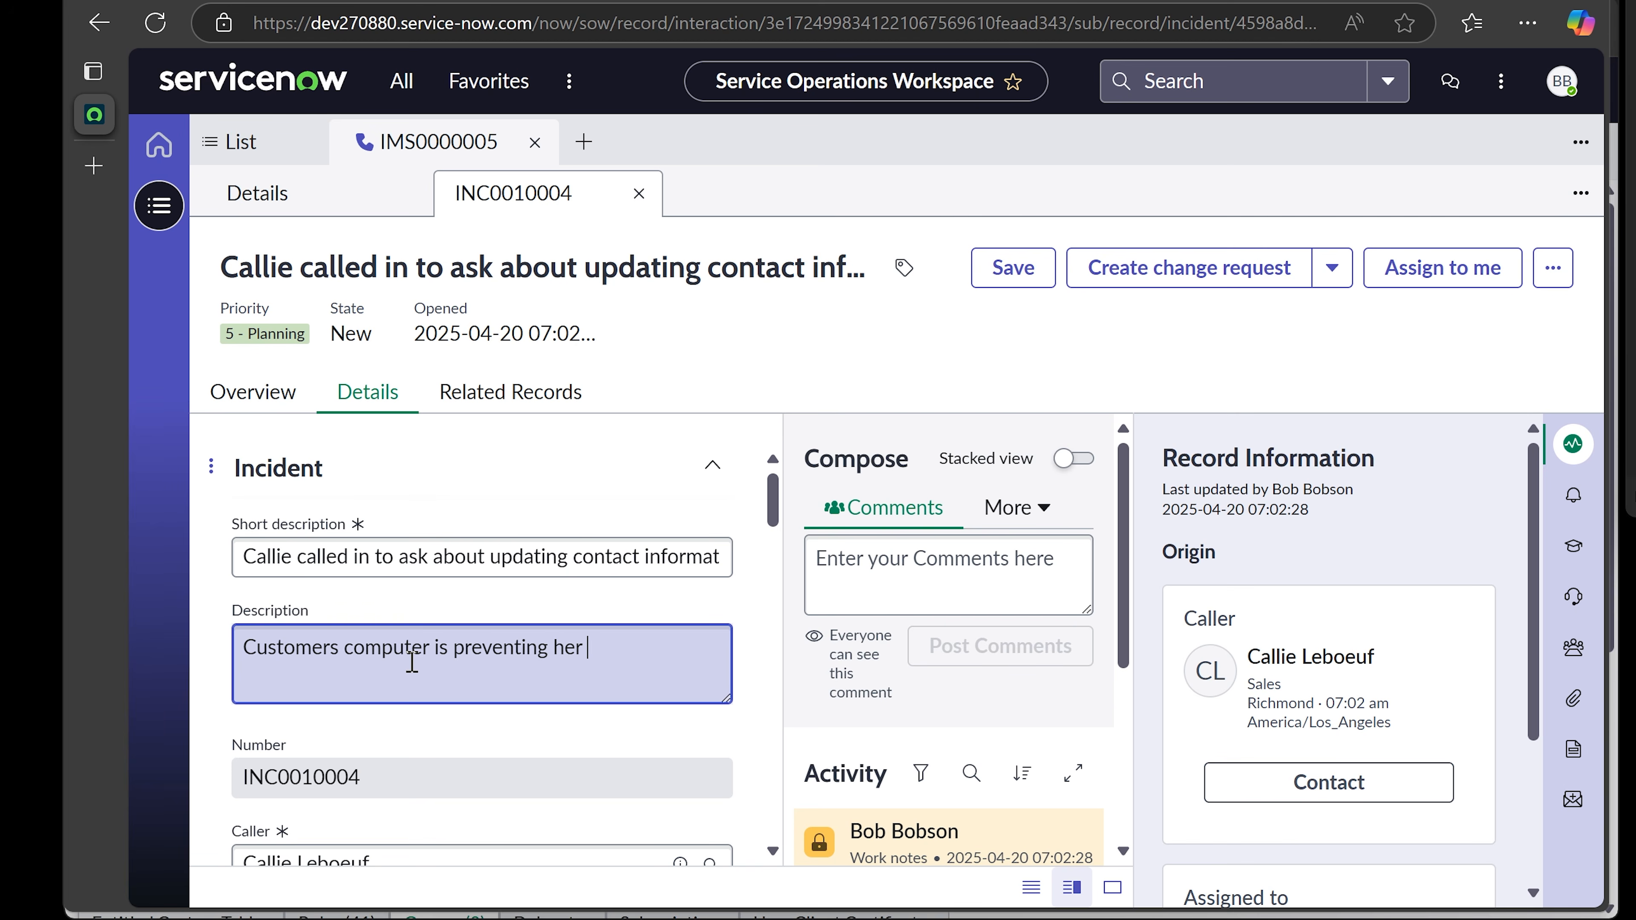
text(from updating contact i)
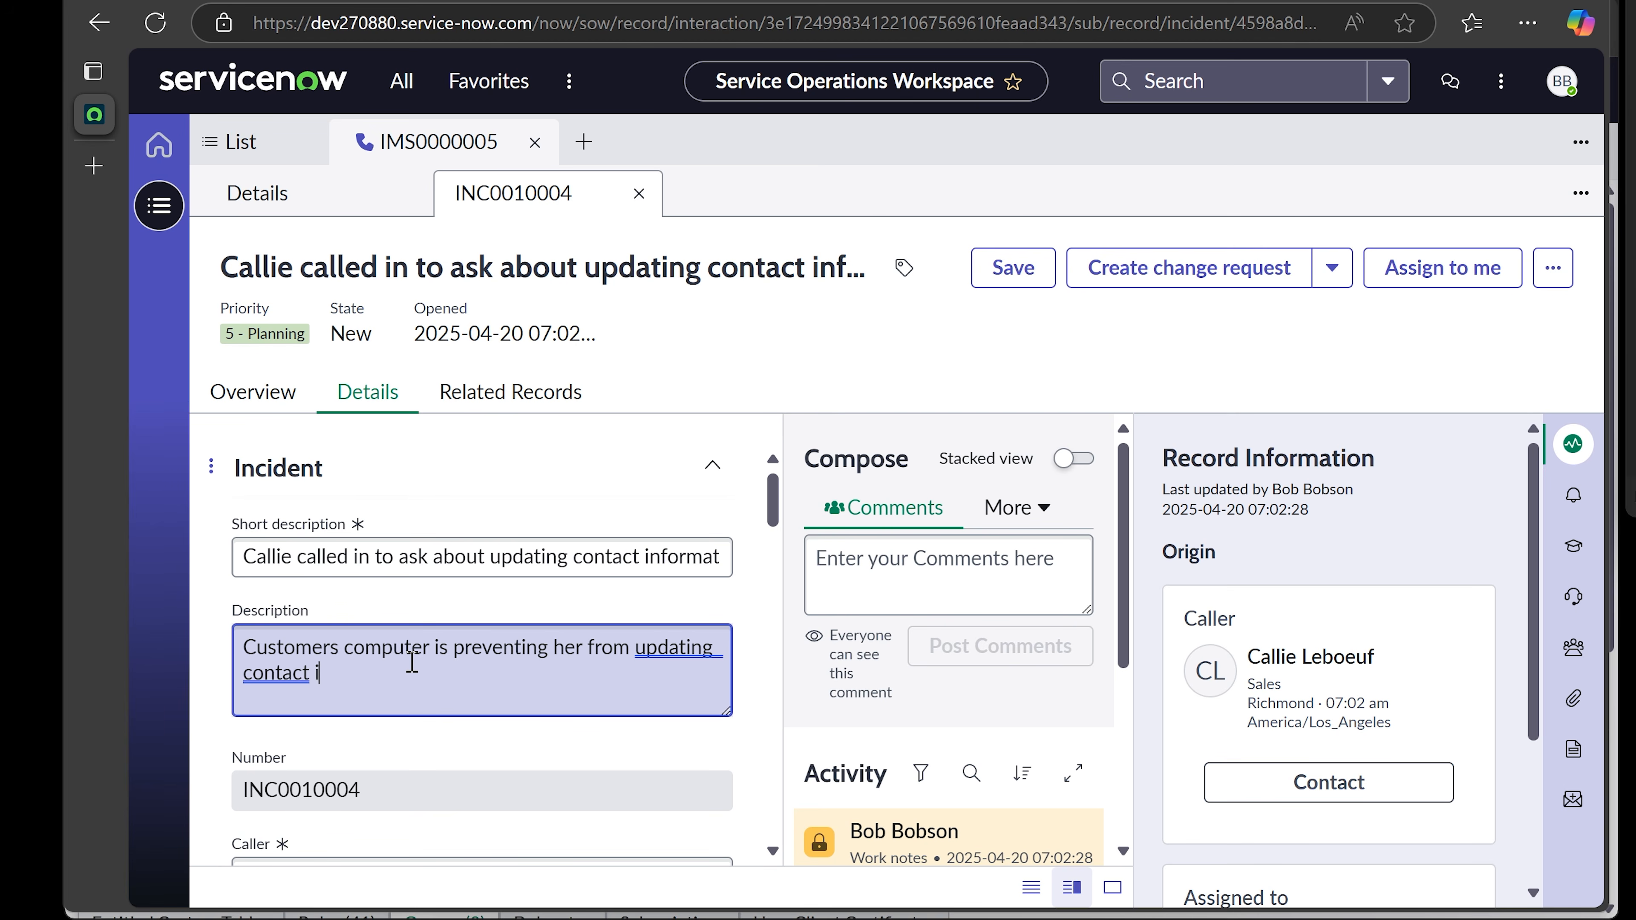
text(nformation.)
right_click(283, 671)
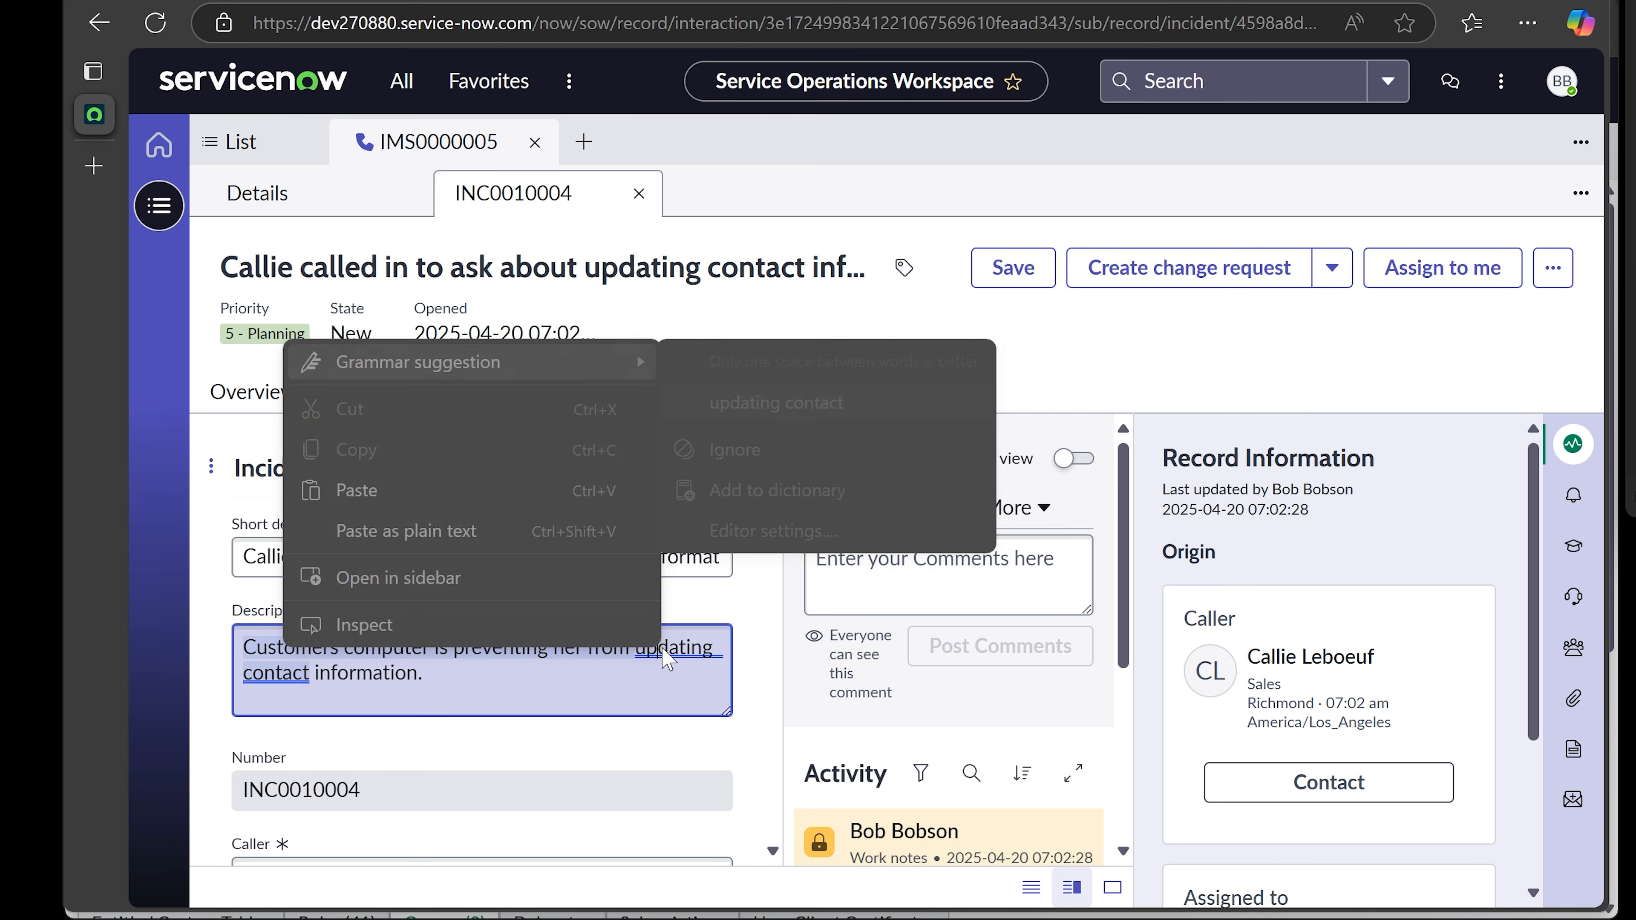
mouse_move(637, 358)
click(769, 451)
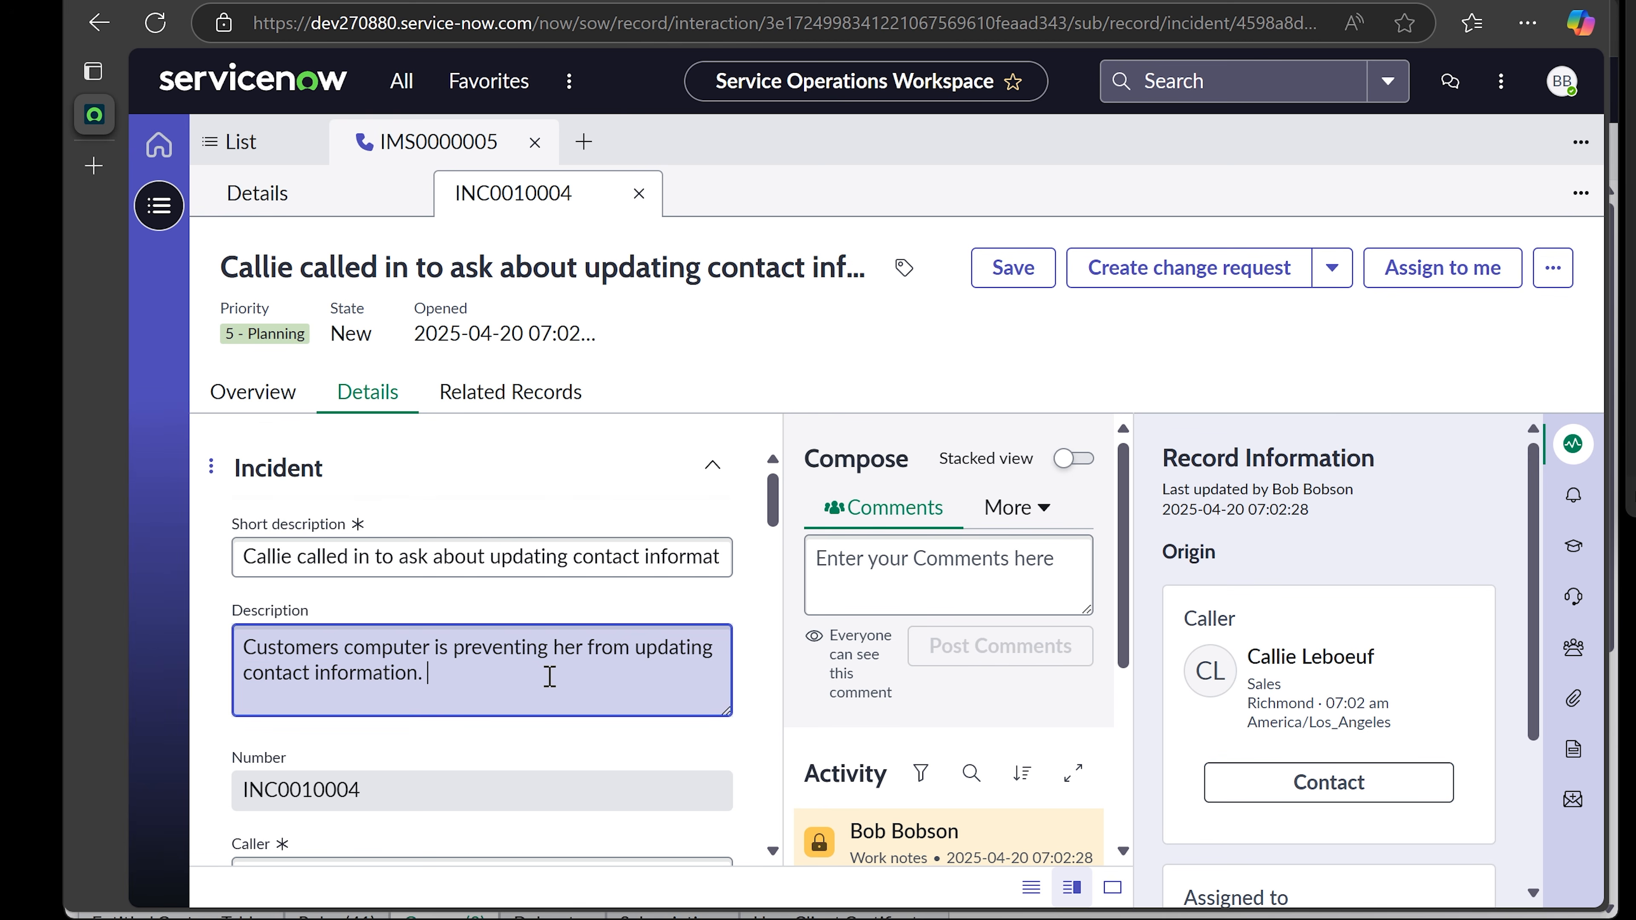
scroll(549, 677, down, 3)
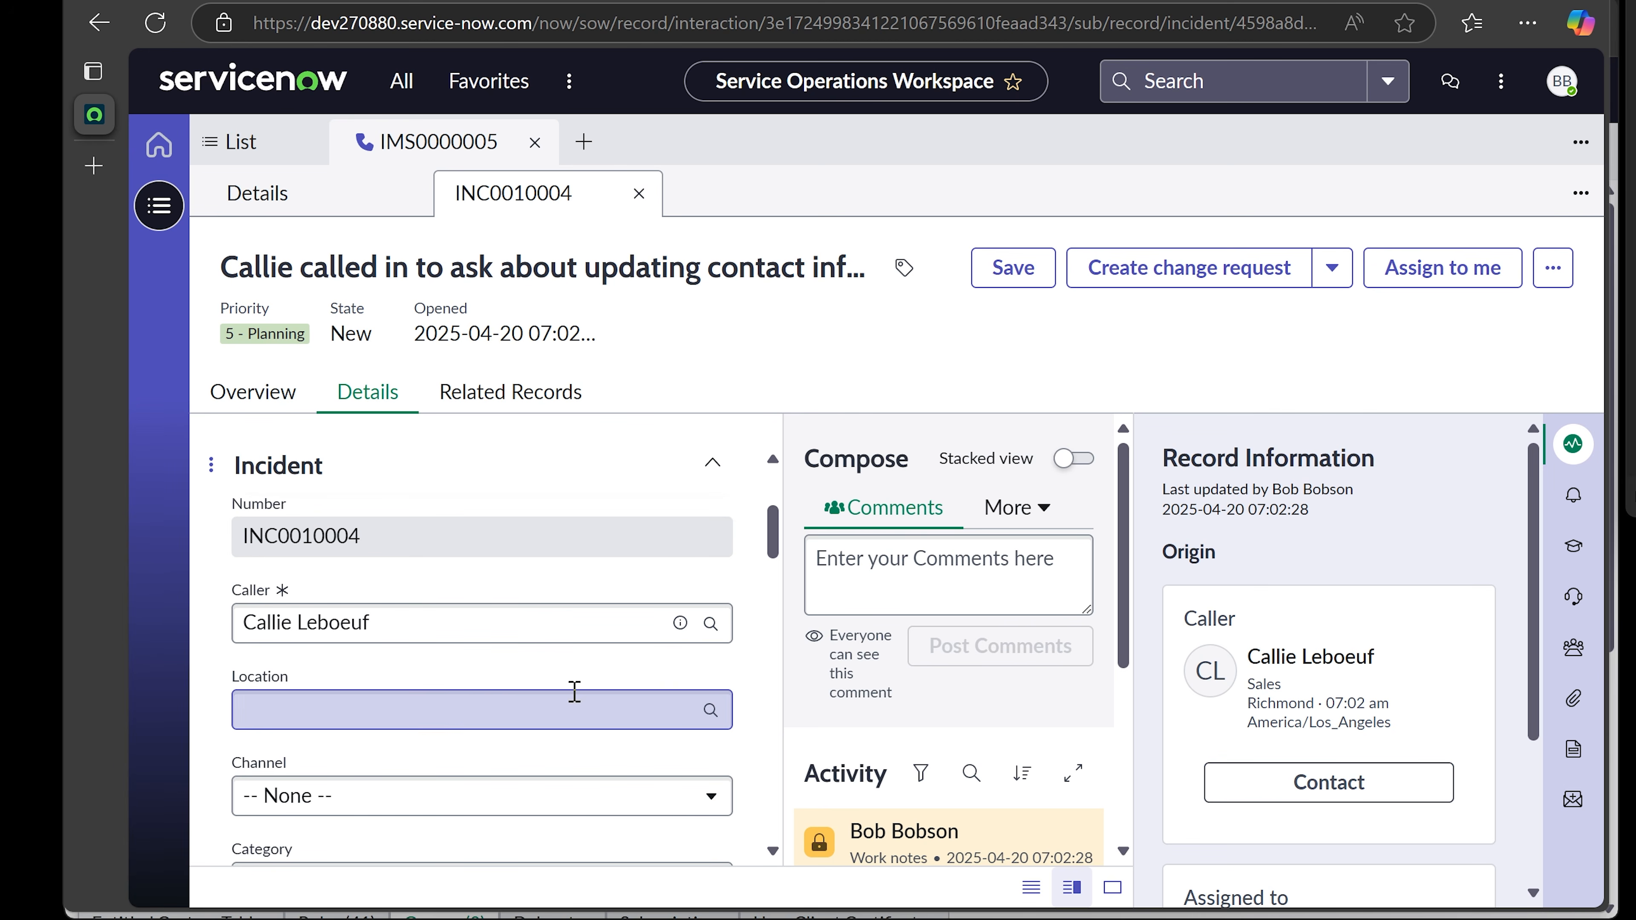
- Set the incident's location to the first London address and its channel to Phone
click(559, 706)
scroll(571, 681, down, 1)
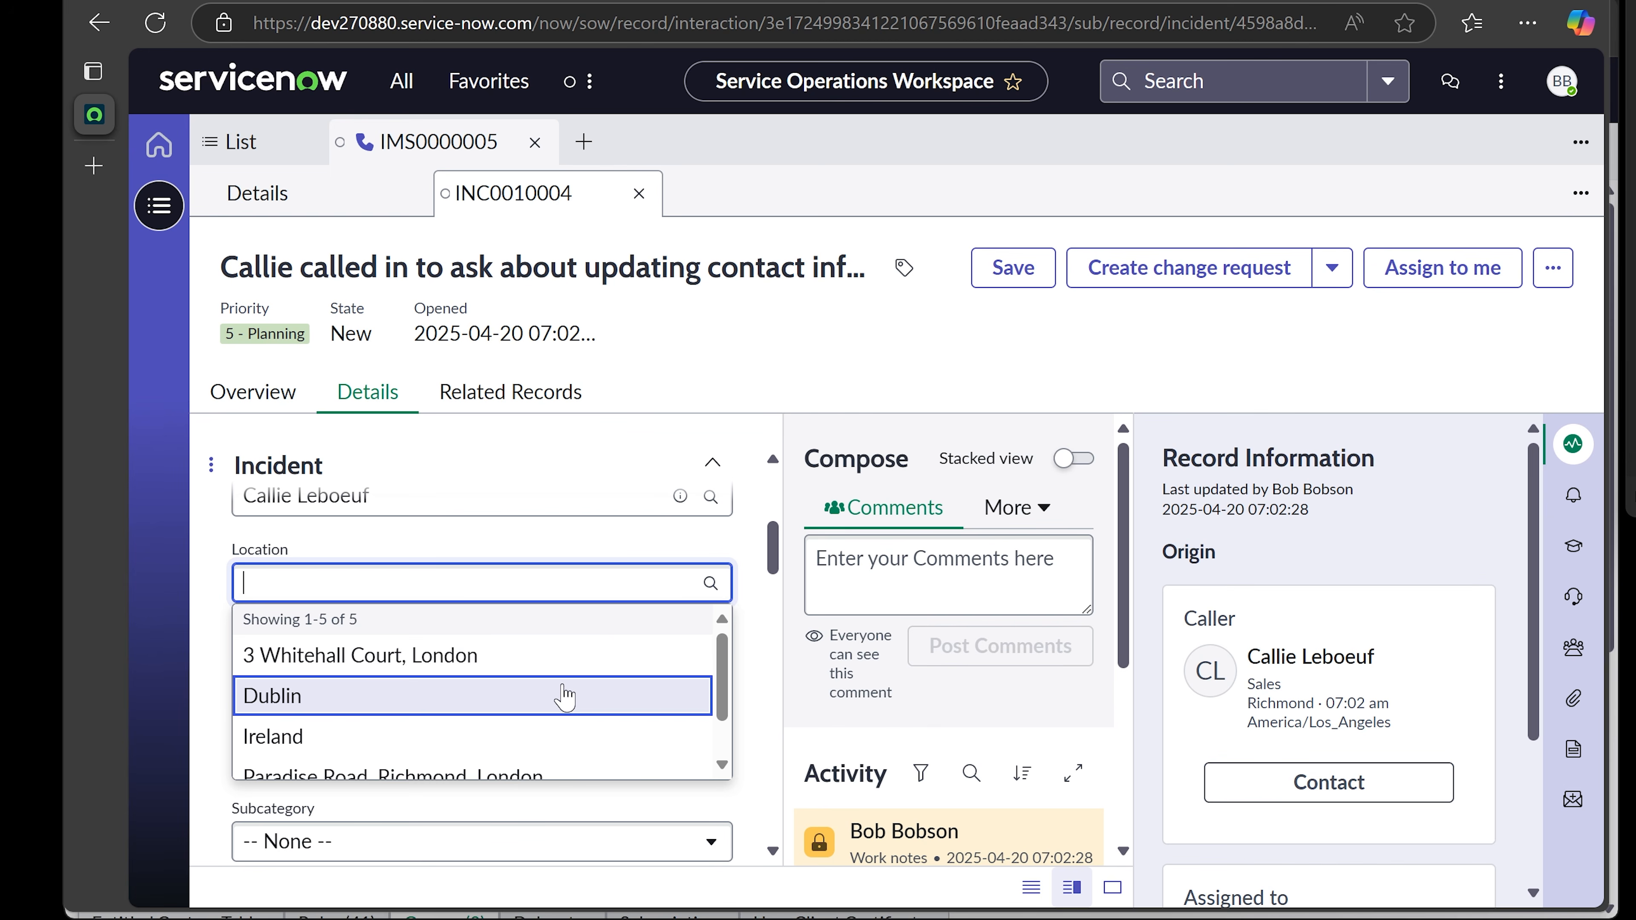
click(554, 657)
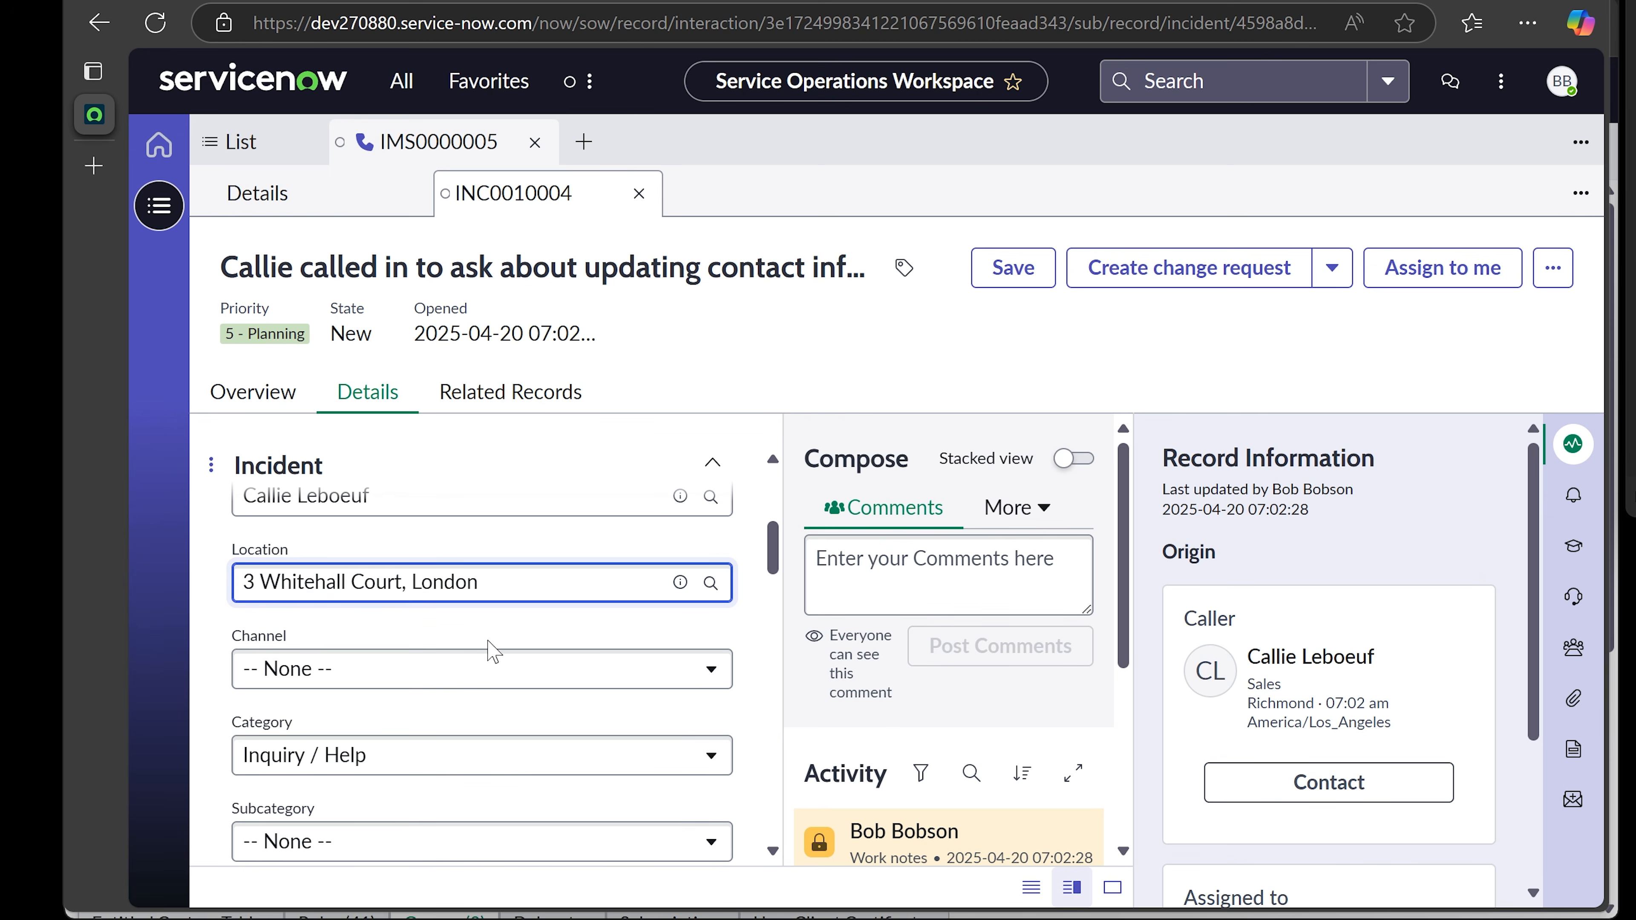
scroll(495, 631, down, 1)
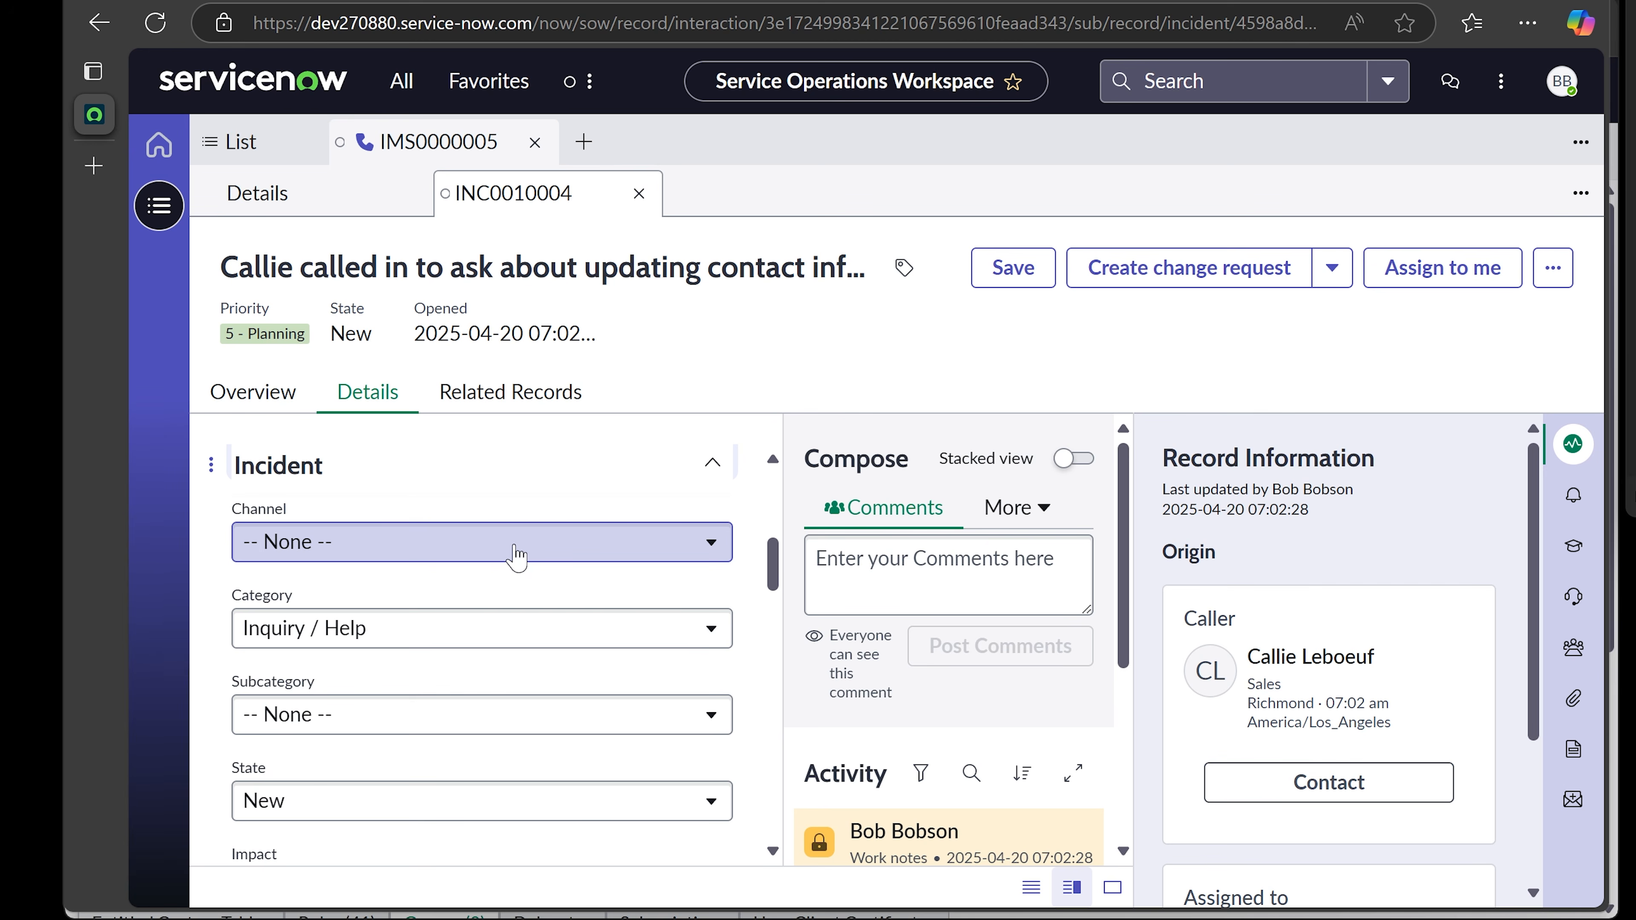
scroll(517, 558, up, 1)
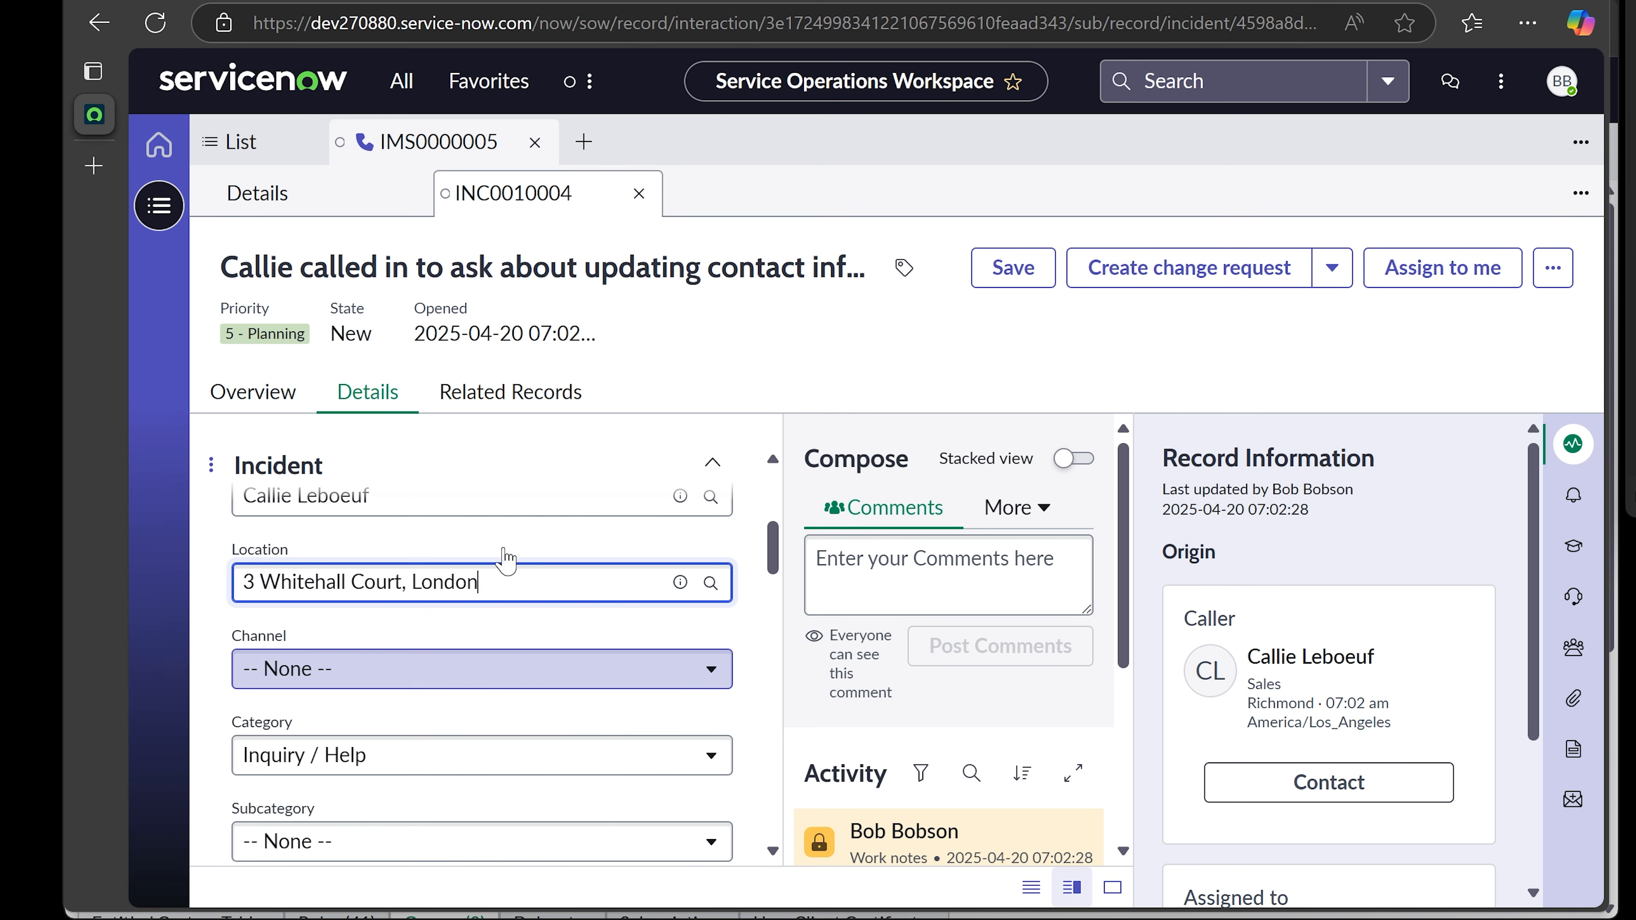
click(439, 675)
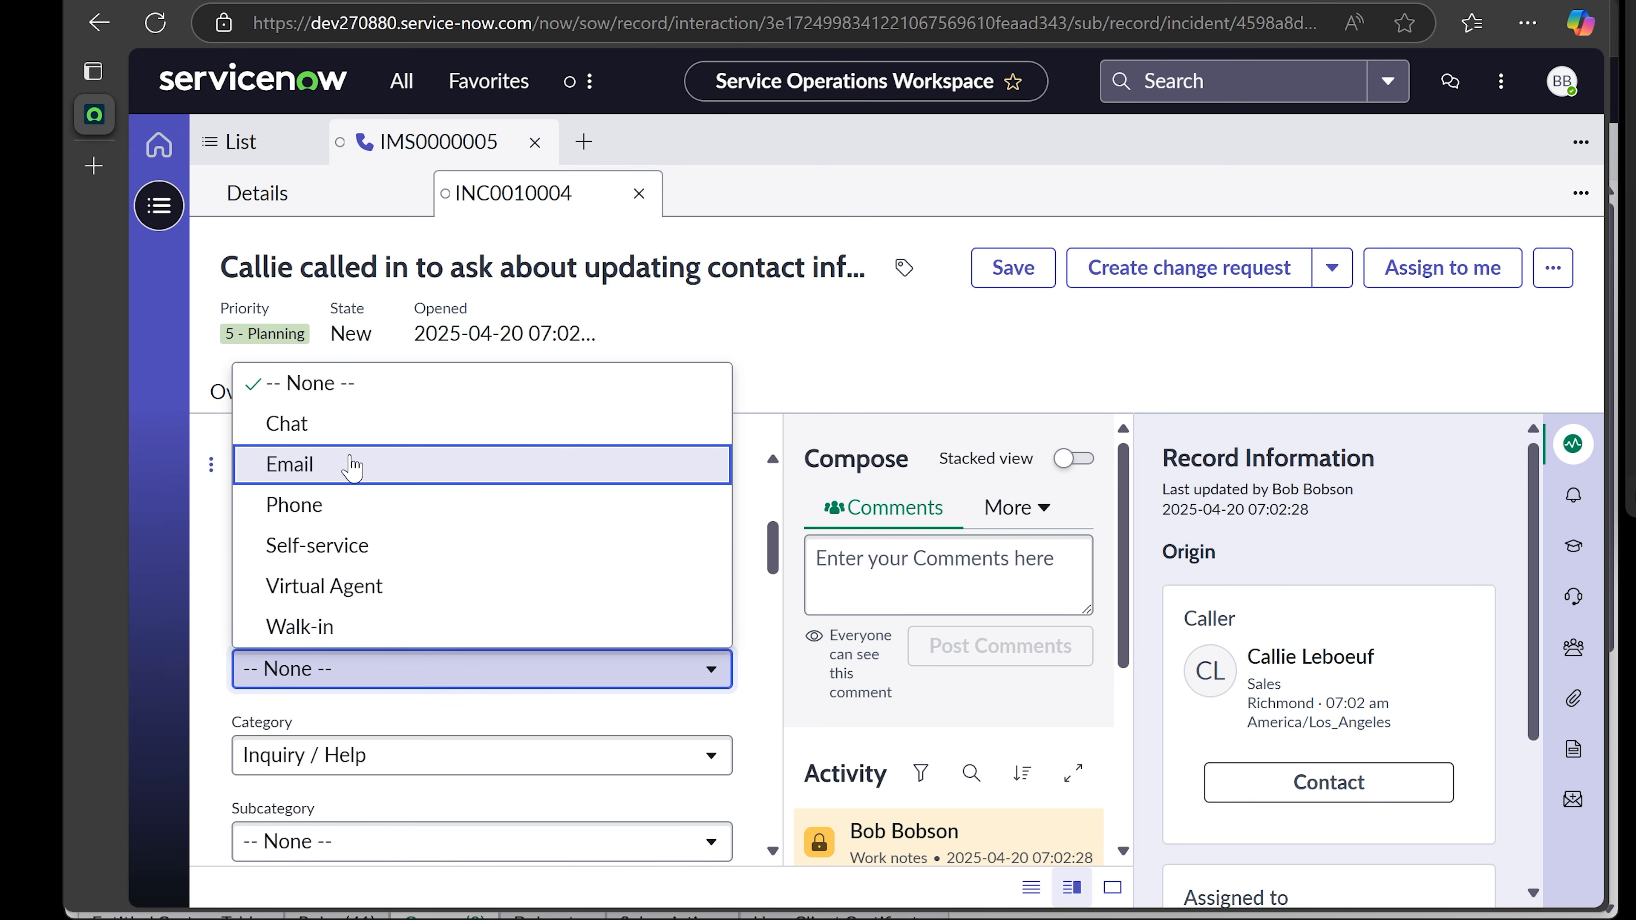
click(354, 507)
click(474, 723)
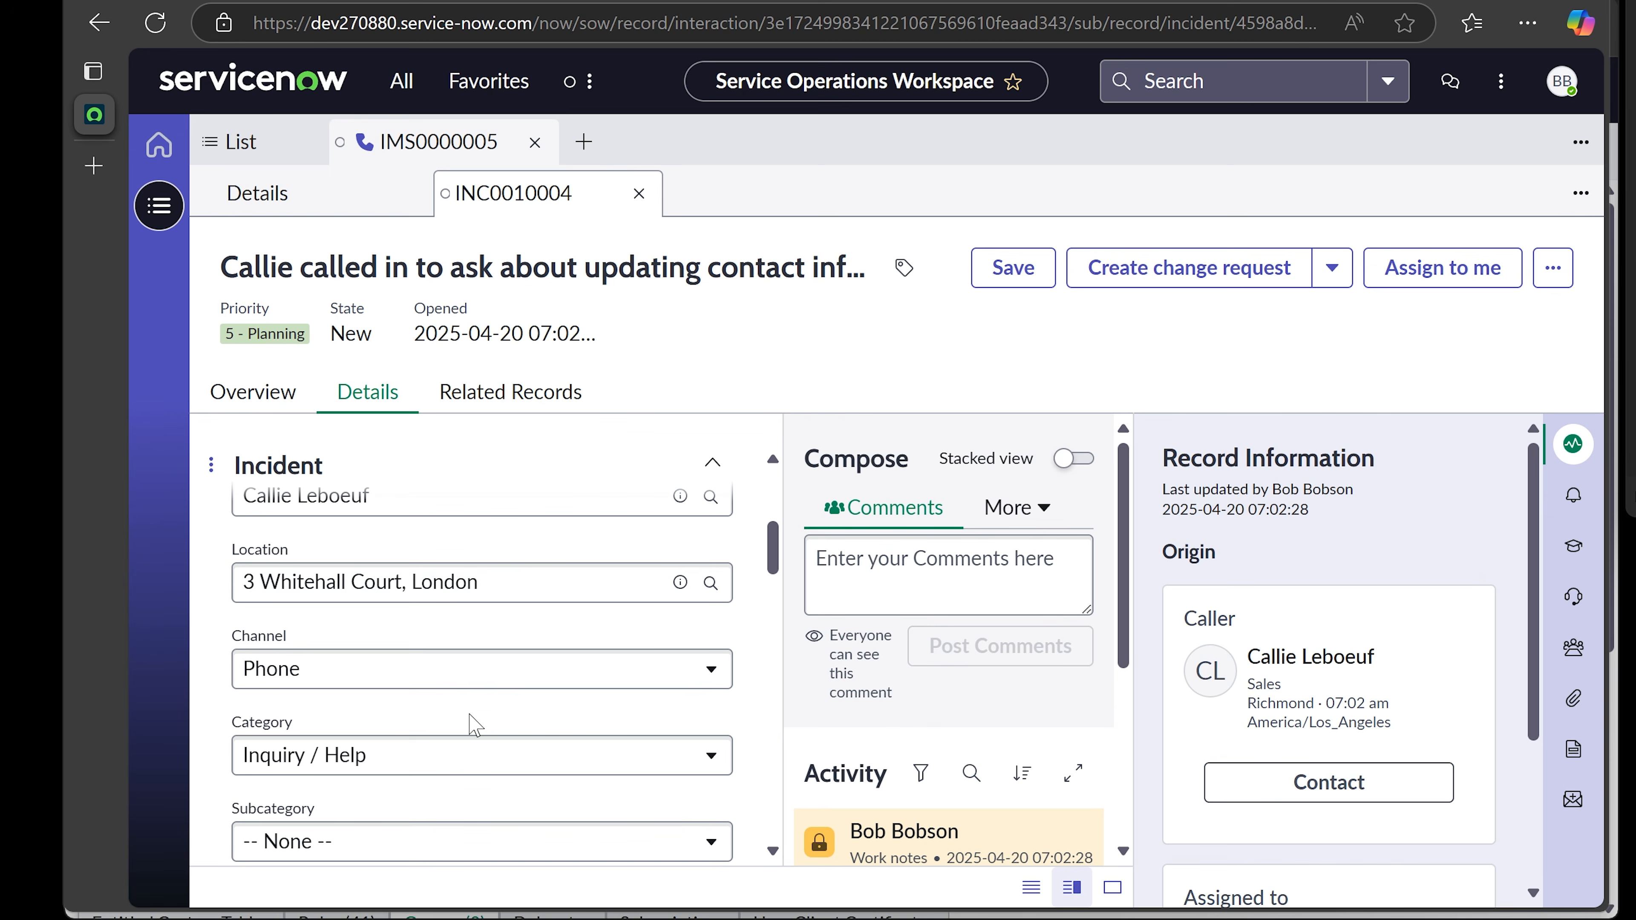
- Review and keep category Inquiry / Help, subcategory None and impact 3 - Low
scroll(474, 722, down, 1)
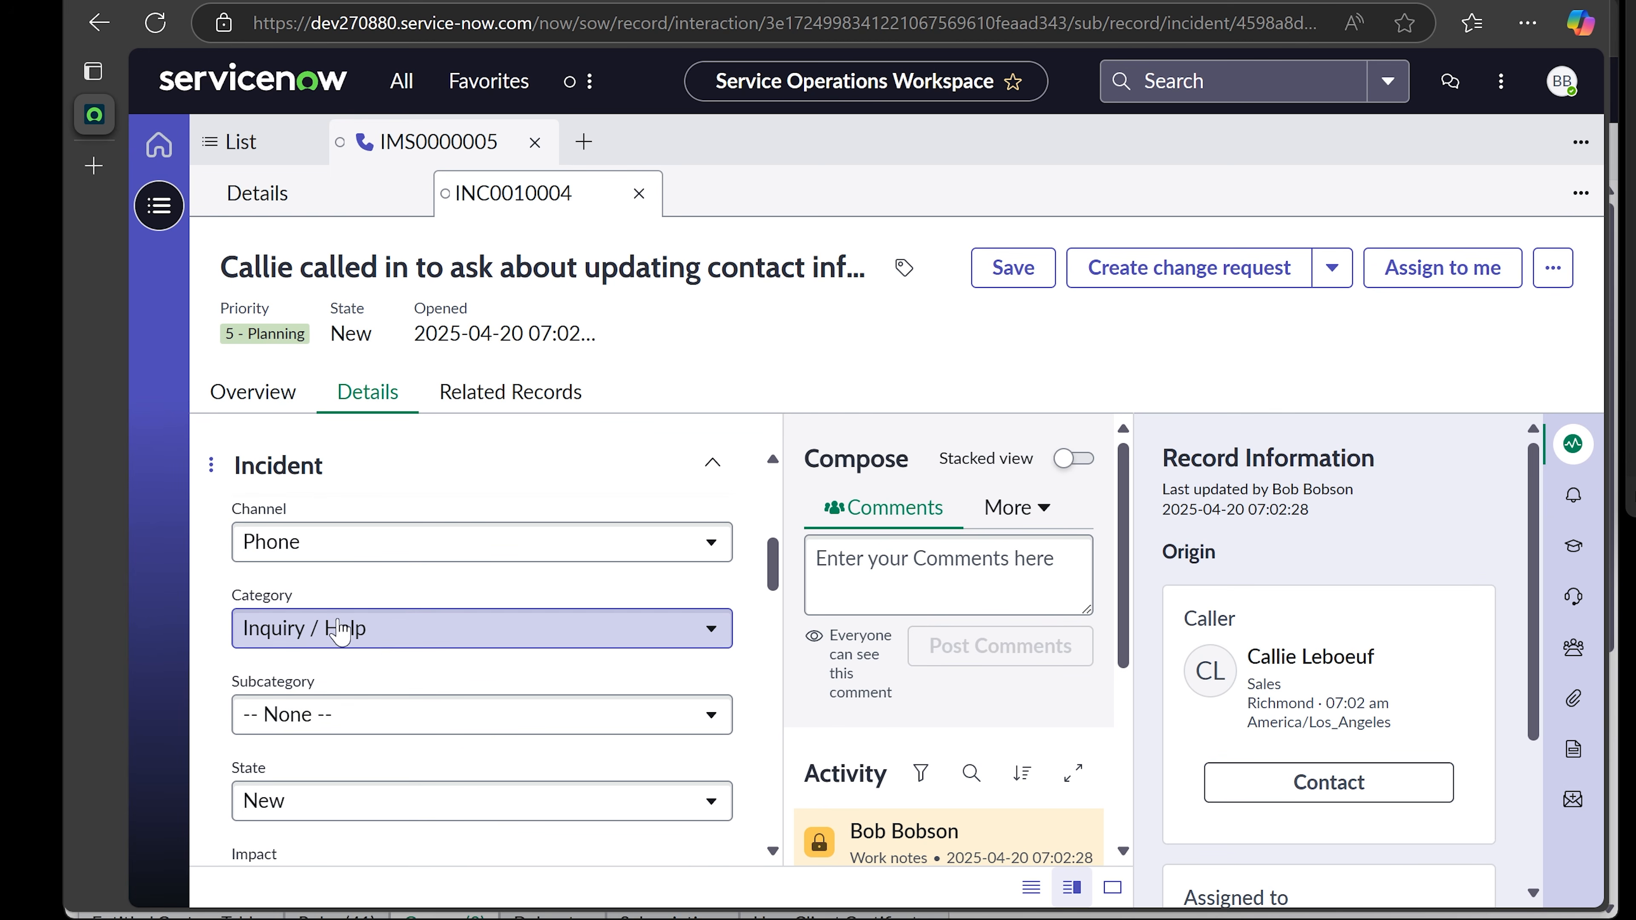
click(361, 632)
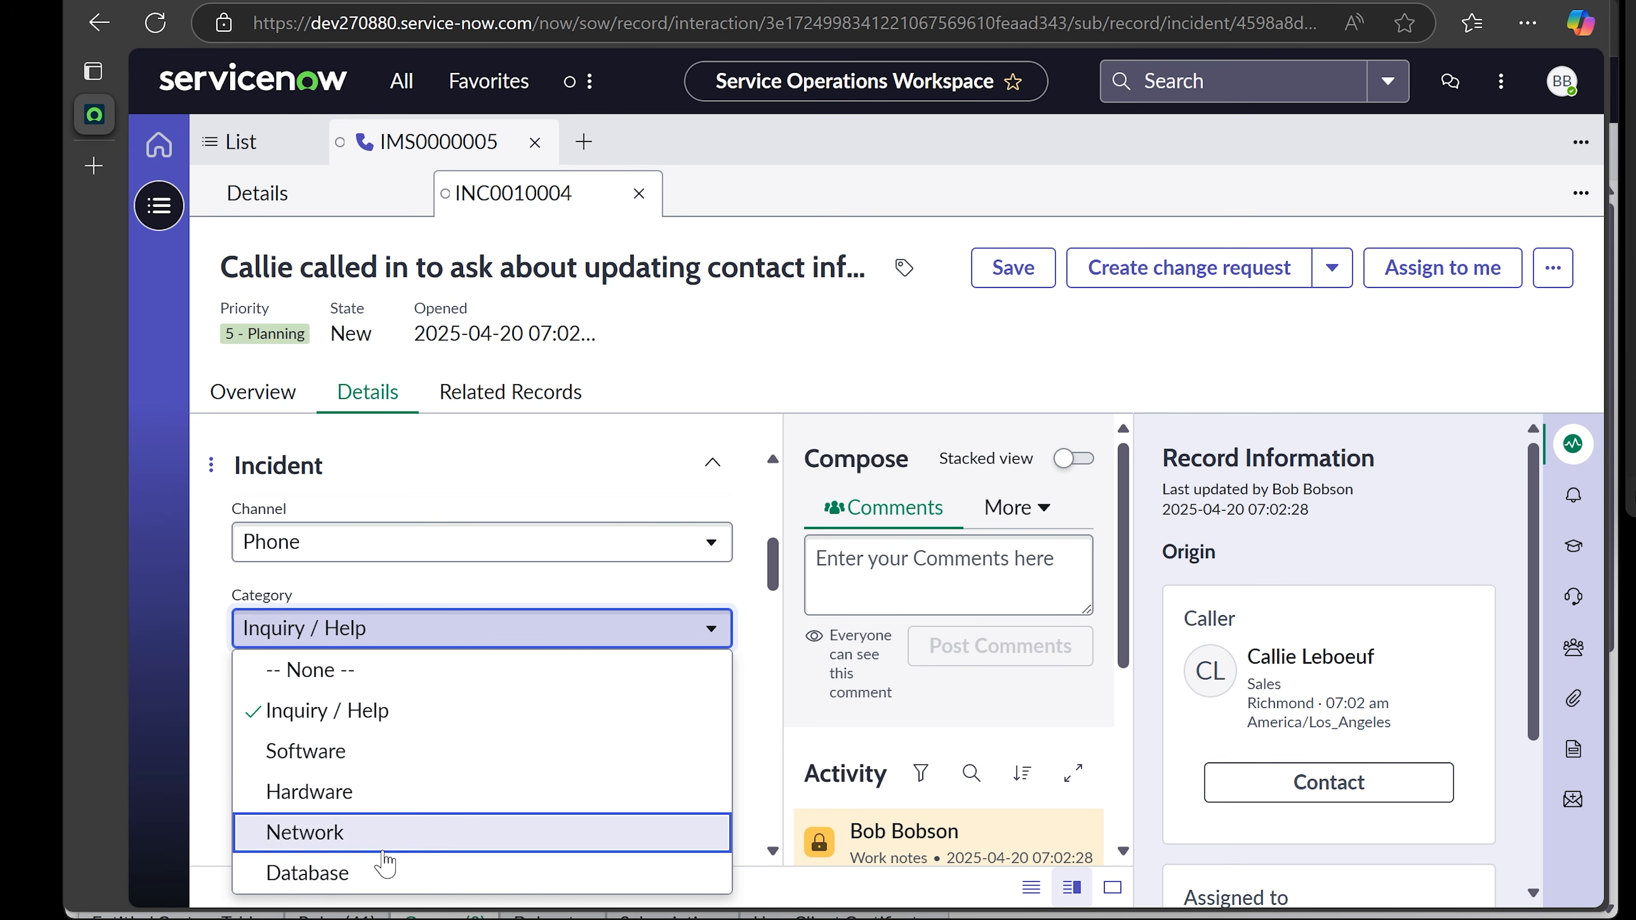
click(755, 664)
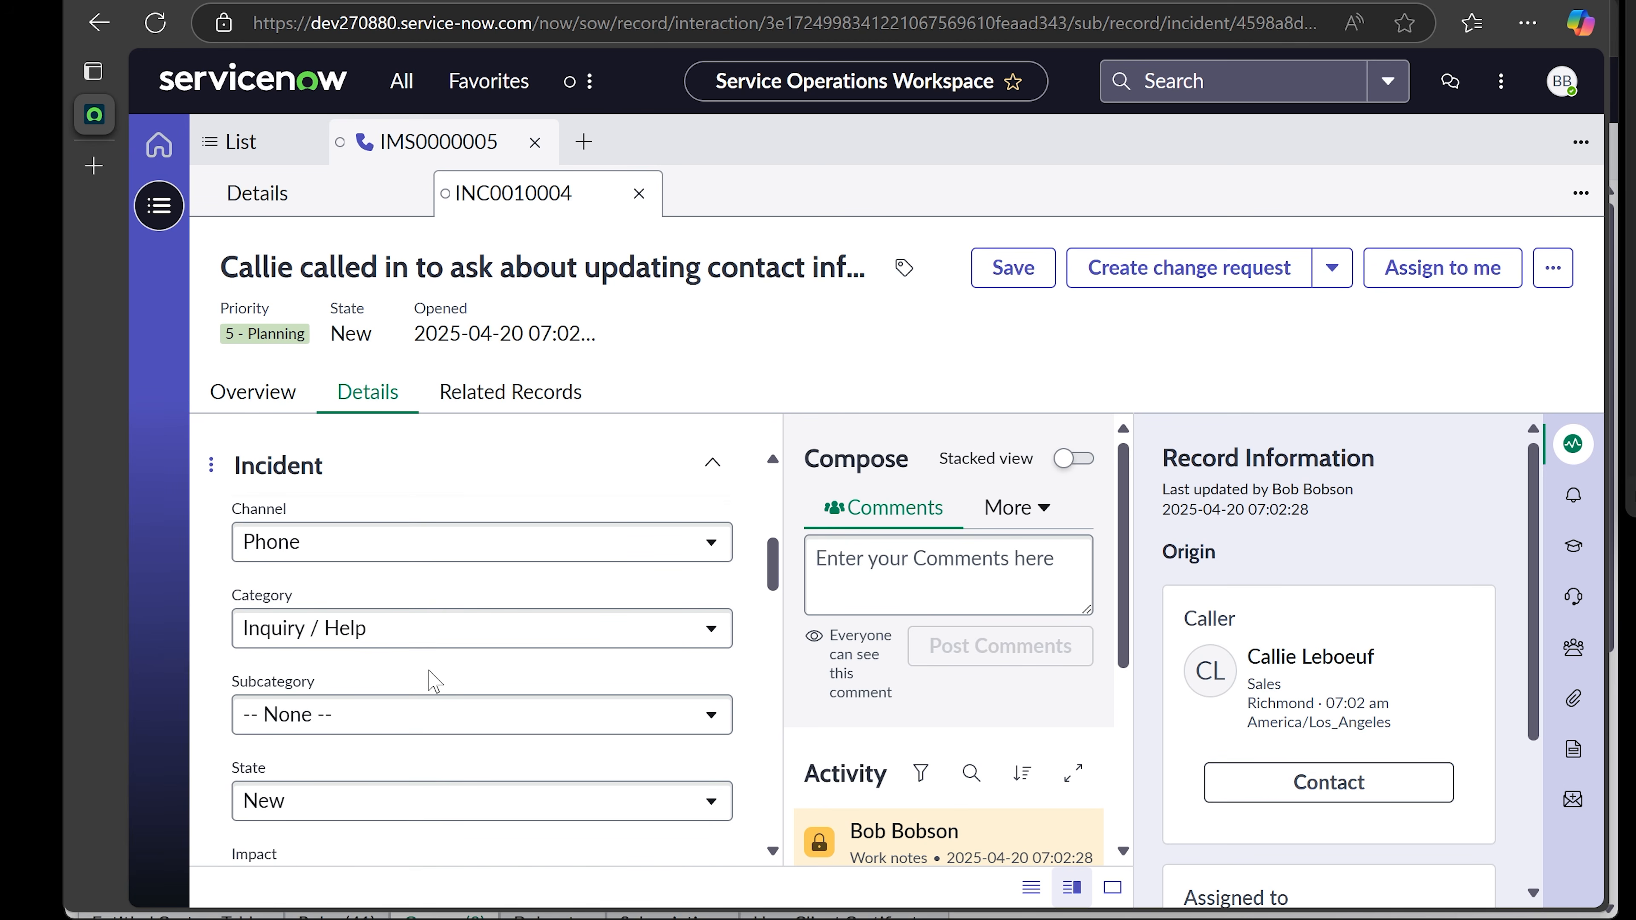
scroll(434, 682, down, 3)
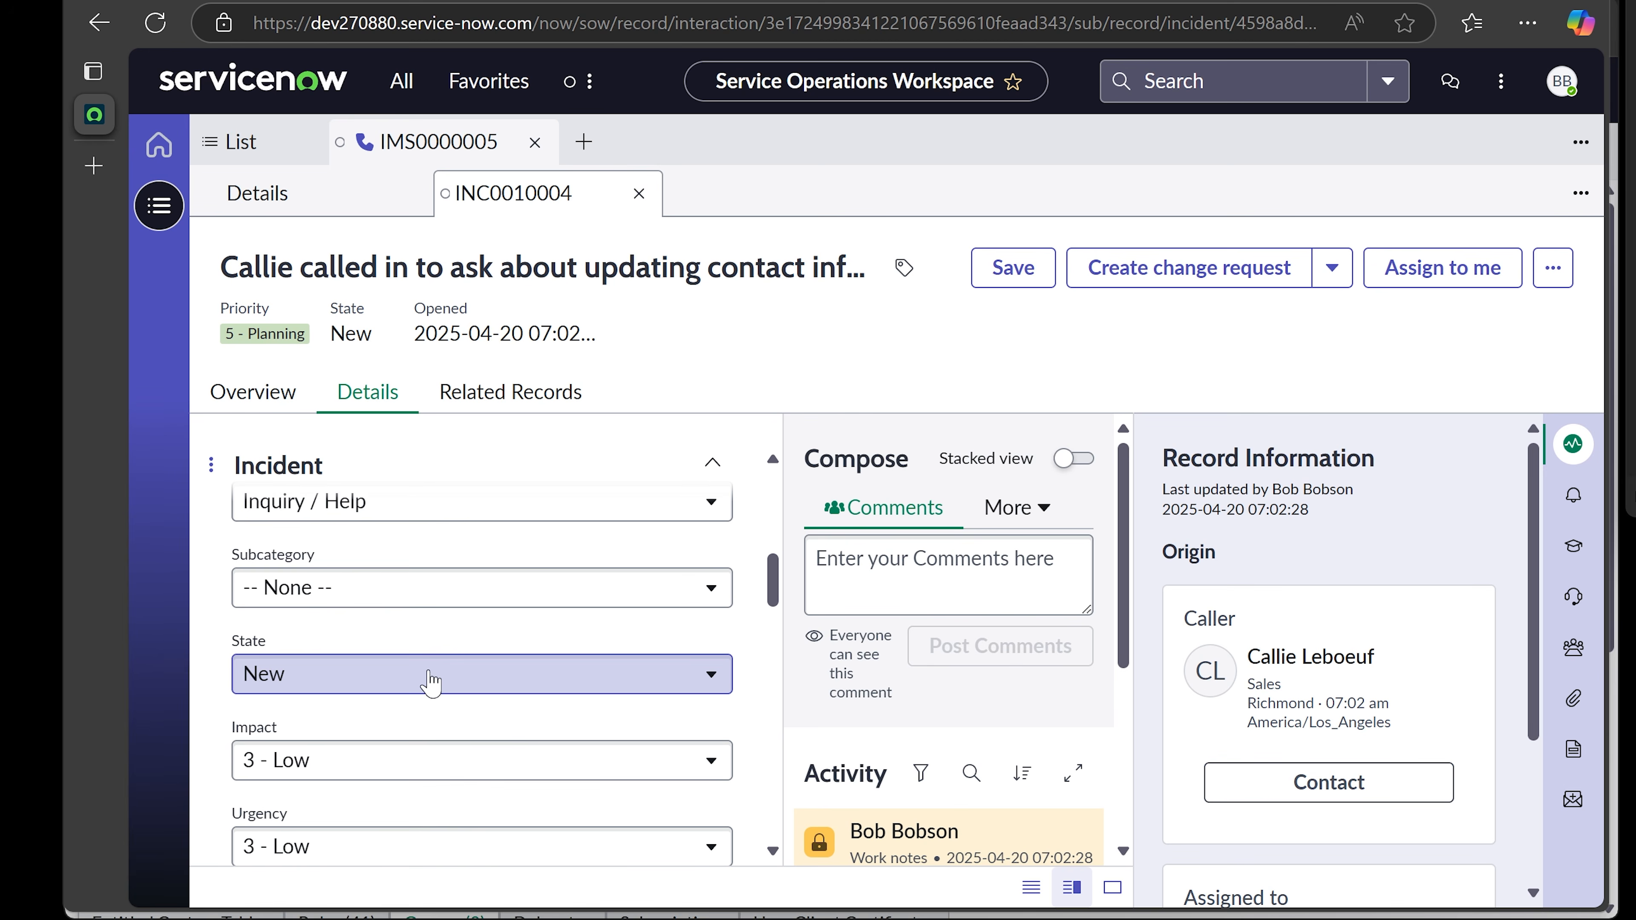
scroll(454, 647, up, 3)
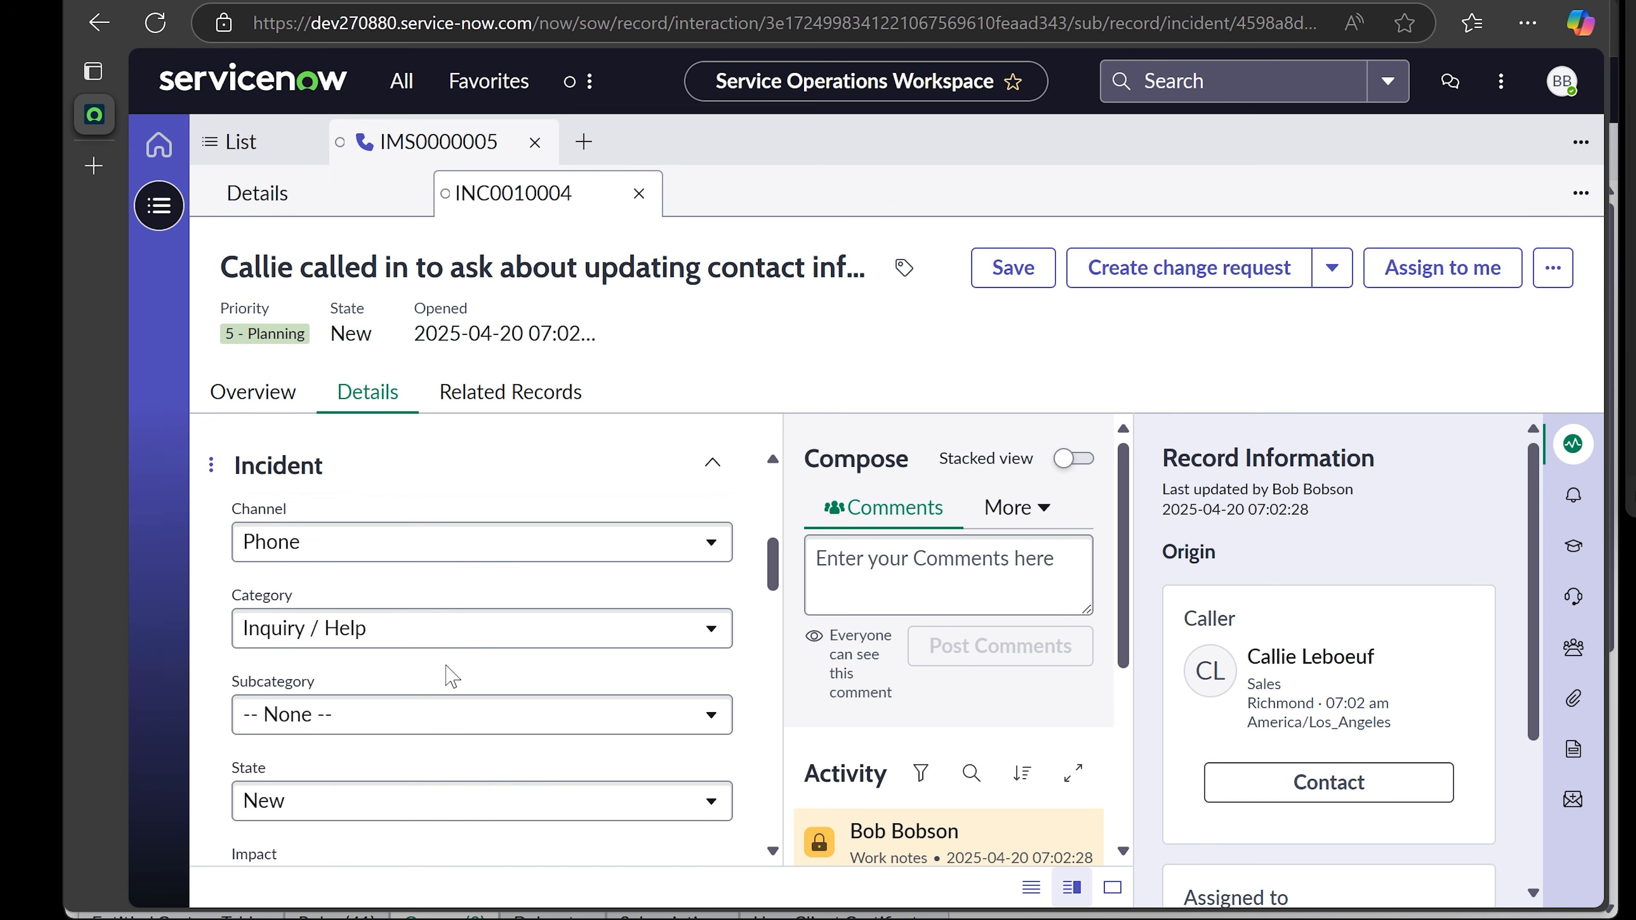
scroll(446, 680, down, 2)
click(422, 602)
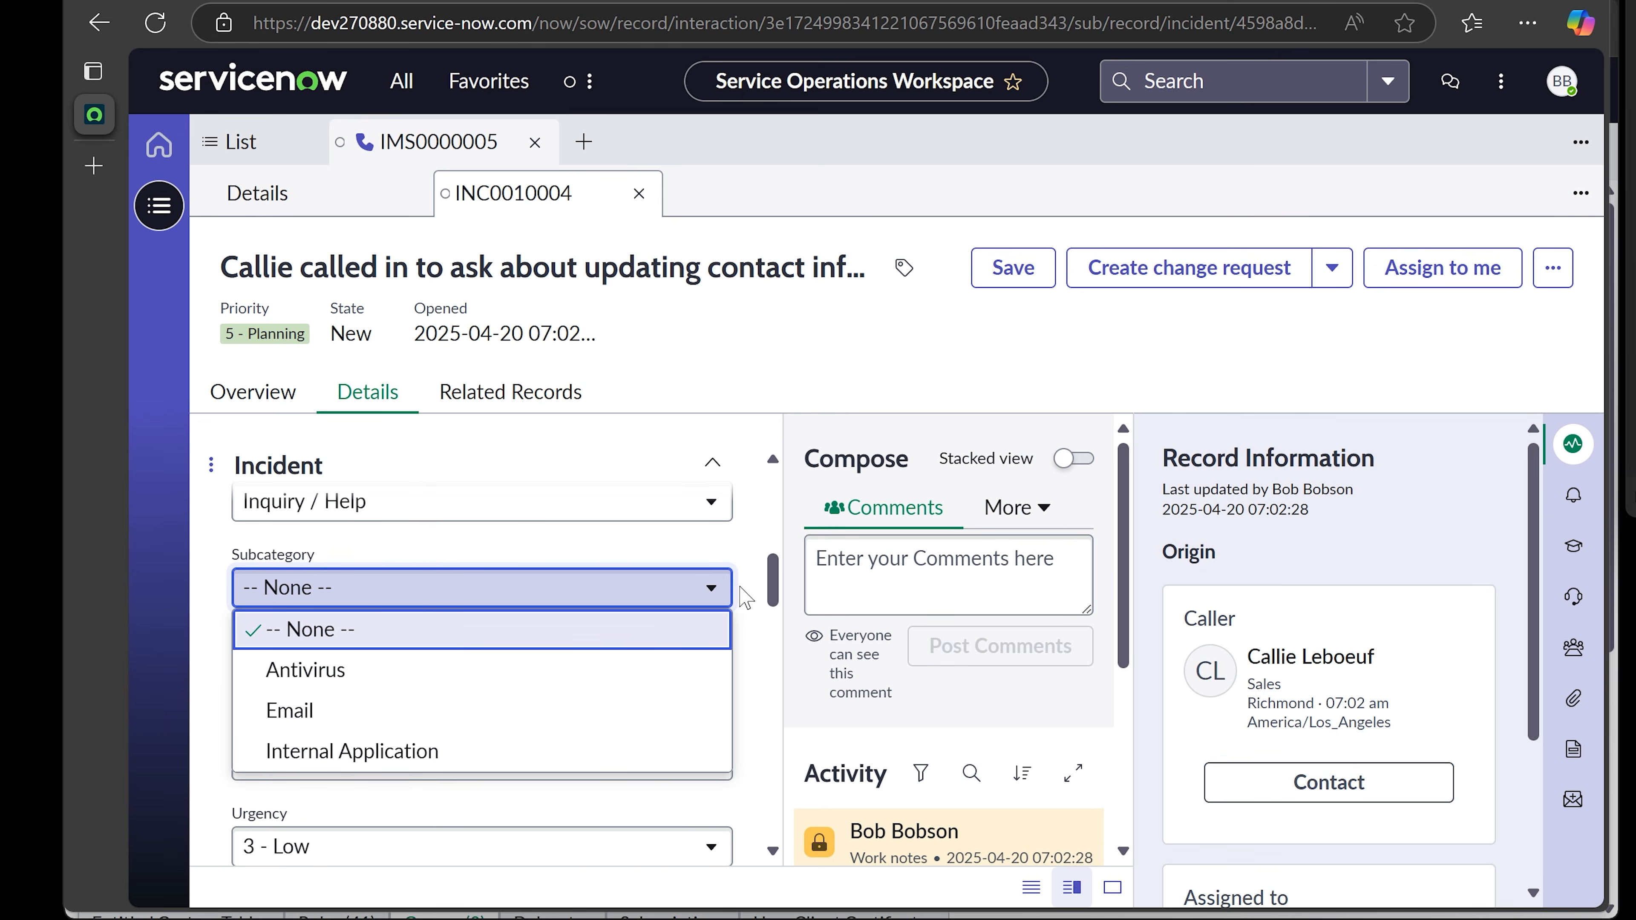
click(742, 602)
scroll(740, 601, down, 1)
scroll(745, 610, down, 1)
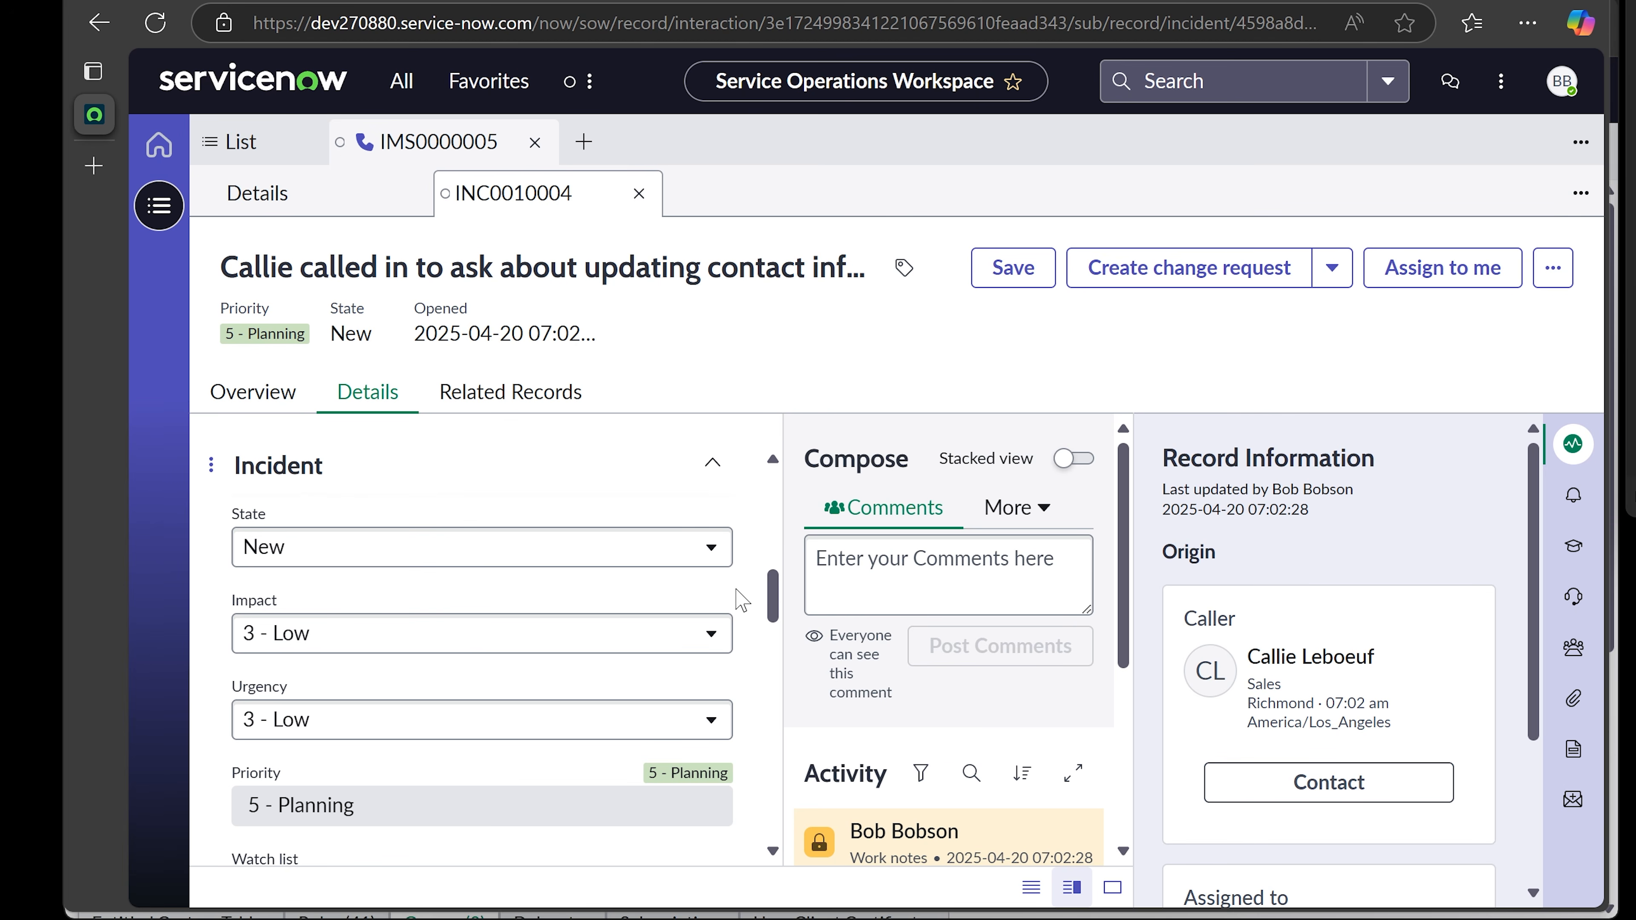
click(354, 646)
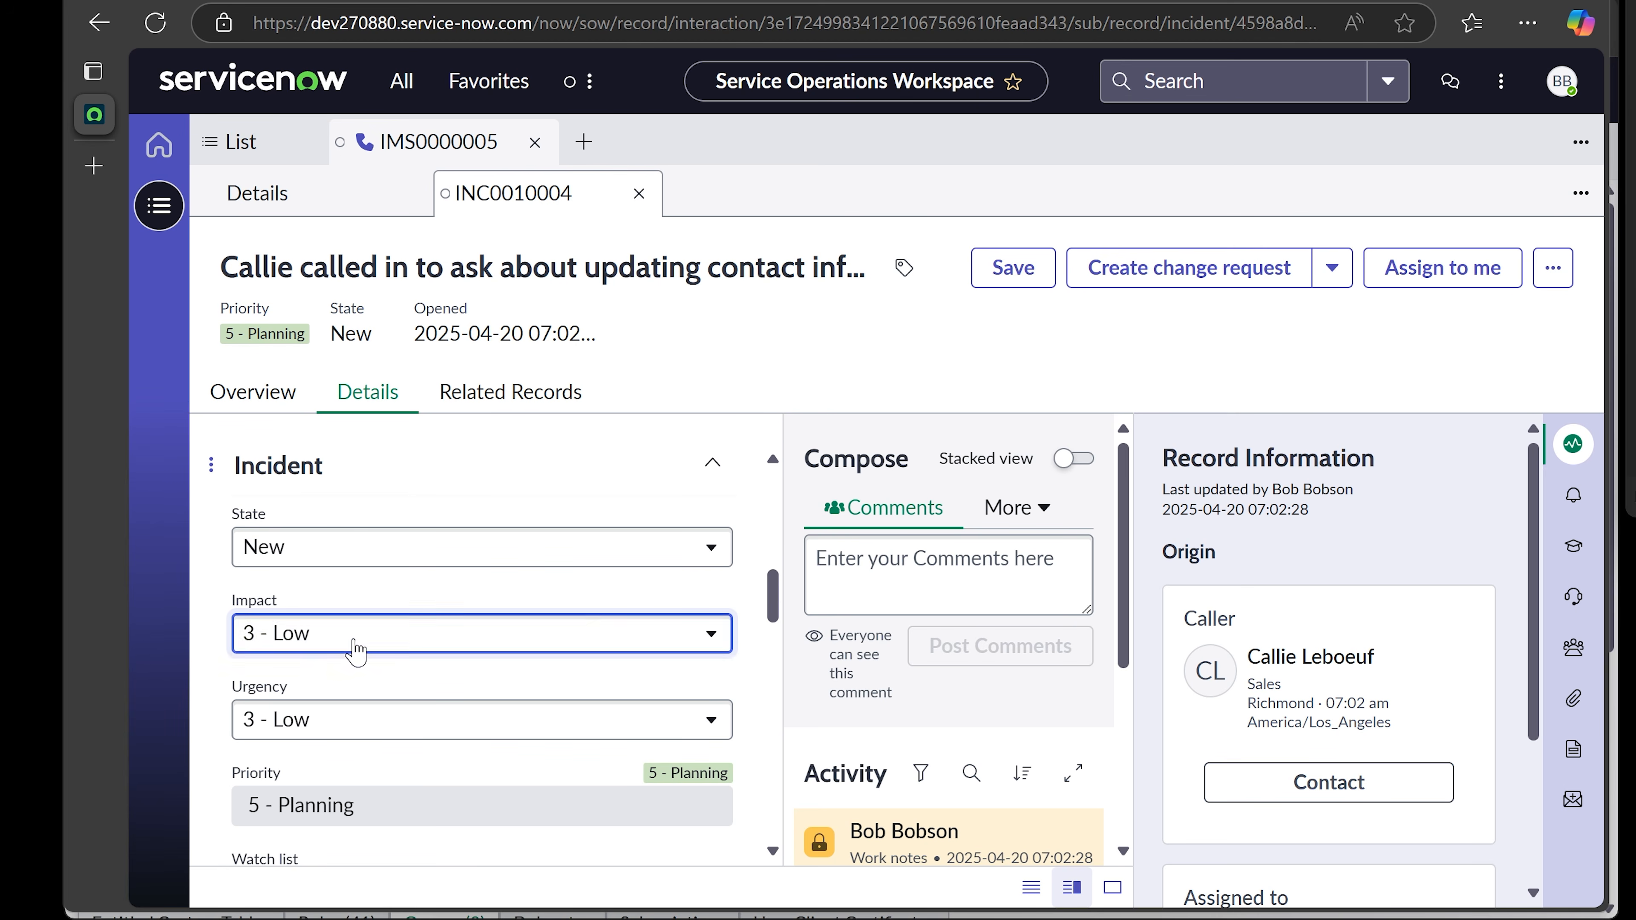
click(754, 671)
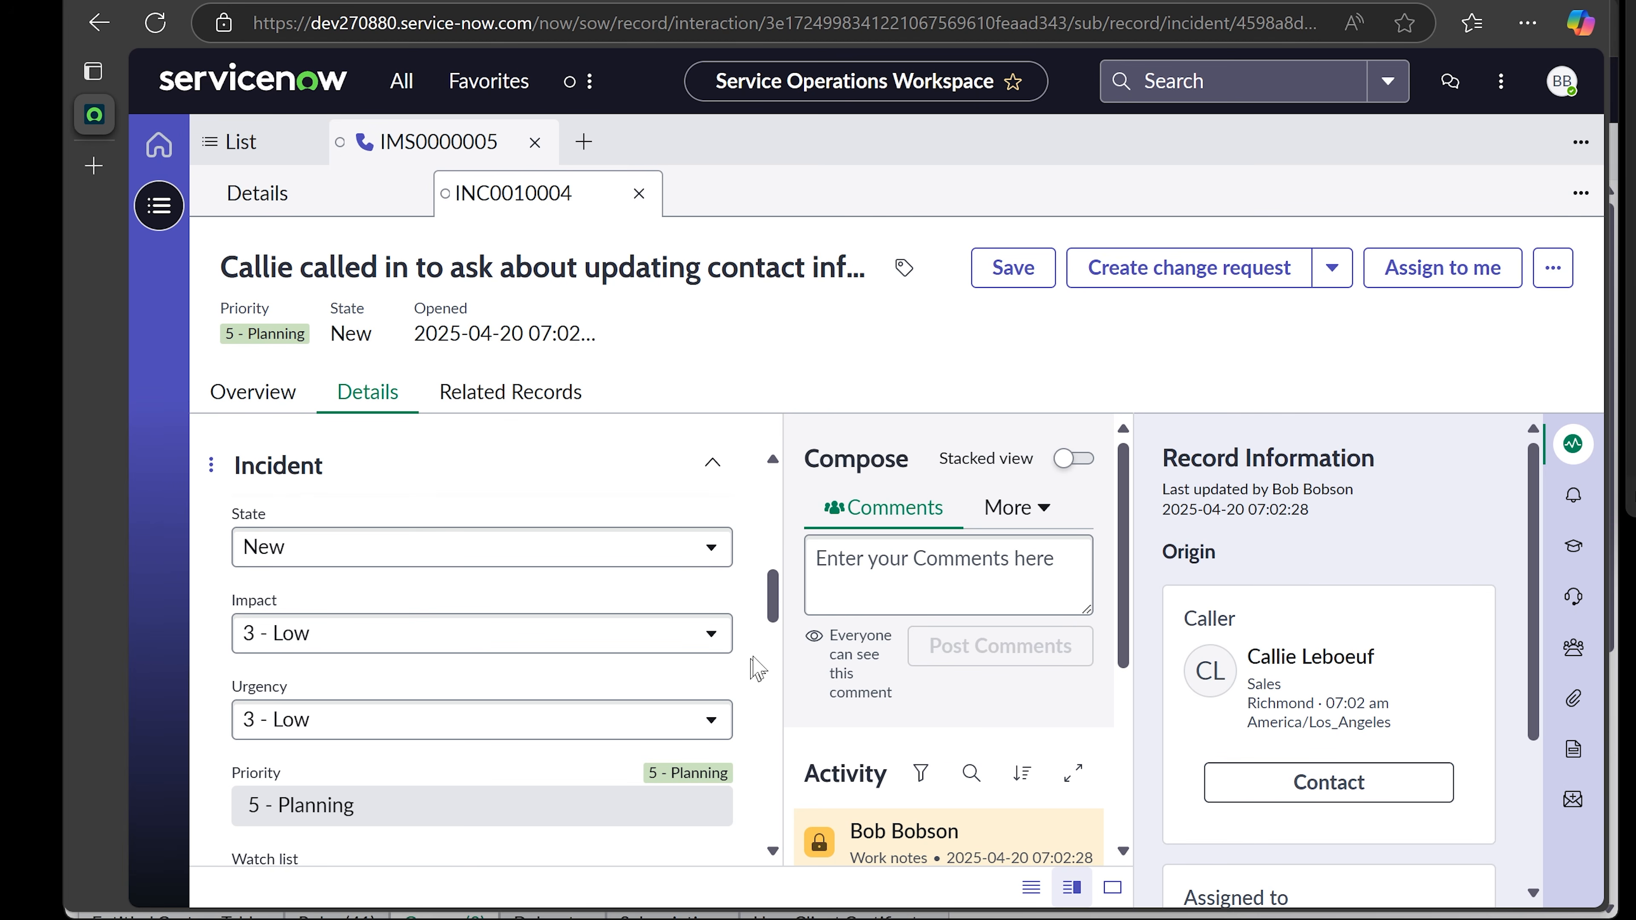
drag(775, 616, 779, 657)
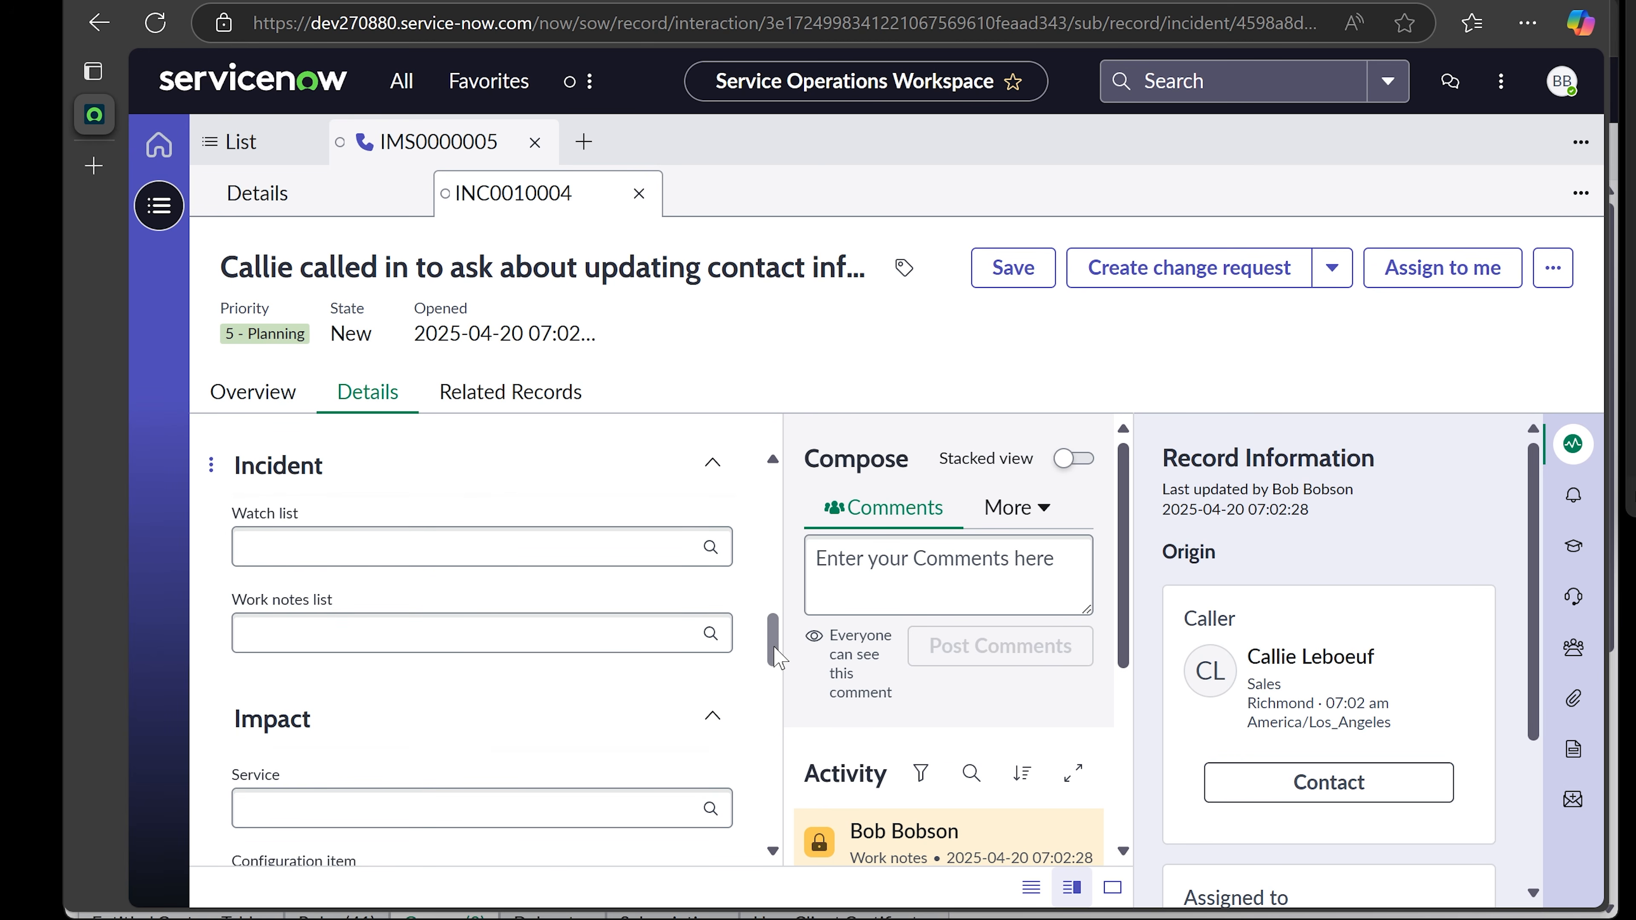
- Search the Watch list by the agent's name and add that user to INC0010004
drag(779, 657, 779, 645)
click(559, 646)
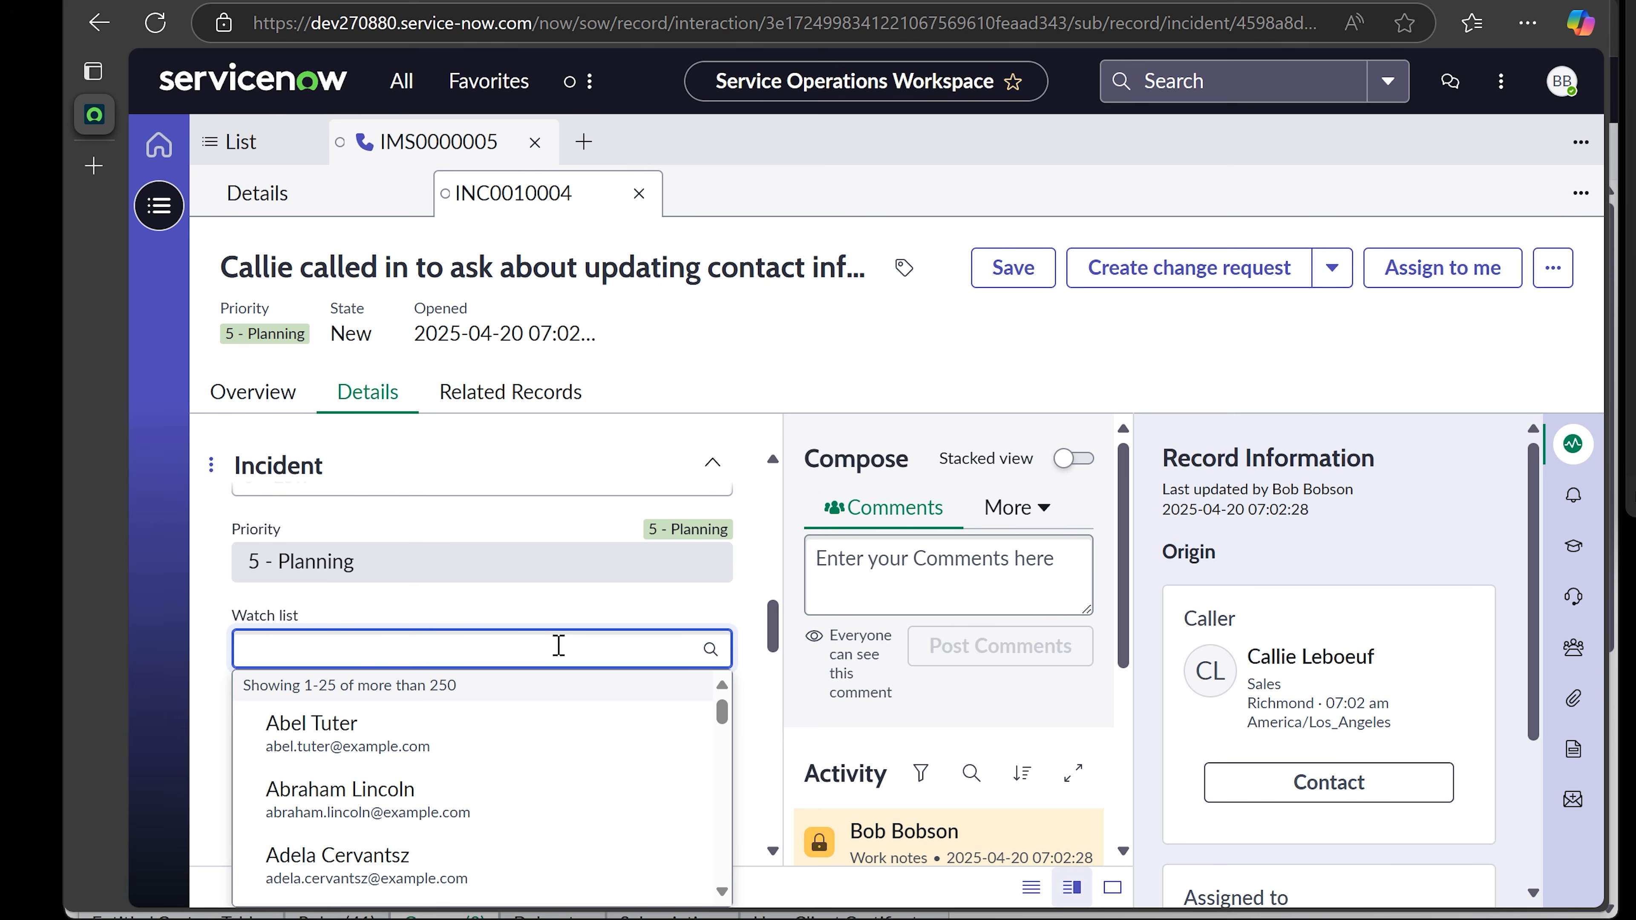
text(bob)
click(507, 725)
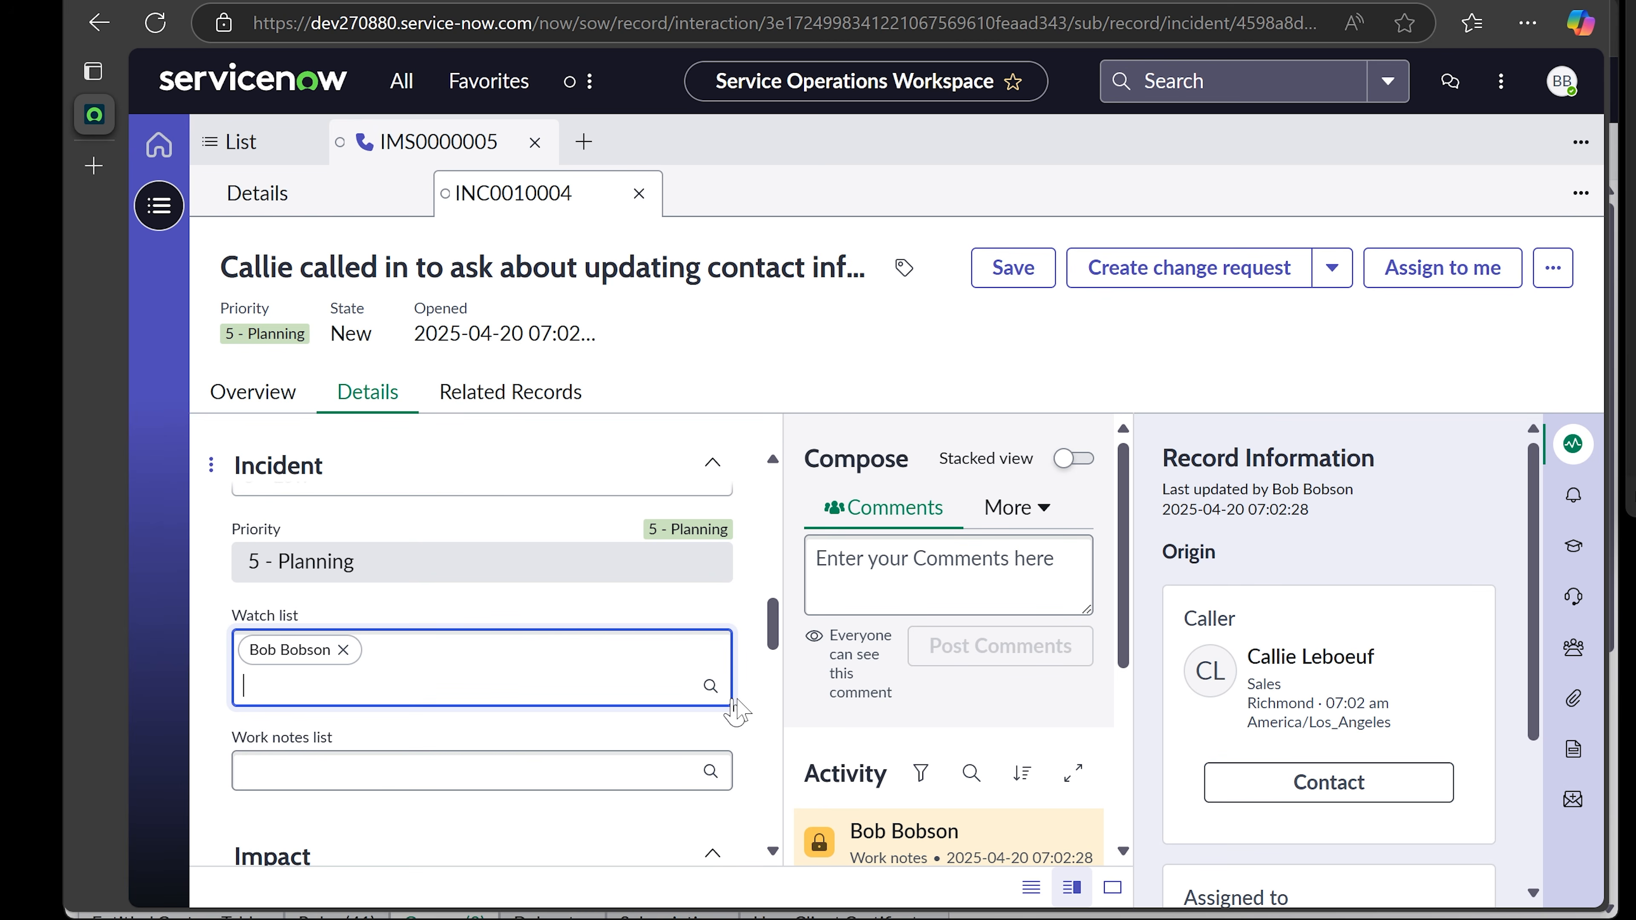
scroll(776, 644, down, 1)
drag(776, 634, 772, 642)
drag(775, 649, 773, 675)
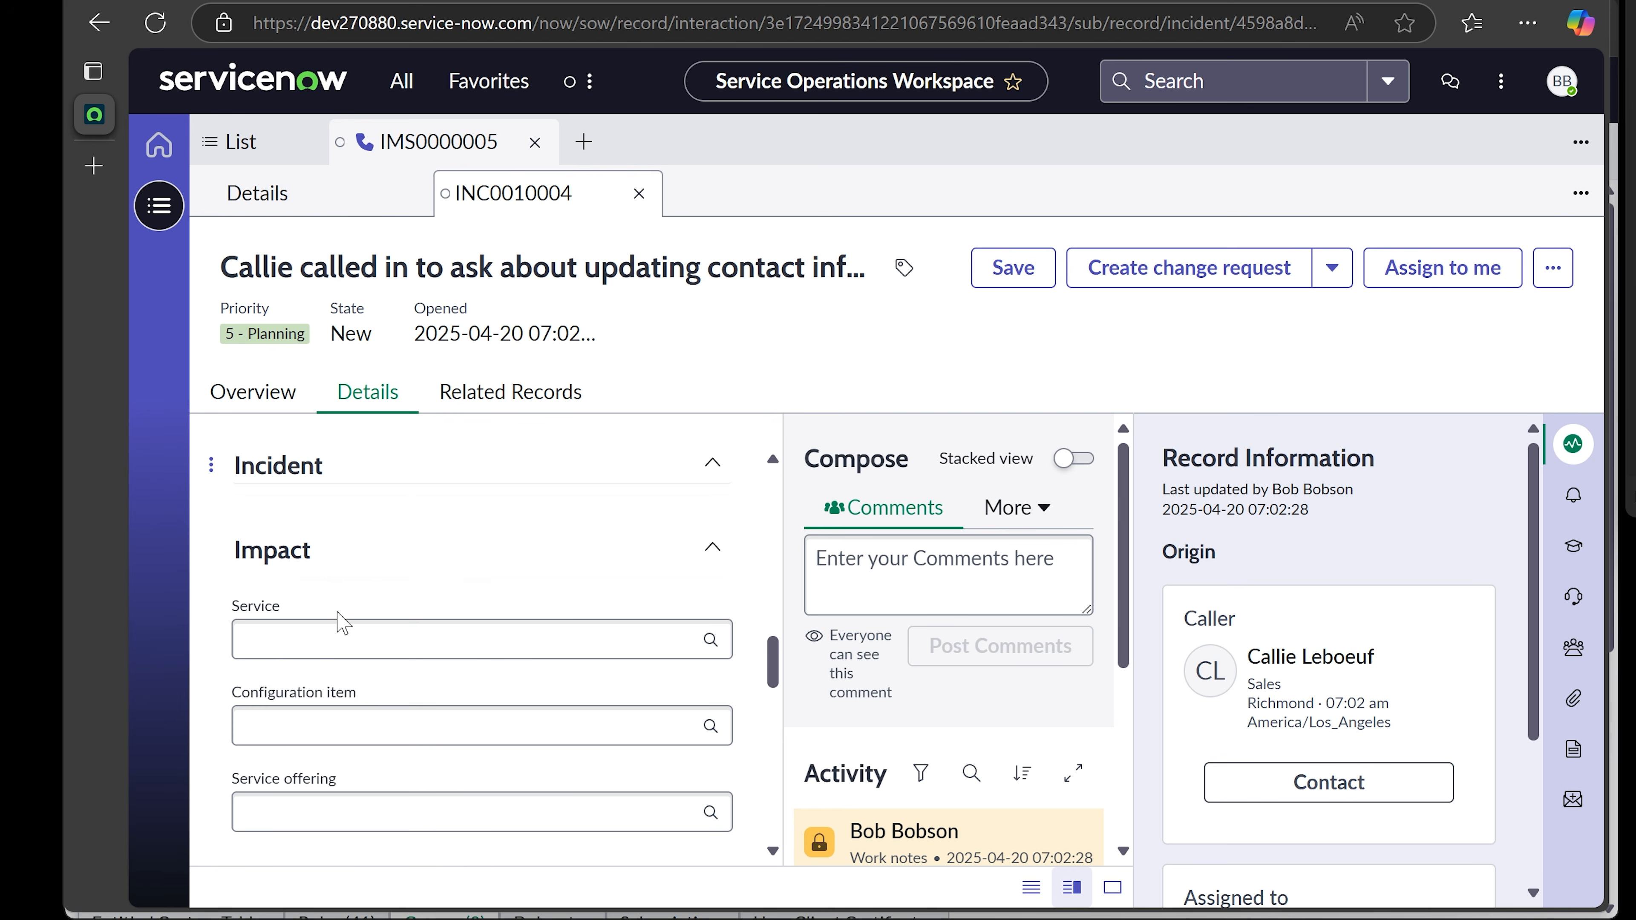
scroll(342, 622, down, 2)
scroll(347, 623, up, 2)
click(368, 625)
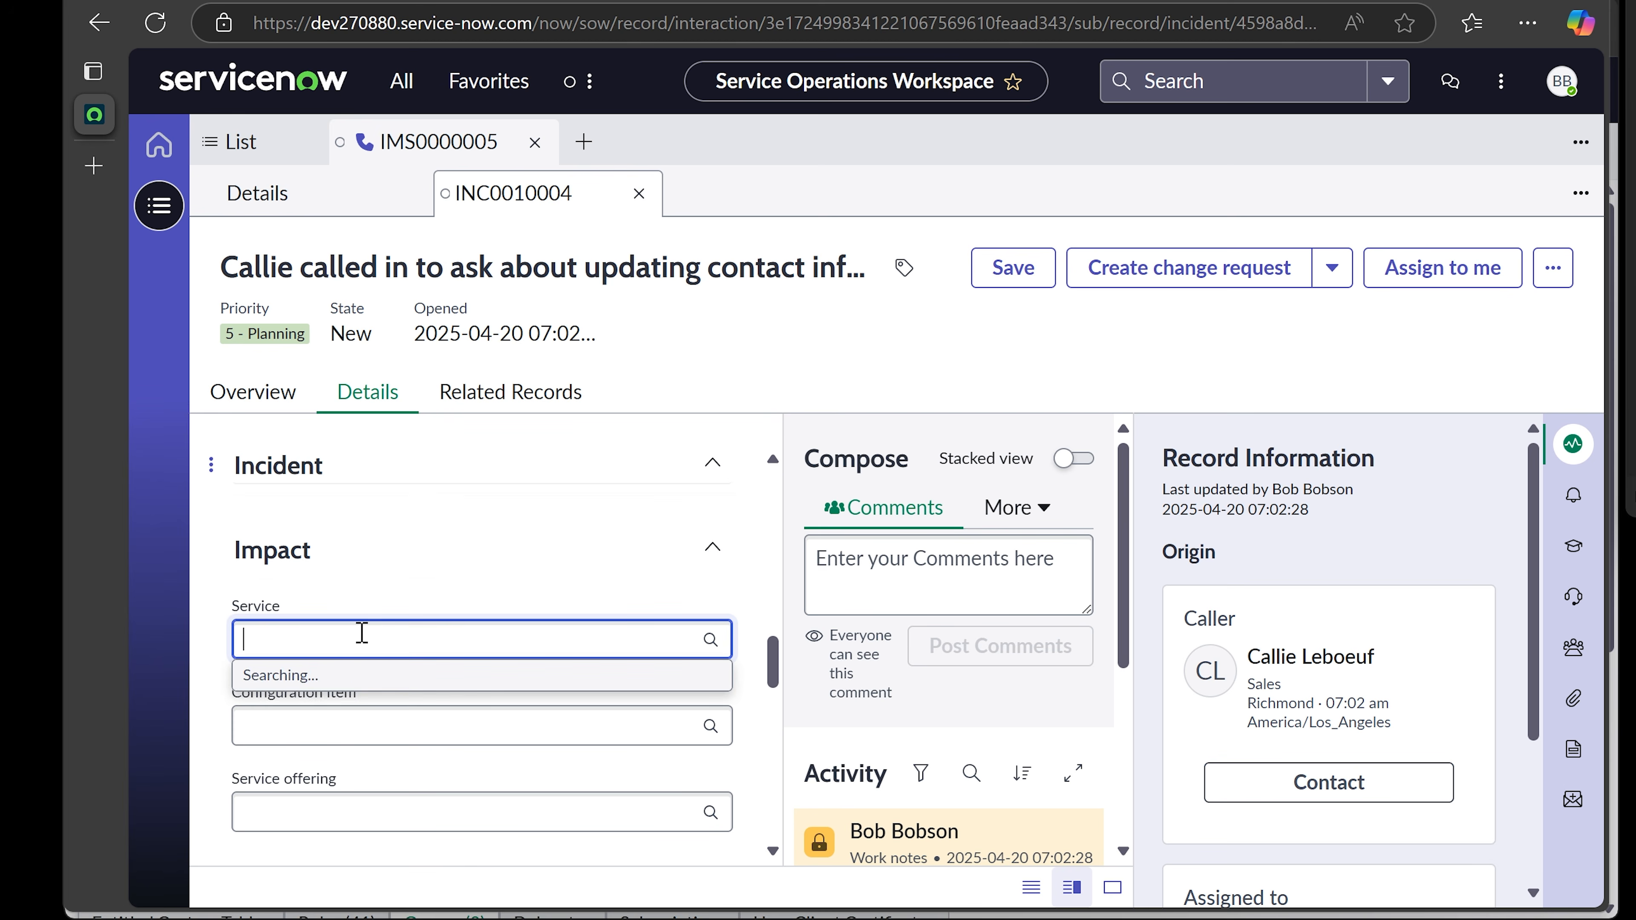
click(408, 592)
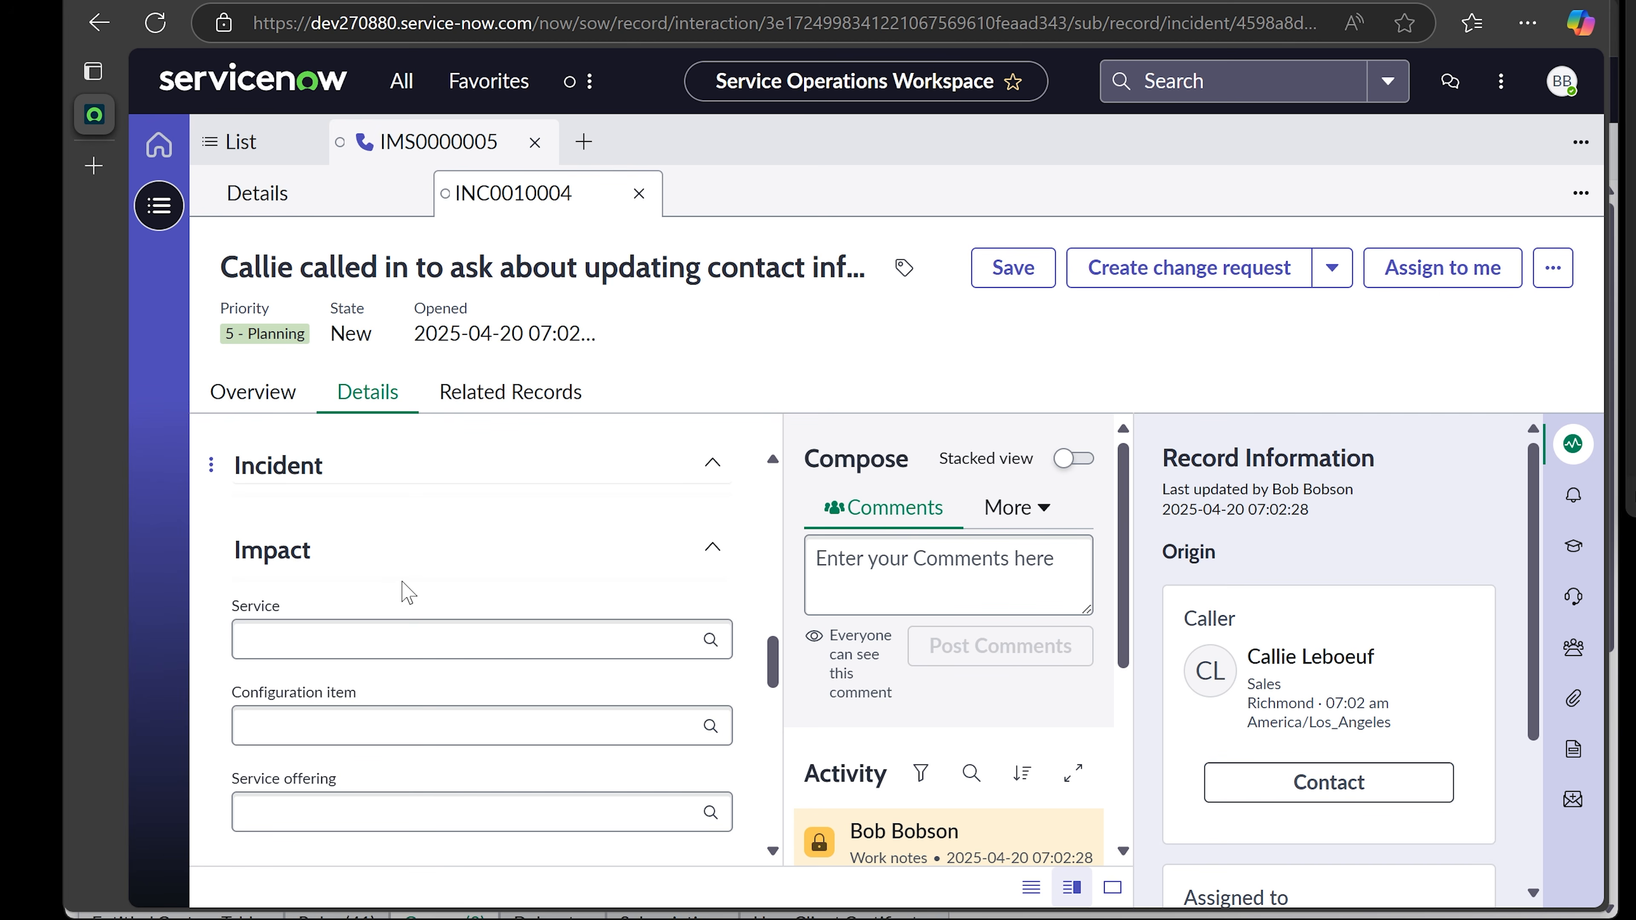
scroll(650, 641, down, 2)
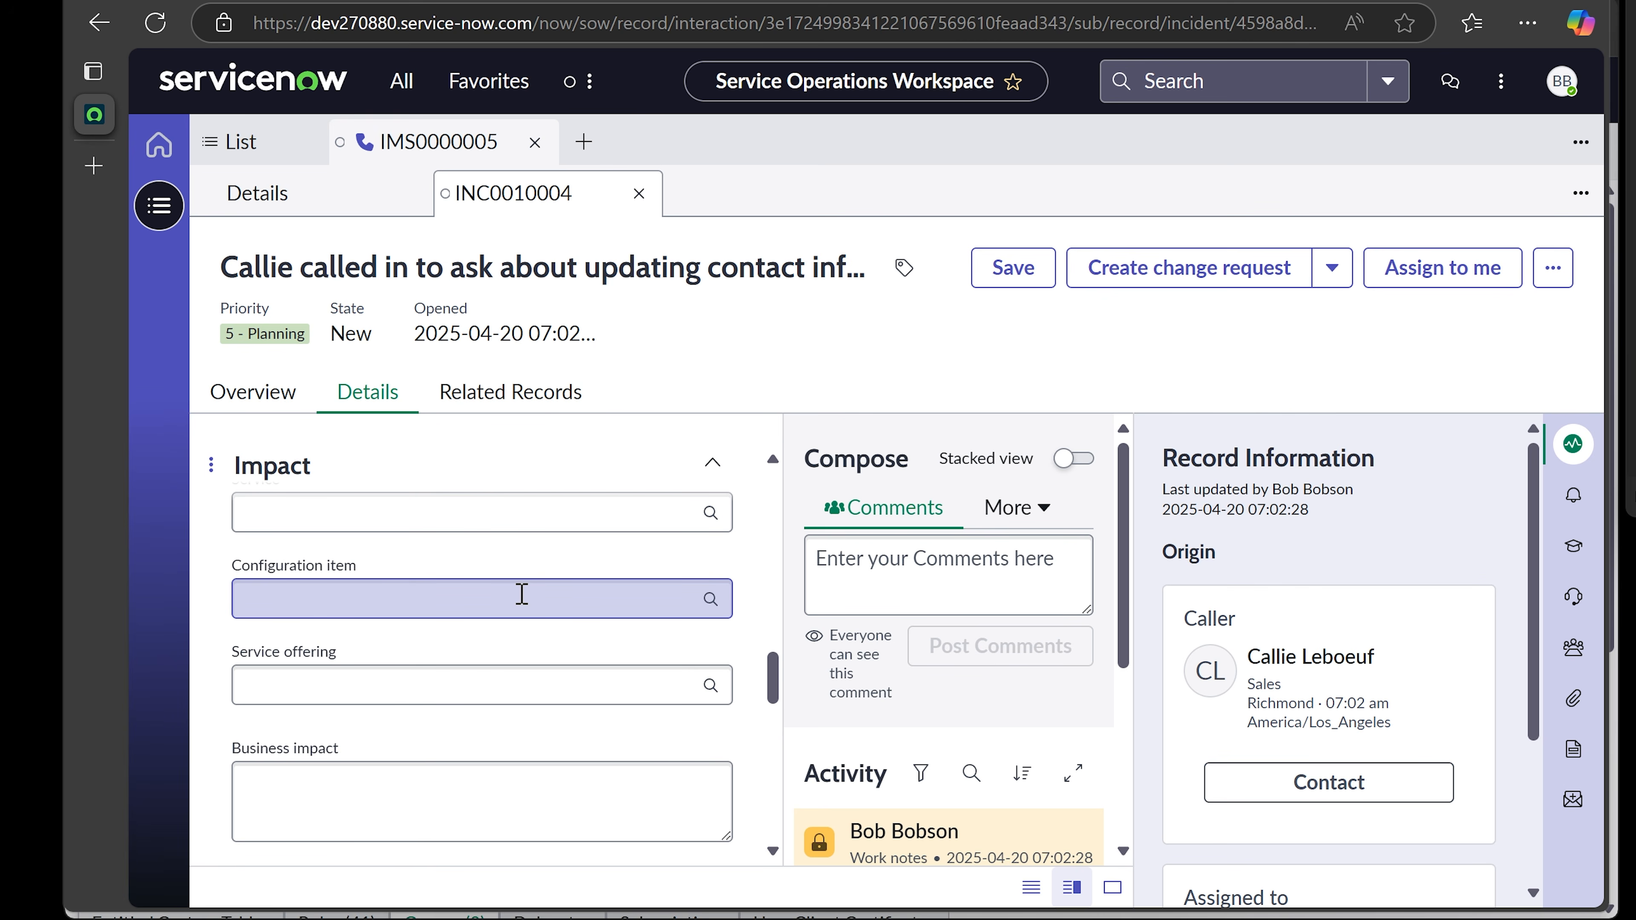
scroll(522, 594, up, 2)
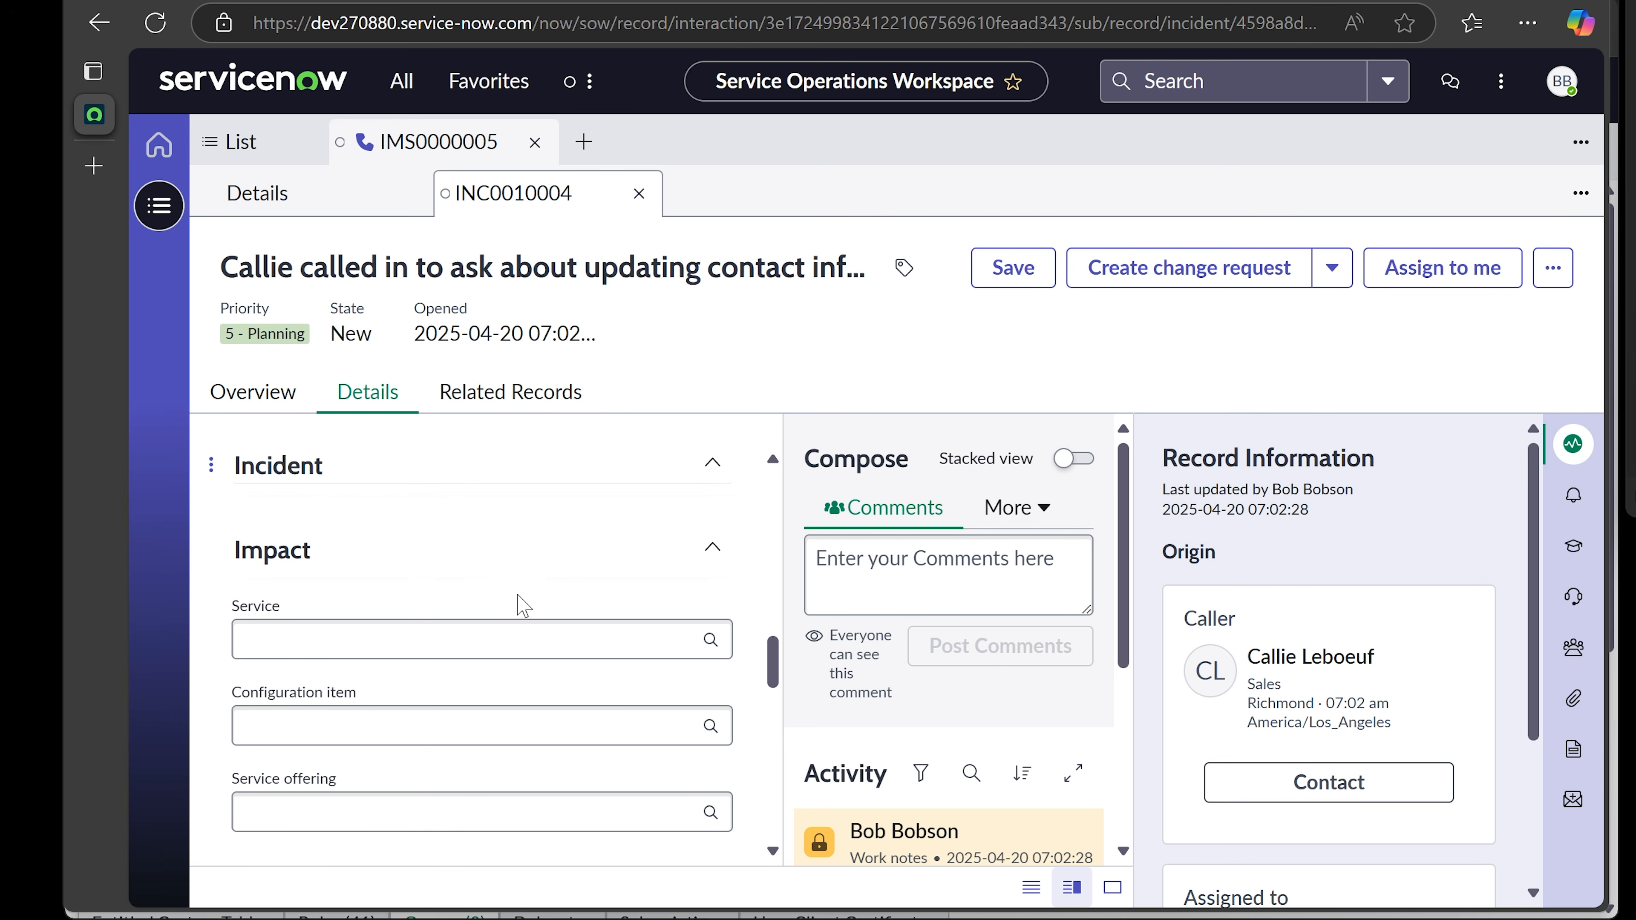
click(400, 635)
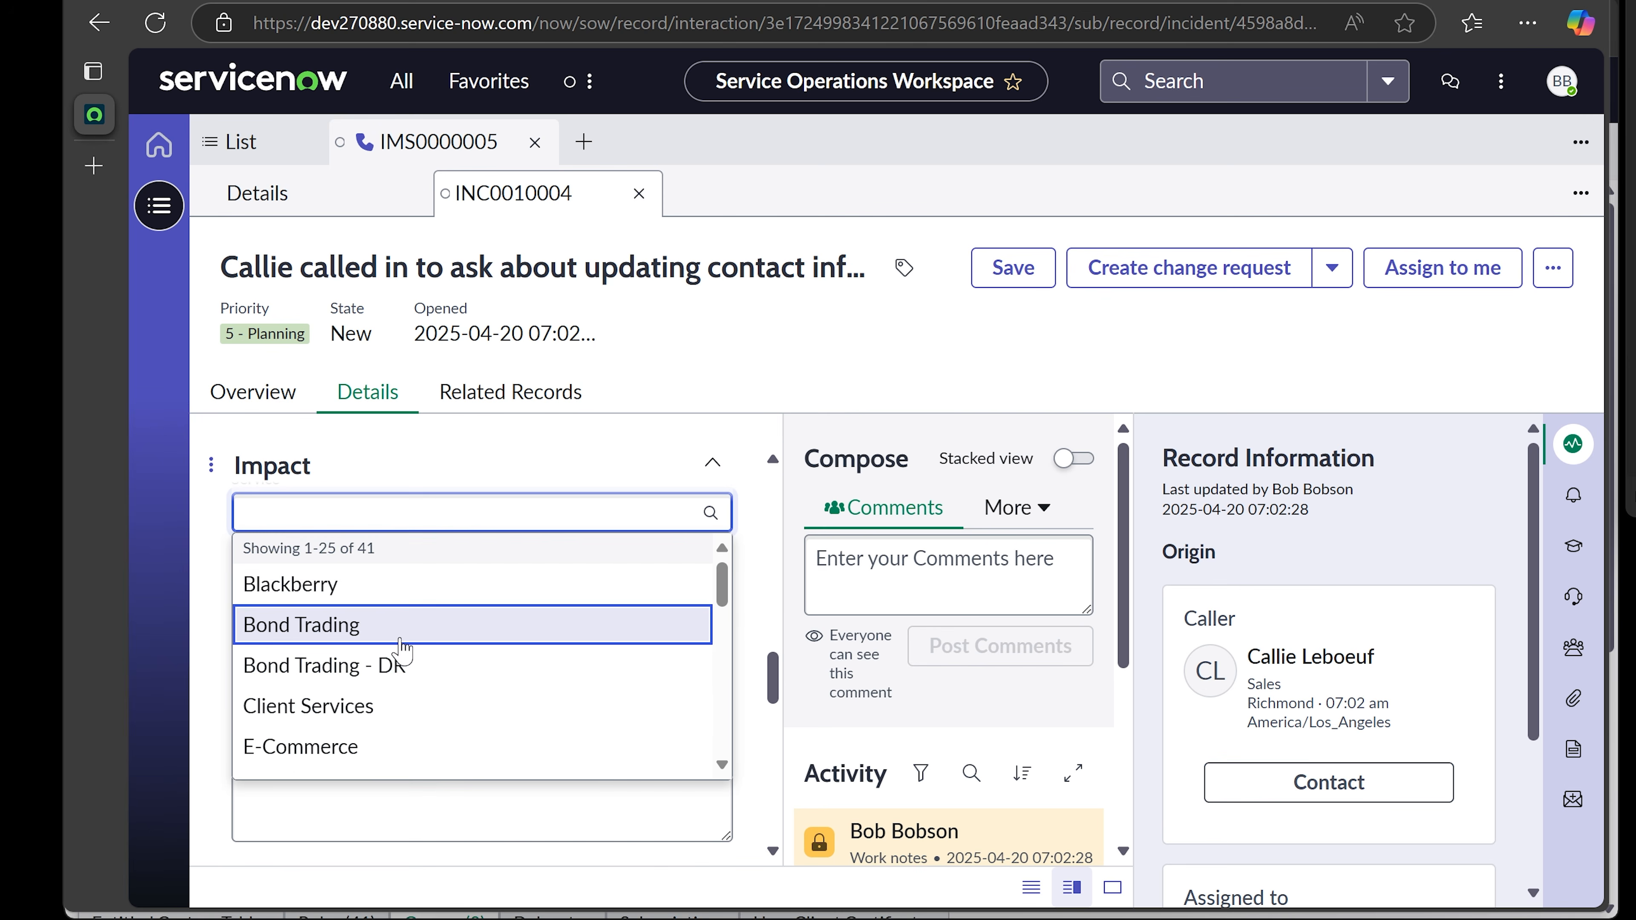
scroll(401, 641, down, 9)
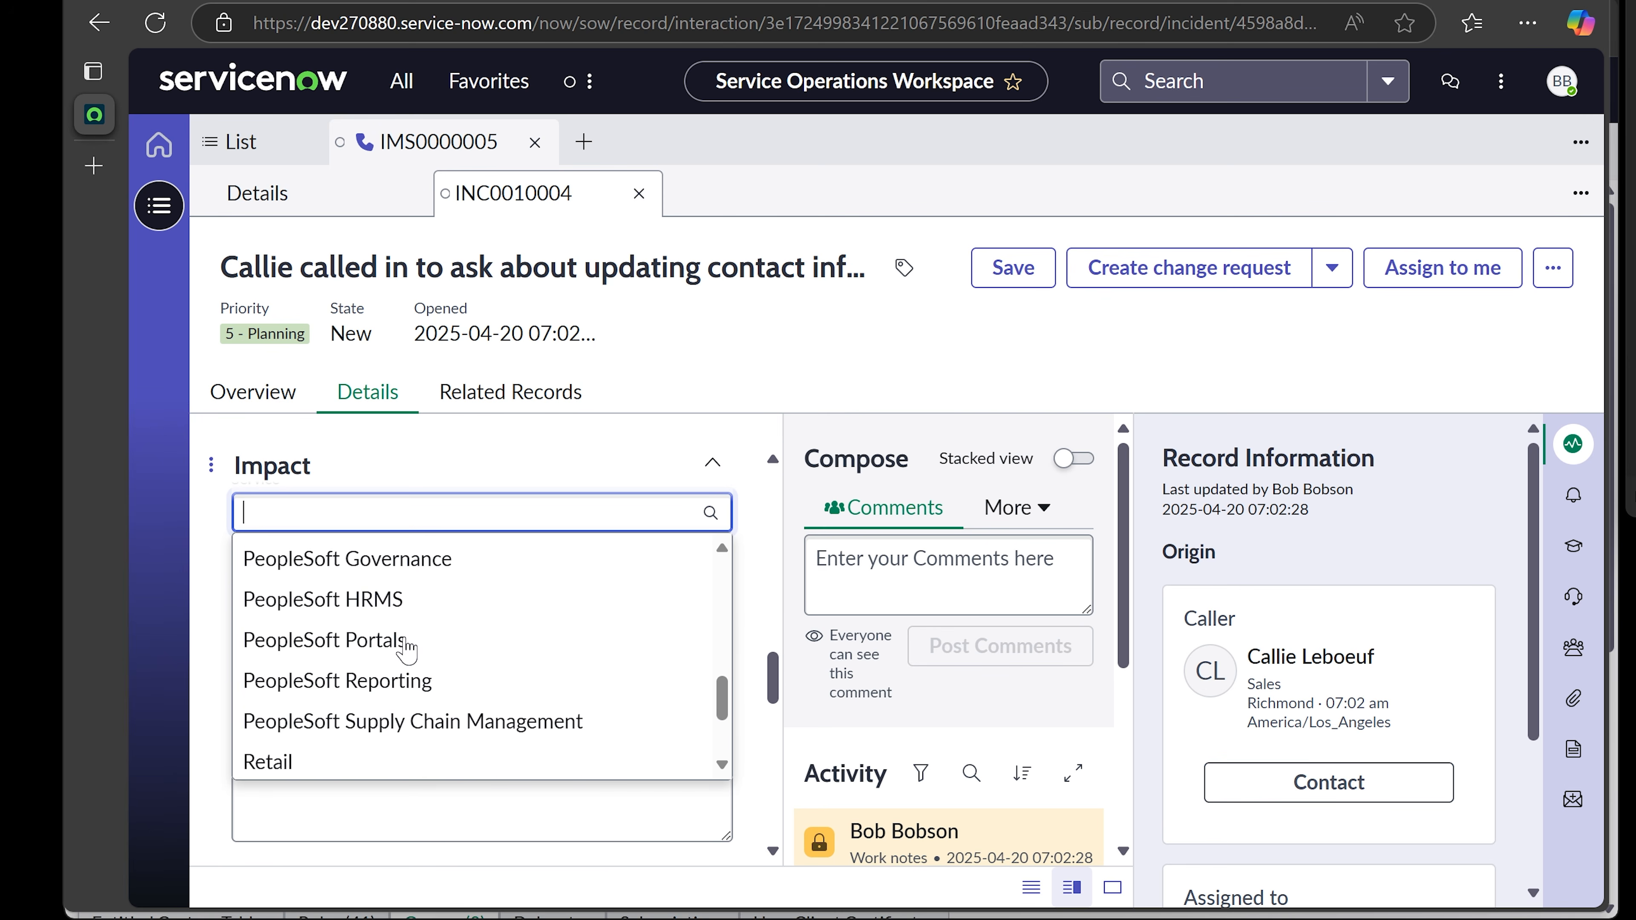
scroll(407, 648, down, 3)
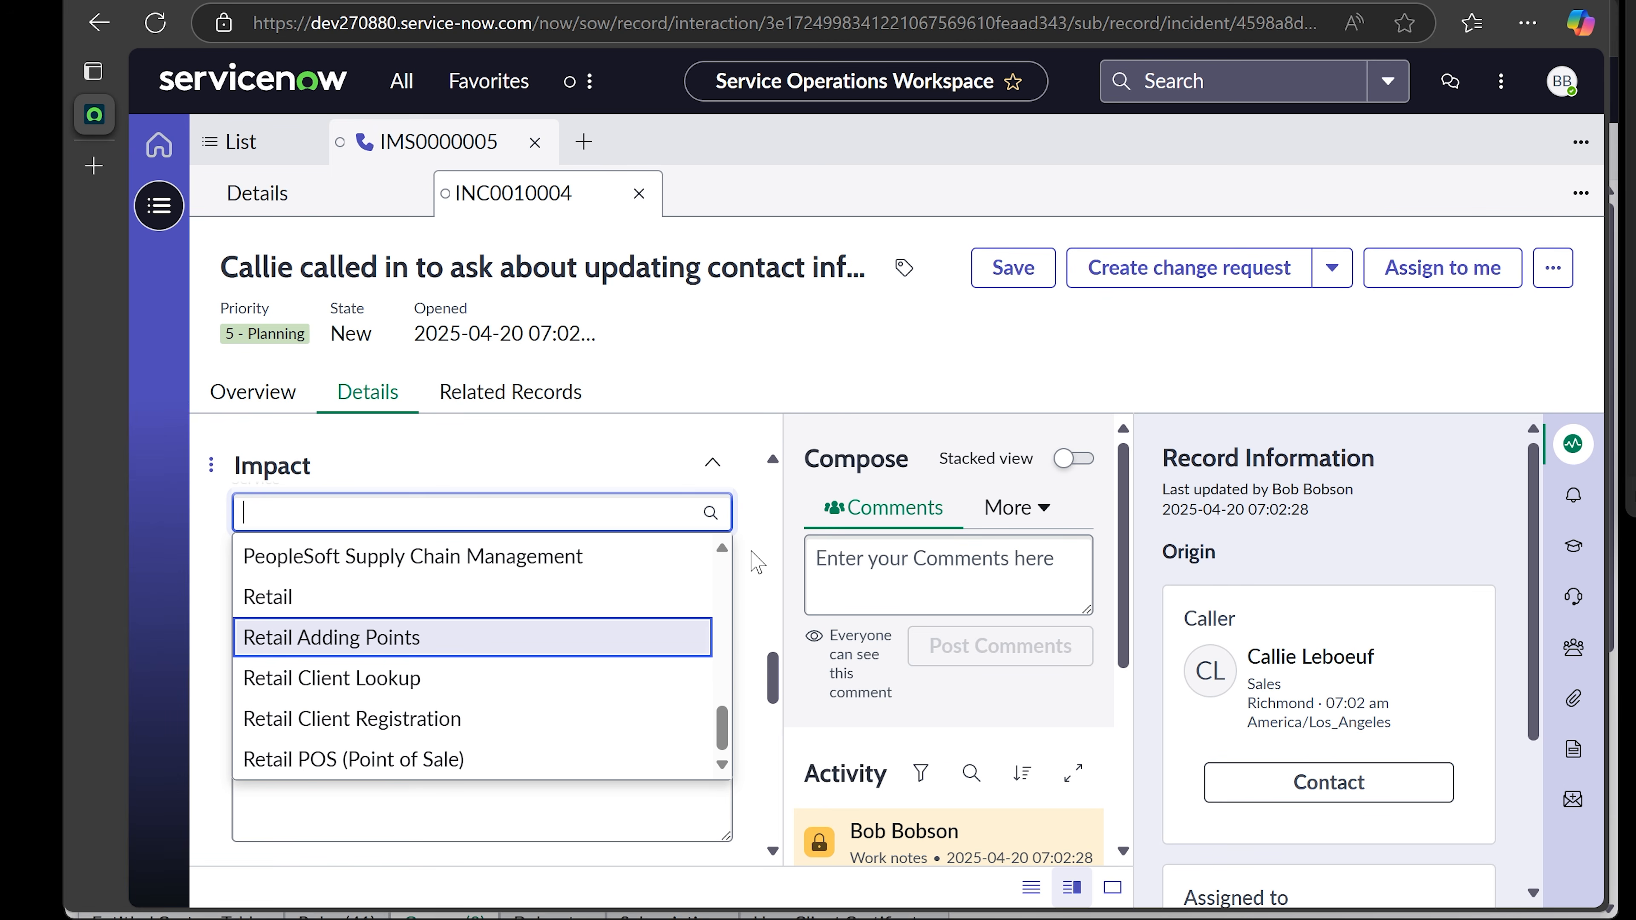
click(757, 562)
scroll(628, 522, up, 1)
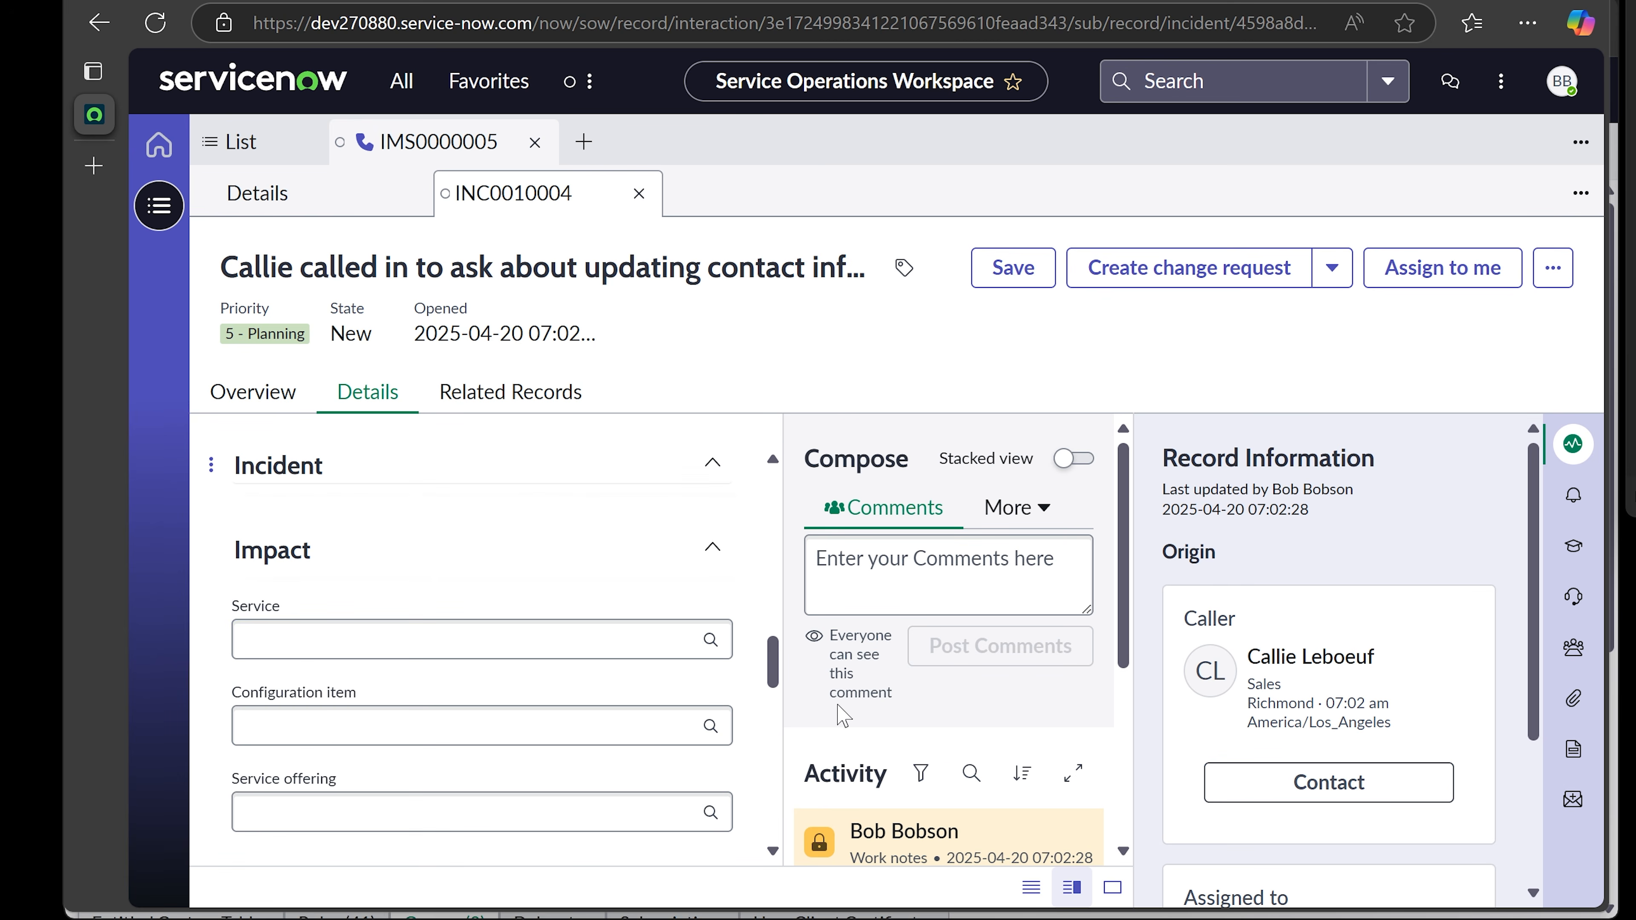
scroll(709, 664, down, 1)
- After unsuccessful searches for 'com' and 'os', pick MacBook Air 13" as the Configuration item
click(639, 600)
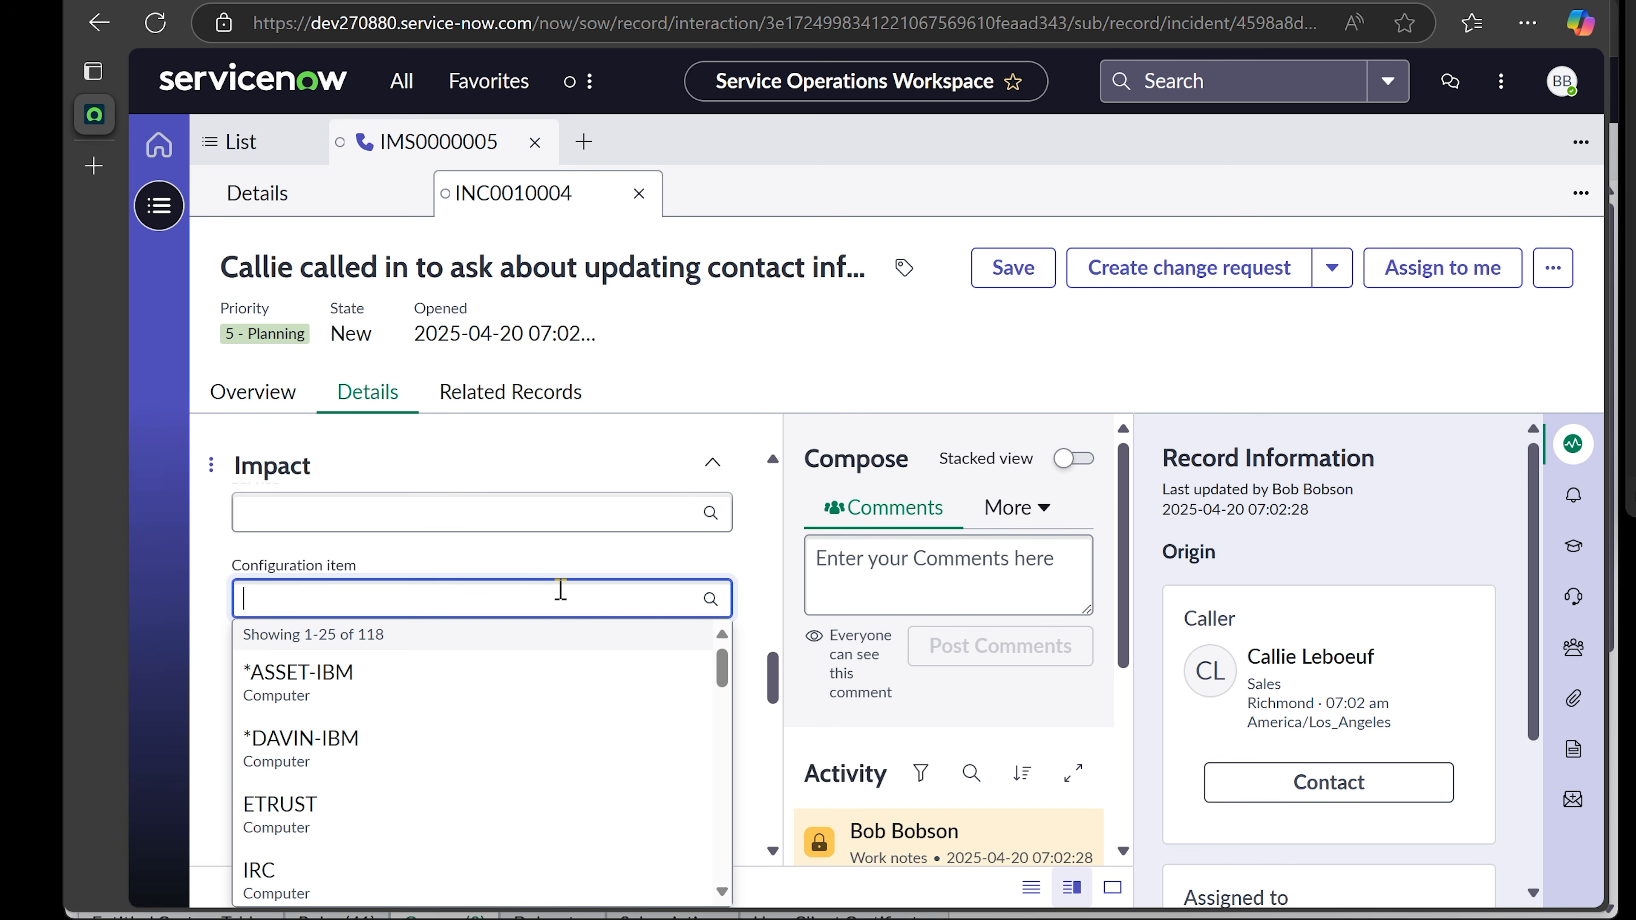
text(com)
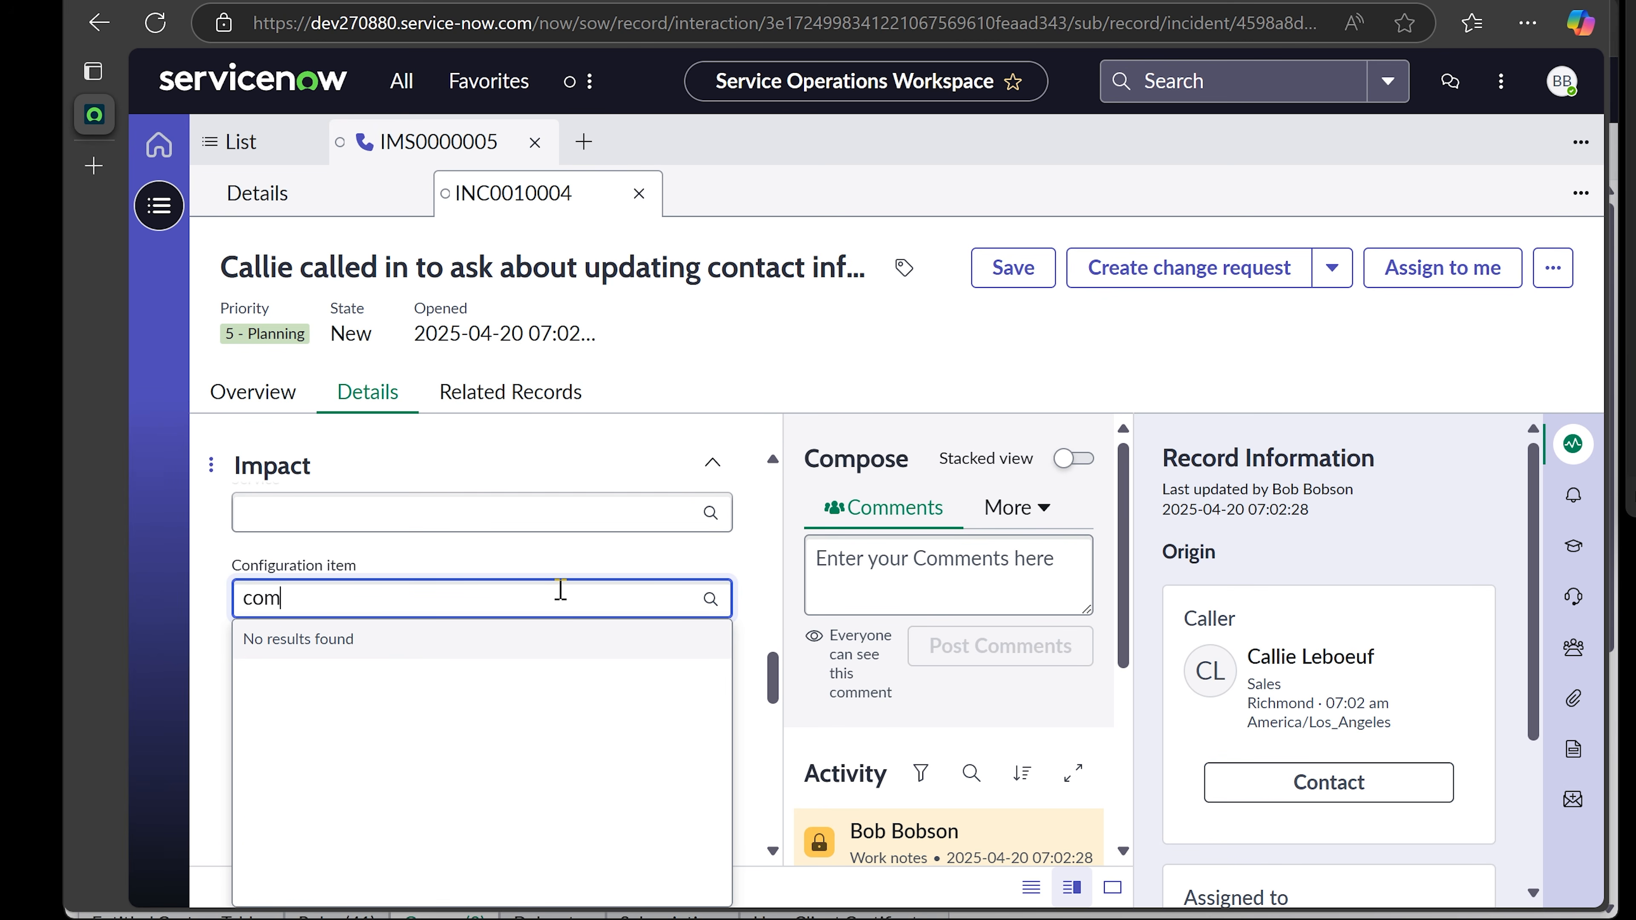
key(BackSpace)
key(BackSpace)
text(os)
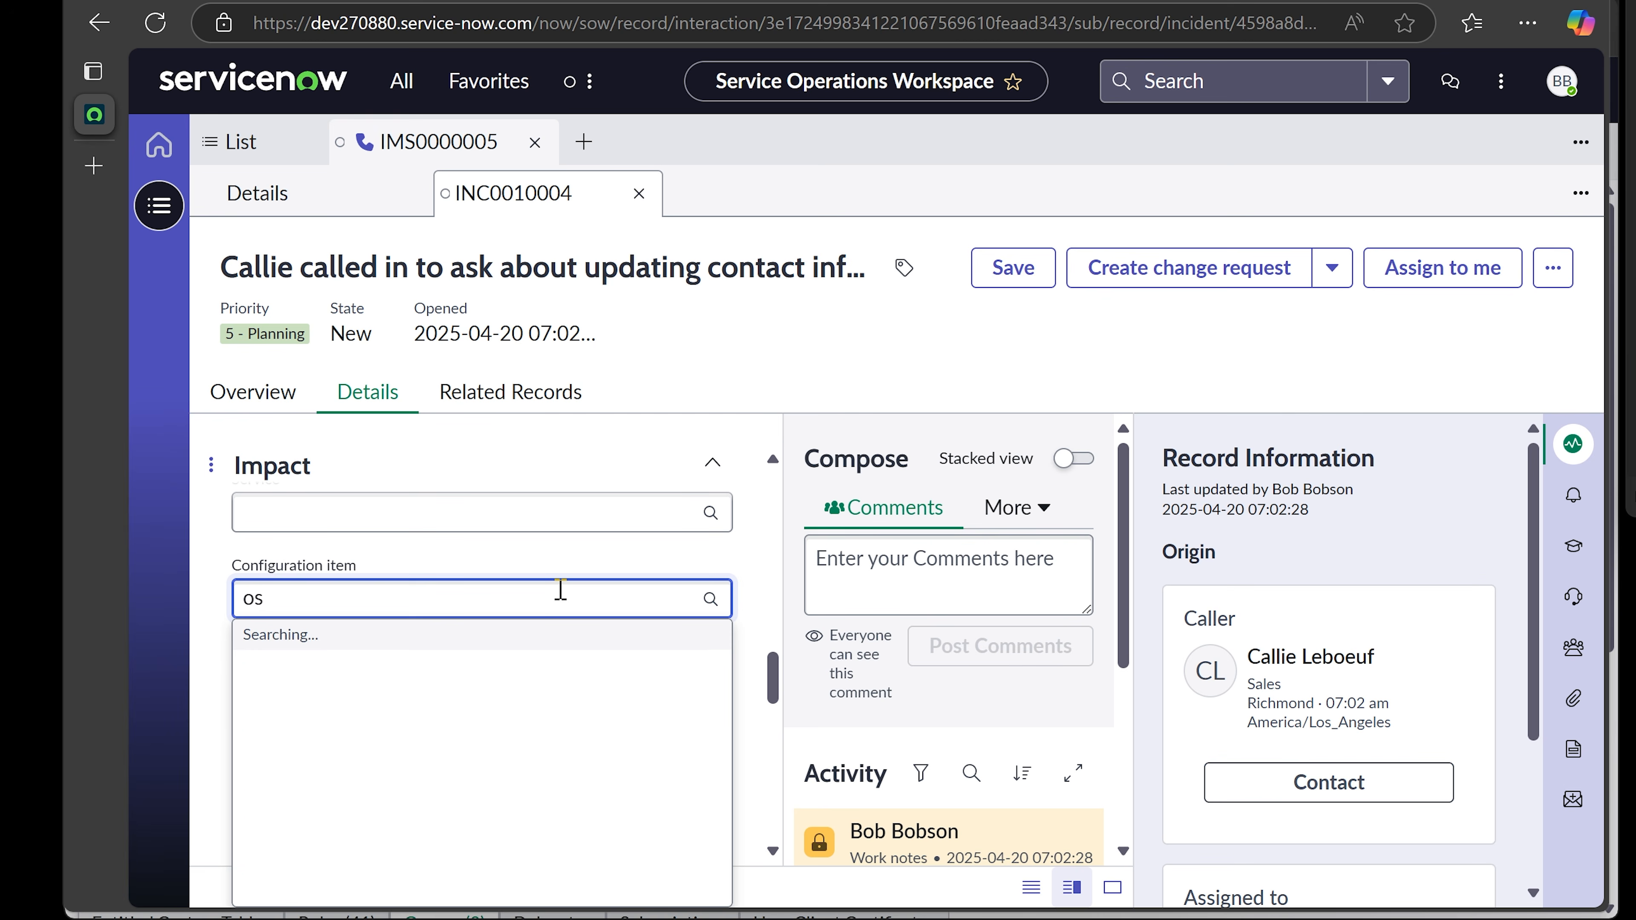
key(ctrl+a)
key(BackSpace)
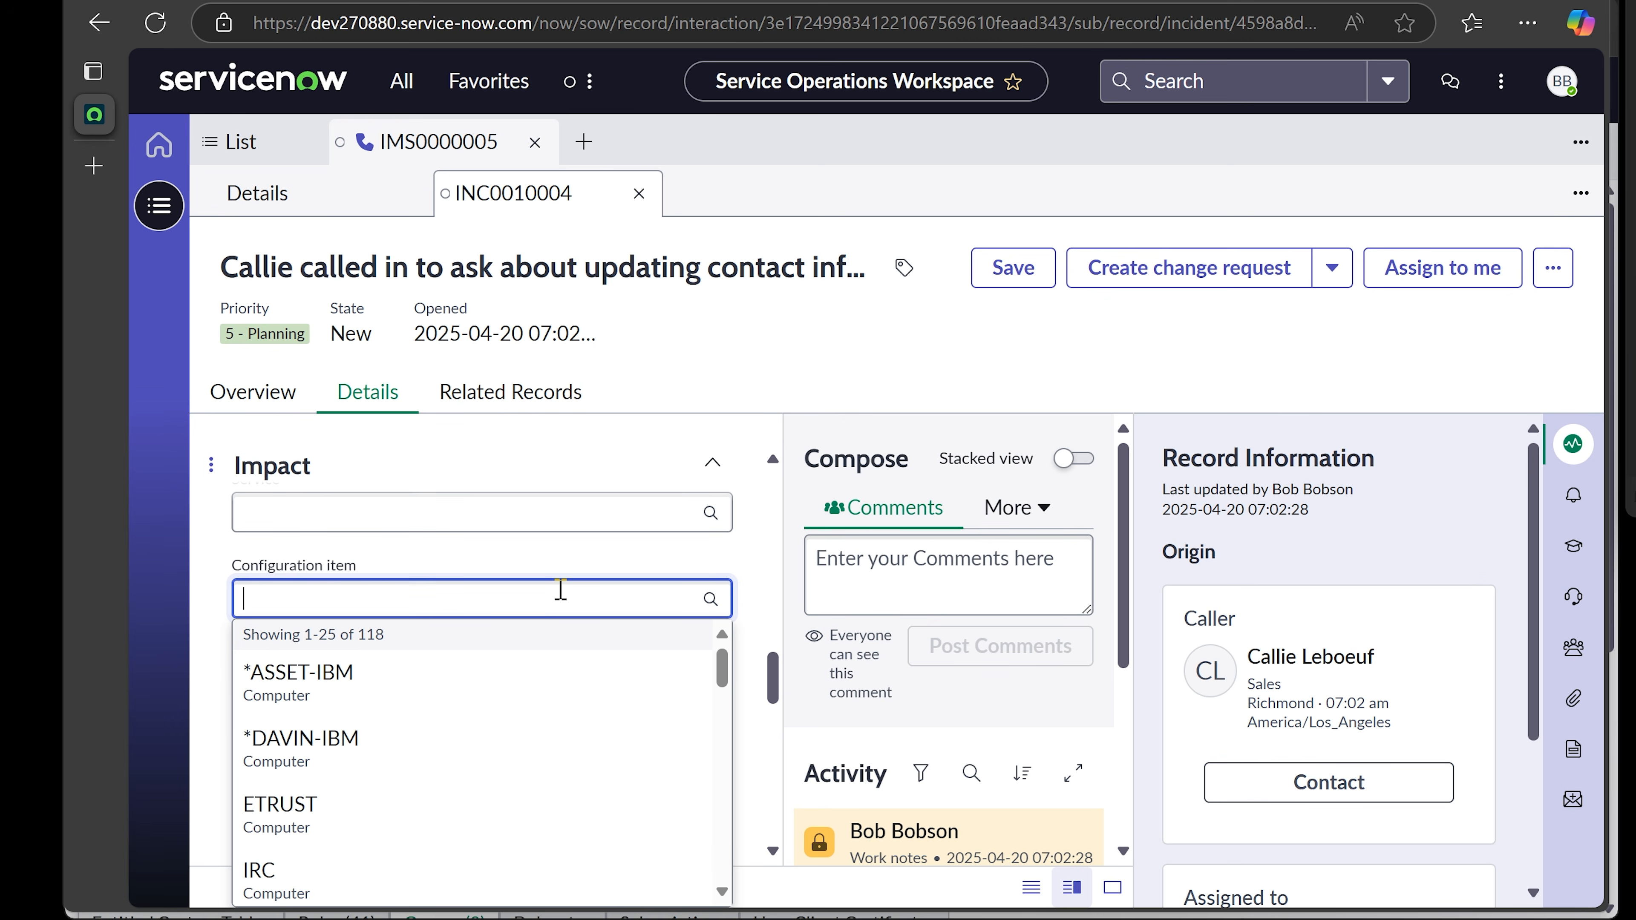
scroll(540, 730, down, 3)
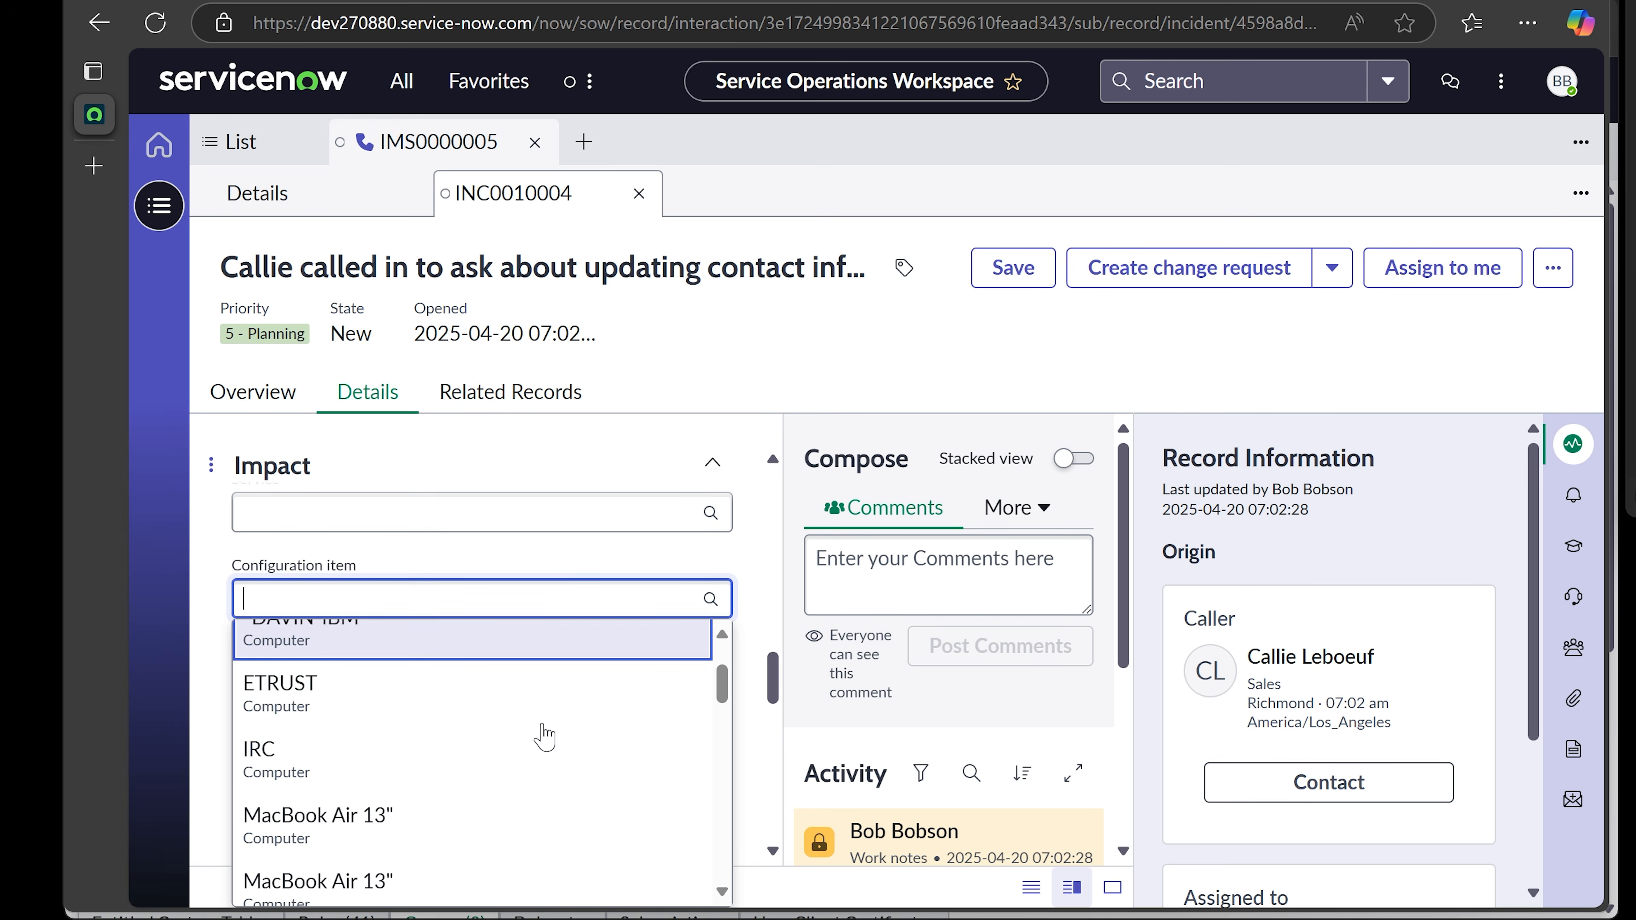
scroll(463, 734, down, 2)
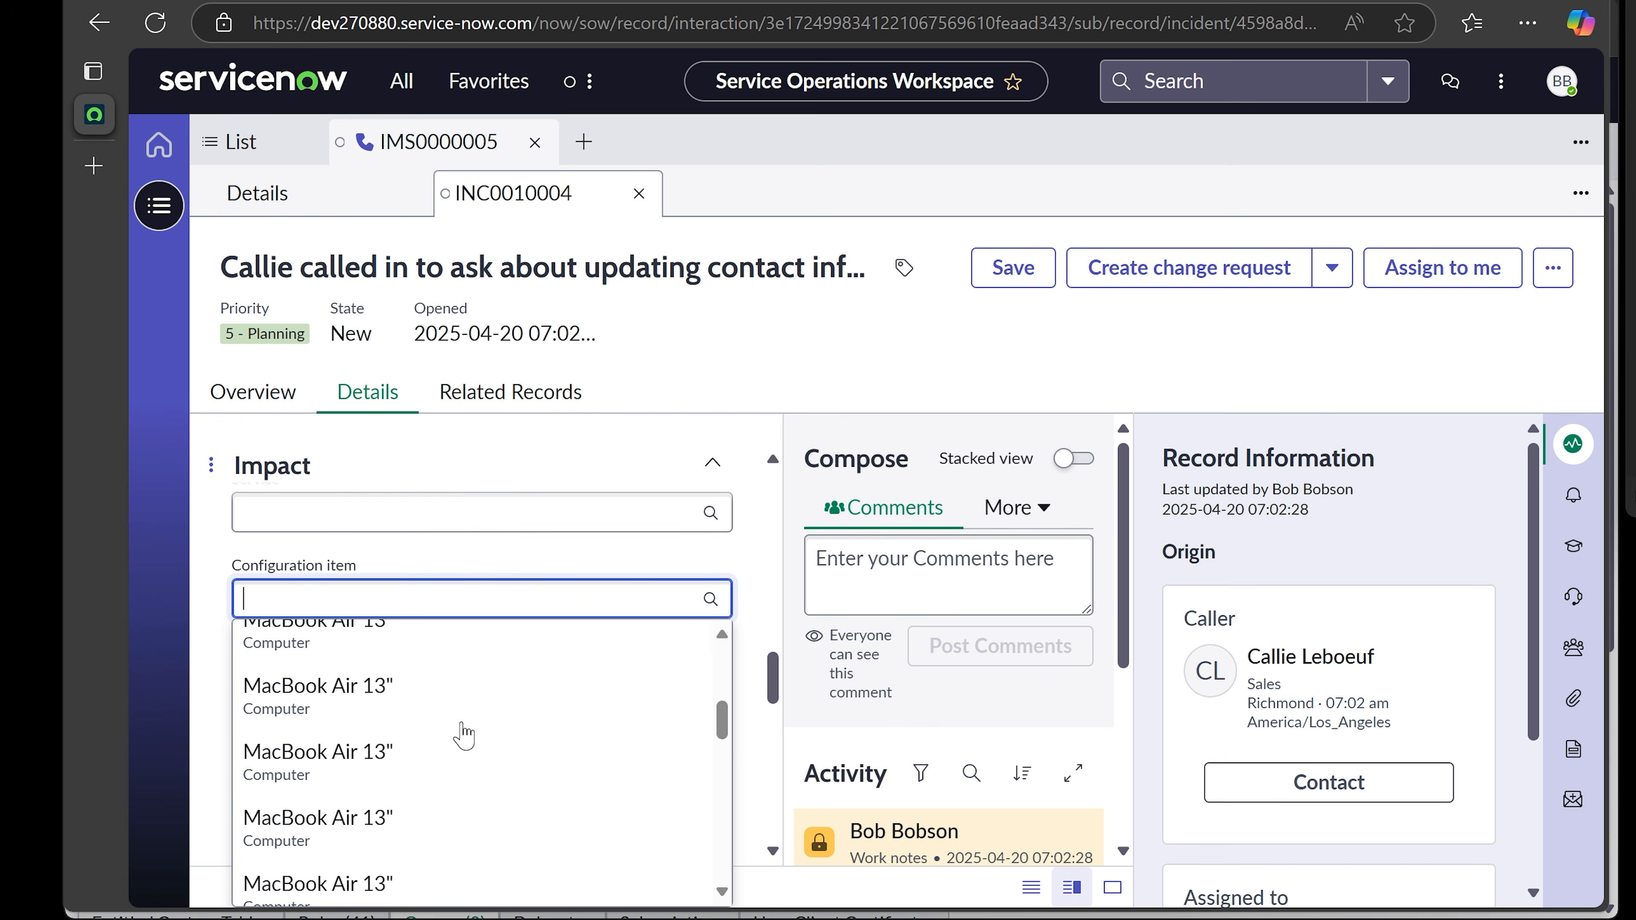
click(428, 740)
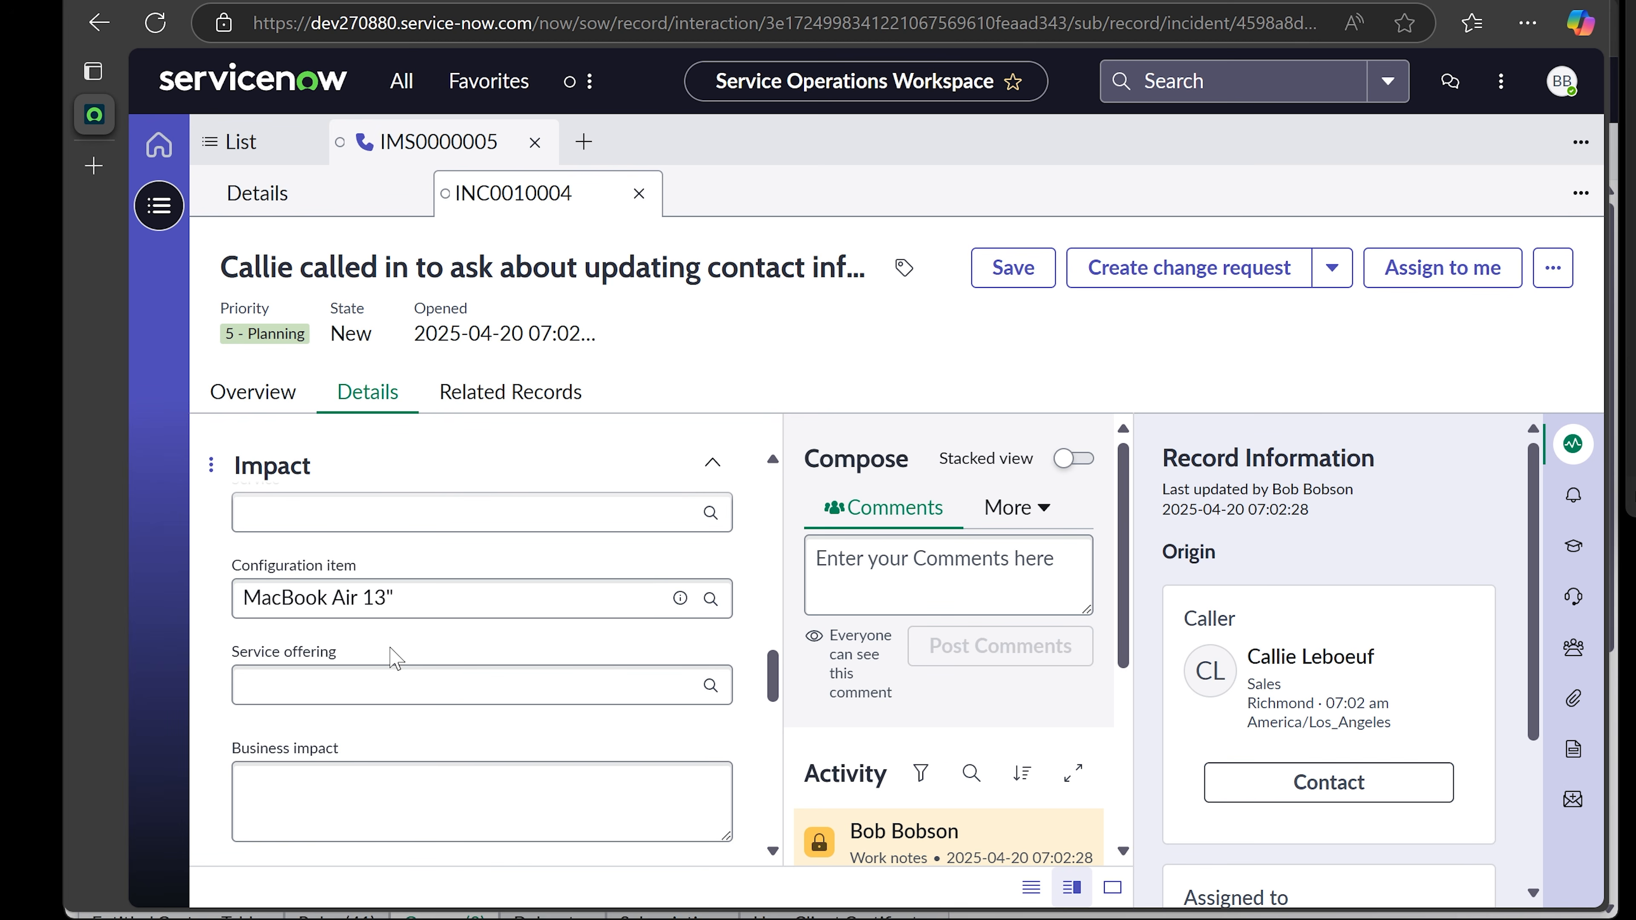
scroll(396, 657, down, 3)
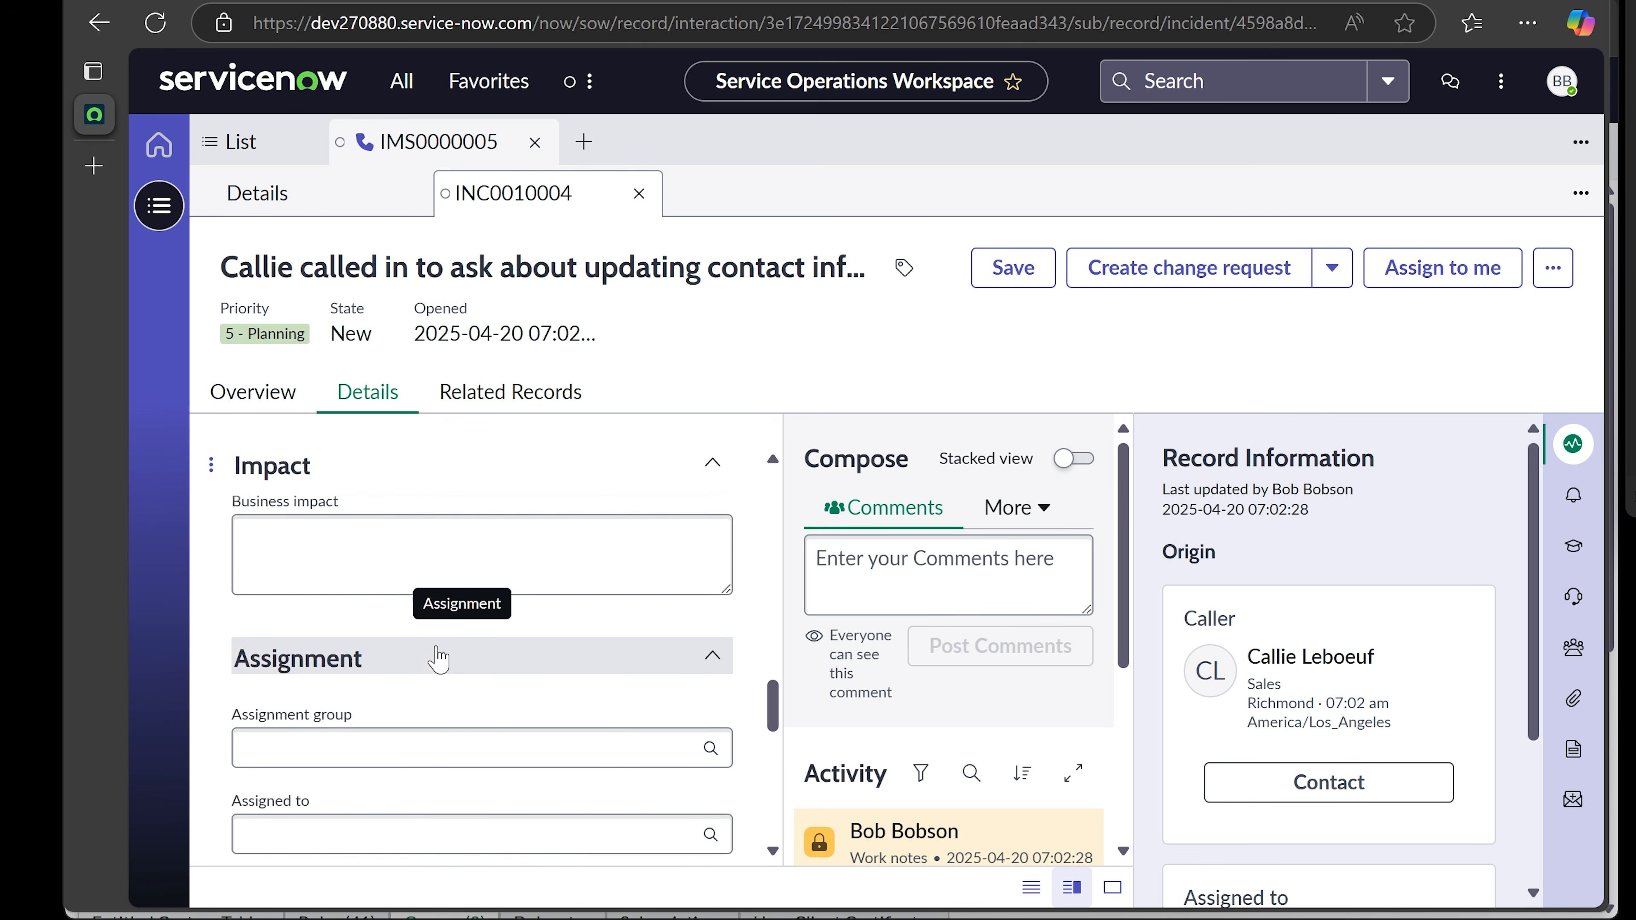
scroll(438, 637, down, 2)
- Search 'Help' and set the incident's Assignment group to Help Desk
click(437, 613)
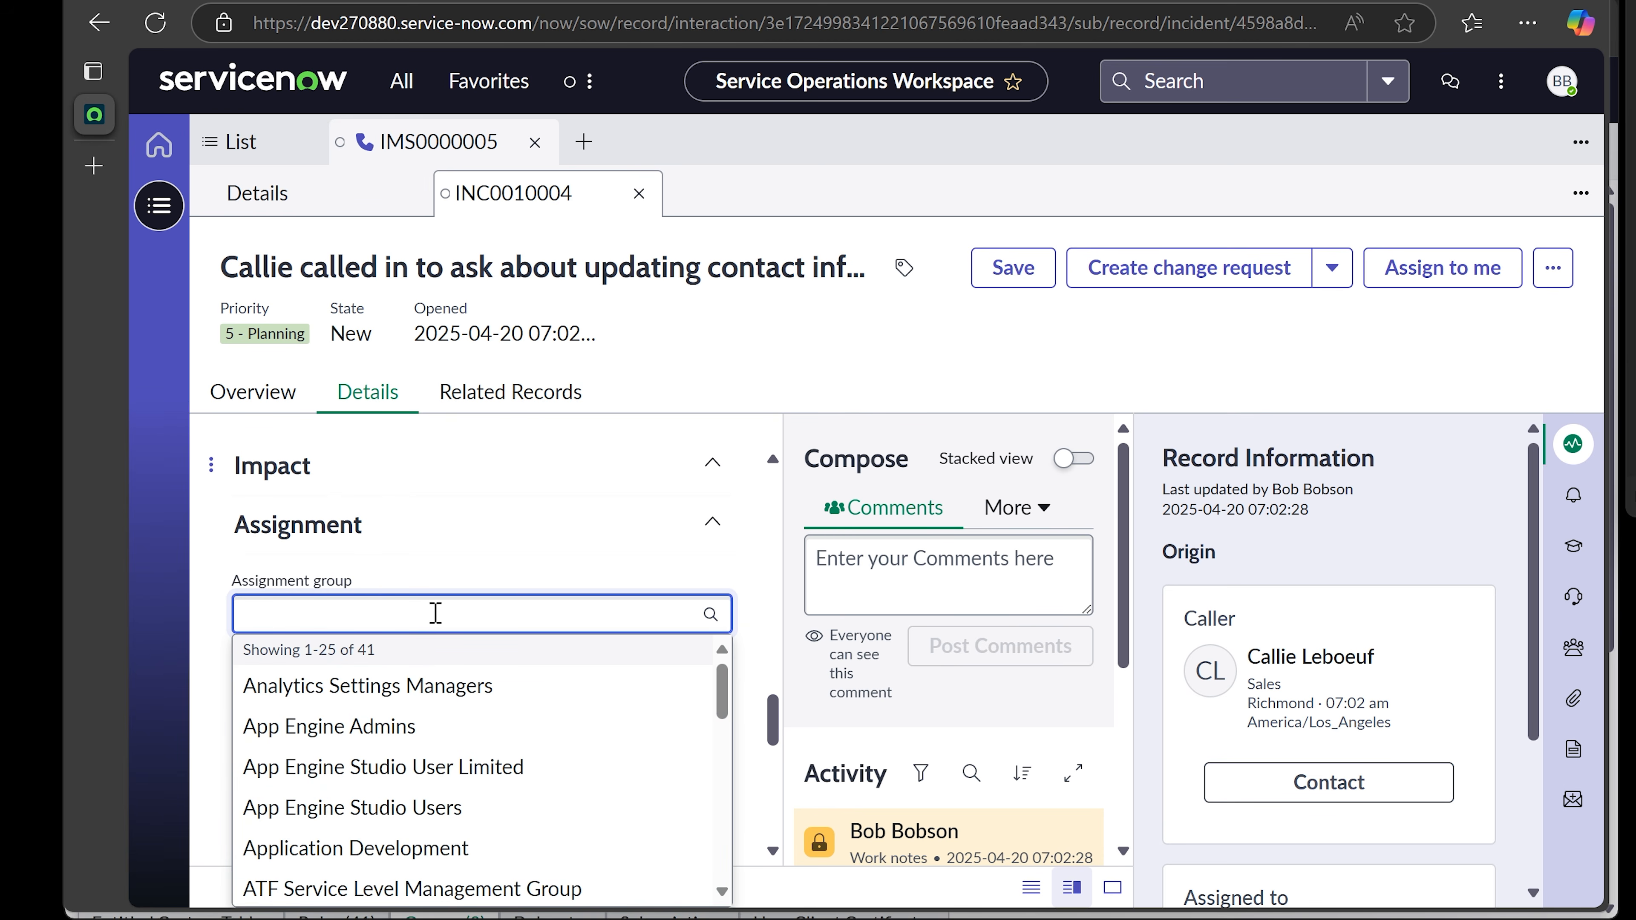
text(Help)
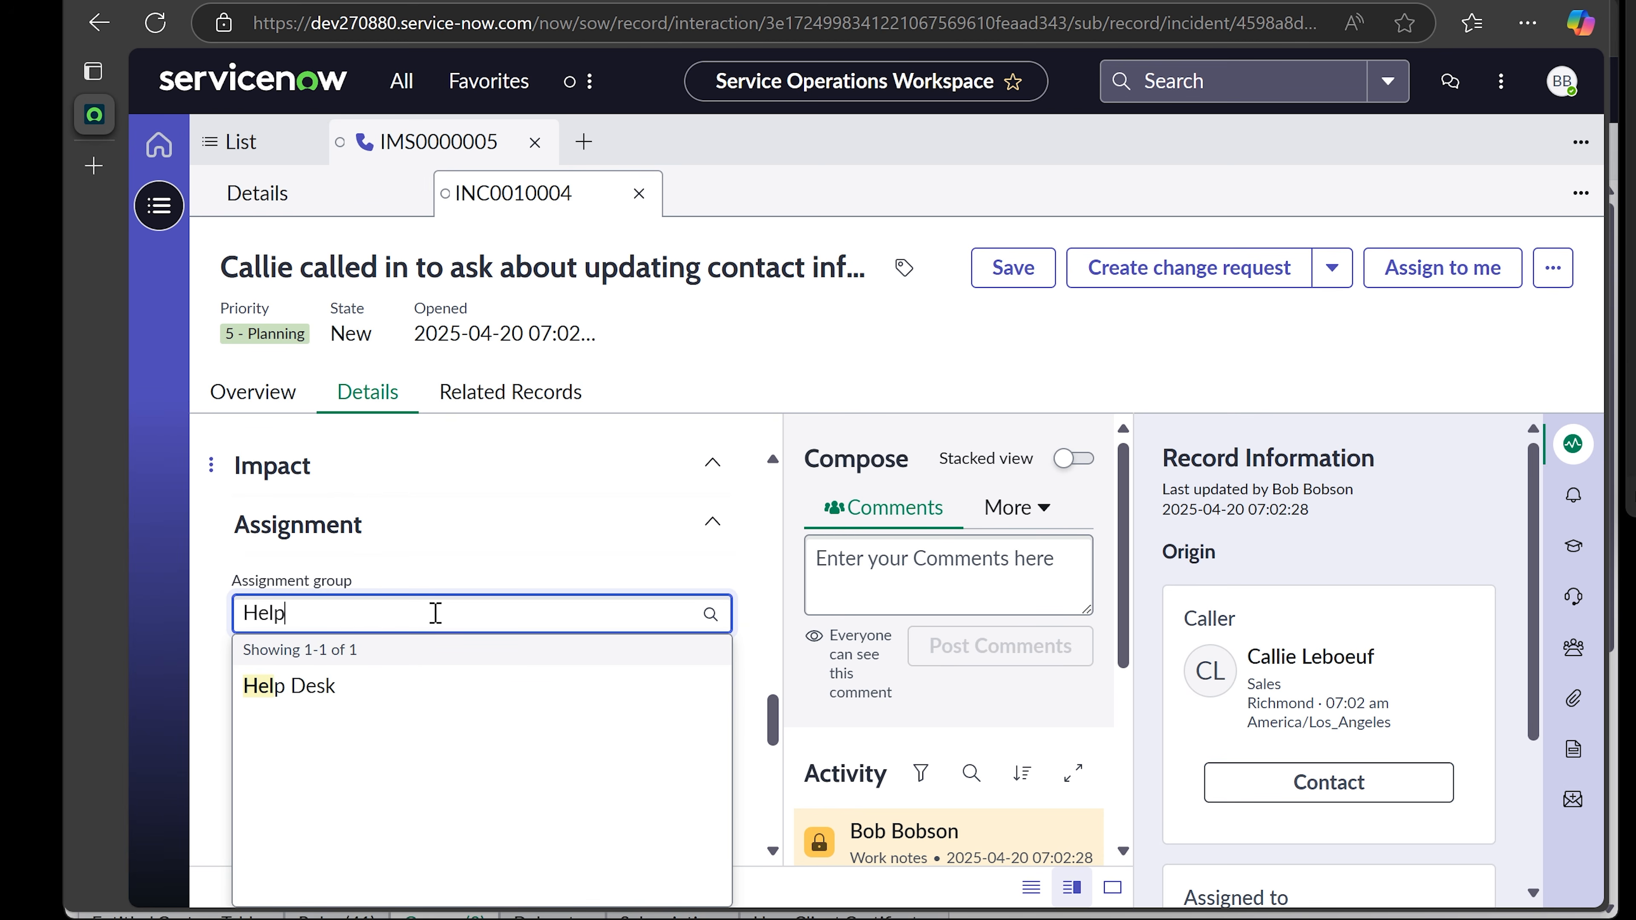
click(396, 688)
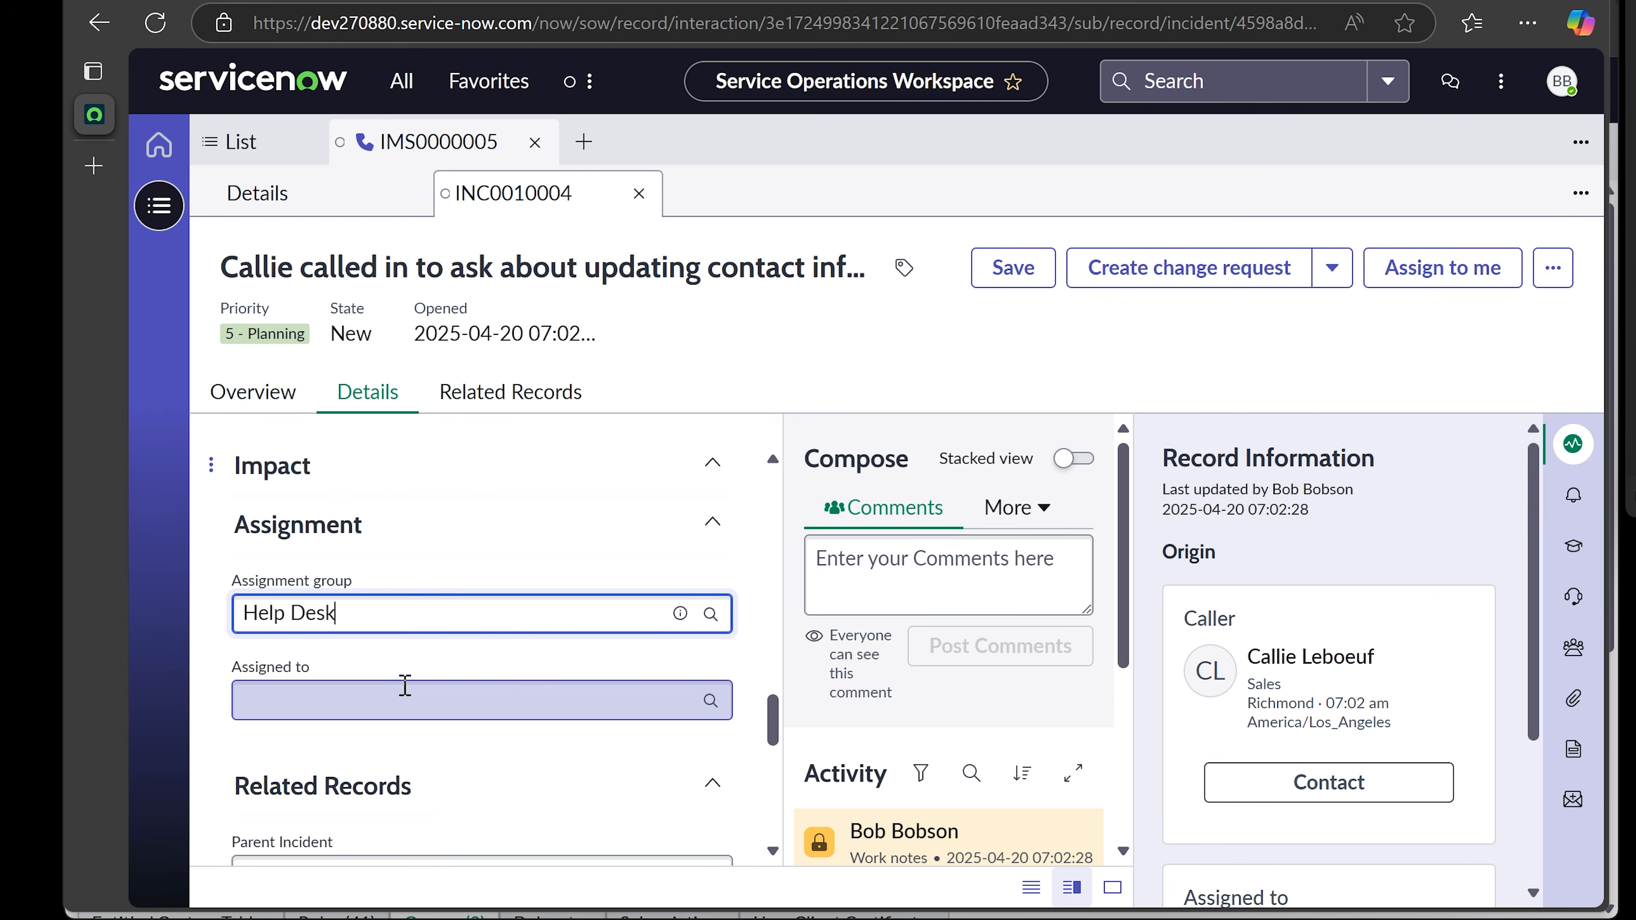
- Review the Resolution code options and leave it at -- None --
scroll(515, 696, down, 2)
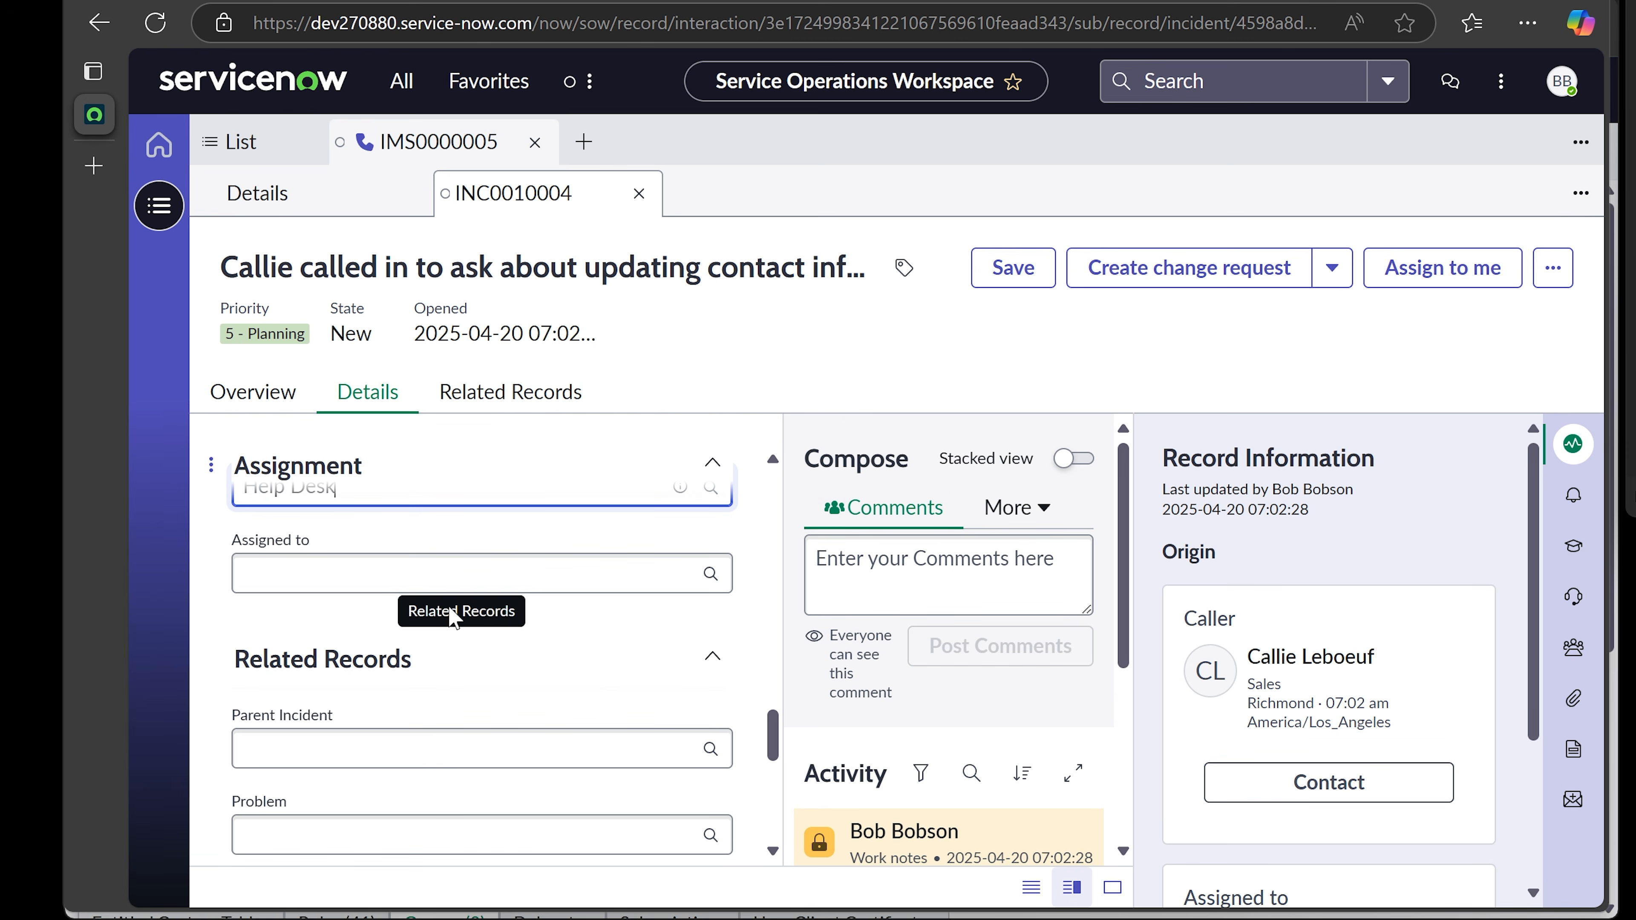
scroll(454, 609, down, 6)
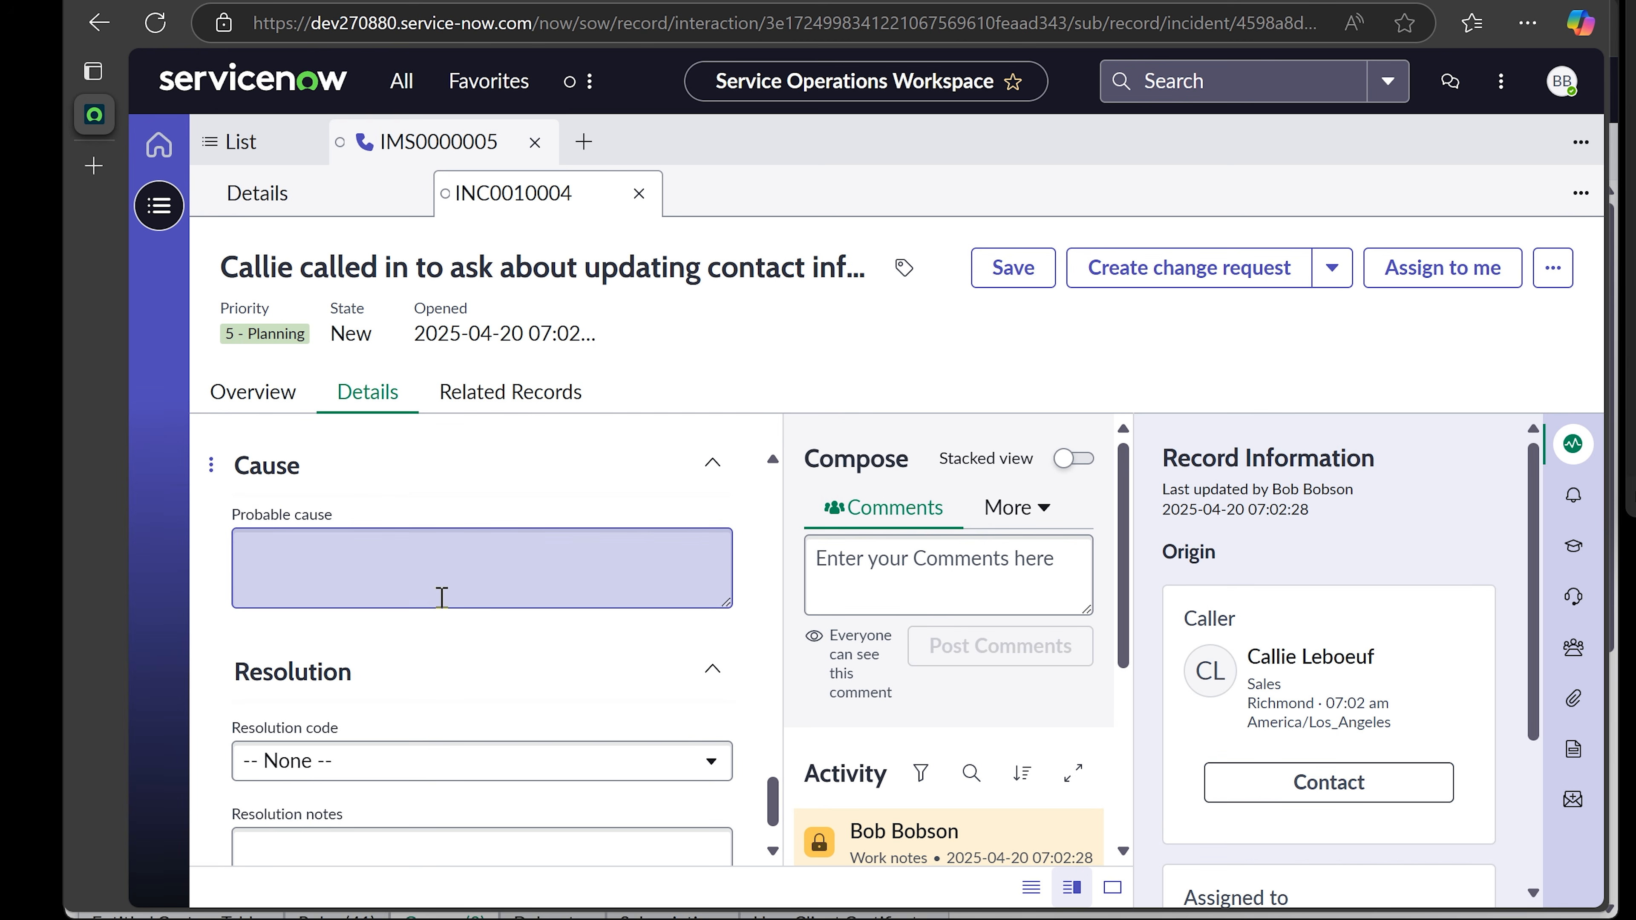
scroll(413, 577, down, 1)
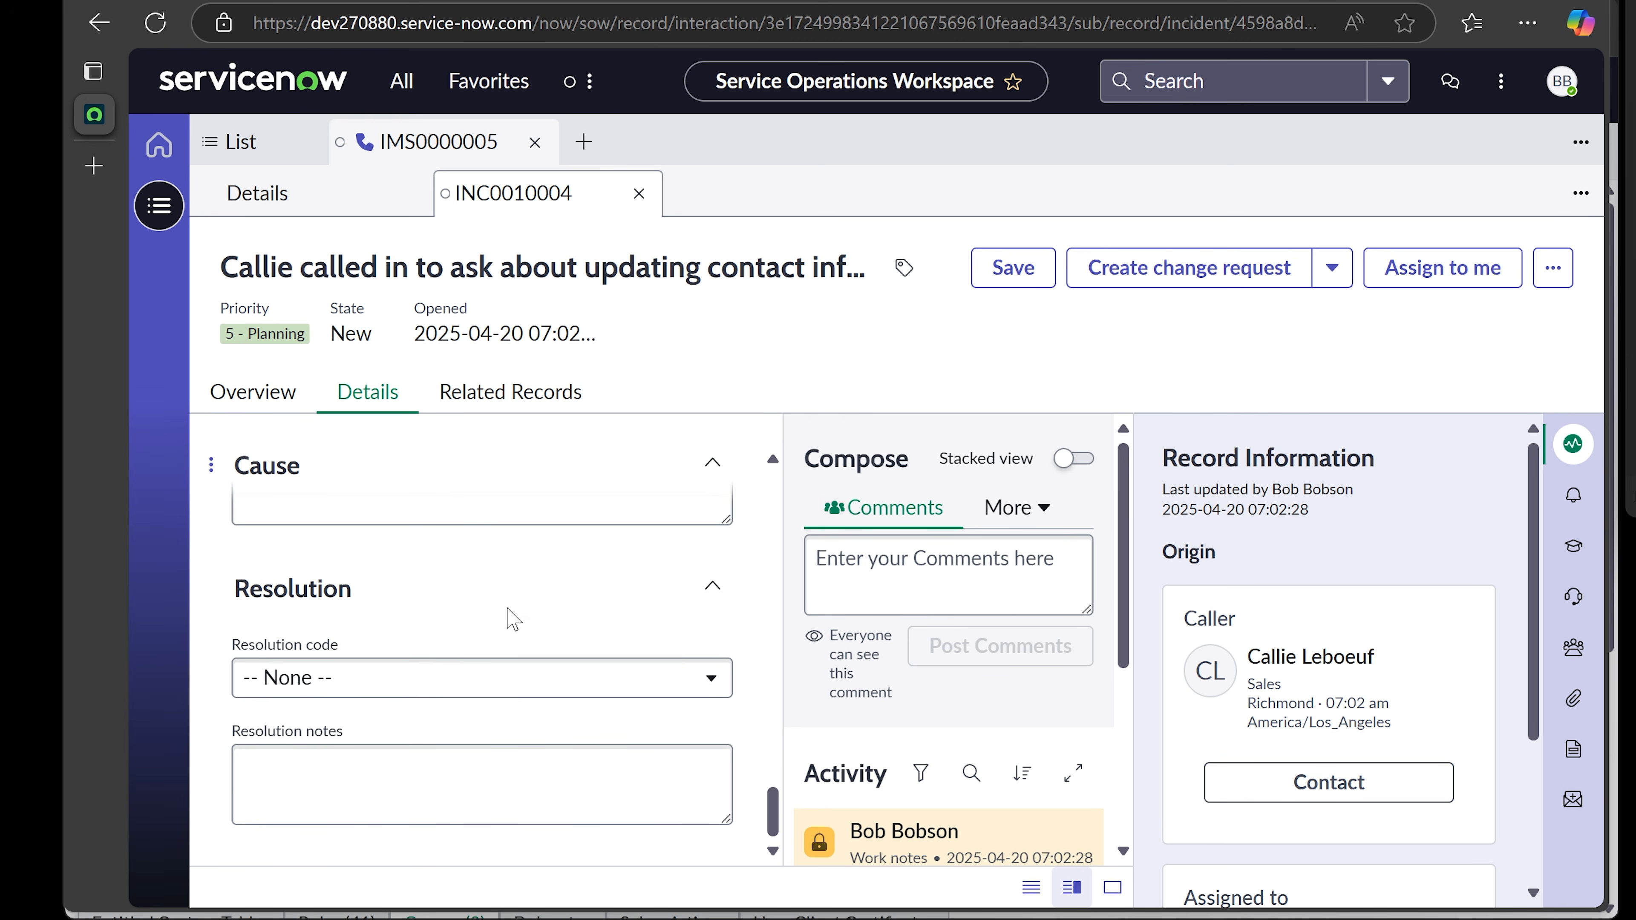
click(399, 677)
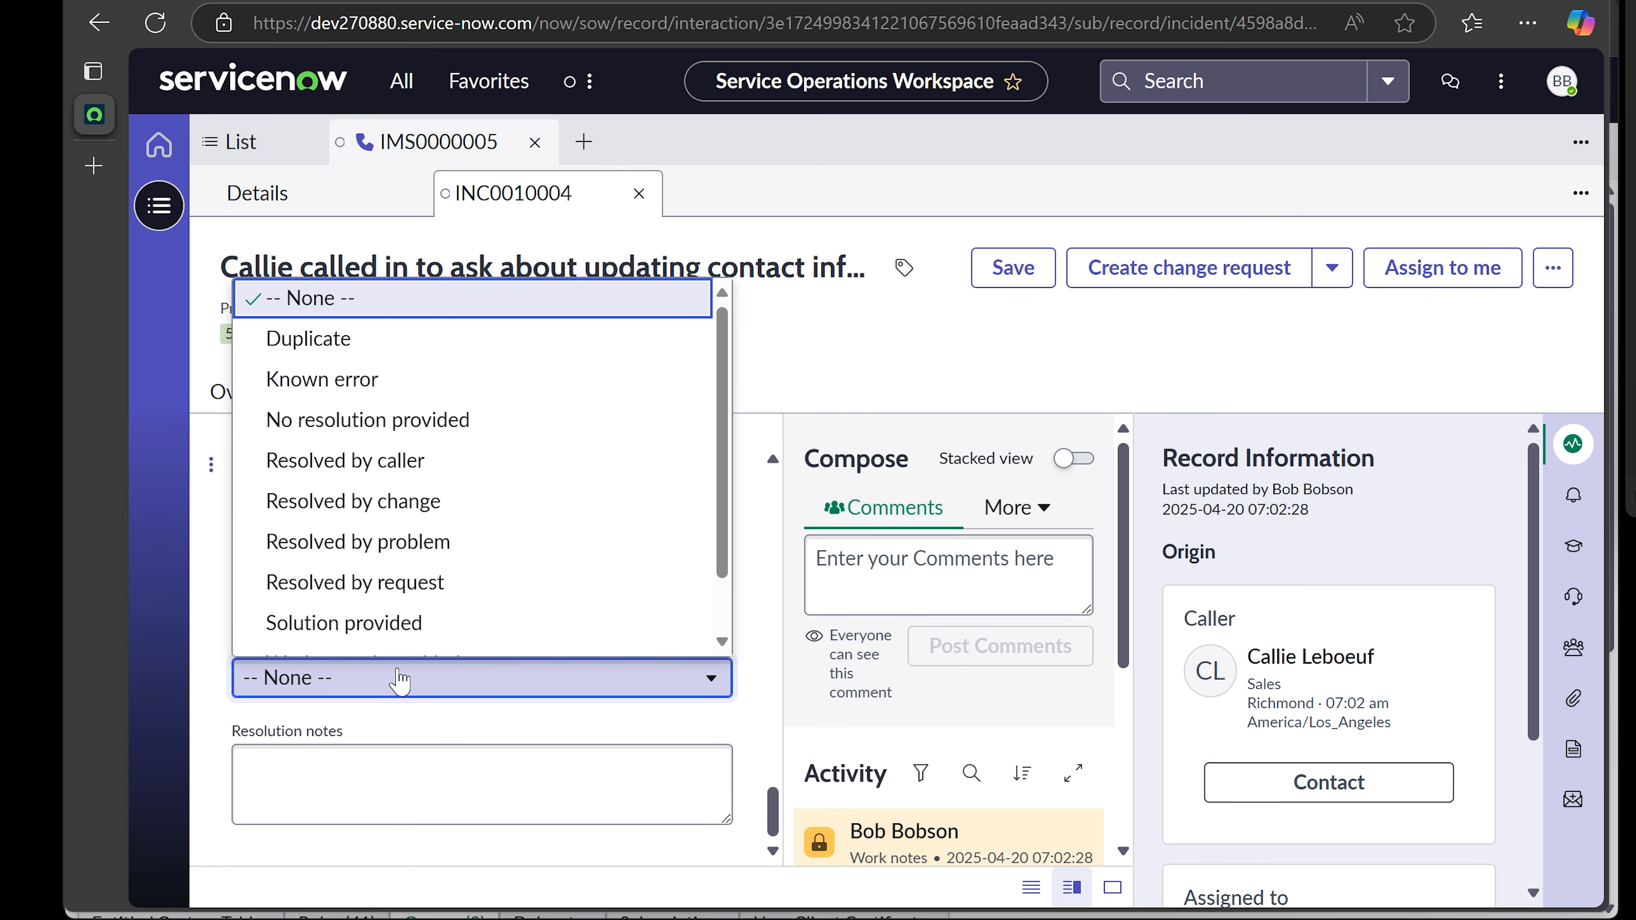
scroll(628, 654, down, 1)
click(755, 556)
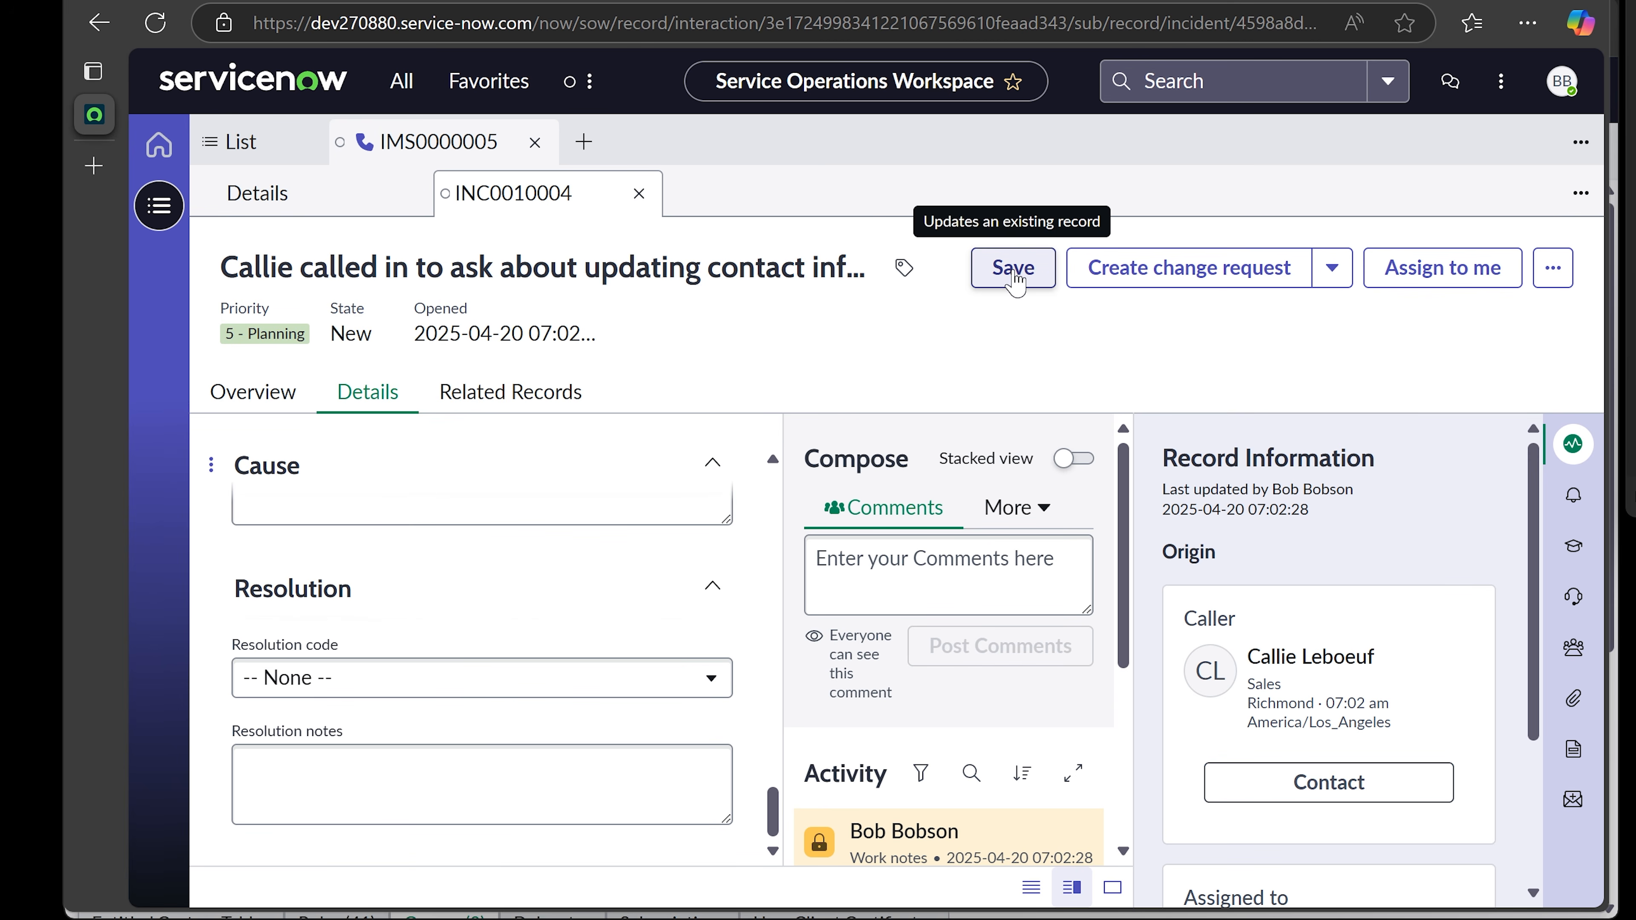
- Save incident INC0010004 and close its tab, returning to interaction IMS0000005
scroll(673, 648, up, 3)
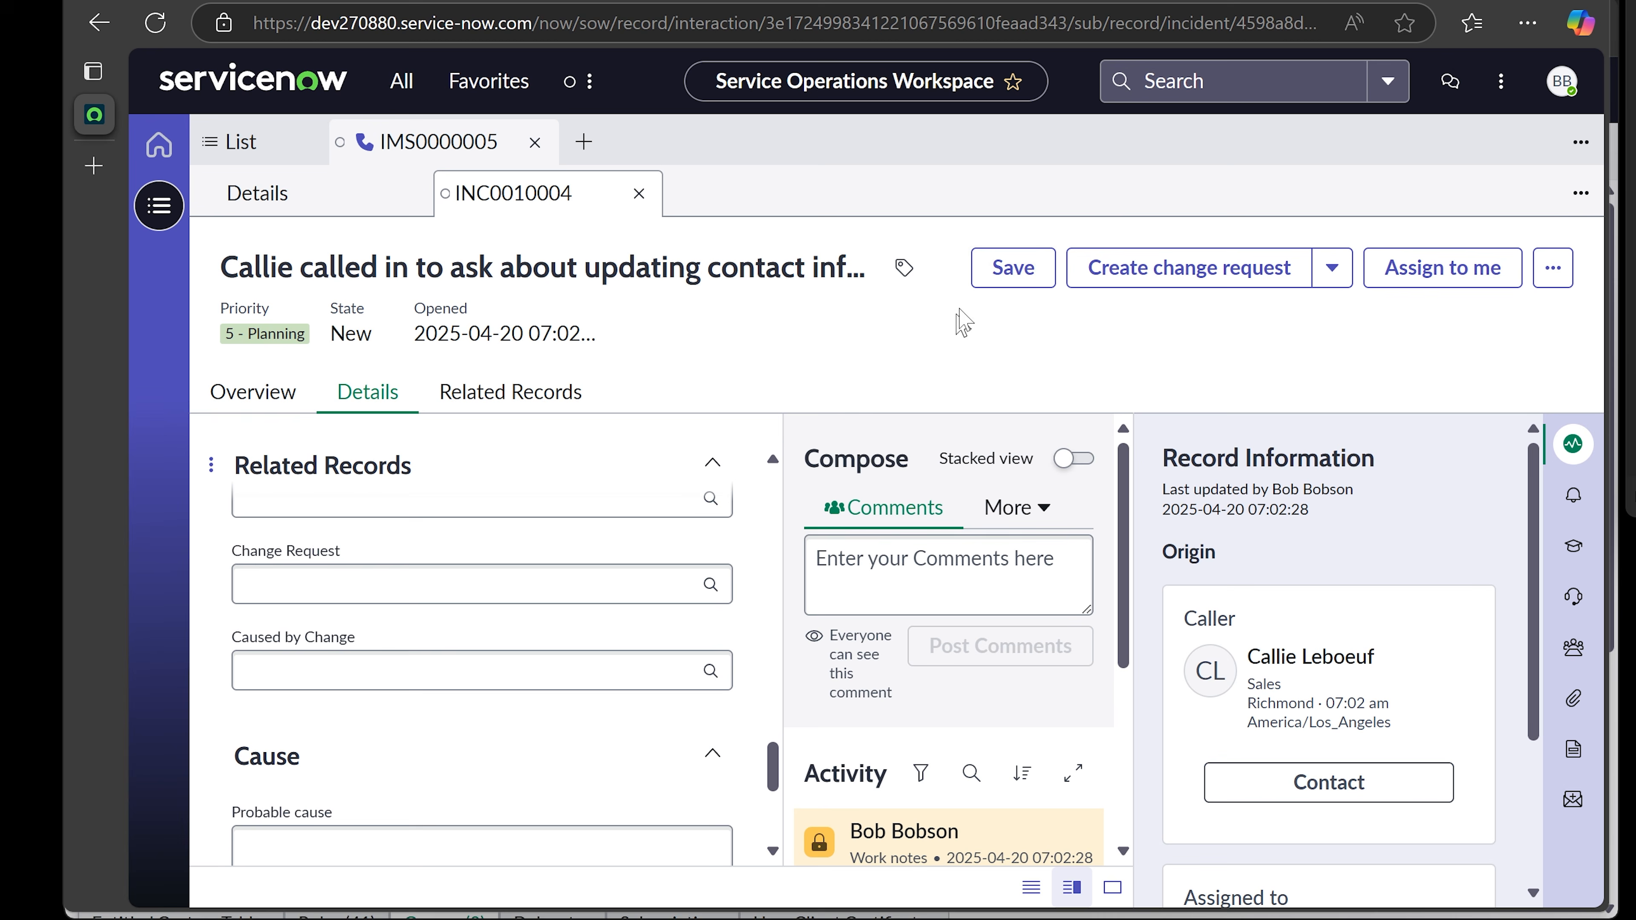
click(1012, 267)
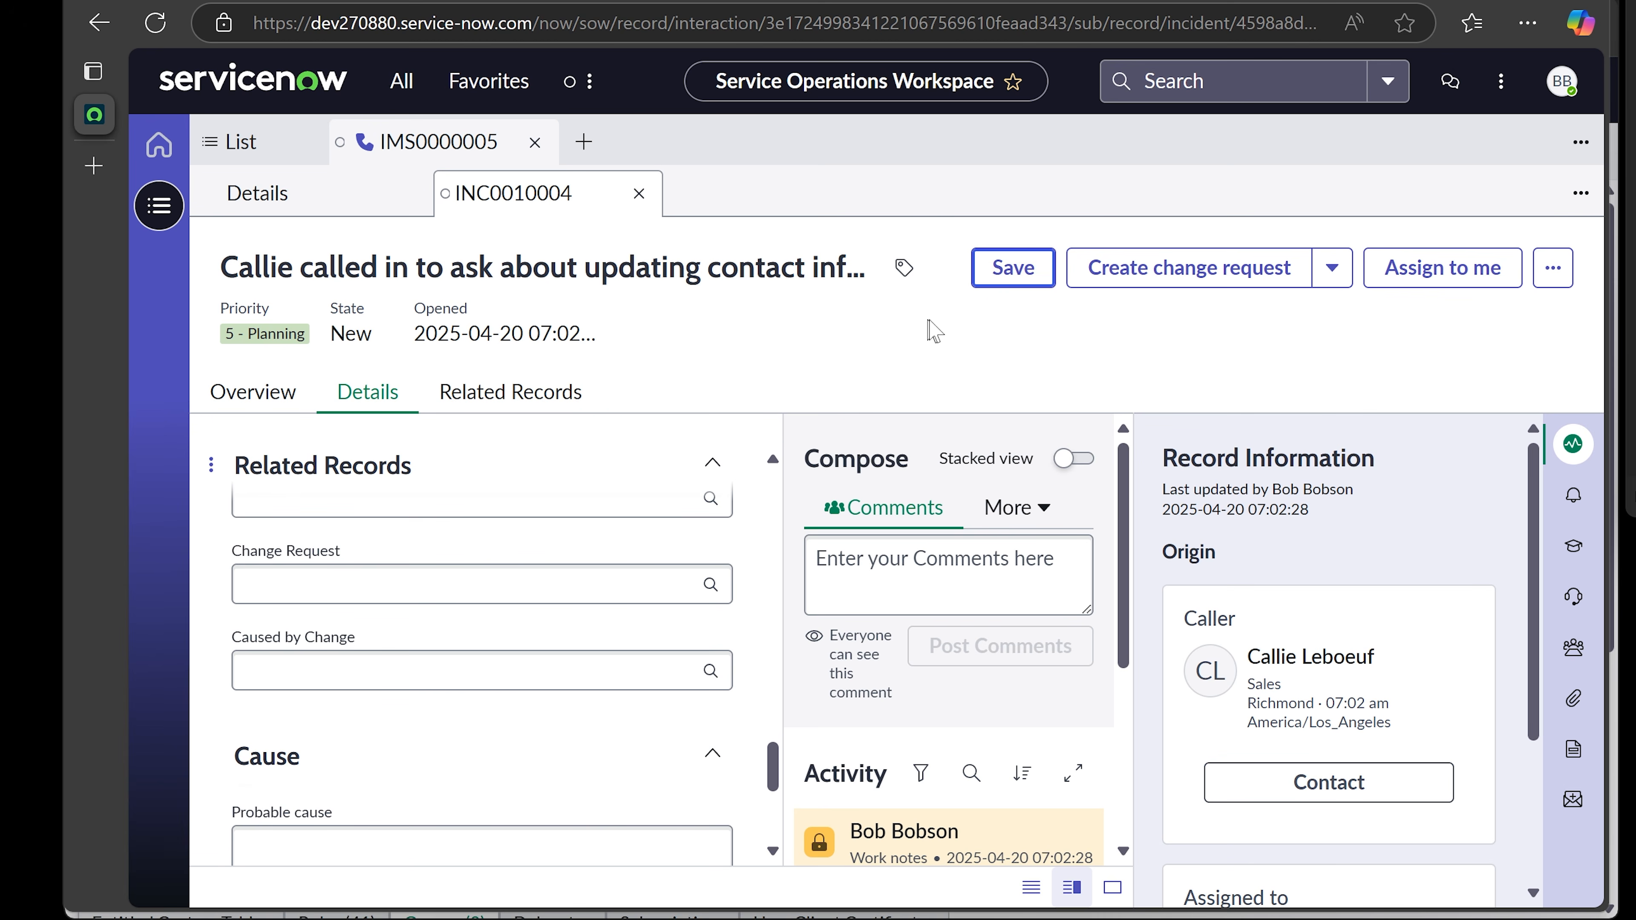
click(638, 194)
click(1083, 388)
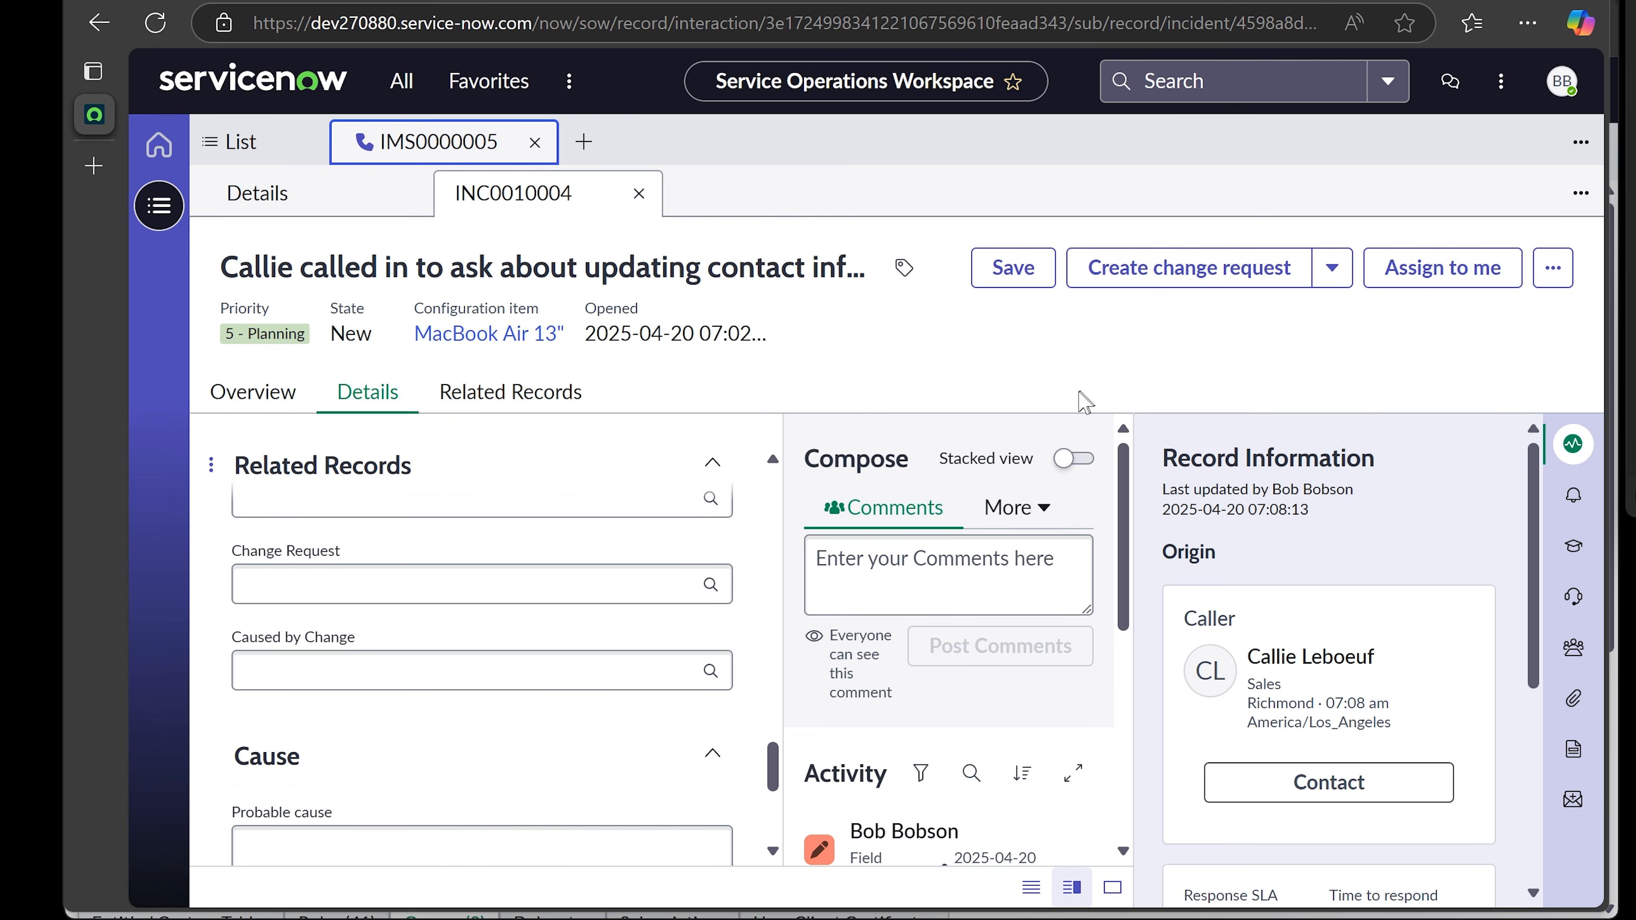
click(638, 194)
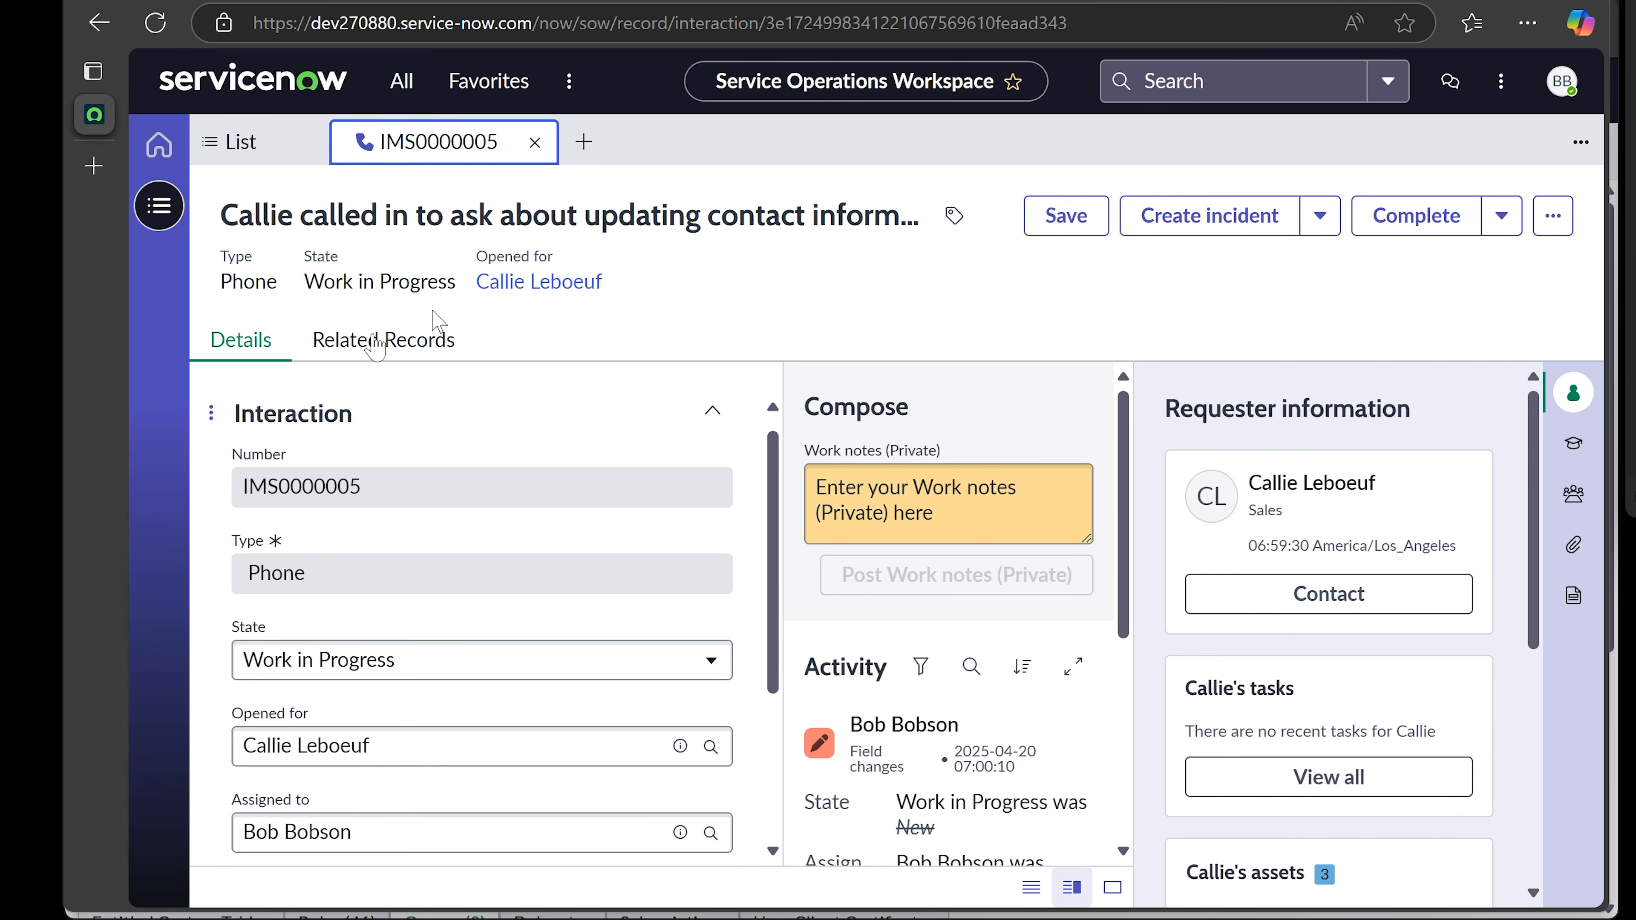
- Switch between the Assigned to you, Active and All interaction lists, then open IMS0000005
click(154, 213)
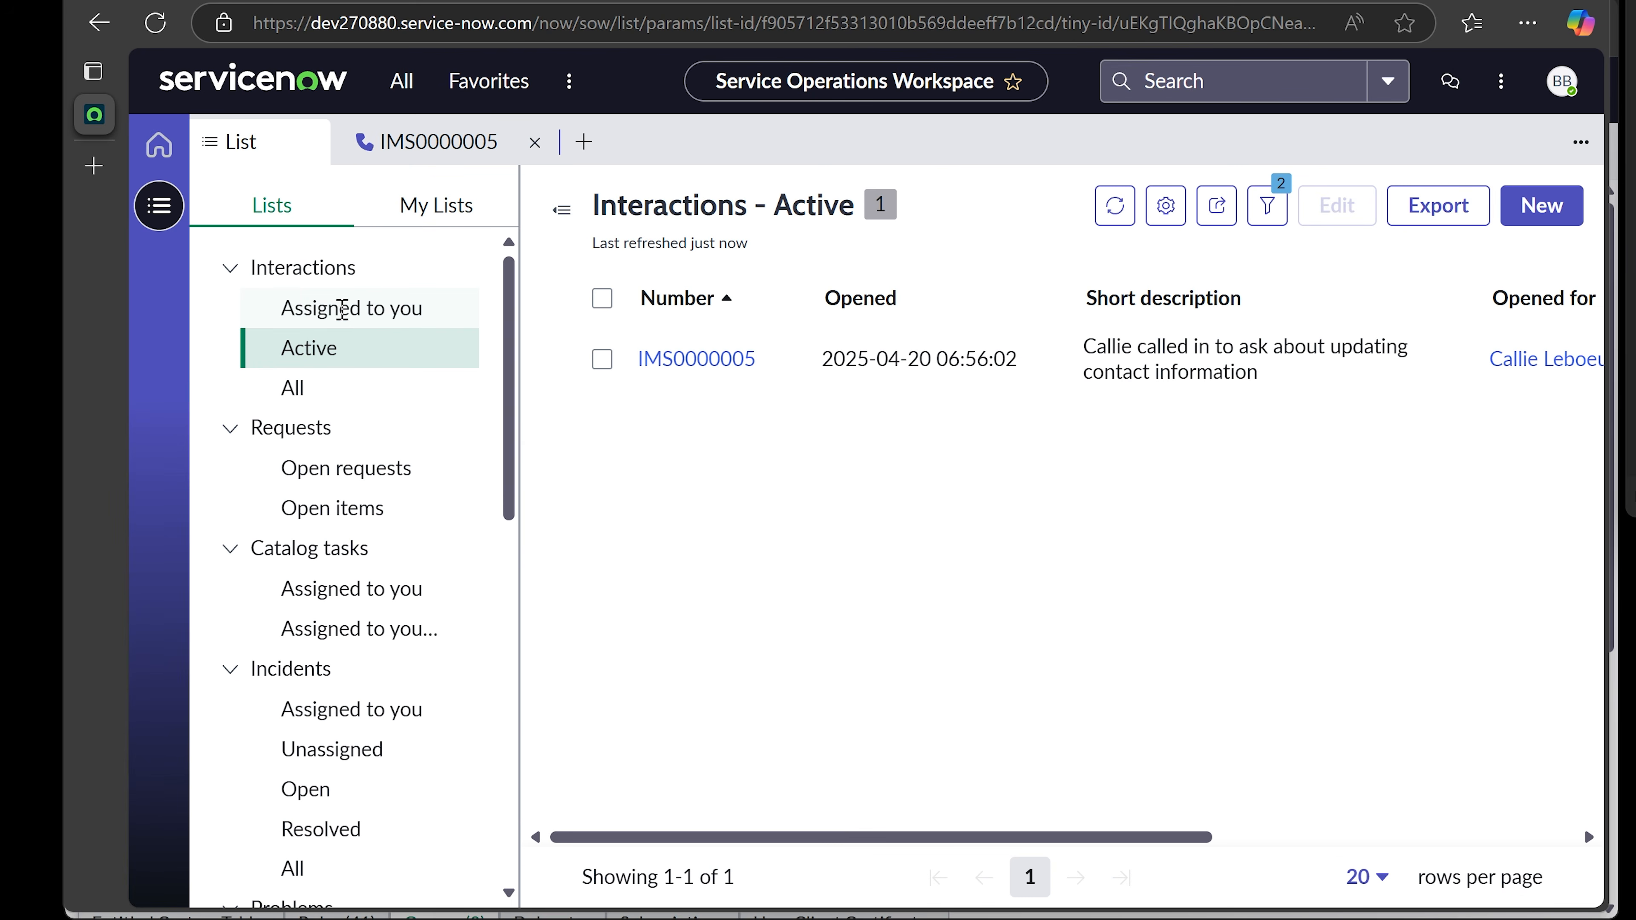
click(320, 308)
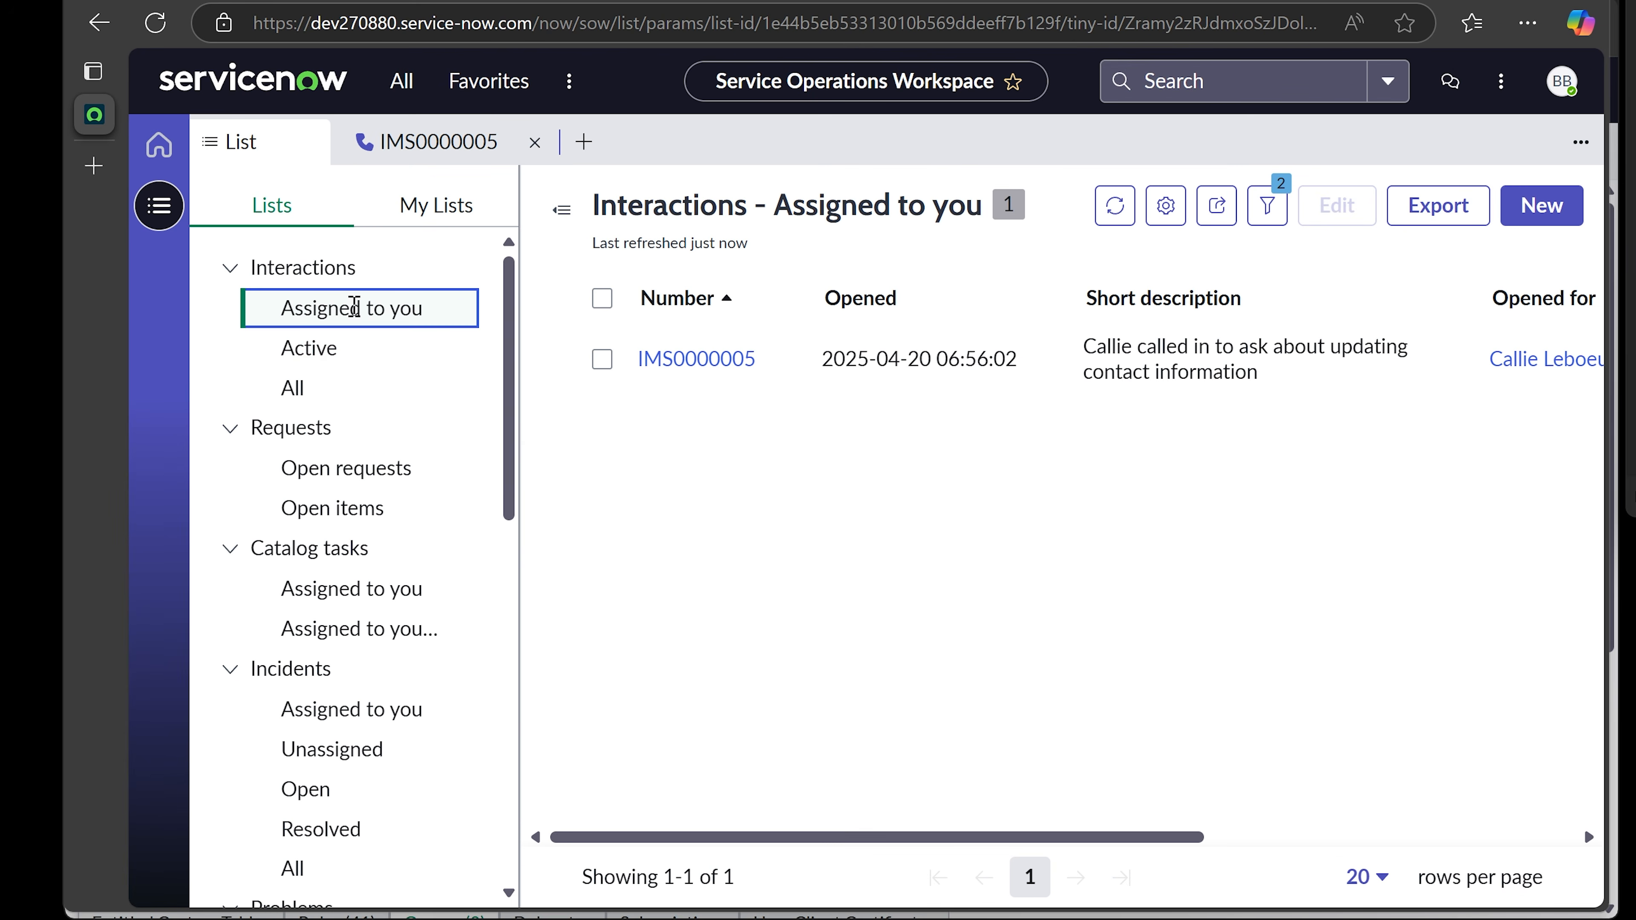
click(338, 346)
click(341, 315)
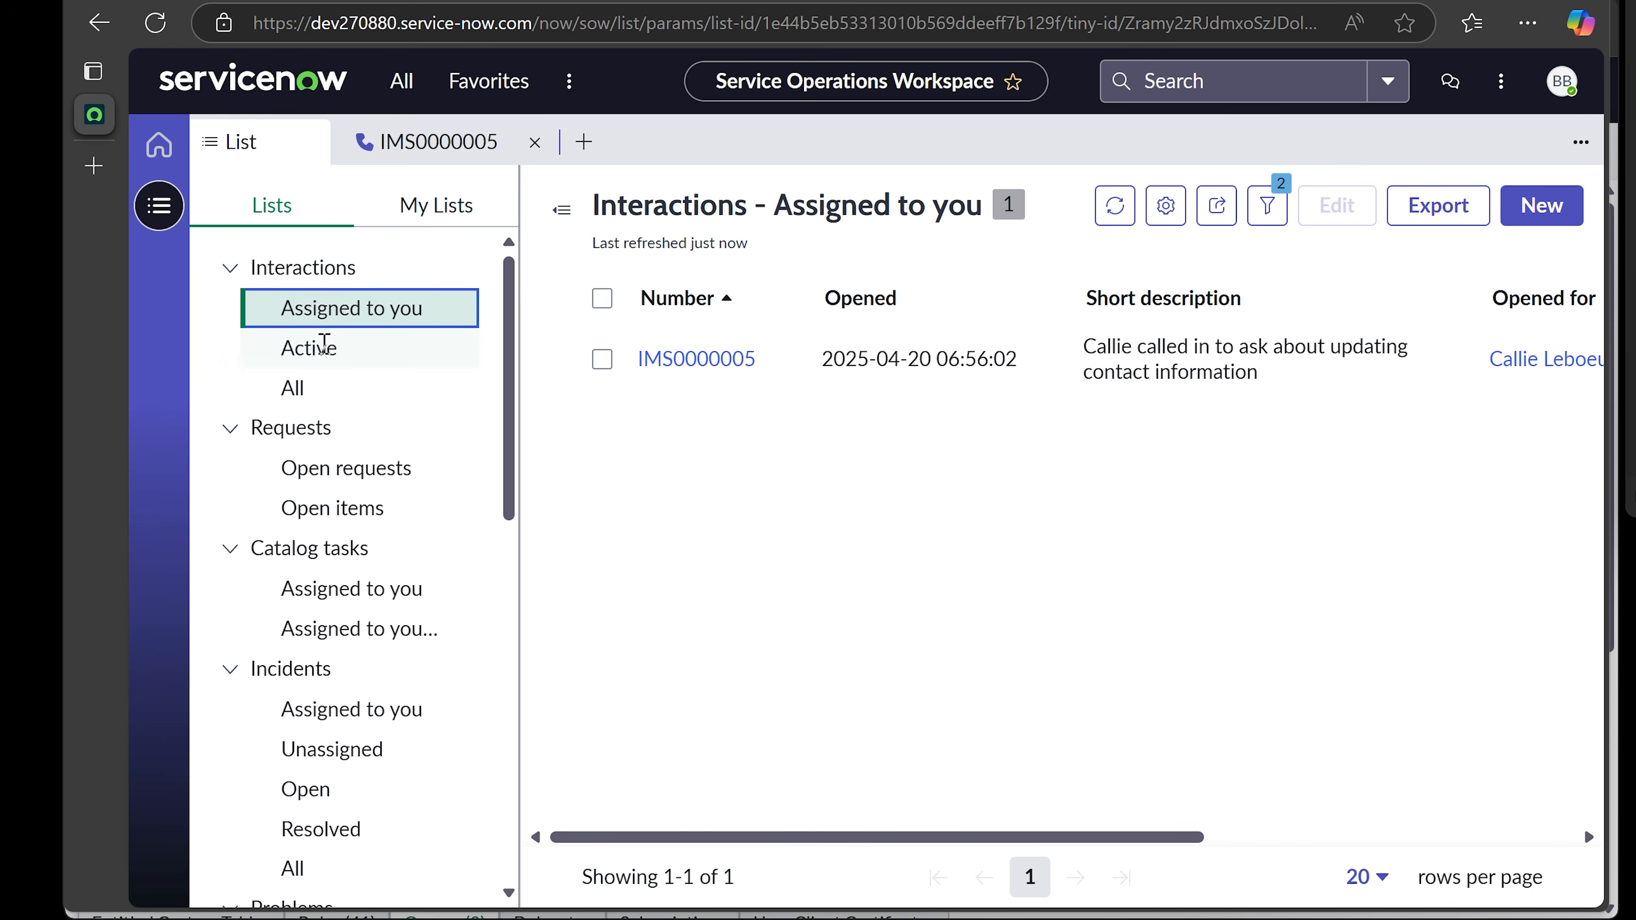
click(332, 345)
click(328, 311)
click(329, 345)
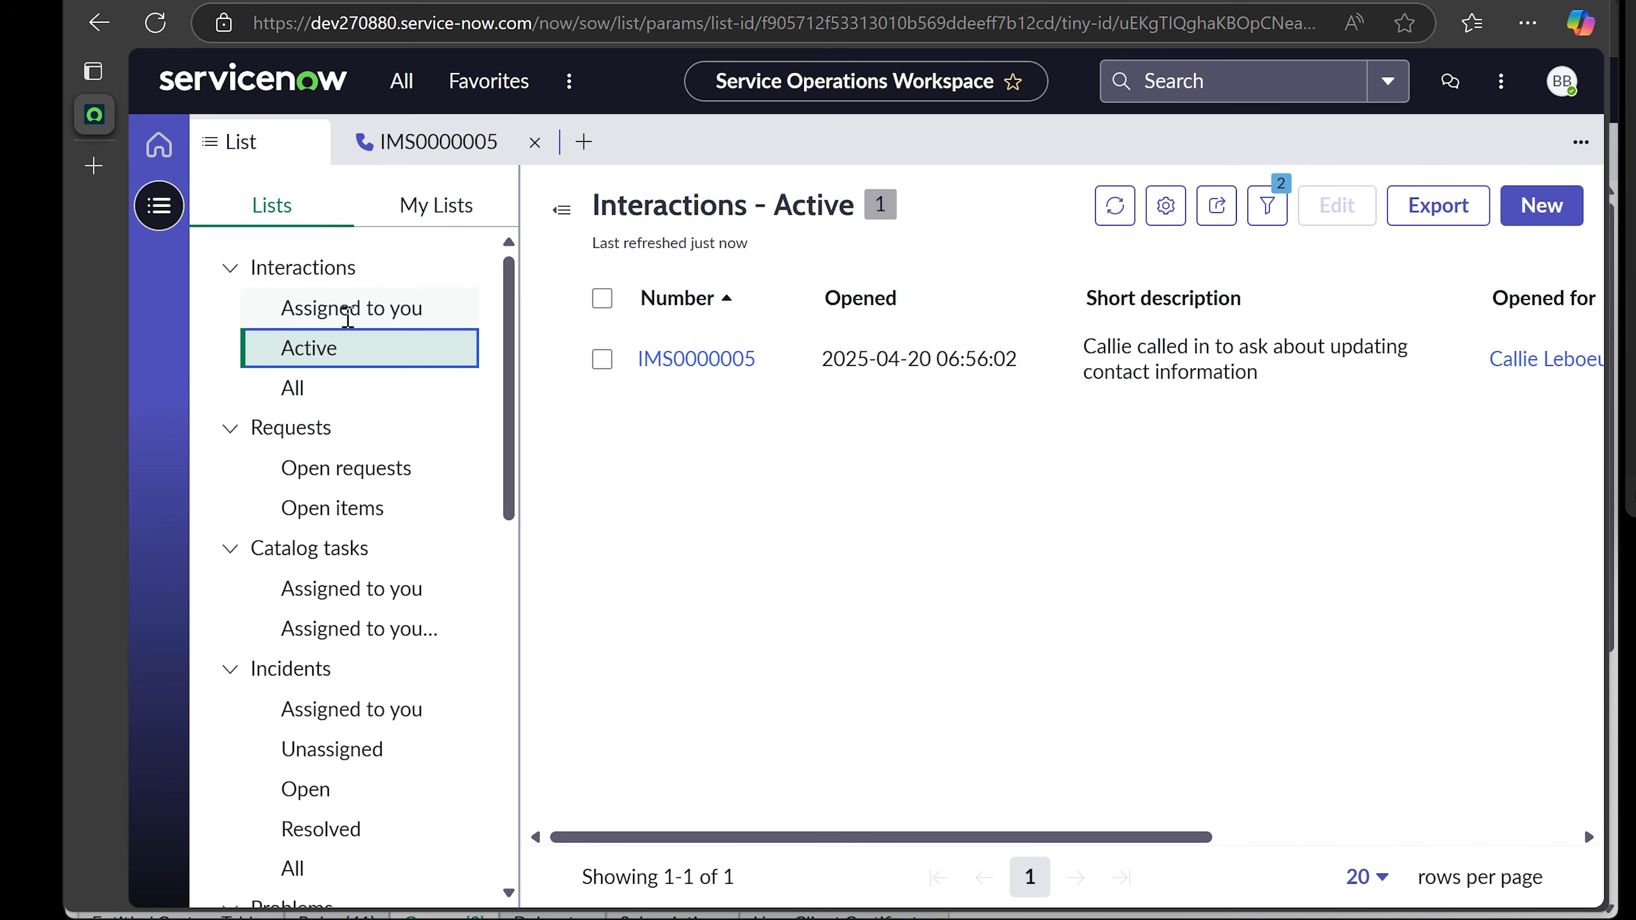
click(348, 309)
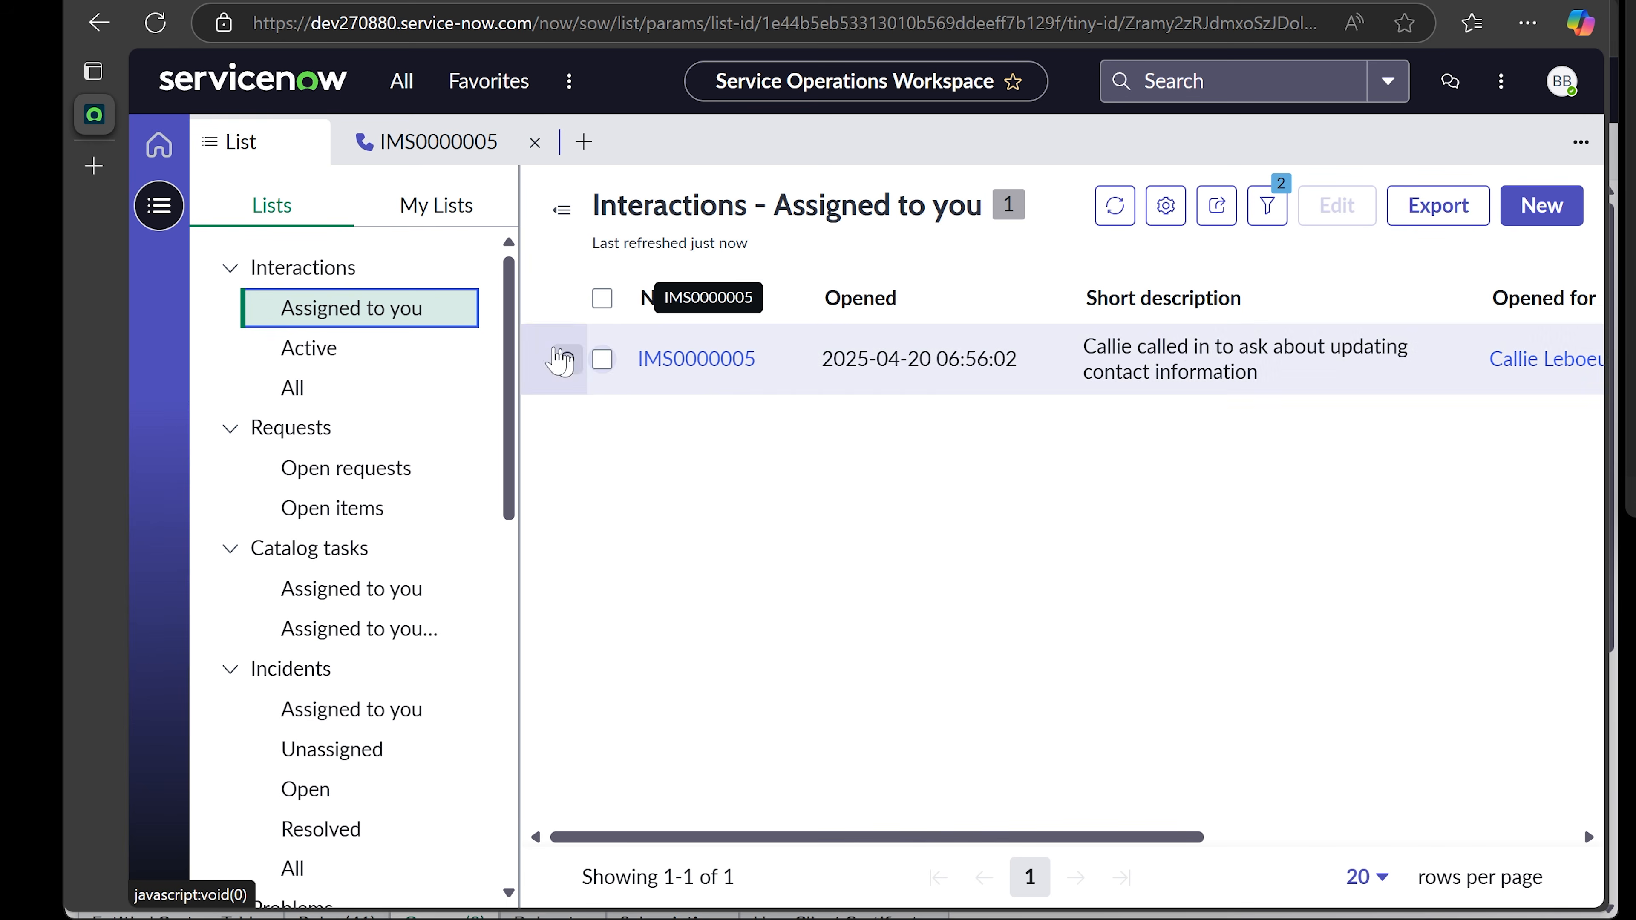
click(294, 388)
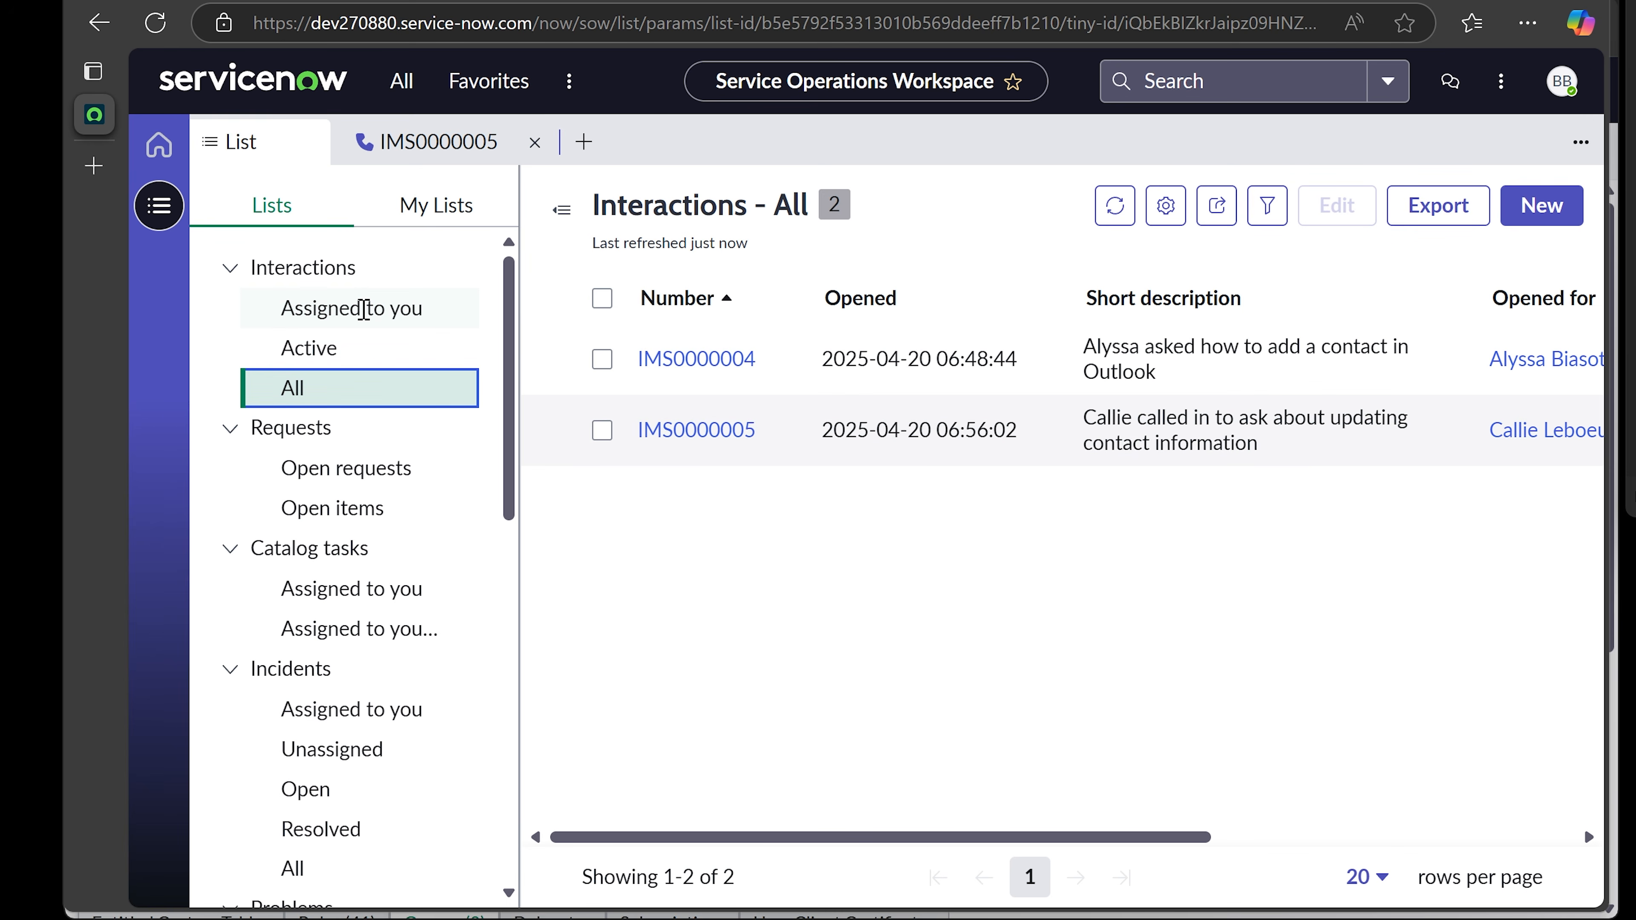
click(363, 309)
click(702, 362)
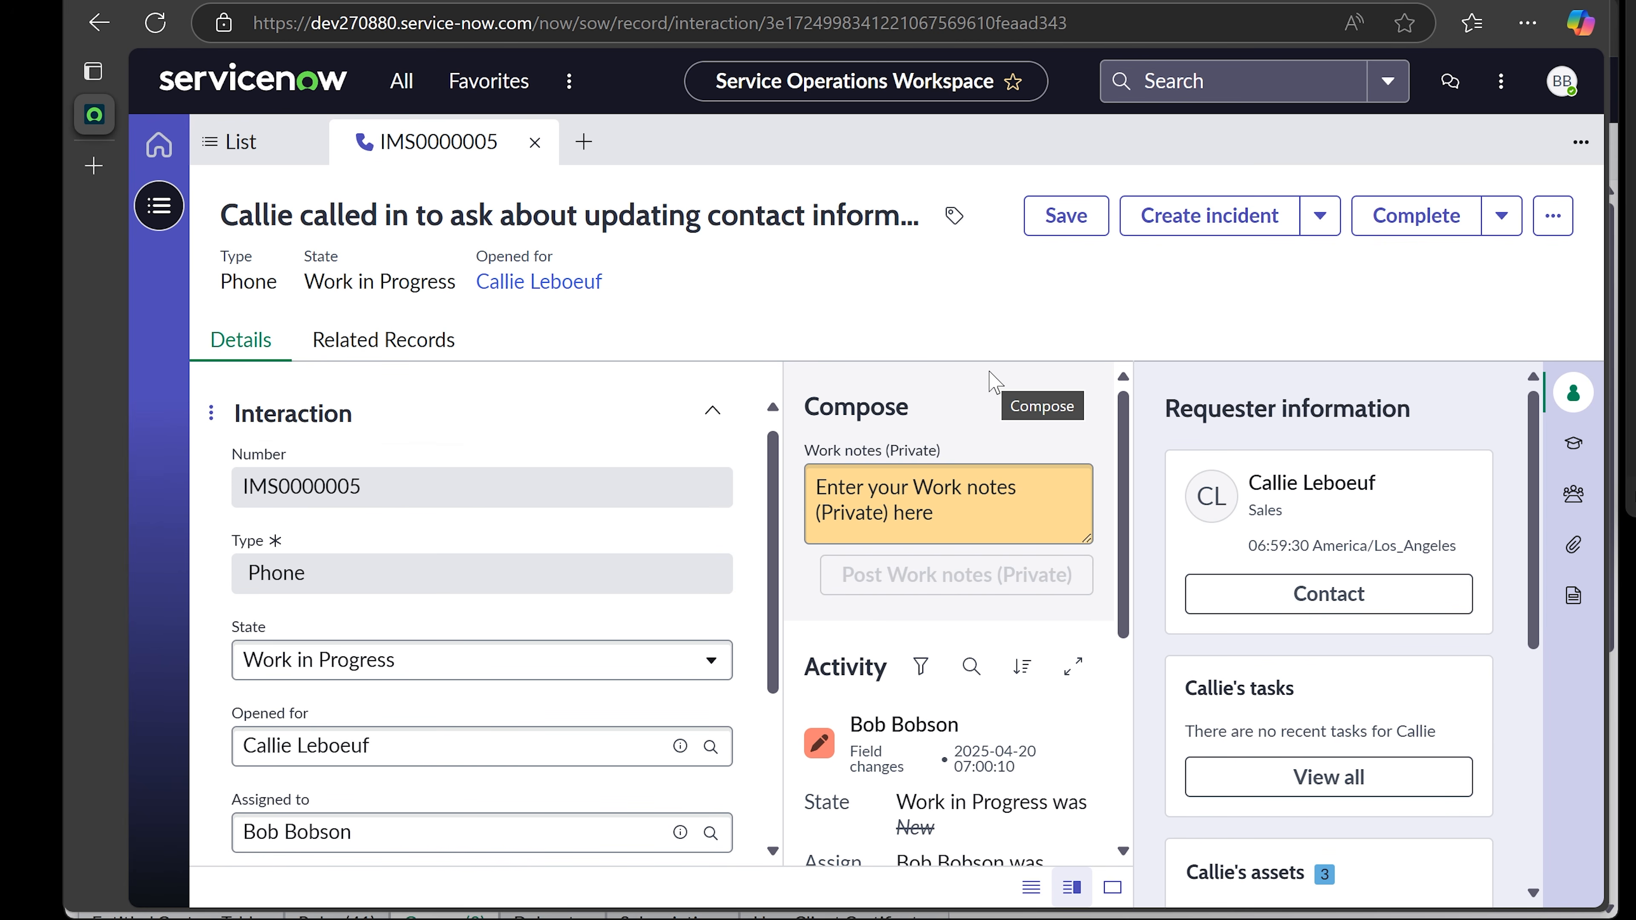
- Add the private work note 'Created an incident ticket incxxxxx' and mark IMS0000005 Closed Complete
scroll(850, 461, down, 2)
scroll(735, 512, up, 1)
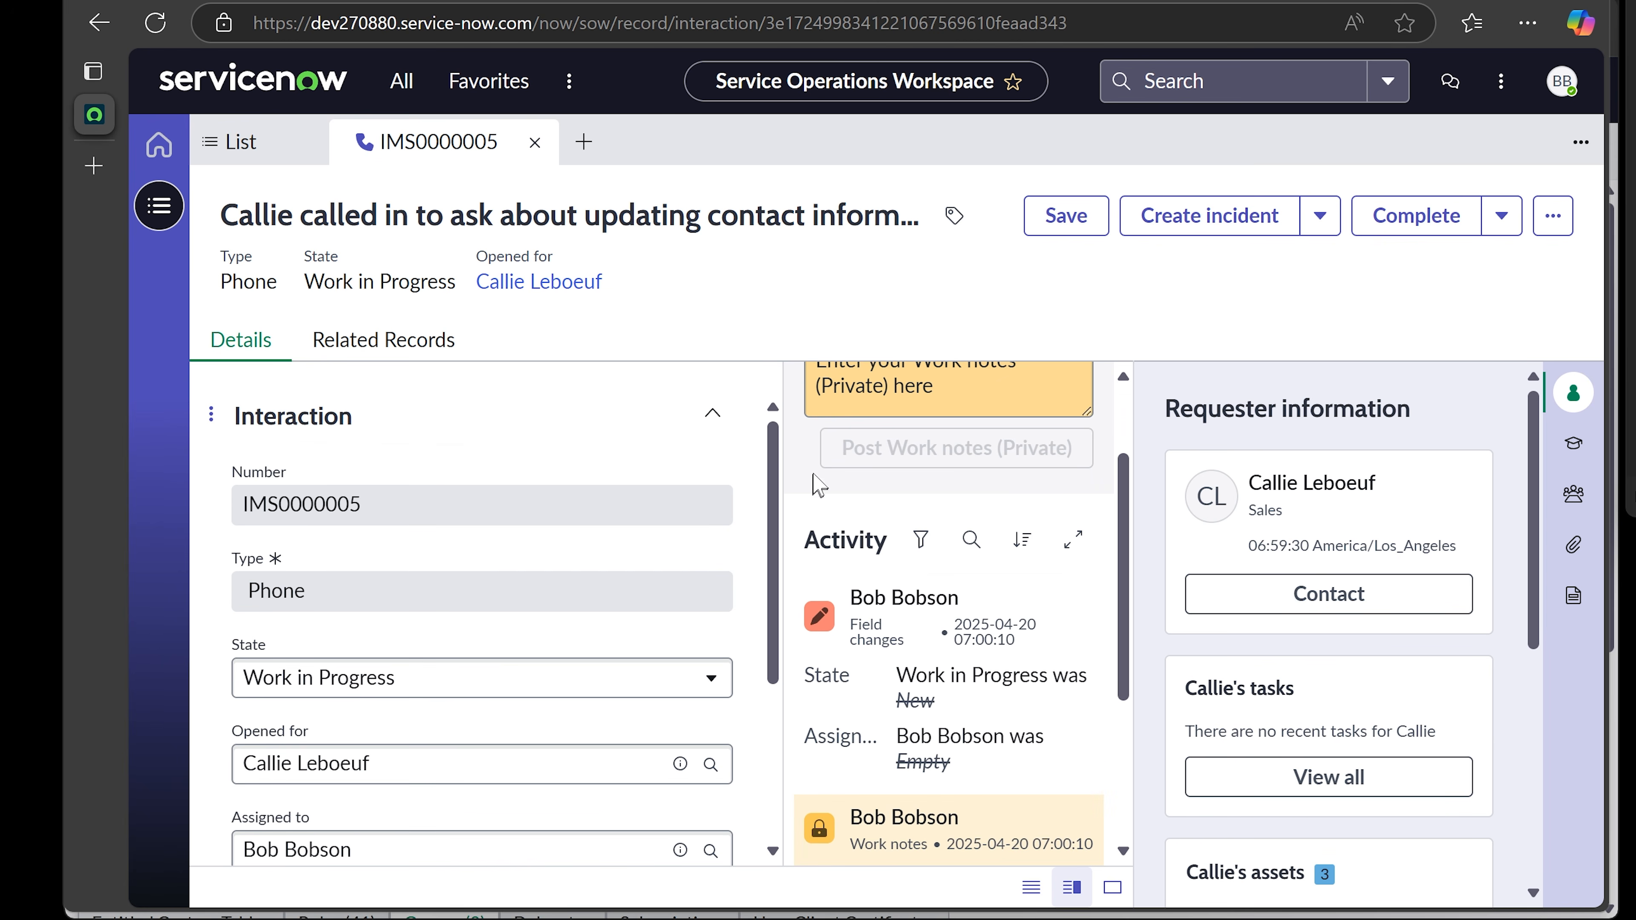
scroll(830, 484, up, 2)
click(962, 498)
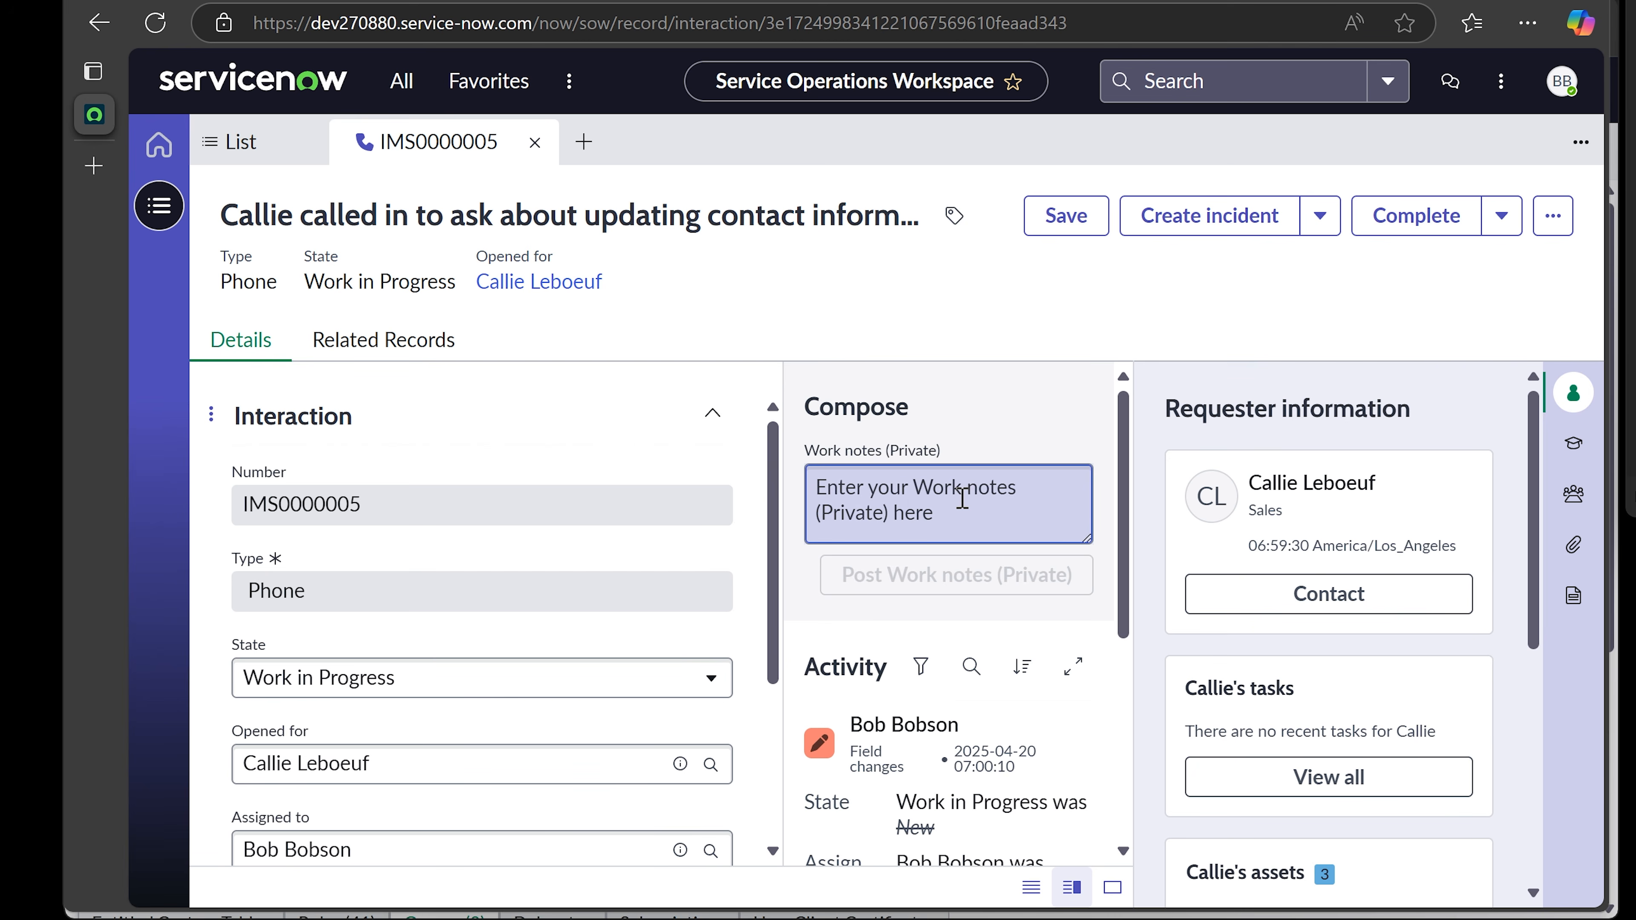
text(Created )
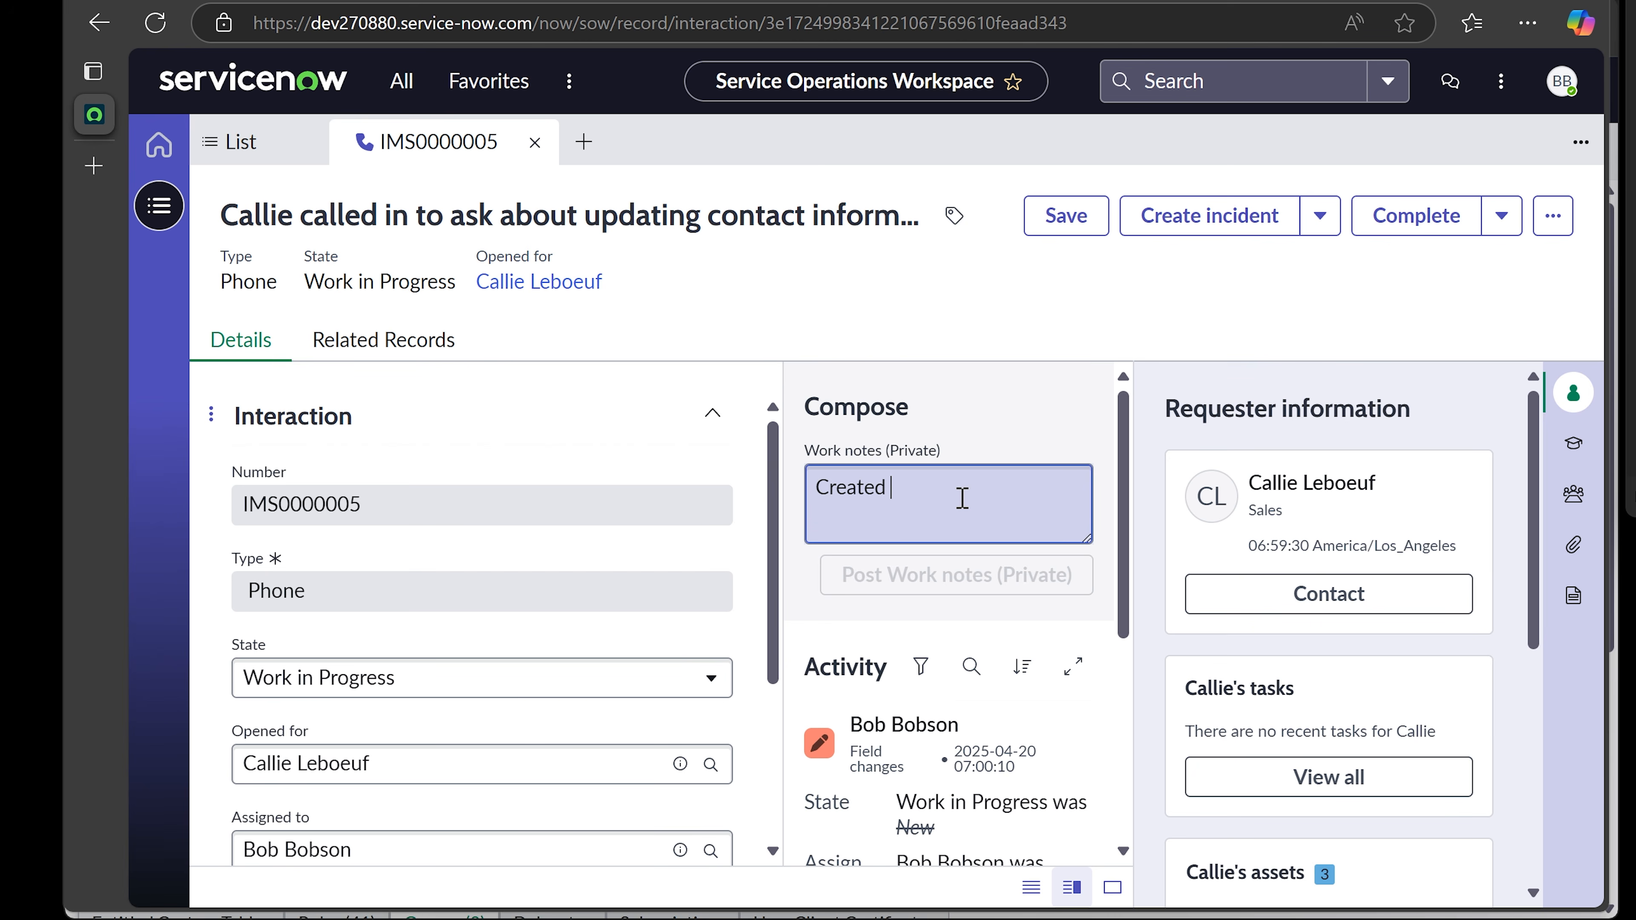
text(an incide)
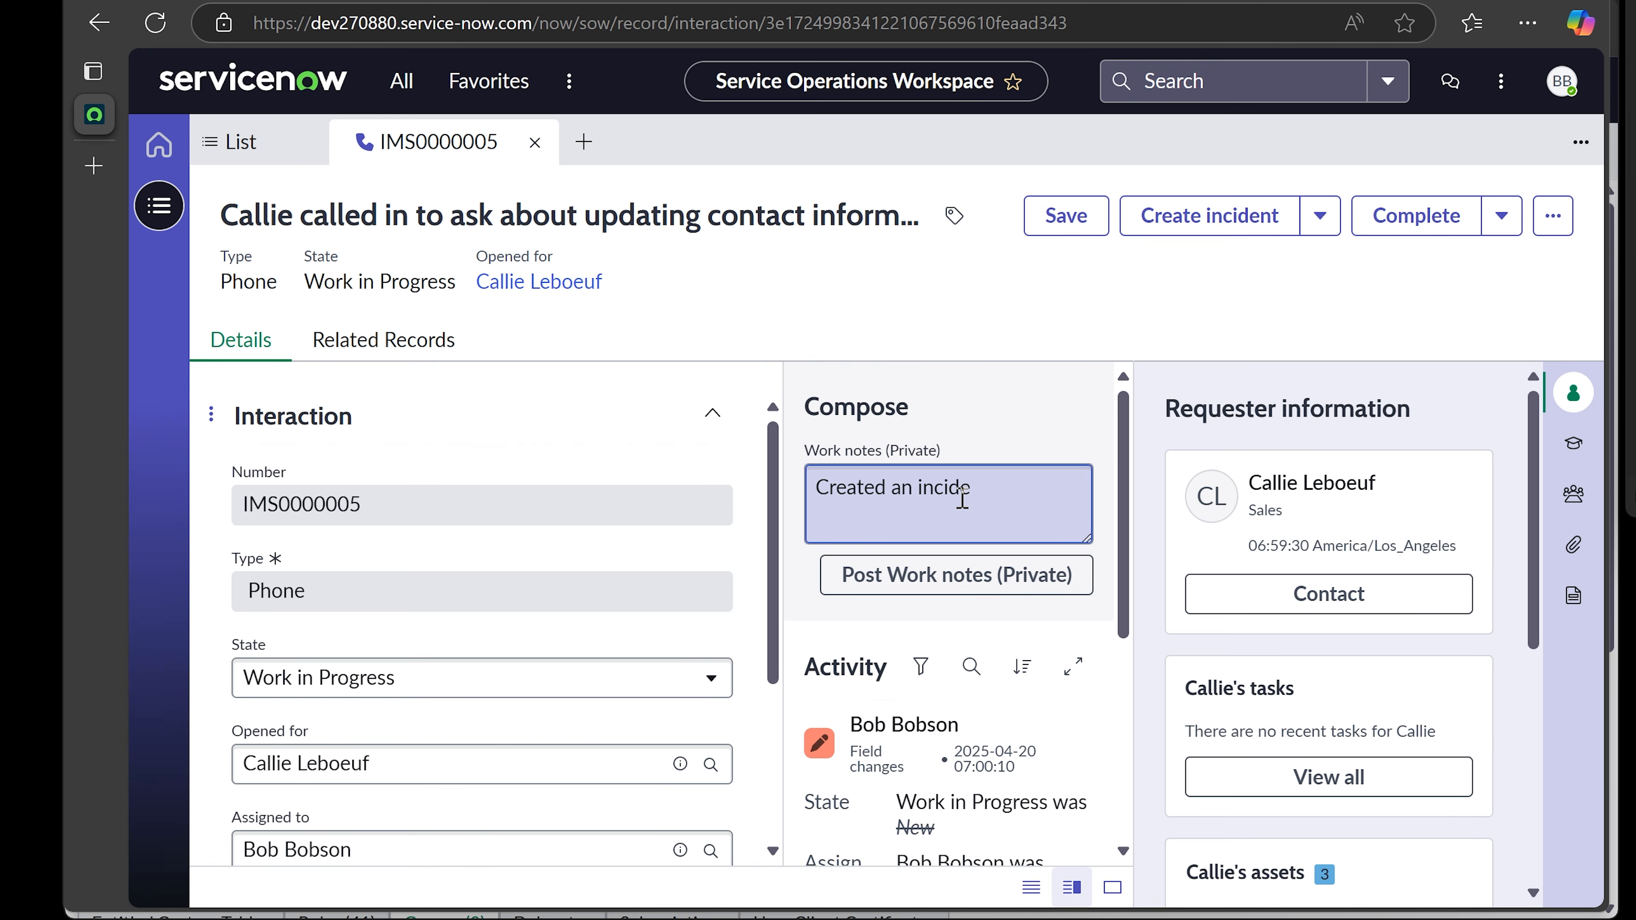
text(nt )
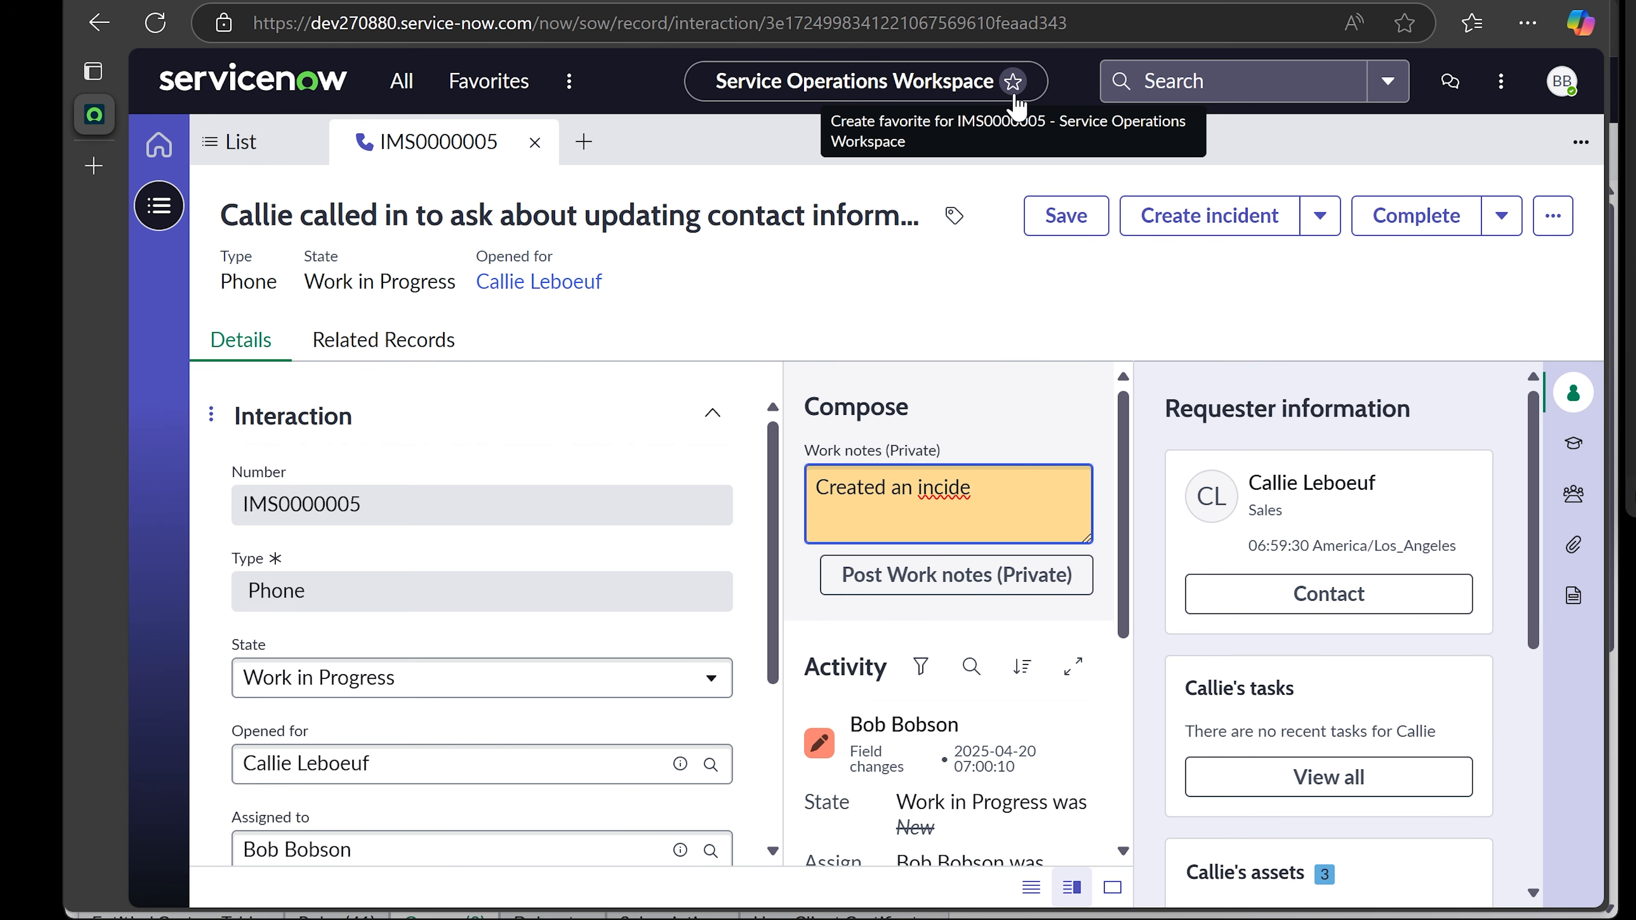
text(ticket.)
click(1042, 385)
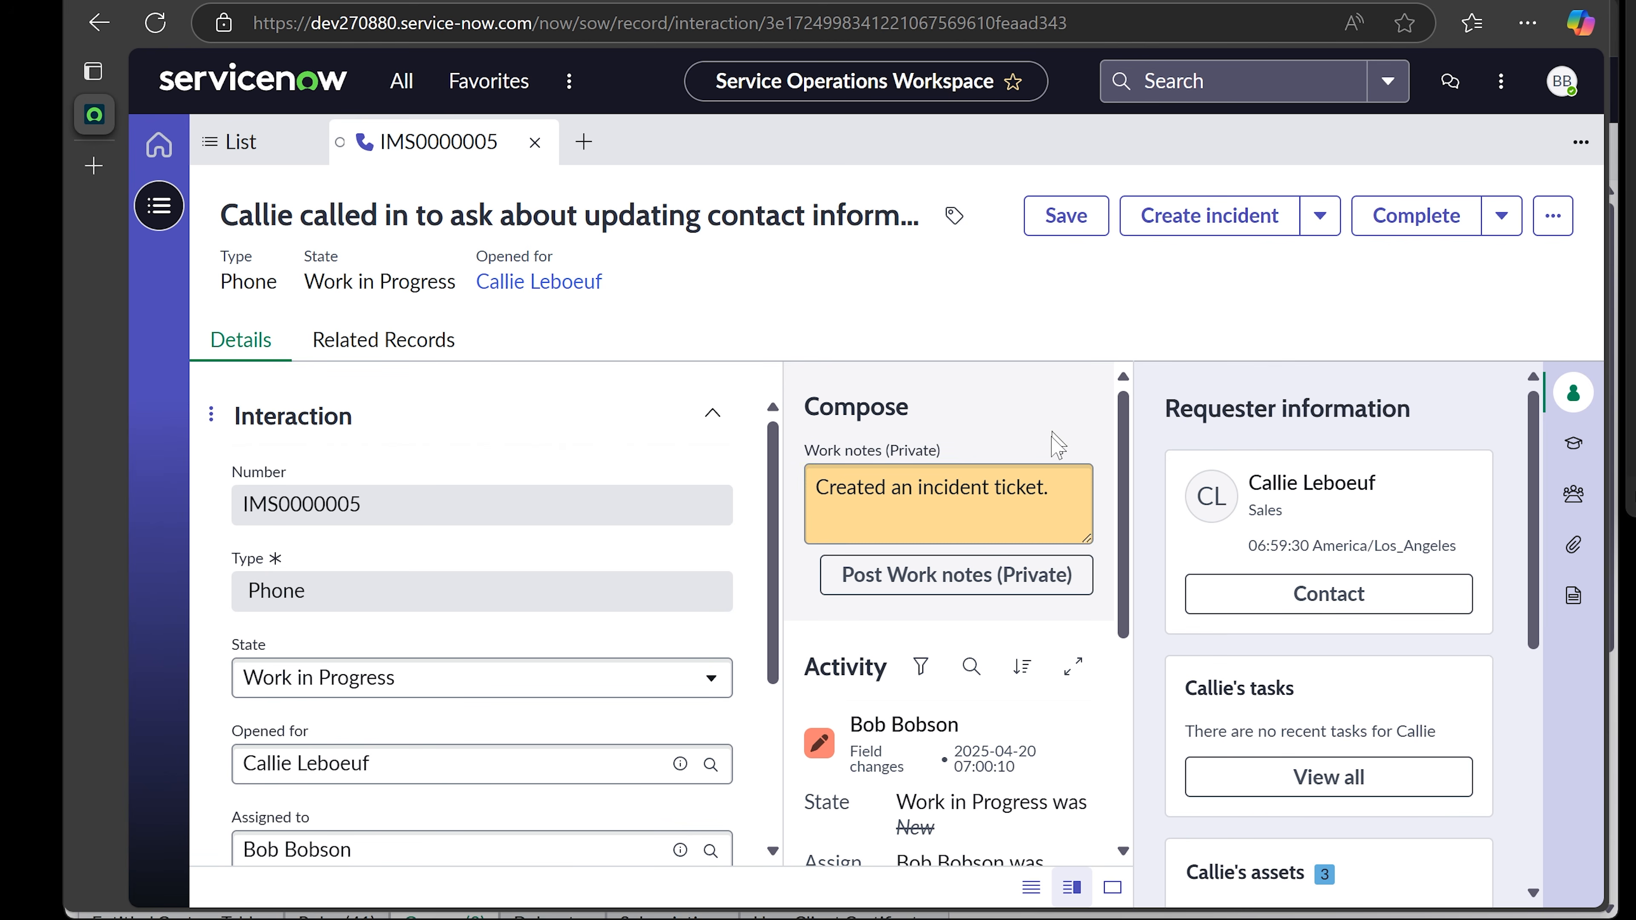
click(1047, 509)
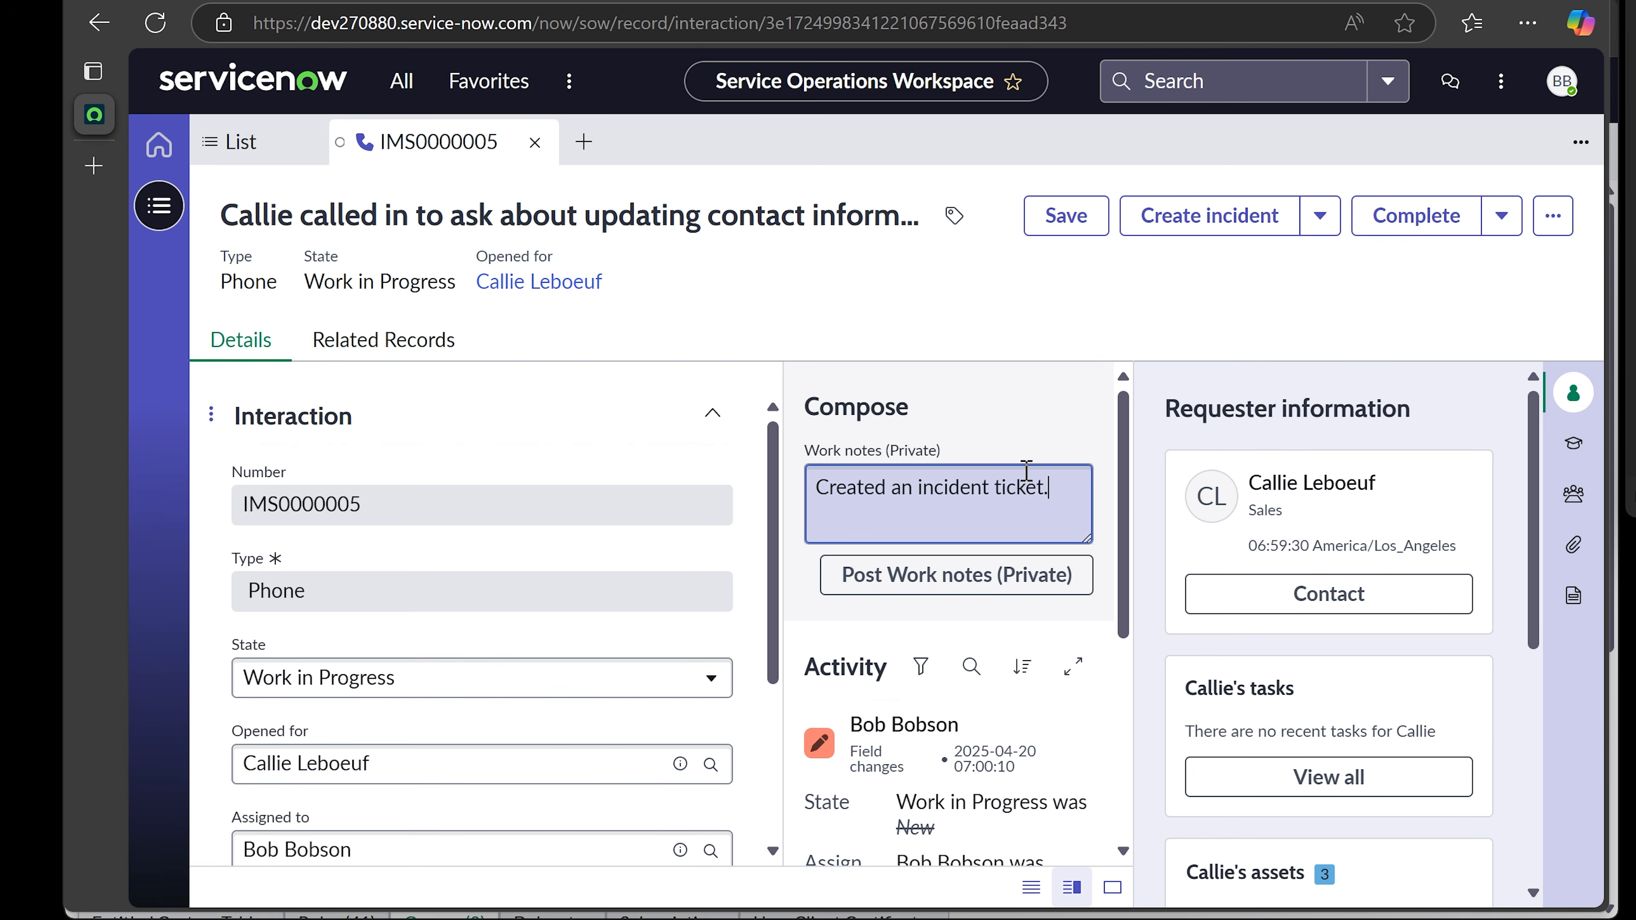
click(1044, 491)
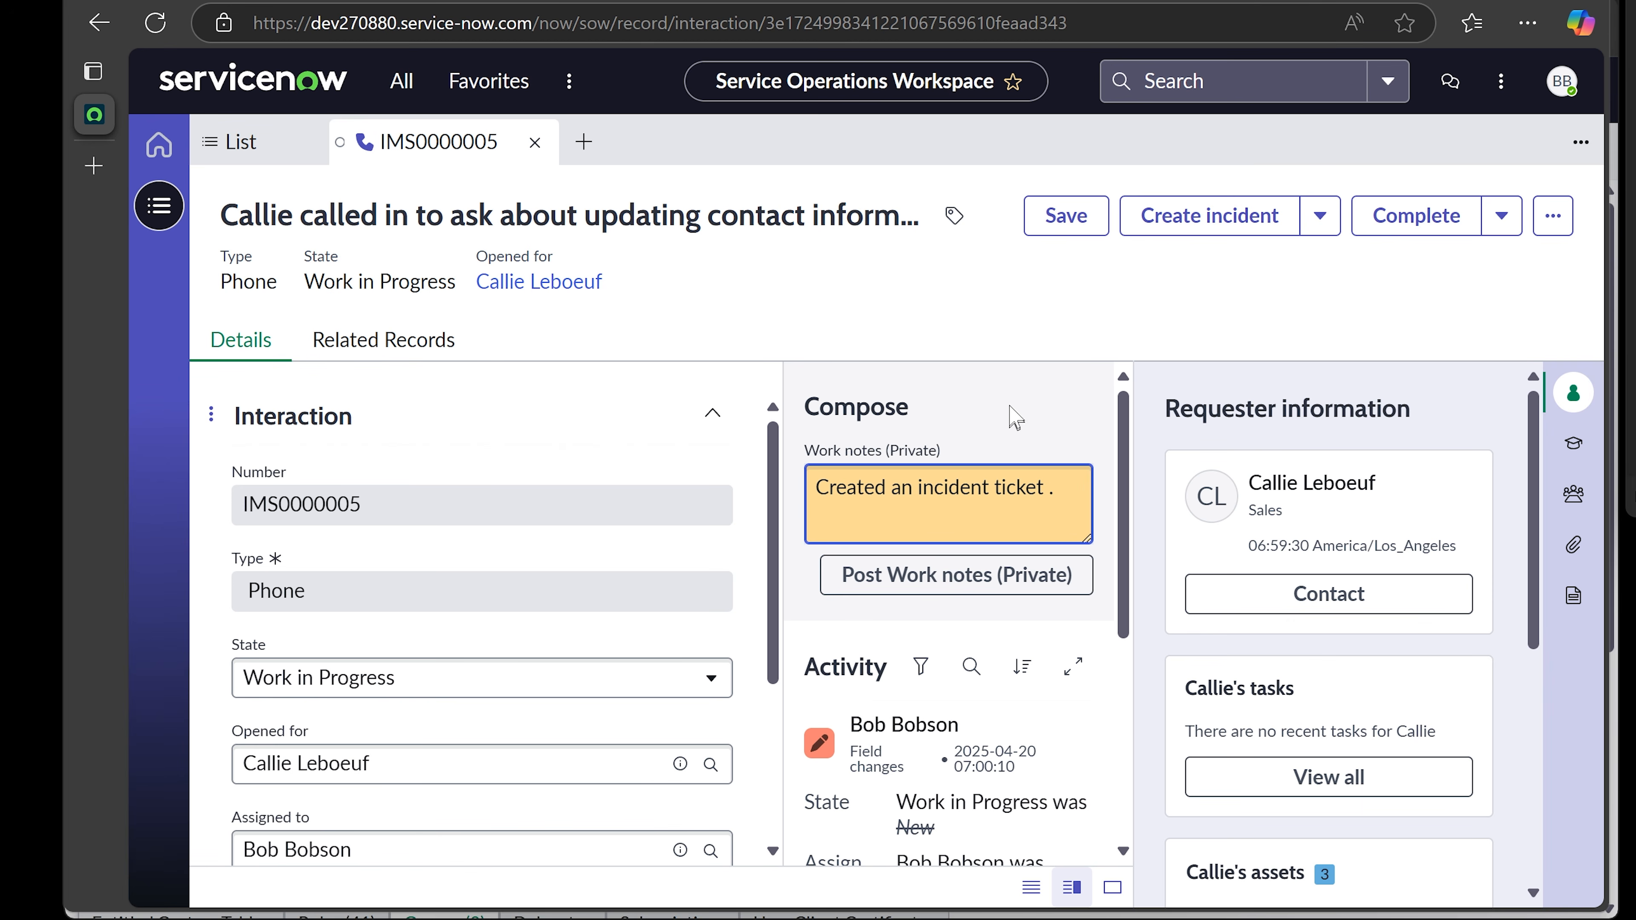
text(incxxxxxx)
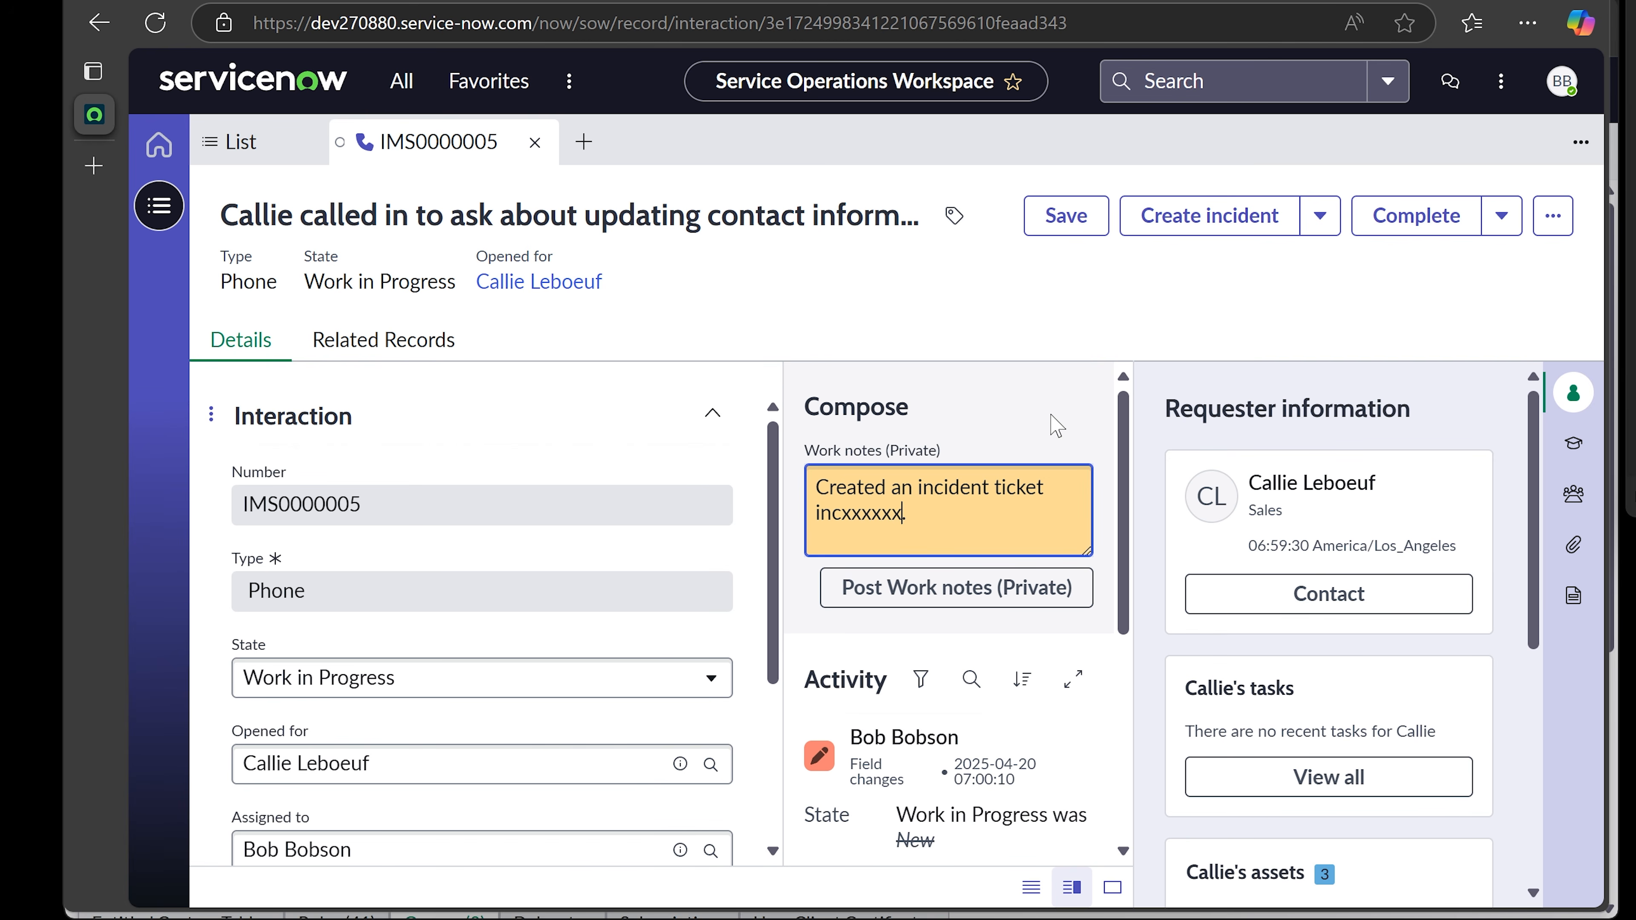
click(1053, 394)
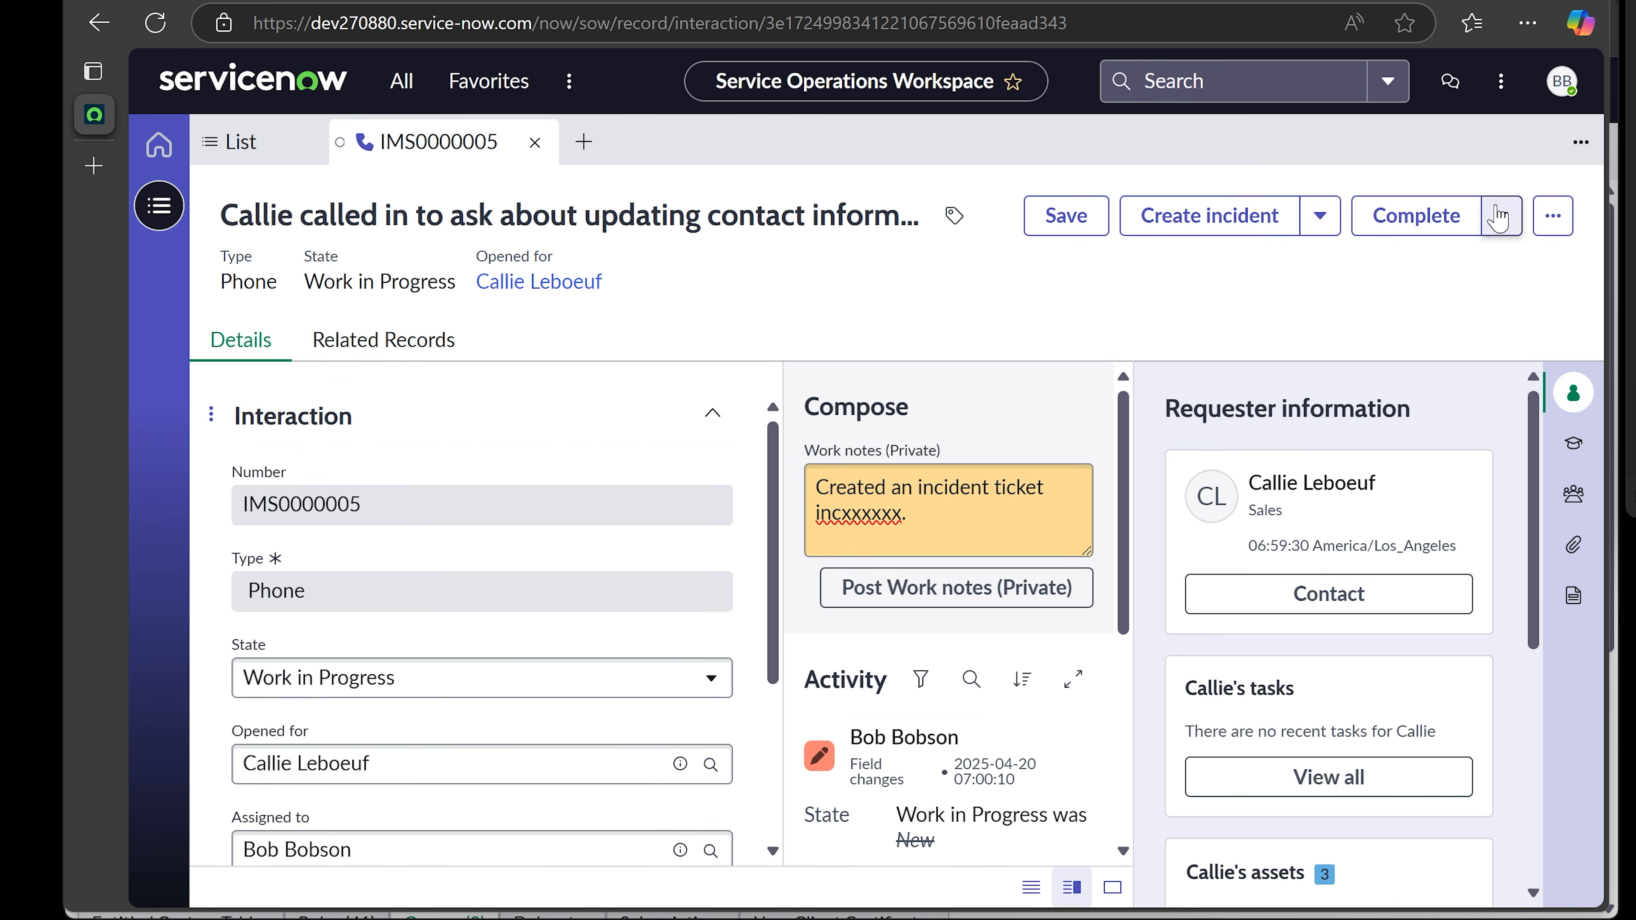
click(1408, 222)
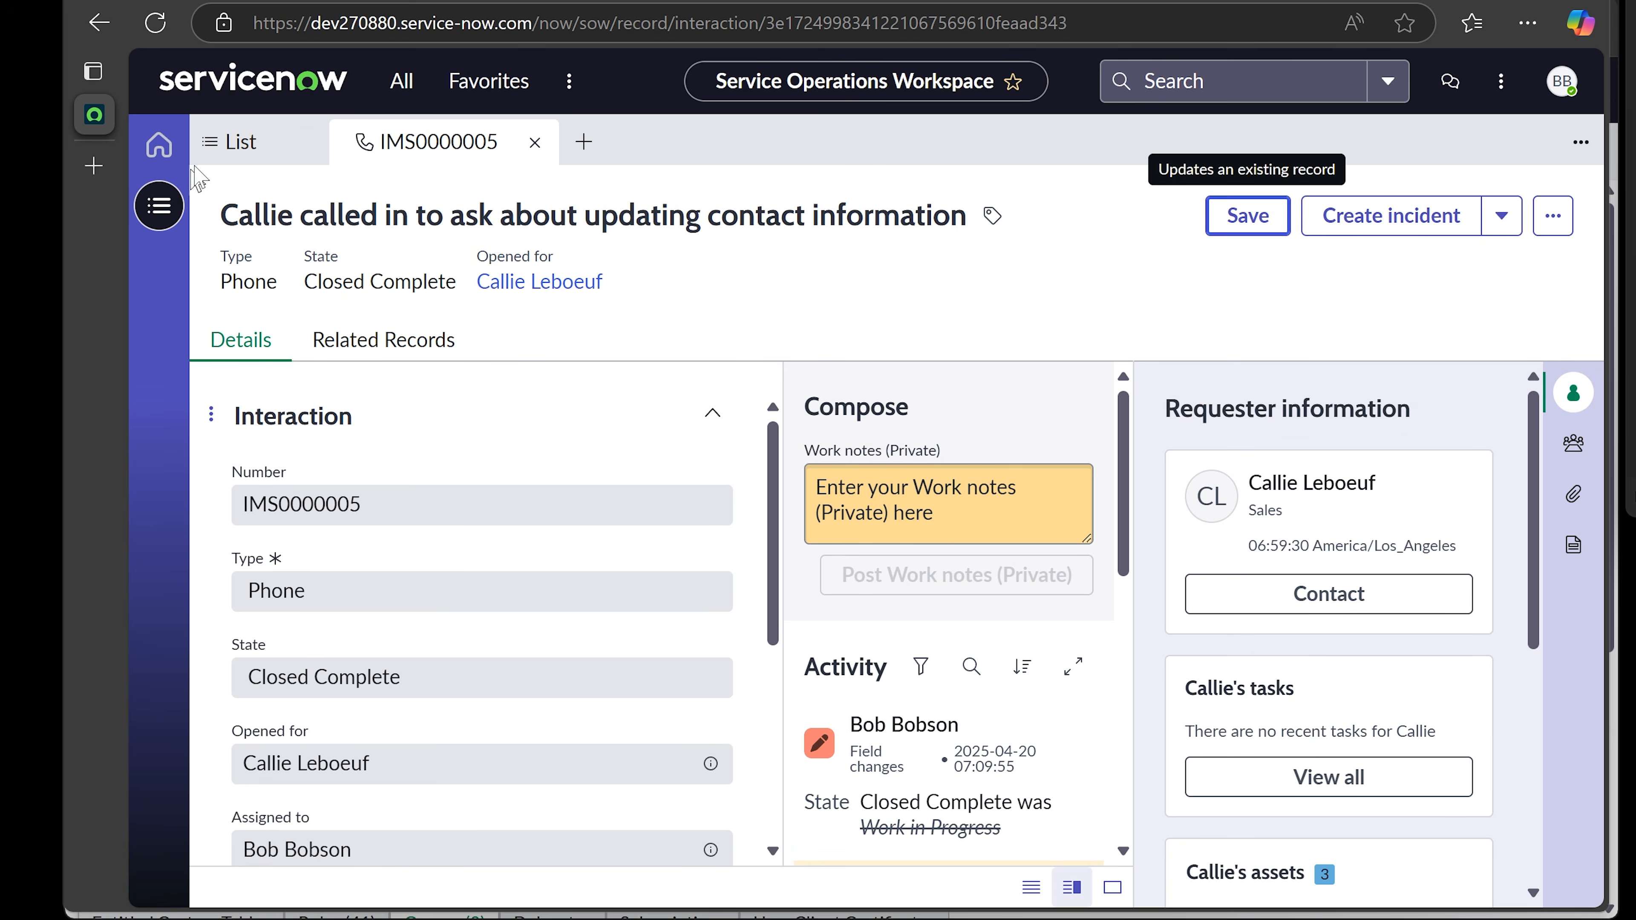
- Close the IMS0000005 tab, show All interactions, then collapse the Interactions lists group
click(535, 142)
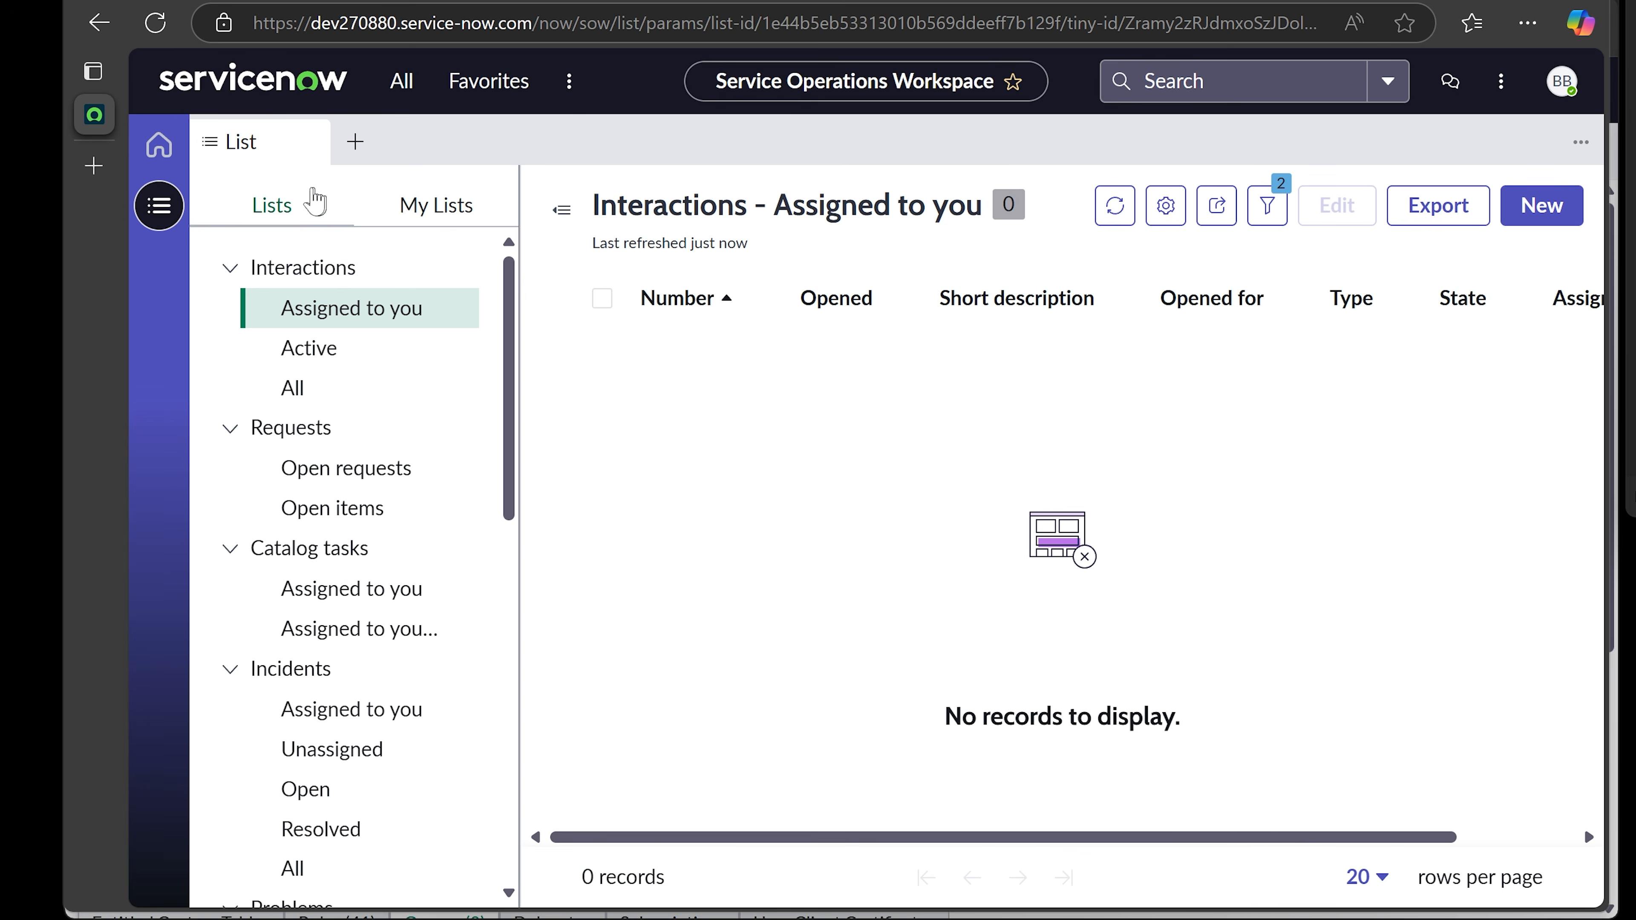
click(329, 316)
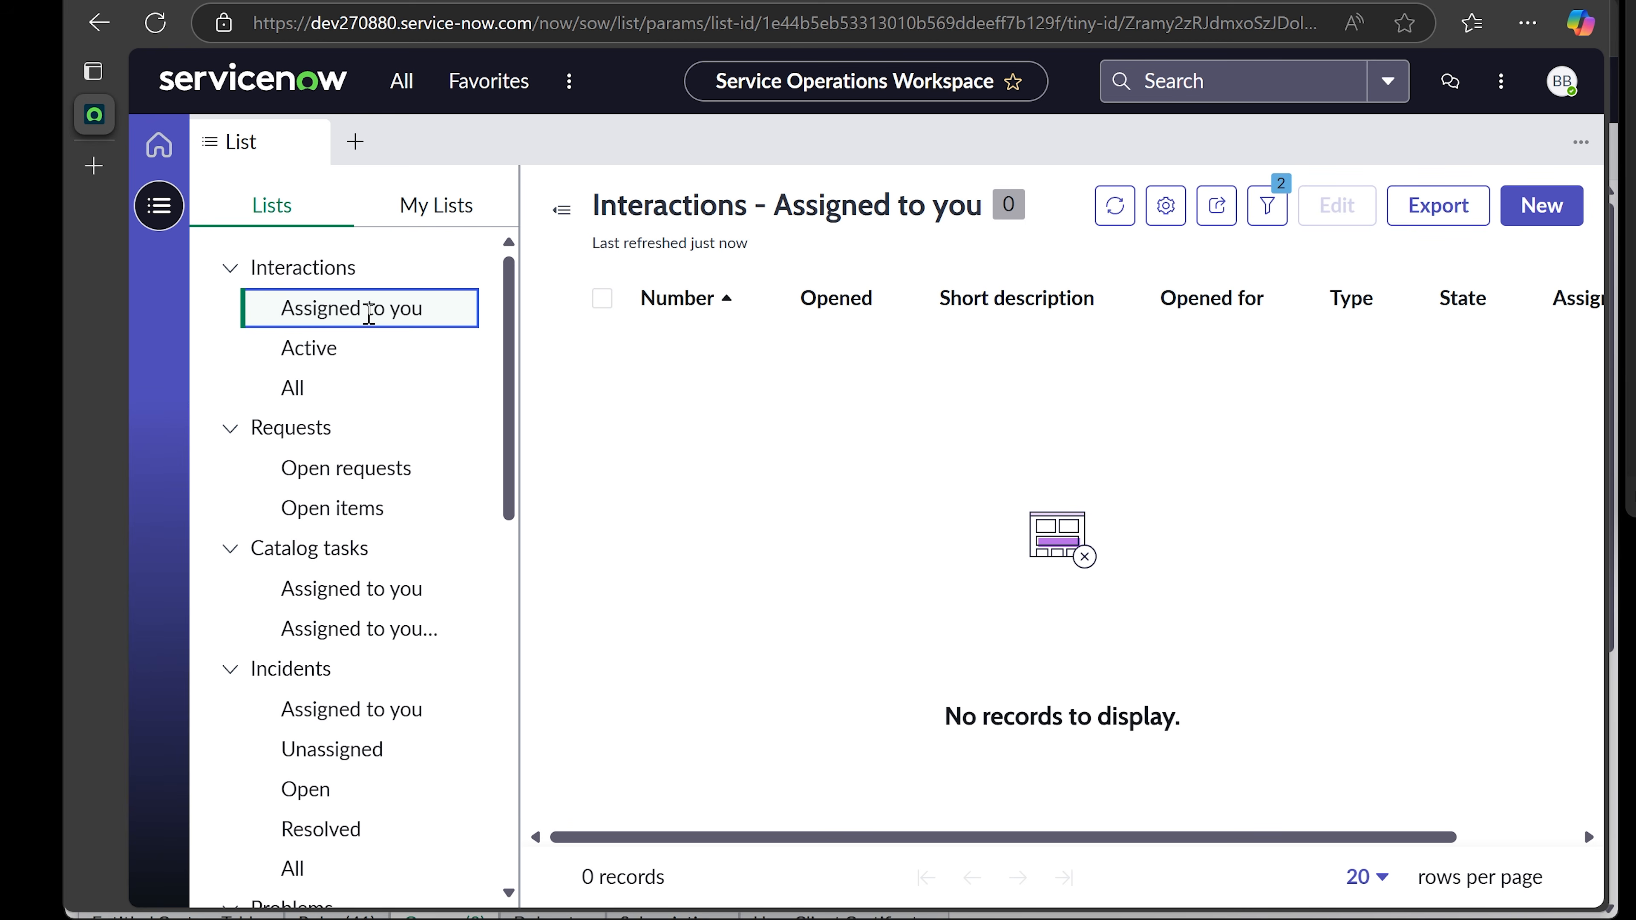
click(313, 392)
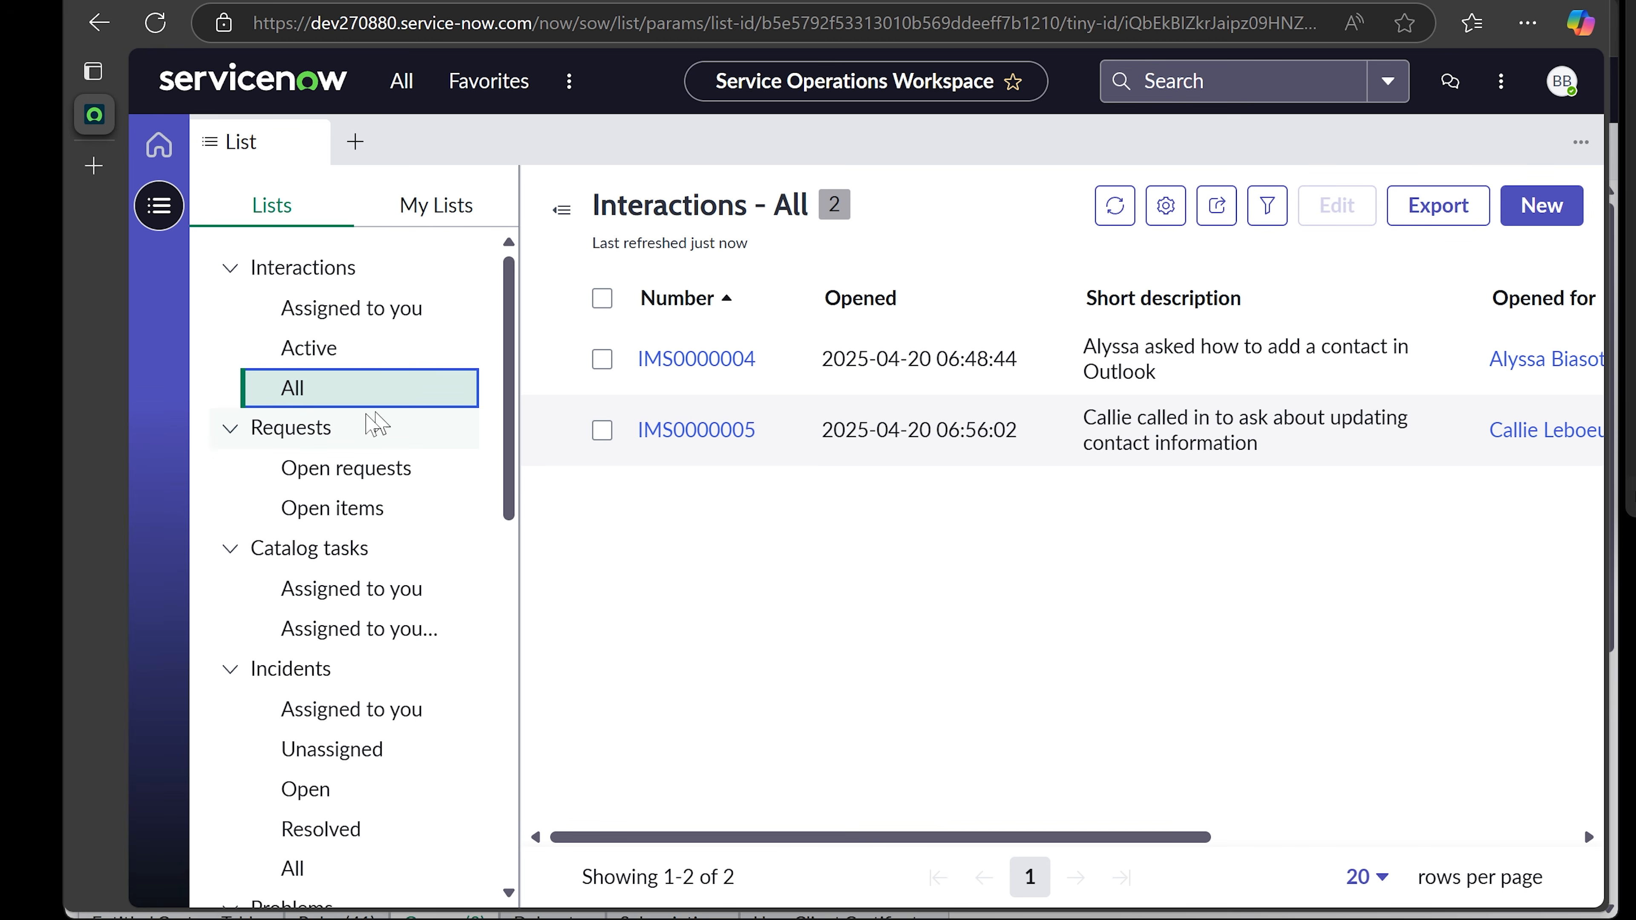
click(230, 268)
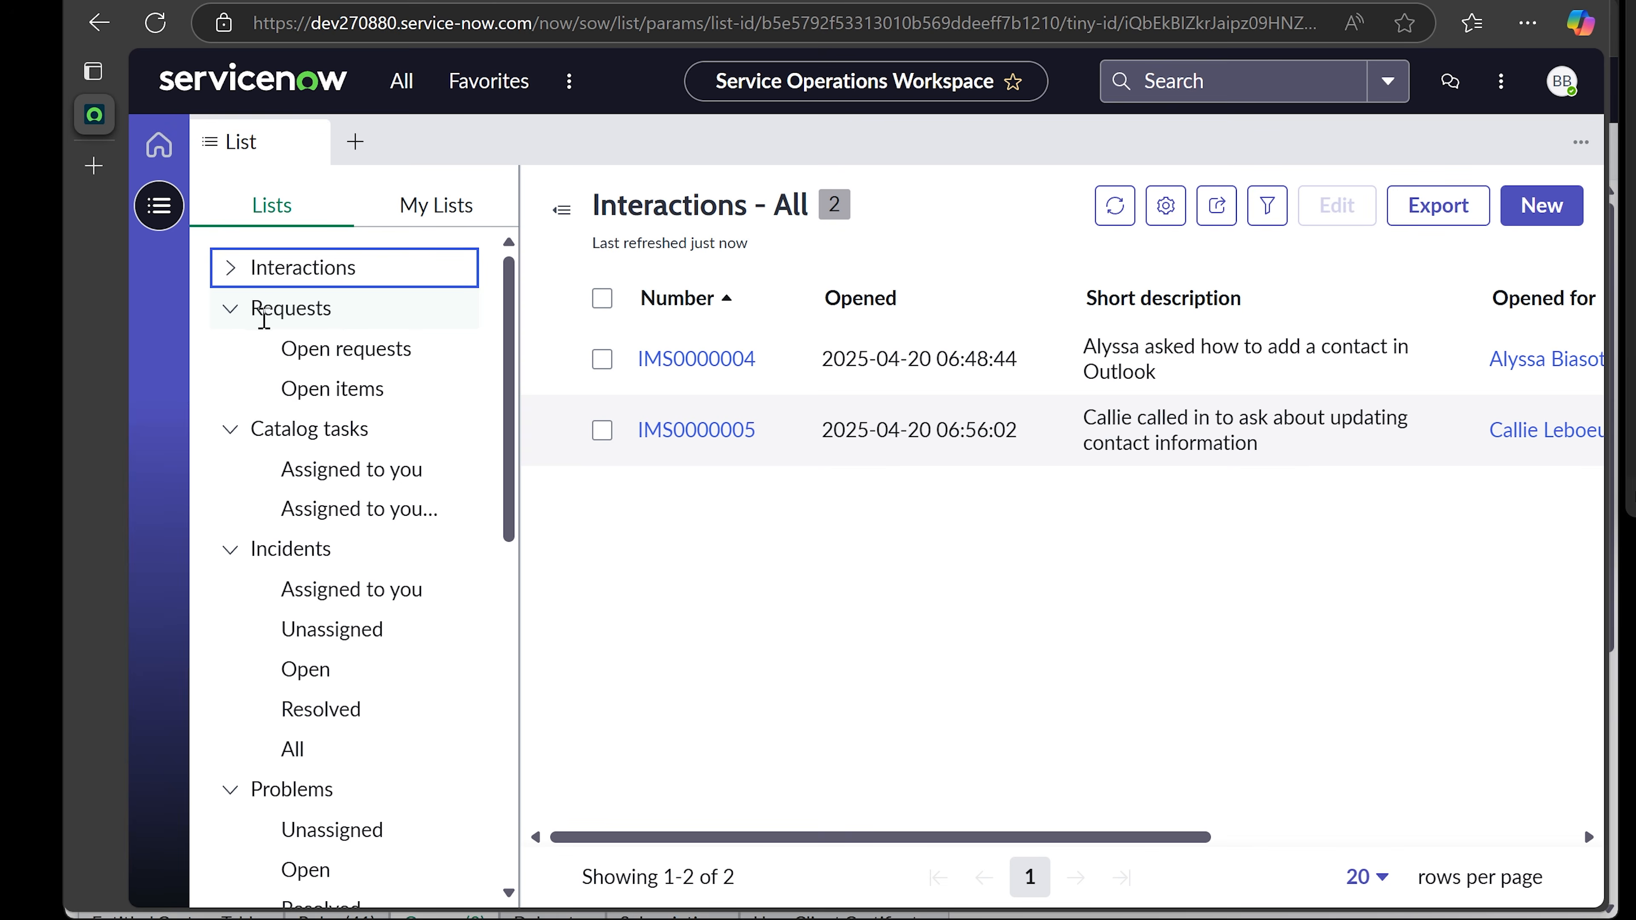
click(322, 389)
- Show the Open requests list, then the Open items list of five RITM records
click(343, 350)
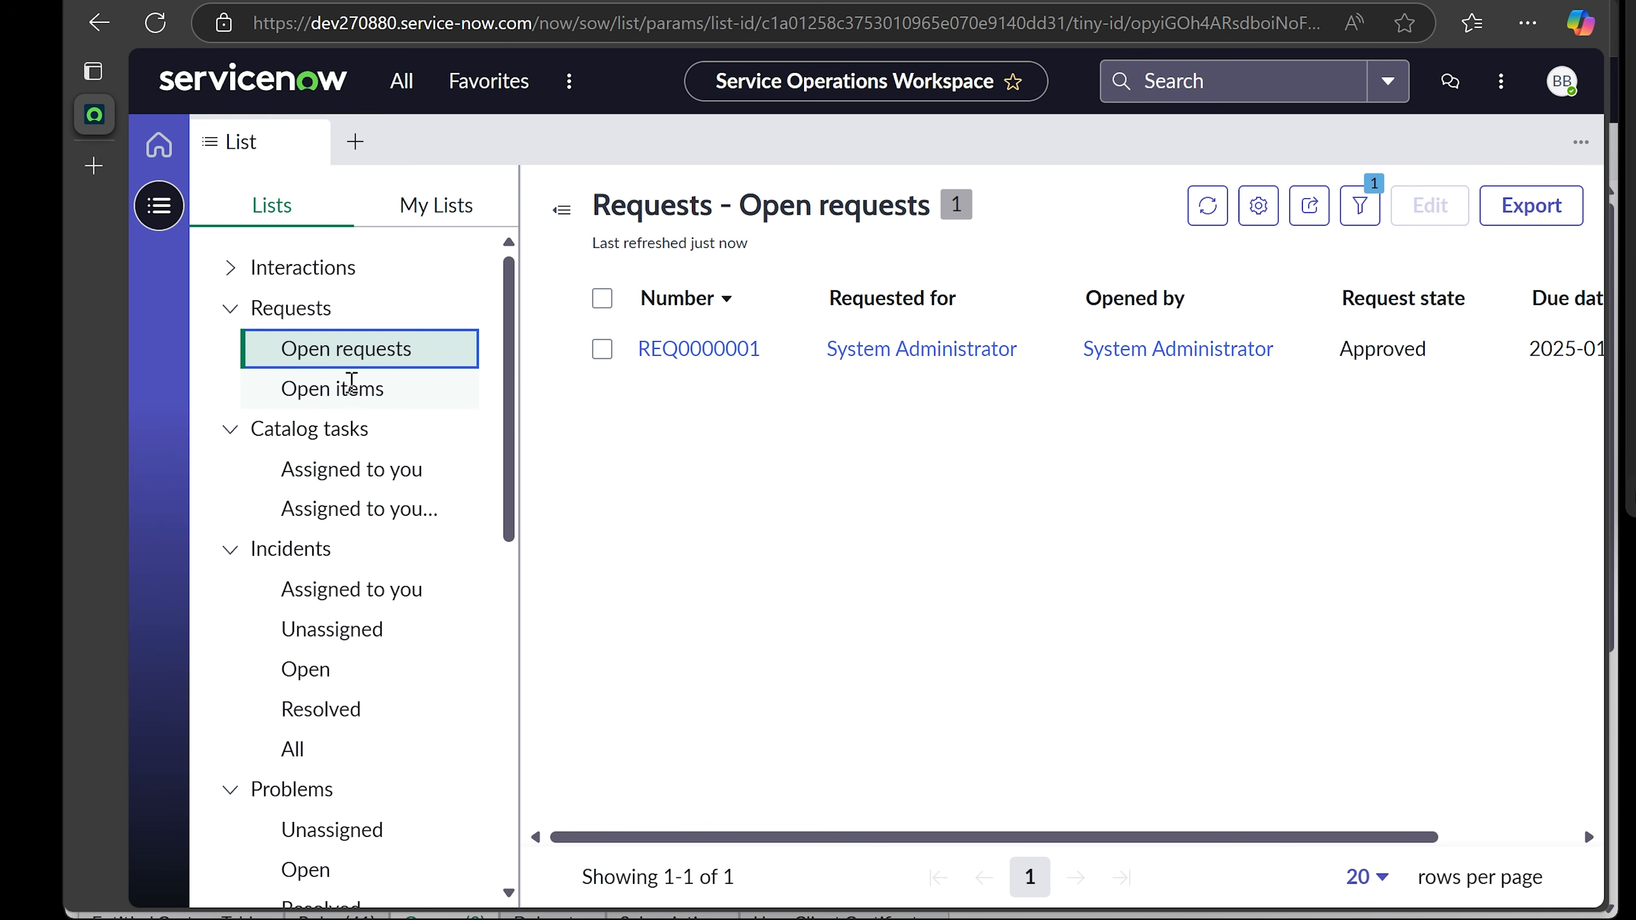
click(385, 393)
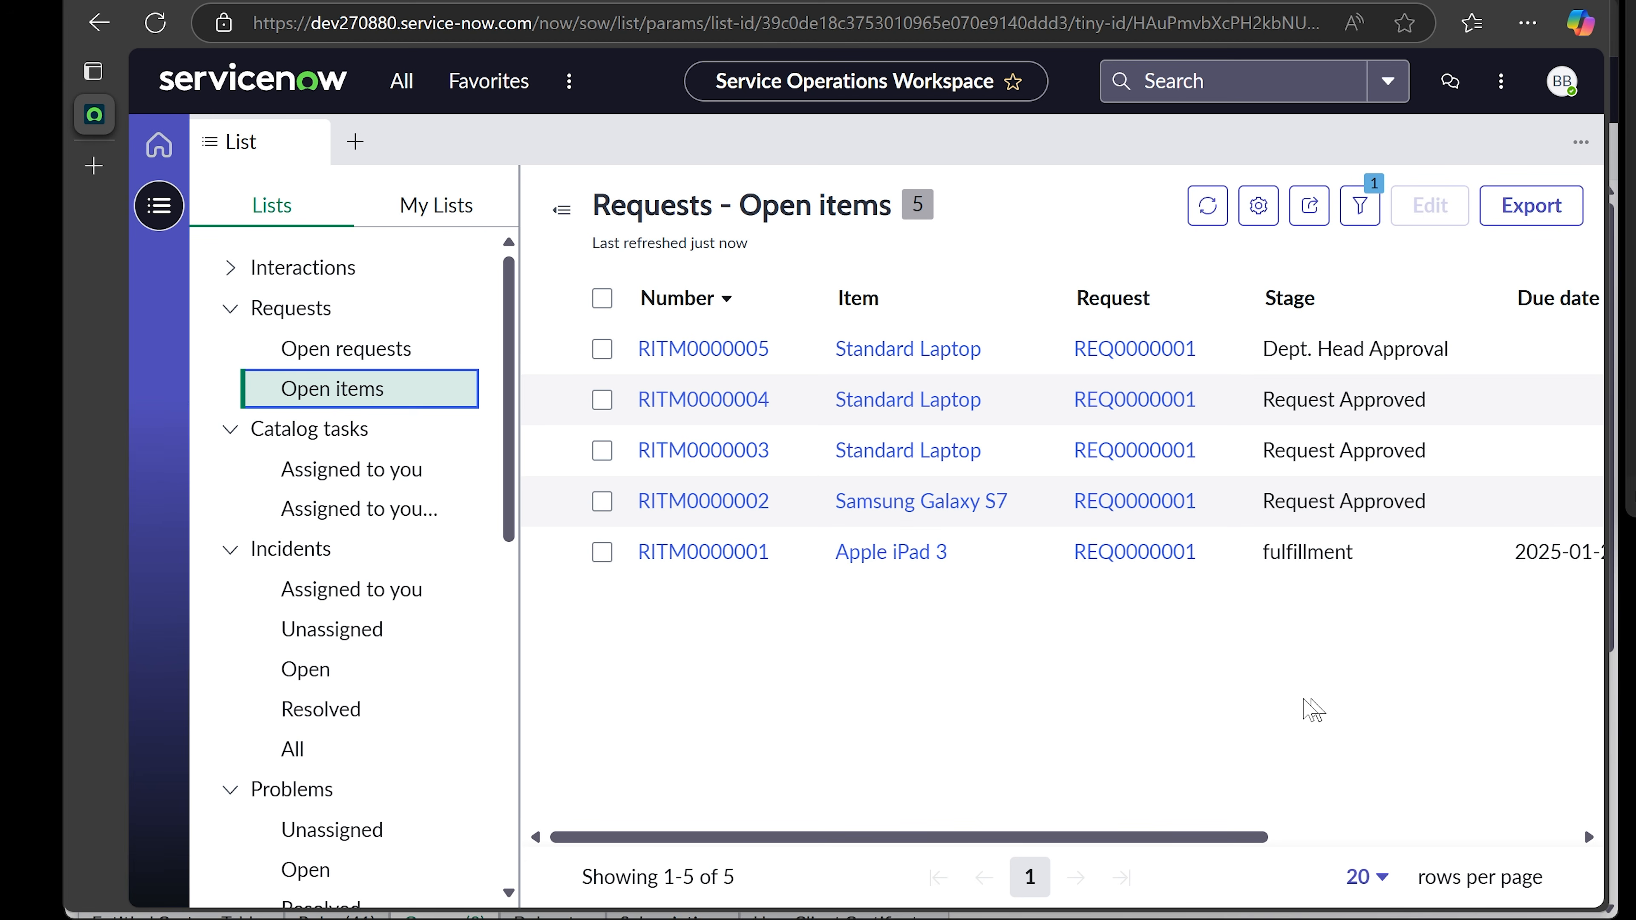
- Open requested item RITM0000003, review it, and return to the Open items list
click(694, 453)
scroll(704, 483, down, 8)
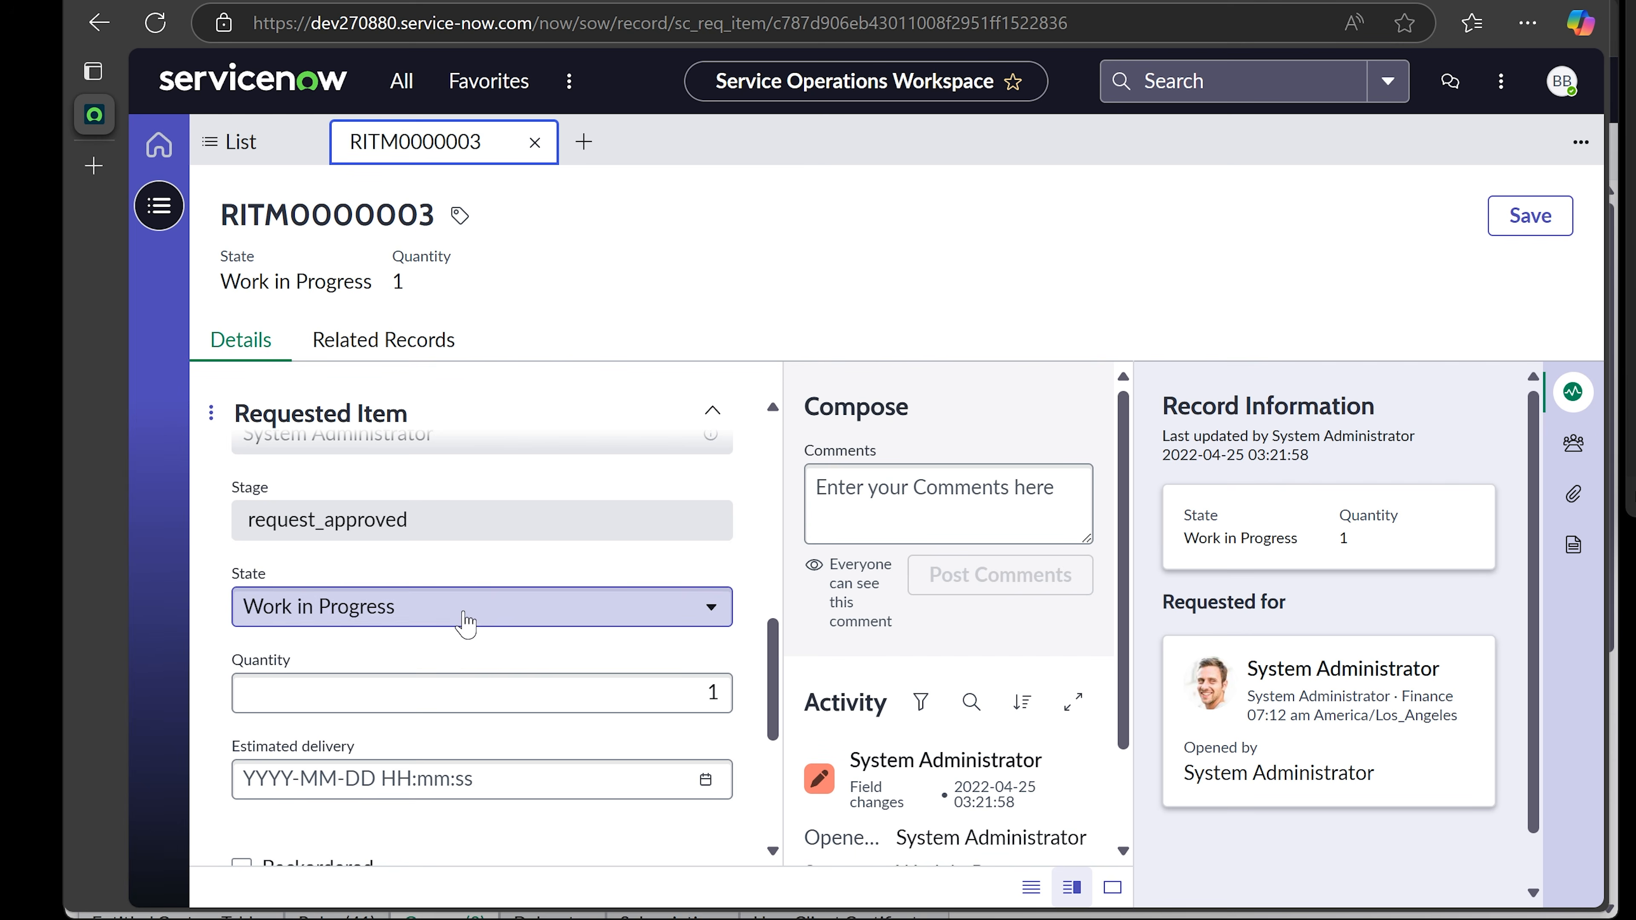
scroll(467, 624, down, 4)
scroll(467, 621, up, 5)
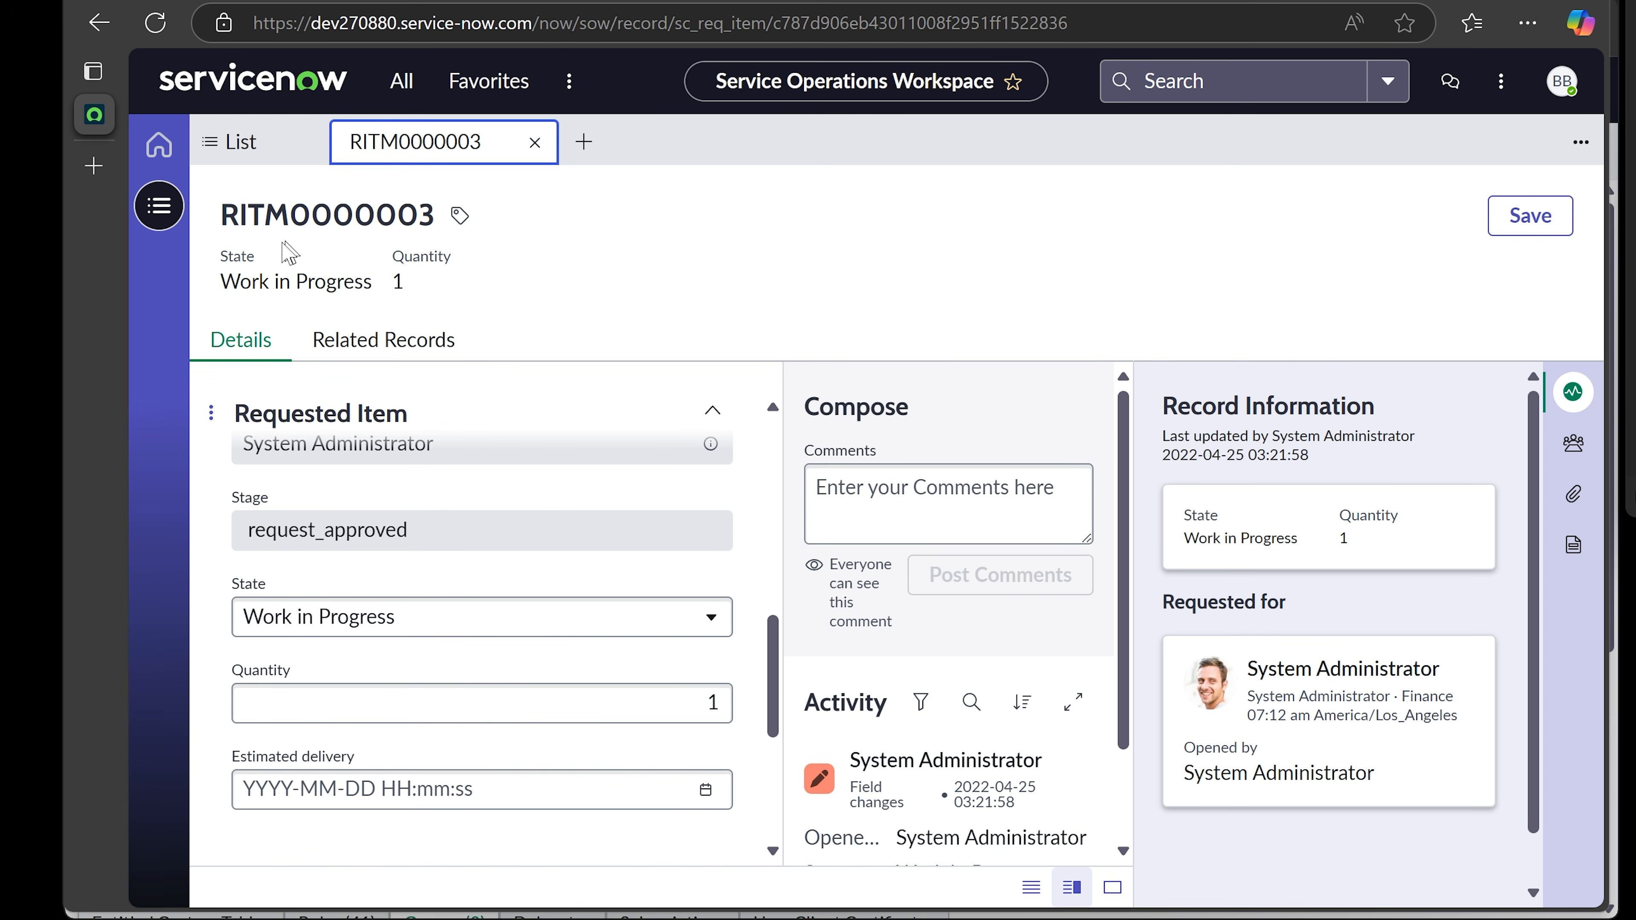
click(161, 209)
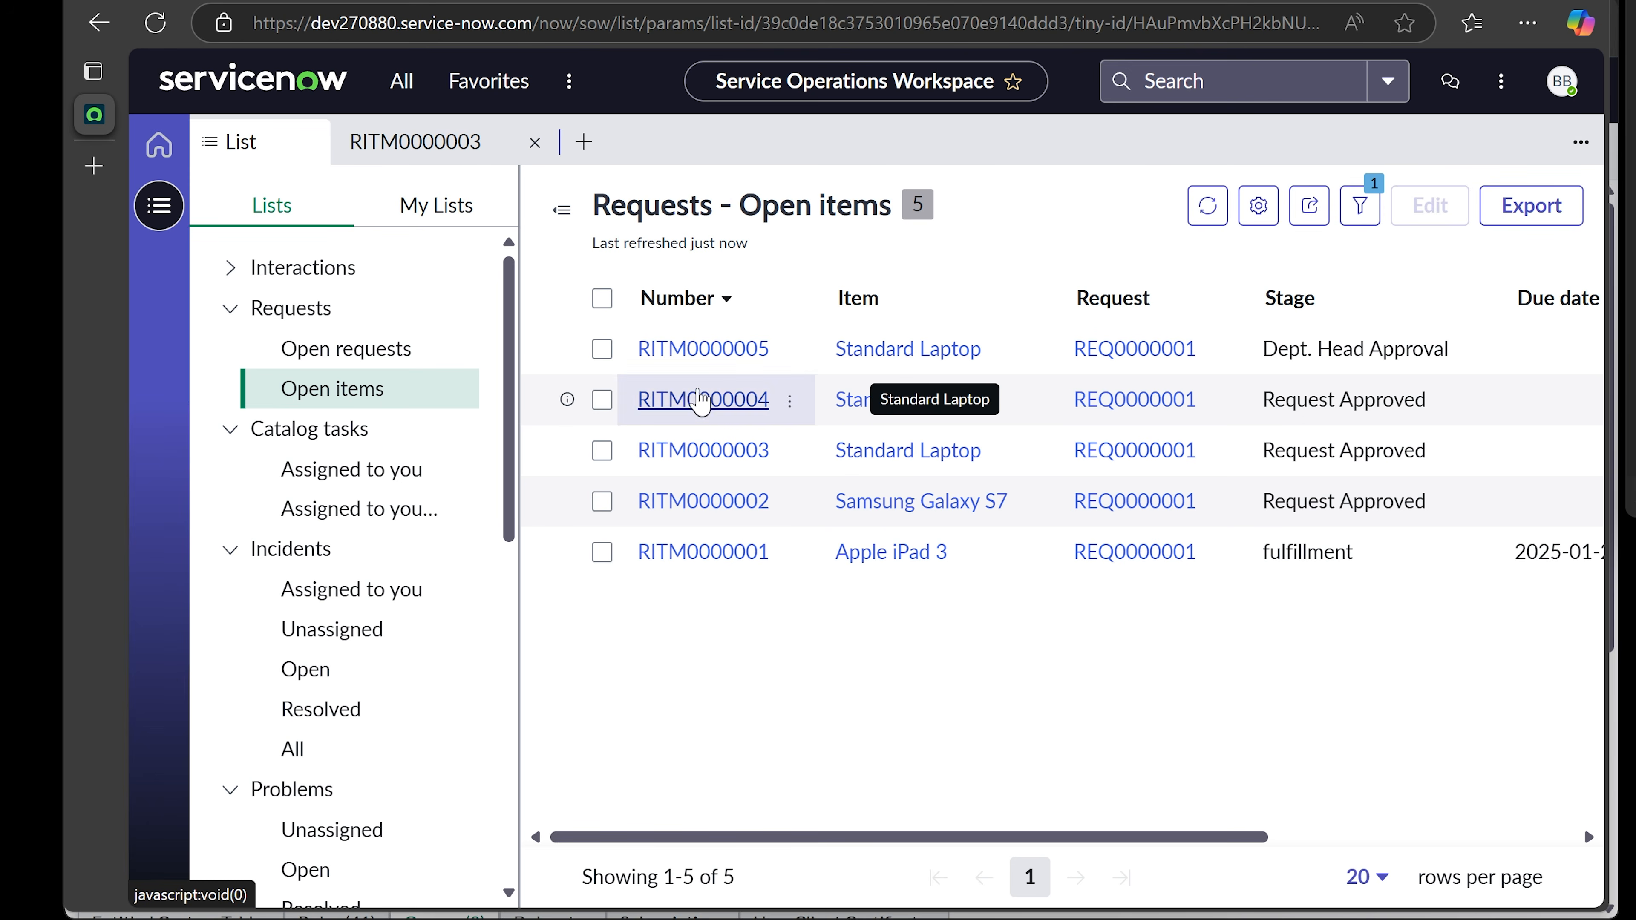
- Open requested item RITM0000005, review it, and return to the Open items list
click(670, 349)
scroll(815, 525, down, 2)
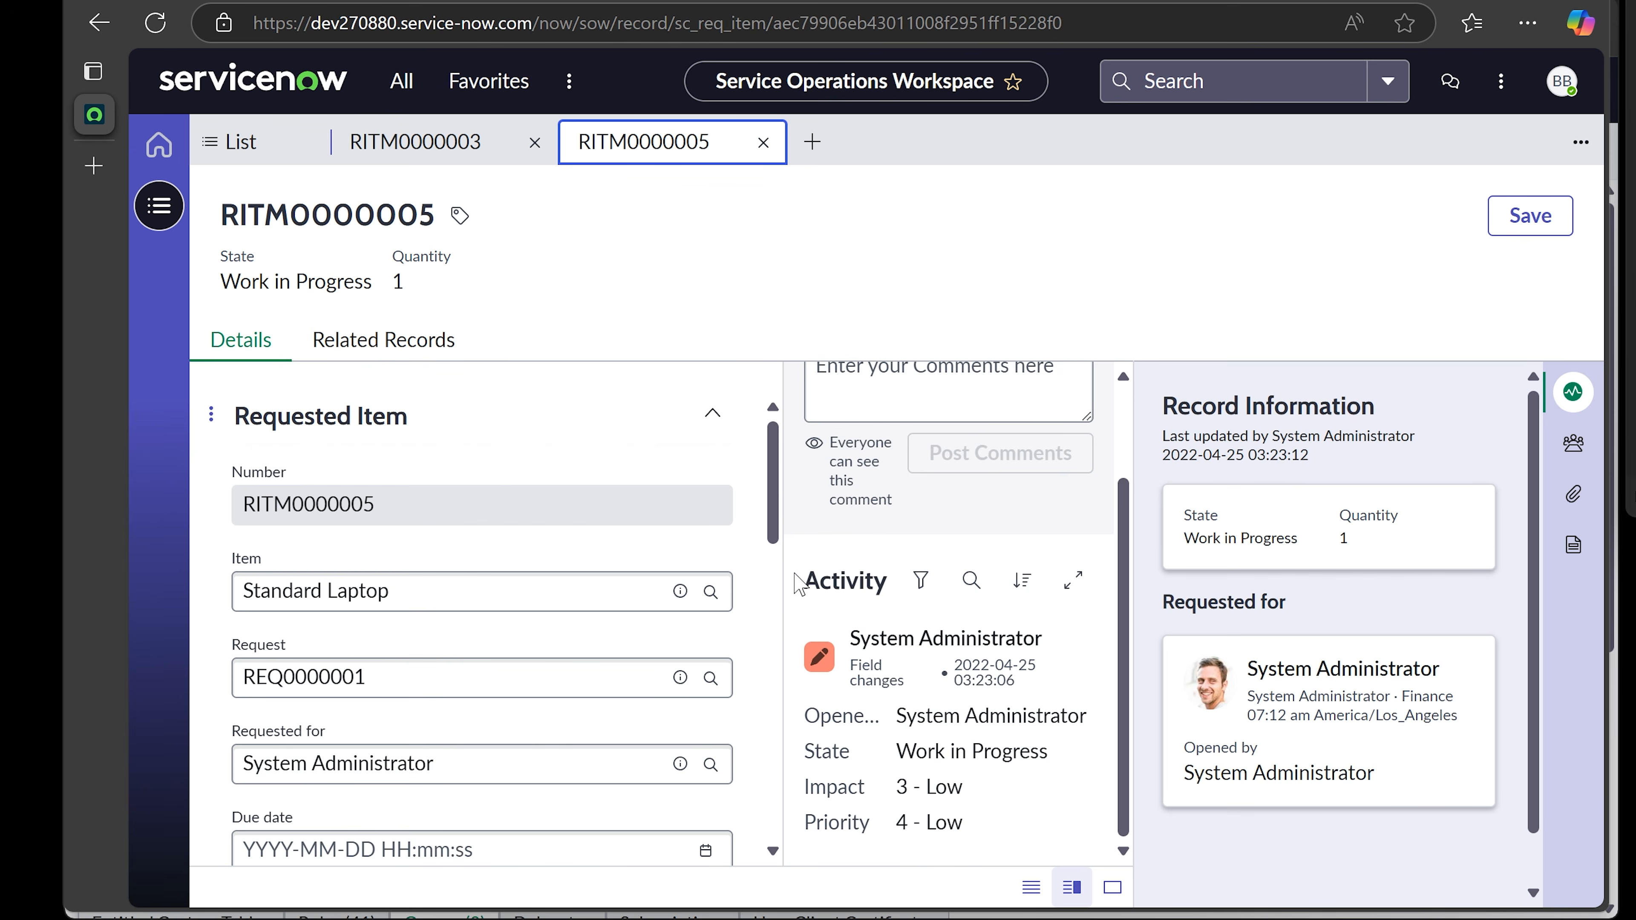
scroll(639, 668, down, 4)
scroll(644, 666, down, 8)
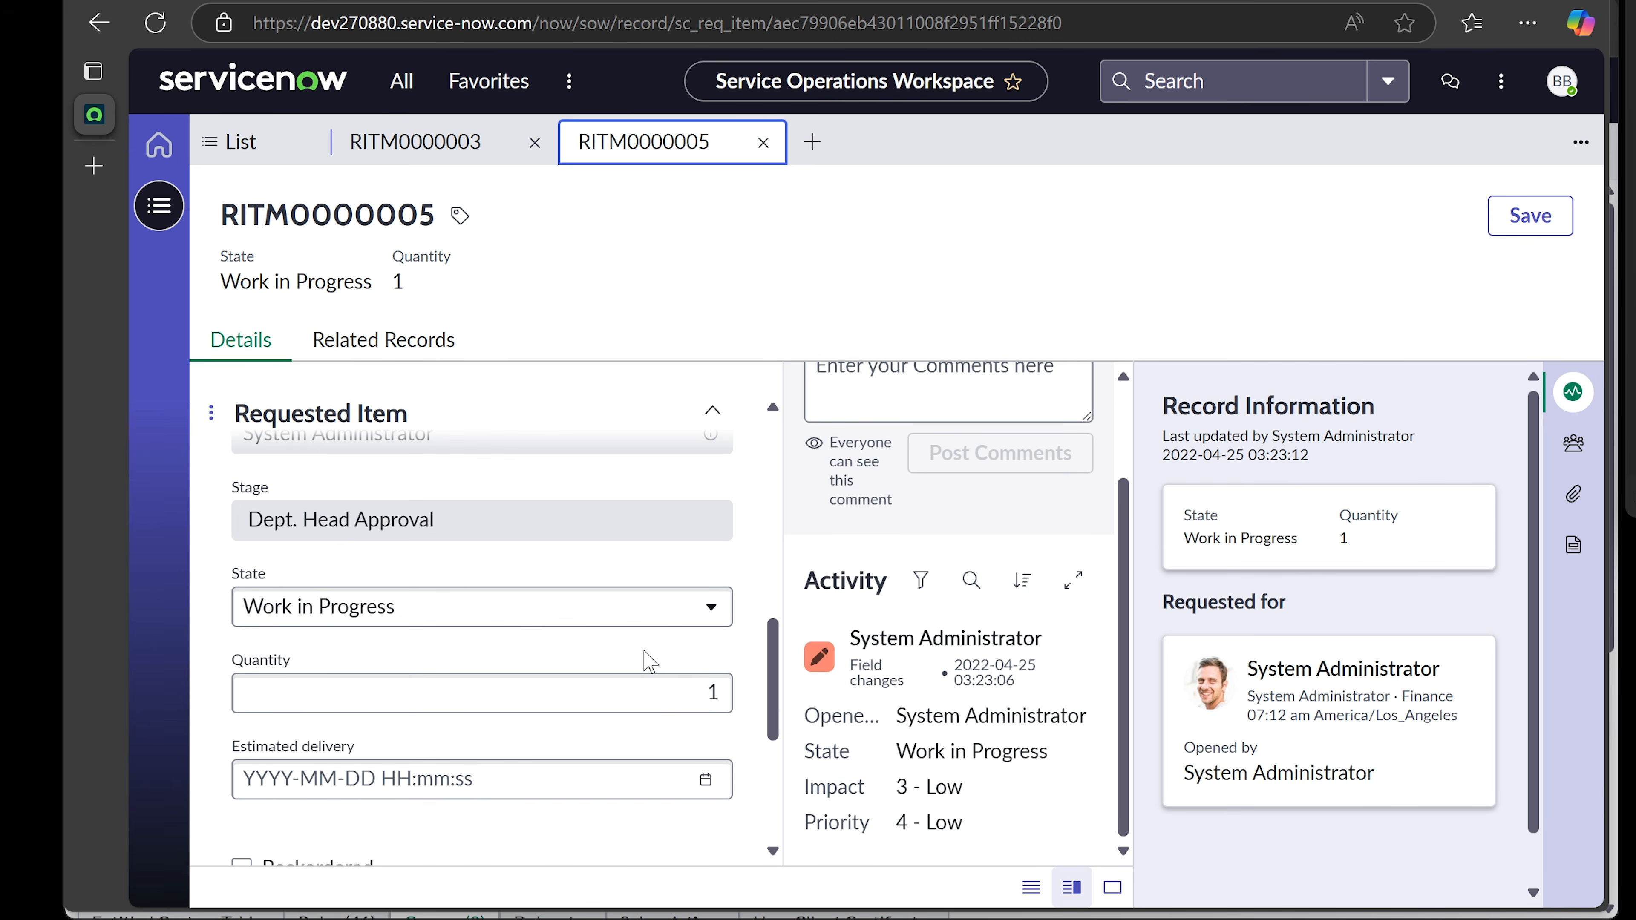
scroll(649, 661, up, 10)
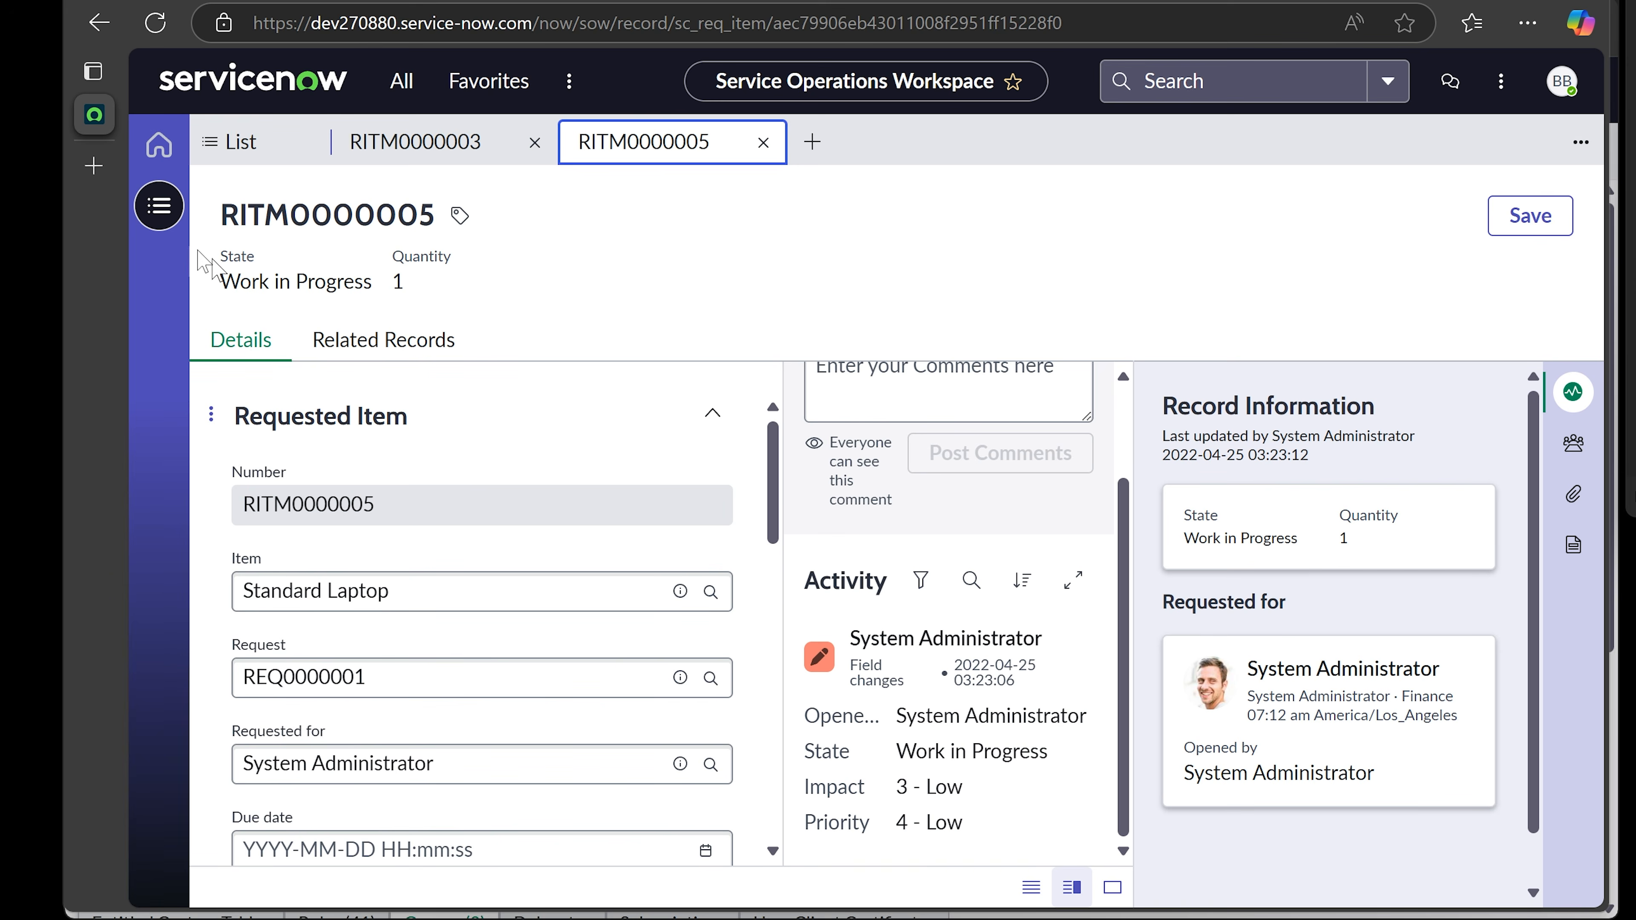
click(159, 206)
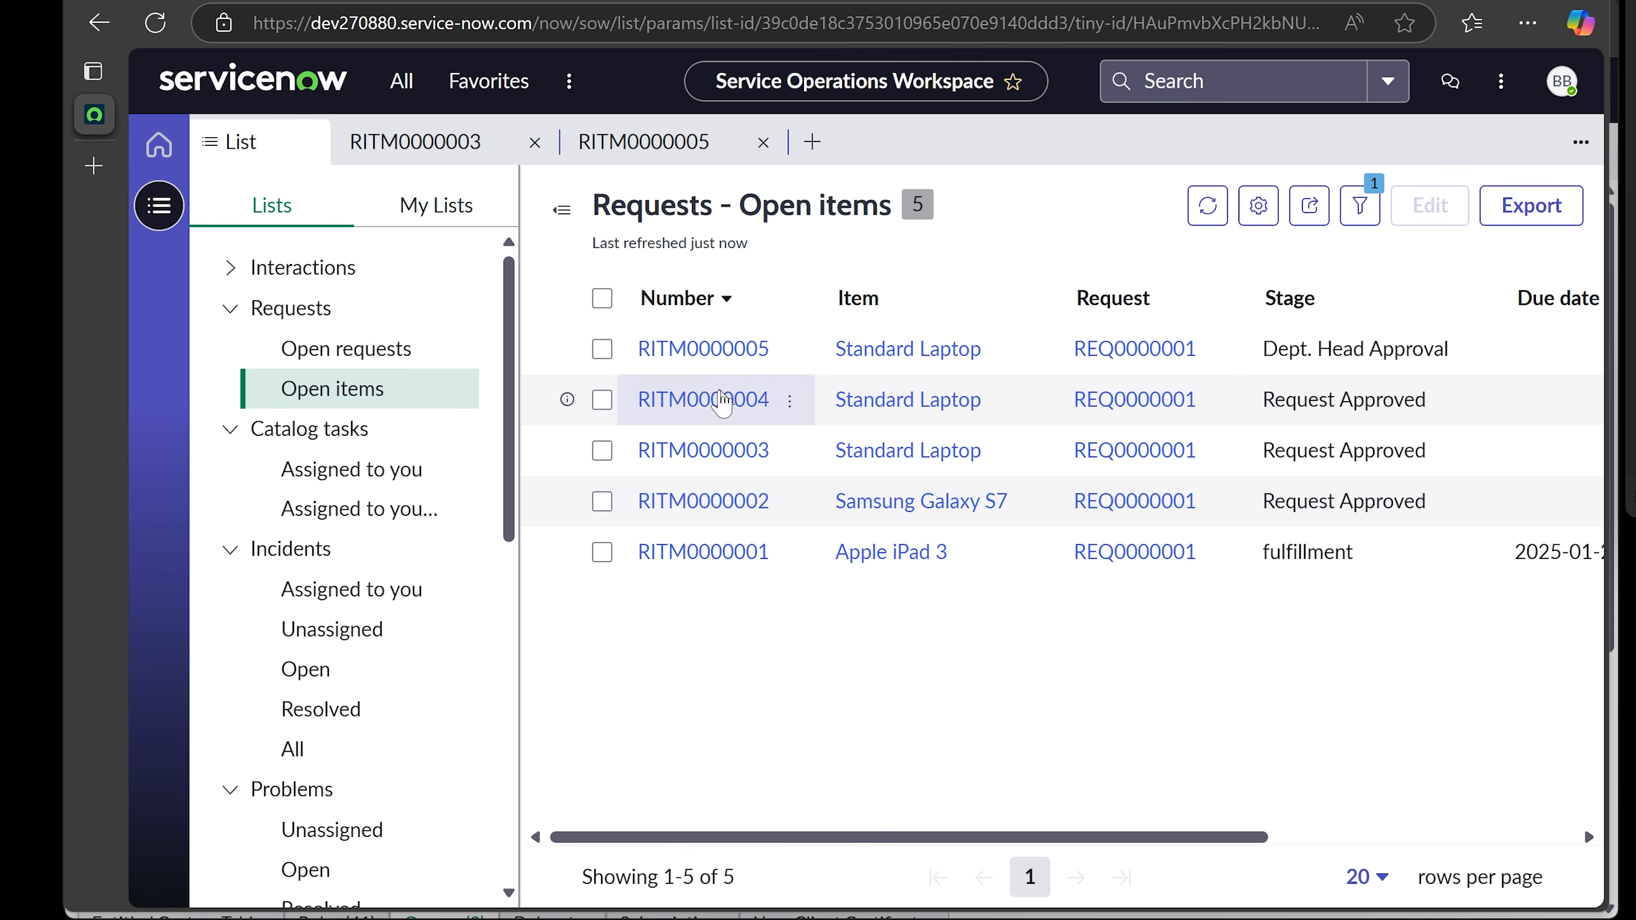
- Open requested item RITM0000001, review it, and return to the Open items list
click(712, 556)
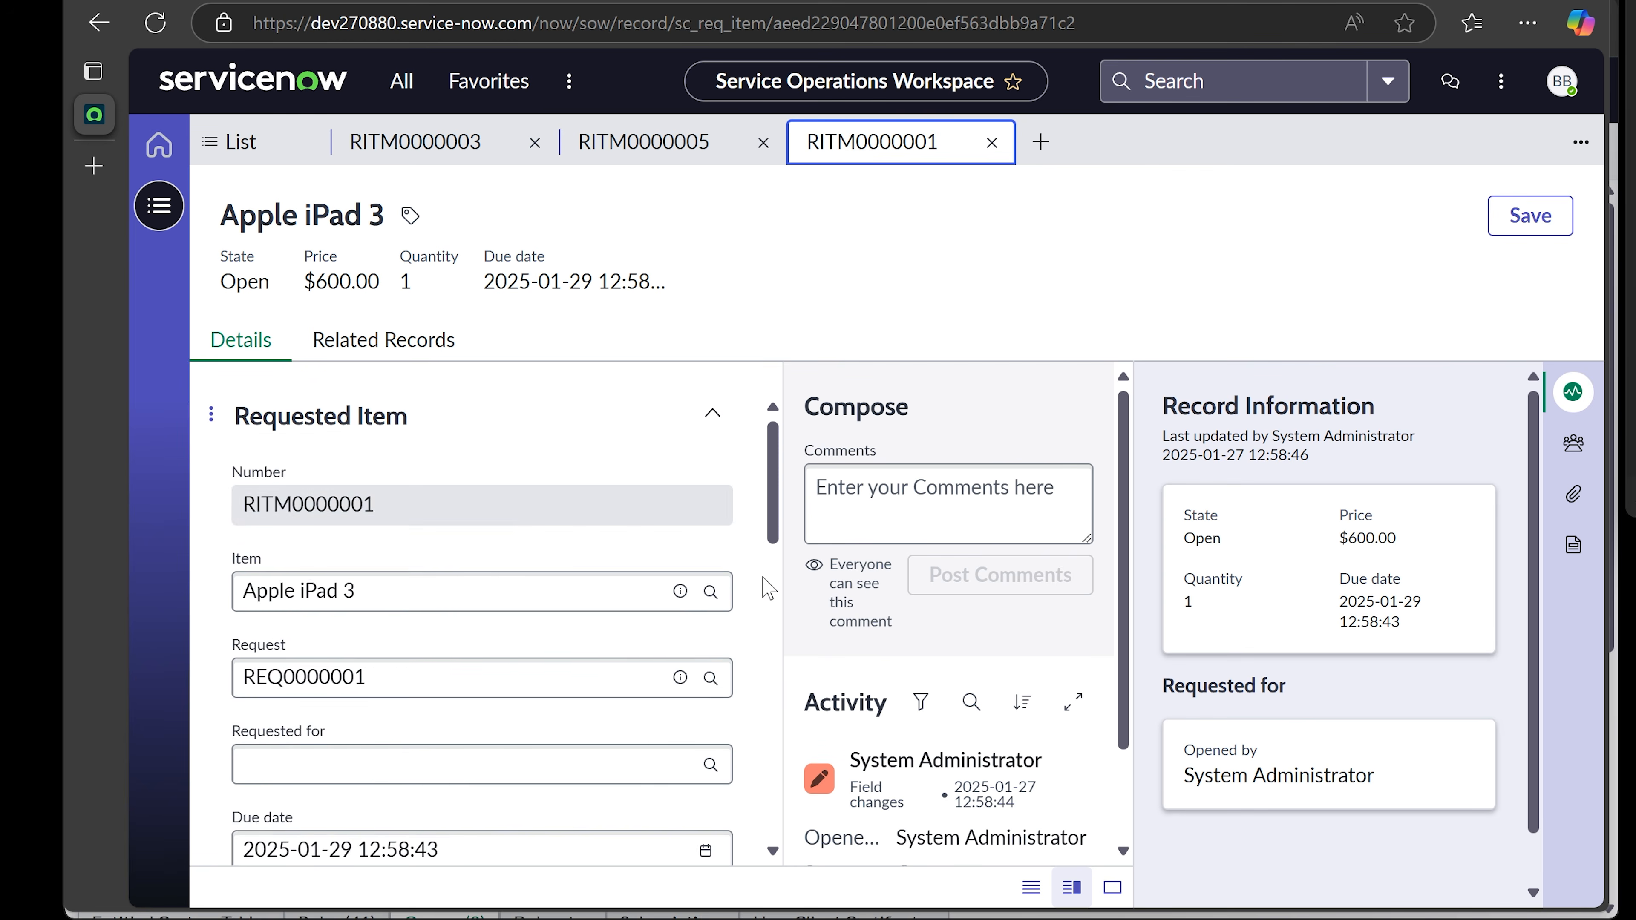
scroll(764, 587, down, 5)
scroll(764, 587, down, 8)
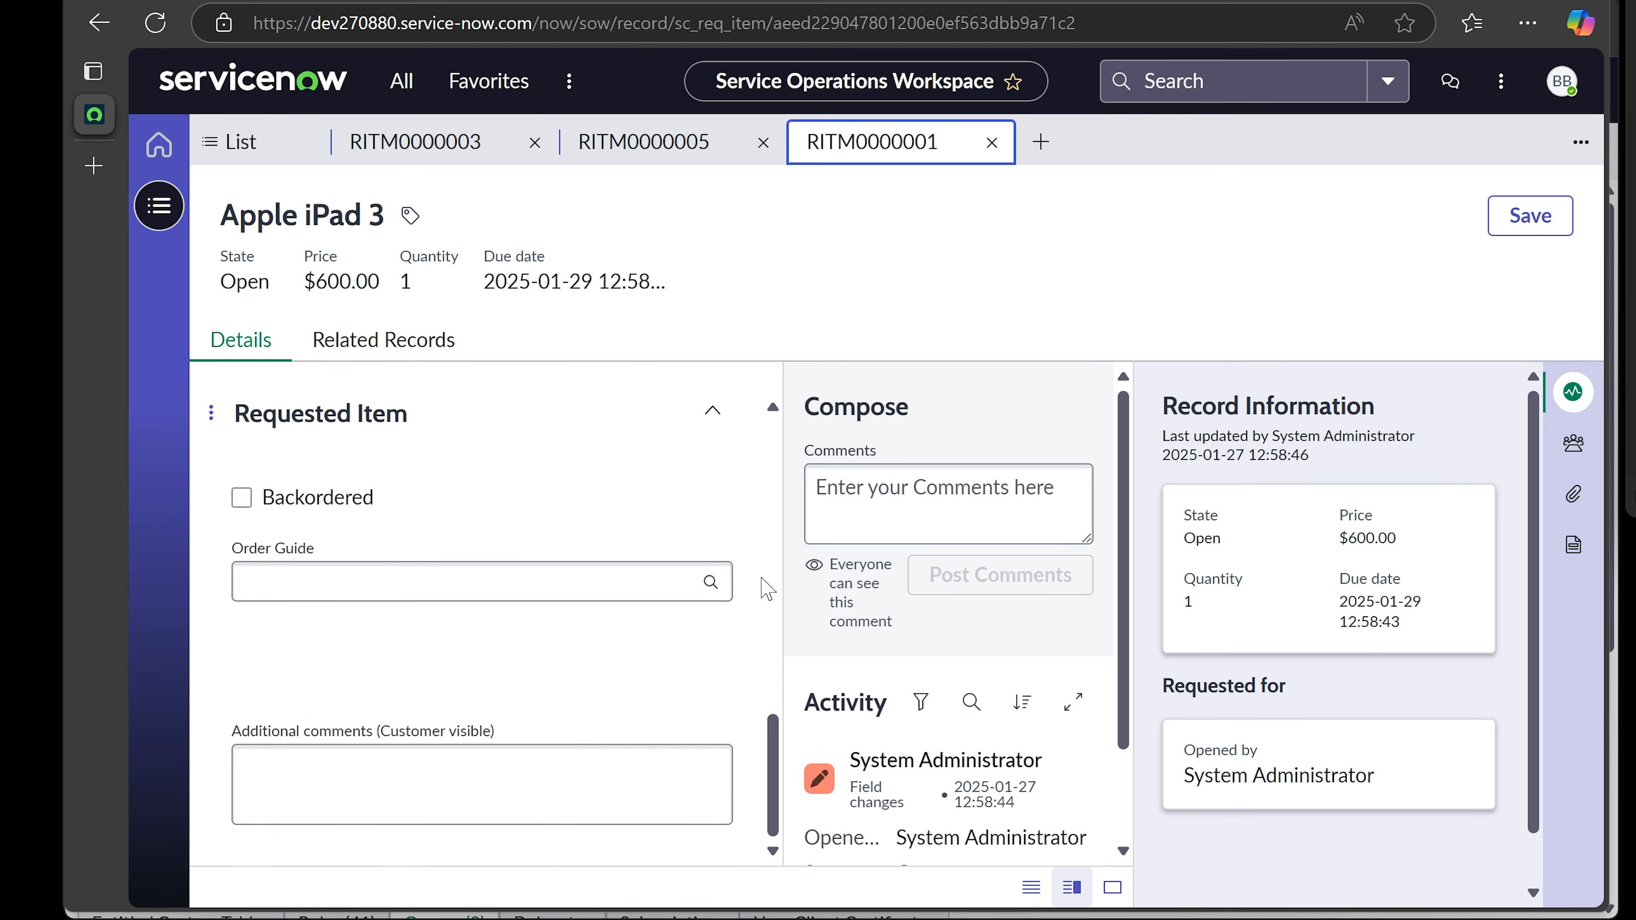
scroll(763, 574, up, 6)
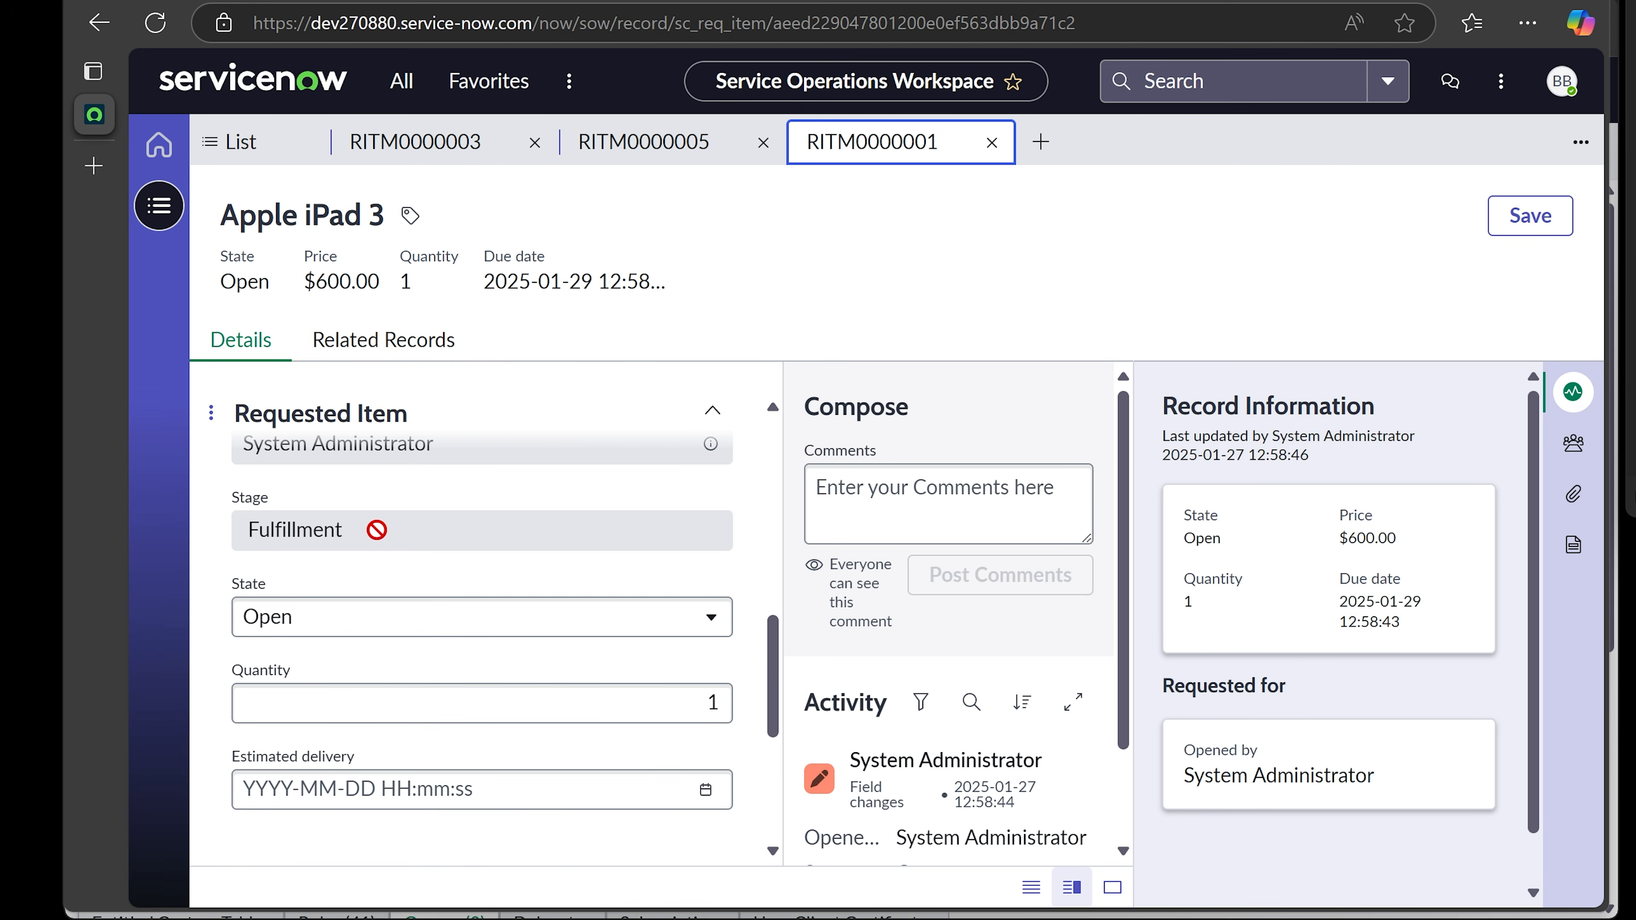
scroll(928, 687, down, 2)
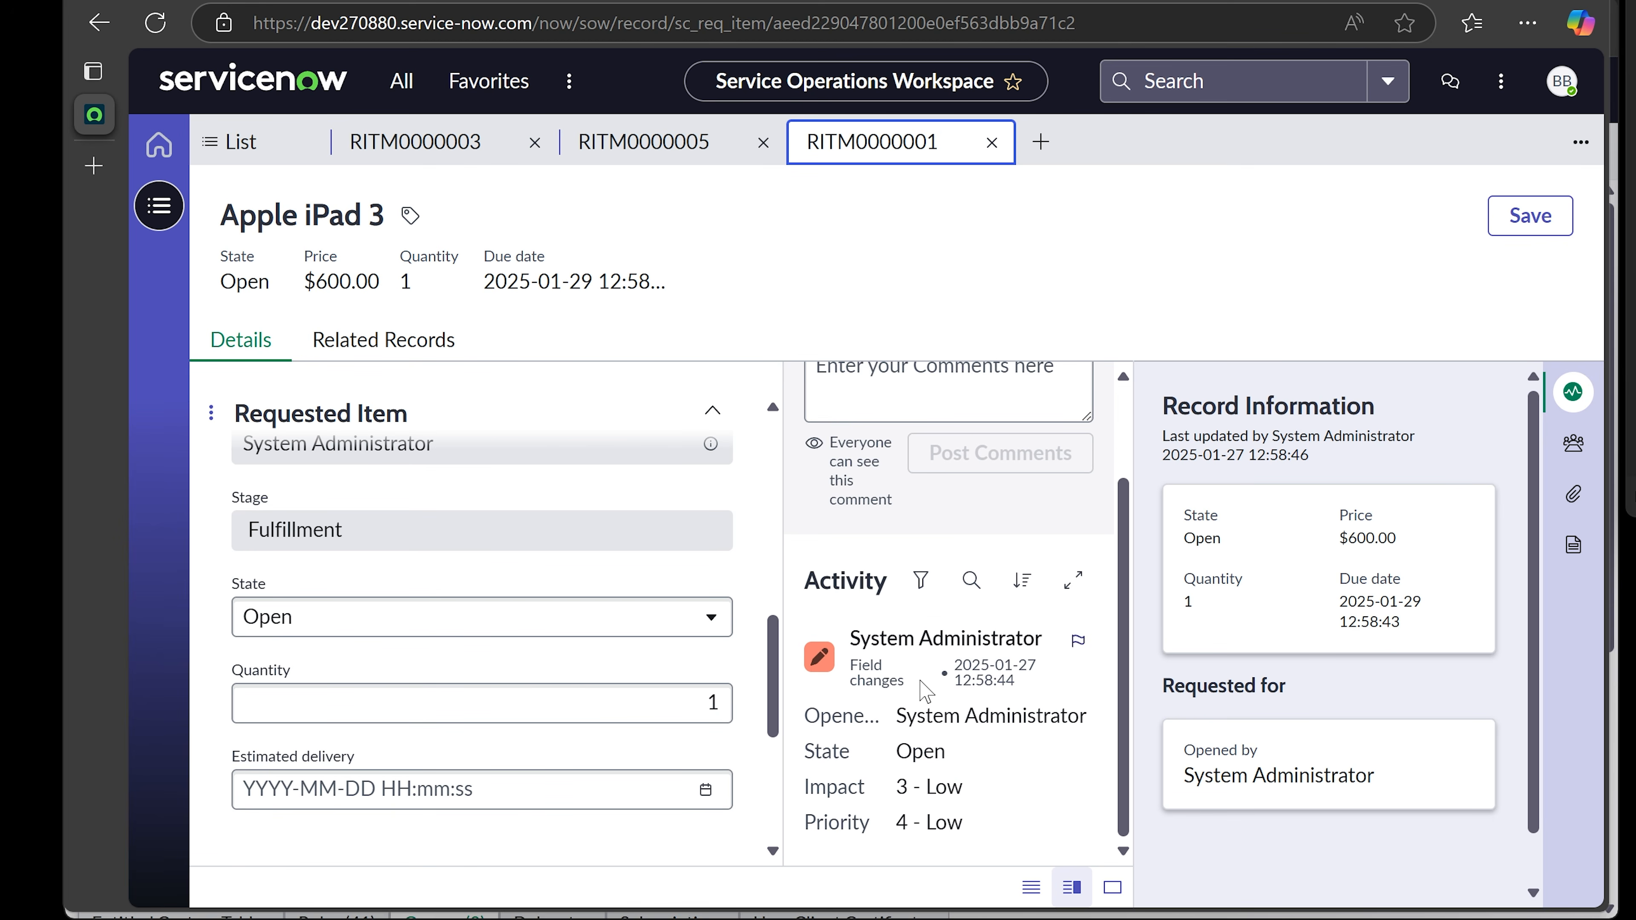
scroll(626, 626, up, 1)
scroll(626, 628, up, 2)
click(159, 206)
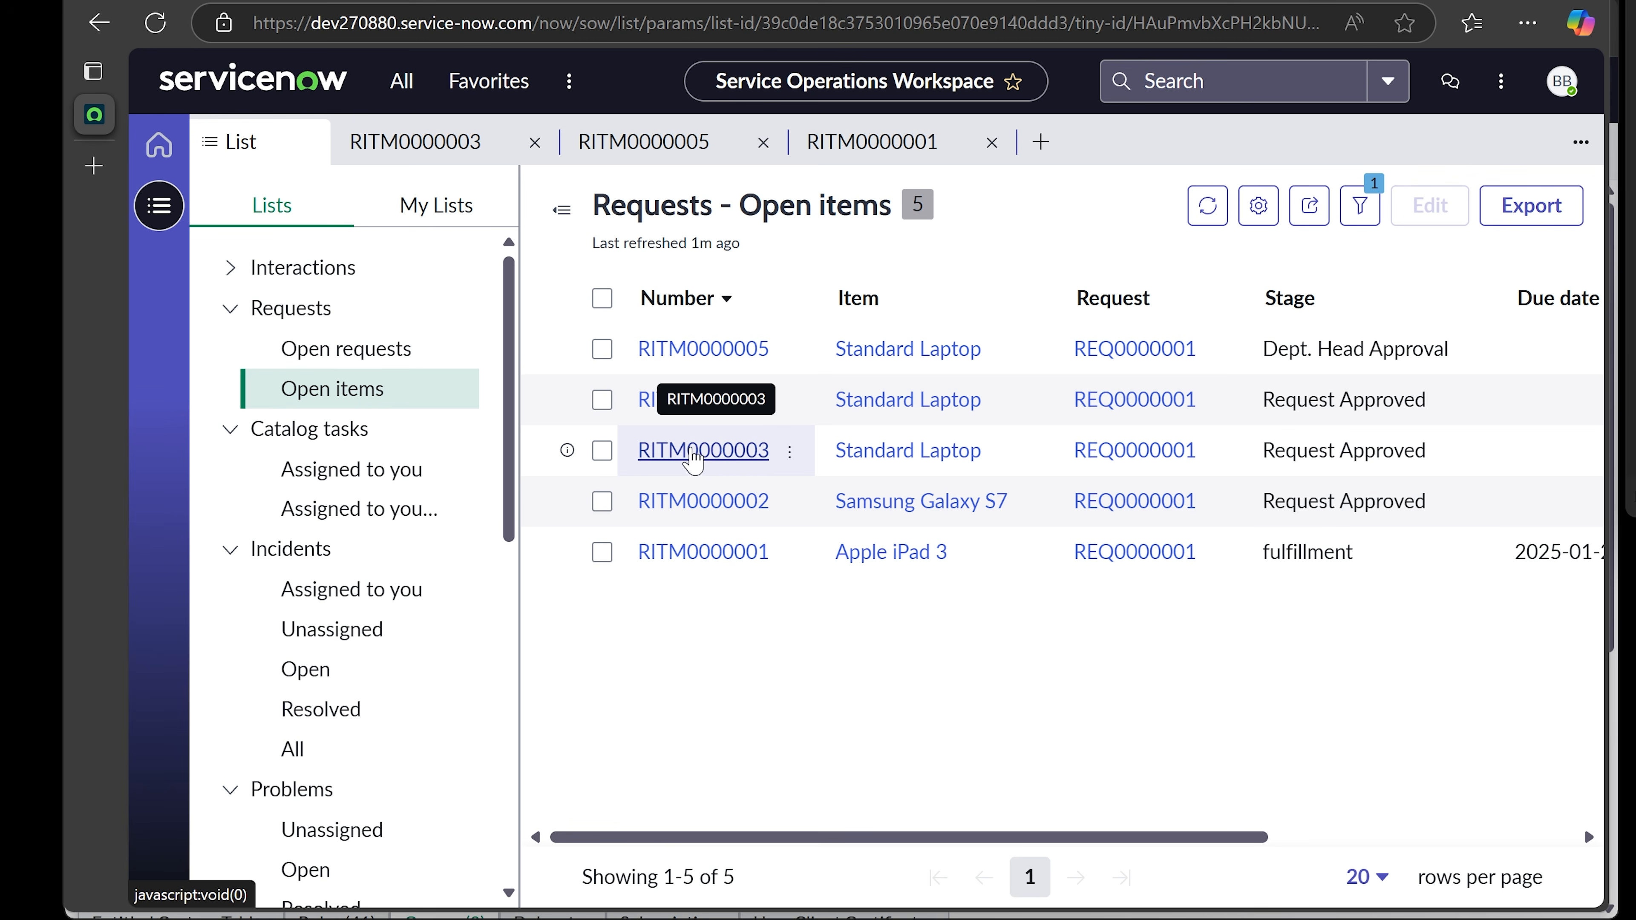
- Close the RITM0000003, RITM0000005 and RITM0000001 record tabs
click(539, 143)
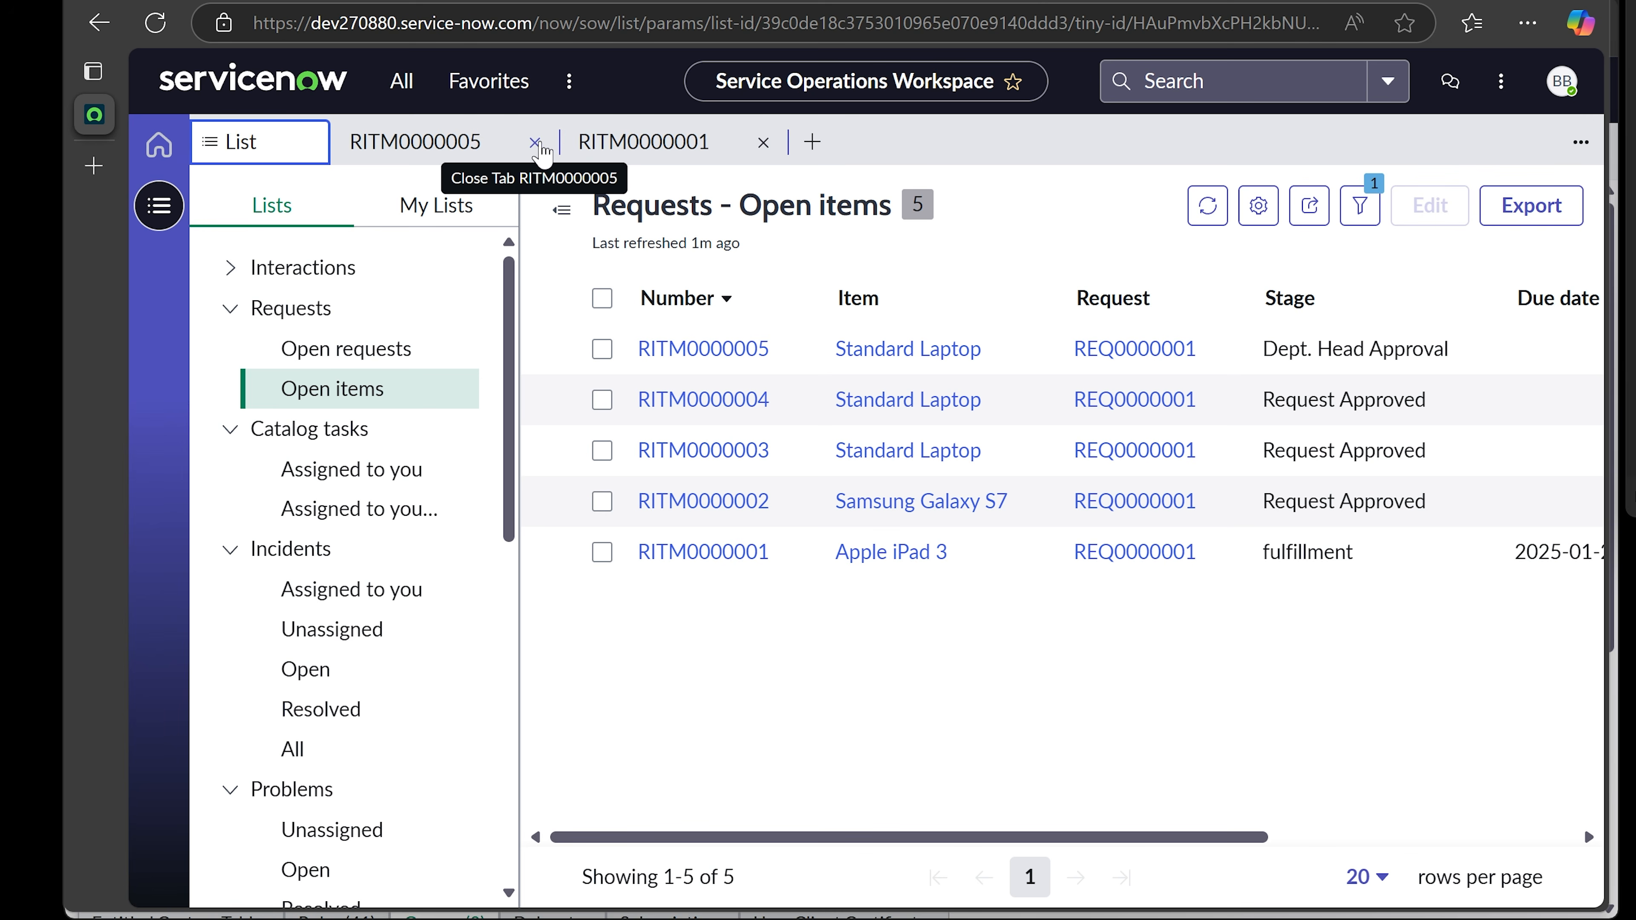
click(539, 143)
click(538, 143)
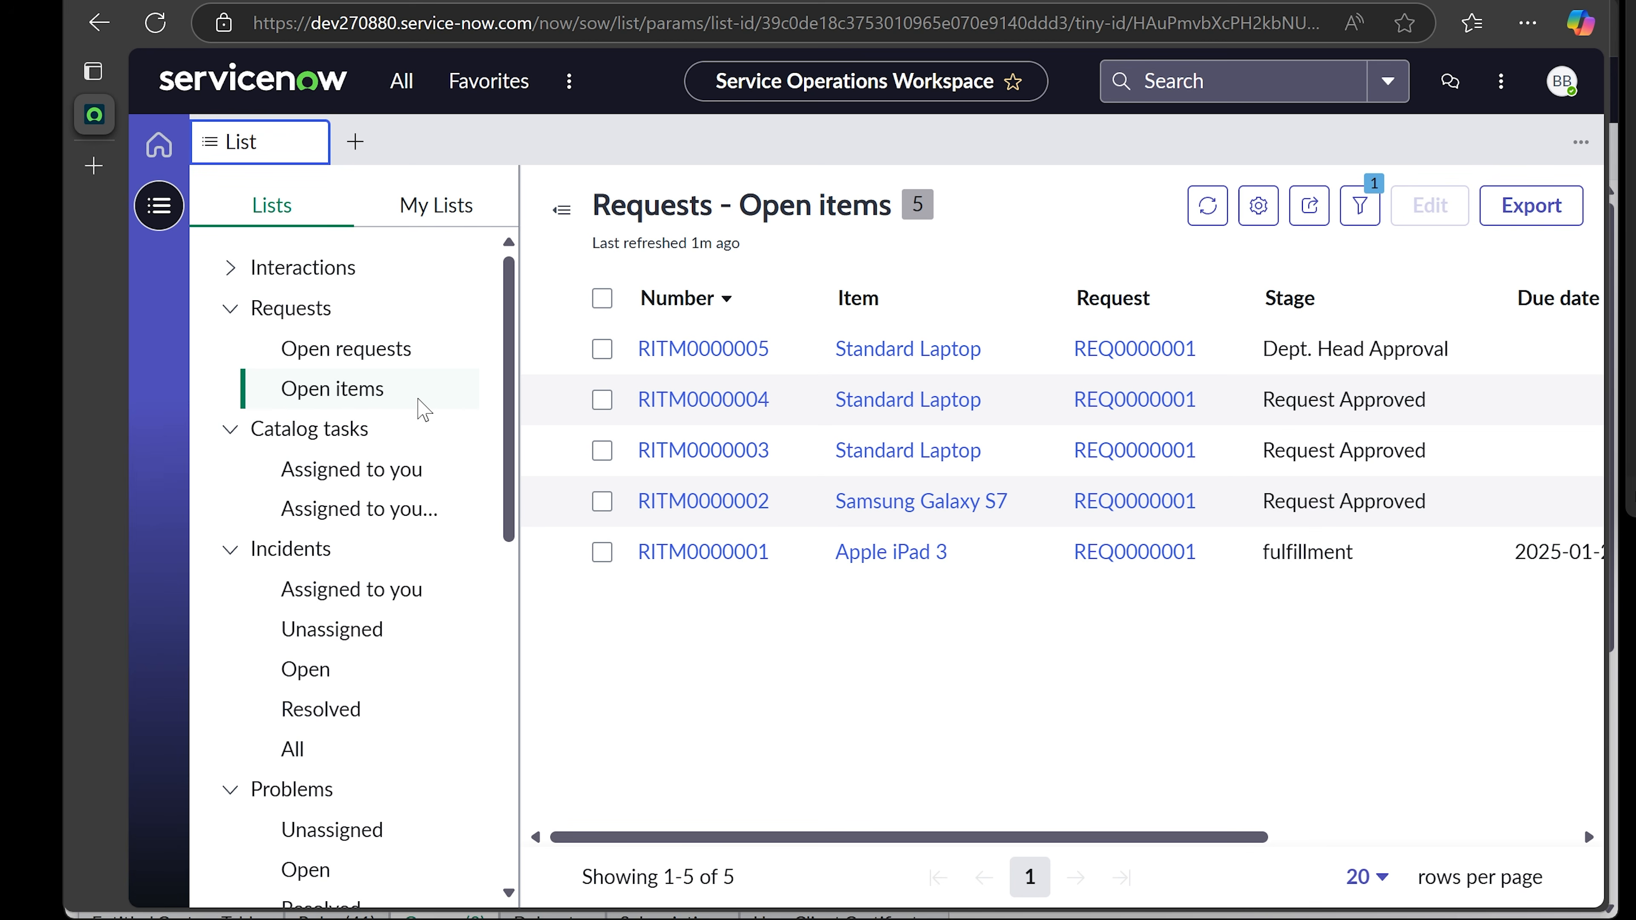
- Collapse the Requests and Catalog tasks groups and widen the lists panel
click(230, 309)
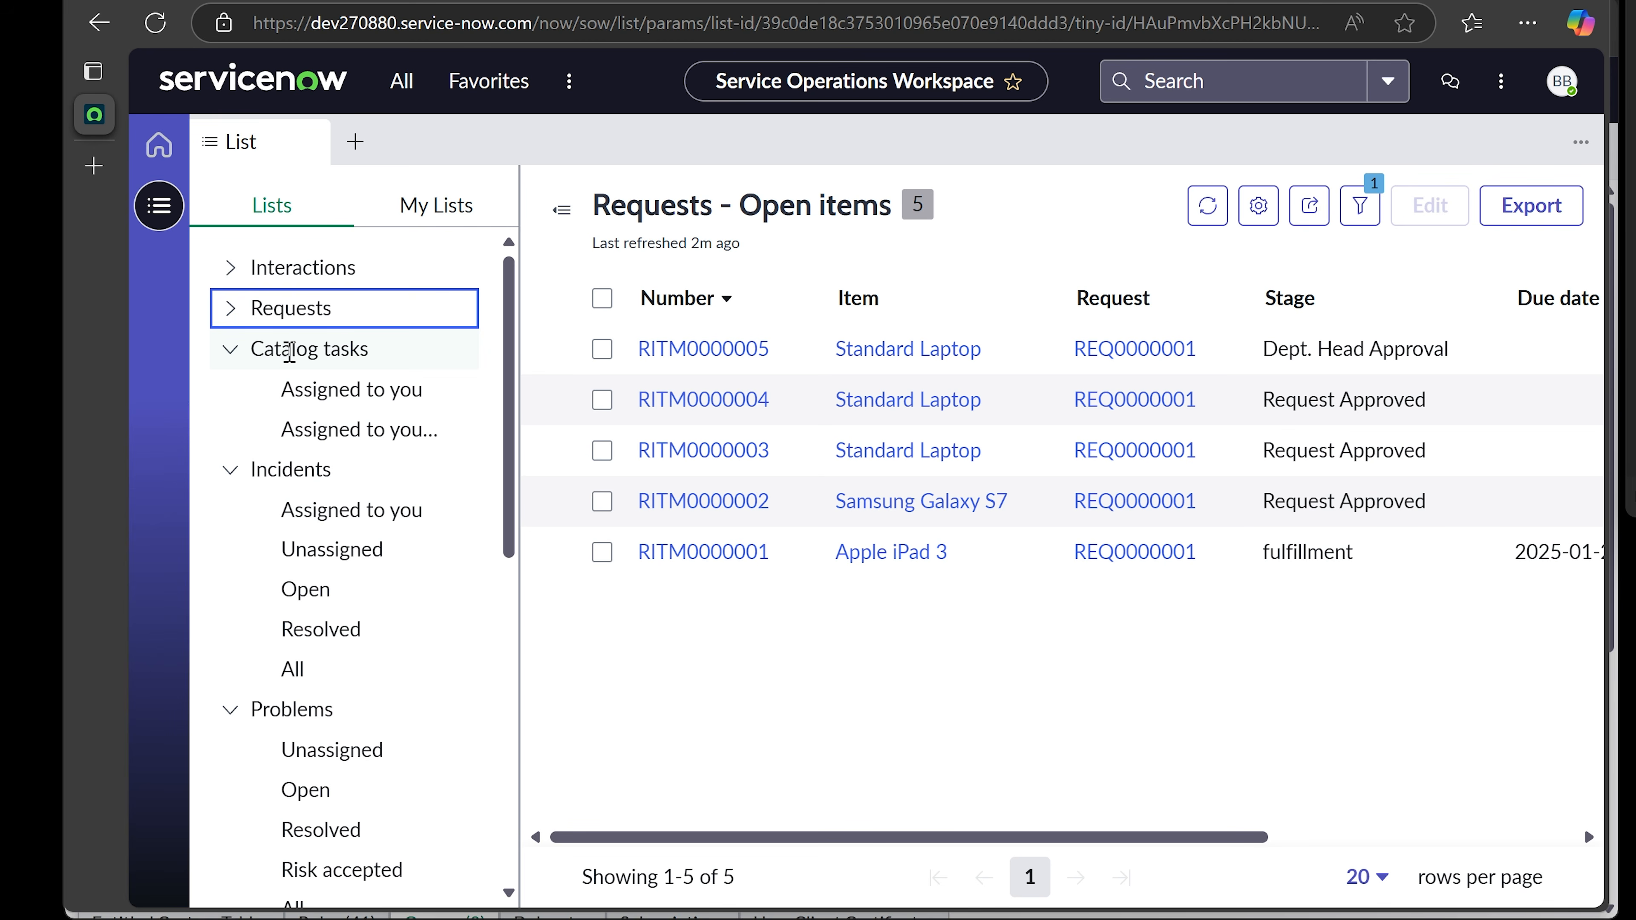
mouse_move(568, 355)
drag(521, 356, 604, 351)
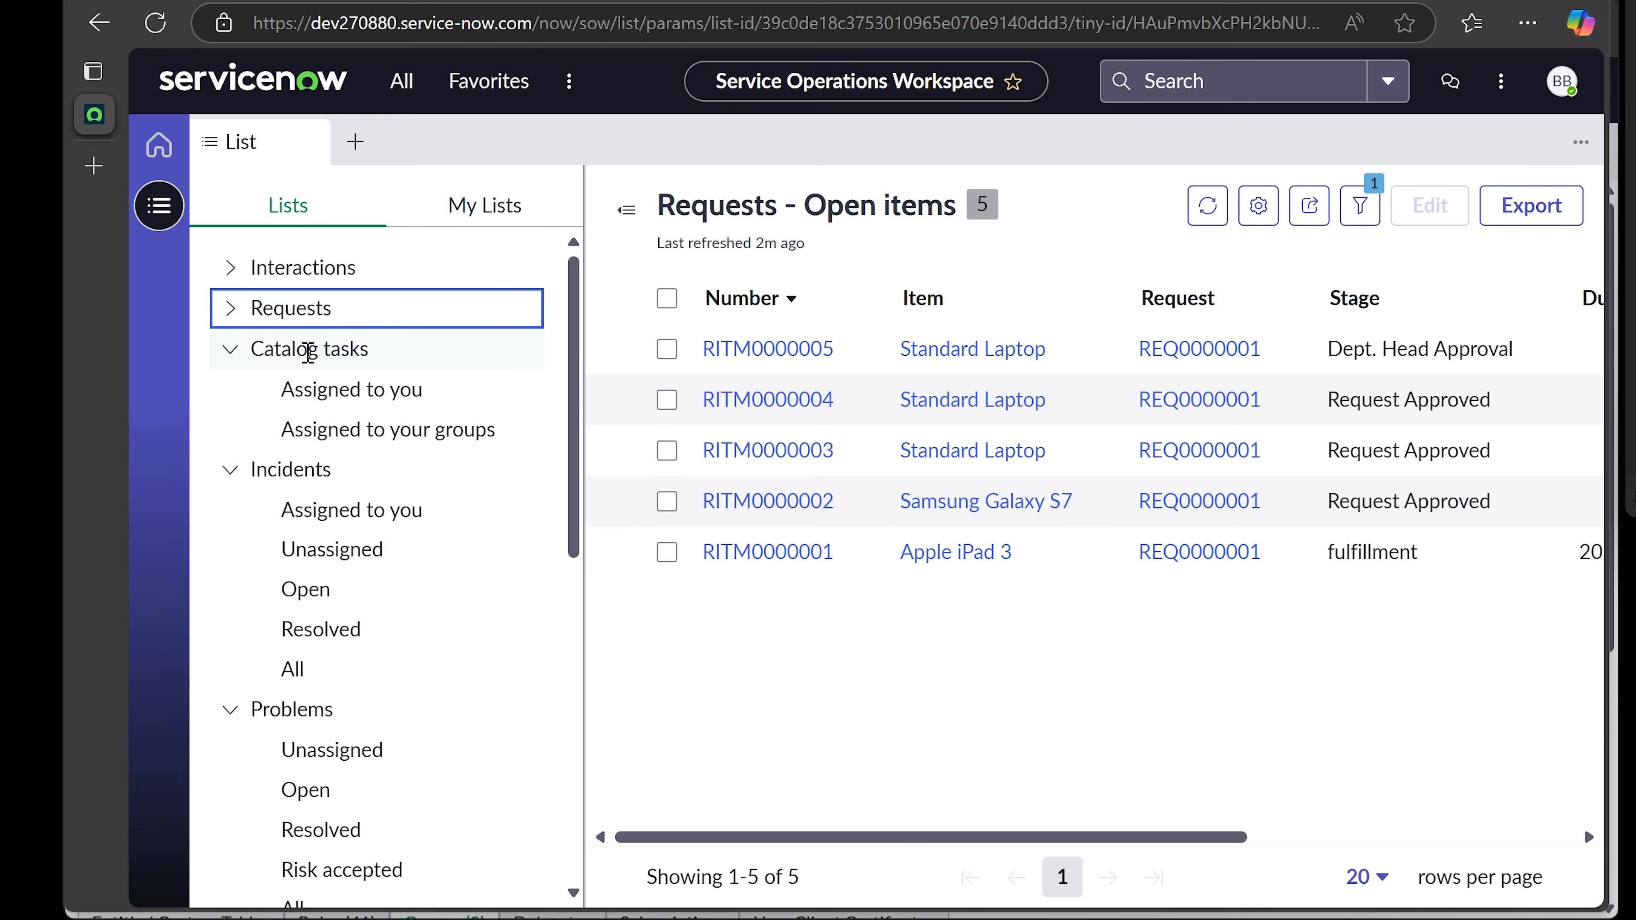
click(230, 351)
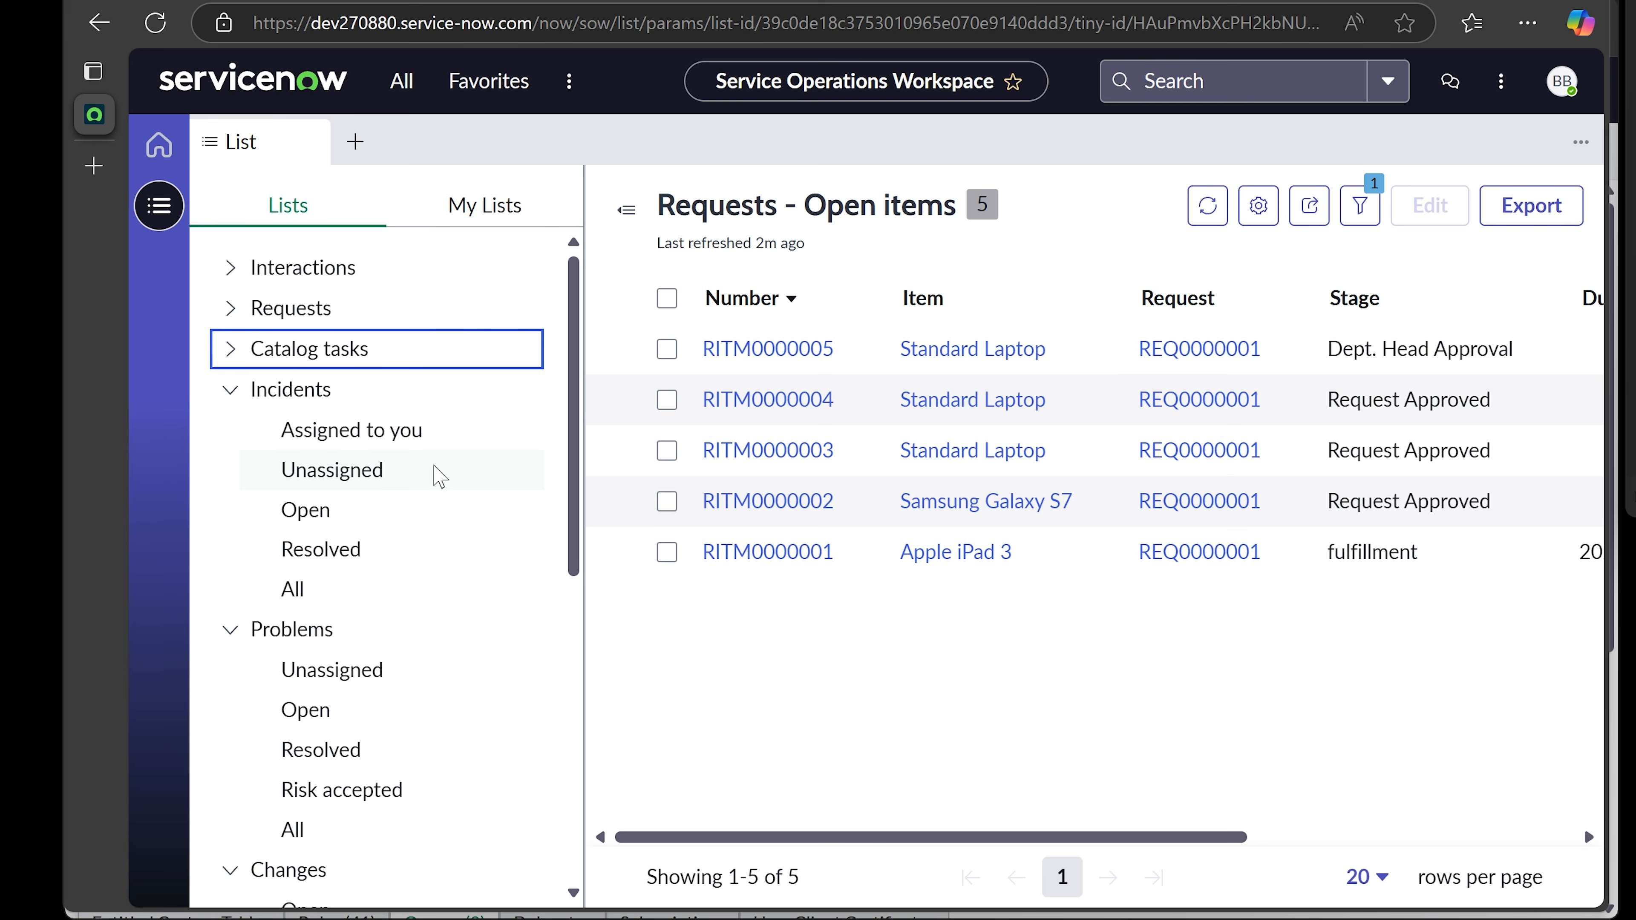
- Show incidents assigned to you, then switch to the Unassigned incidents list
click(365, 429)
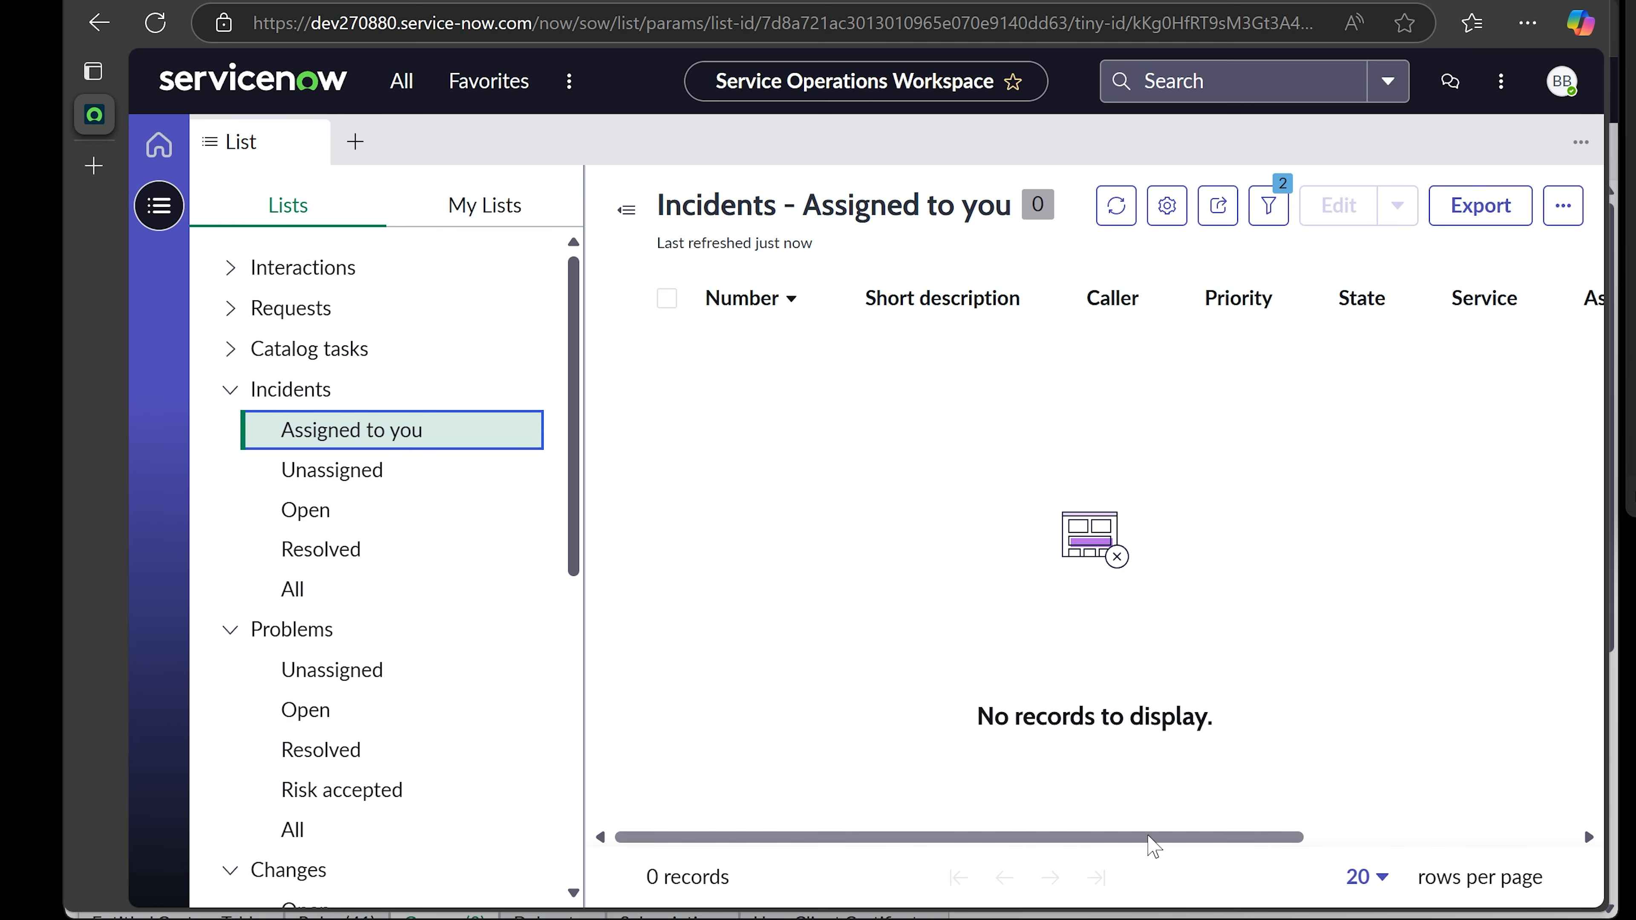
drag(1154, 837, 969, 832)
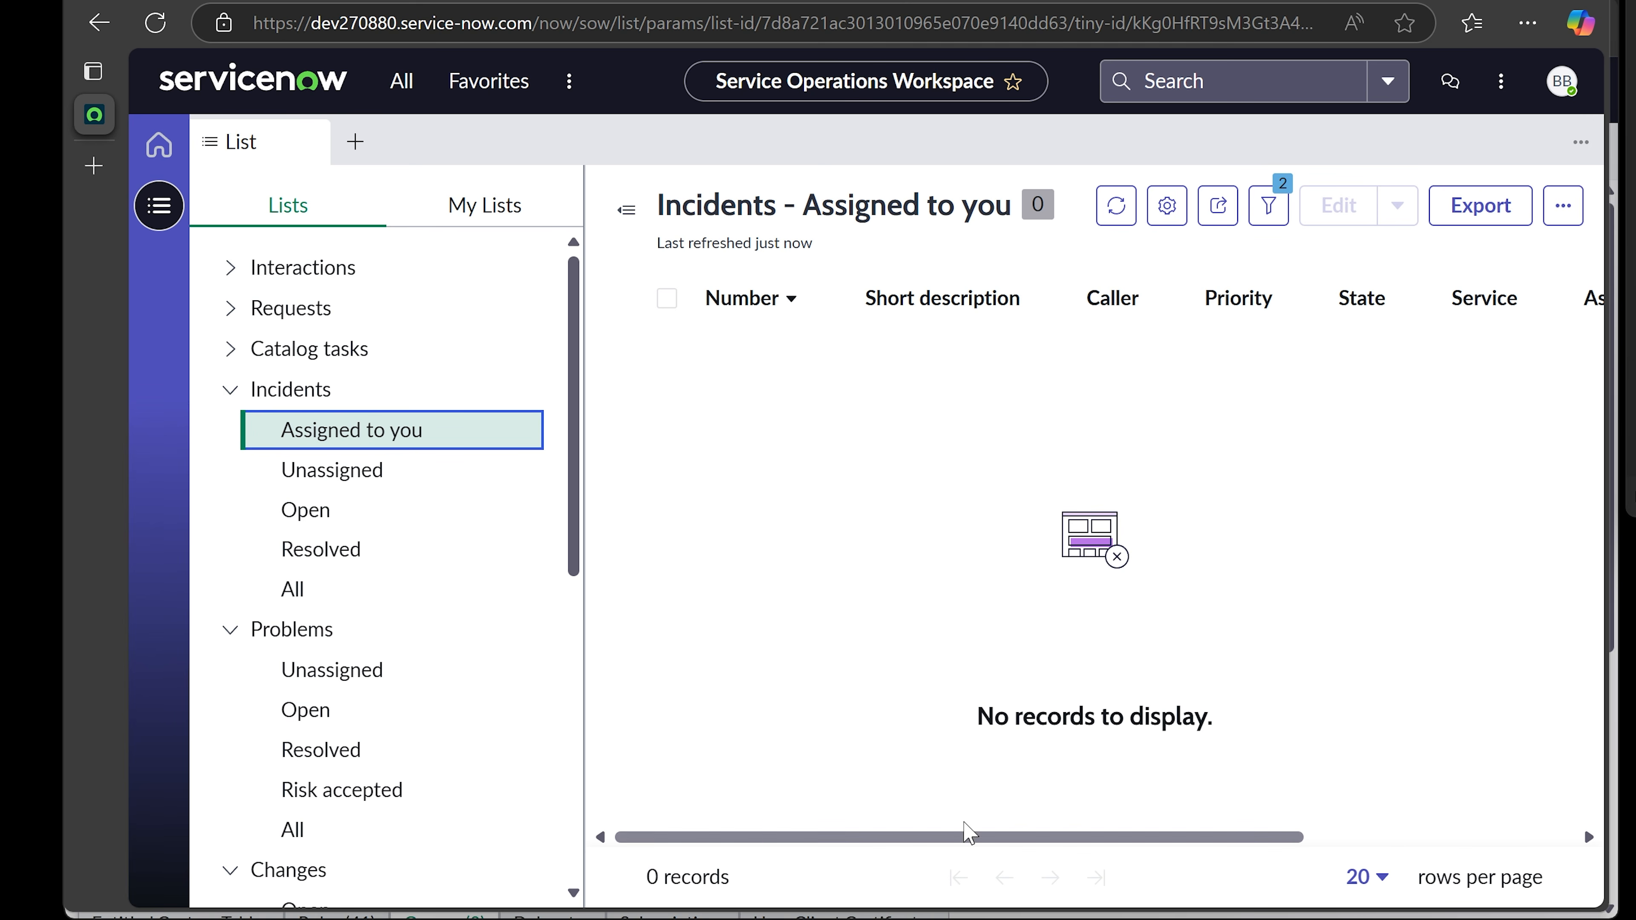
click(332, 471)
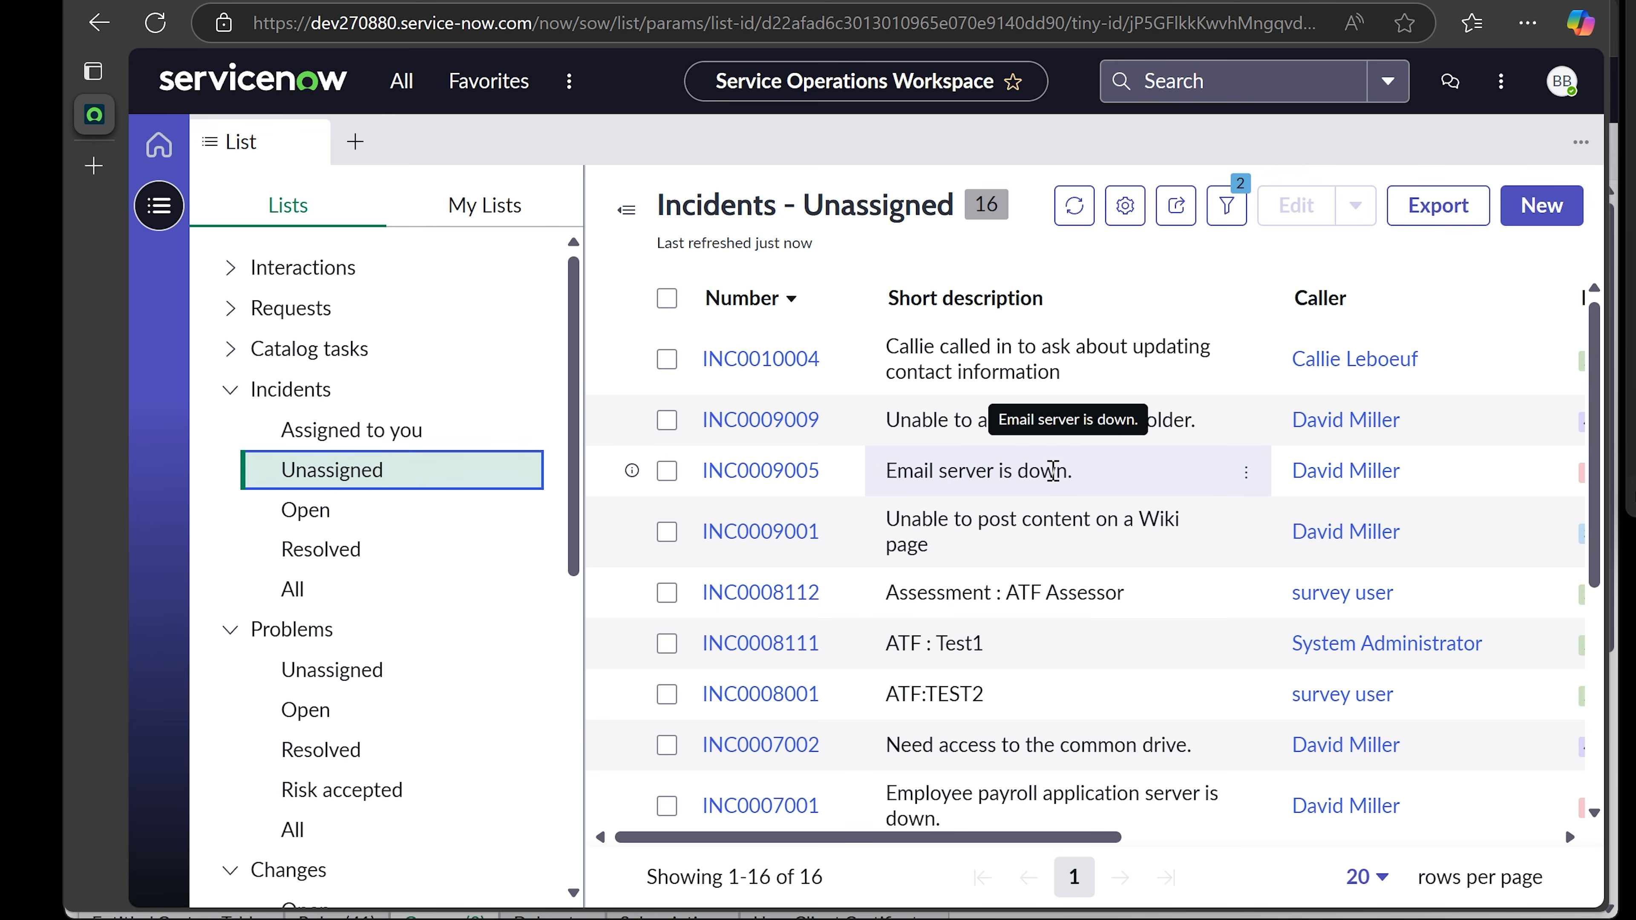
scroll(1052, 470, down, 5)
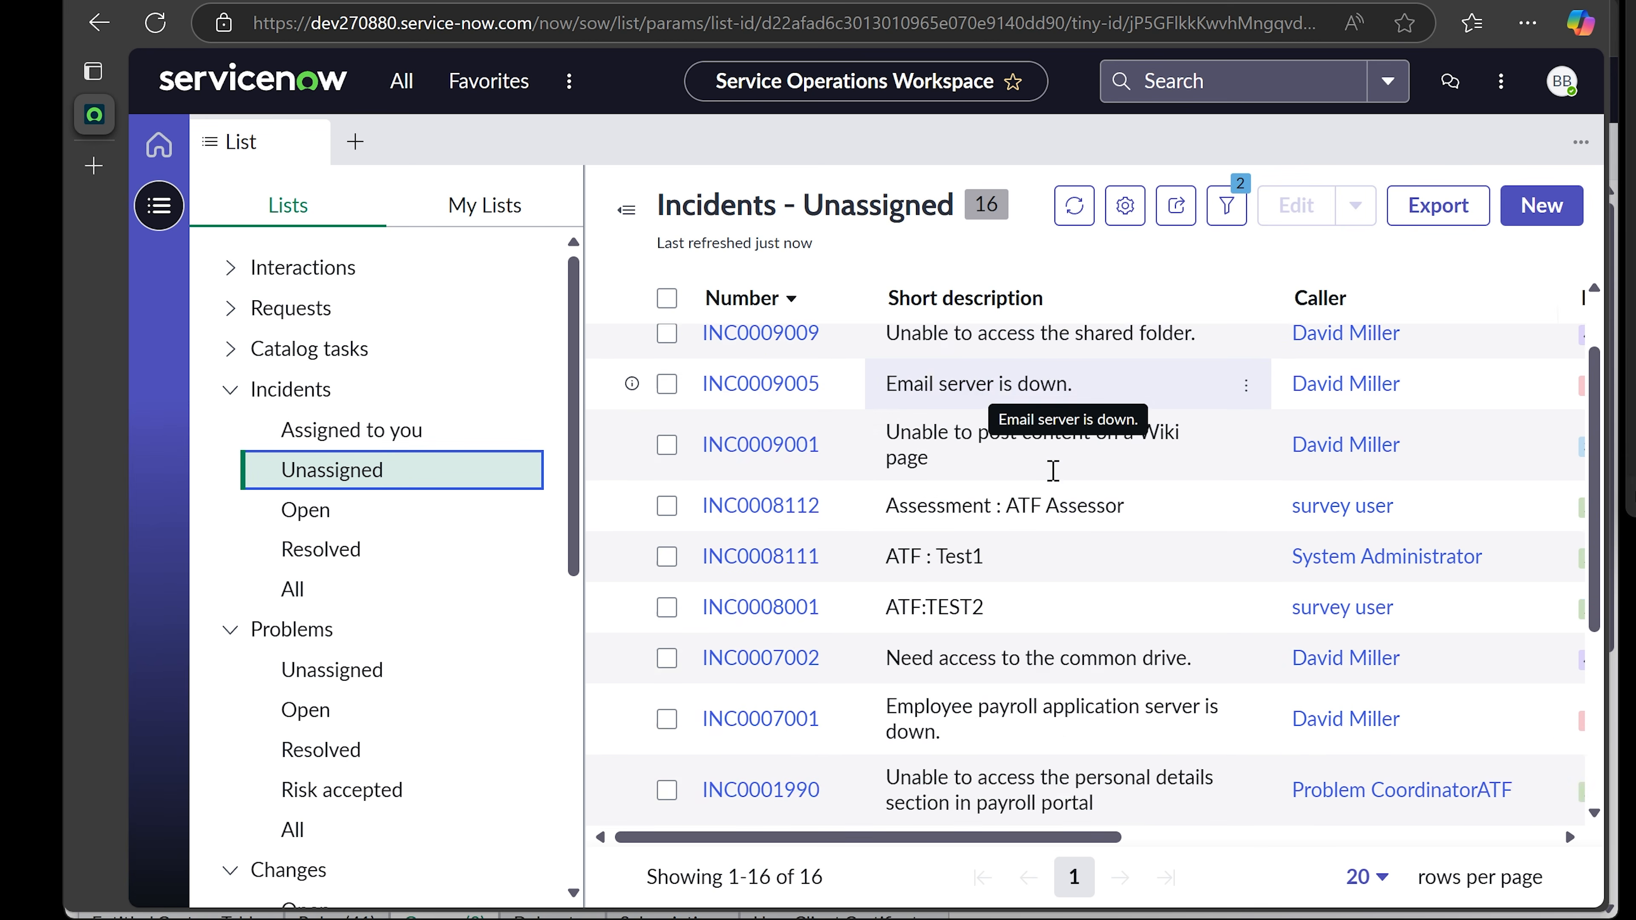
scroll(1043, 523, up, 5)
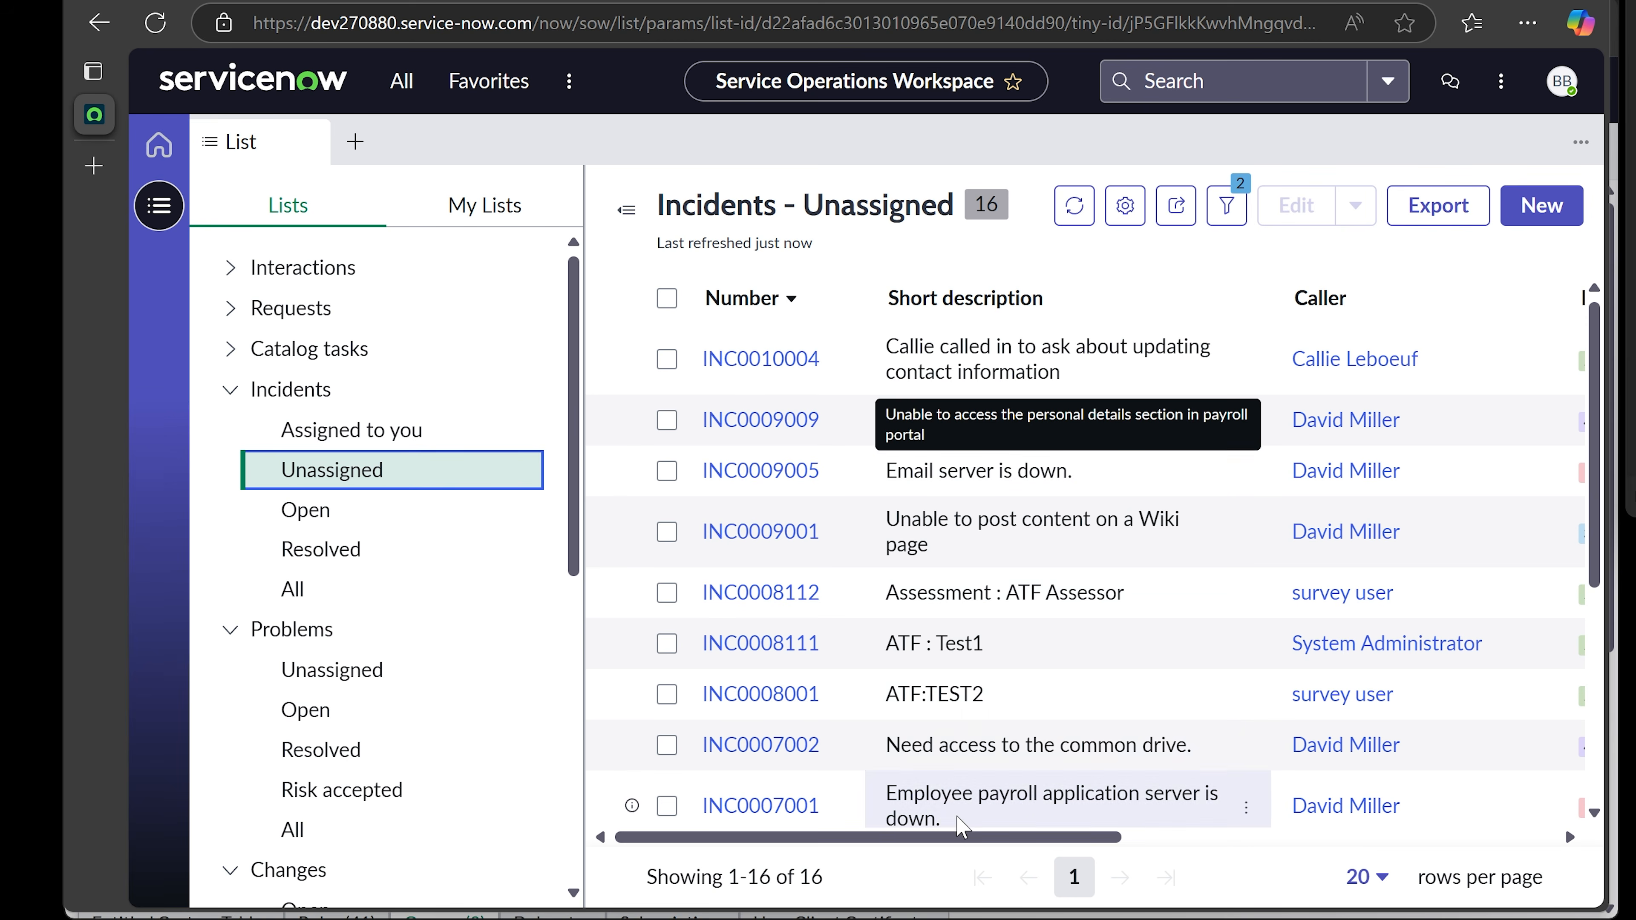
- Browse the Unassigned list's columns and rows across all 16 incidents
drag(947, 836, 1148, 837)
drag(1169, 836, 726, 779)
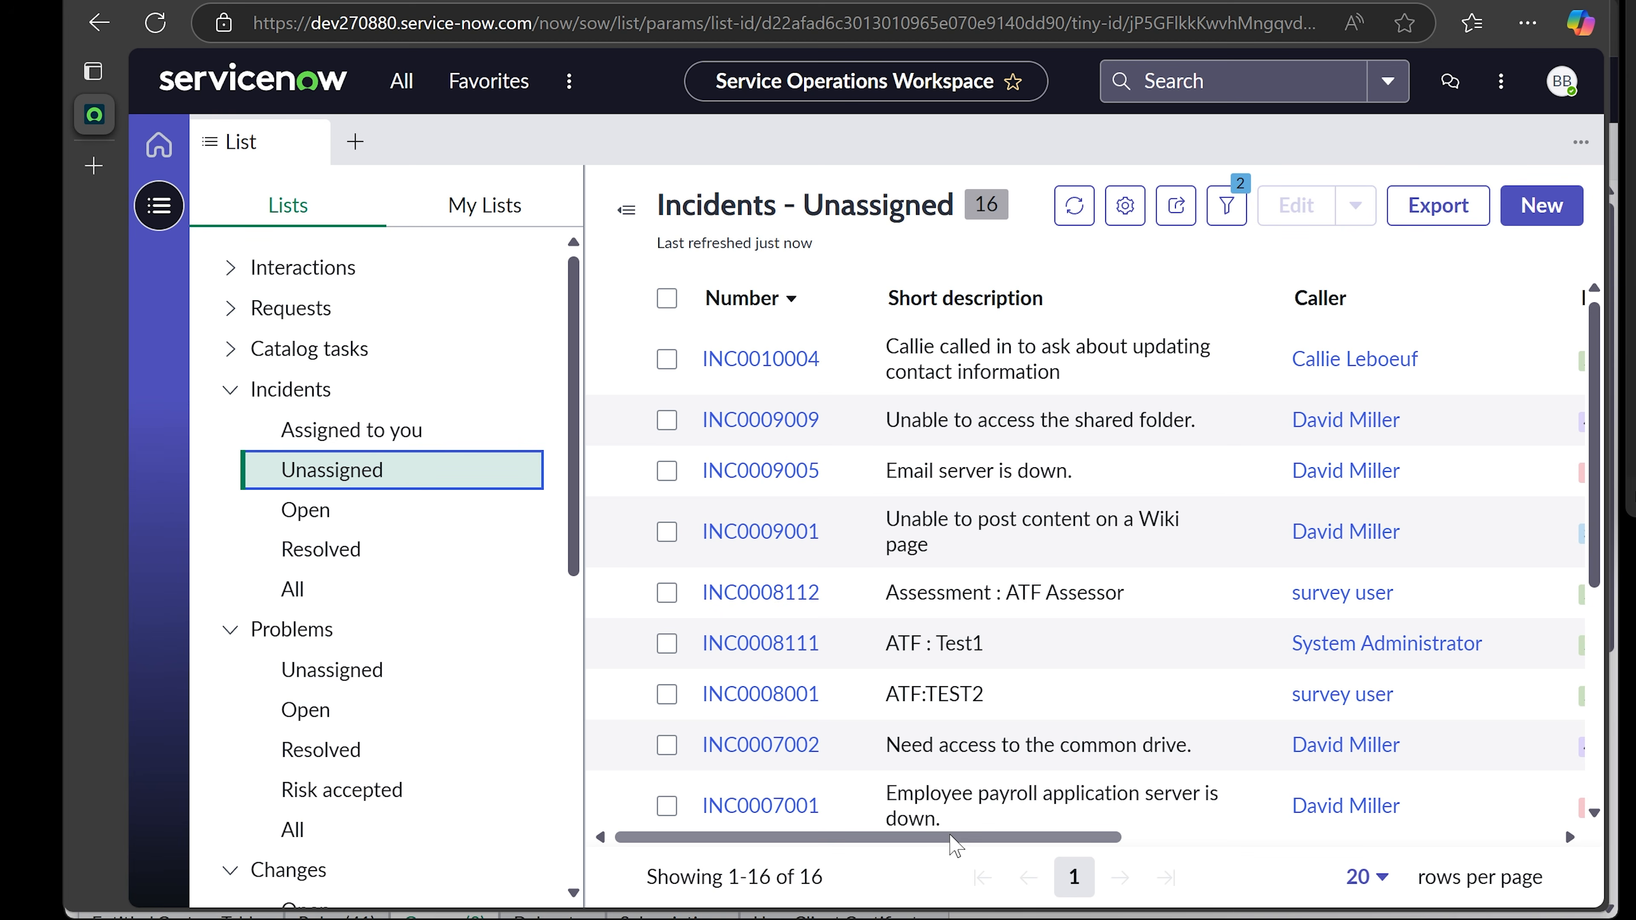
drag(951, 836, 1385, 825)
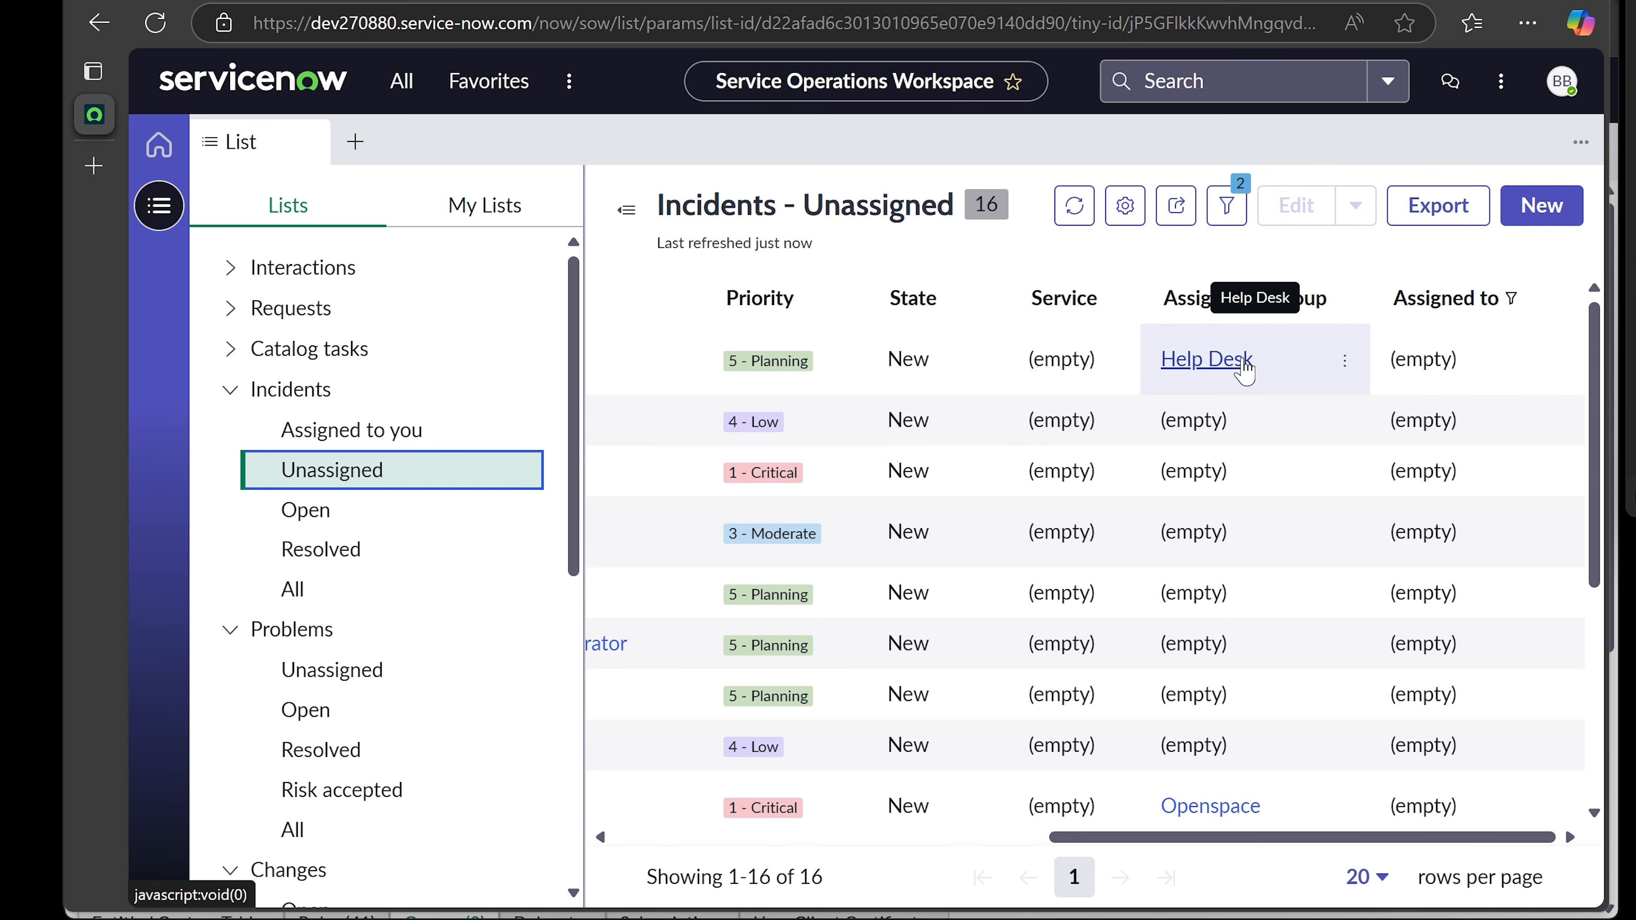
scroll(1223, 387, down, 2)
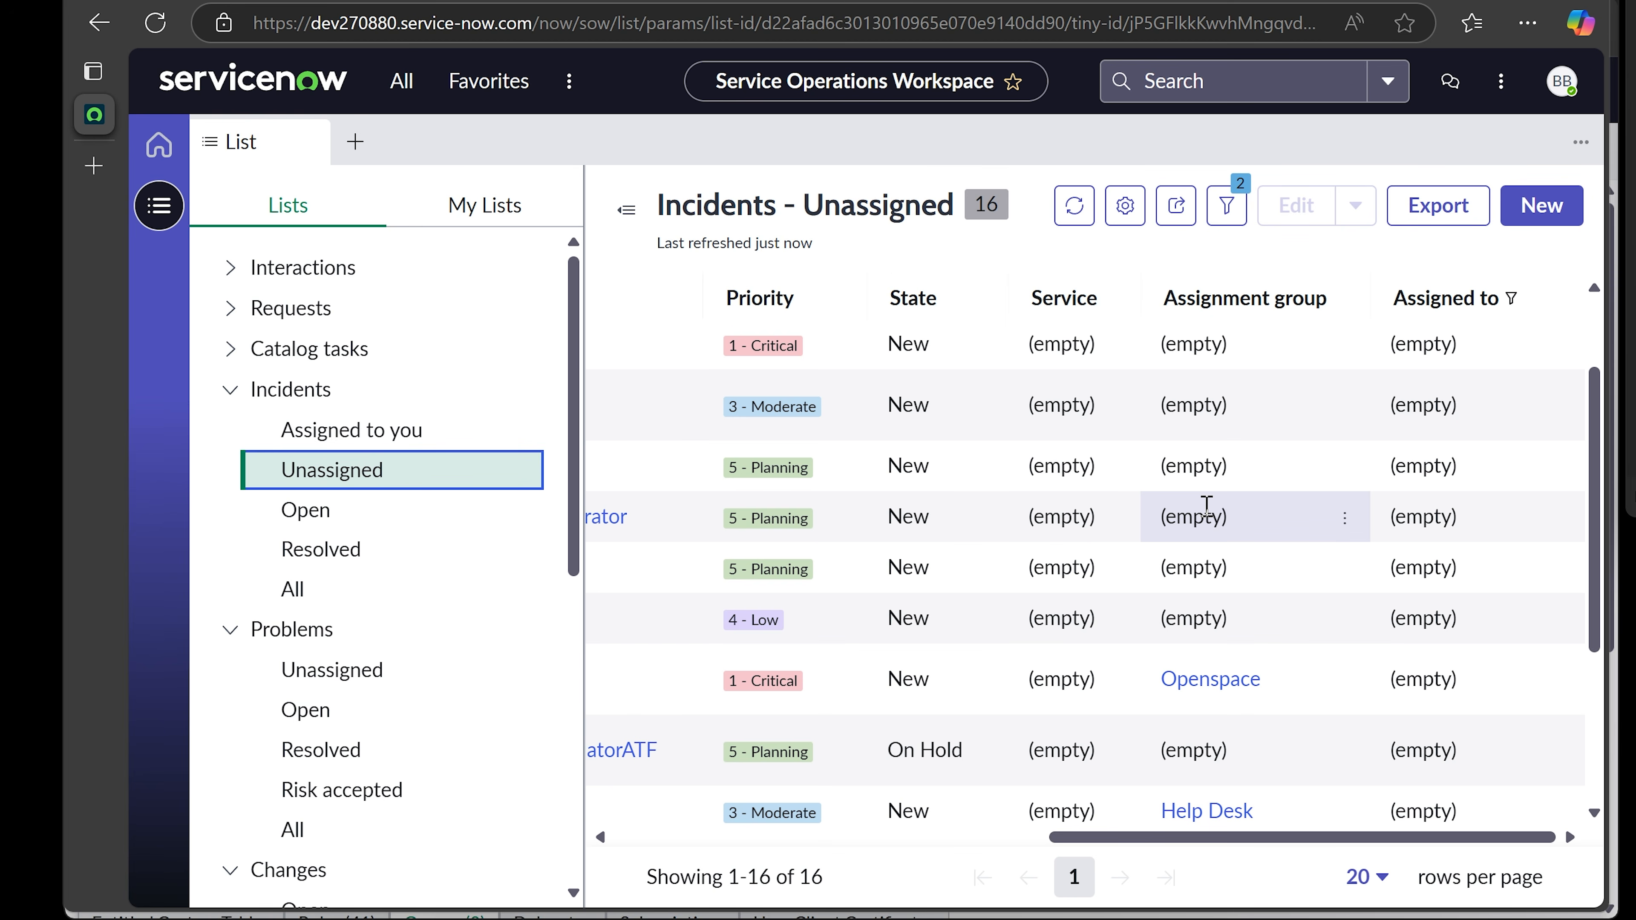
scroll(1207, 513, down, 2)
scroll(1214, 554, down, 2)
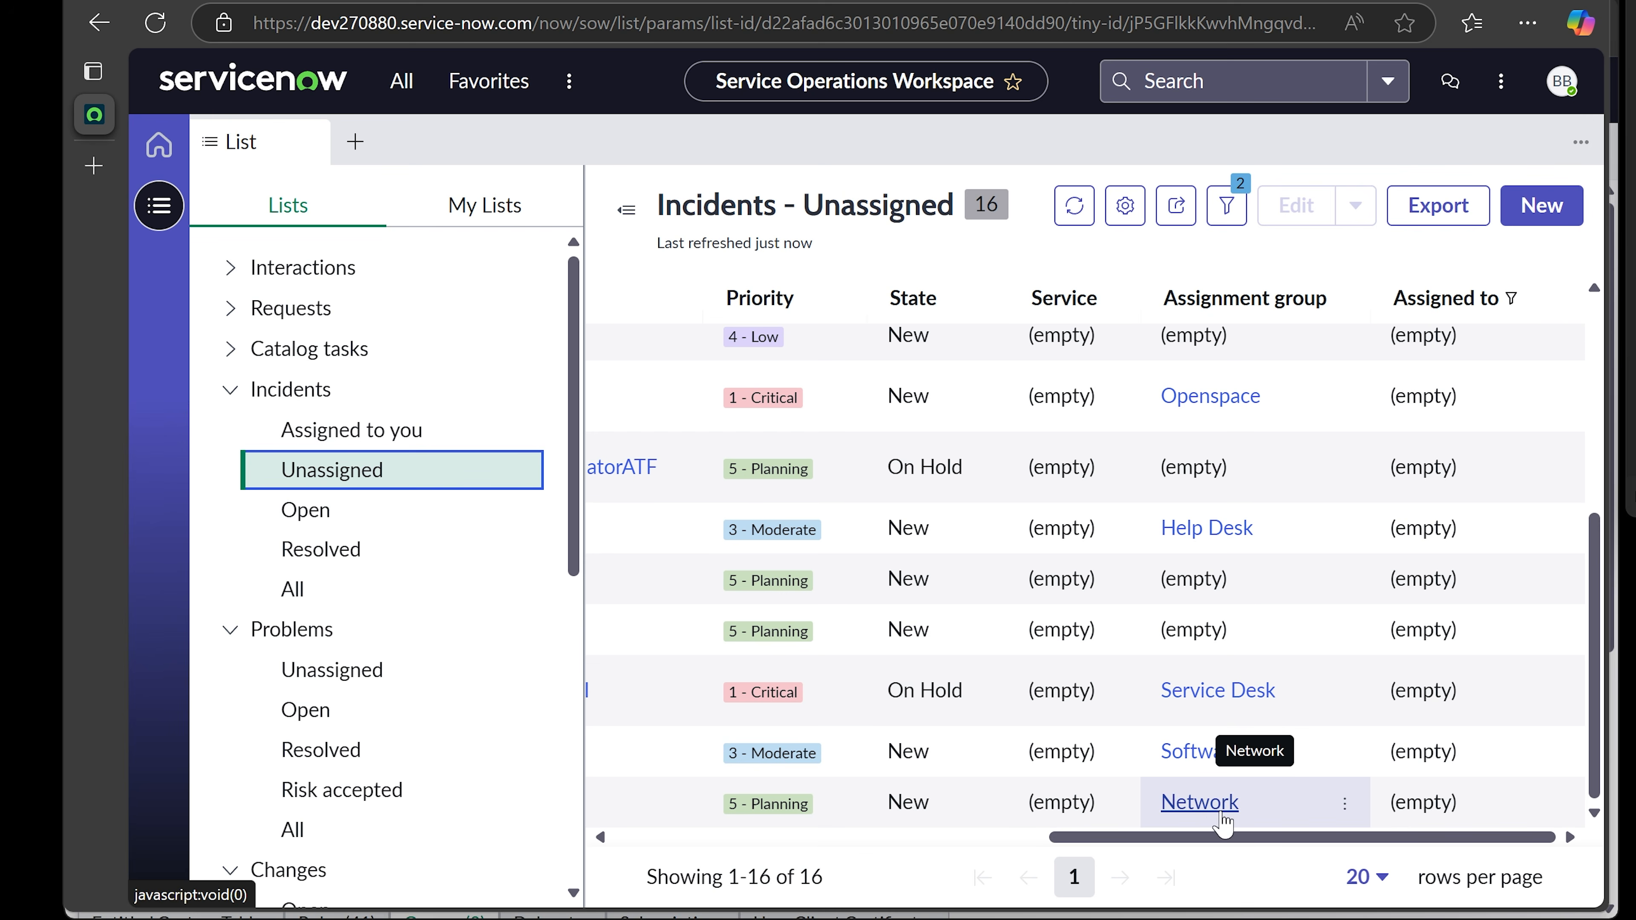
drag(1217, 836, 767, 838)
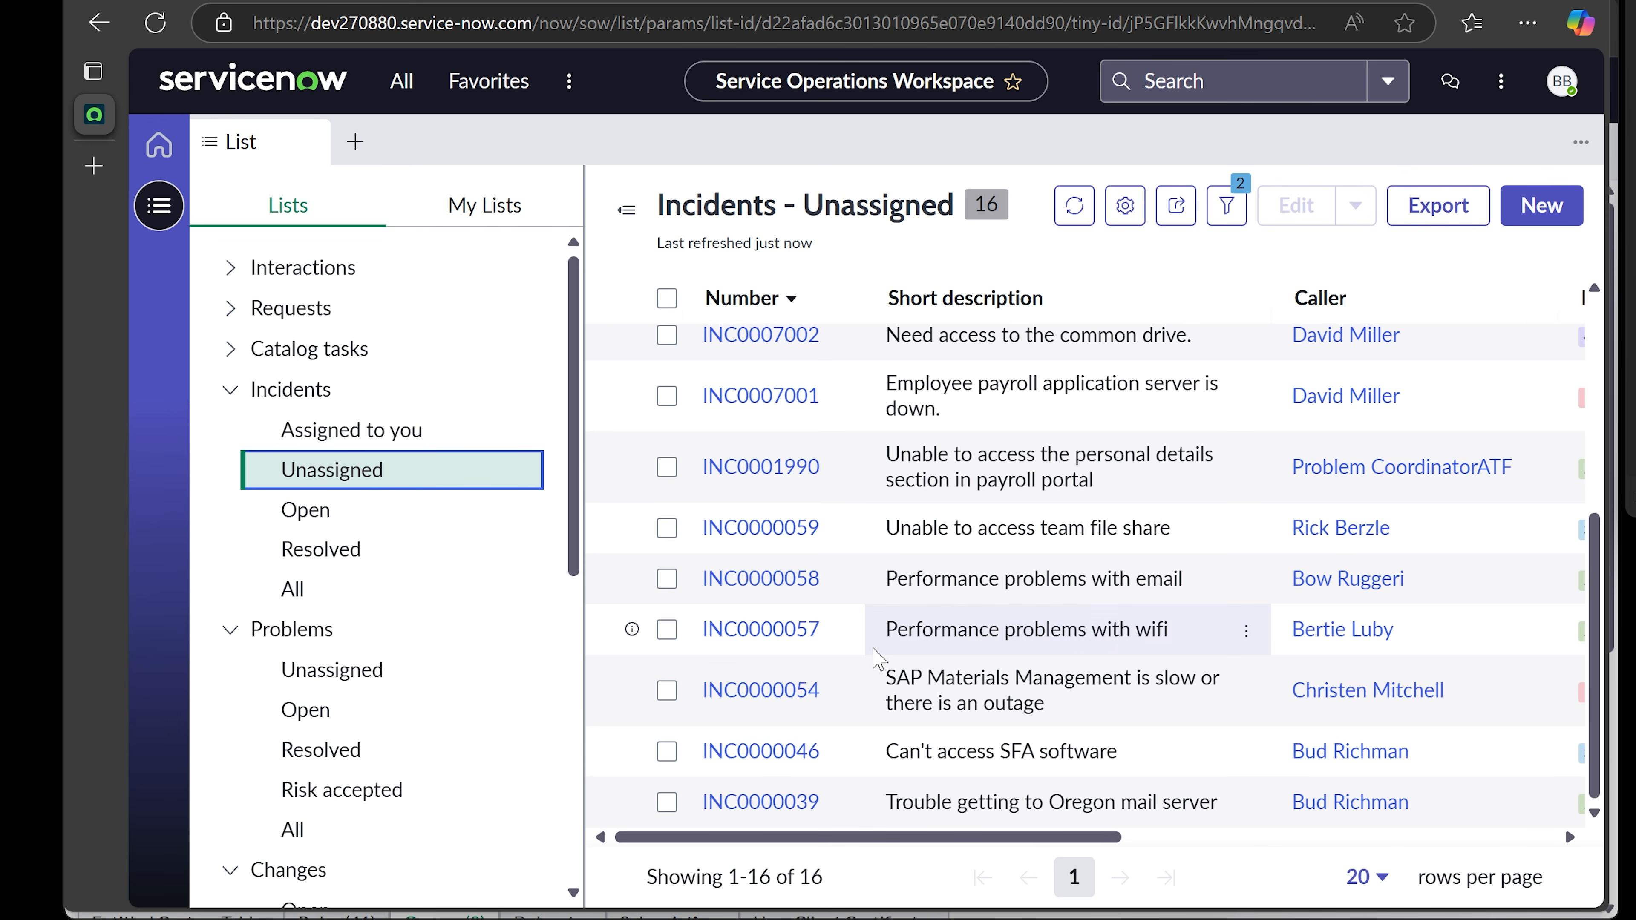
scroll(877, 659, up, 5)
scroll(877, 659, up, 1)
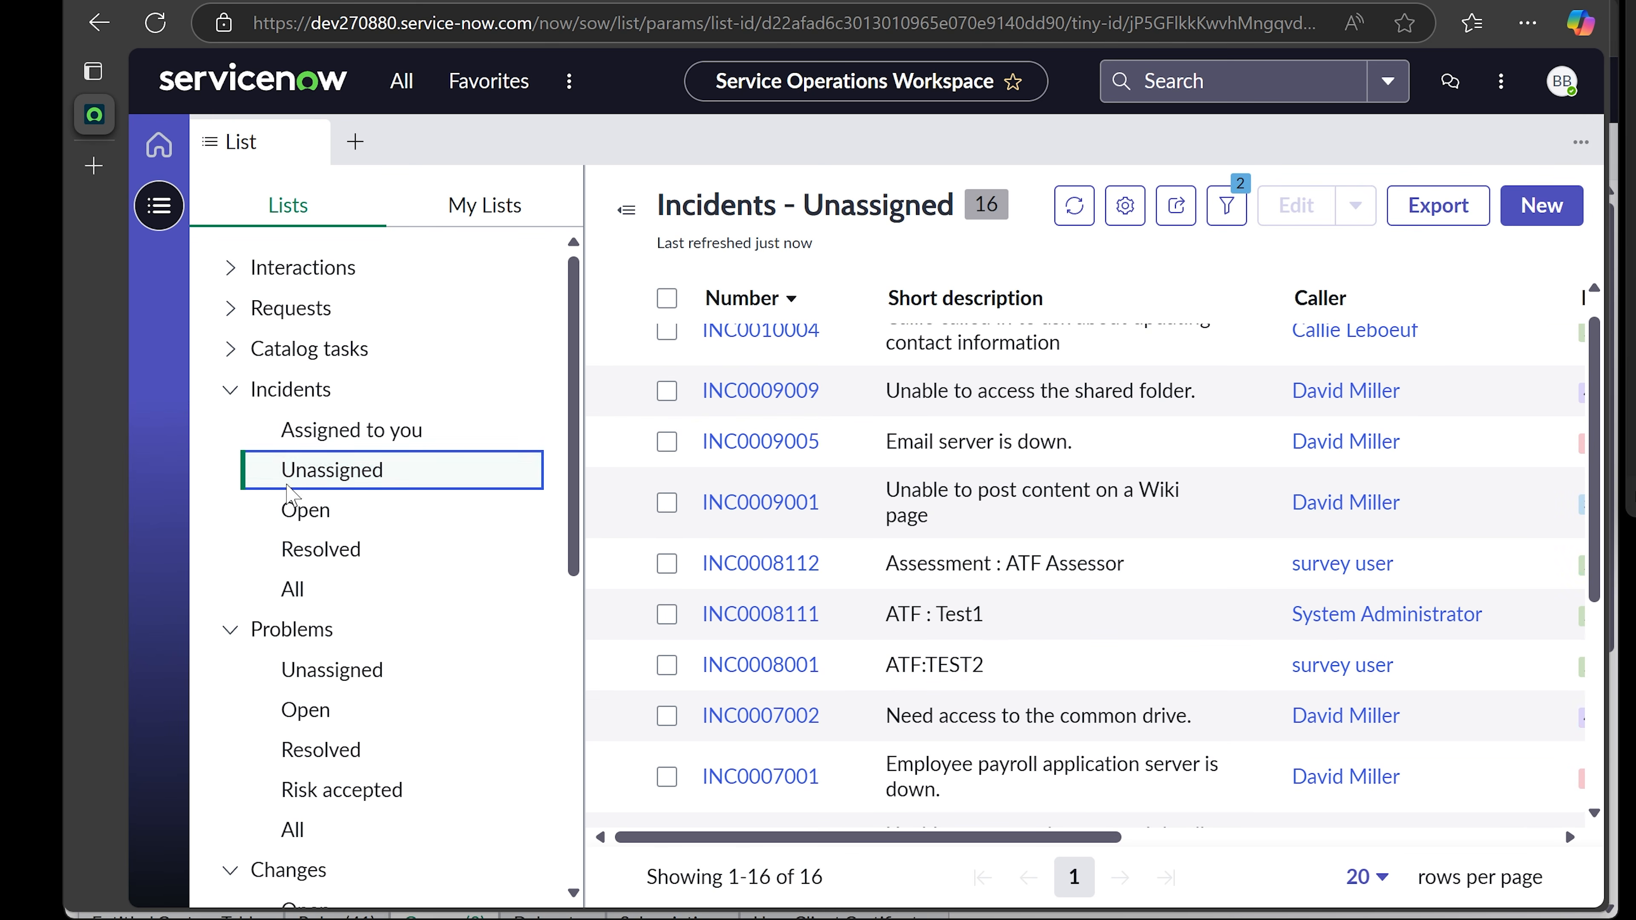
- Review the Open and then the Resolved incident lists
click(308, 507)
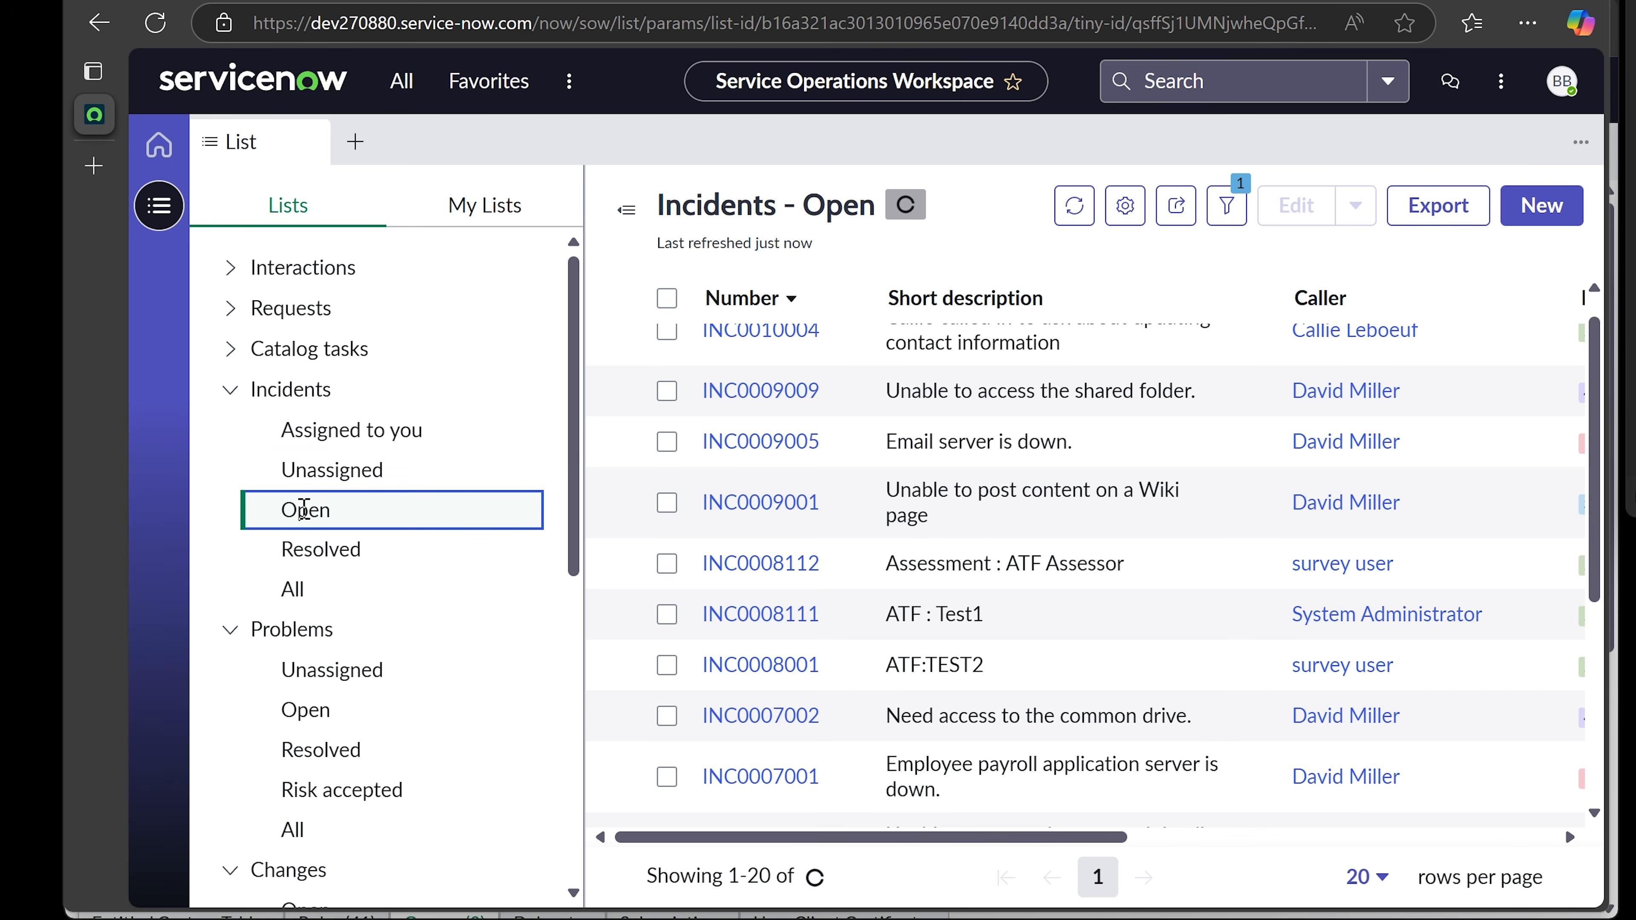
drag(952, 840, 837, 828)
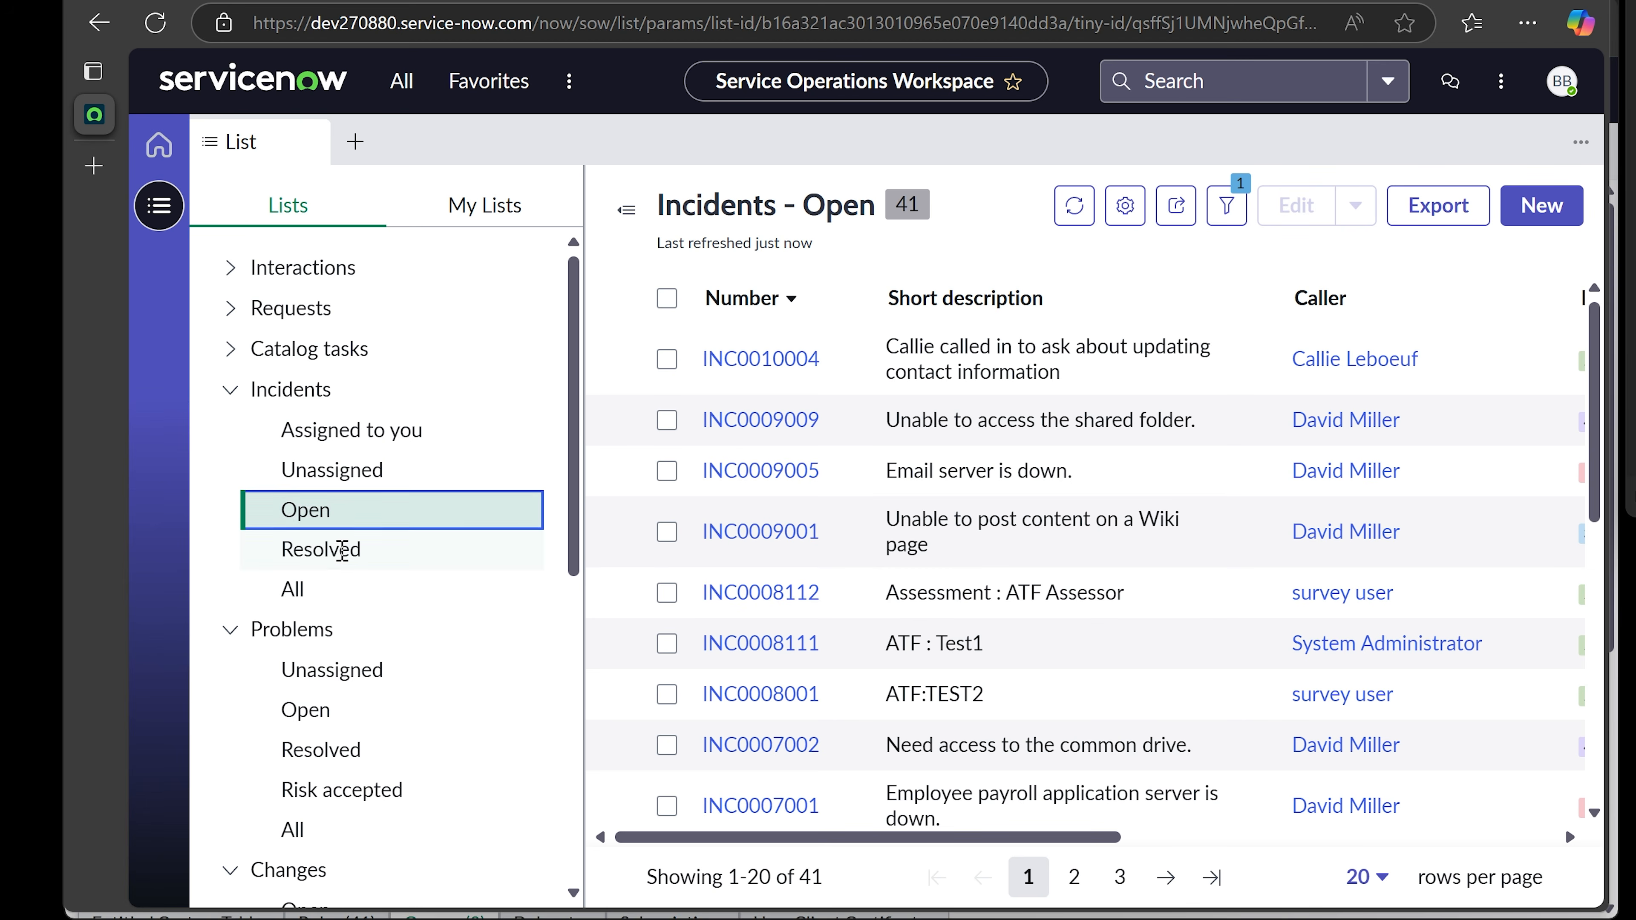
click(348, 551)
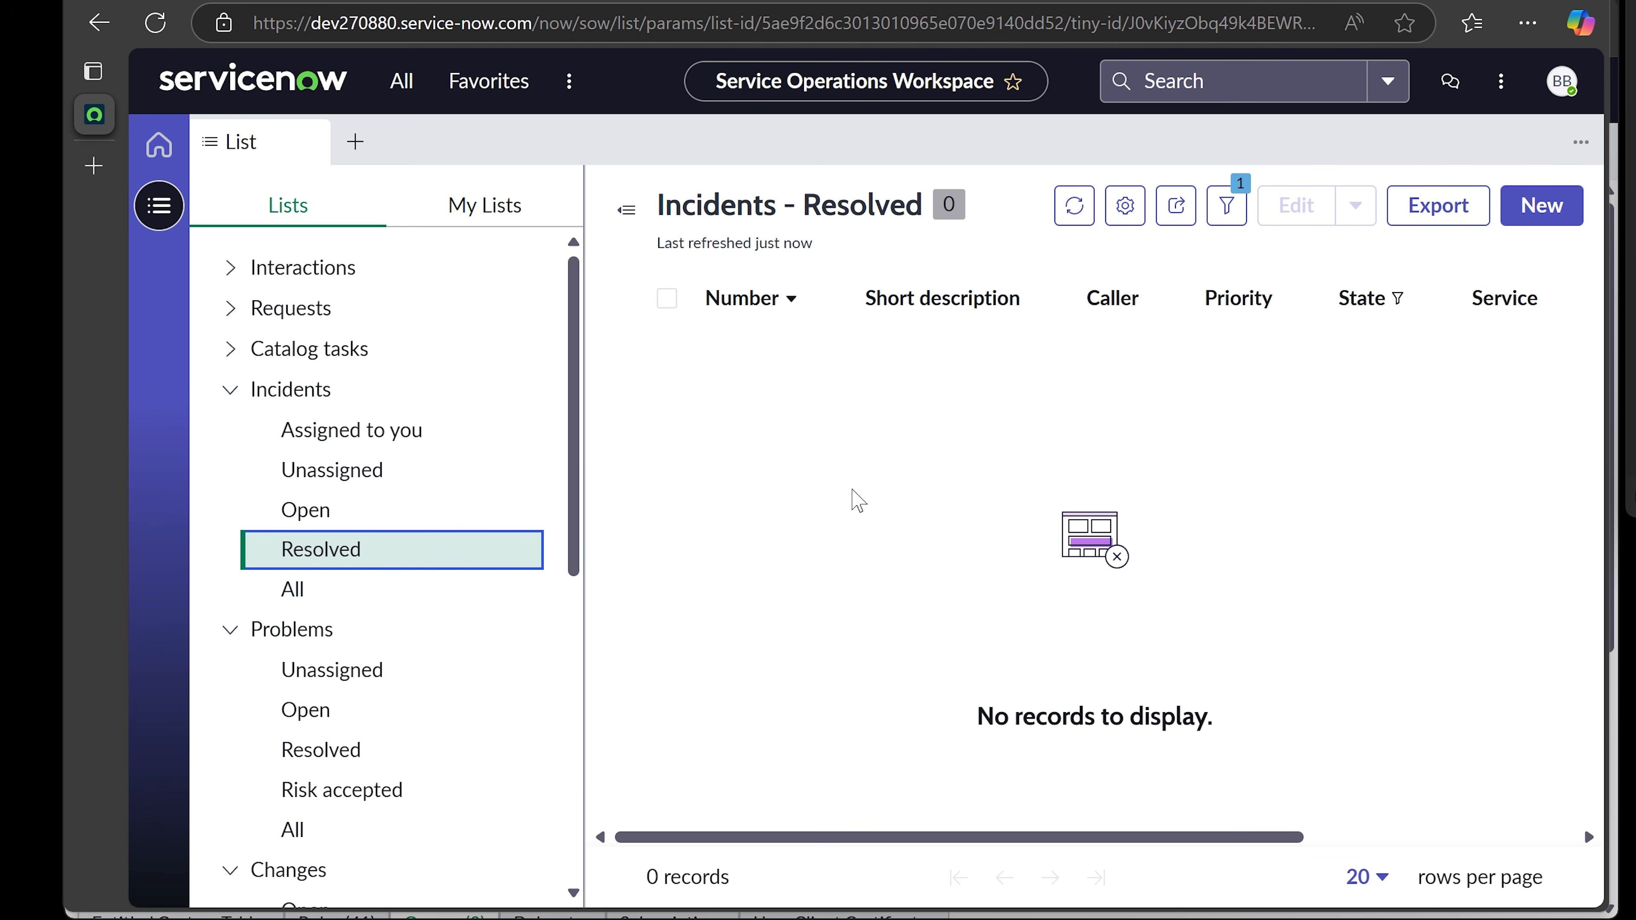
- Browse all 68 incidents, then start a new blank incident, INC0010006
click(330, 604)
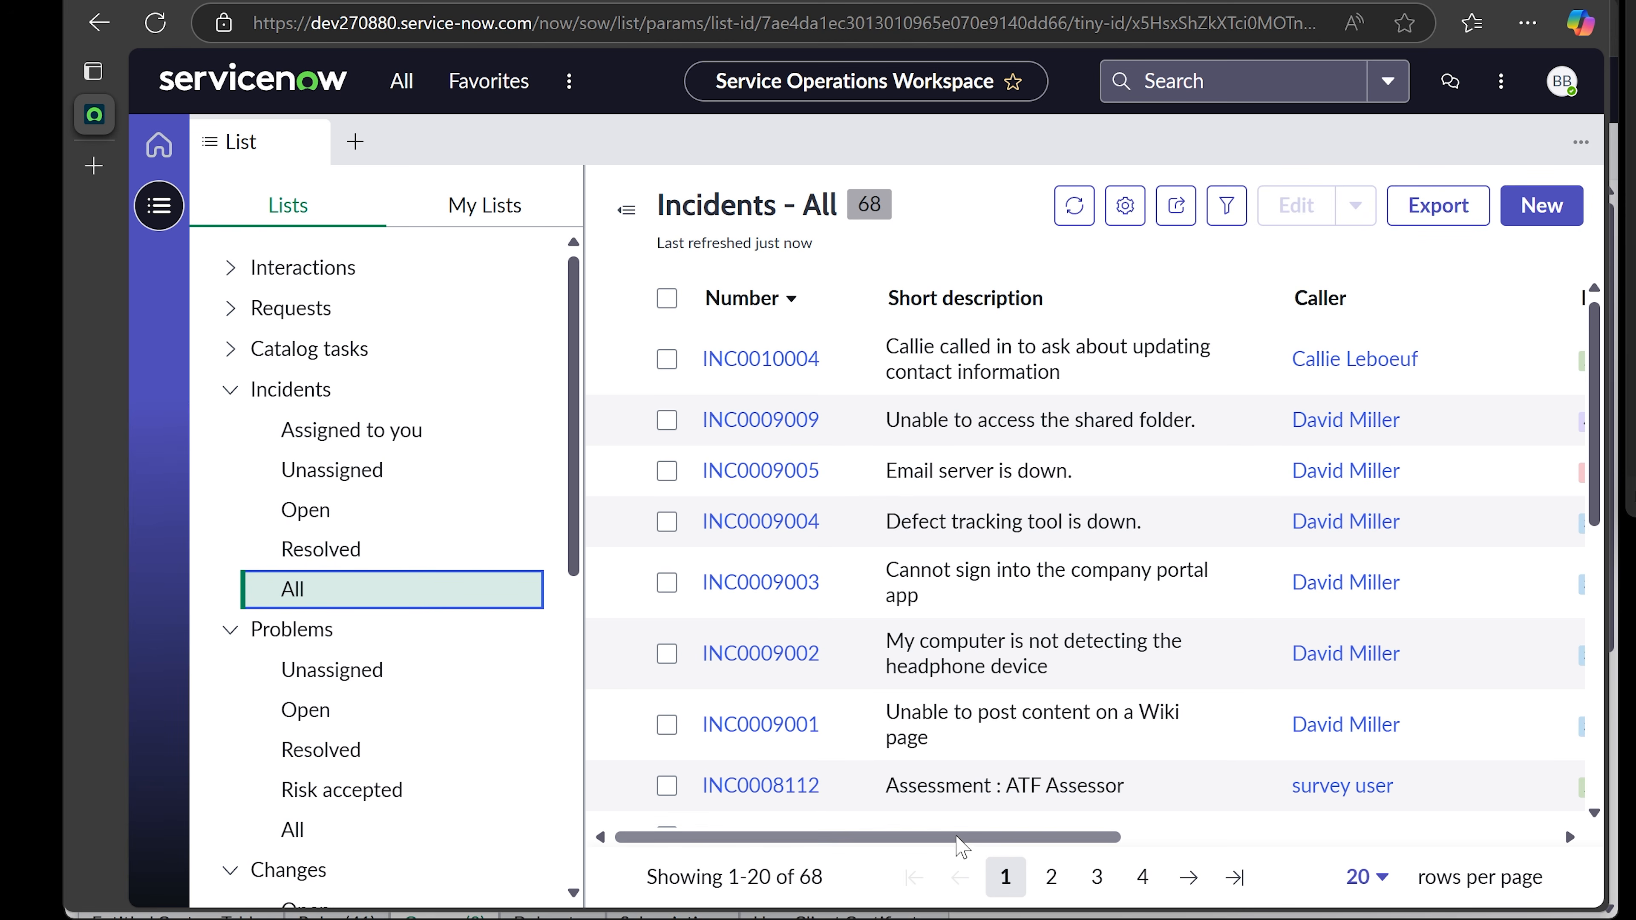
drag(964, 838, 834, 831)
scroll(1242, 657, down, 10)
scroll(799, 717, up, 10)
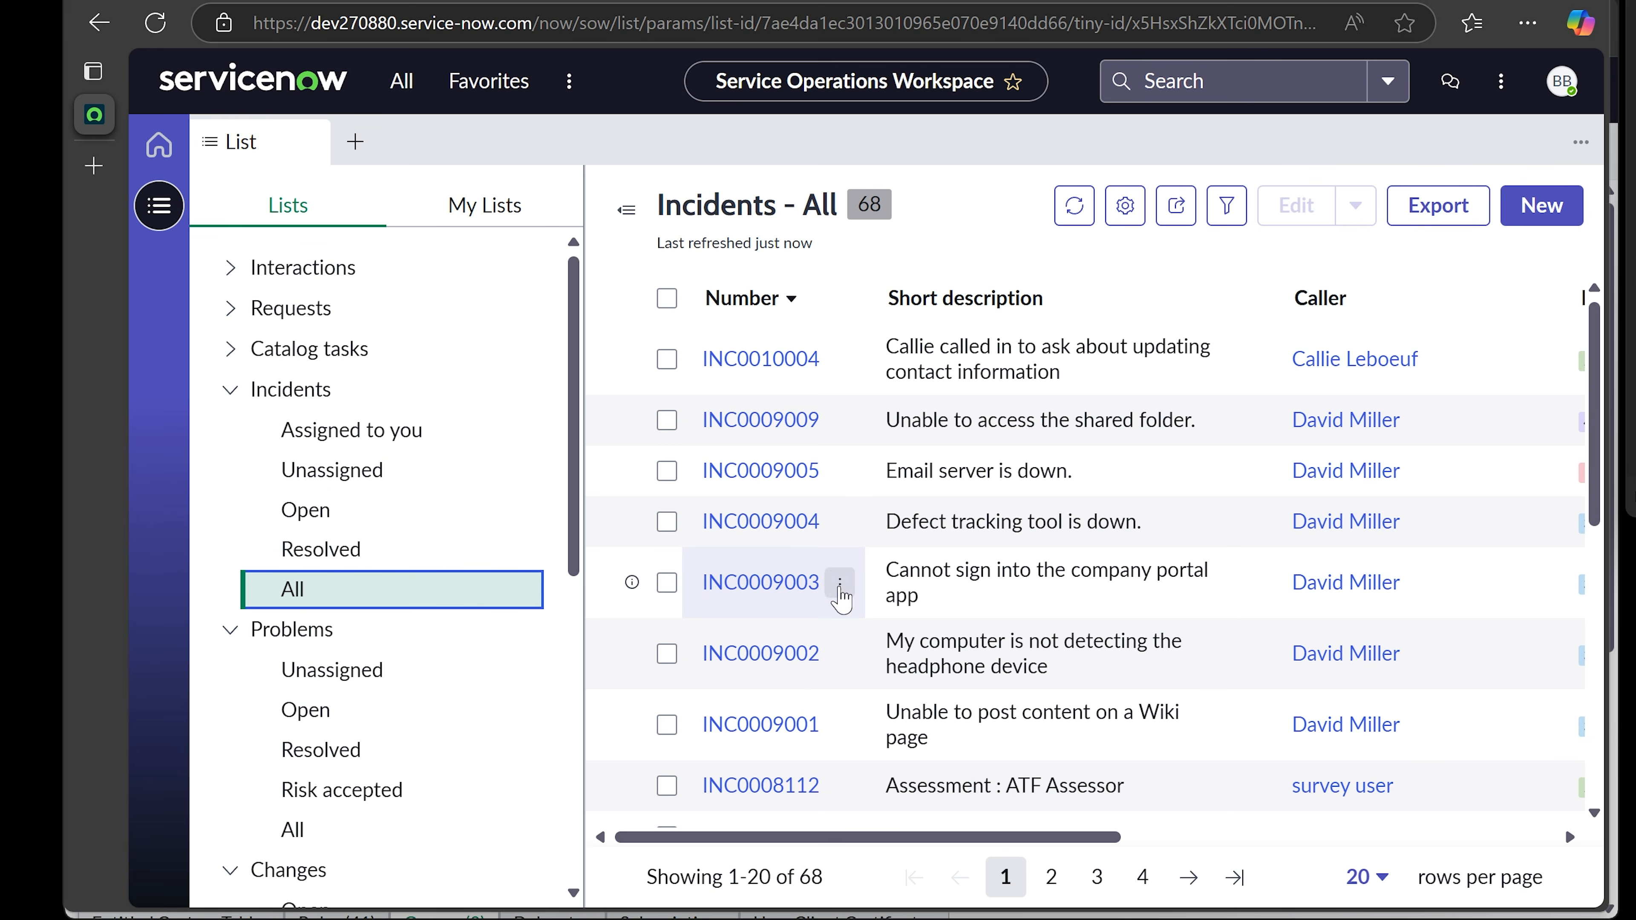
drag(960, 844, 842, 787)
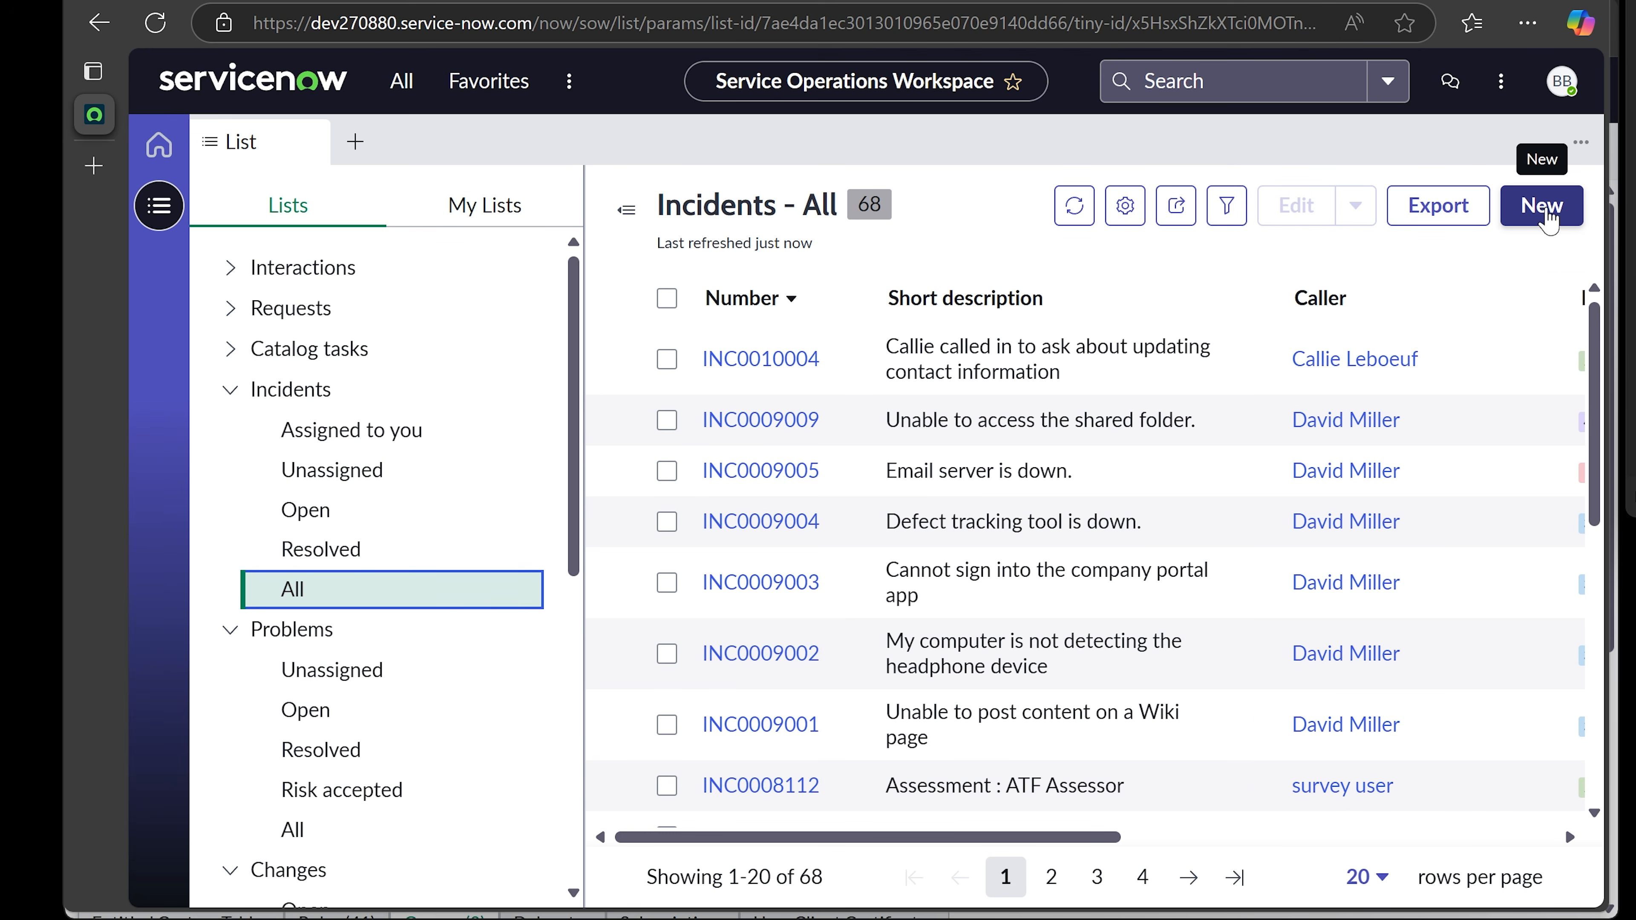
click(1552, 220)
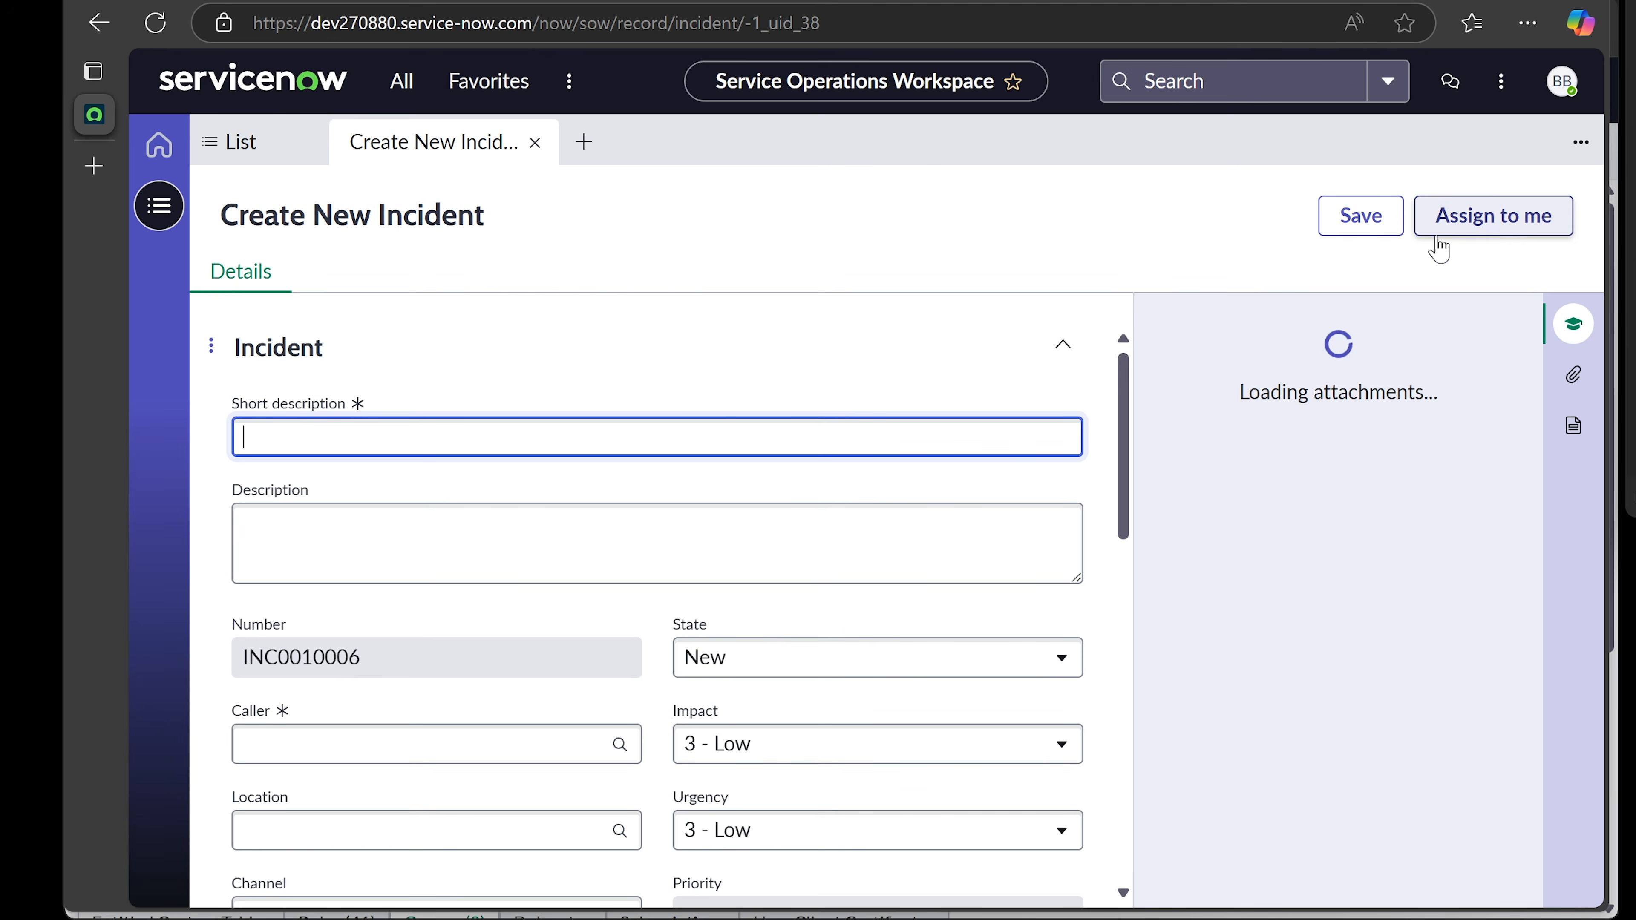
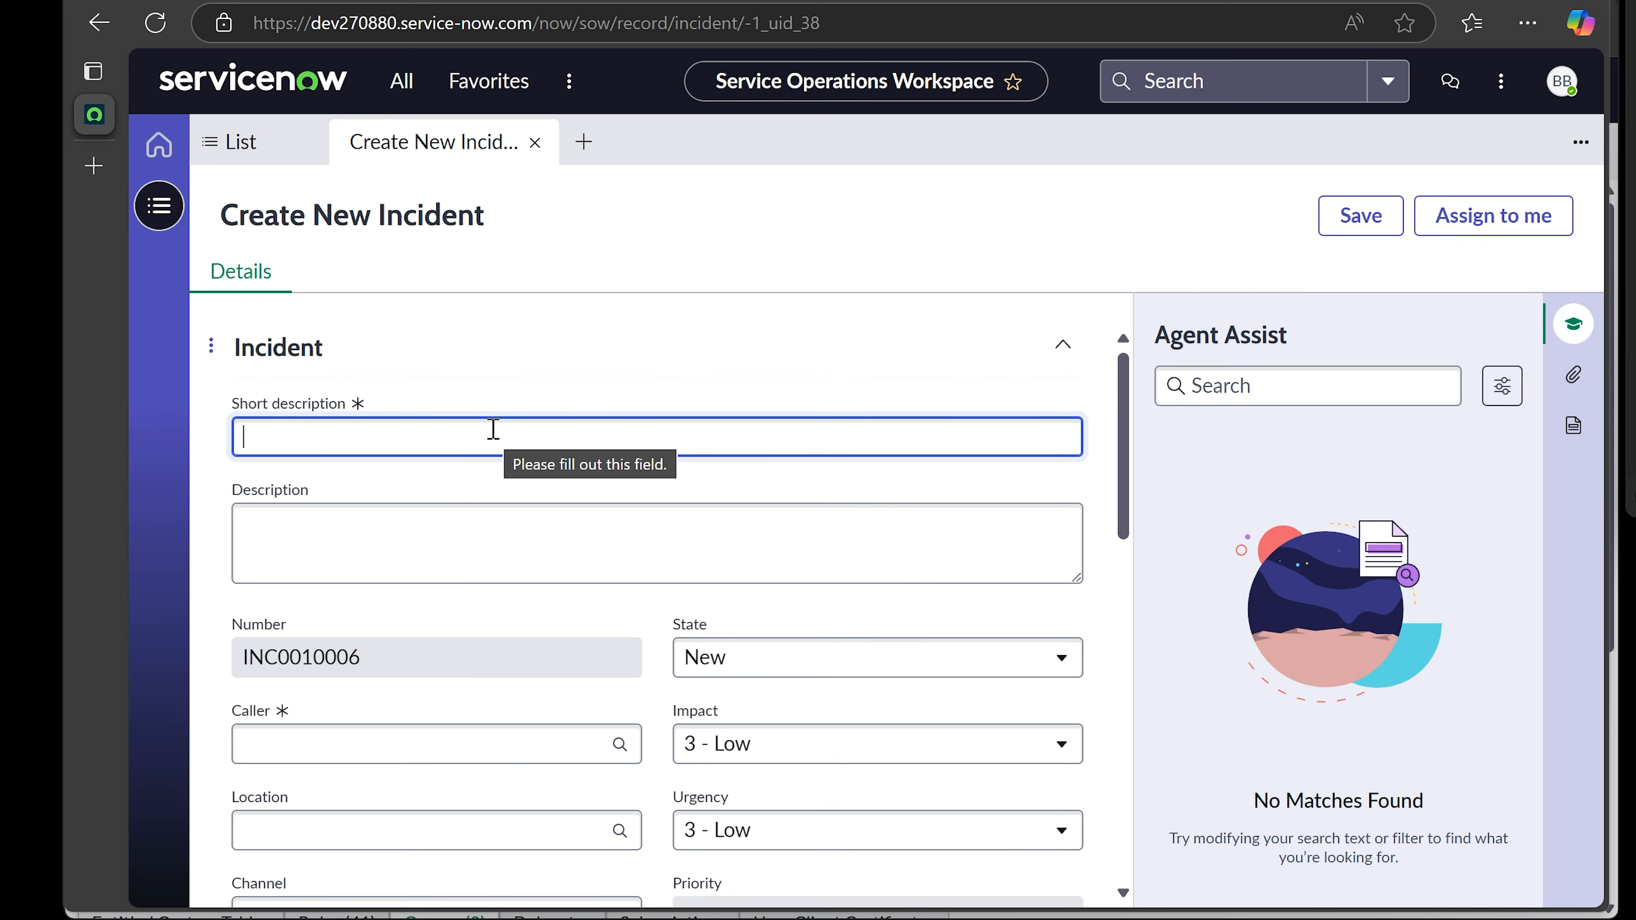
- Pick the user matching 'h' as the incident's caller so their location auto-fills
scroll(463, 481, down, 4)
click(461, 491)
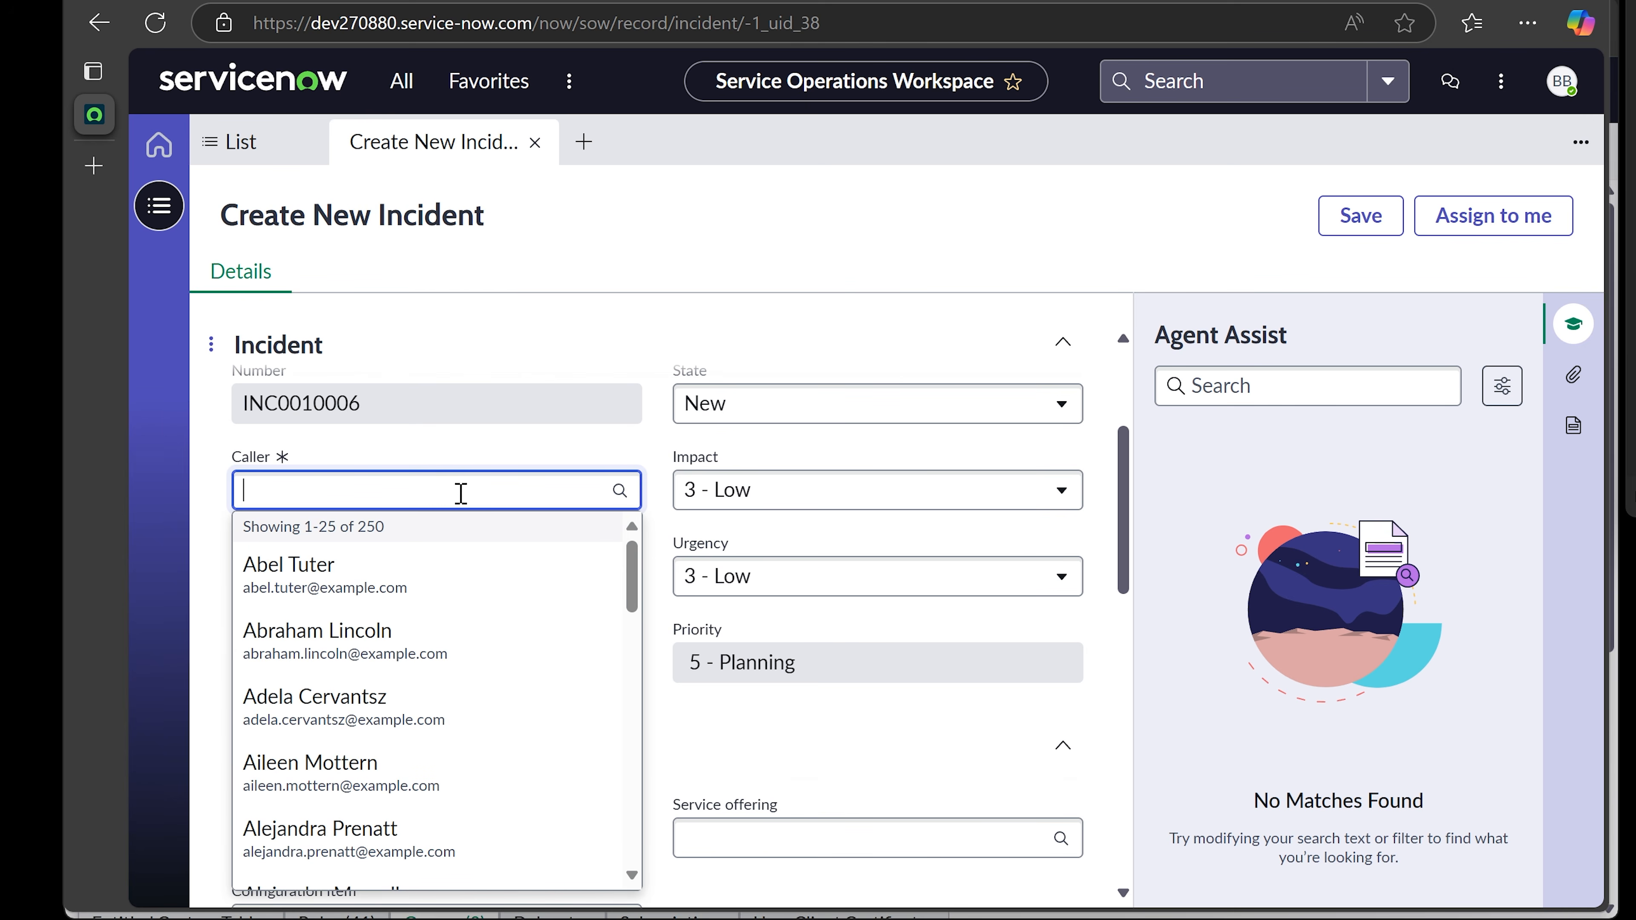
scroll(469, 673, down, 3)
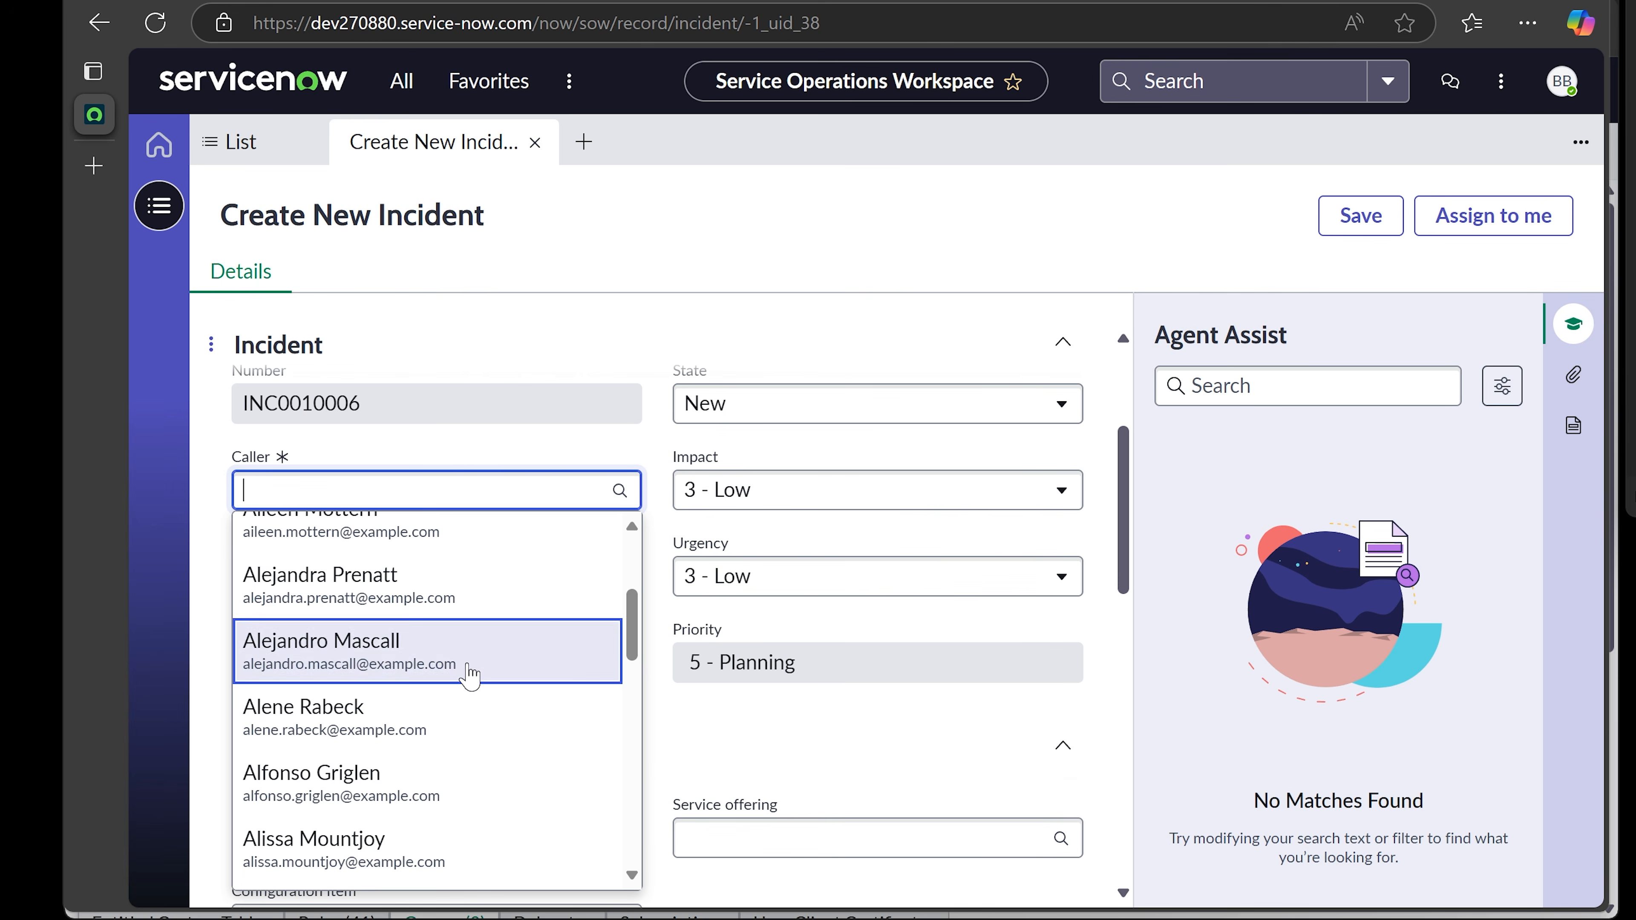
scroll(469, 674, down, 10)
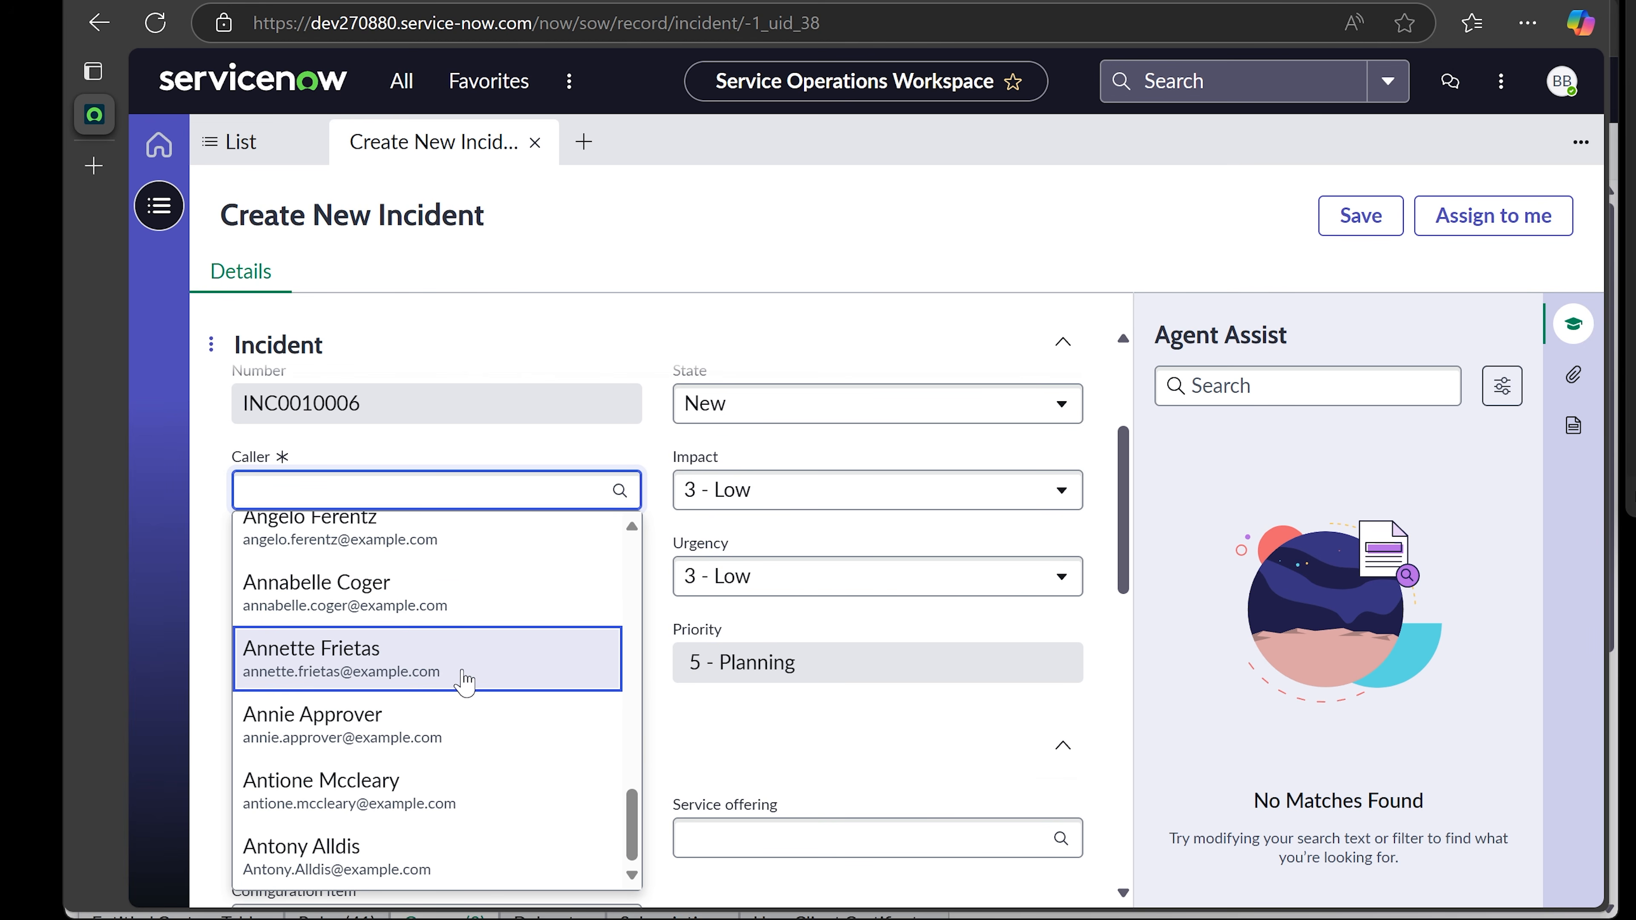
text(h)
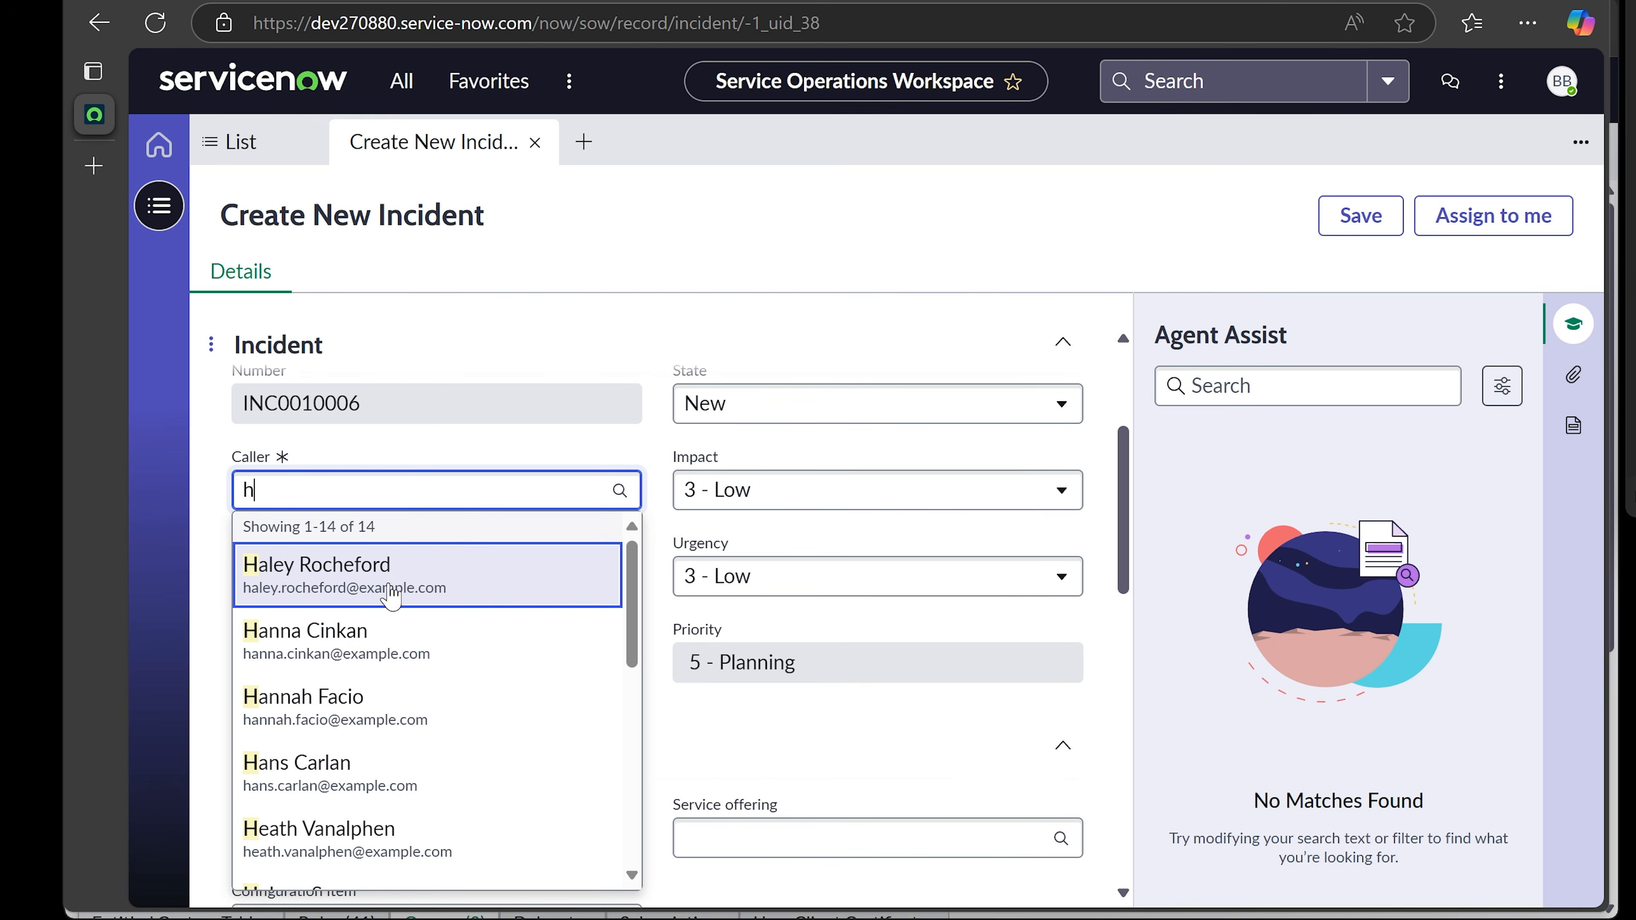
click(391, 587)
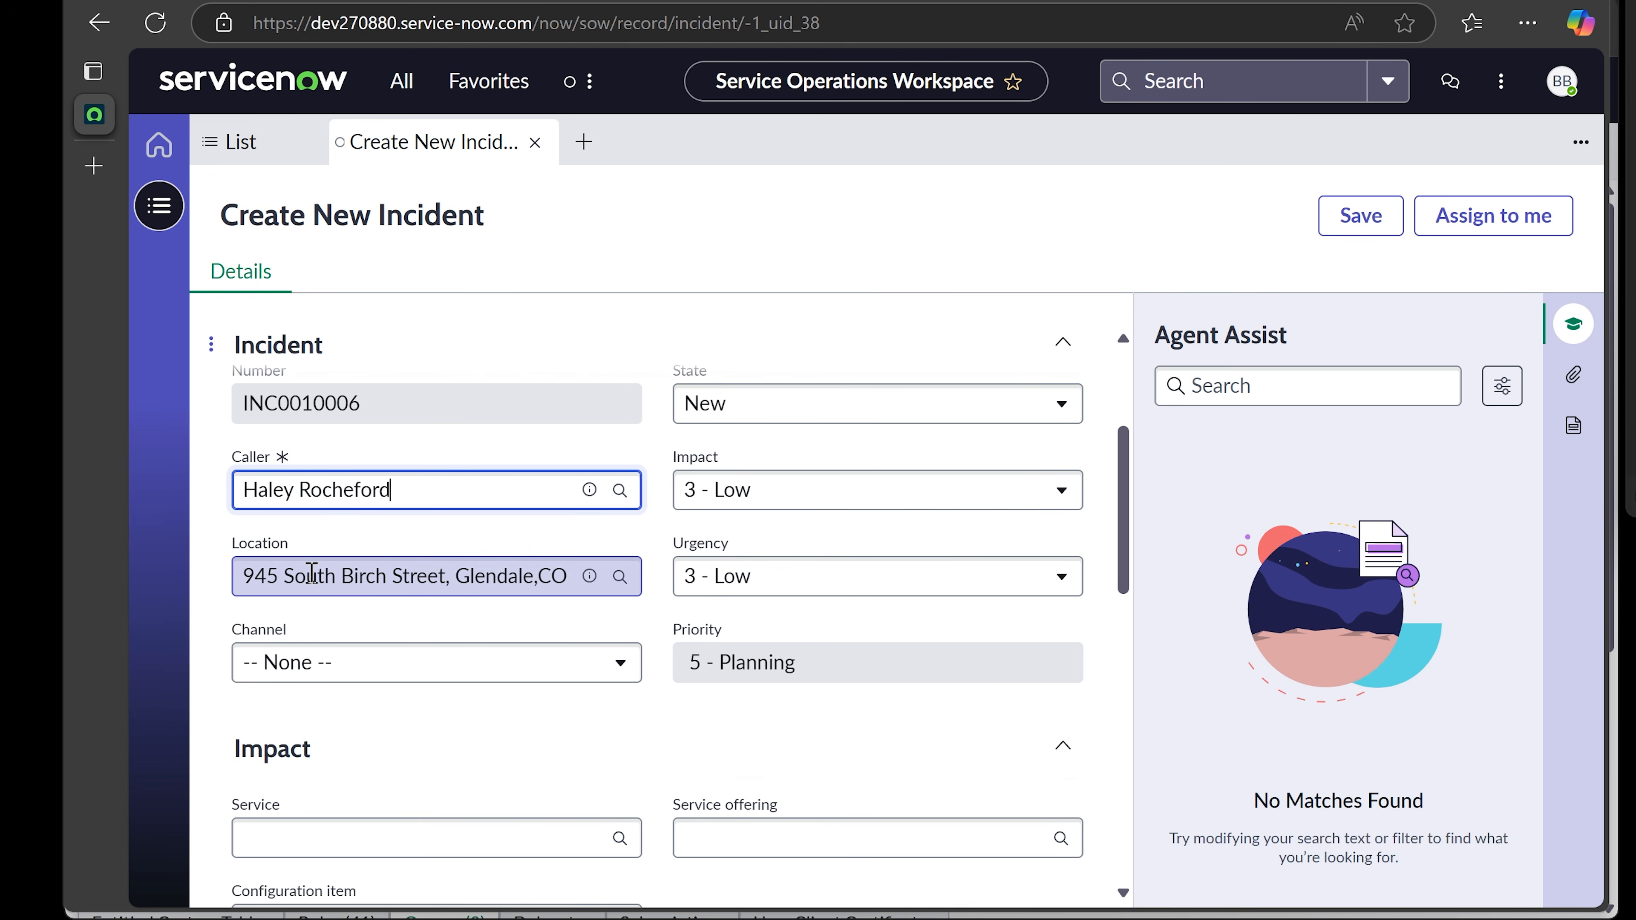
drag(242, 575, 490, 583)
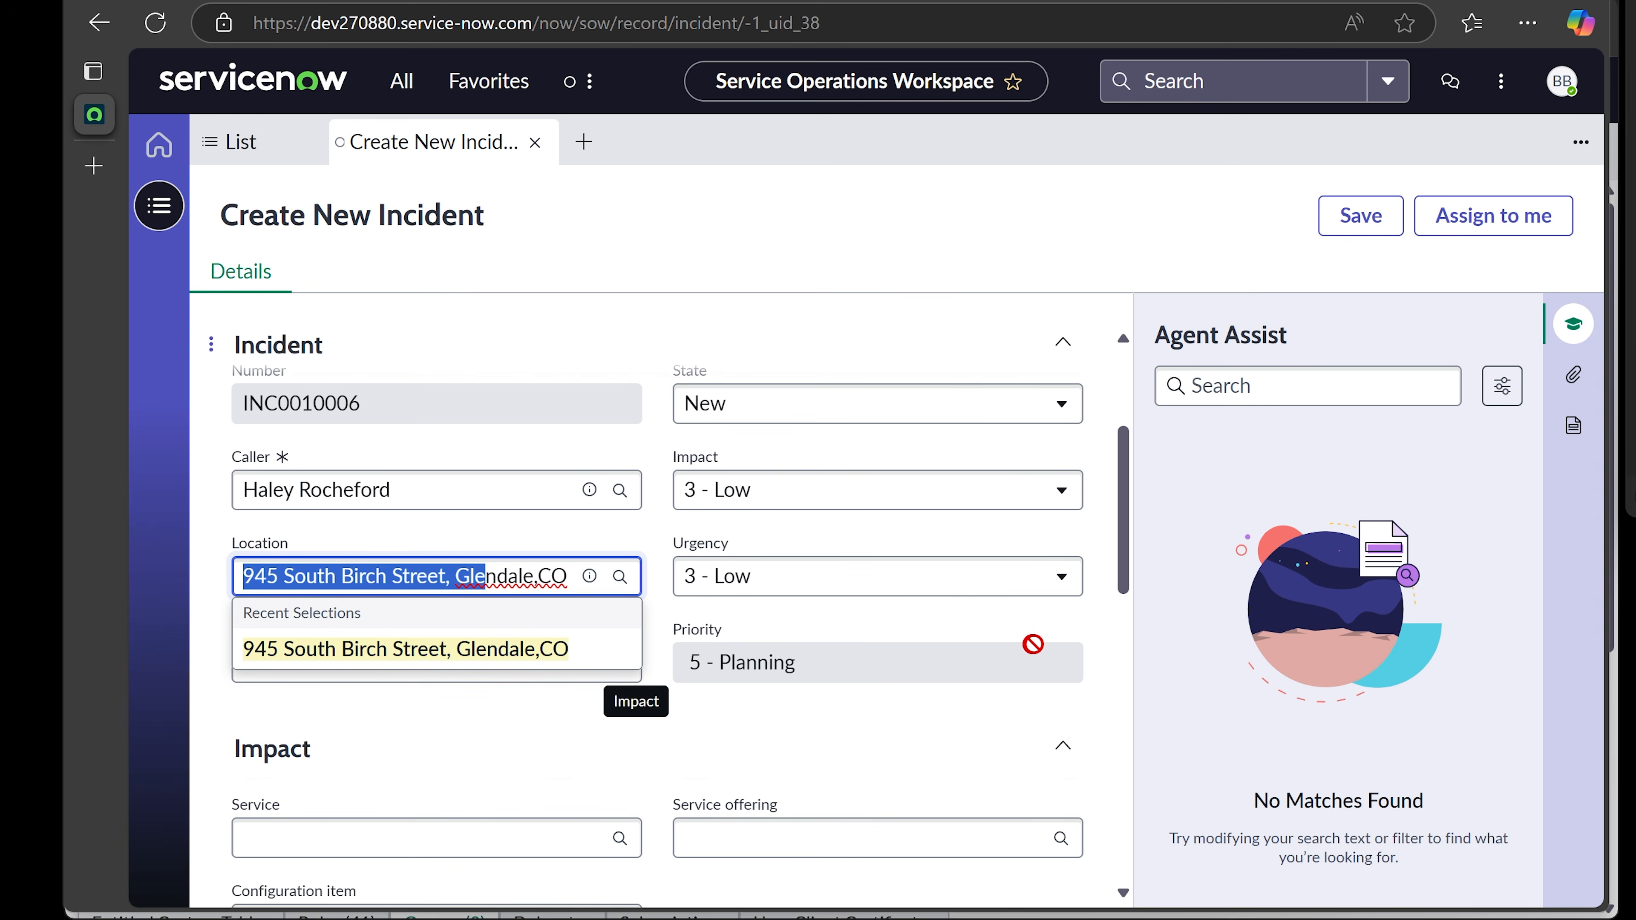
click(1093, 619)
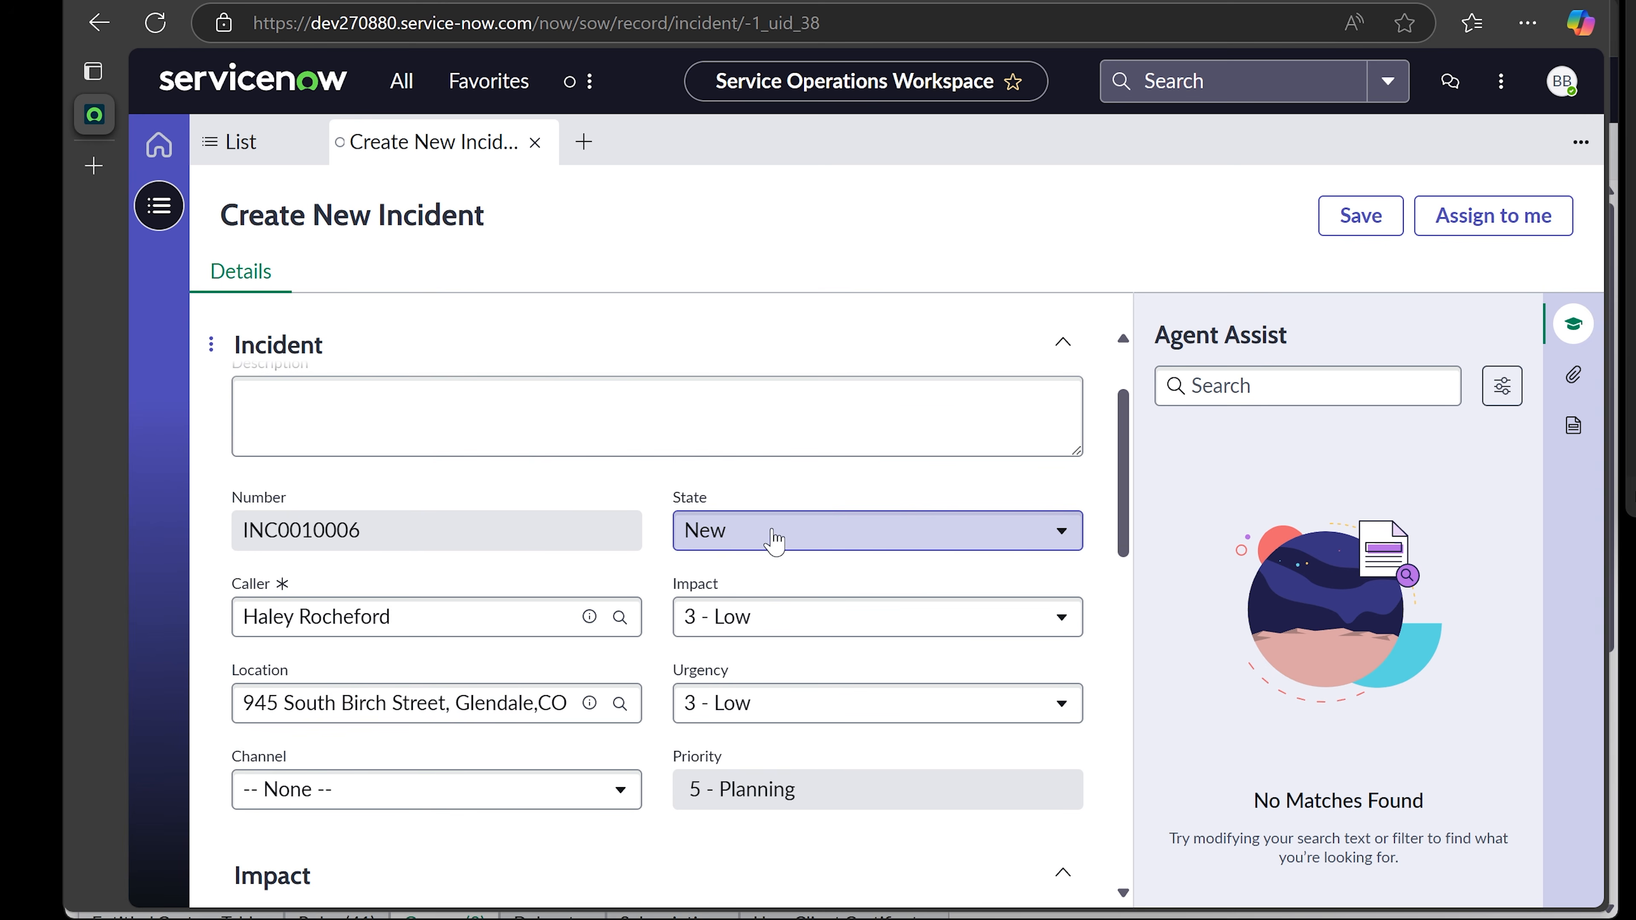
- Review the form showing Impact and Urgency 3 - Low and Priority 5 - Planning
scroll(733, 536, up, 1)
scroll(412, 477, down, 2)
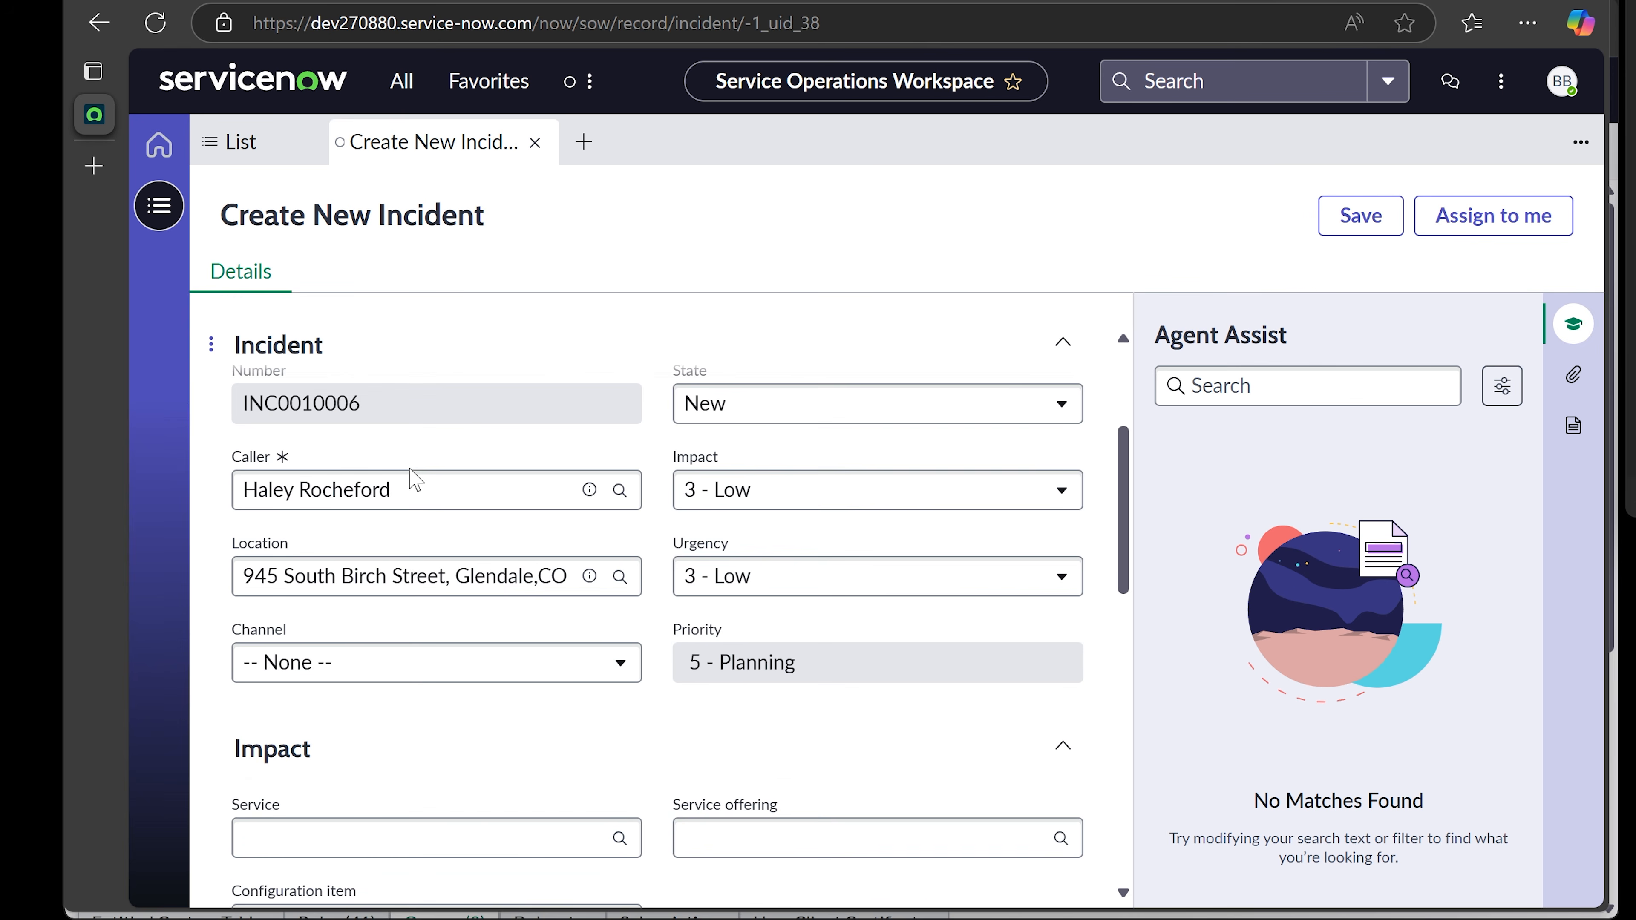
scroll(409, 476, down, 3)
scroll(554, 499, up, 3)
scroll(511, 706, down, 1)
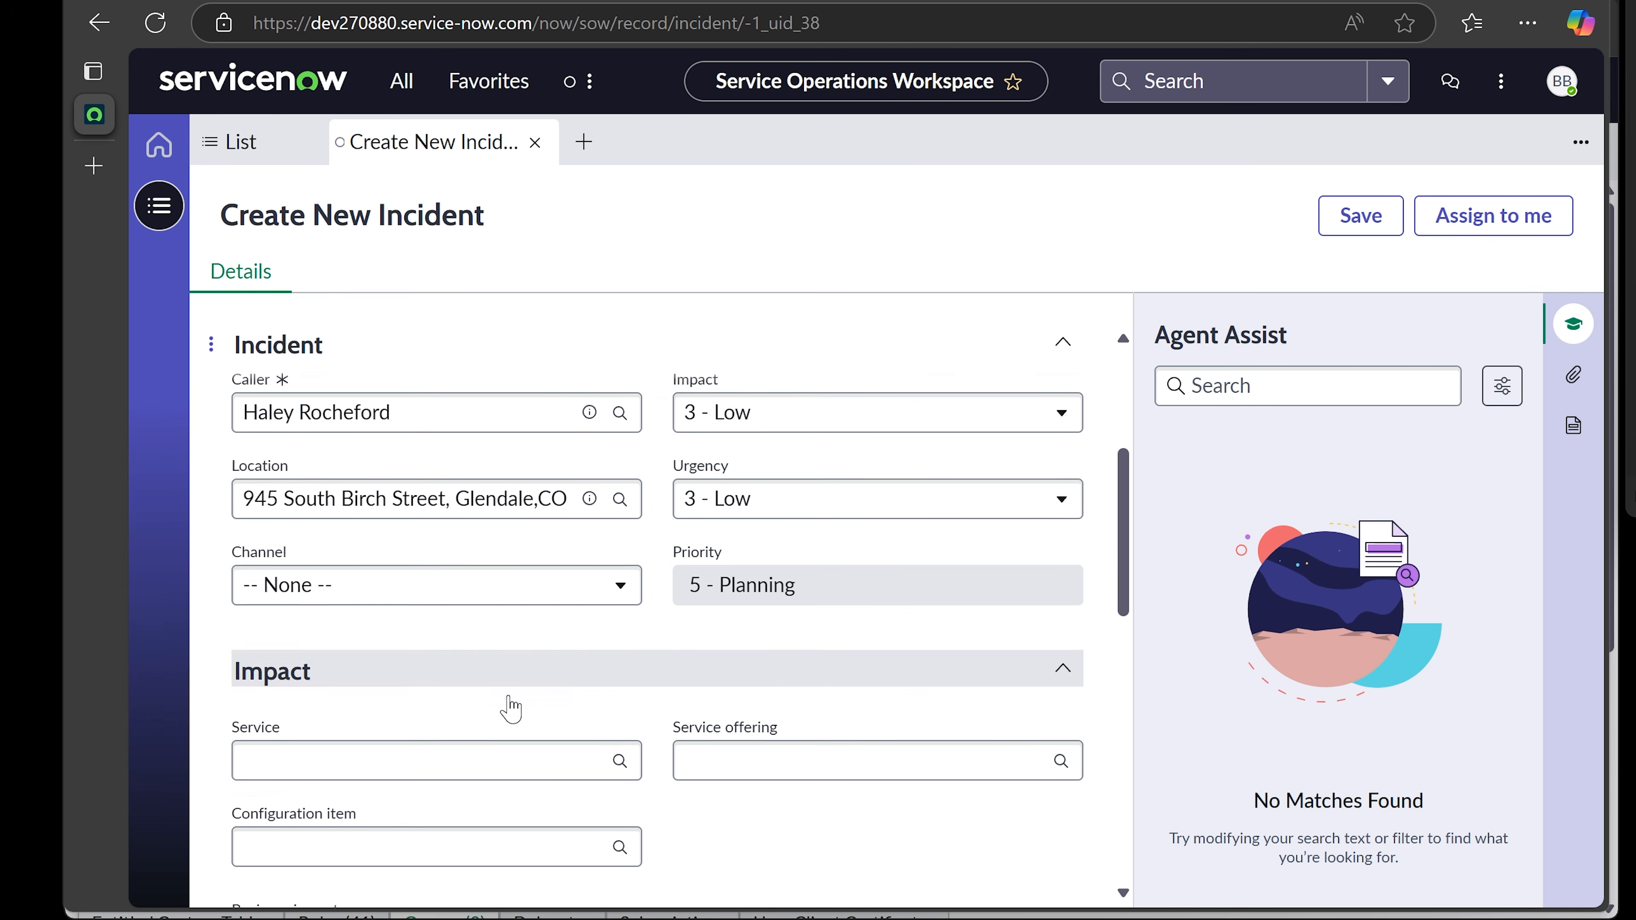
scroll(508, 703, down, 8)
scroll(510, 696, up, 9)
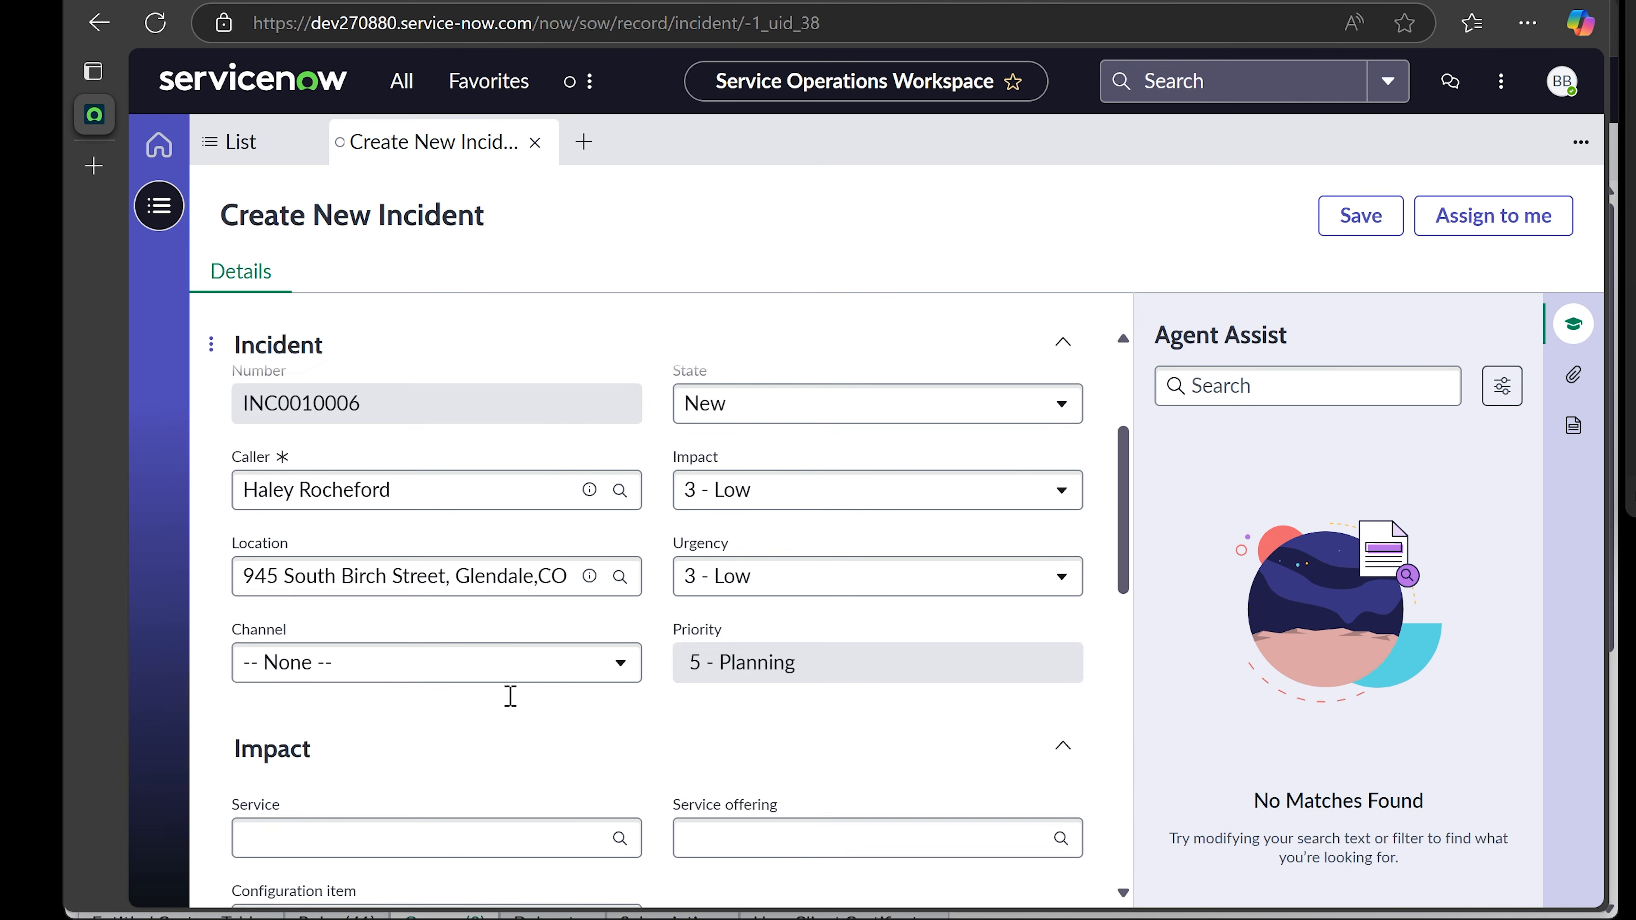
scroll(511, 695, up, 3)
- Enter a short description saying the caller's computer is acting slow
click(532, 444)
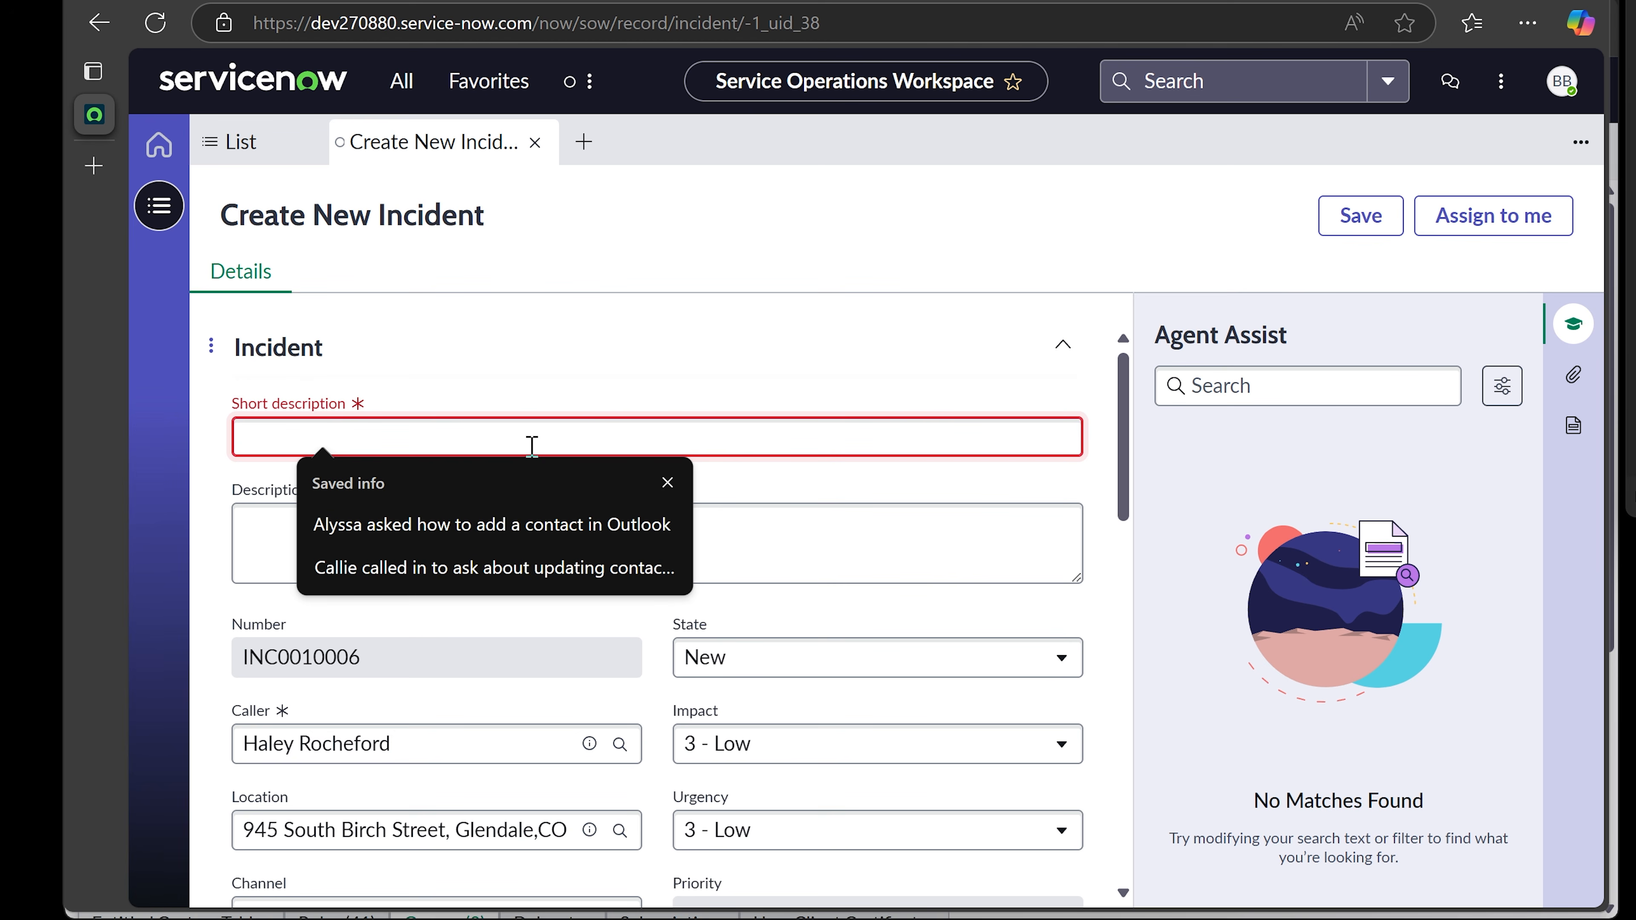
text(Haley's computer)
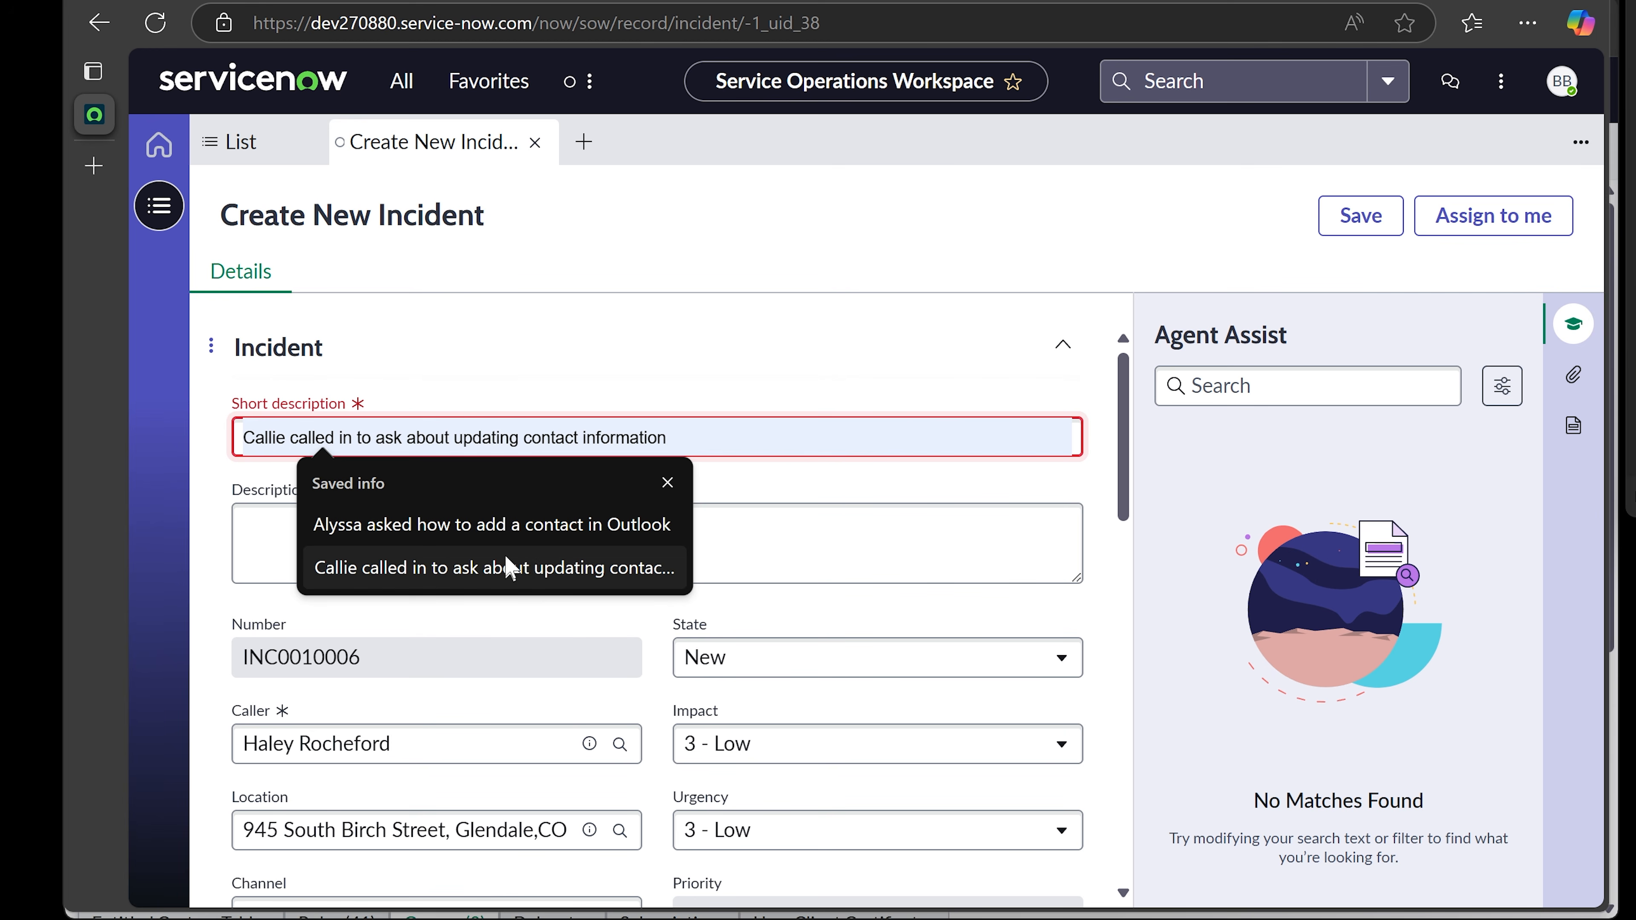
click(667, 483)
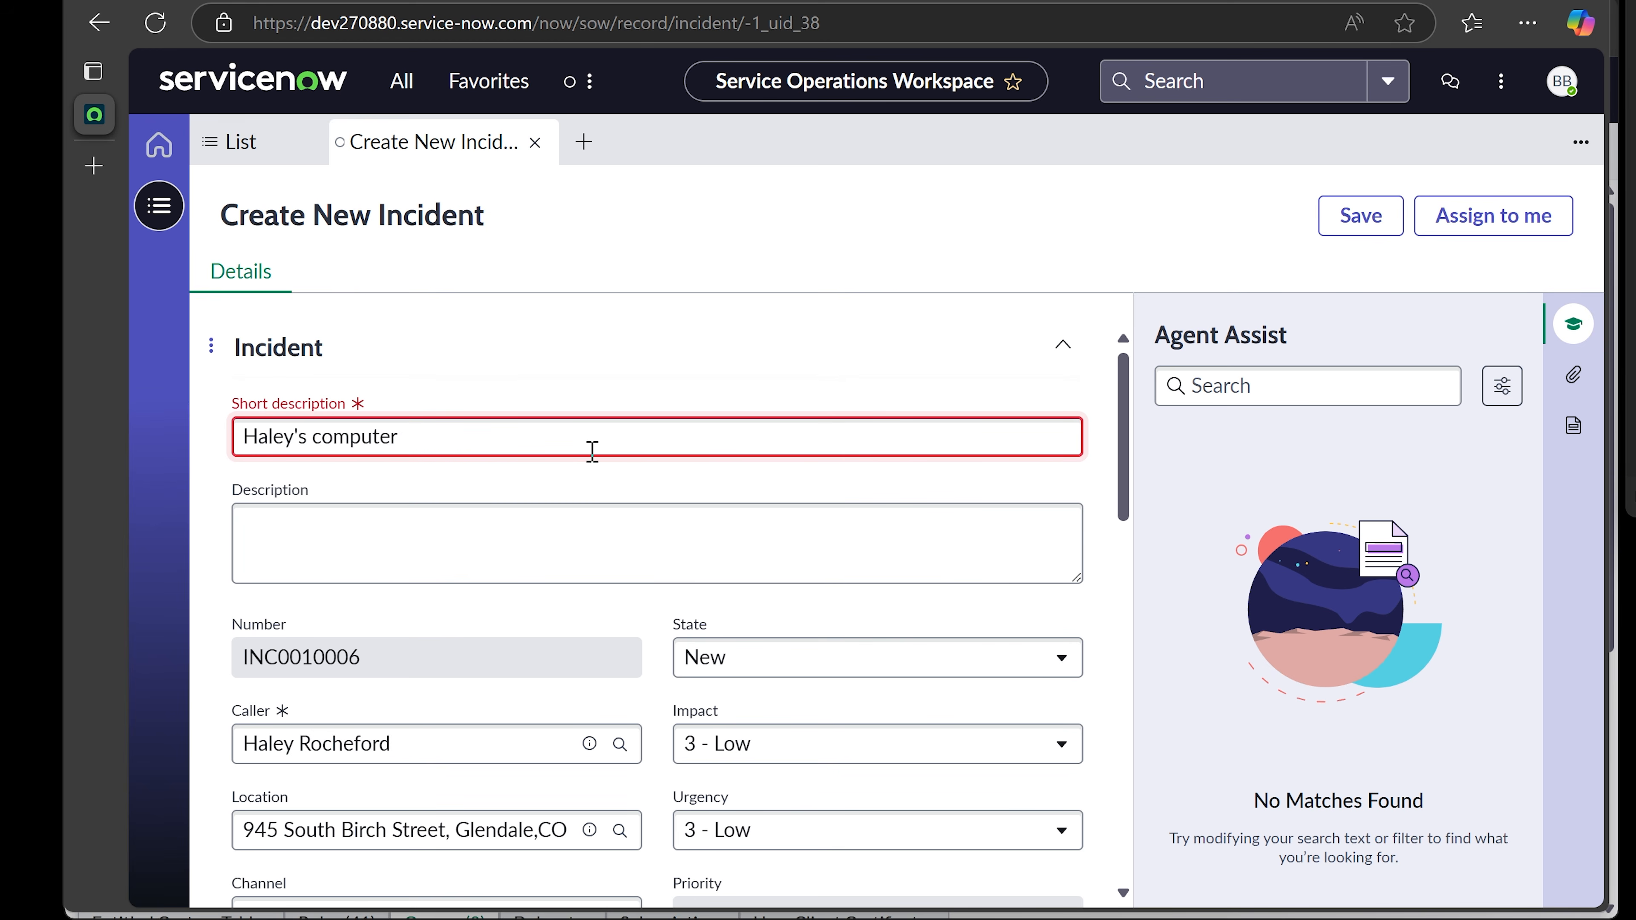
text(is acting slow.)
- Copy it into Description and add a request to look at the issue plus a '(computername)' placeholder
key(ctrl+a)
key(ctrl+c)
key(Tab)
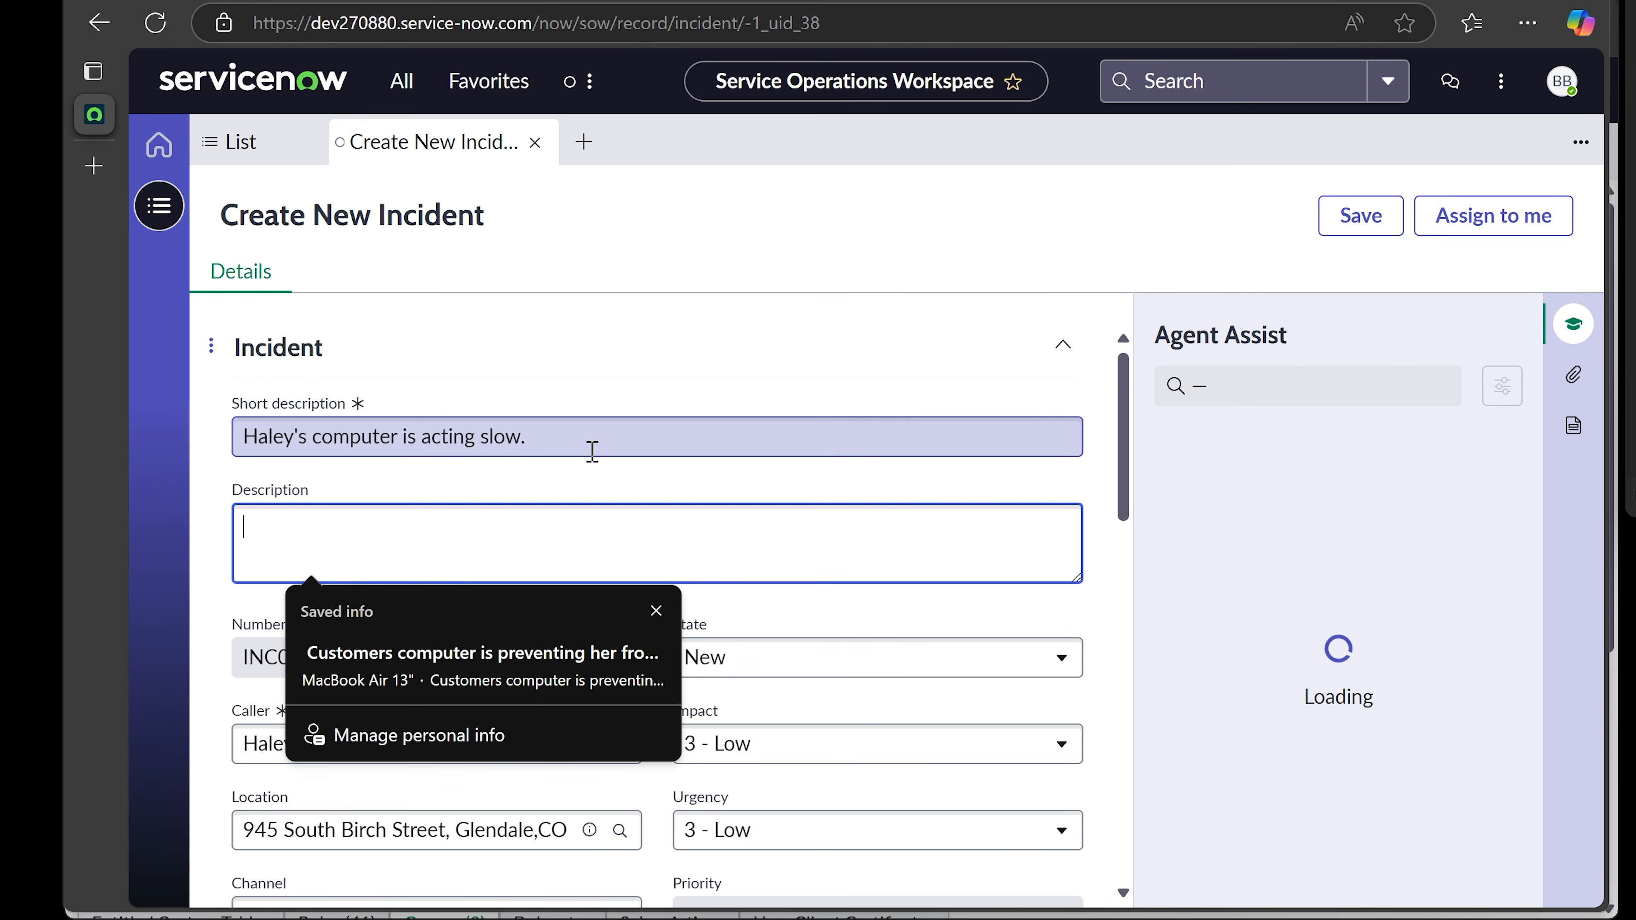
key(ctrl+v)
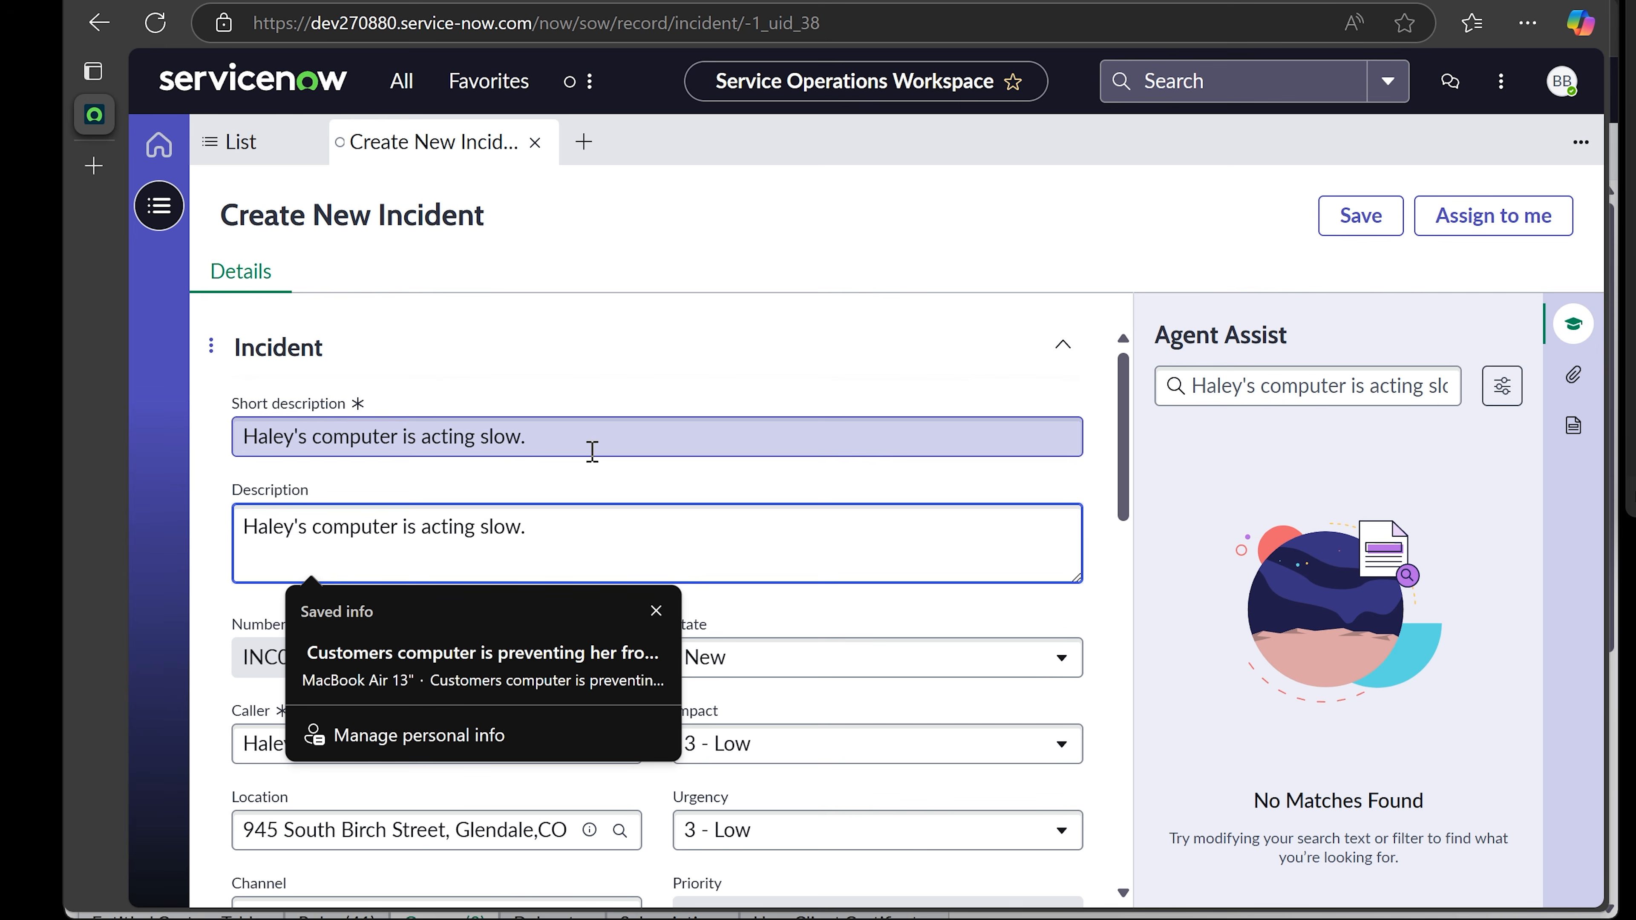
click(591, 528)
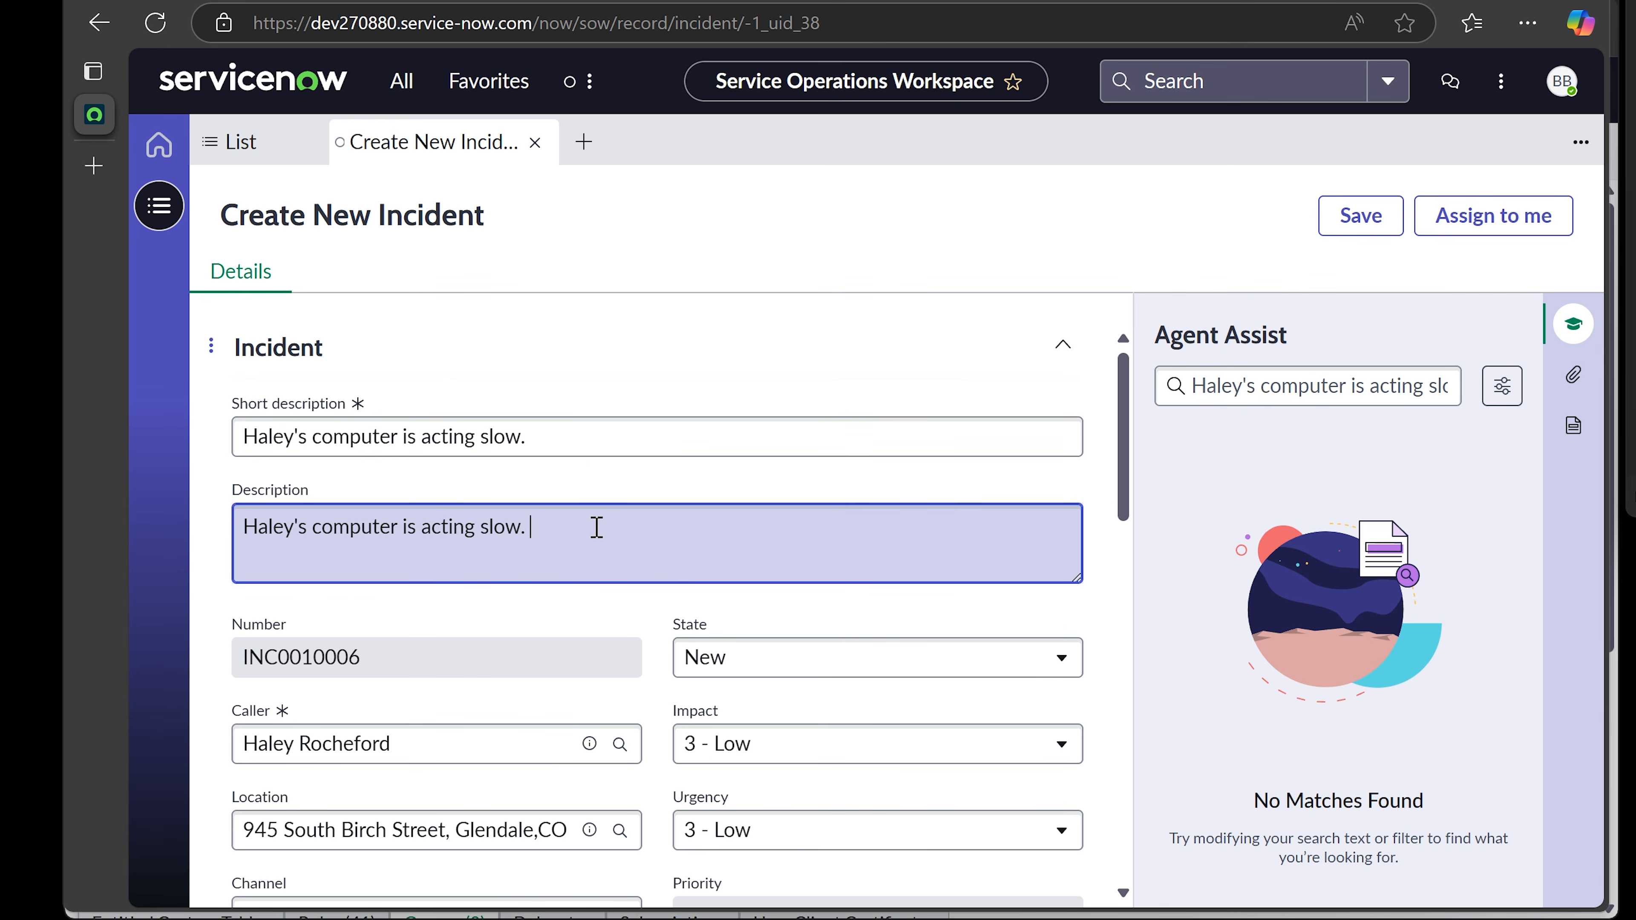
text(Please took at the)
key(BackSpace)
text(is iss)
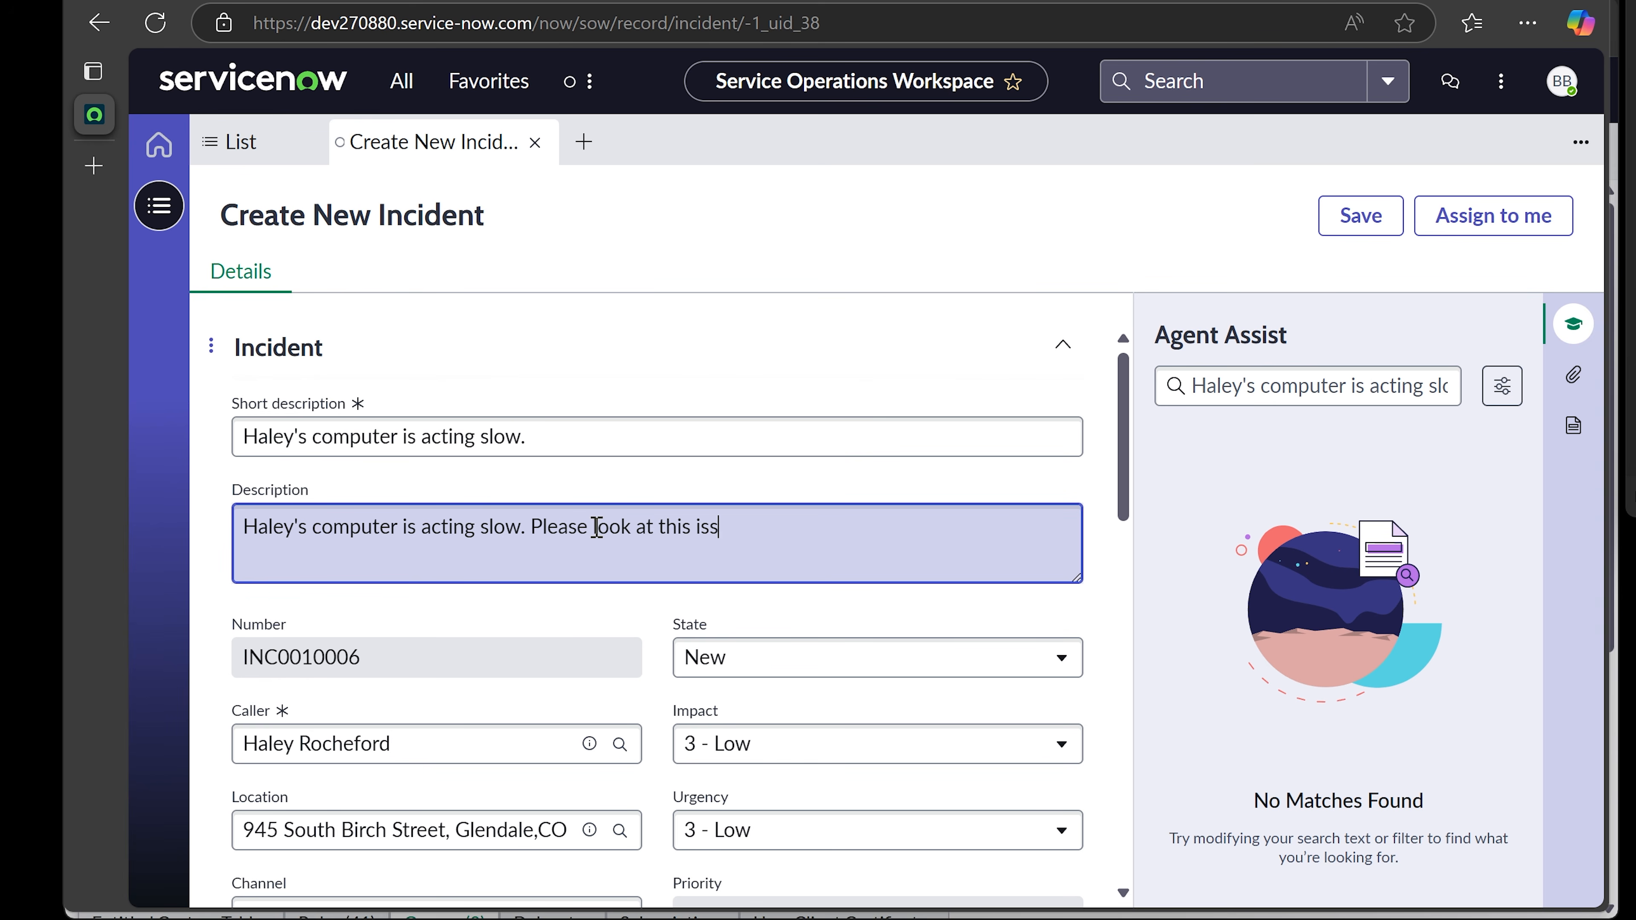
text(ue.)
text(User's computer )
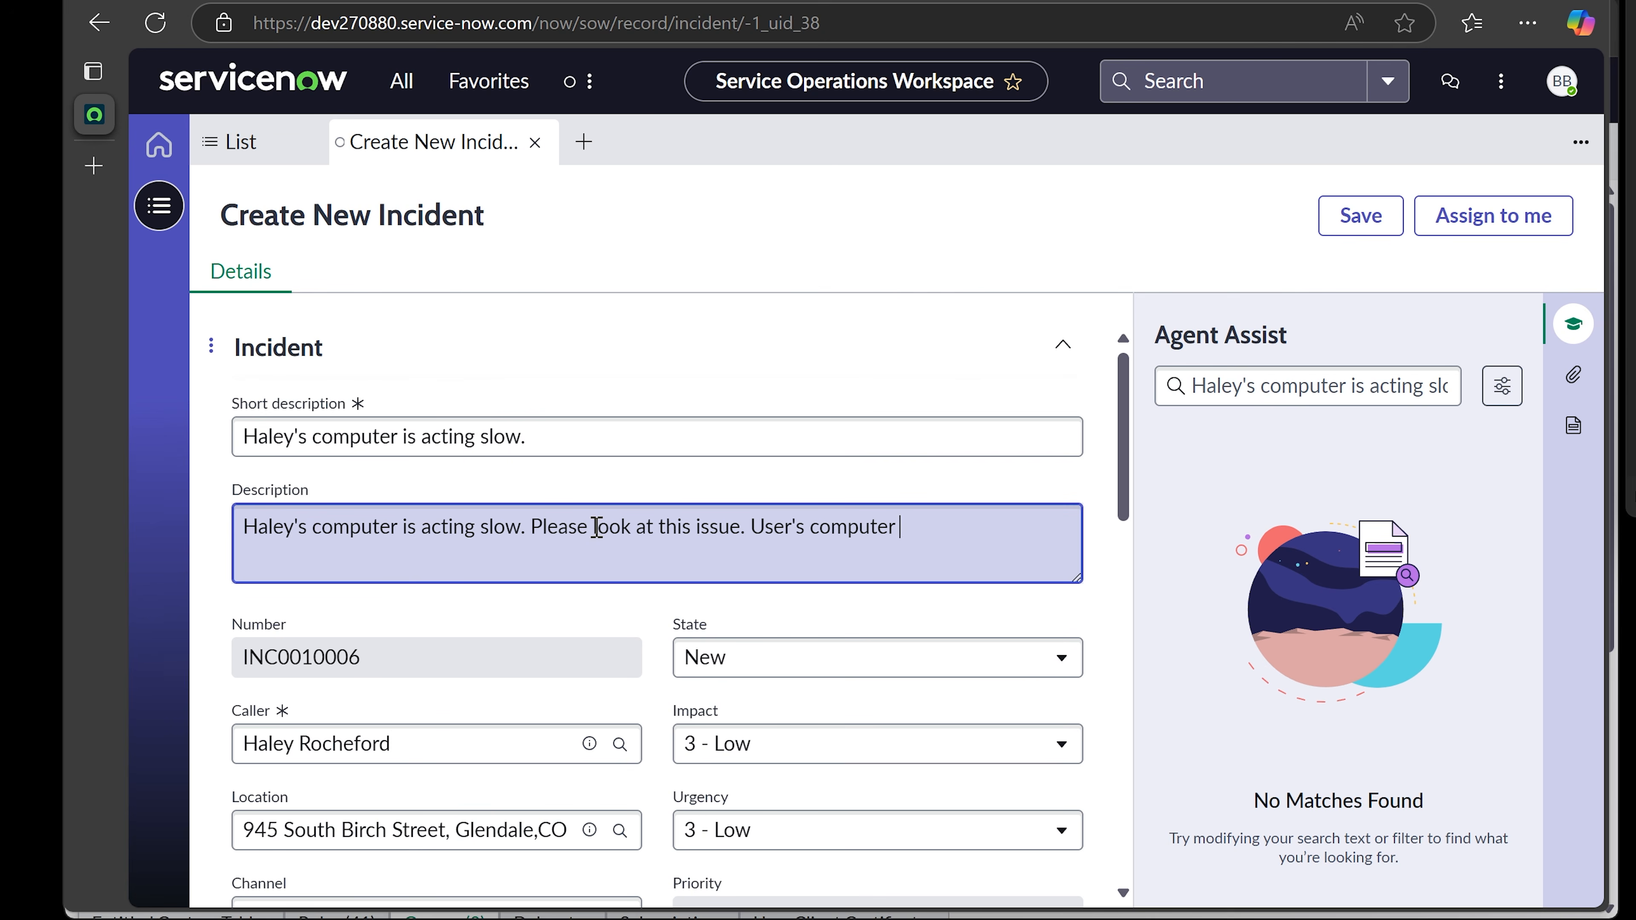
text(information is this...)
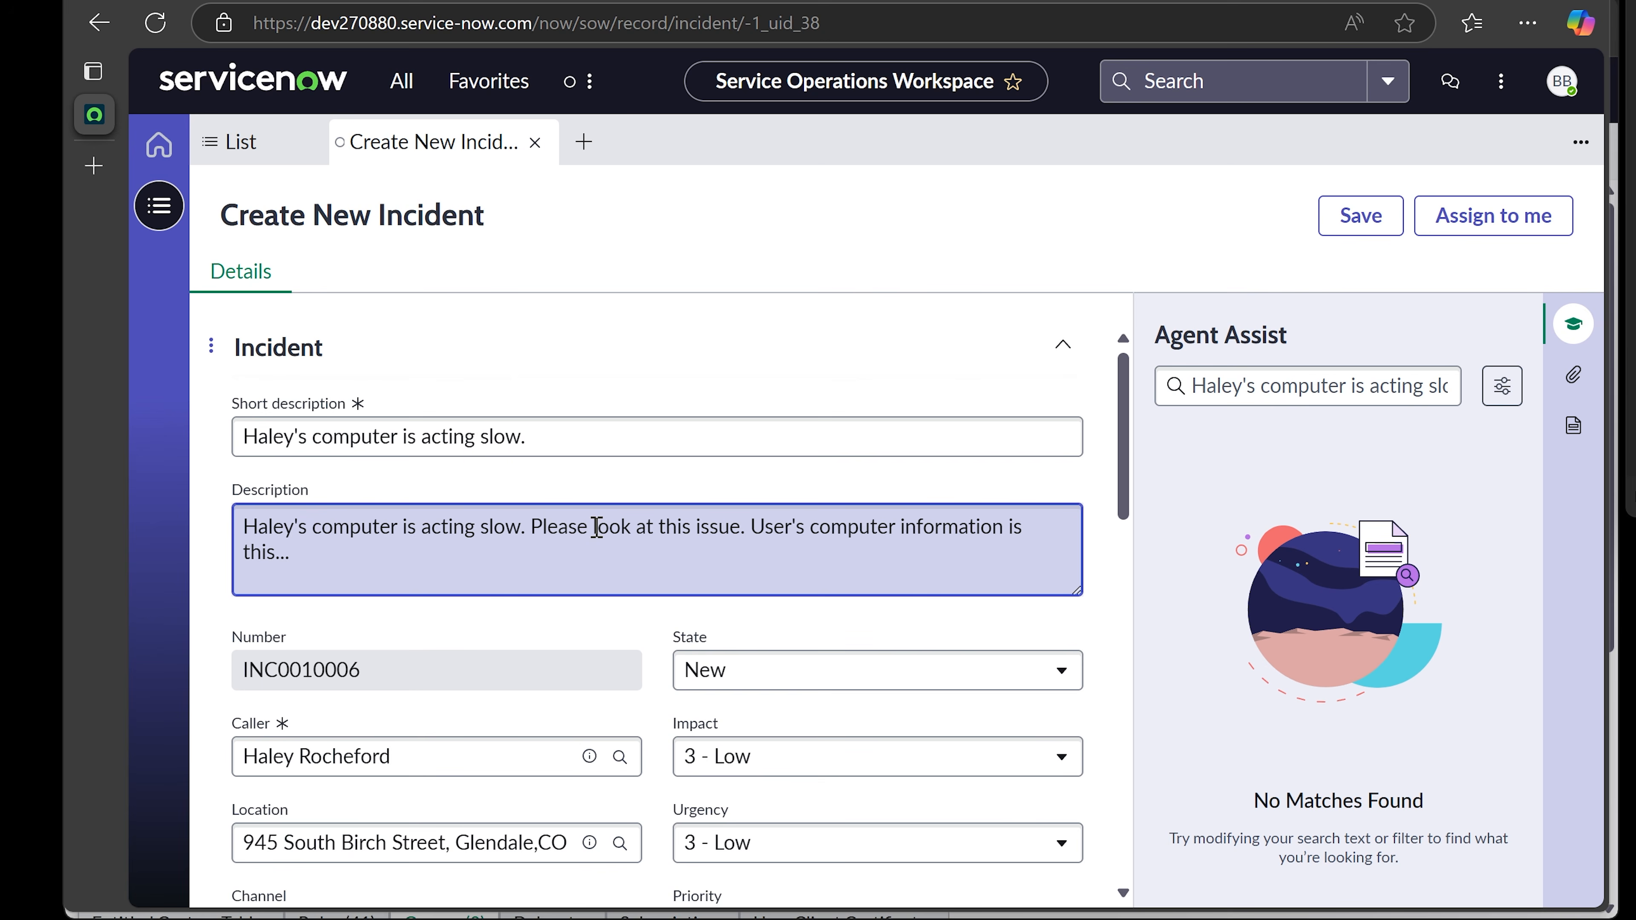
text( (computername))
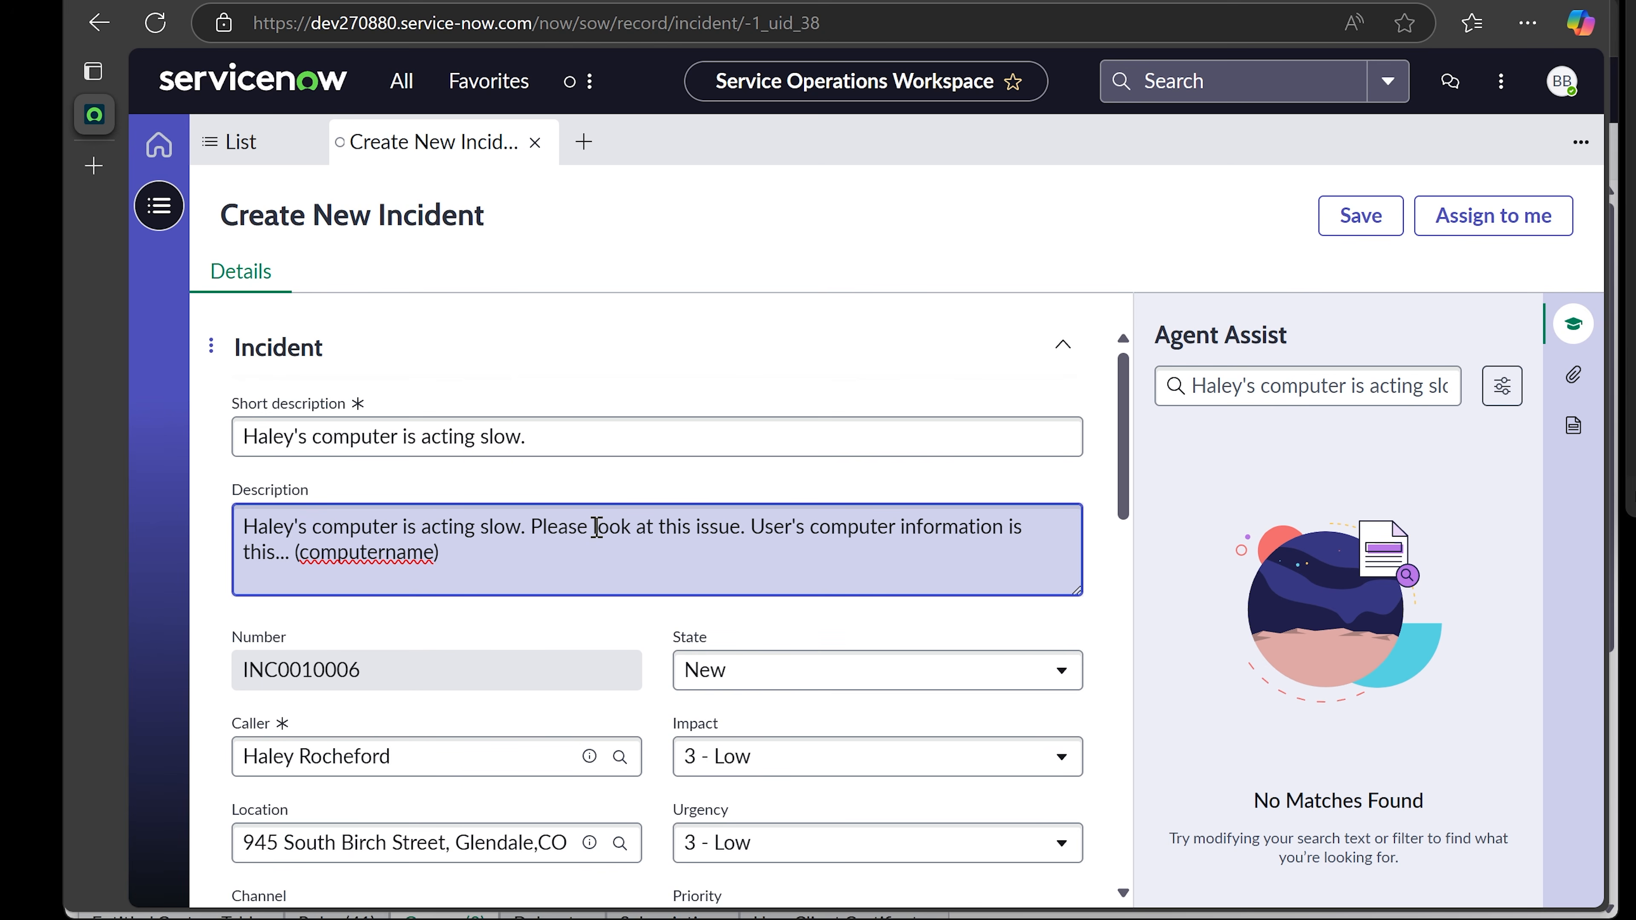
double_click(436, 551)
click(436, 551)
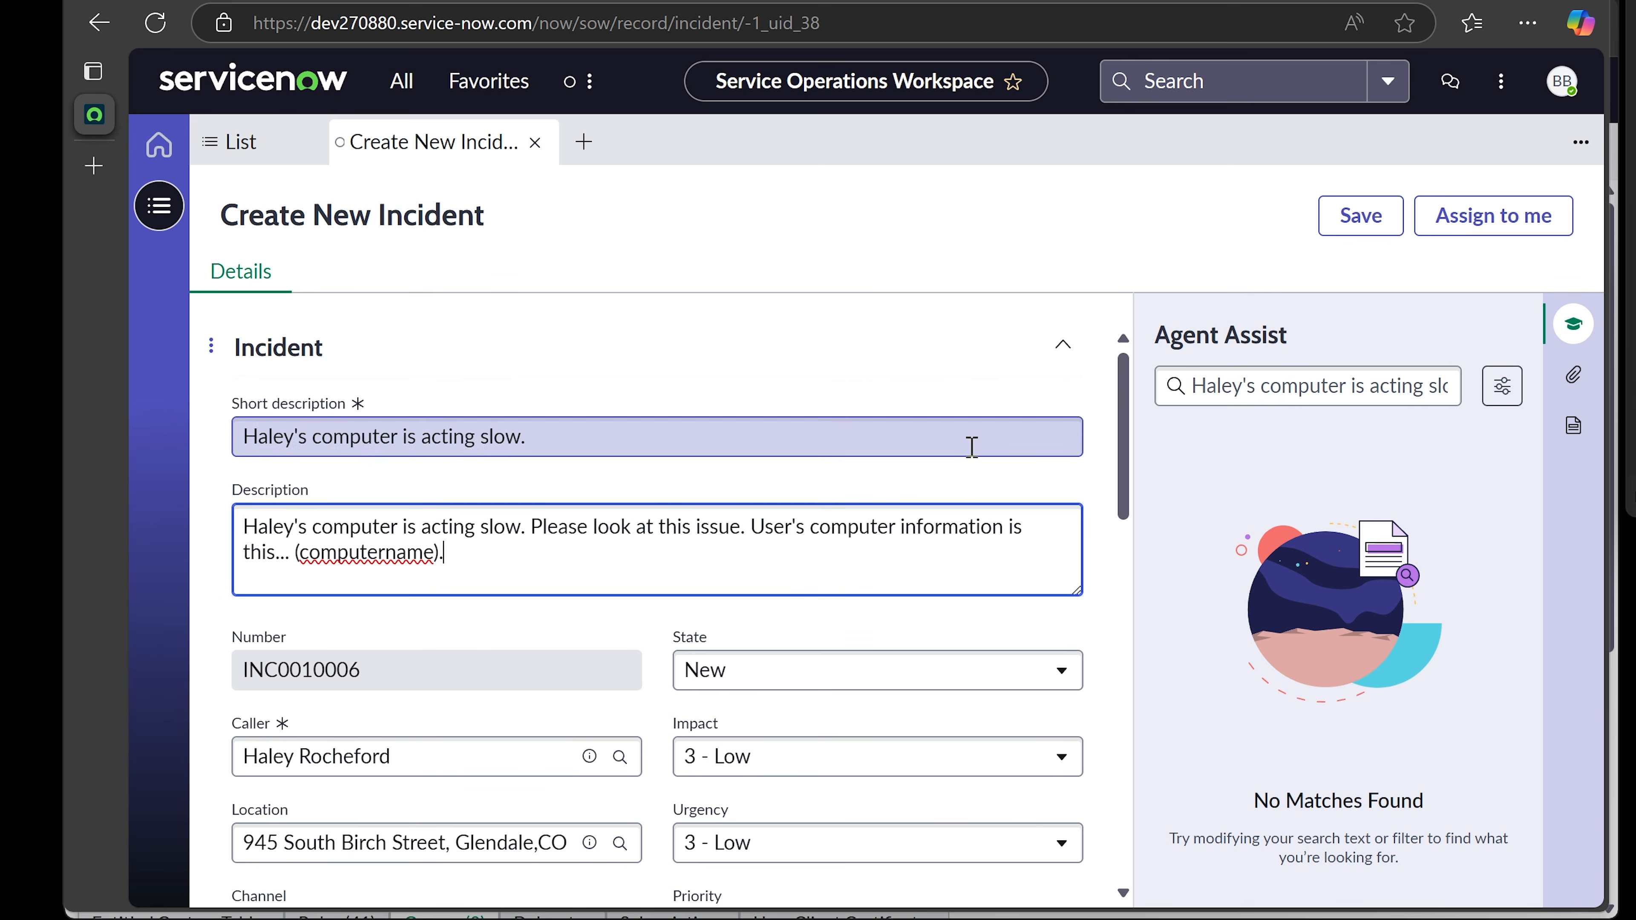
drag(1122, 434, 1124, 504)
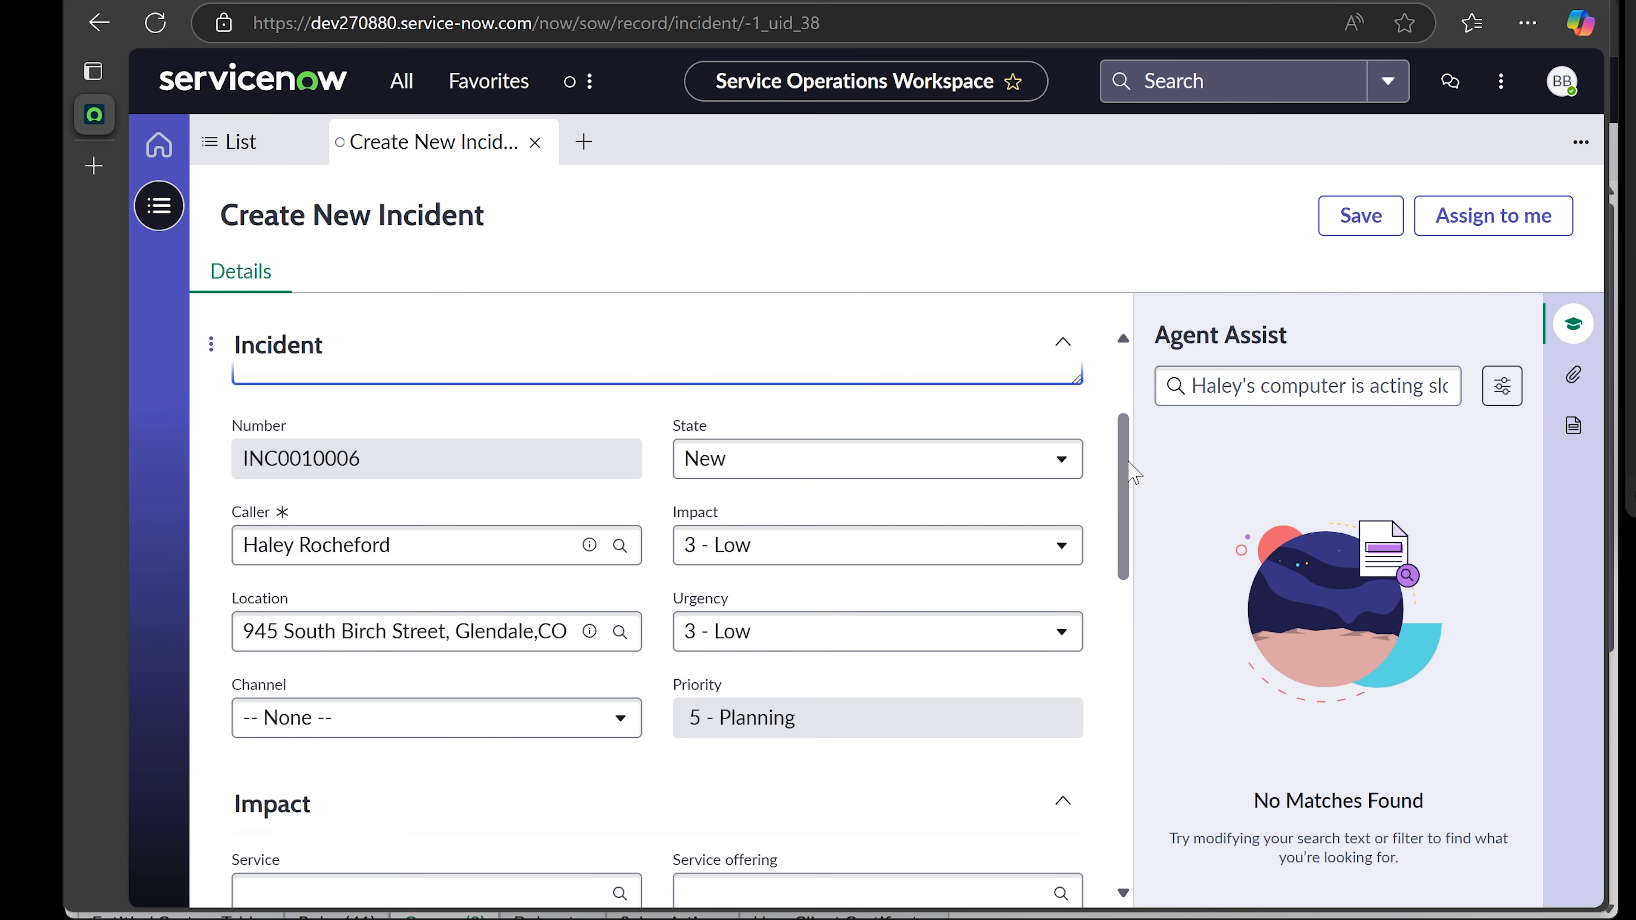
- Change both Impact and Urgency to 2 - Medium so Priority becomes 3 - Moderate
drag(1125, 474, 1124, 491)
click(851, 493)
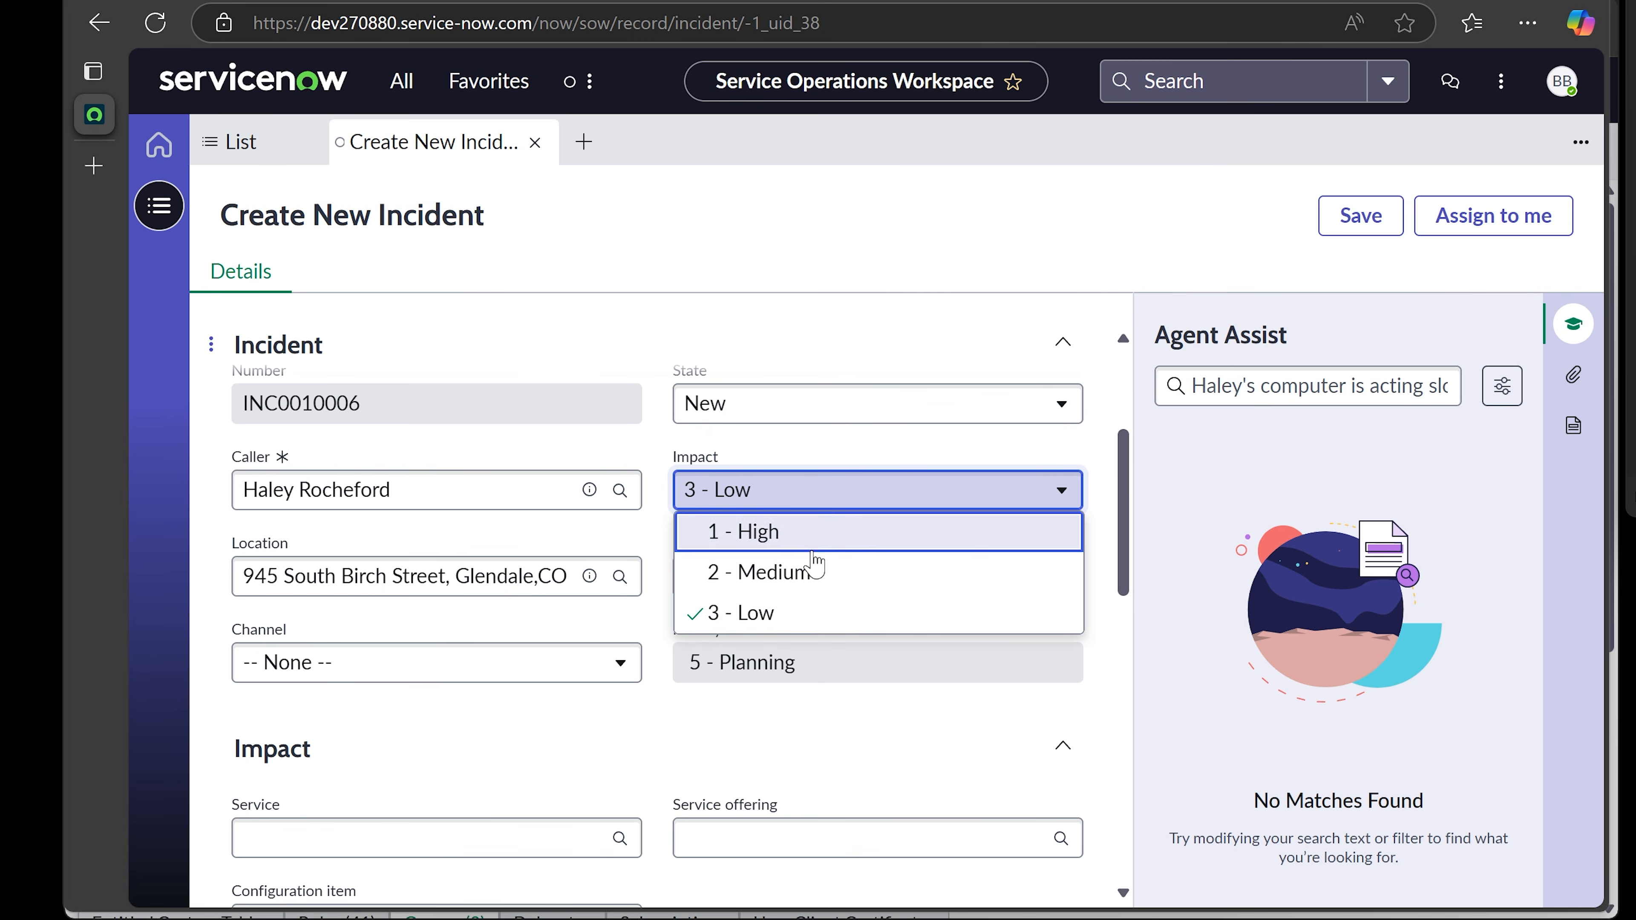
click(814, 573)
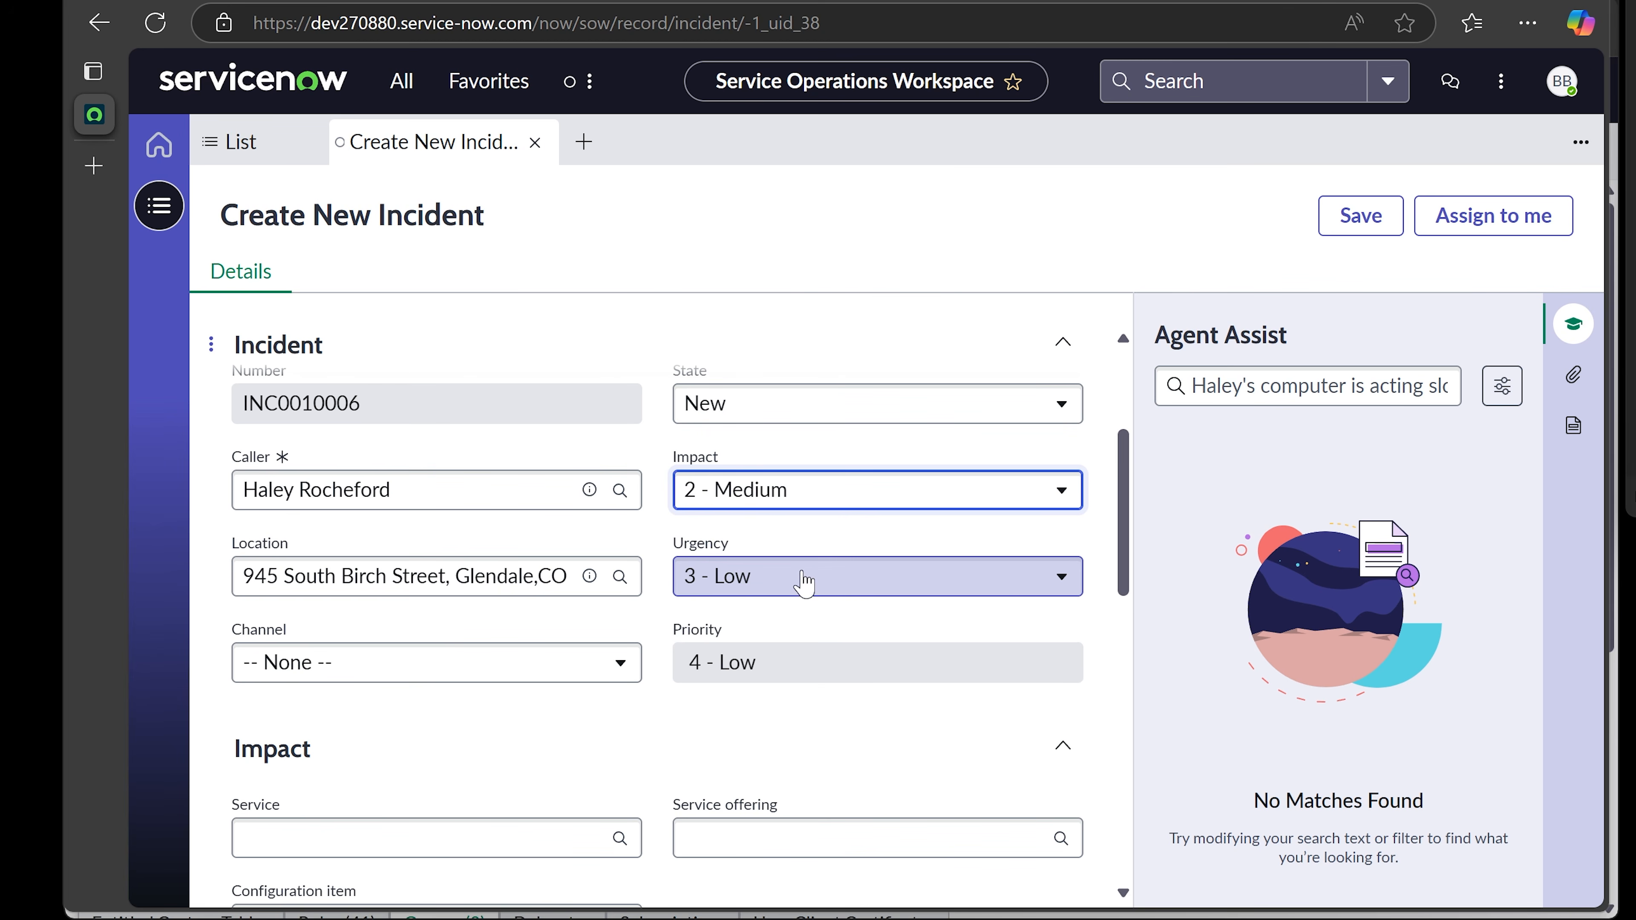
click(800, 580)
click(776, 663)
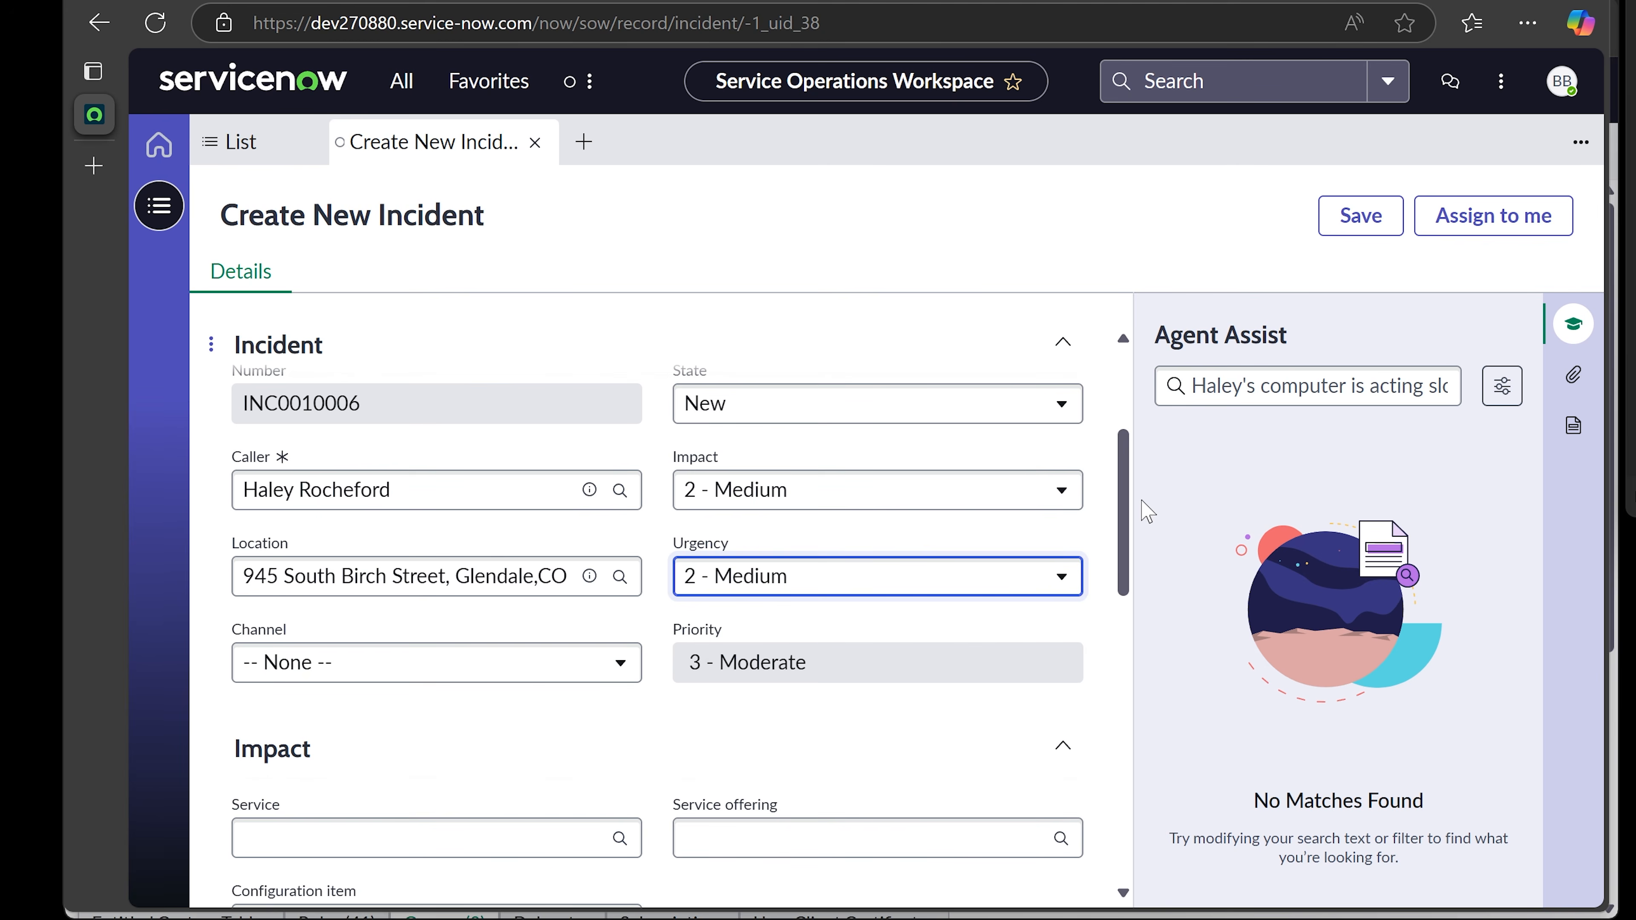
scroll(1130, 523, down, 1)
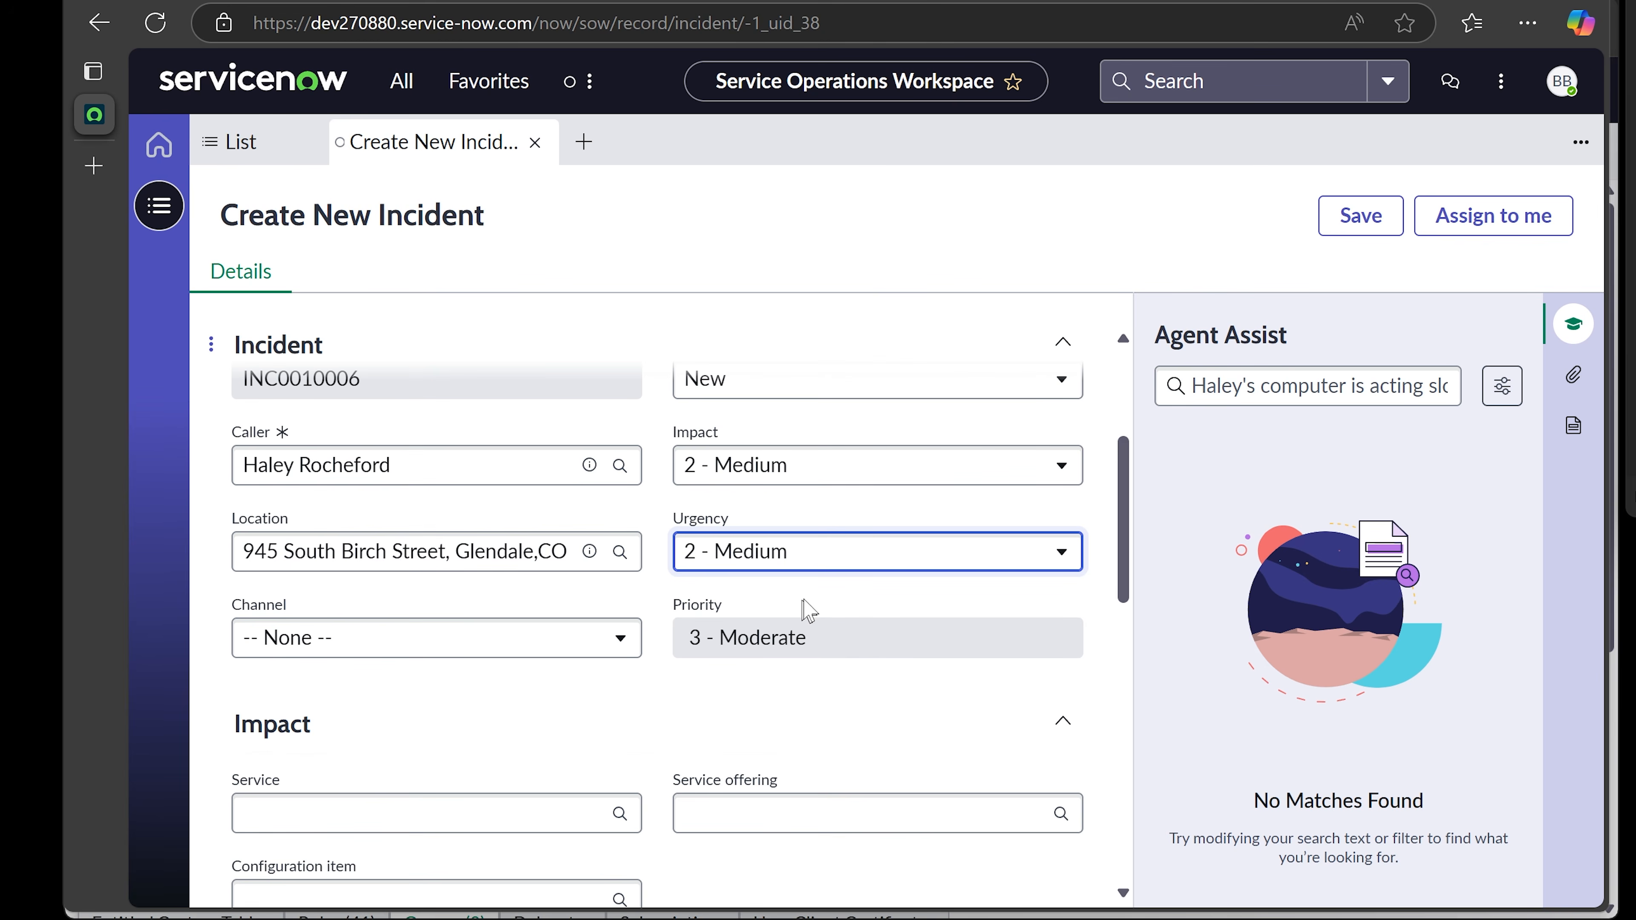
click(849, 567)
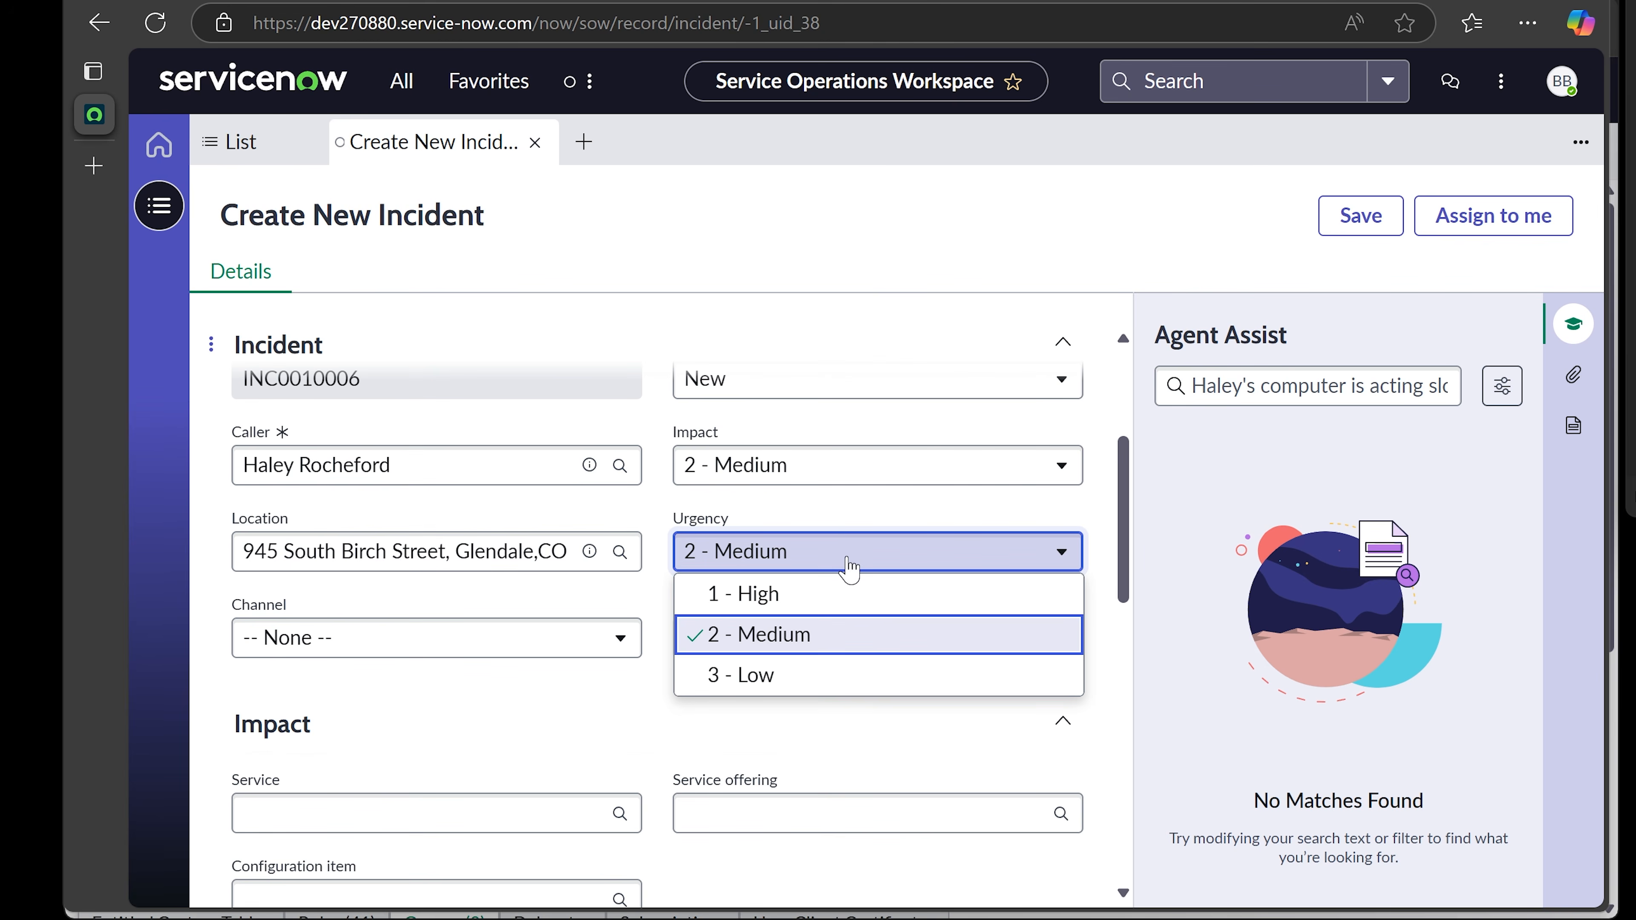
click(1123, 506)
scroll(1124, 509, down, 2)
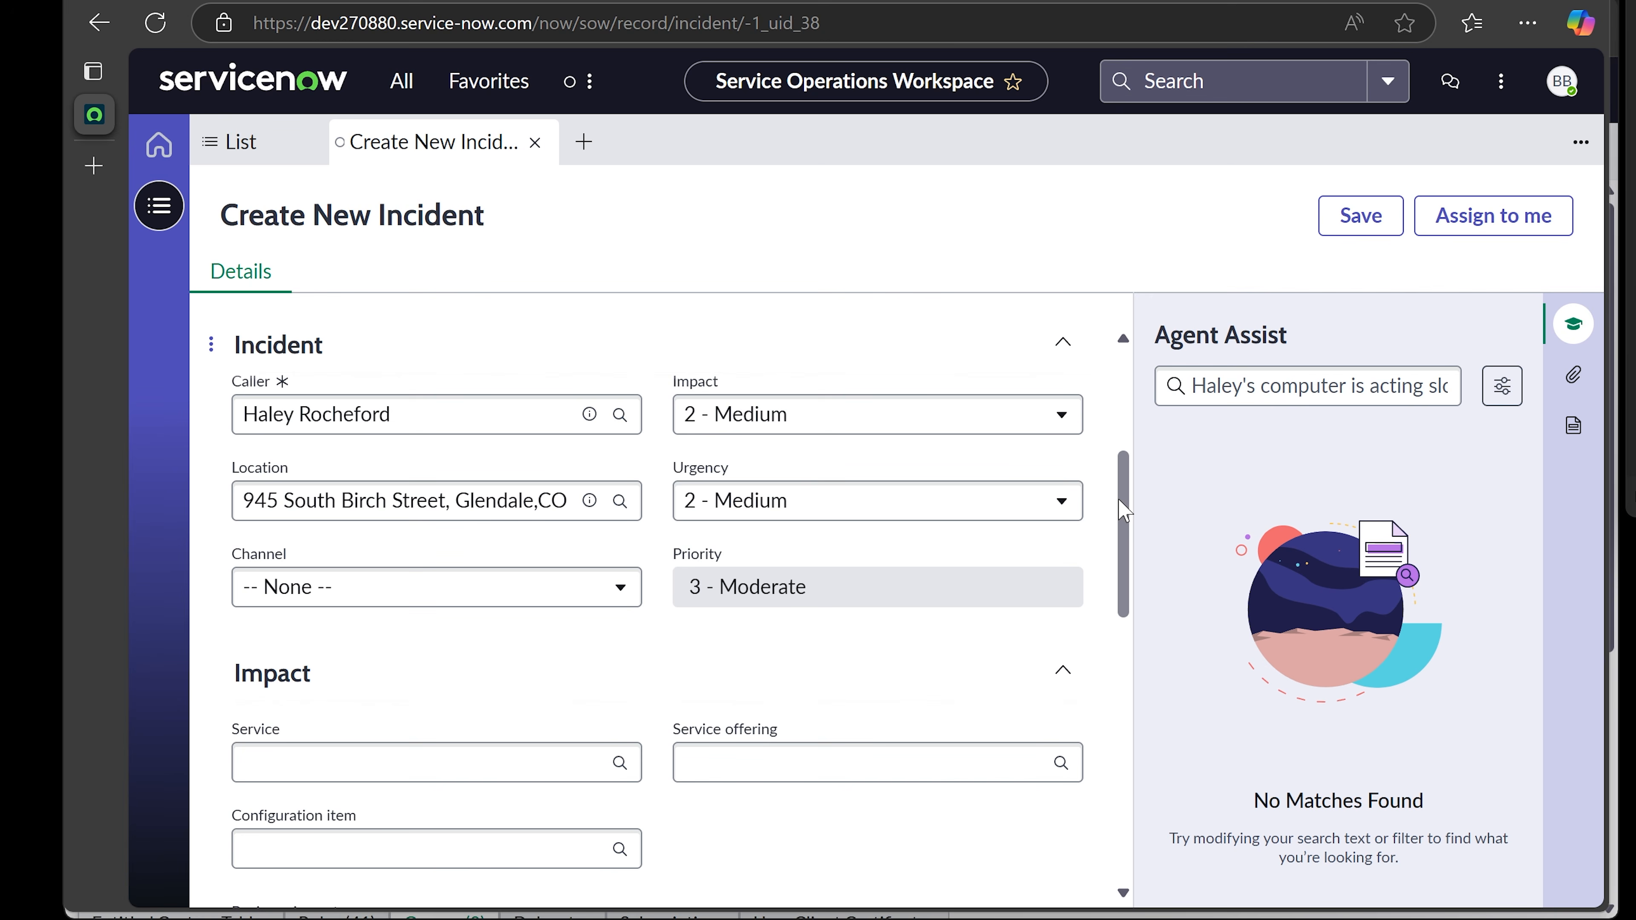
drag(1123, 509, 1124, 568)
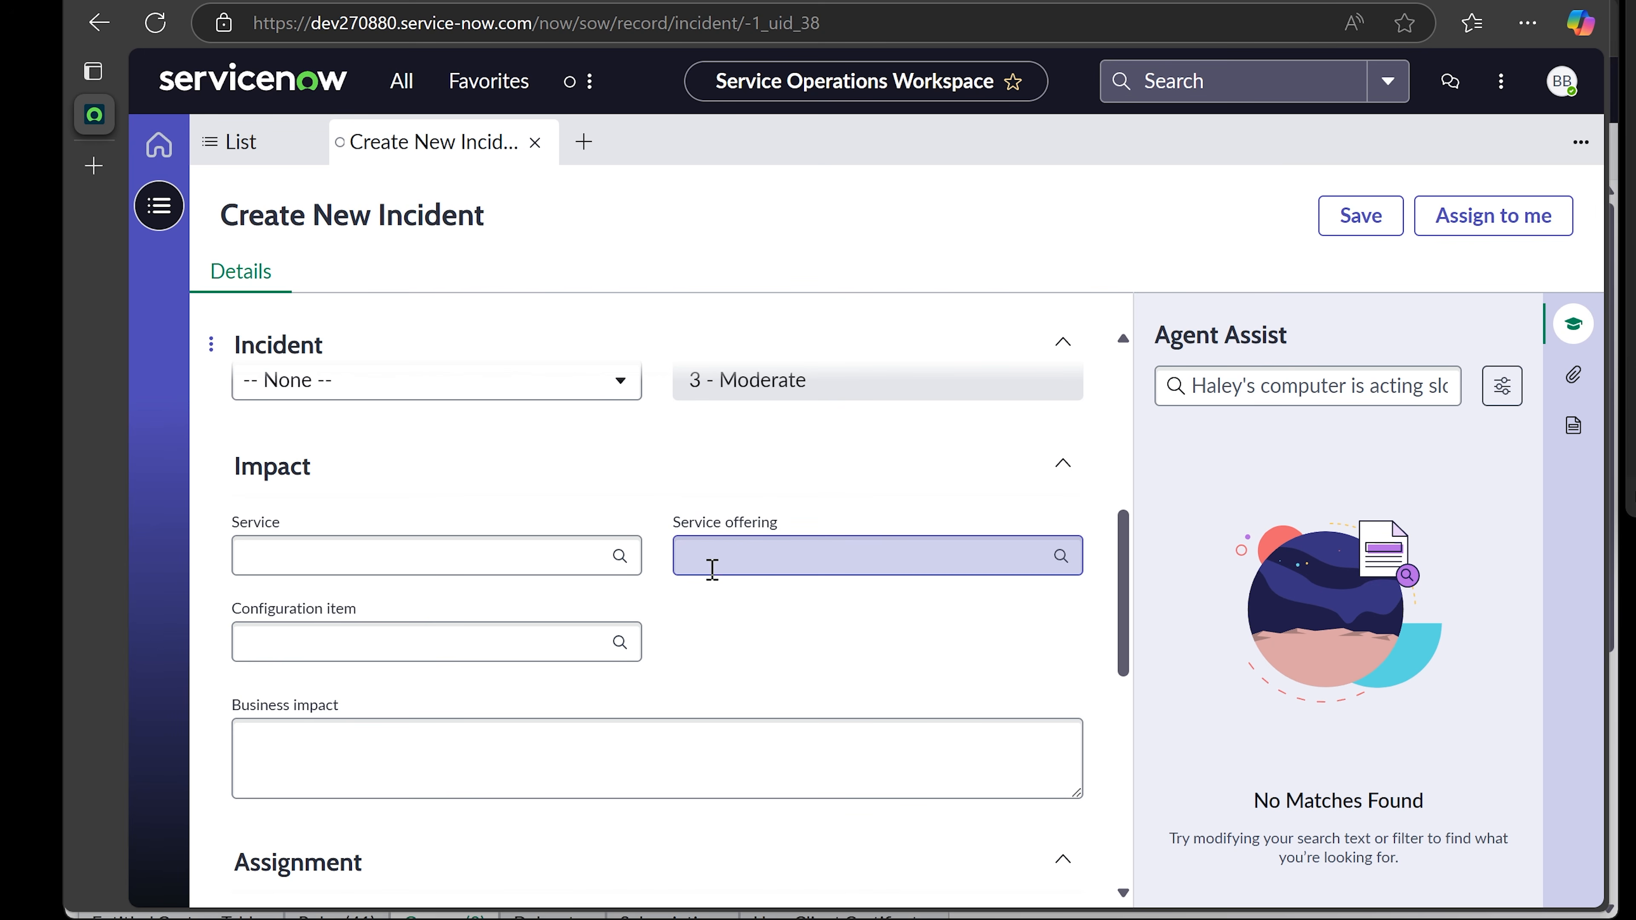
- Try a 'hard' search in the Configuration item field, then clear it
click(409, 639)
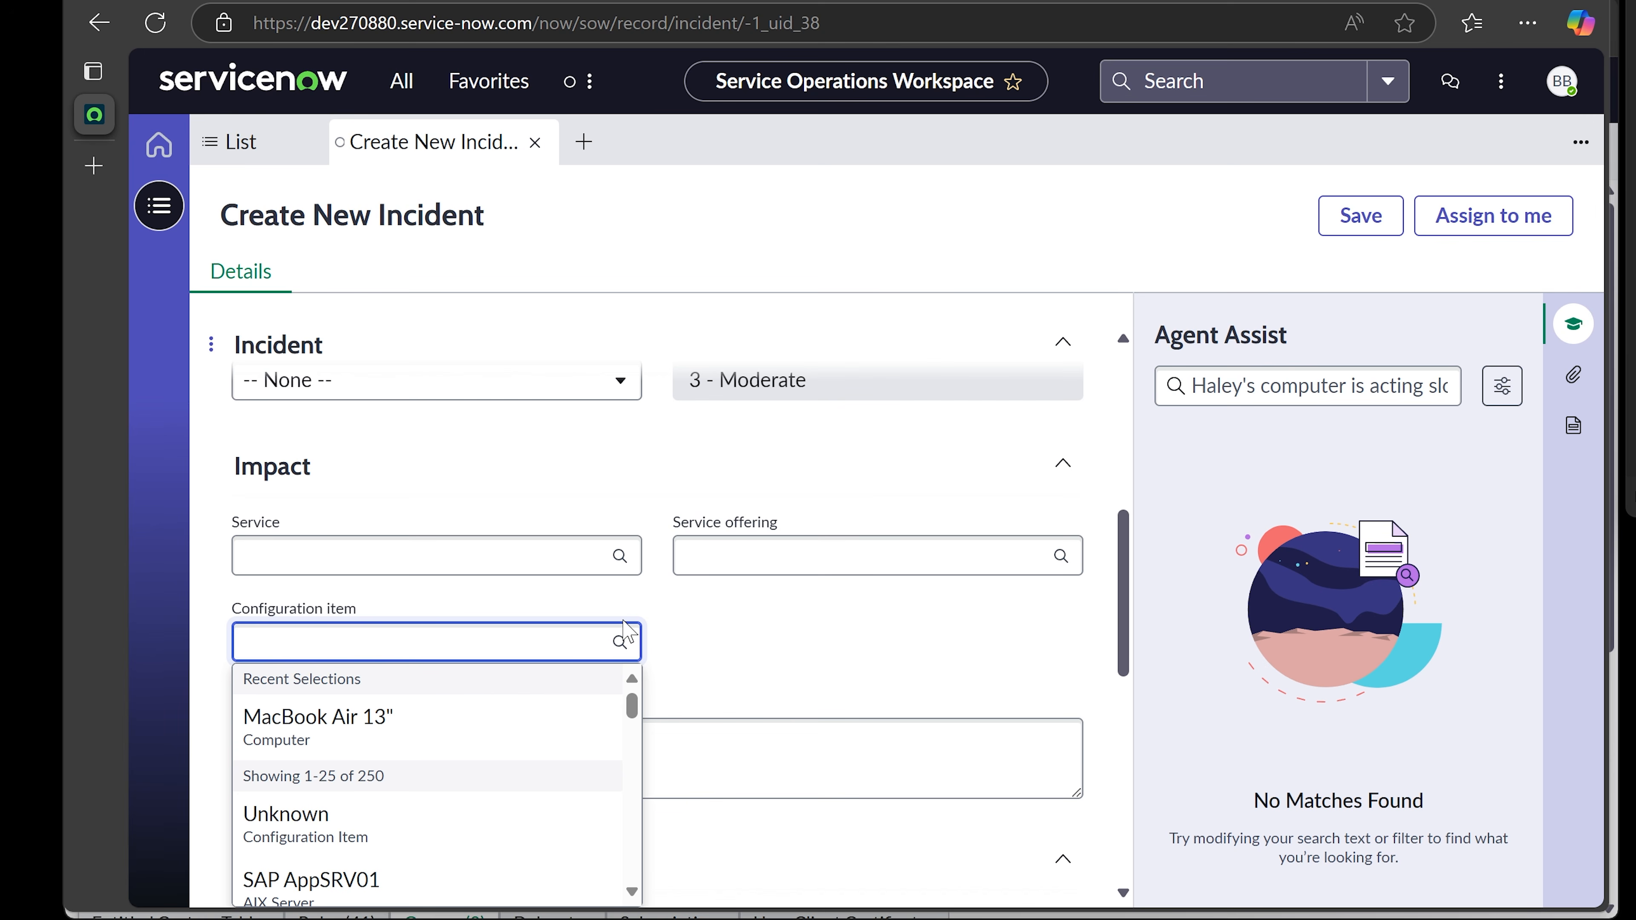
text(har)
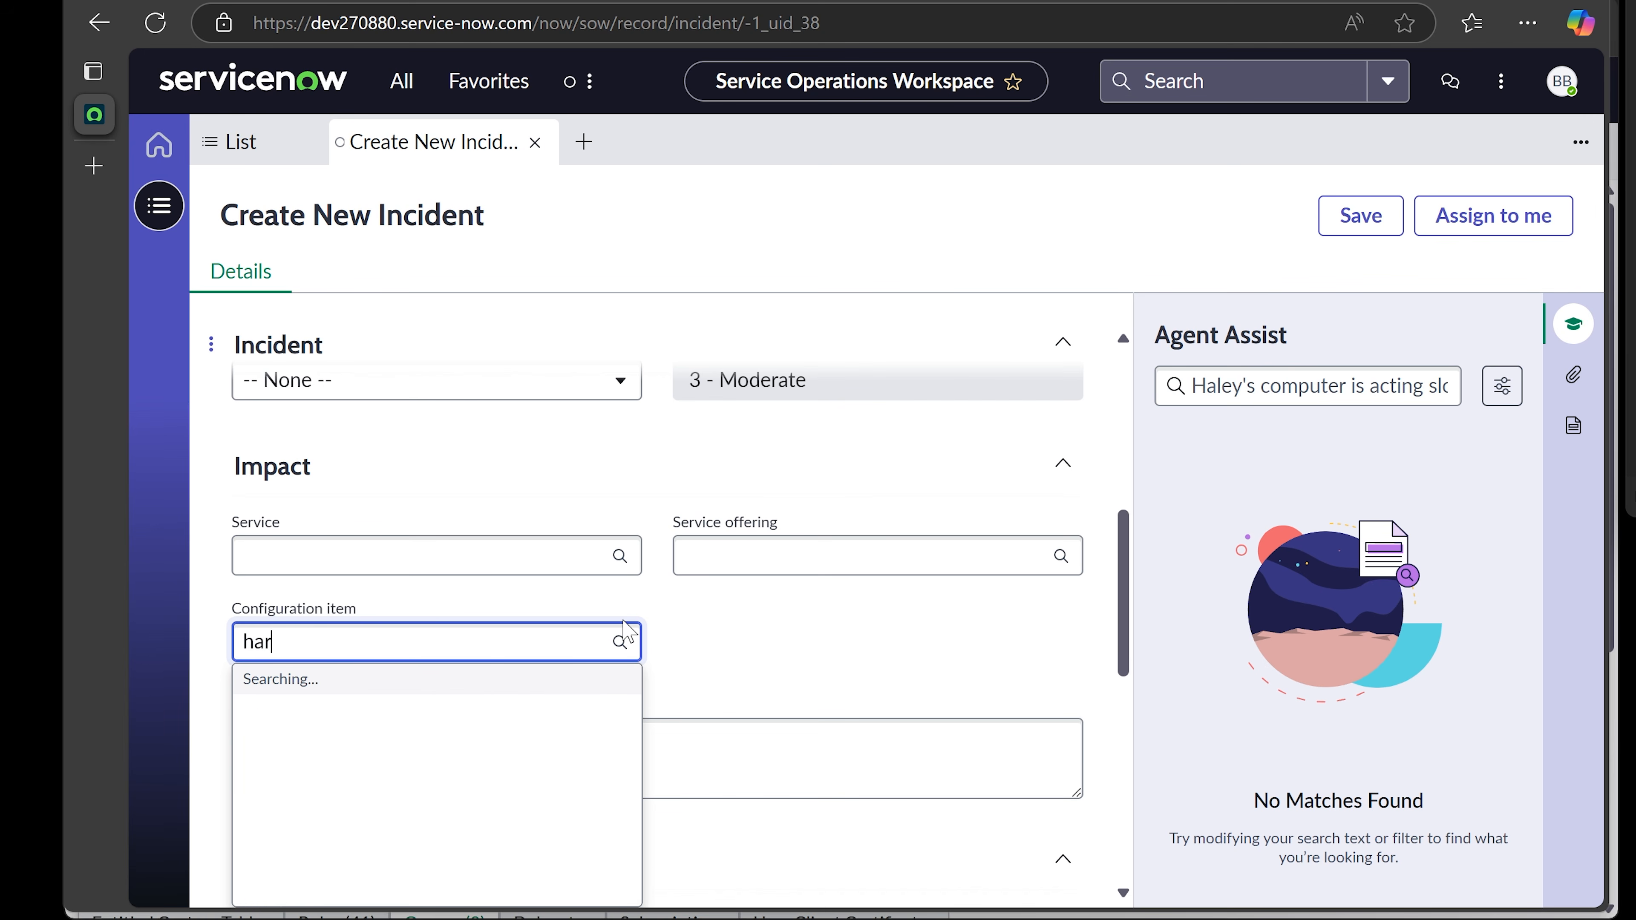
text(d)
key(BackSpace)
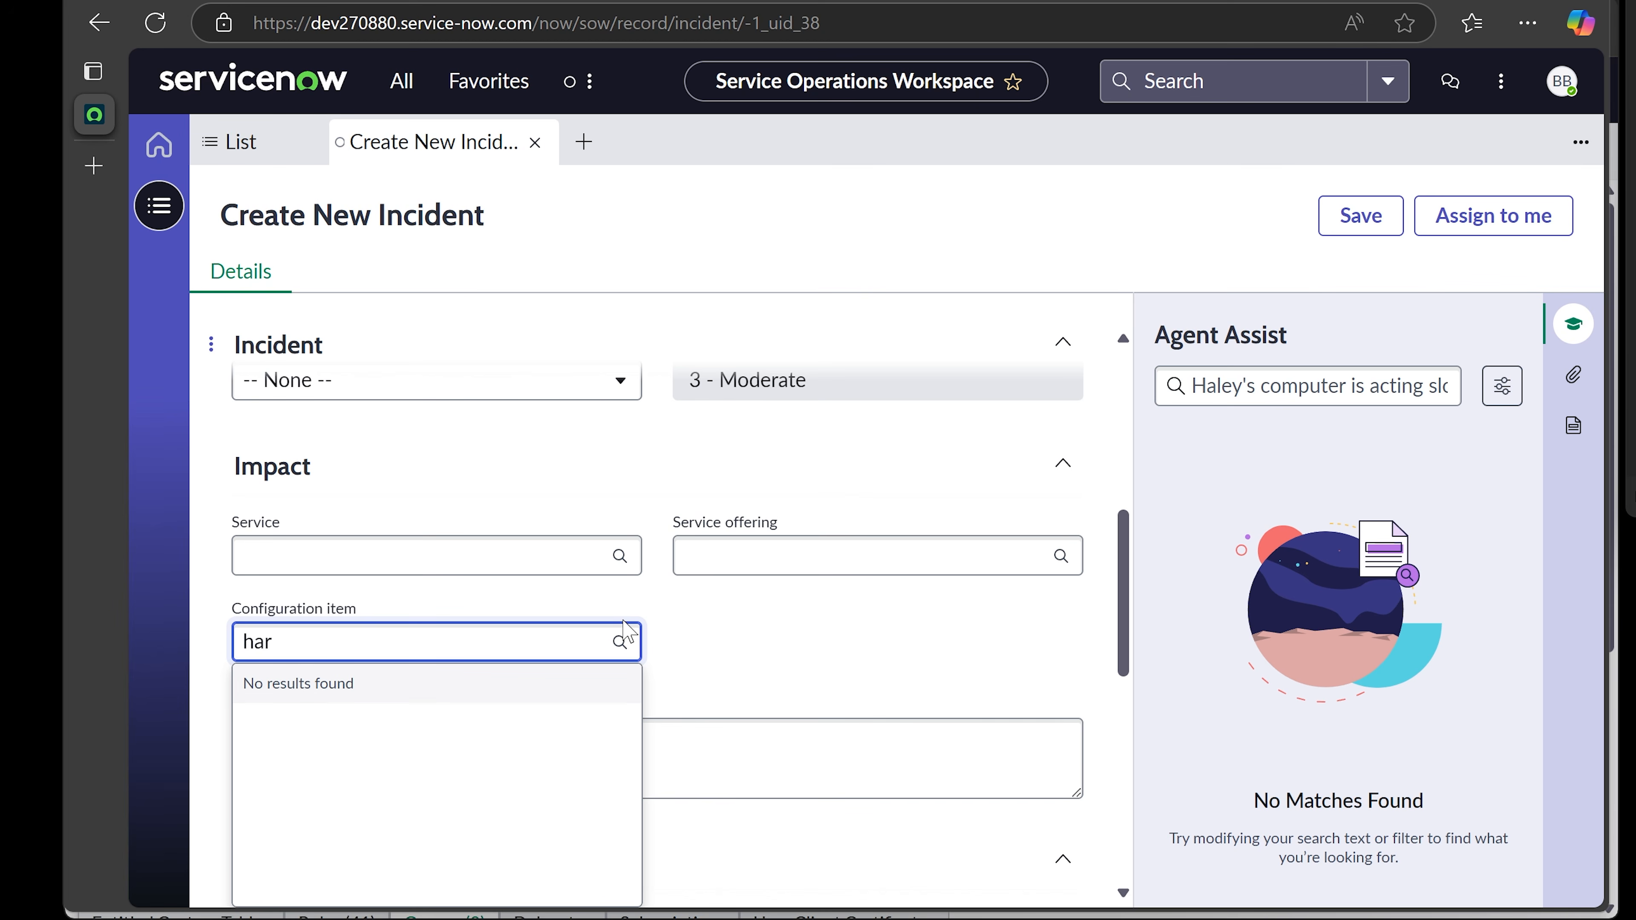
key(BackSpace)
key(BackSpace)
key(BackSpace)
scroll(697, 620, down, 4)
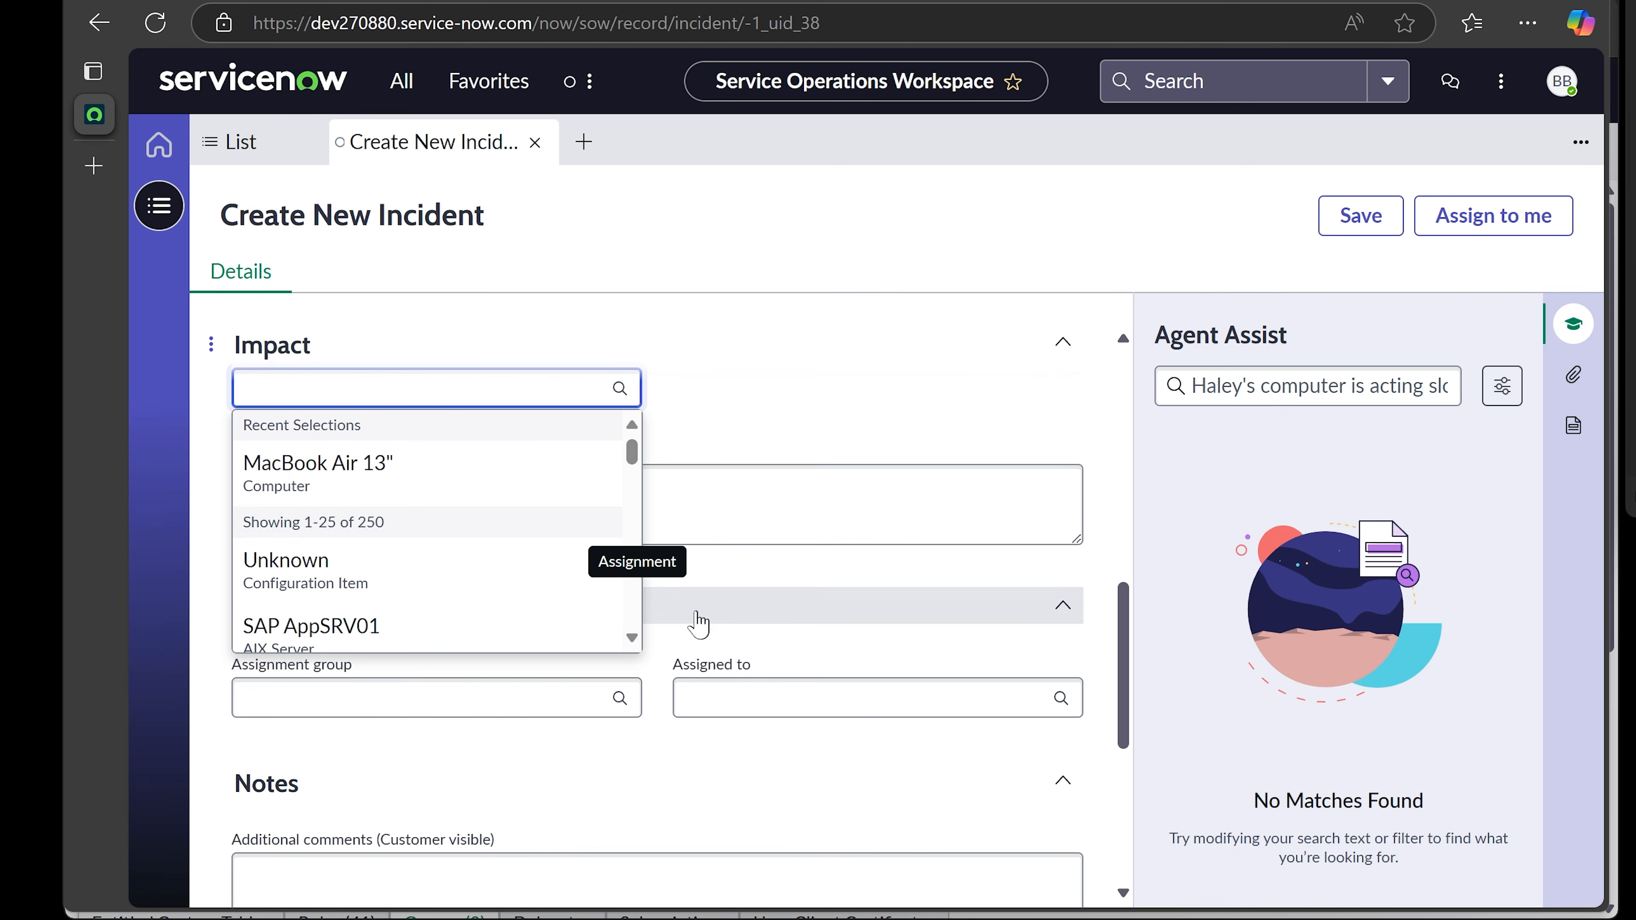
scroll(477, 545, down, 6)
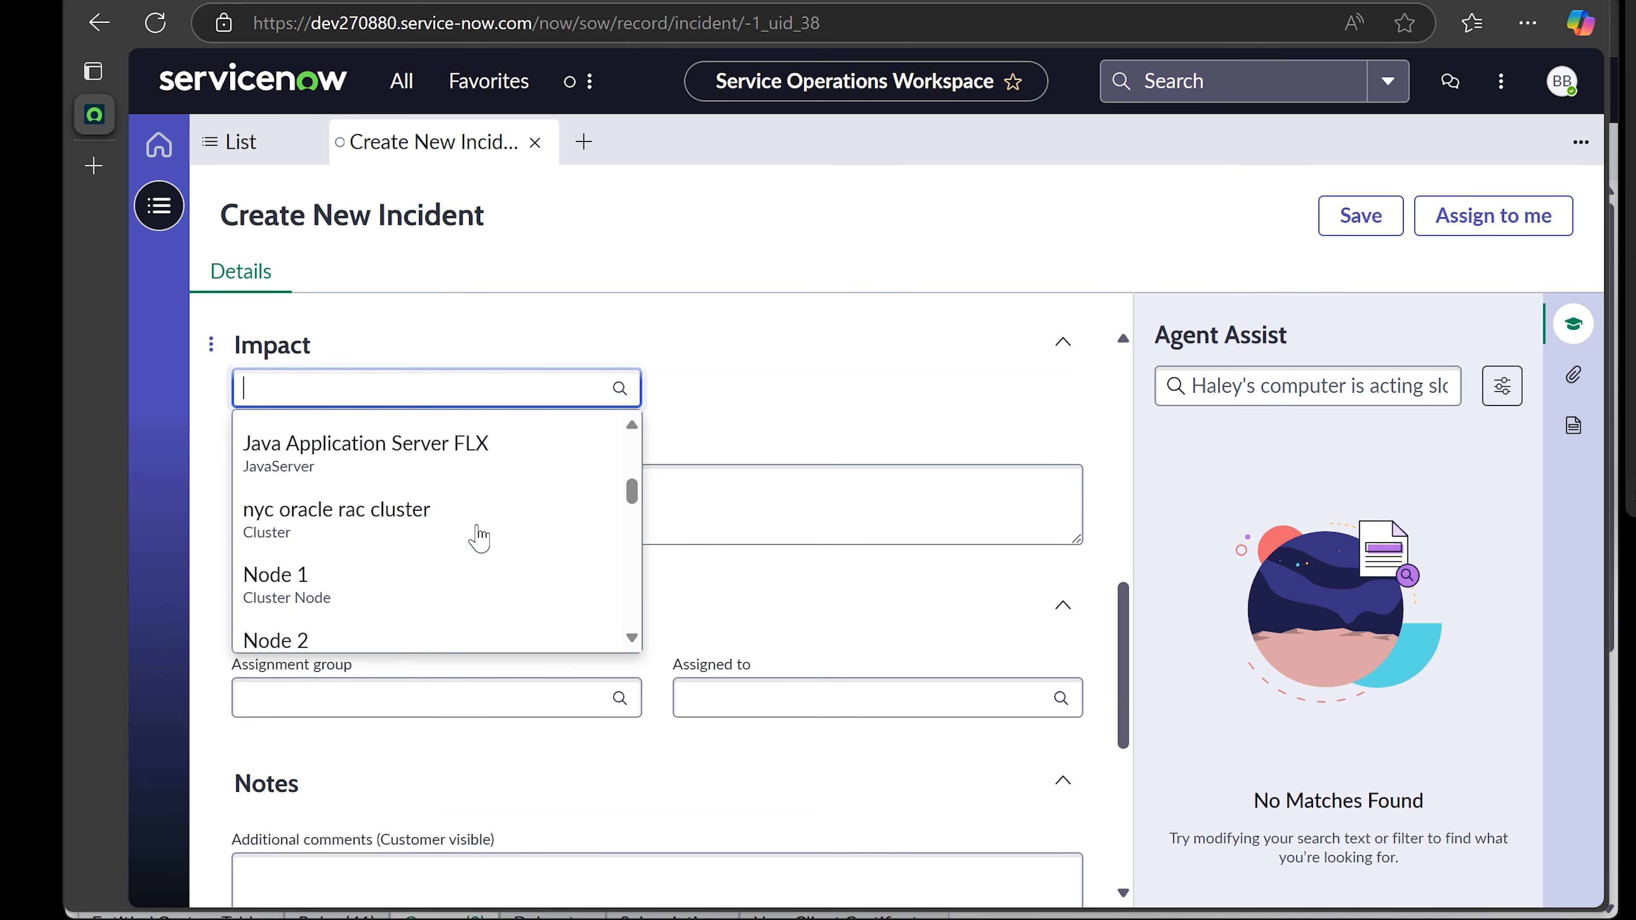
scroll(477, 537, down, 2)
scroll(483, 531, up, 8)
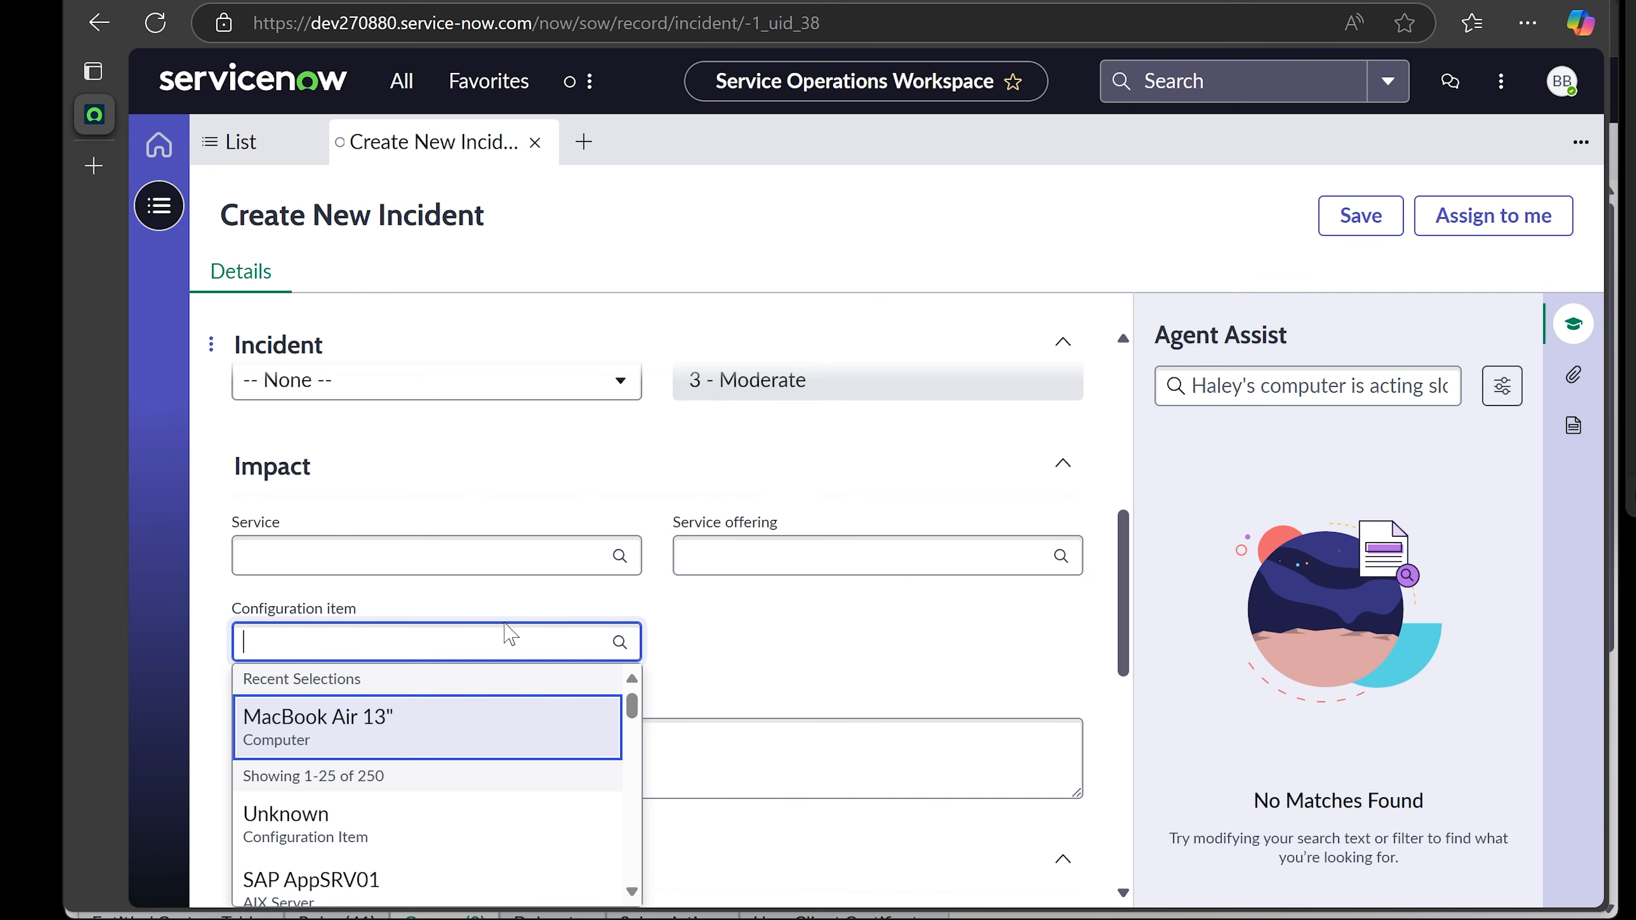
- Try configuration item searches for 'computer', 'hp', 'dell' and 'laptop' without choosing one
click(483, 640)
text(computer)
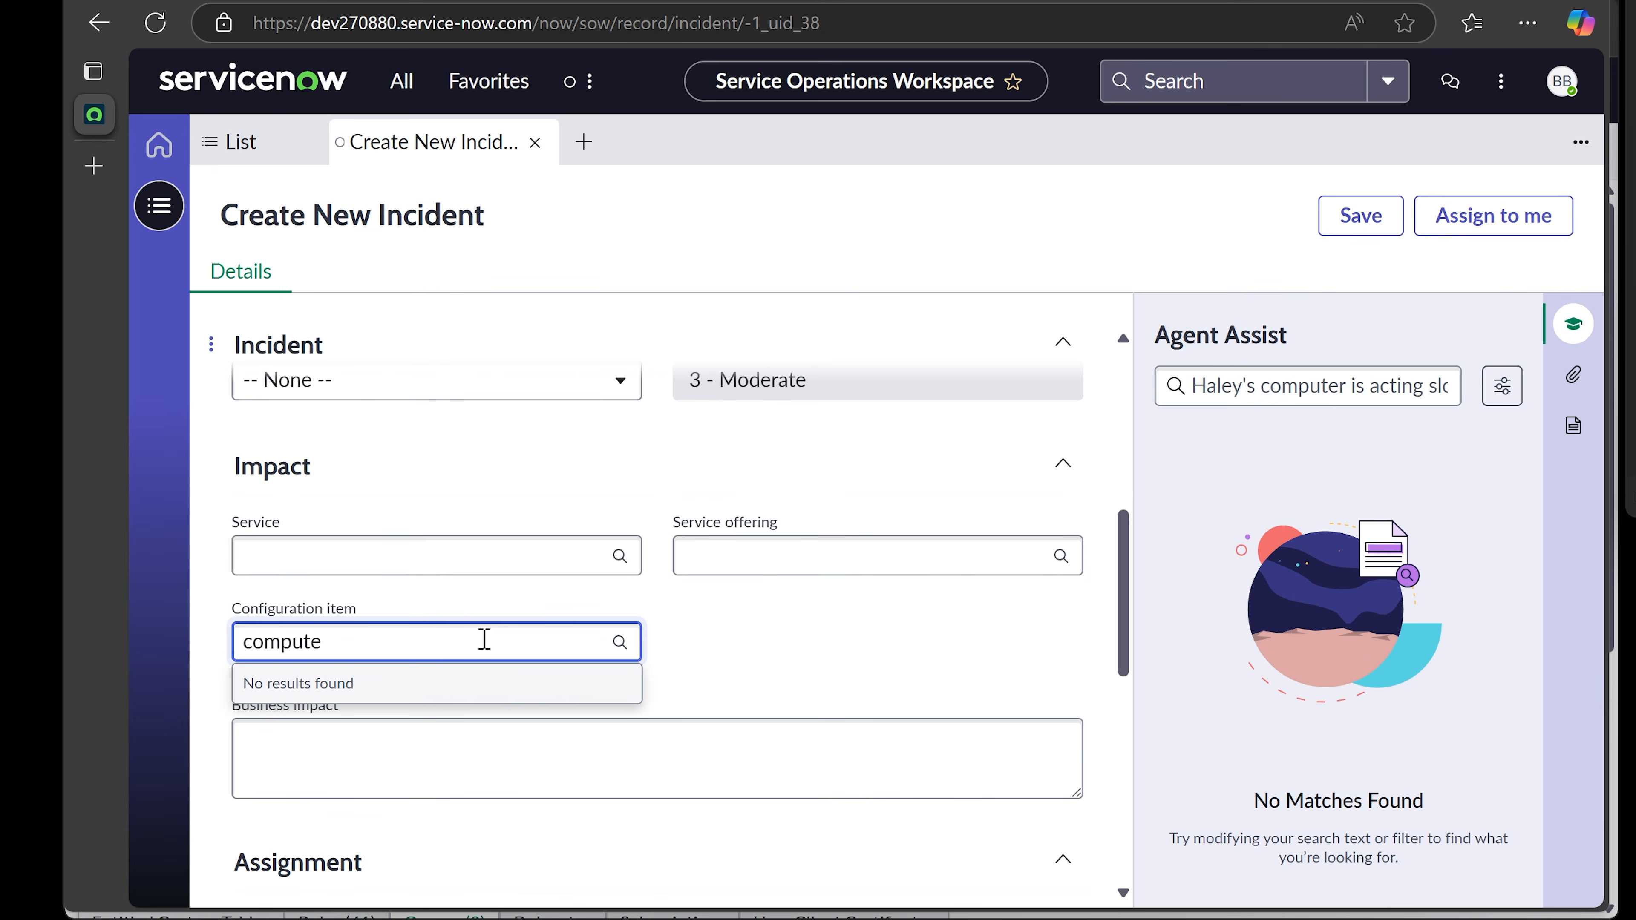
key(BackSpace)
key(BackSpace)
key(BackSpace)
key(BackSpace)
key(BackSpace)
key(BackSpace)
key(BackSpace)
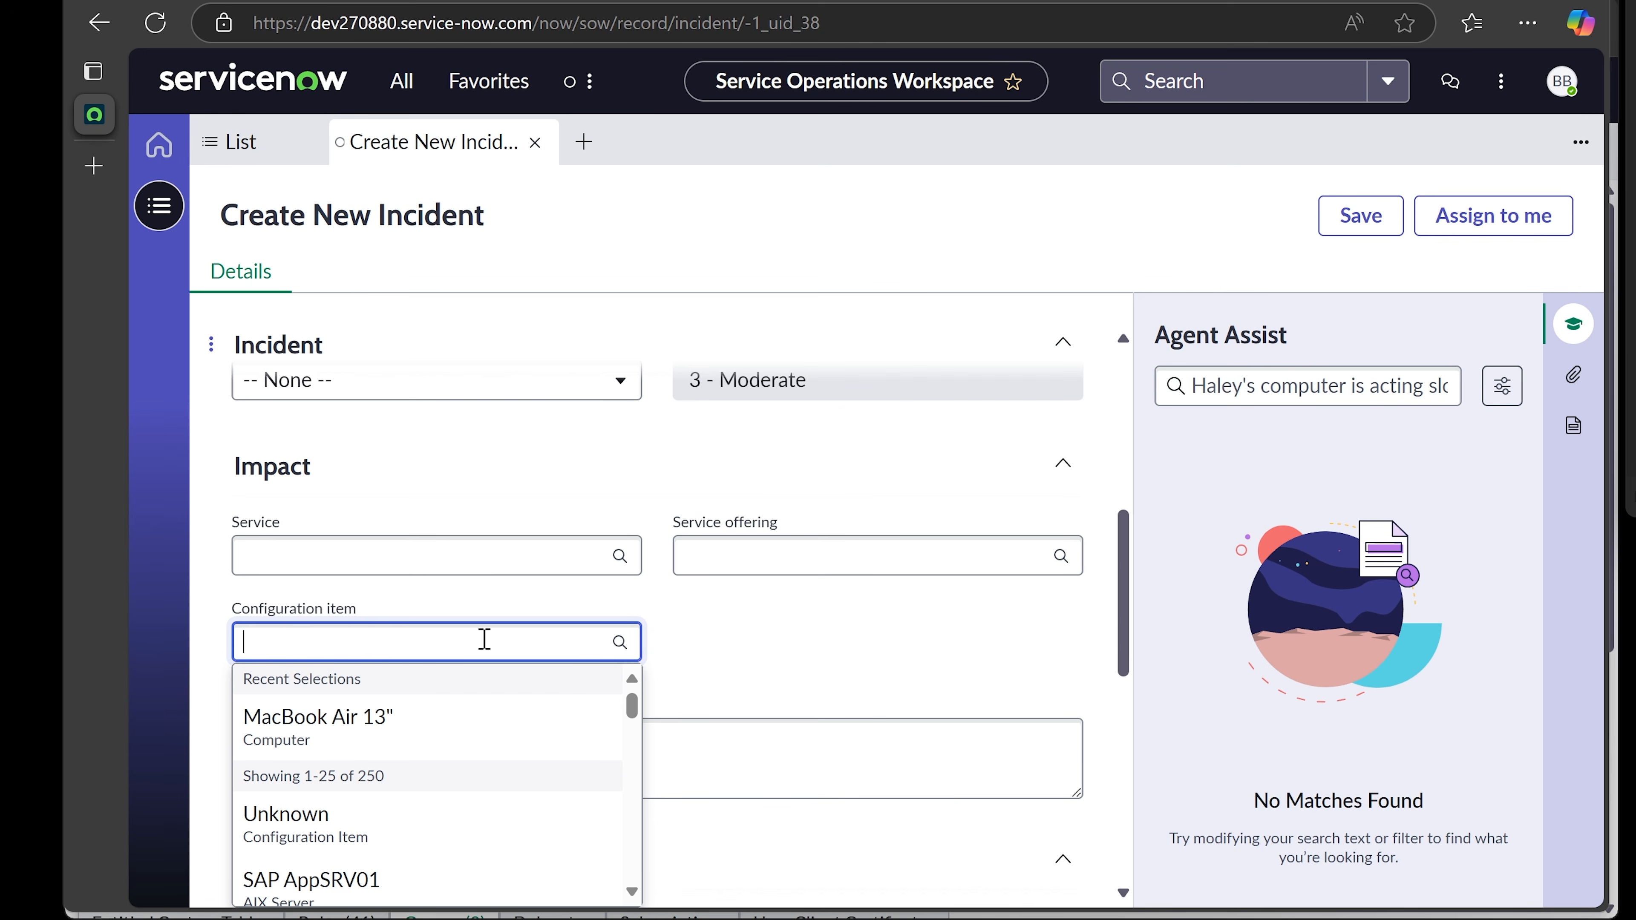
text(hp)
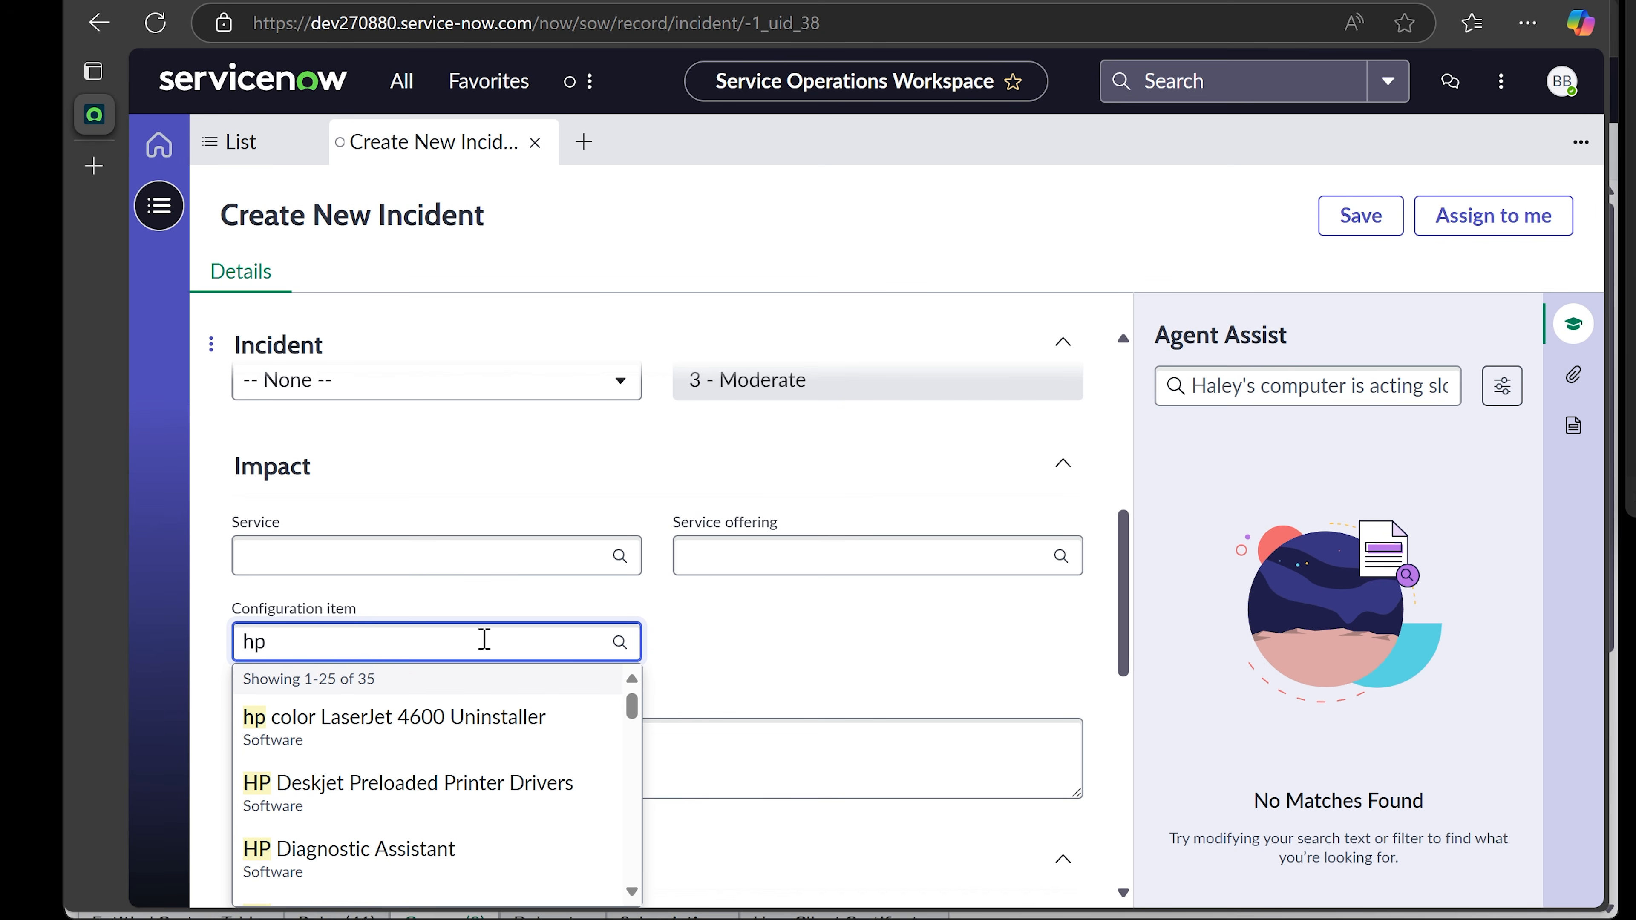
key(BackSpace)
key(BackSpace)
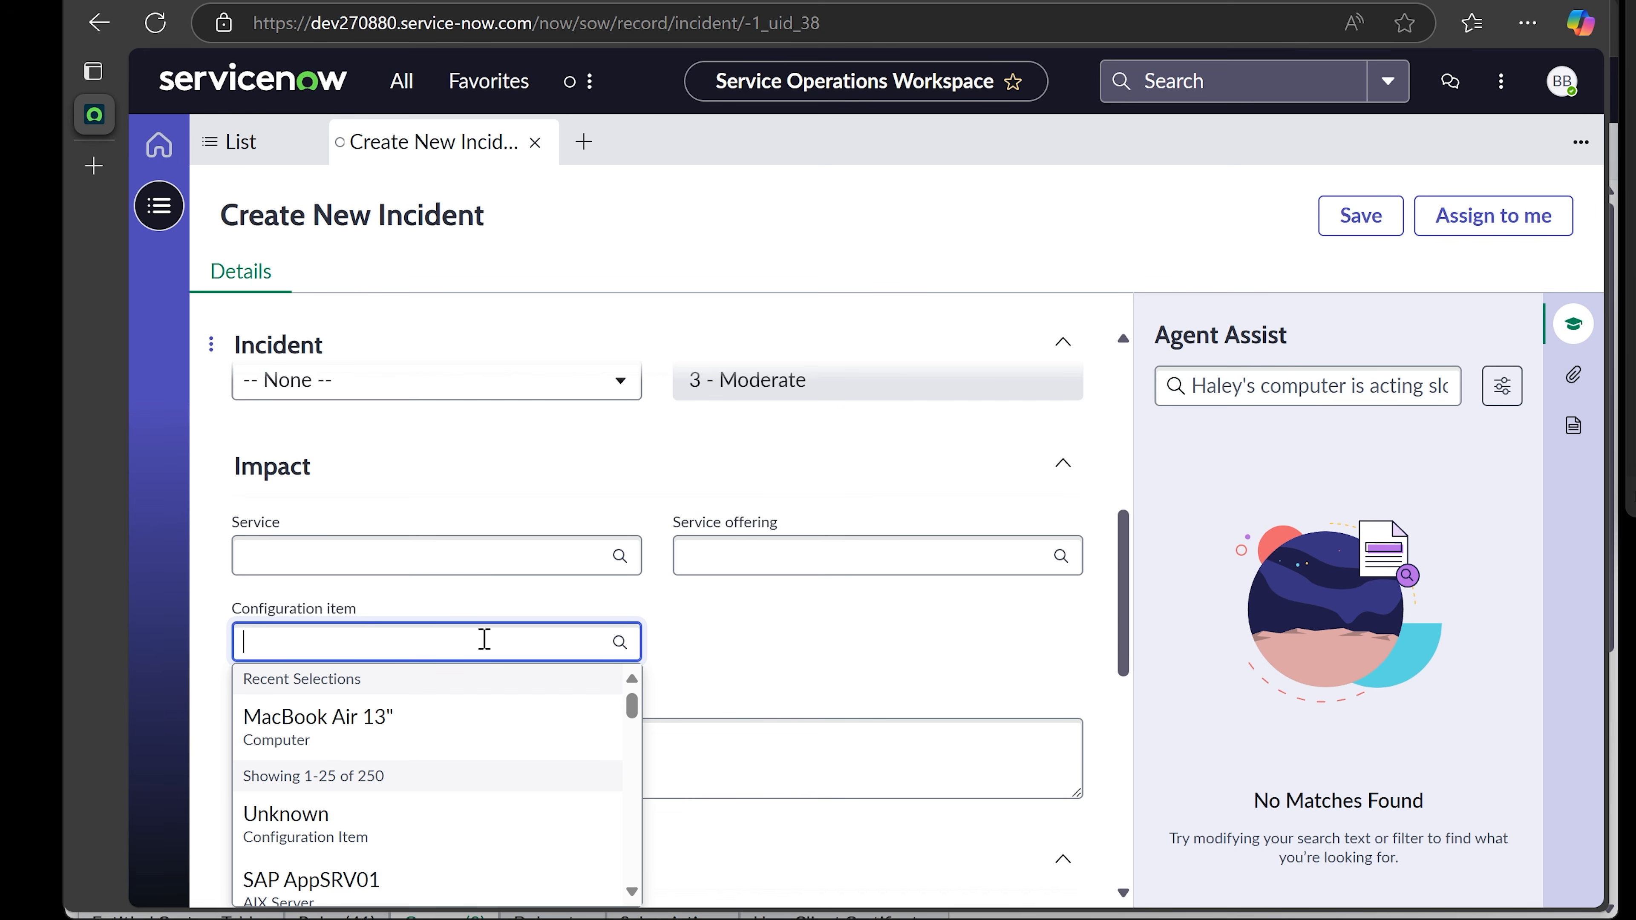
text(dell)
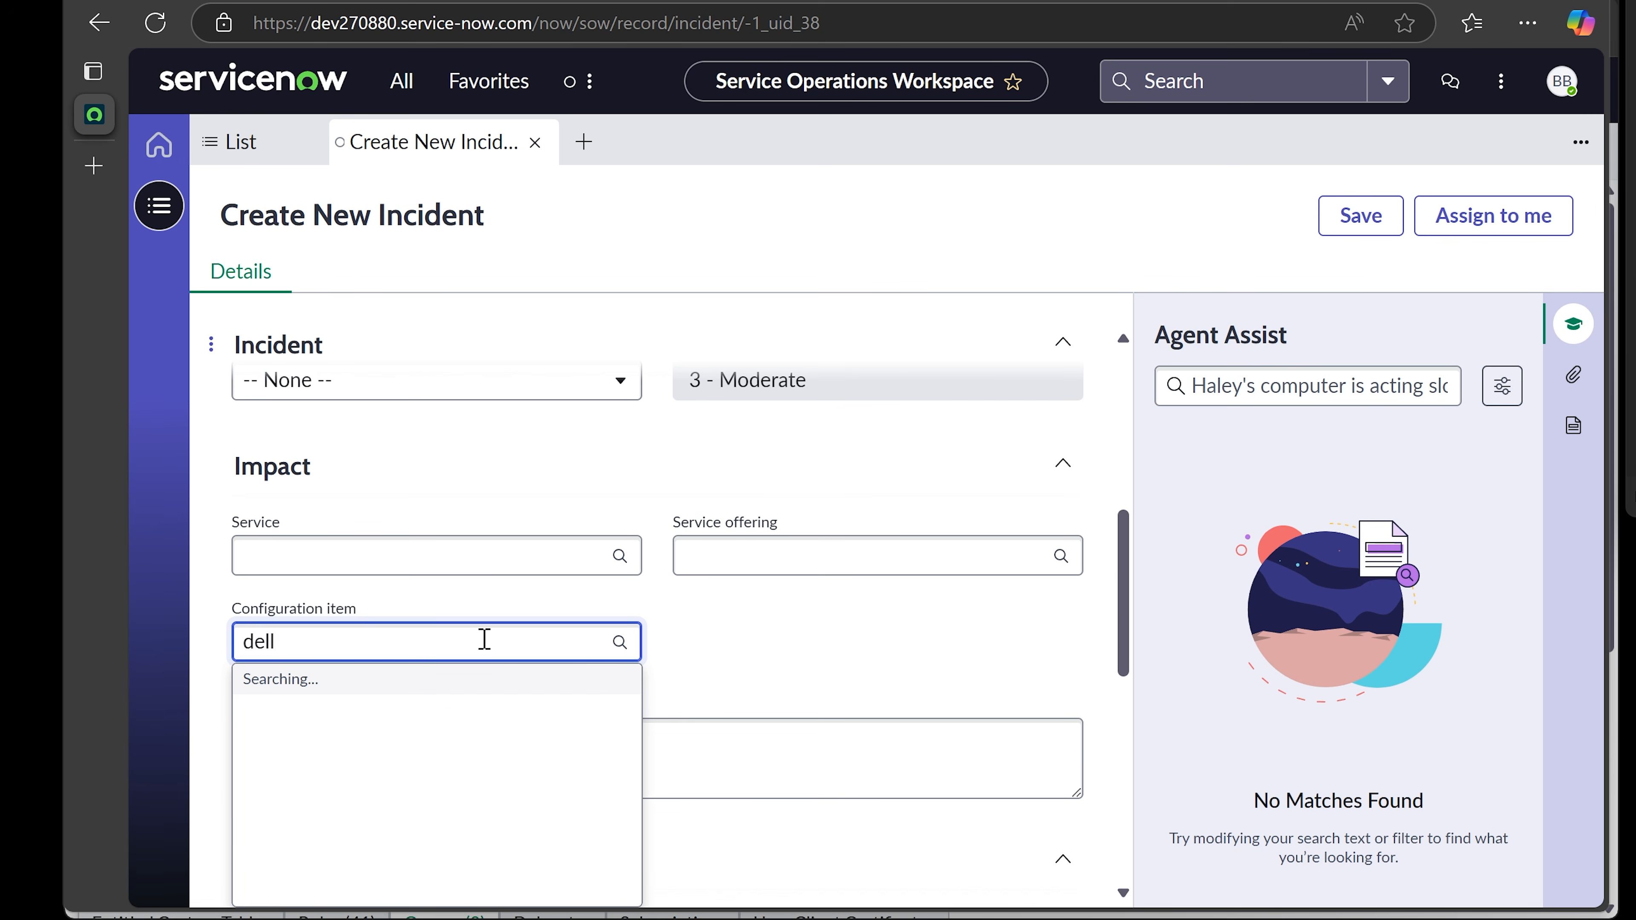
key(BackSpace)
key(BackSpace)
key(BackSpace)
key(BackSpace)
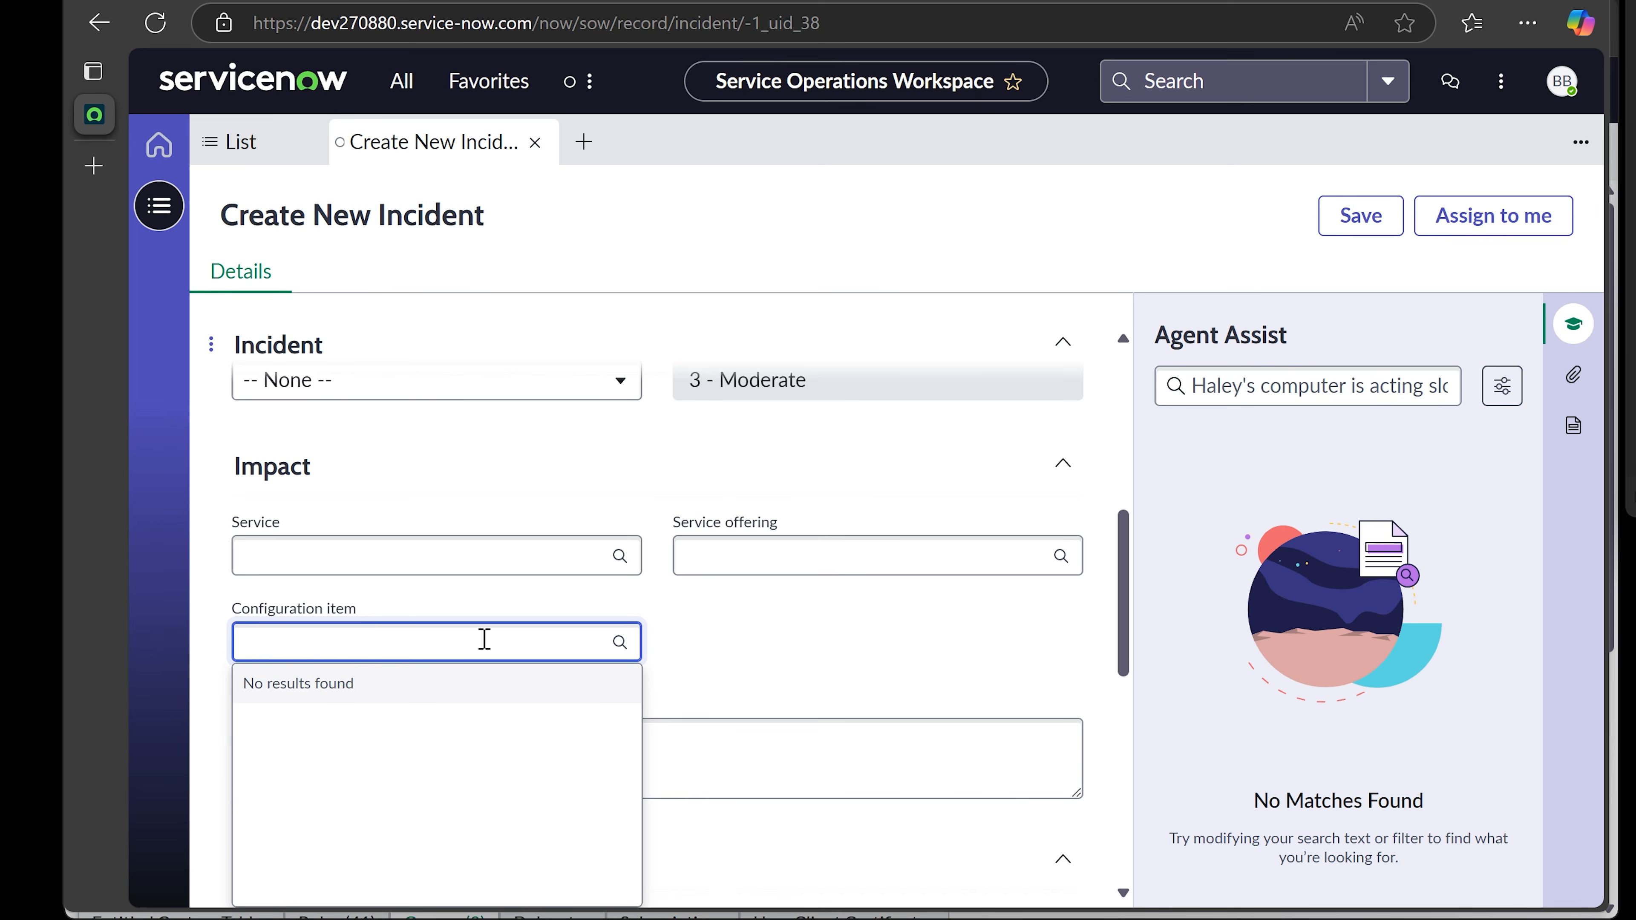
text(laptop)
key(BackSpace)
key(BackSpace)
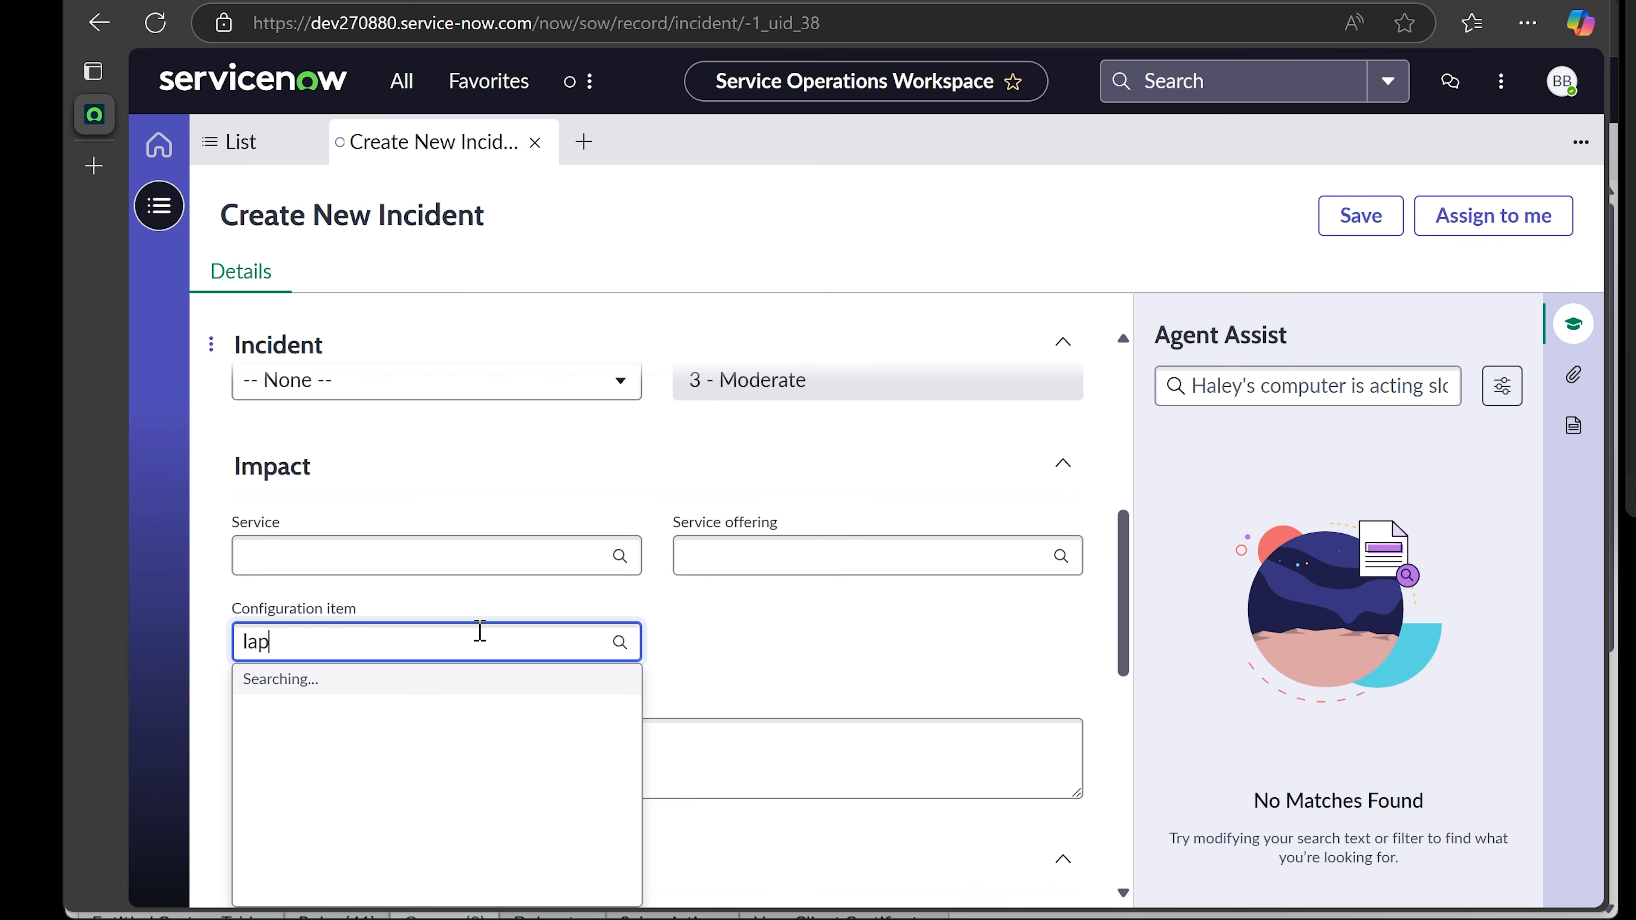
key(BackSpace)
key(BackSpace)
key(BackSpace)
- Search 'desktop' and choose Desktop as the configuration item
text(desktop)
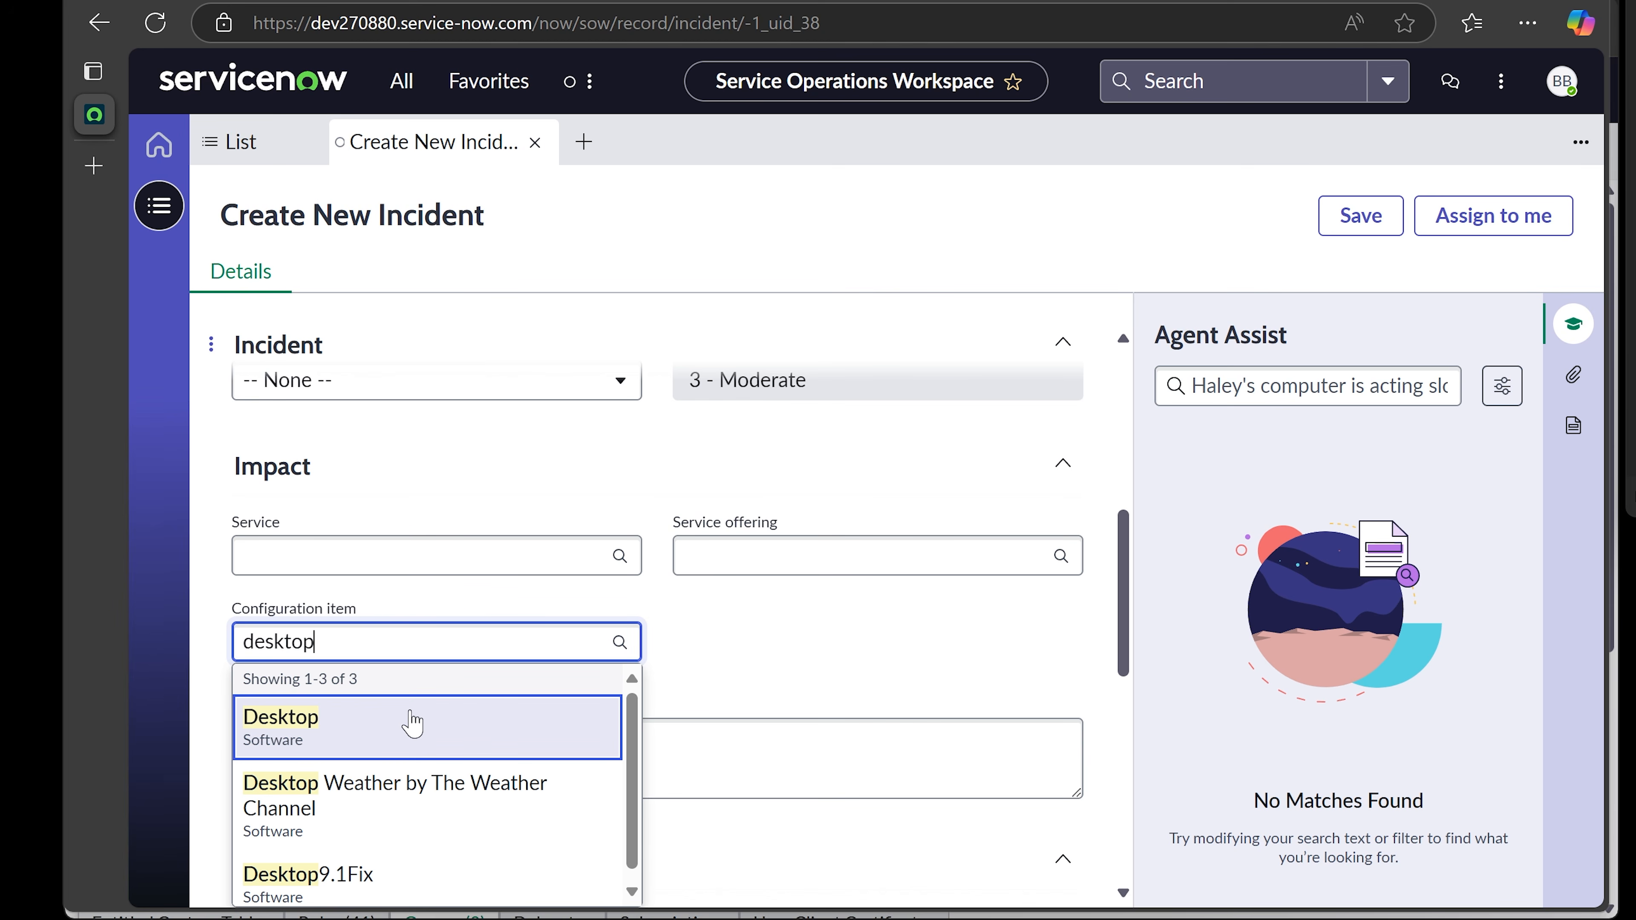
scroll(411, 723, down, 1)
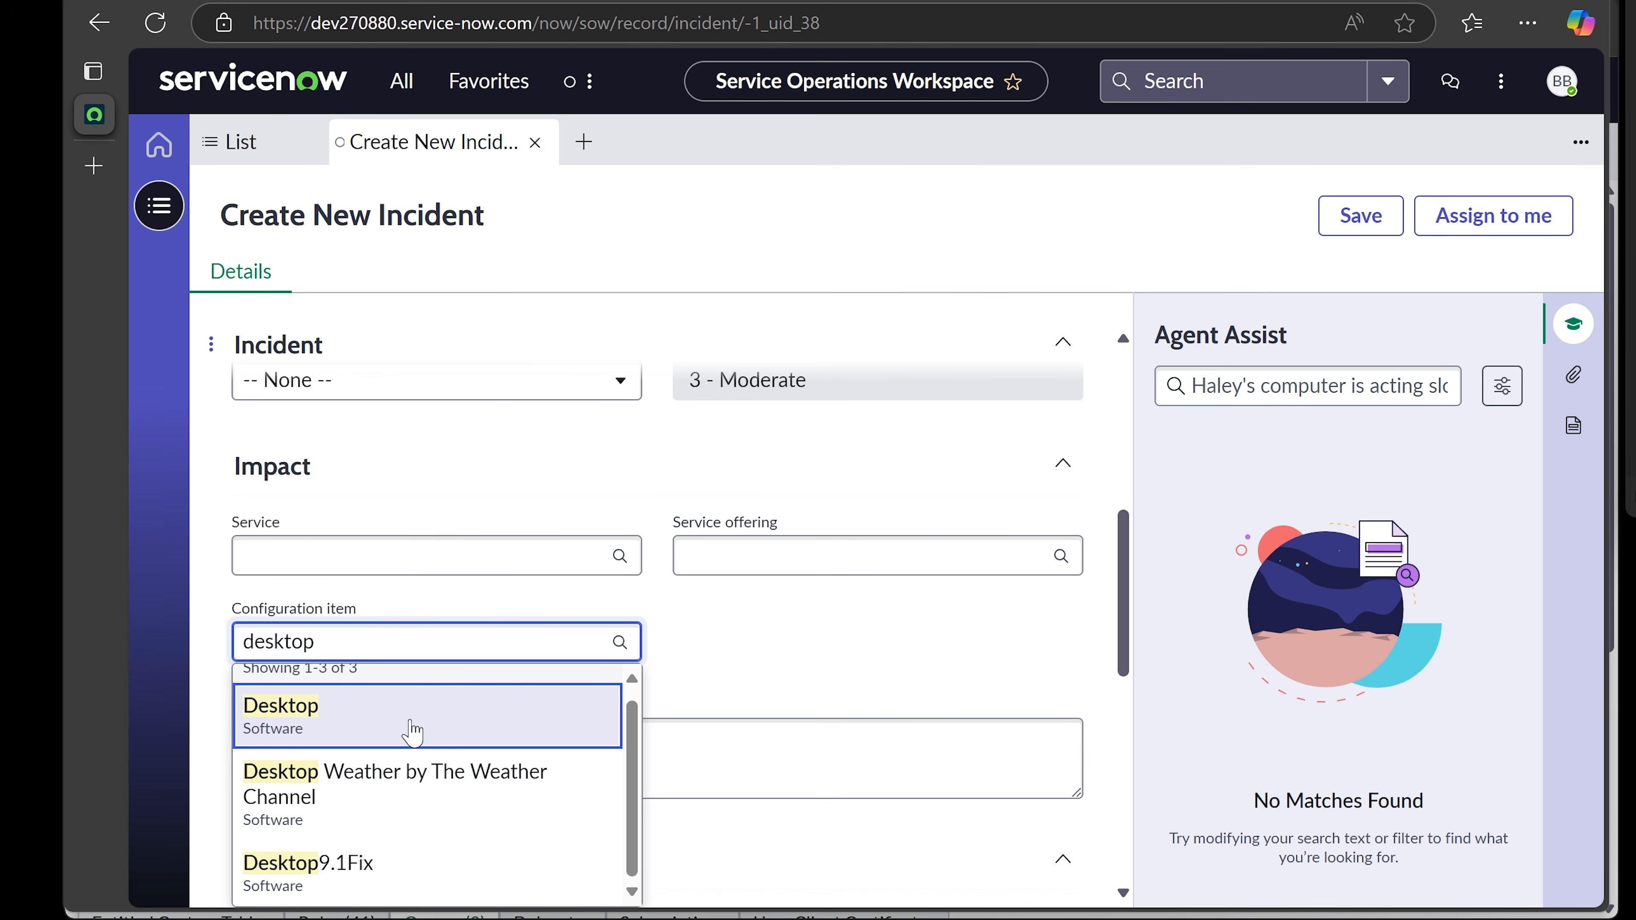
click(411, 723)
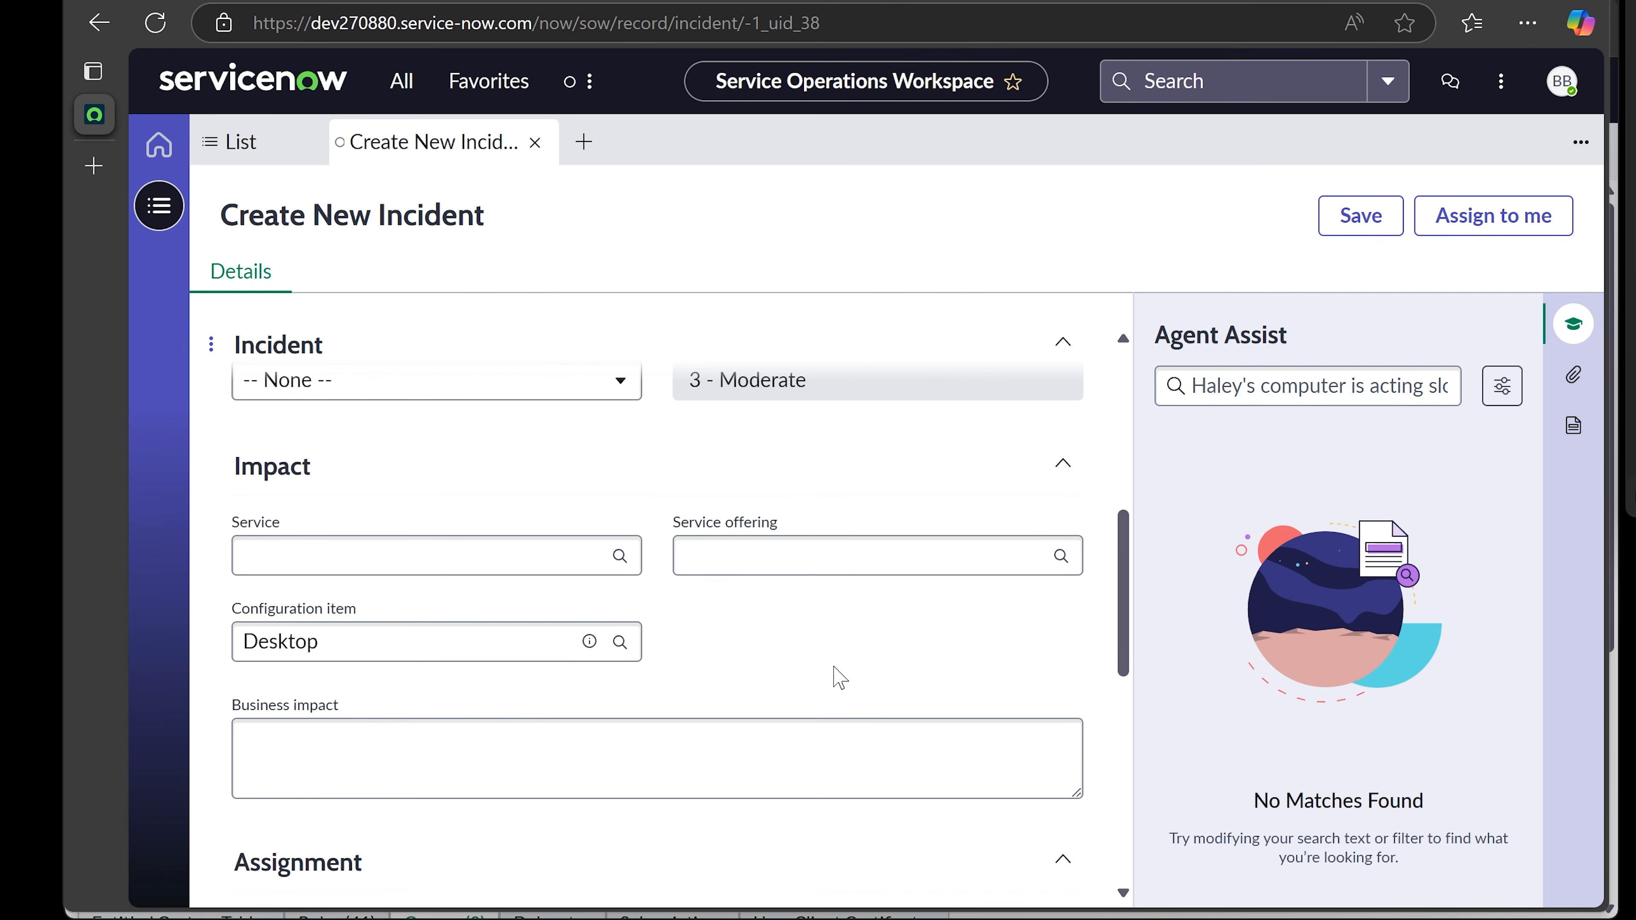
scroll(831, 677, down, 3)
scroll(823, 676, down, 2)
- Browse the list of available assignment groups
click(519, 573)
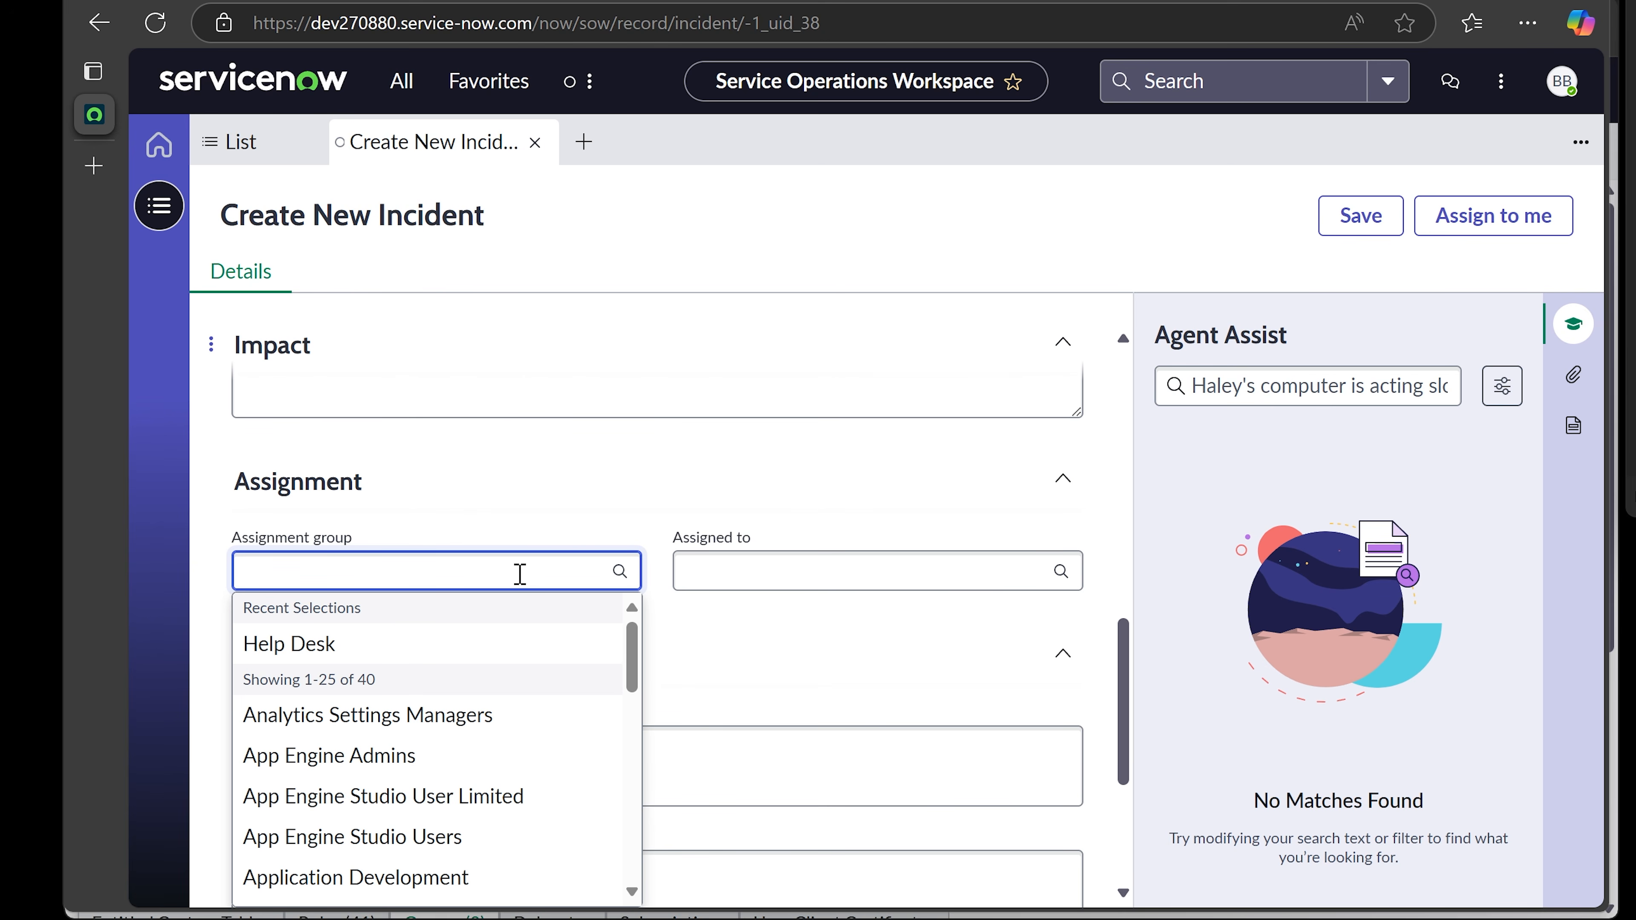
scroll(584, 676, down, 10)
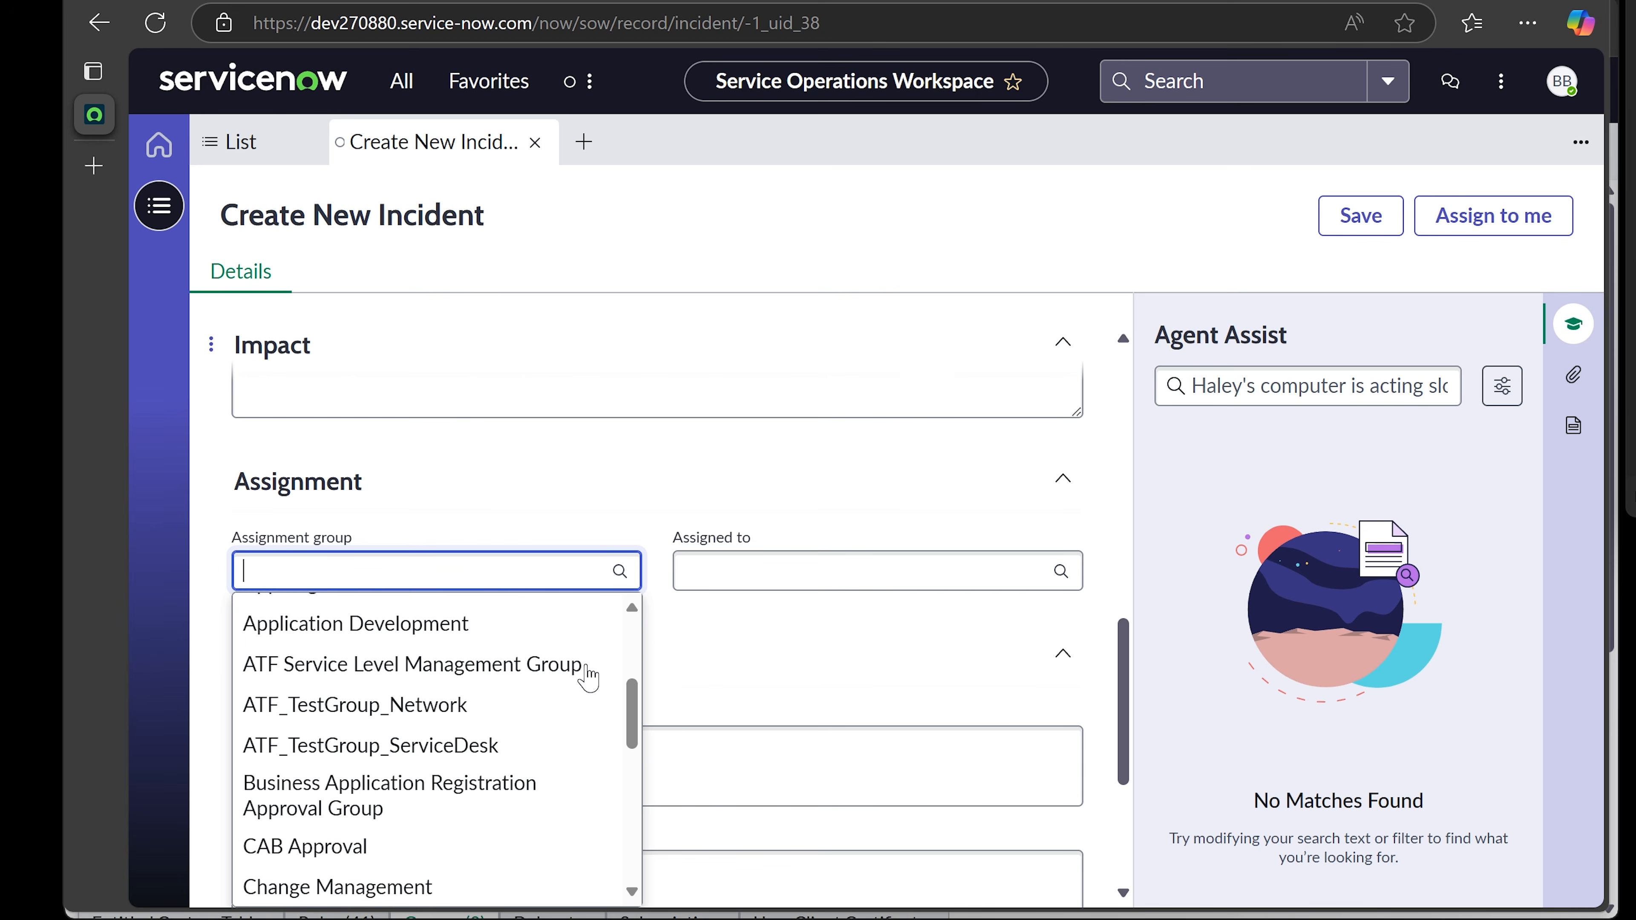
scroll(584, 676, down, 2)
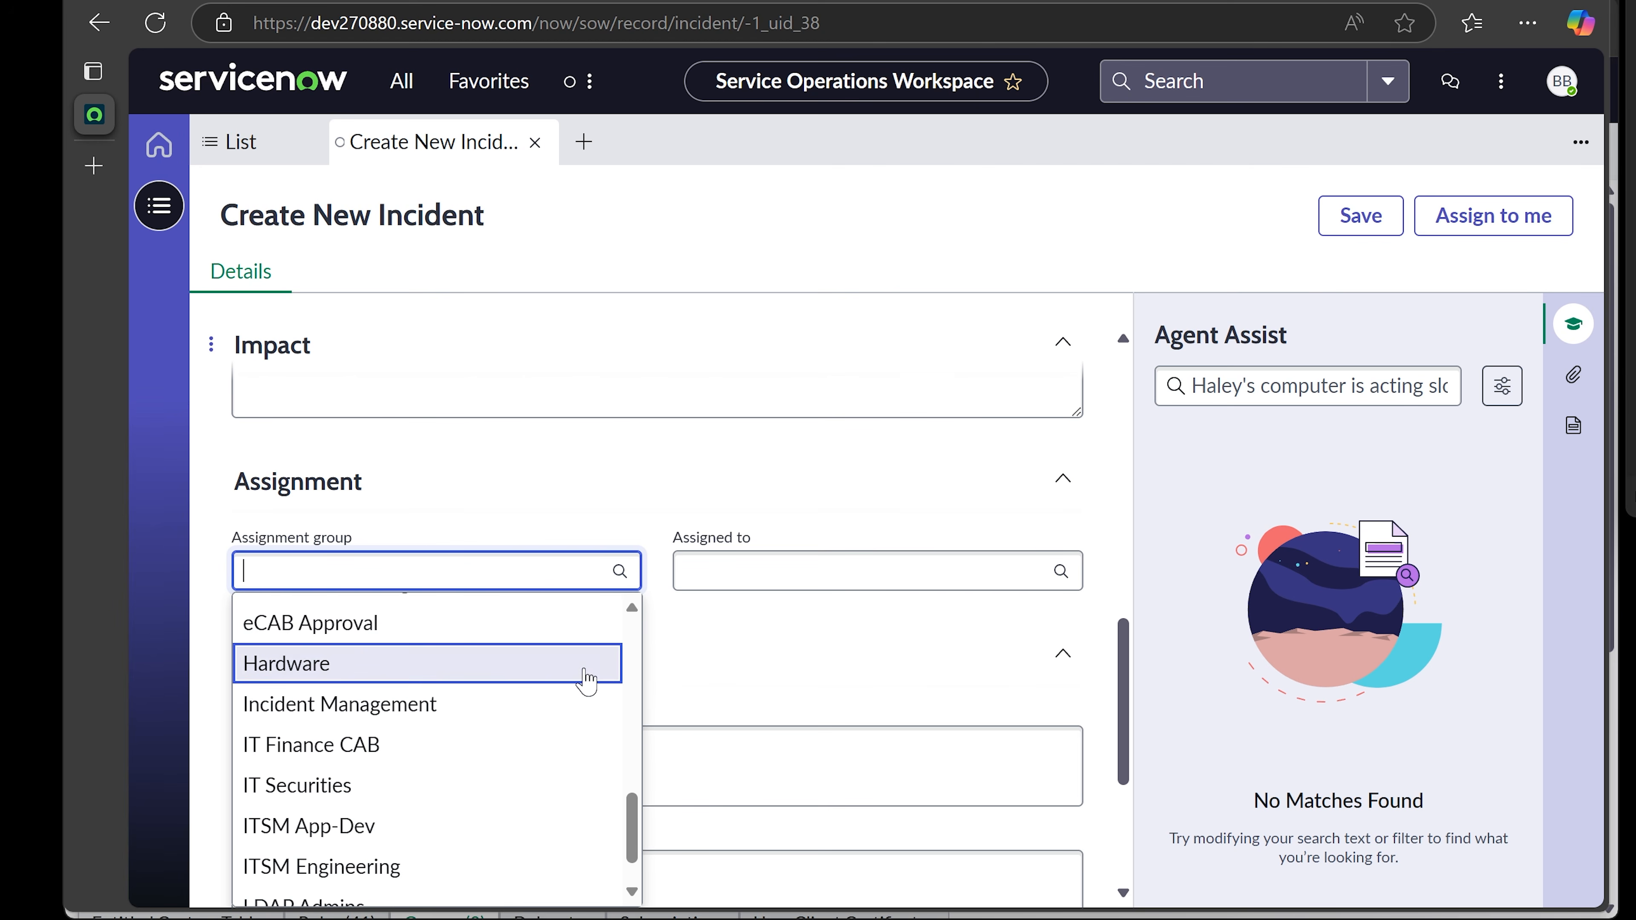
scroll(584, 679, down, 1)
scroll(770, 668, down, 2)
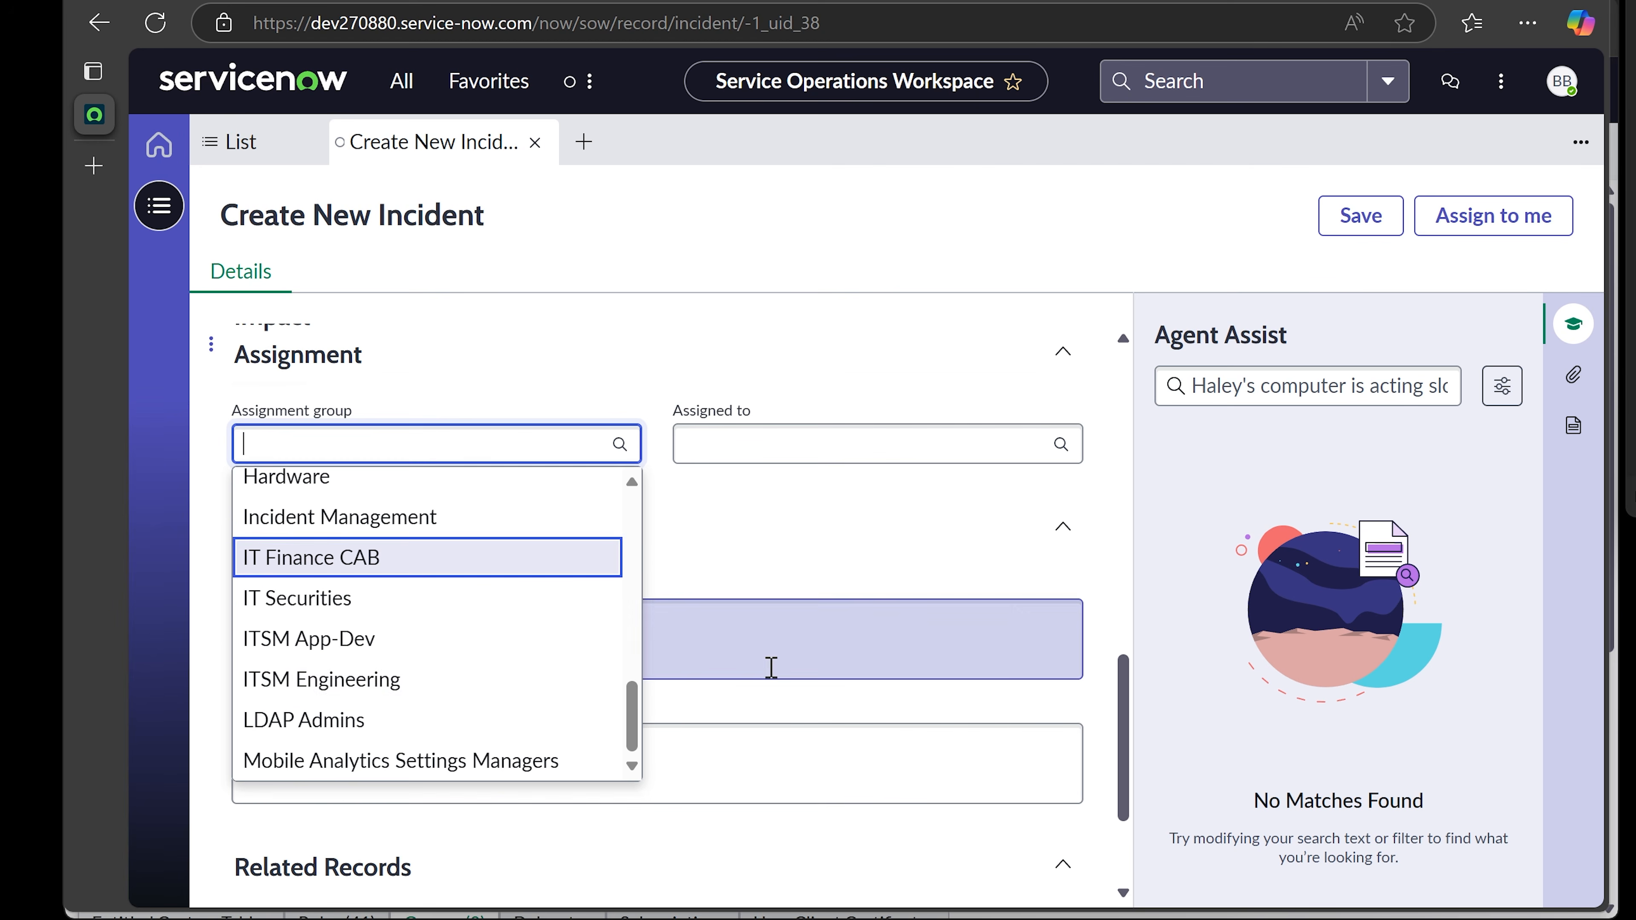
scroll(501, 629, up, 3)
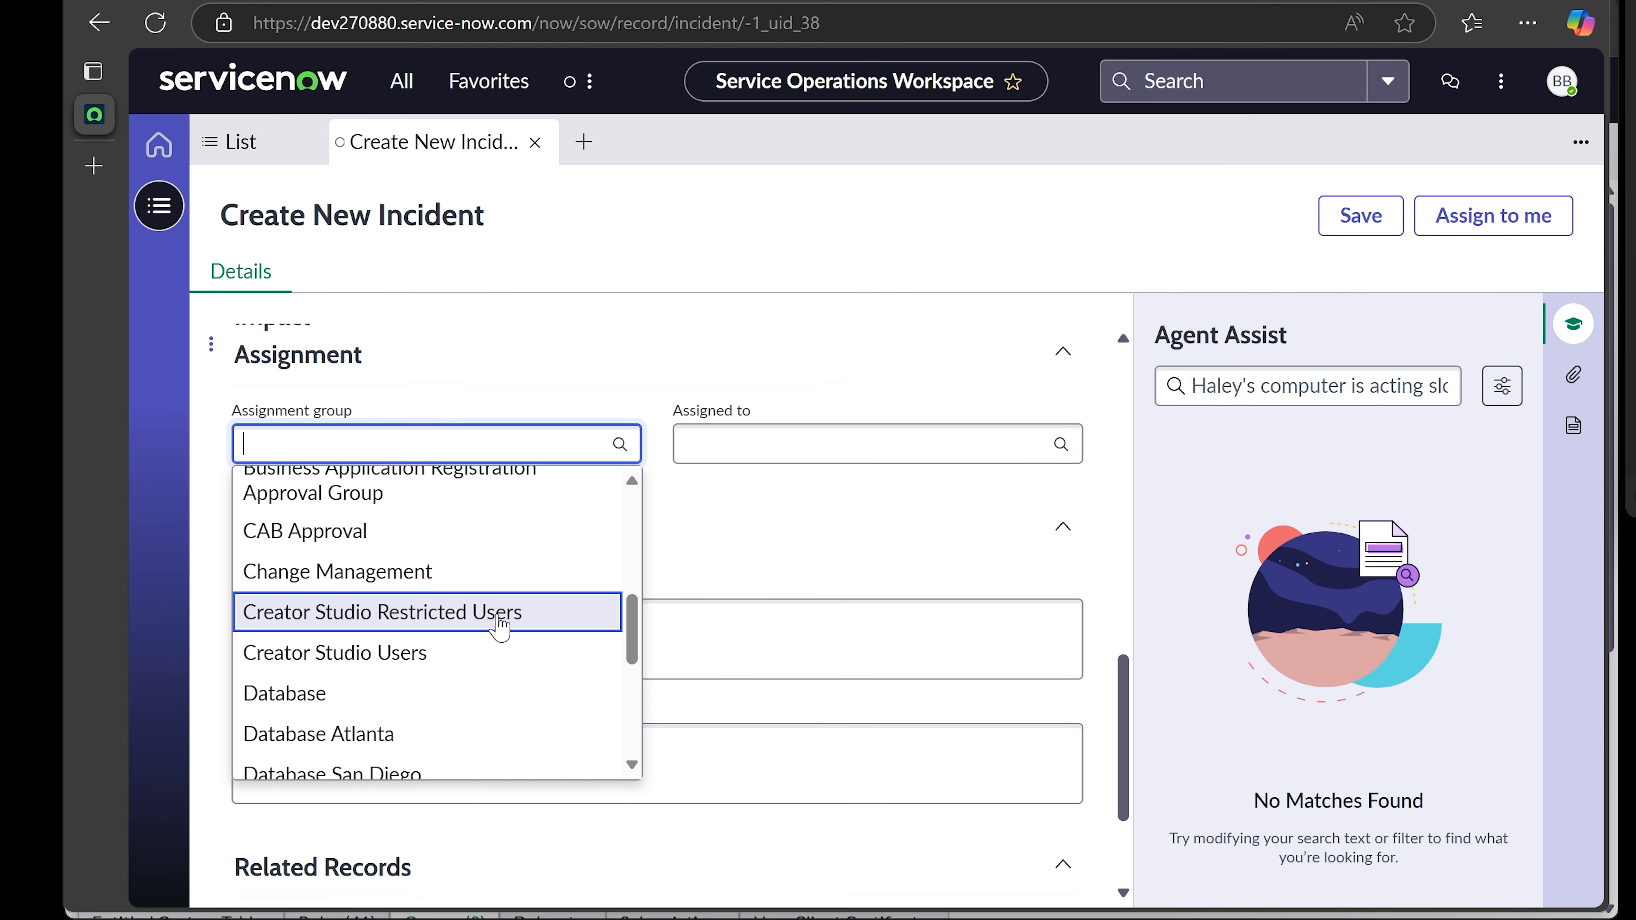
scroll(501, 629, down, 2)
scroll(497, 628, up, 3)
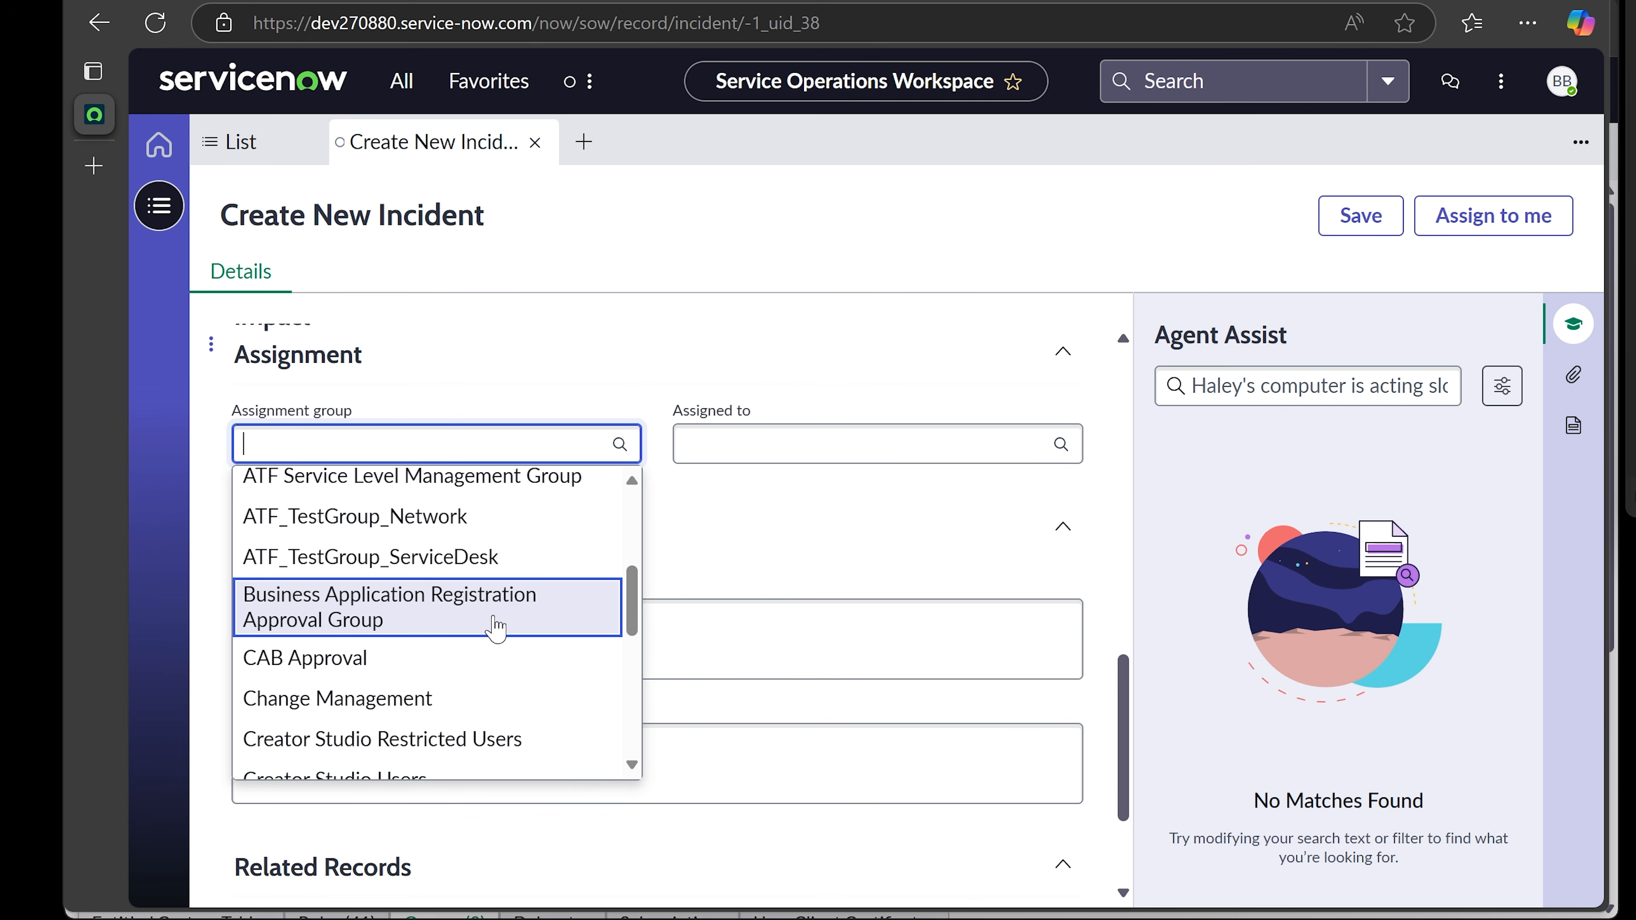
scroll(496, 628, up, 4)
scroll(493, 626, down, 4)
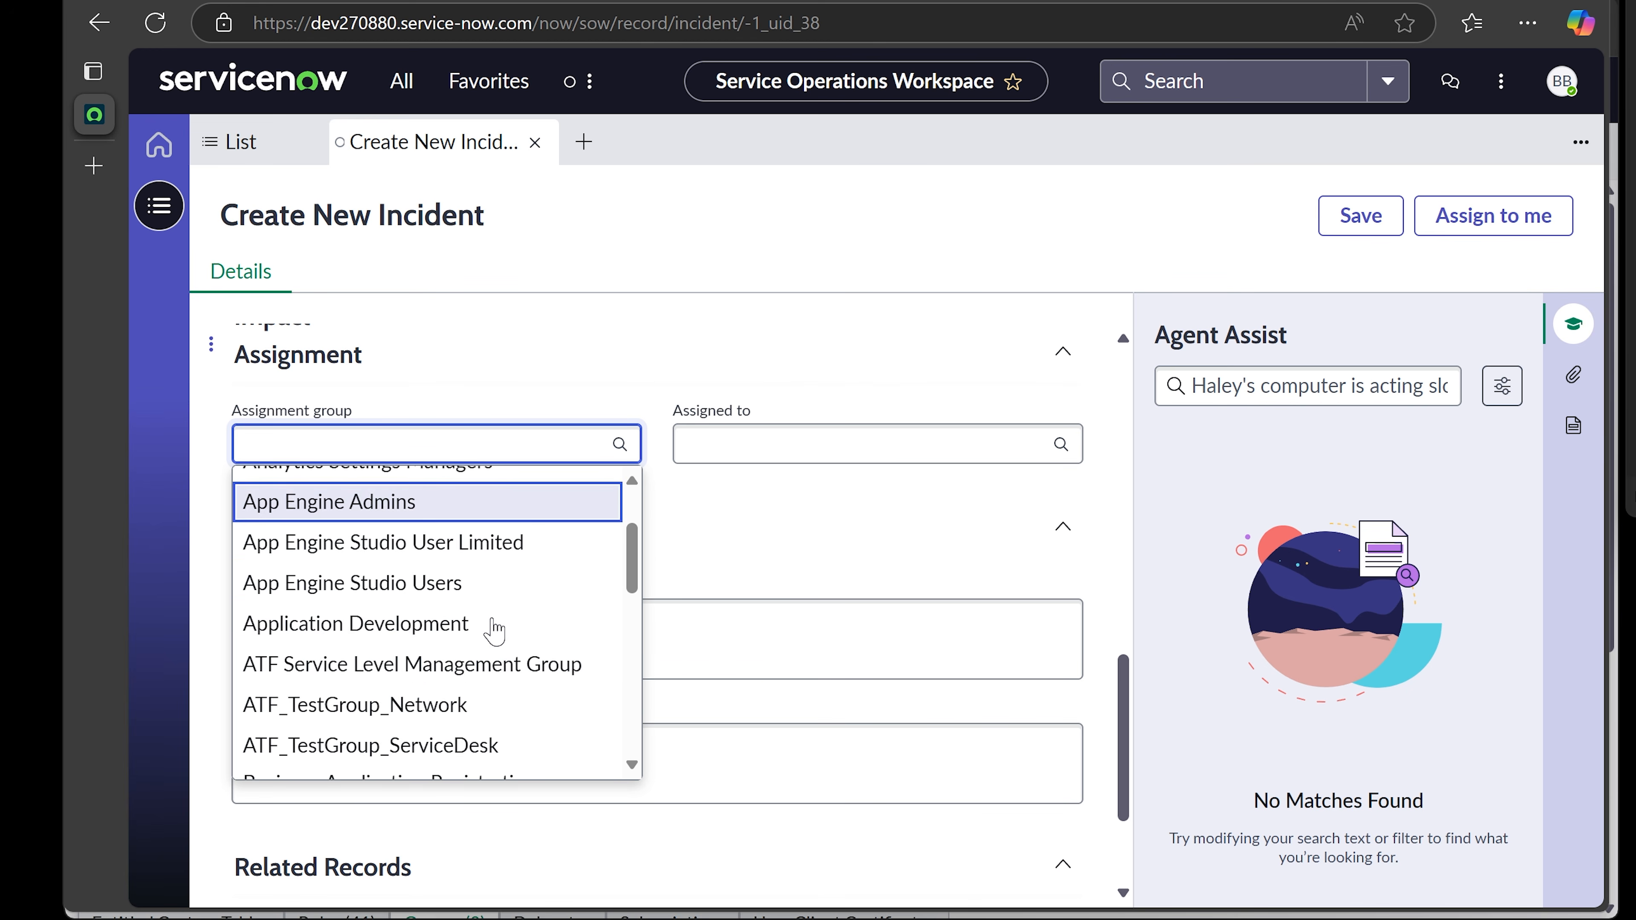
scroll(495, 632, up, 4)
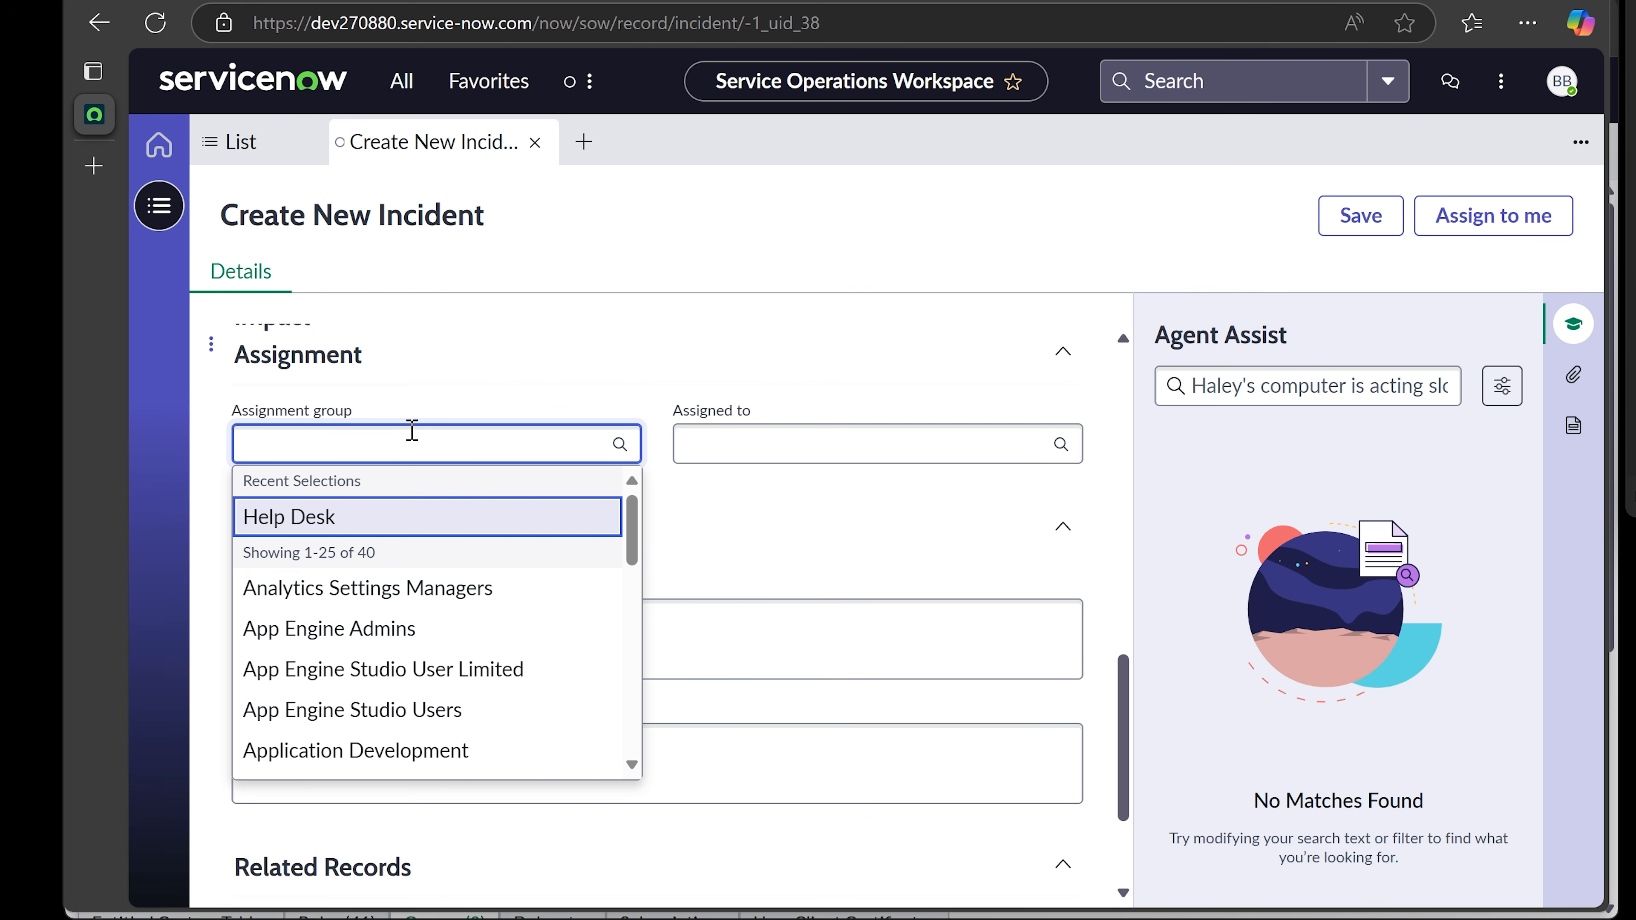
- Search 'serv' and select Service Desk as the assignment group
click(402, 441)
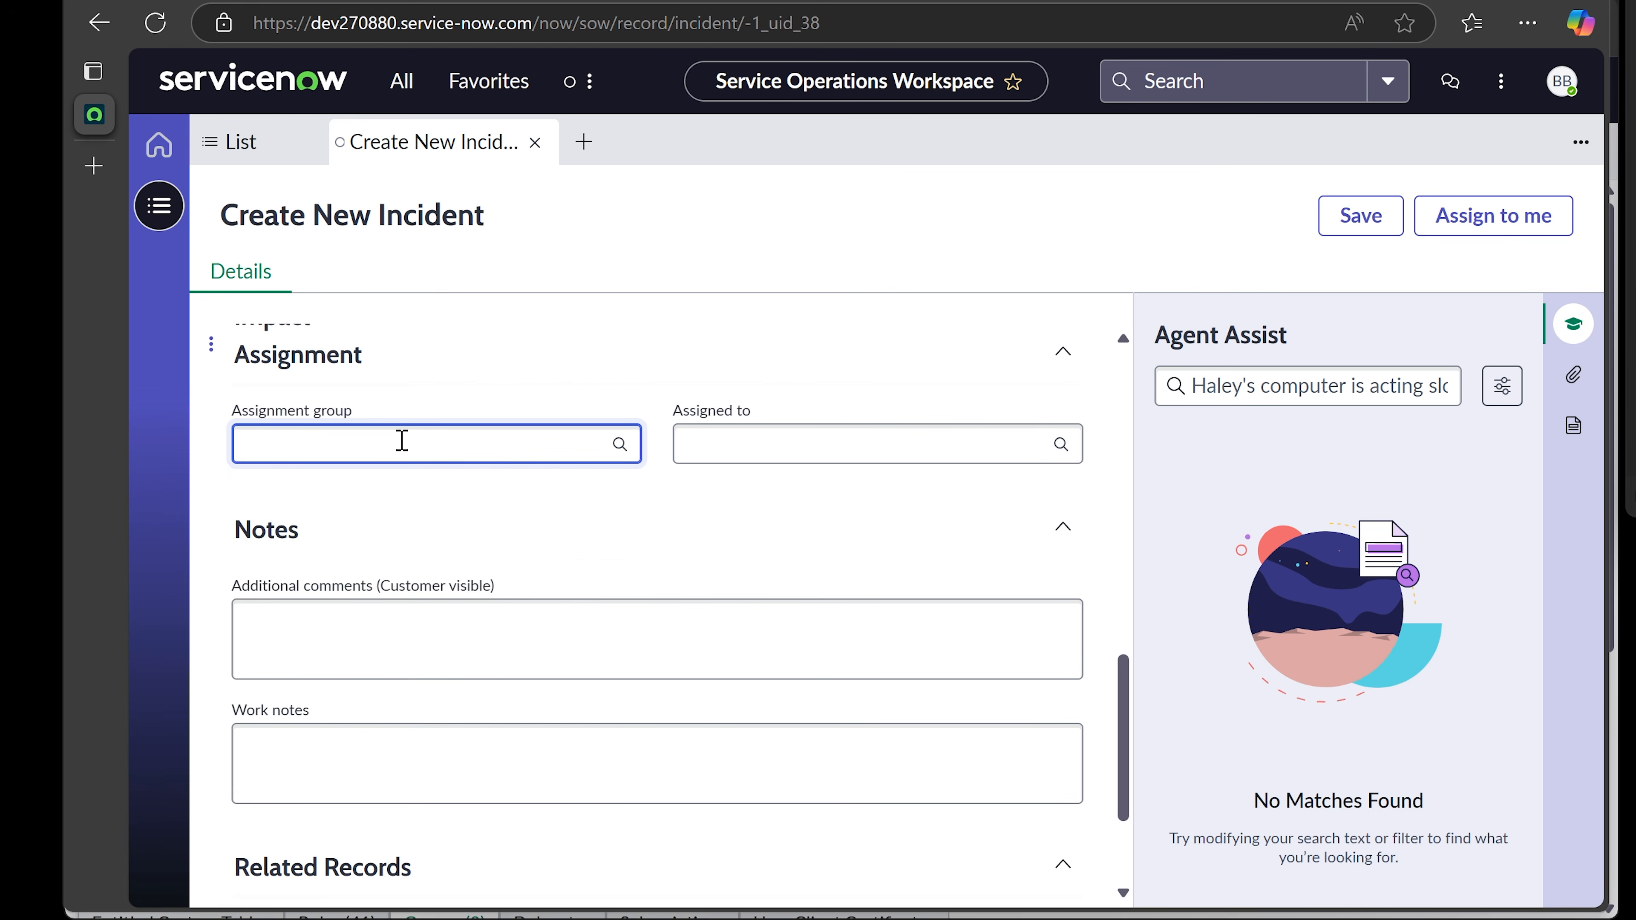
text(serv)
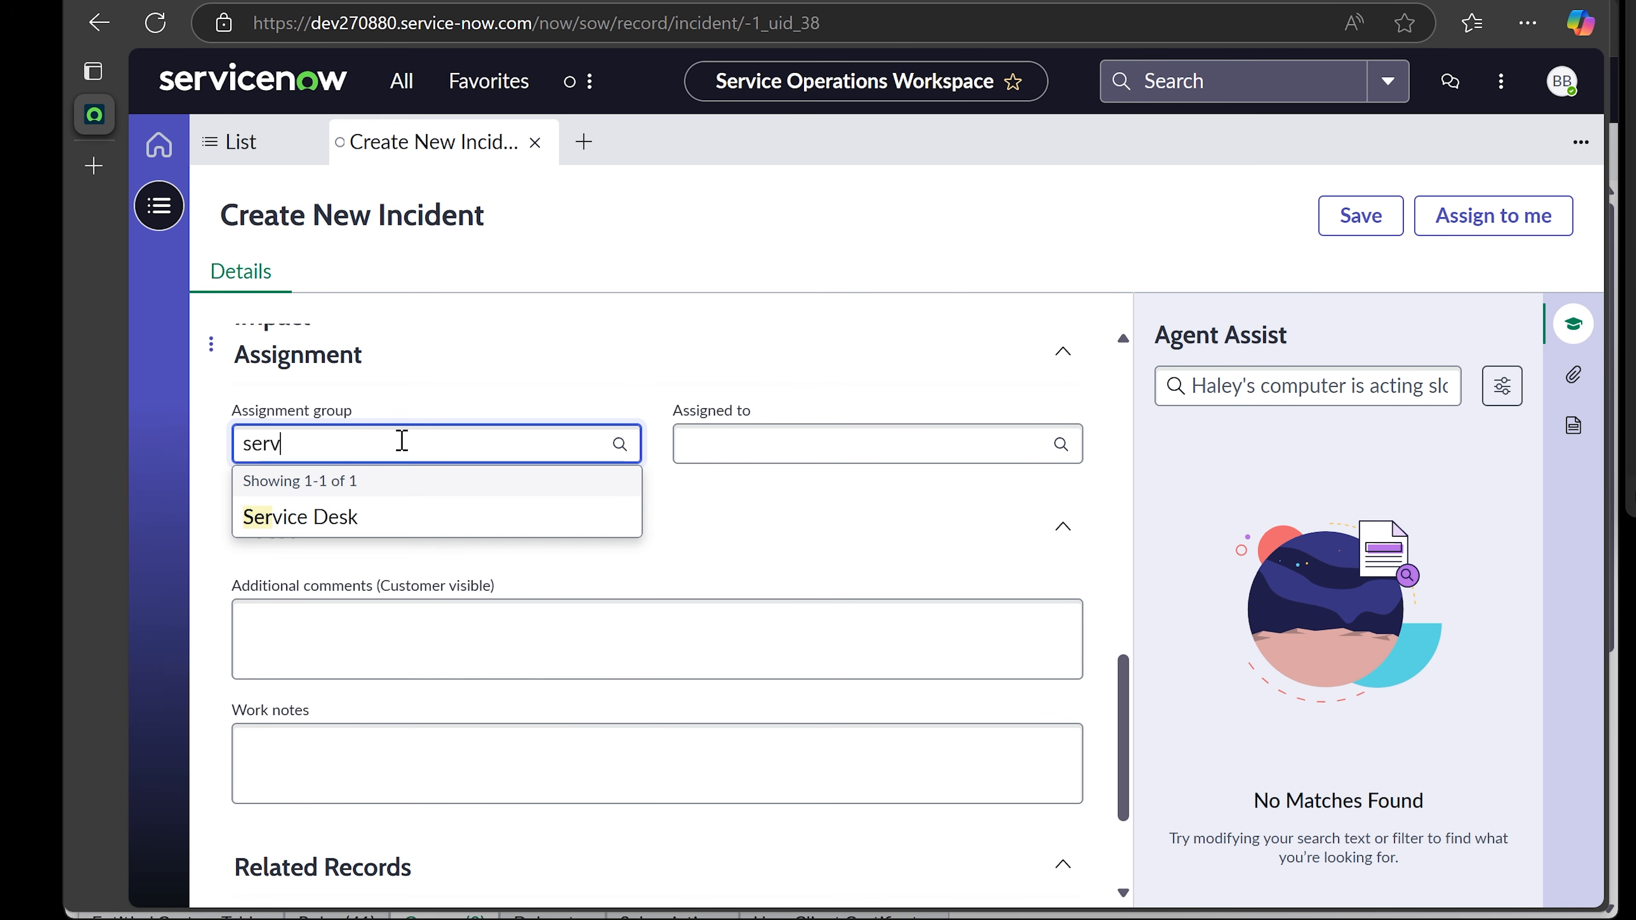
click(365, 519)
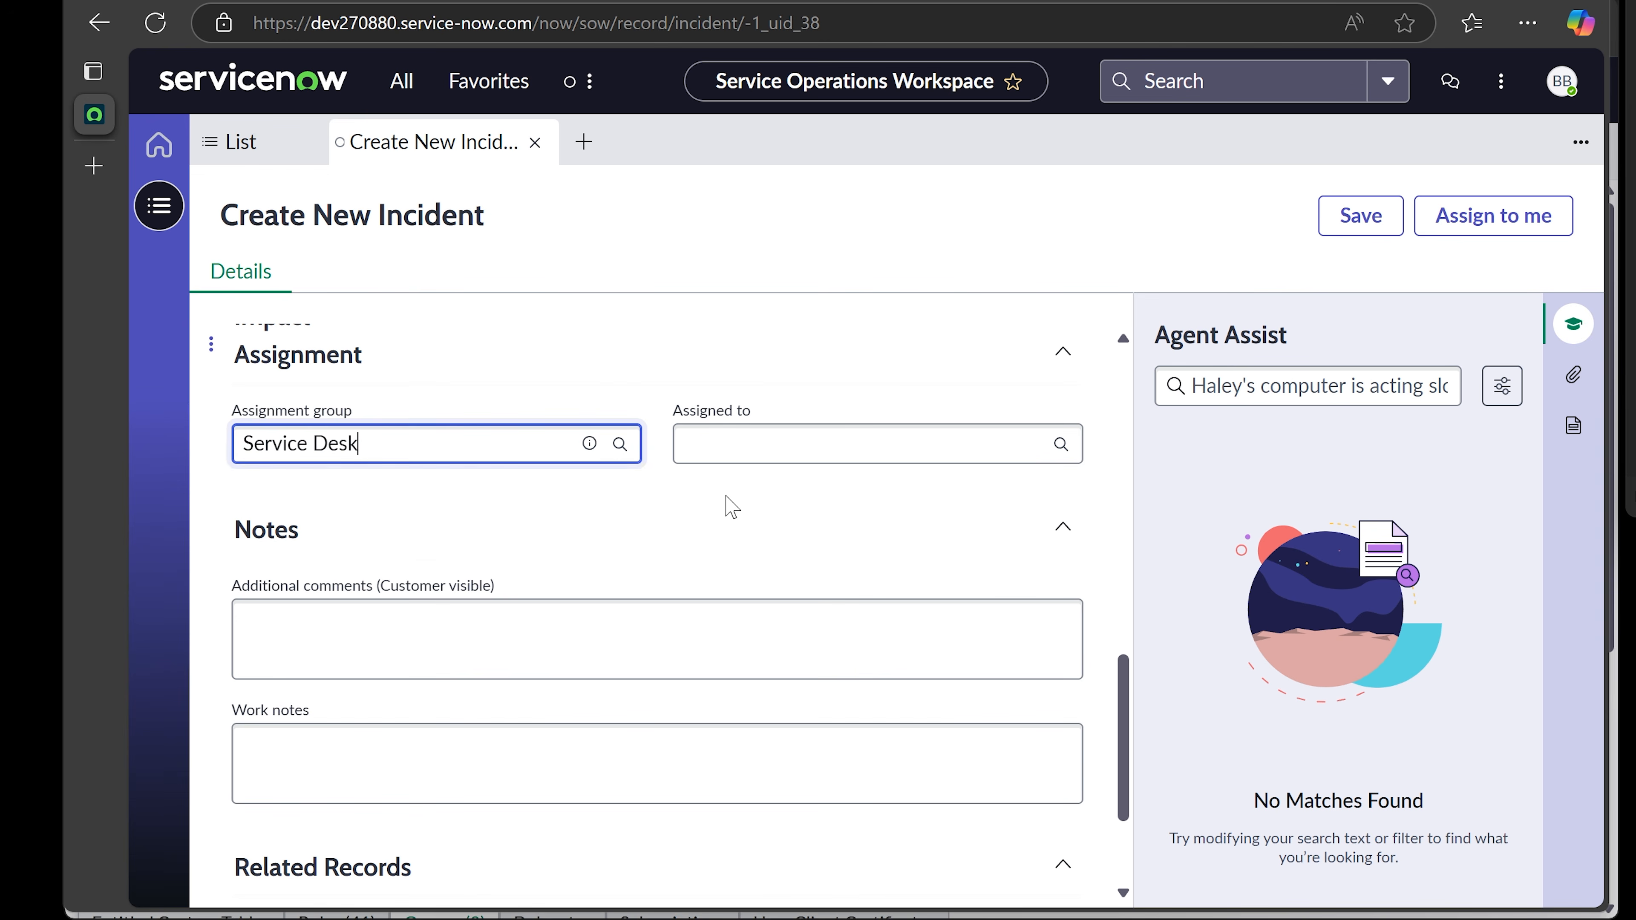
click(696, 510)
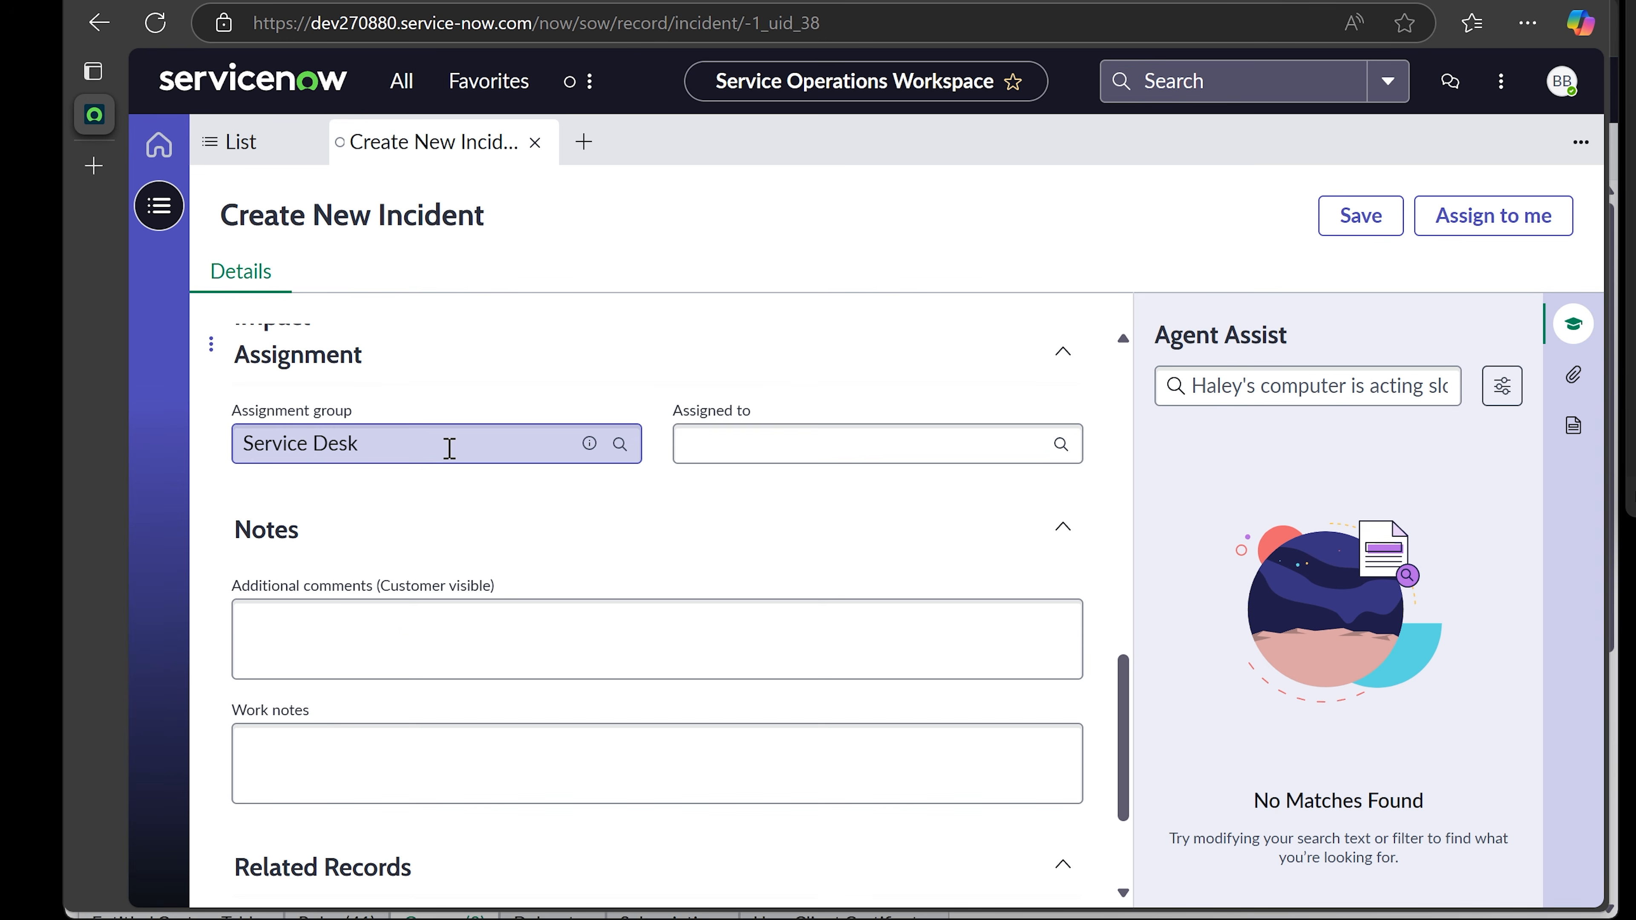
- Scroll the form to confirm Desktop and Service Desk, ending at the Notes section
scroll(449, 447, up, 6)
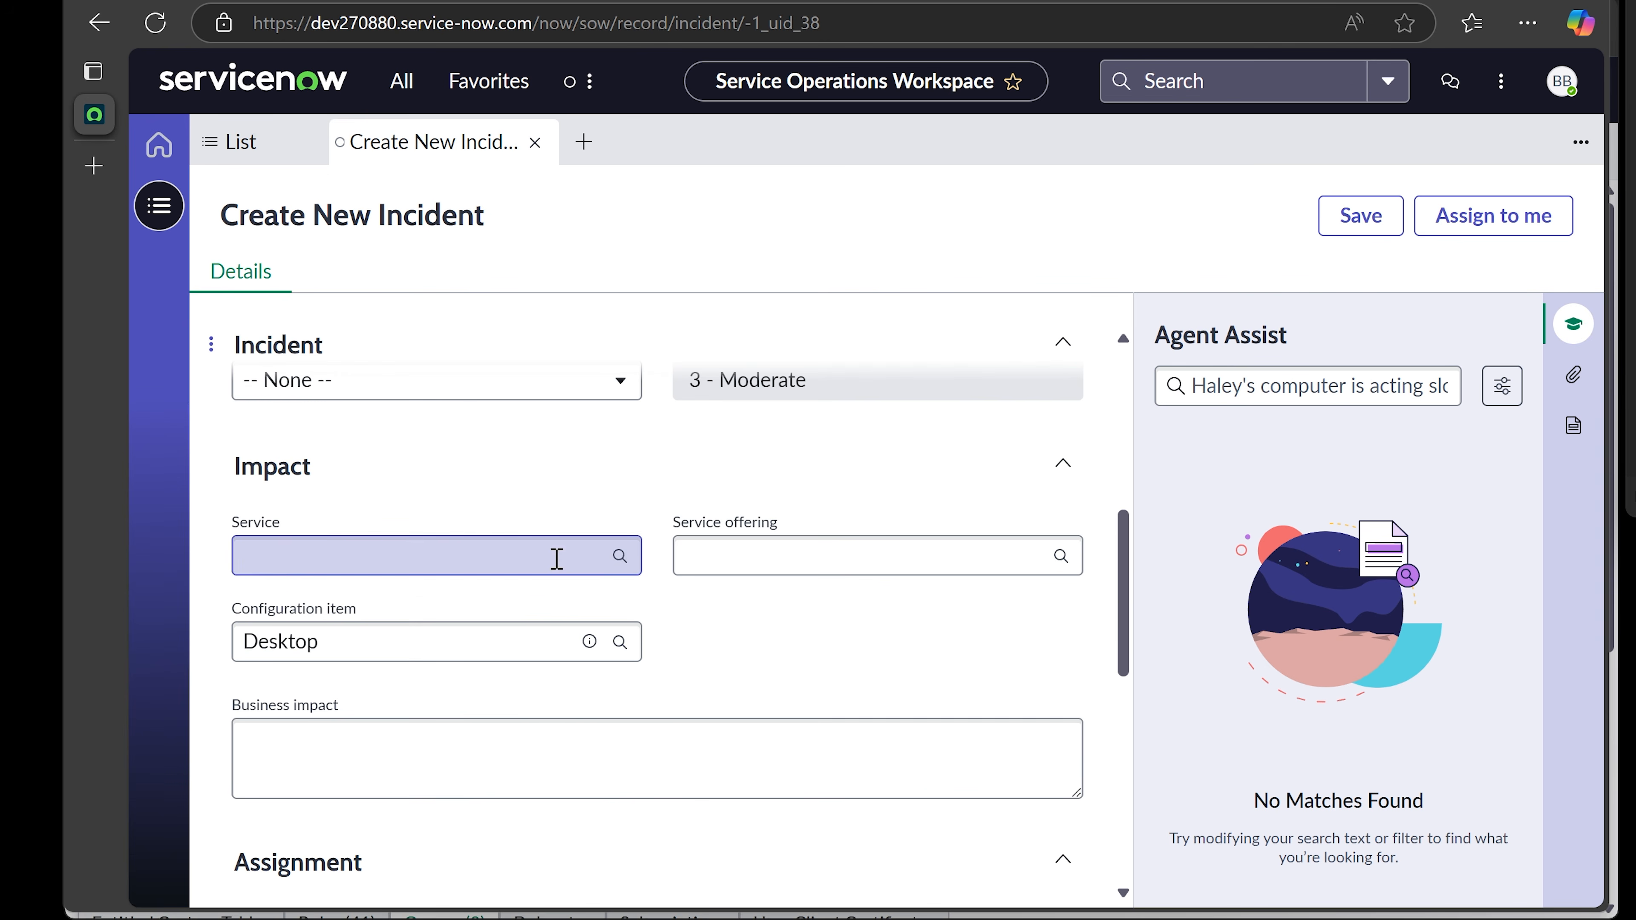
scroll(556, 559, up, 3)
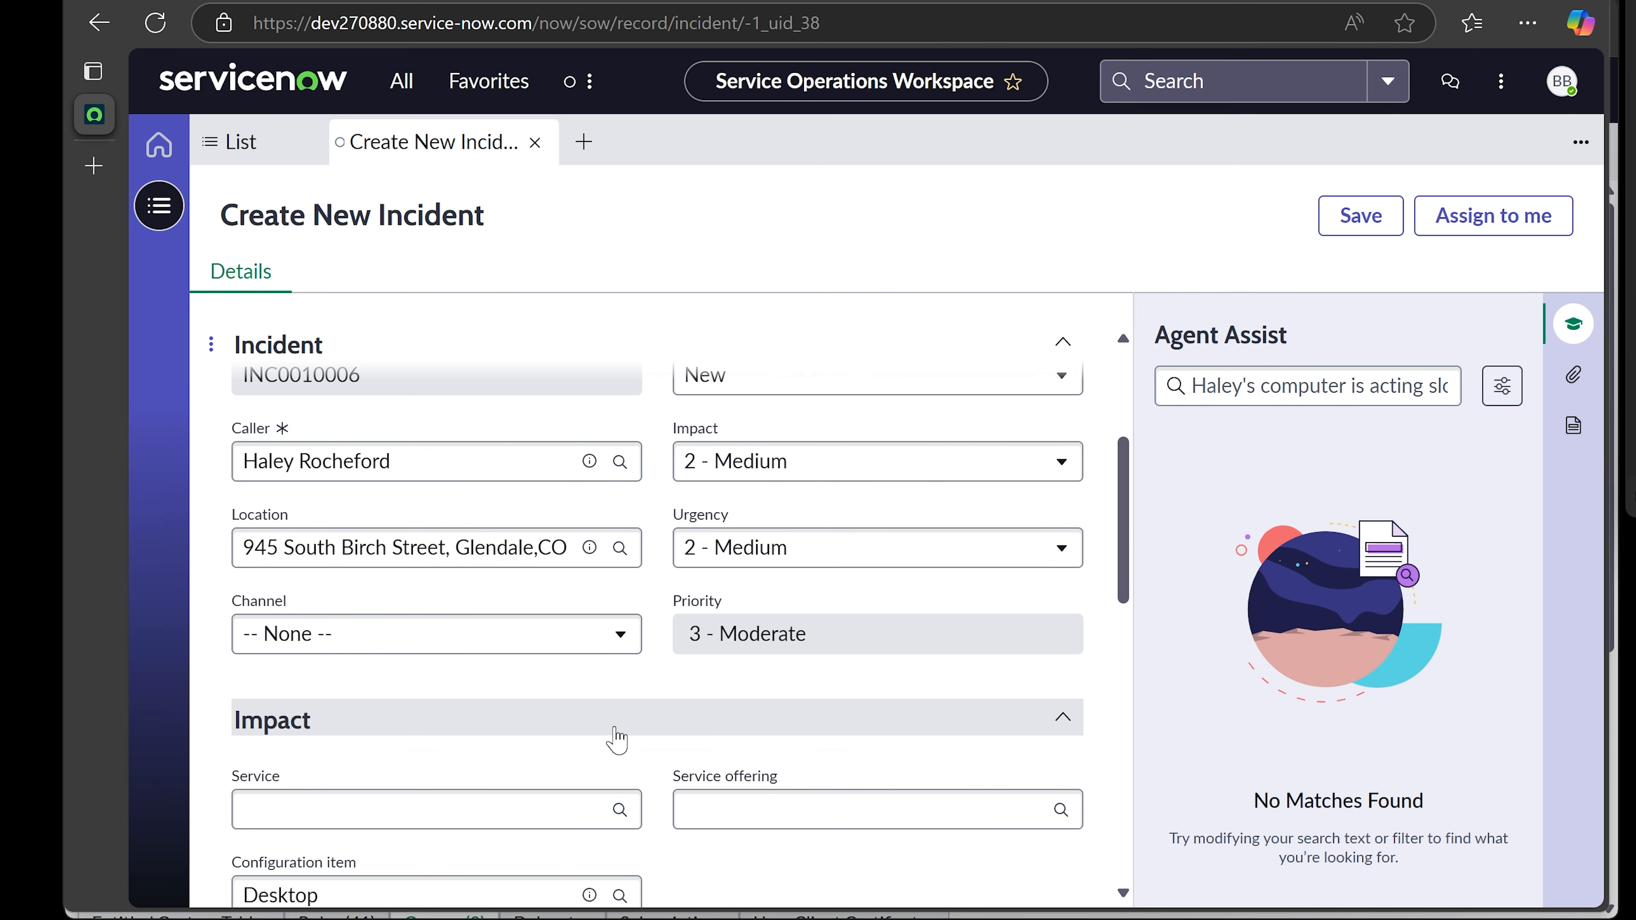
scroll(616, 740, down, 8)
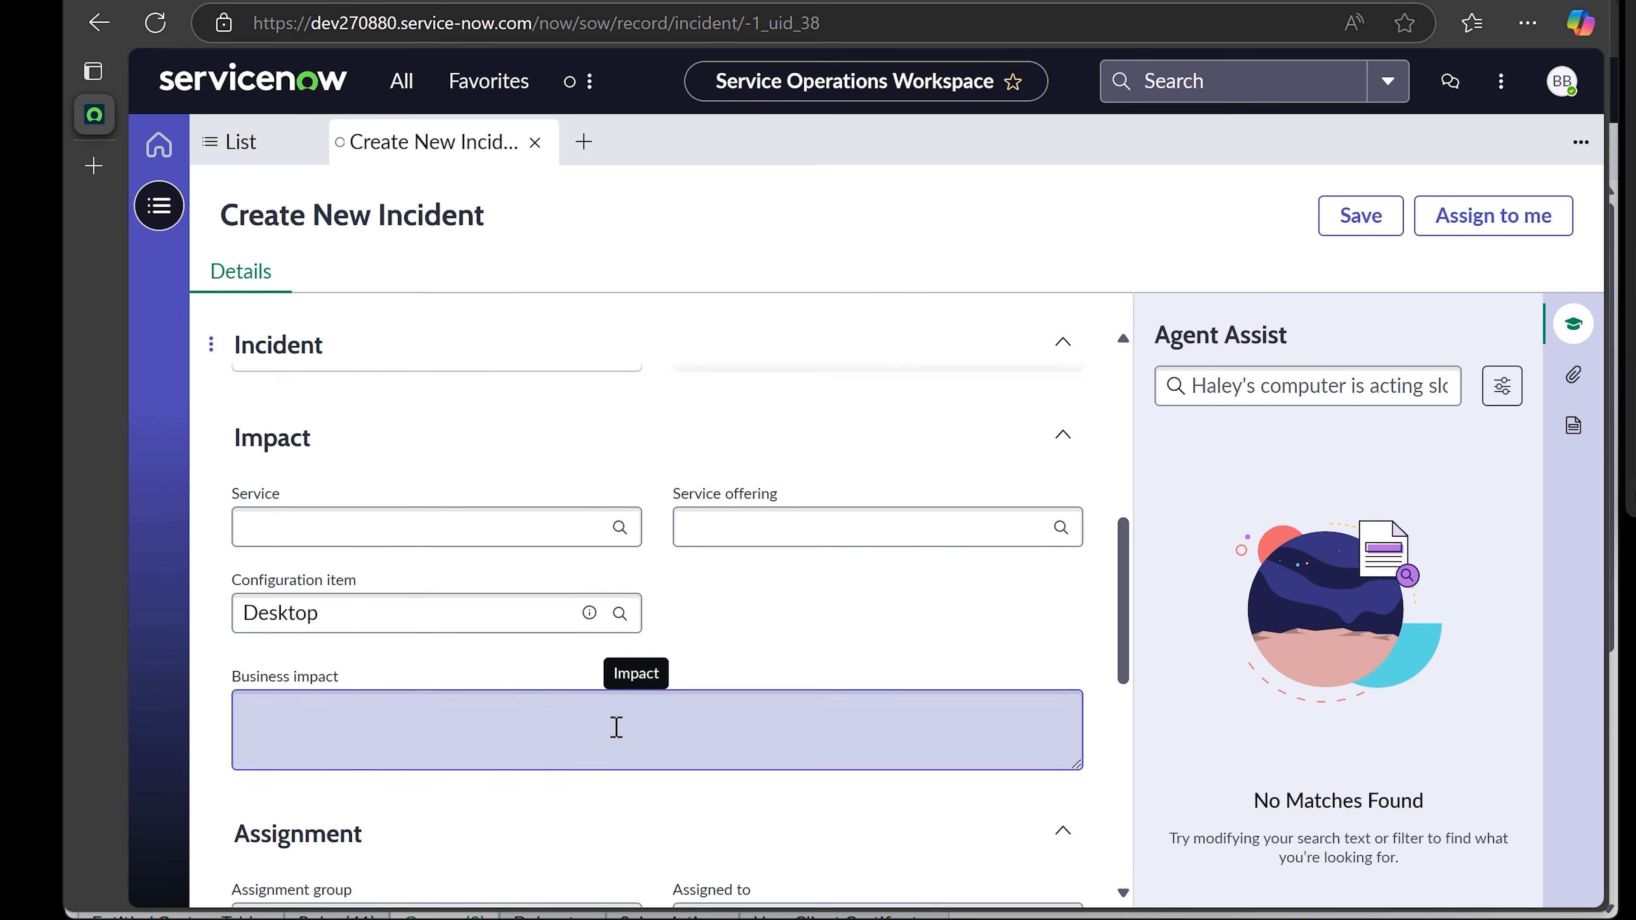
scroll(616, 726, down, 3)
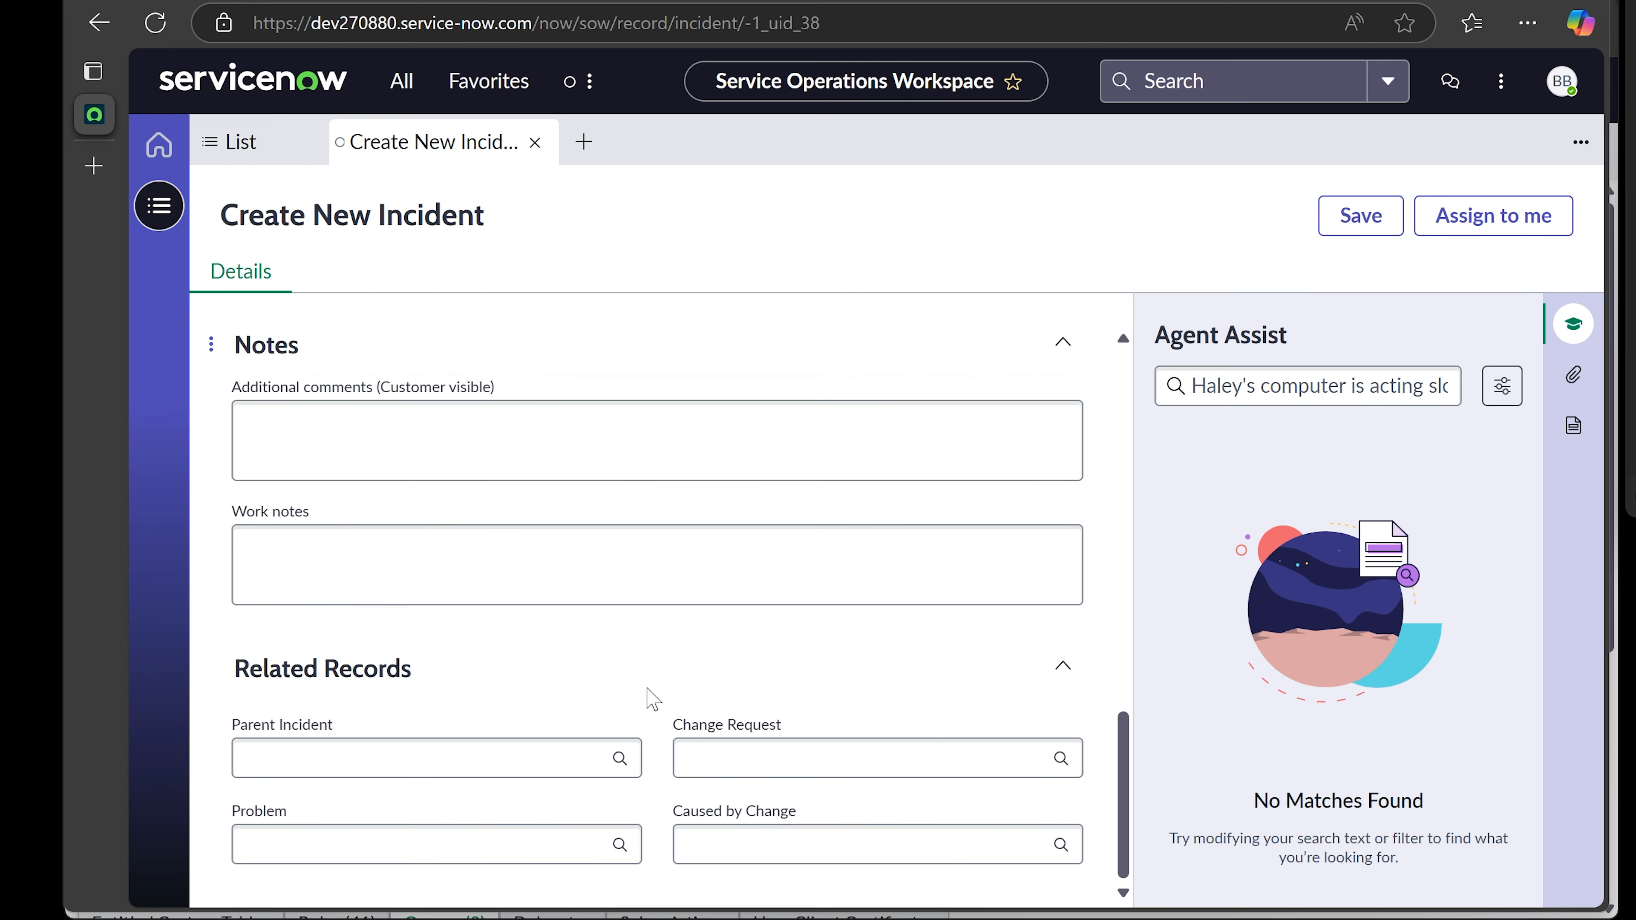
scroll(652, 697, up, 4)
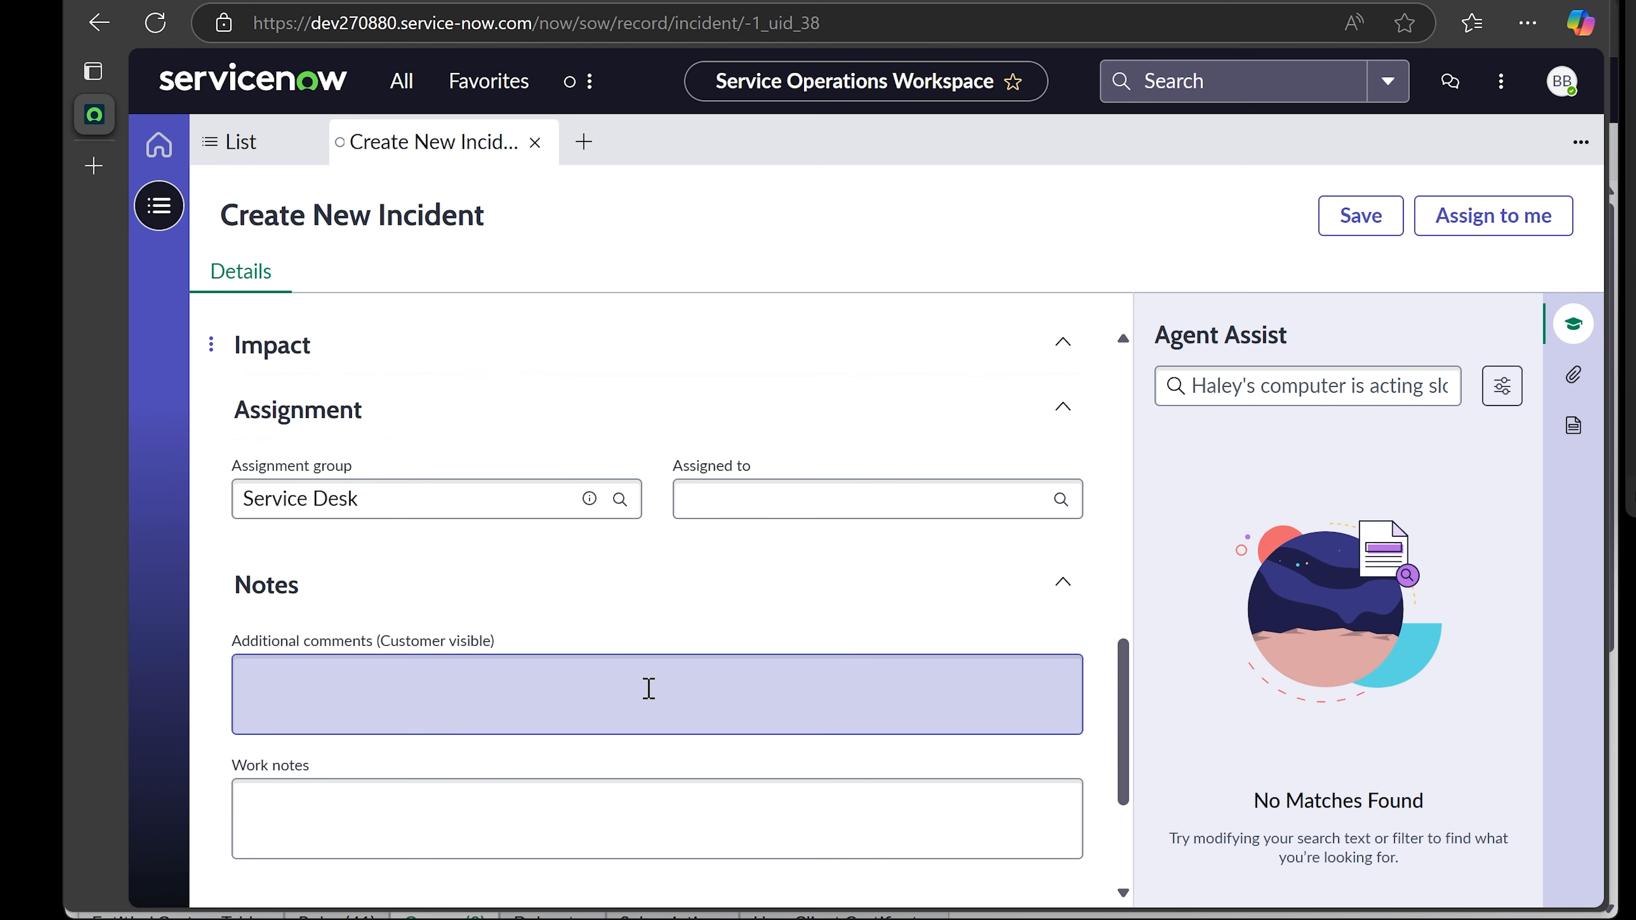
scroll(649, 688, up, 2)
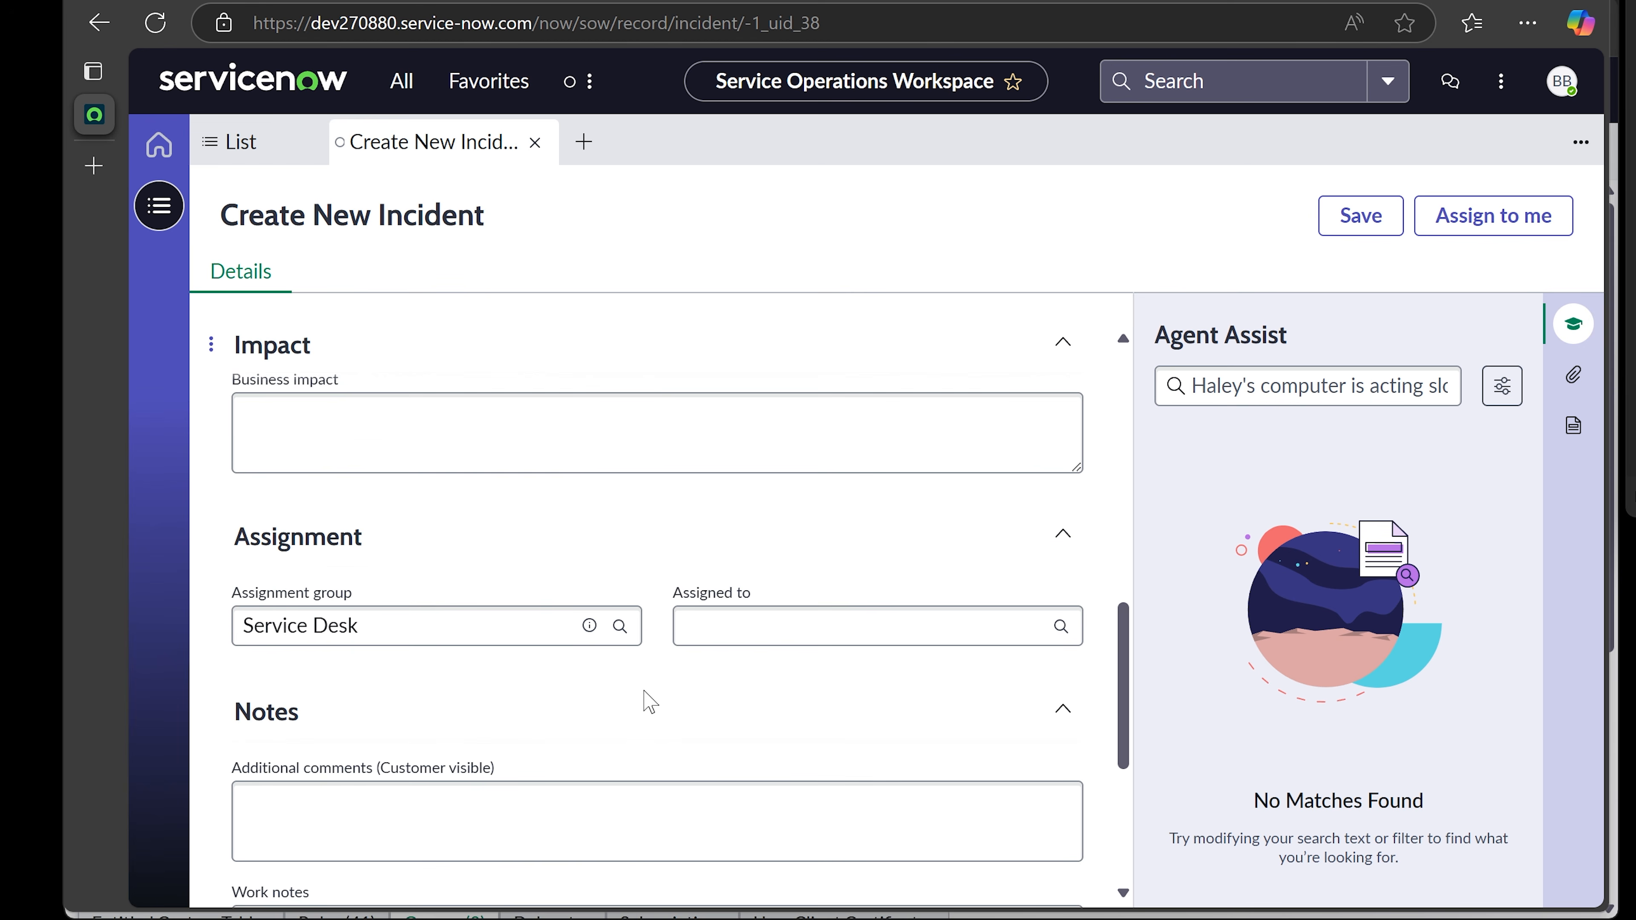
scroll(649, 701, down, 4)
scroll(708, 561, up, 2)
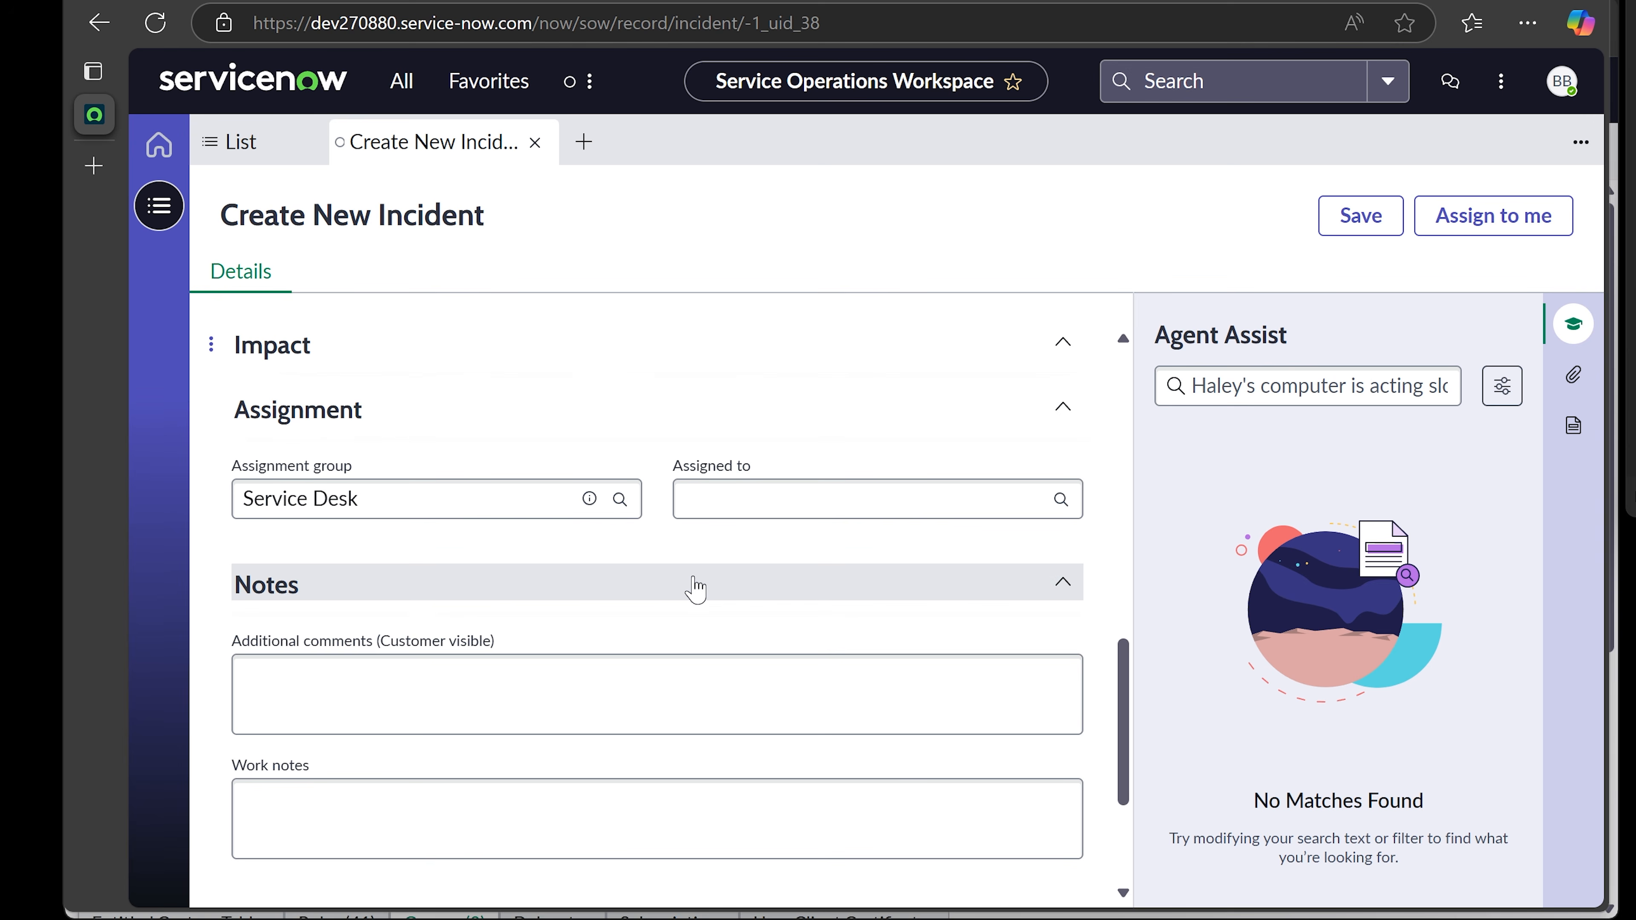
scroll(693, 586, down, 2)
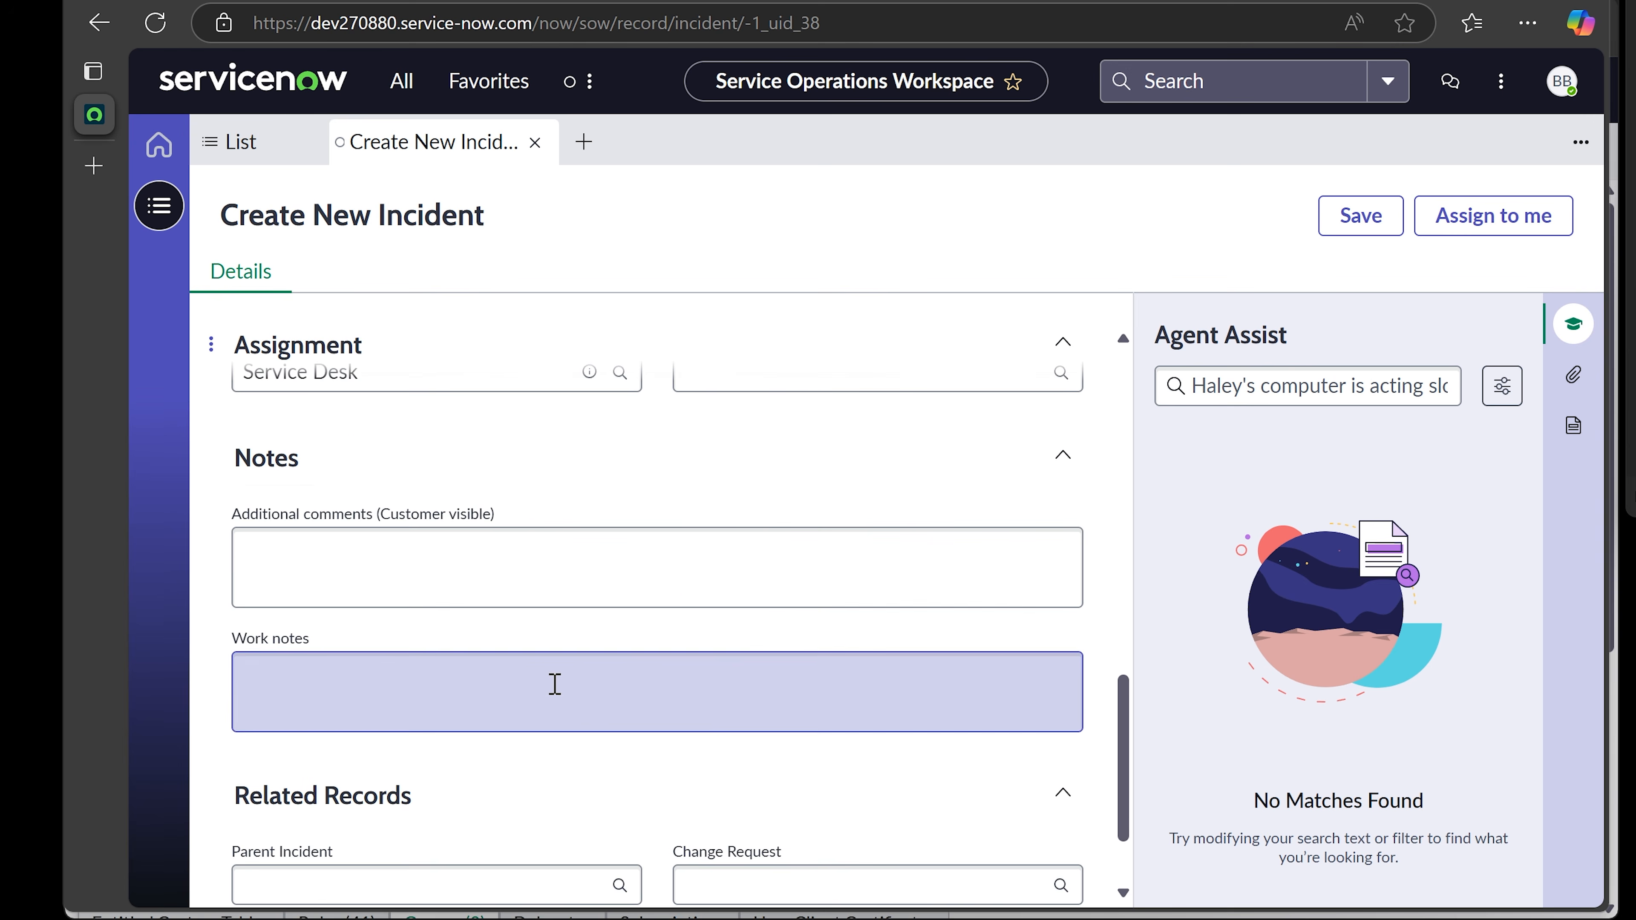
- Write the work note 'Could not access computer remotely. Sending ticket to Service Desk', fixing the spelling
click(555, 683)
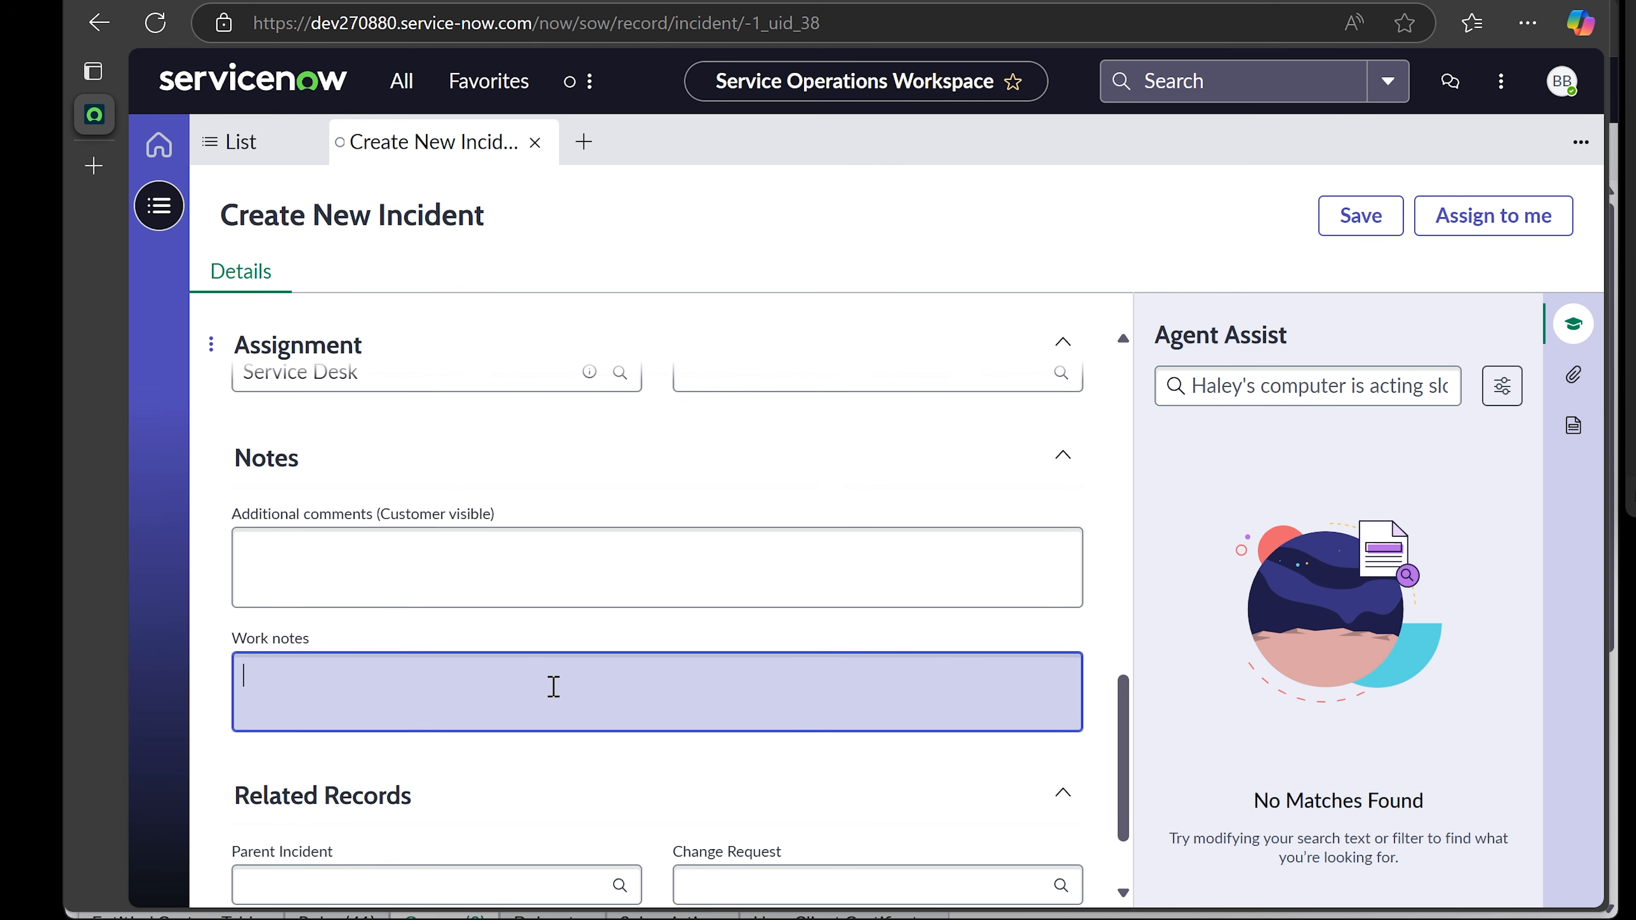
text(Could not access co)
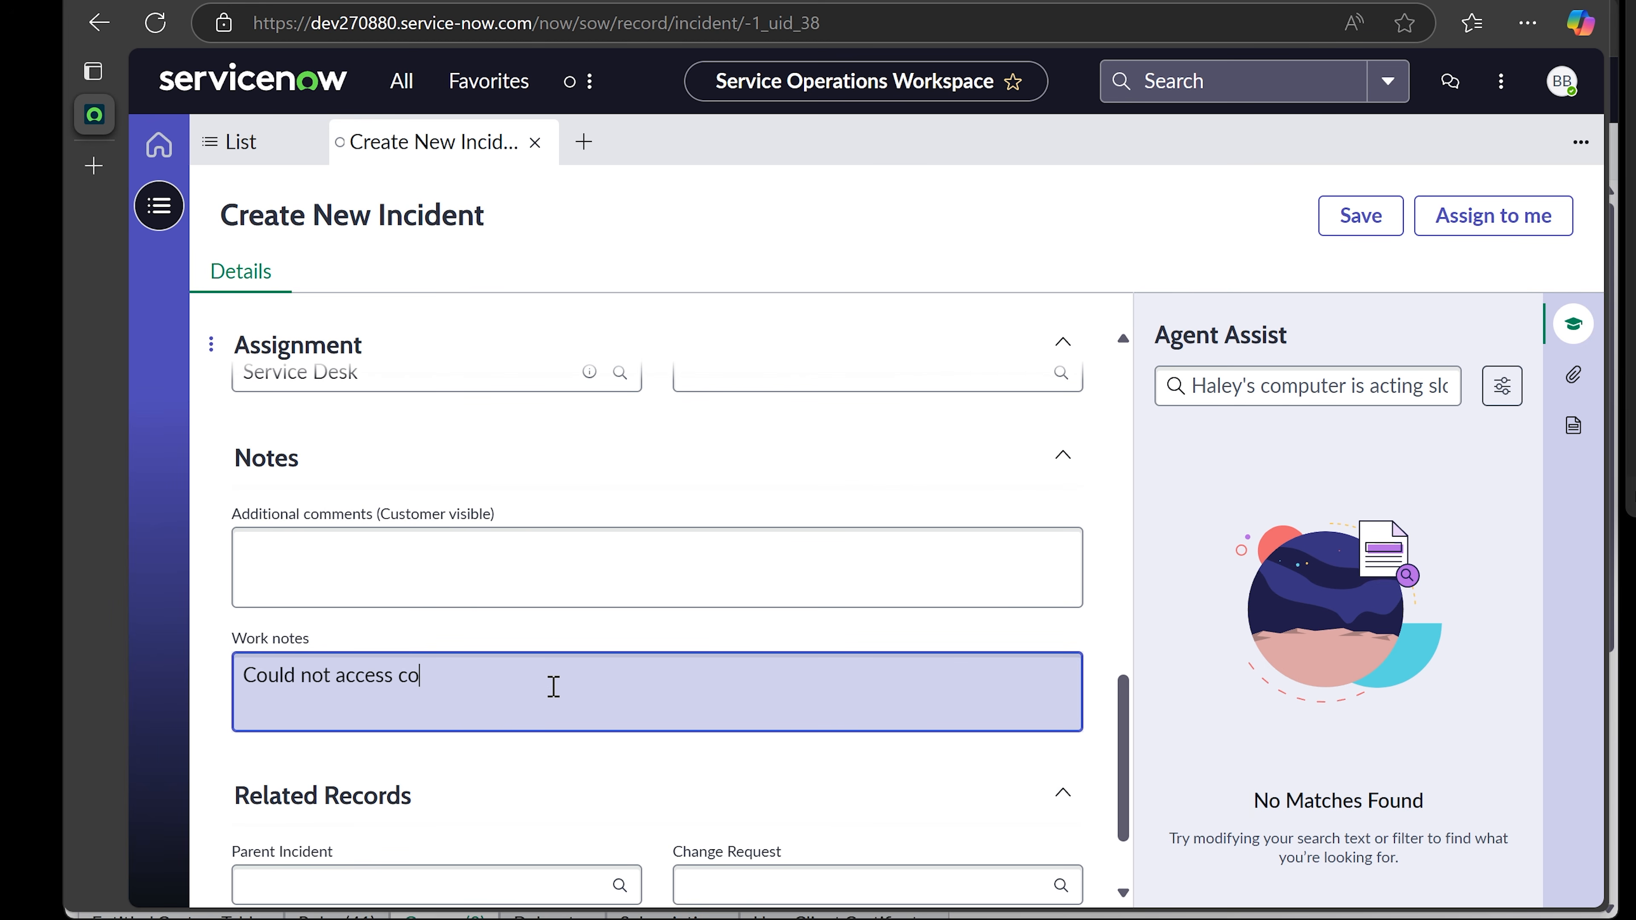
text(mputer rem)
key(BackSpace)
key(BackSpace)
text(remotly)
key(BackSpace)
key(BackSpace)
text(ely)
key(BackSpace)
key(BackSpace)
key(BackSpace)
text(ley.)
right_click(547, 680)
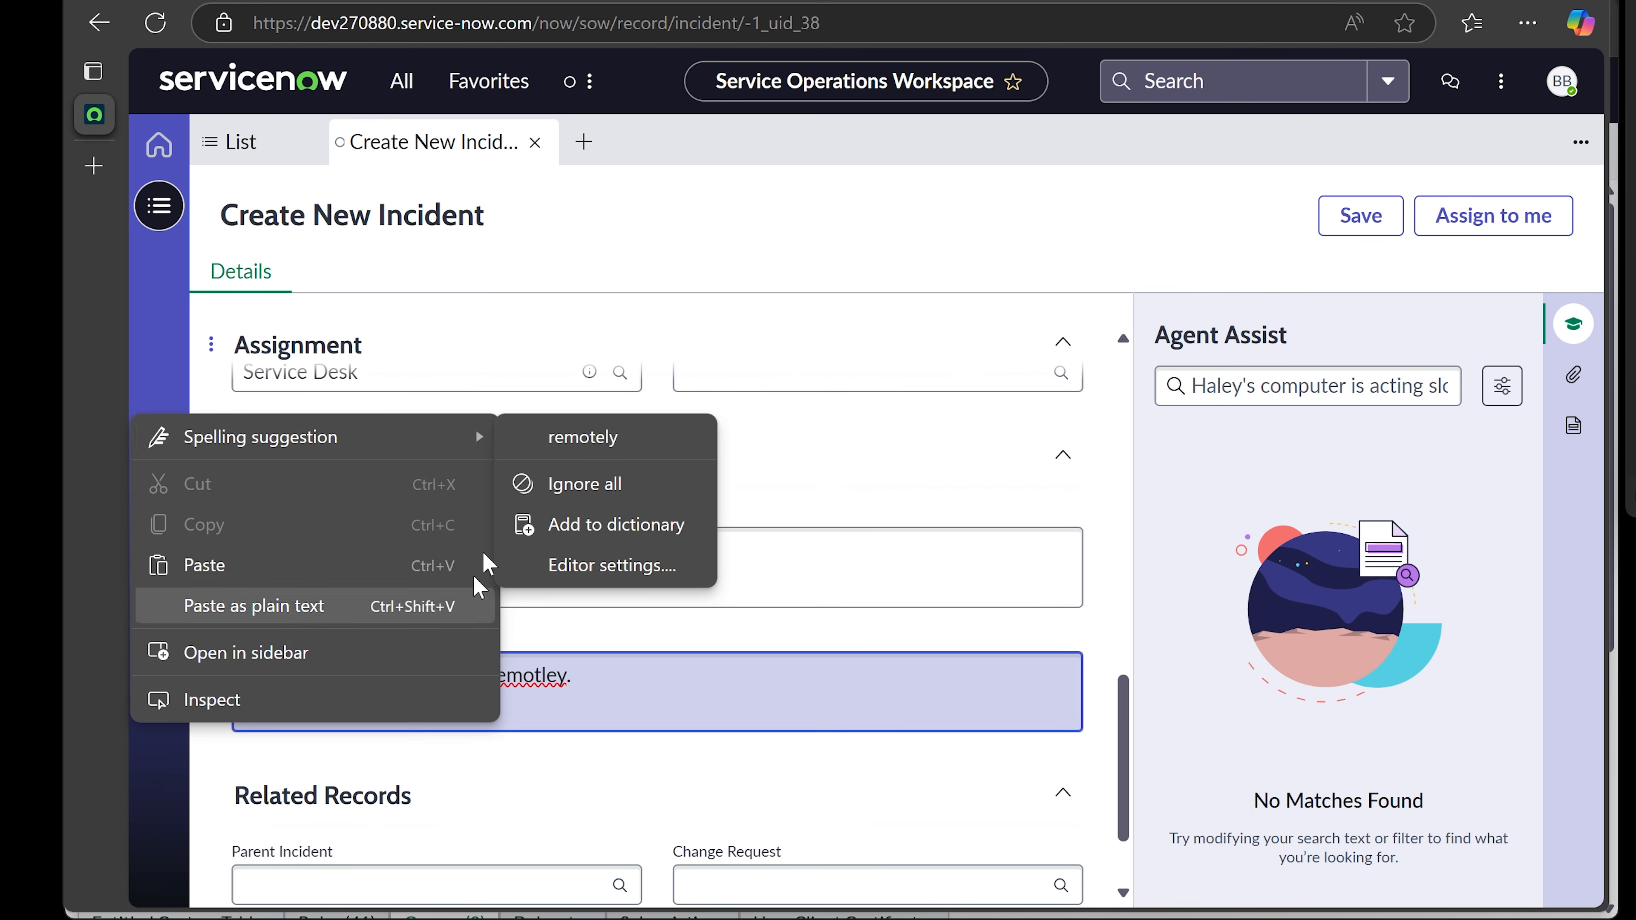
click(582, 438)
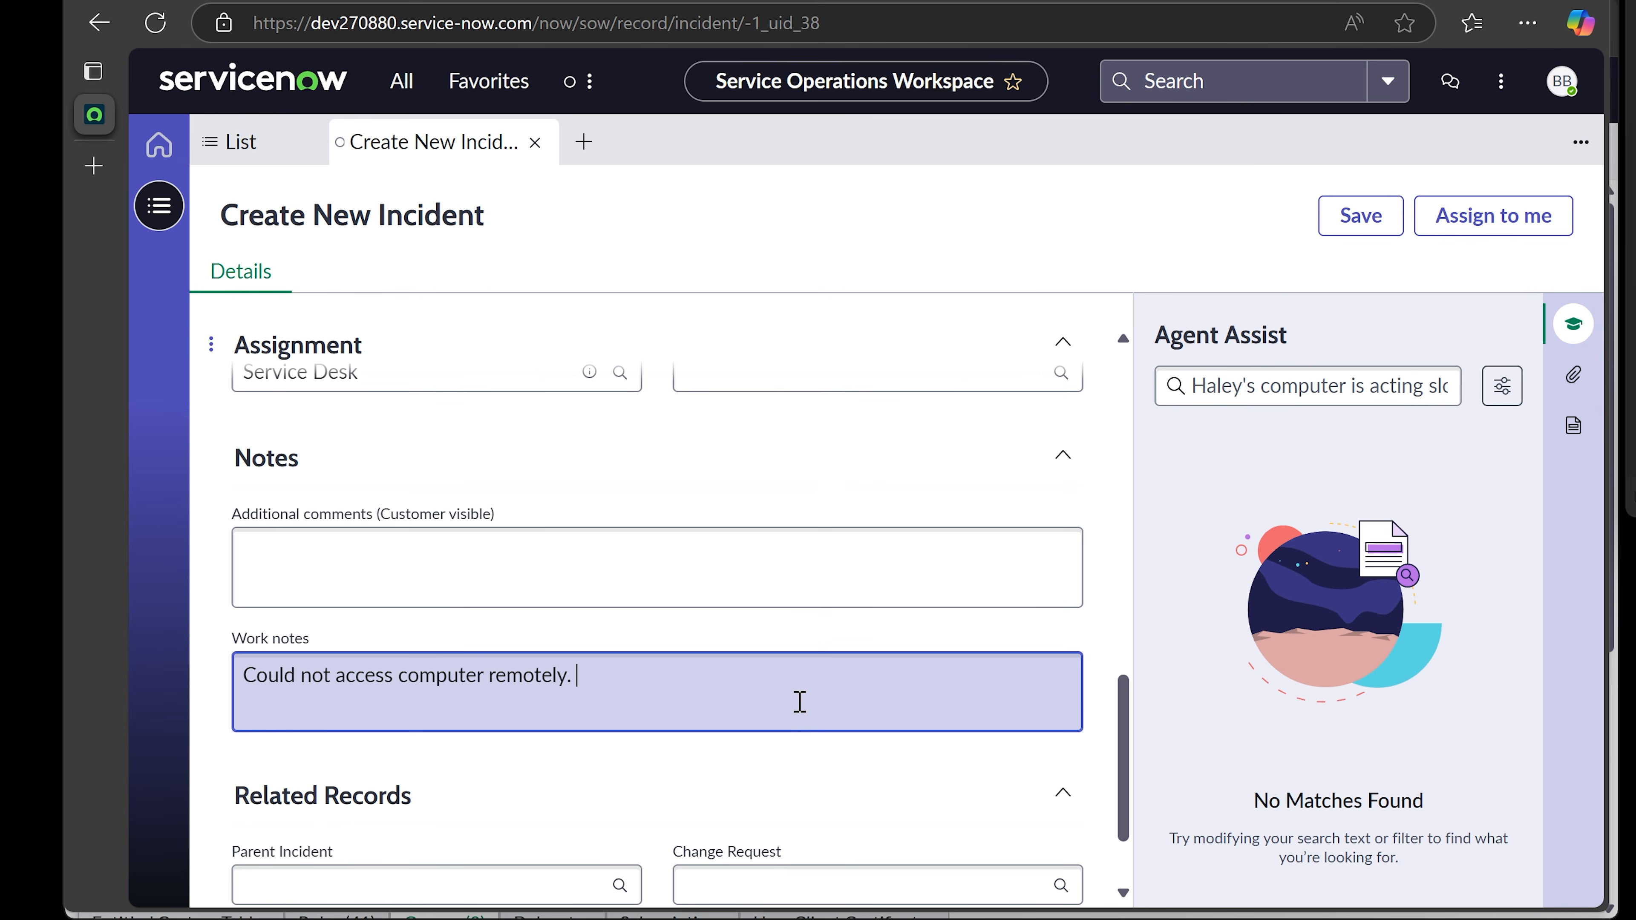
text(Sending ti)
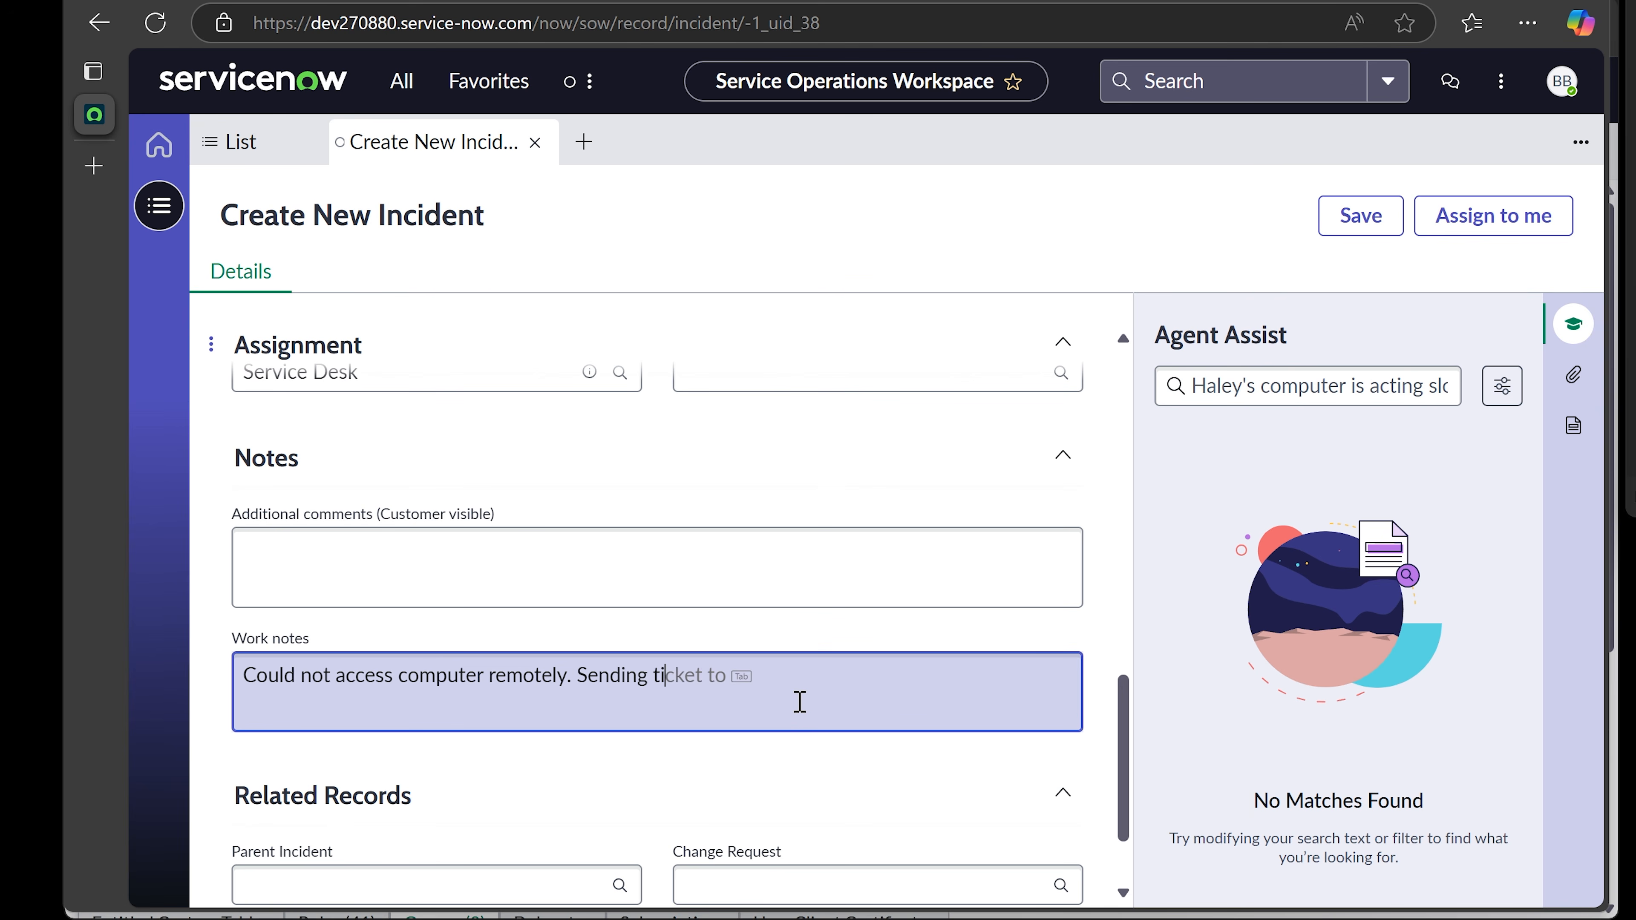
text(cket to Service Desk.)
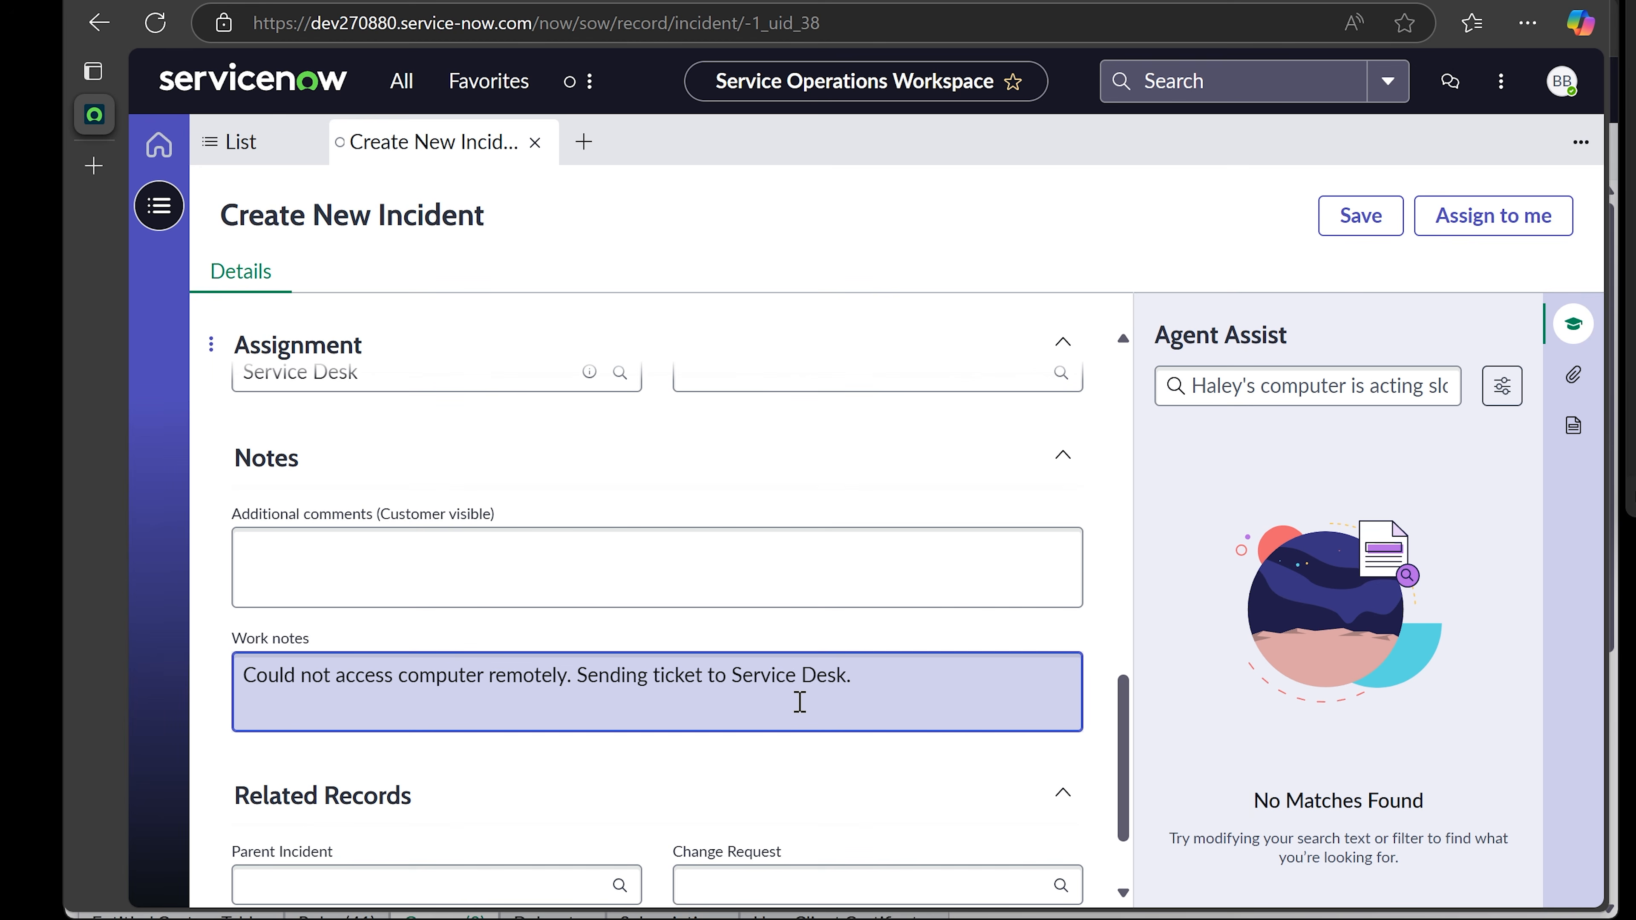
- Save incident INC0010006 with its work note and close it
click(1346, 226)
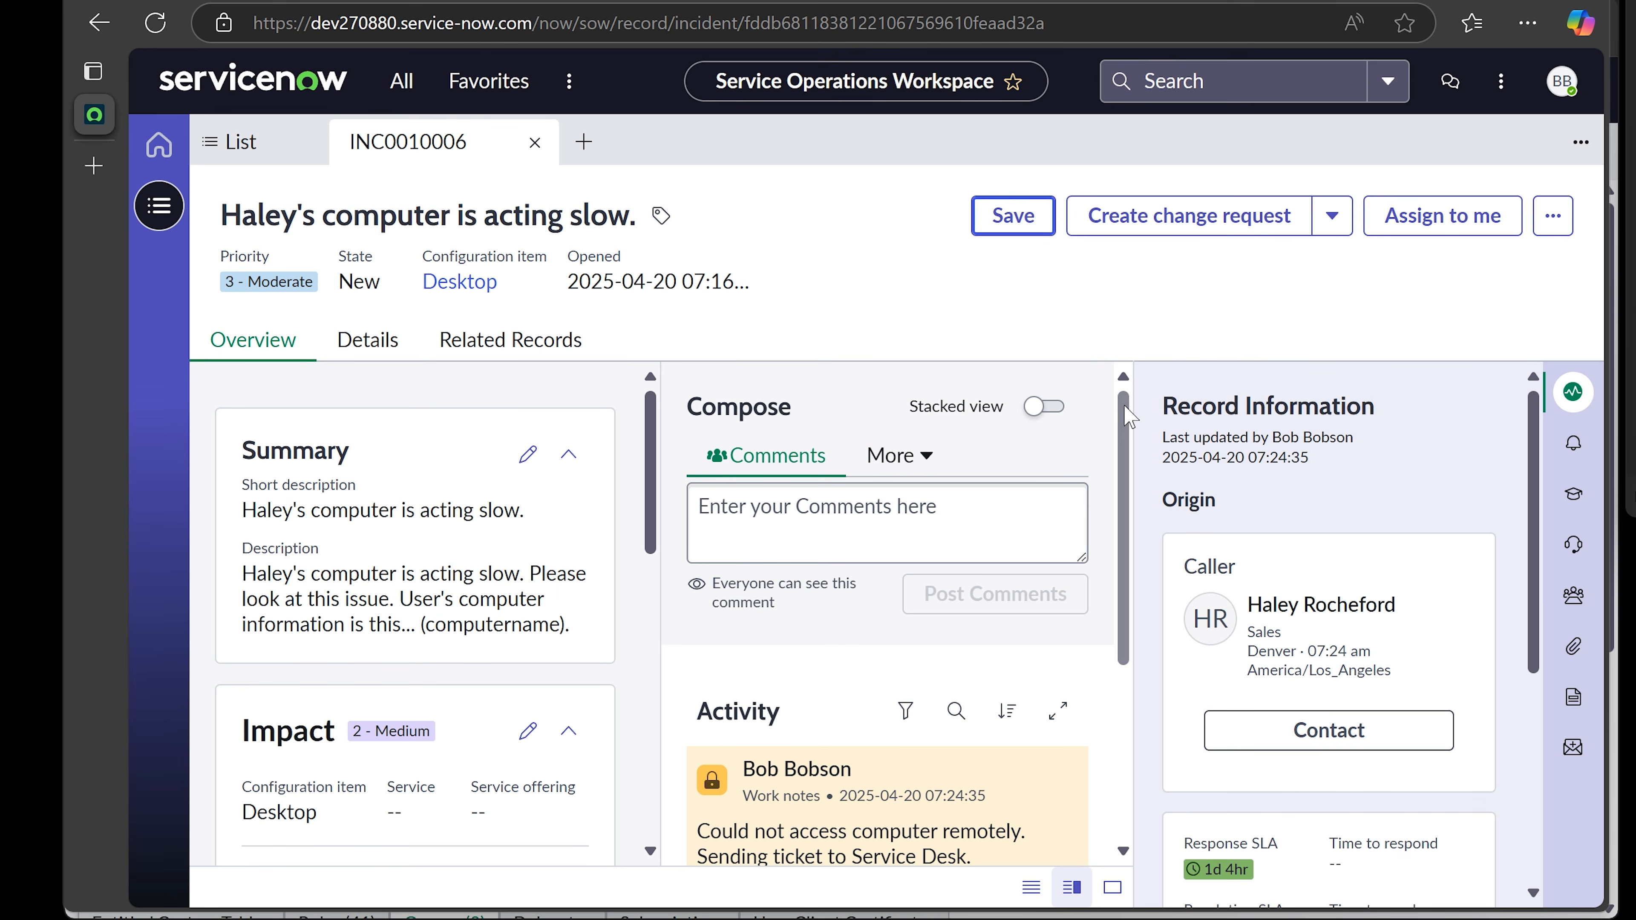
mouse_move(1124, 406)
mouse_down()
mouse_move(1125, 433)
mouse_move(1124, 402)
mouse_up()
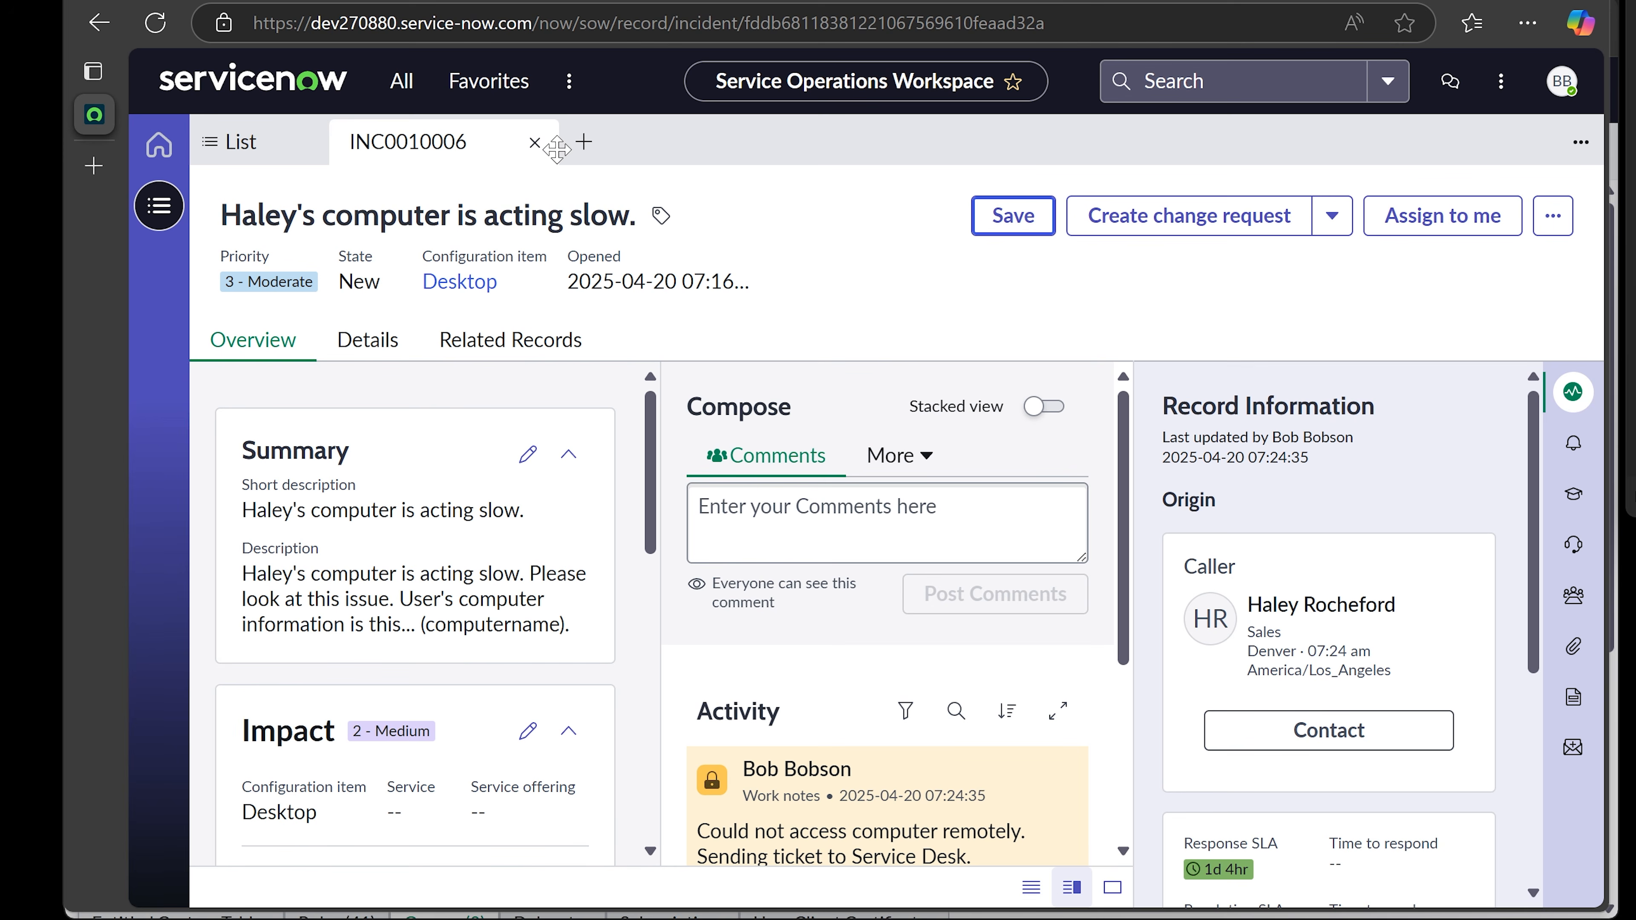
click(534, 144)
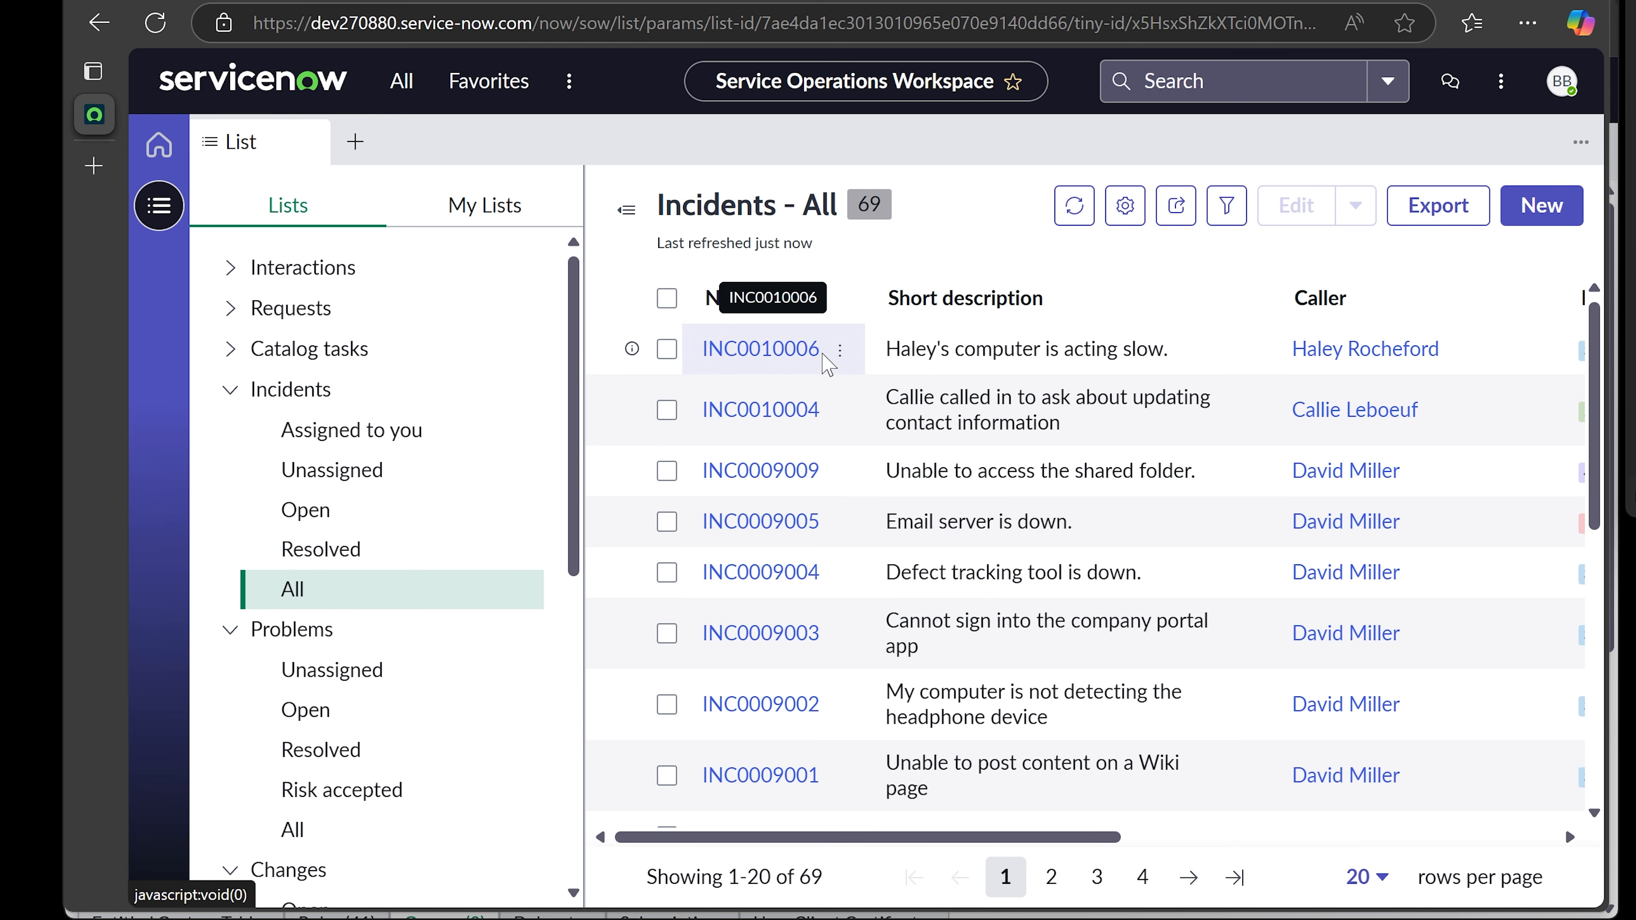
- Reopen and close INC0010006 from the Incidents - All list, then start a new incident
drag(972, 844, 1354, 841)
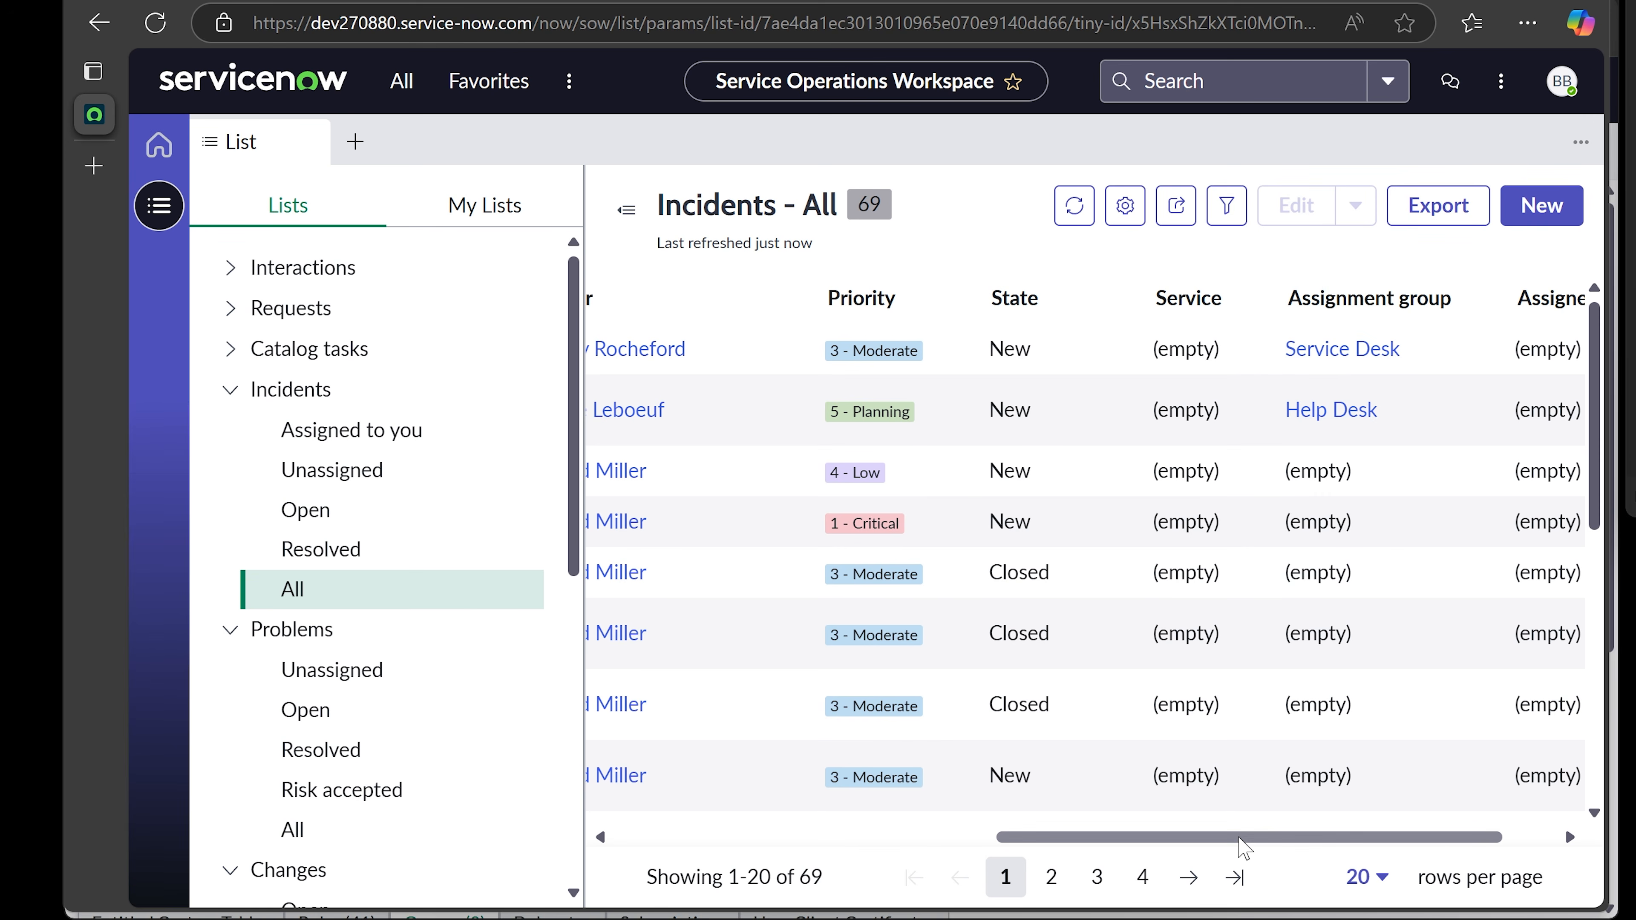
drag(1242, 845, 860, 841)
click(757, 348)
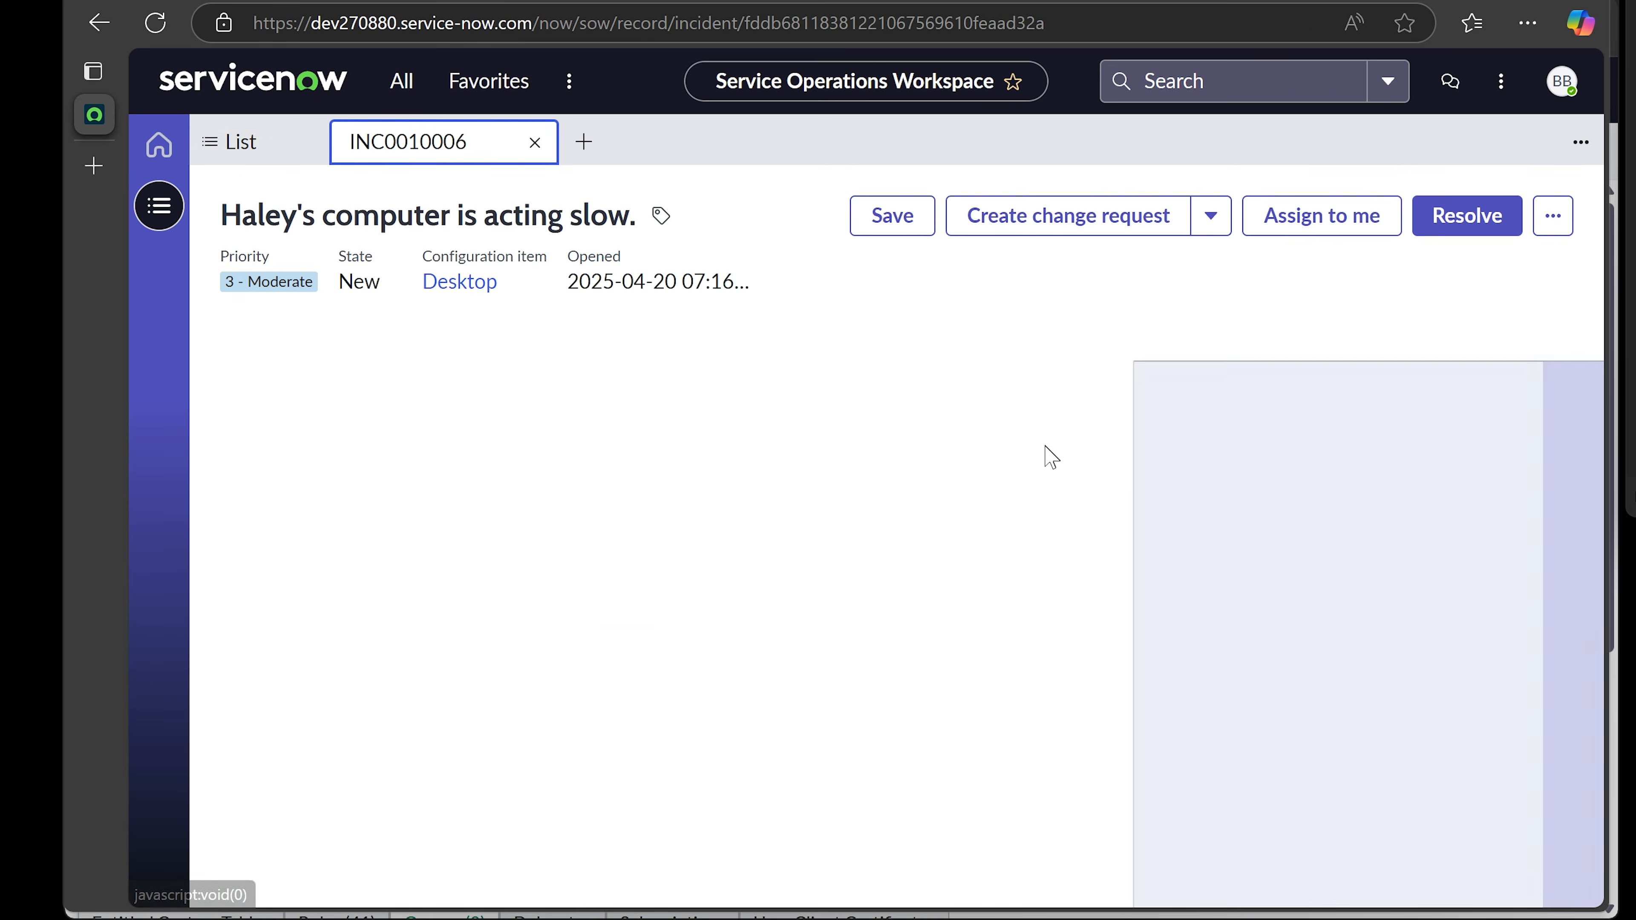
click(534, 142)
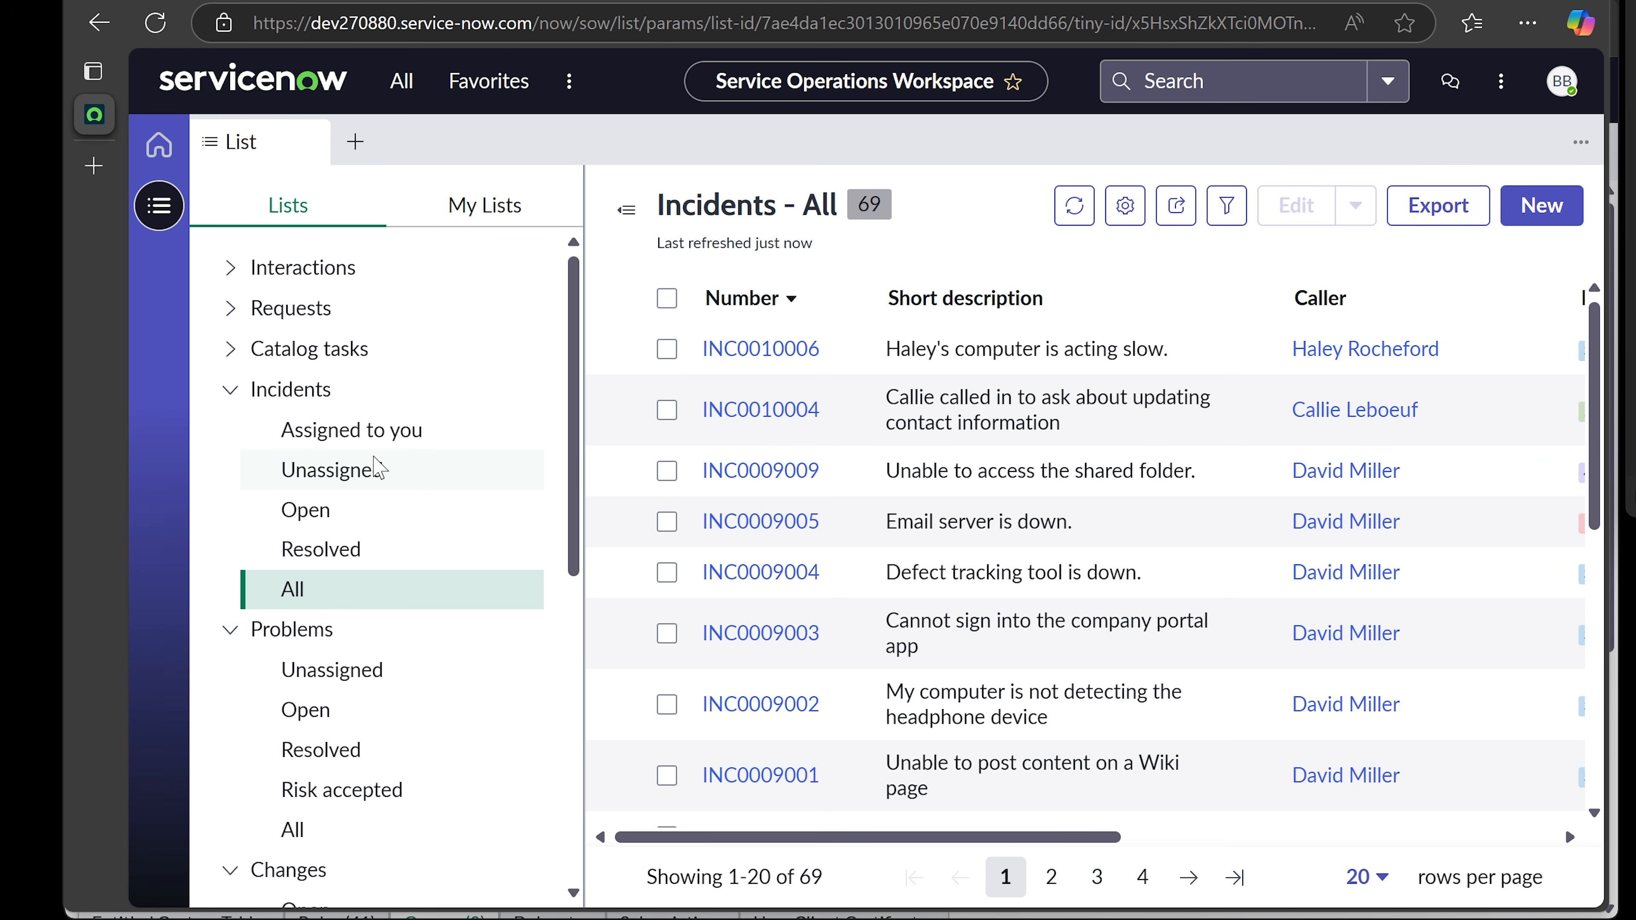
click(1519, 216)
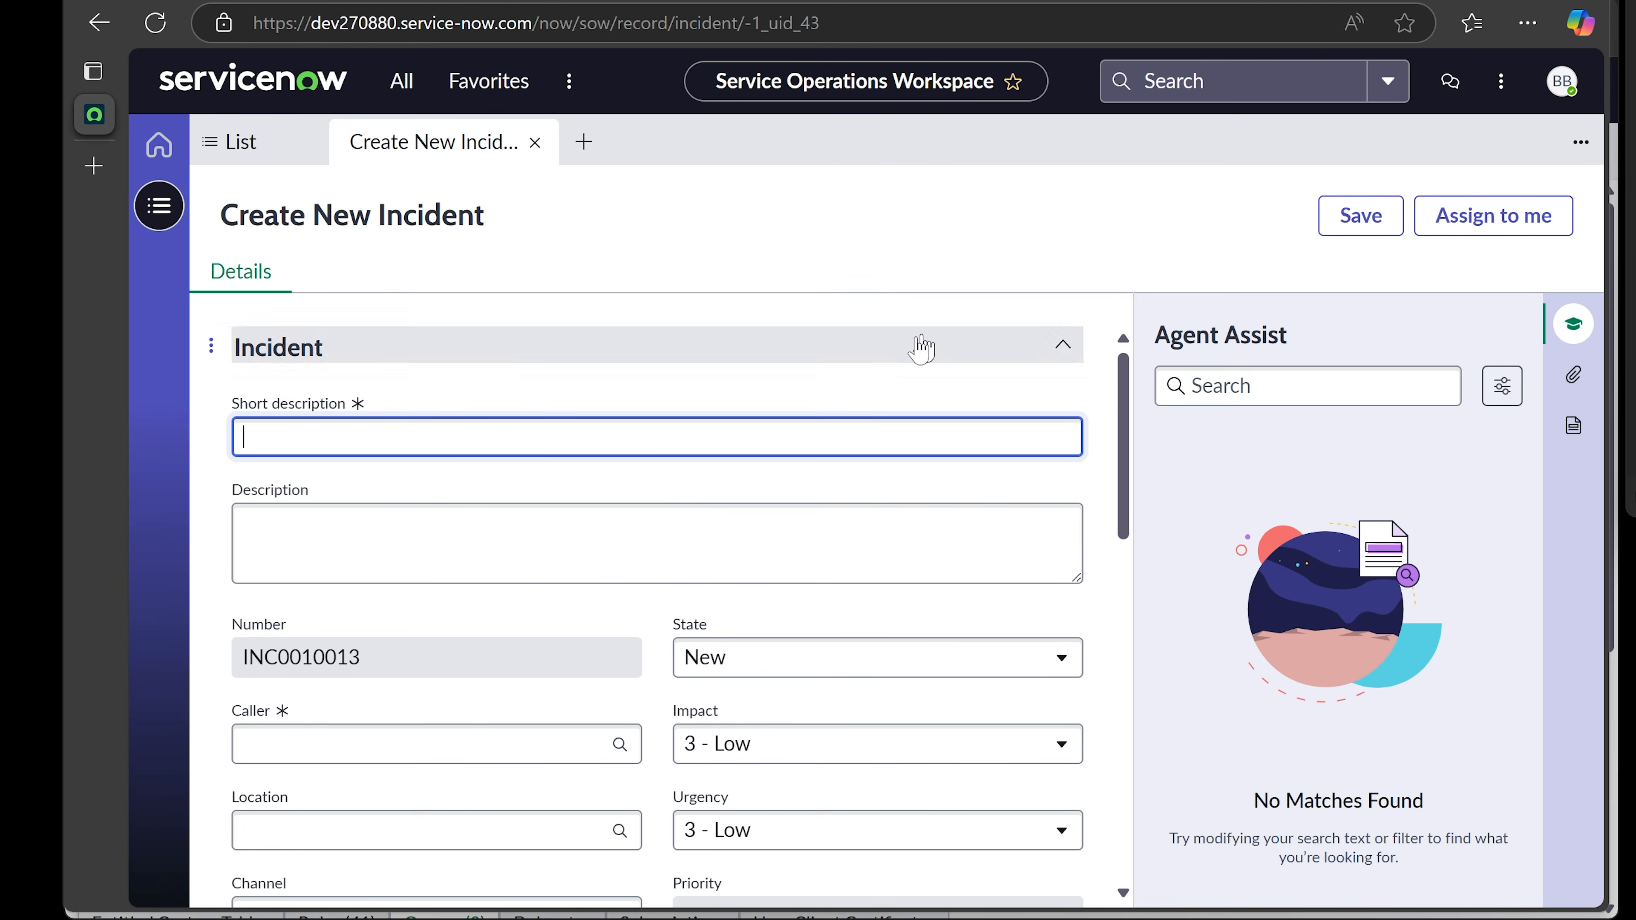
- Set the first user matching 'k' as caller of INC0010013, auto-filling their location
click(679, 436)
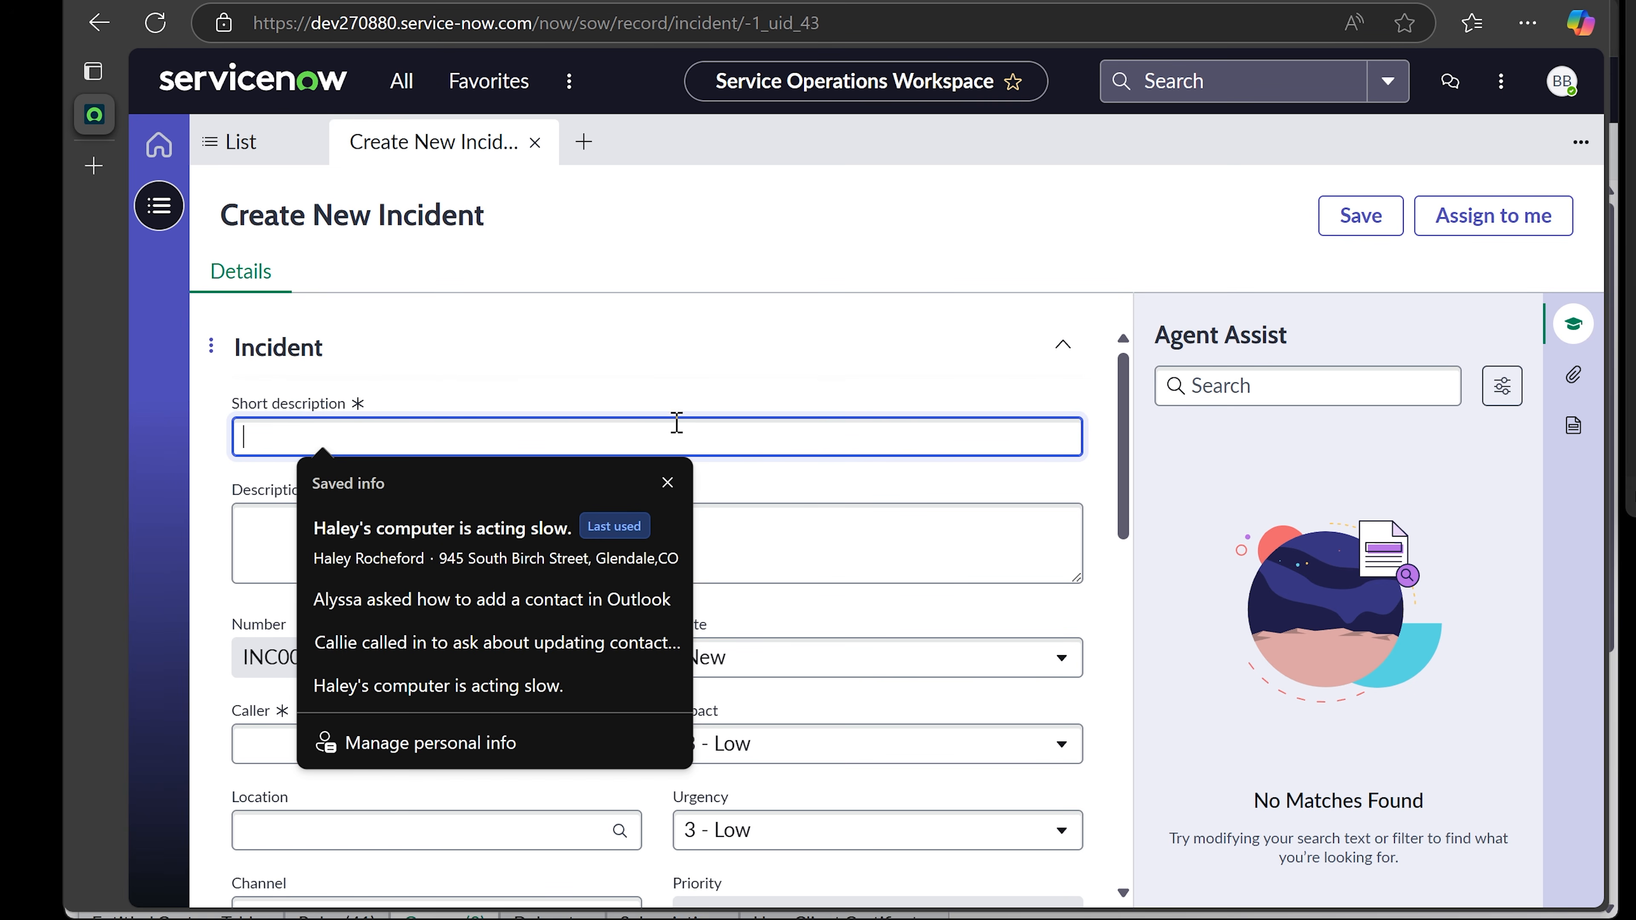
click(680, 391)
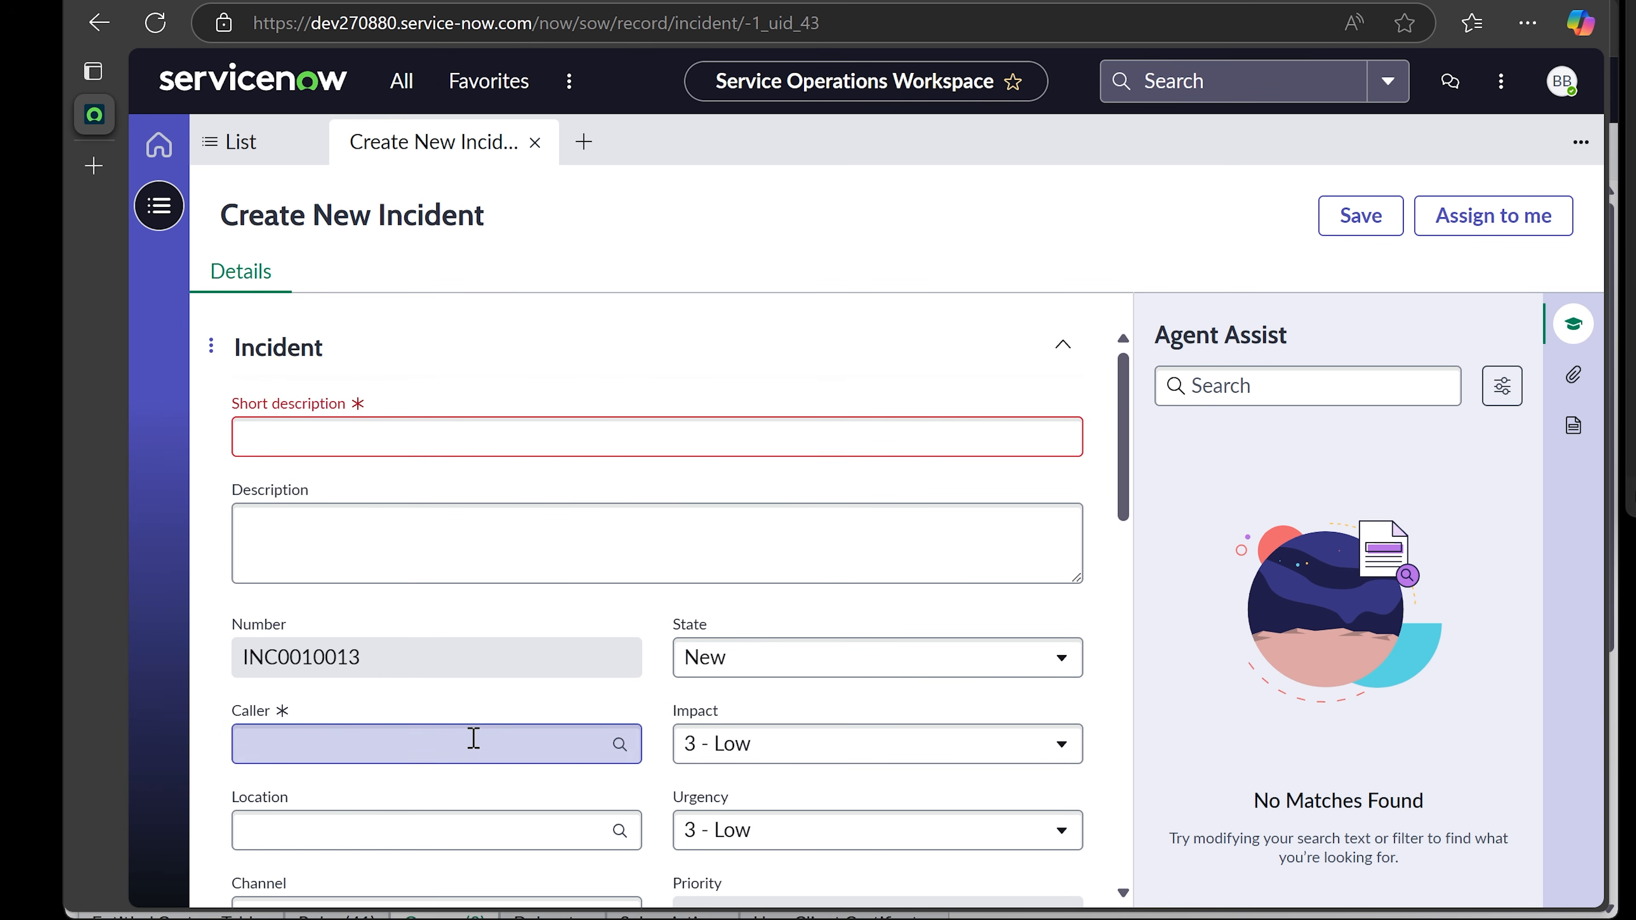
scroll(473, 737, down, 2)
click(504, 606)
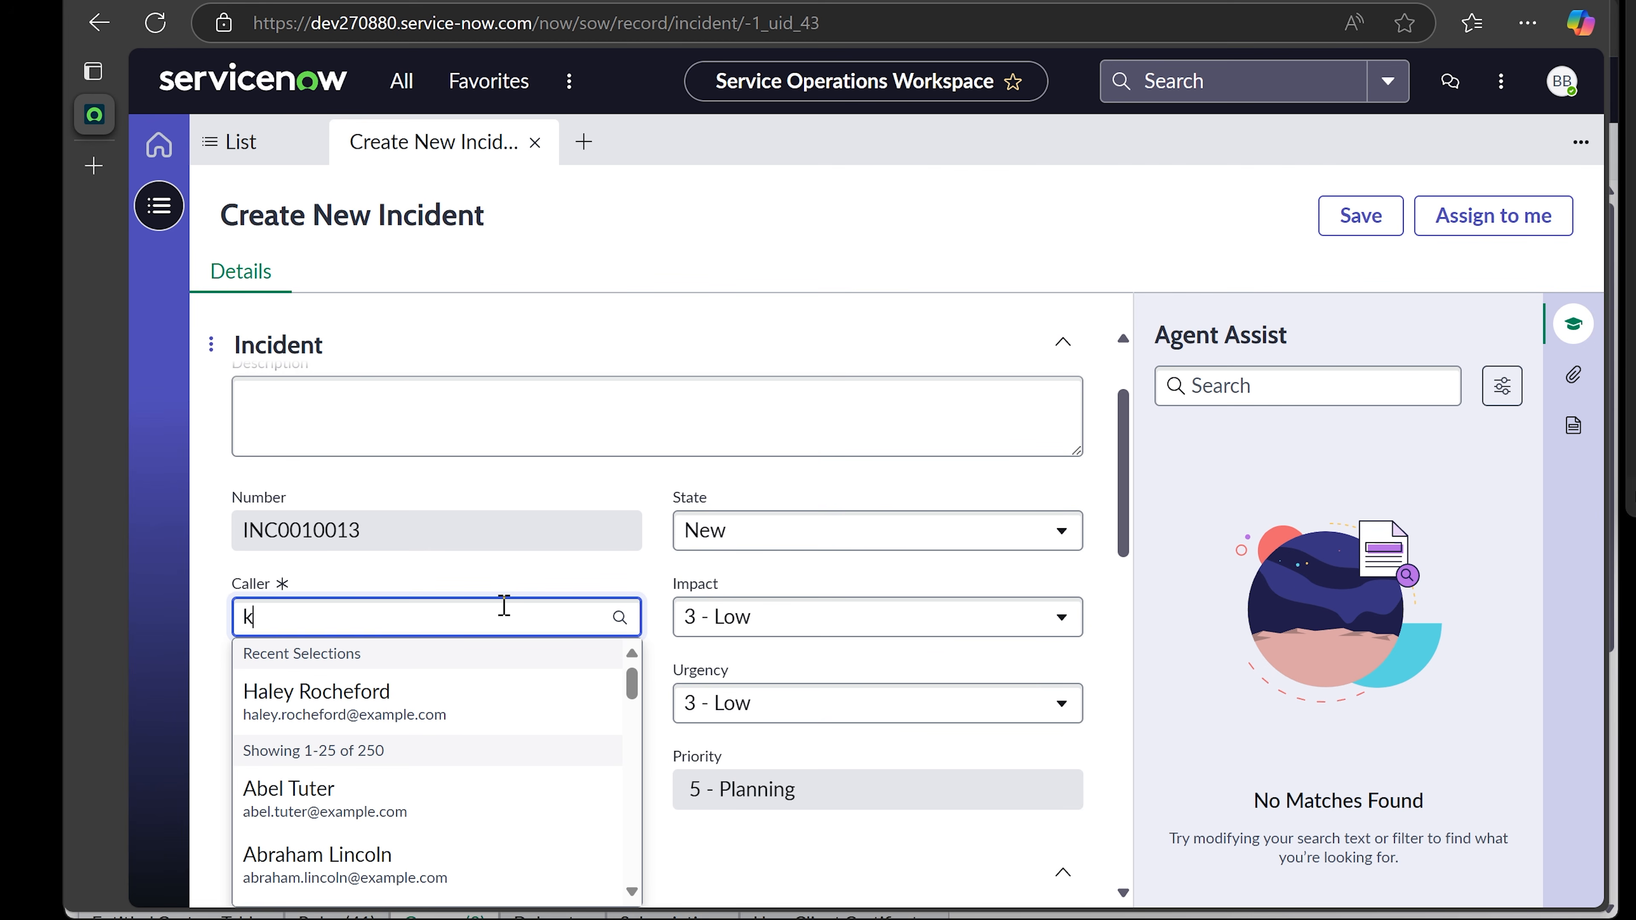
click(448, 703)
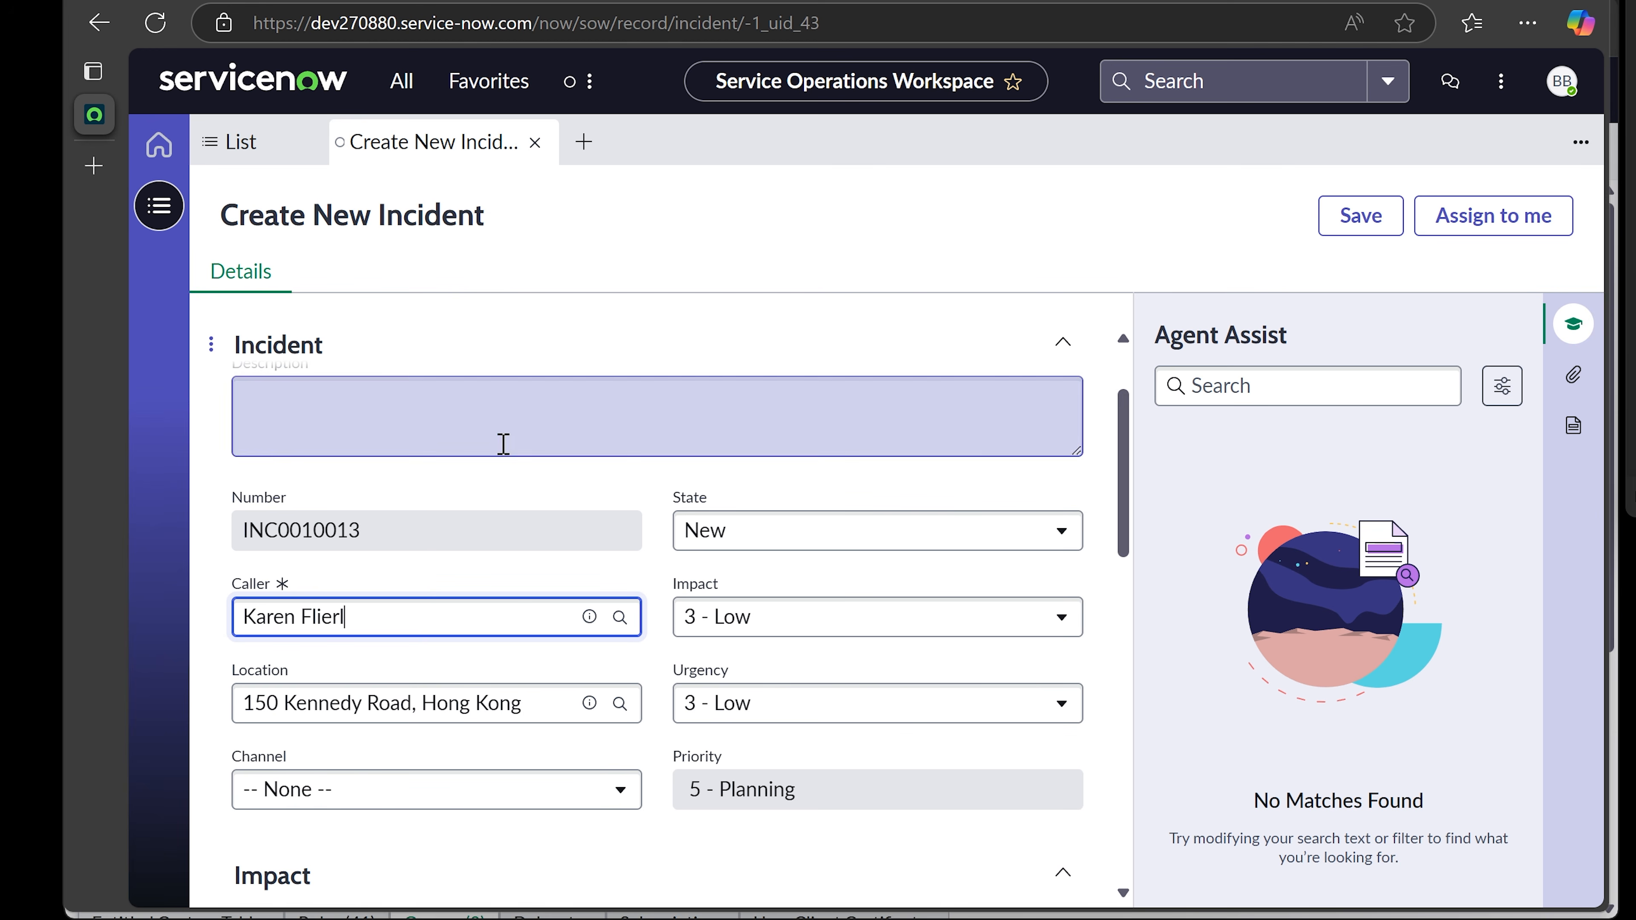
scroll(499, 451, up, 2)
click(448, 443)
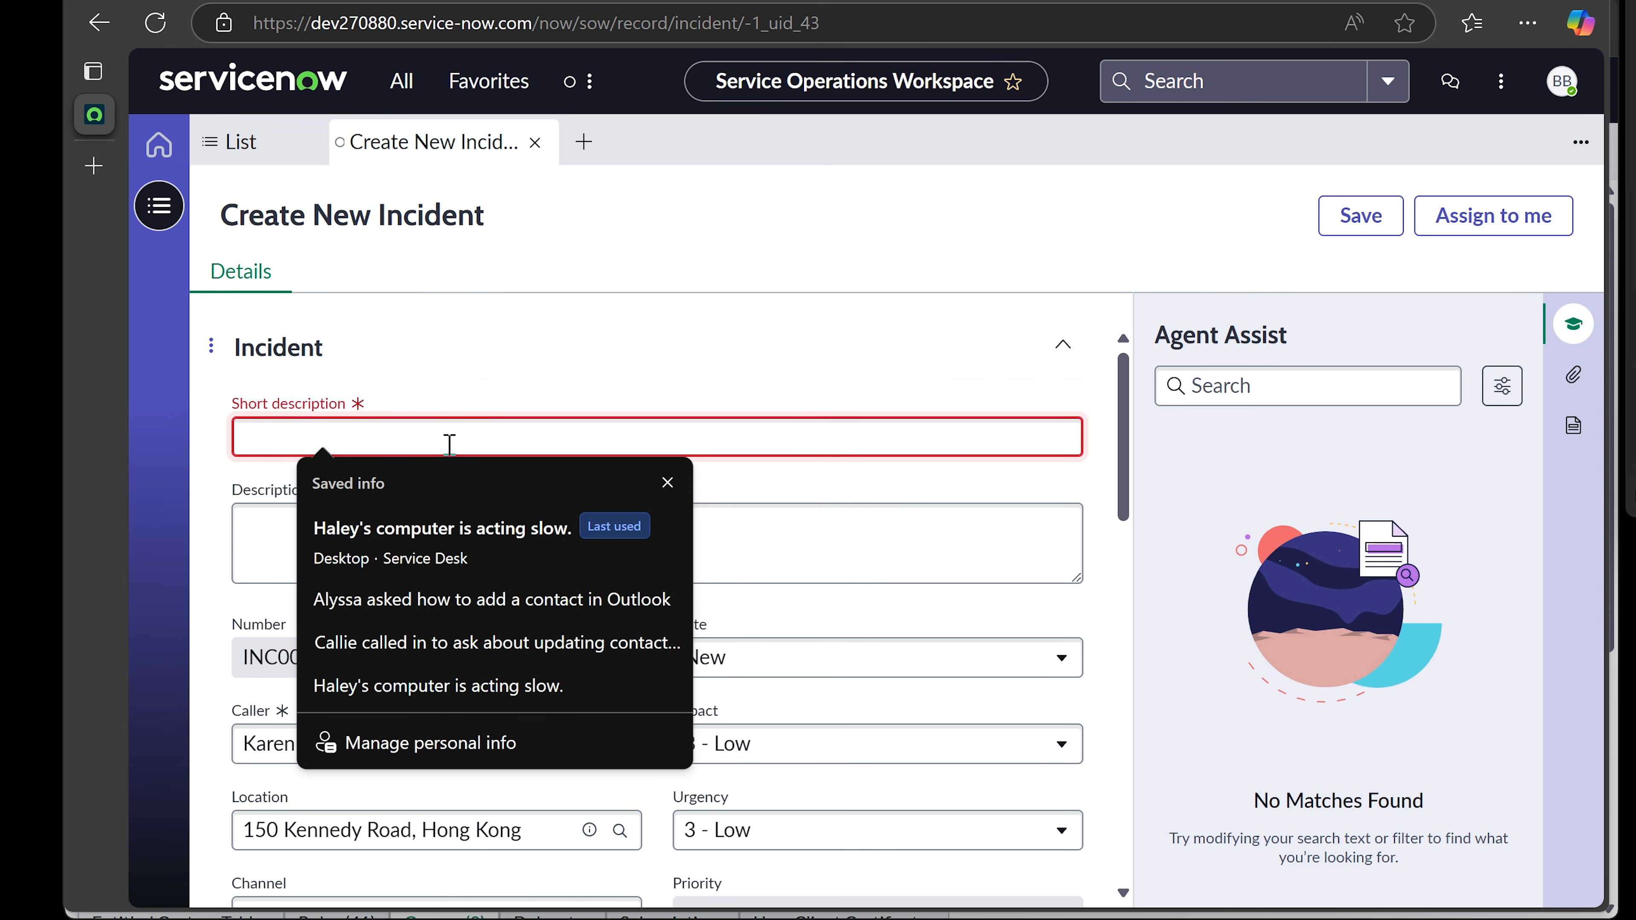
- Replace the 'All of the computers' draft with 'Computers are not connected to the internet.'
text(All of the computers)
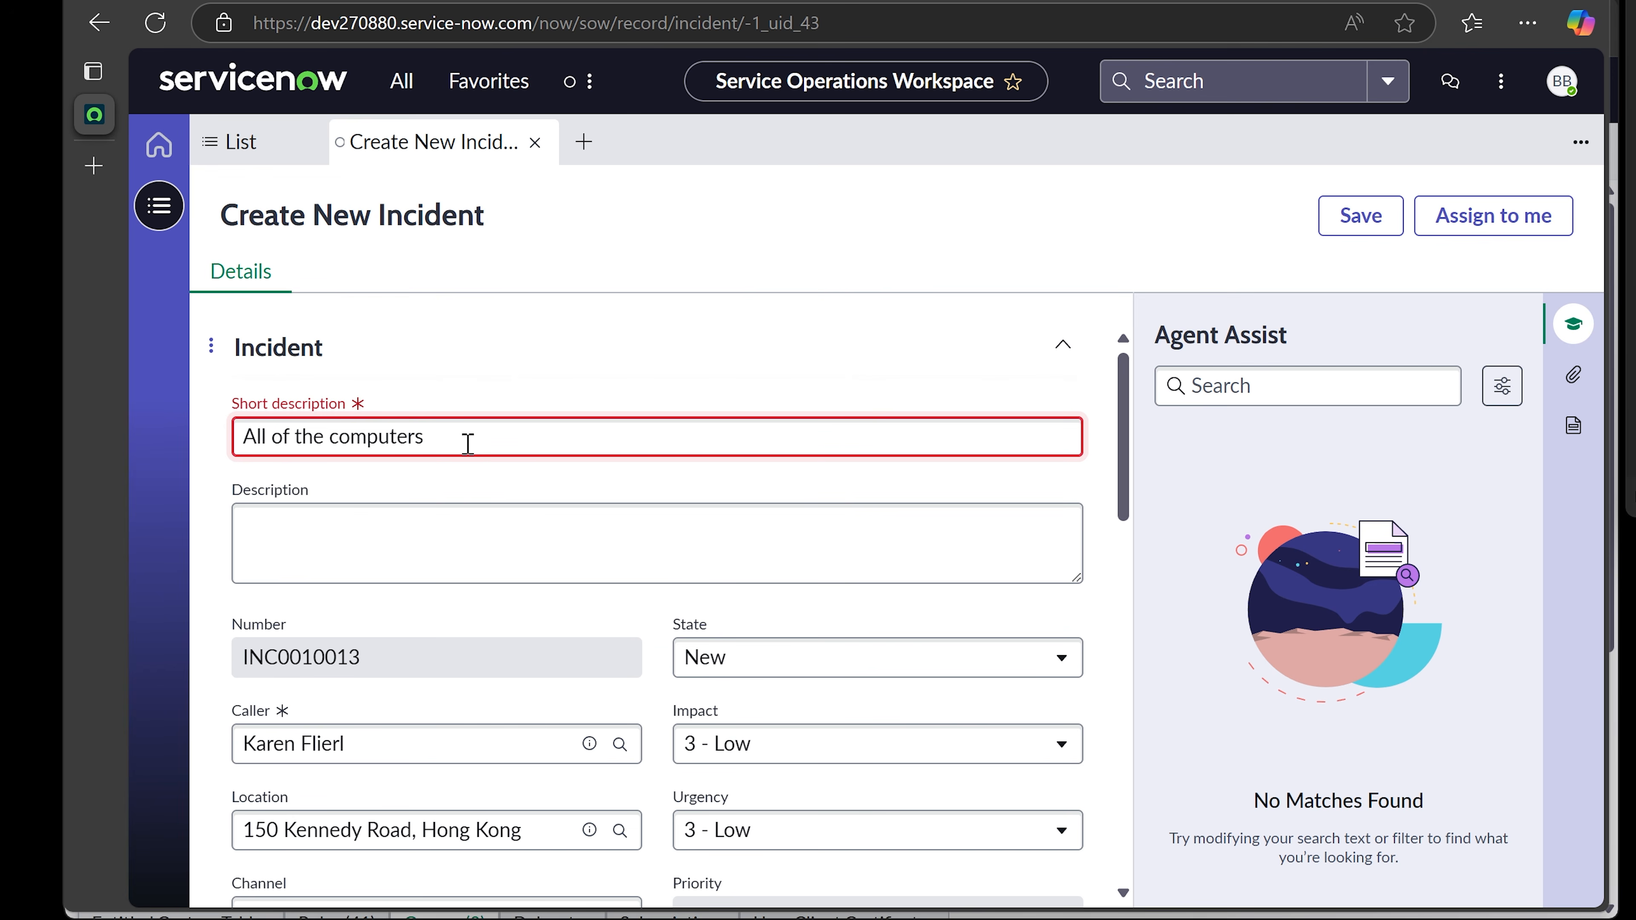
key(BackSpace)
key(BackSpace)
key(BackSpace)
key(BackSpace)
key(BackSpace)
key(BackSpace)
key(BackSpace)
key(BackSpace)
key(BackSpace)
key(BackSpace)
key(BackSpace)
key(BackSpace)
key(BackSpace)
key(BackSpace)
key(BackSpace)
key(BackSpace)
key(BackSpace)
key(BackSpace)
key(BackSpace)
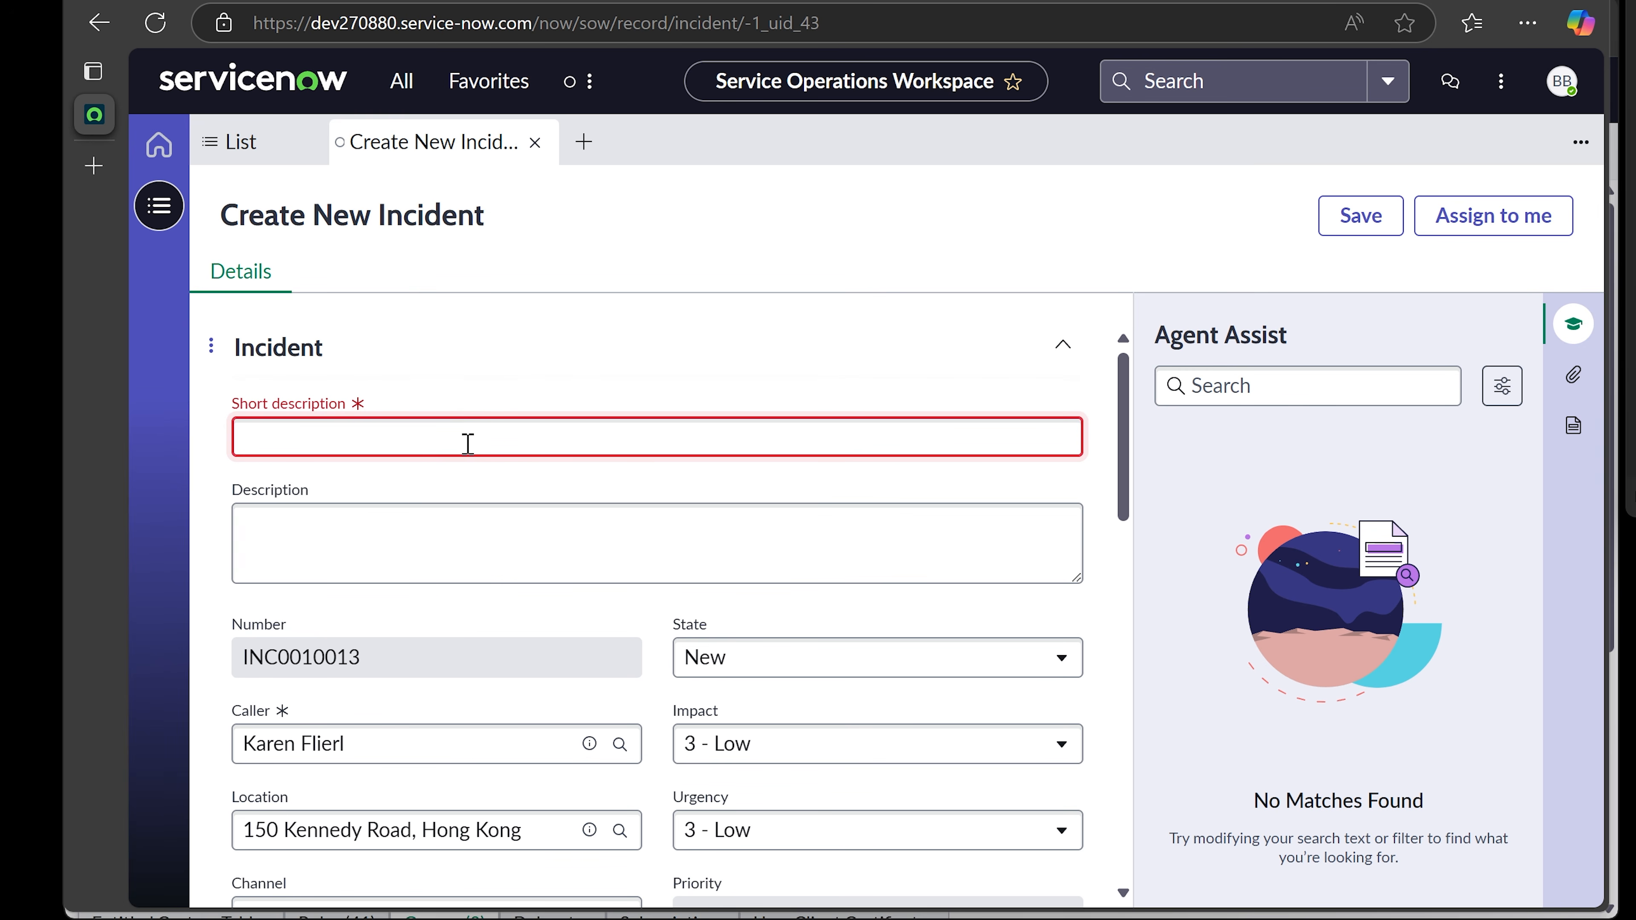
text(Computers are not conne)
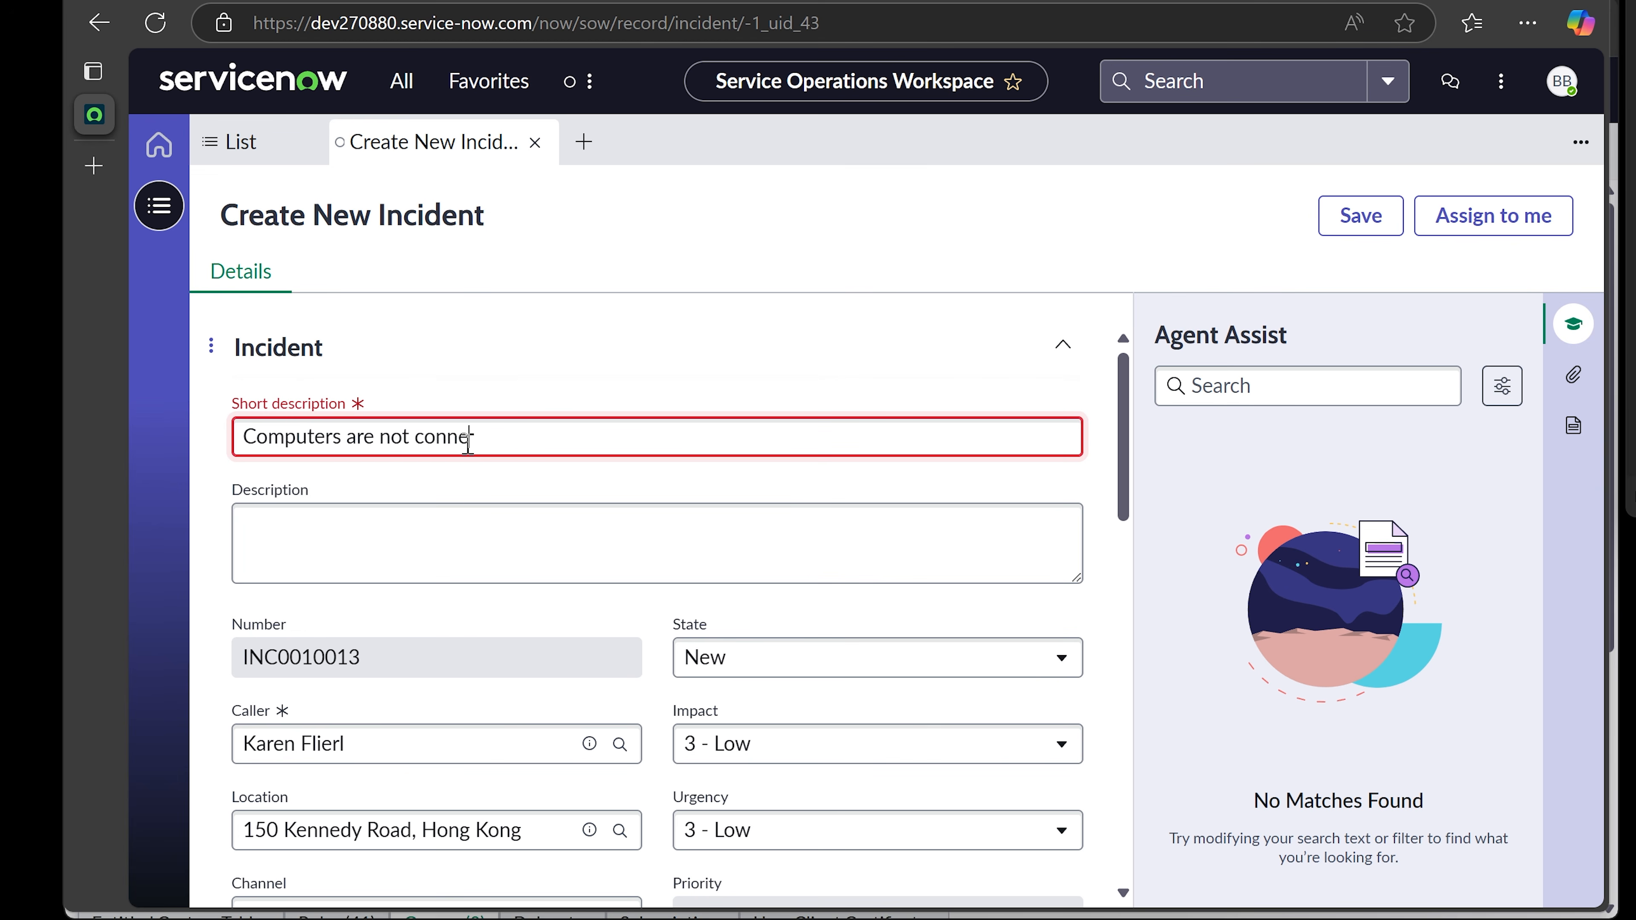
text(cted to the internet.)
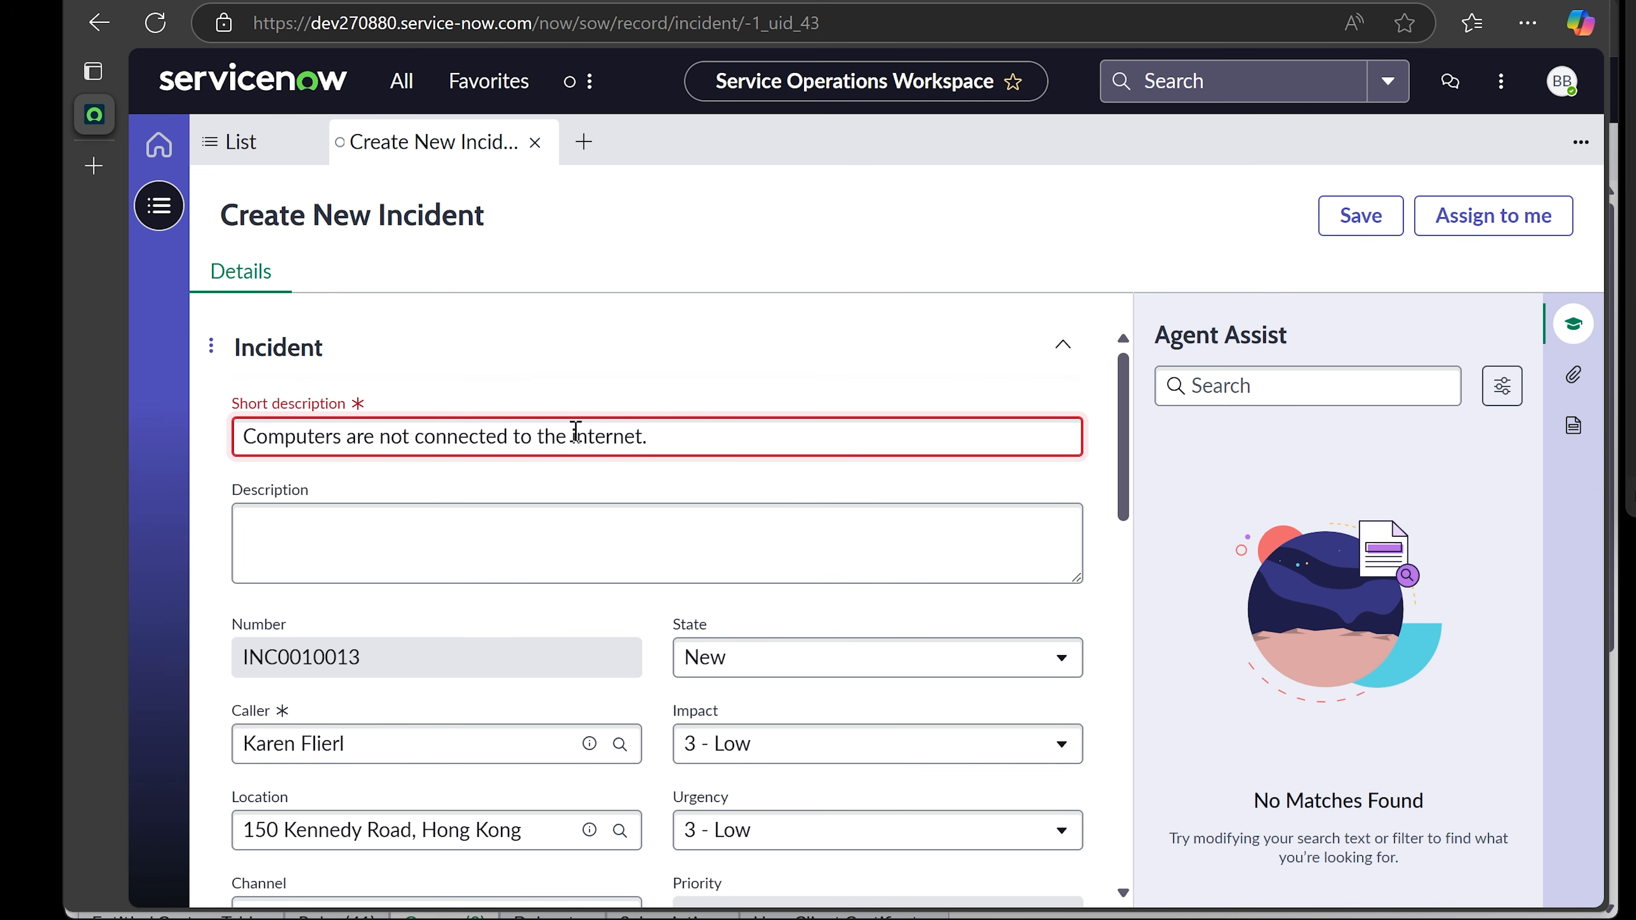
drag(574, 435, 235, 443)
click(649, 432)
click(676, 488)
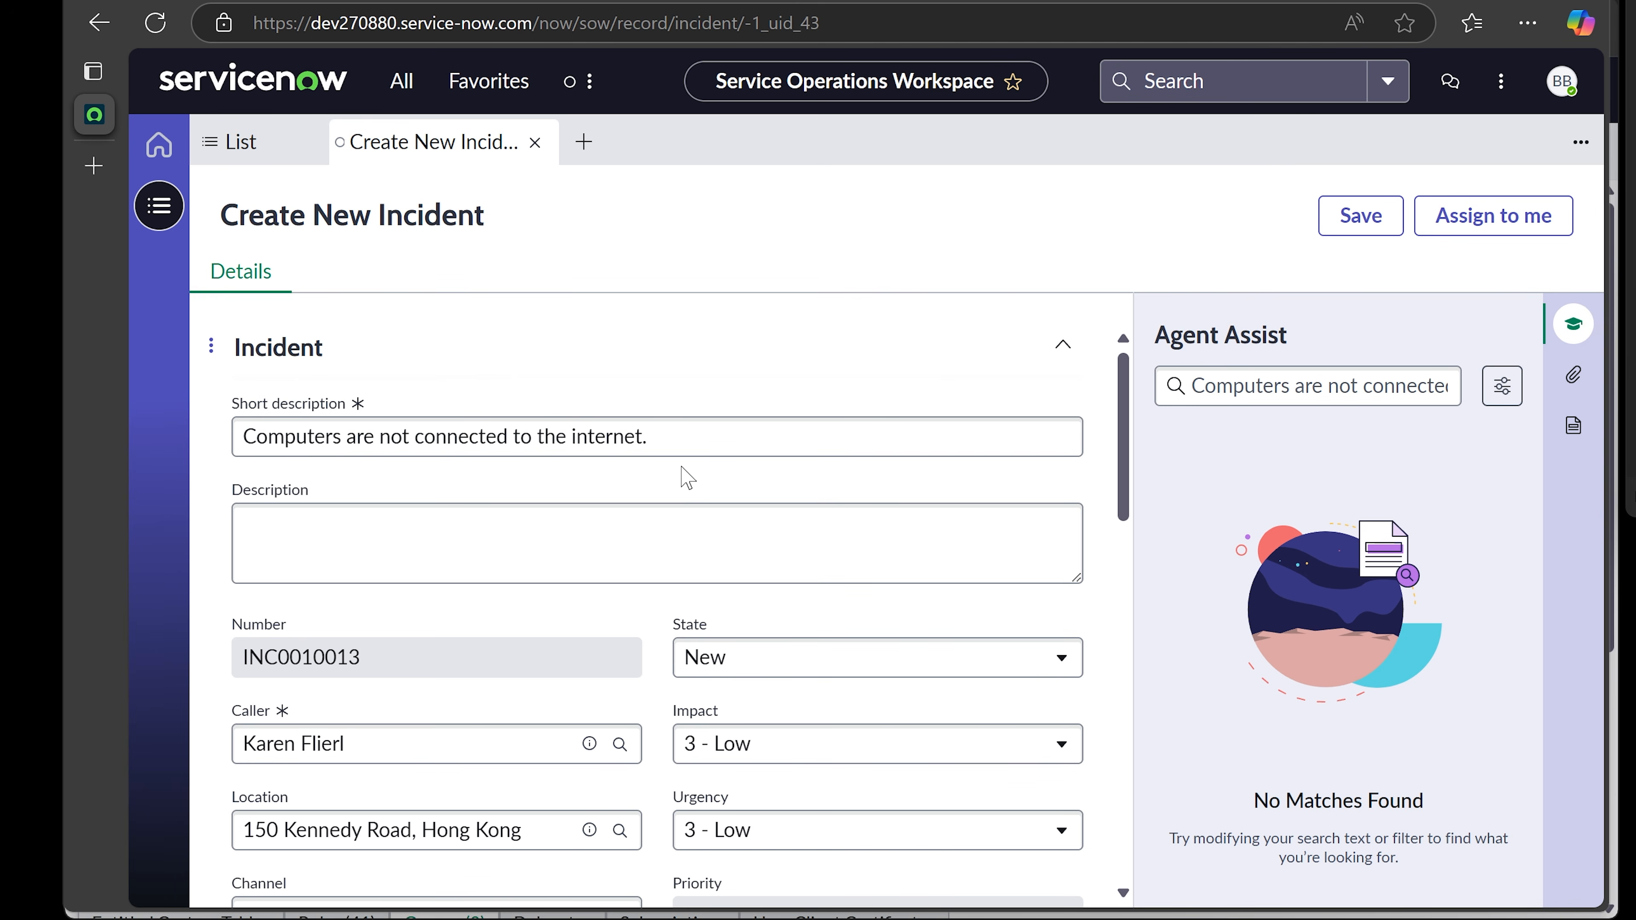
- Describe the issue: the caller reports none of the computers are working, plus website errors
click(649, 515)
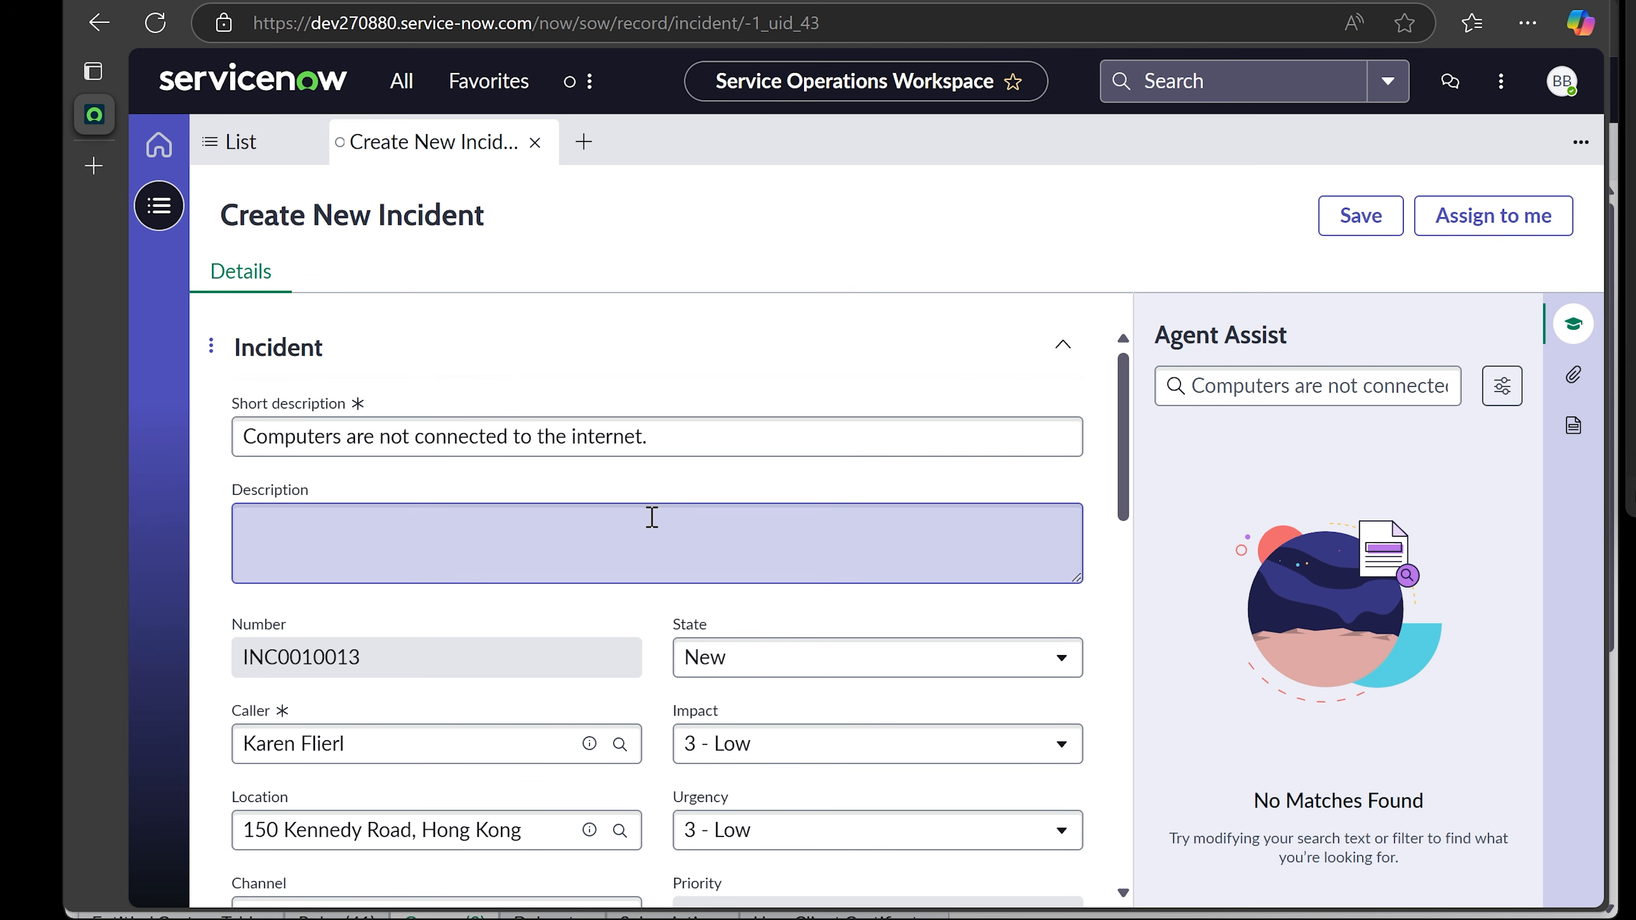
click(645, 527)
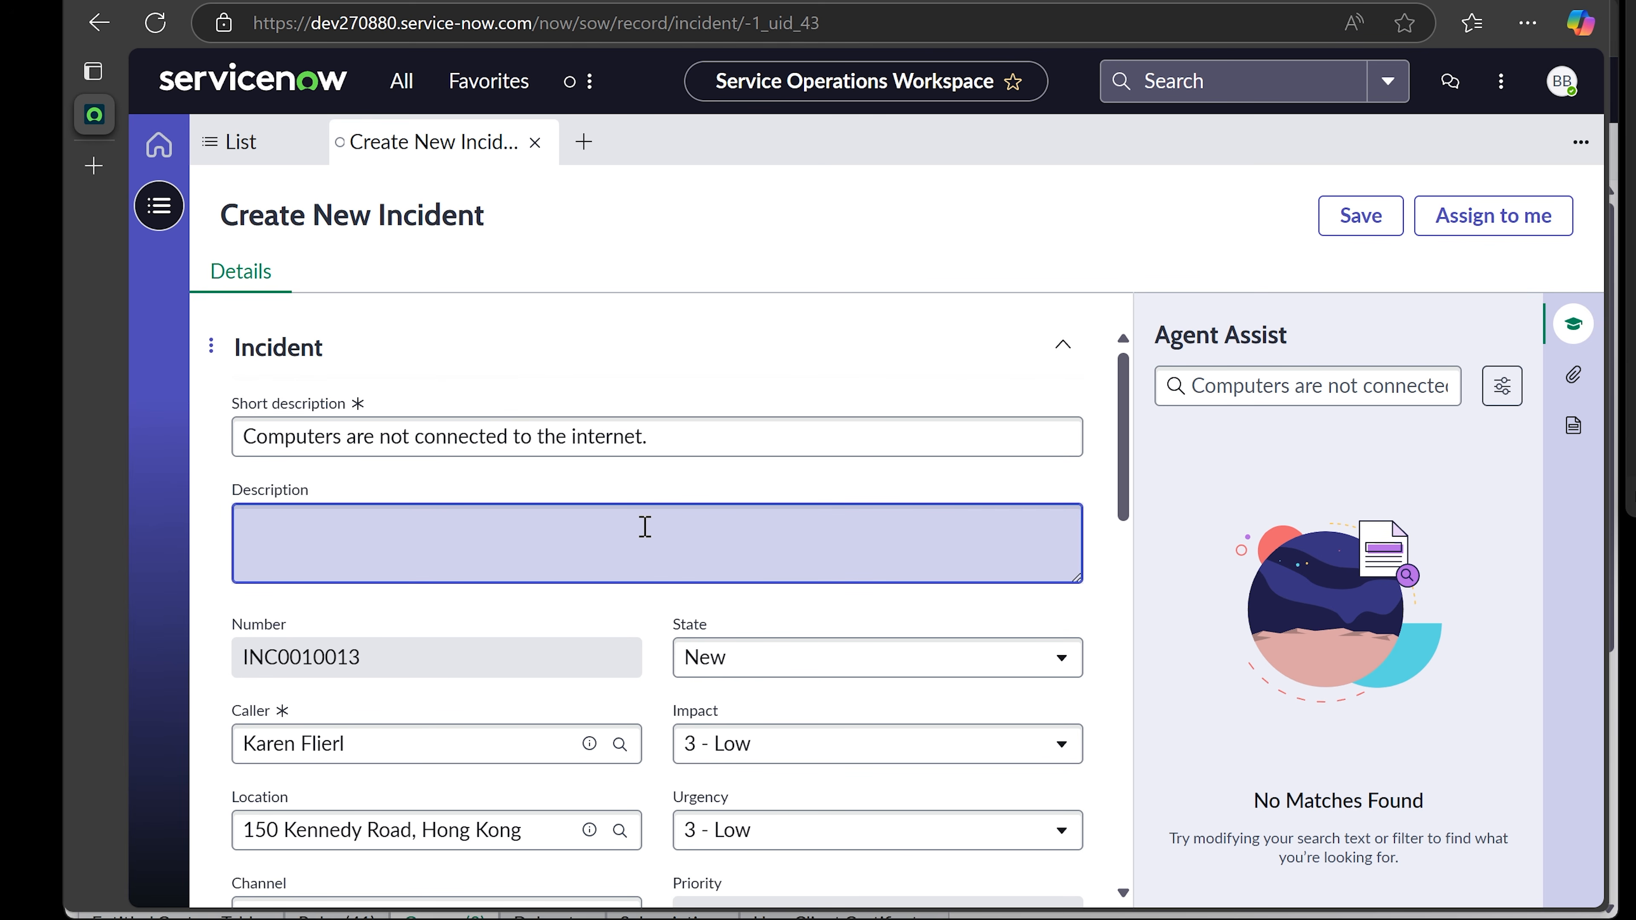
text(Karen said that none of the comp)
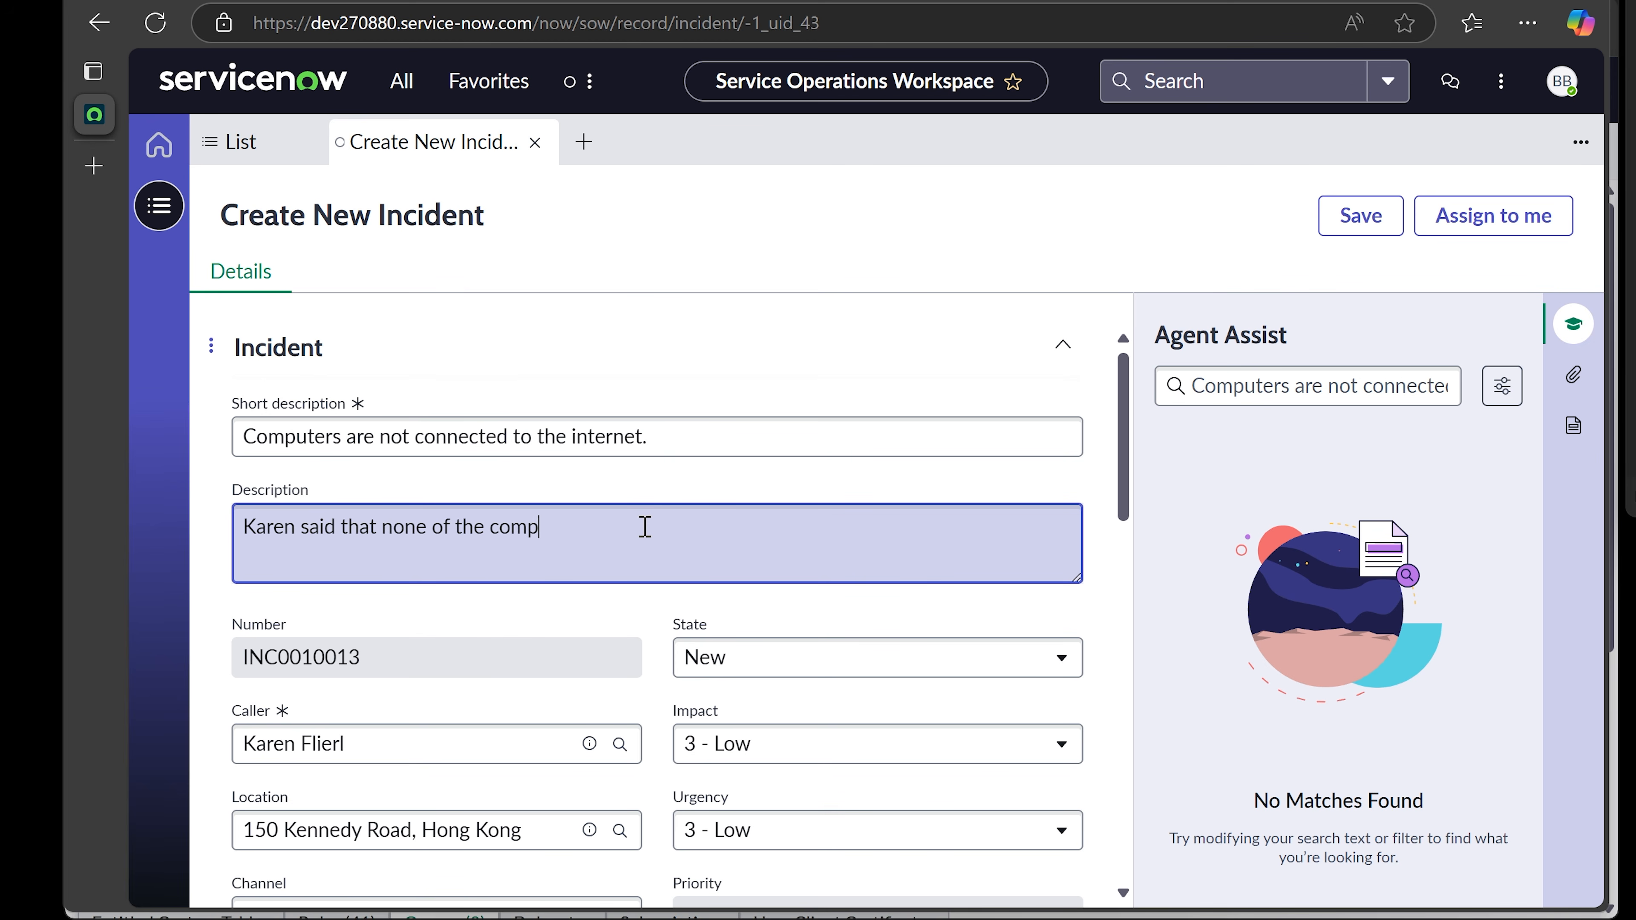
text(tueuter)
key(BackSpace)
key(BackSpace)
key(BackSpace)
text(ters are working)
text(. WEb)
text(eb)
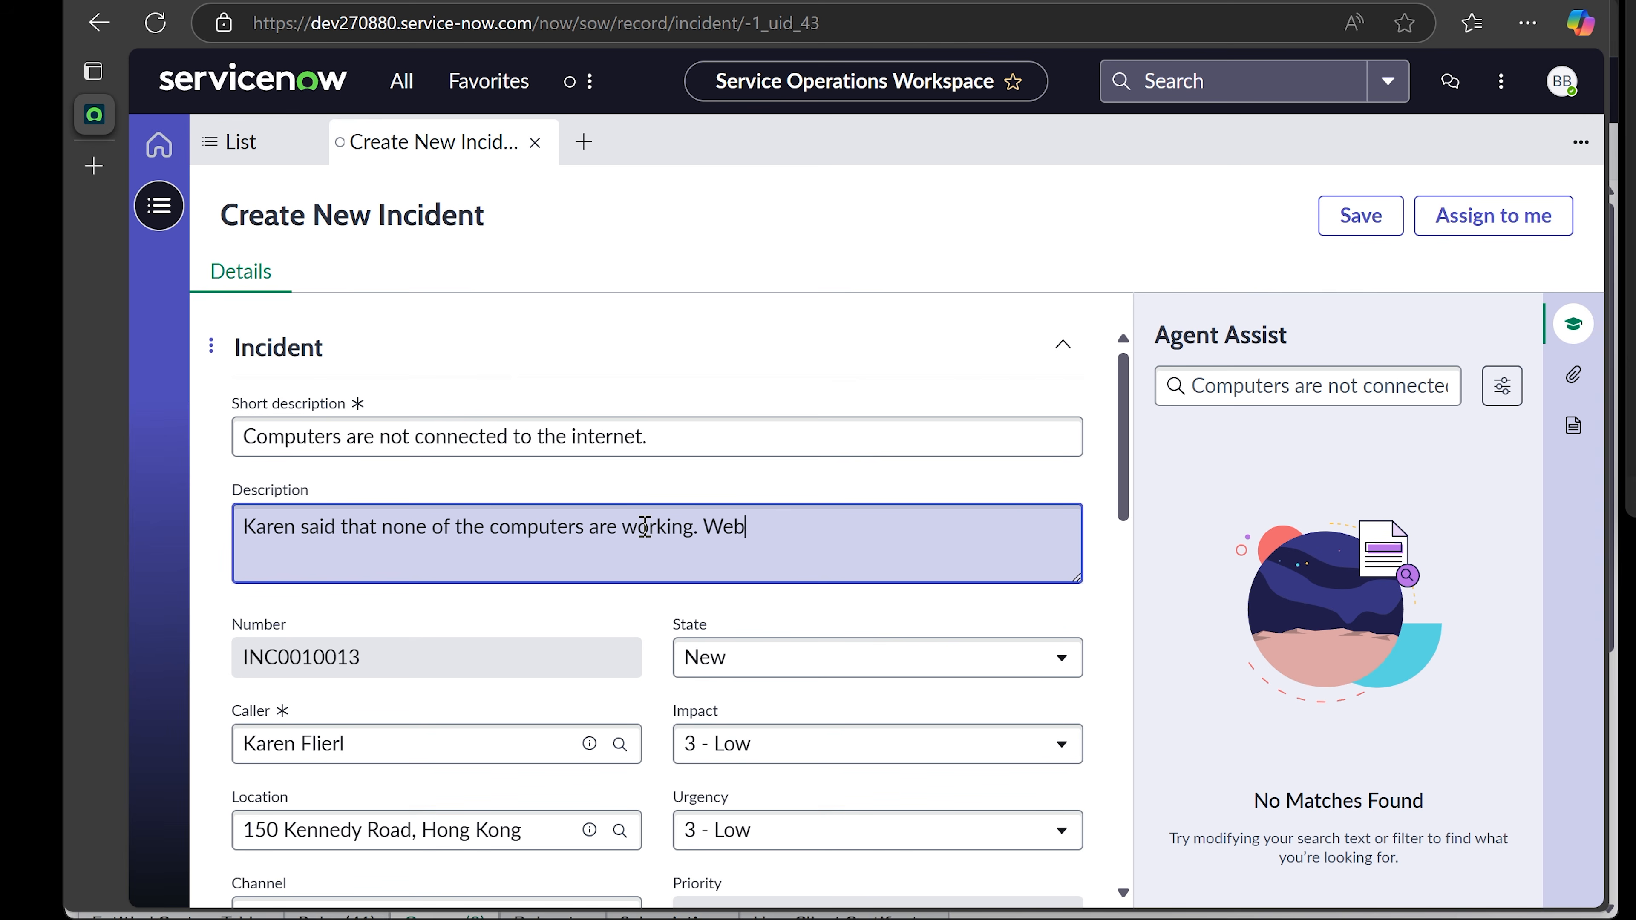
text(site errors and etc)
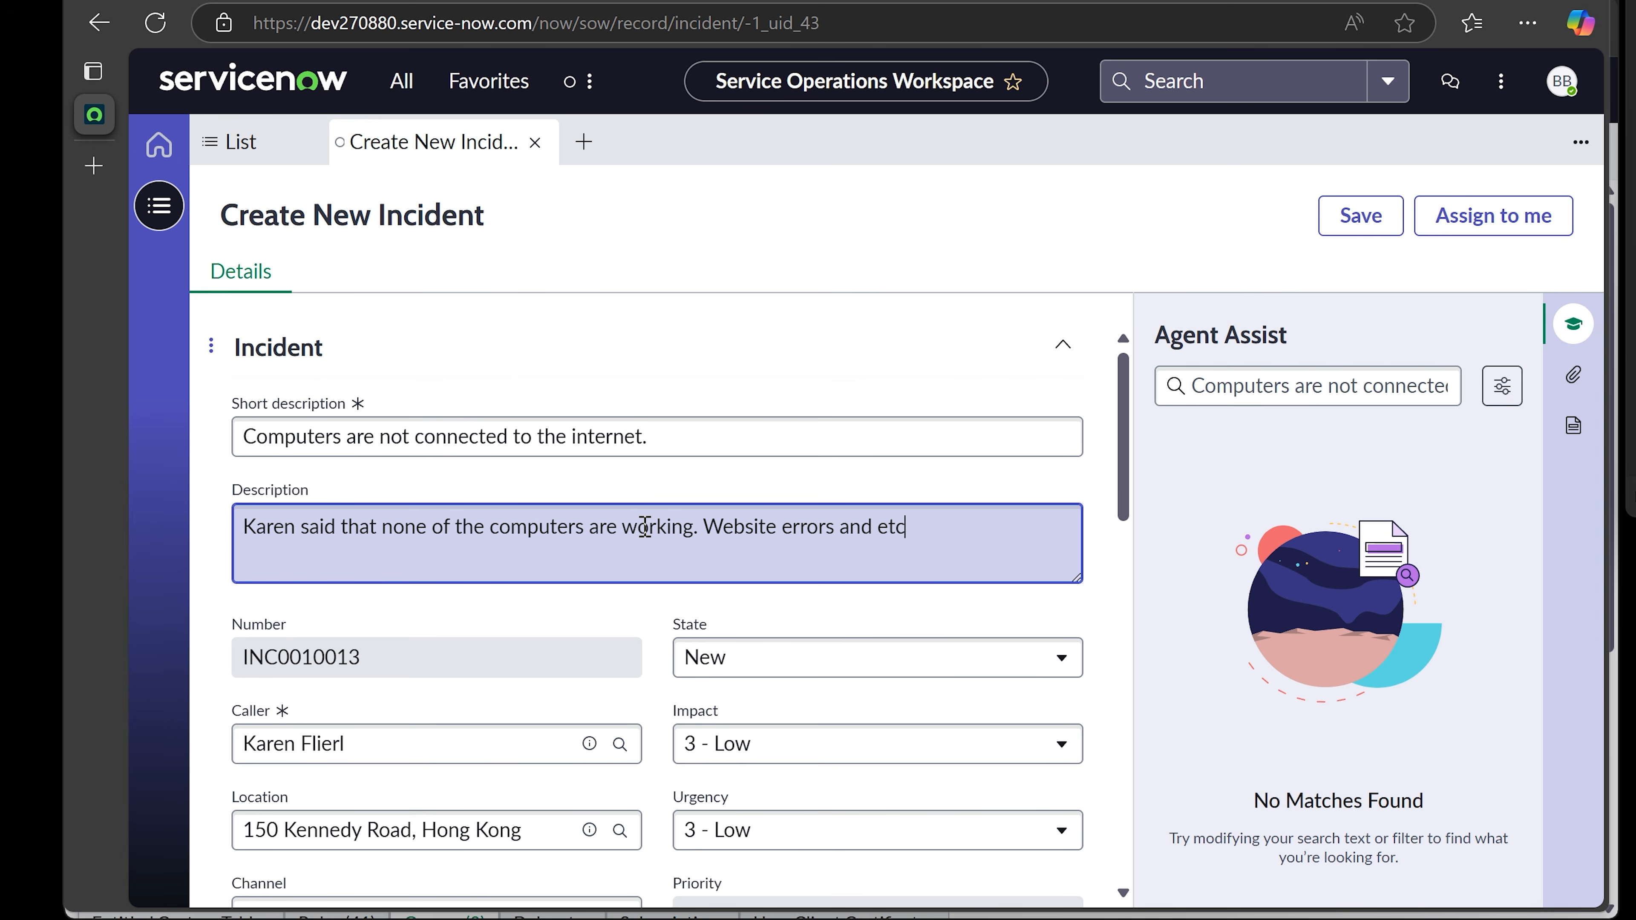
text(...)
- Set both Impact and Urgency to 1 - High, making Priority 1 - Critical
scroll(613, 552, down, 2)
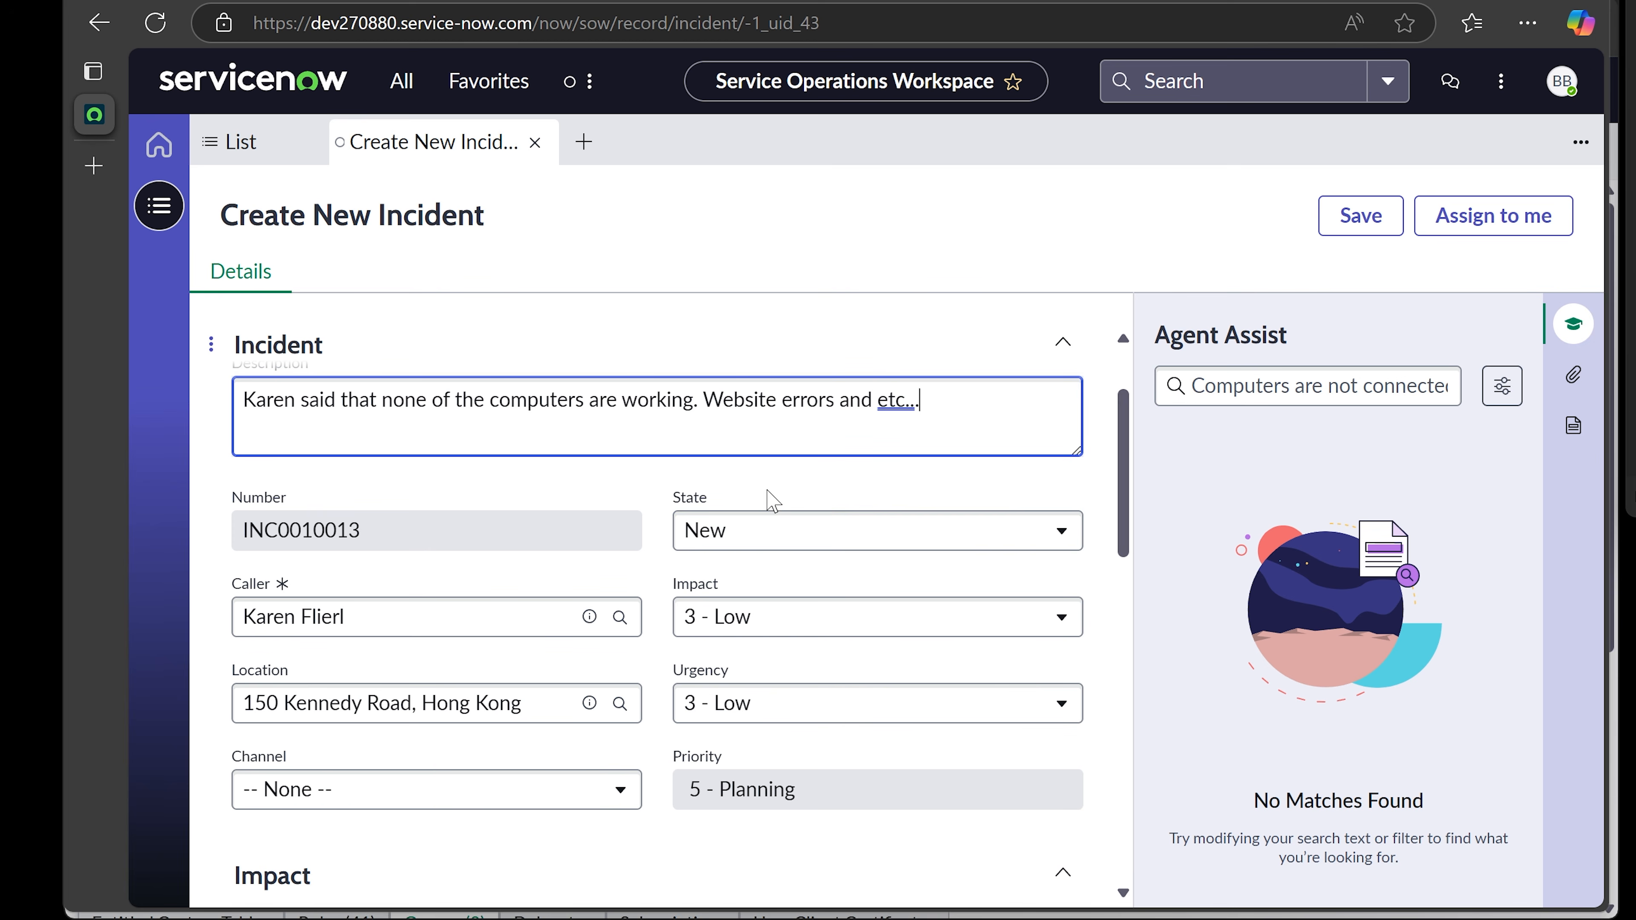
click(846, 621)
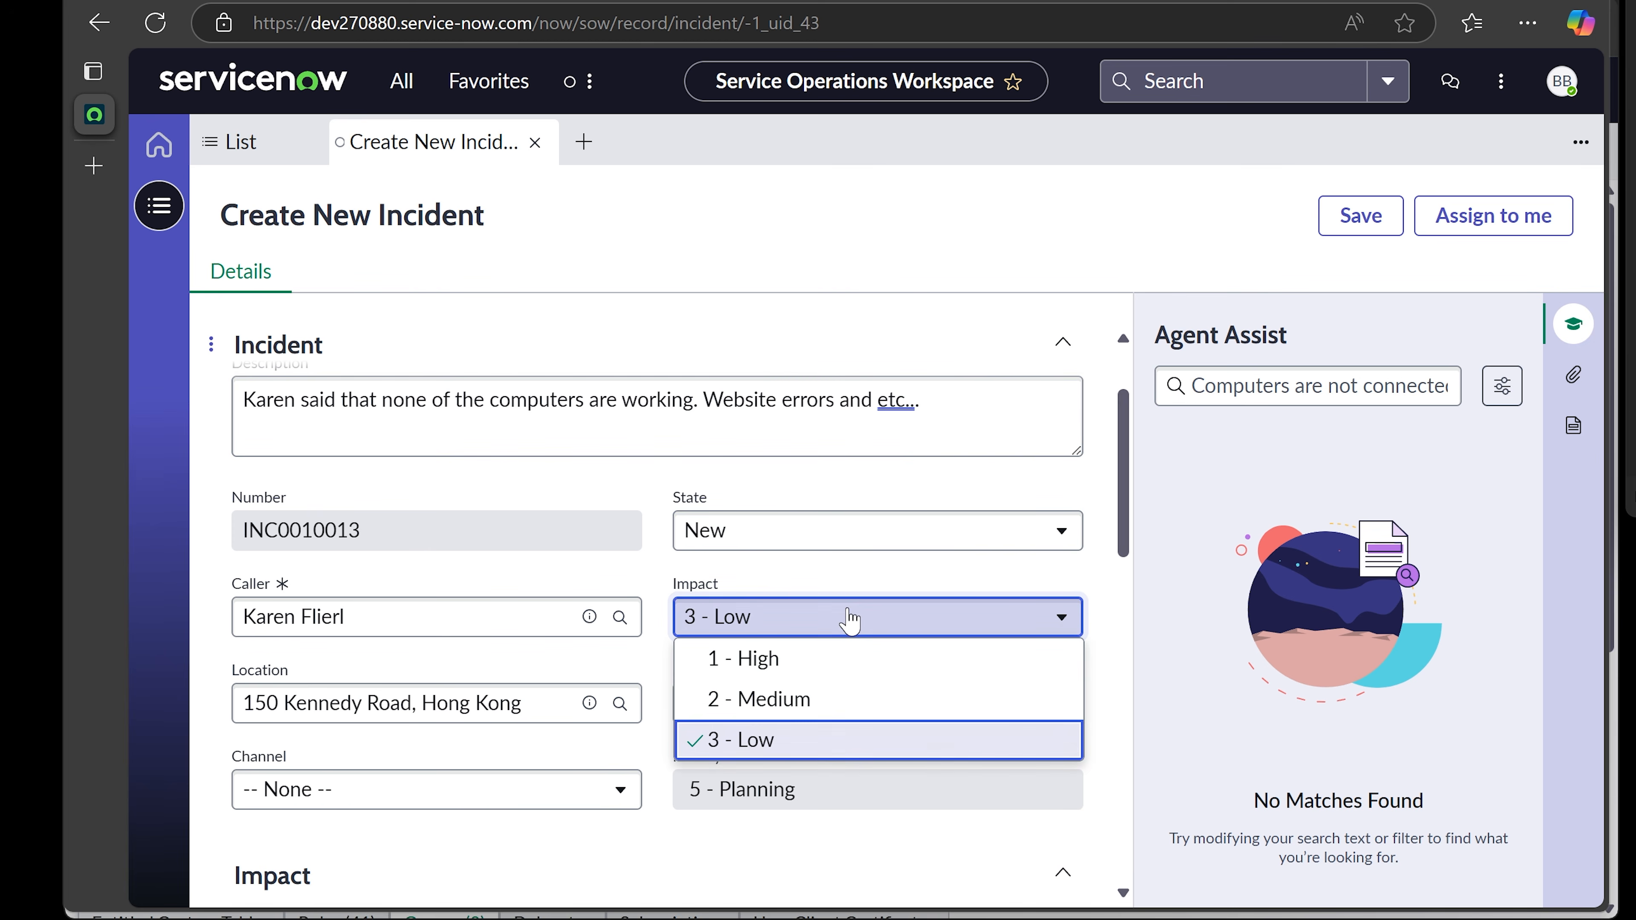
click(804, 670)
click(781, 701)
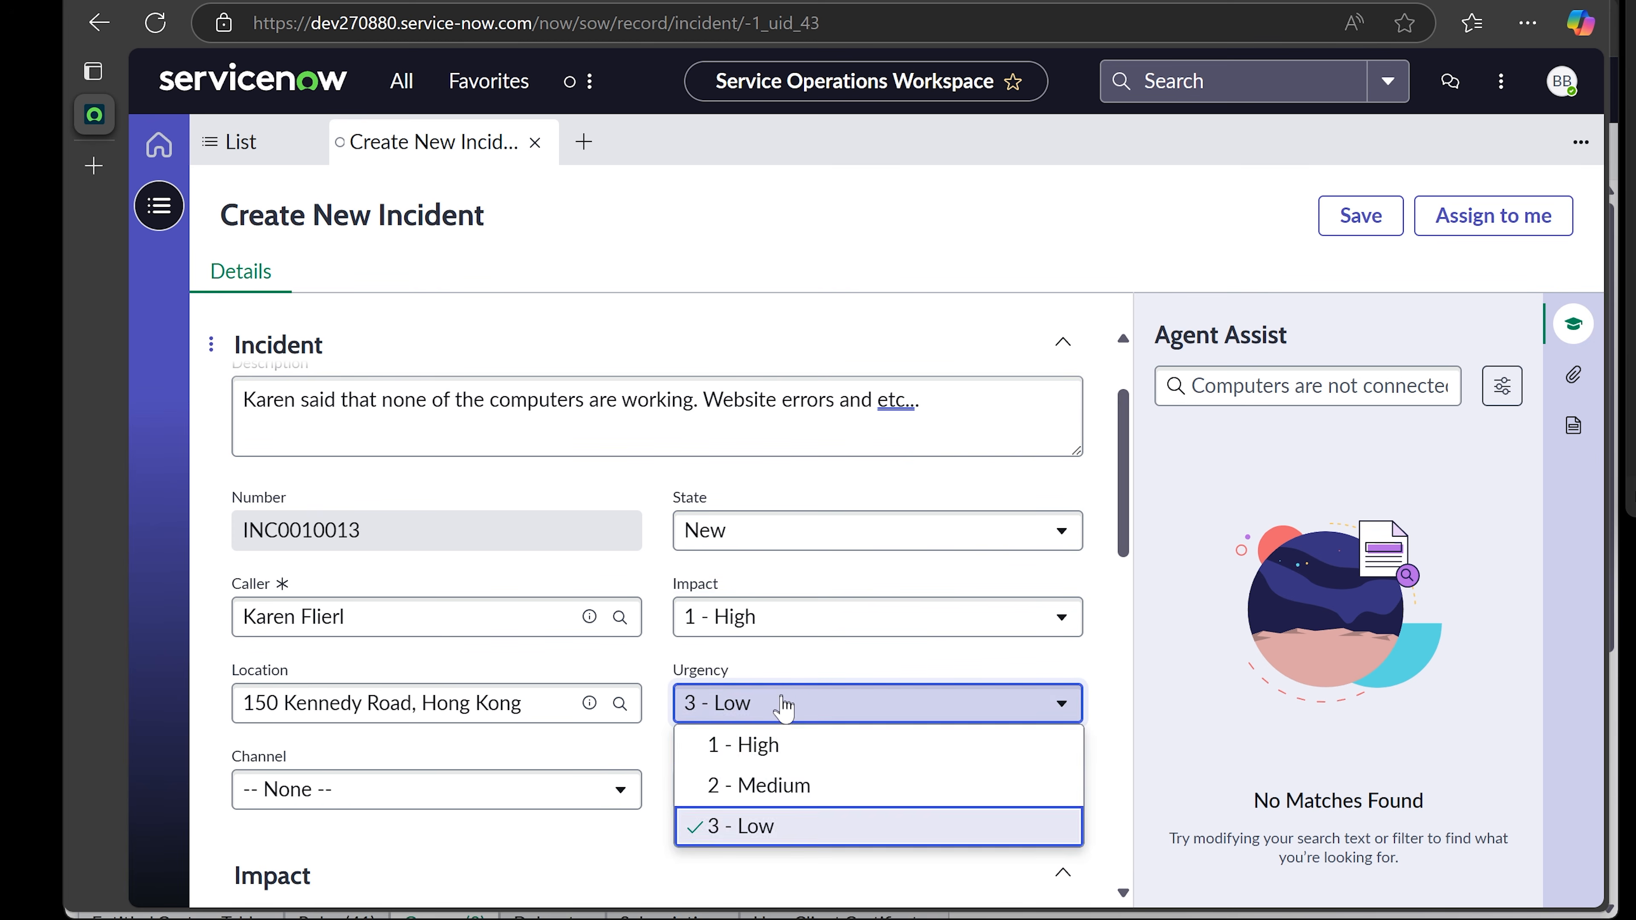
click(775, 739)
scroll(780, 741, down, 2)
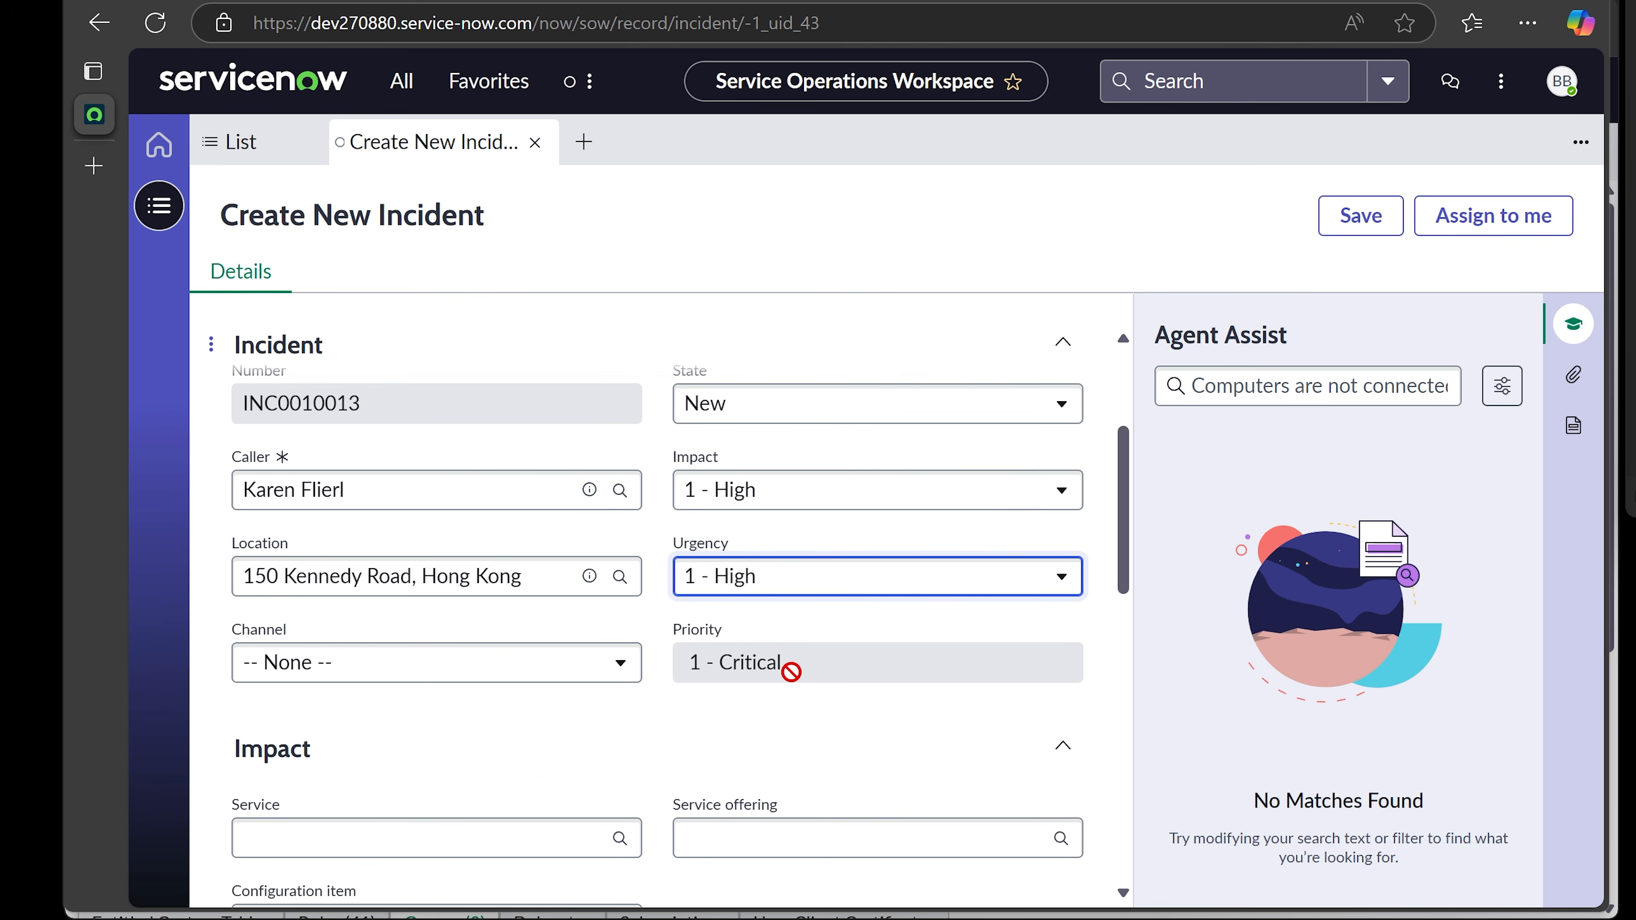
scroll(792, 670, down, 2)
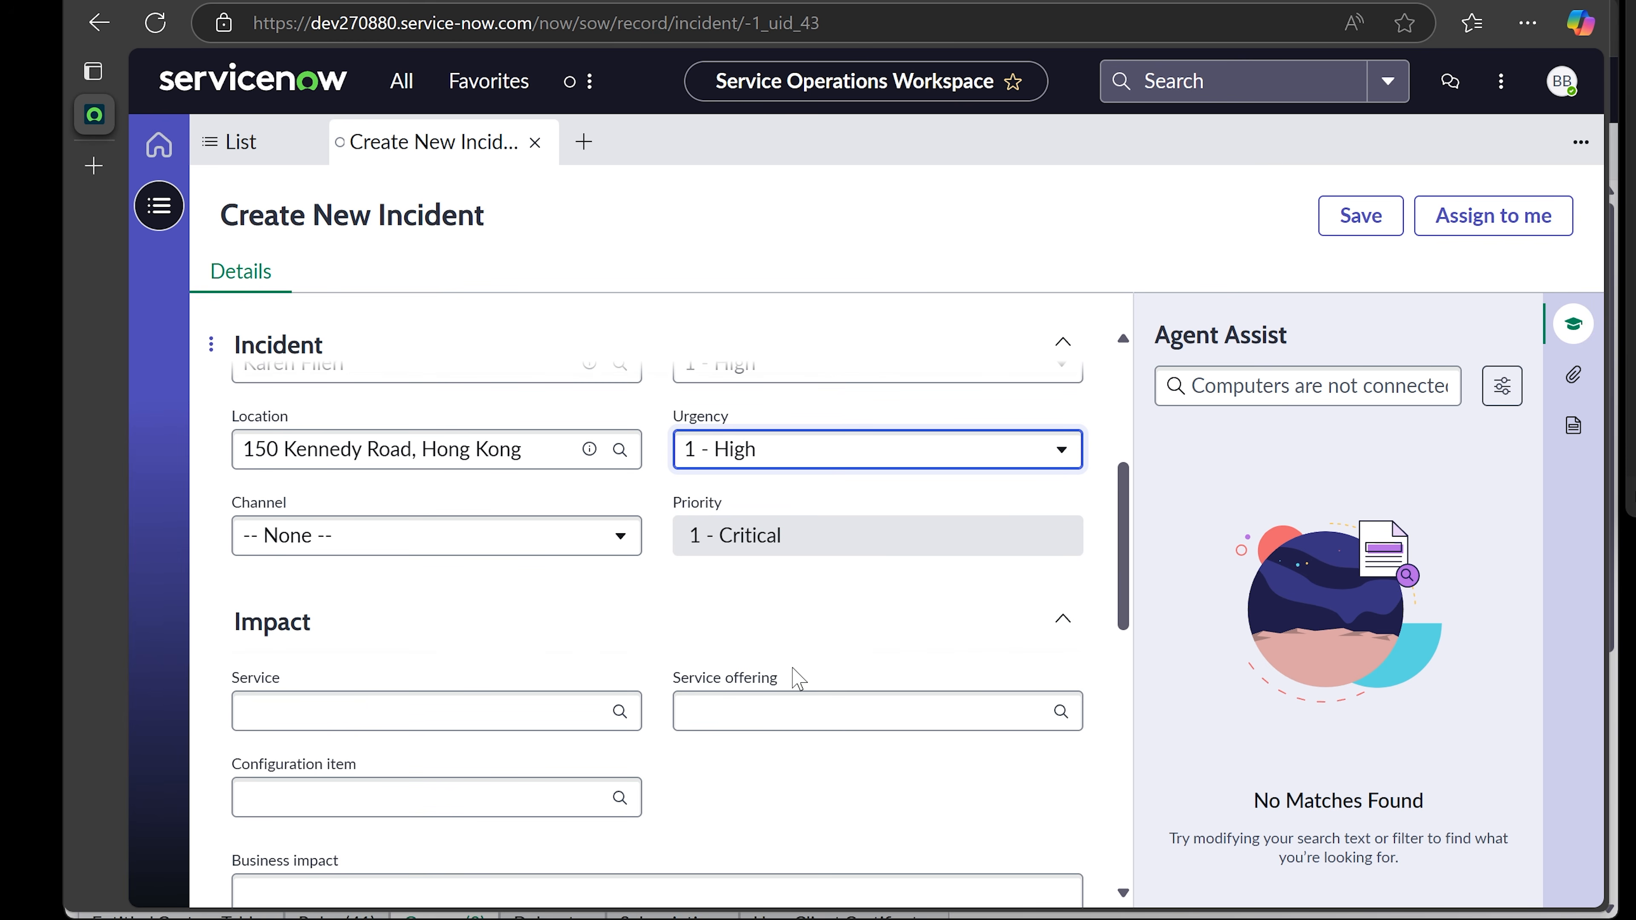
scroll(799, 680, up, 4)
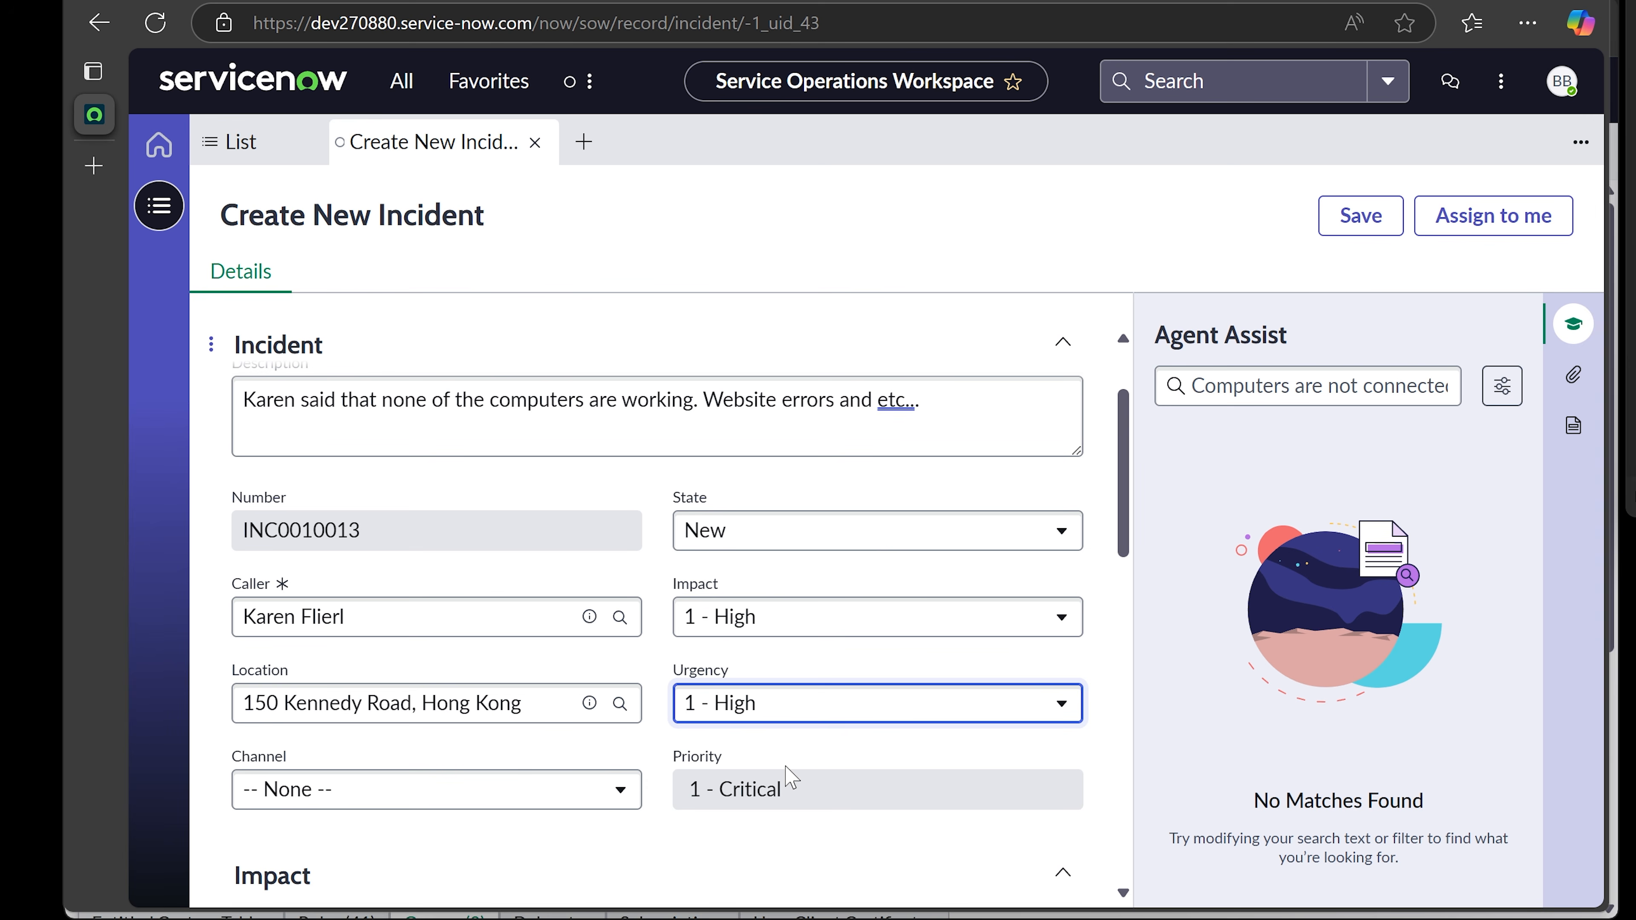
scroll(783, 770, up, 2)
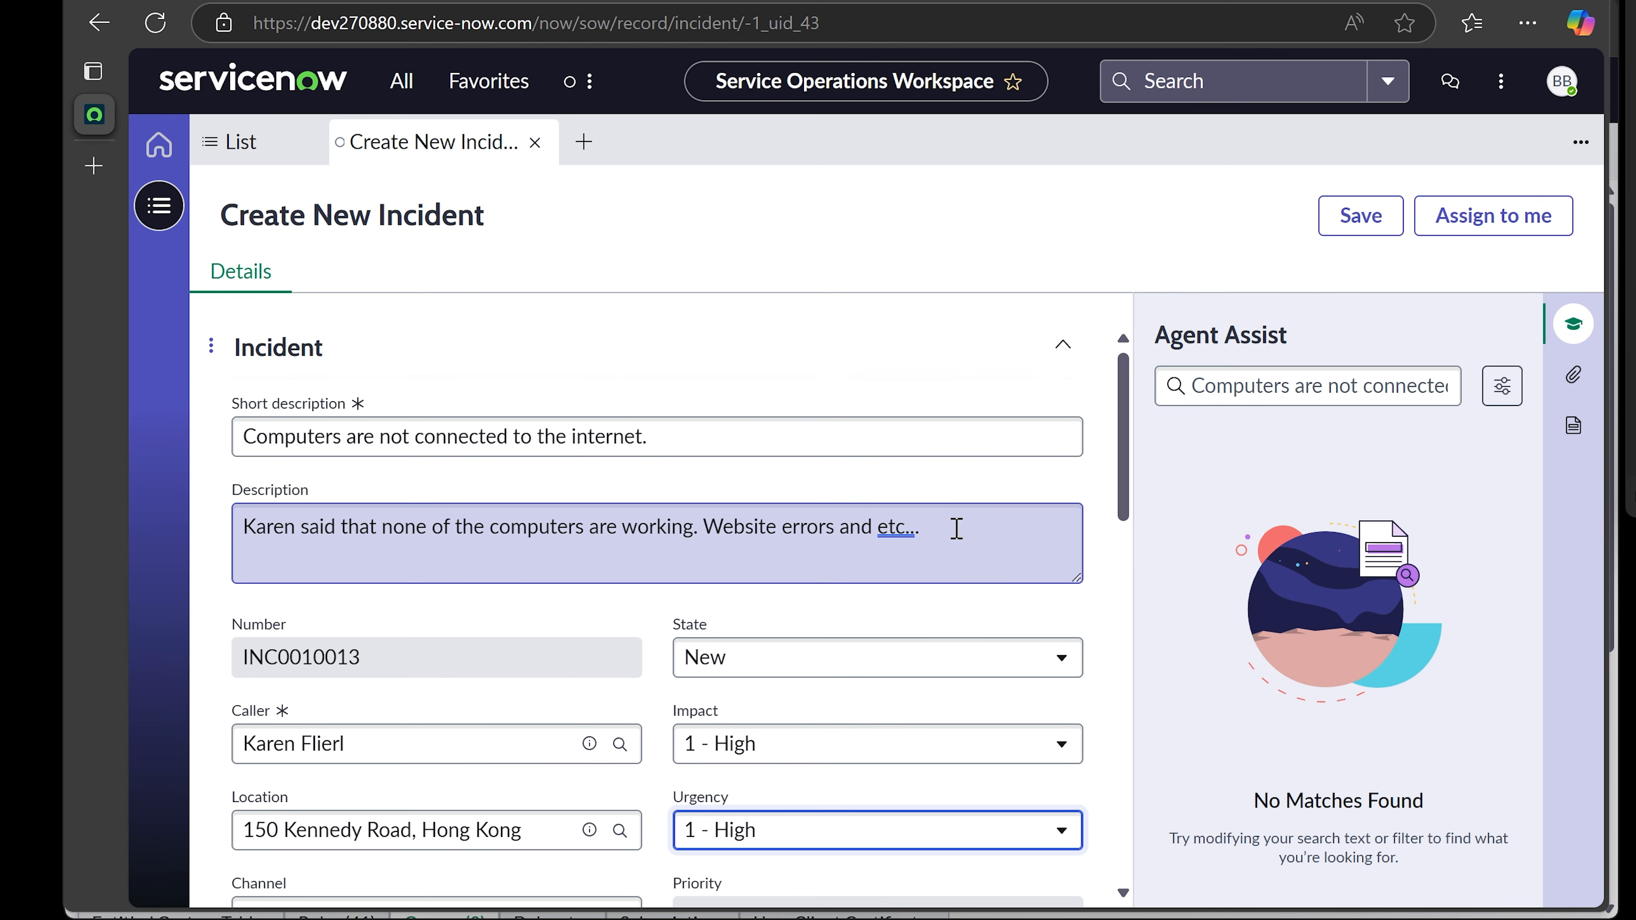
scroll(956, 530, down, 6)
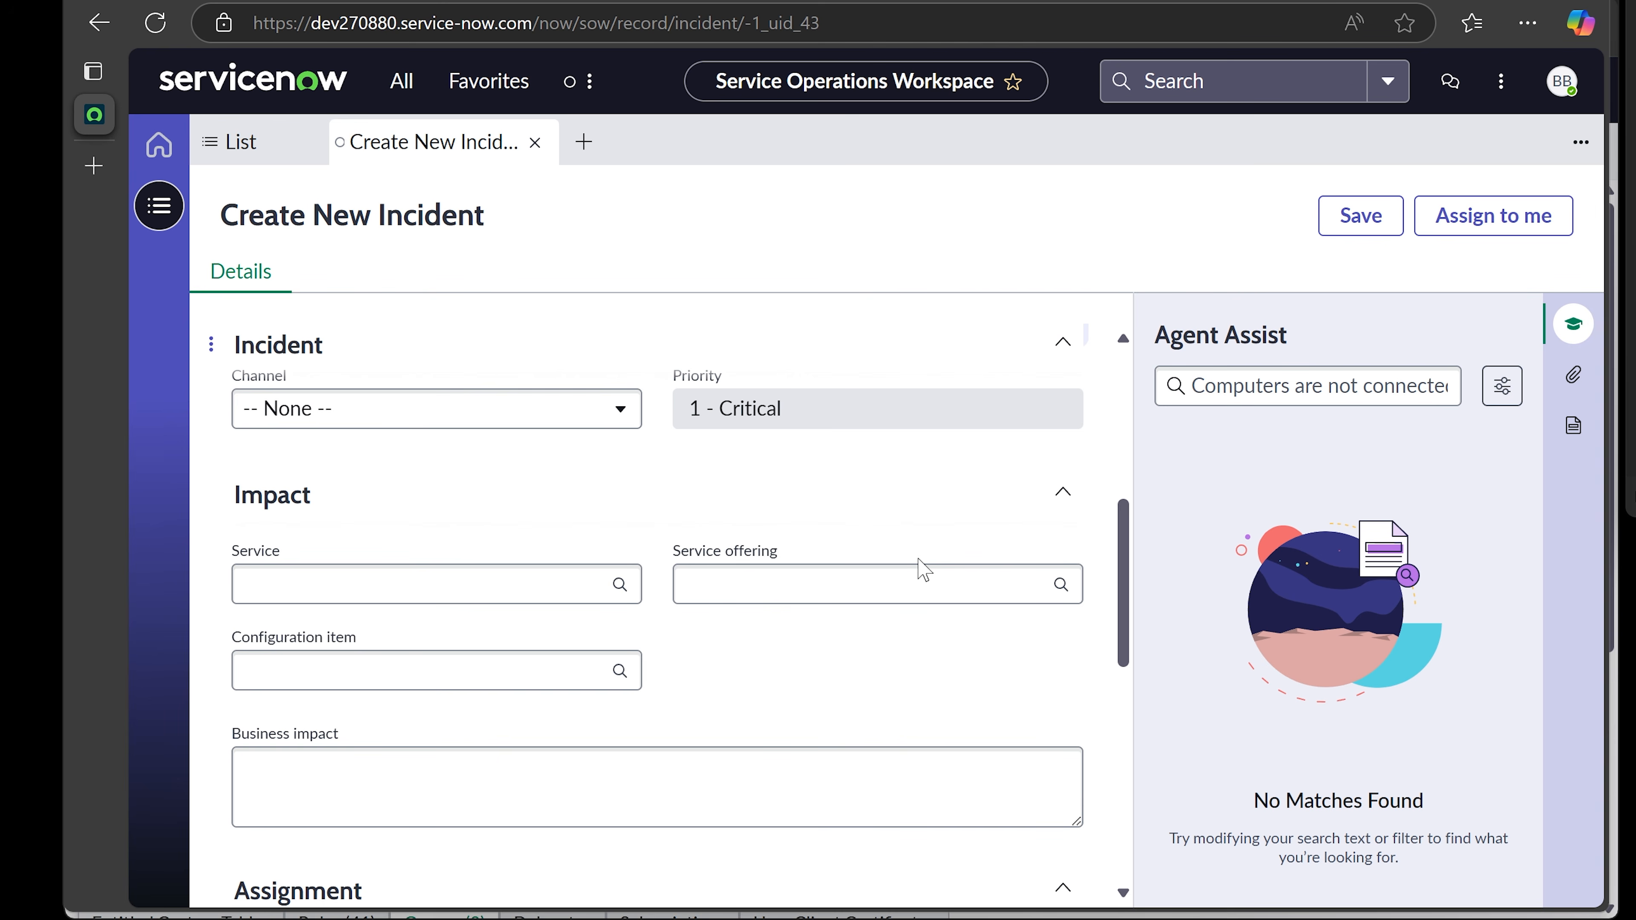
scroll(916, 577, down, 5)
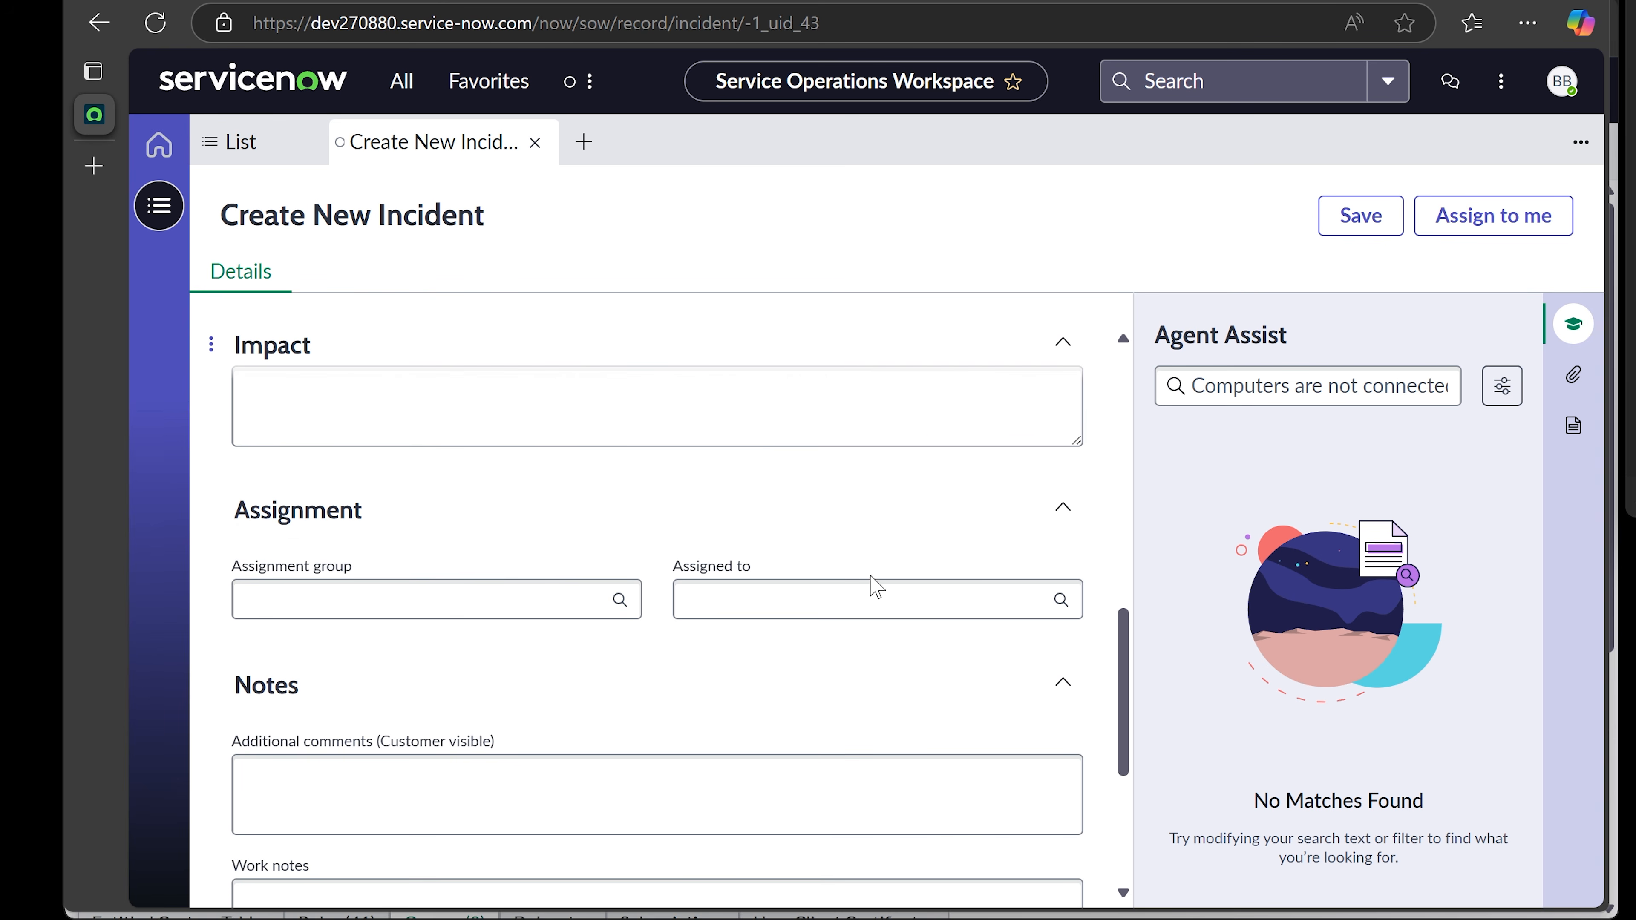
- Set the Assignment group to Network using the 'networ' lookup
click(546, 603)
text(n)
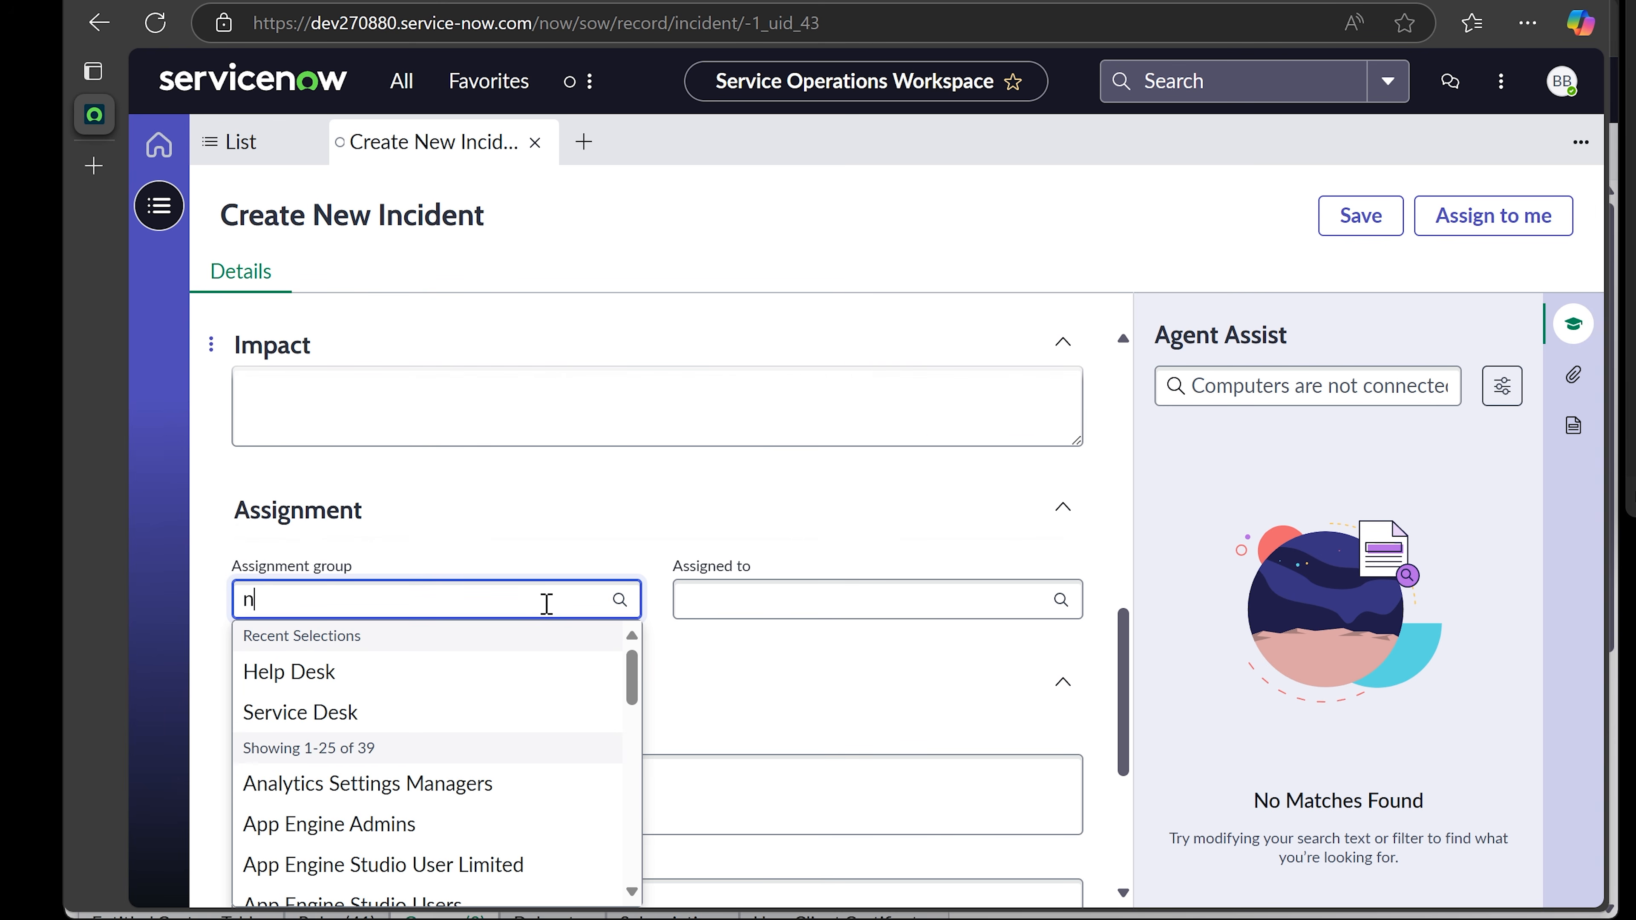
text(etwor)
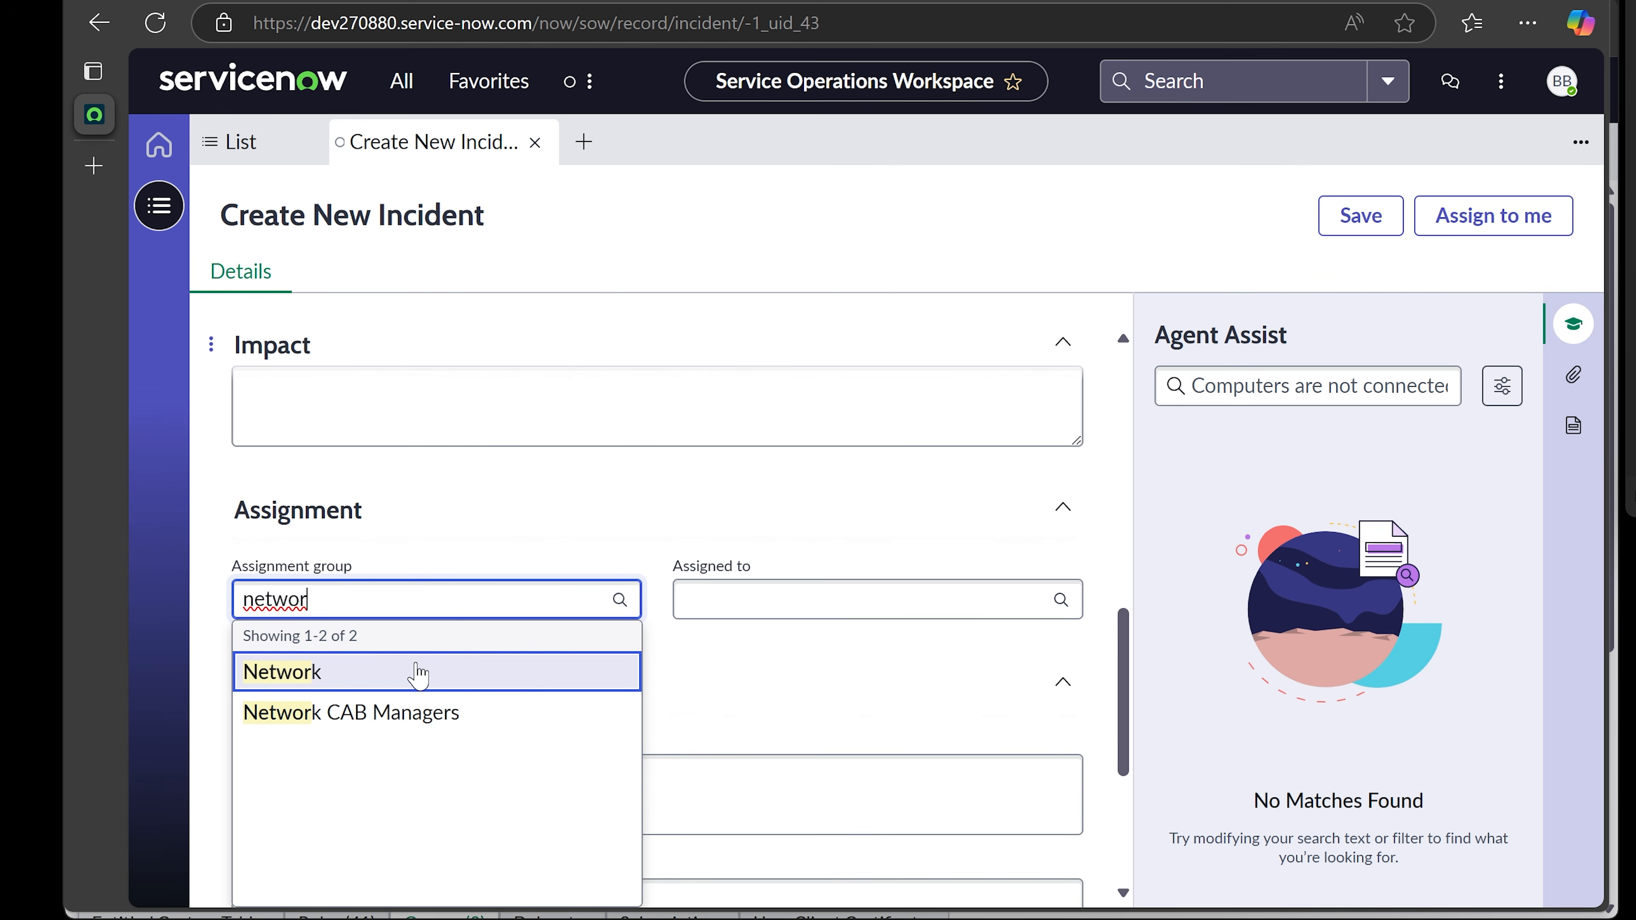
click(418, 673)
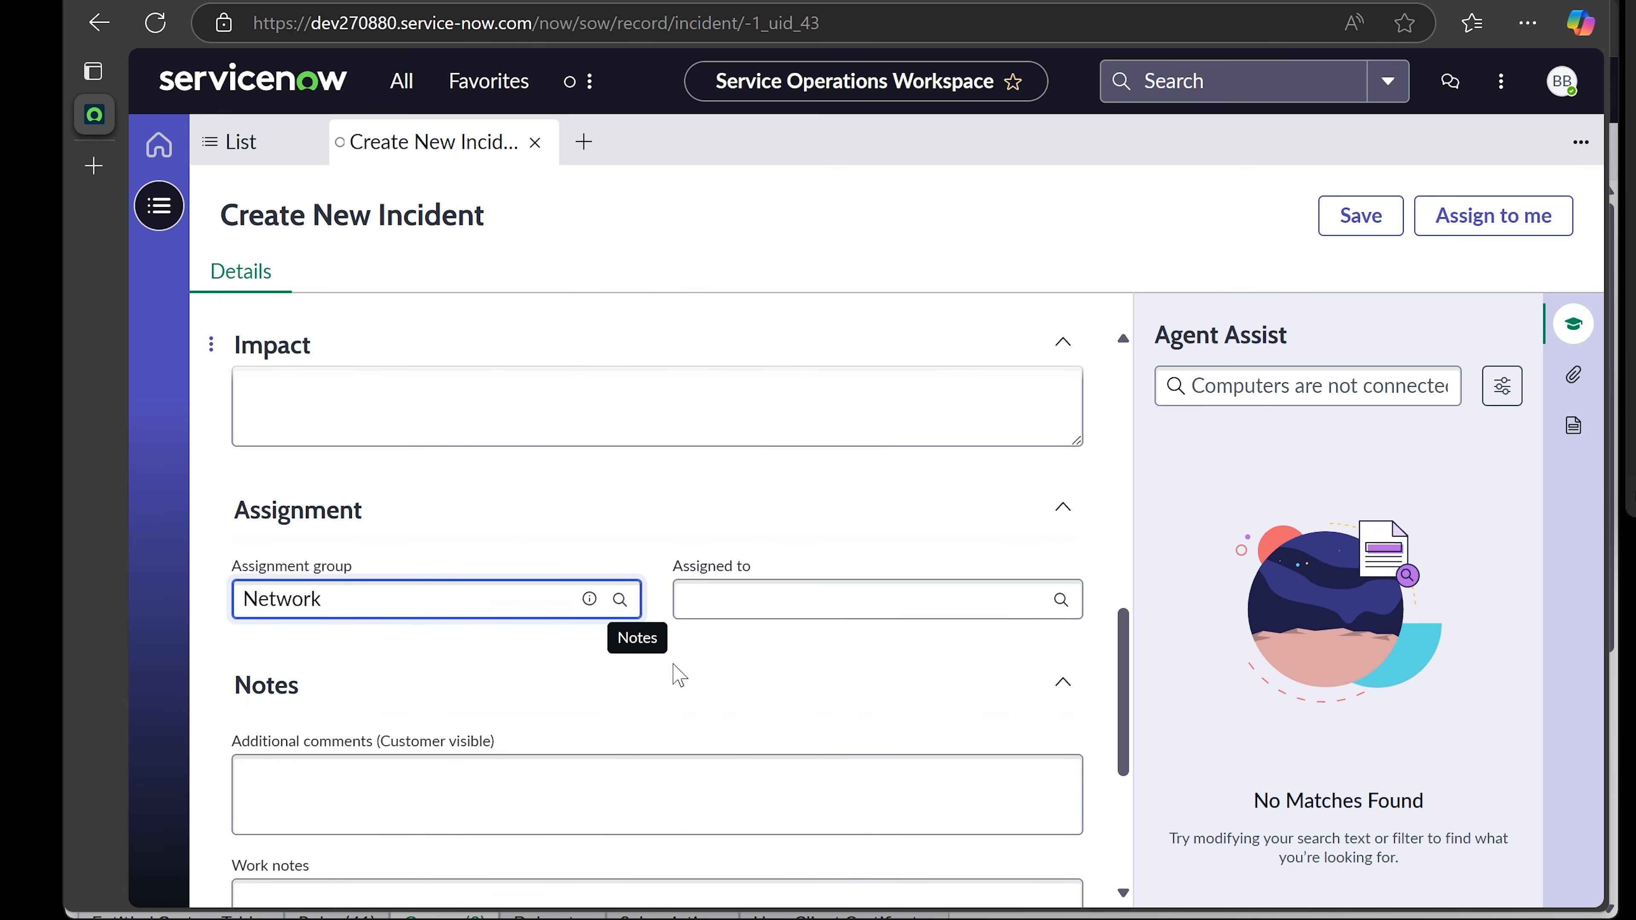
click(820, 483)
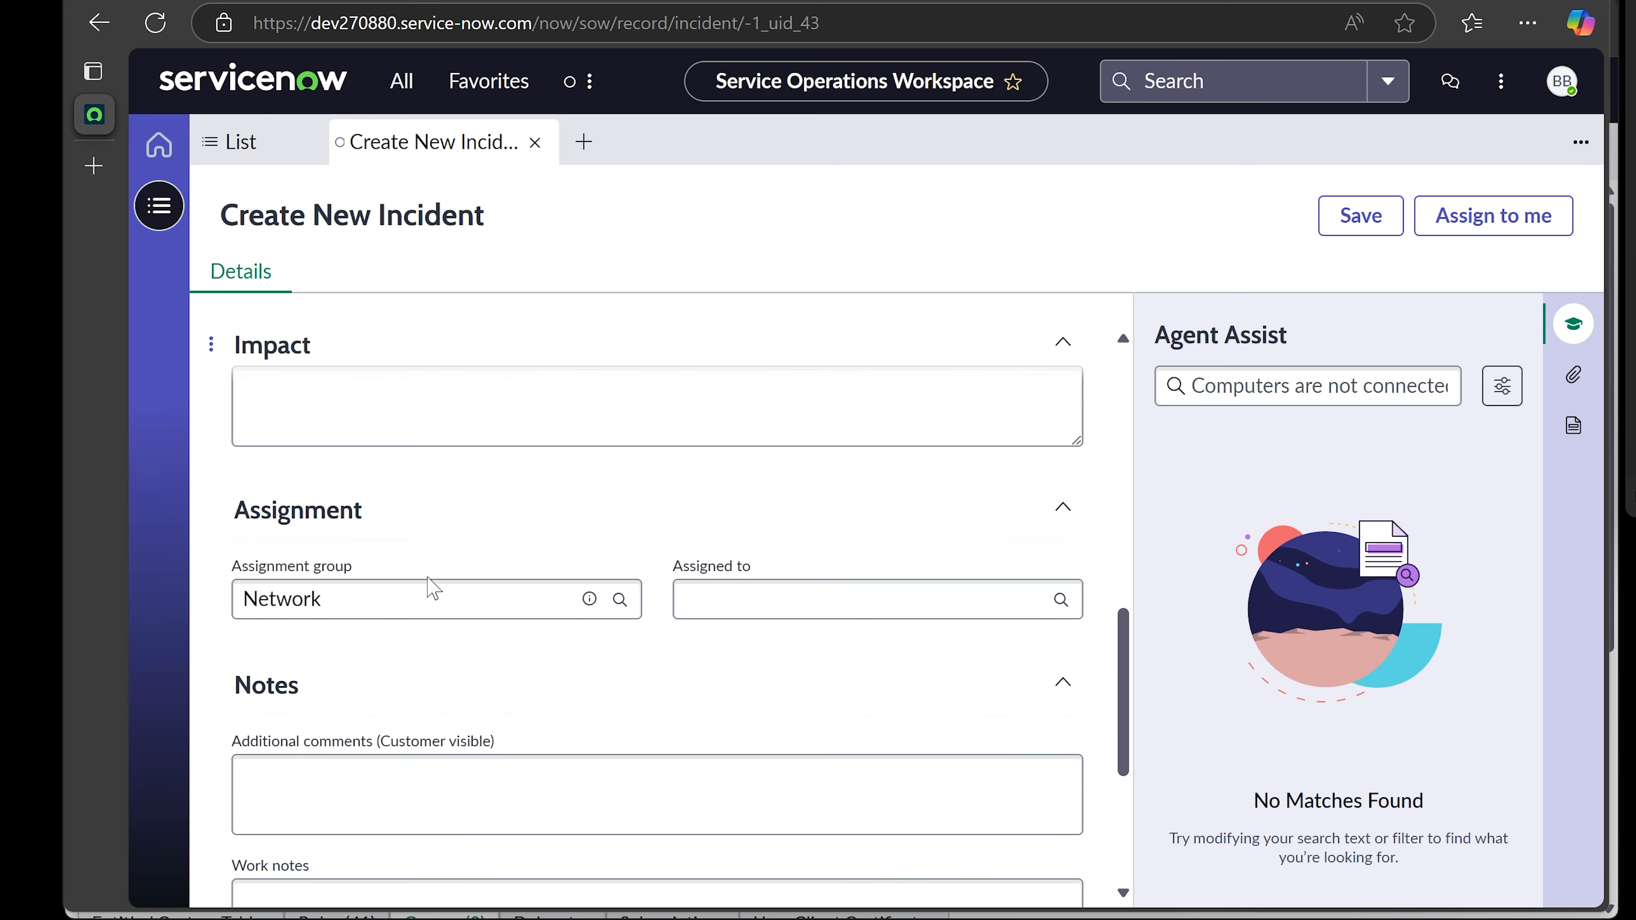
- Browse the Assigned to user list and close it, leaving the incident unassigned
scroll(203, 554, down, 2)
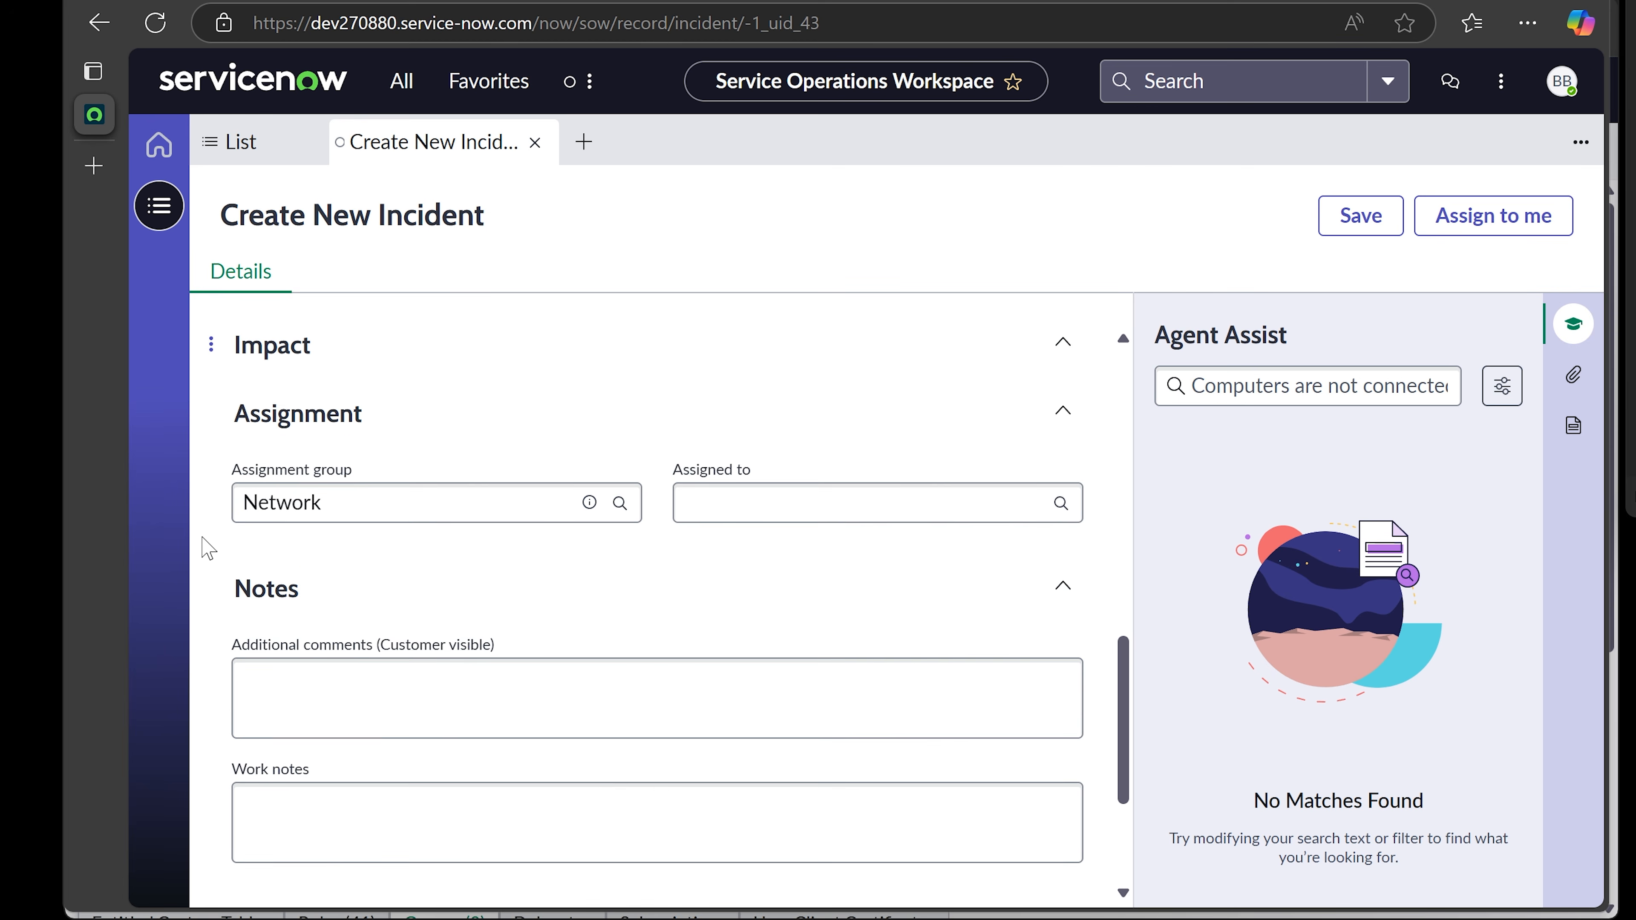
click(757, 481)
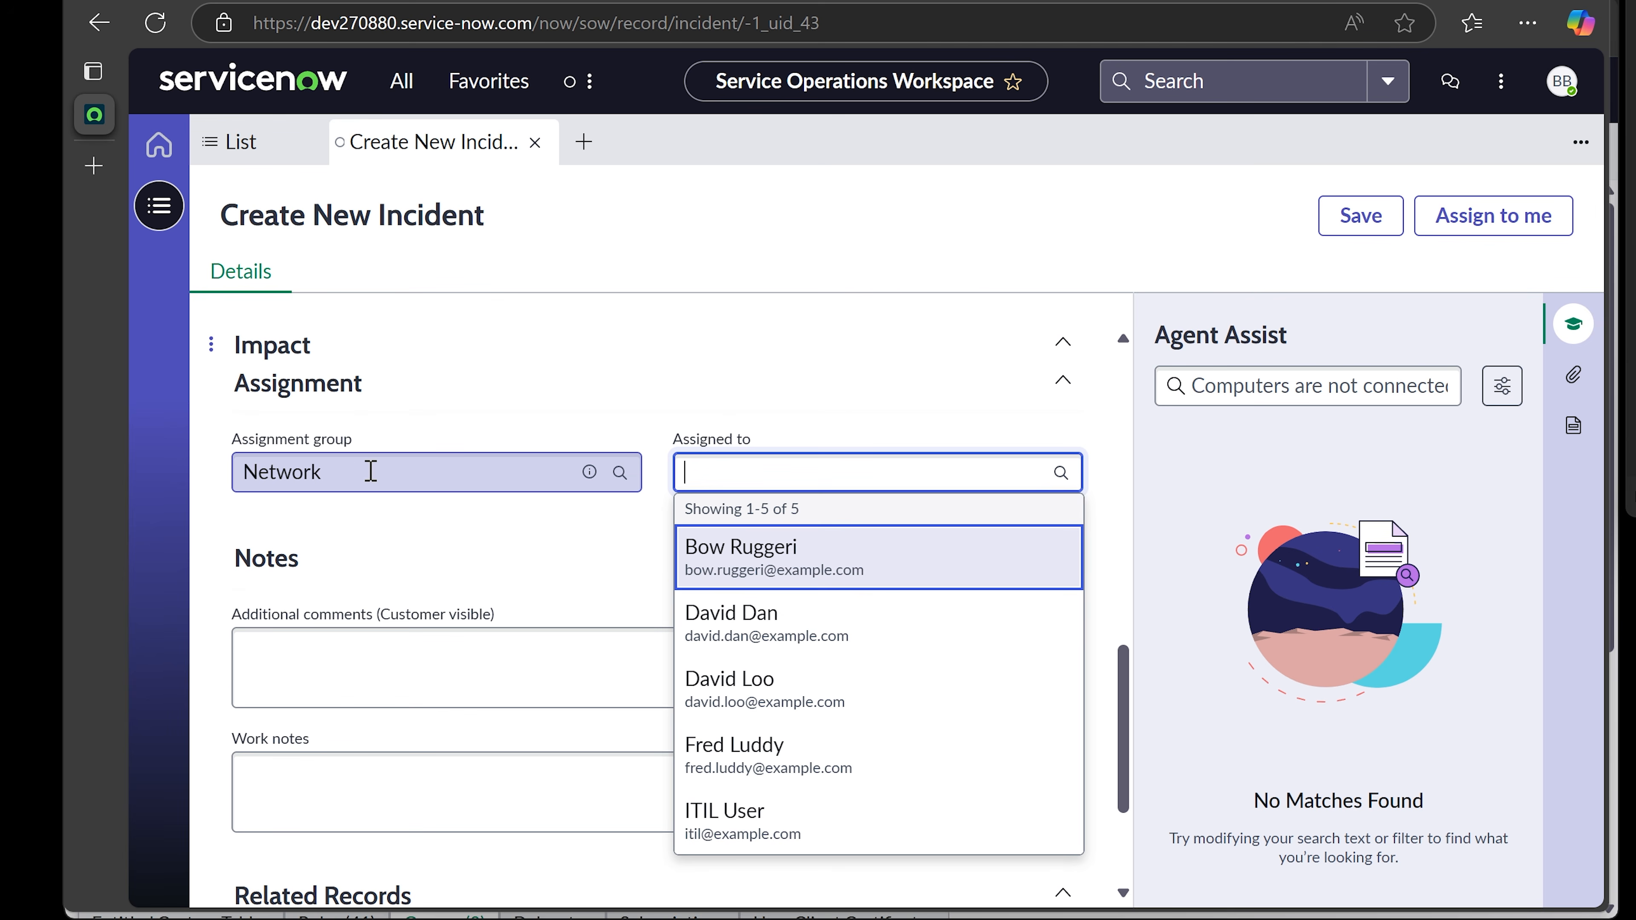
click(783, 472)
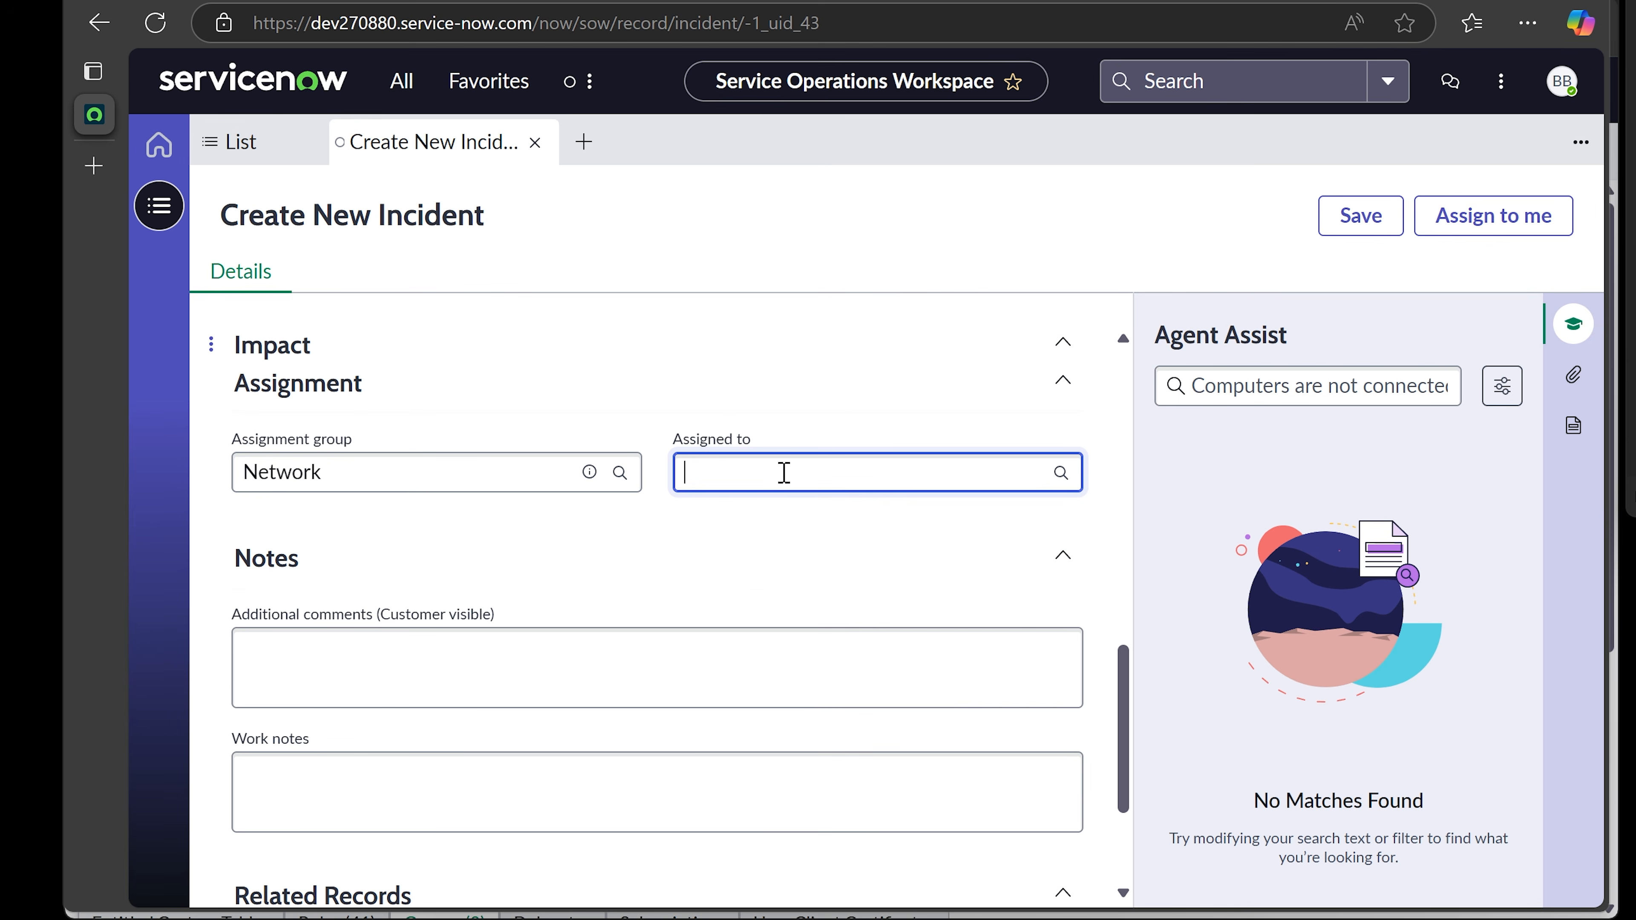
click(782, 471)
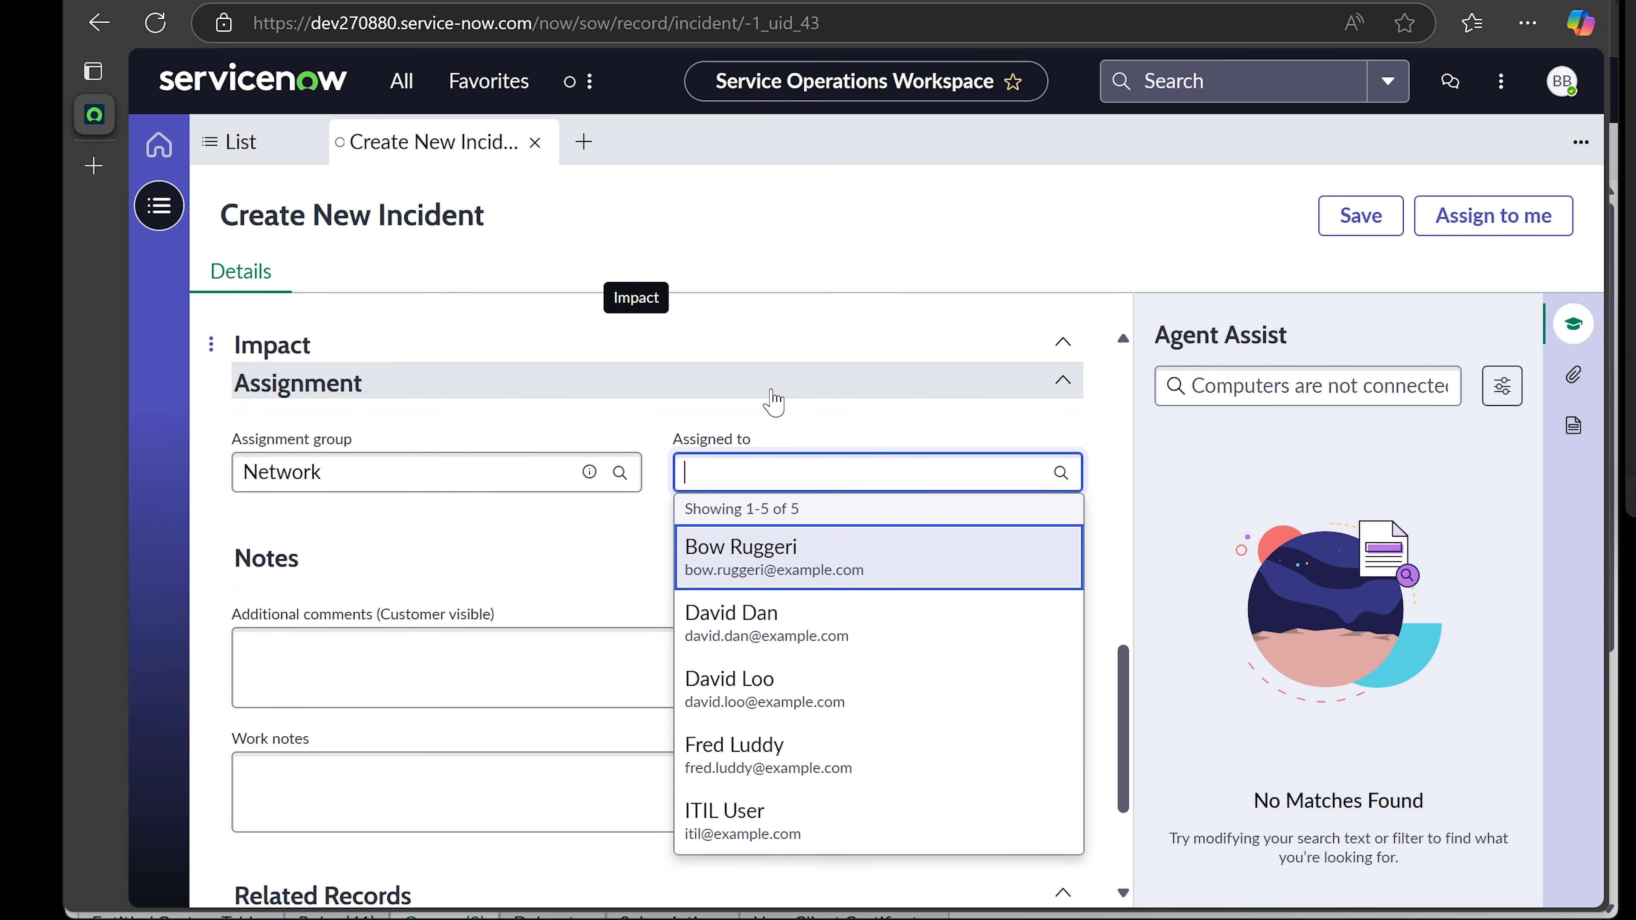
click(201, 538)
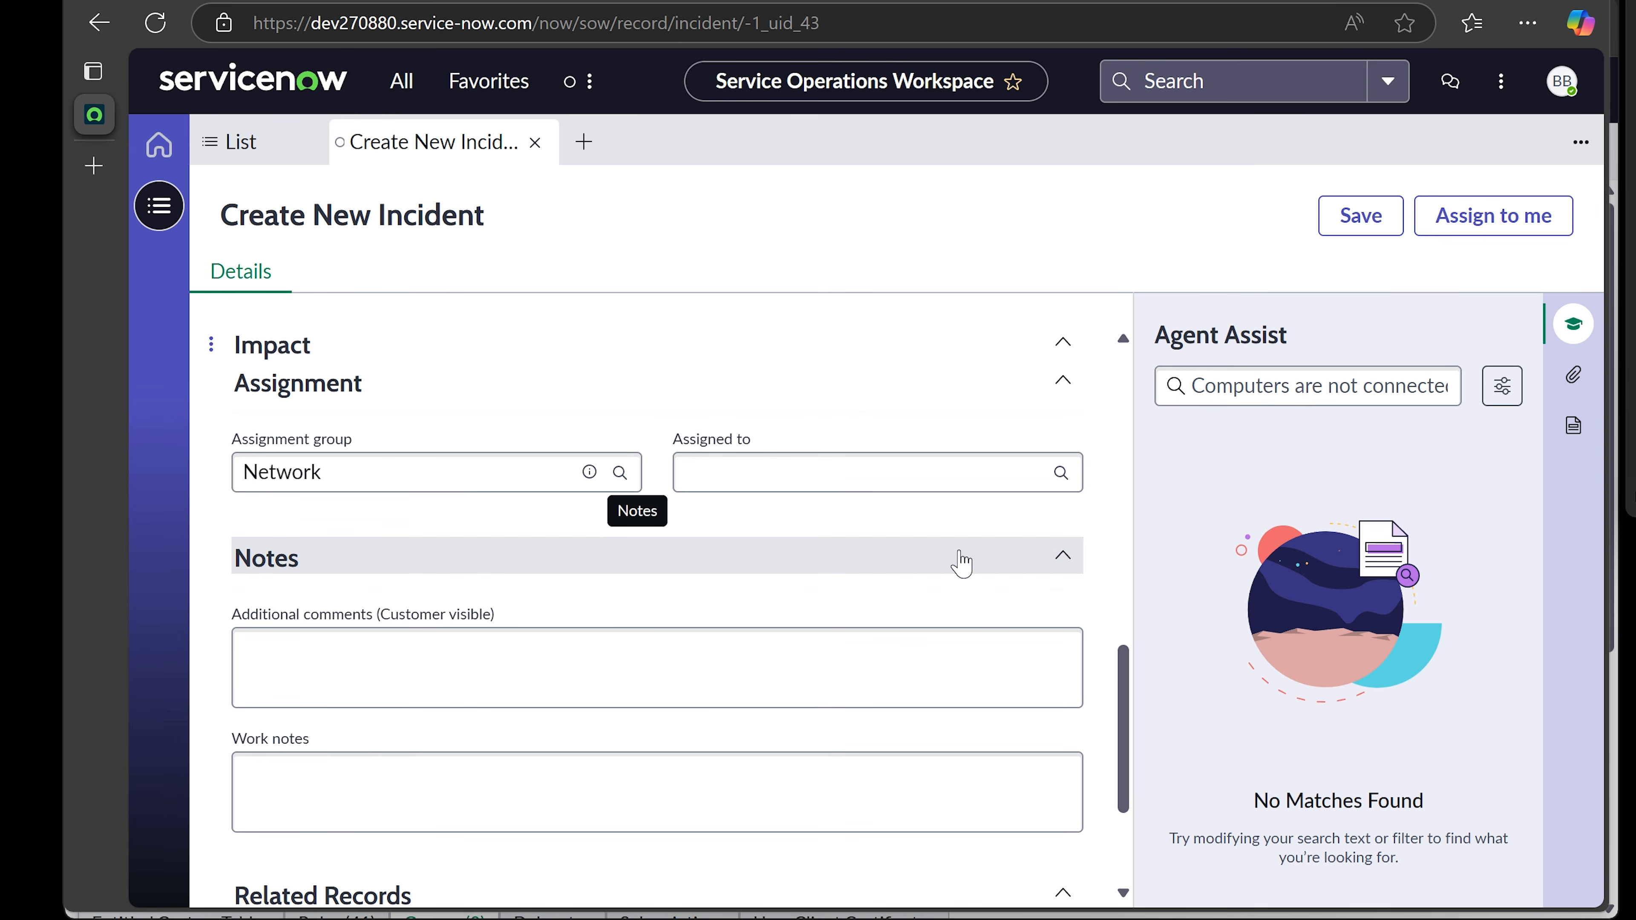
click(969, 465)
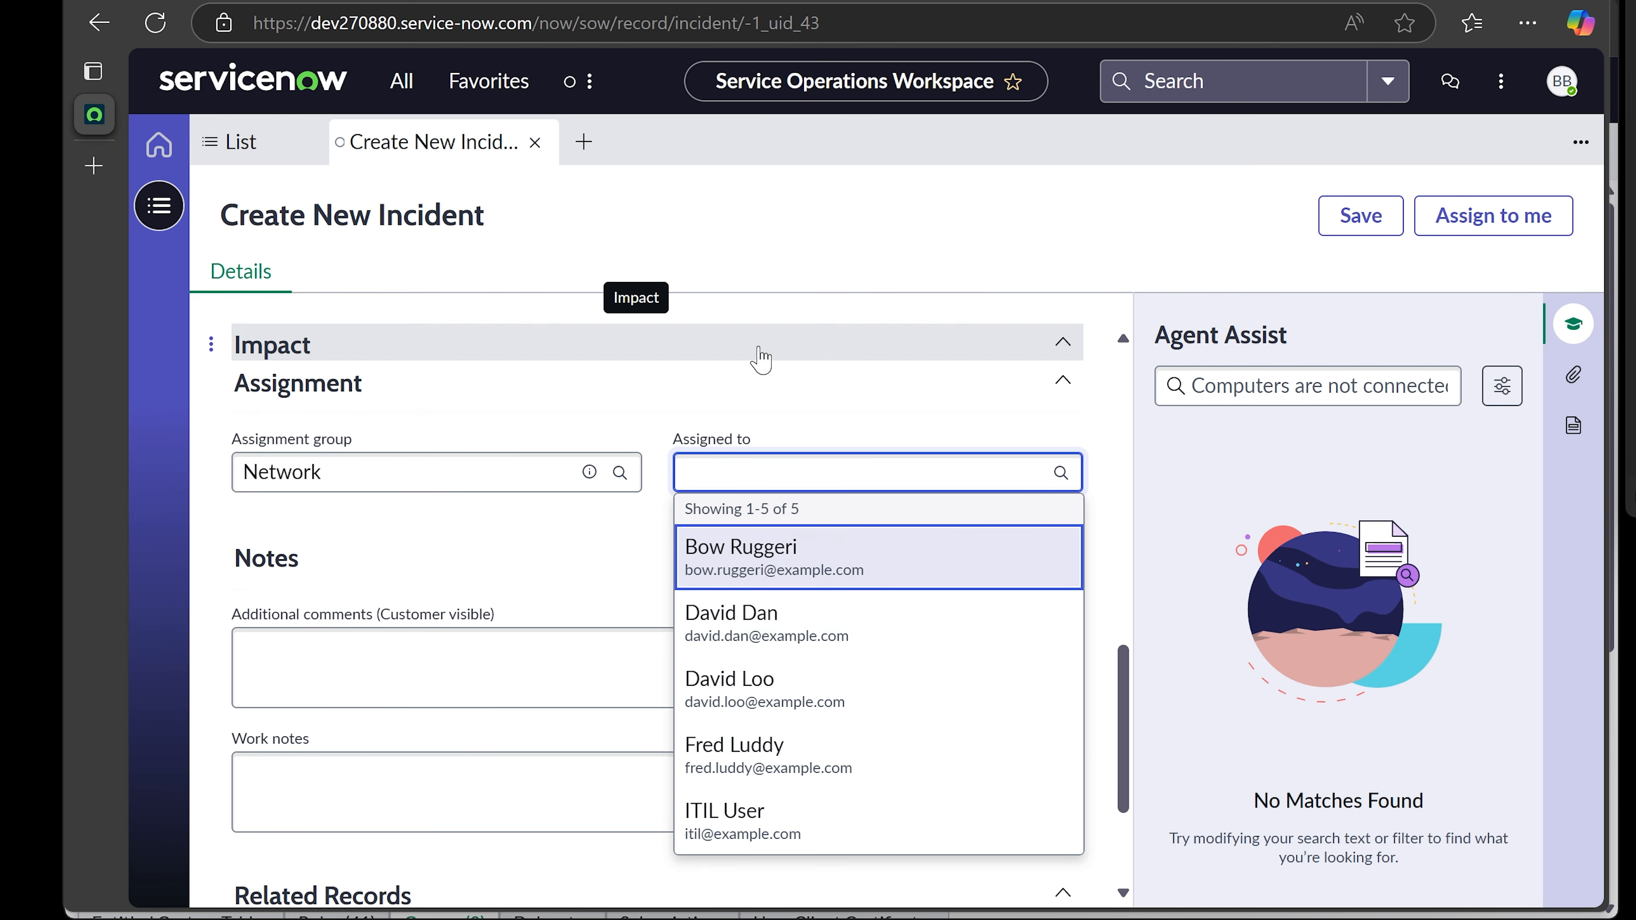
click(238, 527)
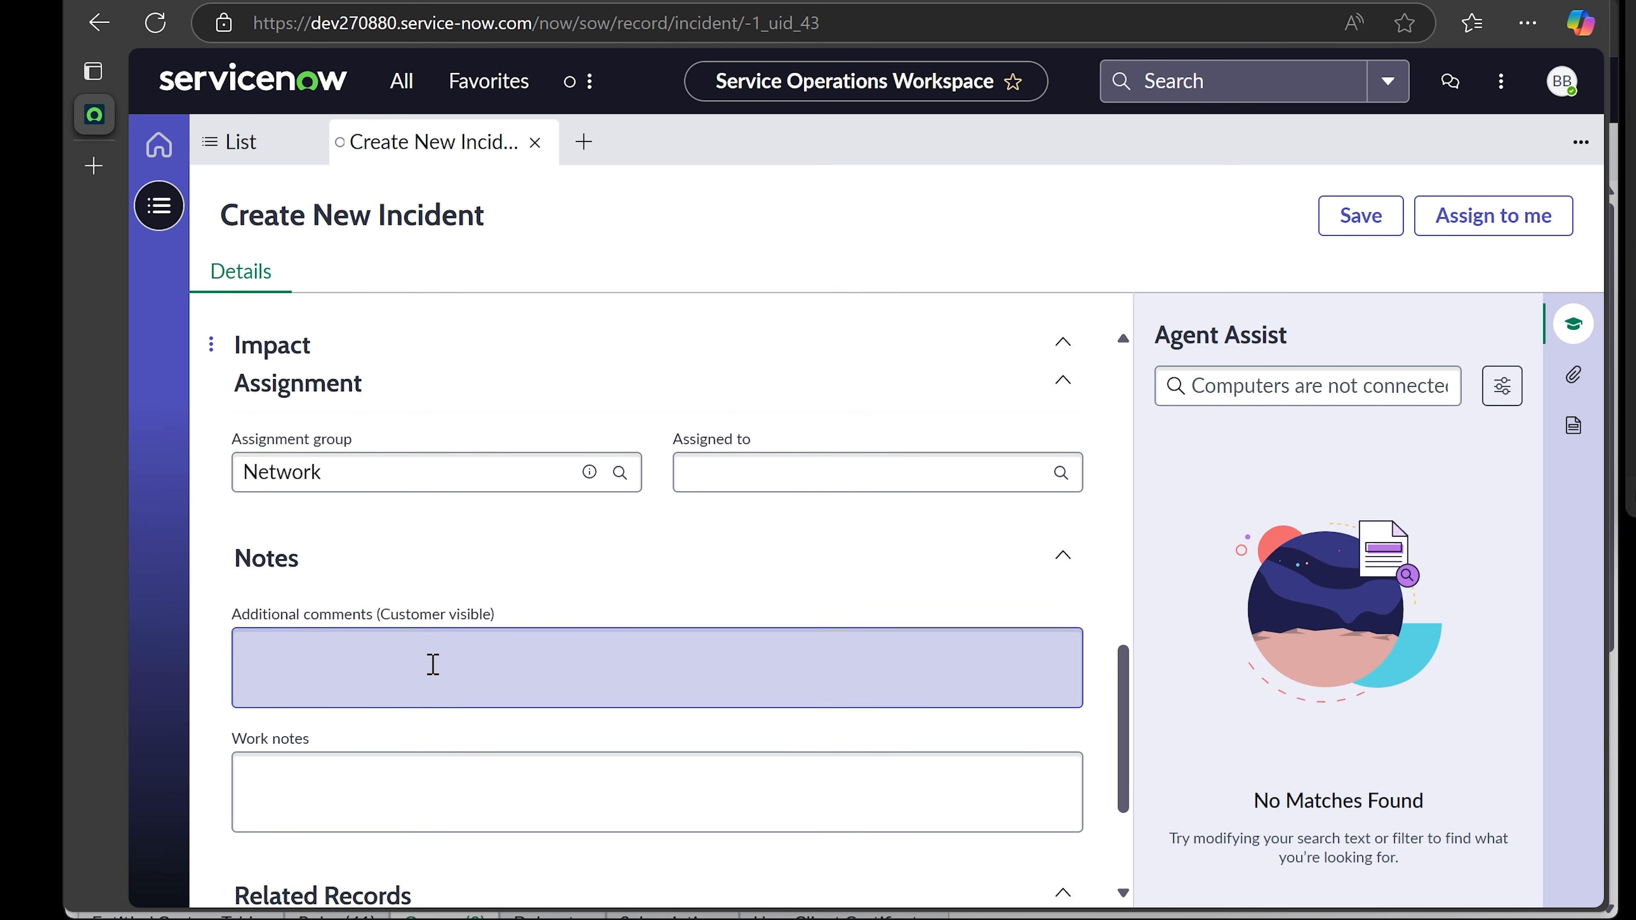
- Enter 'Cannot ping any computers.' in the Work notes box under Notes
scroll(433, 662, down, 2)
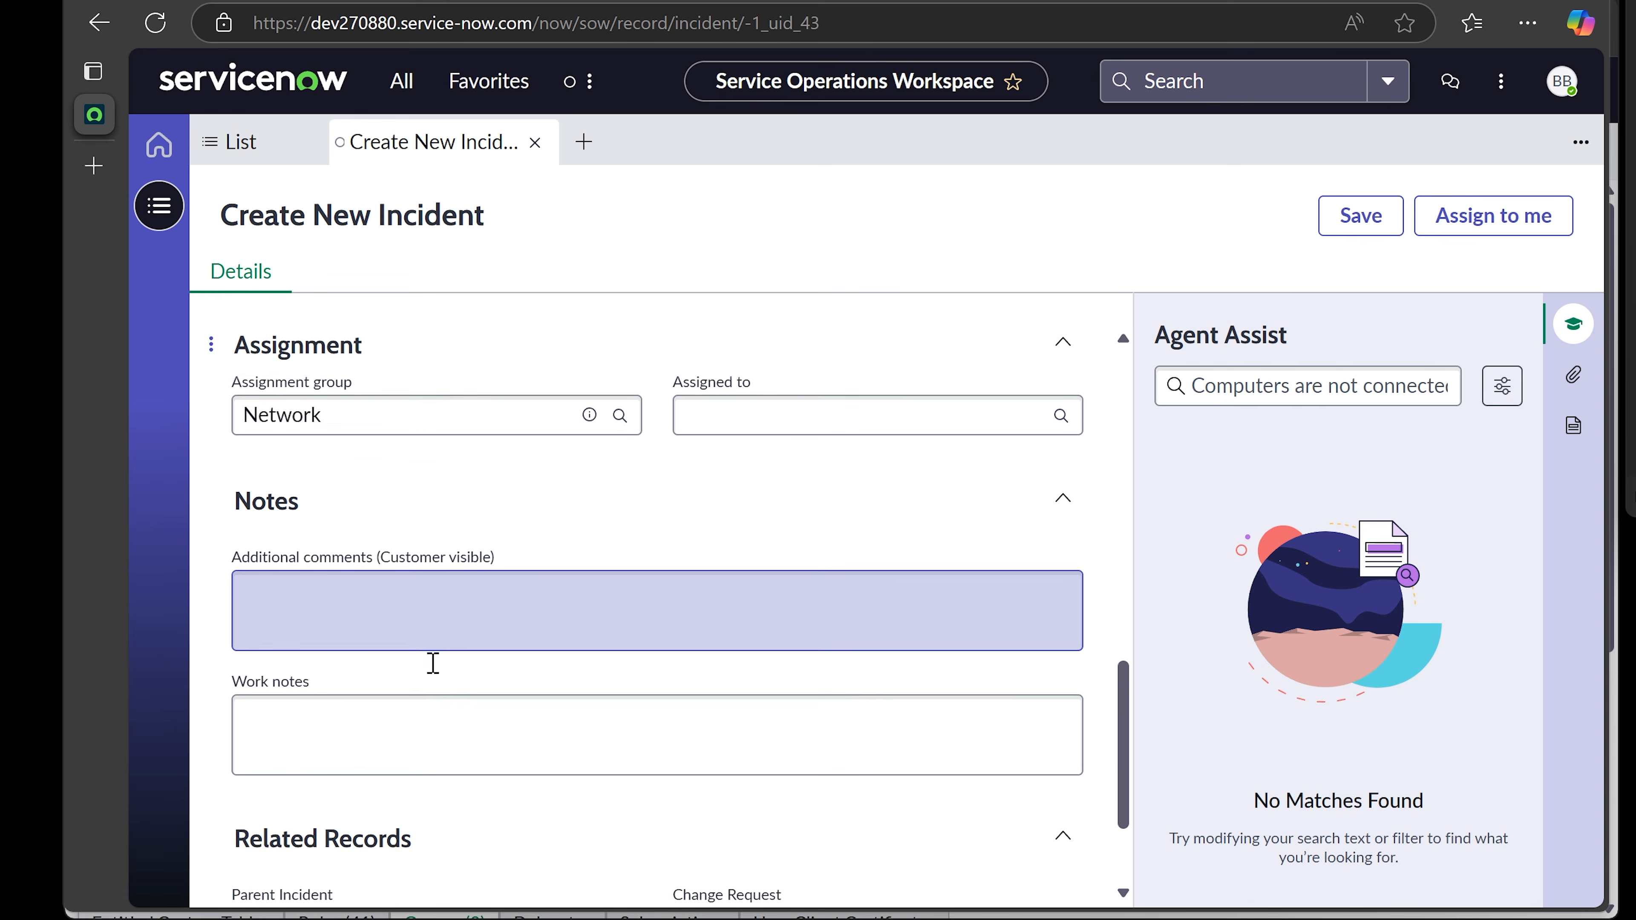
click(432, 655)
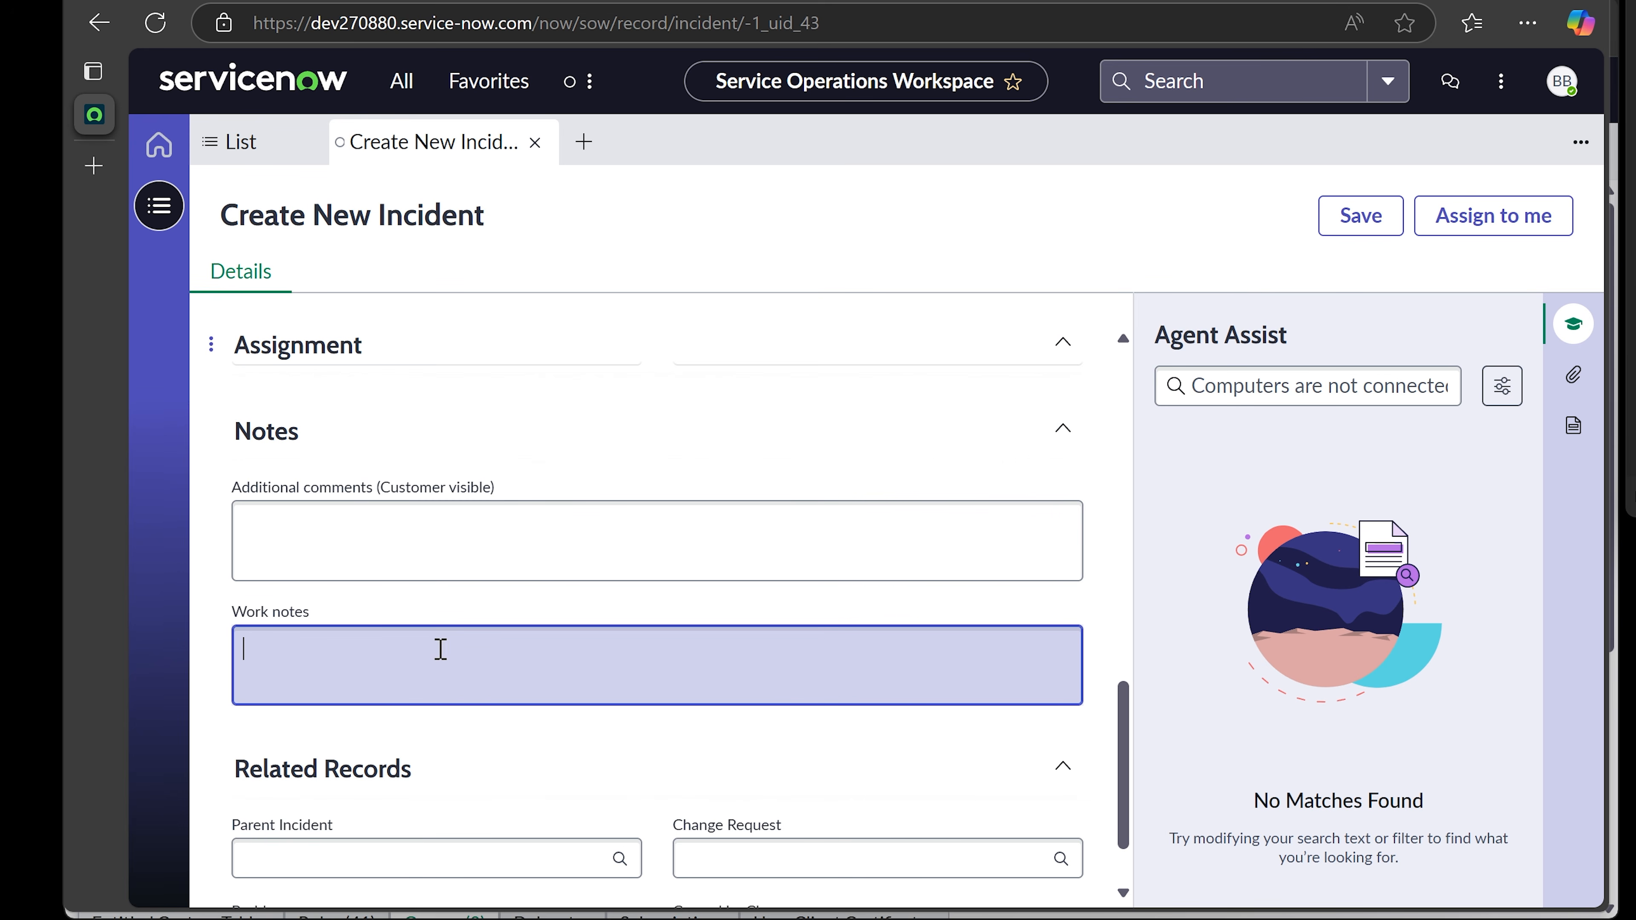
scroll(438, 648, up, 10)
scroll(573, 626, up, 5)
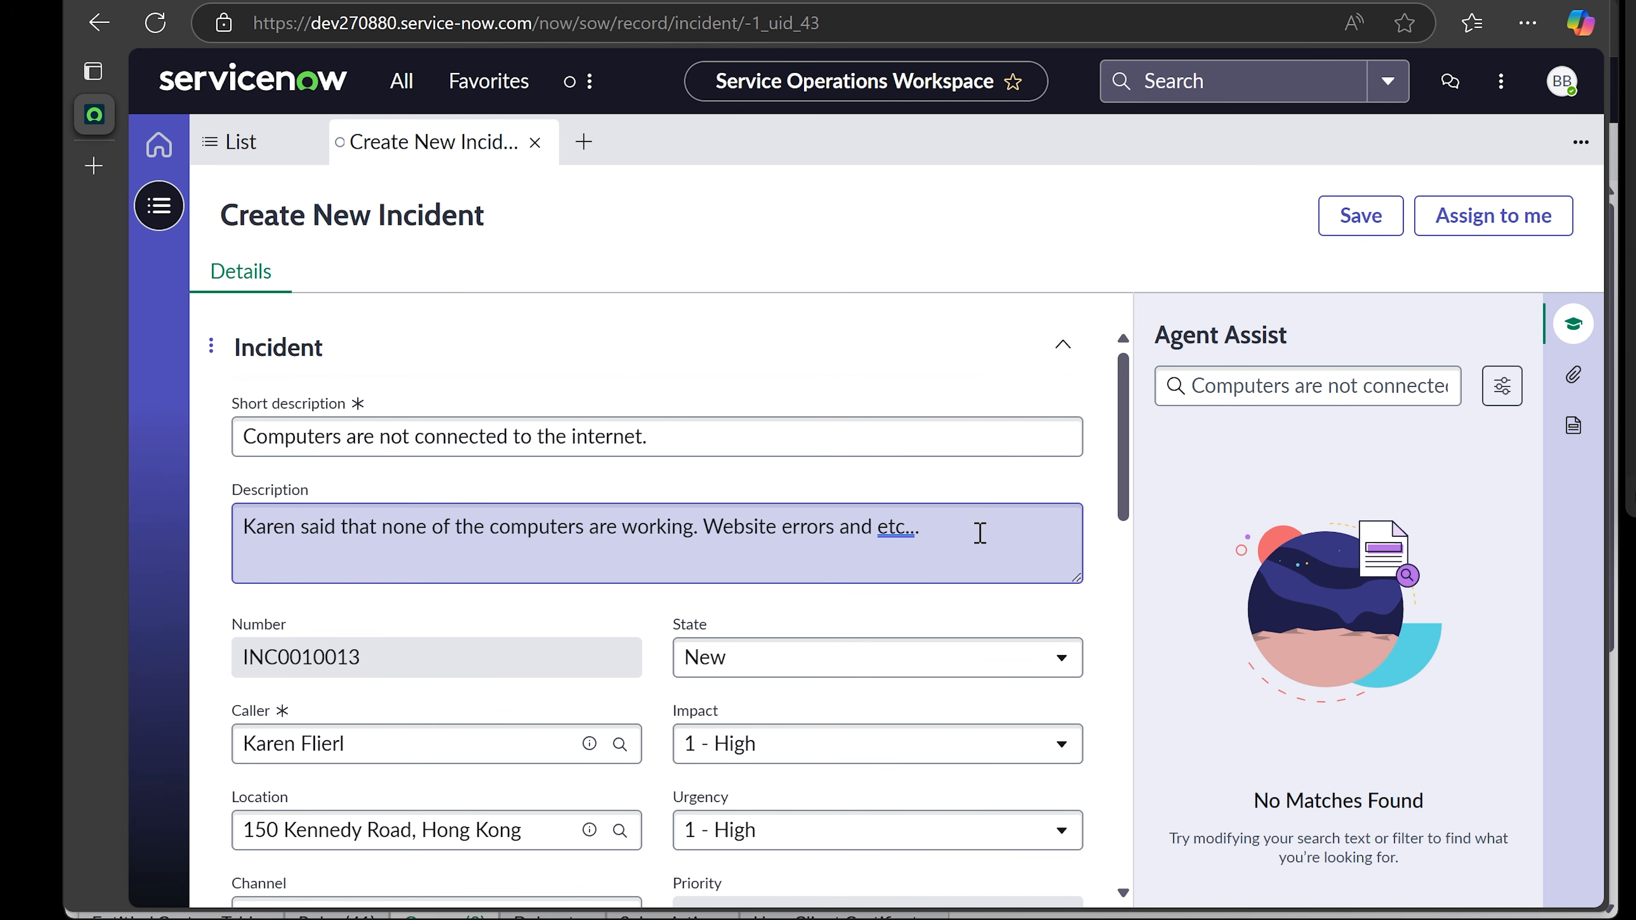
scroll(979, 533, down, 15)
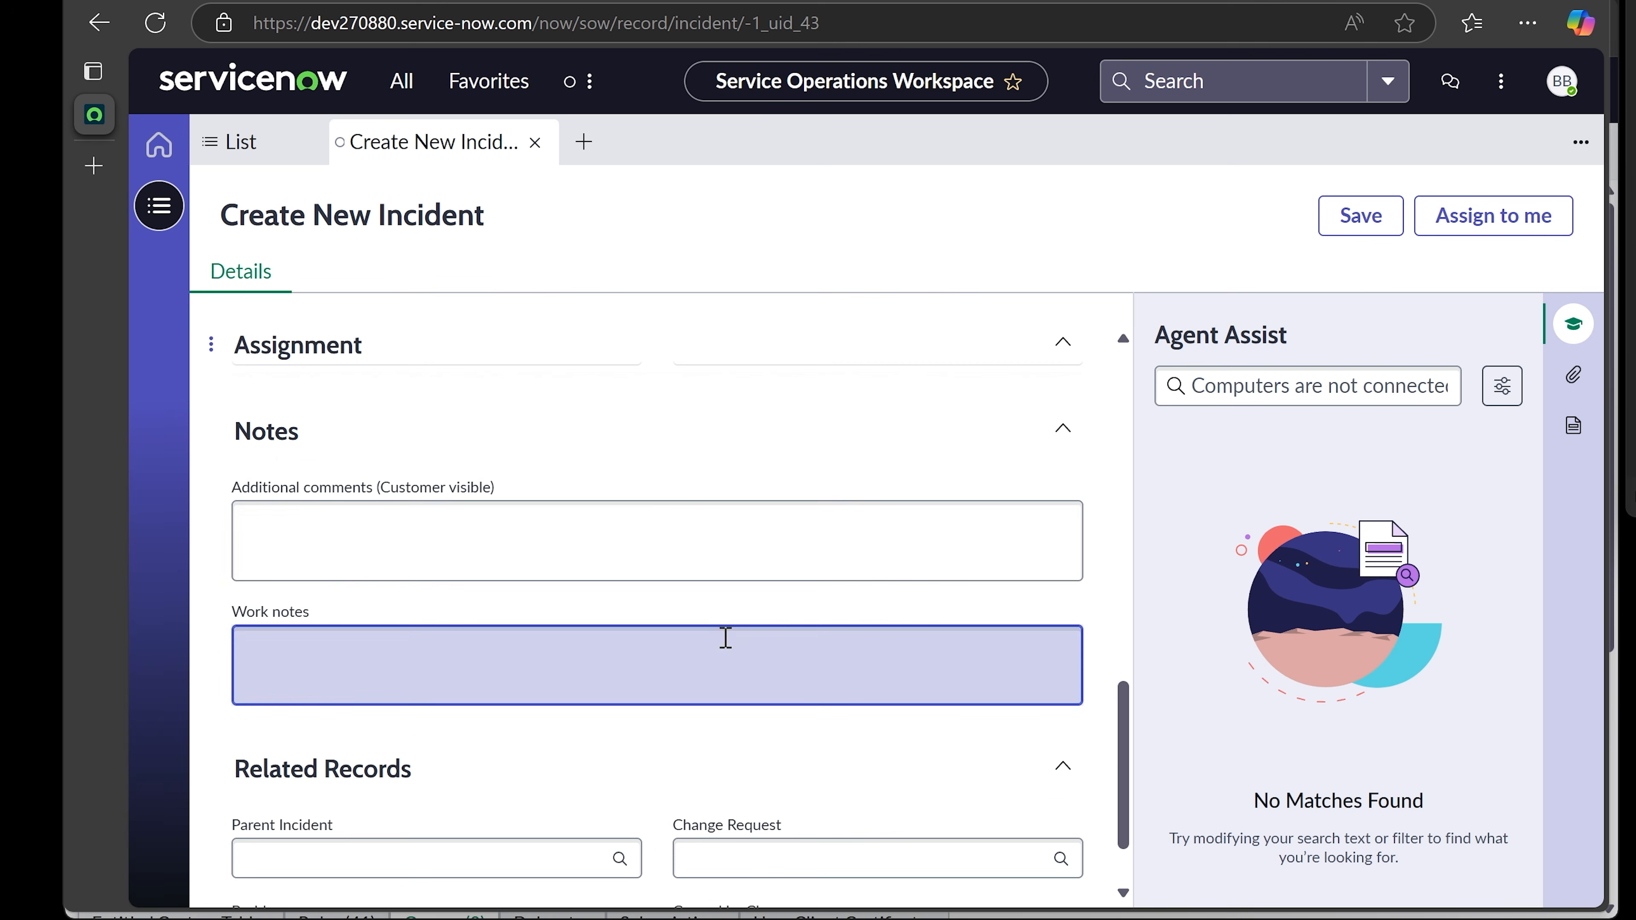
click(725, 638)
scroll(365, 664, down, 2)
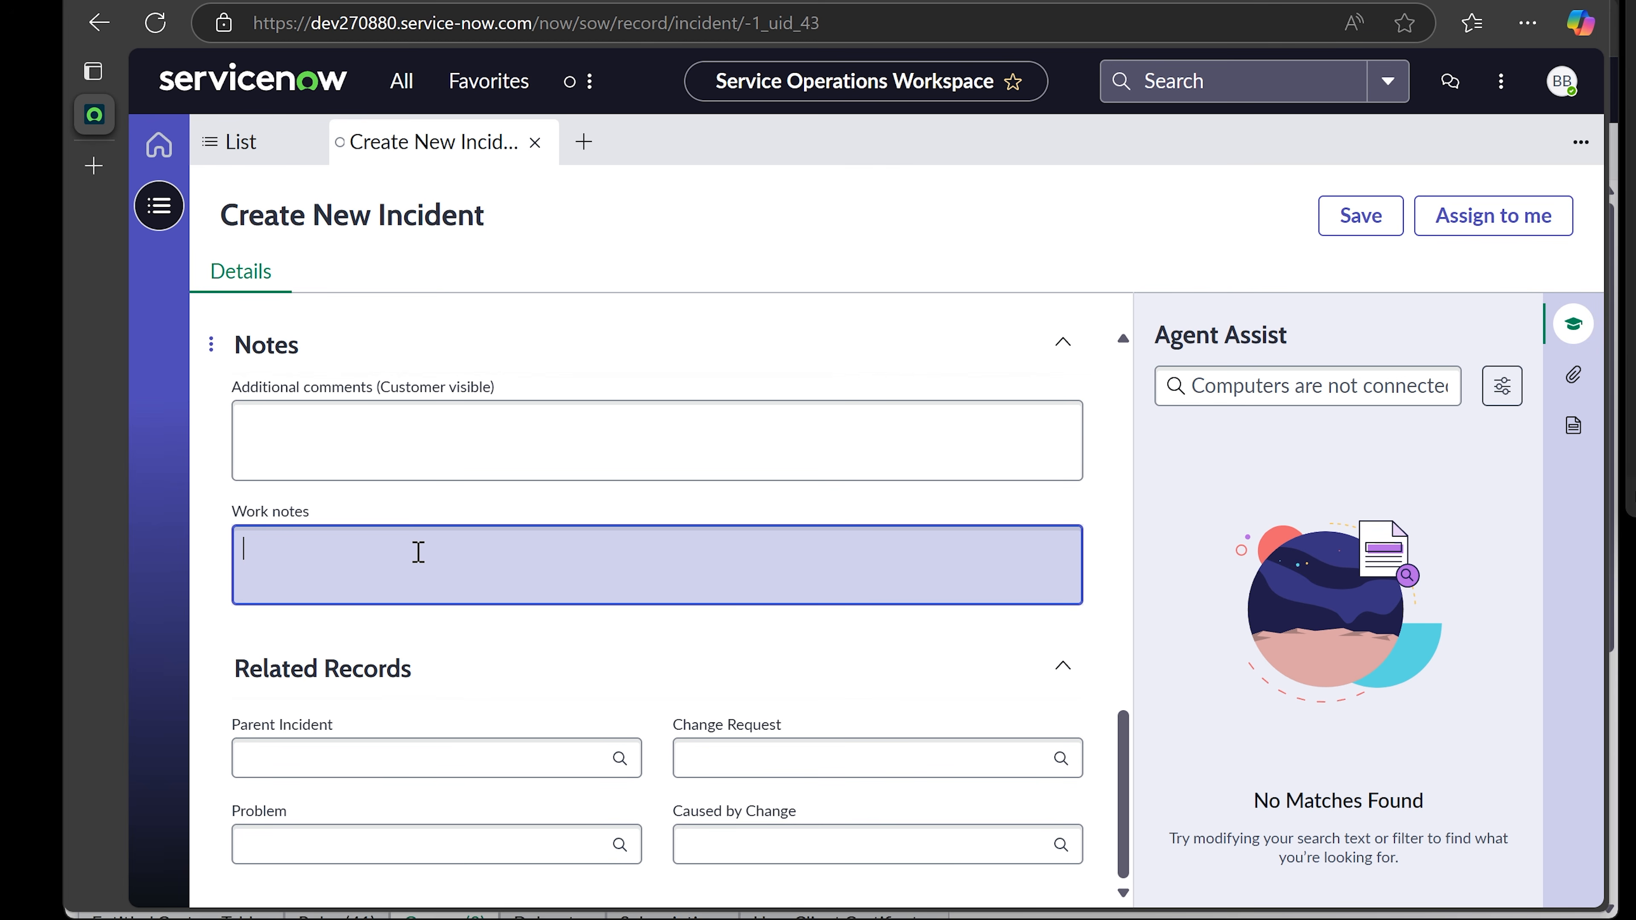
text(Cannot ping any computers.)
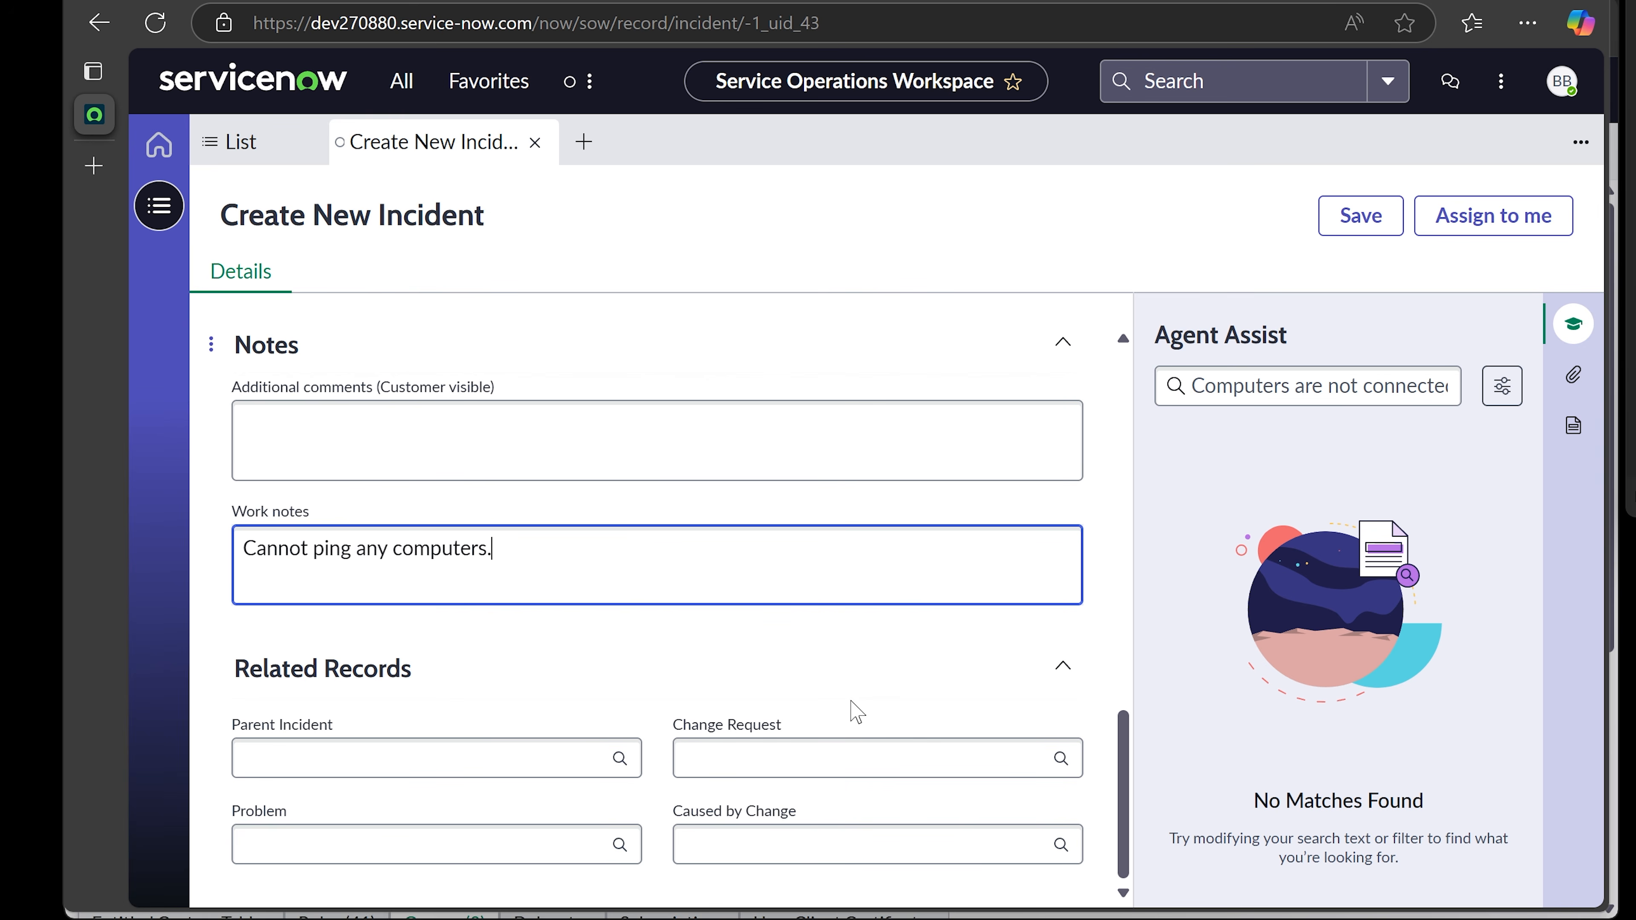
scroll(857, 712, up, 10)
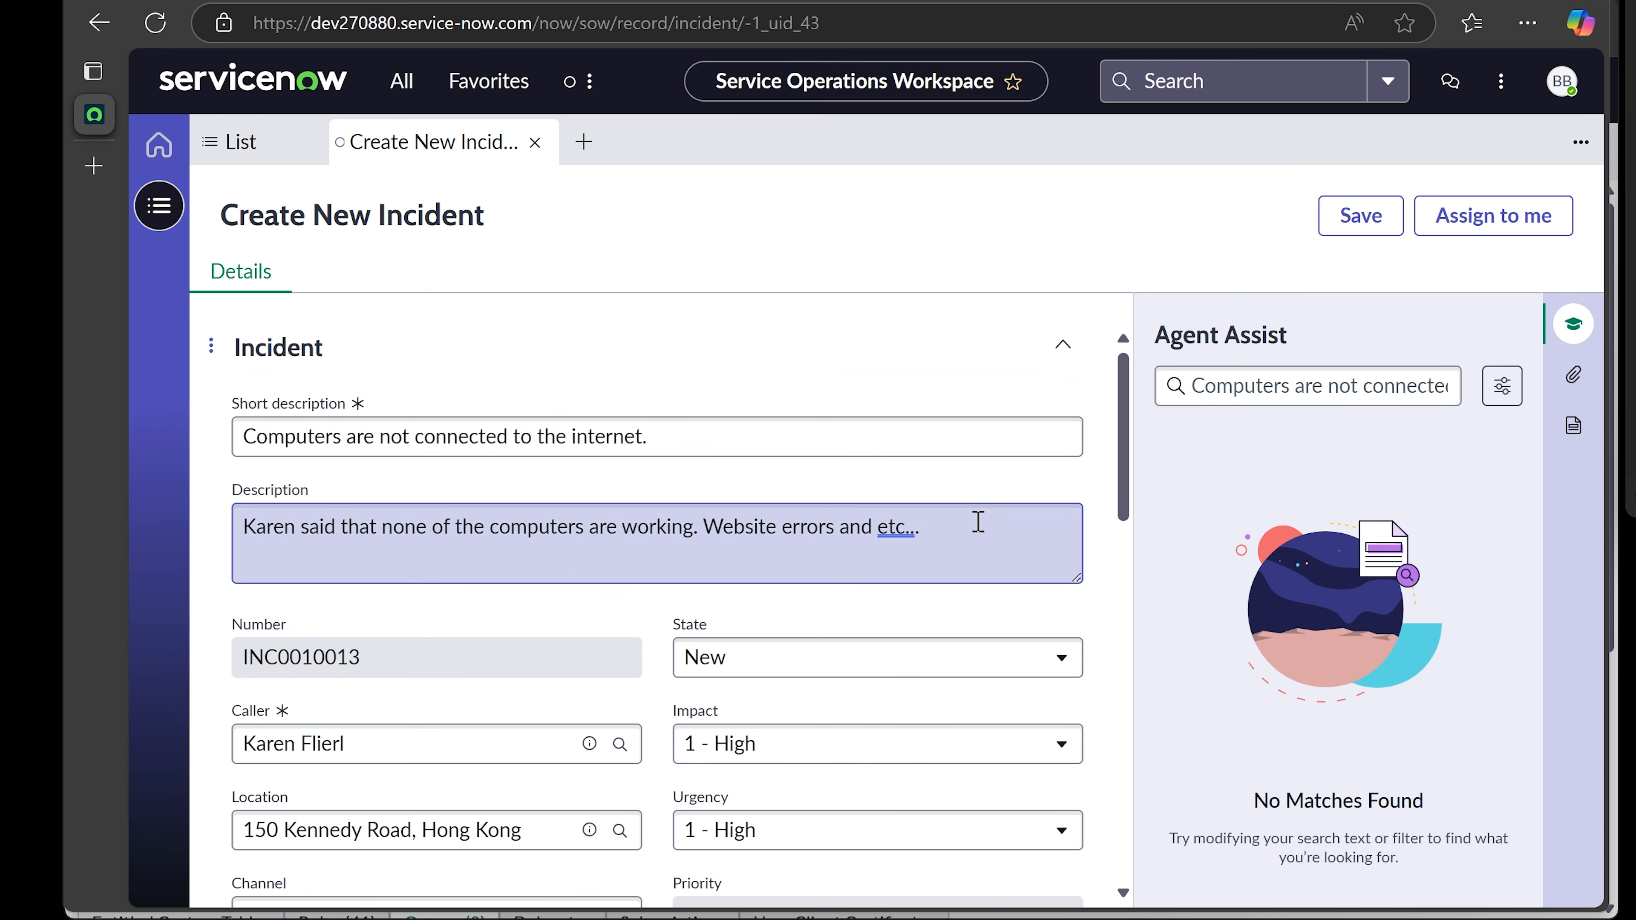
scroll(976, 525, down, 2)
scroll(976, 536, up, 2)
scroll(972, 526, down, 15)
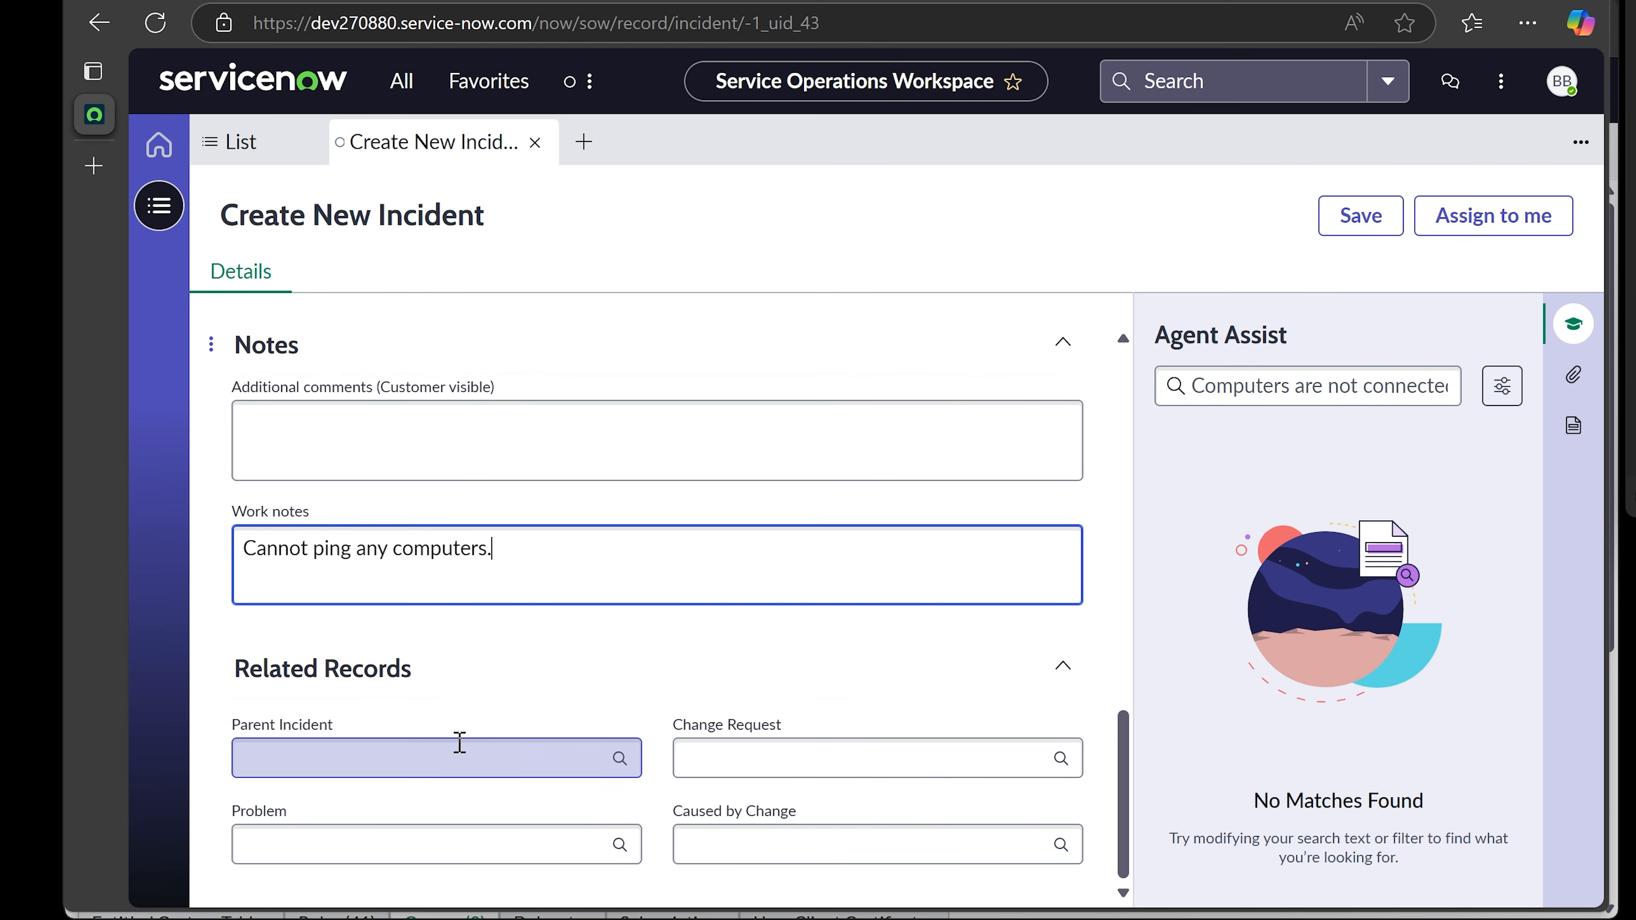
scroll(843, 680, up, 10)
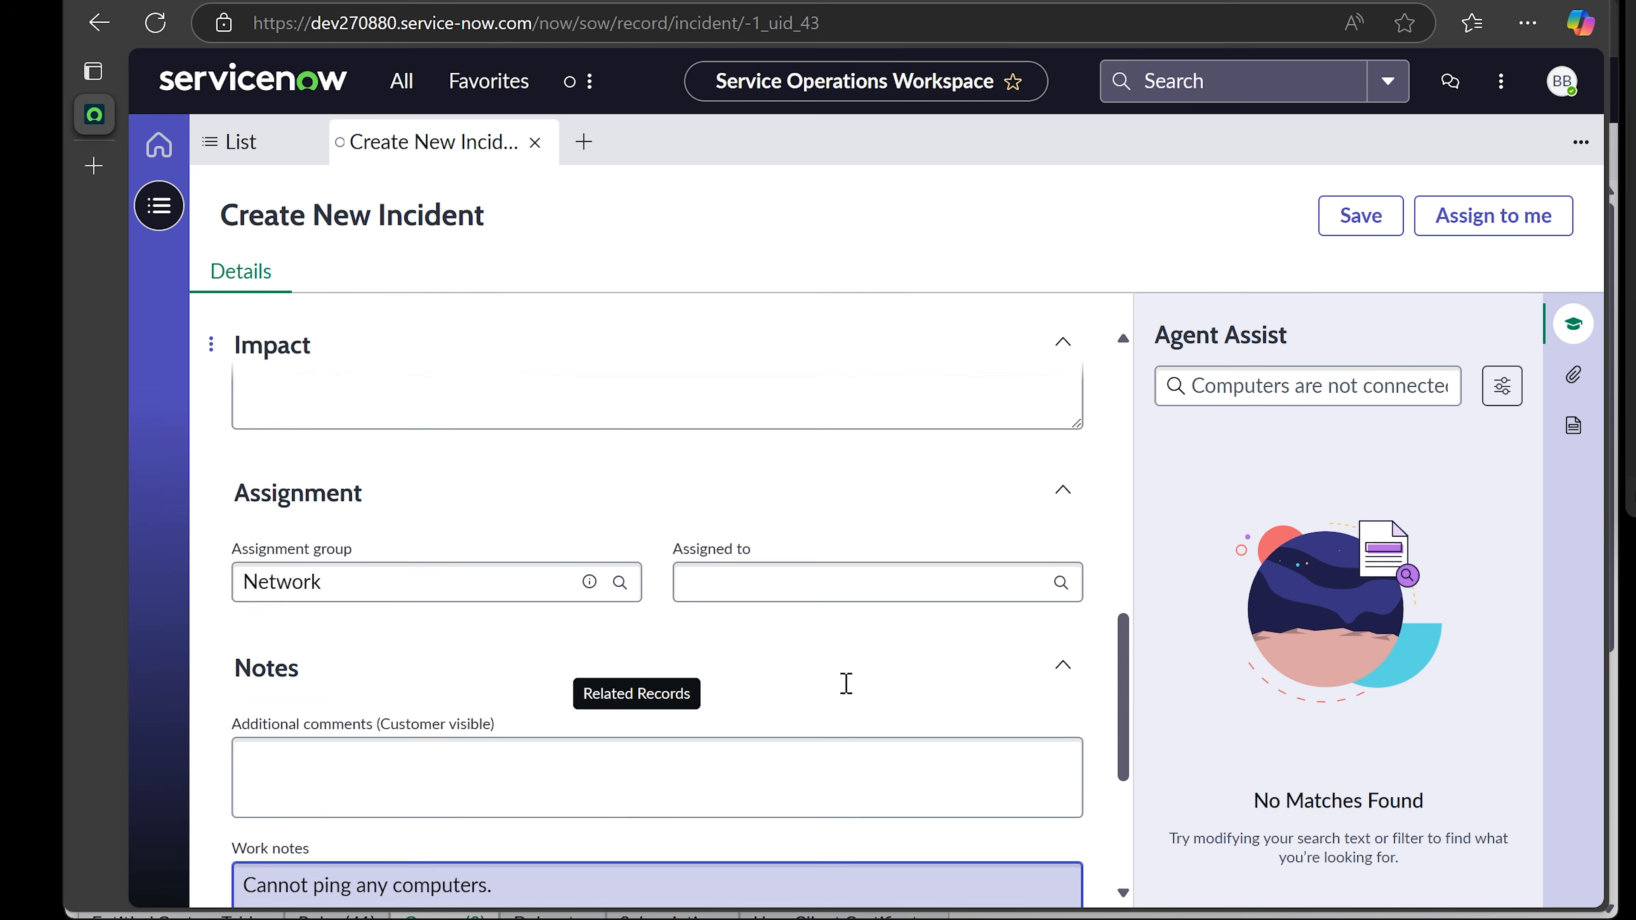
- Save the new incident so it becomes record INC0010013
click(1359, 225)
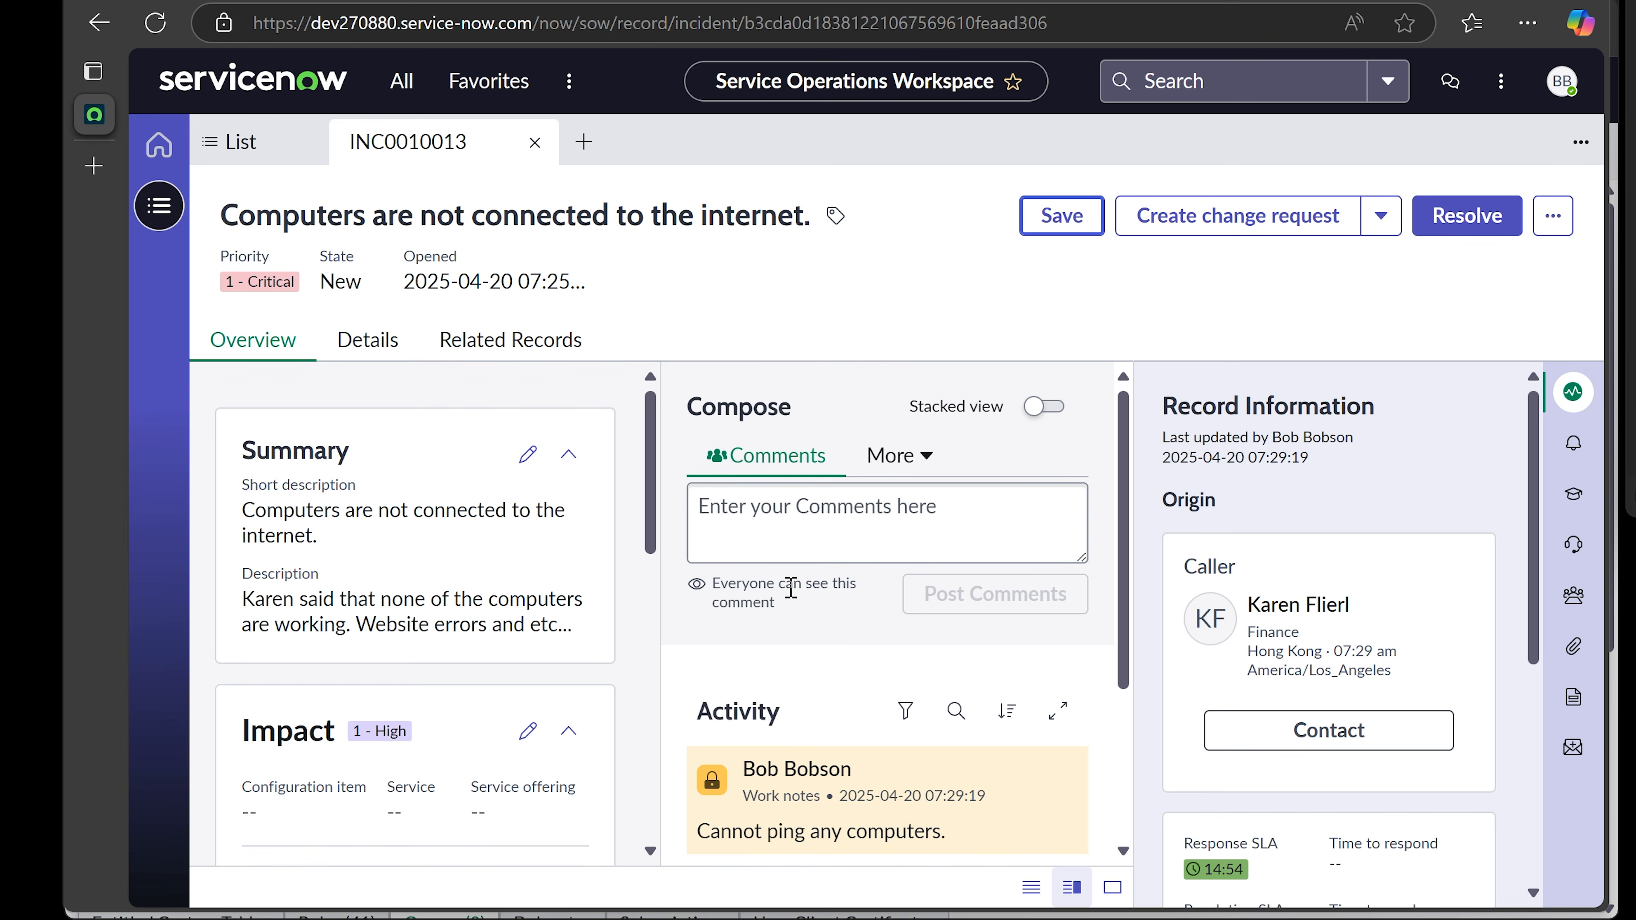
click(759, 543)
- Post the comment 'Reboot switch 192.105.106.55 to resolve the issue.' on INC0010013
click(979, 280)
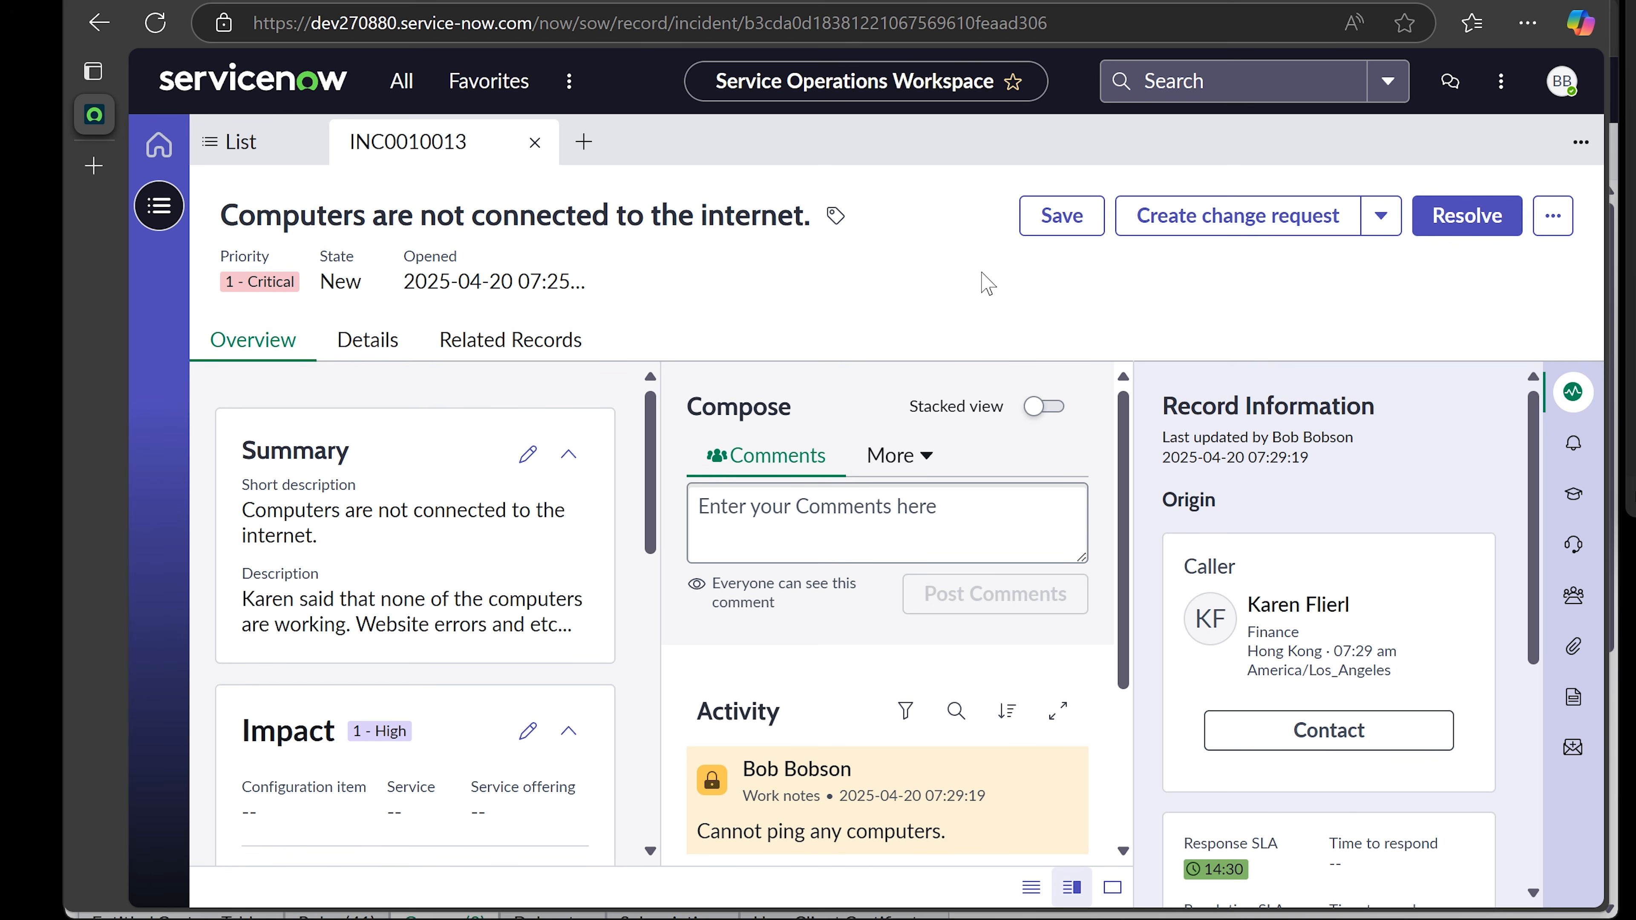
click(825, 517)
scroll(825, 521, down, 2)
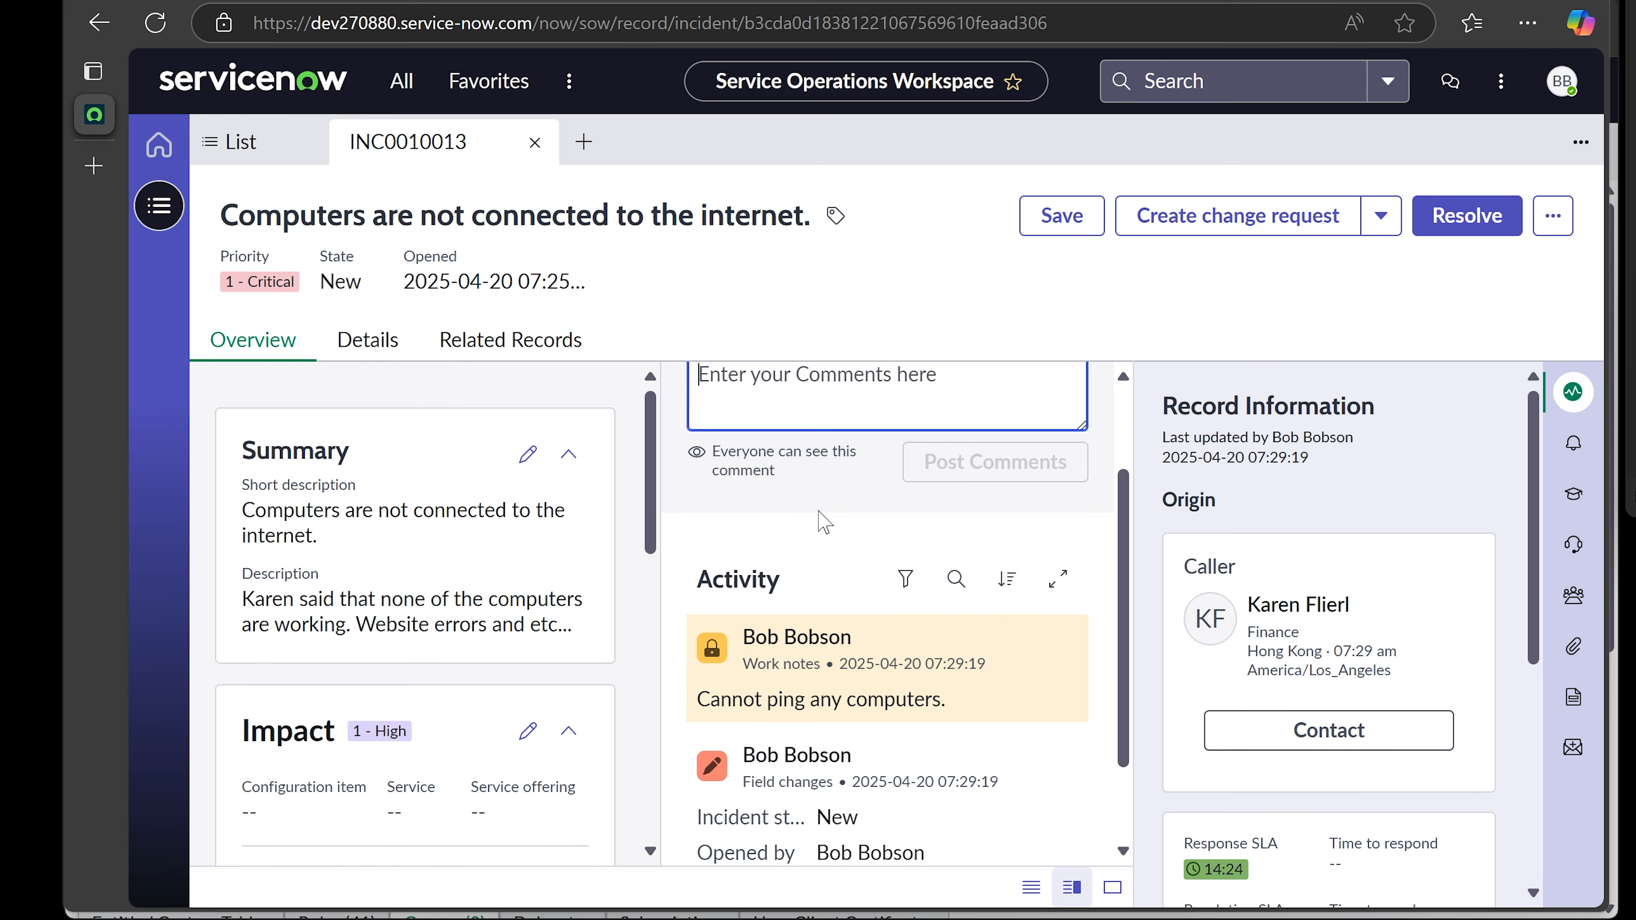
scroll(825, 520, down, 2)
scroll(830, 522, up, 4)
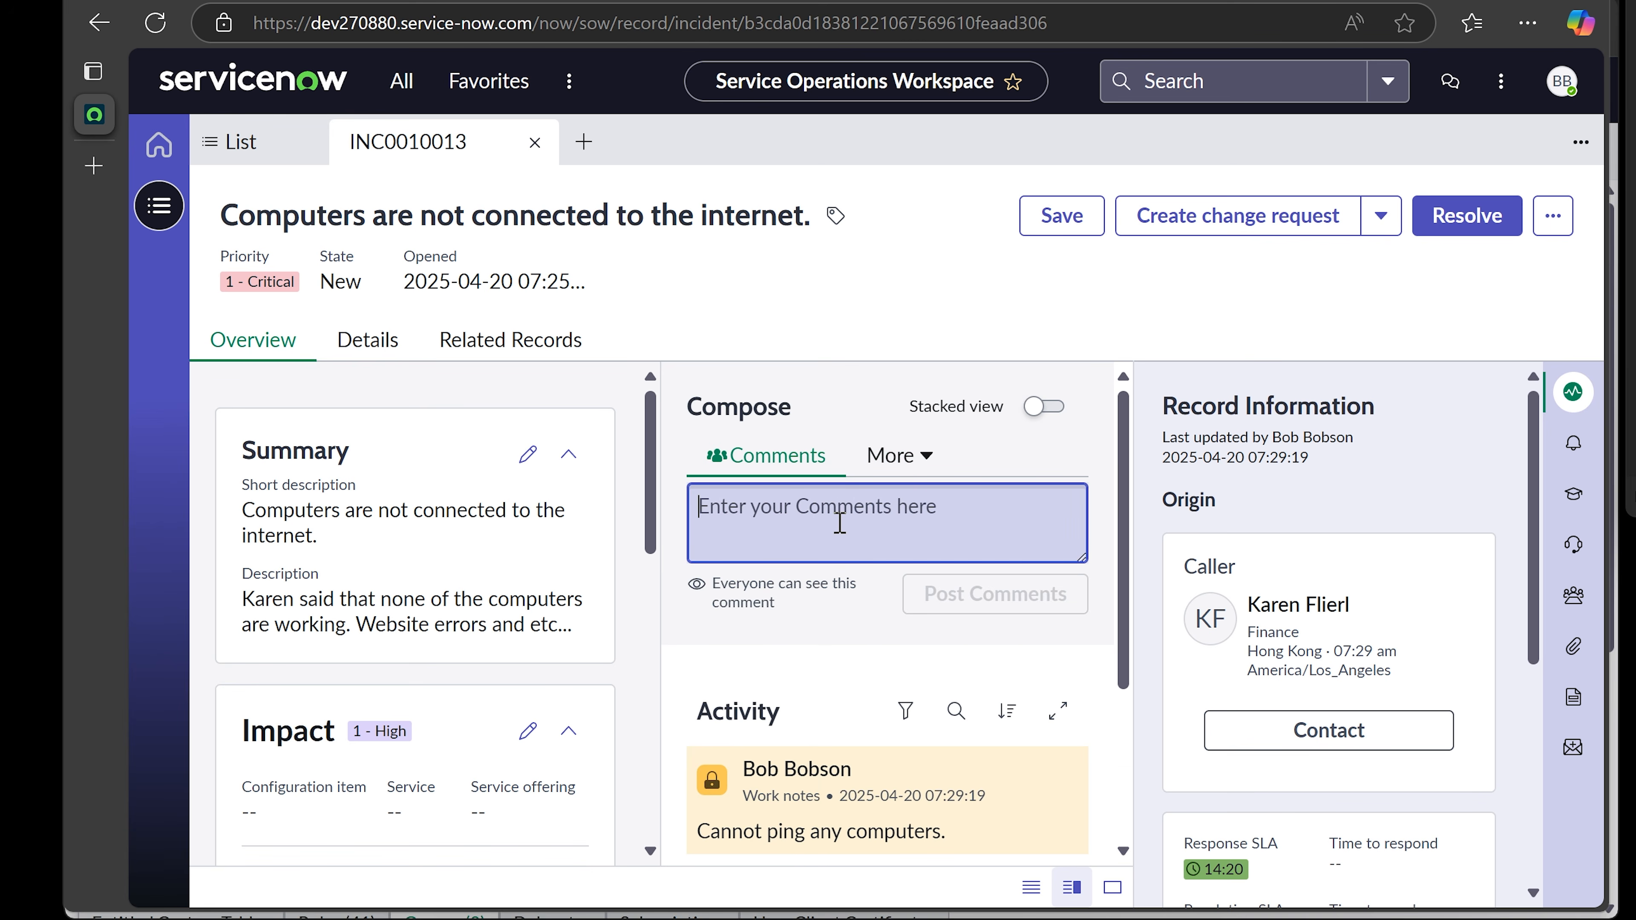
text(Reboot)
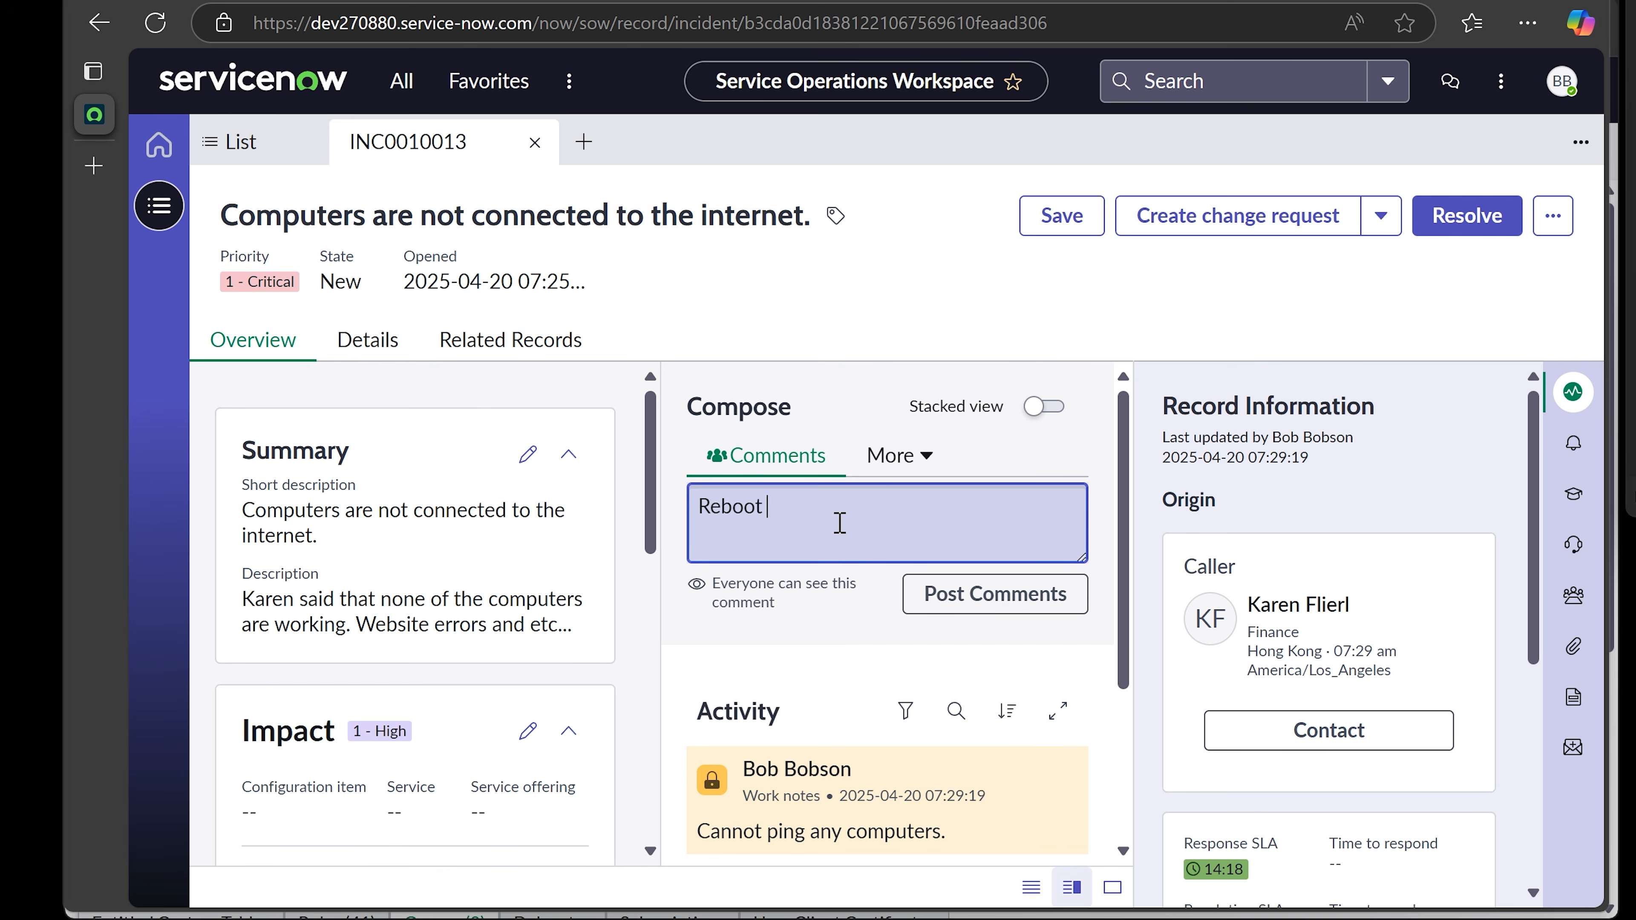
text( switch 192.105.106.)
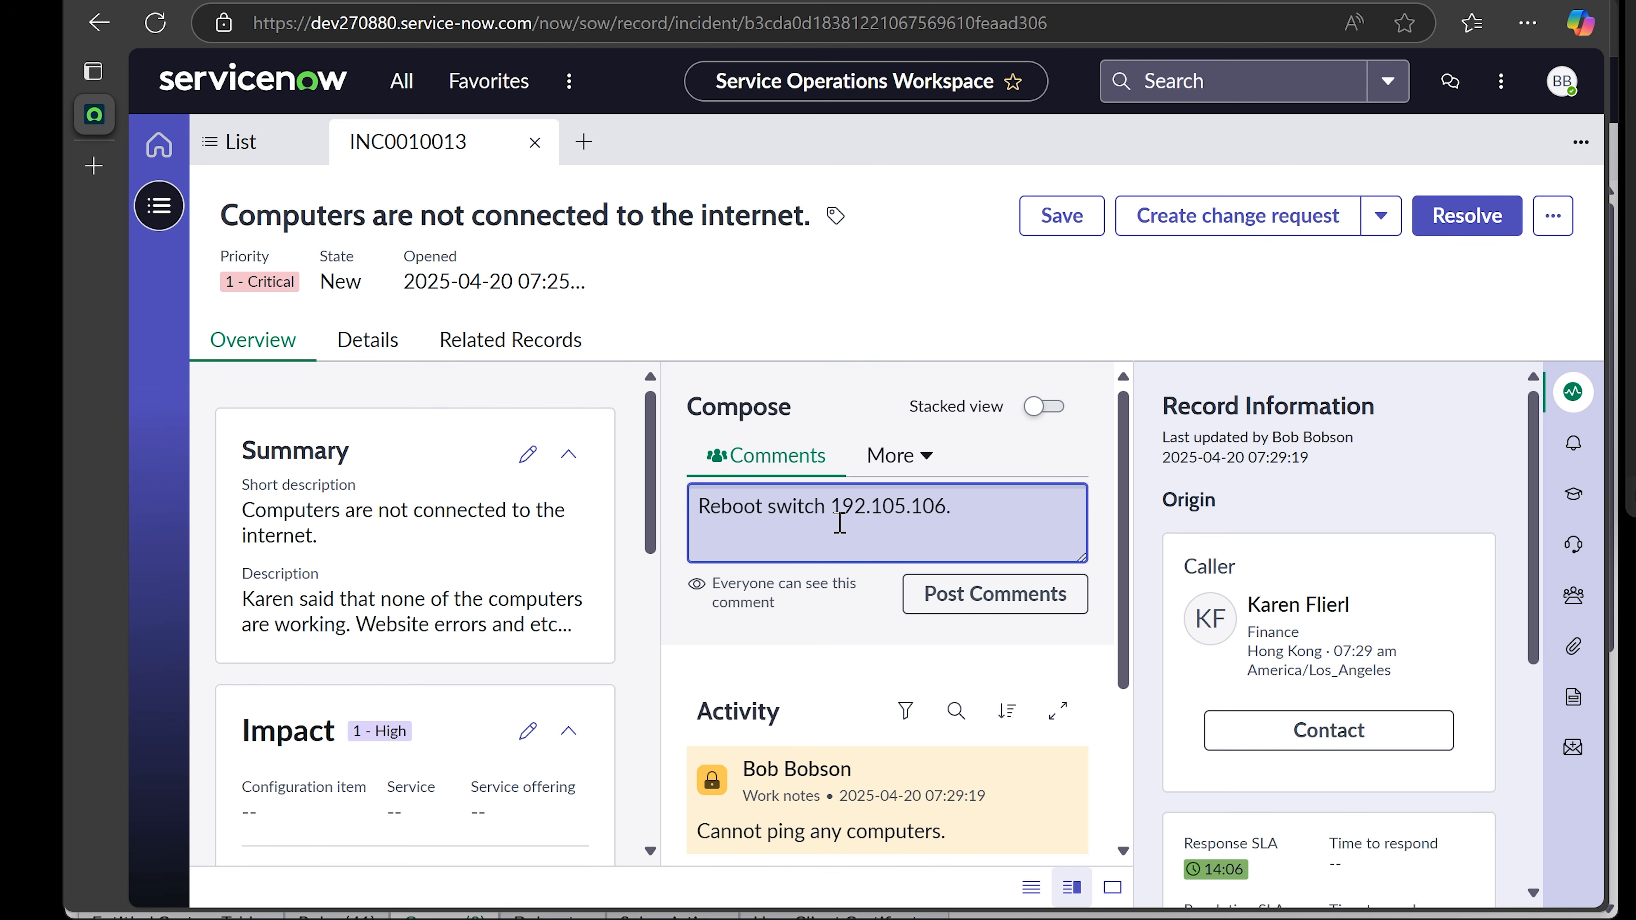
text(55 to resolve the issue.)
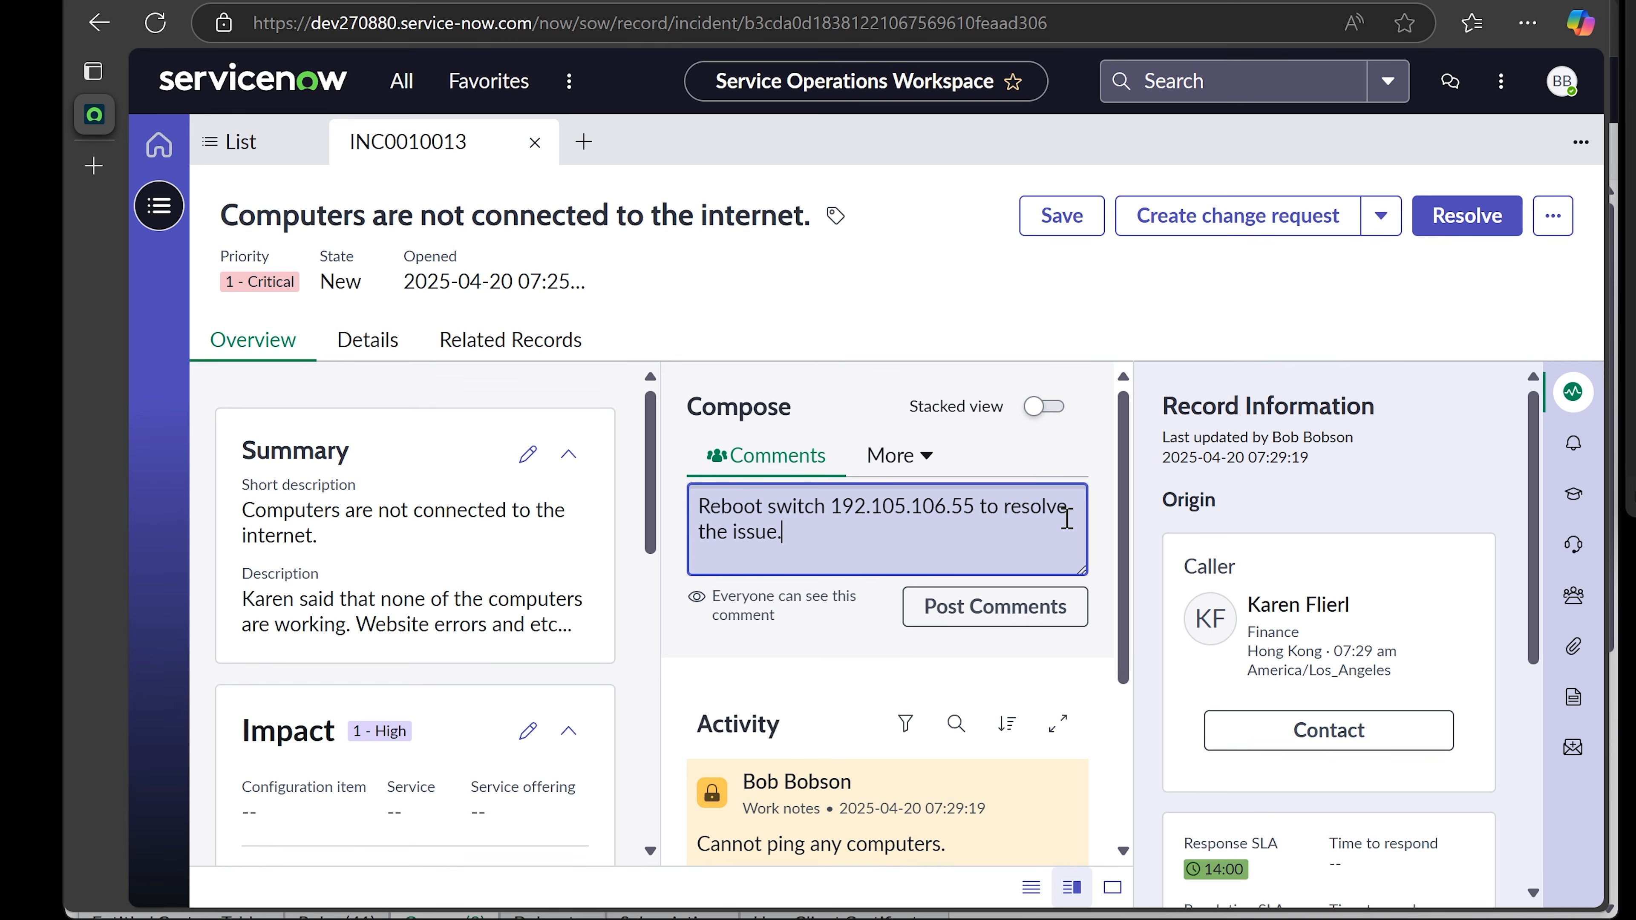
click(993, 608)
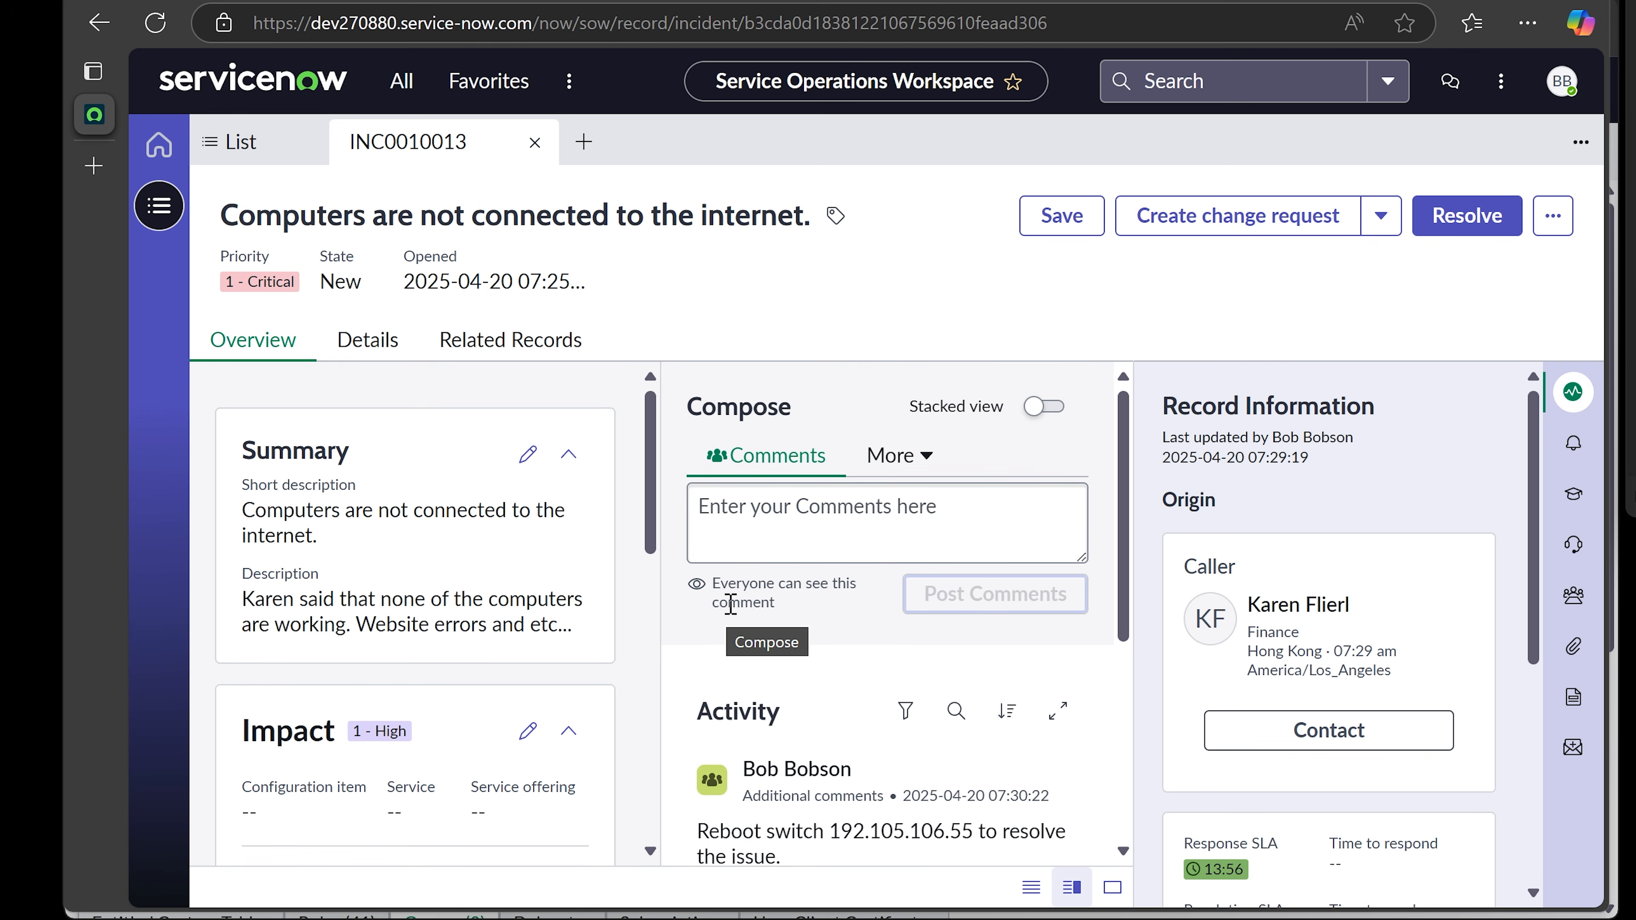
- Scroll through the Activity stream to check the posted comment
scroll(1150, 664, down, 1)
scroll(1131, 673, down, 2)
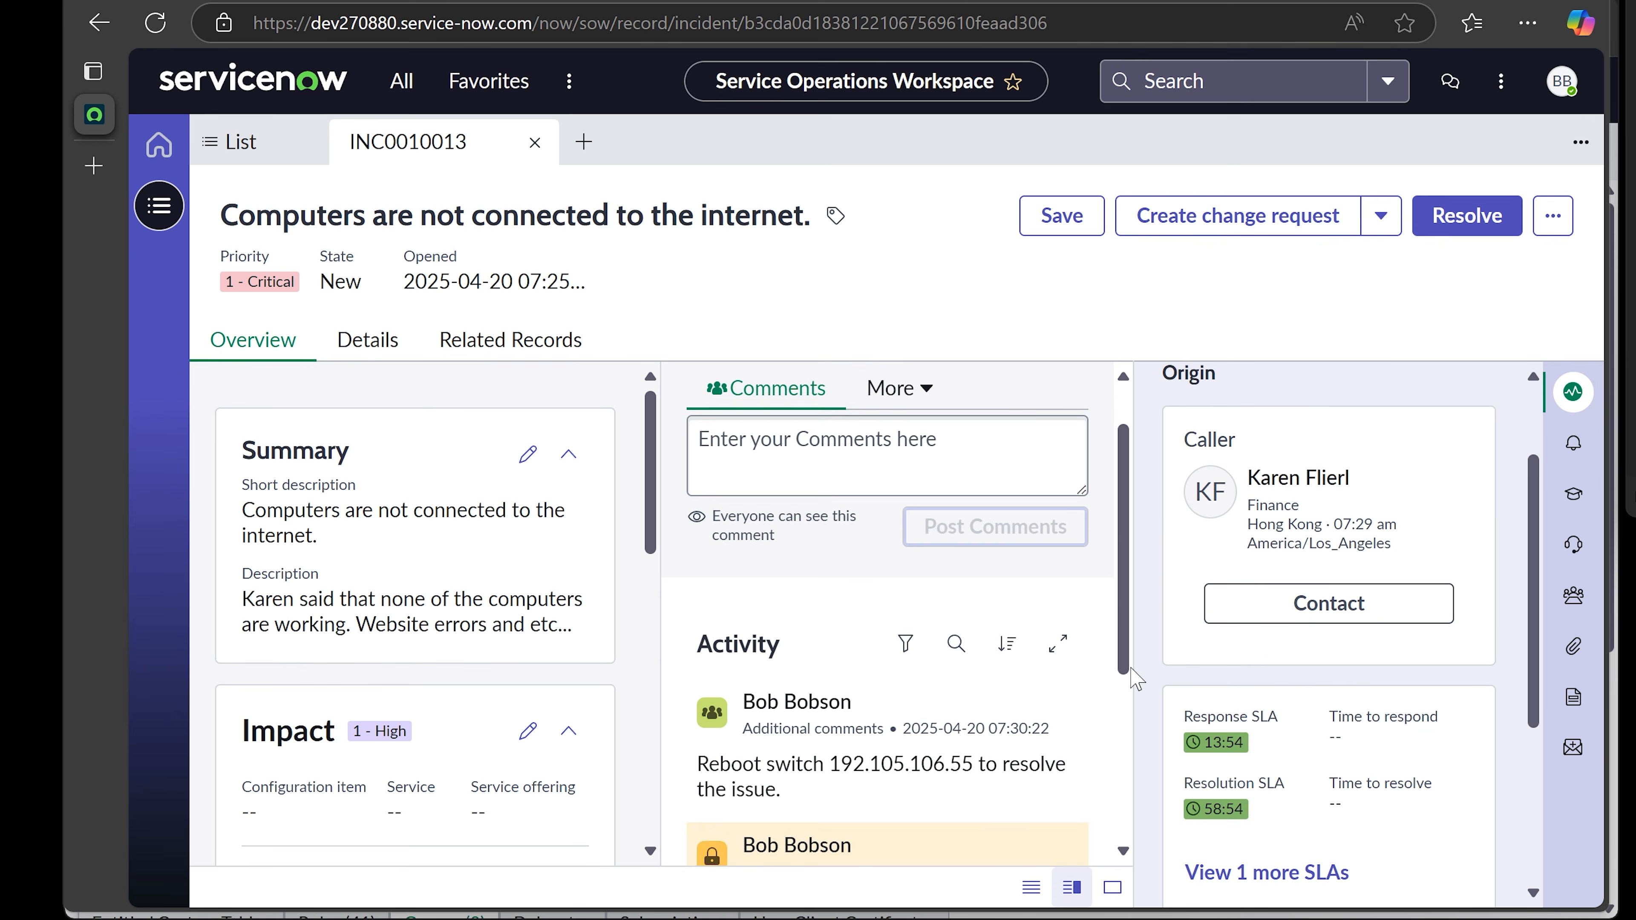
scroll(974, 664, up, 2)
scroll(975, 672, down, 5)
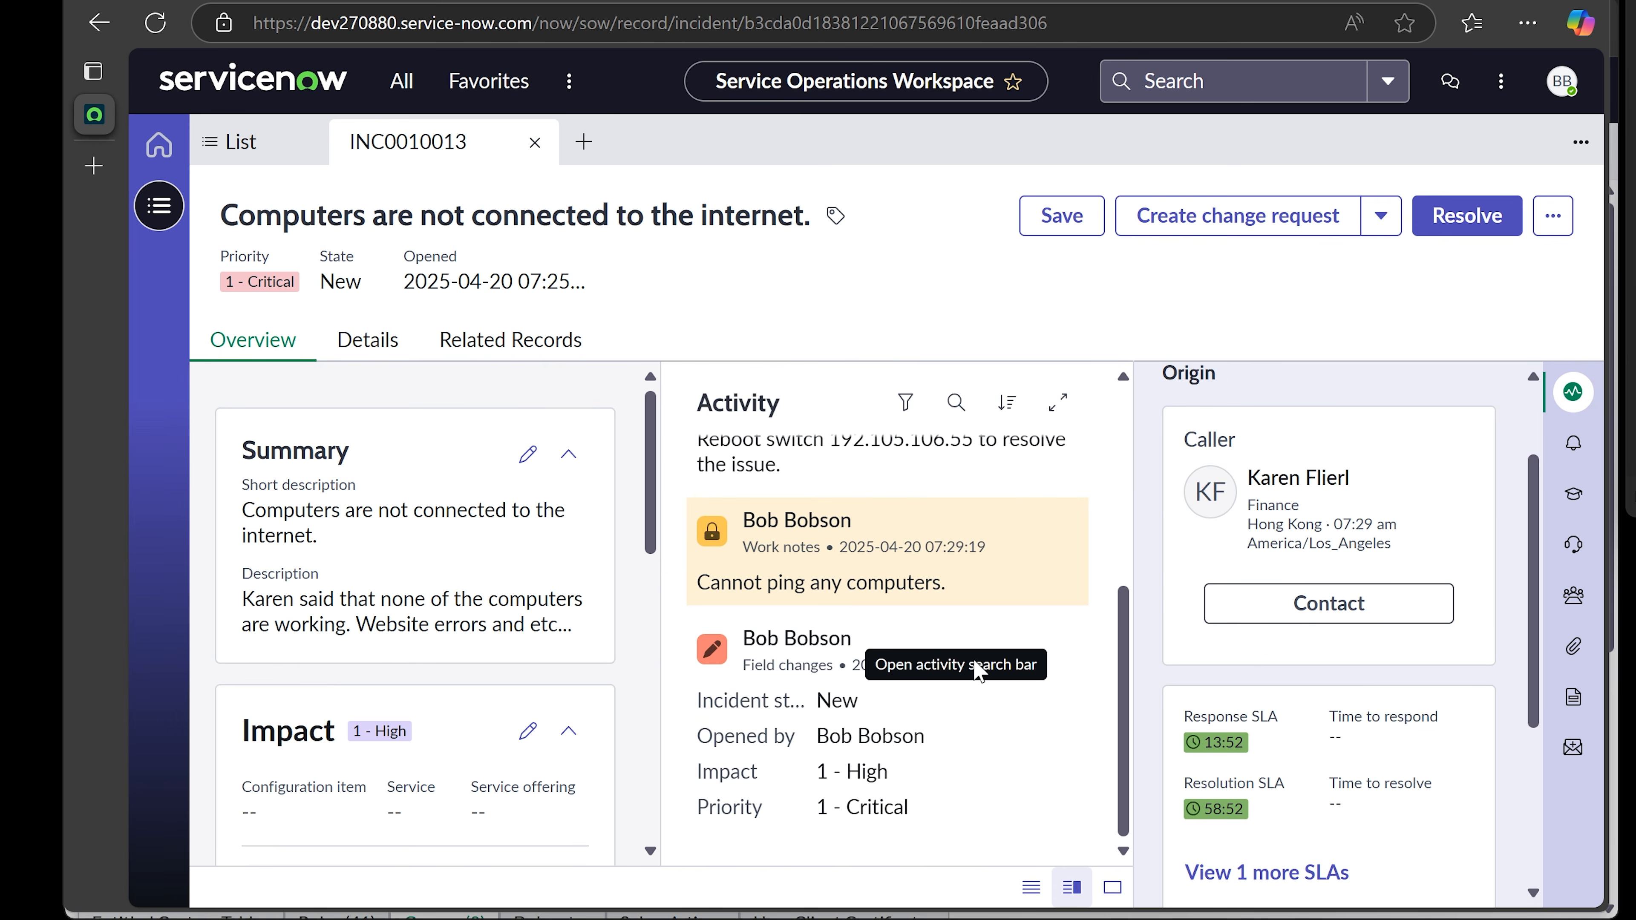
scroll(953, 663, up, 3)
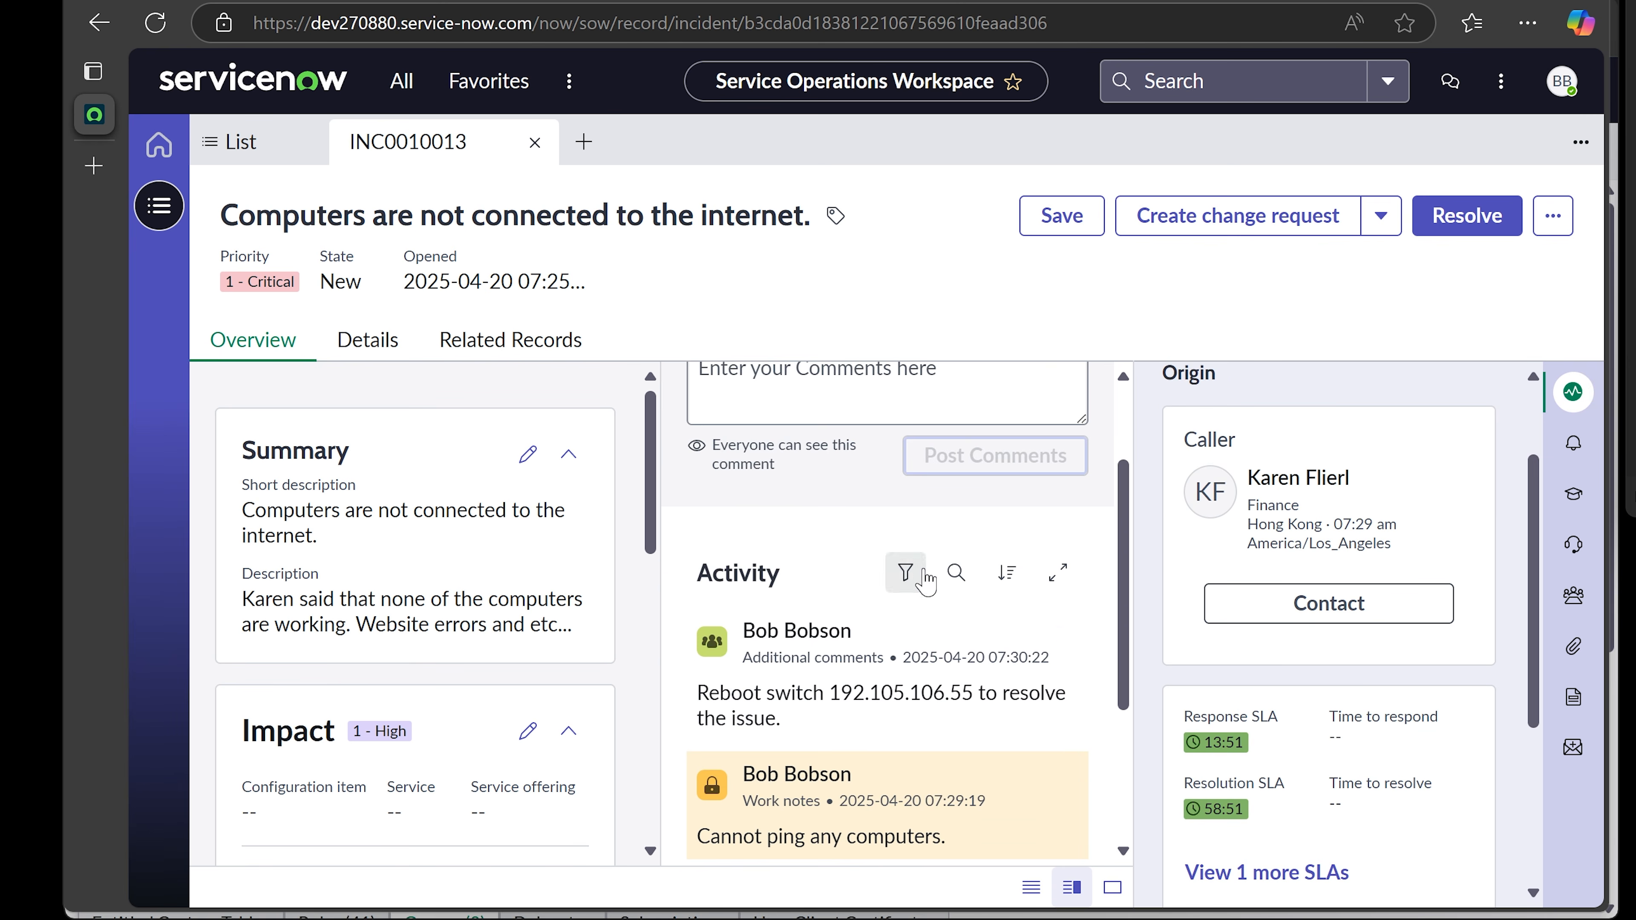
scroll(889, 657, up, 2)
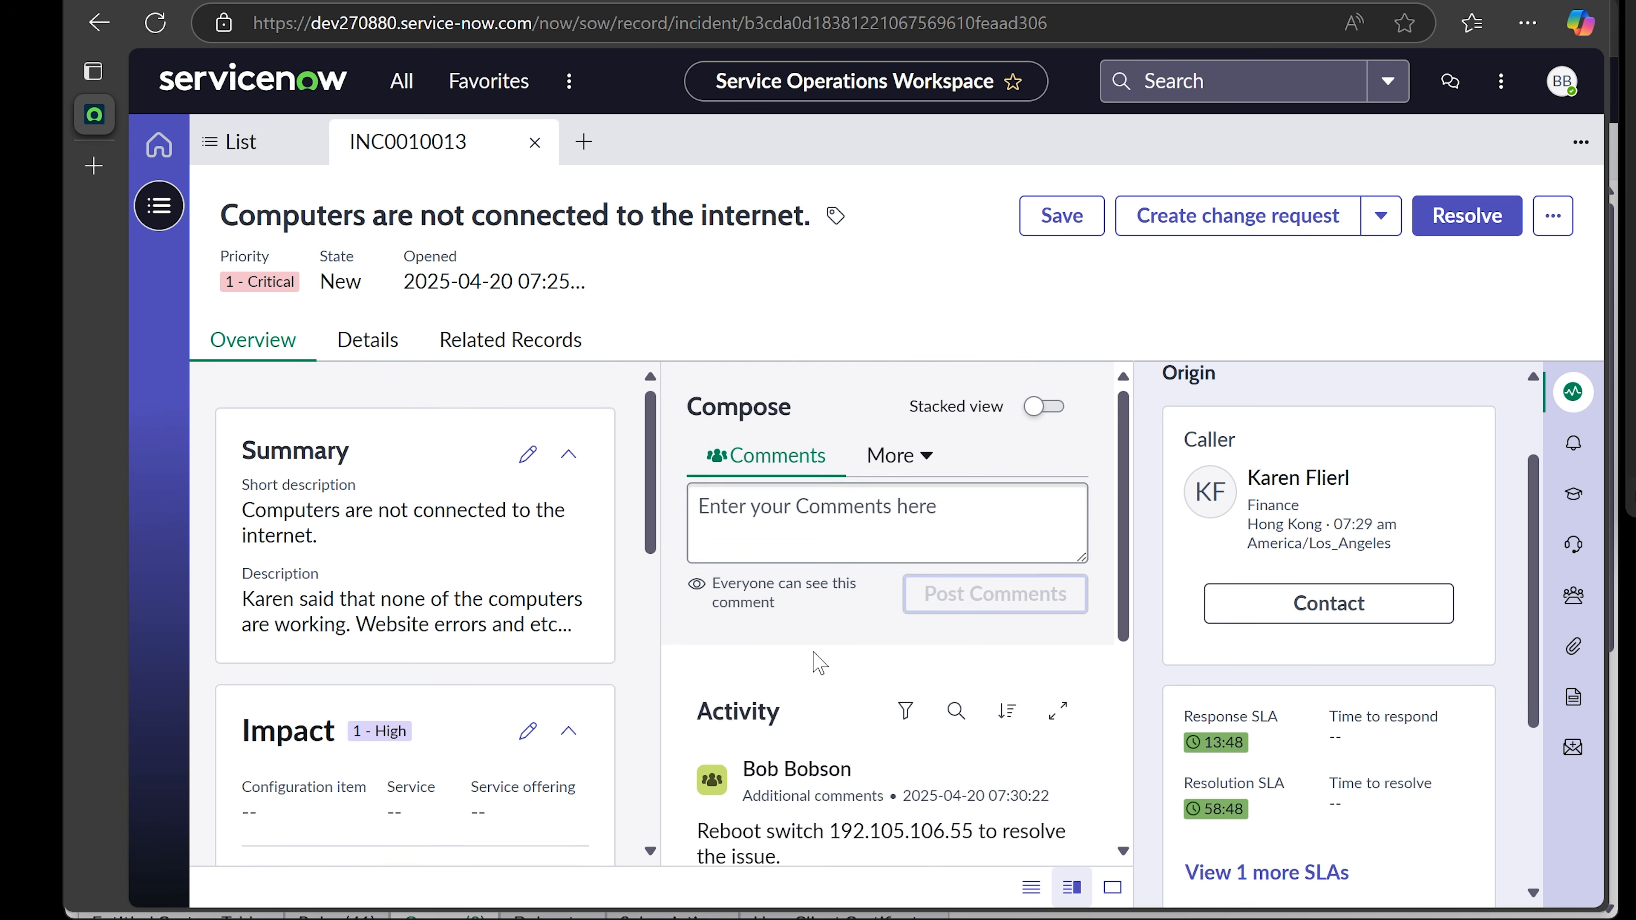
scroll(814, 661, down, 2)
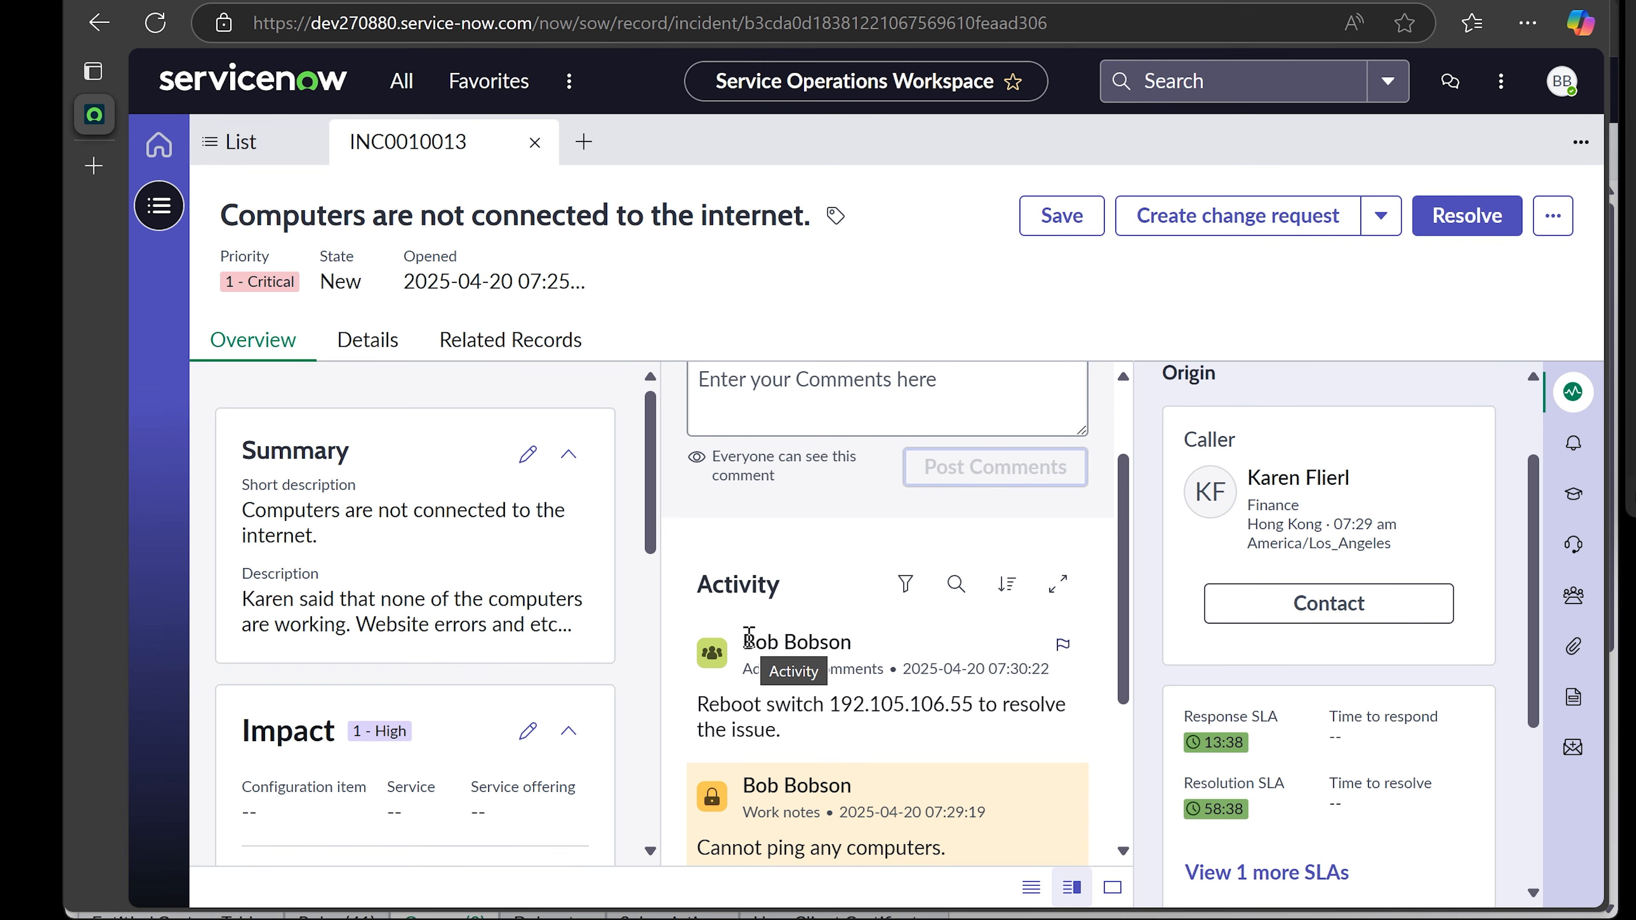
drag(748, 637, 875, 653)
scroll(814, 716, up, 2)
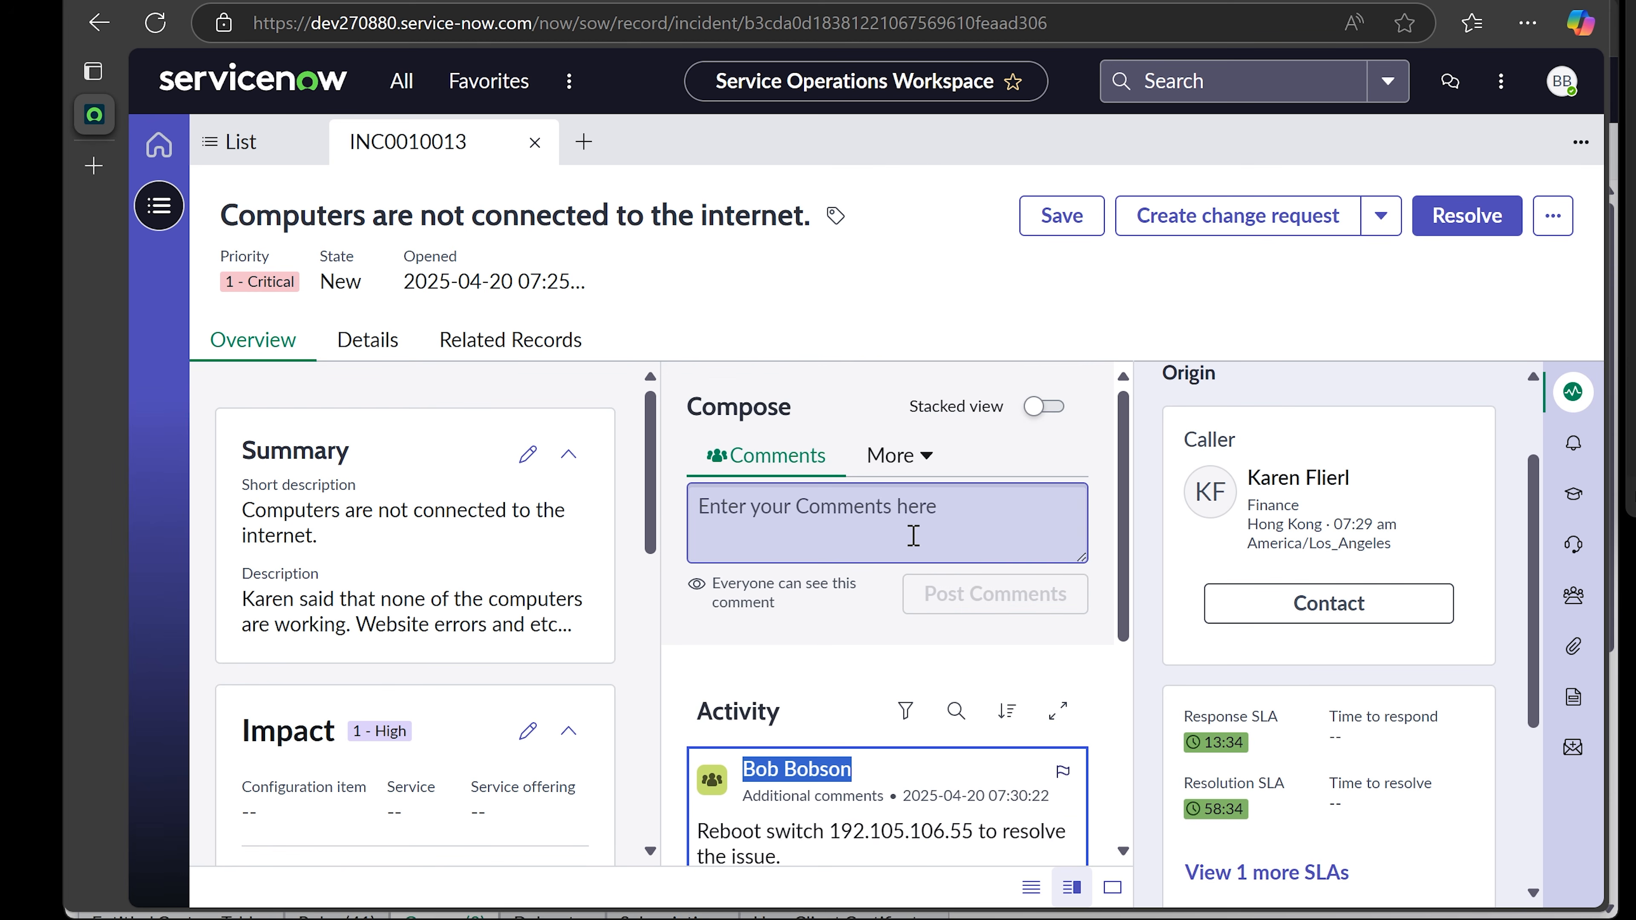
- Create a change request from INC0010013 using the Emergency change model
click(1285, 220)
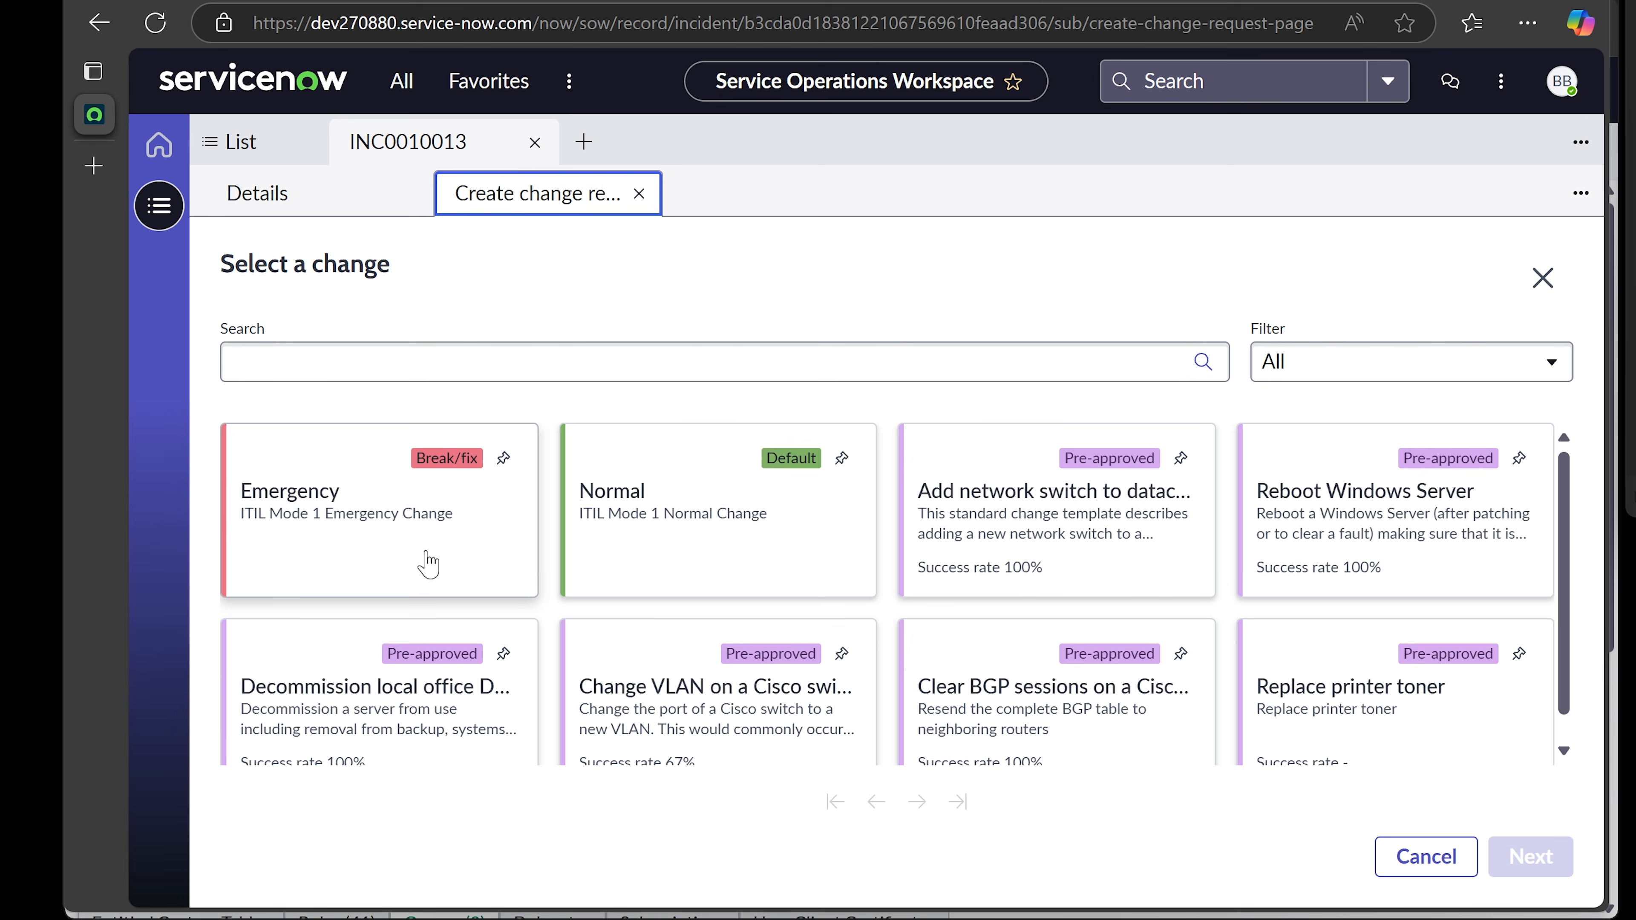
click(362, 509)
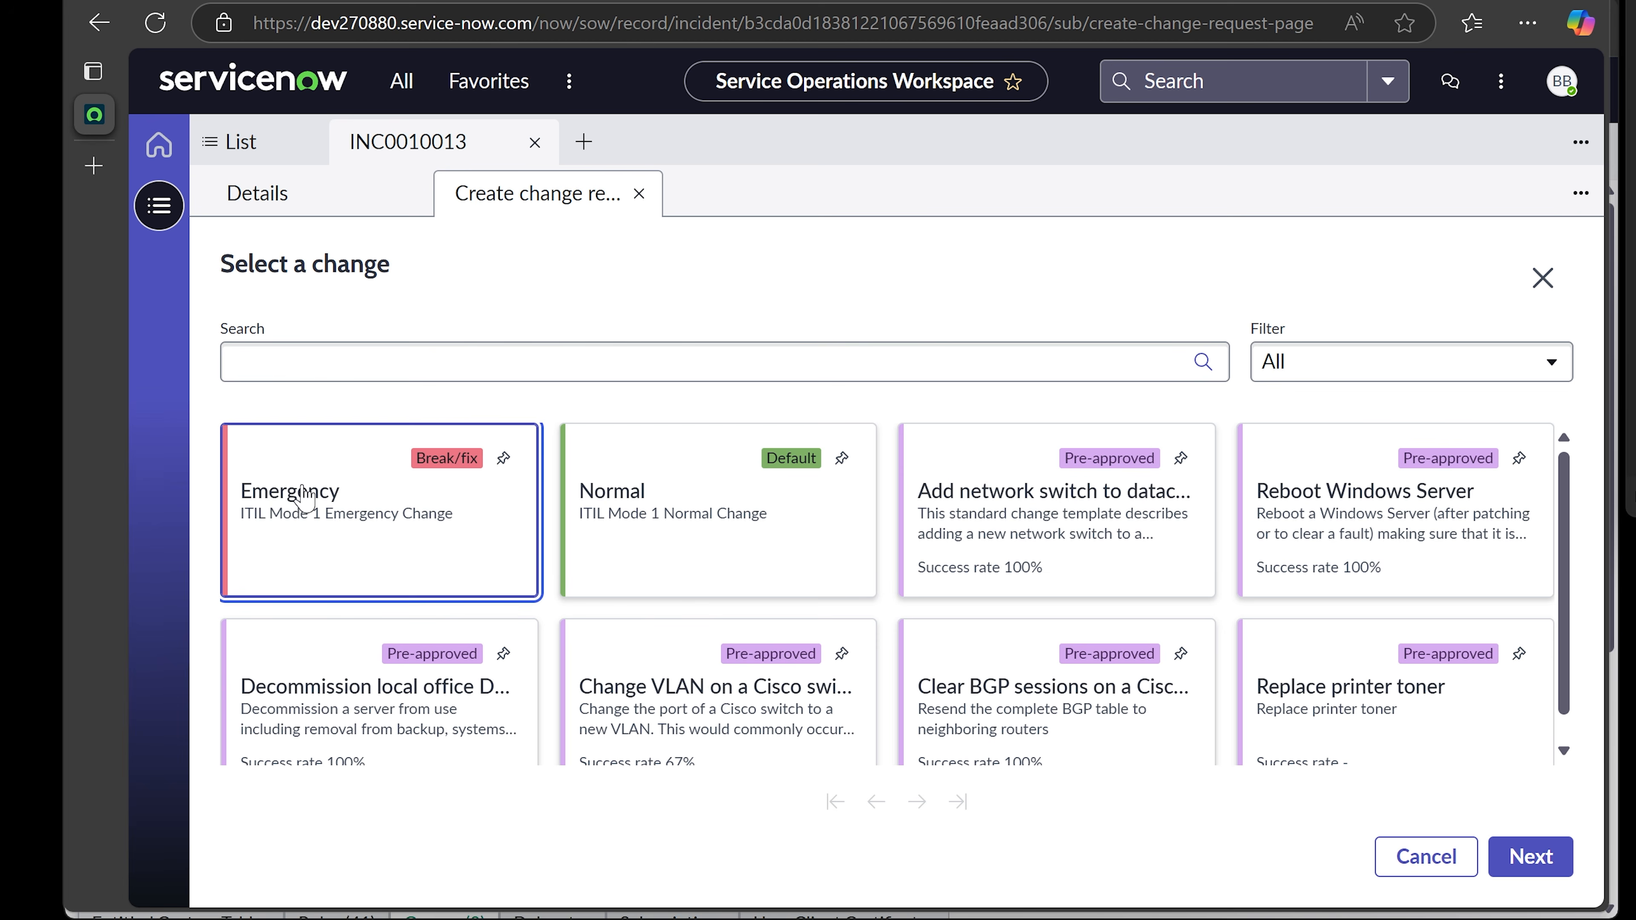
click(1558, 860)
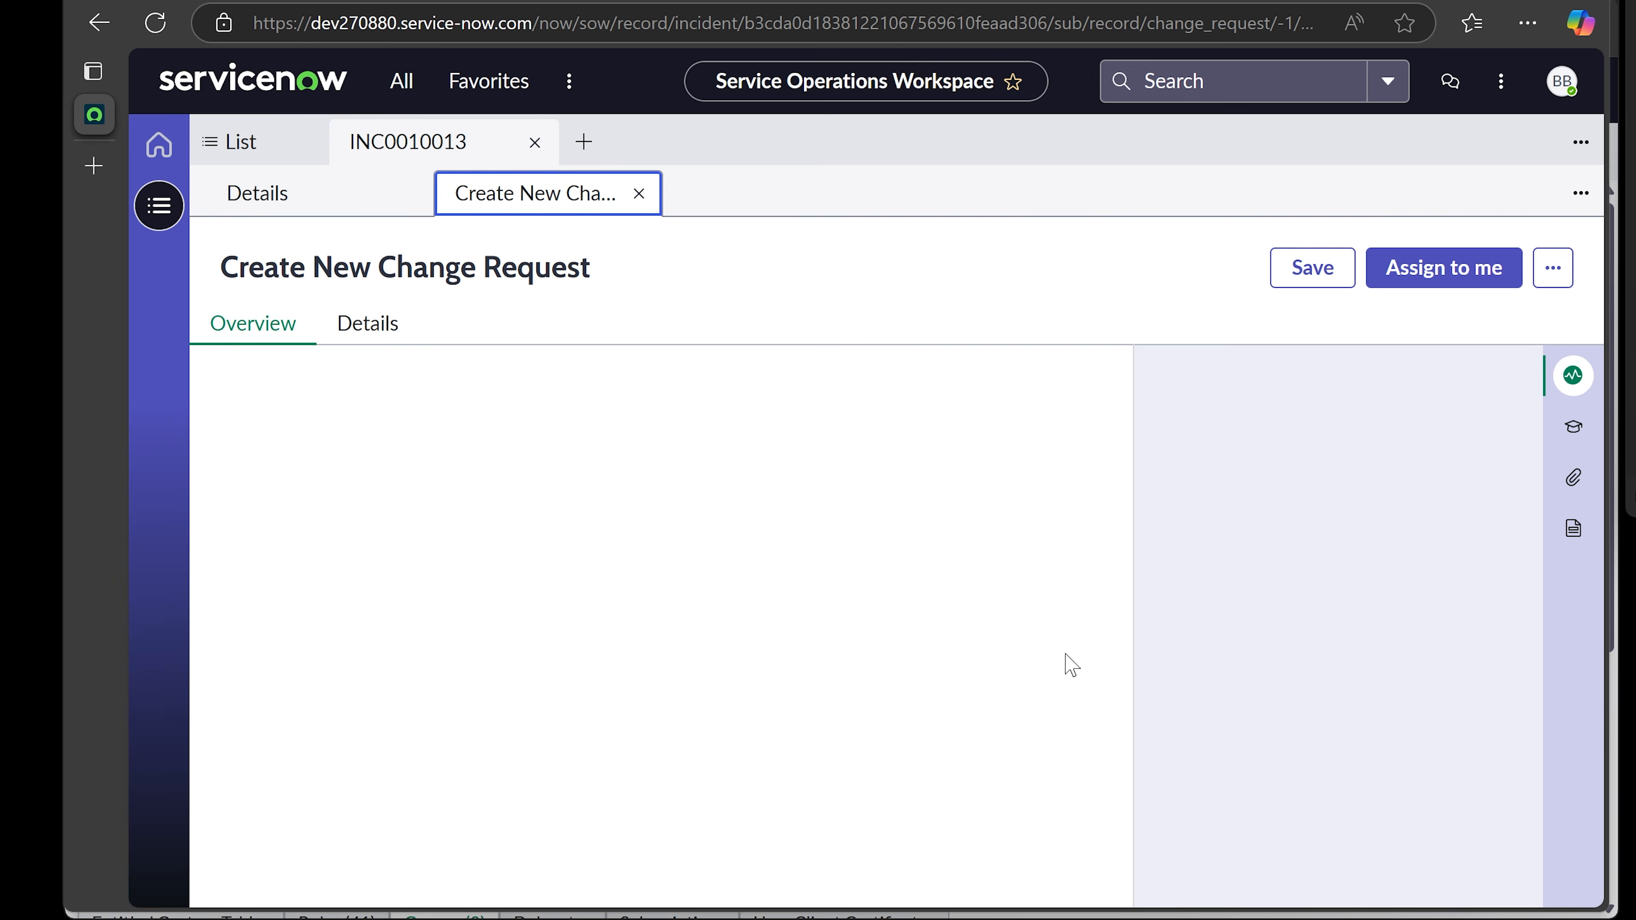
- Check the justification 'Network is down. Reboot required.' and select the New stage of CHG0030001
click(1025, 745)
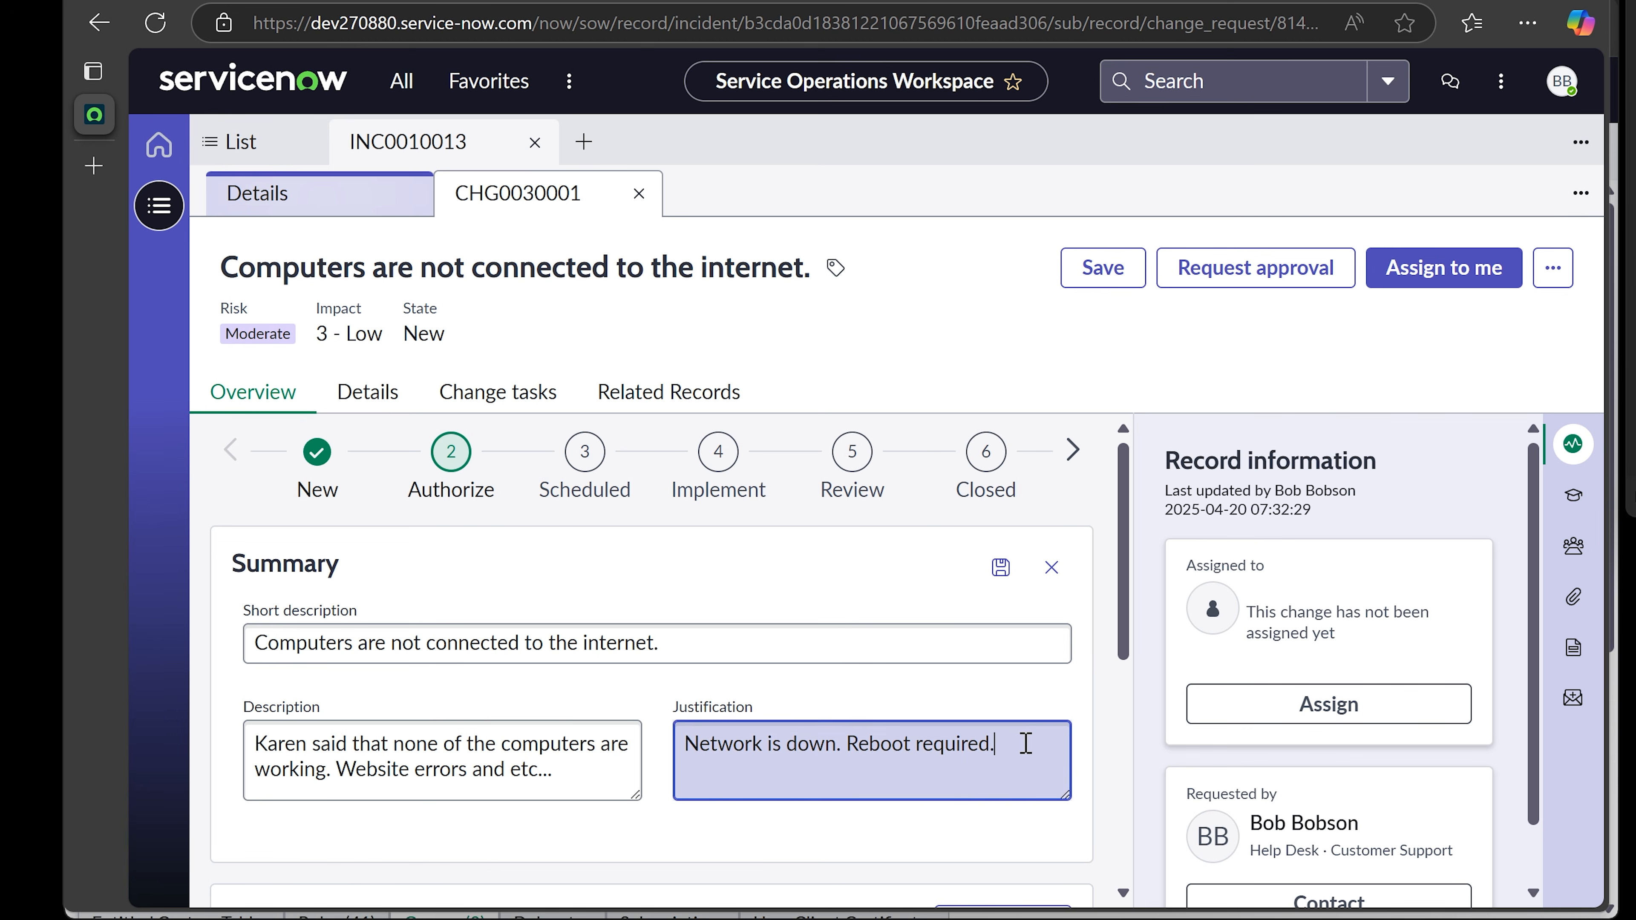
drag(1015, 743, 866, 744)
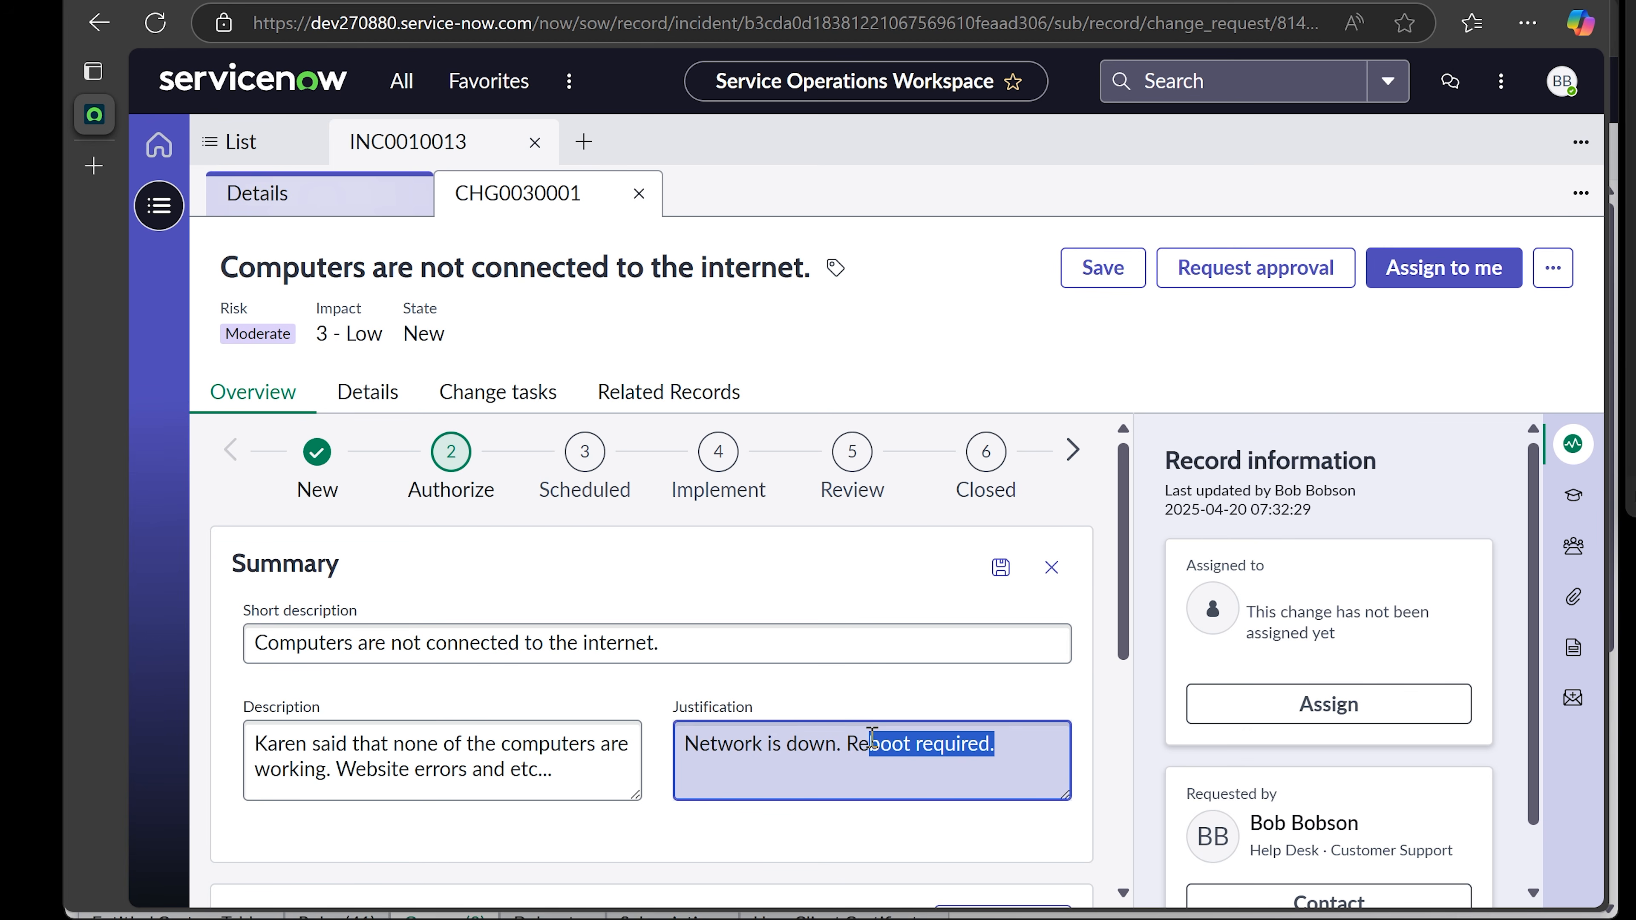
click(1103, 587)
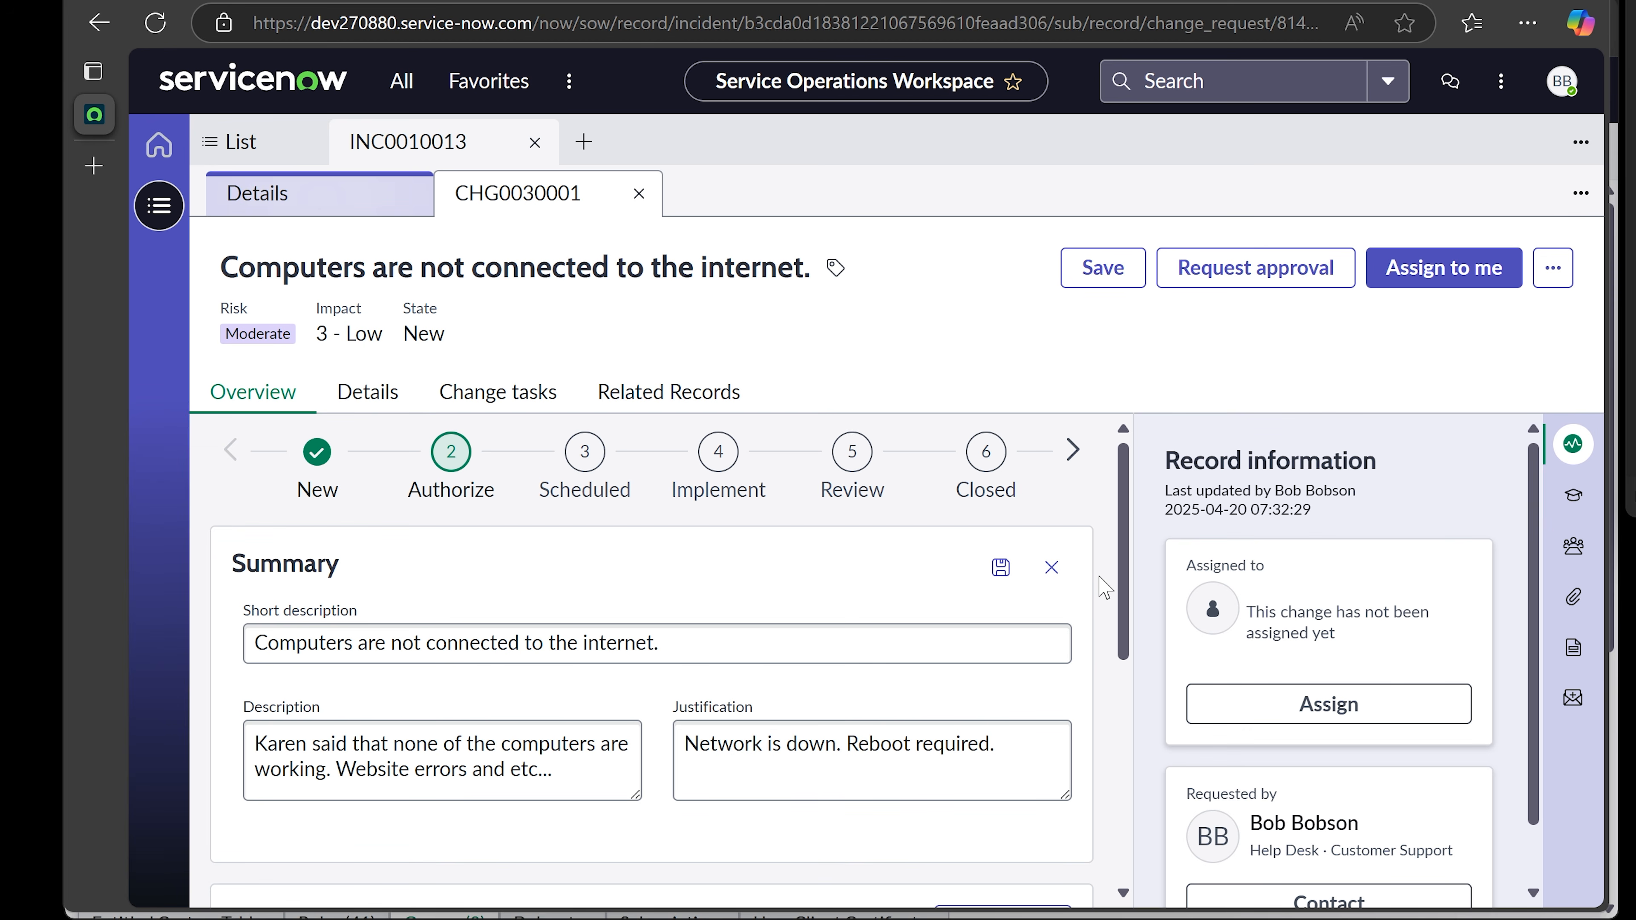
click(315, 462)
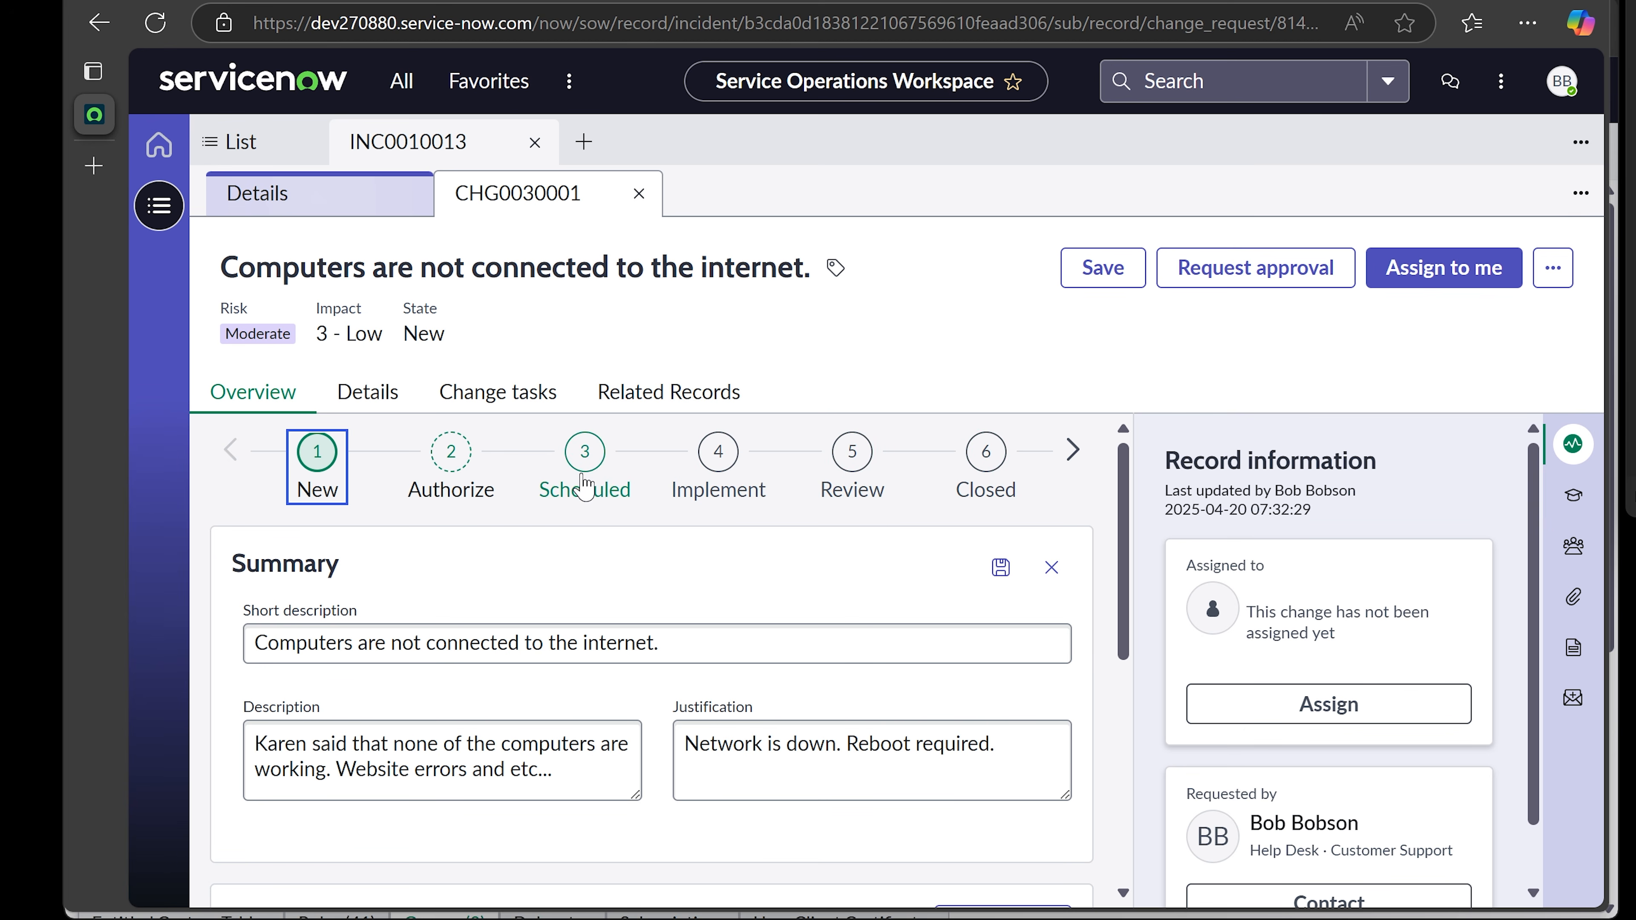
- Assign CHG0030001 to the Network group, save it, and close the change tab
scroll(783, 430, down, 10)
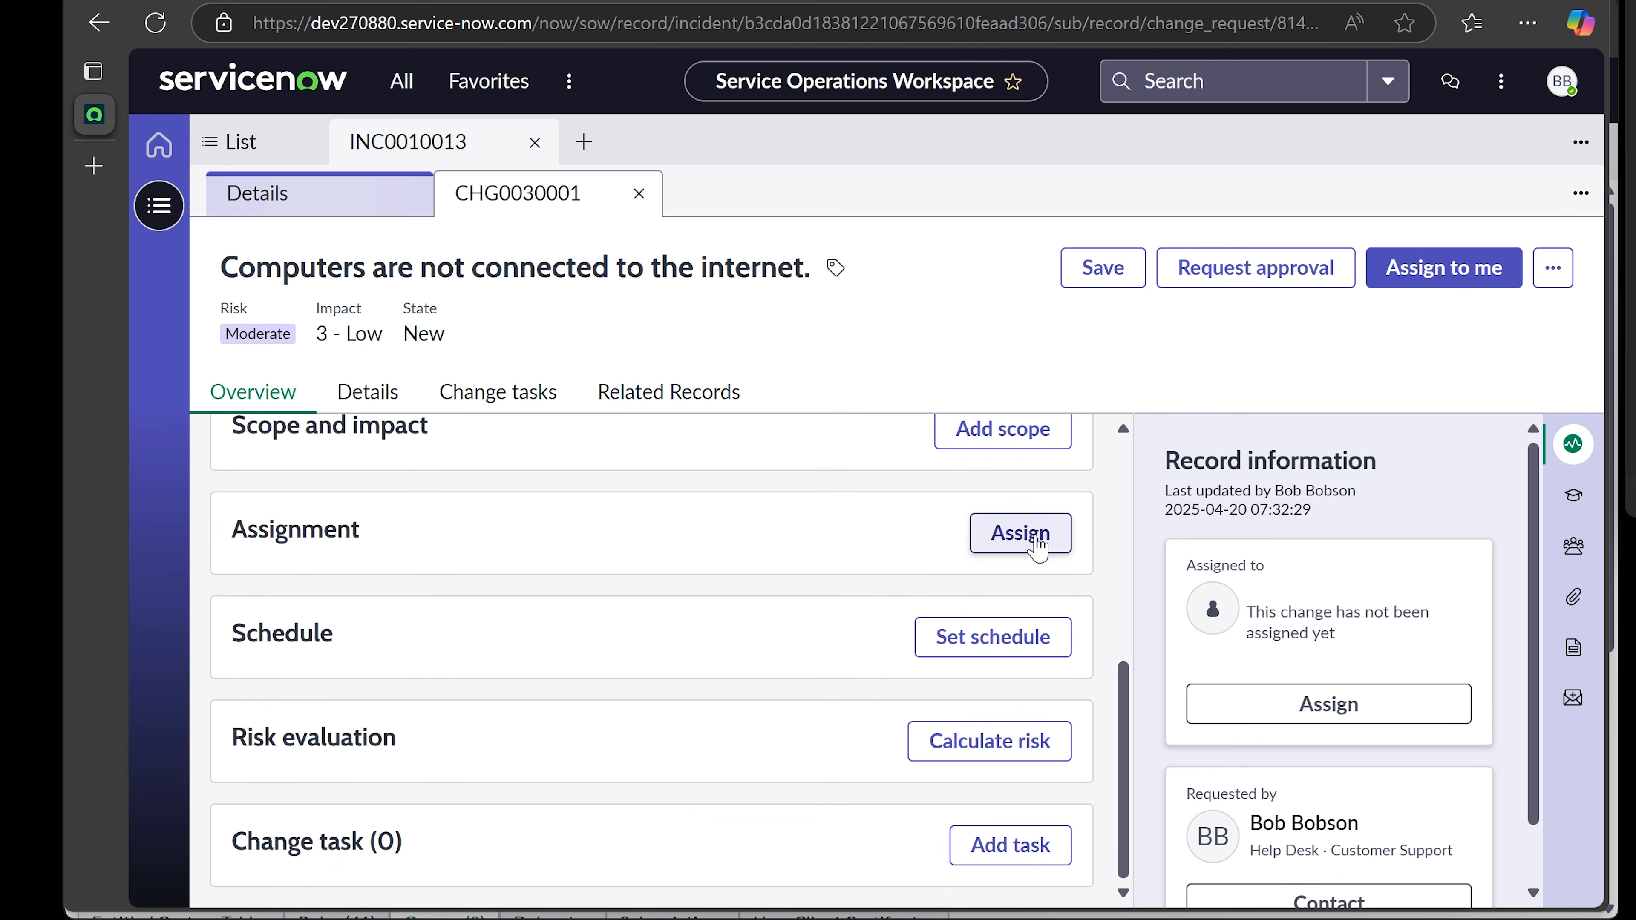
click(1020, 533)
click(634, 385)
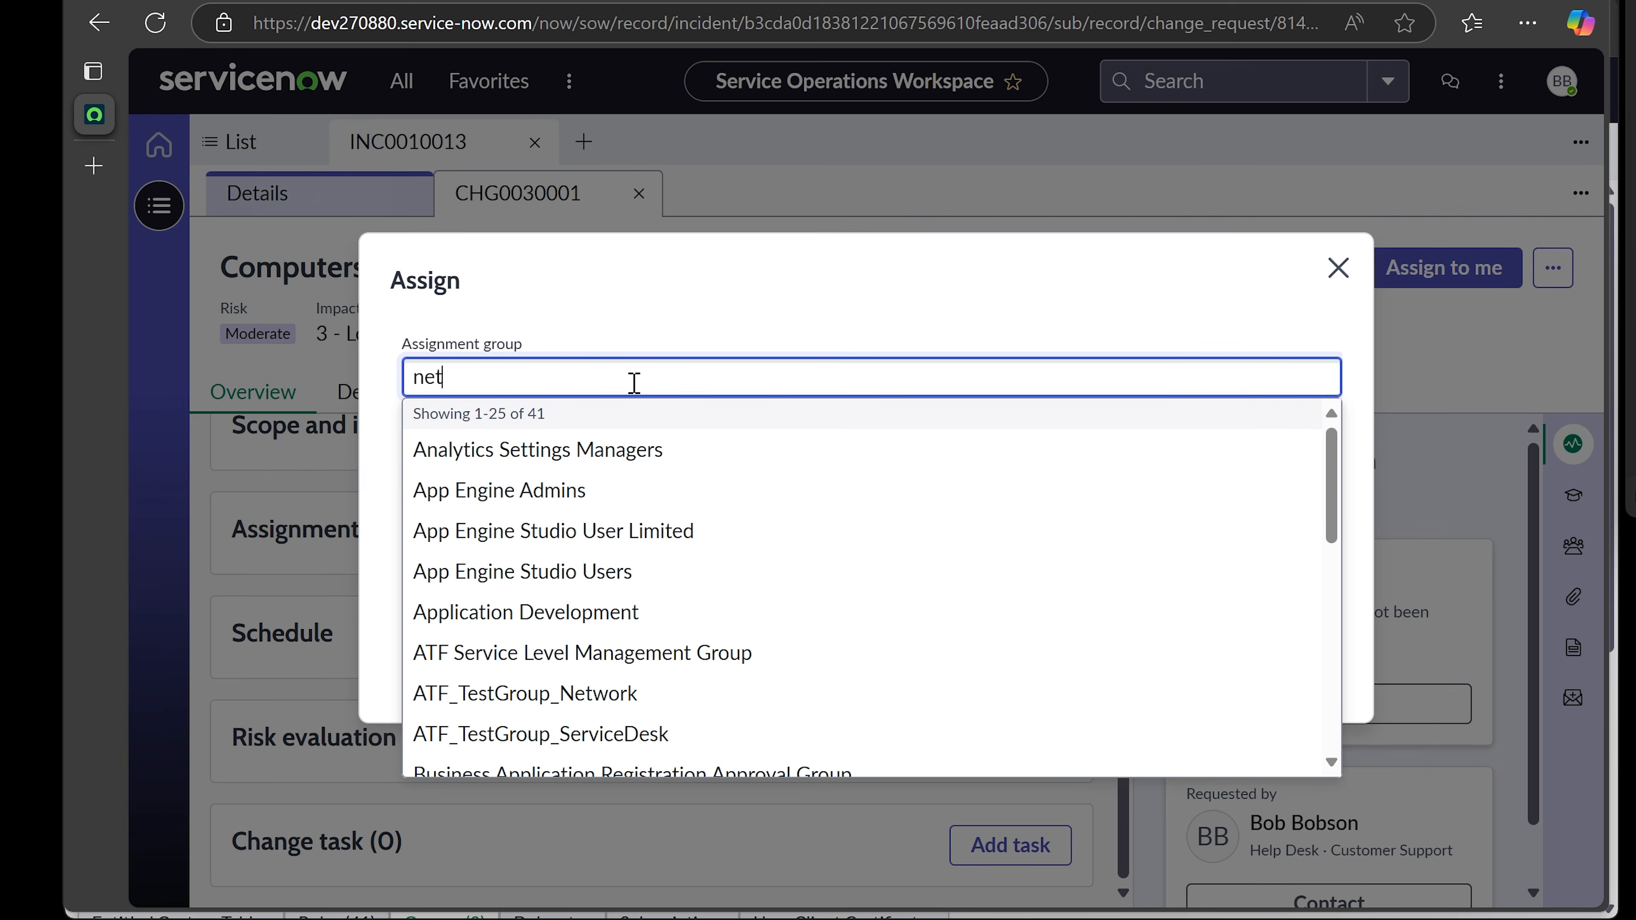
click(509, 449)
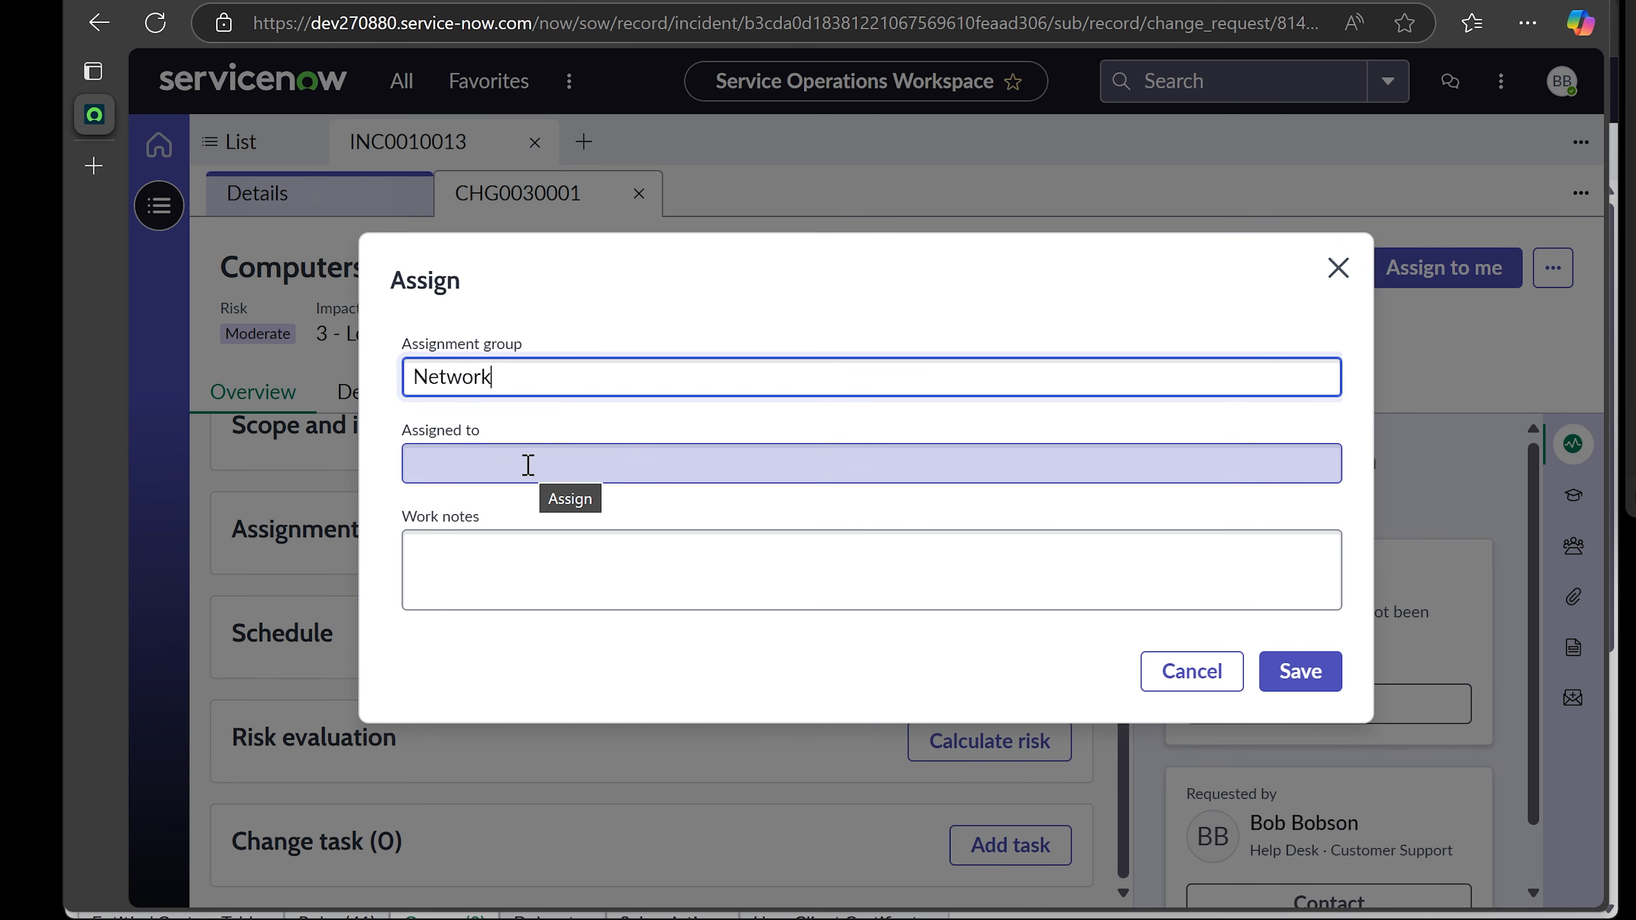
click(1304, 672)
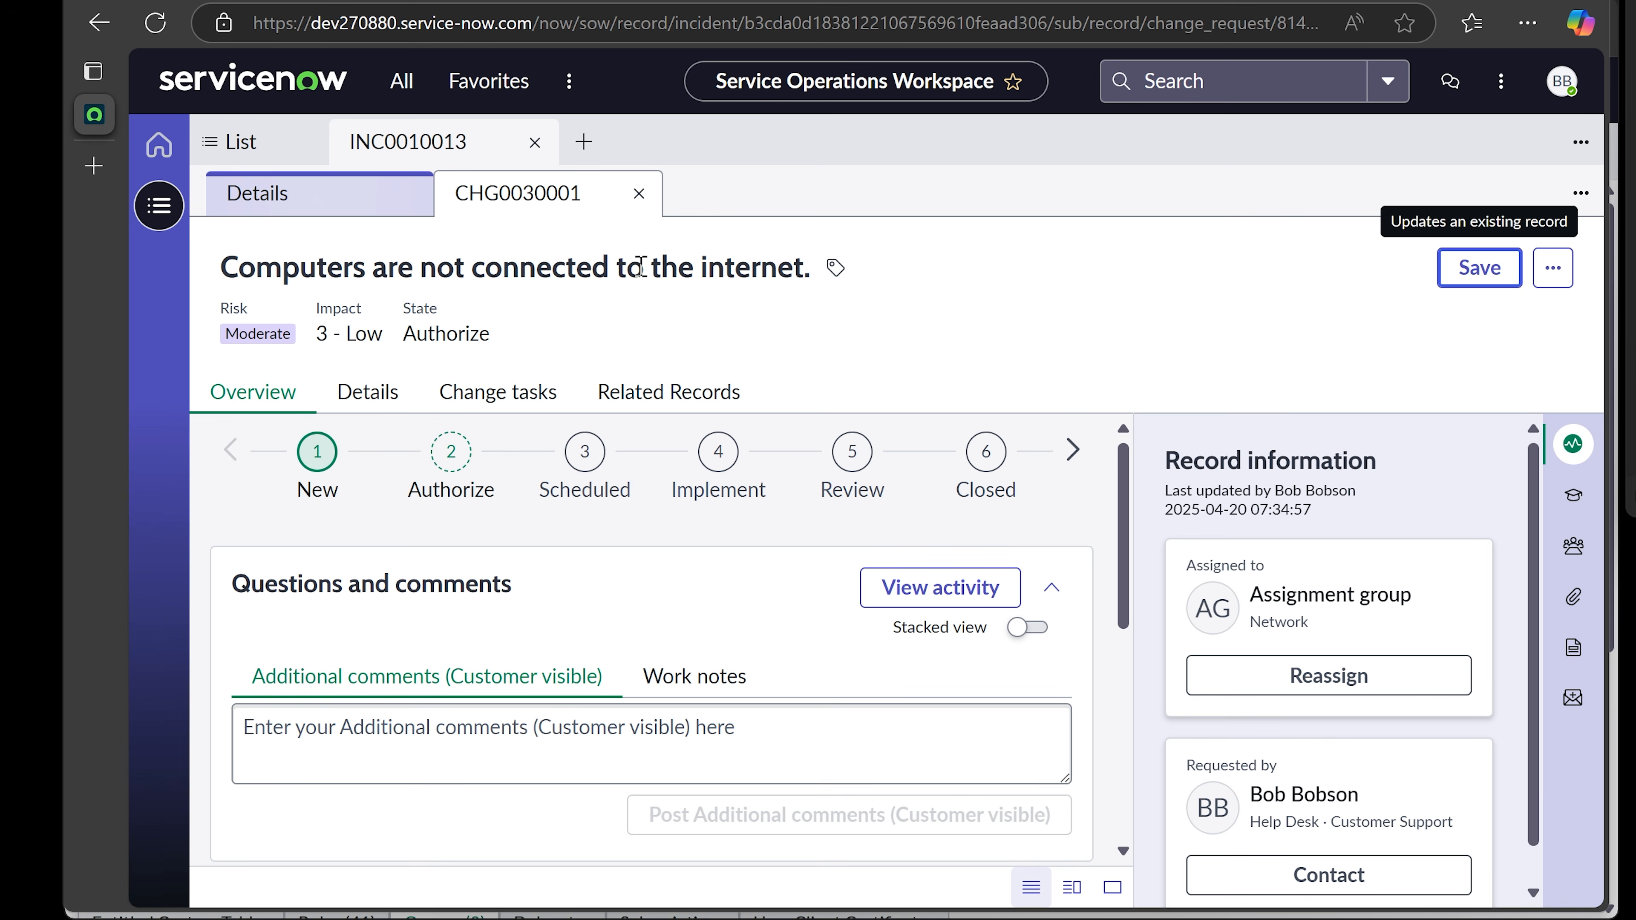
click(638, 193)
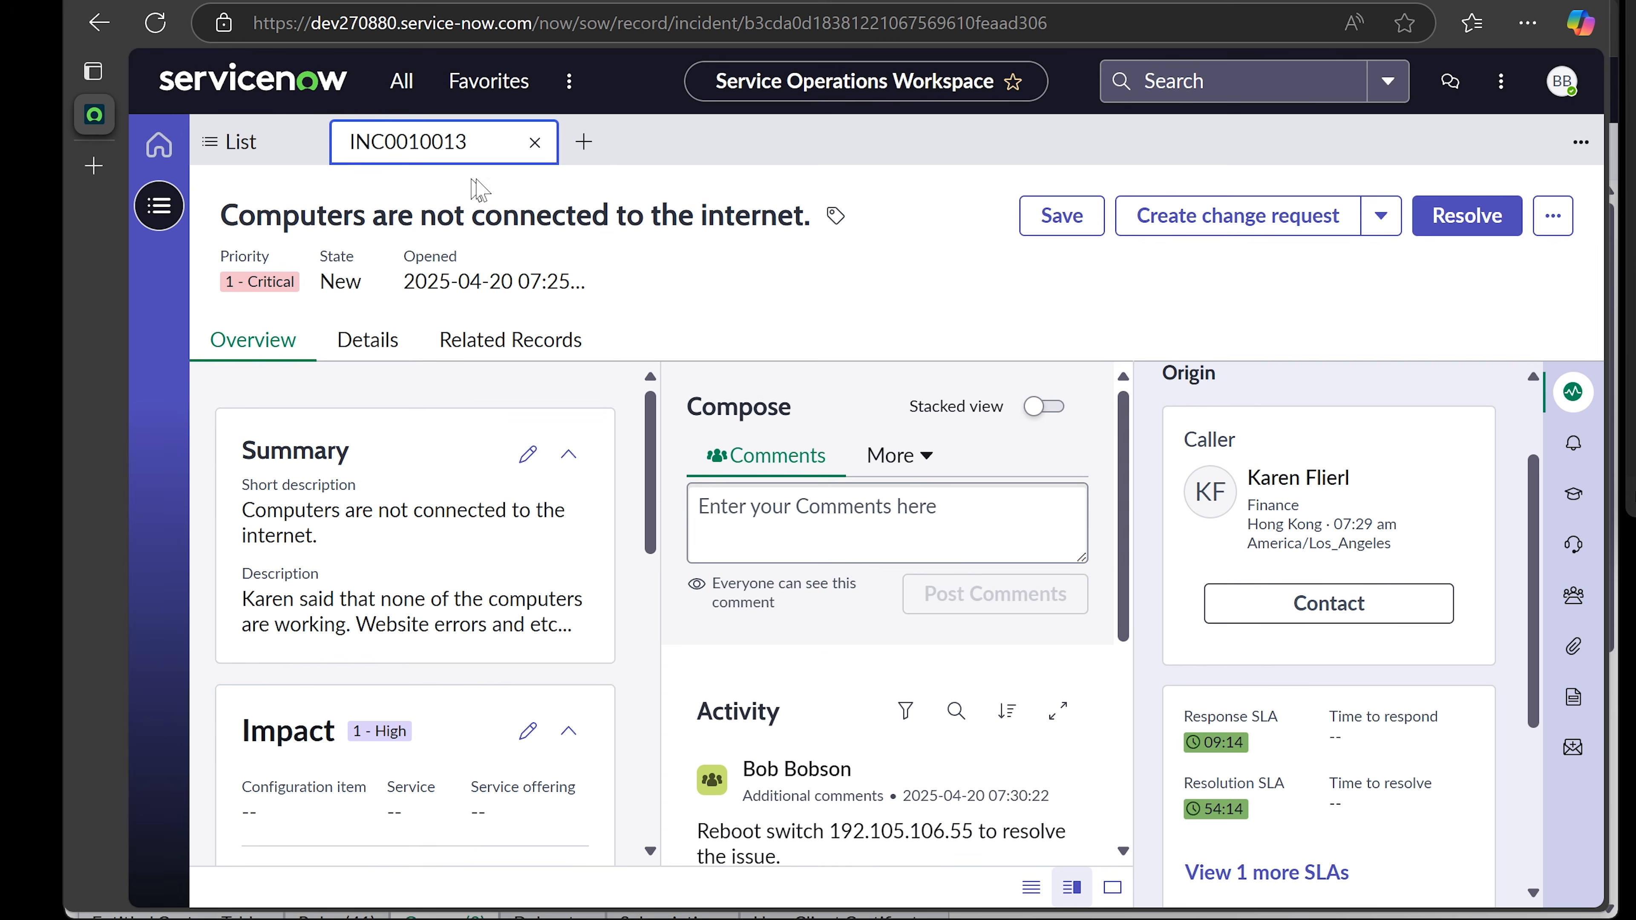
- Close incident INC0010013 to return to the Incidents - All list
click(534, 142)
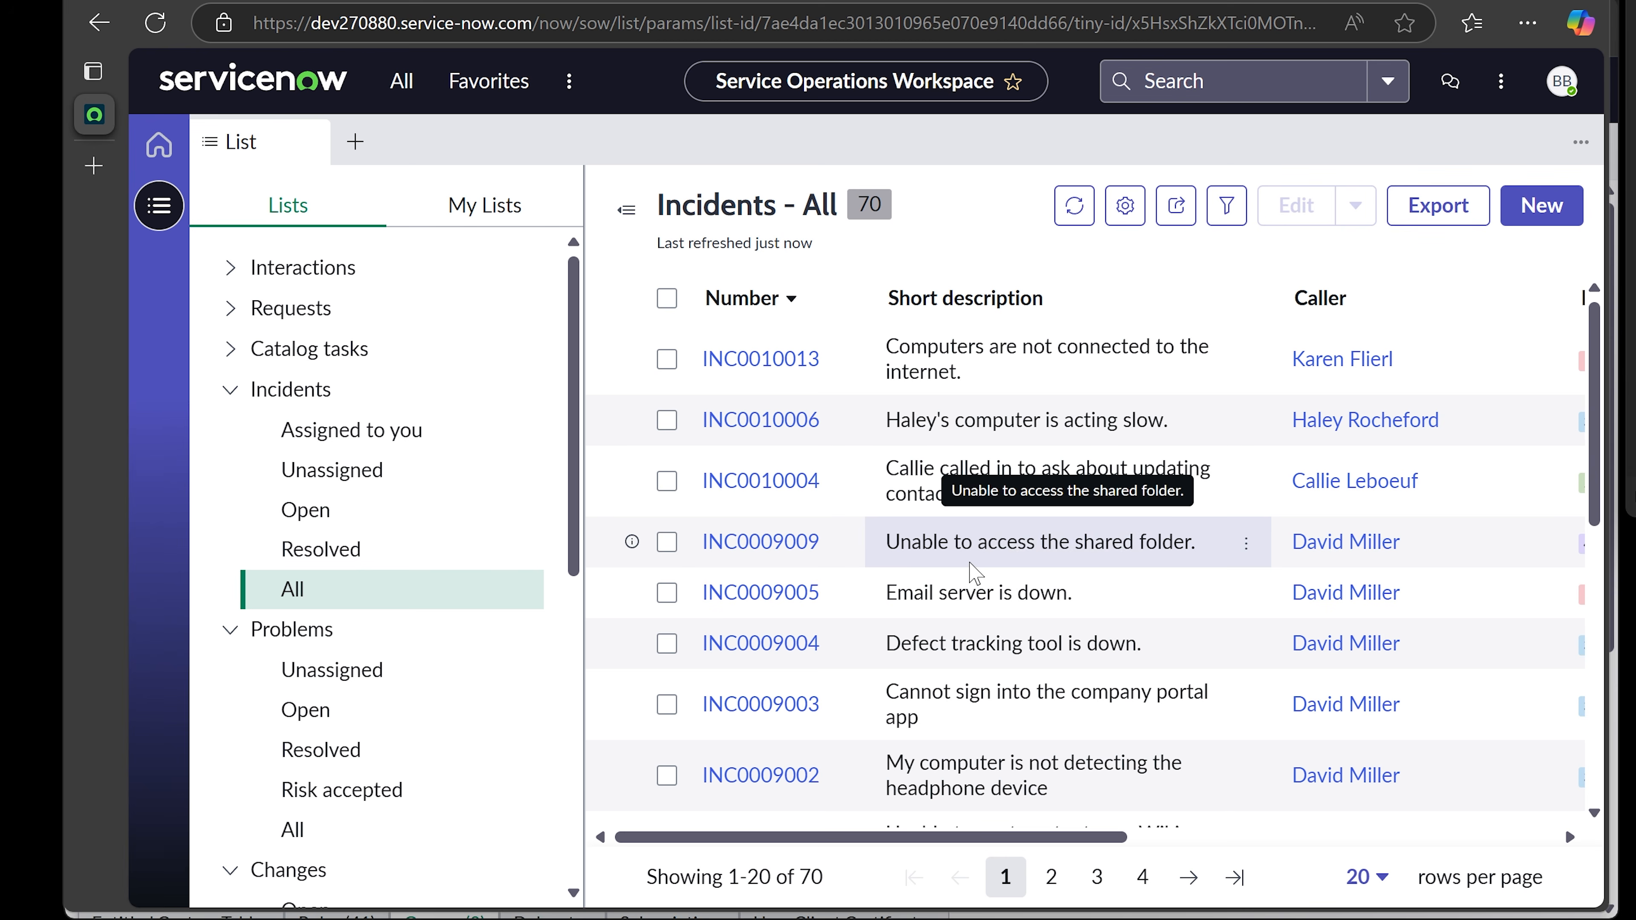
scroll(461, 515, down, 2)
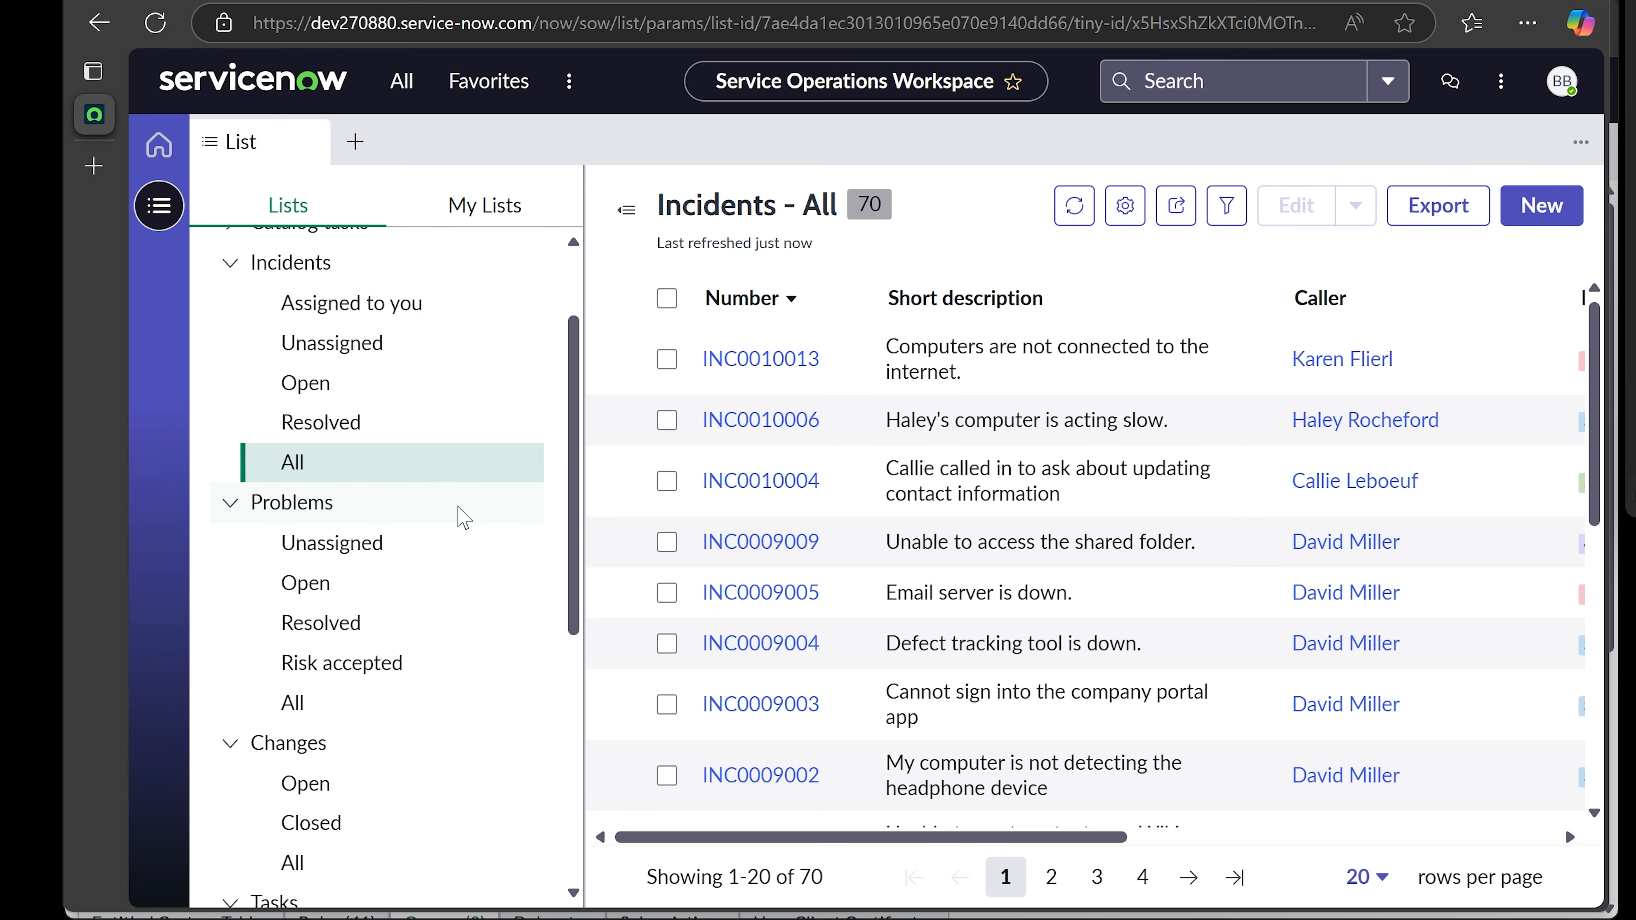
scroll(462, 516, up, 2)
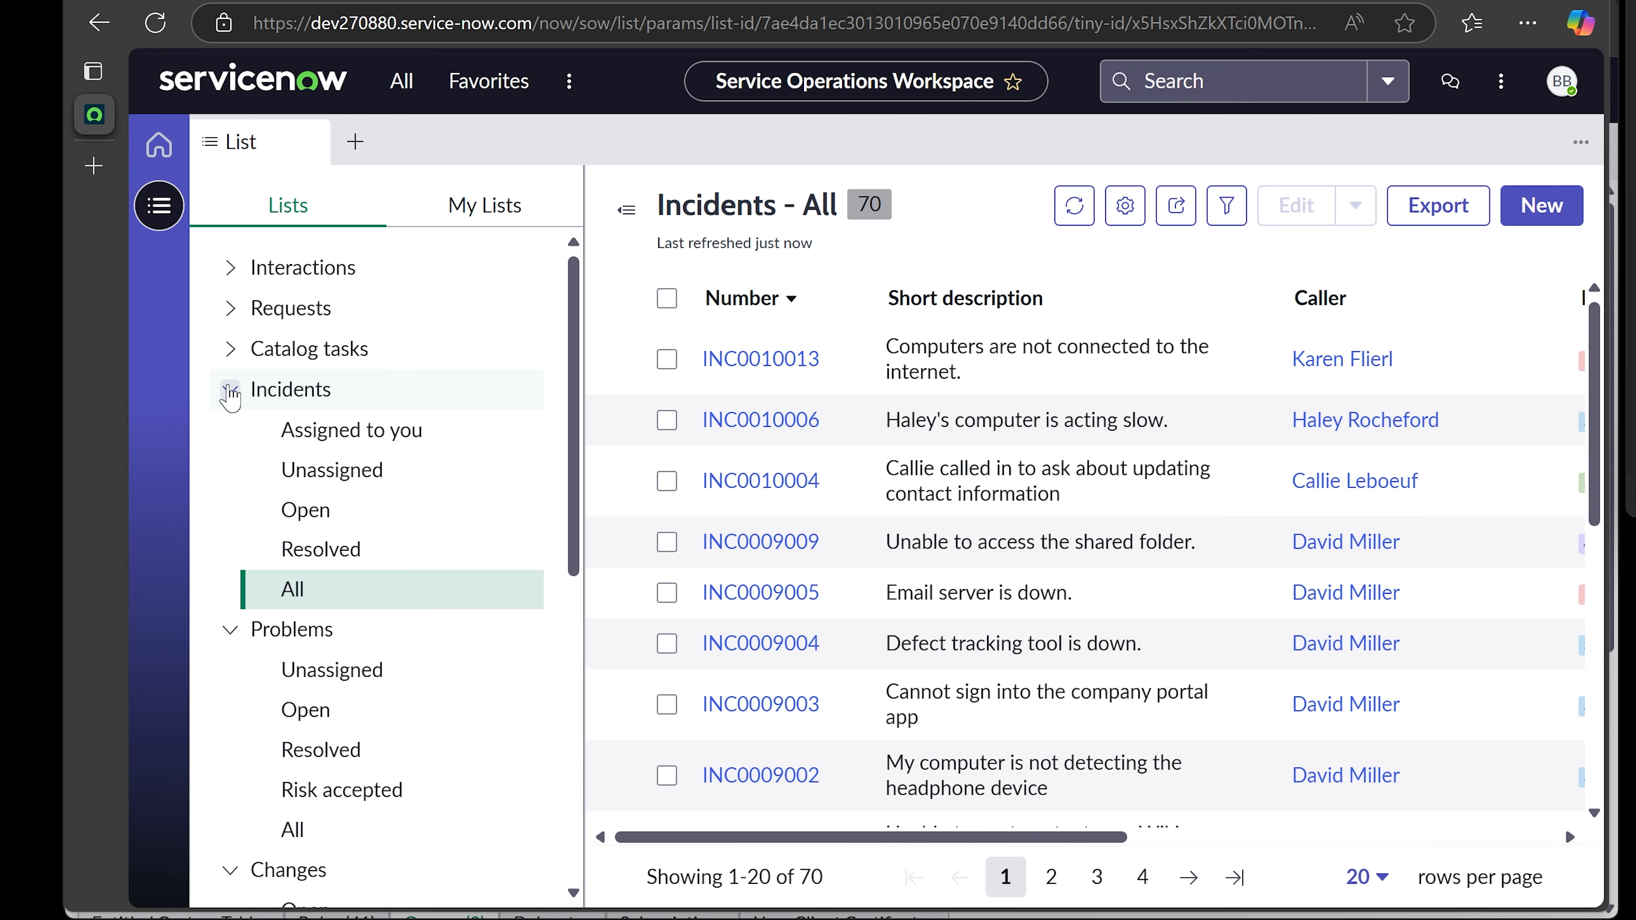
click(229, 389)
click(229, 389)
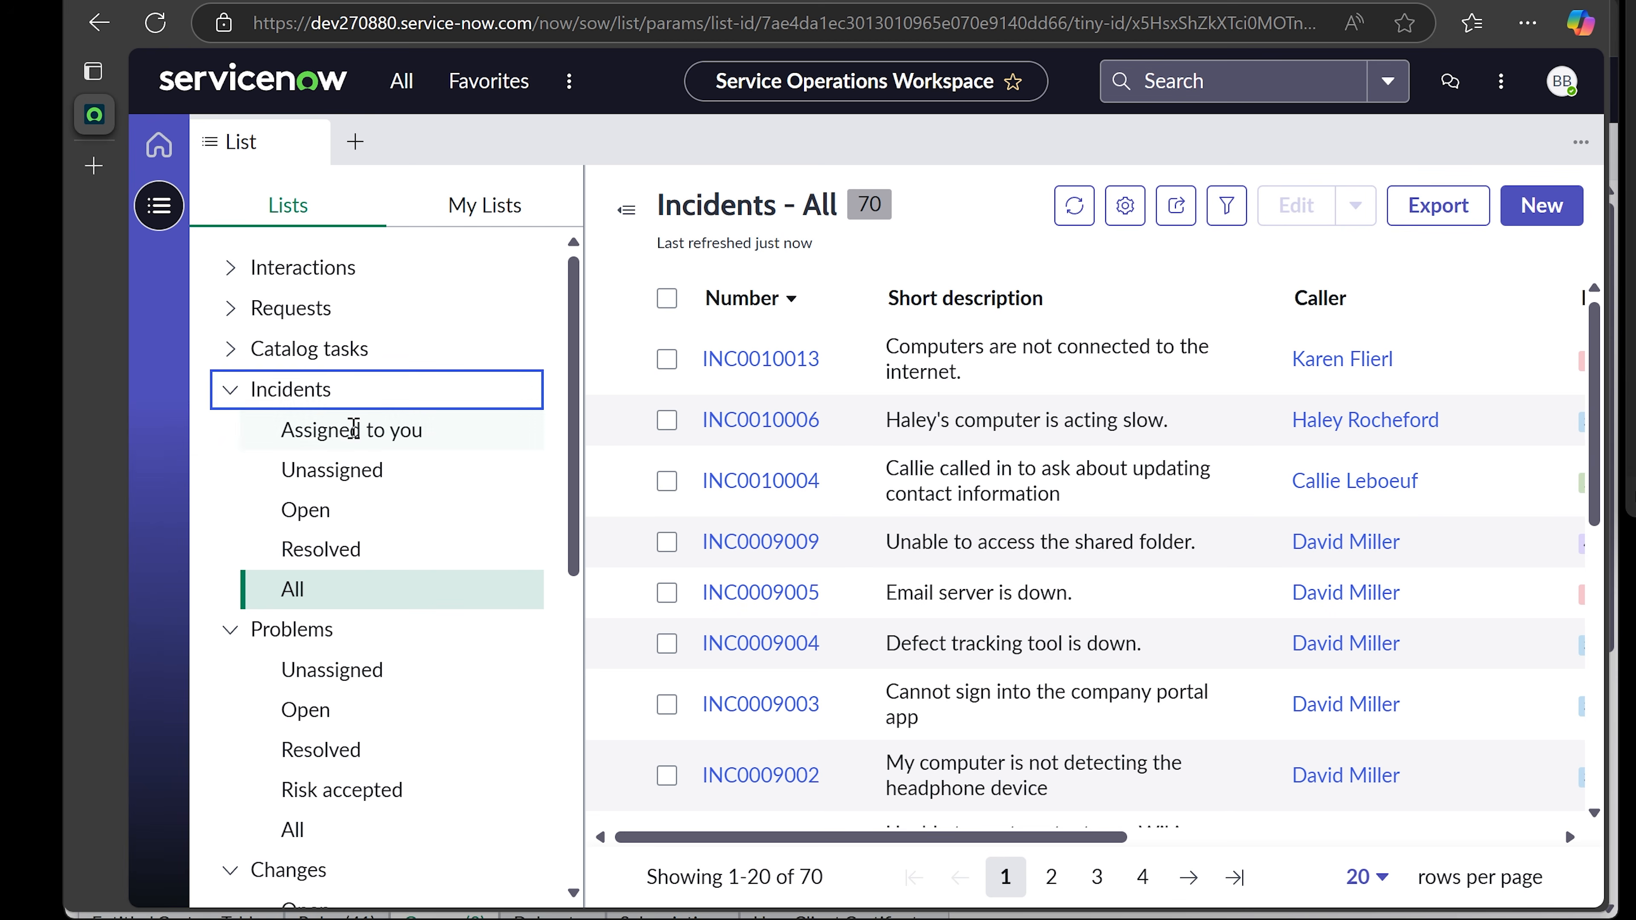
click(229, 390)
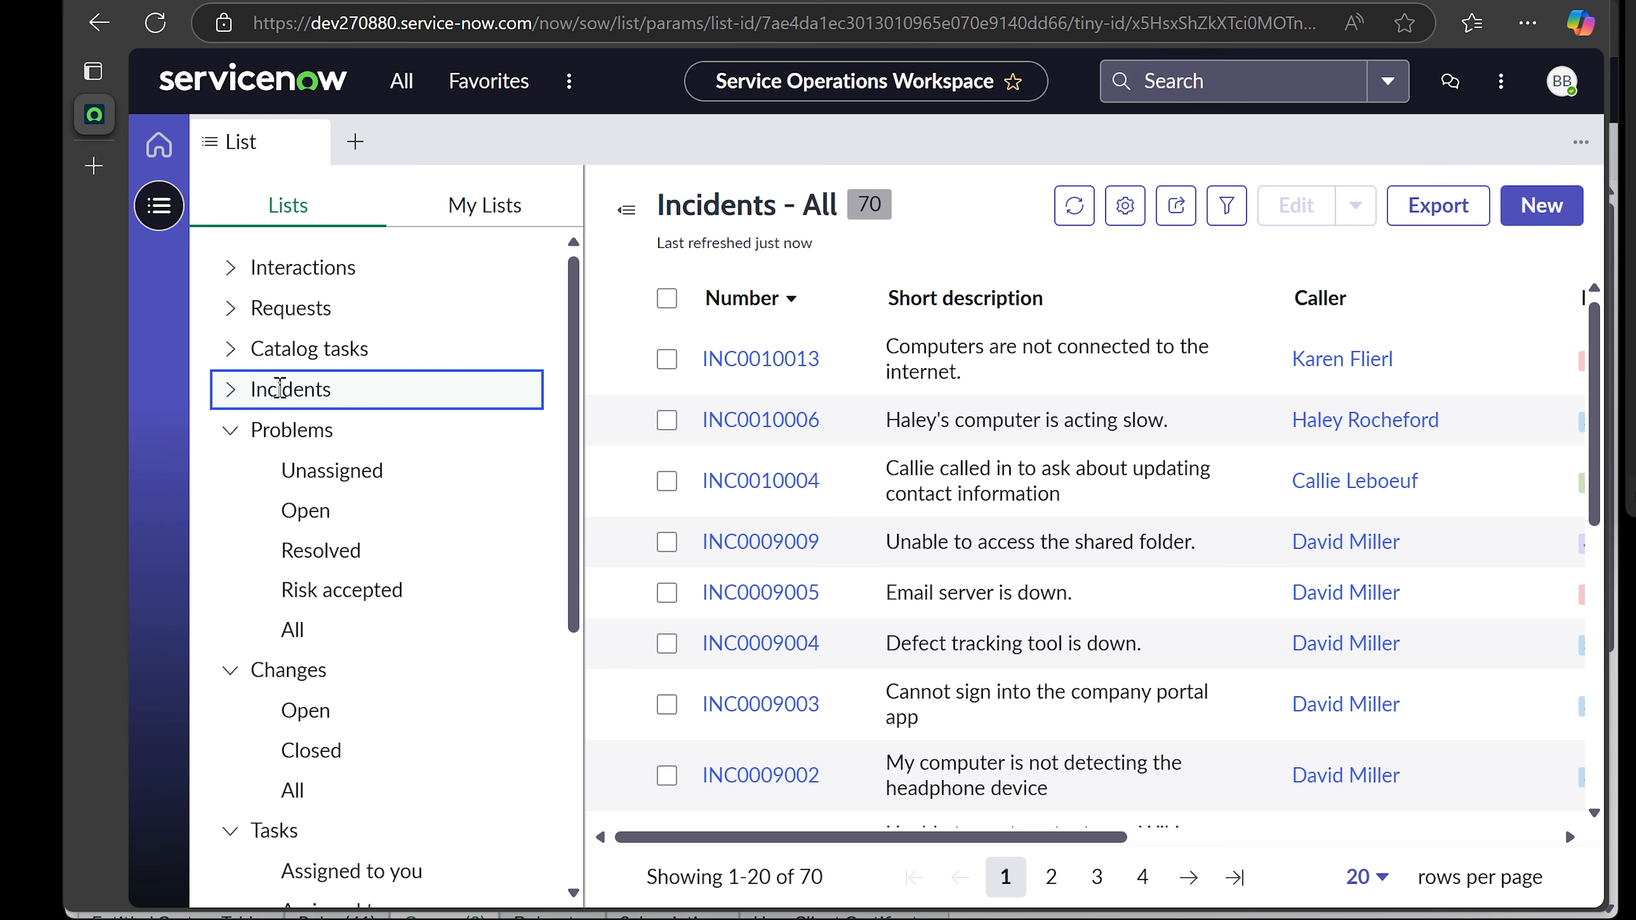
click(229, 390)
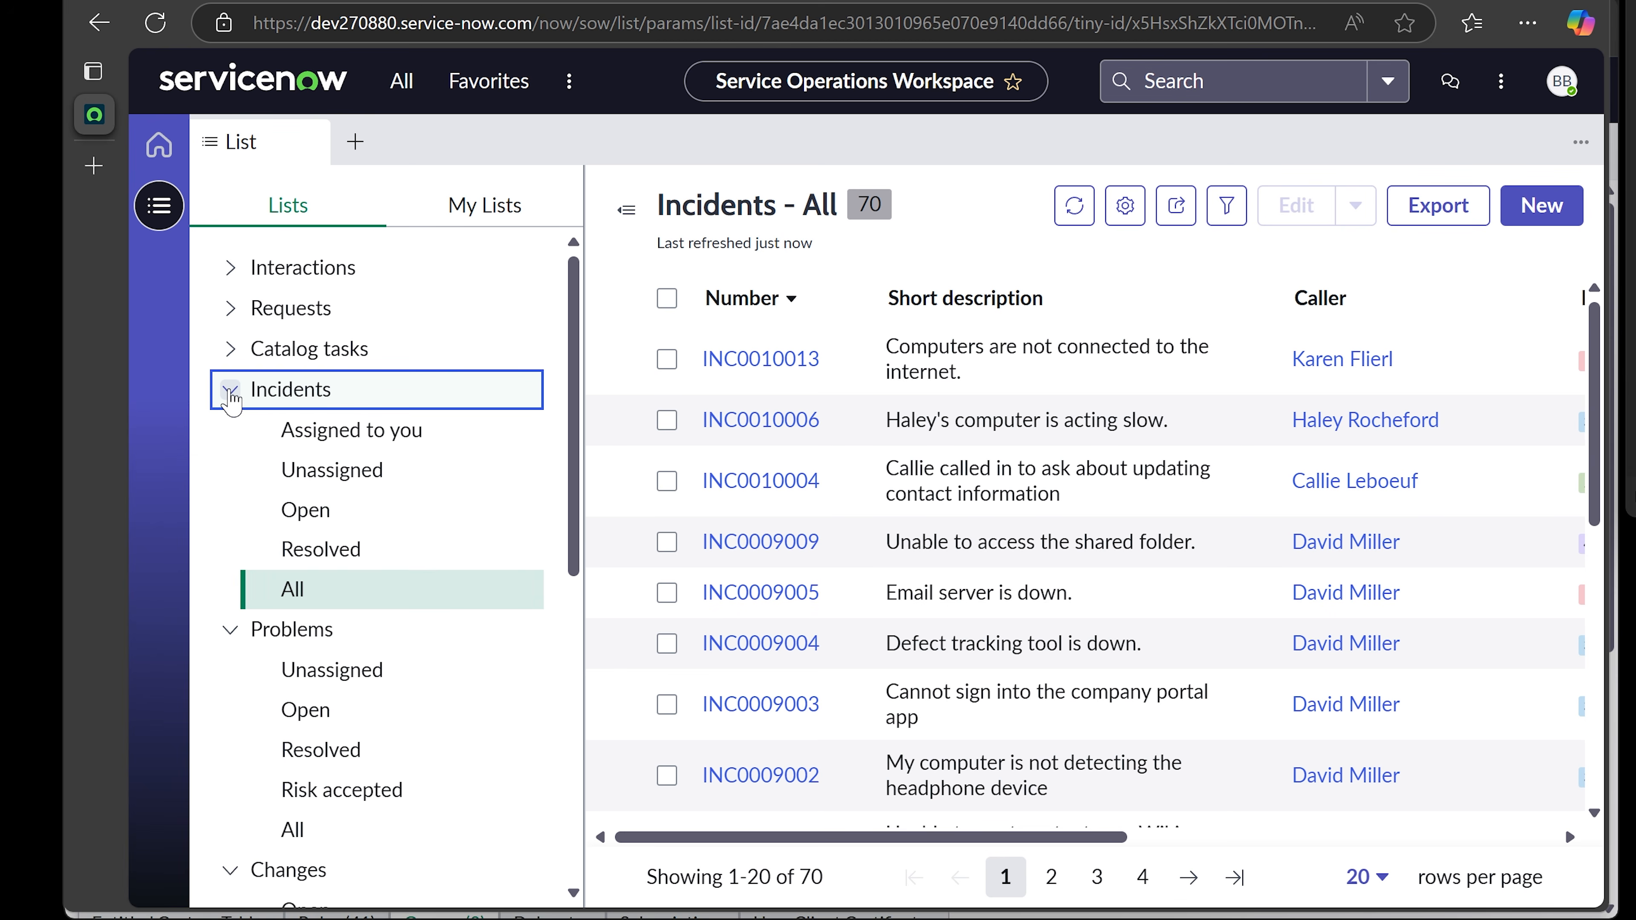
- Collapse the Problems, Incidents, Changes, Tasks and CMDB groups in the Lists panel
scroll(394, 533, down, 5)
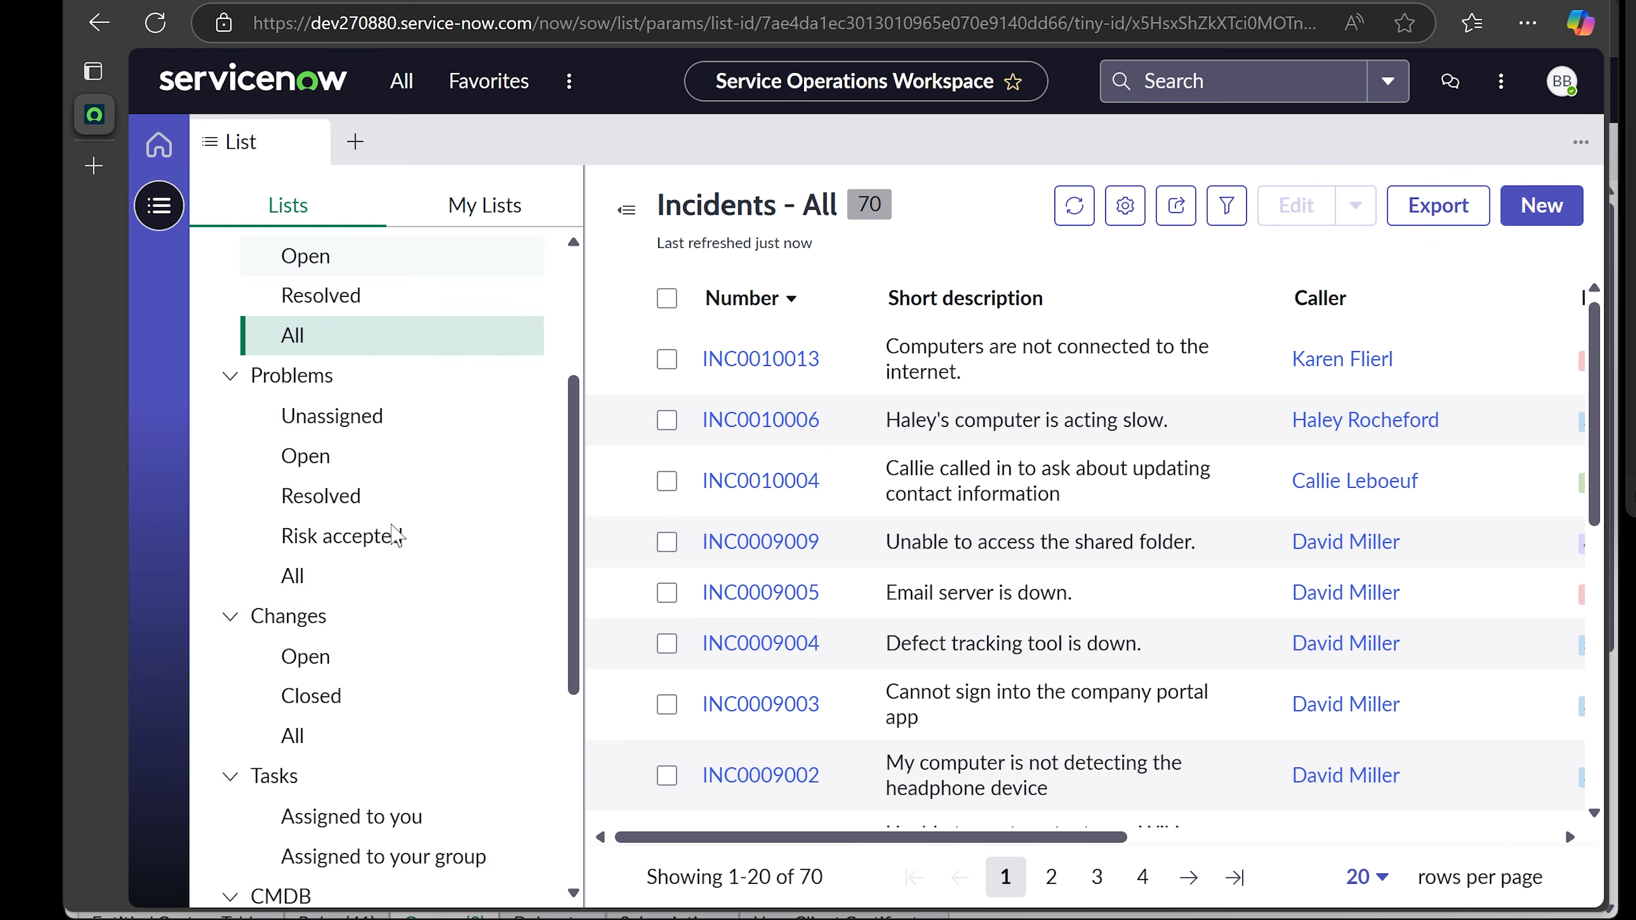
scroll(394, 533, down, 5)
scroll(394, 534, up, 9)
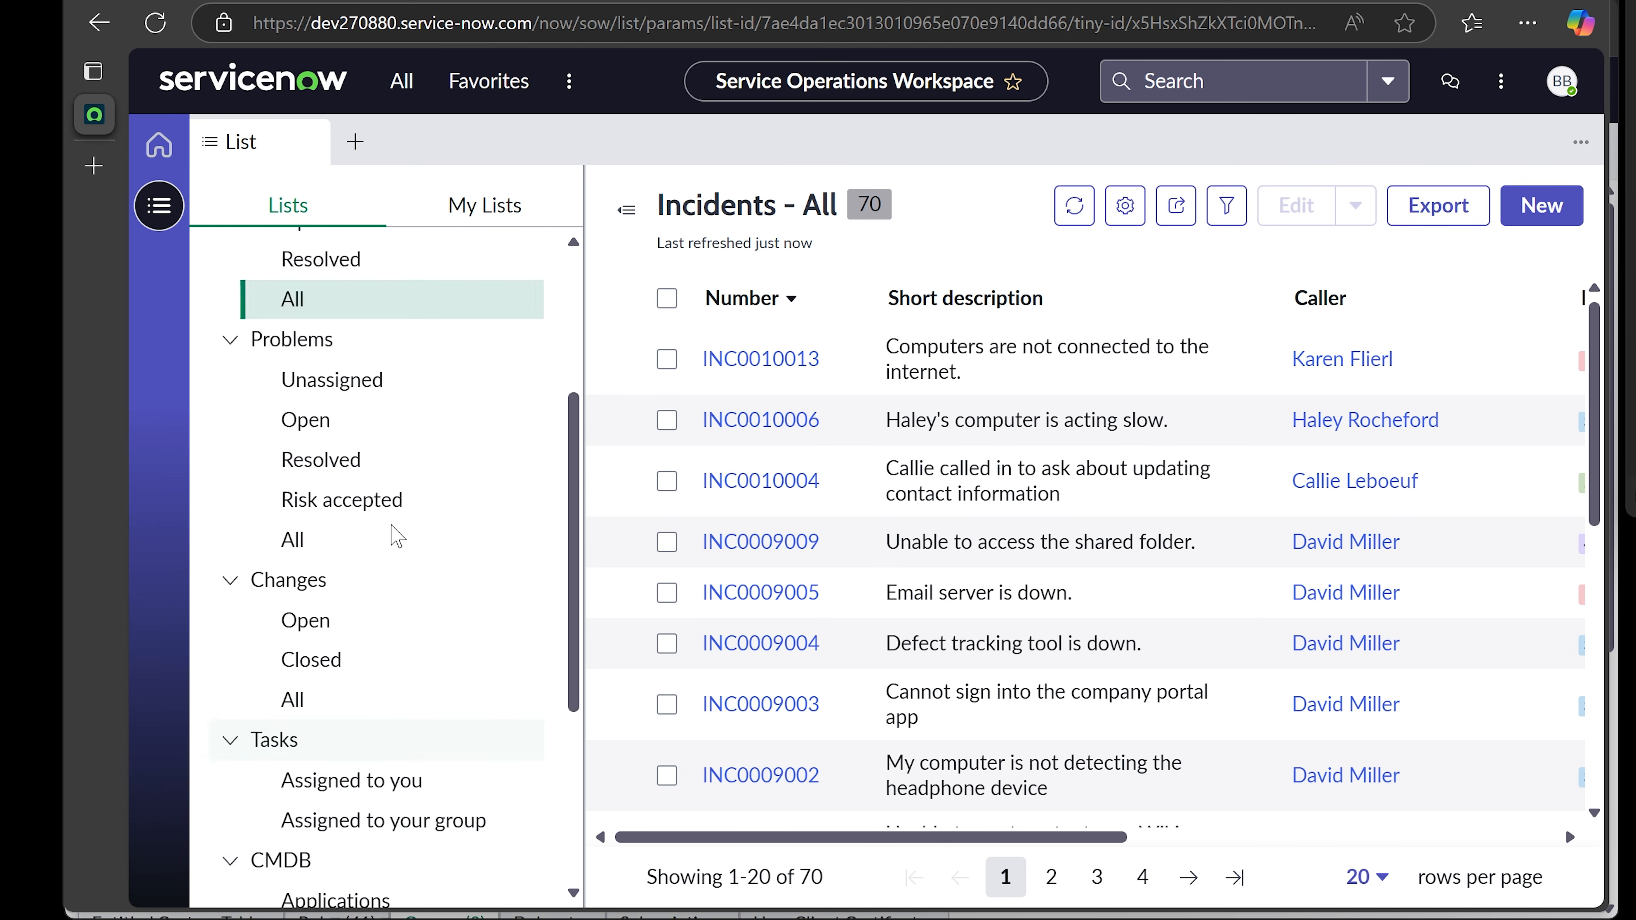
scroll(394, 533, up, 2)
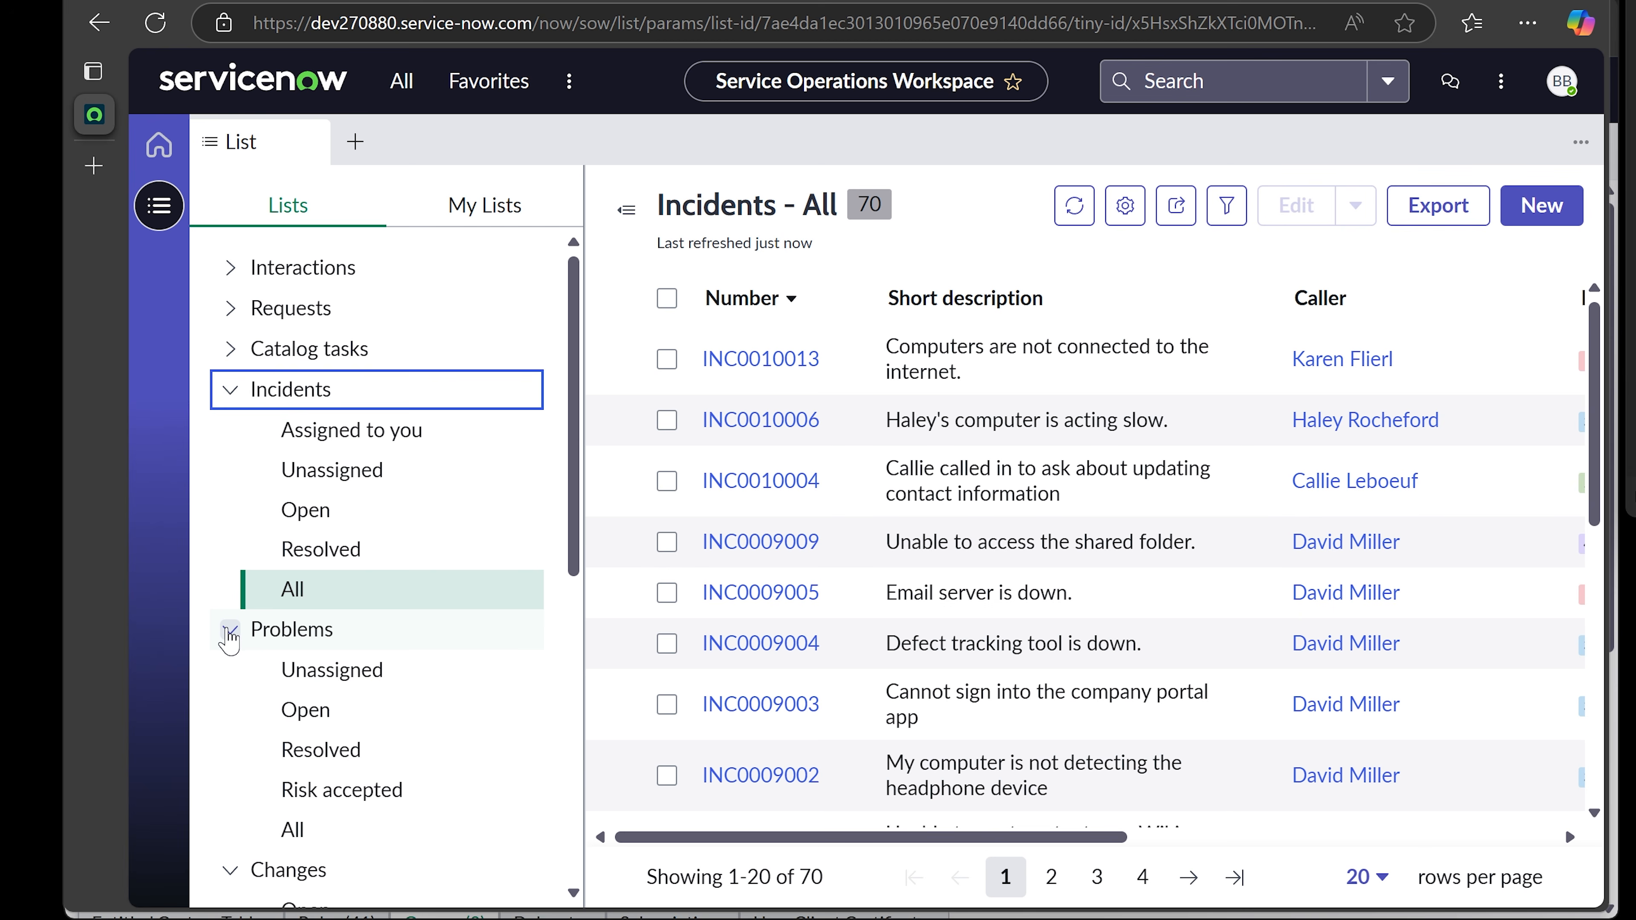
click(230, 630)
click(230, 390)
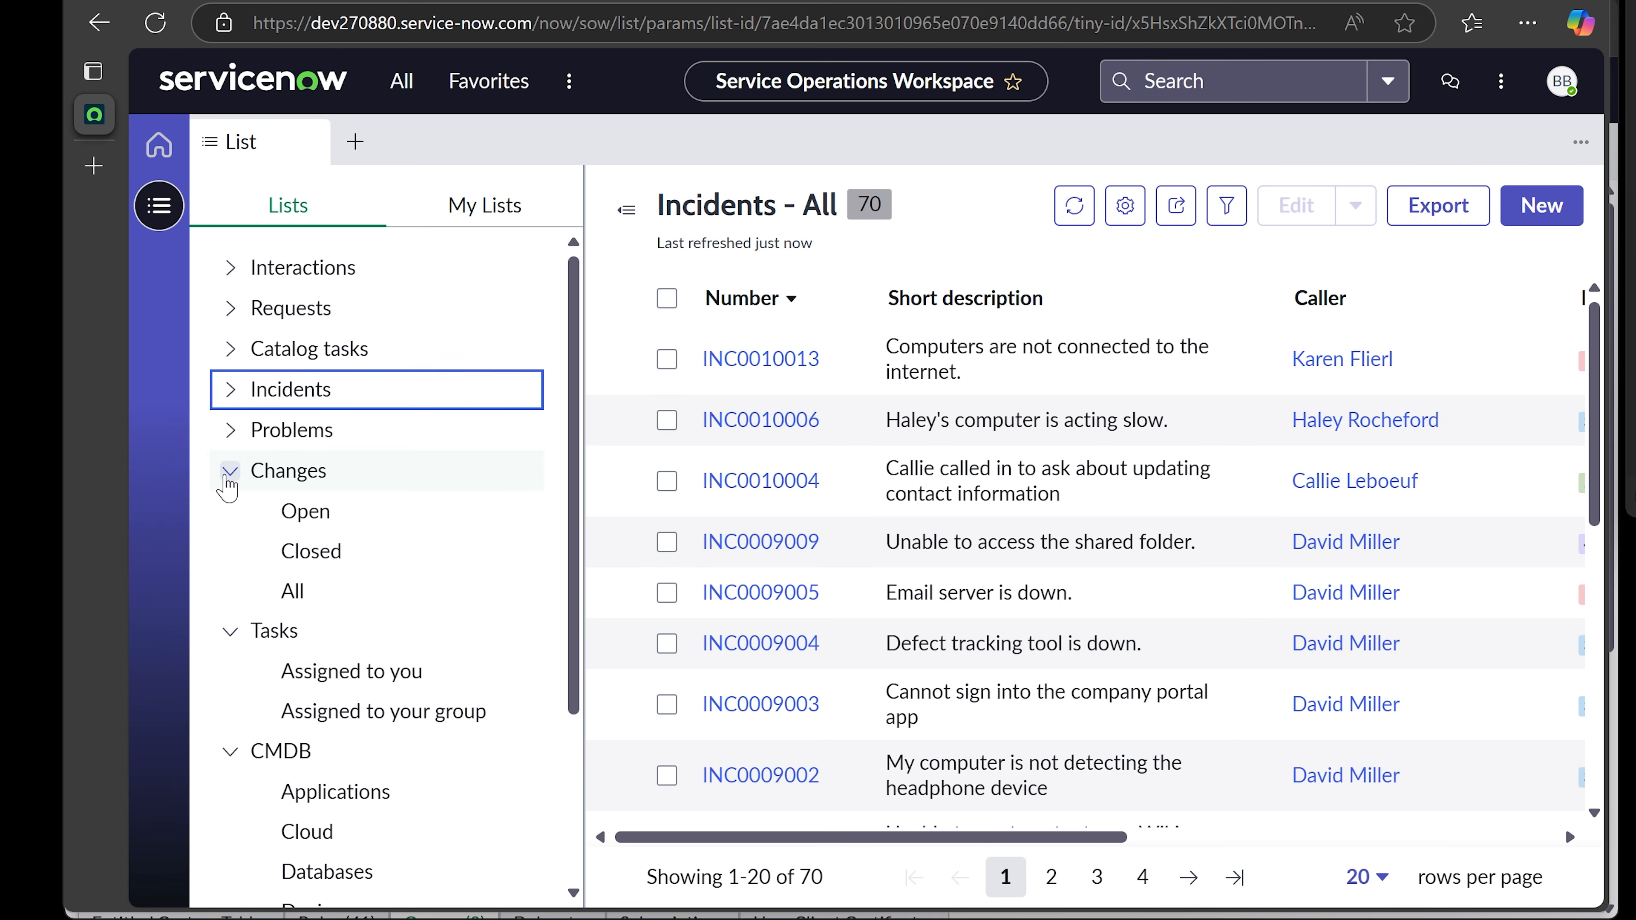
click(230, 470)
click(230, 510)
click(230, 551)
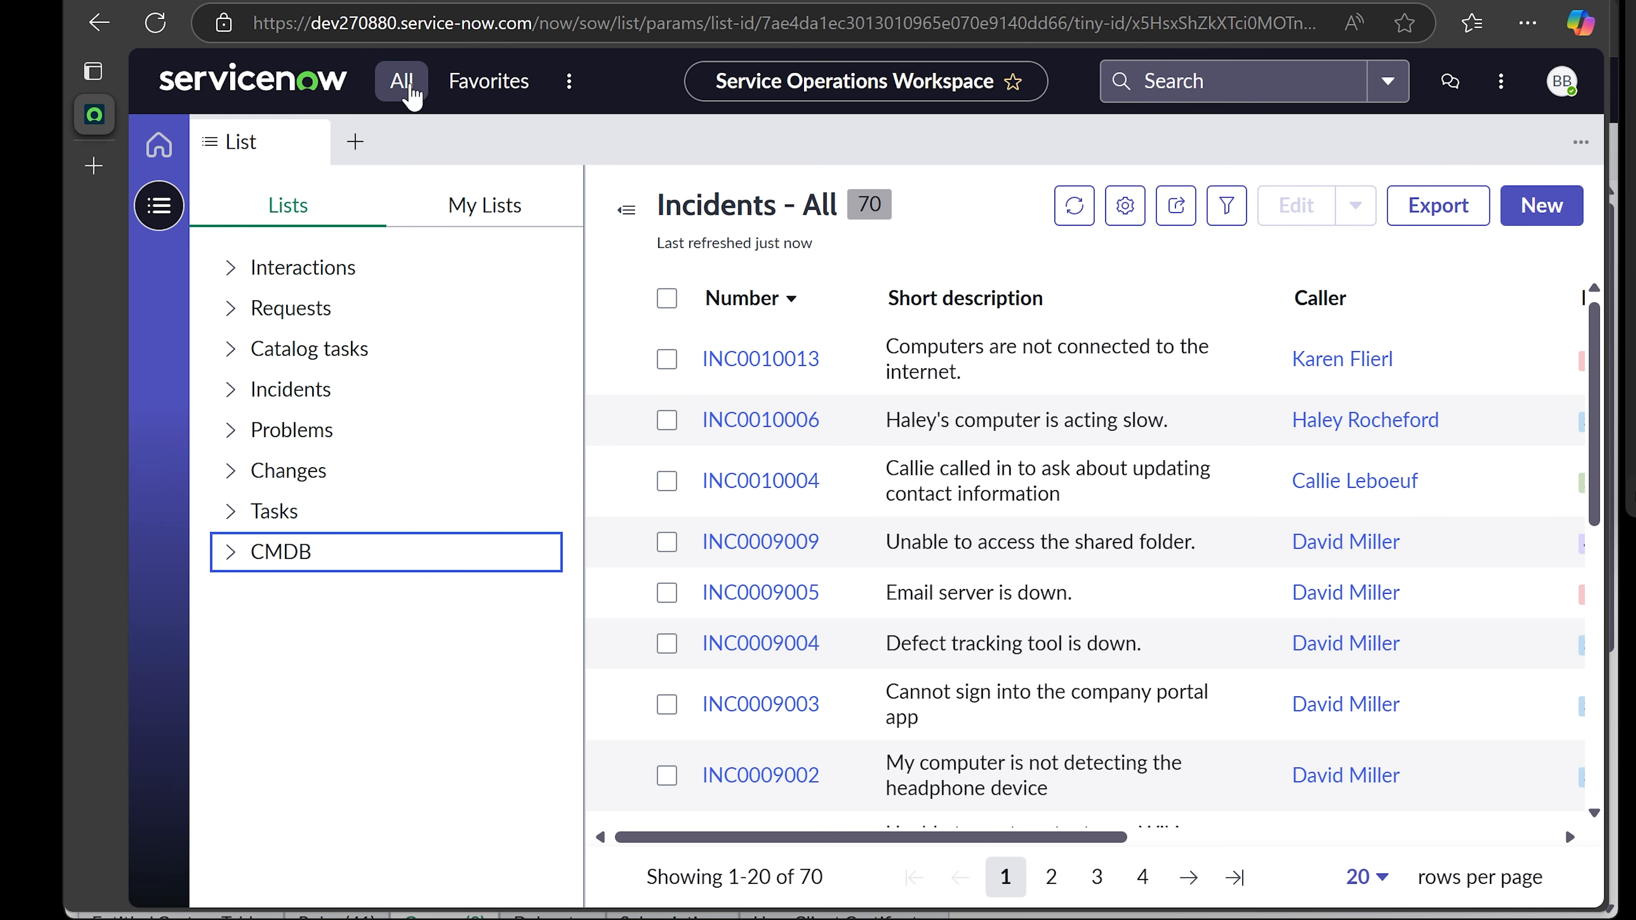
- Pin the All navigator open and filter it by 'incident'
click(408, 87)
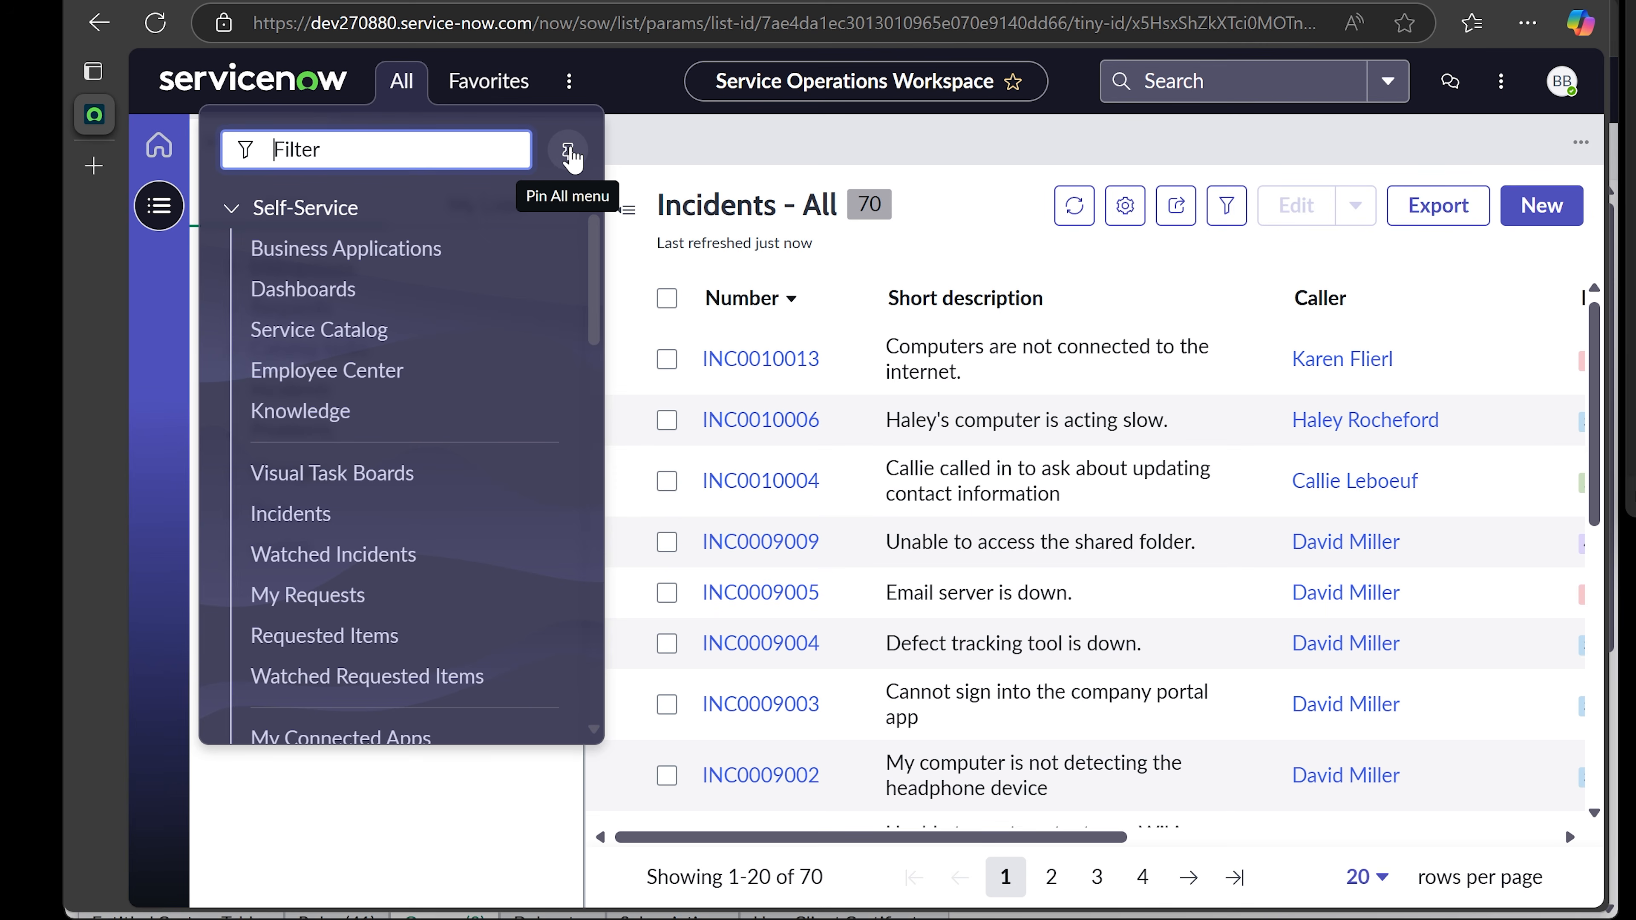
click(569, 153)
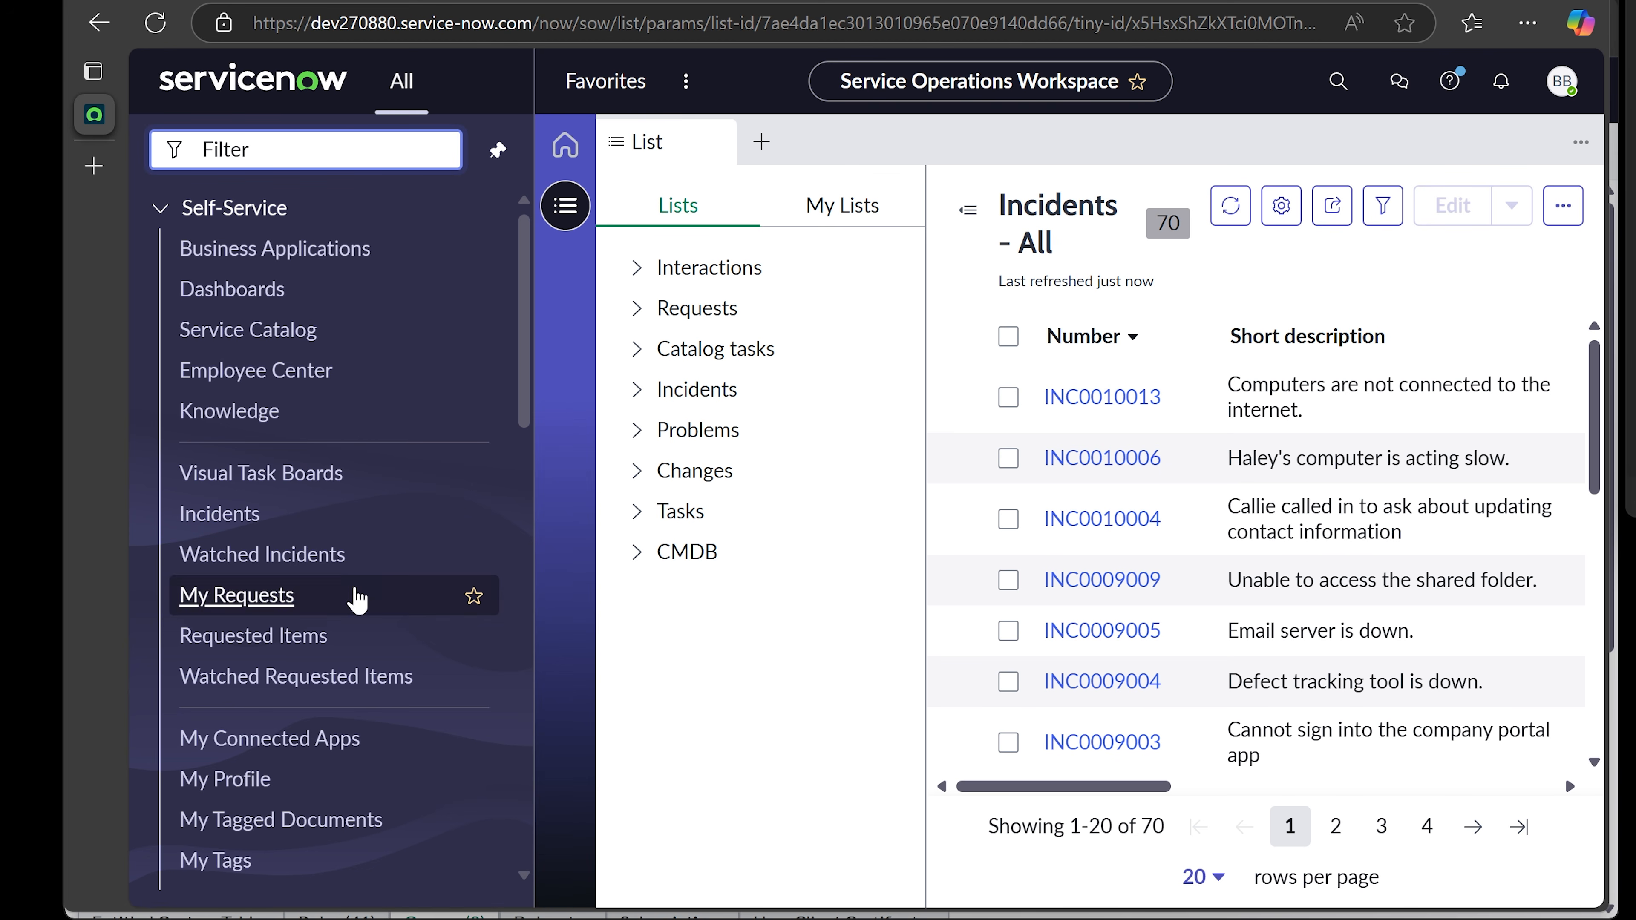
scroll(356, 597, down, 2)
scroll(354, 589, down, 8)
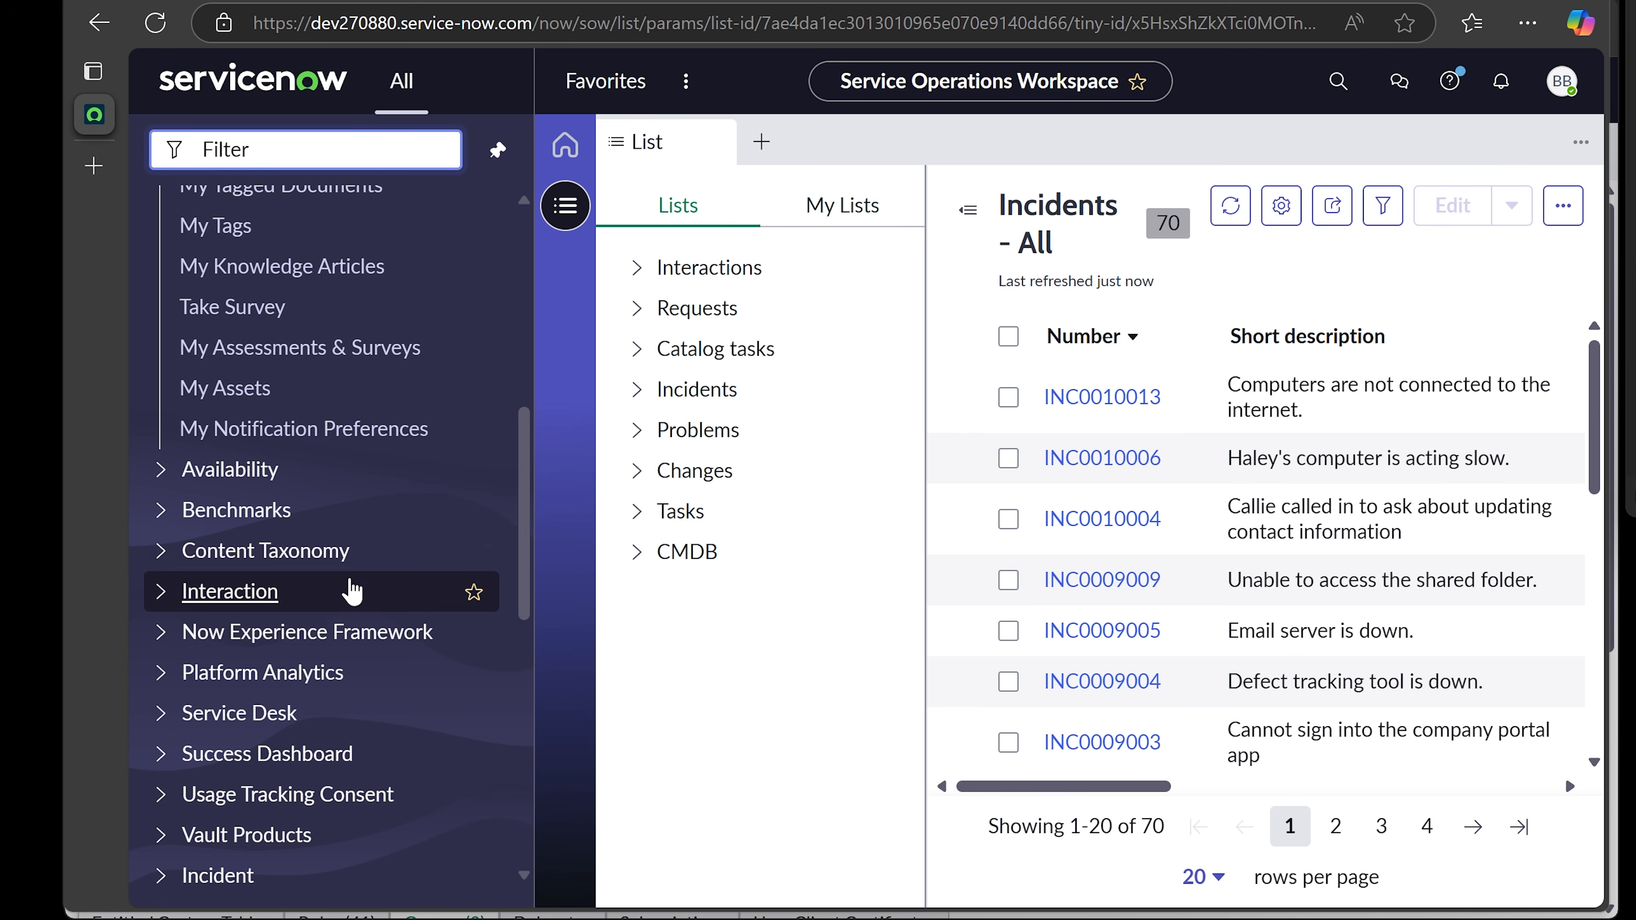
scroll(351, 589, up, 10)
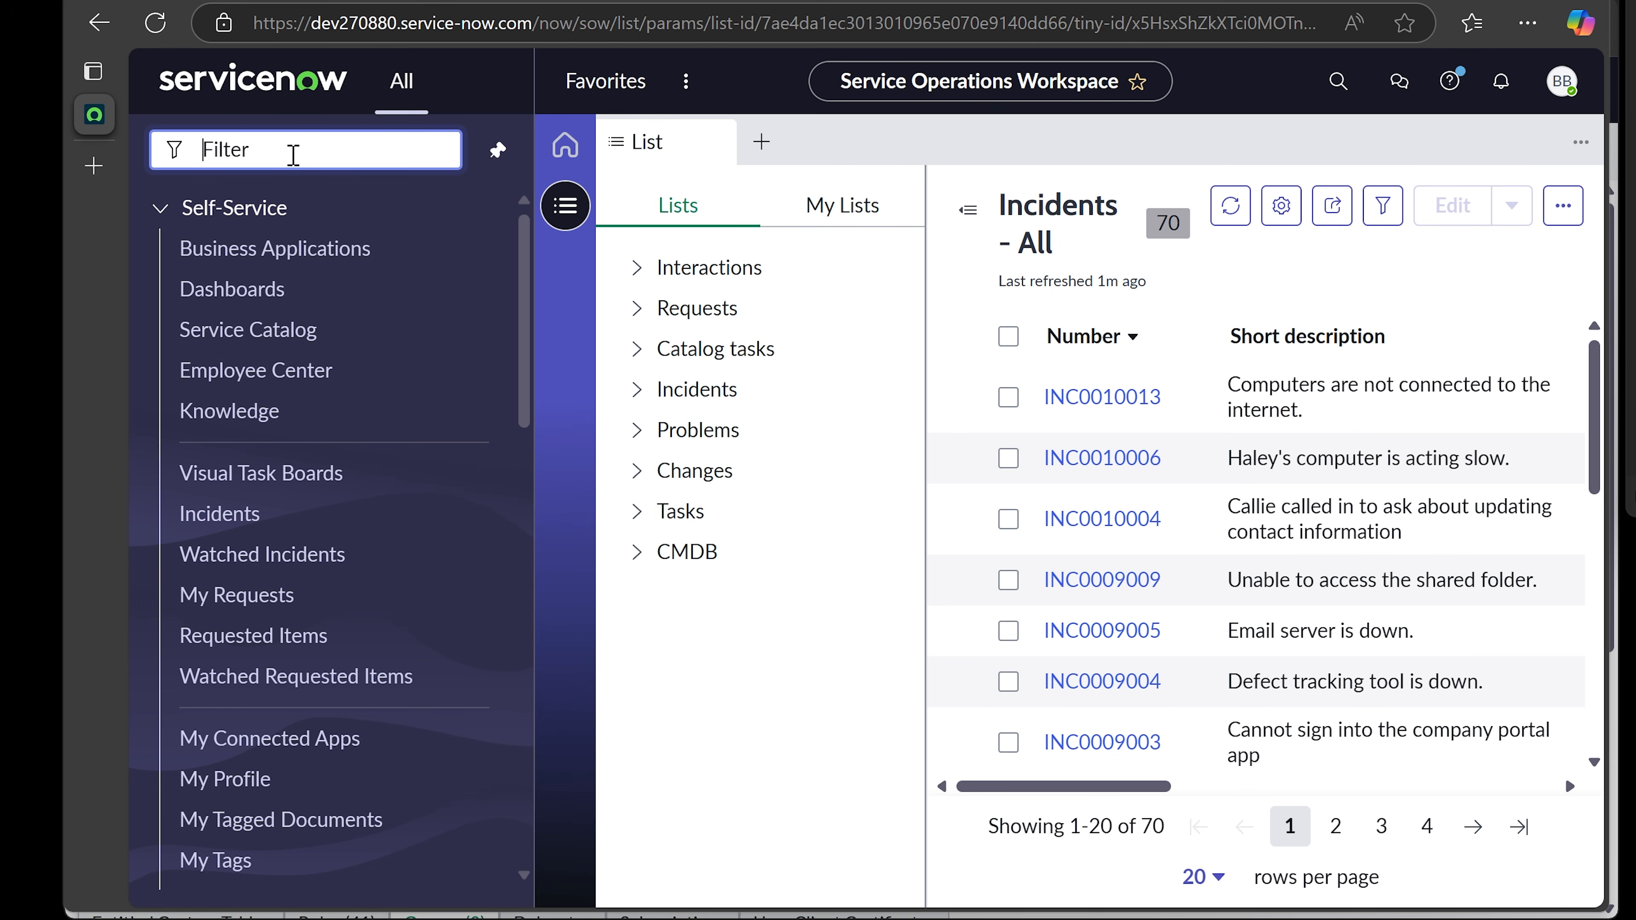
text(inci)
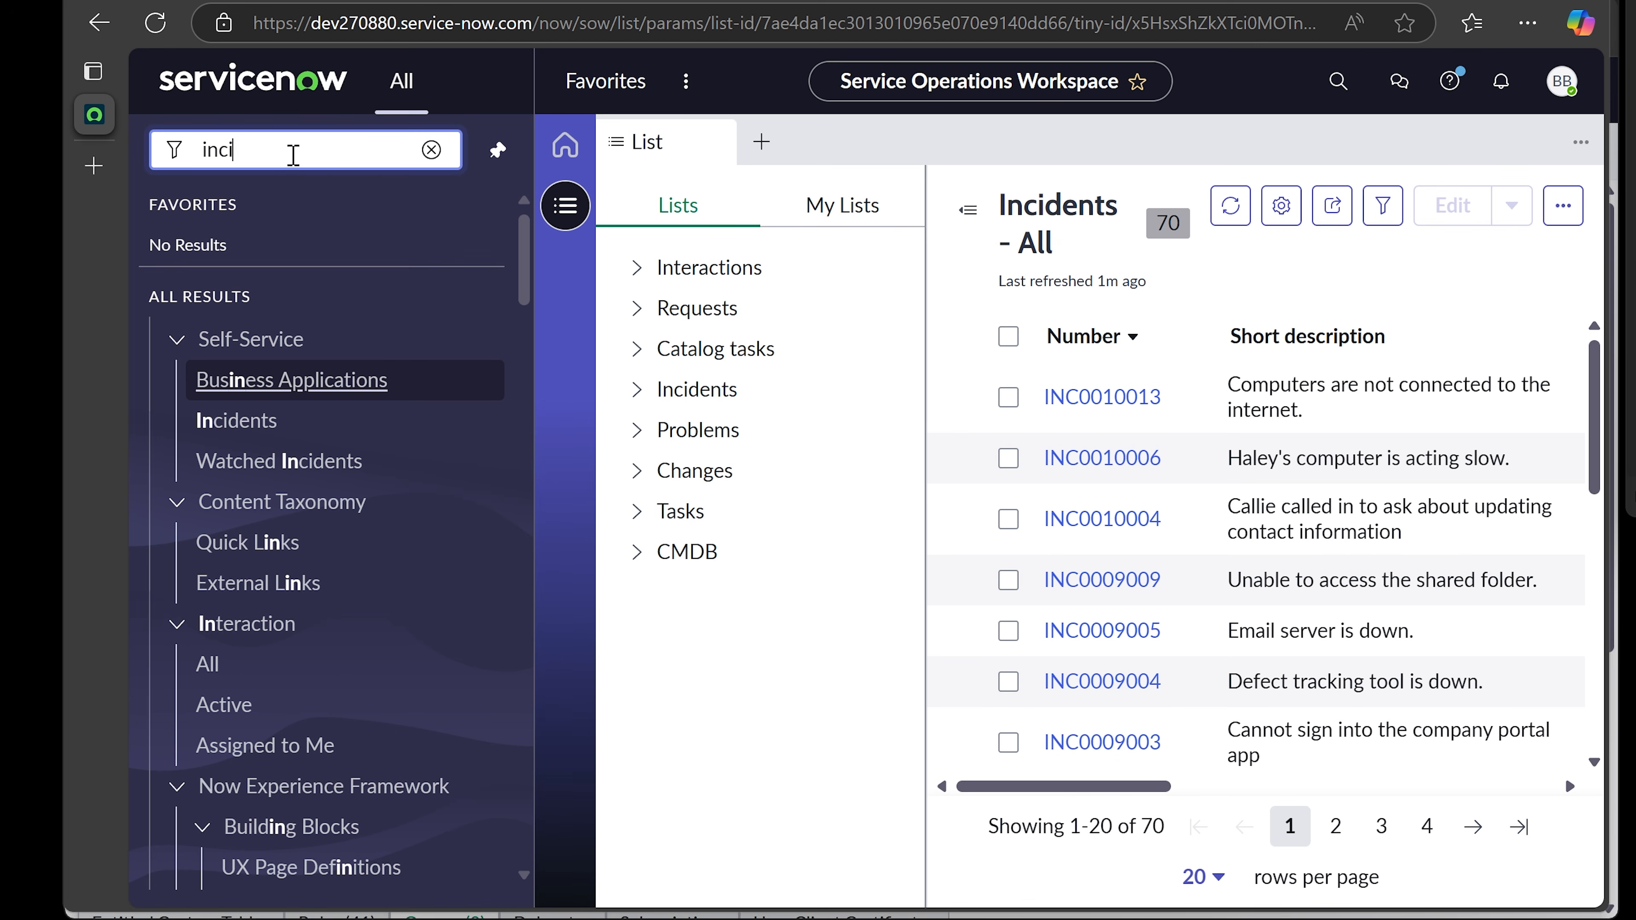
text(dent)
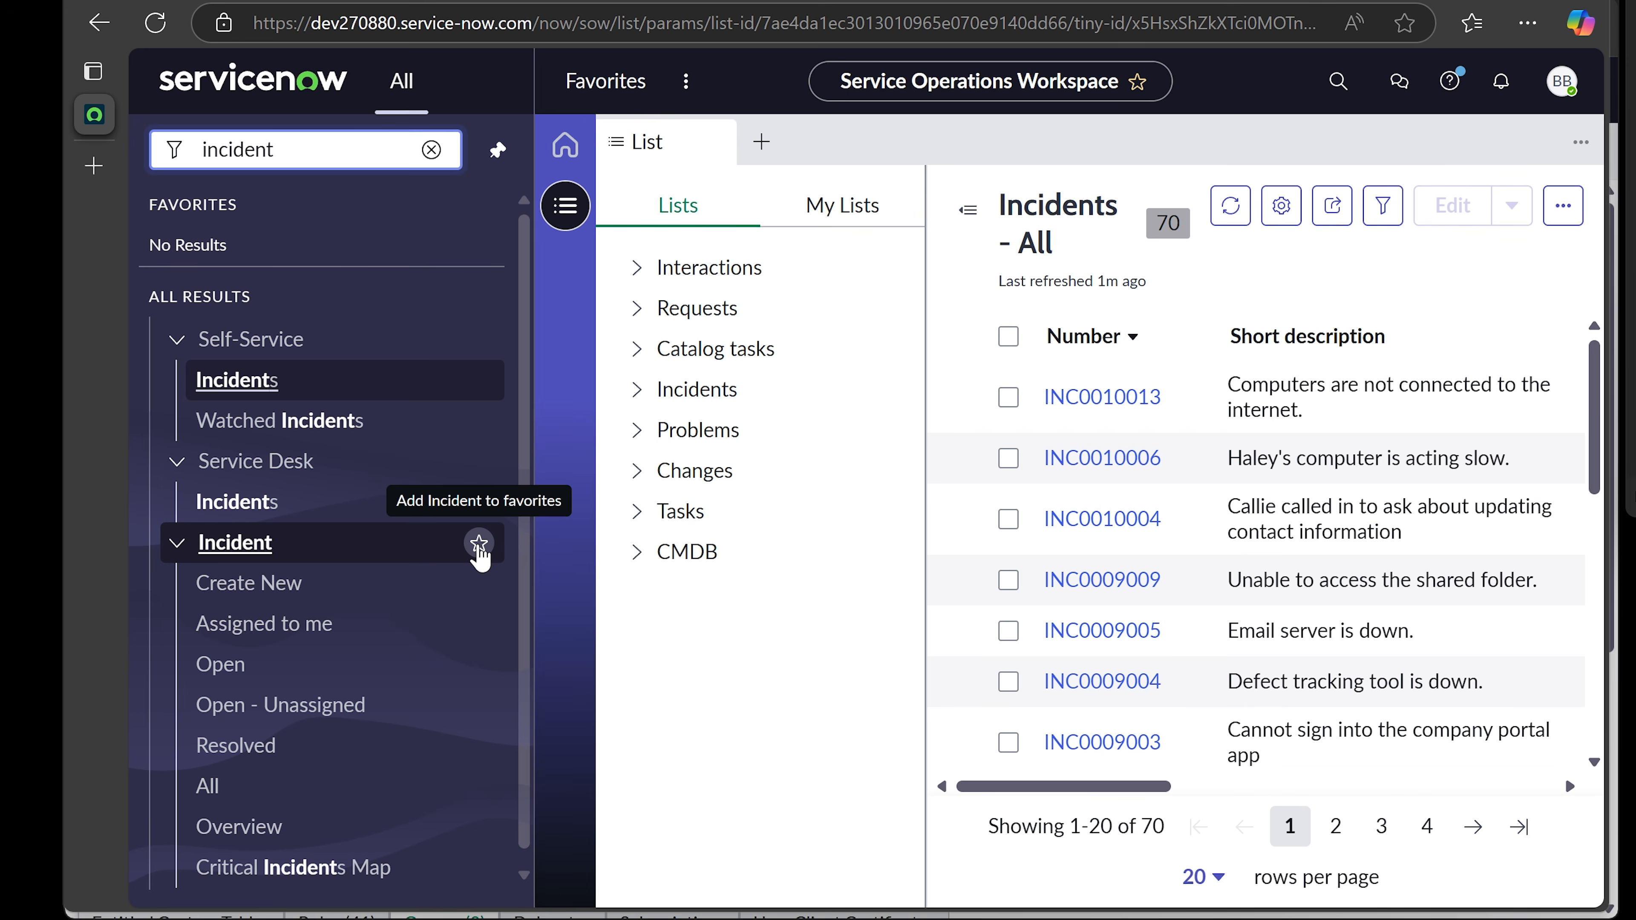
- Star the Incident module as a favorite, then open Incident > Assigned to me from Favorites (no records)
click(479, 544)
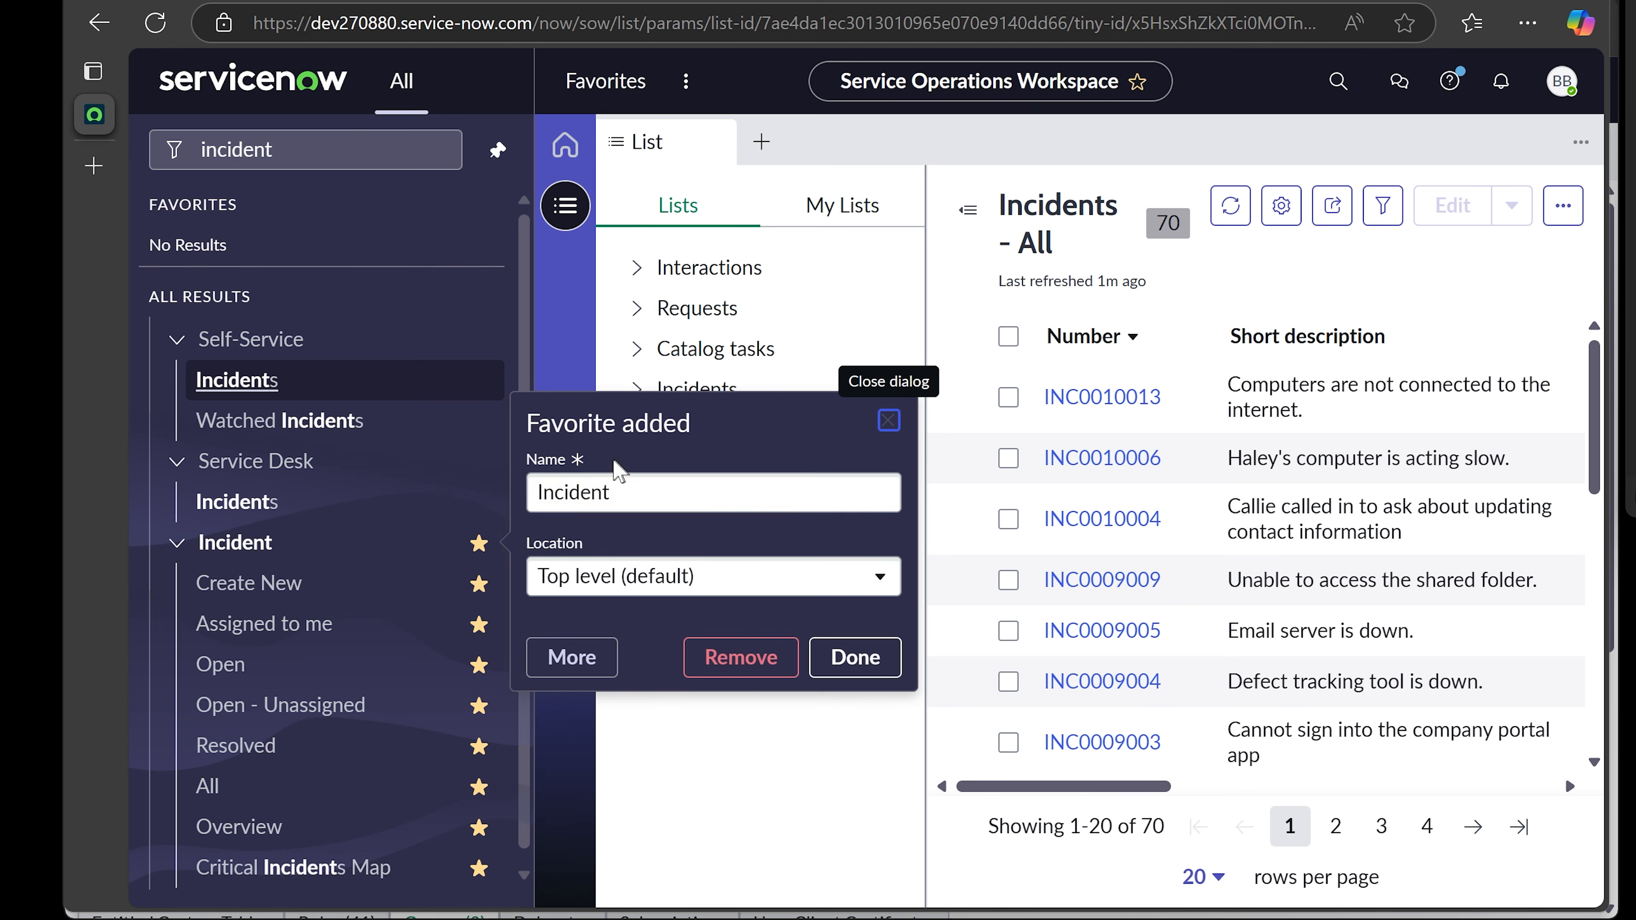
click(856, 666)
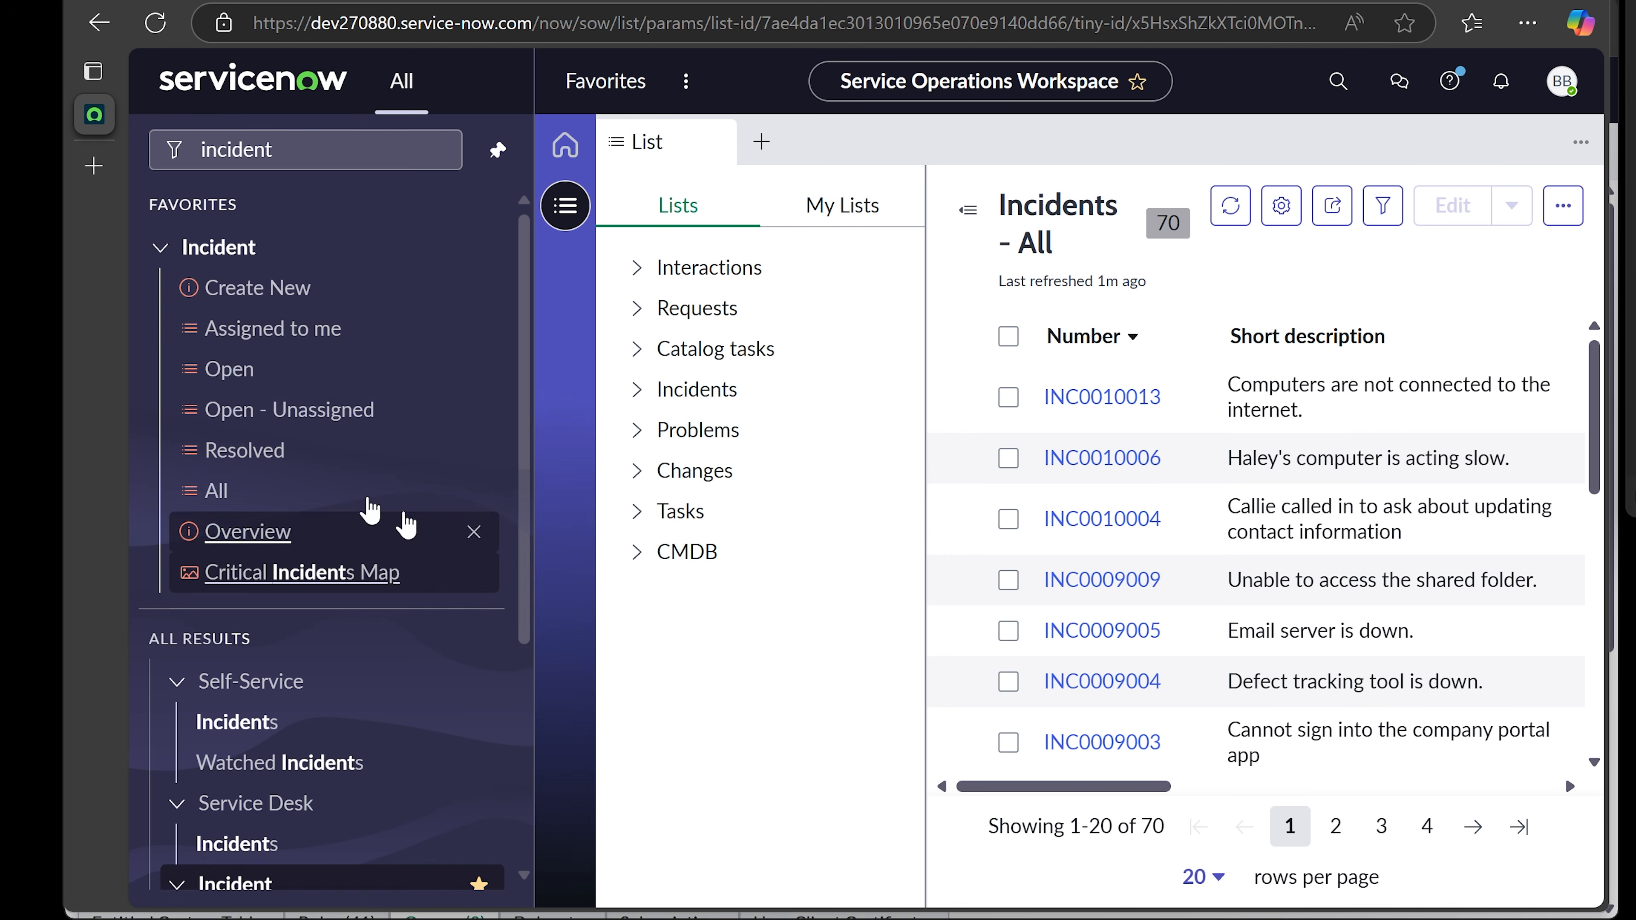
click(377, 681)
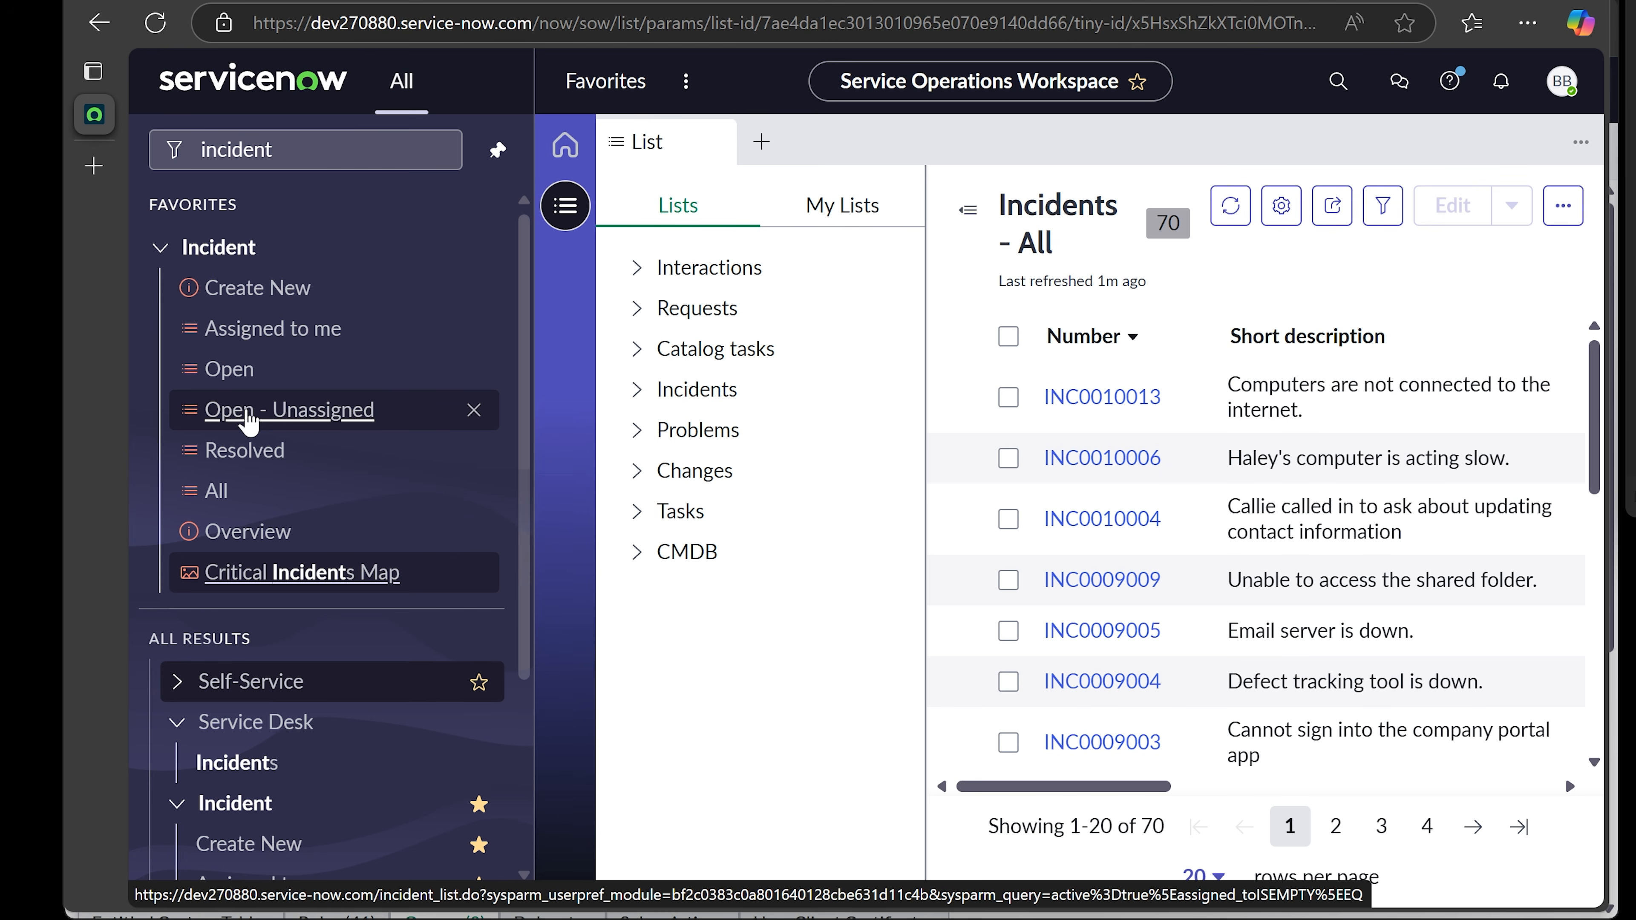
click(264, 332)
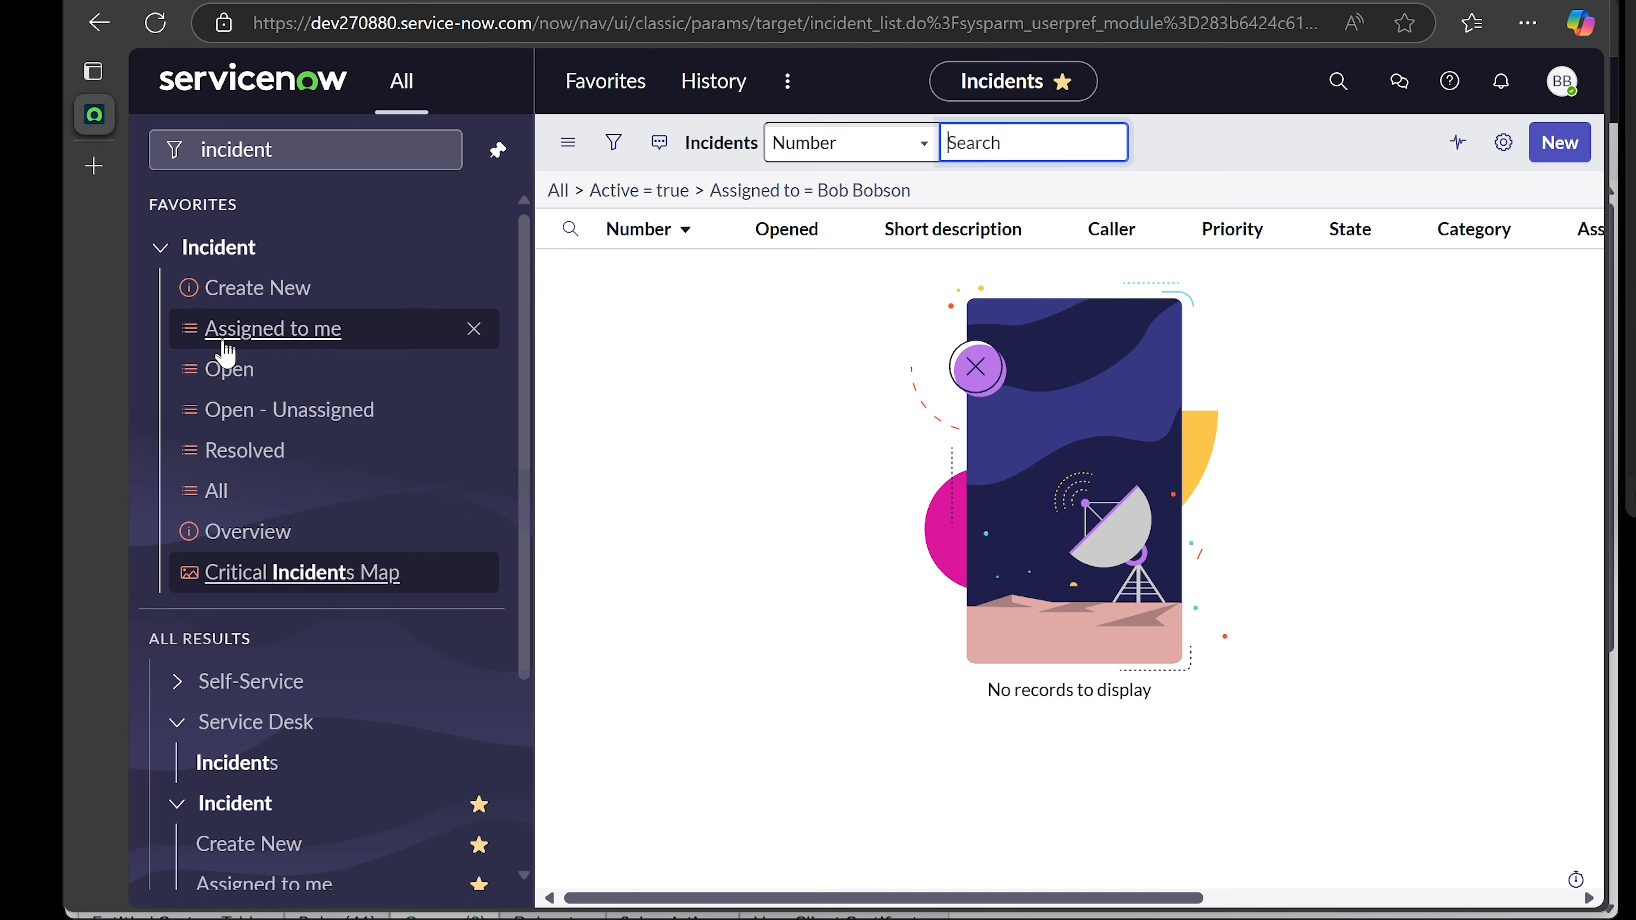
- Open incident INC0010013 from the open incidents list and review its fields and activity history
click(229, 377)
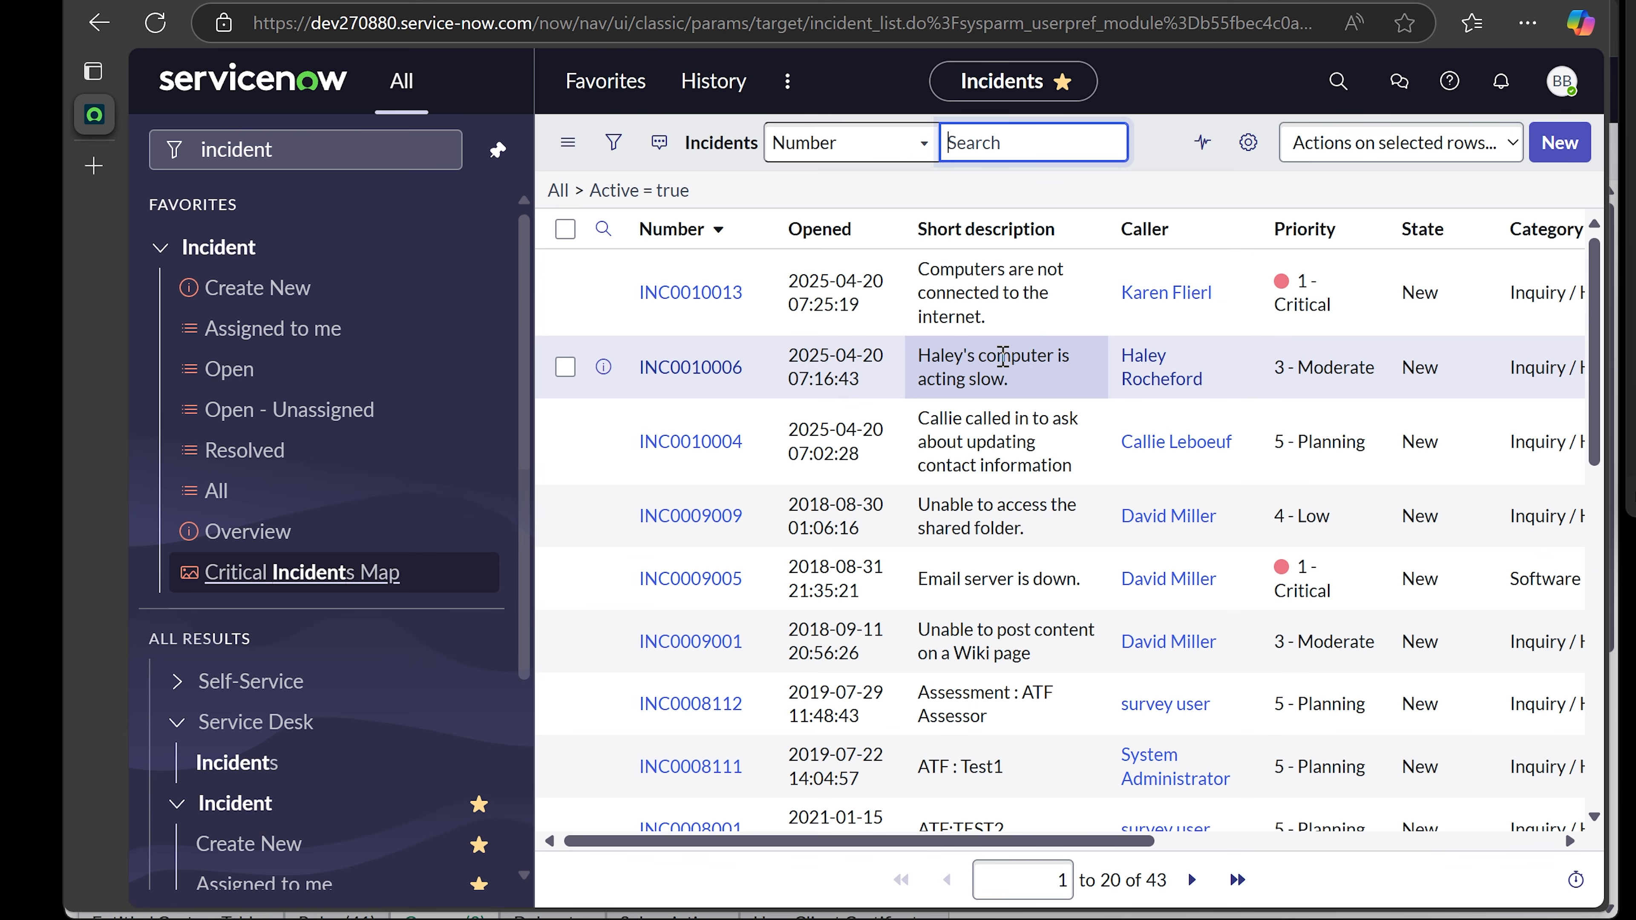
click(662, 293)
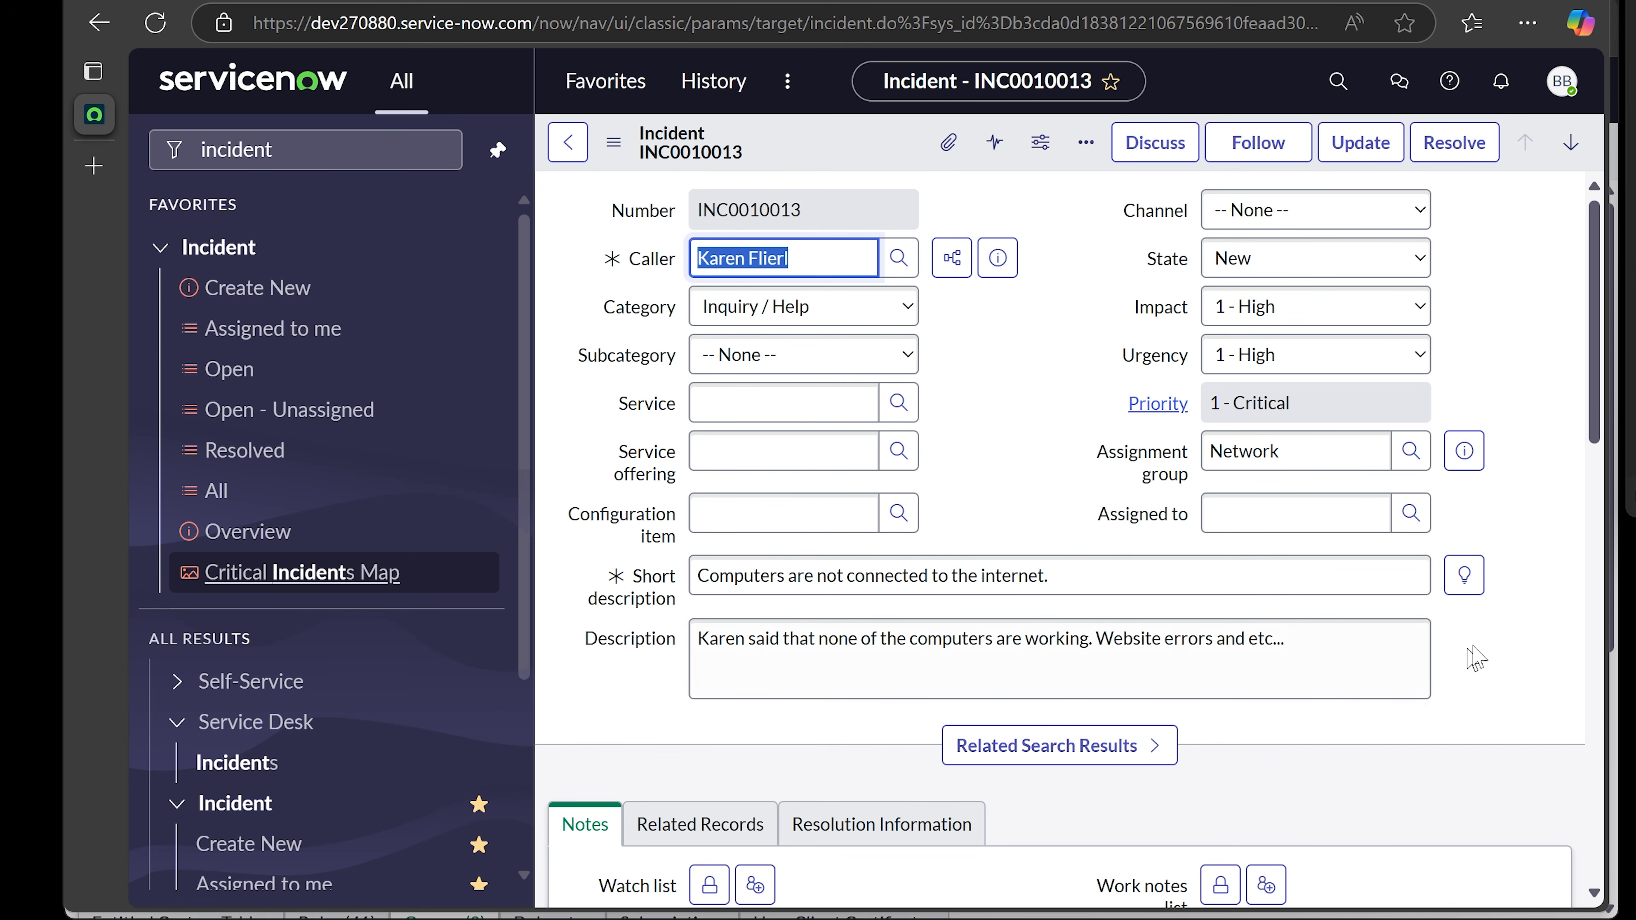
scroll(1562, 622, down, 2)
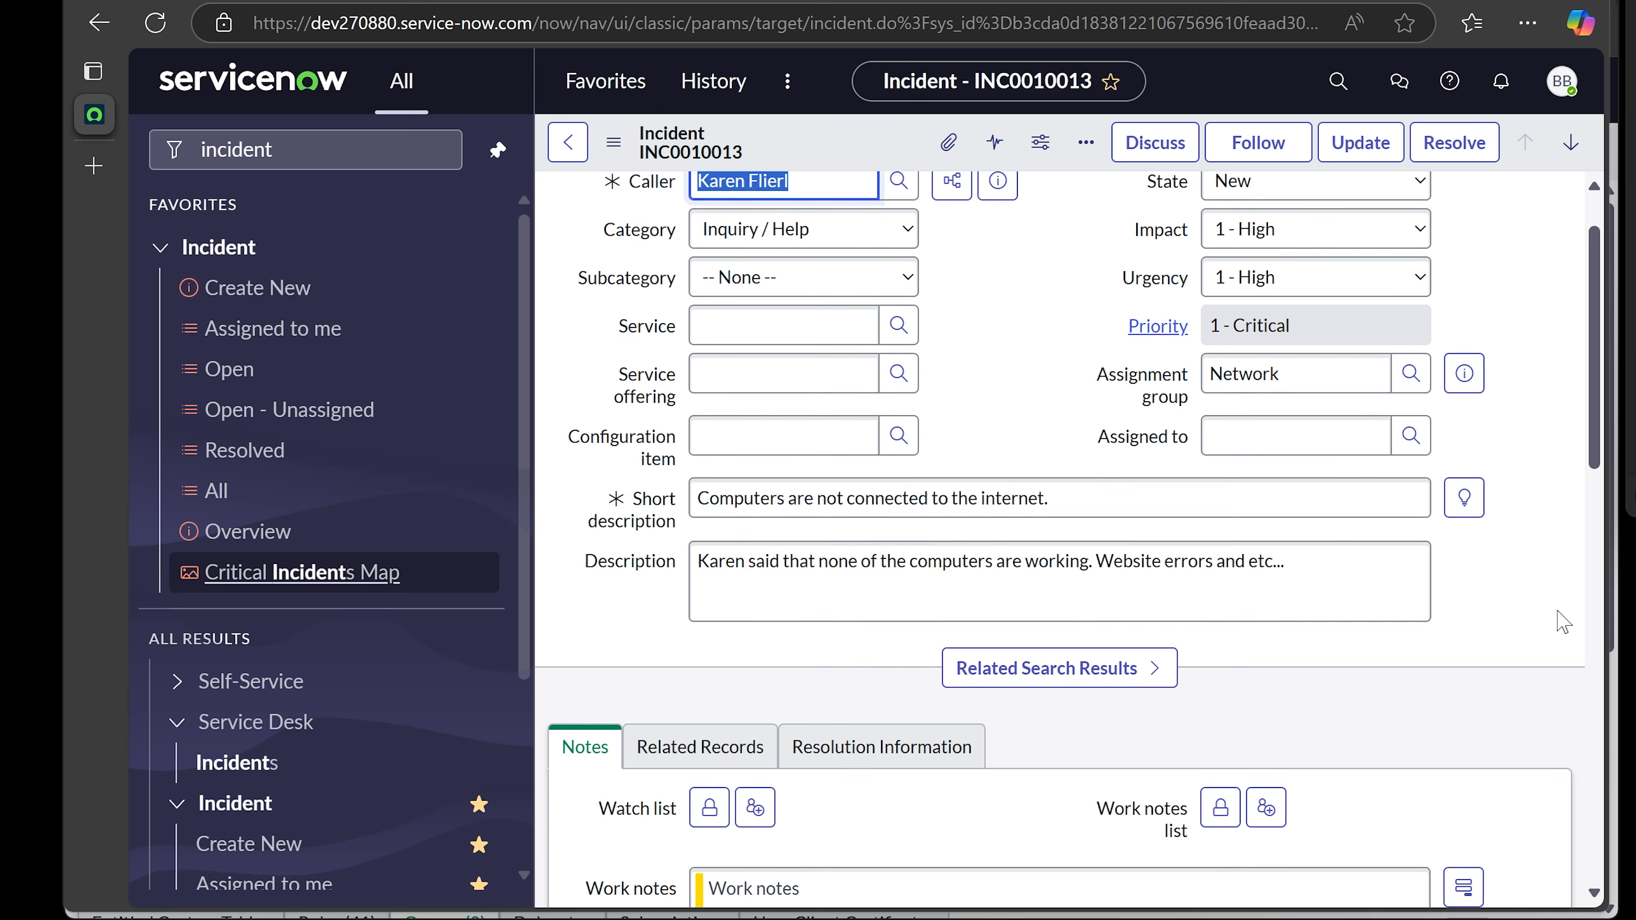
scroll(1562, 622, down, 7)
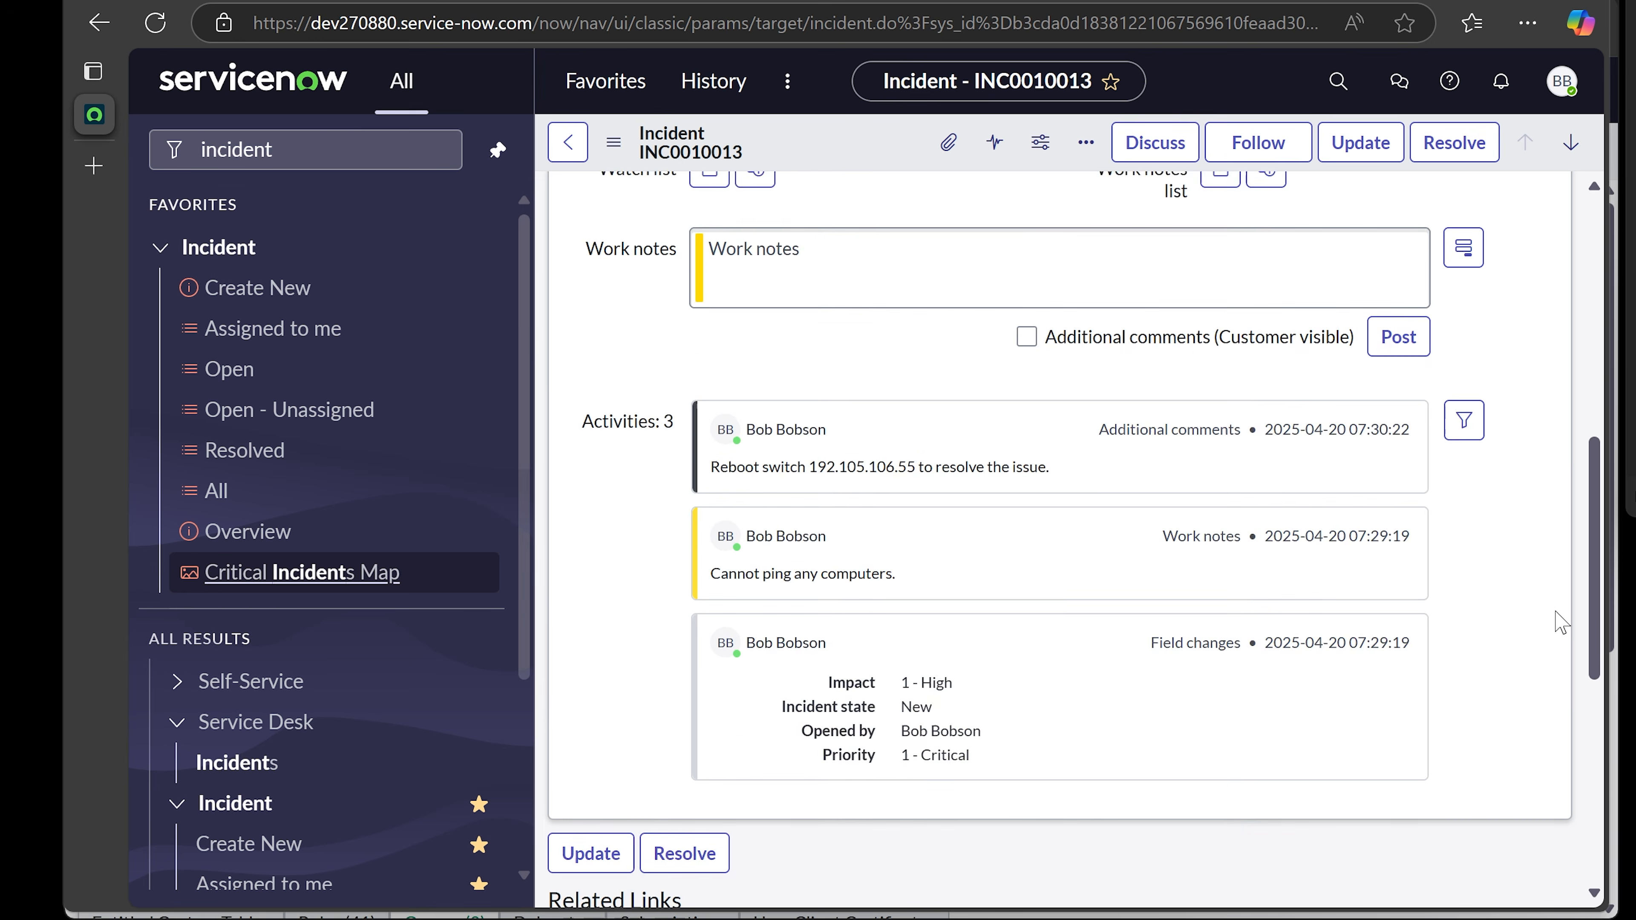
scroll(1555, 628, up, 9)
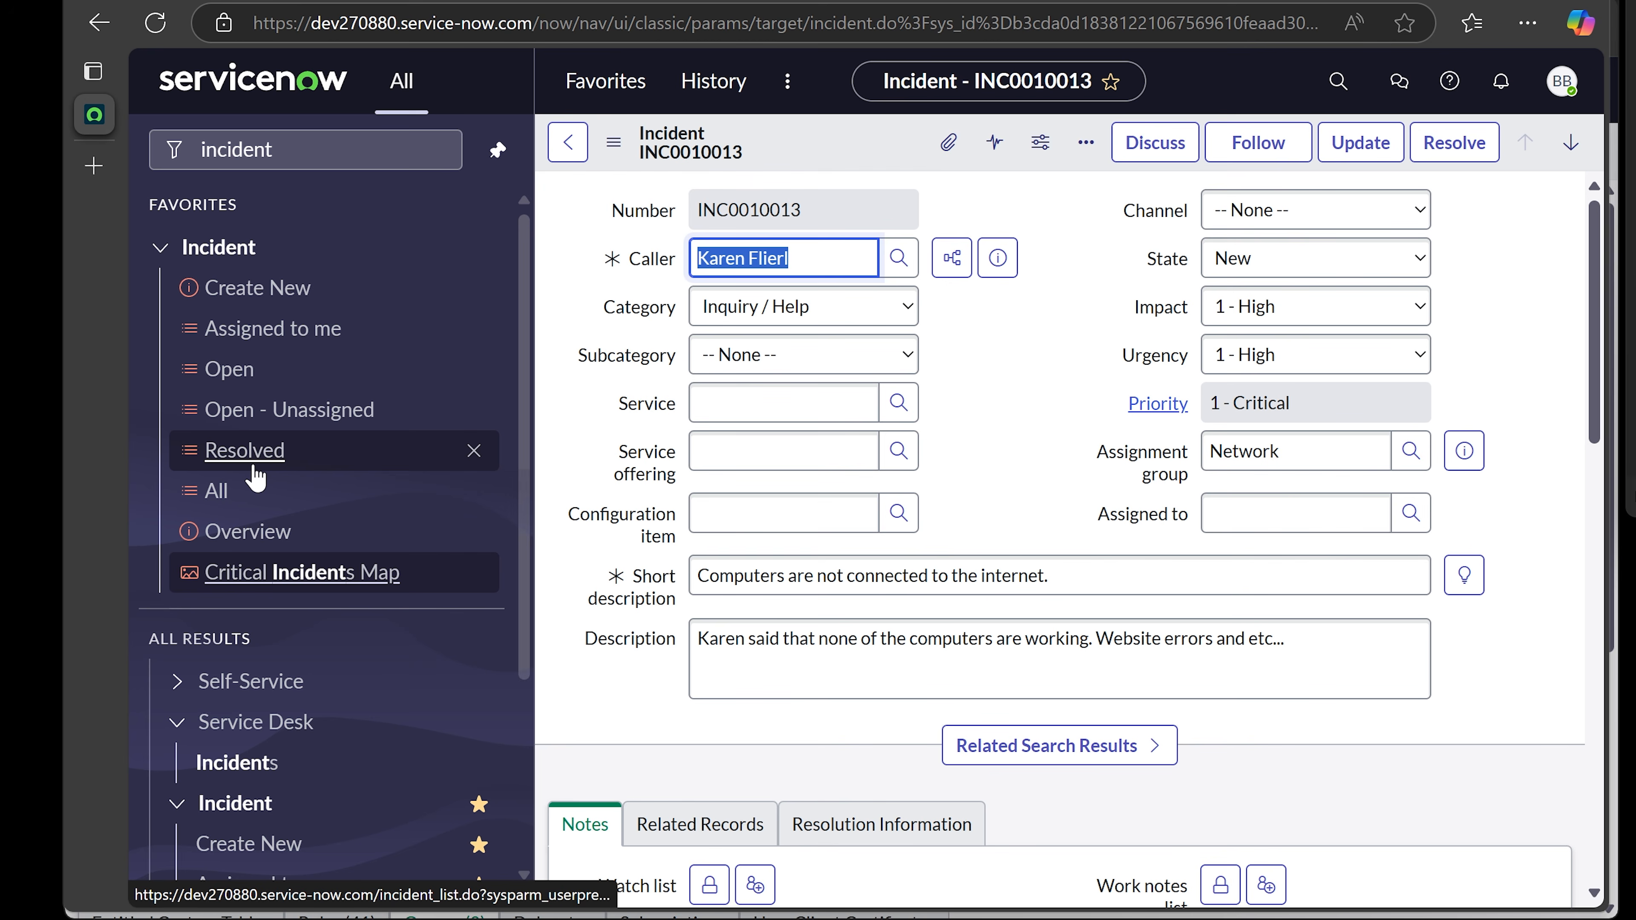
- Create new incident INC0010019 and choose its caller from the full user list lookup
click(244, 291)
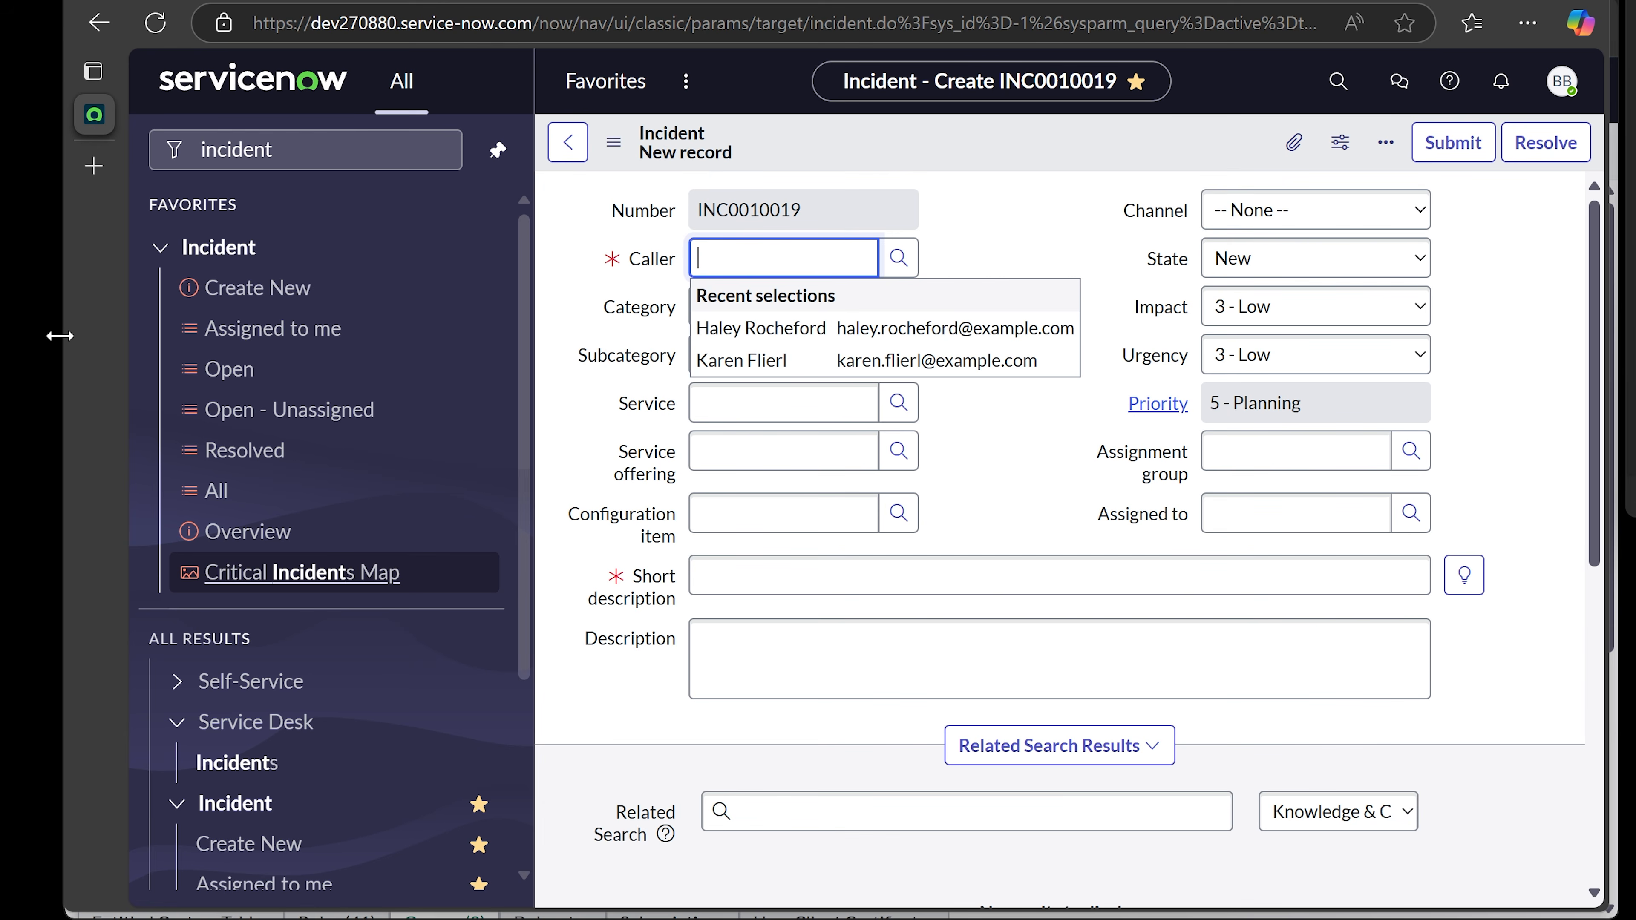
drag(59, 335, 0, 332)
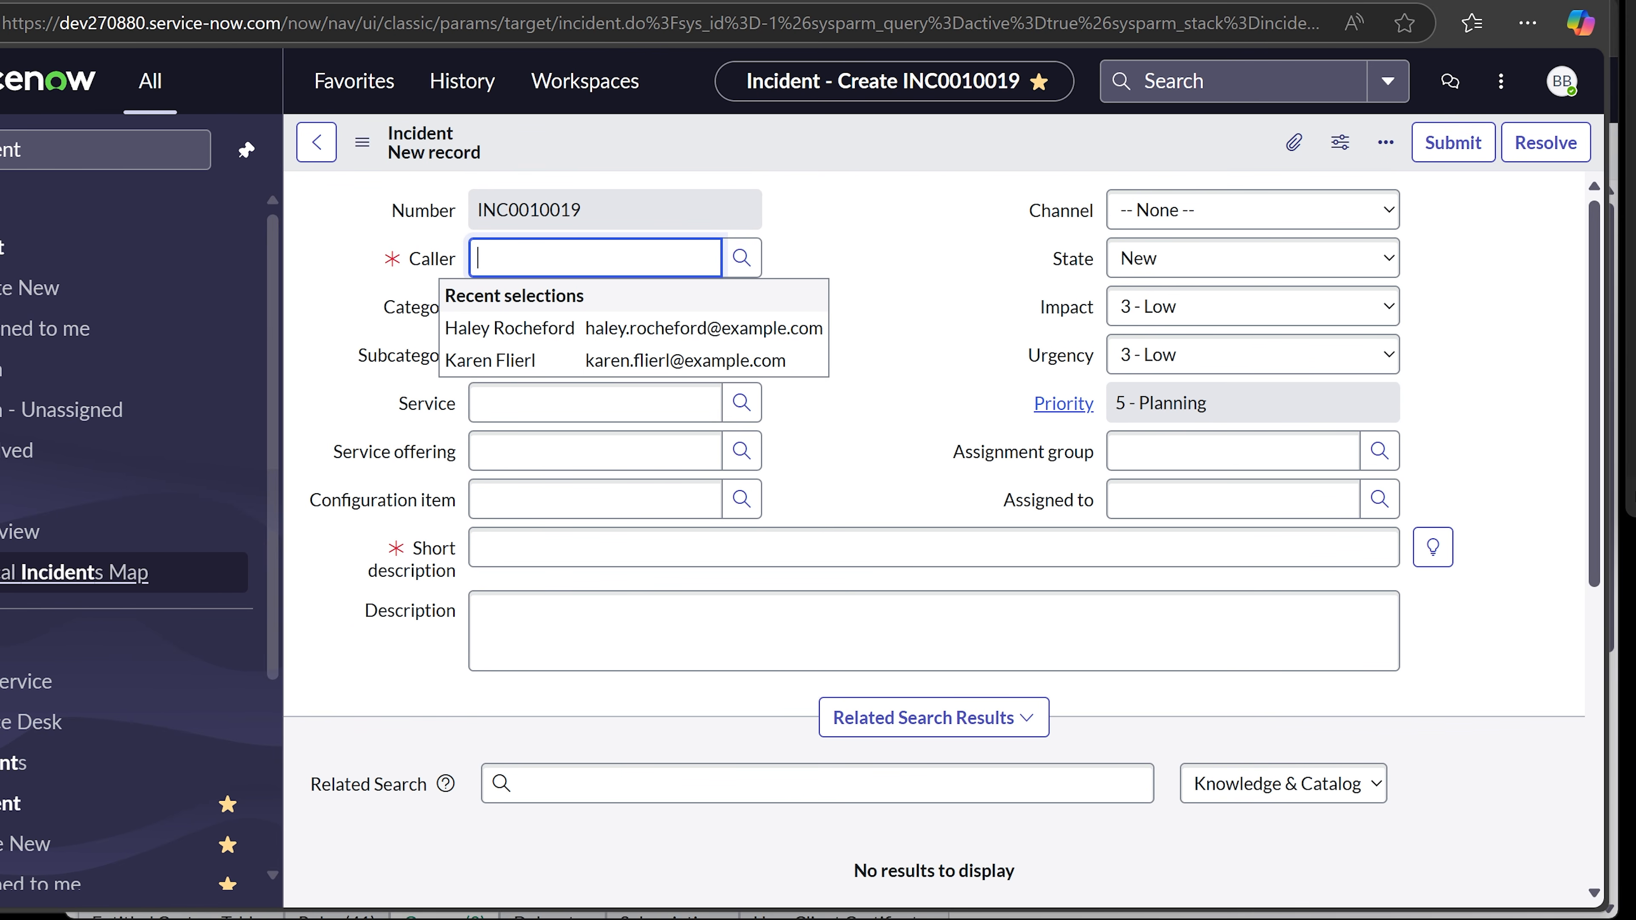
click(937, 290)
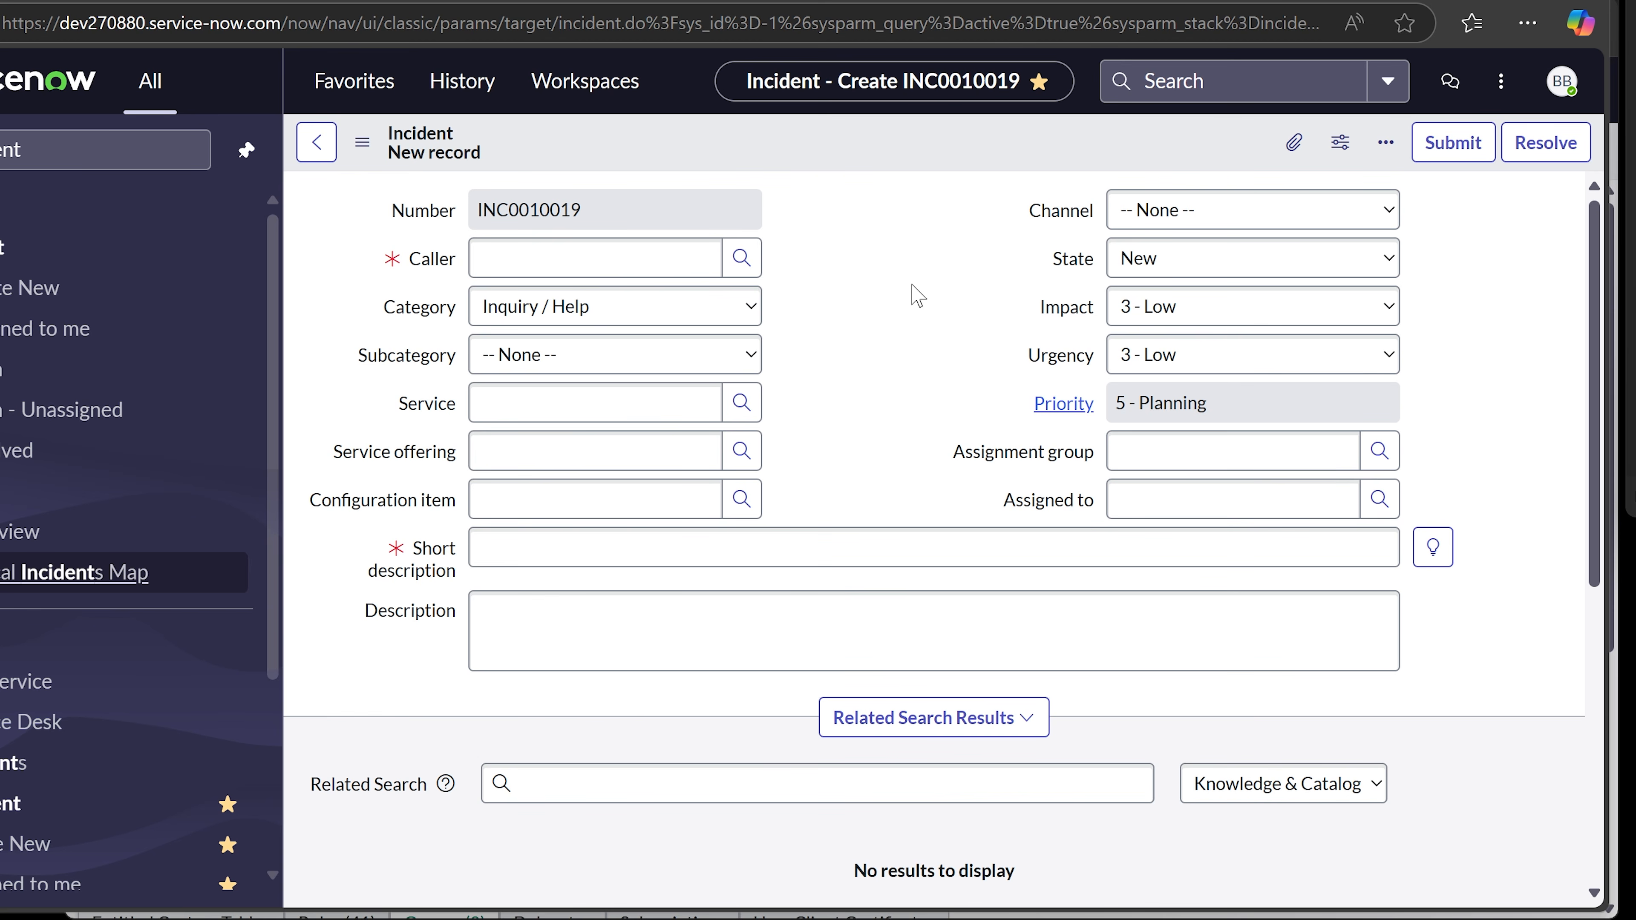
click(603, 259)
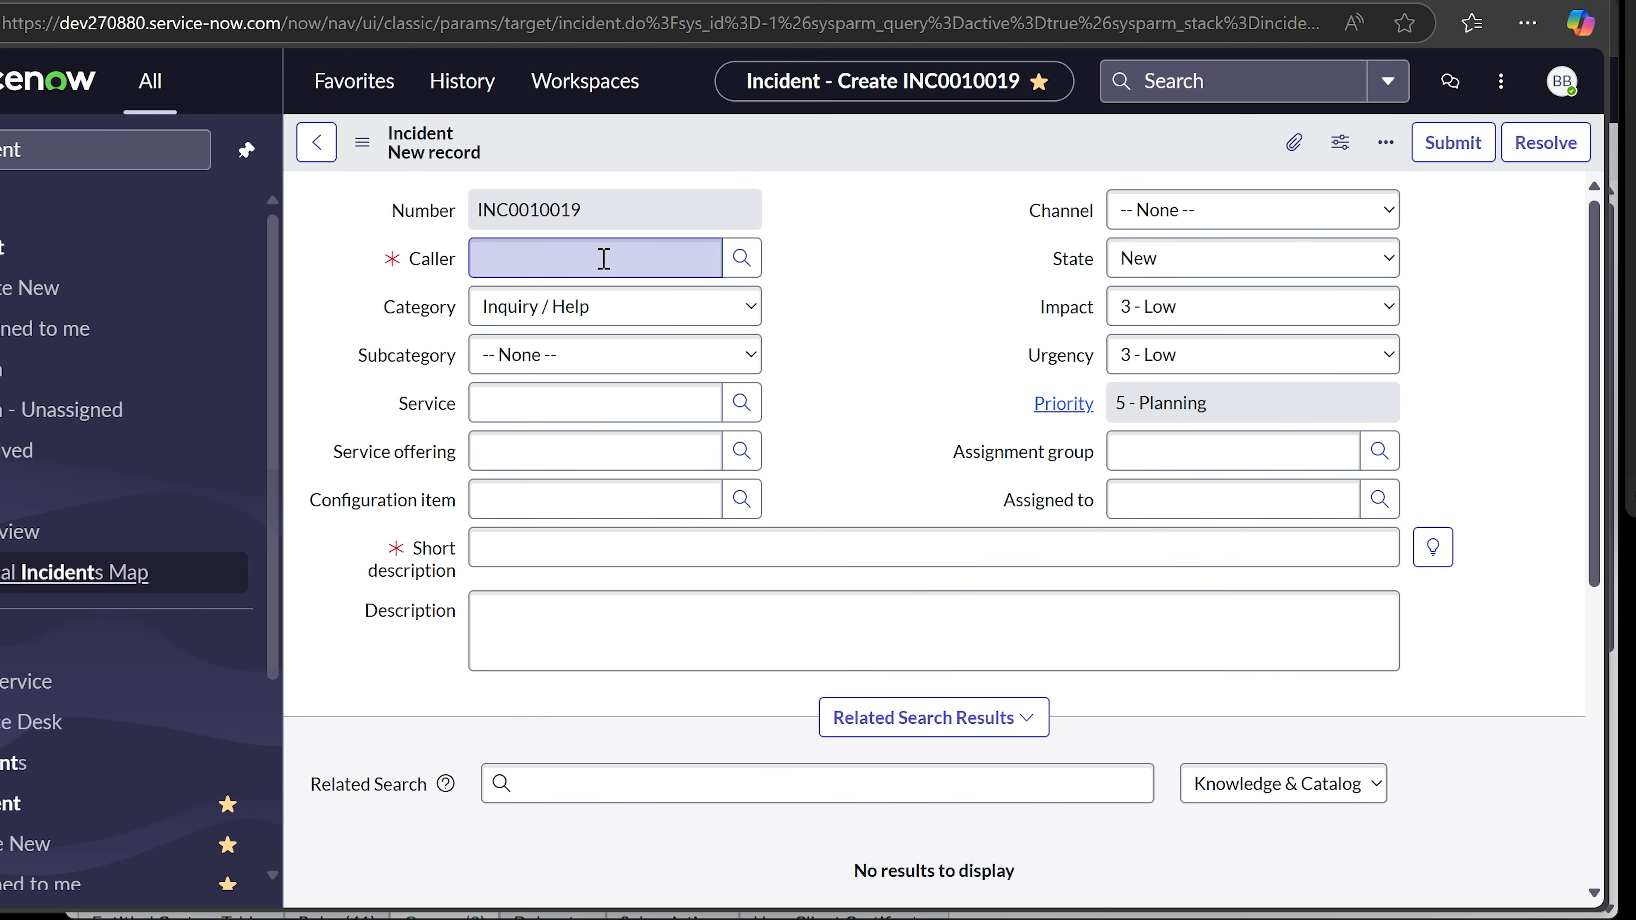
click(603, 258)
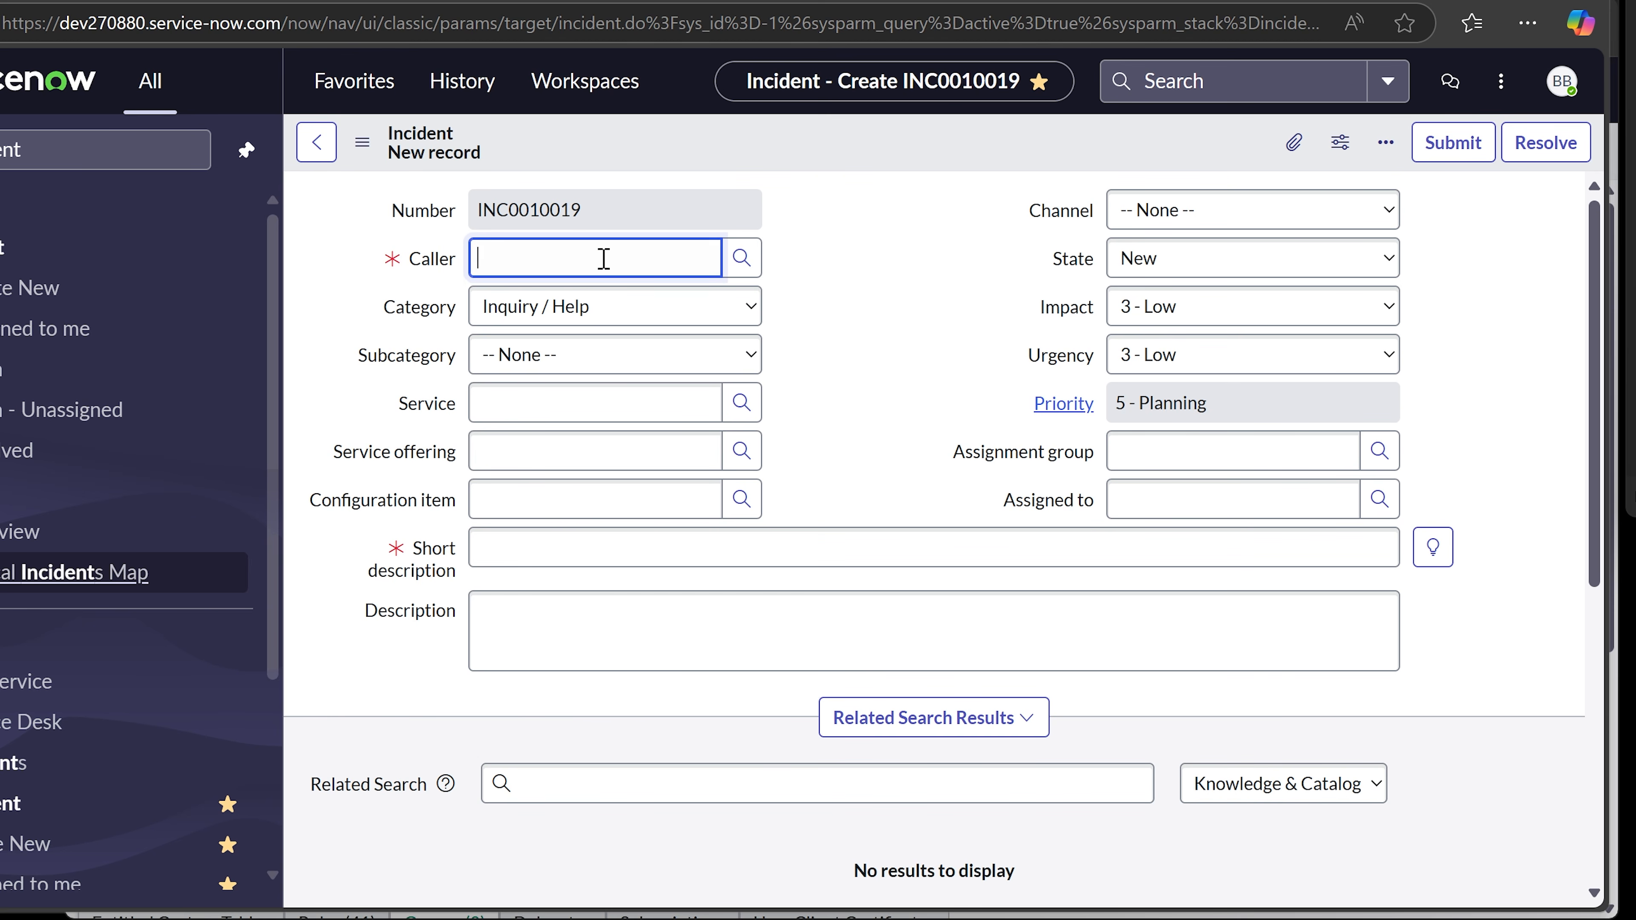
click(549, 259)
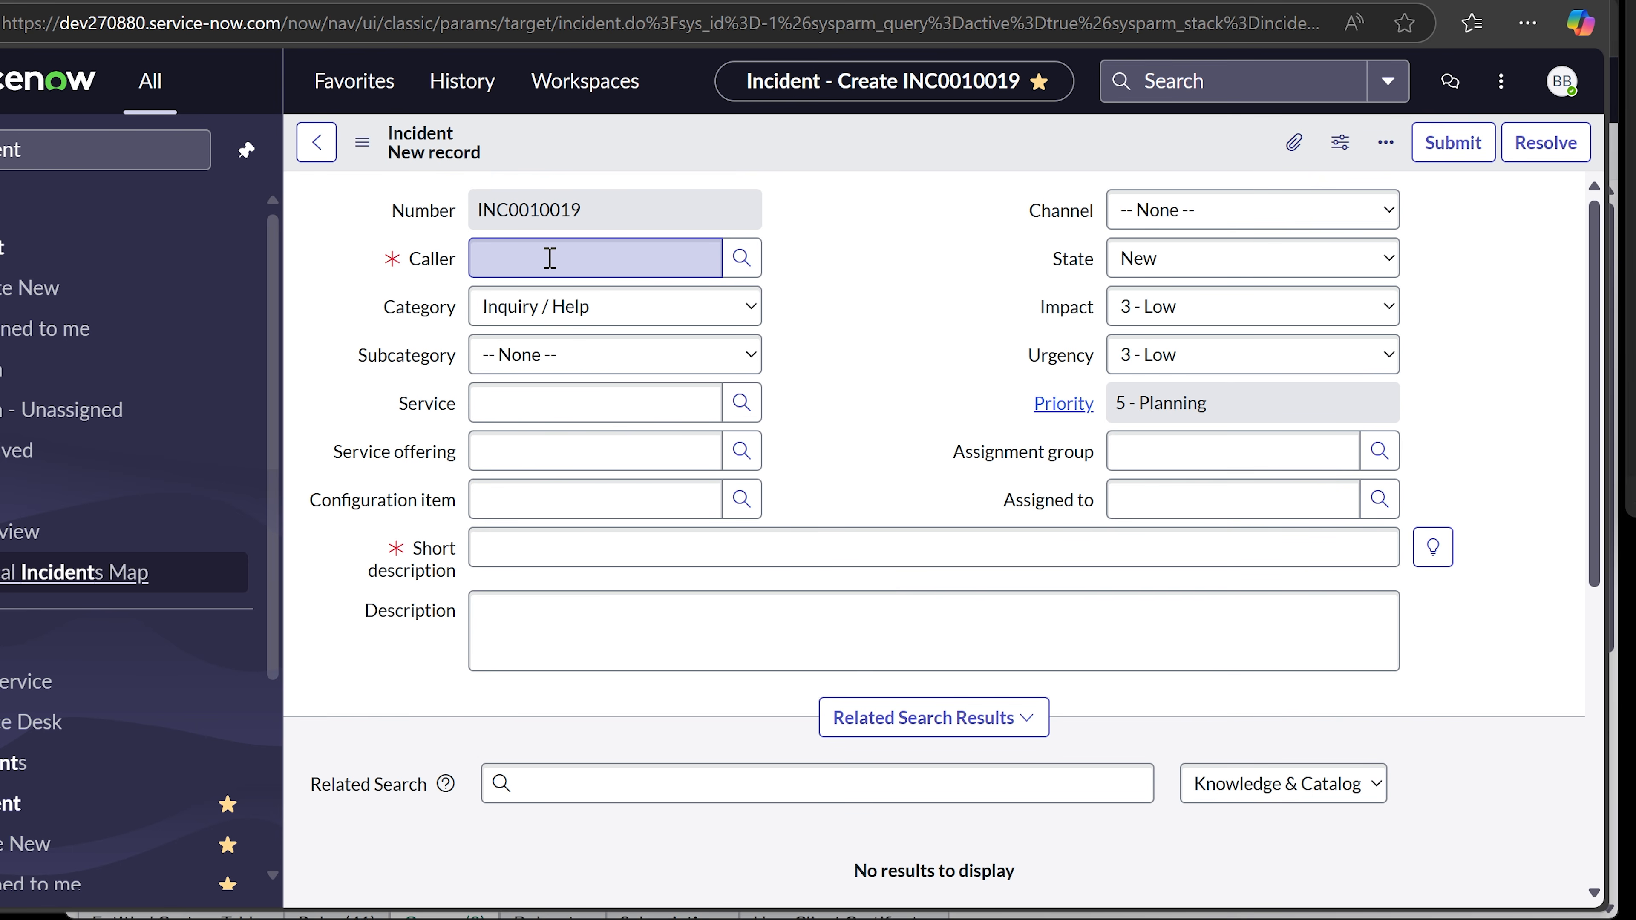
click(550, 258)
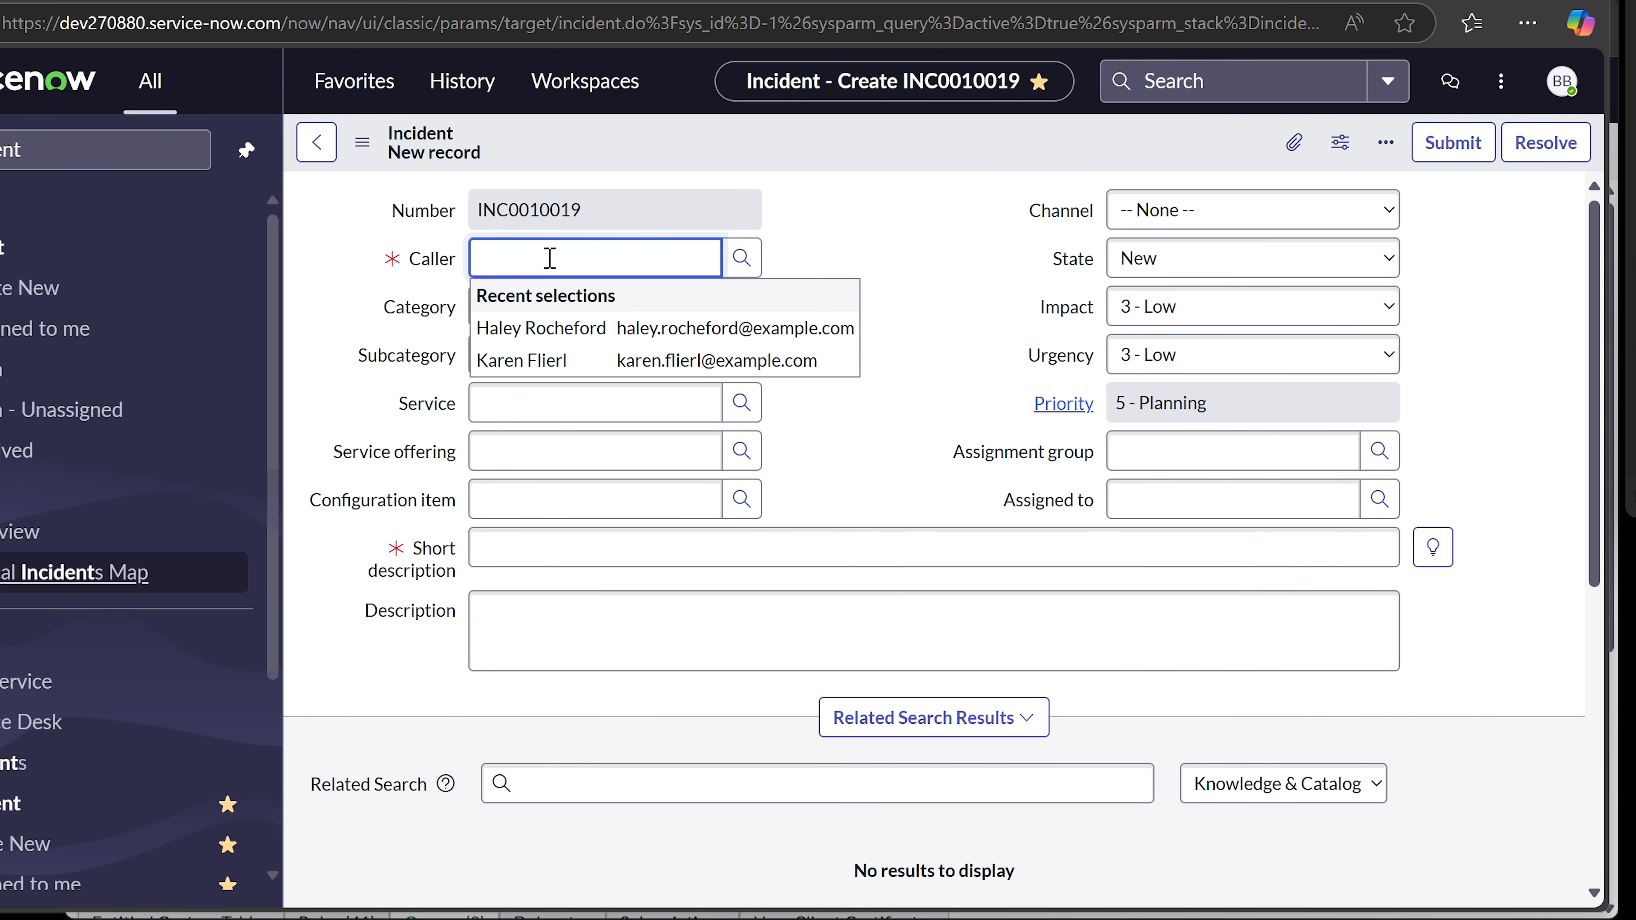
click(741, 257)
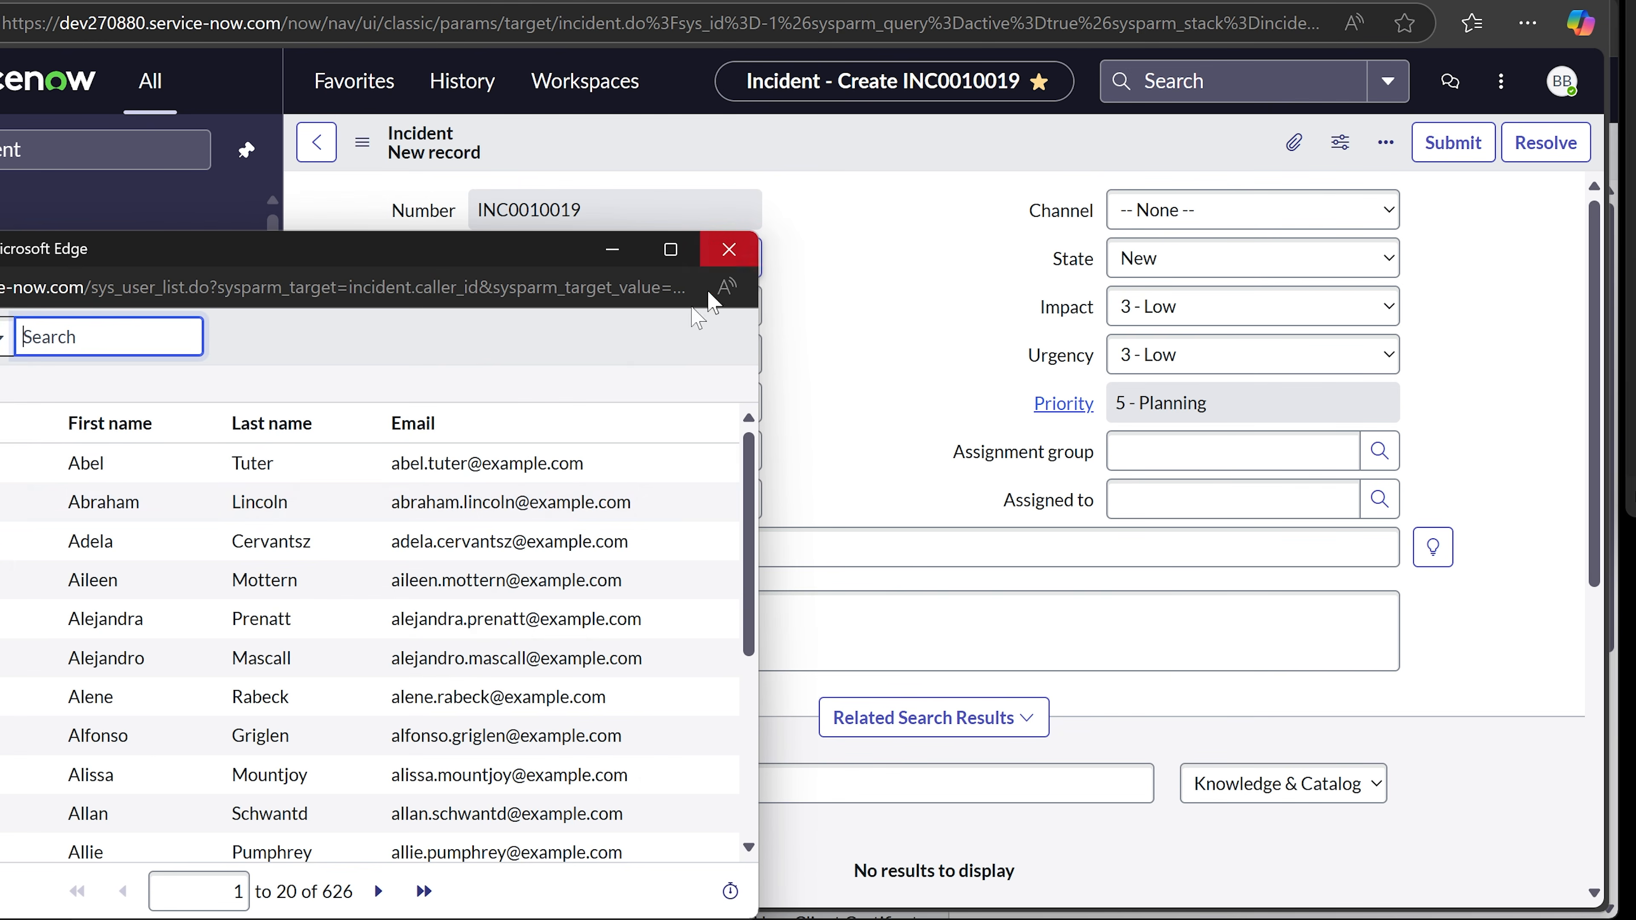
scroll(2, 641, down, 5)
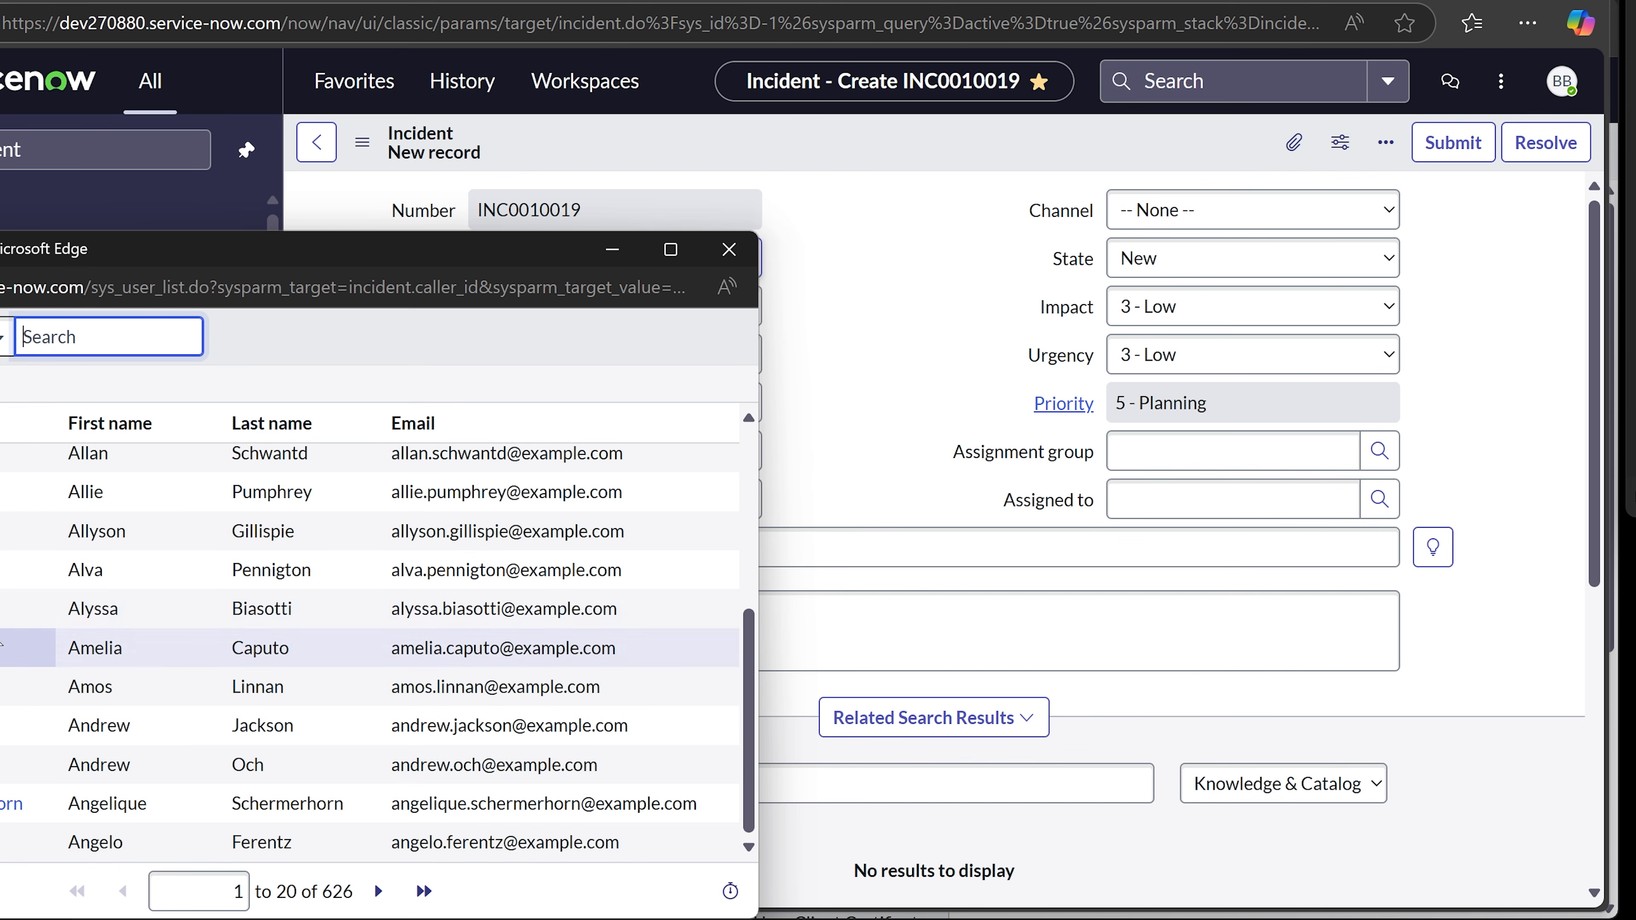
click(19, 764)
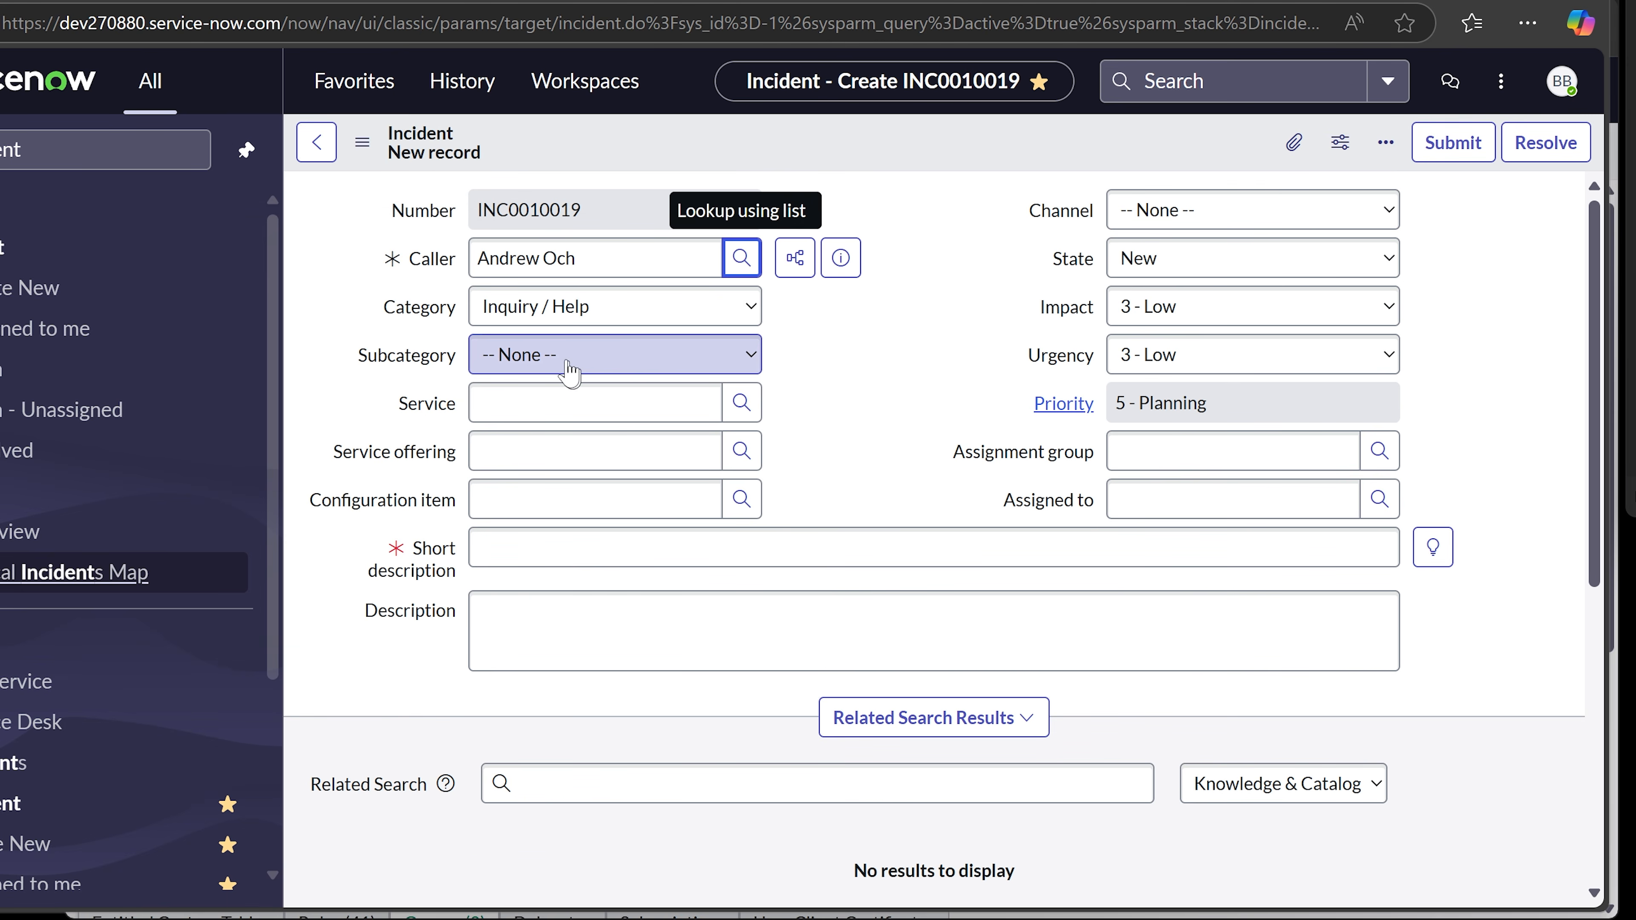
- Set the incident's Category to Software and Subcategory to Email
click(622, 319)
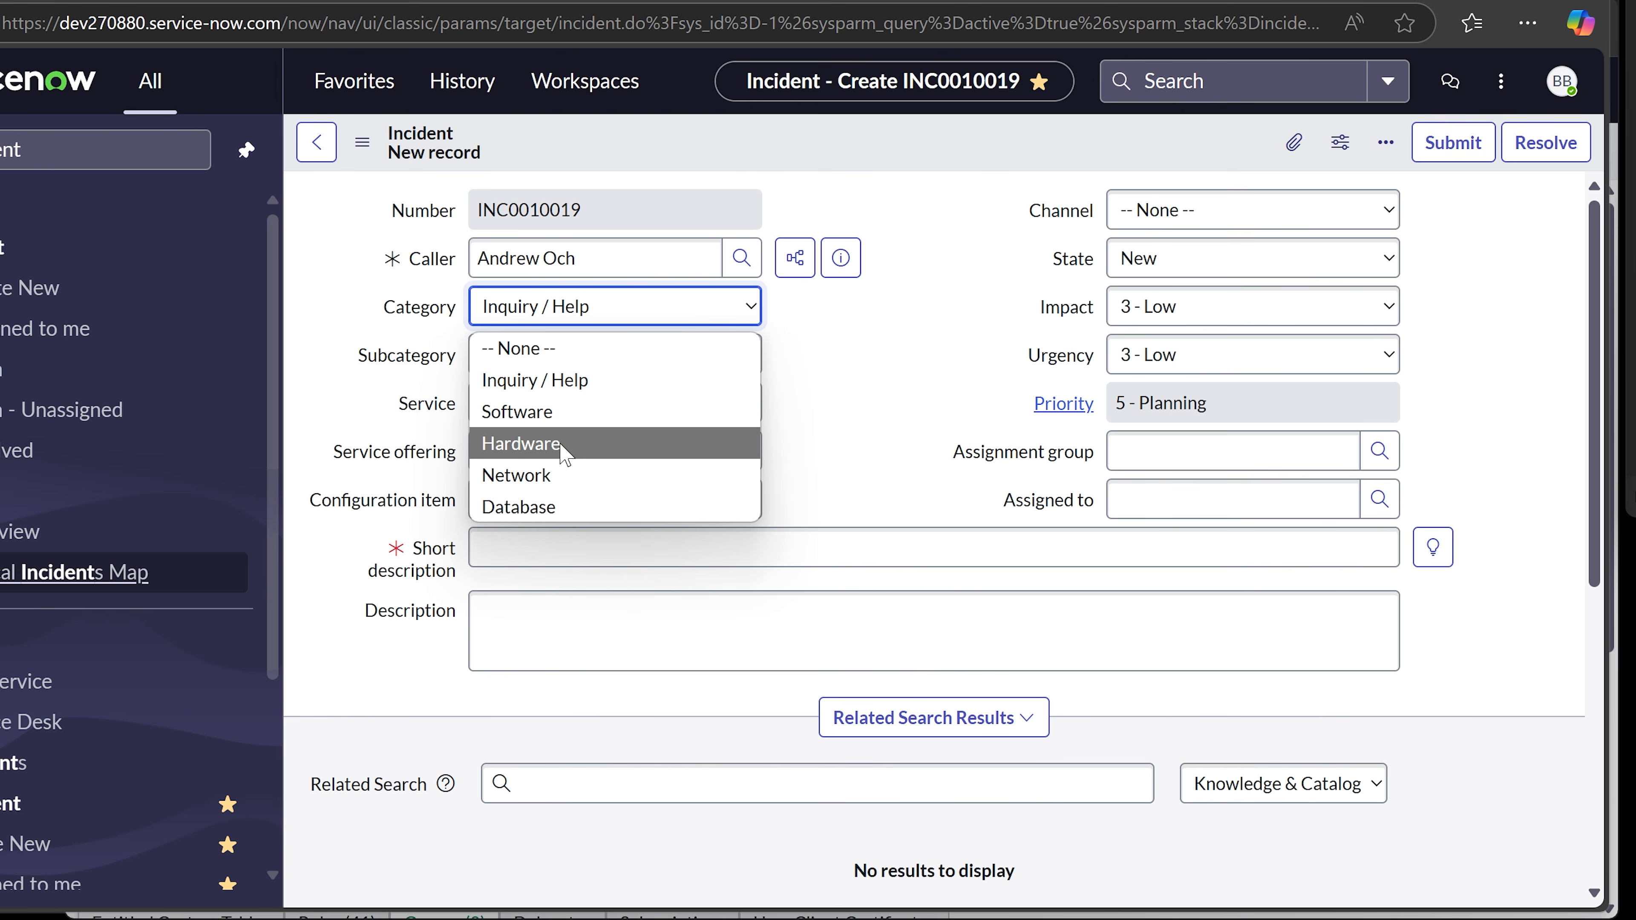
click(550, 411)
click(588, 361)
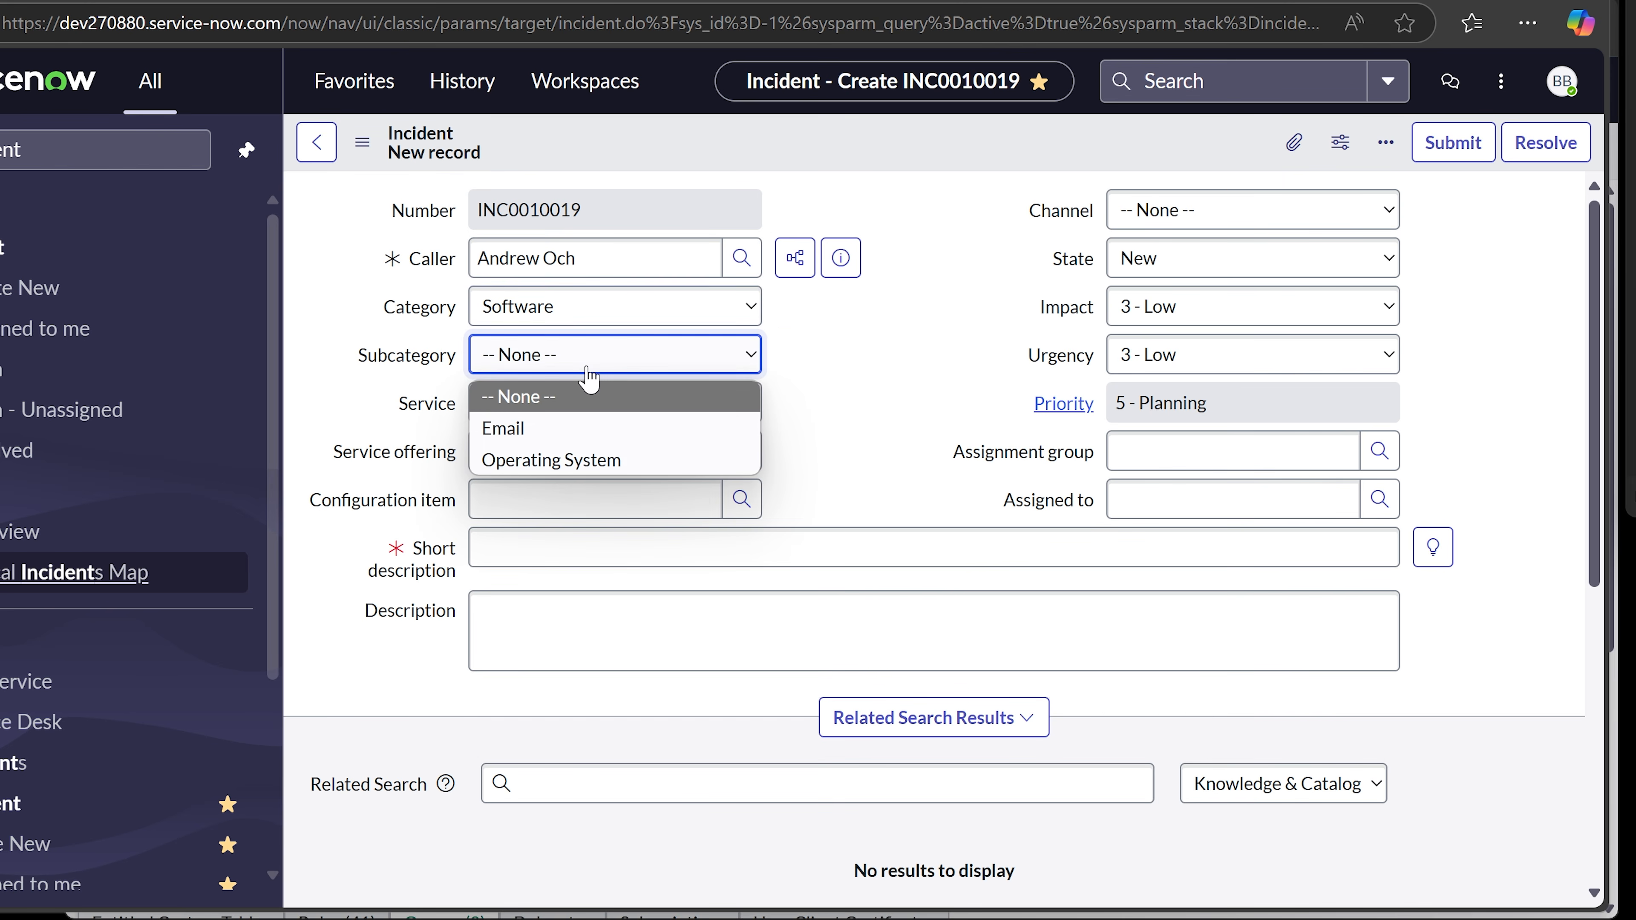
click(549, 432)
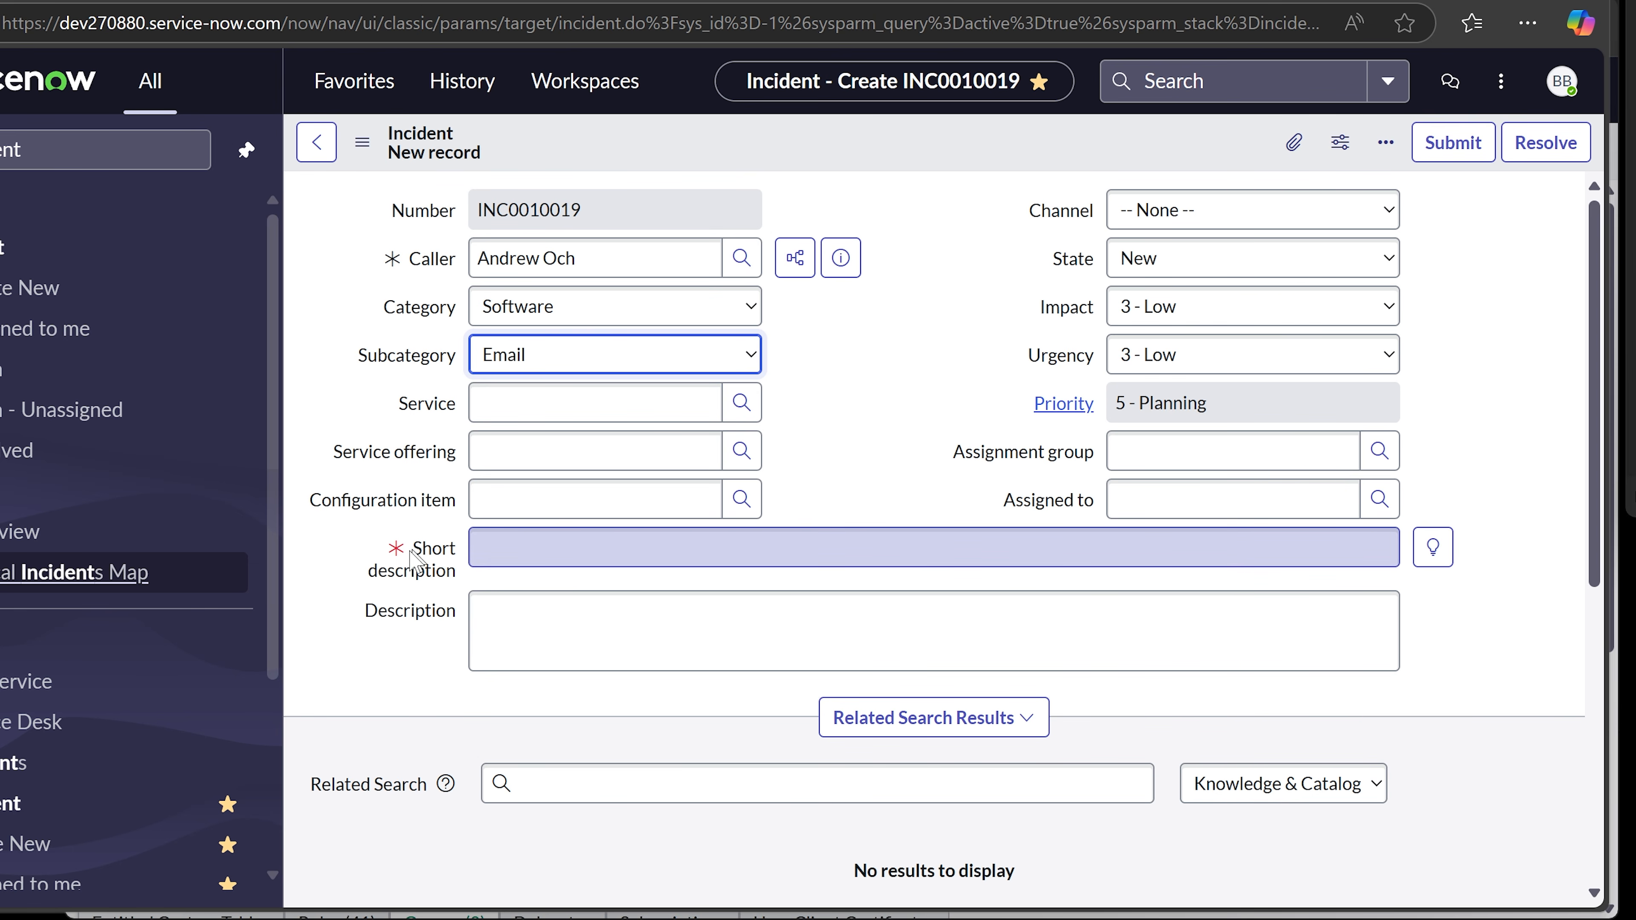
- Begin filling in the Configuration item field, bringing up its recent suggestions
mouse_move(396, 551)
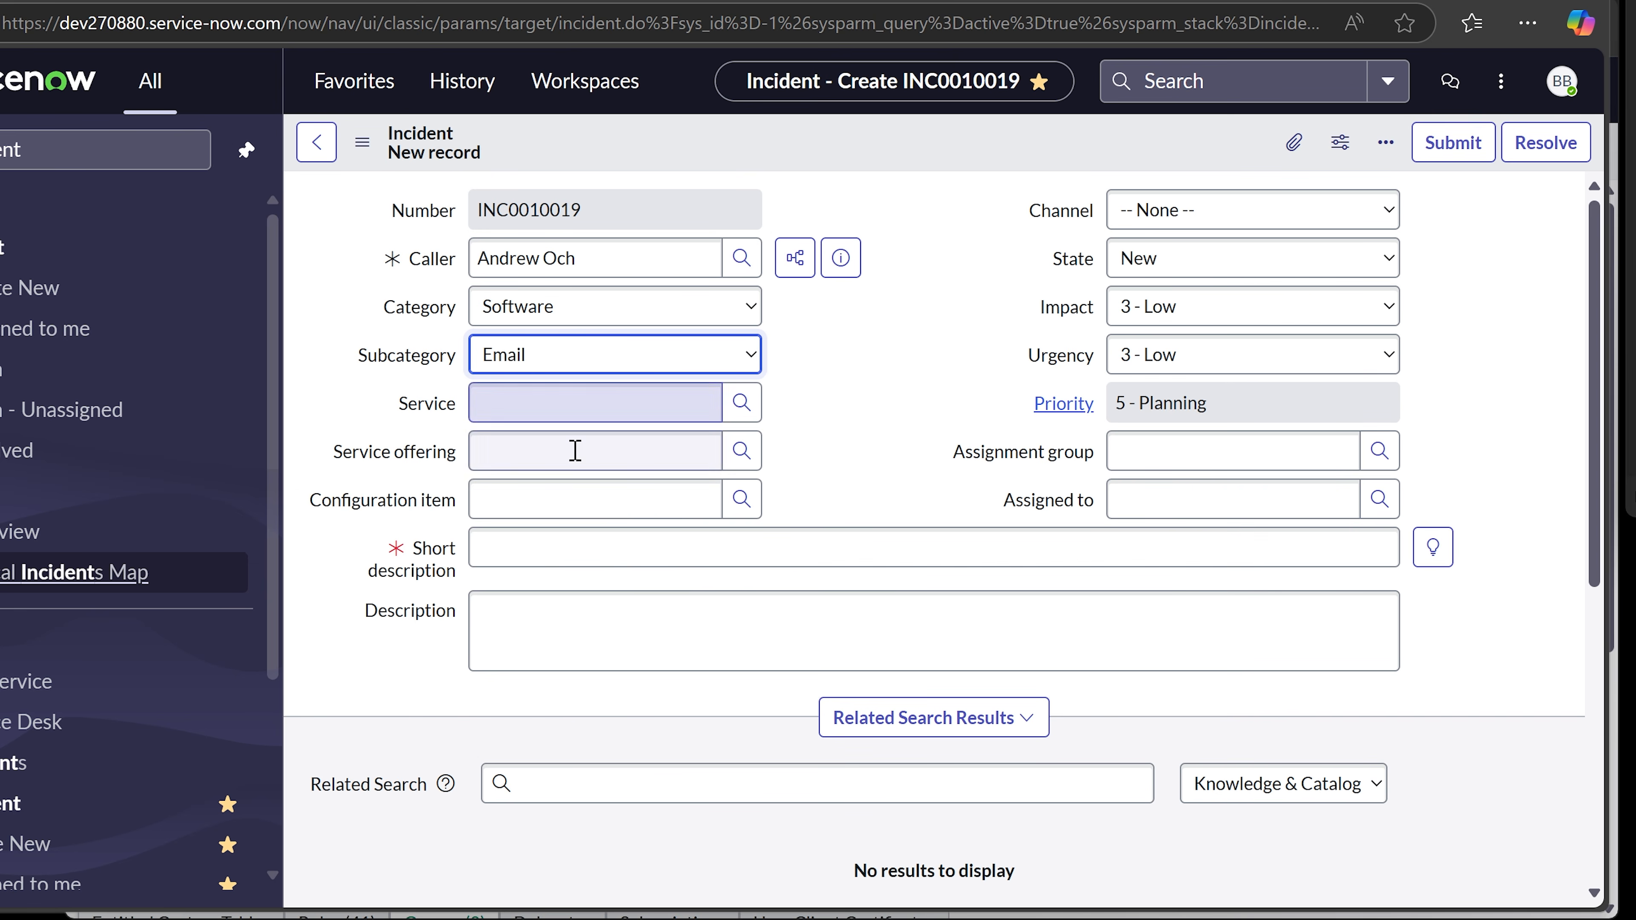
click(558, 495)
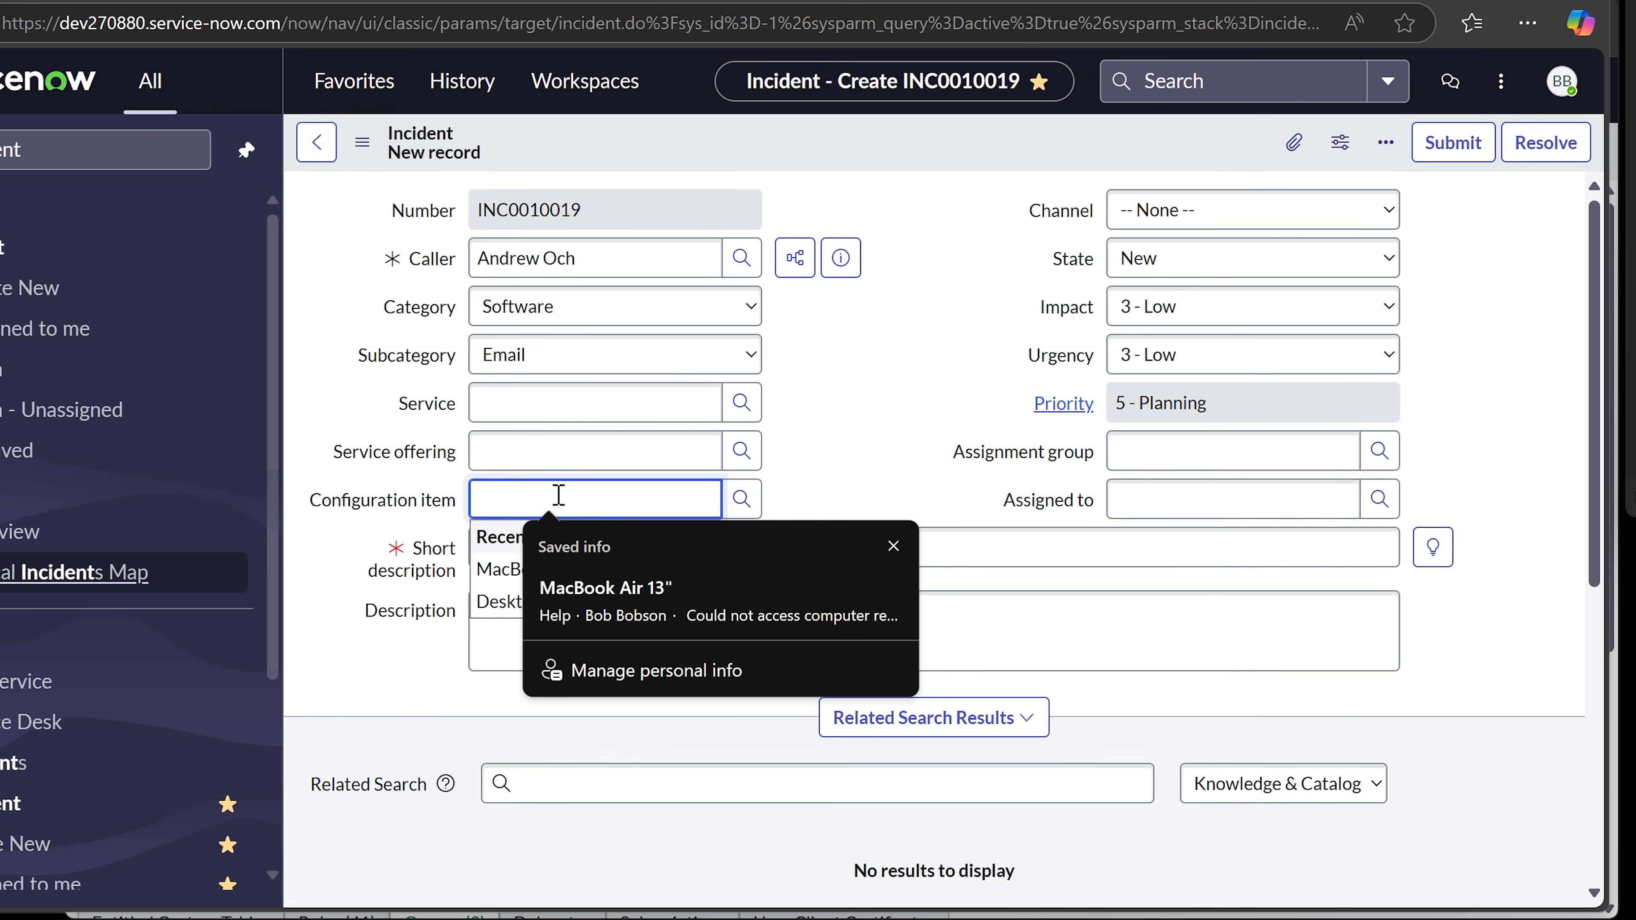
click(905, 468)
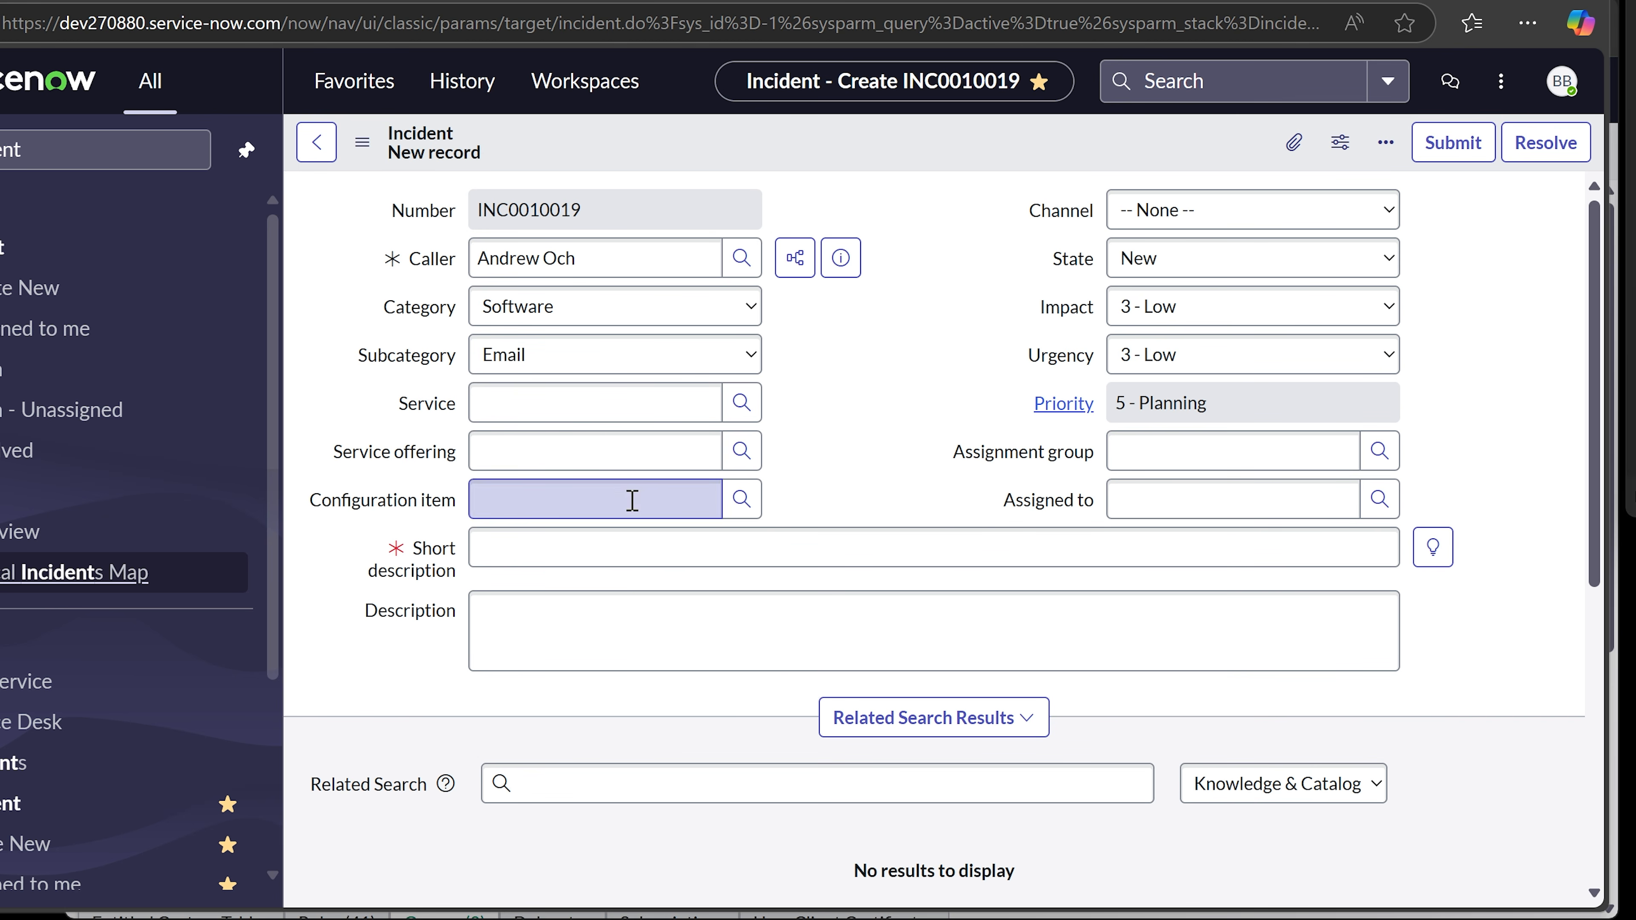
click(592, 497)
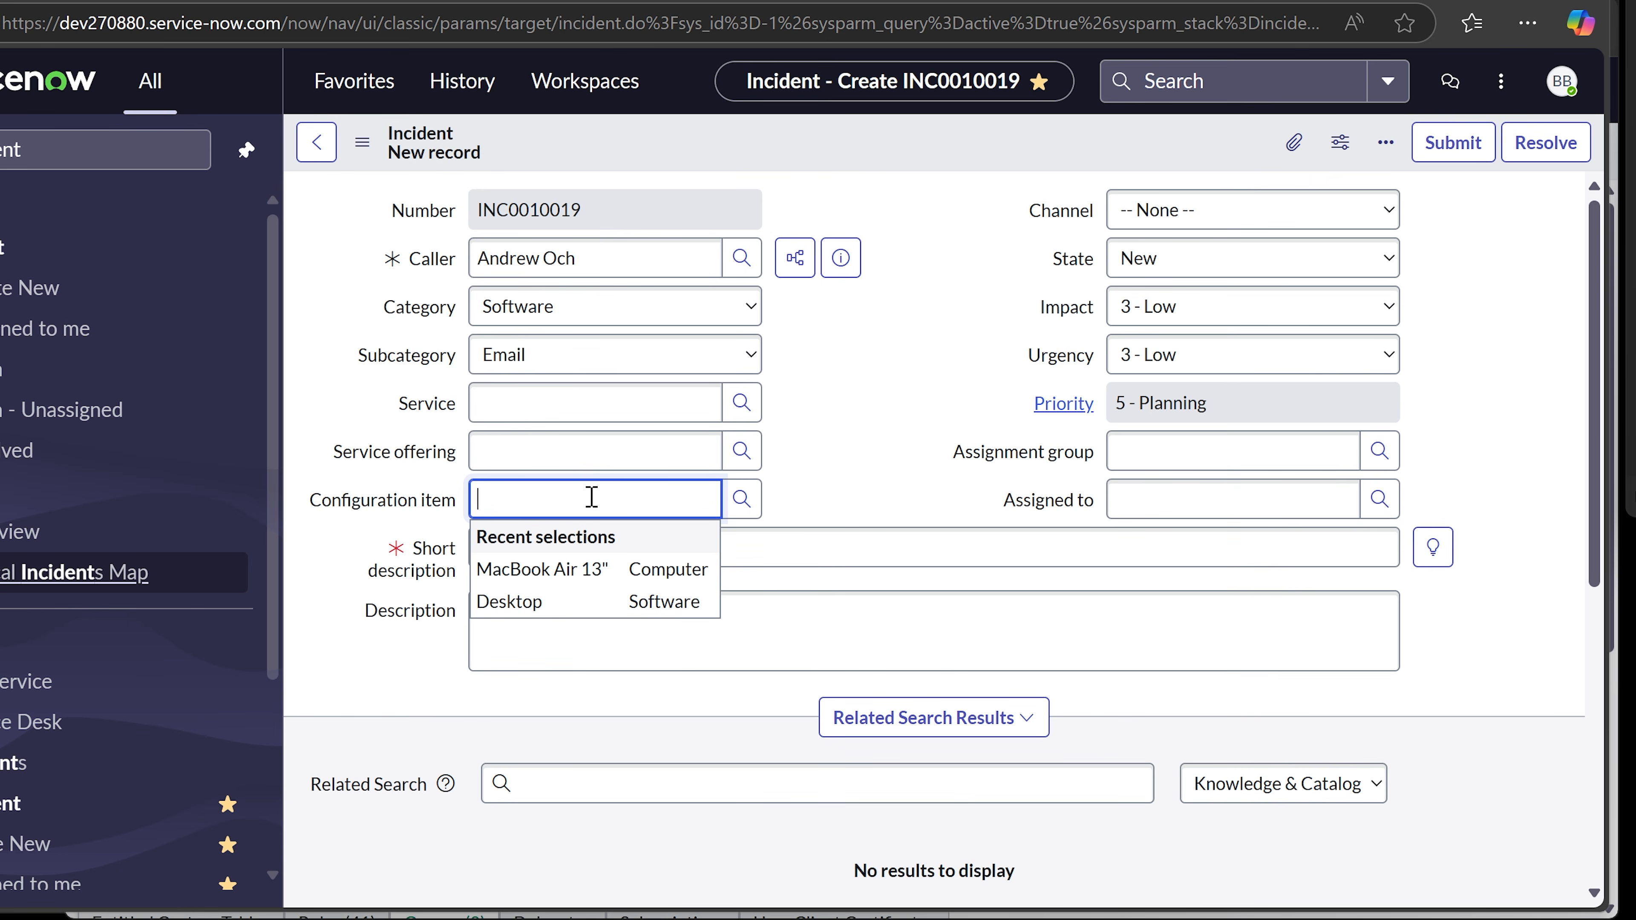
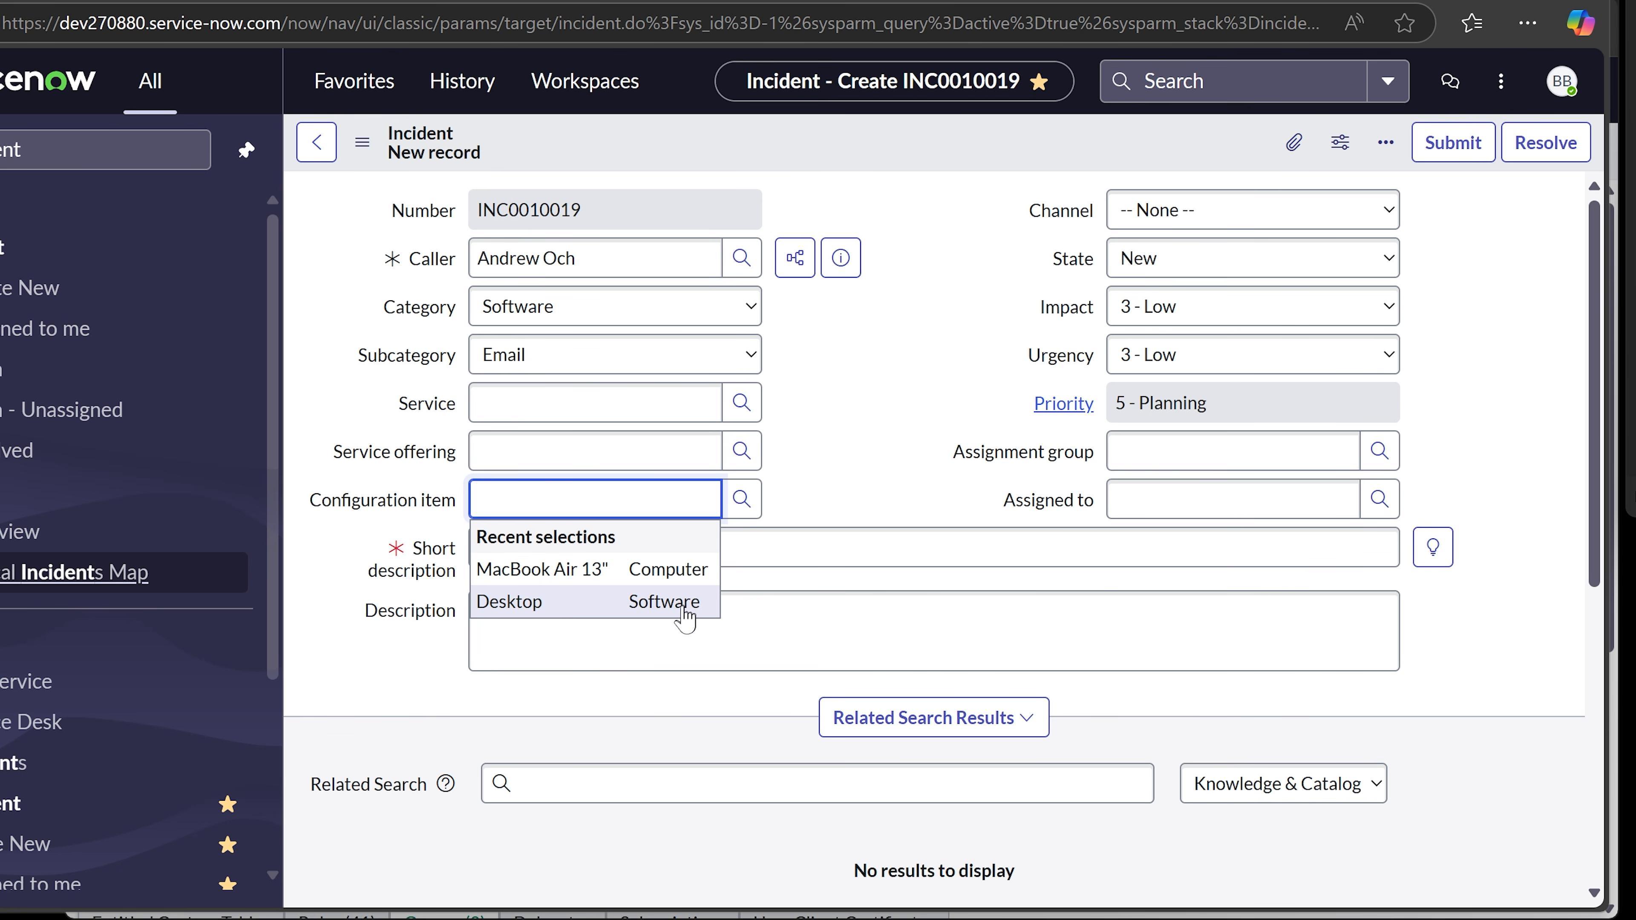
- Set the configuration item to Desktop and enter a short description saying the caller's email is not working
click(651, 606)
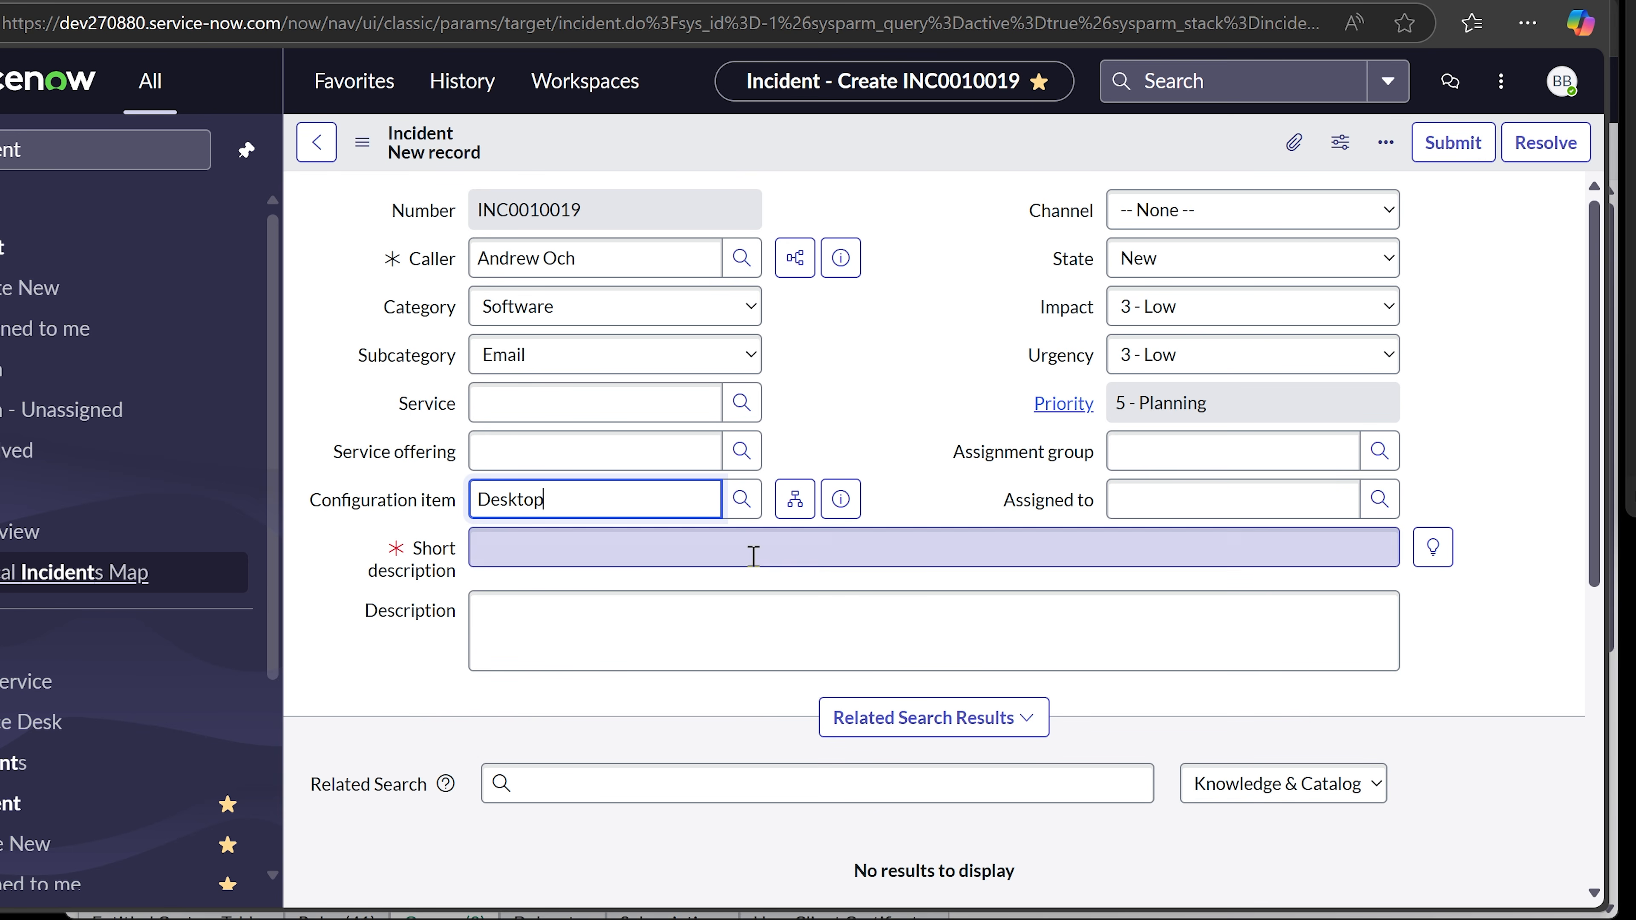
click(857, 360)
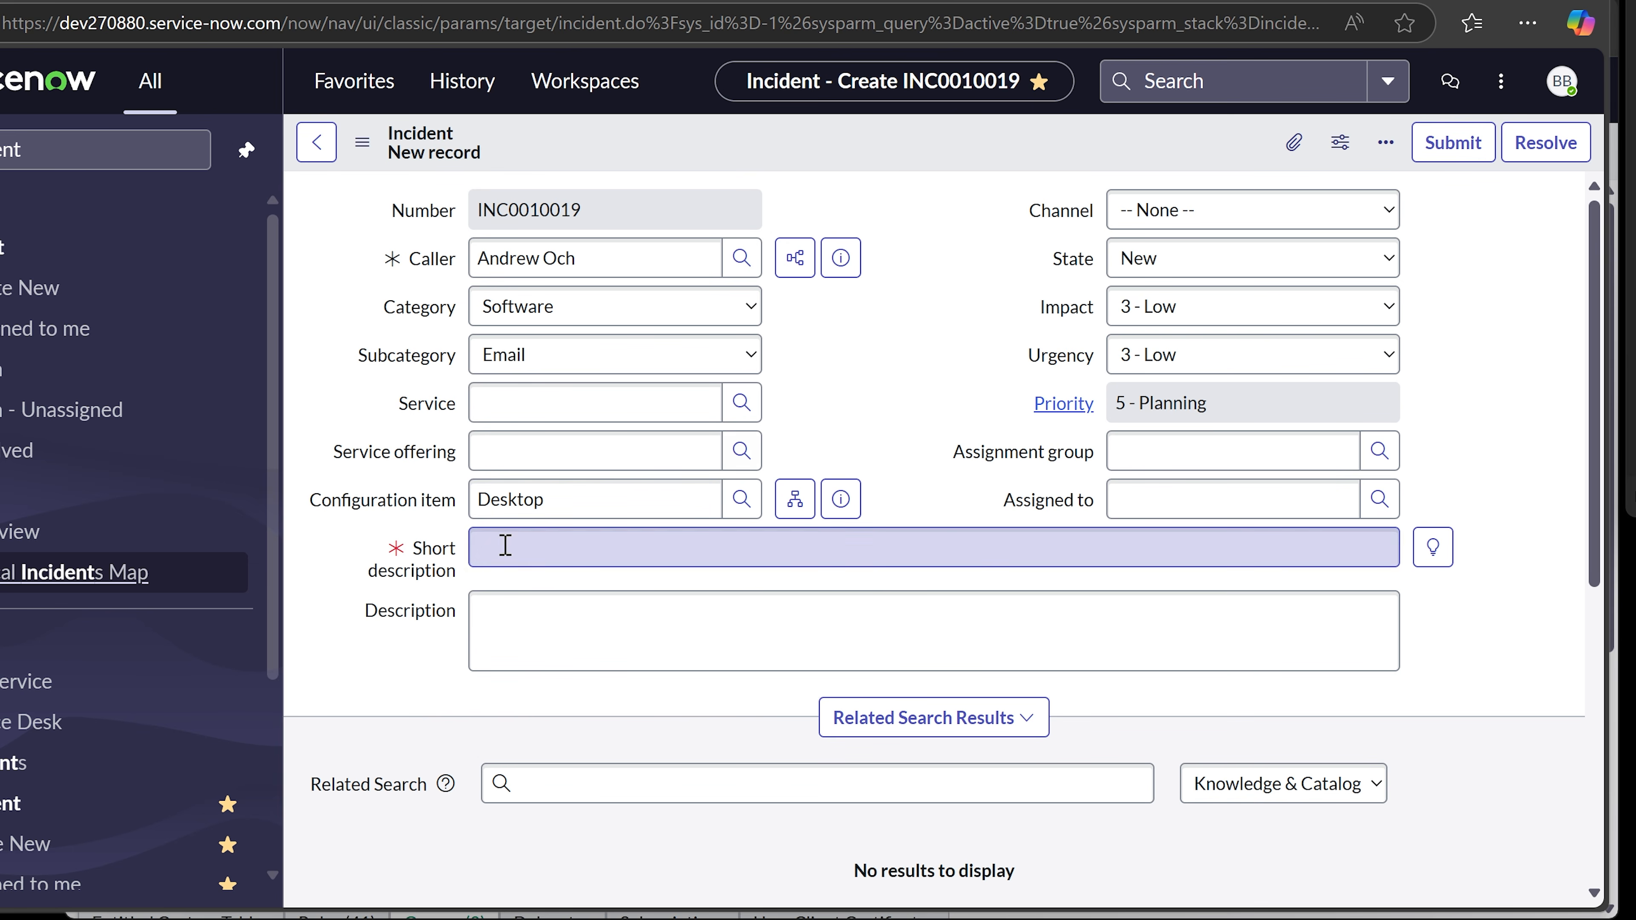
click(532, 545)
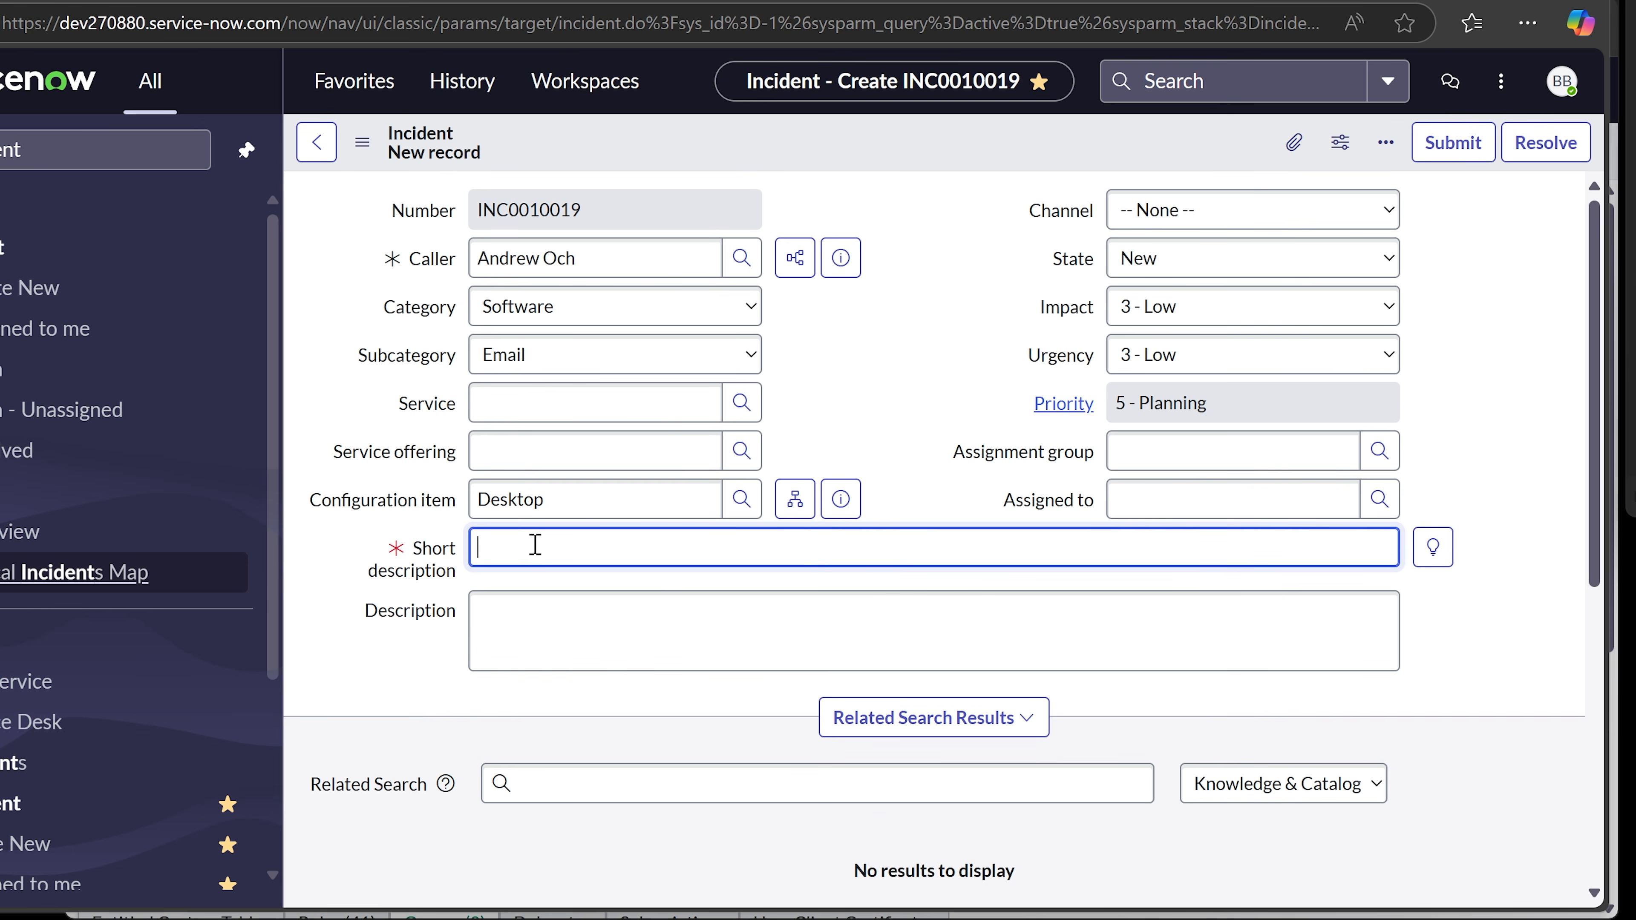
text(Andrew's email is not working.)
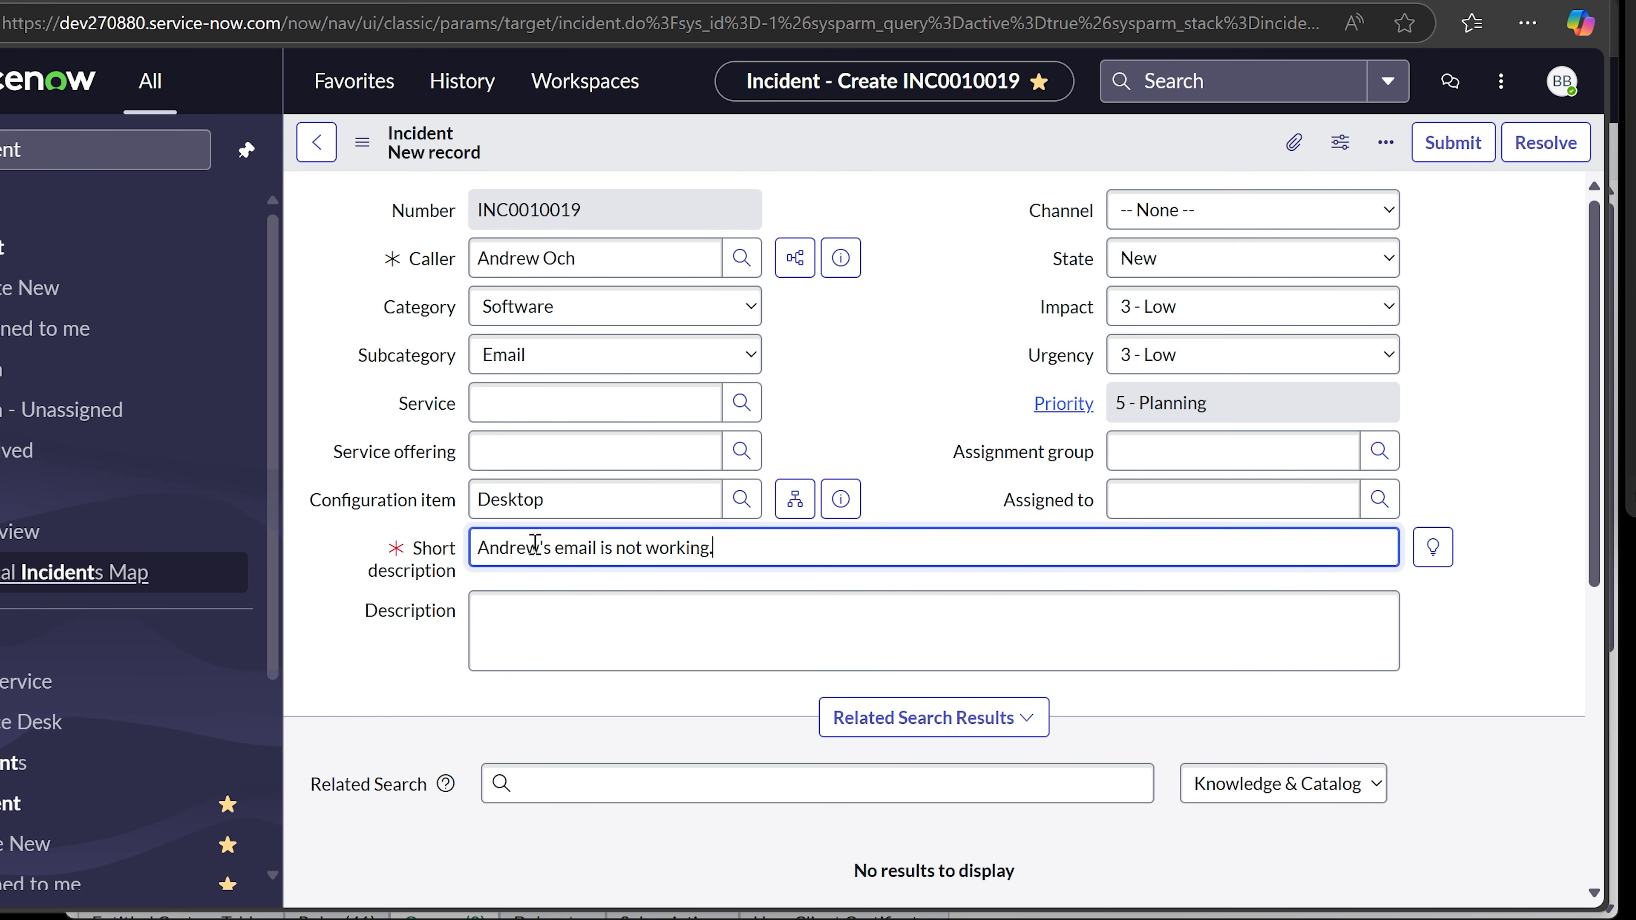
- Copy the short description into Description and append 'Computer is this. xxxxx'
key(ctrl+a)
key(ctrl+c)
key(Tab)
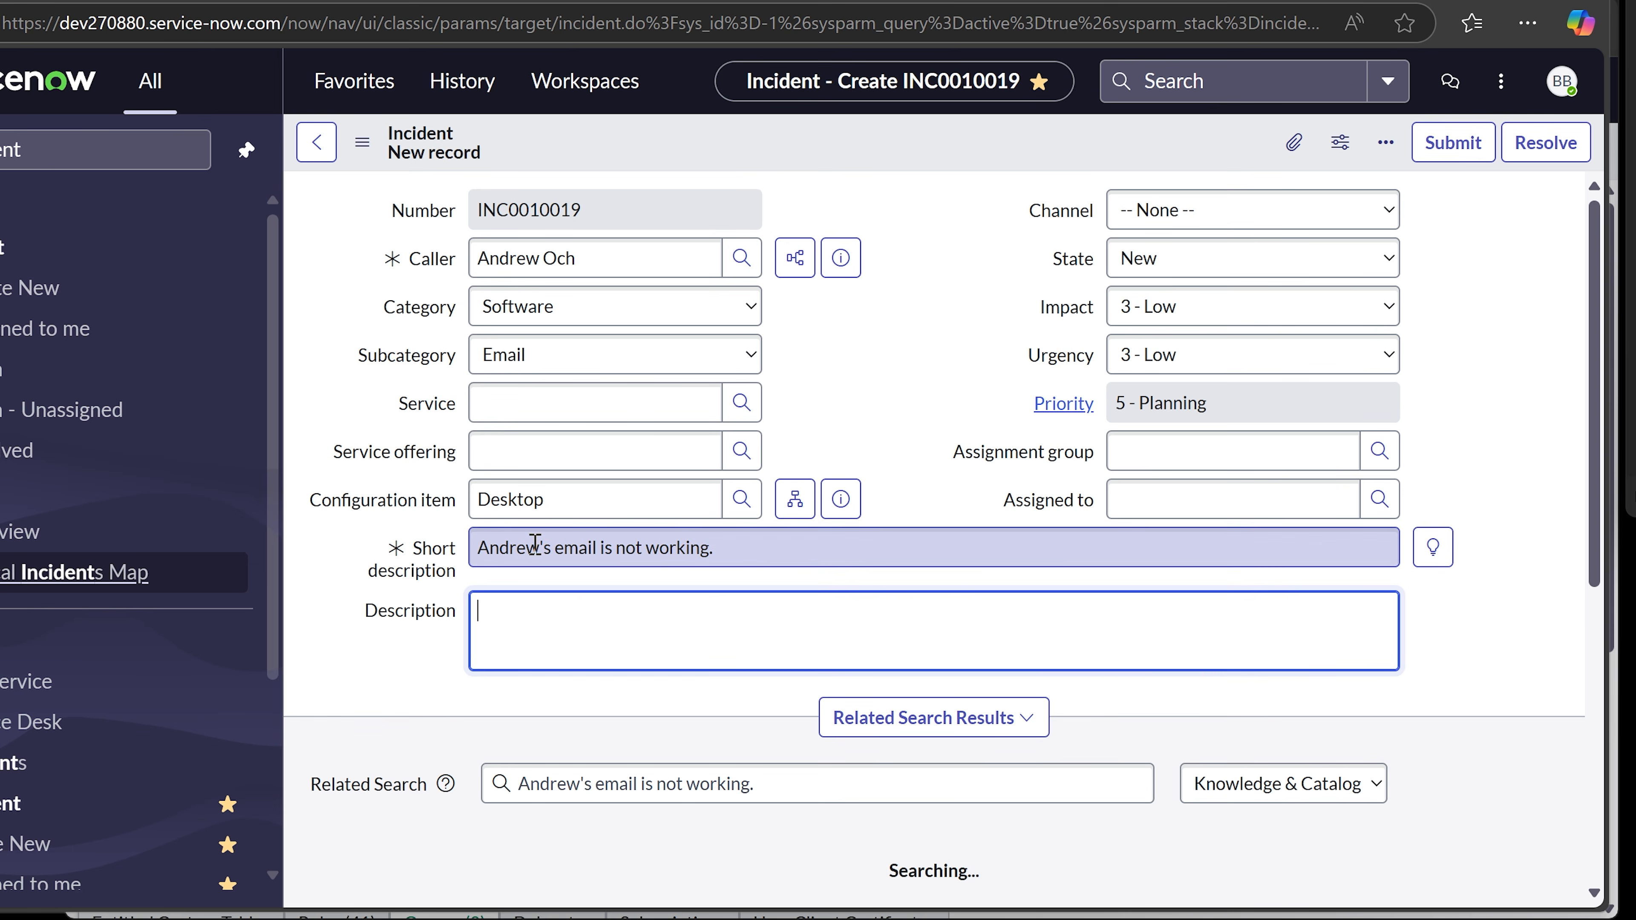
key(ctrl+v)
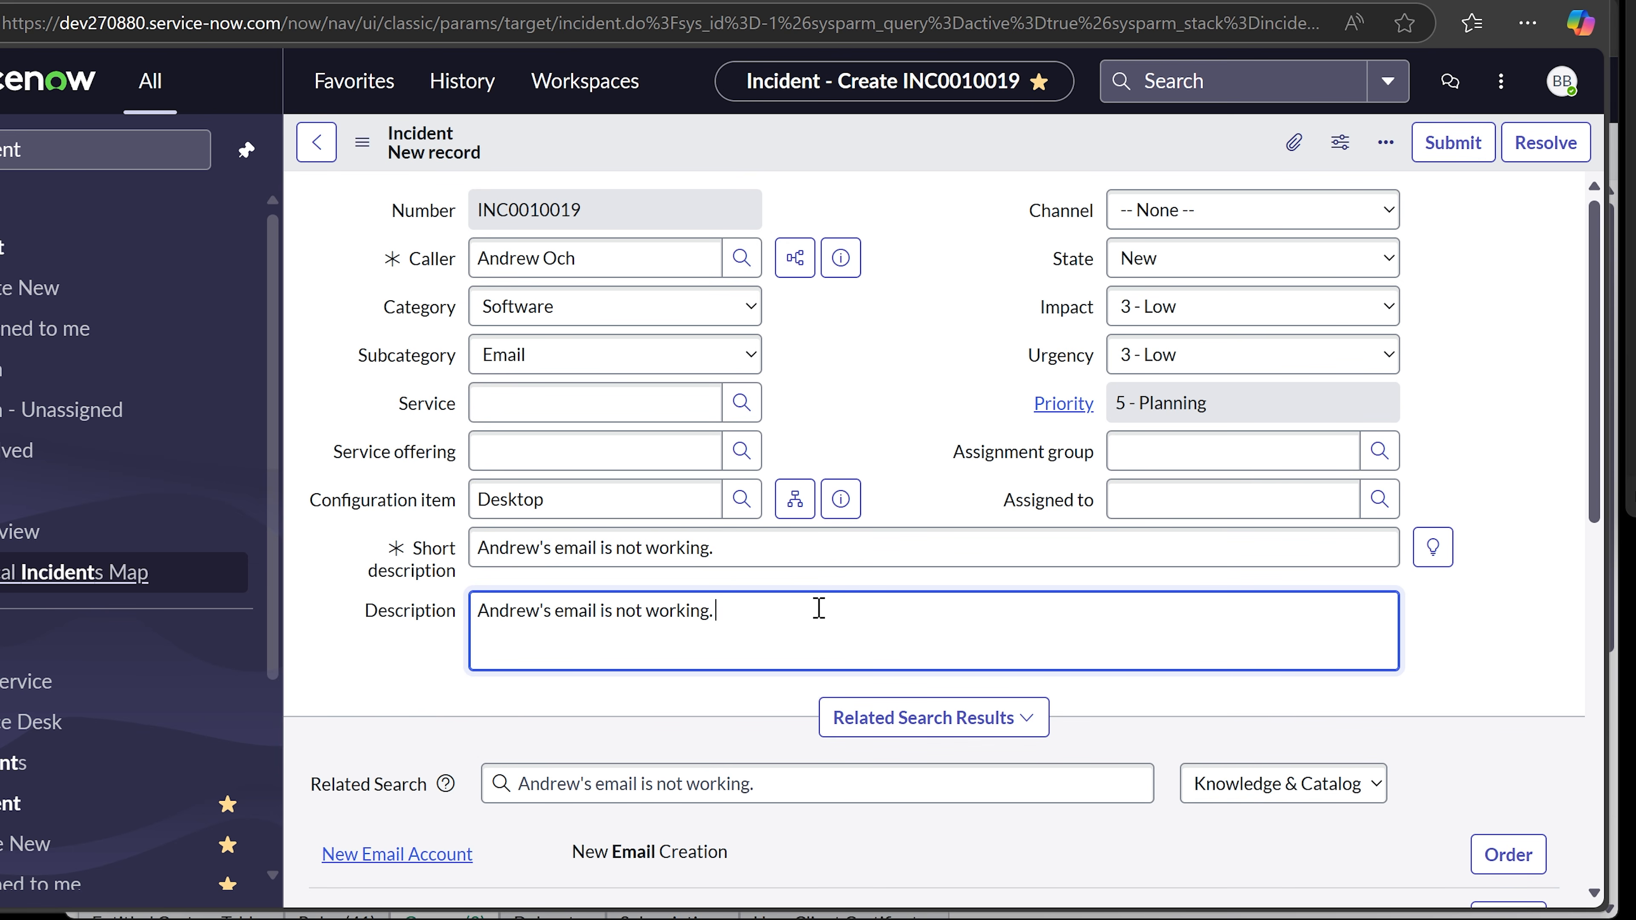
text(Computer is this. xxxxxx)
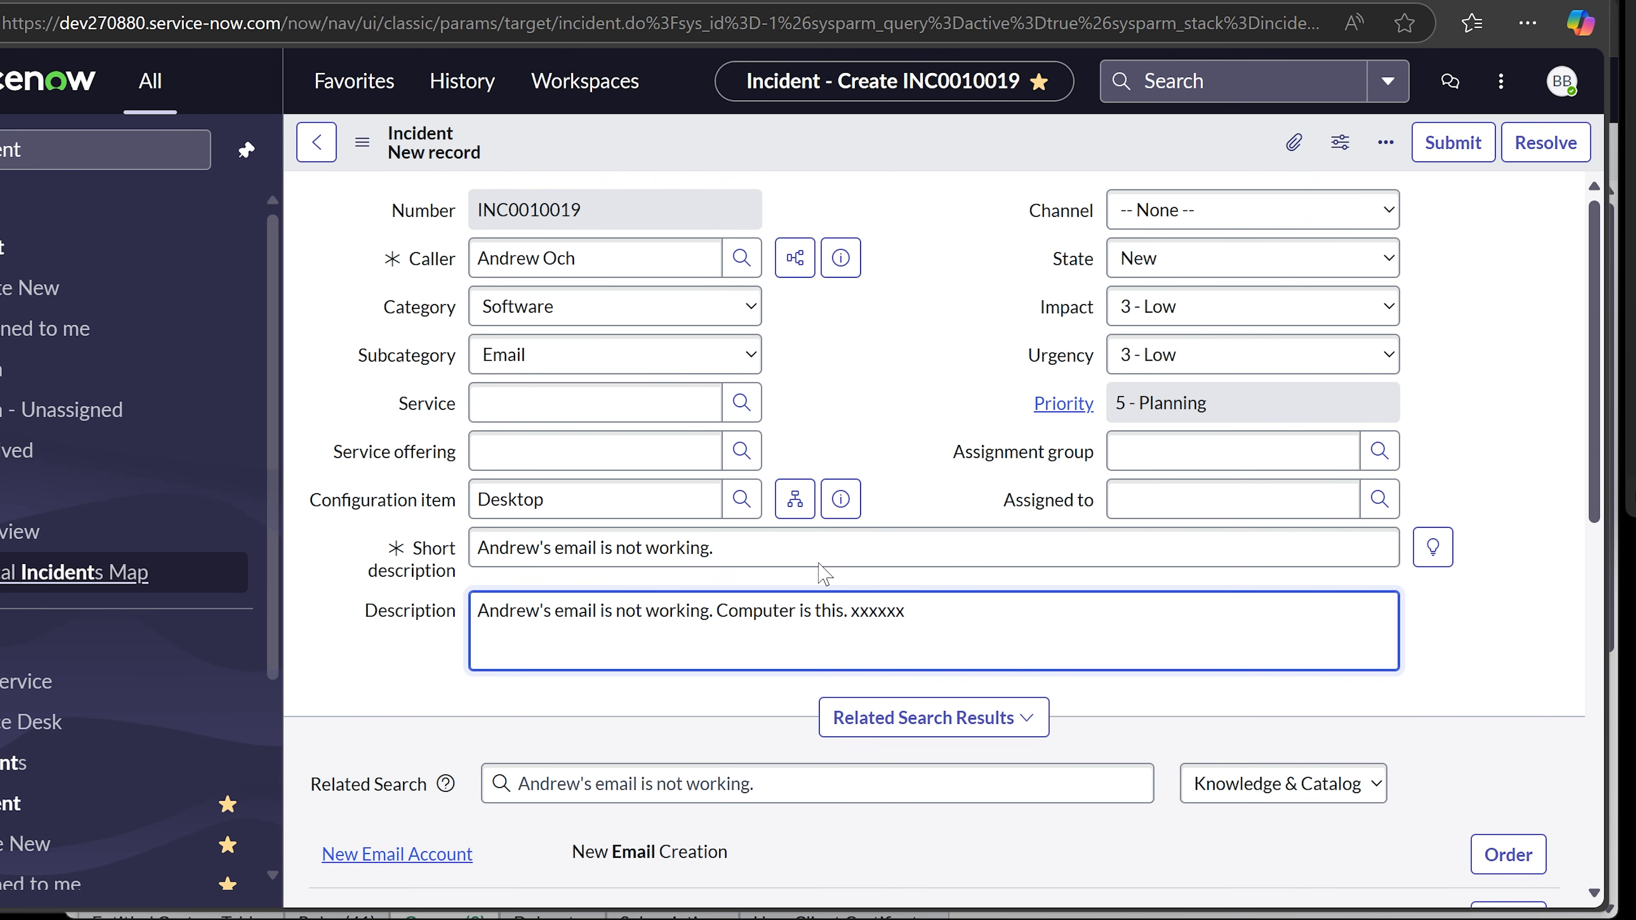
- Set Channel to Chat, State to In Progress and Impact to 2 - Medium
click(914, 364)
click(1164, 216)
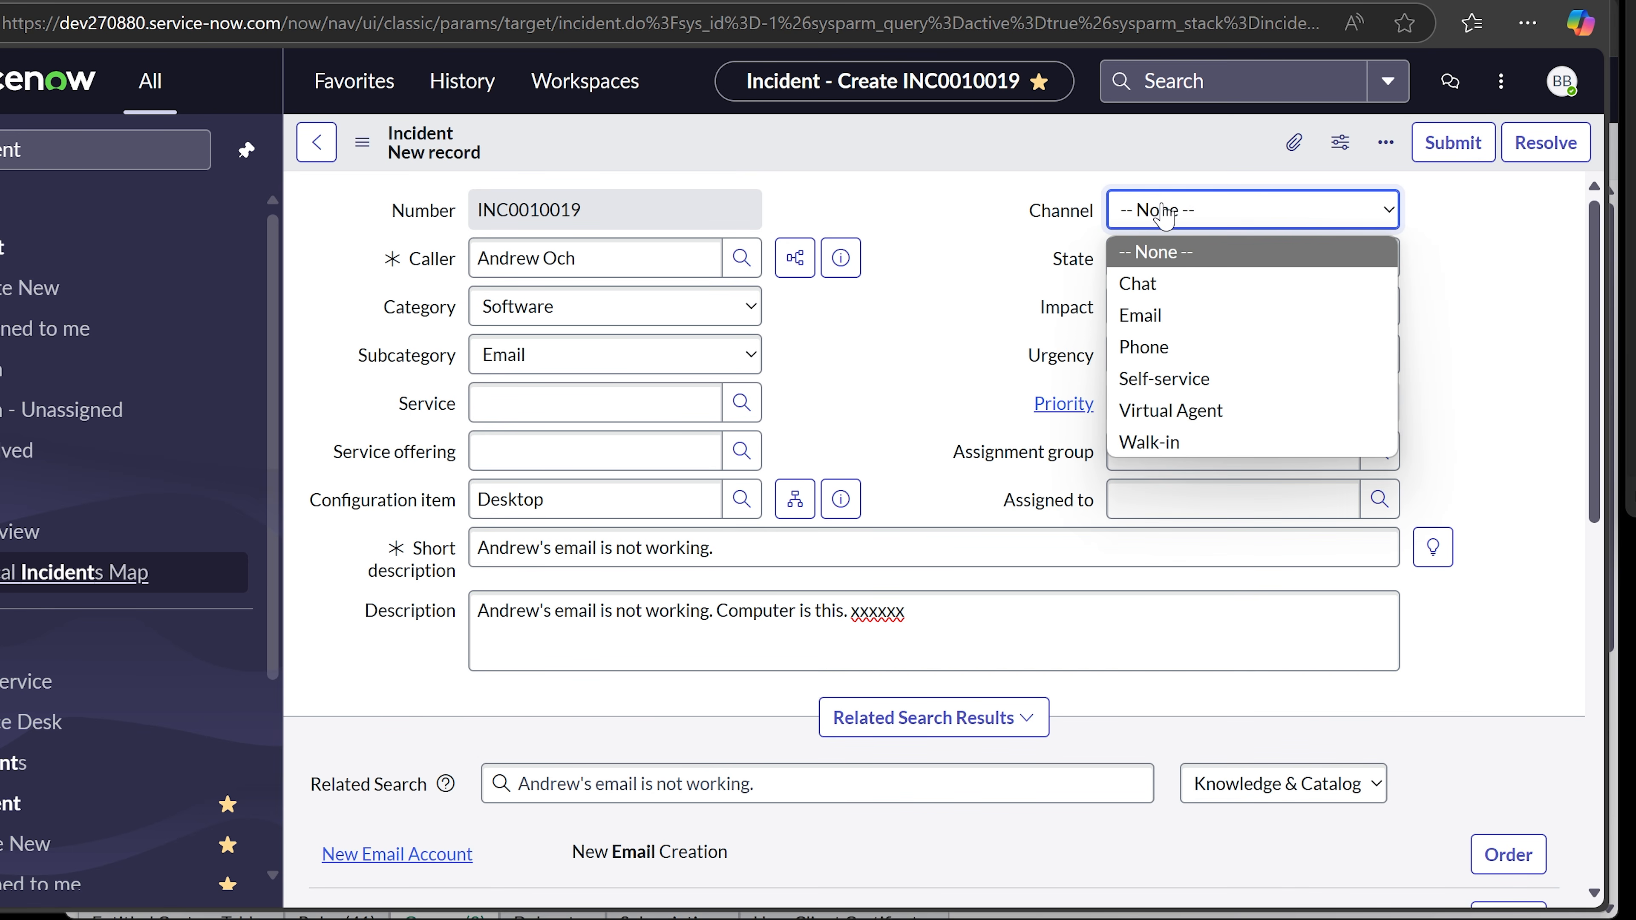
click(1201, 299)
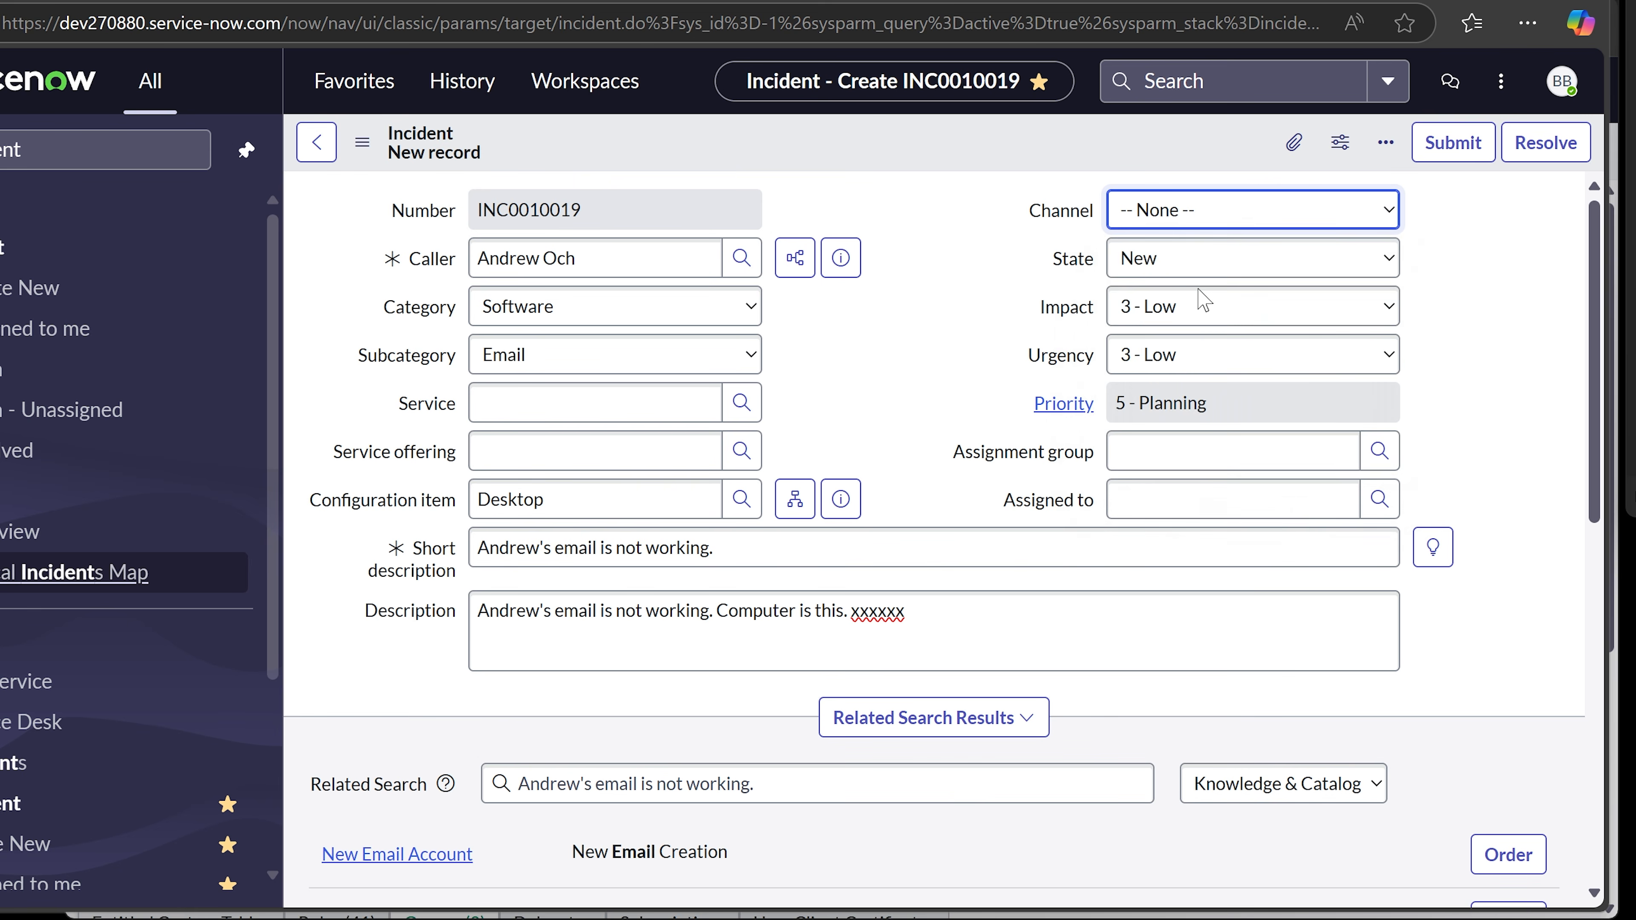
click(1217, 260)
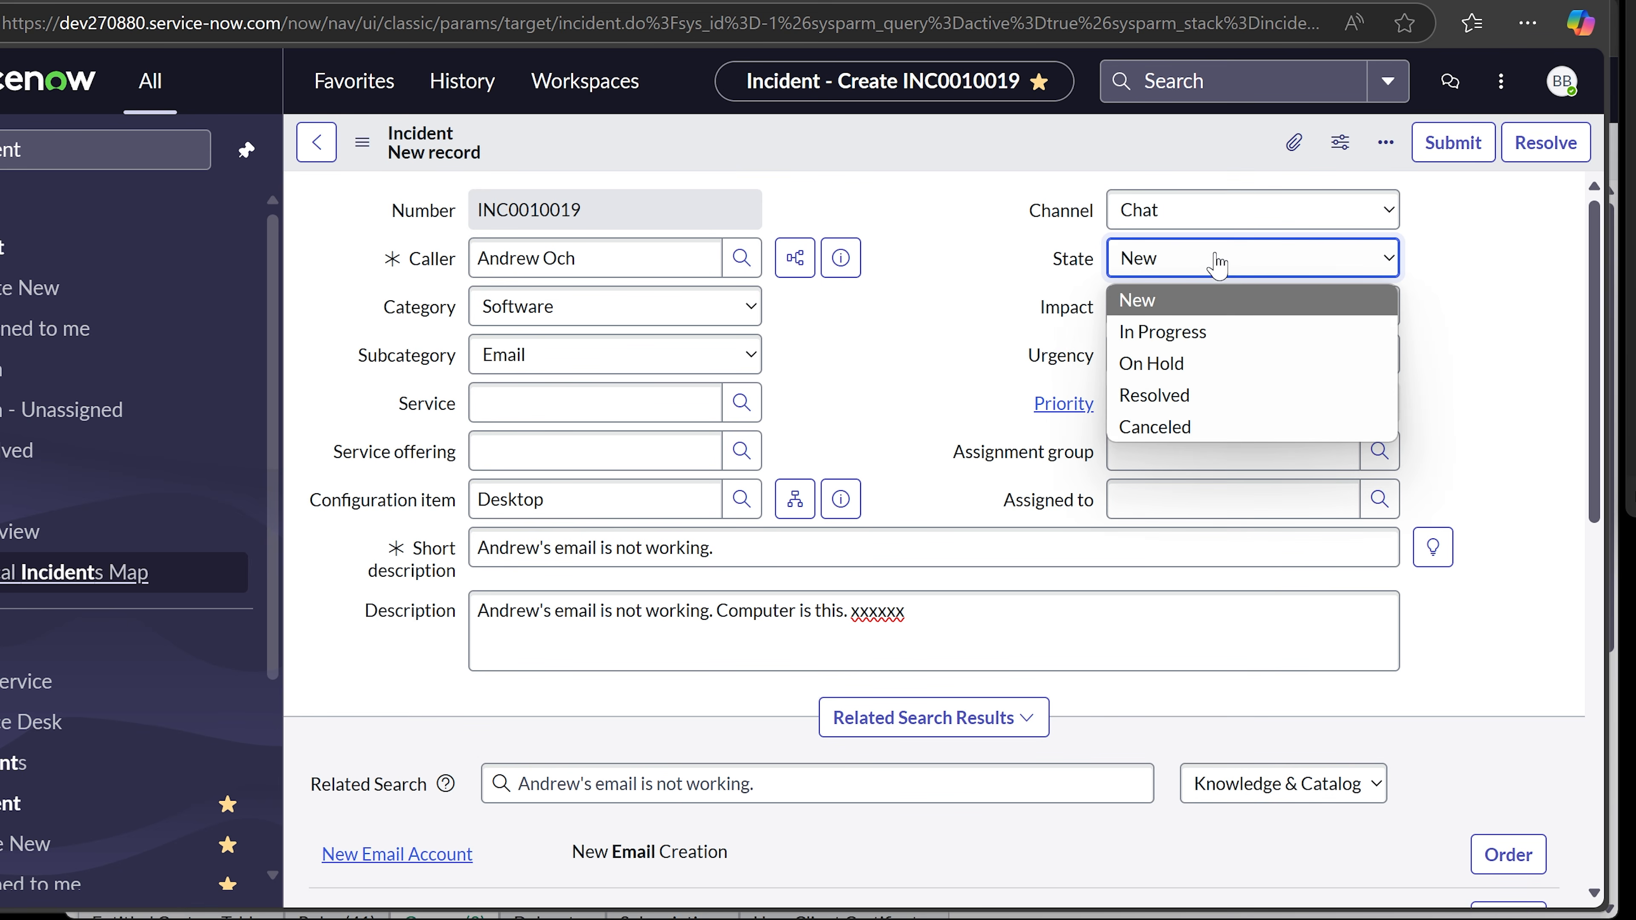
click(1204, 333)
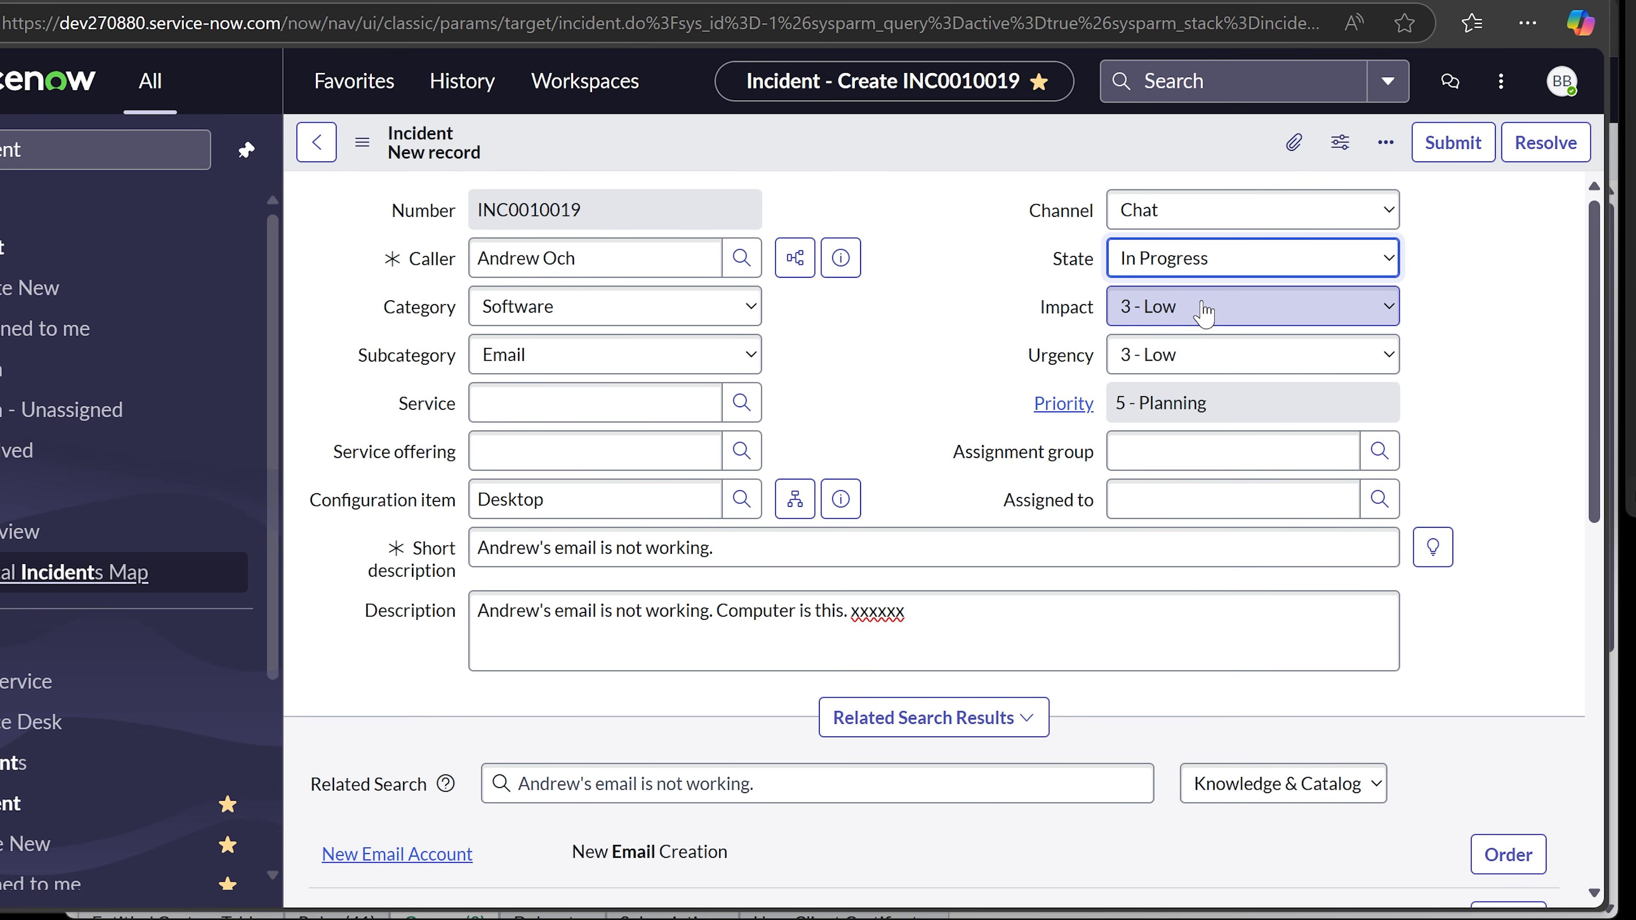
click(1203, 313)
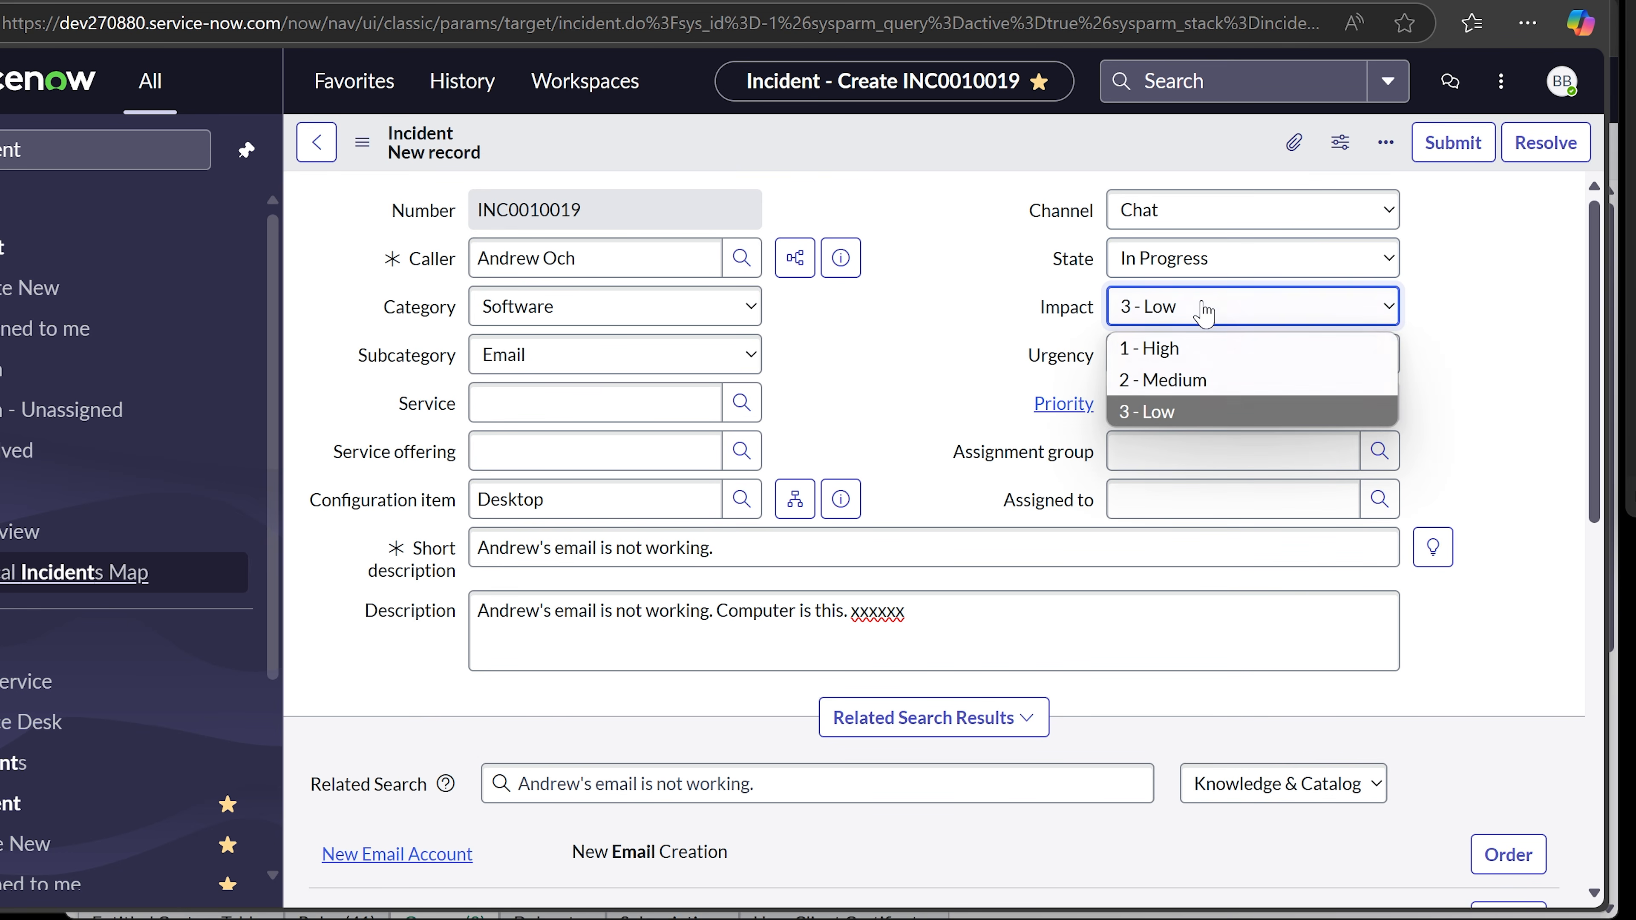
click(1183, 380)
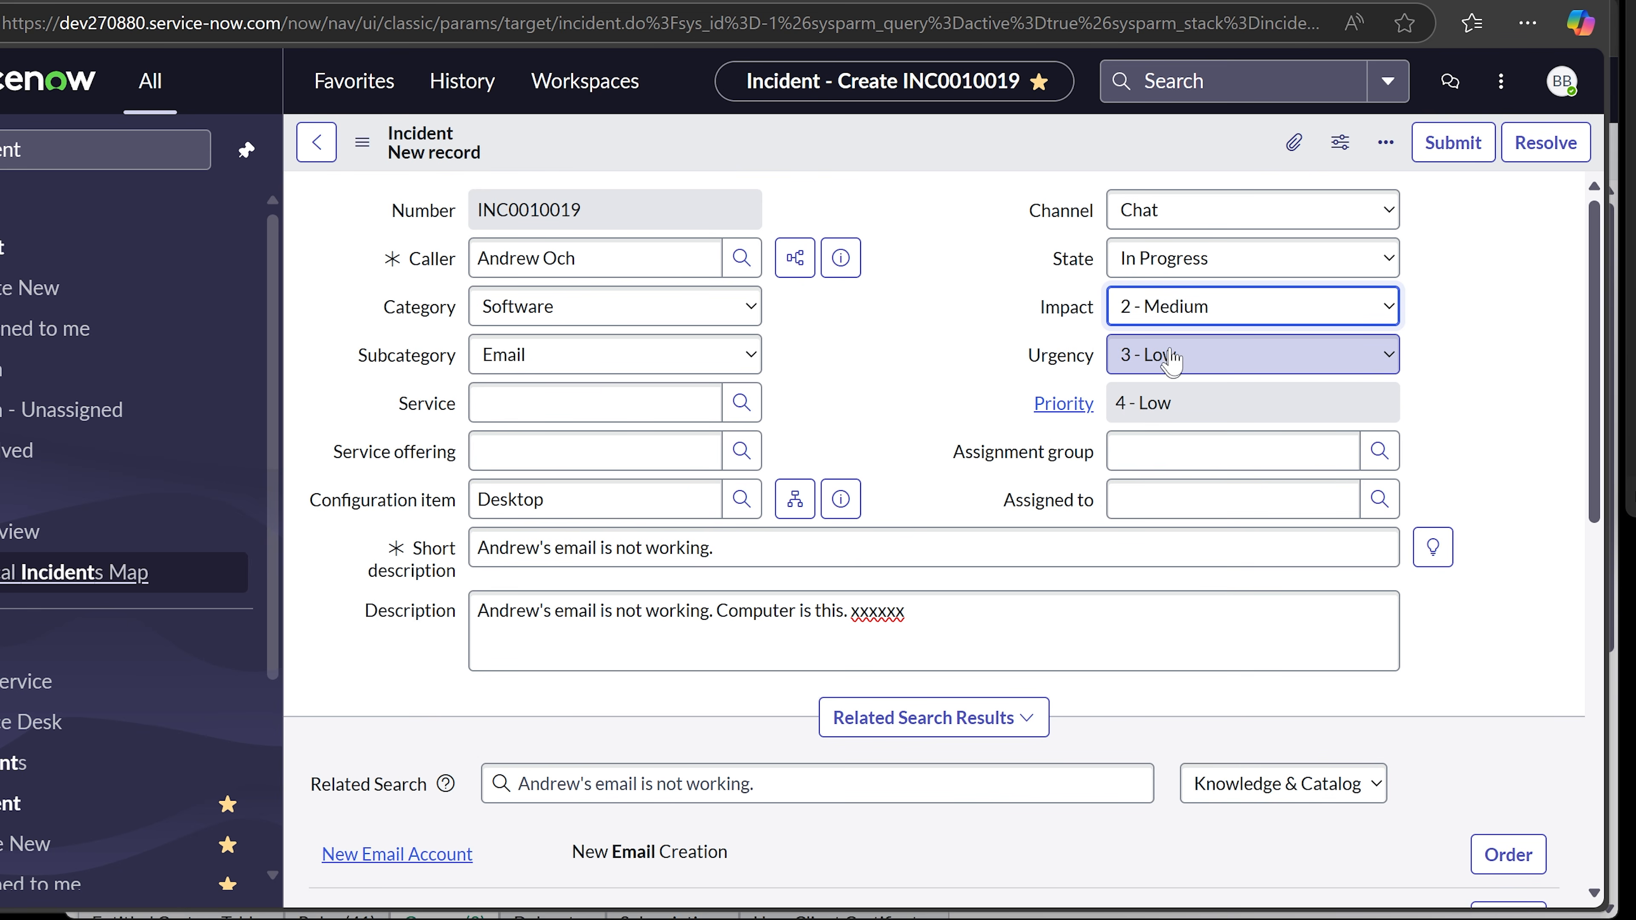
- Assign the incident to the Help Desk group and a Help Desk technician
click(1253, 457)
click(1525, 388)
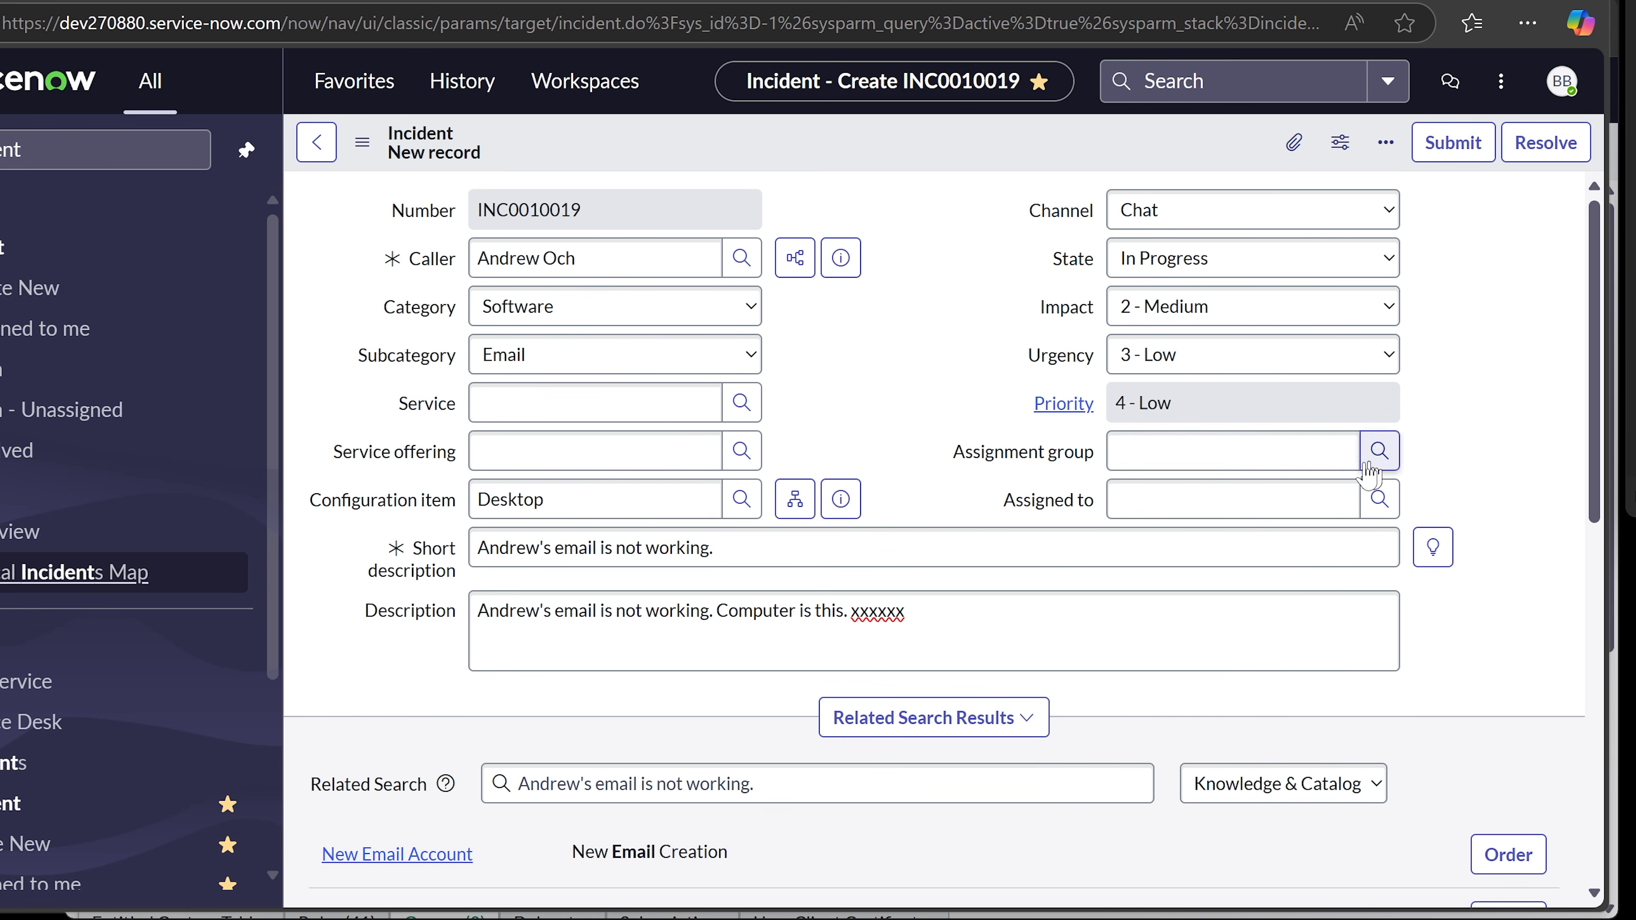
click(1349, 459)
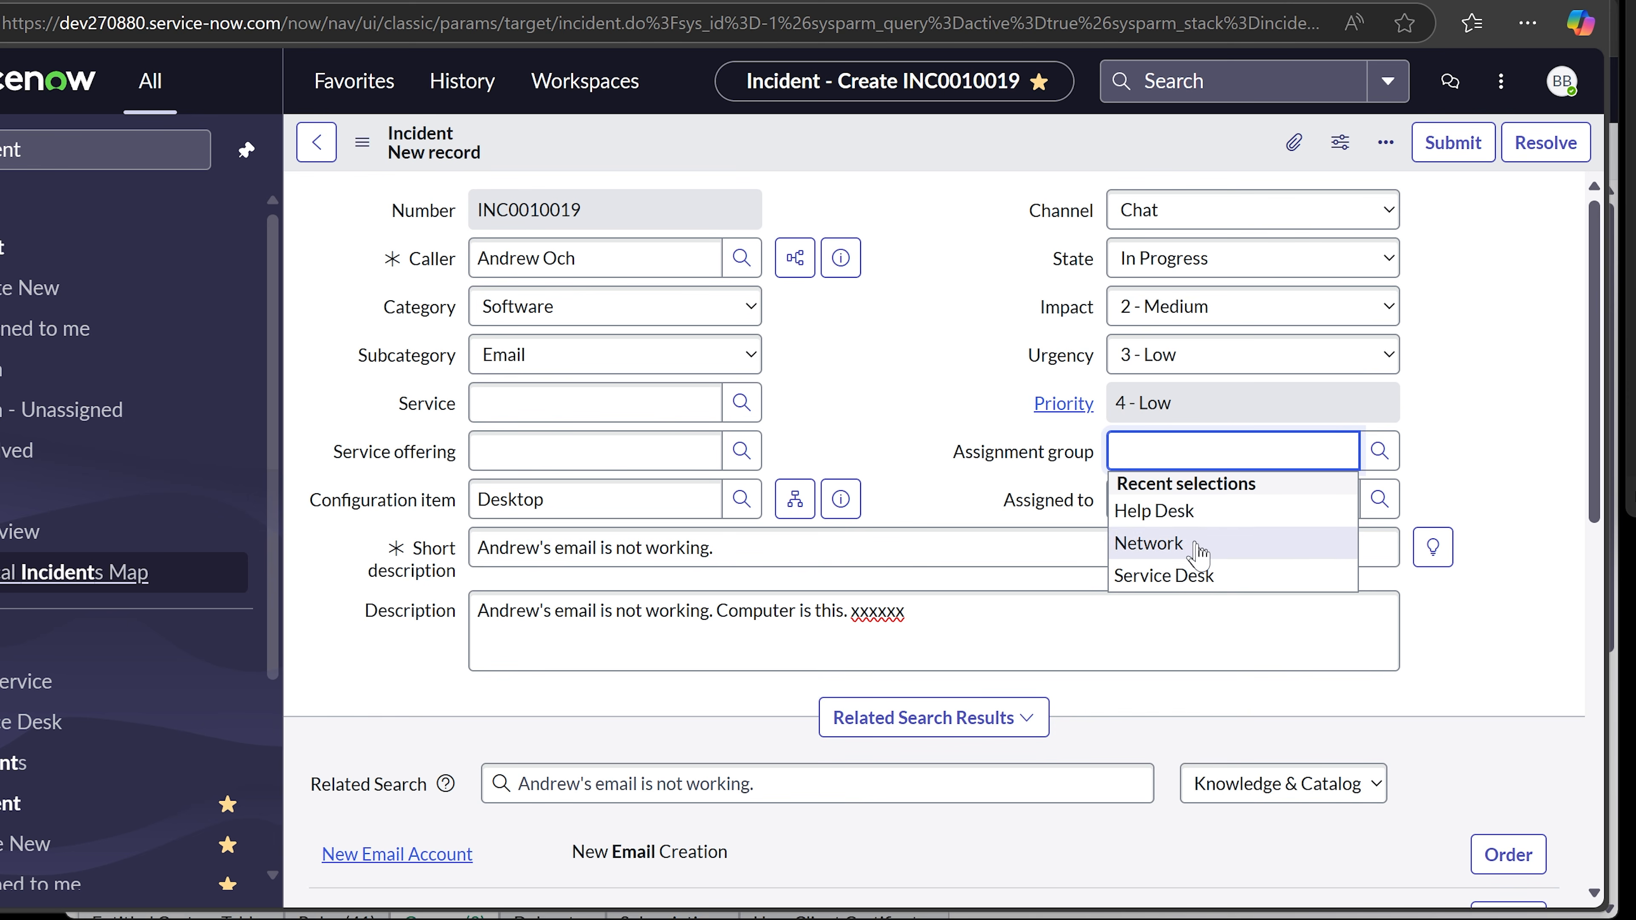
click(1194, 512)
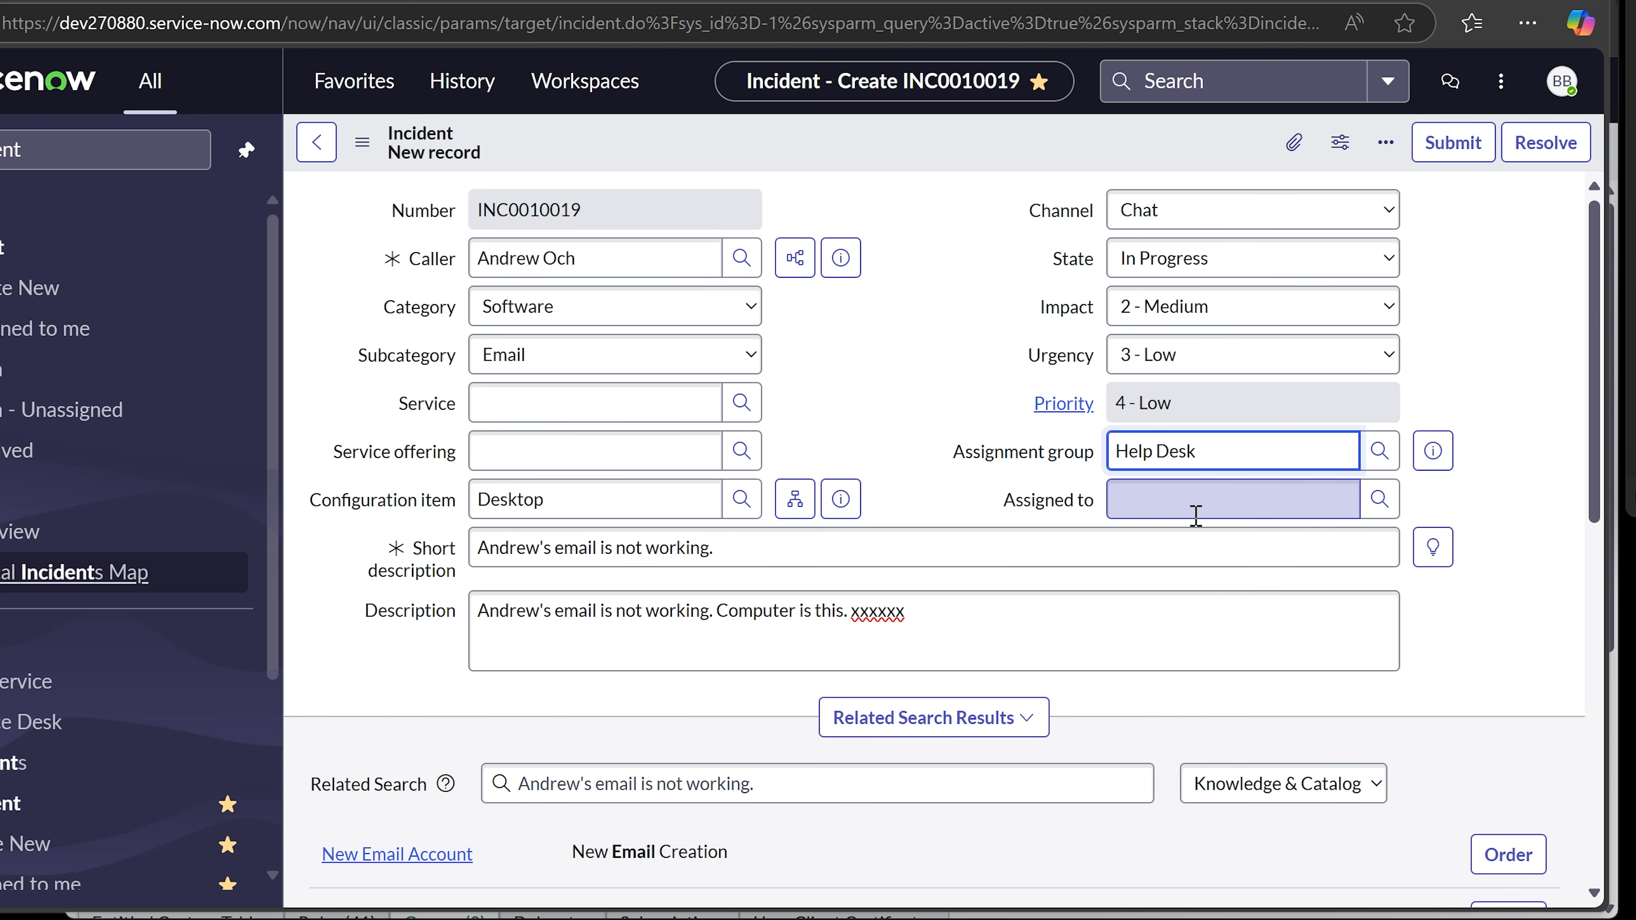
click(1196, 516)
click(1227, 585)
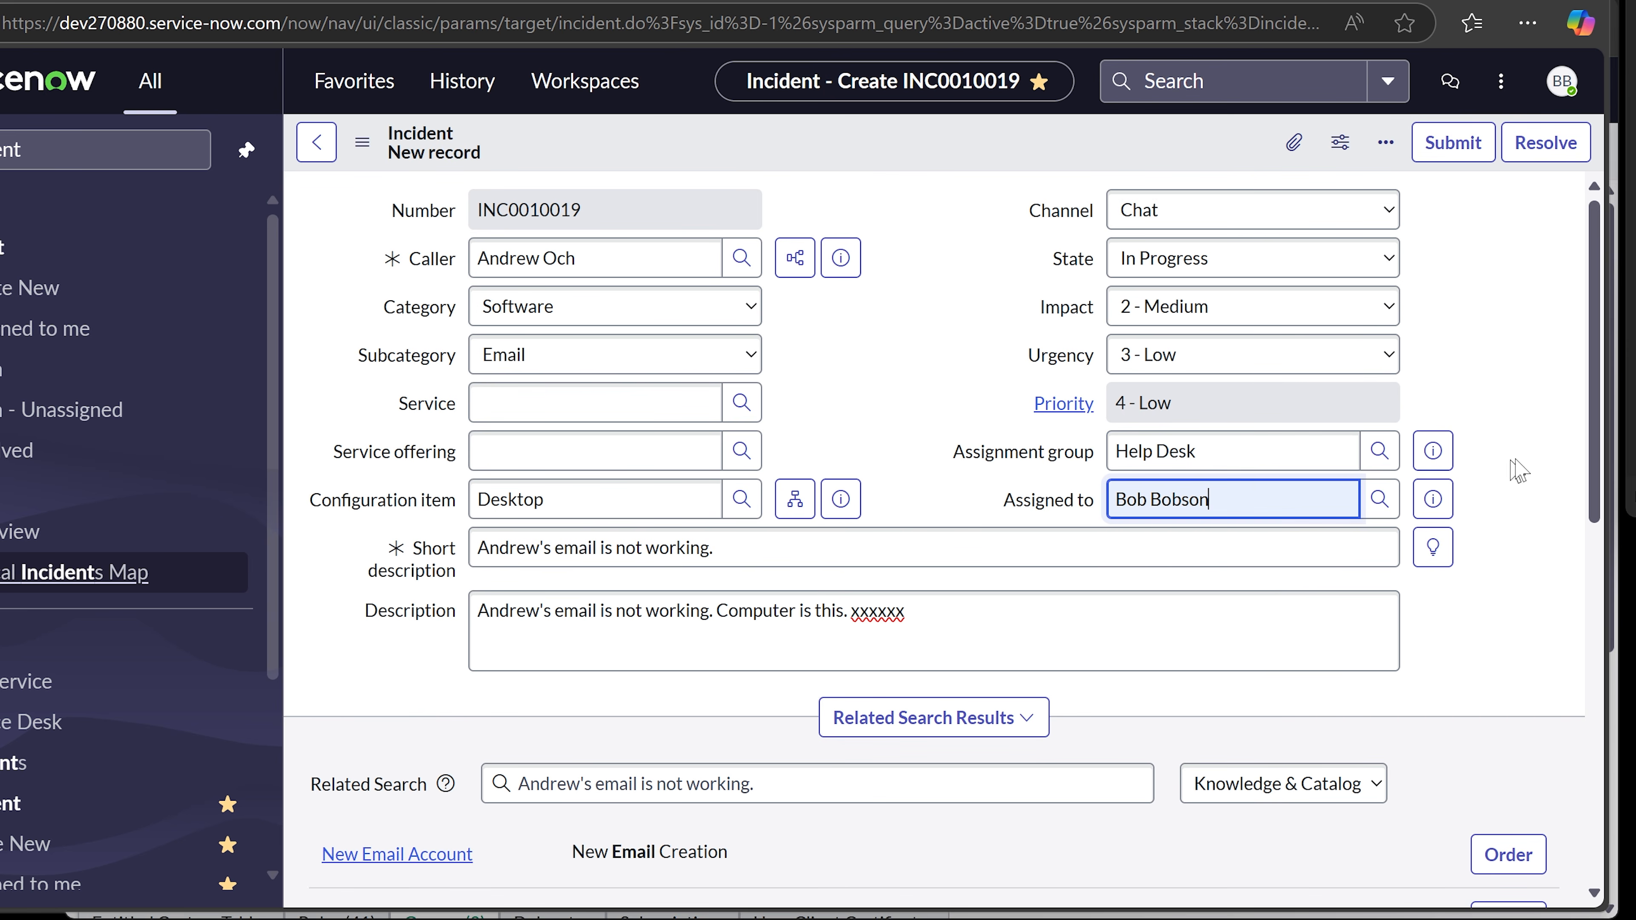
scroll(1269, 696, down, 5)
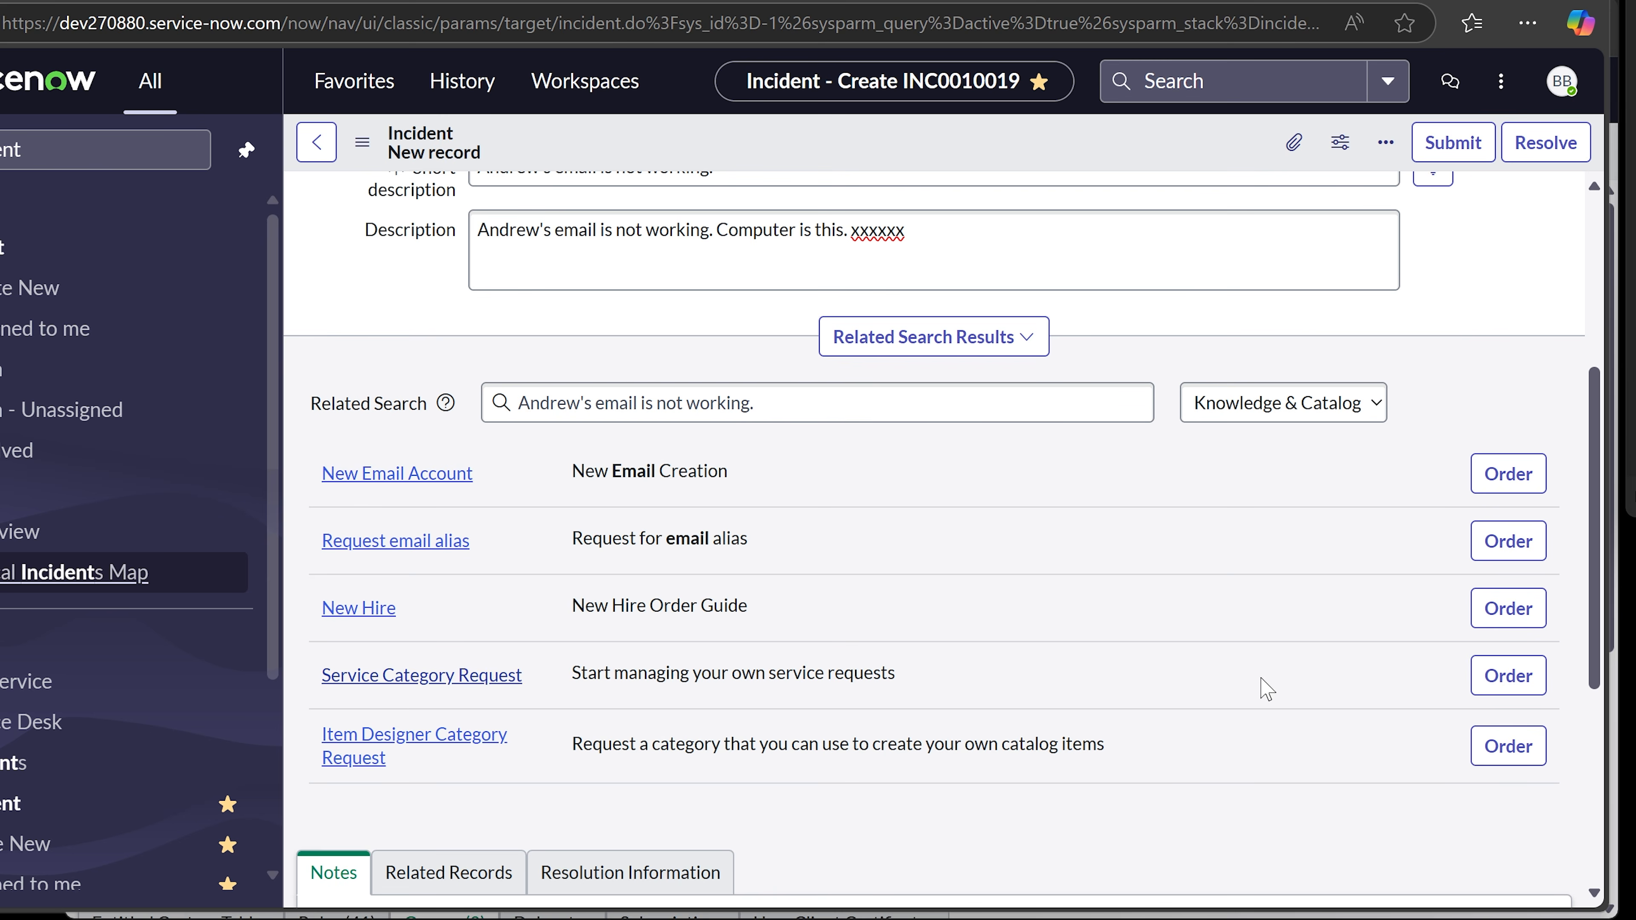
scroll(833, 614, down, 5)
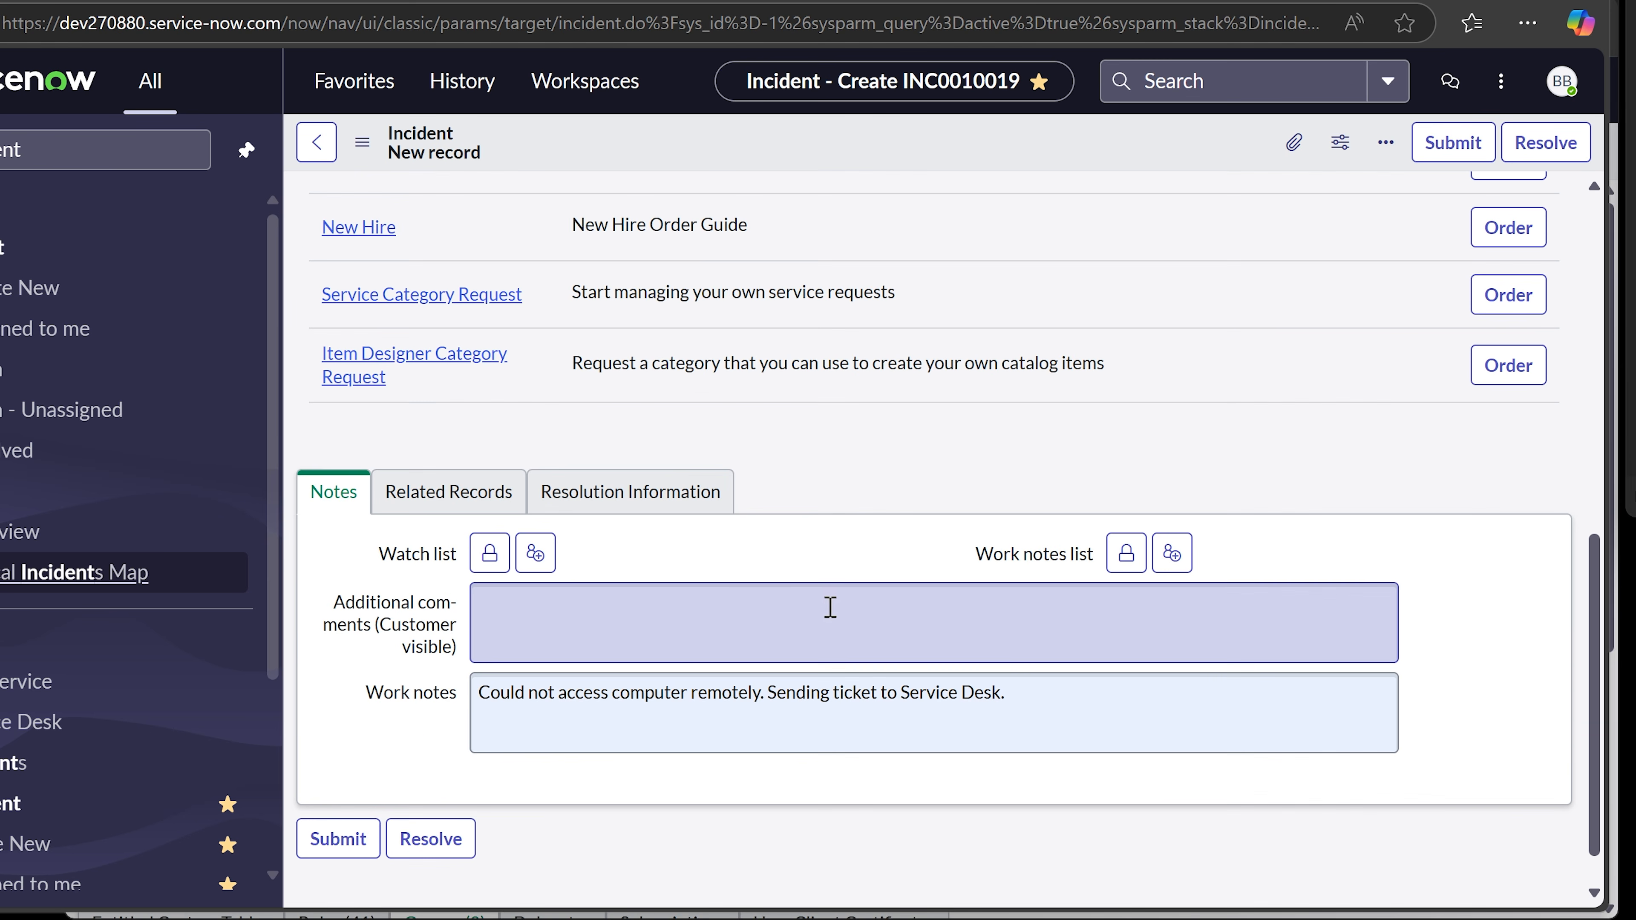
scroll(830, 607, up, 8)
scroll(824, 612, down, 9)
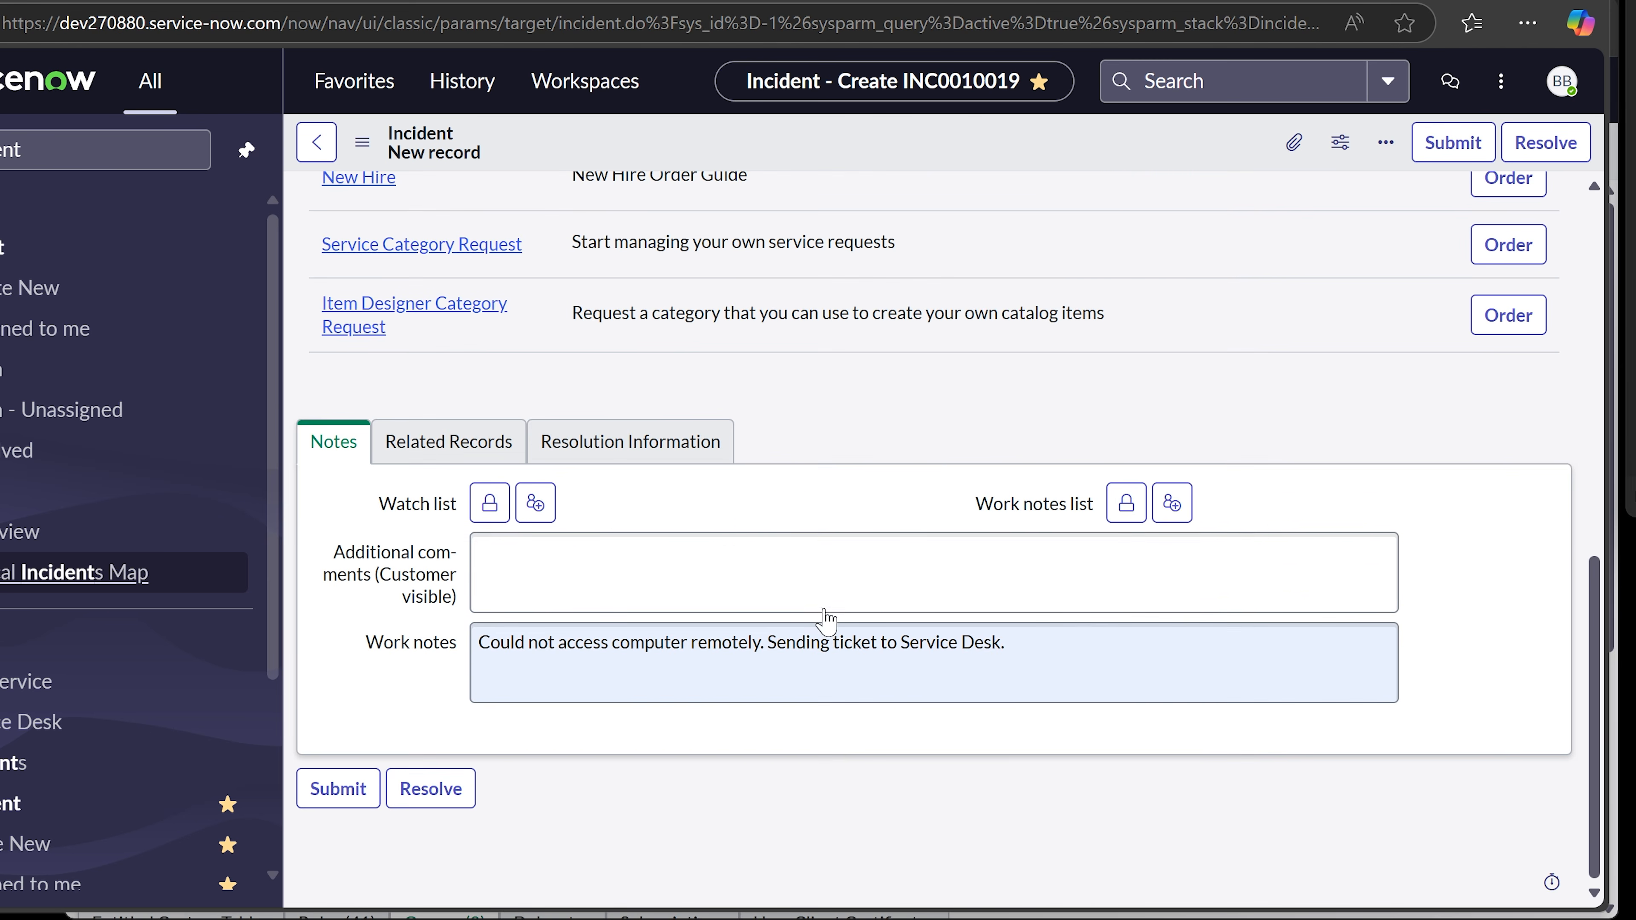
scroll(826, 618, up, 8)
scroll(908, 686, down, 2)
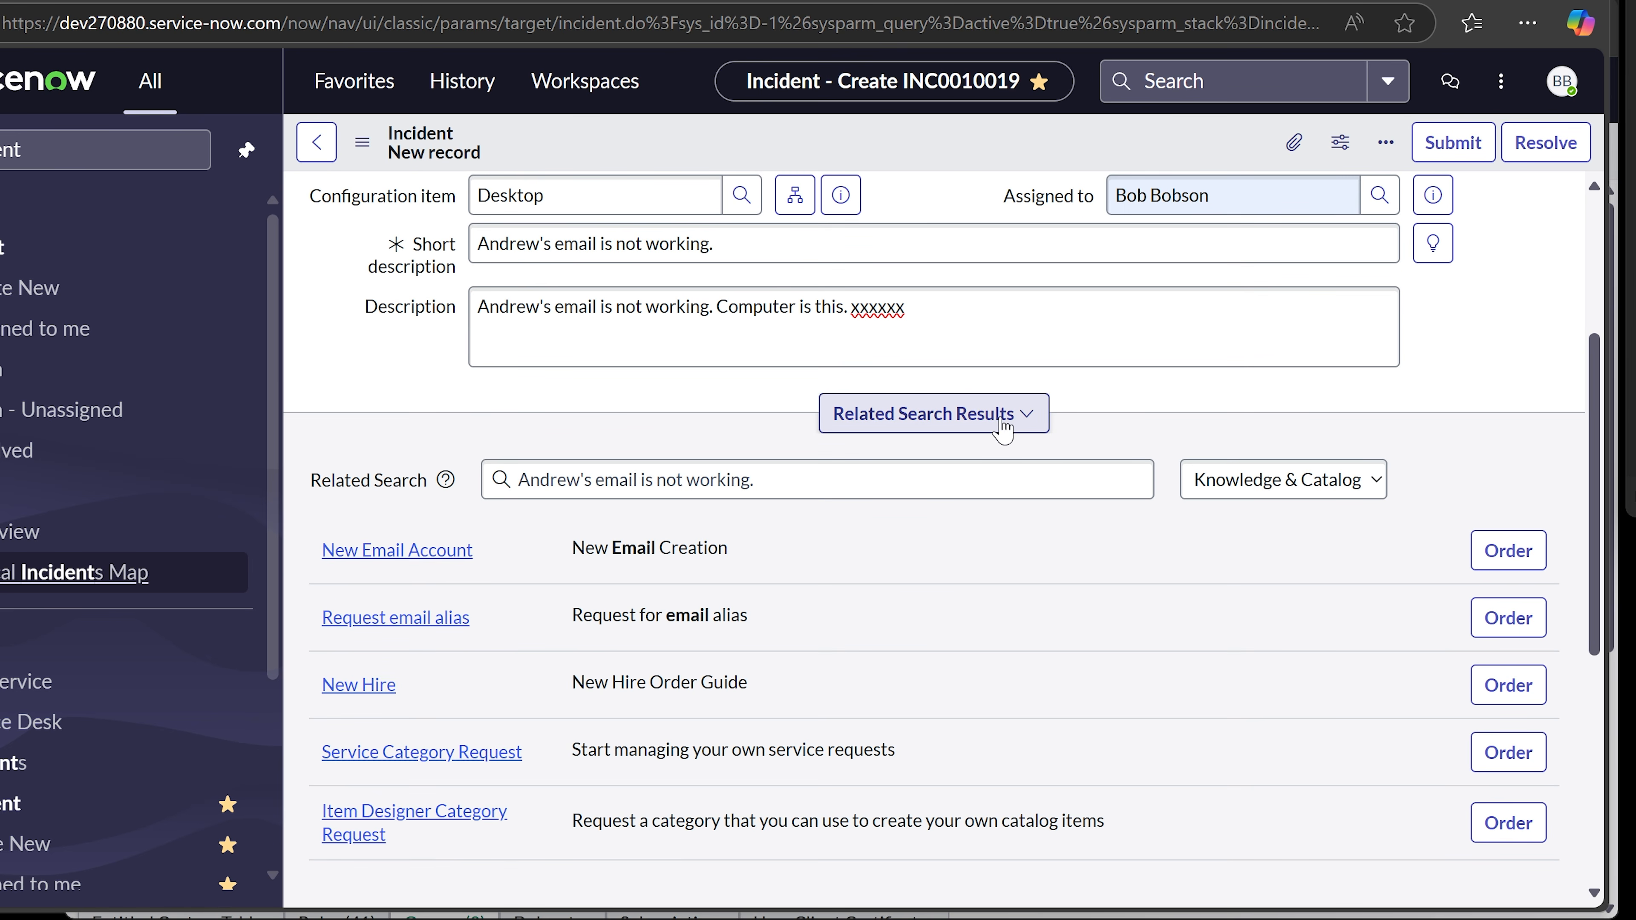
scroll(940, 644, down, 2)
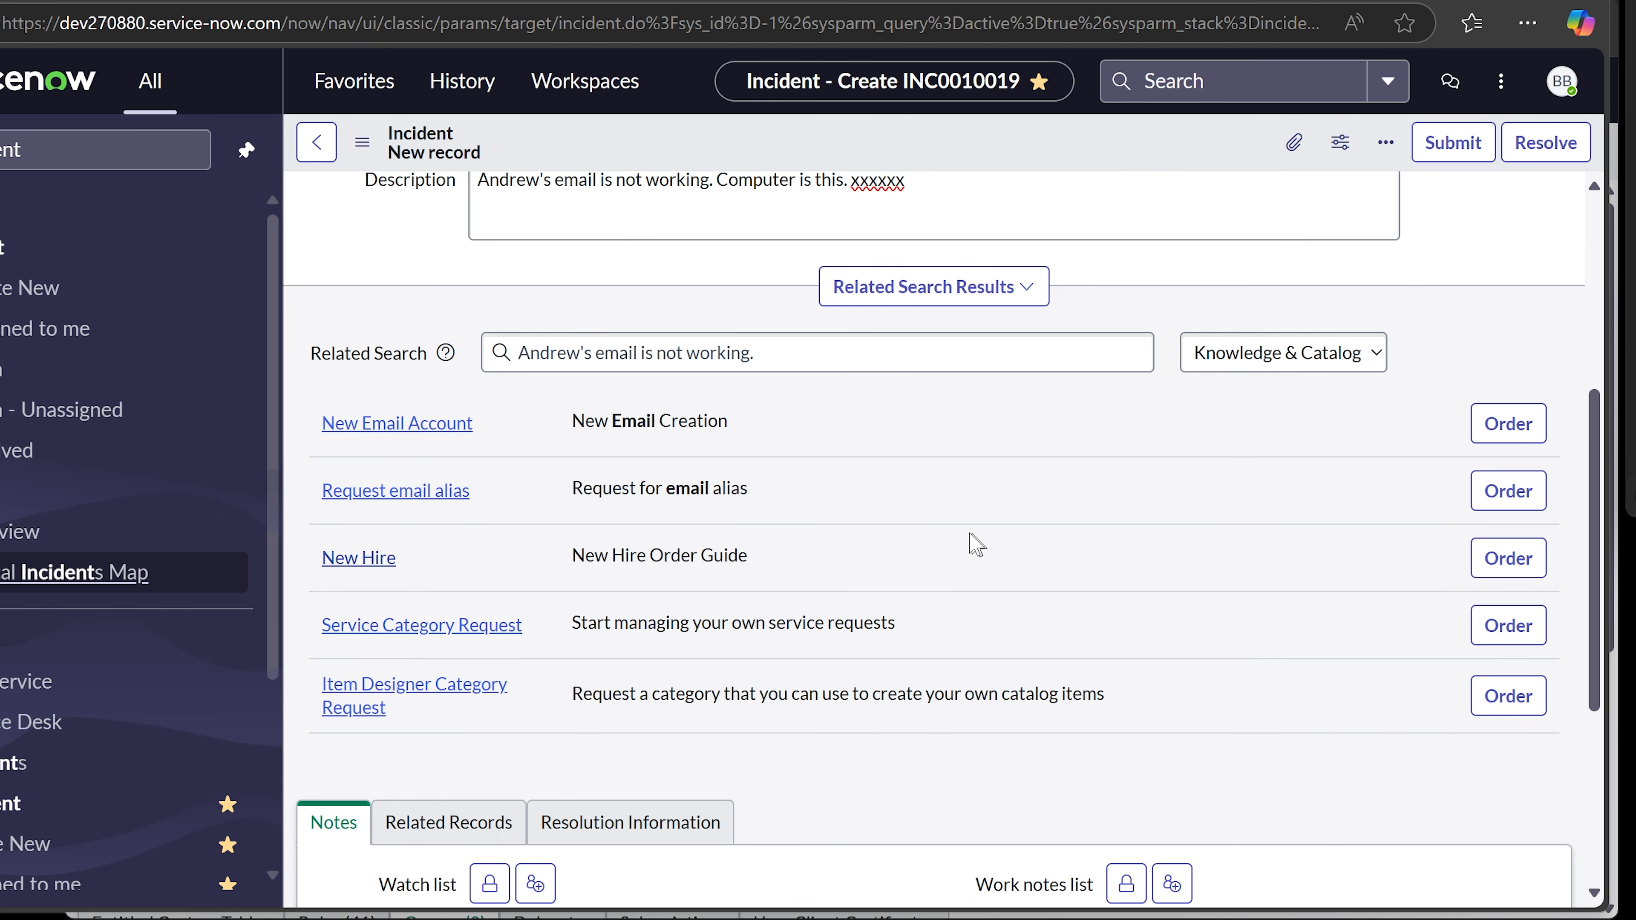
scroll(976, 544, up, 2)
click(1030, 413)
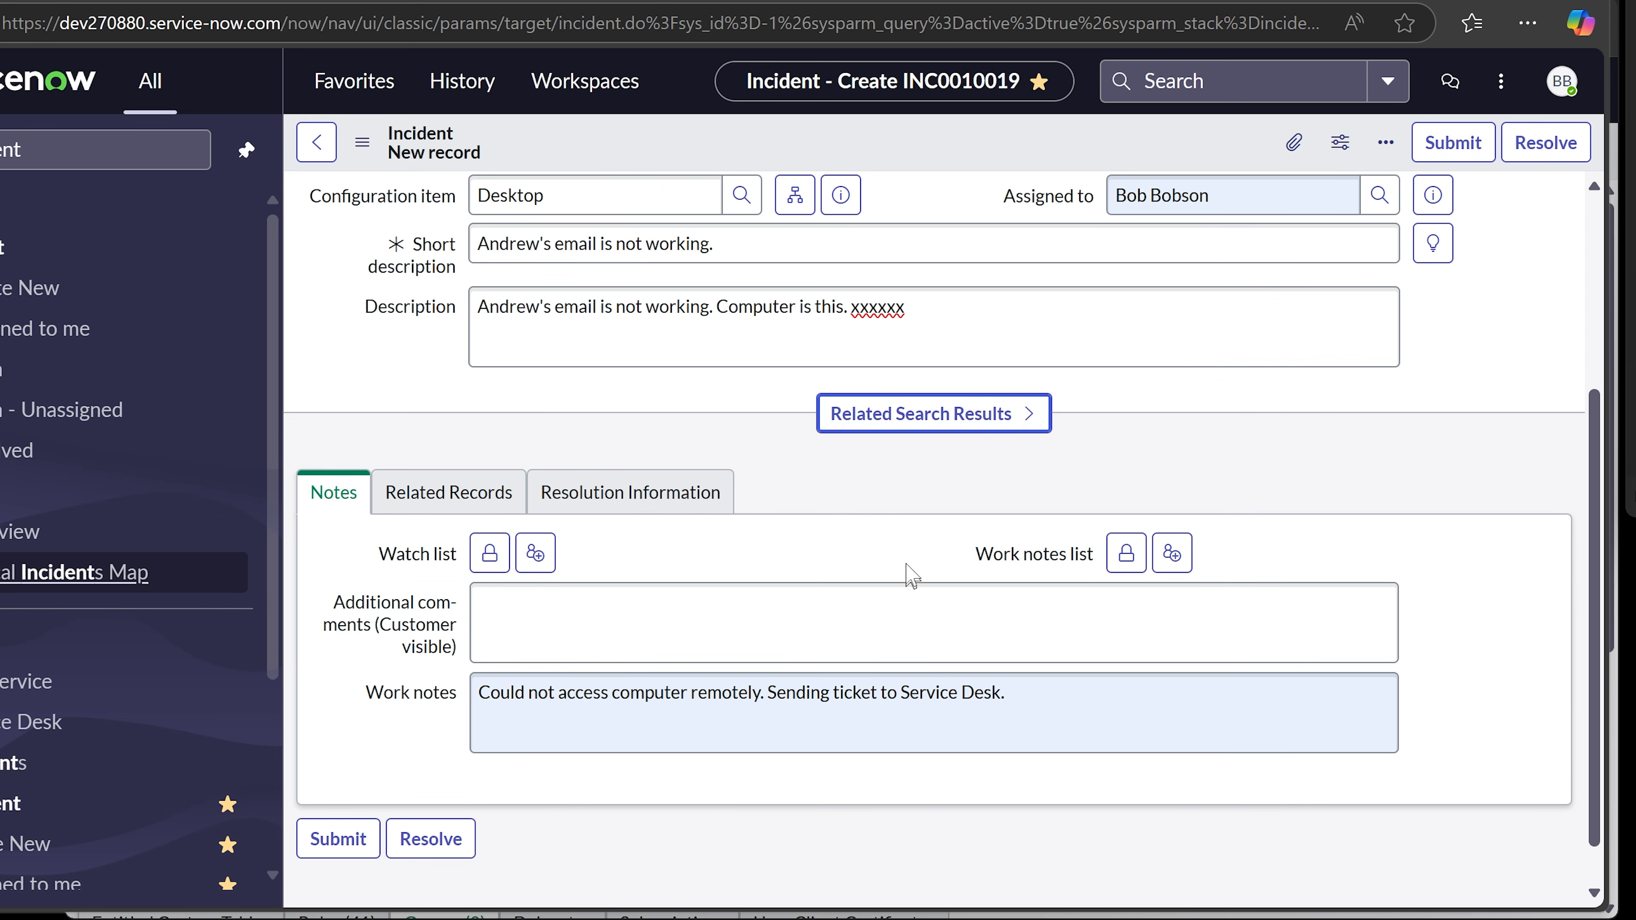
scroll(979, 540, up, 5)
scroll(974, 532, down, 2)
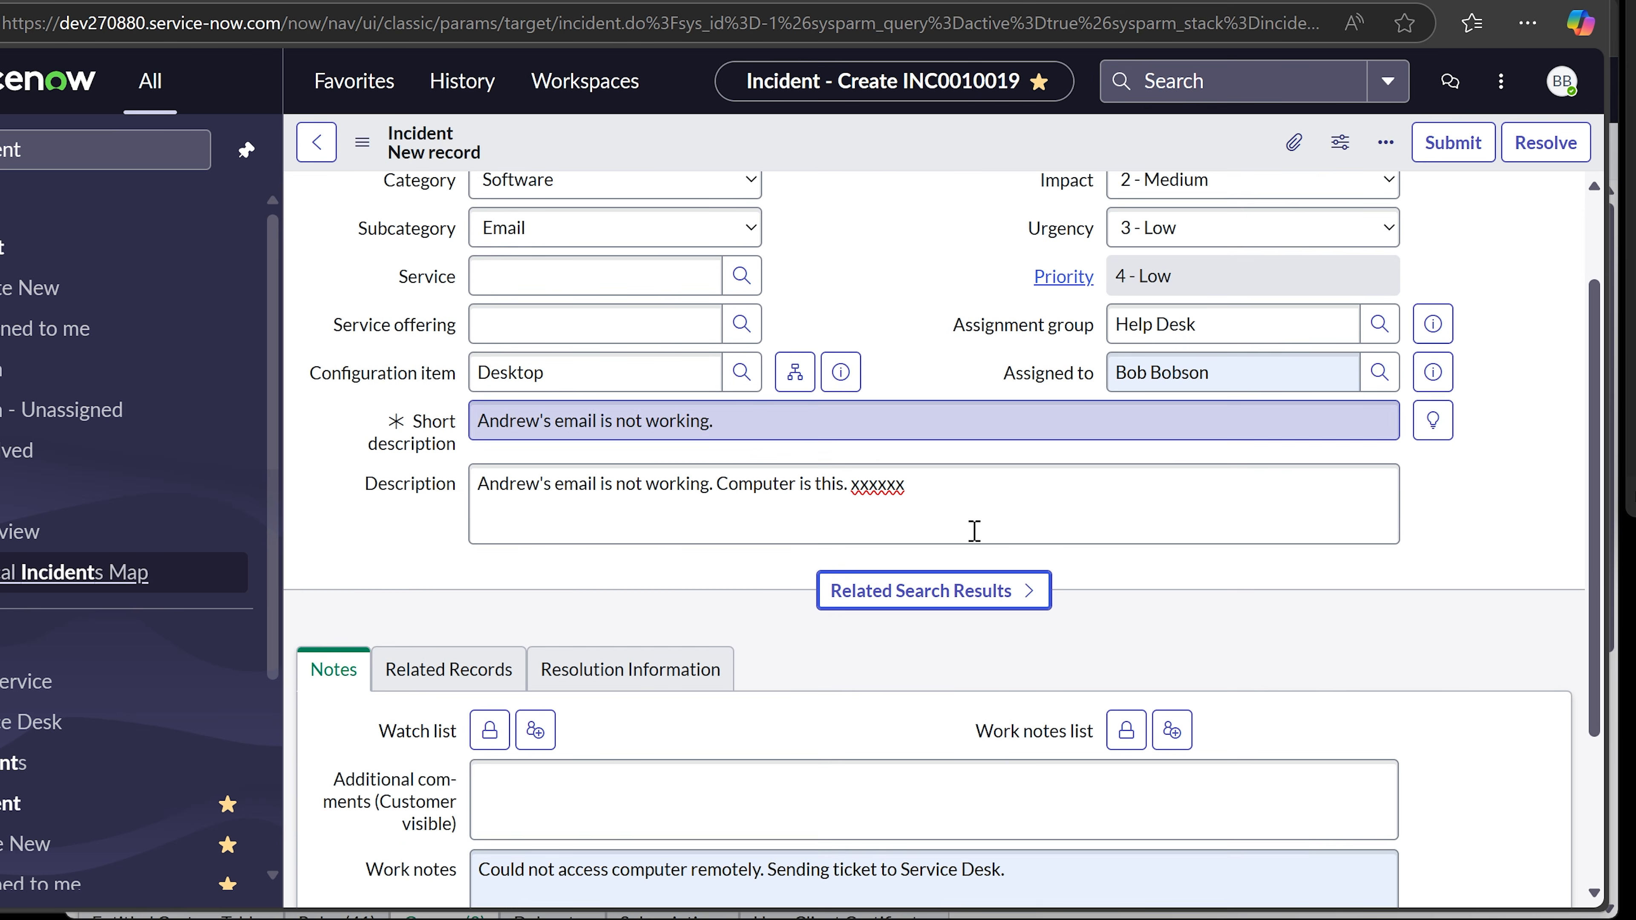
scroll(974, 532, down, 2)
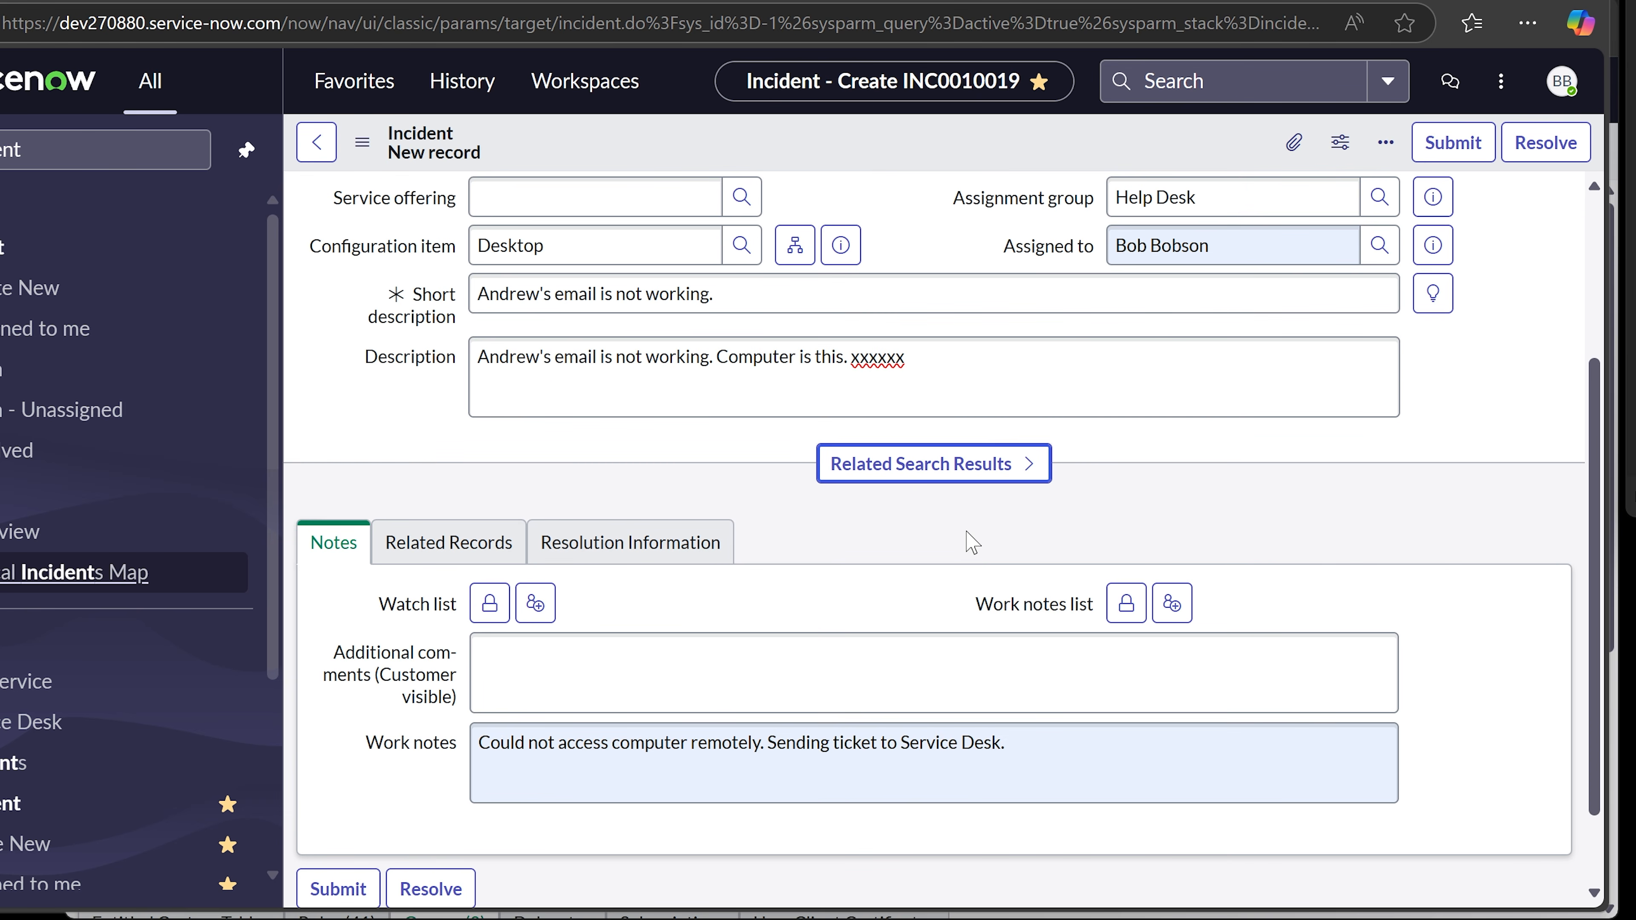
scroll(965, 531, down, 2)
scroll(964, 534, up, 2)
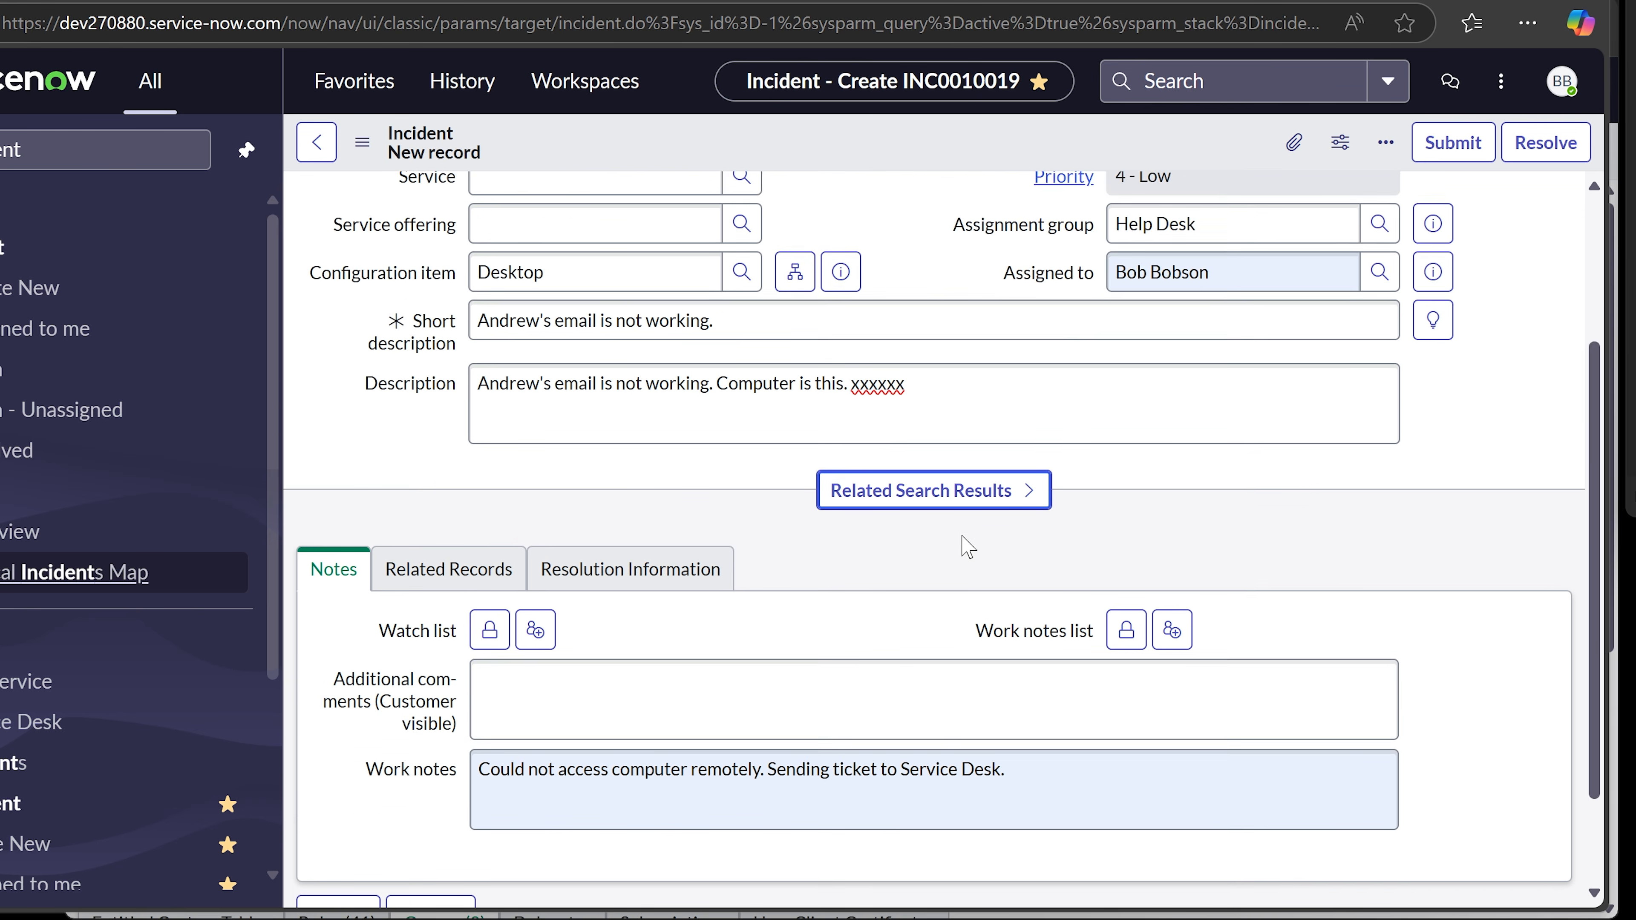
scroll(966, 541, up, 3)
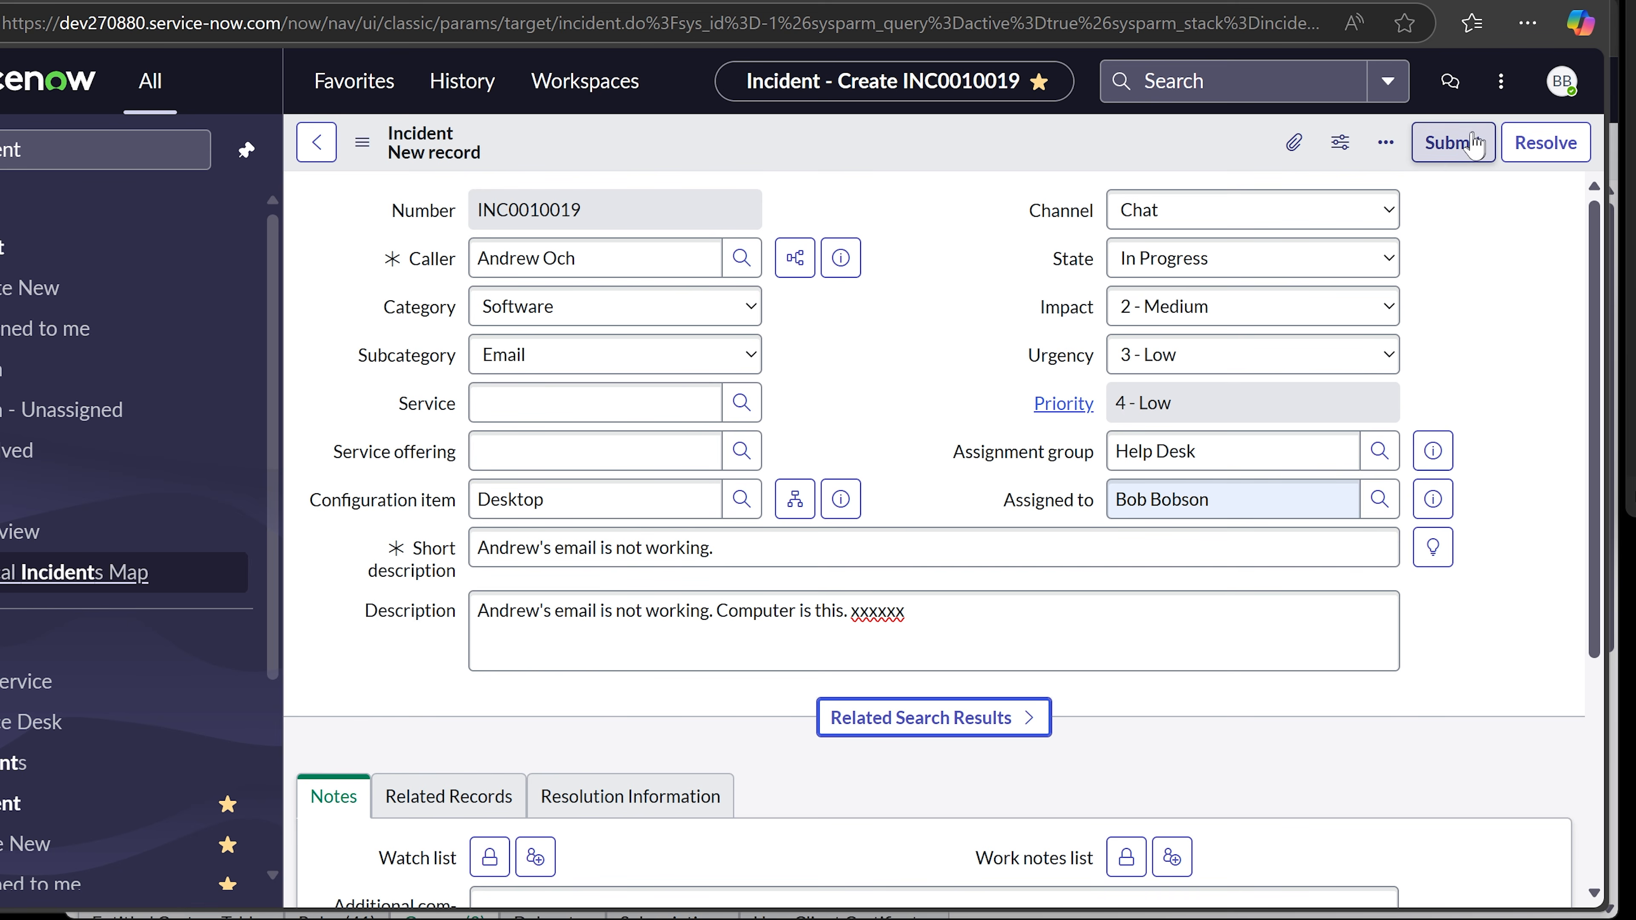
scroll(1460, 380, down, 4)
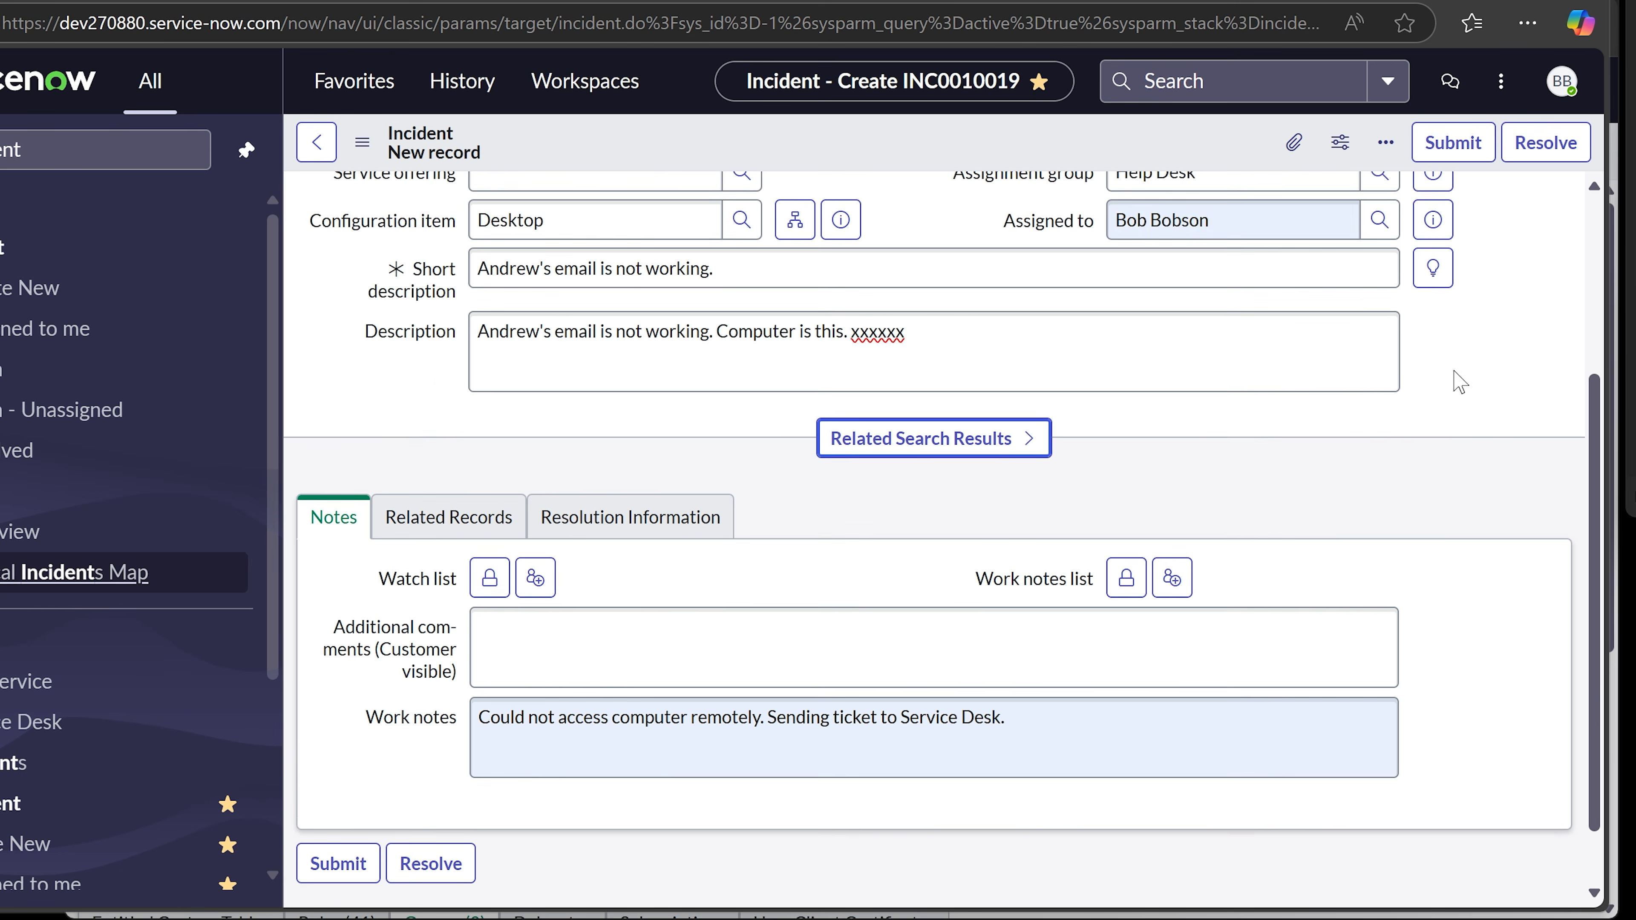
scroll(1459, 382, down, 1)
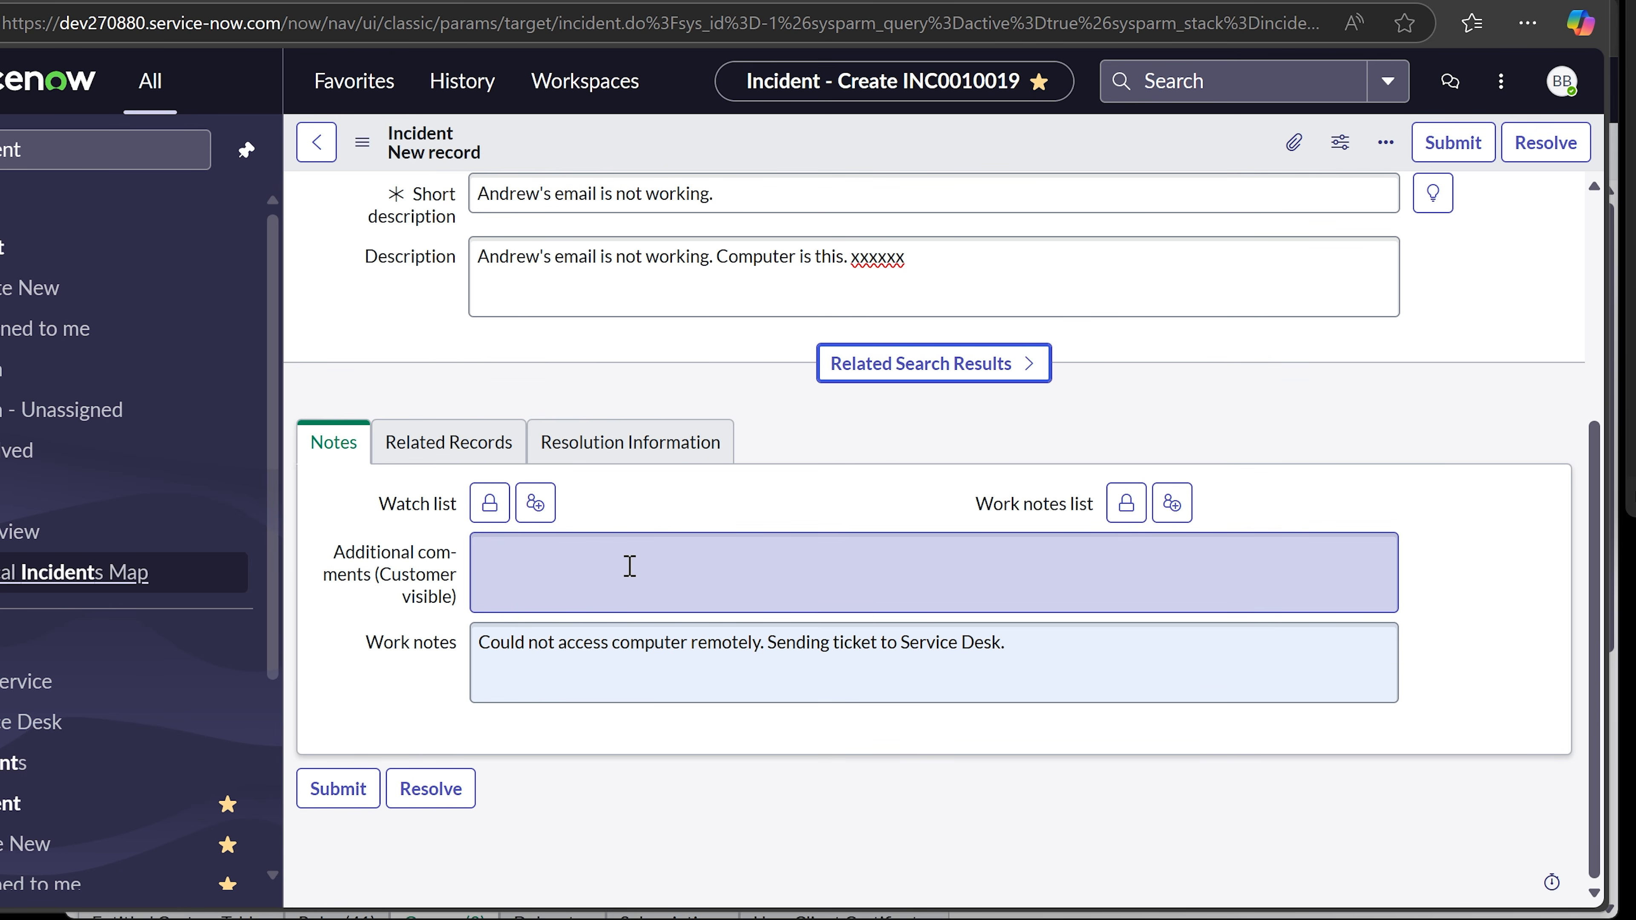
- Replace the work note with one saying the caller's computer was accessed and the email issue resolved by rebuilding the email profile
click(609, 644)
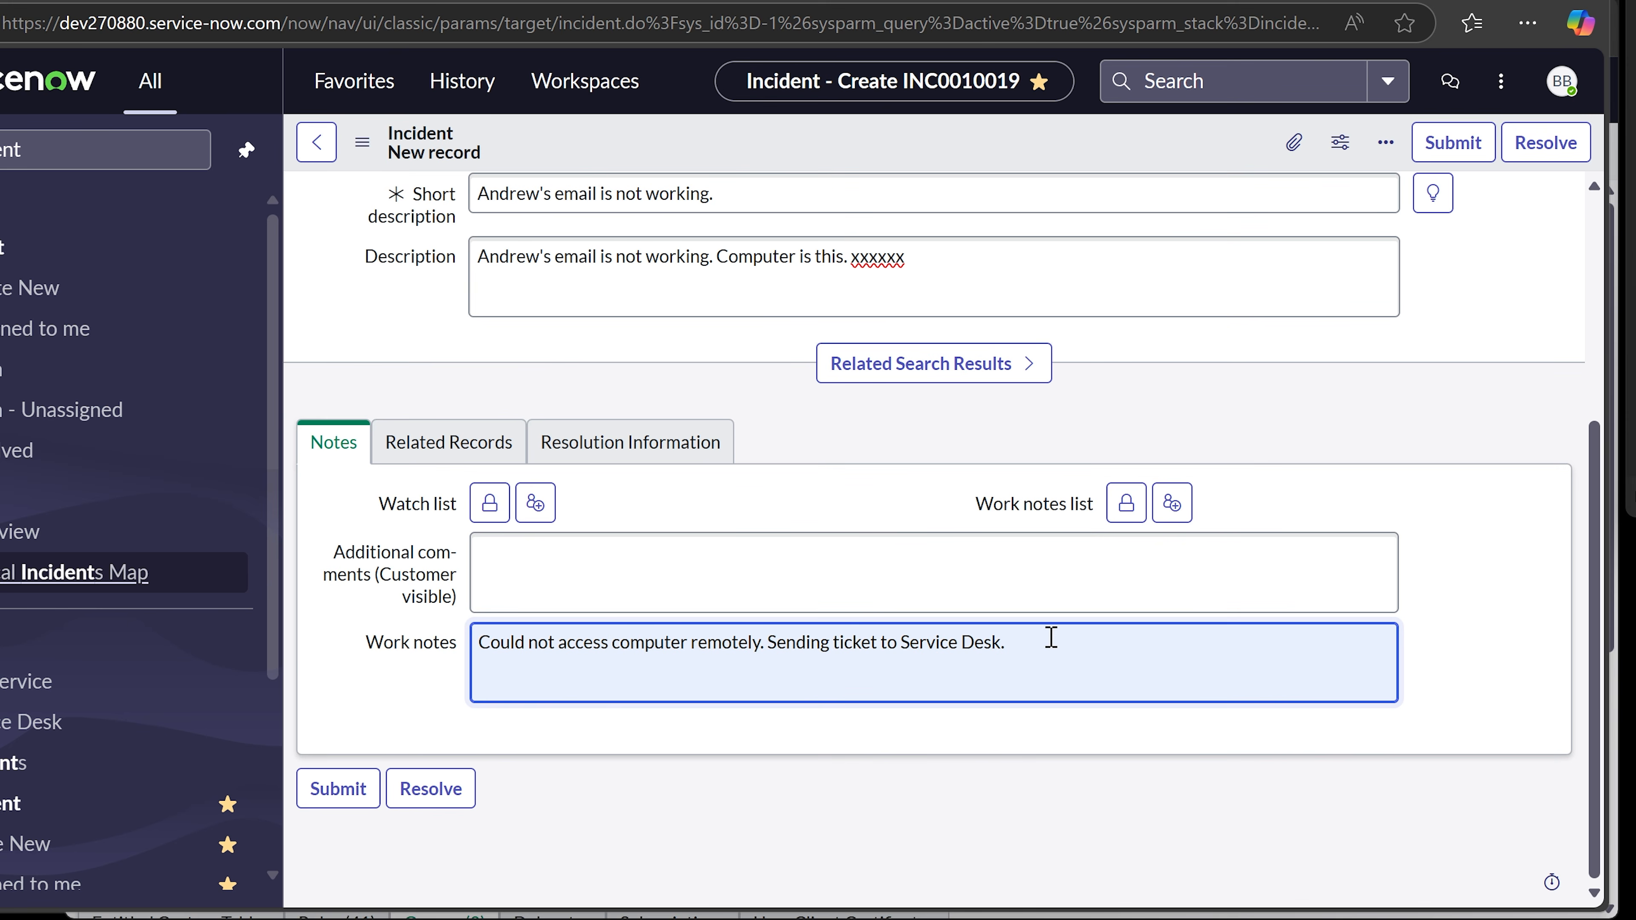
drag(1046, 642, 327, 647)
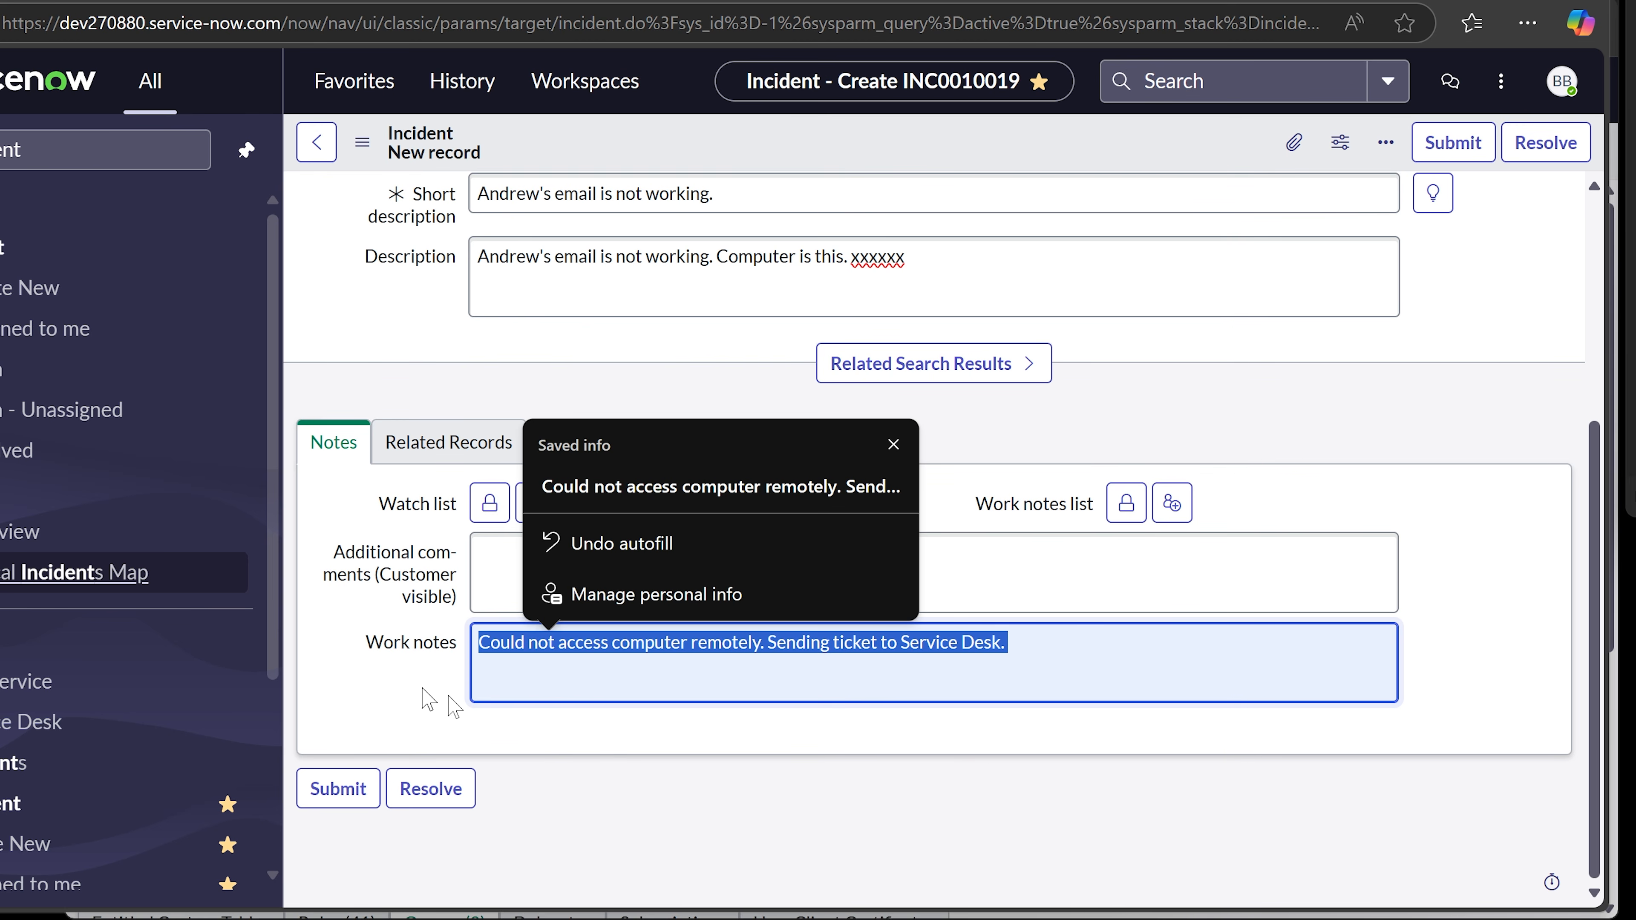
key(BackSpace)
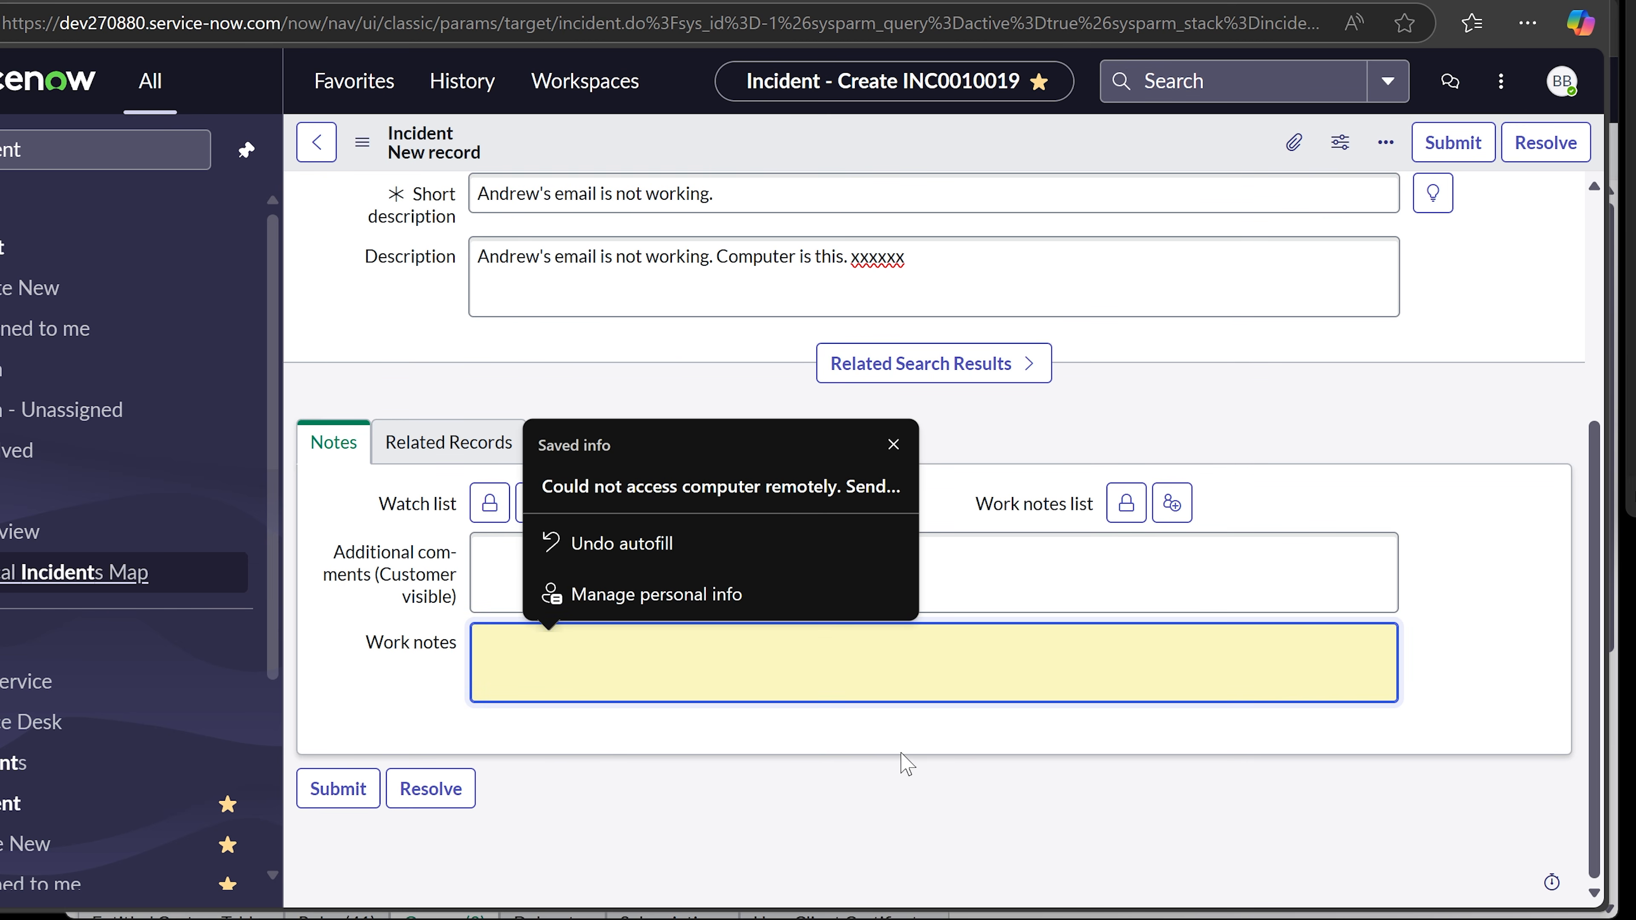
click(612, 654)
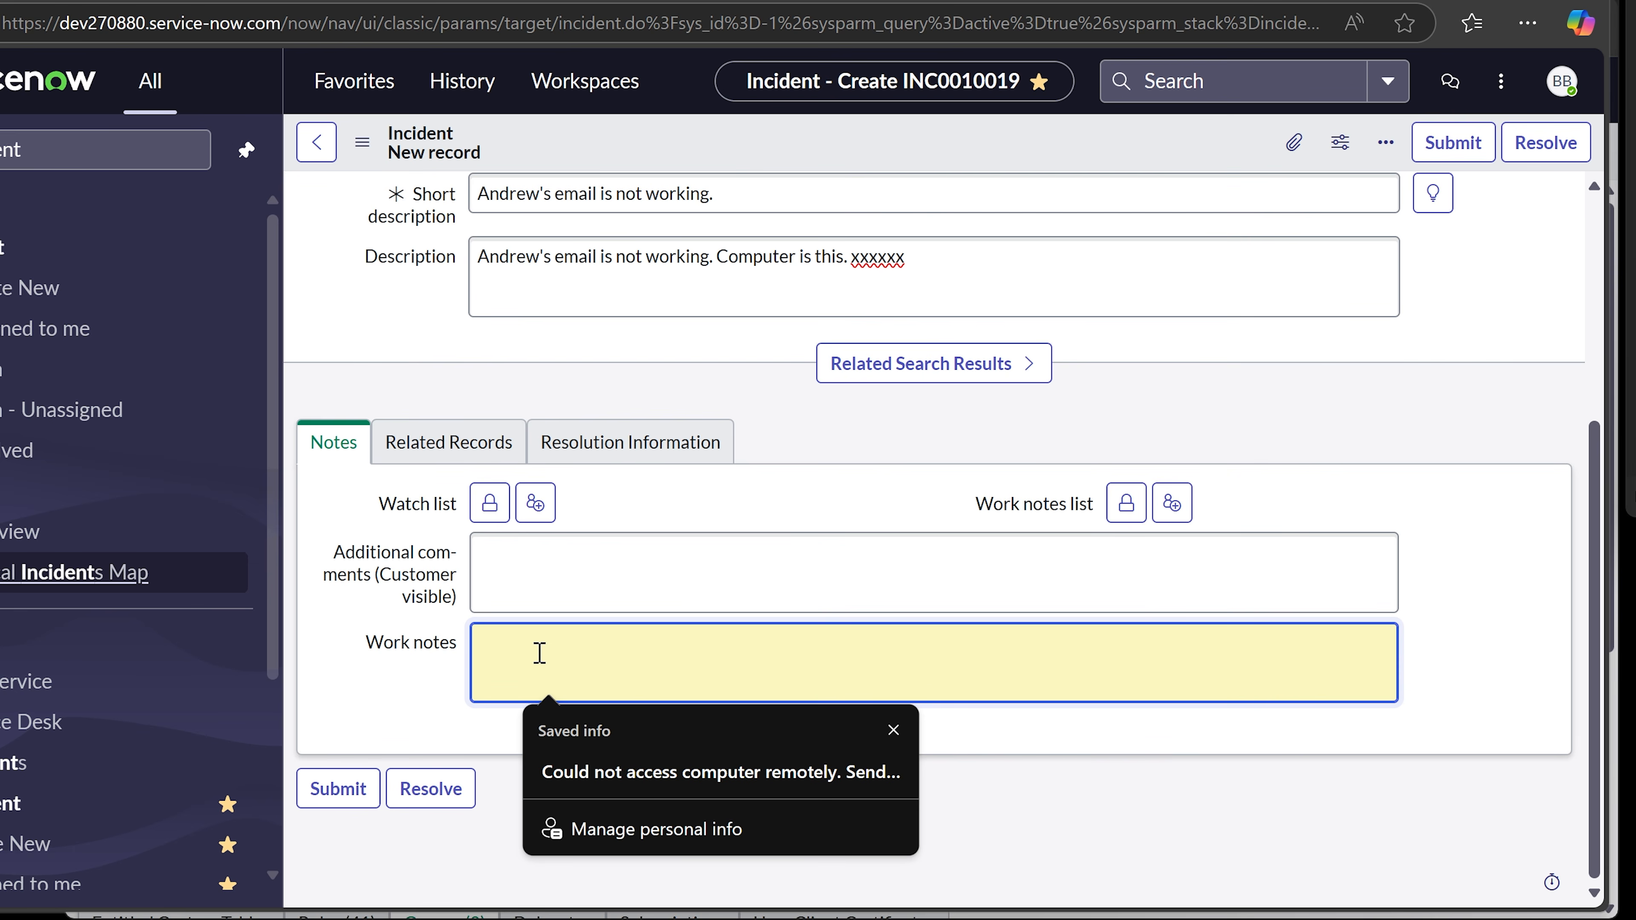
text(Accessed Andrew's comput)
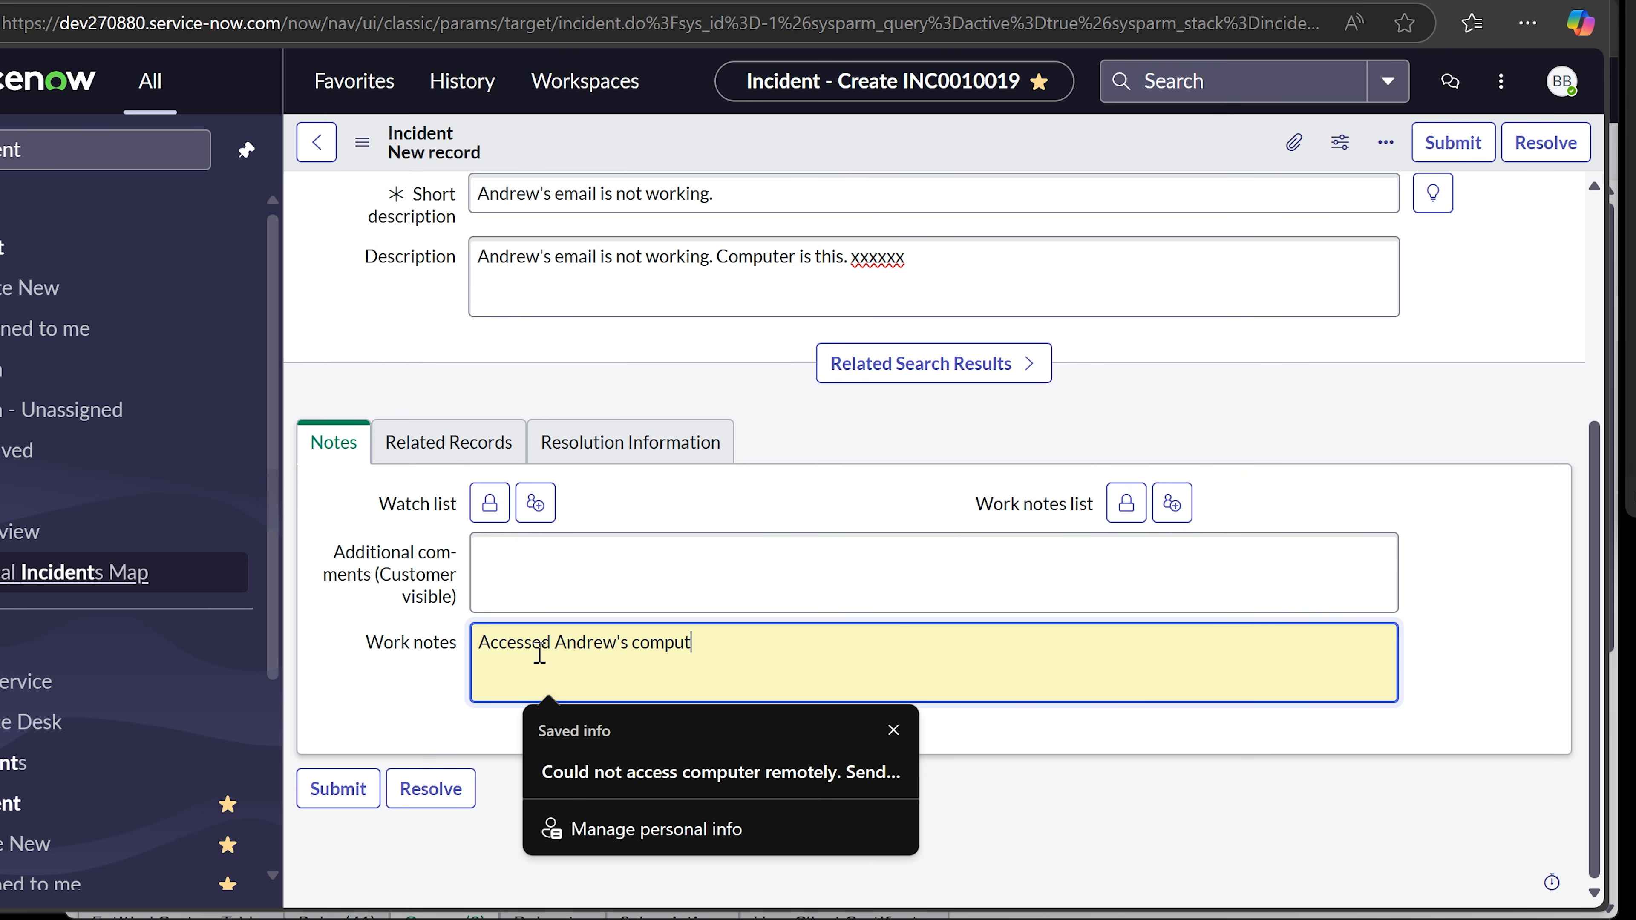
text(er and resolved email issue by)
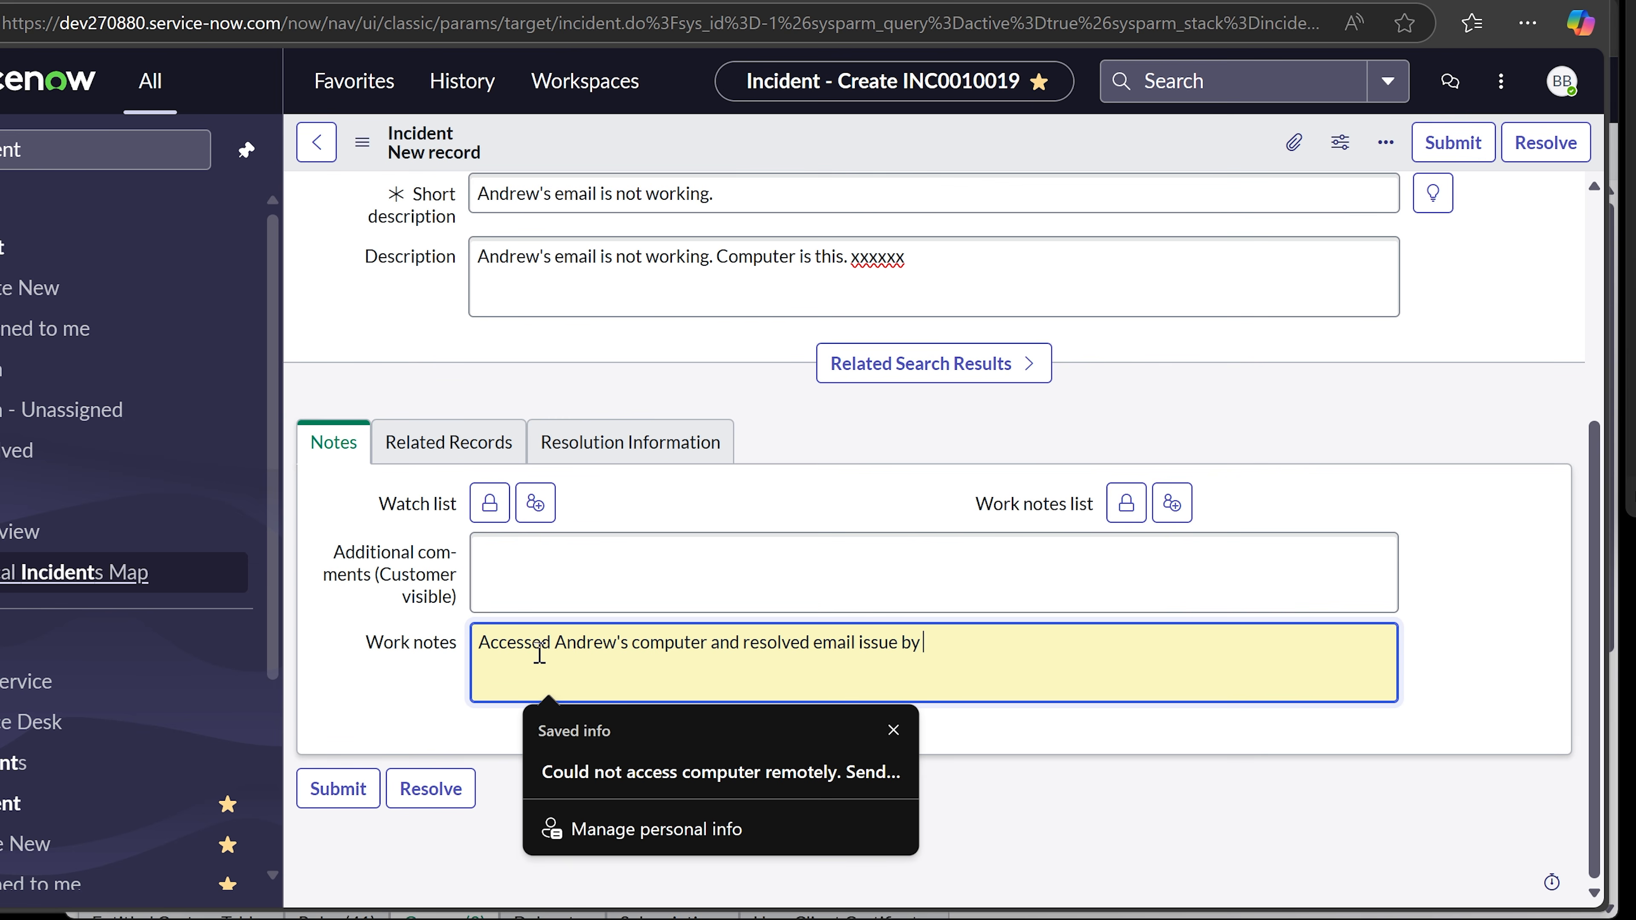
text(deleting)
key(BackSpace)
key(BackSpace)
key(BackSpace)
key(BackSpace)
key(BackSpace)
key(BackSpace)
key(BackSpace)
text(rebuilding email profo)
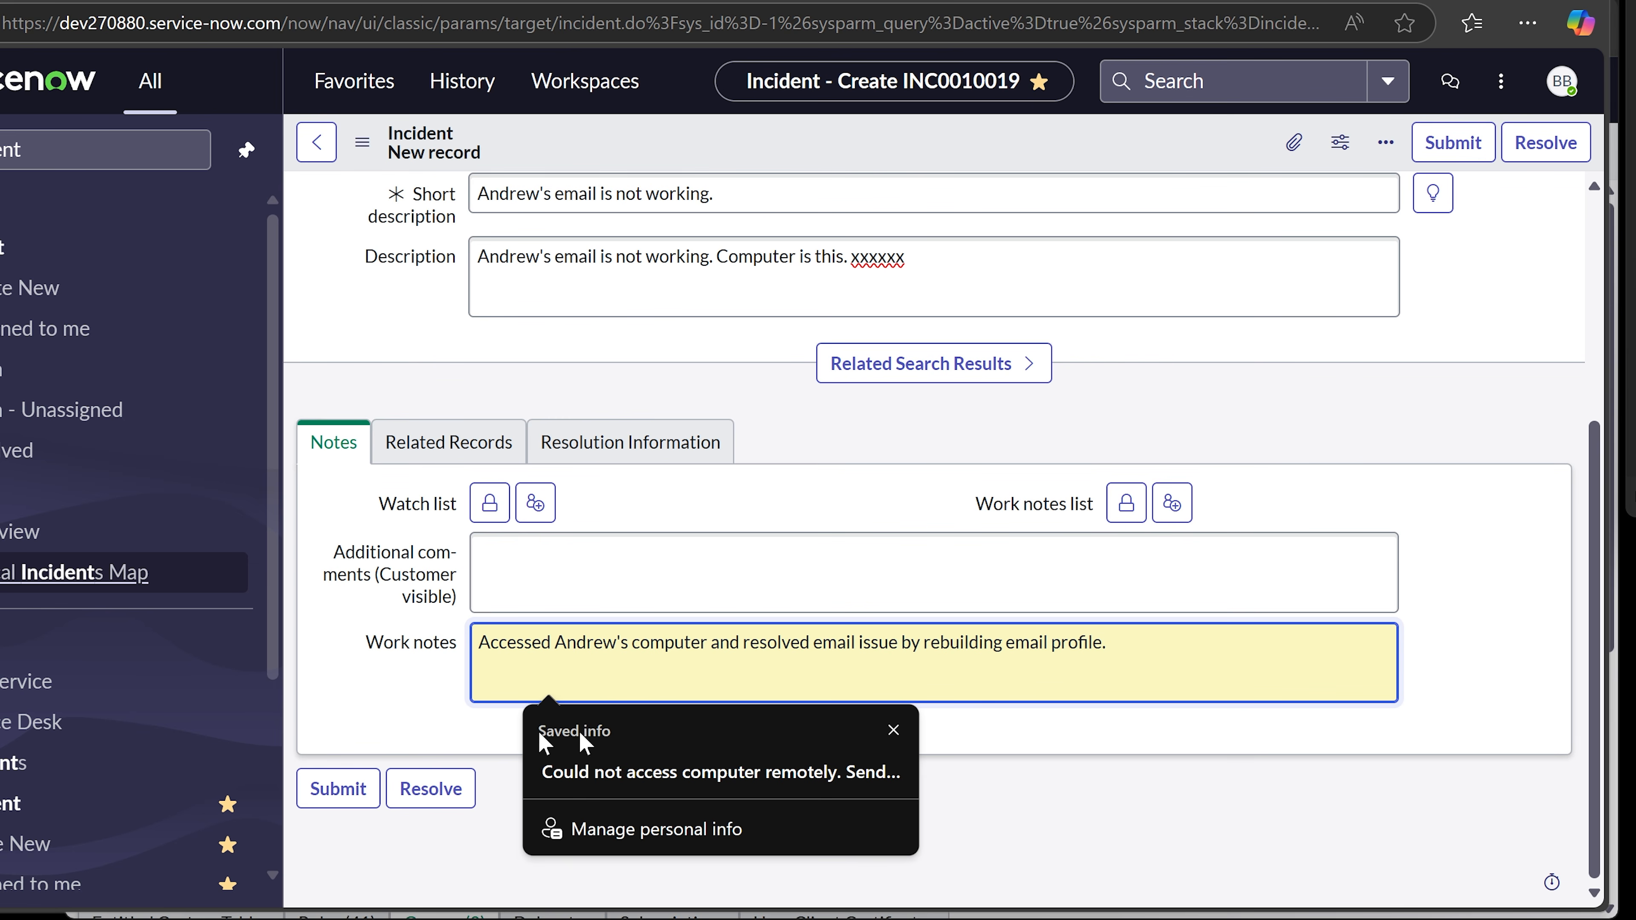
click(374, 713)
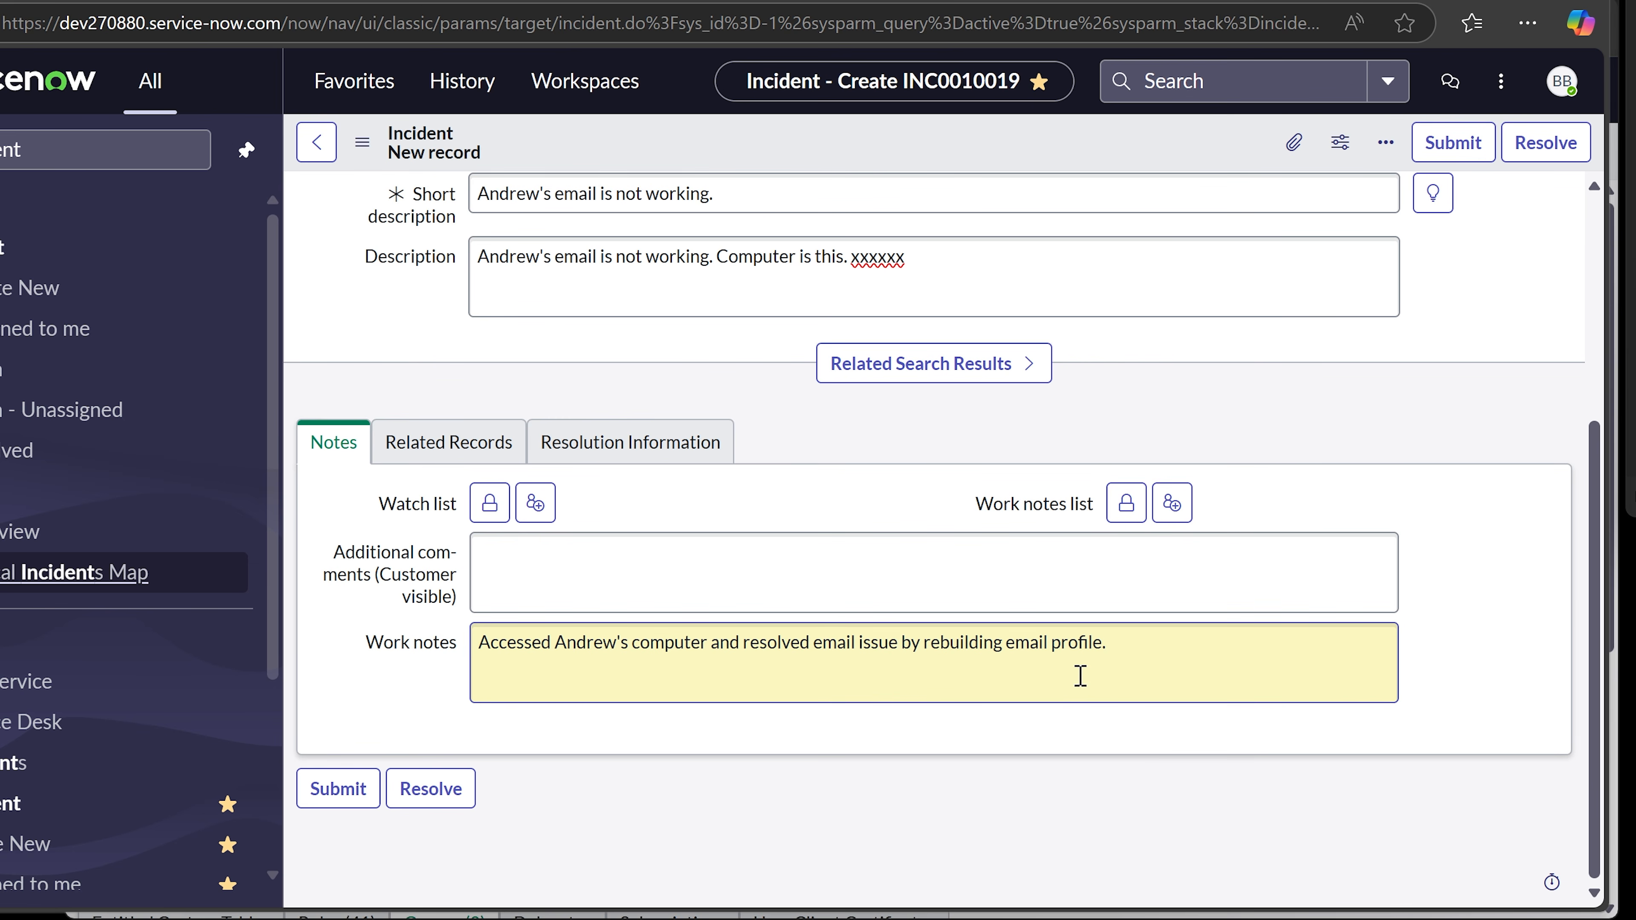
scroll(1079, 676, up, 2)
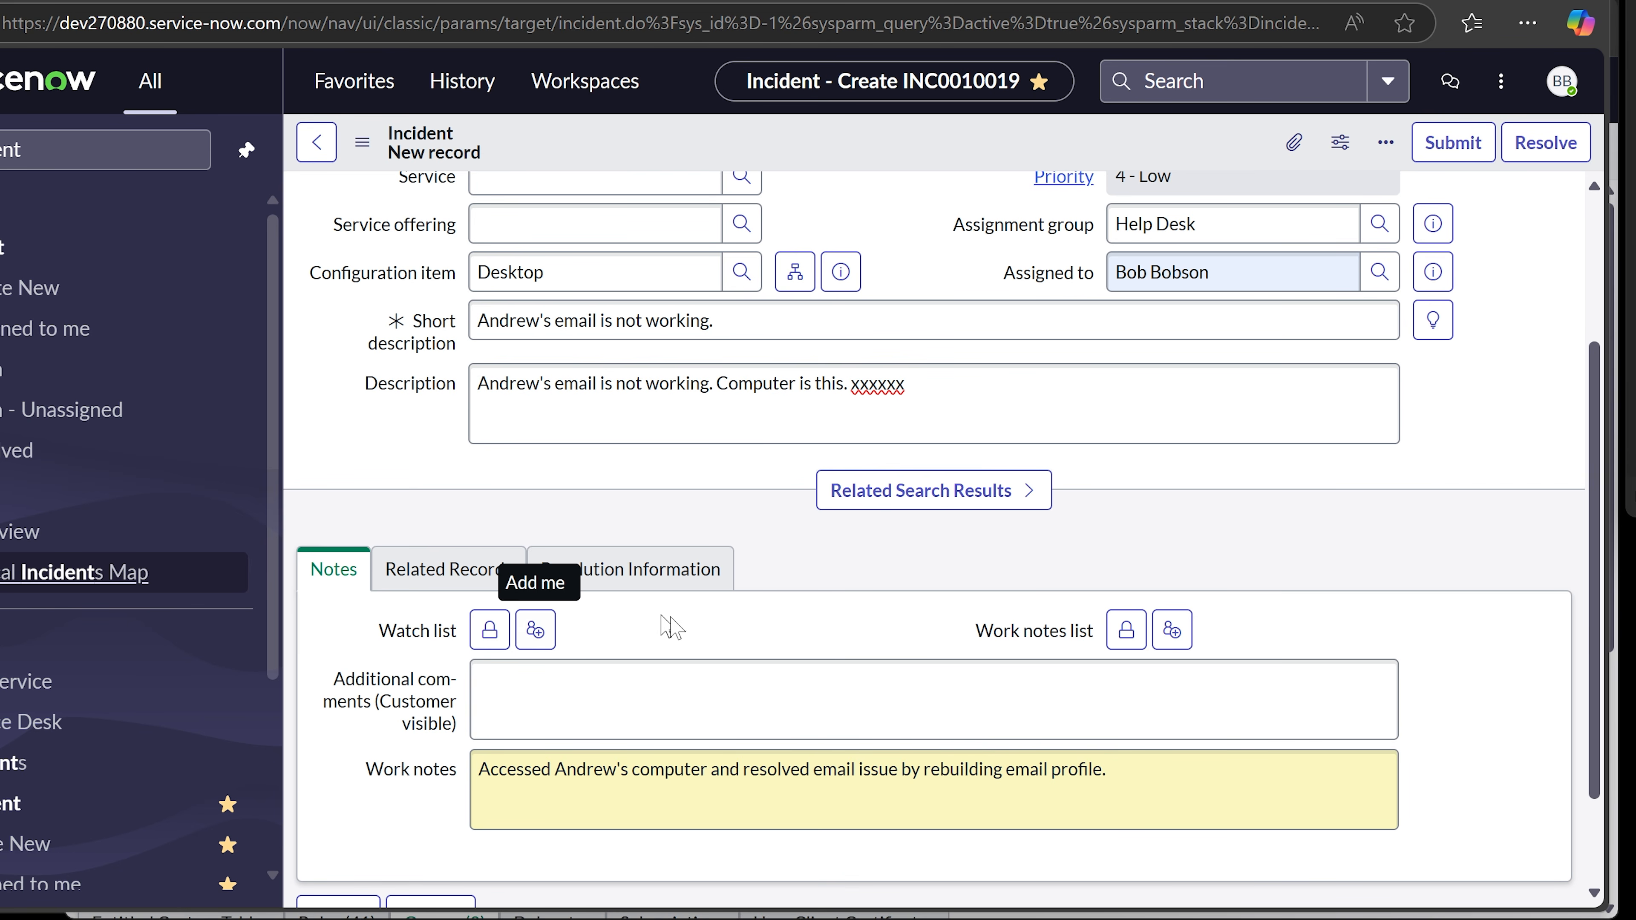
scroll(695, 641, up, 3)
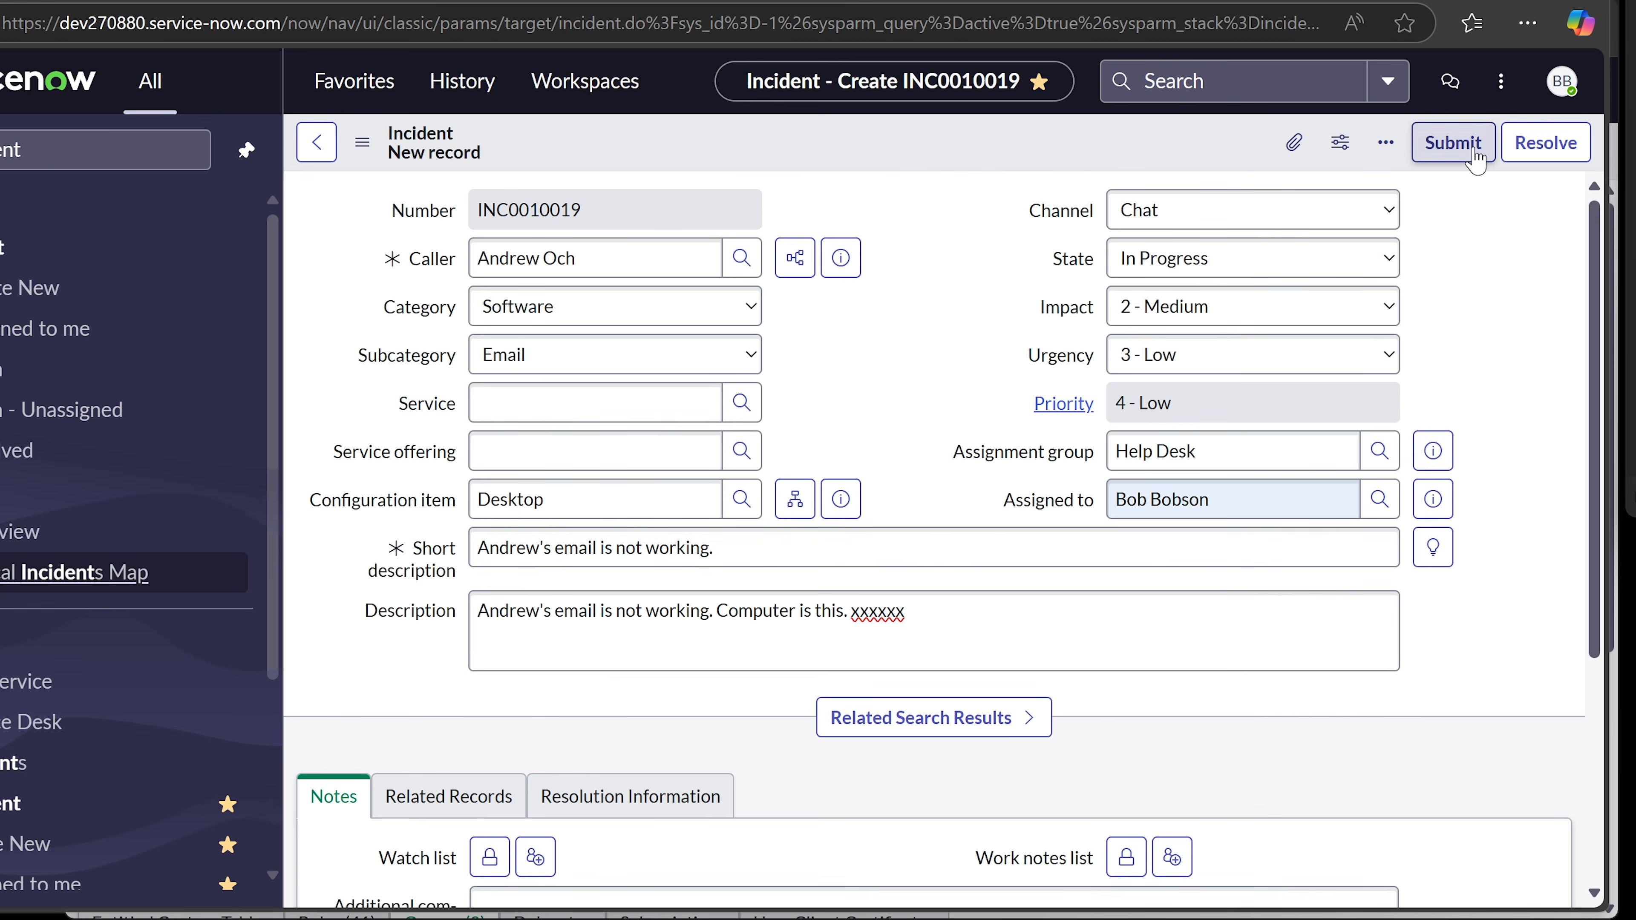
- Submit the incident and reopen INC0010019 from the Assigned to me list
click(1463, 159)
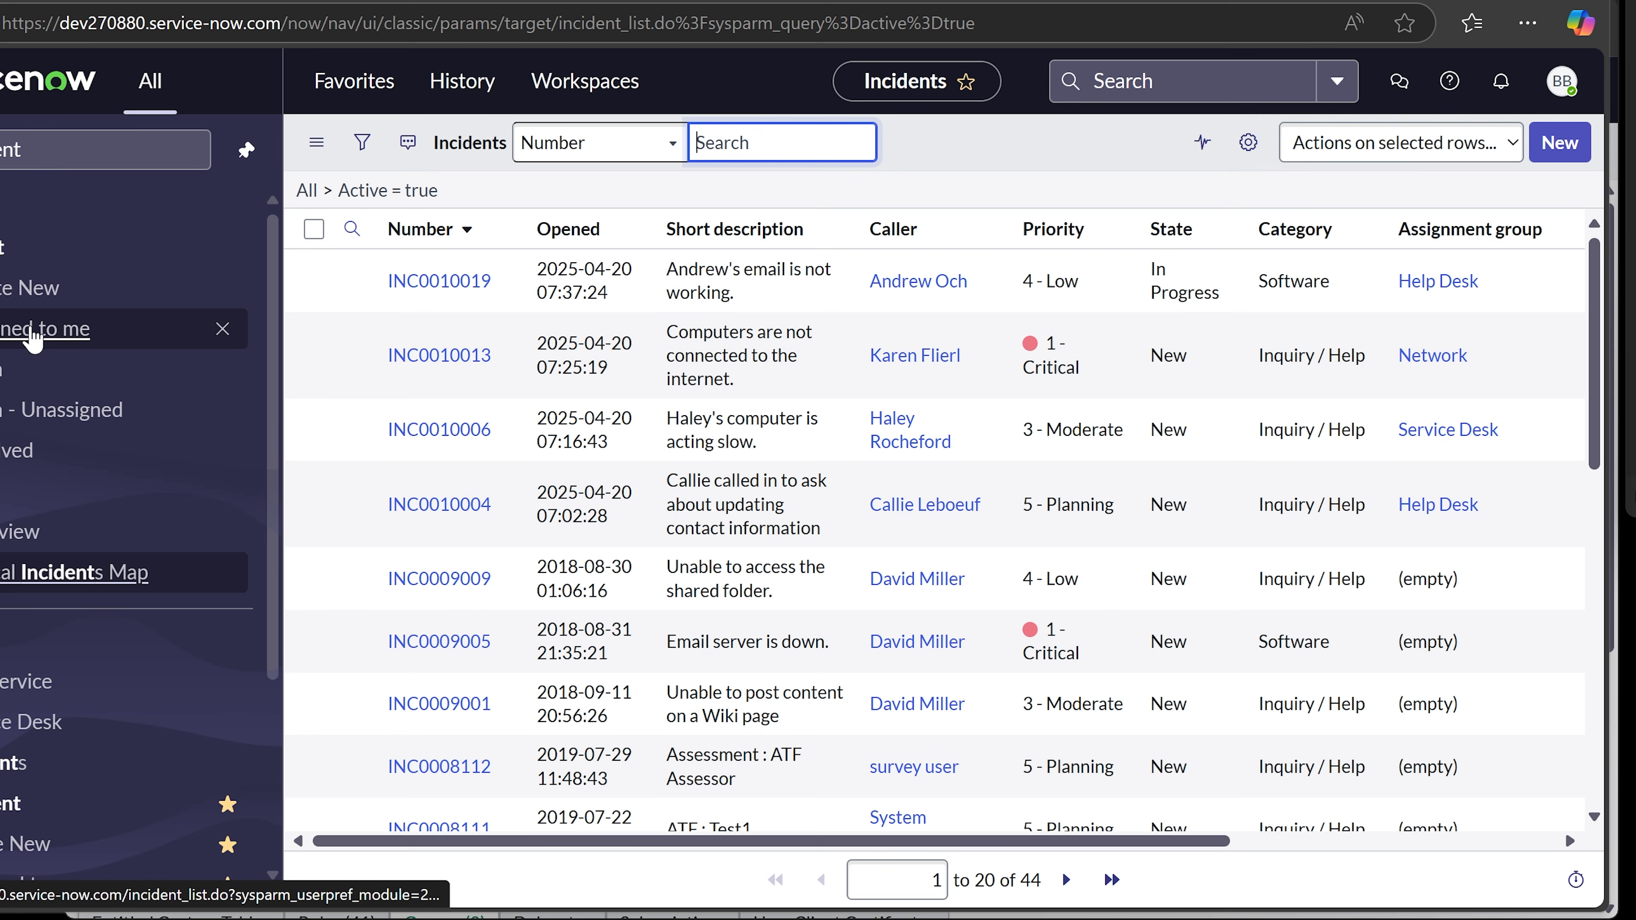
click(5, 326)
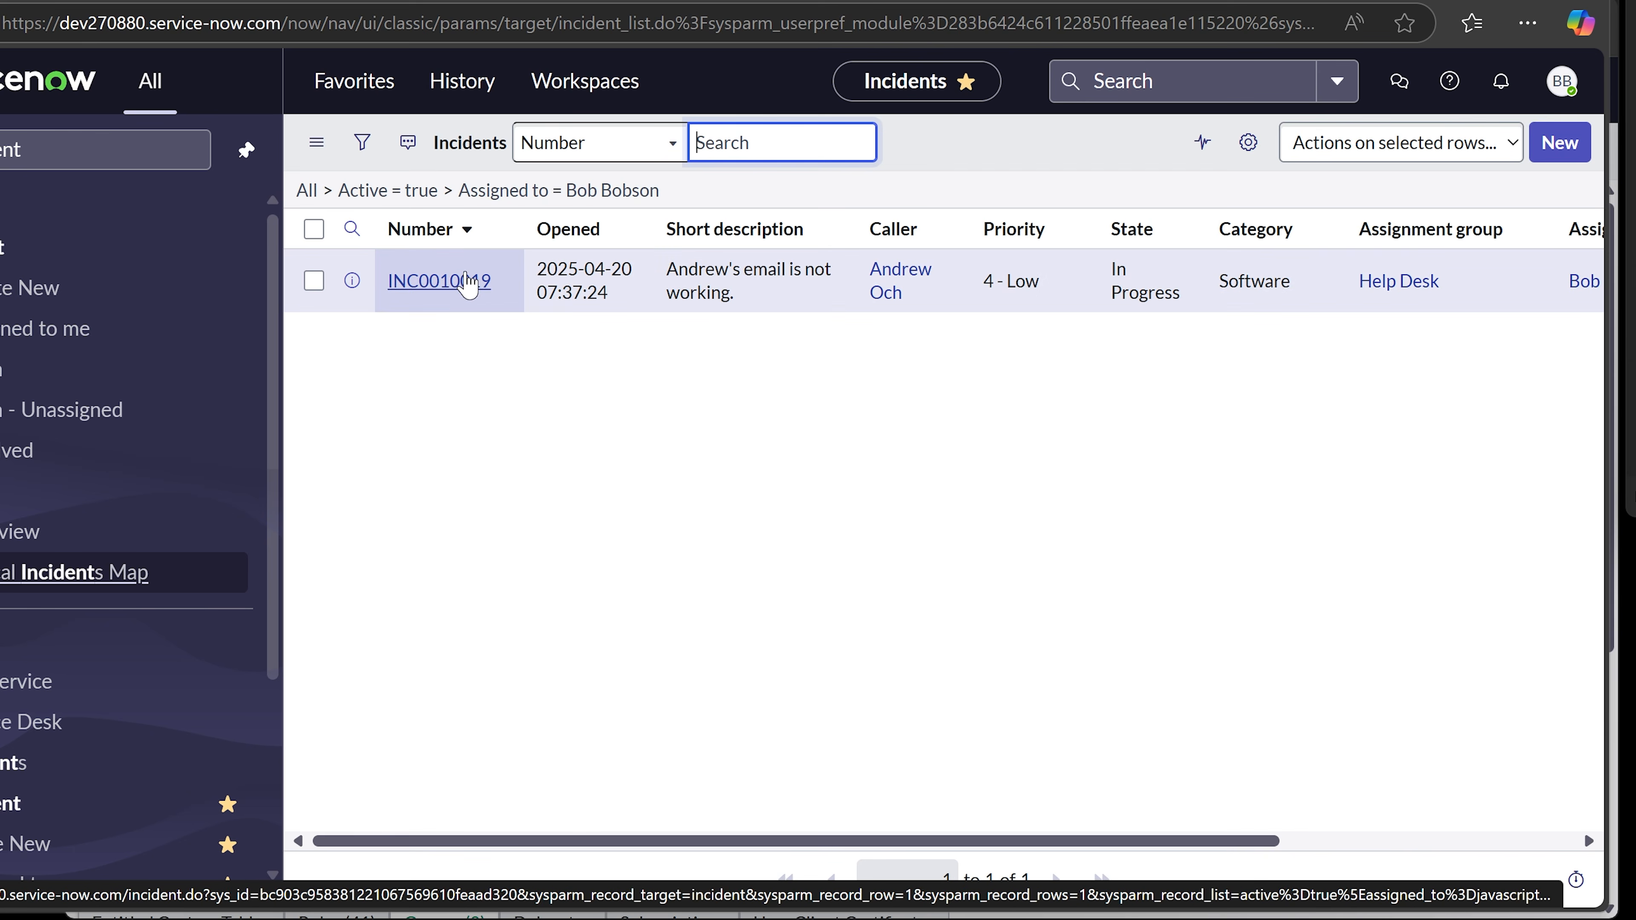
click(468, 284)
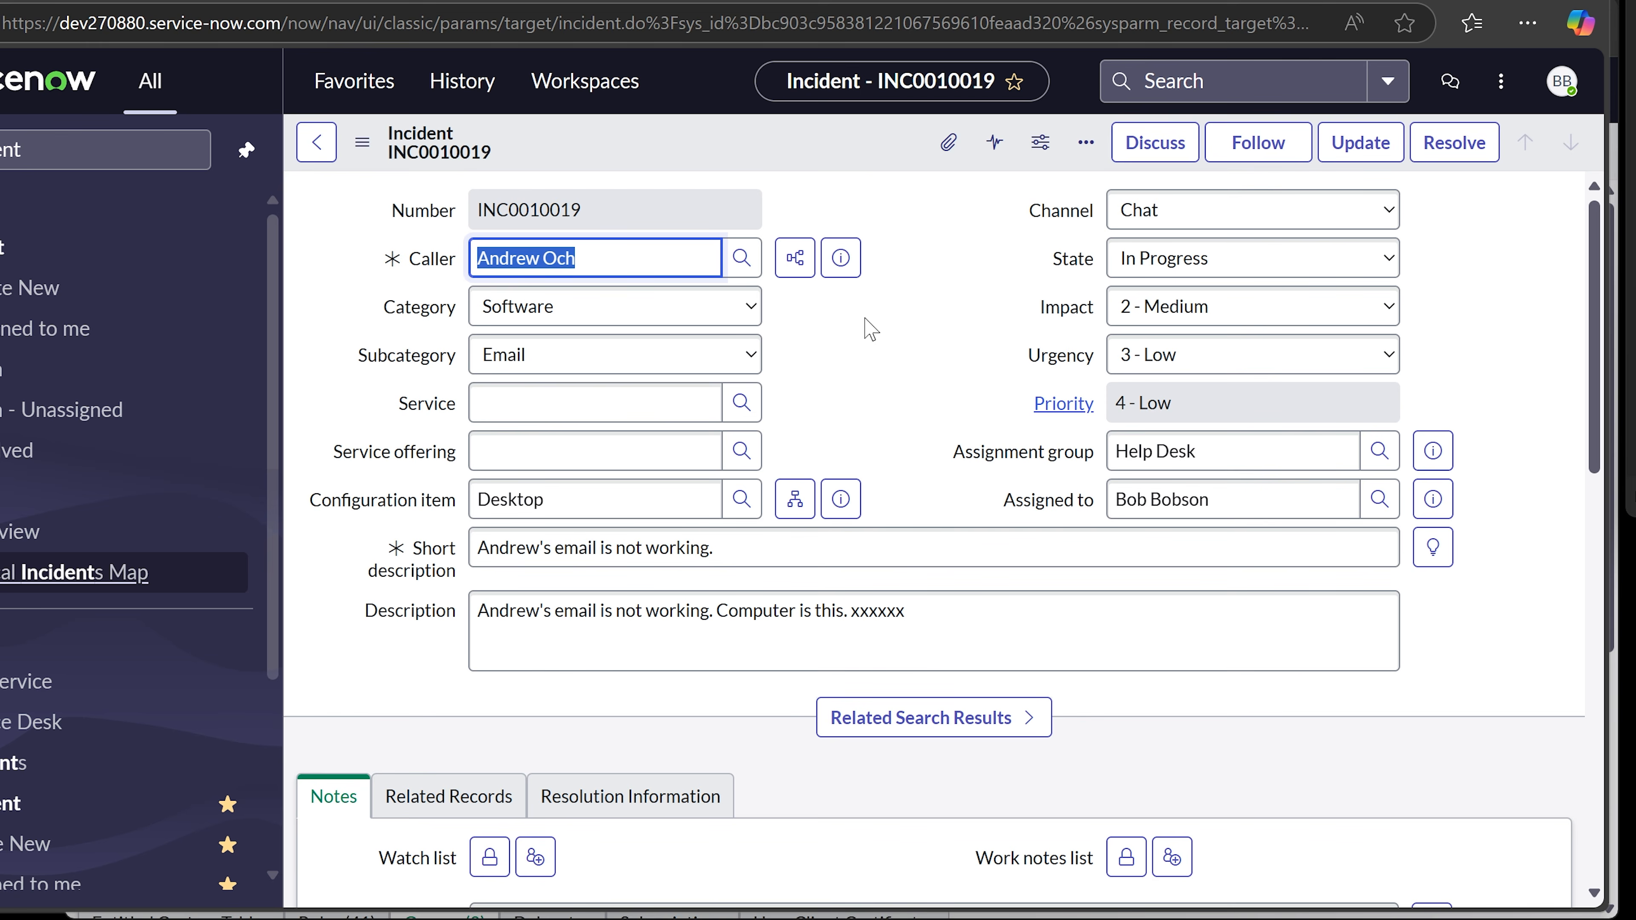
- Copy the posted work note text from the incident's activity
scroll(883, 339, down, 8)
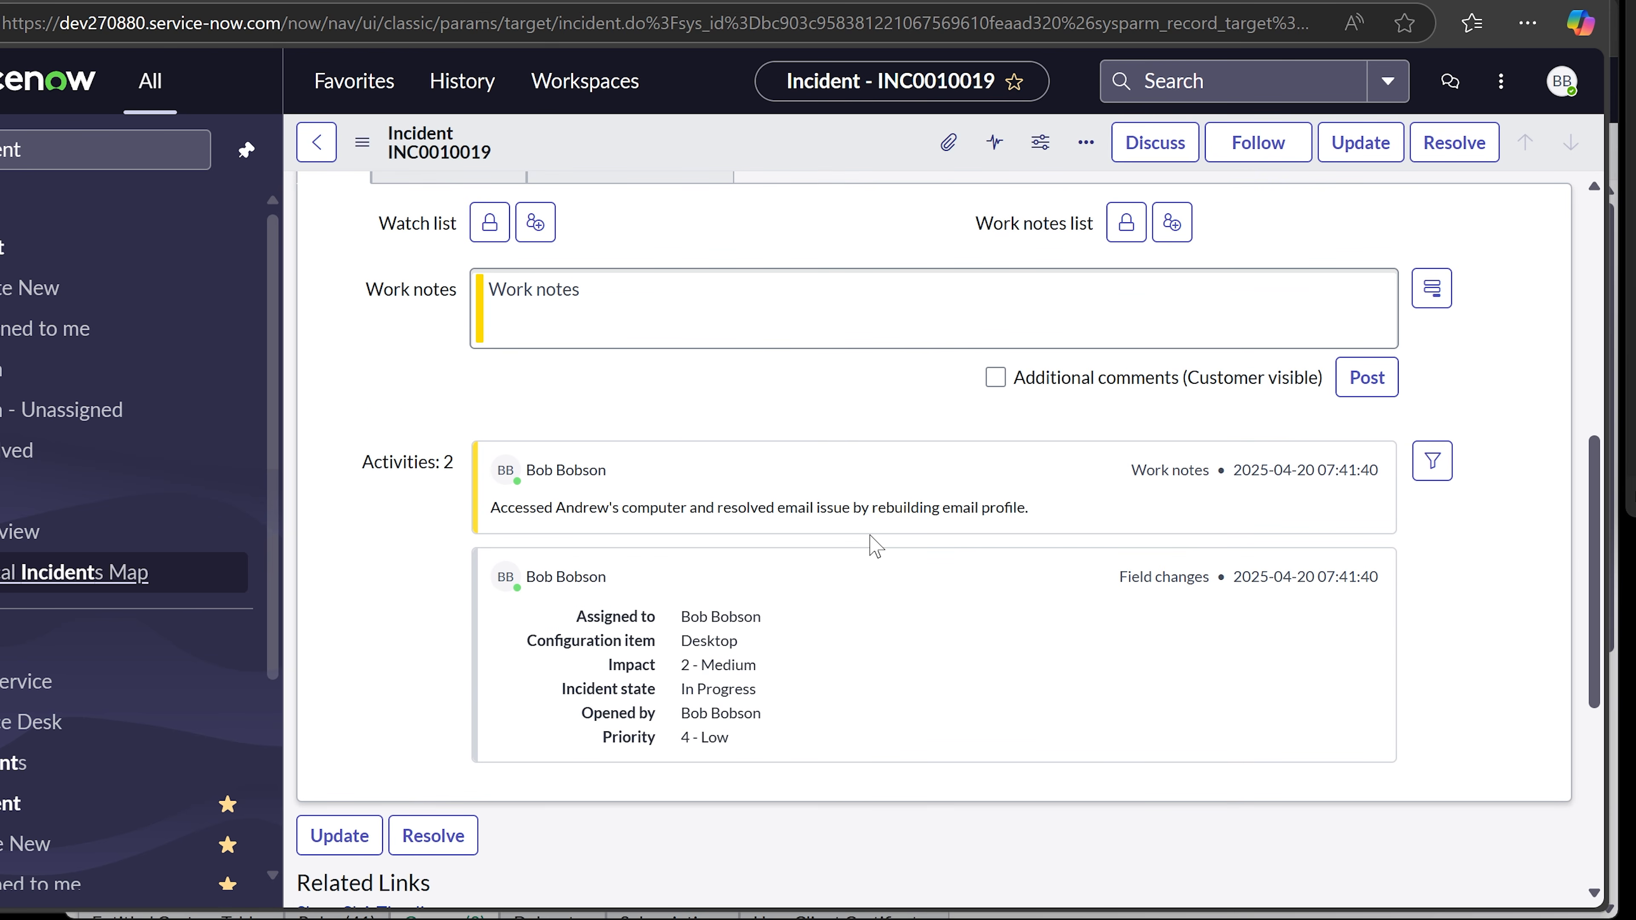
scroll(874, 548, up, 4)
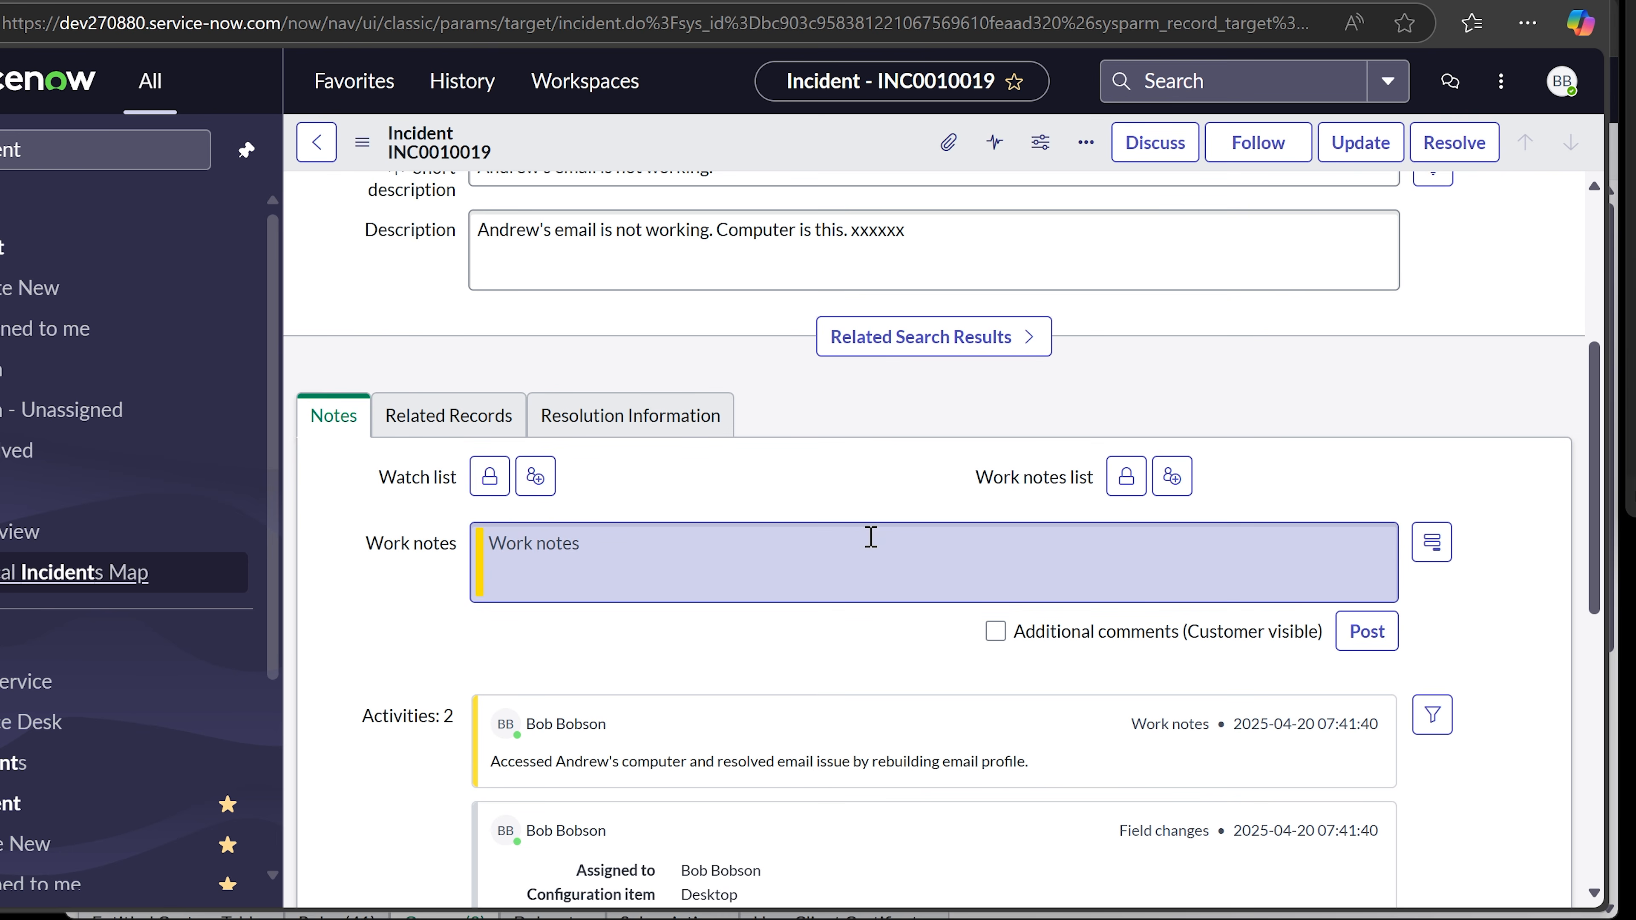
scroll(734, 541, up, 2)
scroll(1026, 807, down, 4)
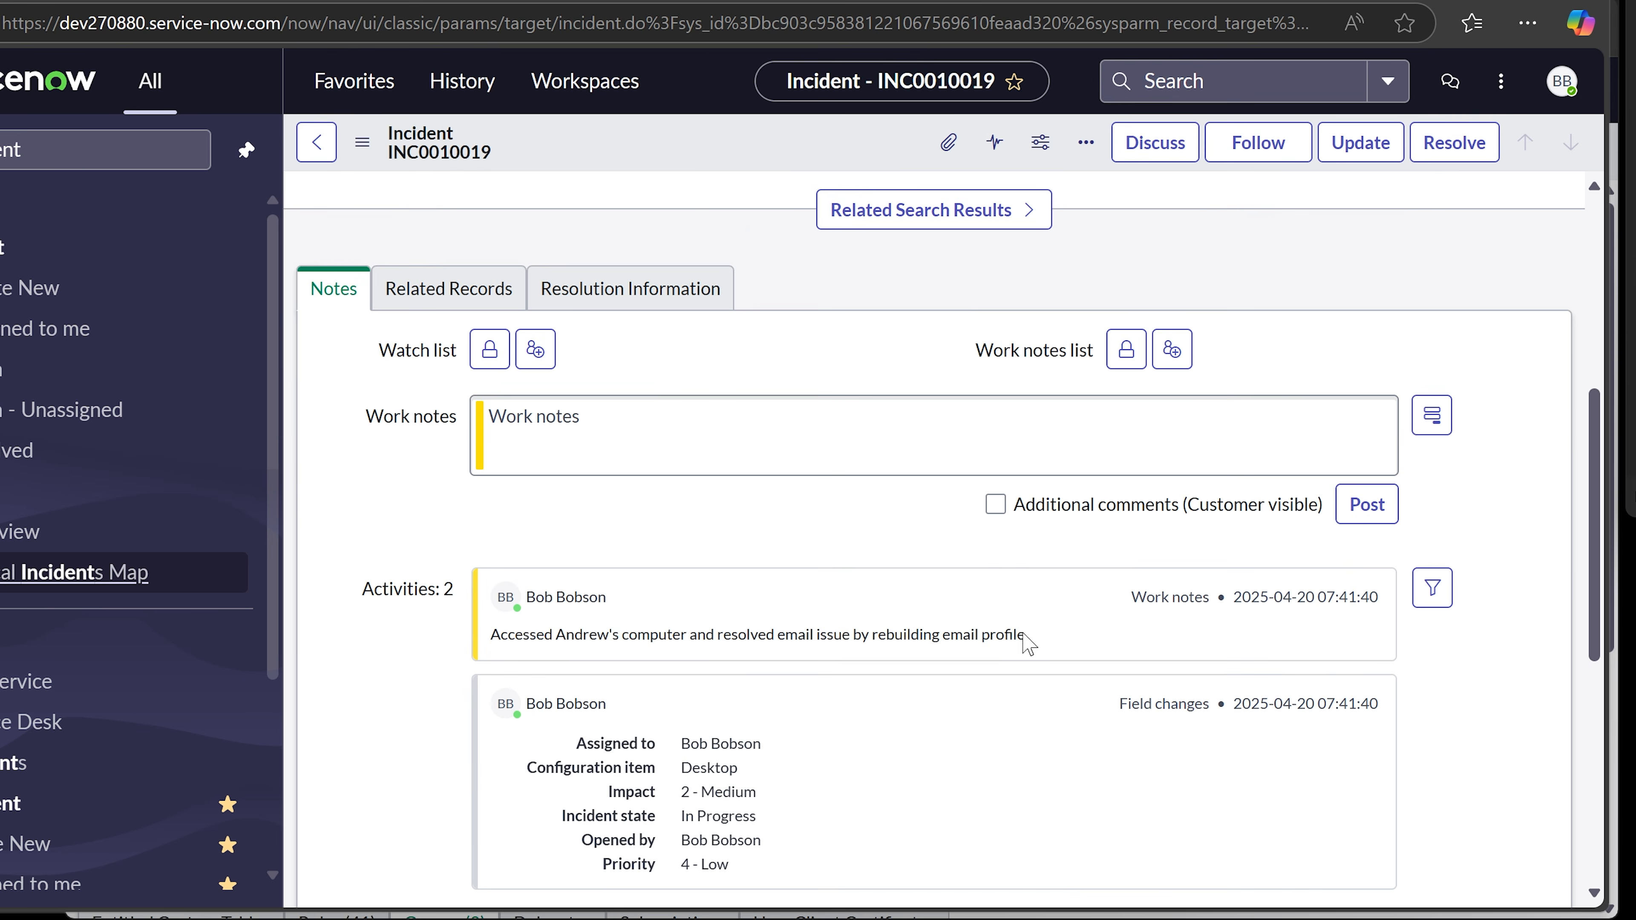
drag(1028, 638, 492, 637)
right_click(497, 635)
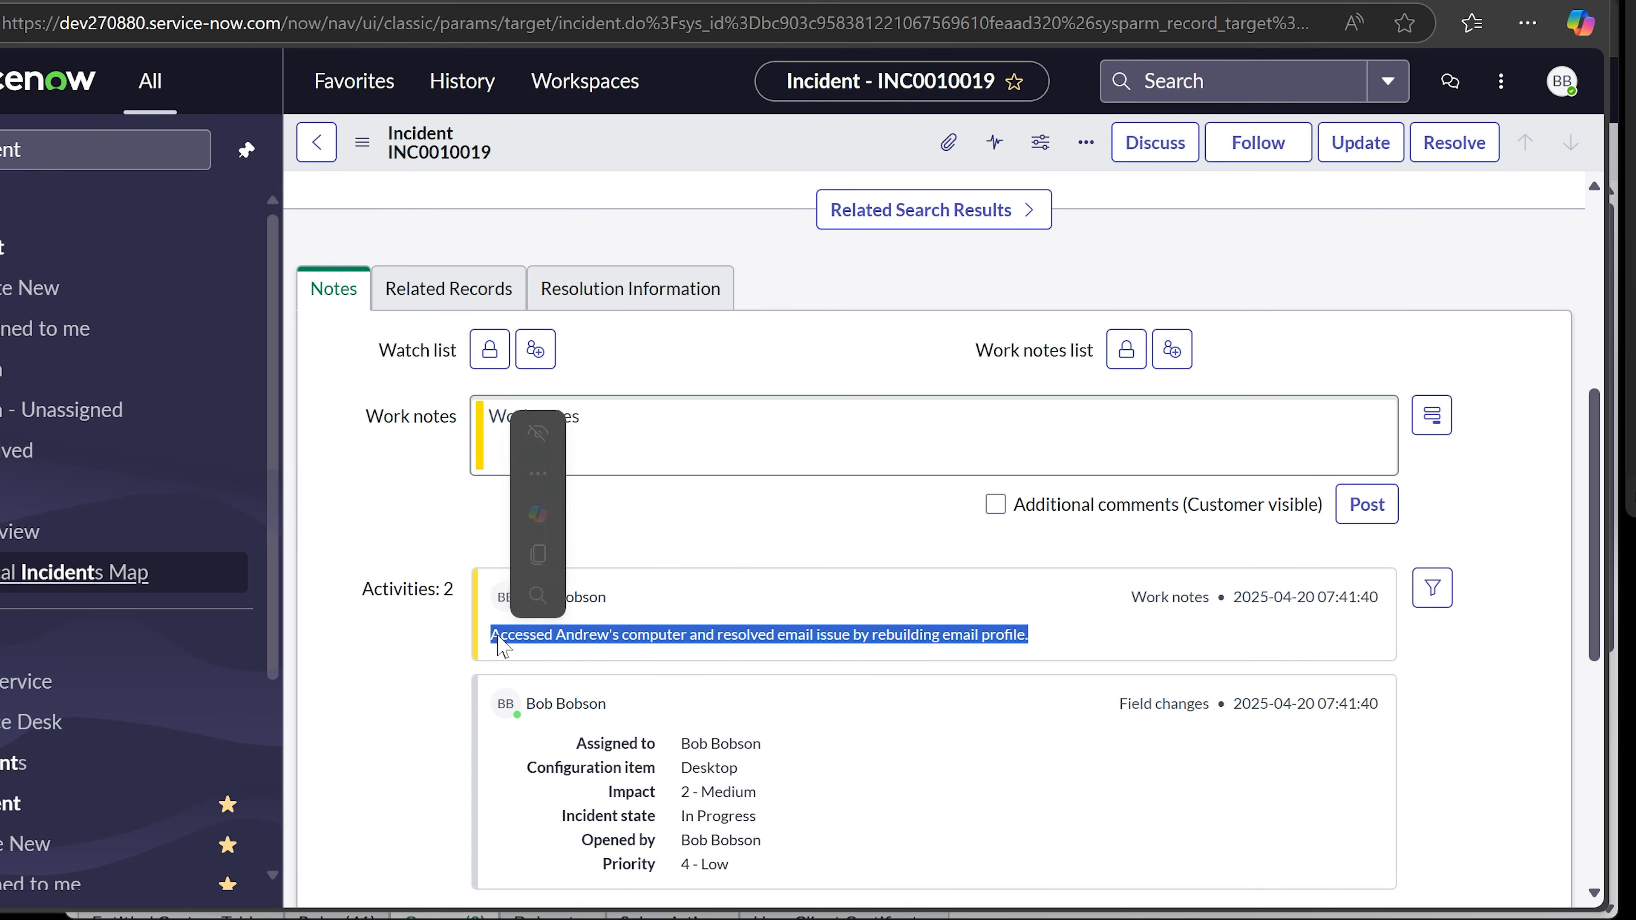
click(571, 234)
- Paste the copied work note as the Resolution notes under Resolution Information
click(620, 299)
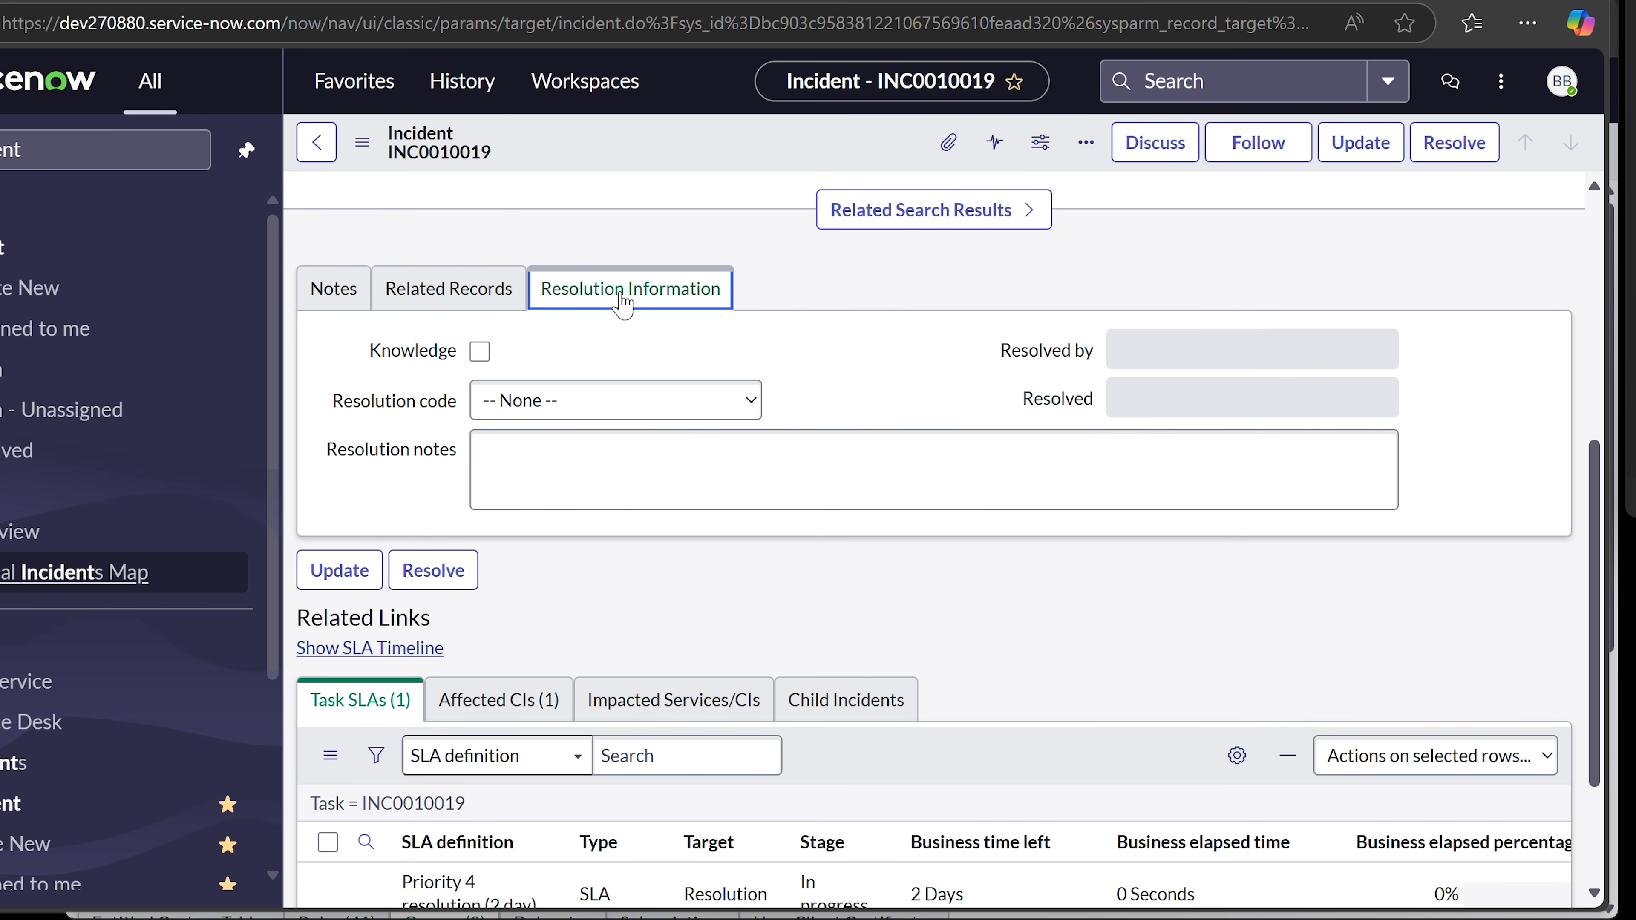
click(644, 446)
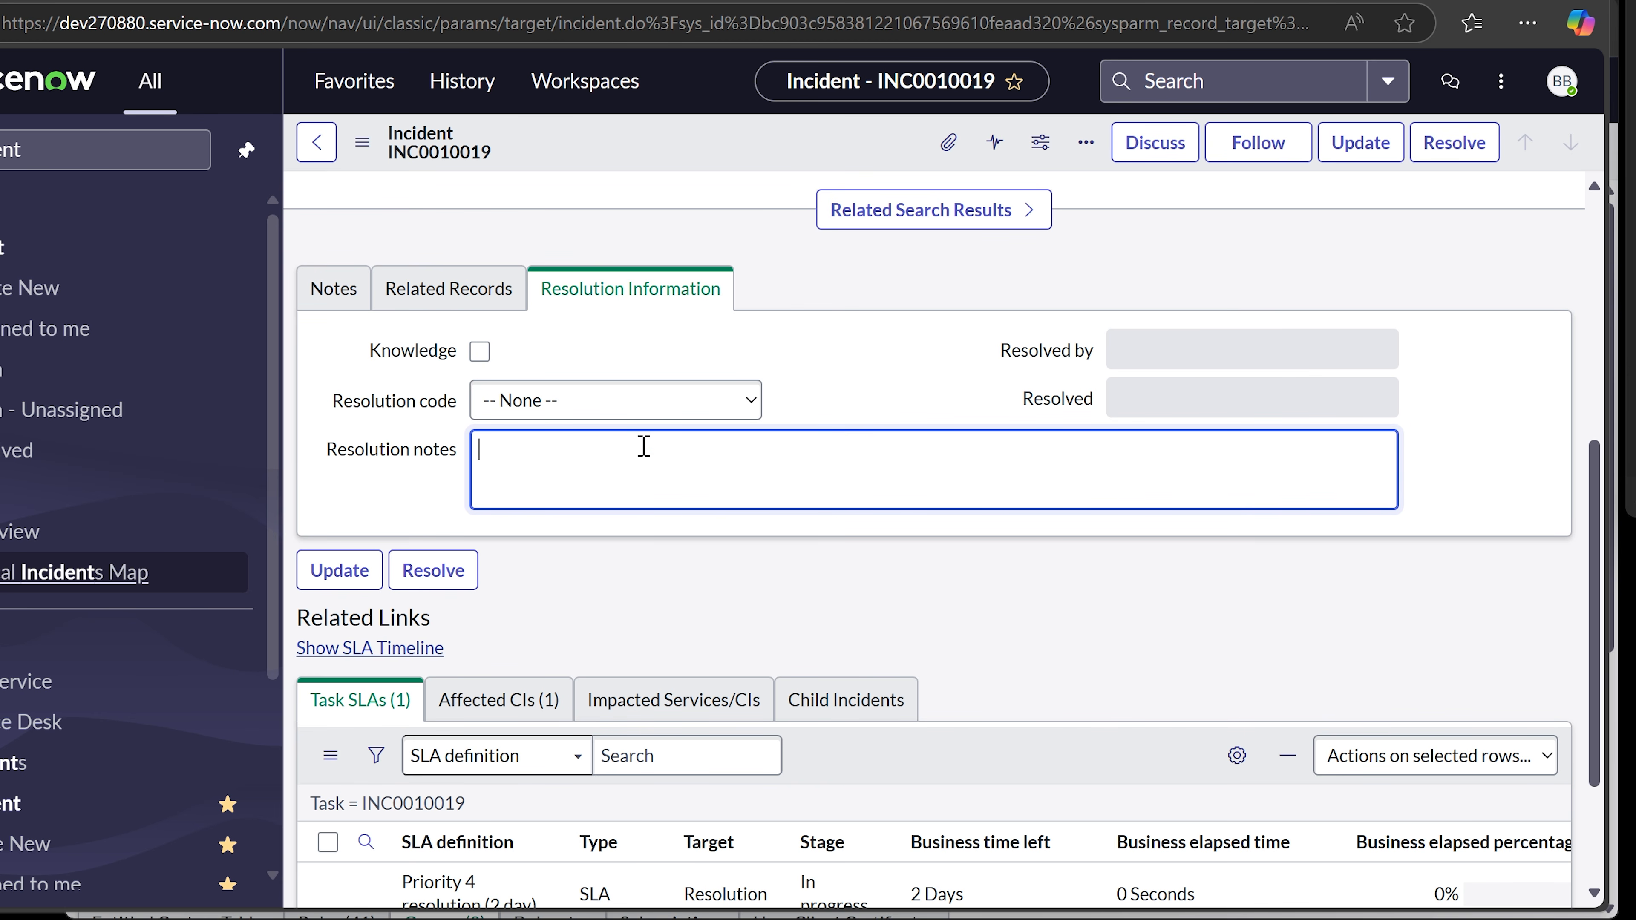
key(ctrl+v)
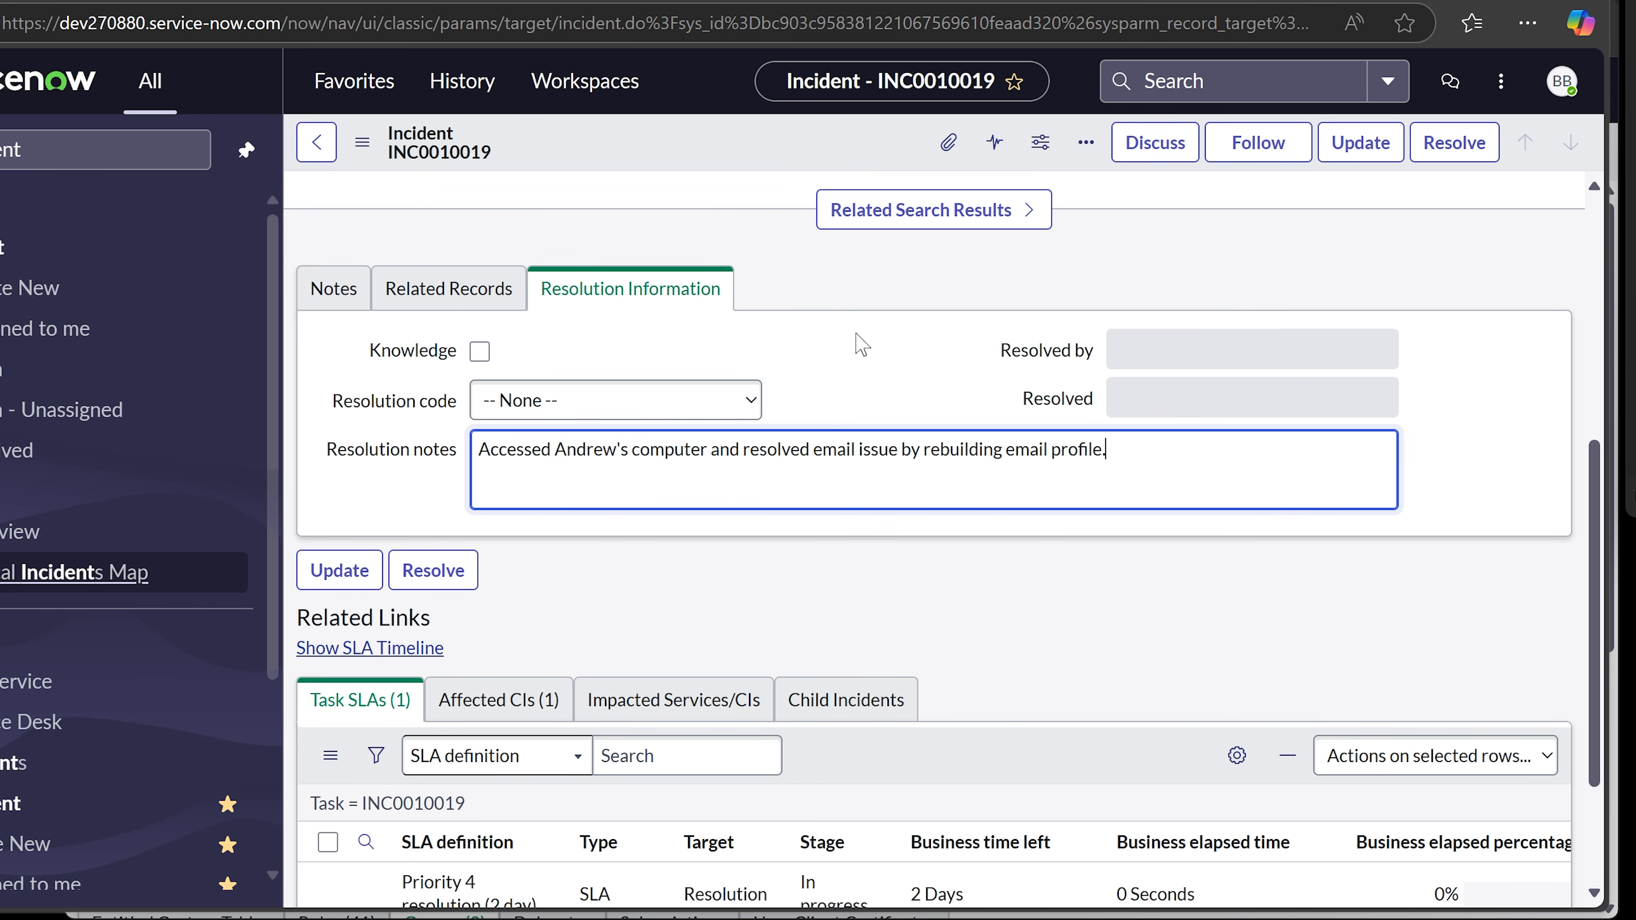
click(857, 347)
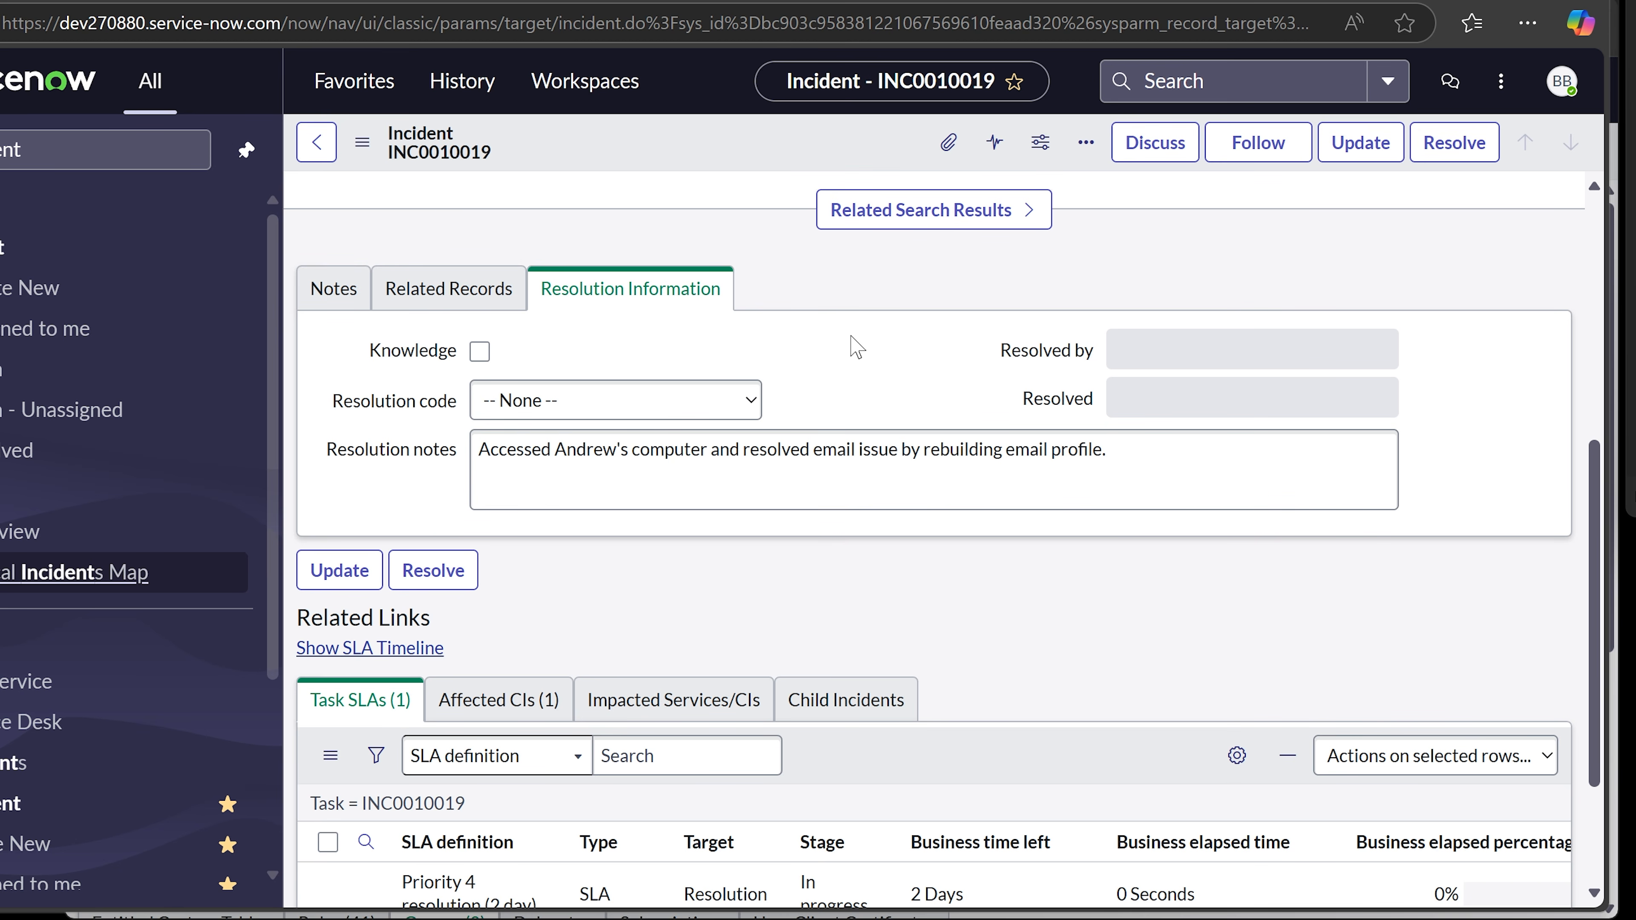
scroll(855, 346, up, 2)
scroll(856, 490, up, 4)
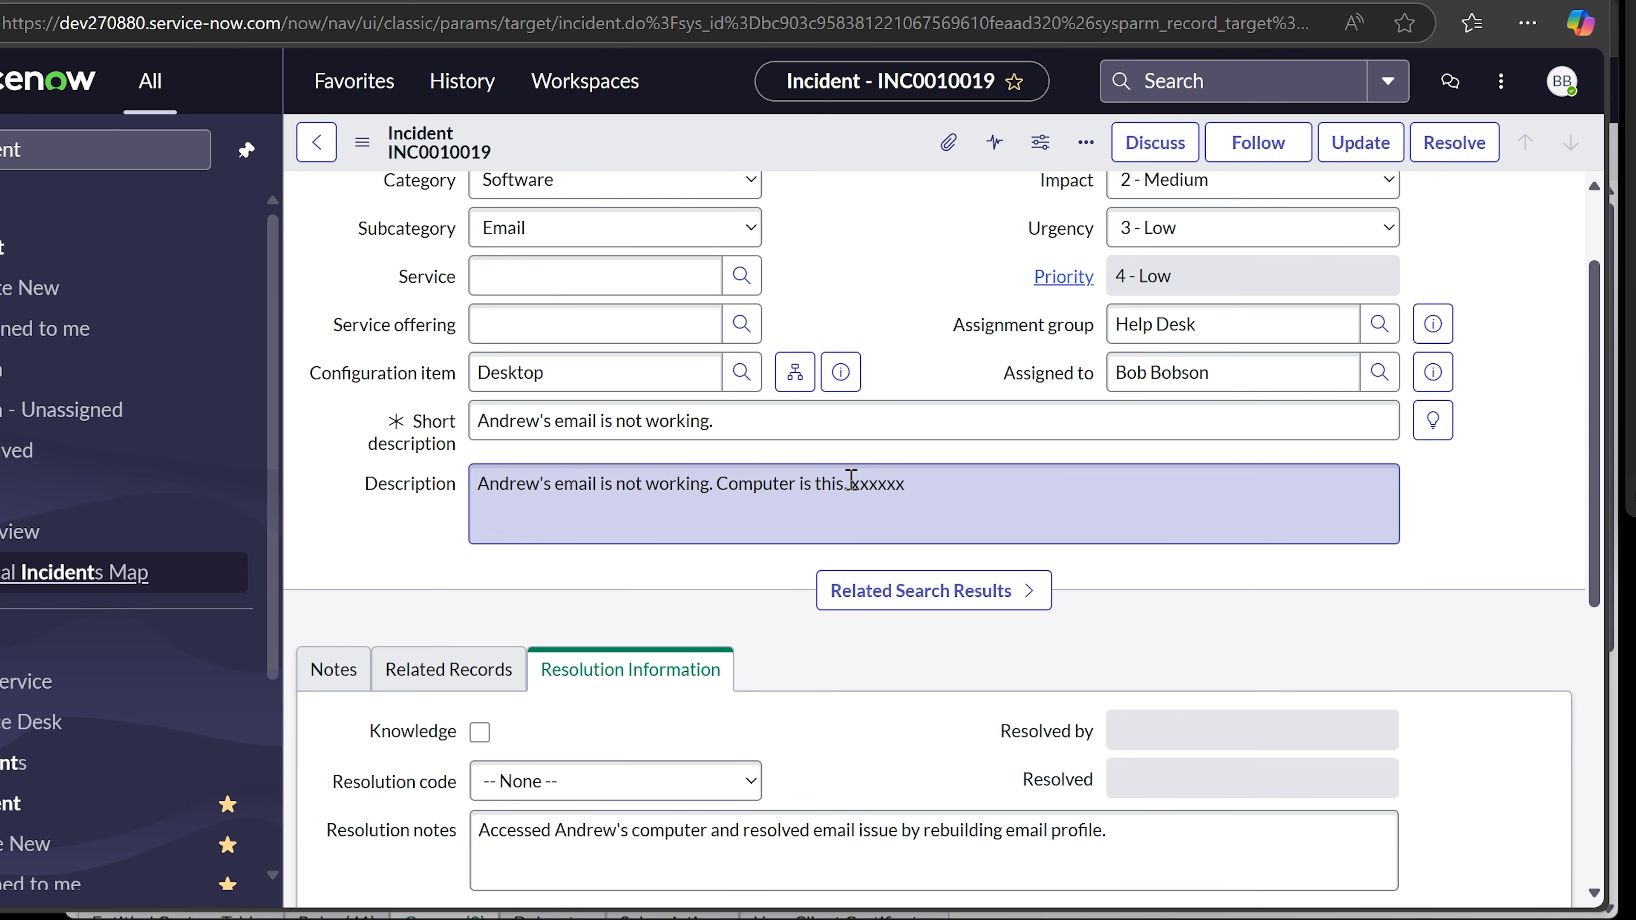
scroll(850, 478, down, 2)
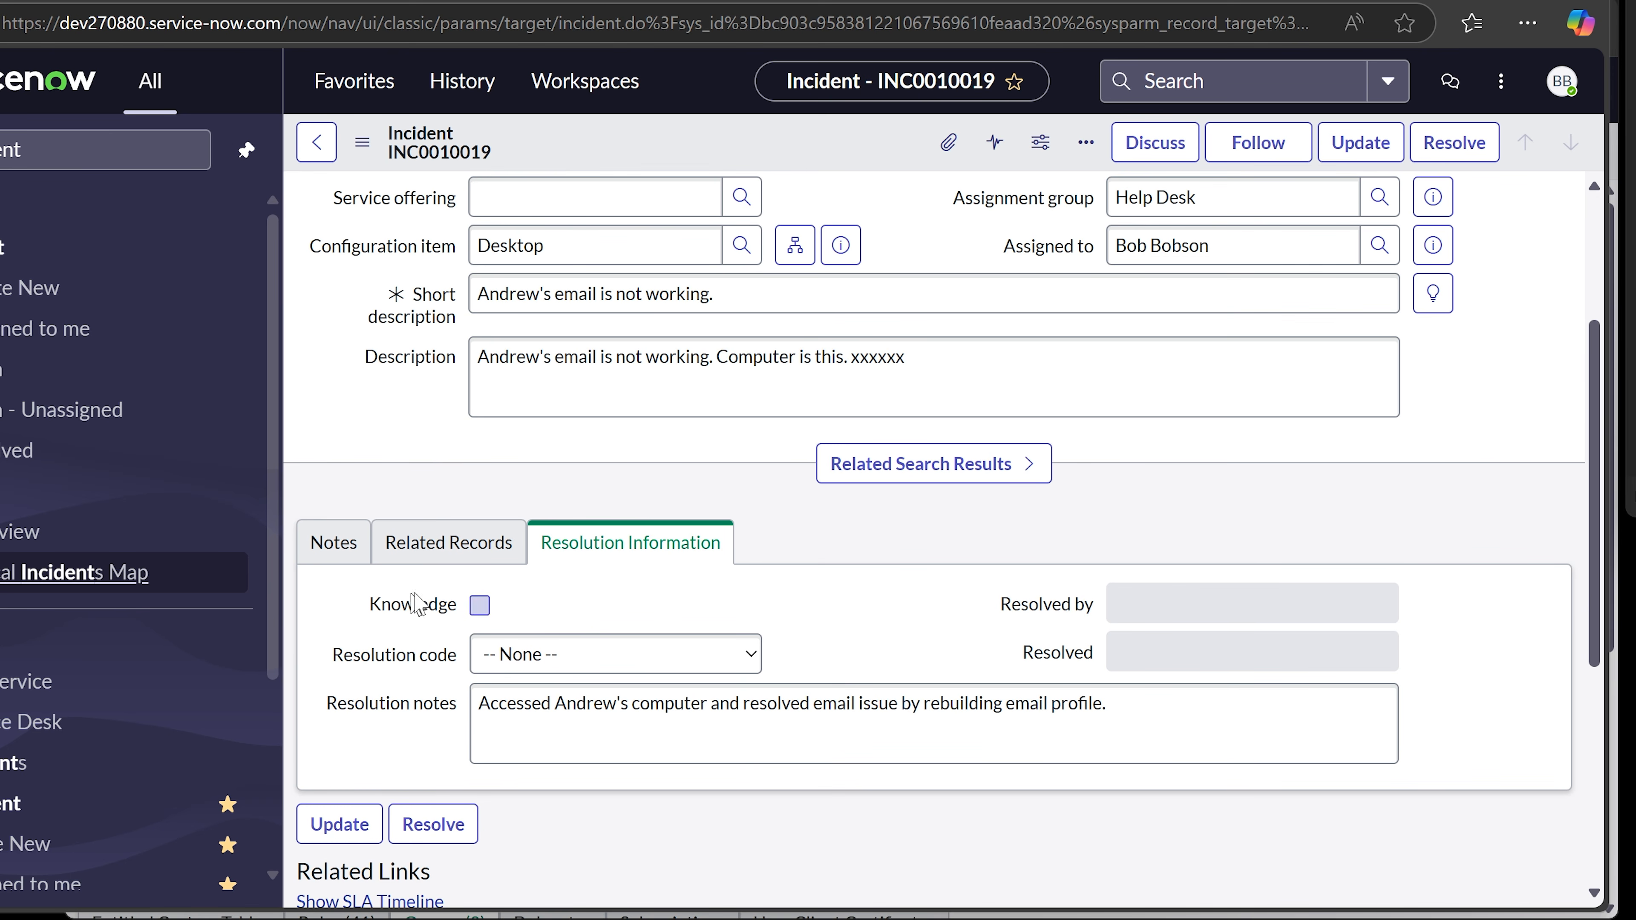
- Tick Knowledge and set the Resolution code to Solution provided
click(479, 608)
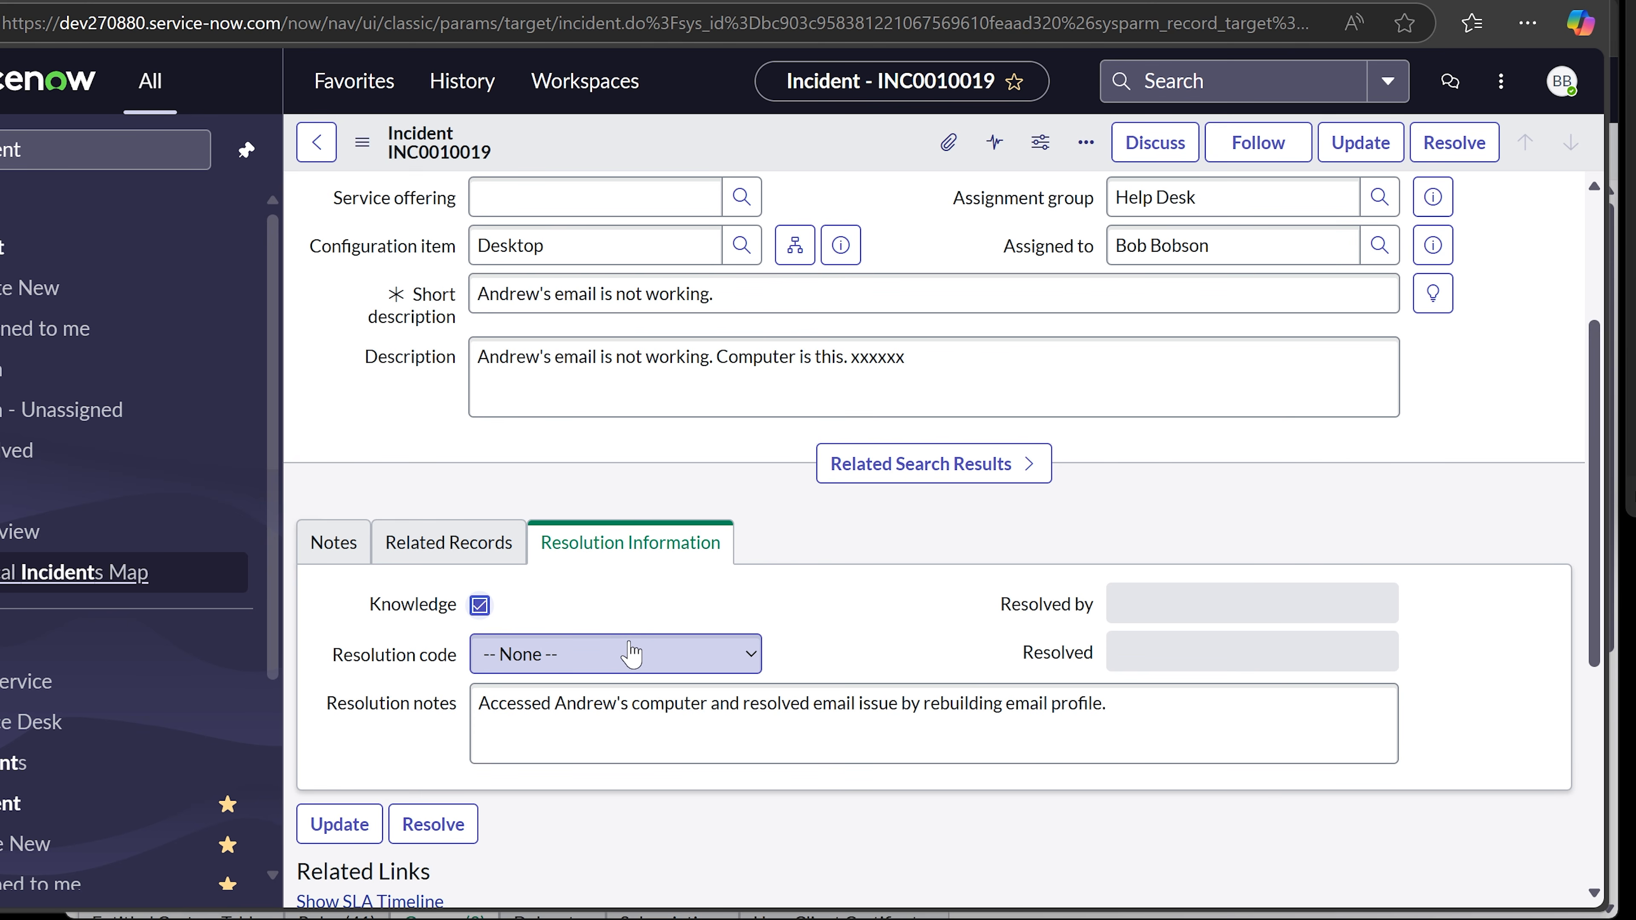
click(692, 670)
click(695, 664)
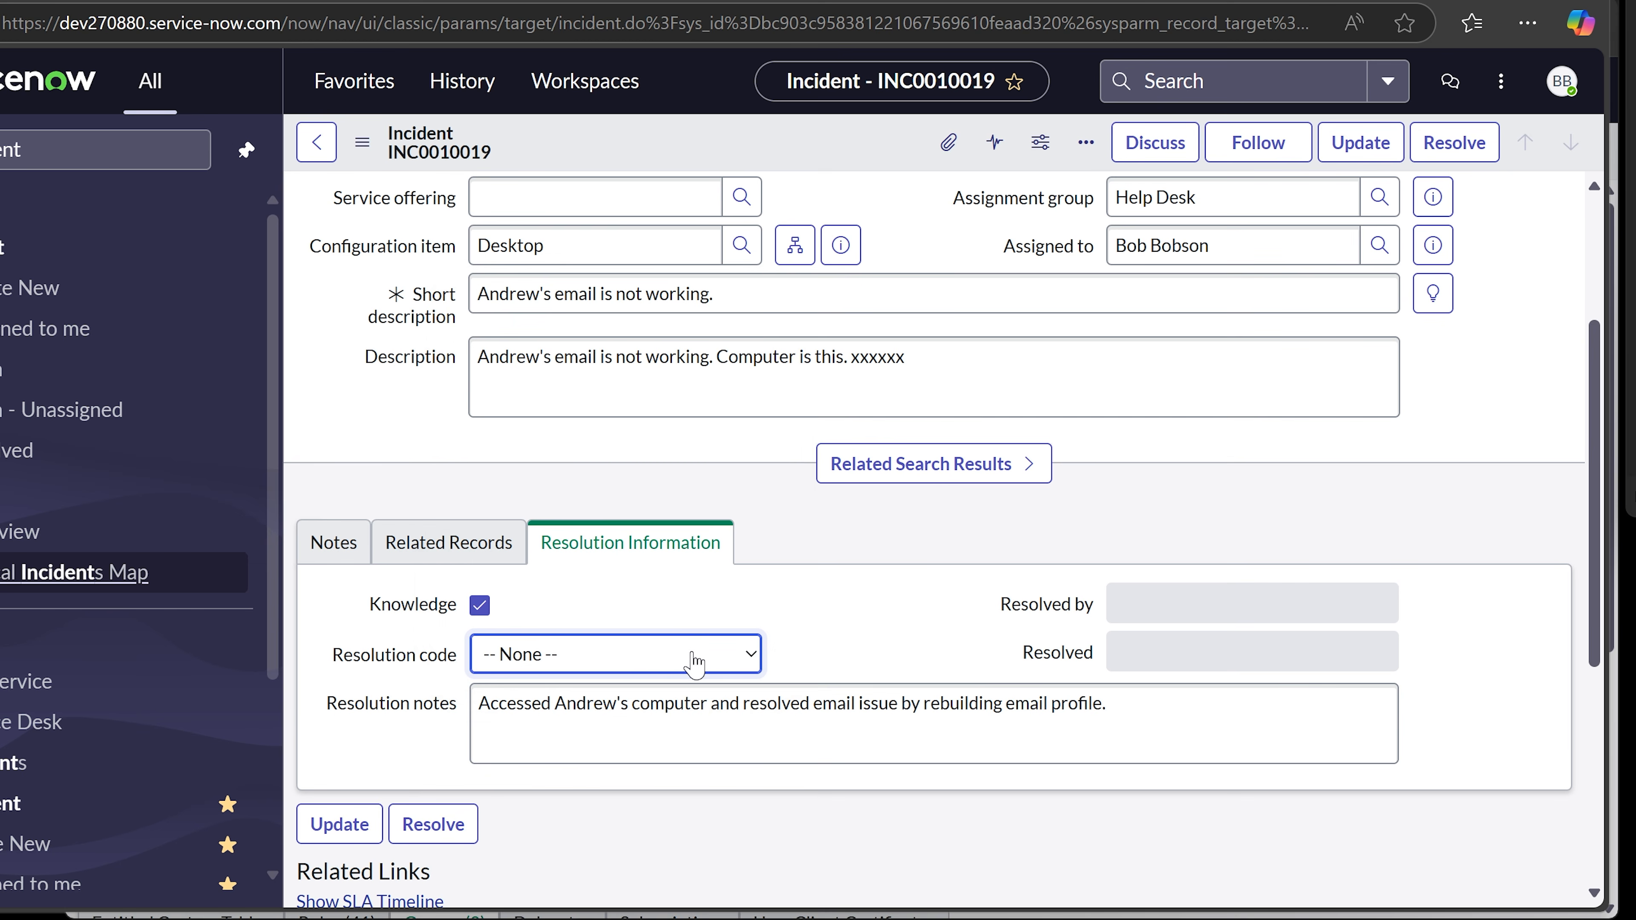
click(693, 664)
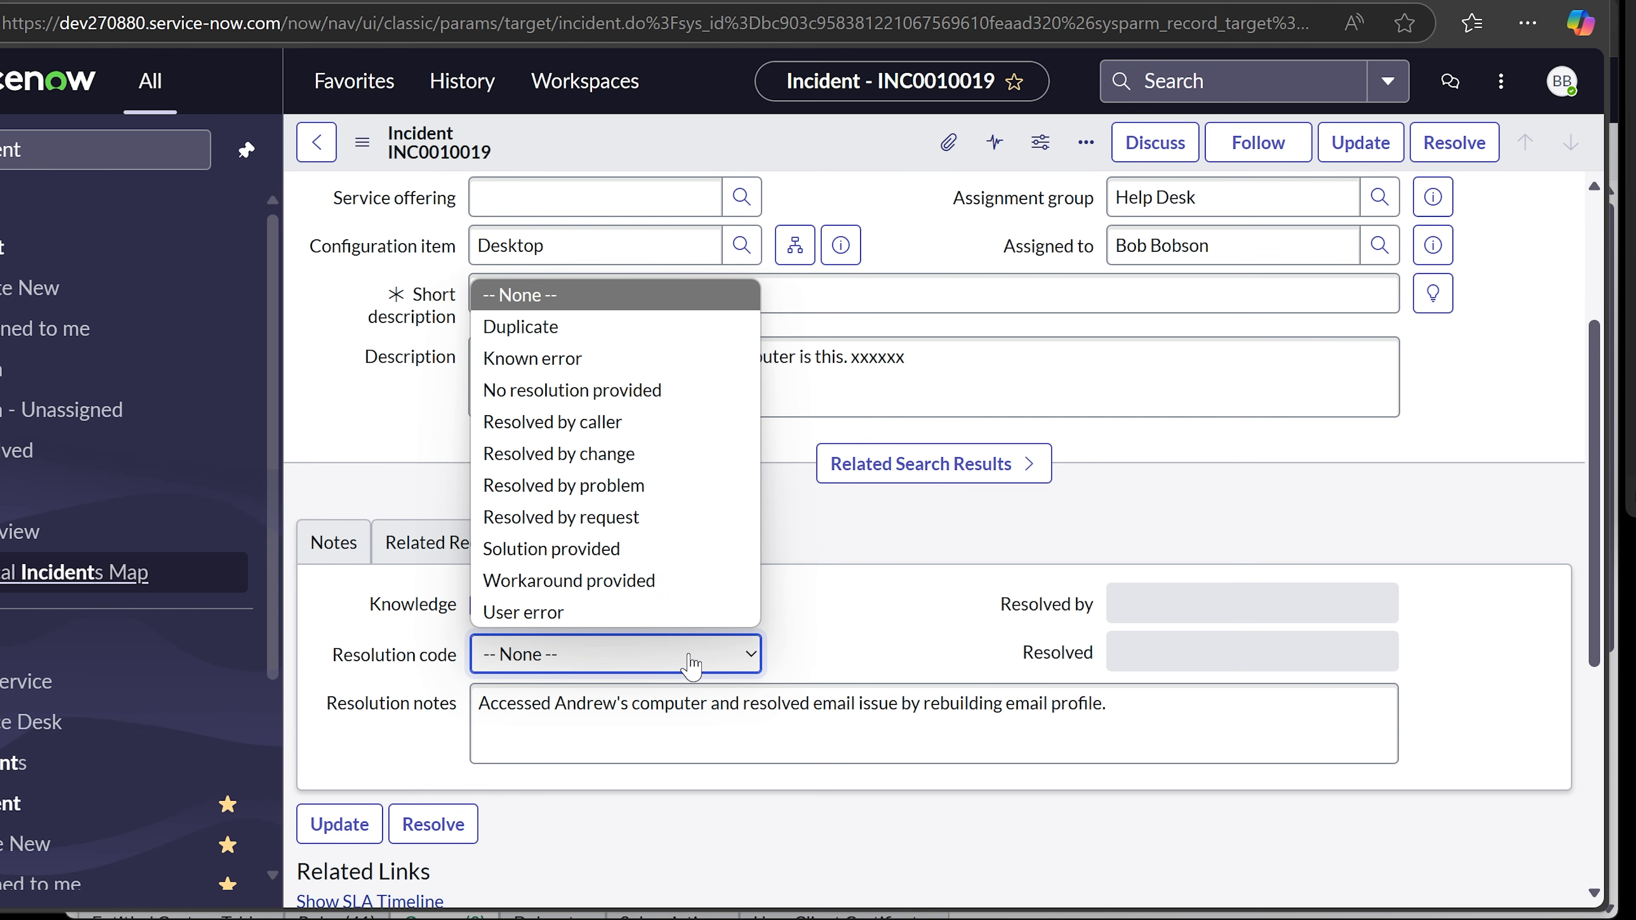
click(651, 549)
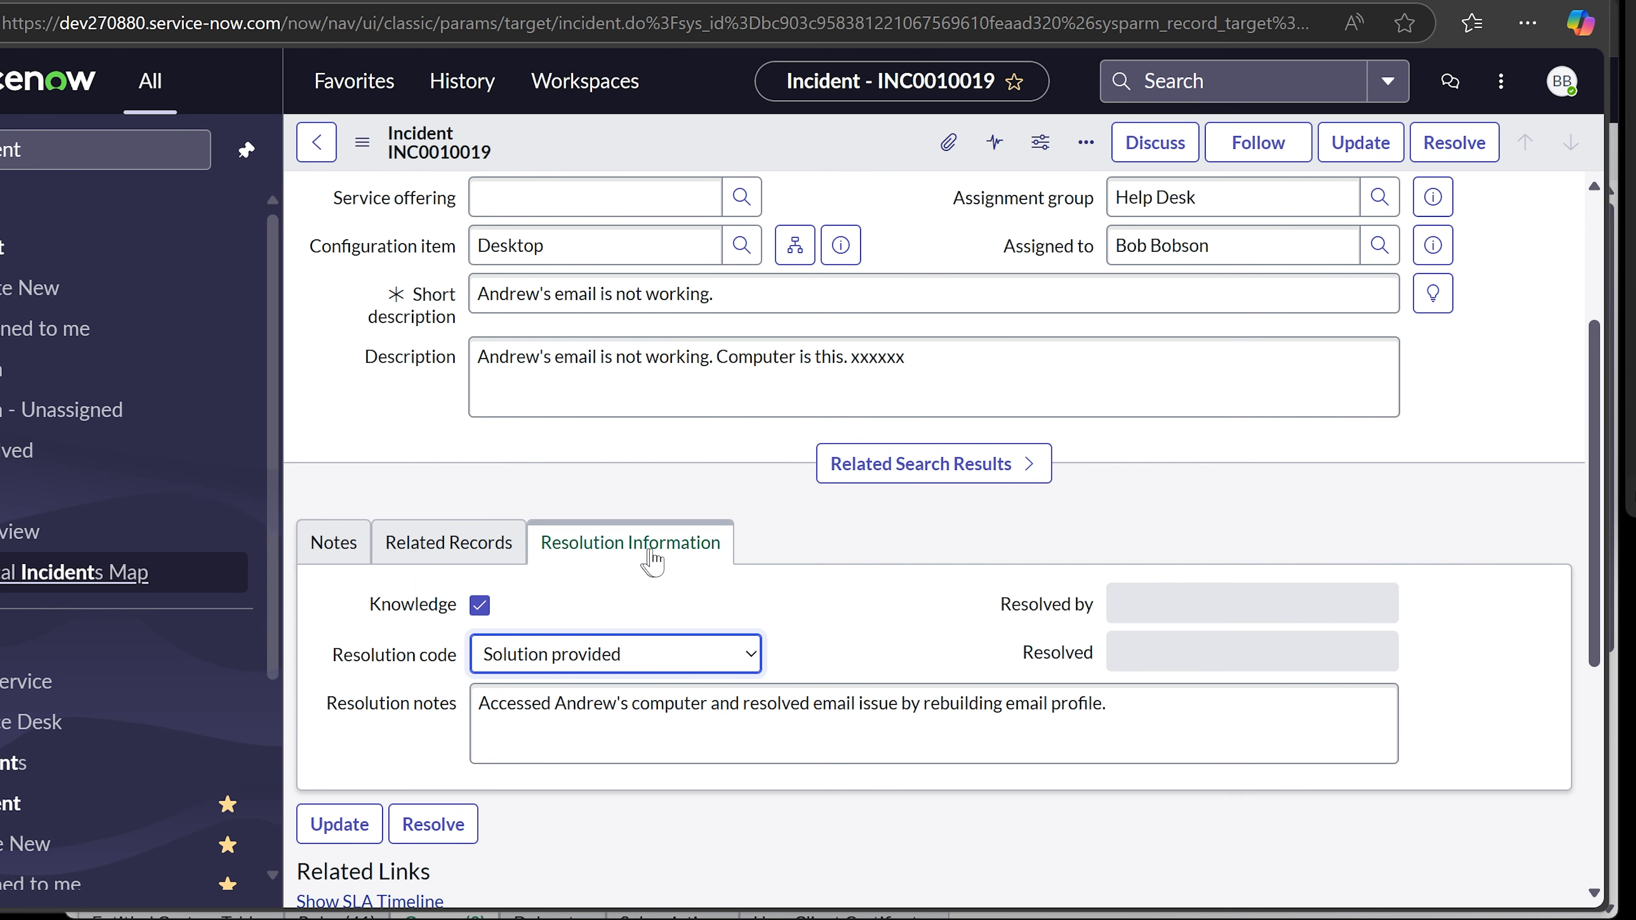
click(911, 622)
- Update INC0010019 to save its resolution details, then reopen it from the list
scroll(911, 622, down, 2)
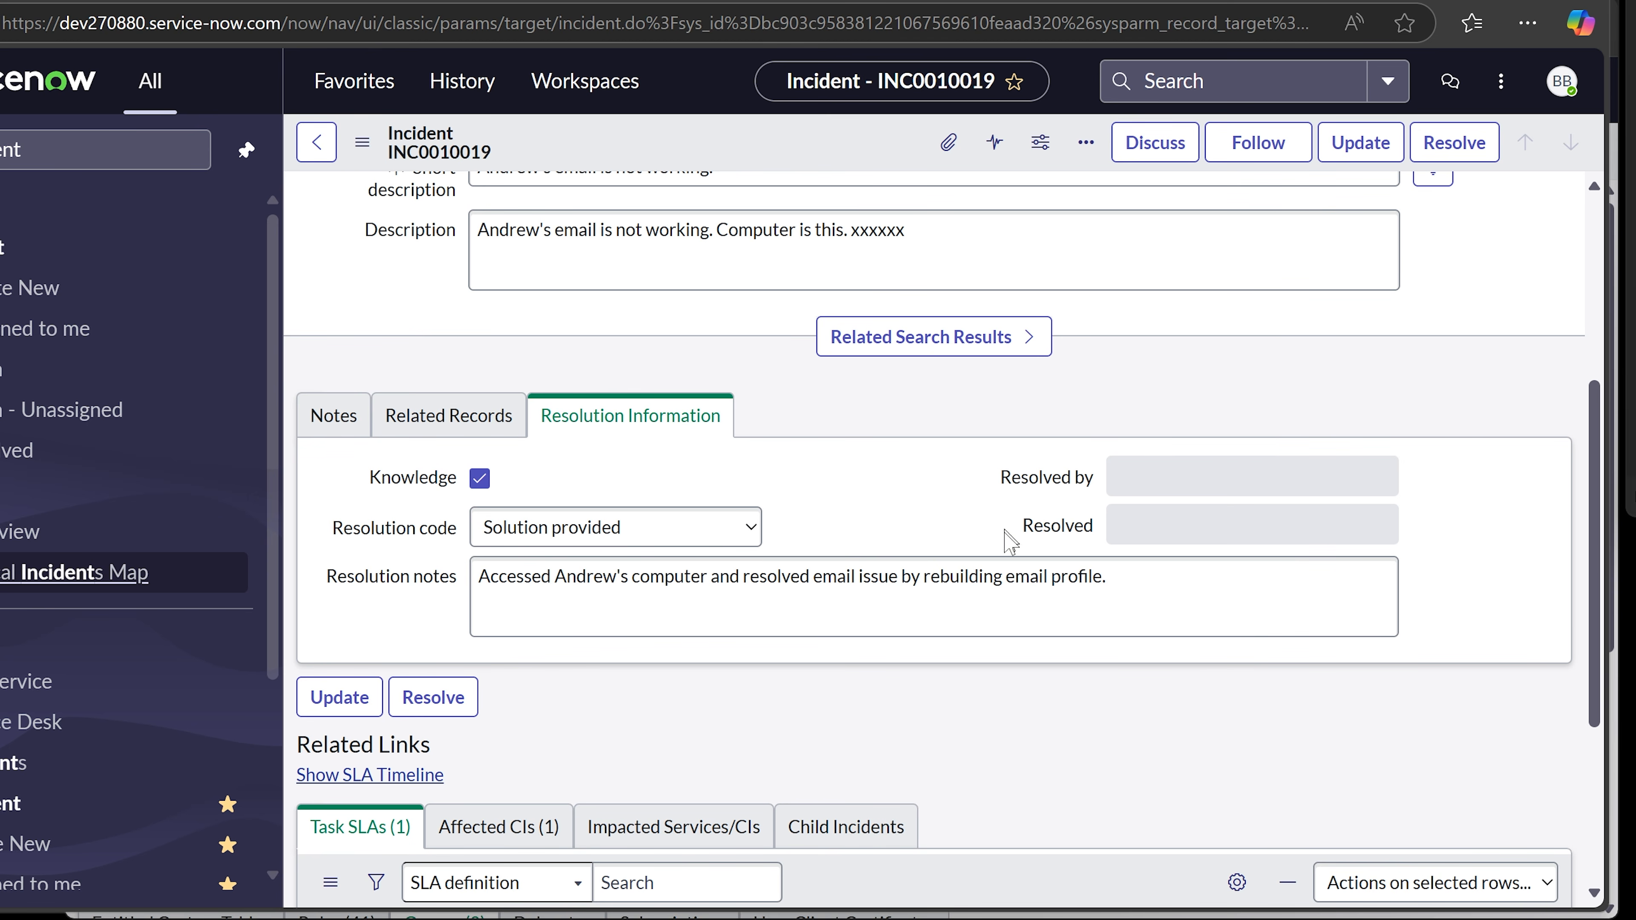
scroll(1024, 583, up, 6)
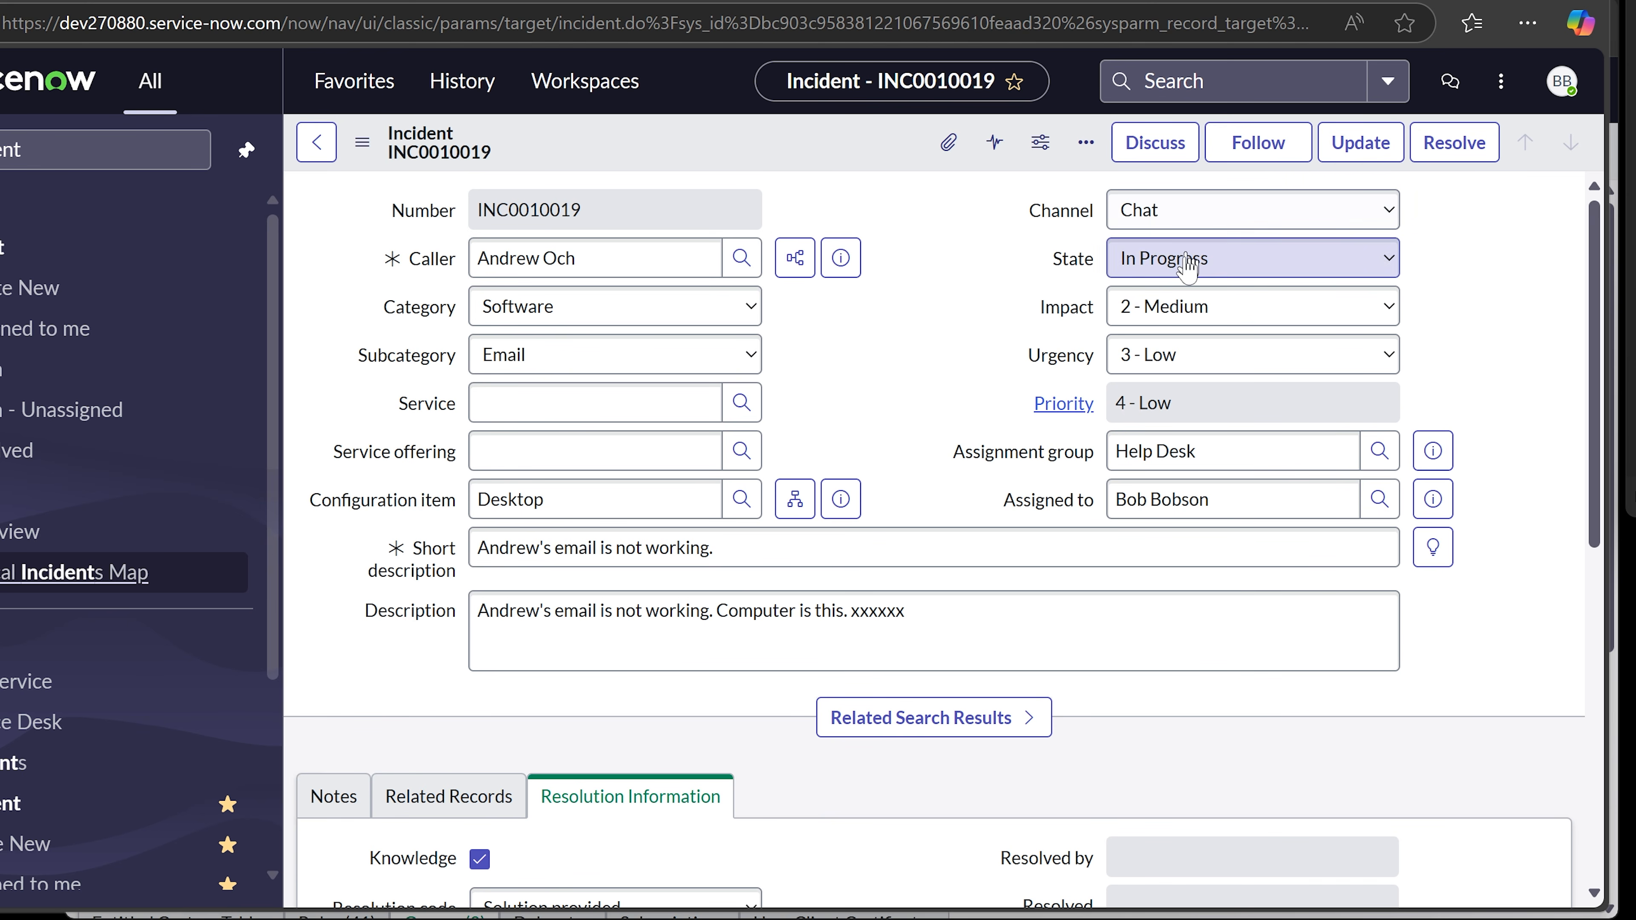
click(1357, 143)
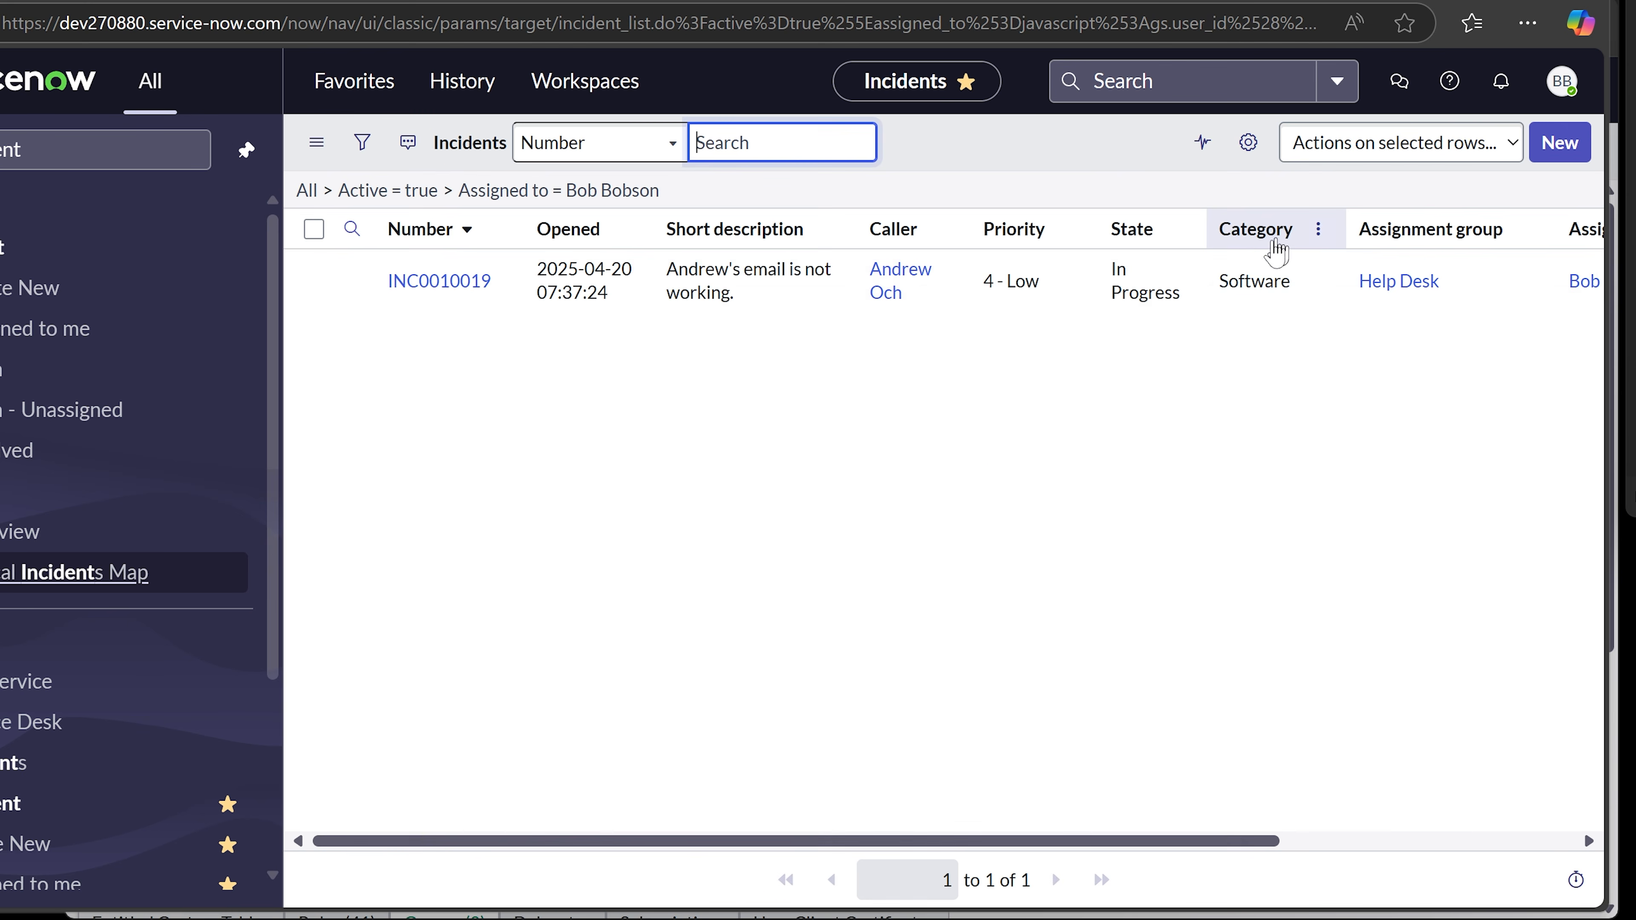
click(437, 284)
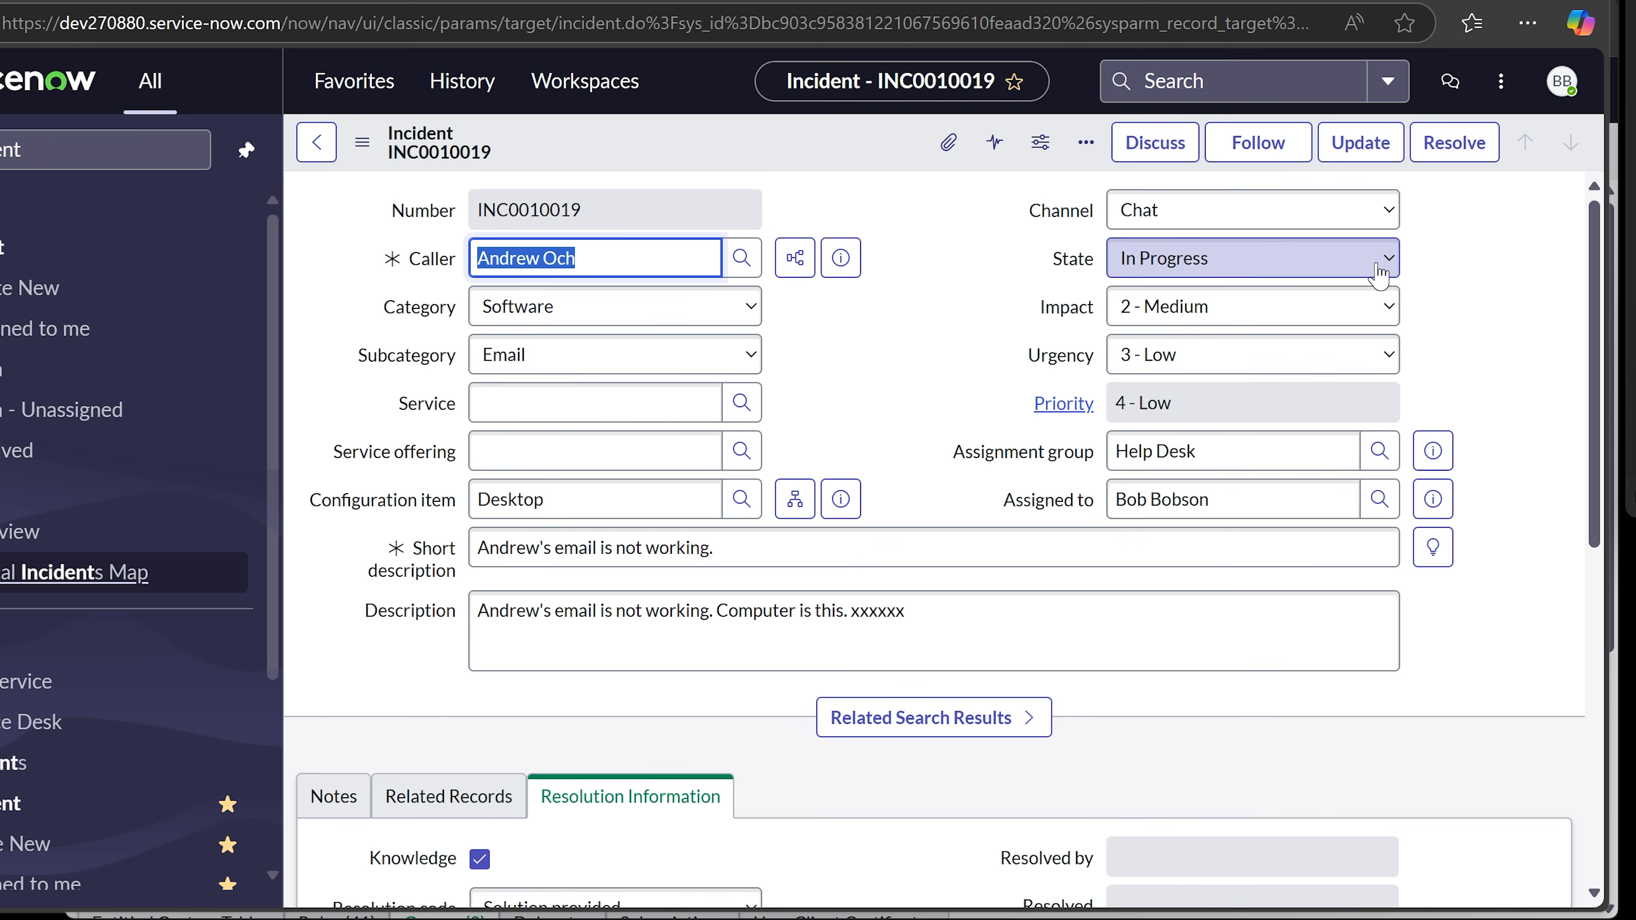
- Change the incident State to Resolved and save with Update
click(1354, 274)
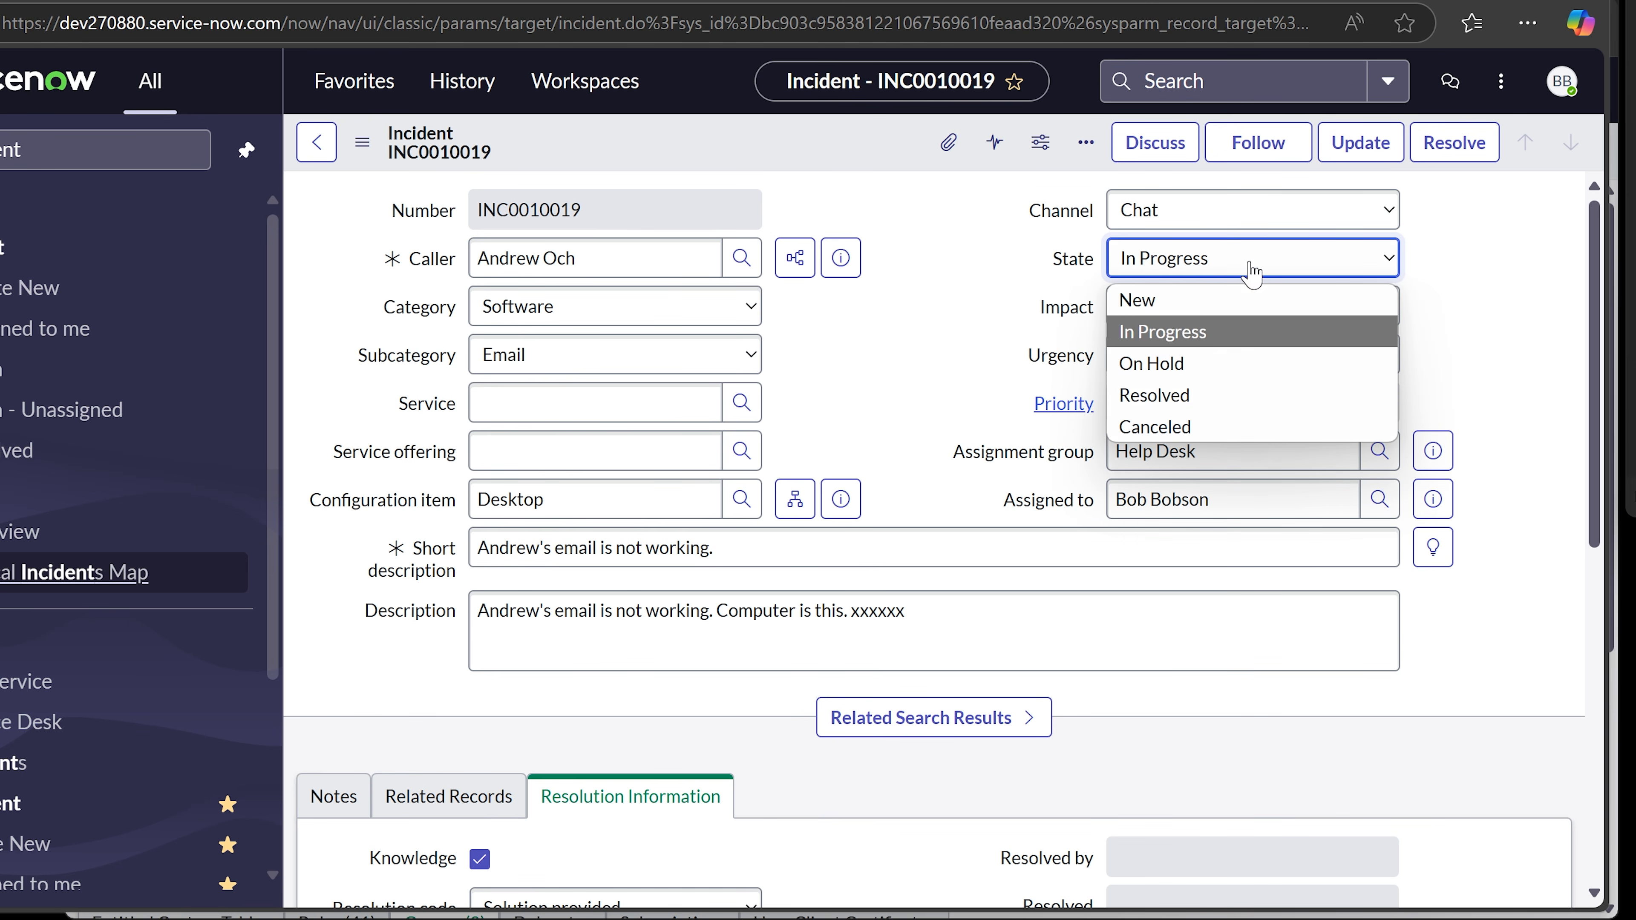
click(1195, 398)
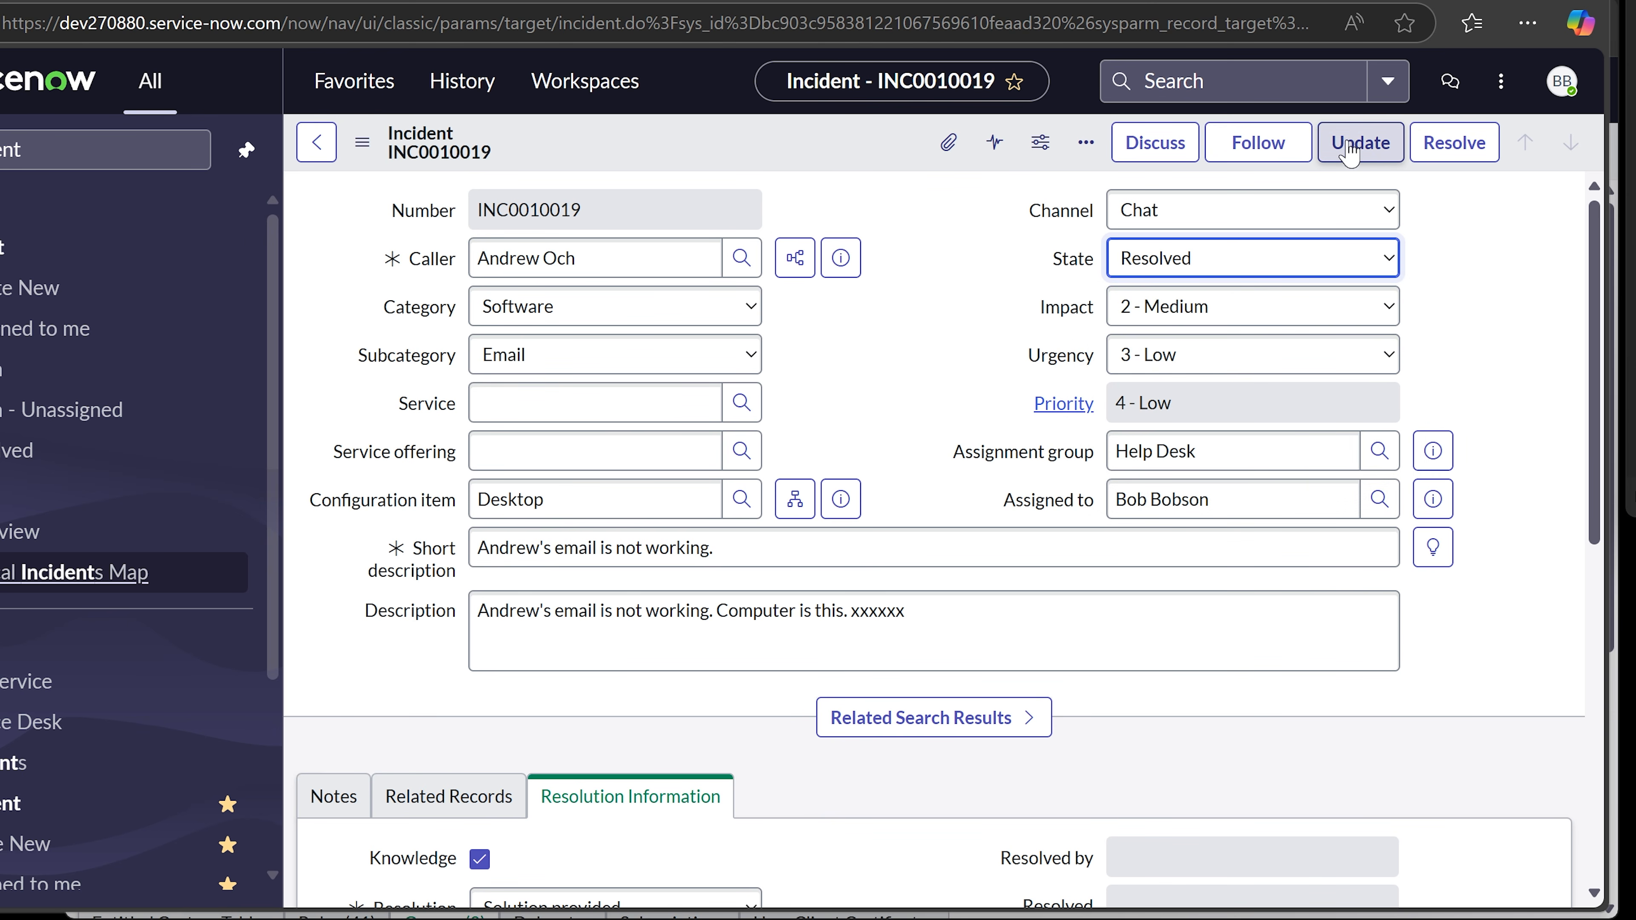
scroll(1459, 310, down, 5)
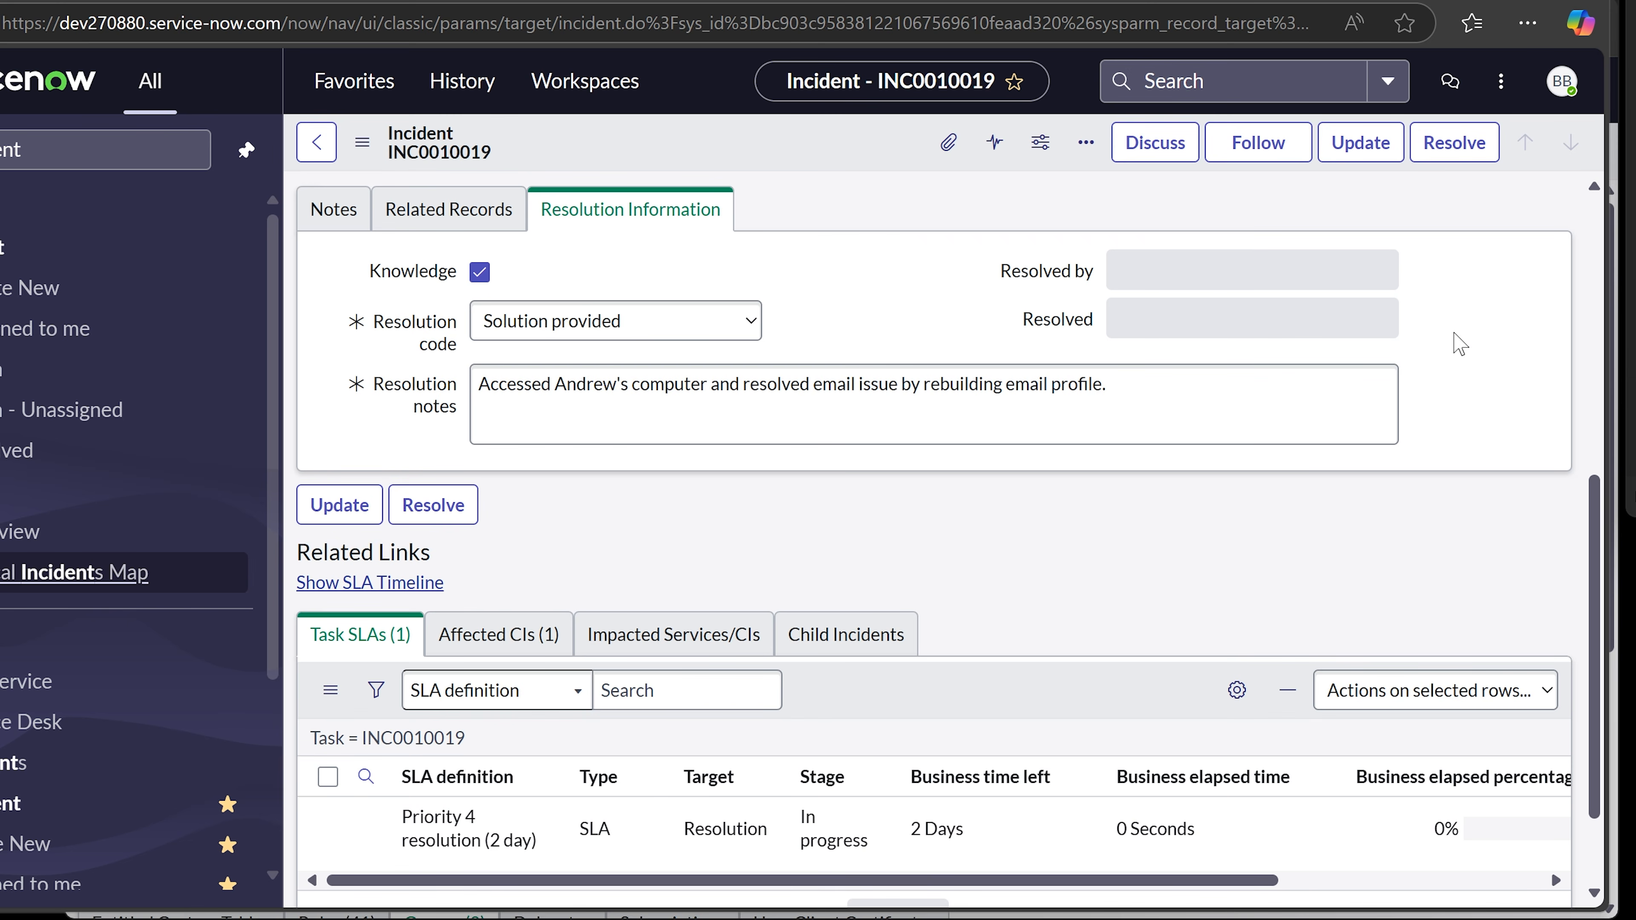
scroll(511, 413, up, 2)
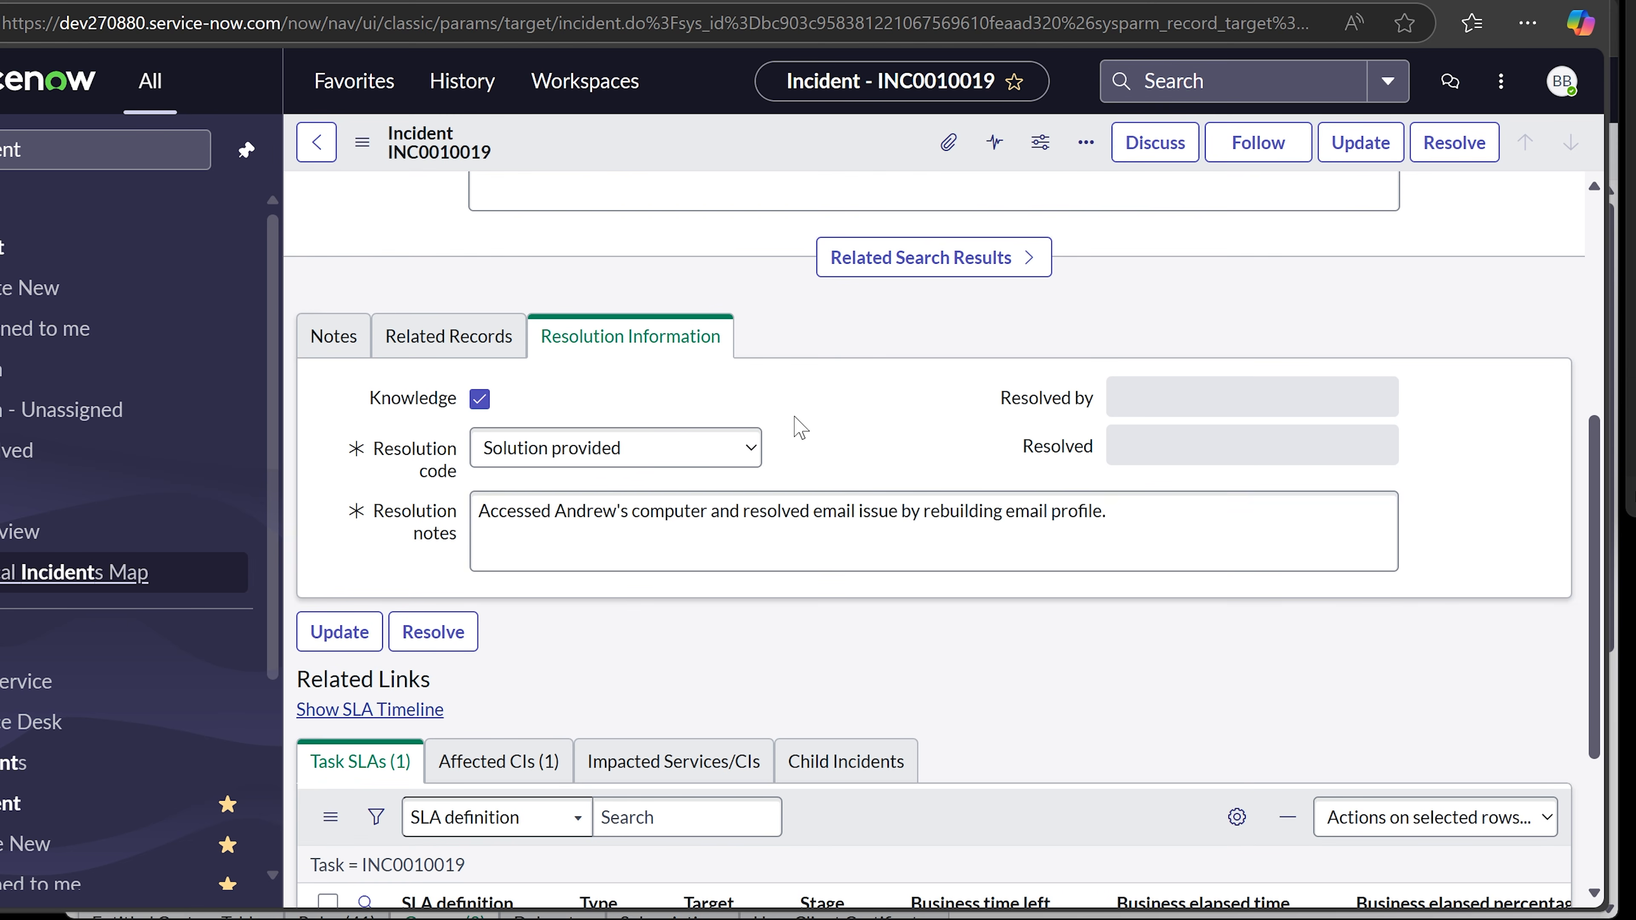
scroll(727, 569, up, 7)
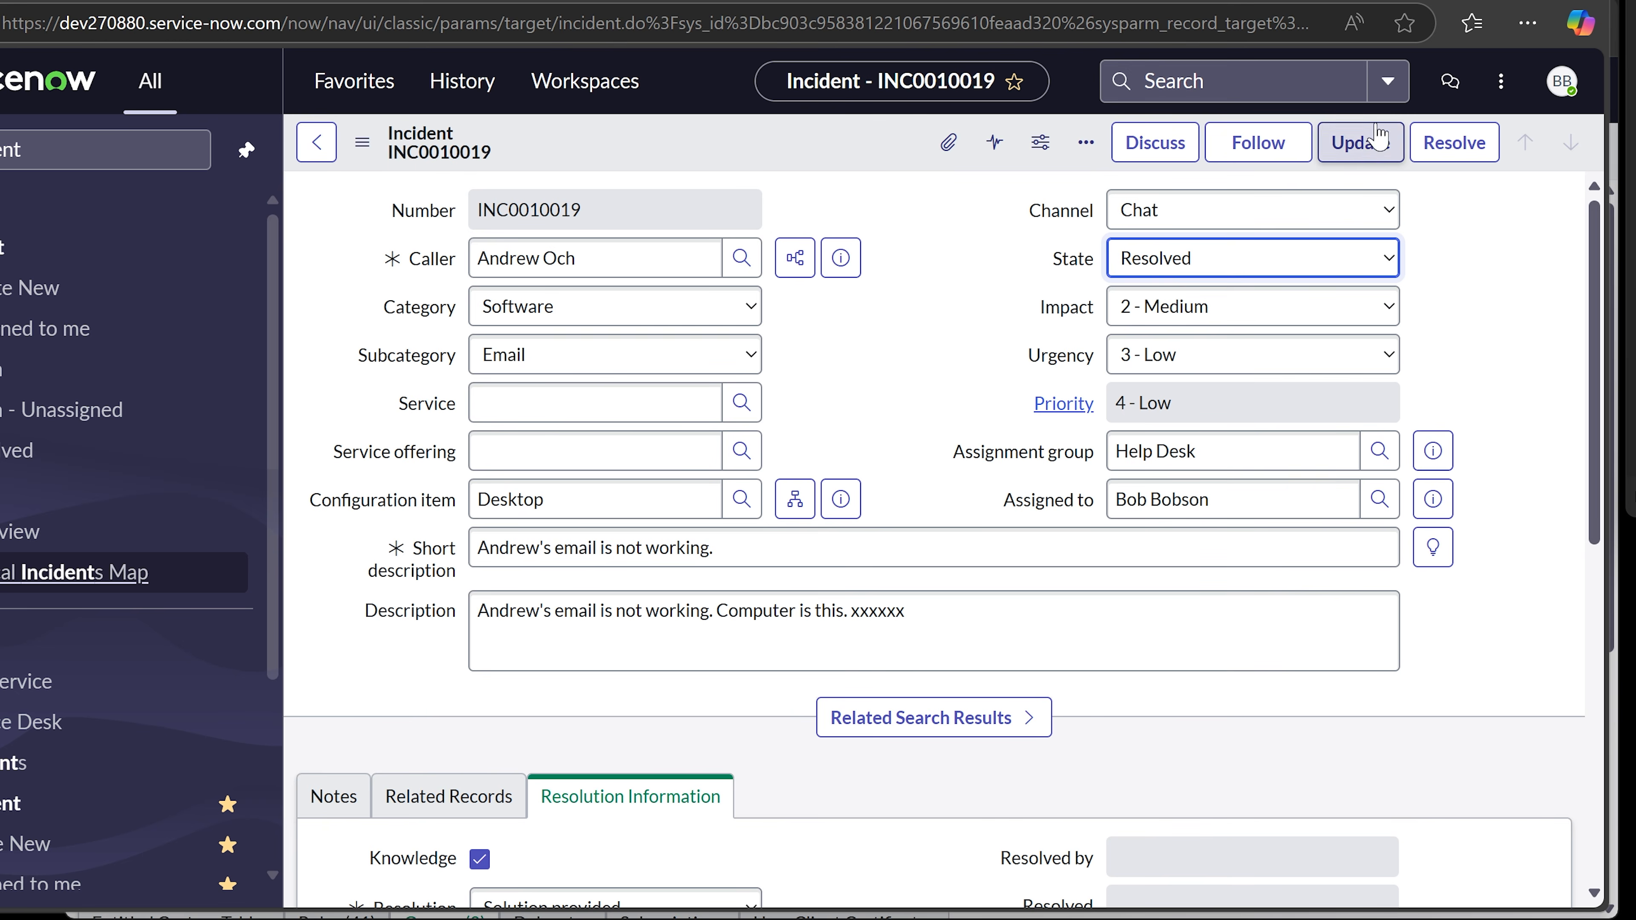
click(1359, 144)
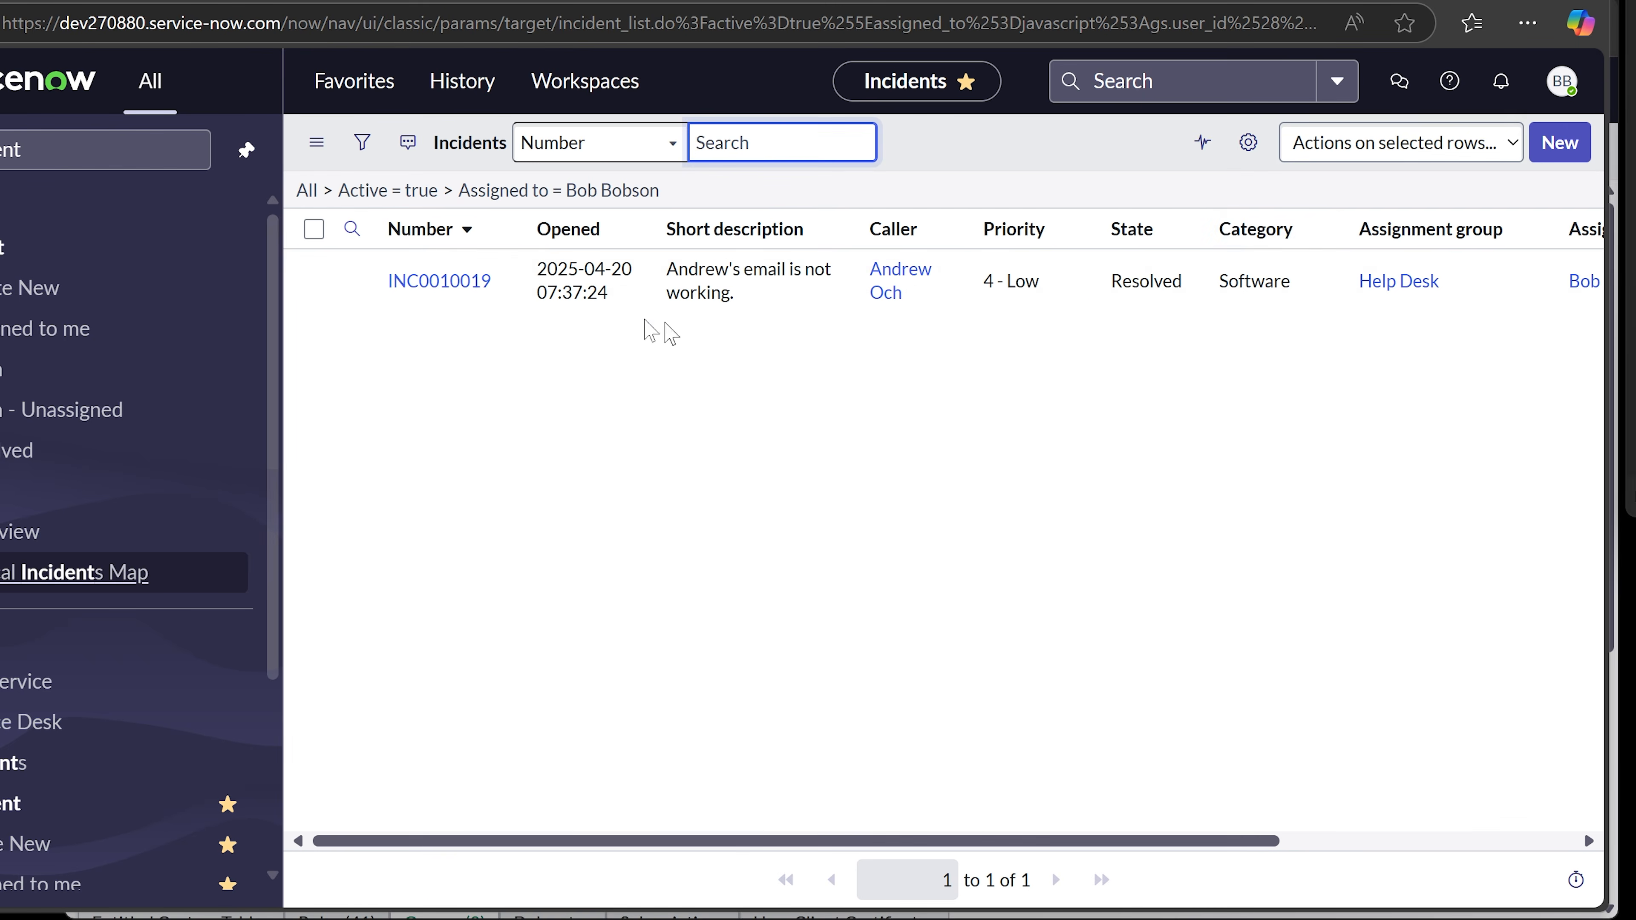
click(439, 280)
scroll(881, 548, down, 5)
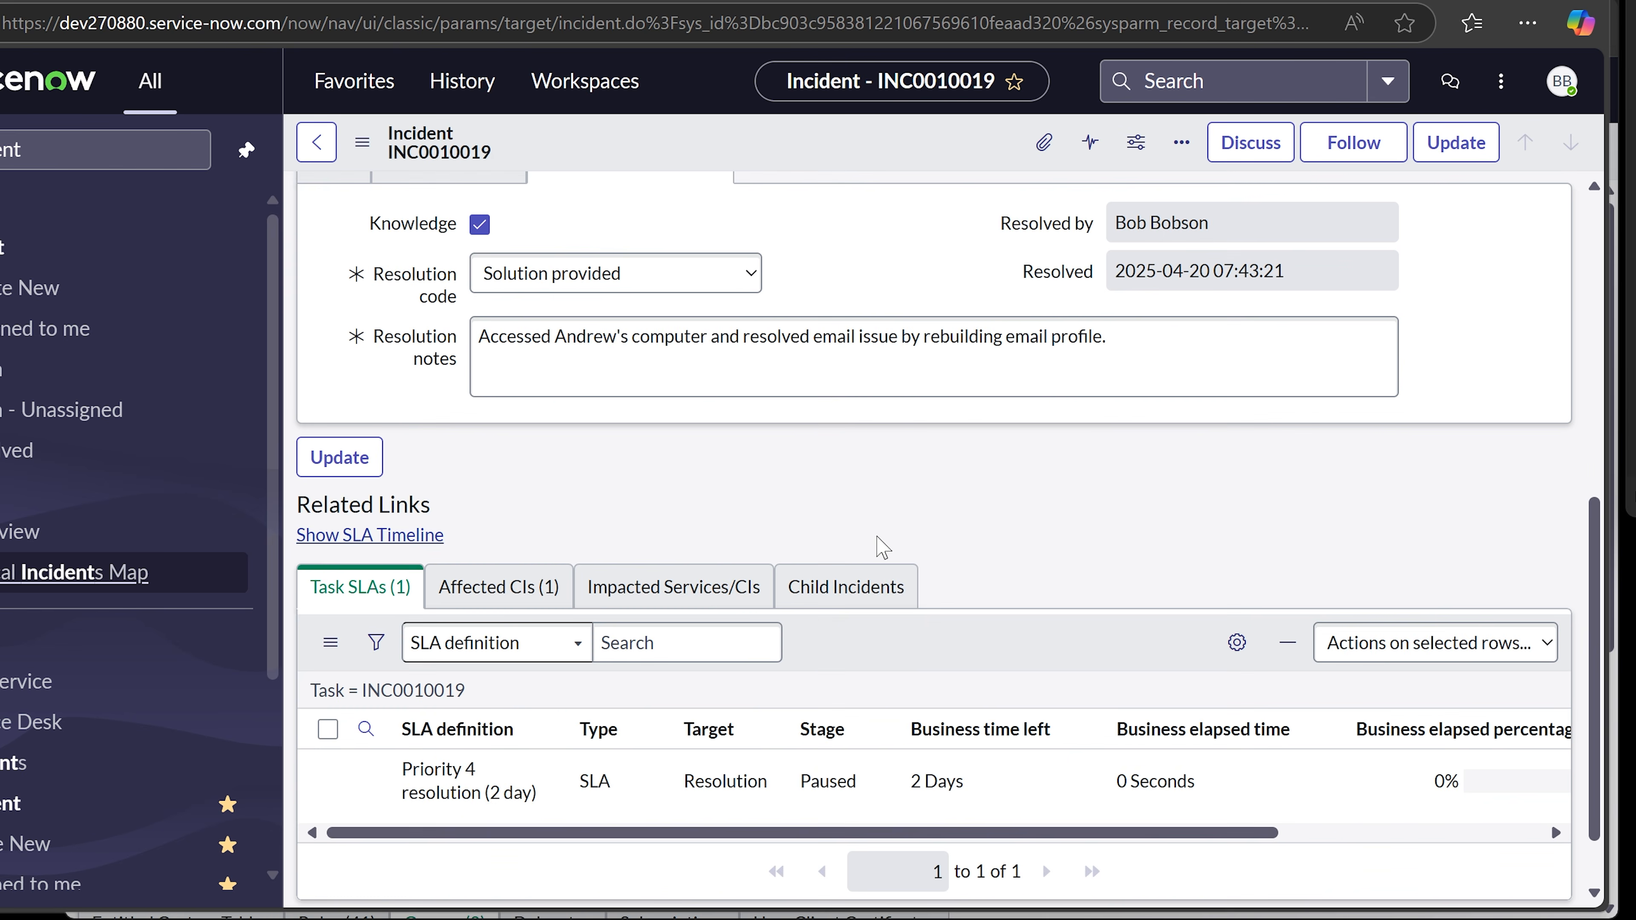
scroll(881, 548, up, 1)
scroll(881, 548, up, 3)
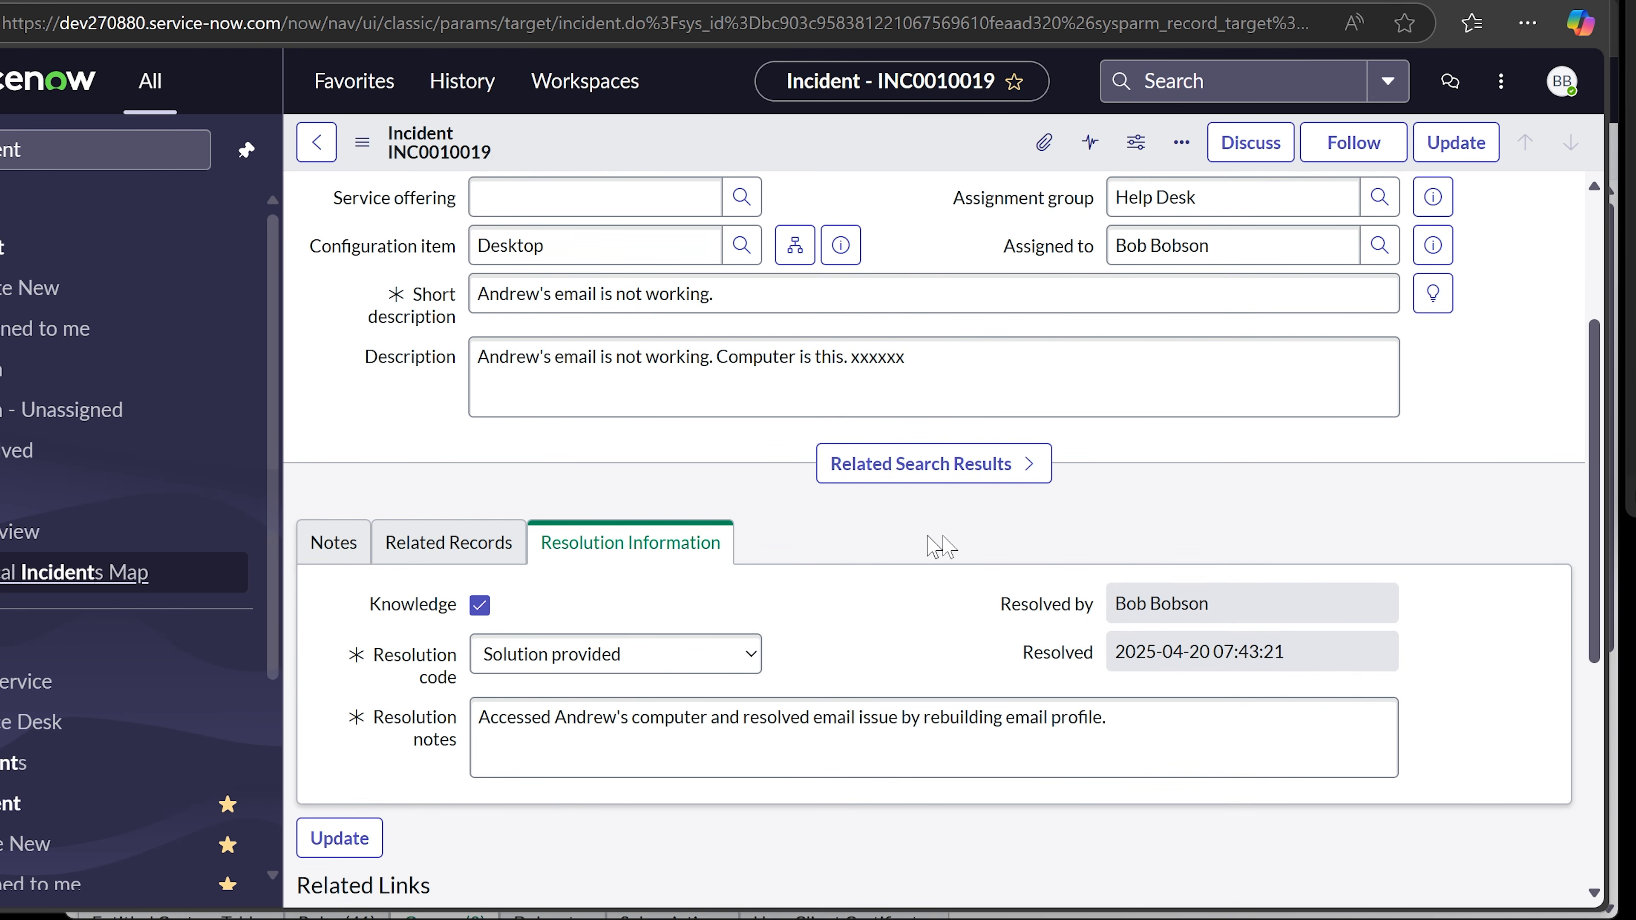
drag(1227, 602, 1079, 624)
- Review the resolver field, then reopen INC0010019 from the Assigned to me list
click(1124, 617)
drag(1238, 599, 1084, 618)
click(1317, 645)
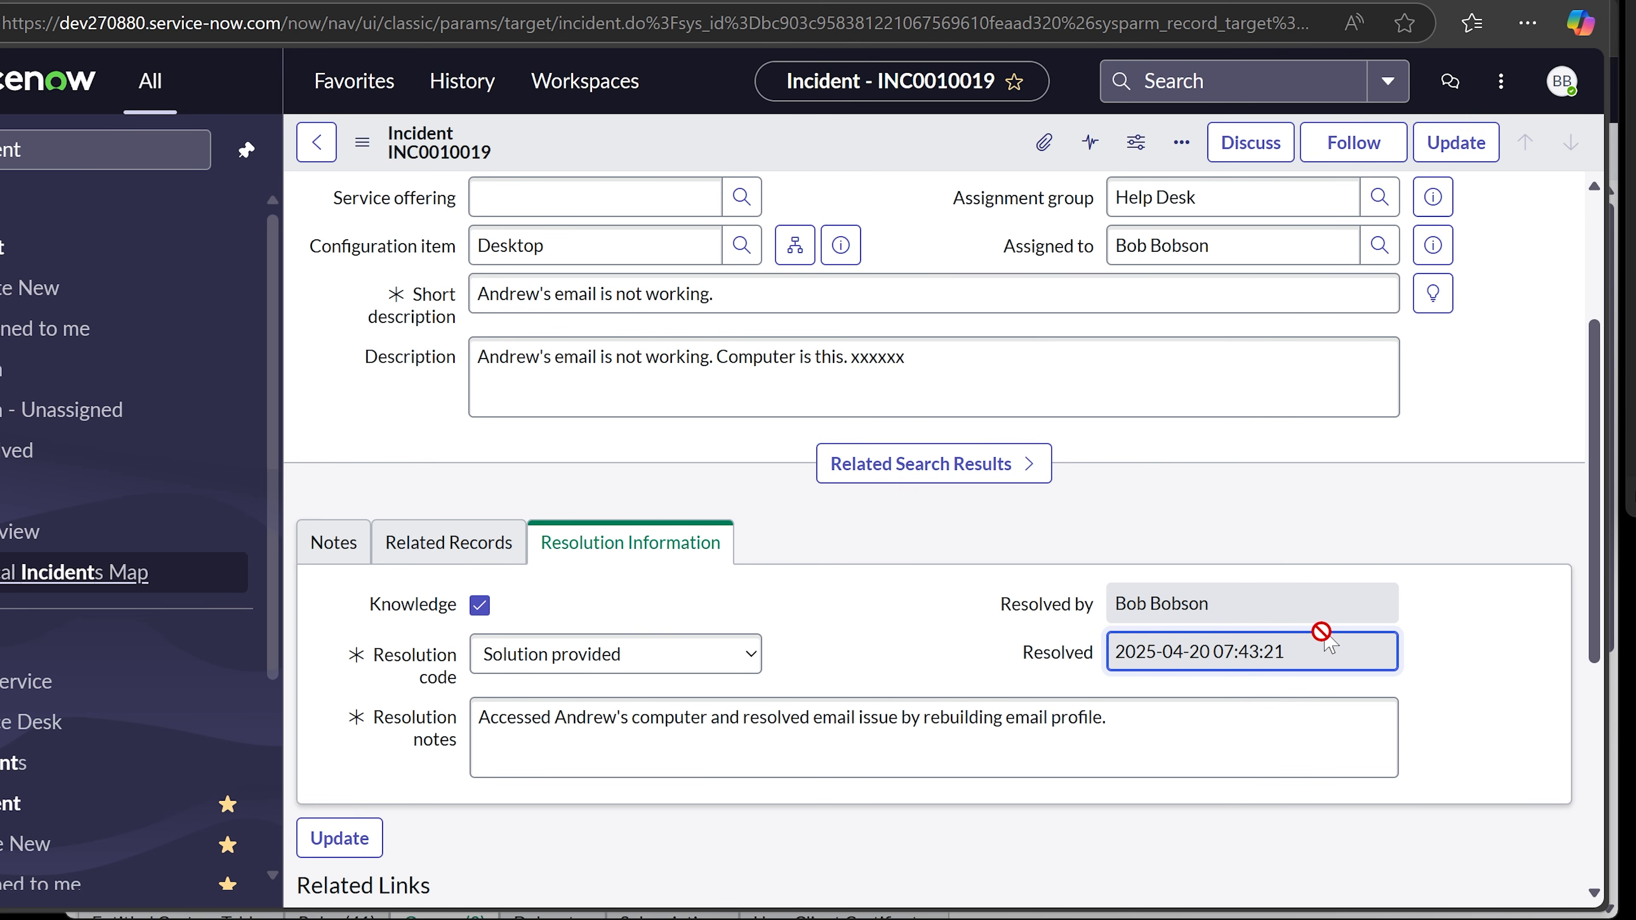
scroll(1140, 654, up, 4)
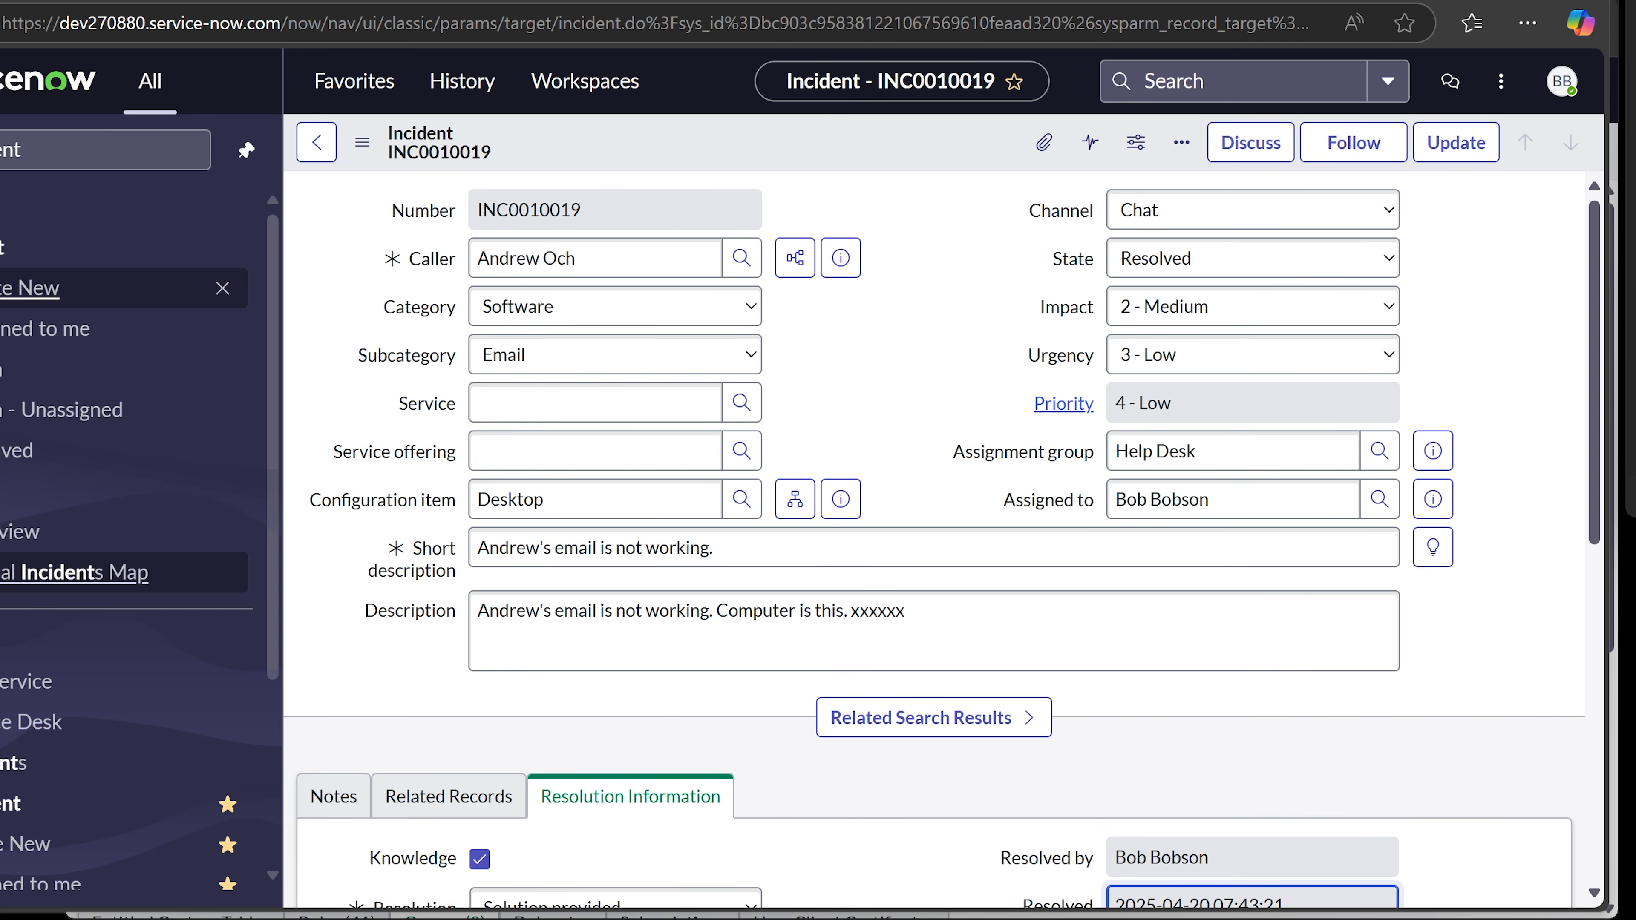
click(40, 330)
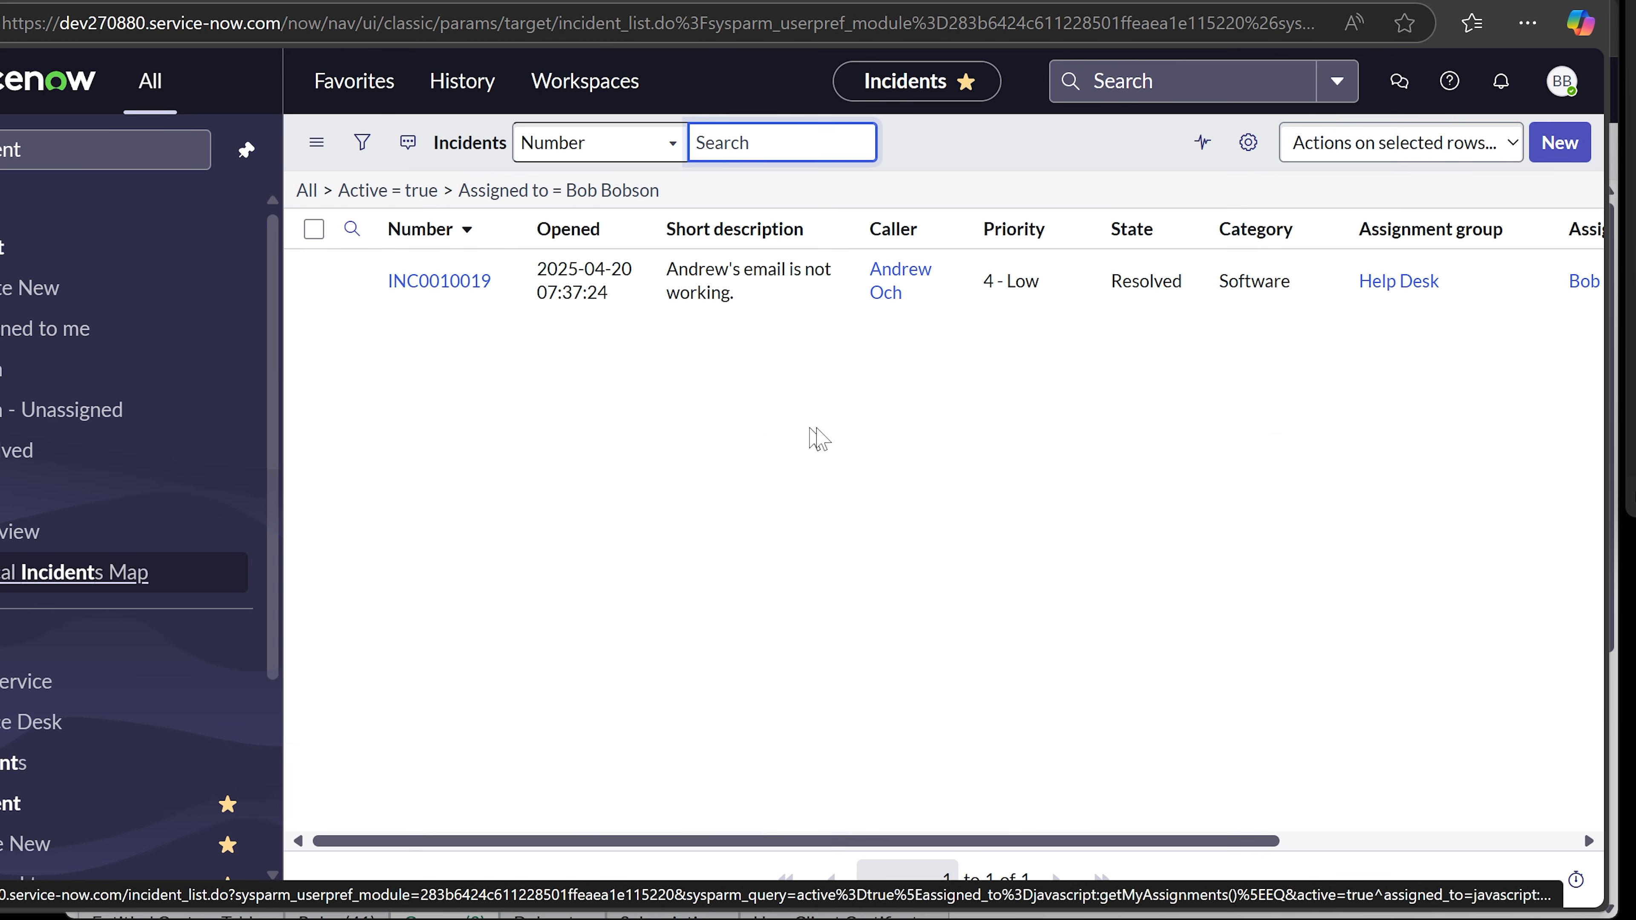
click(435, 290)
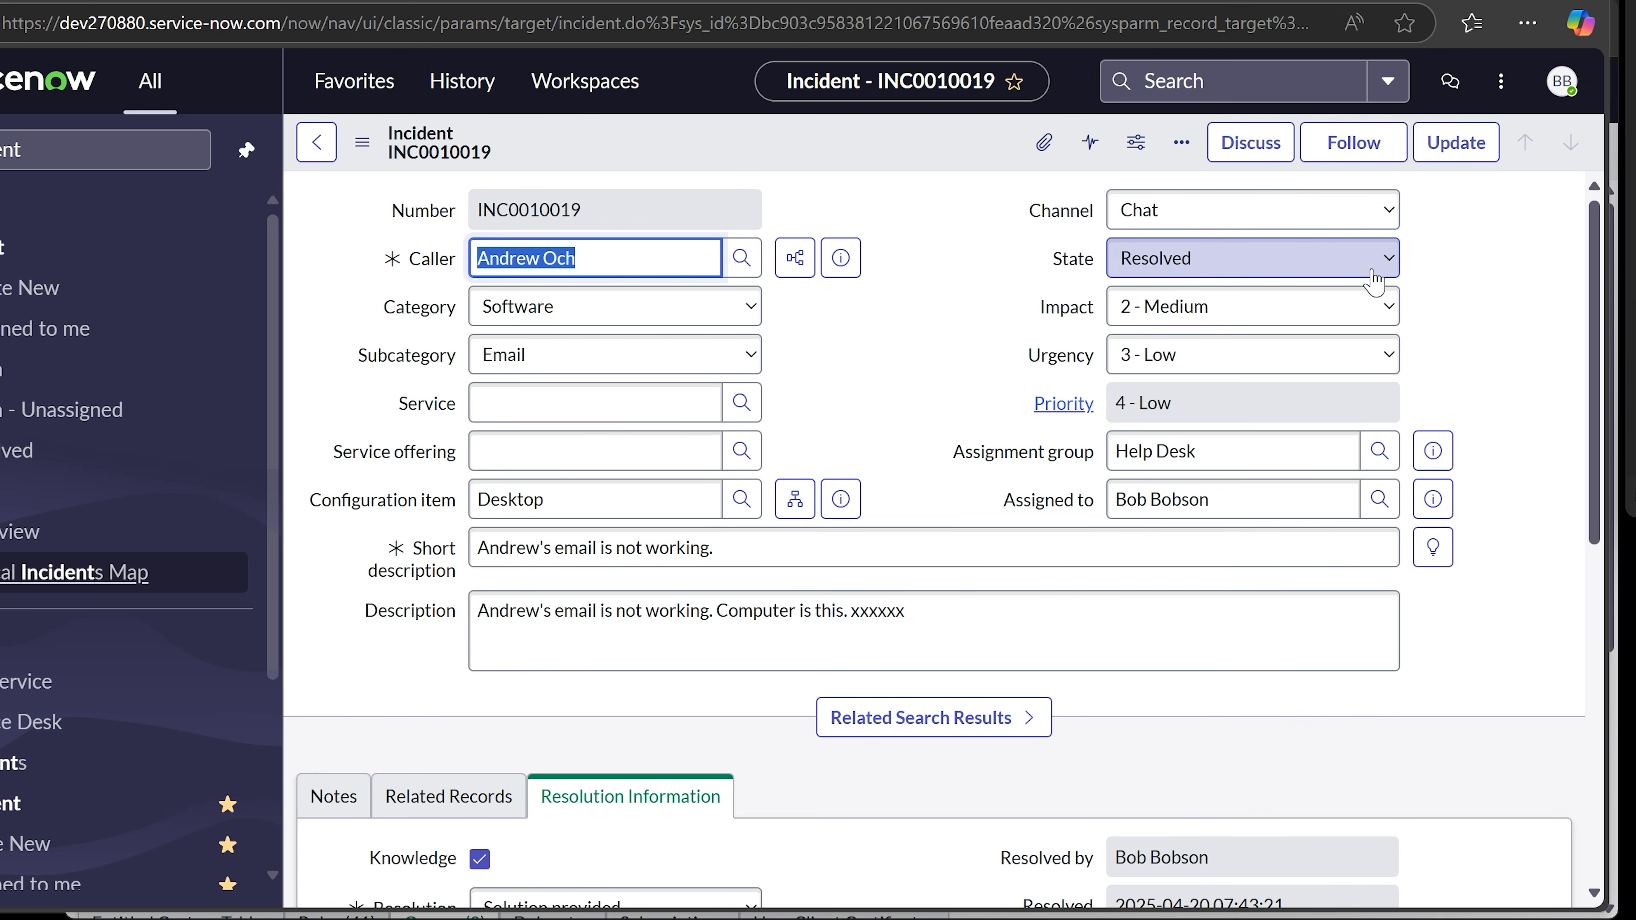
- Confirm the incident's State remains Resolved without changing it
click(1351, 267)
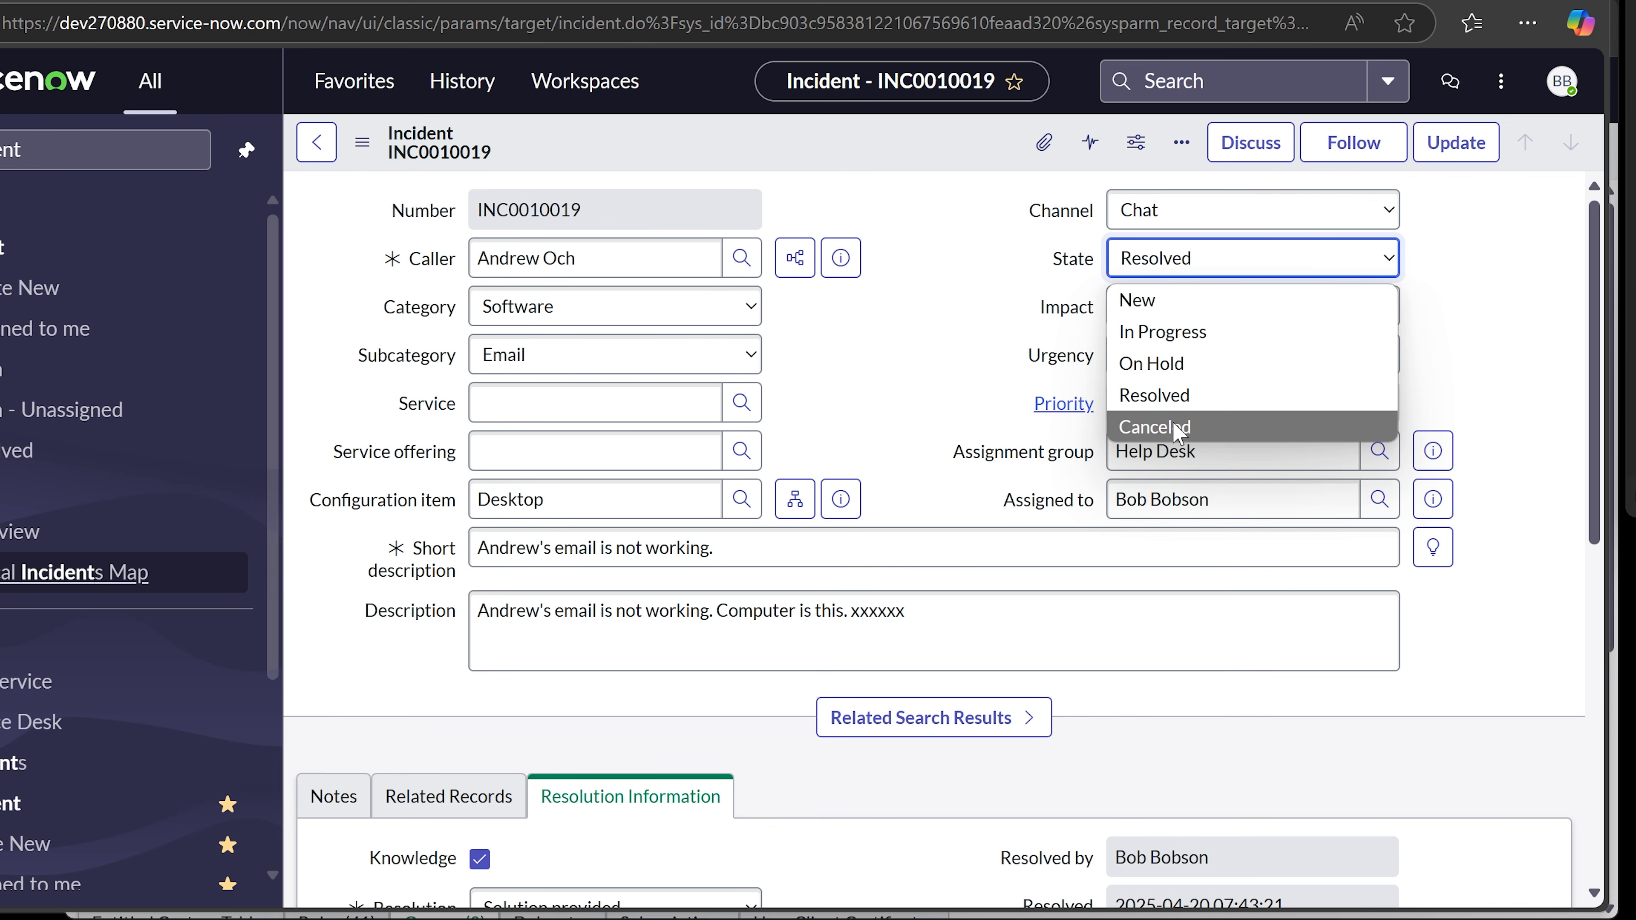
click(1457, 323)
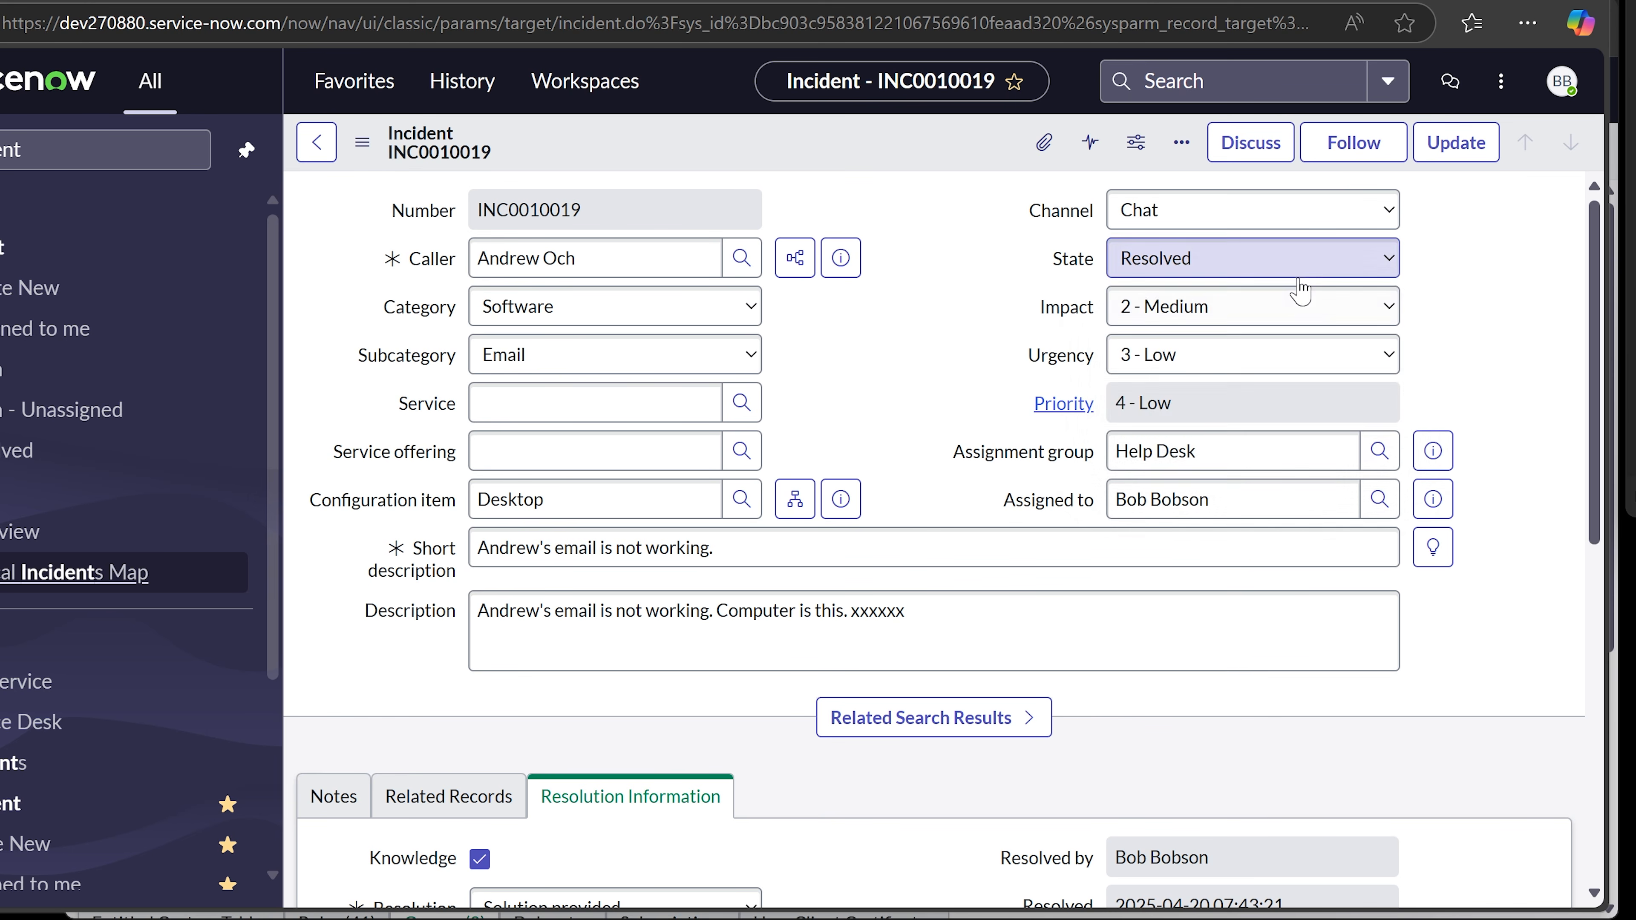
click(1296, 266)
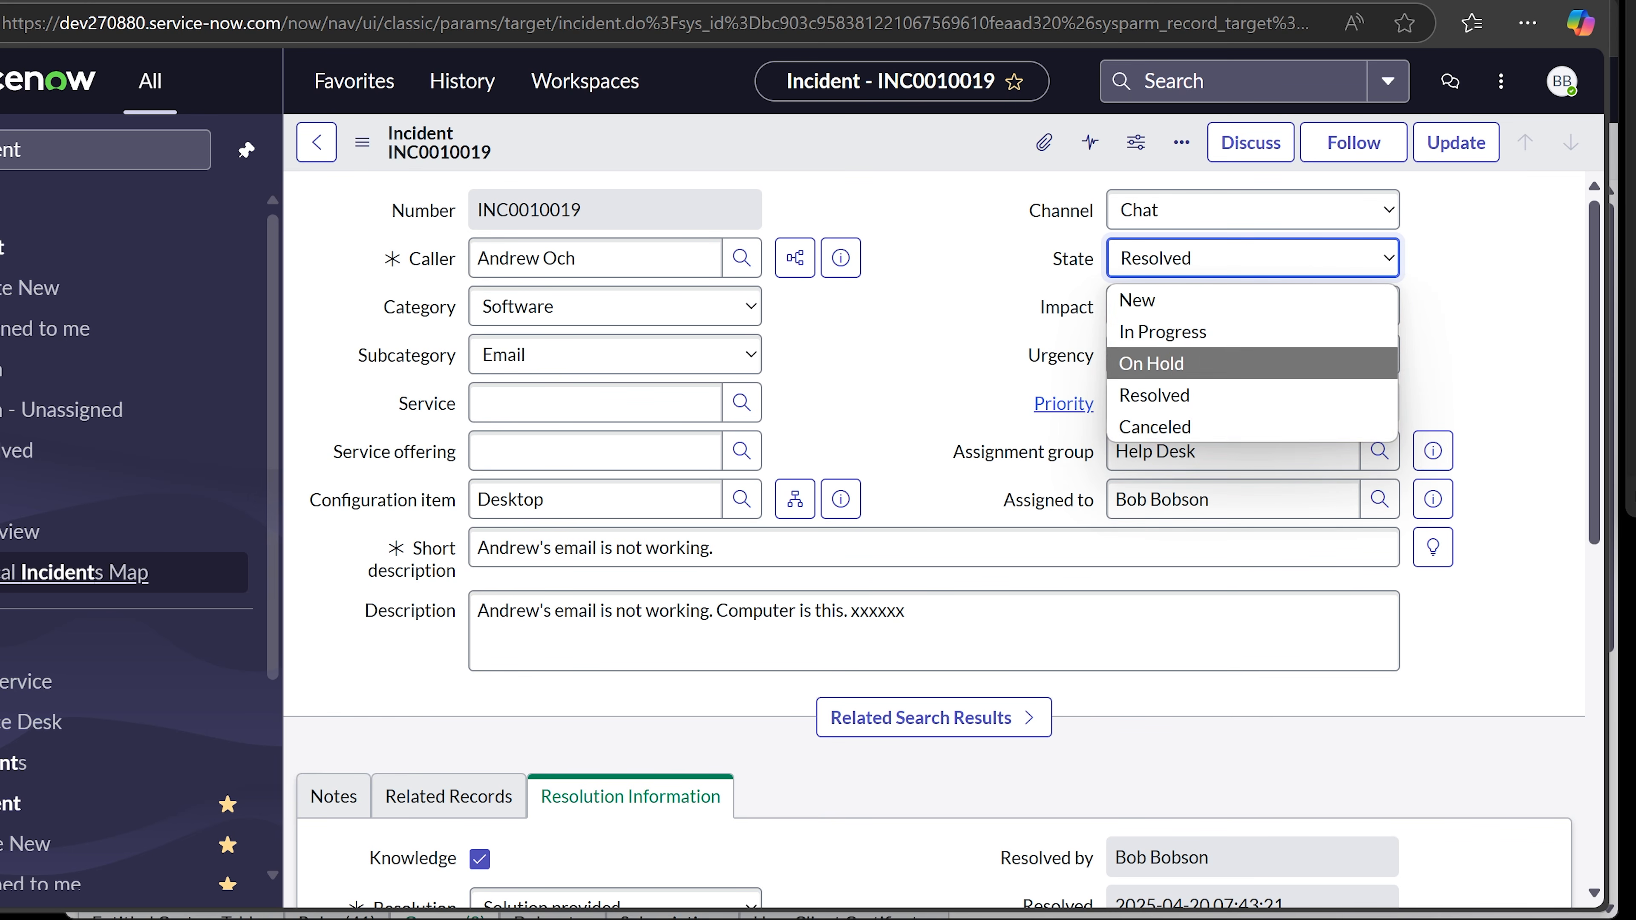
click(1502, 294)
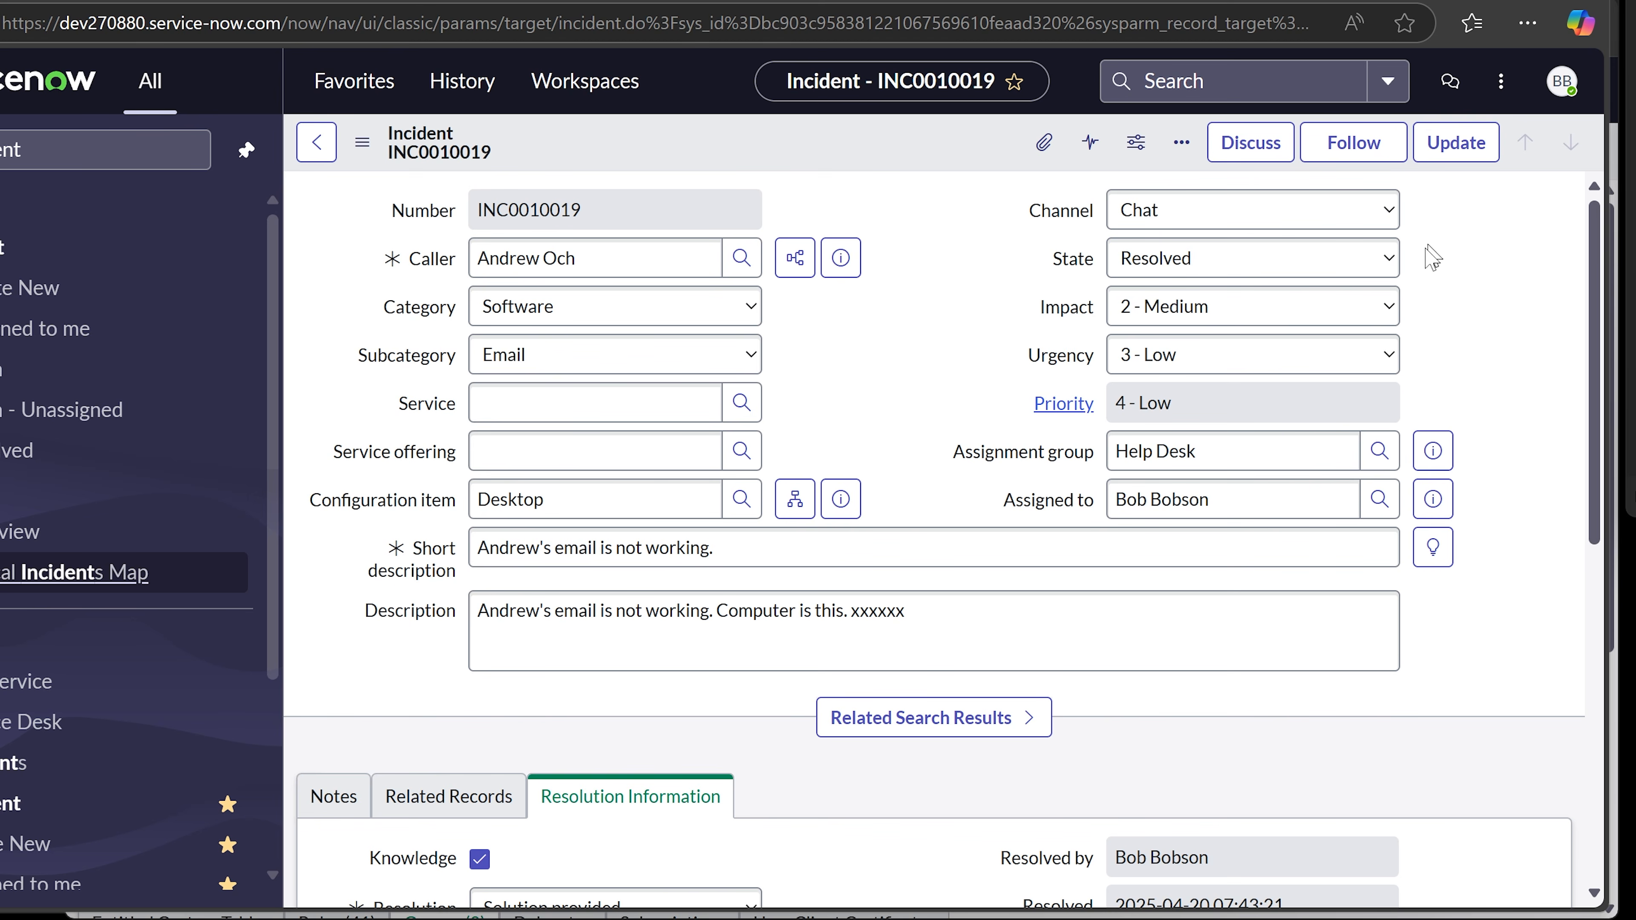
scroll(1454, 274, down, 6)
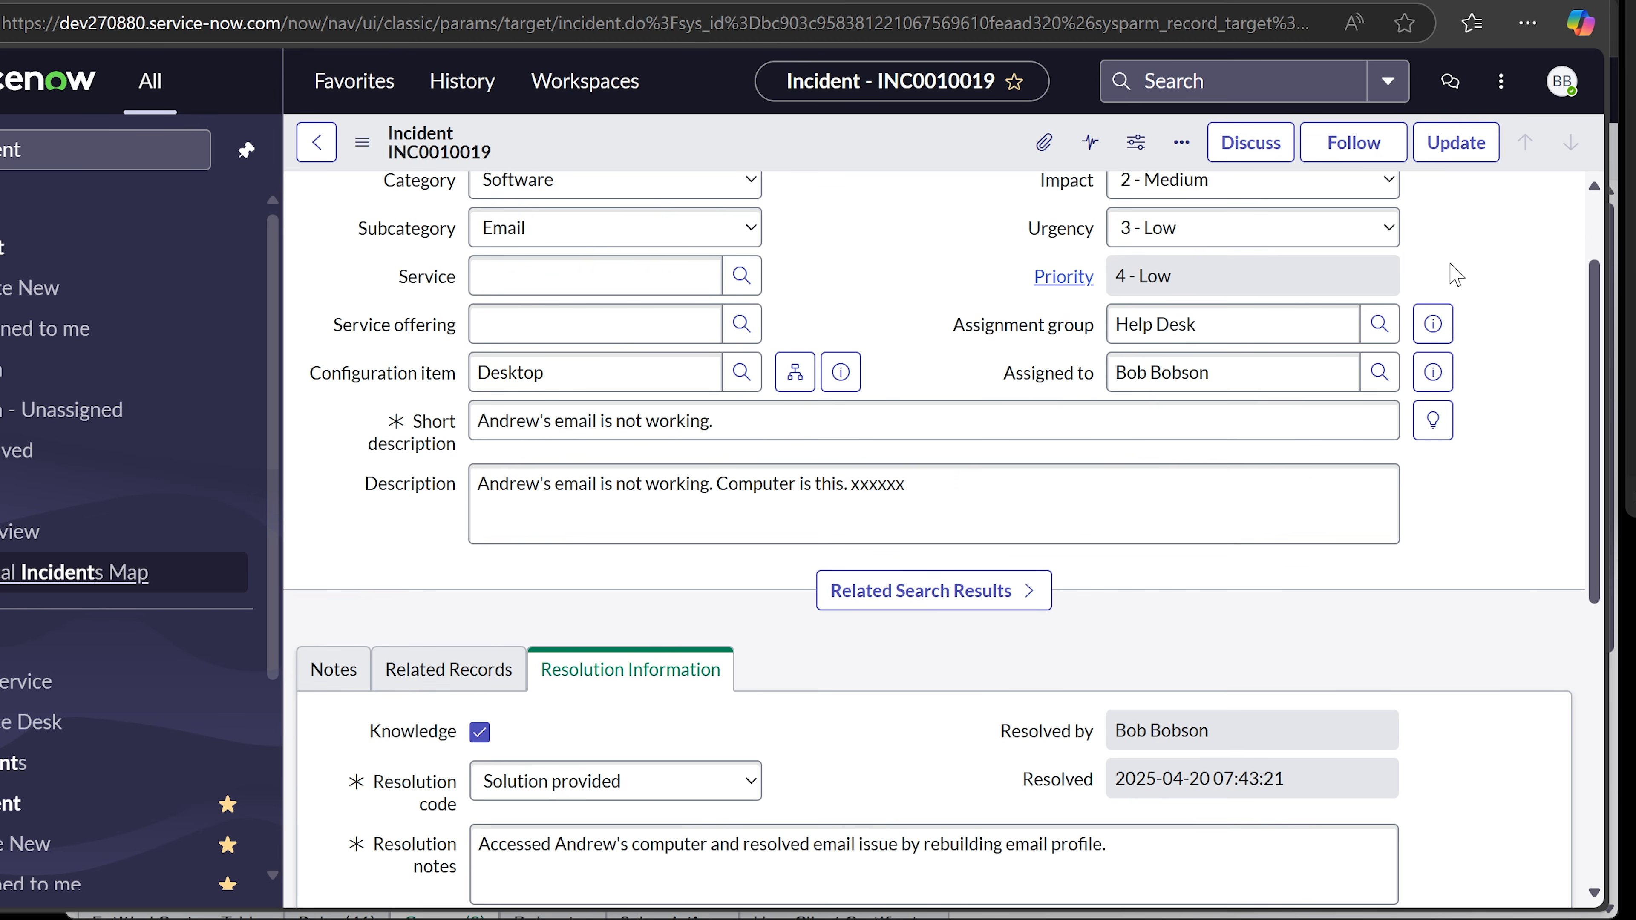
scroll(1067, 579, down, 2)
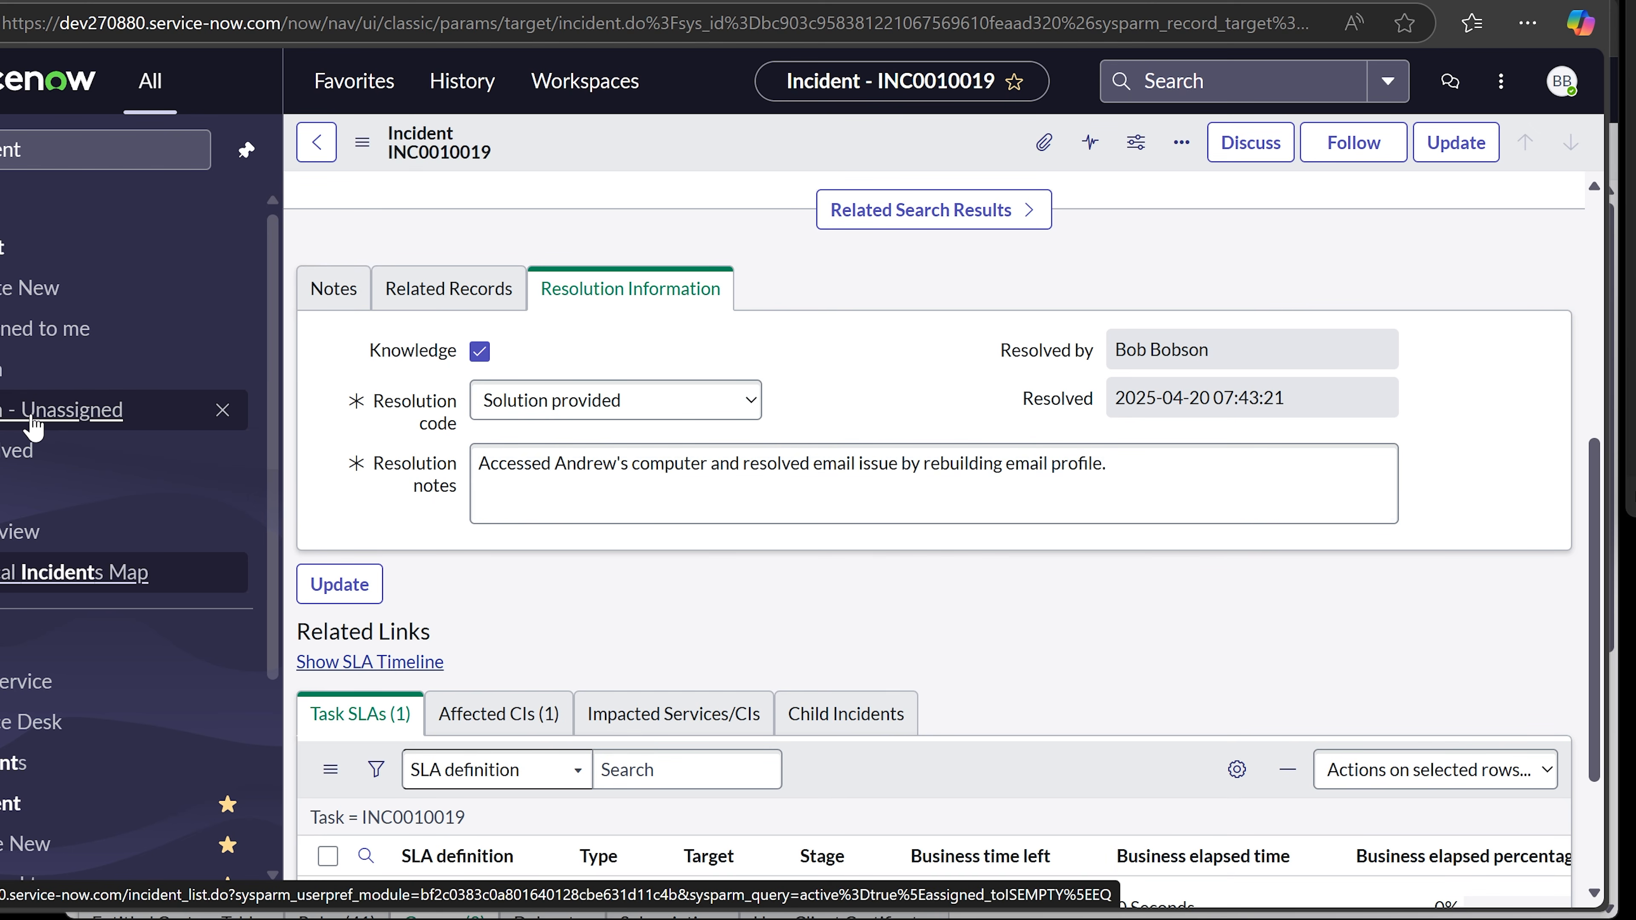
click(14, 425)
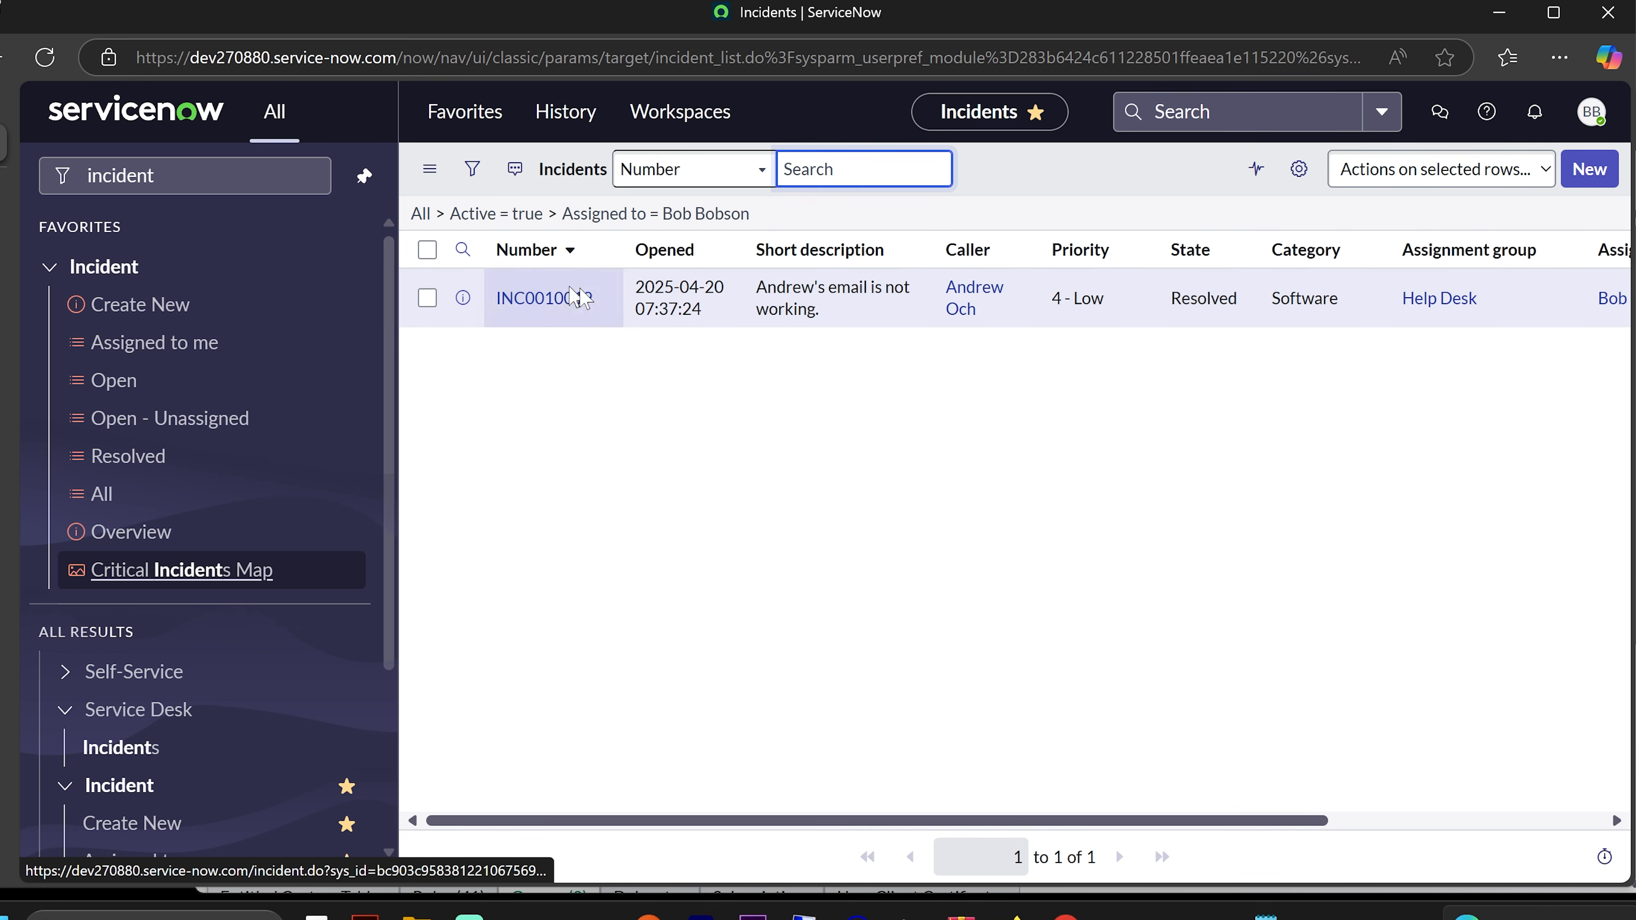
click(546, 305)
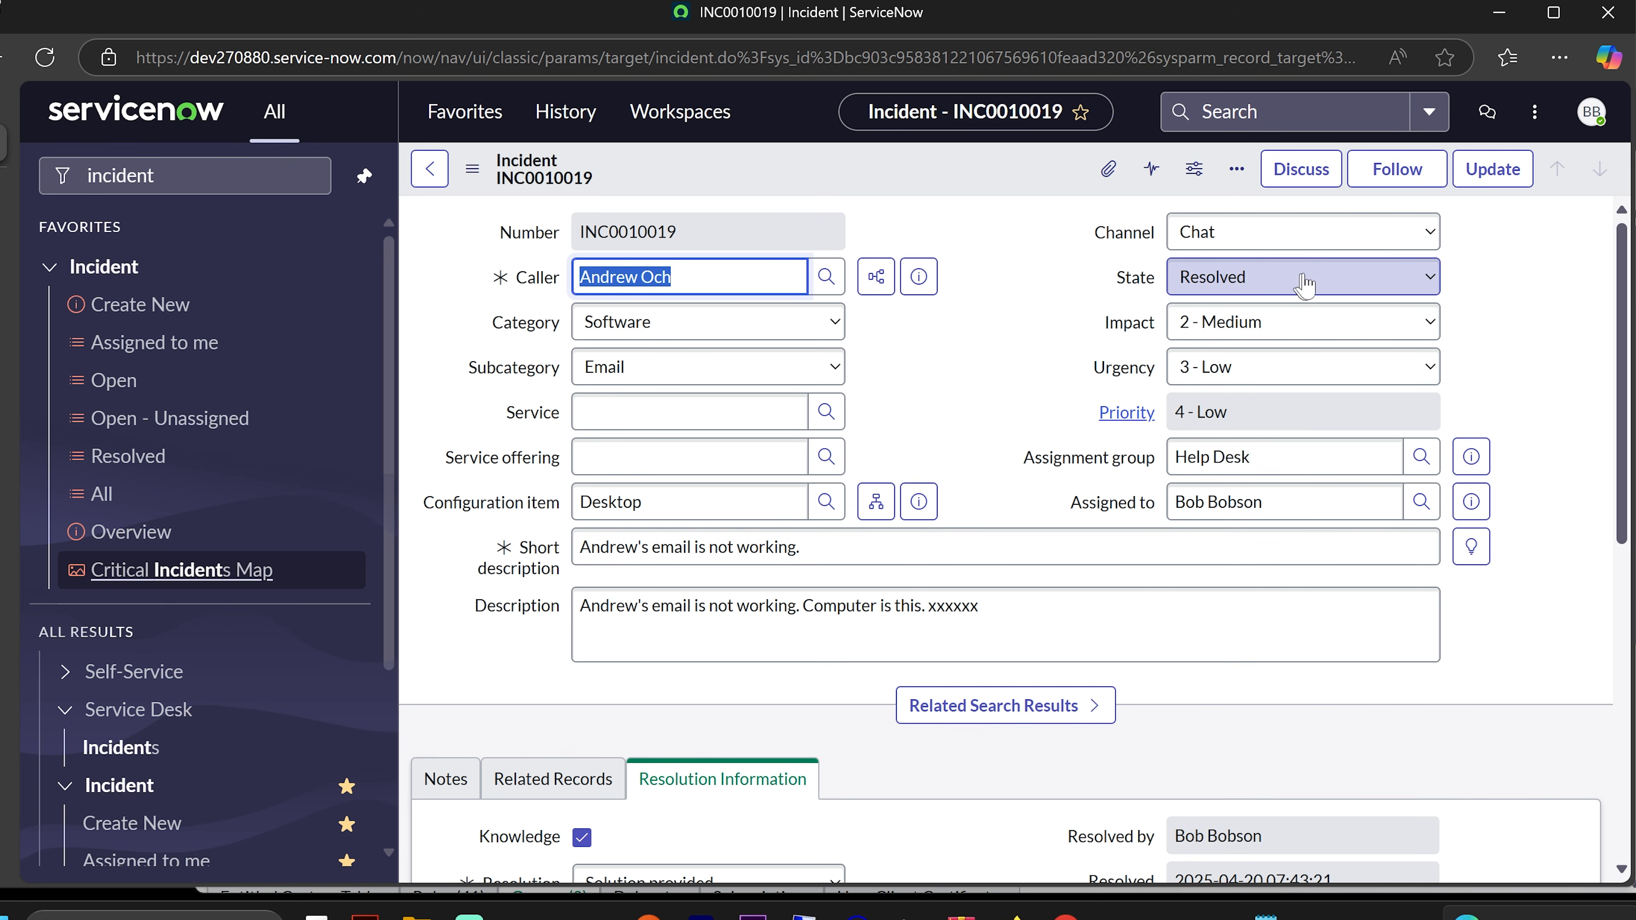
- Check the incident's extra actions, then return to the incidents assigned to me
click(1236, 170)
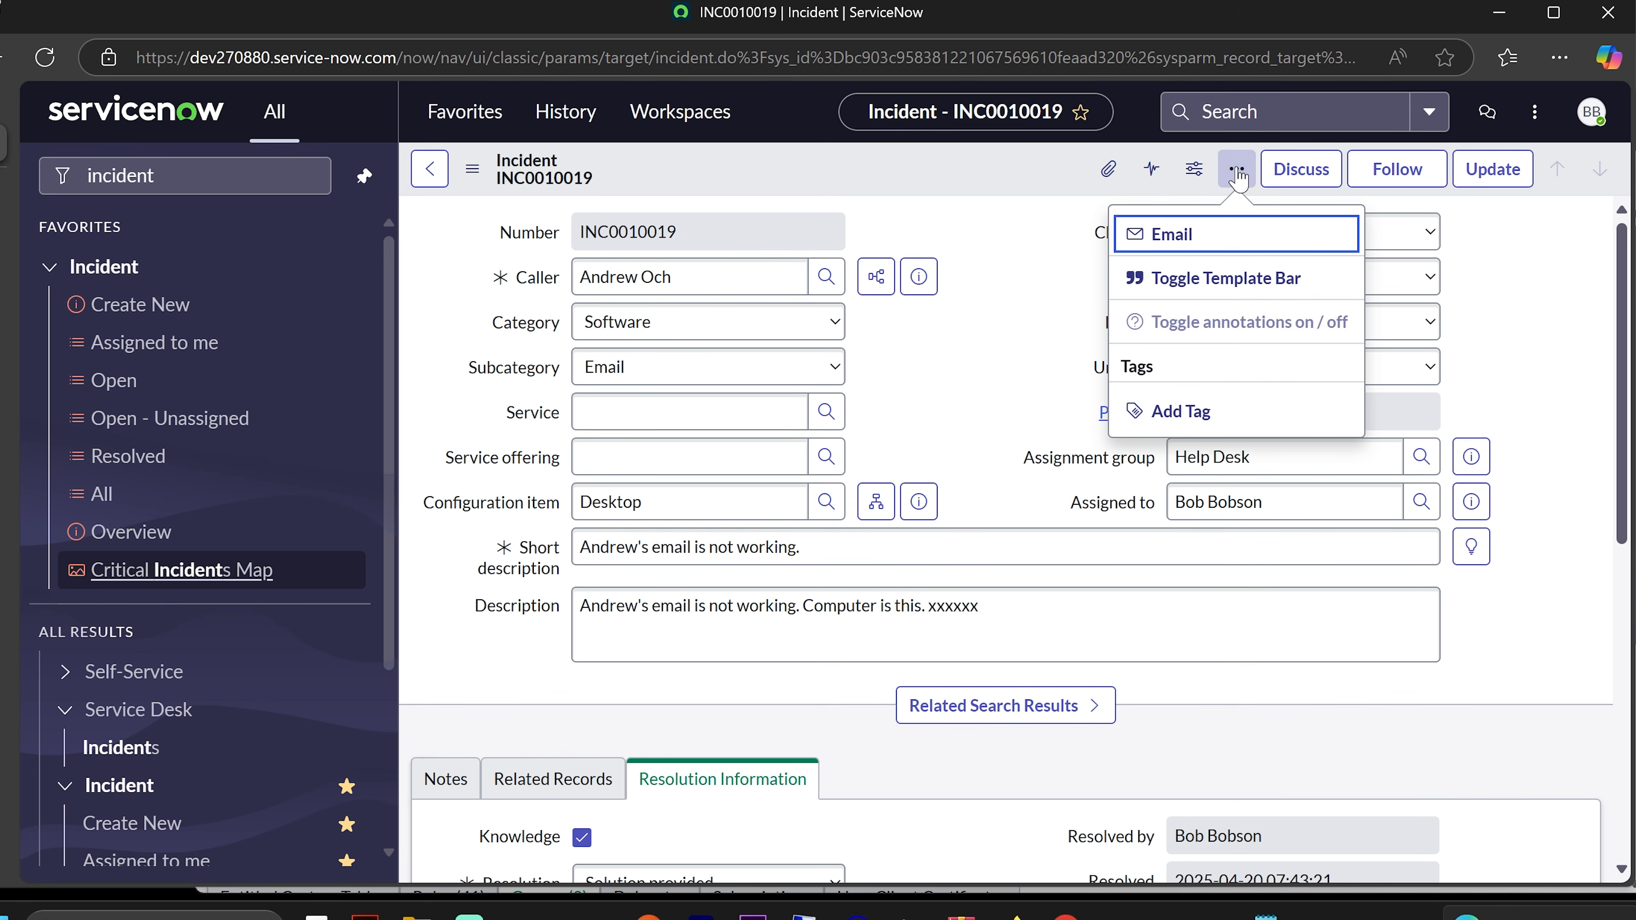
click(1563, 303)
scroll(1539, 315, down, 4)
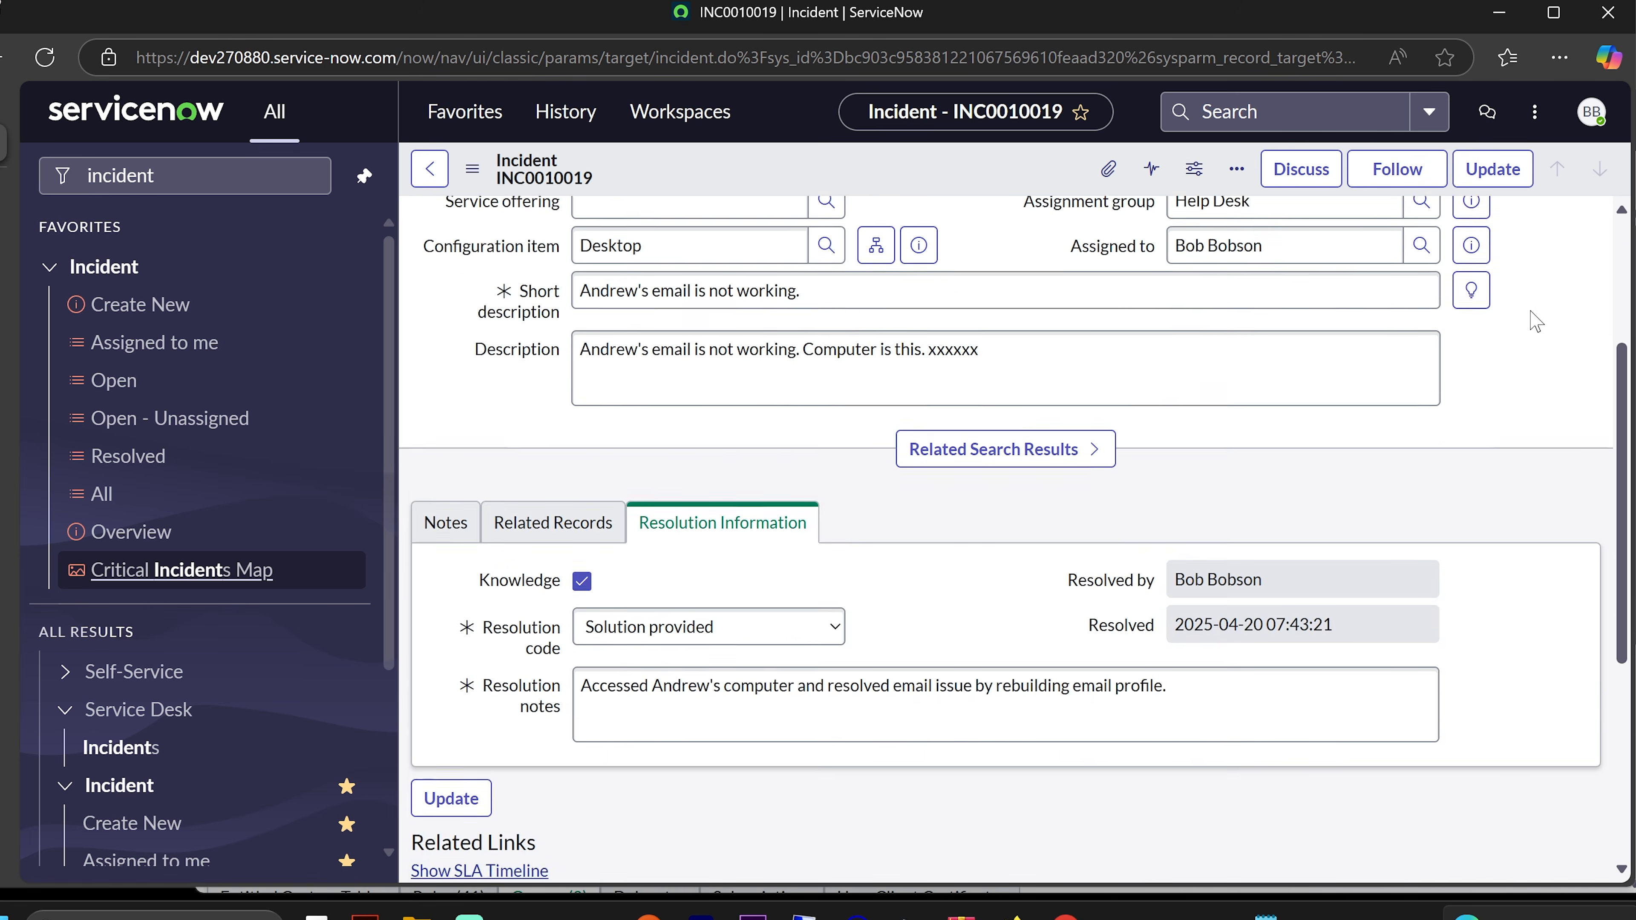
scroll(1536, 320, down, 5)
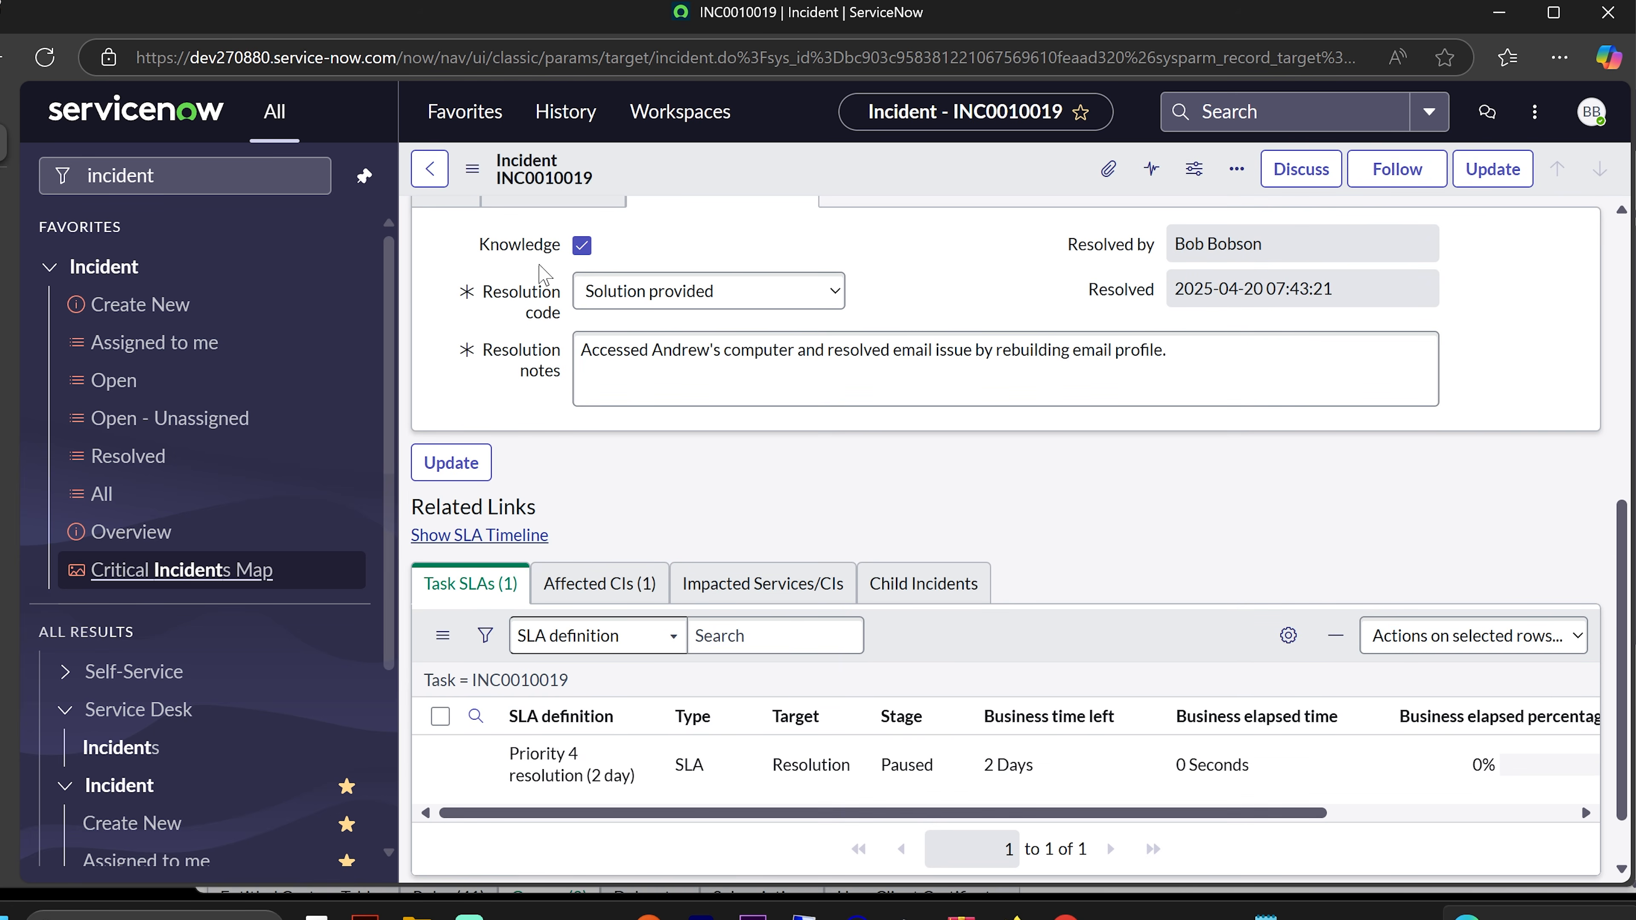
click(148, 342)
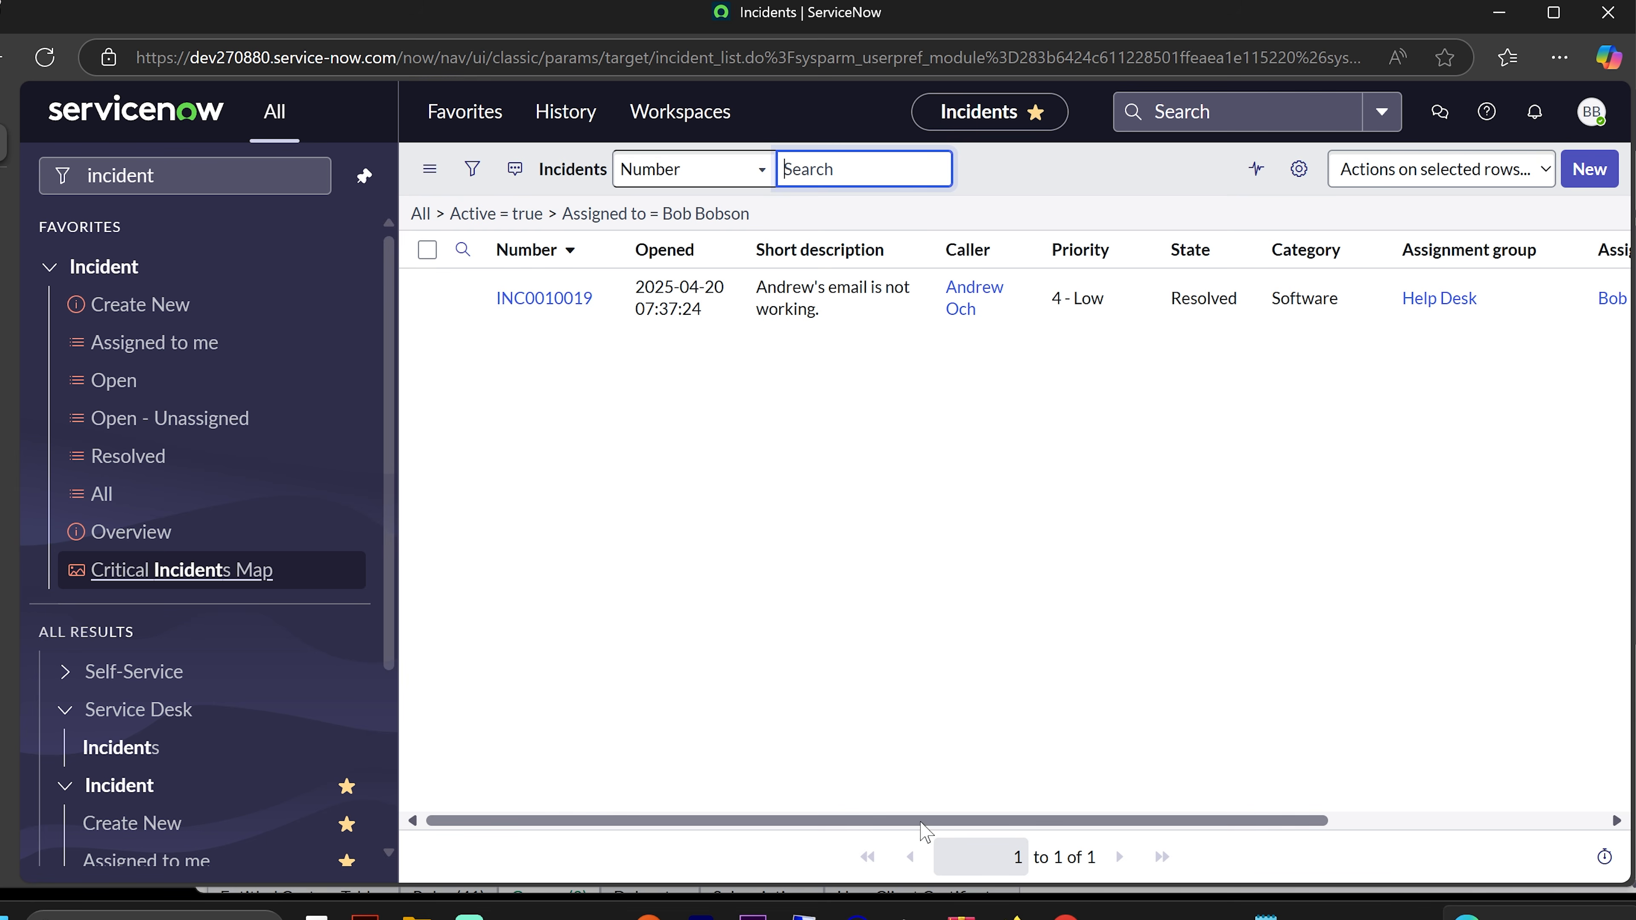
- Check INC0010019 shows Resolved in the Open incidents list, then view the 18 Open - Unassigned incidents
drag(921, 822, 650, 770)
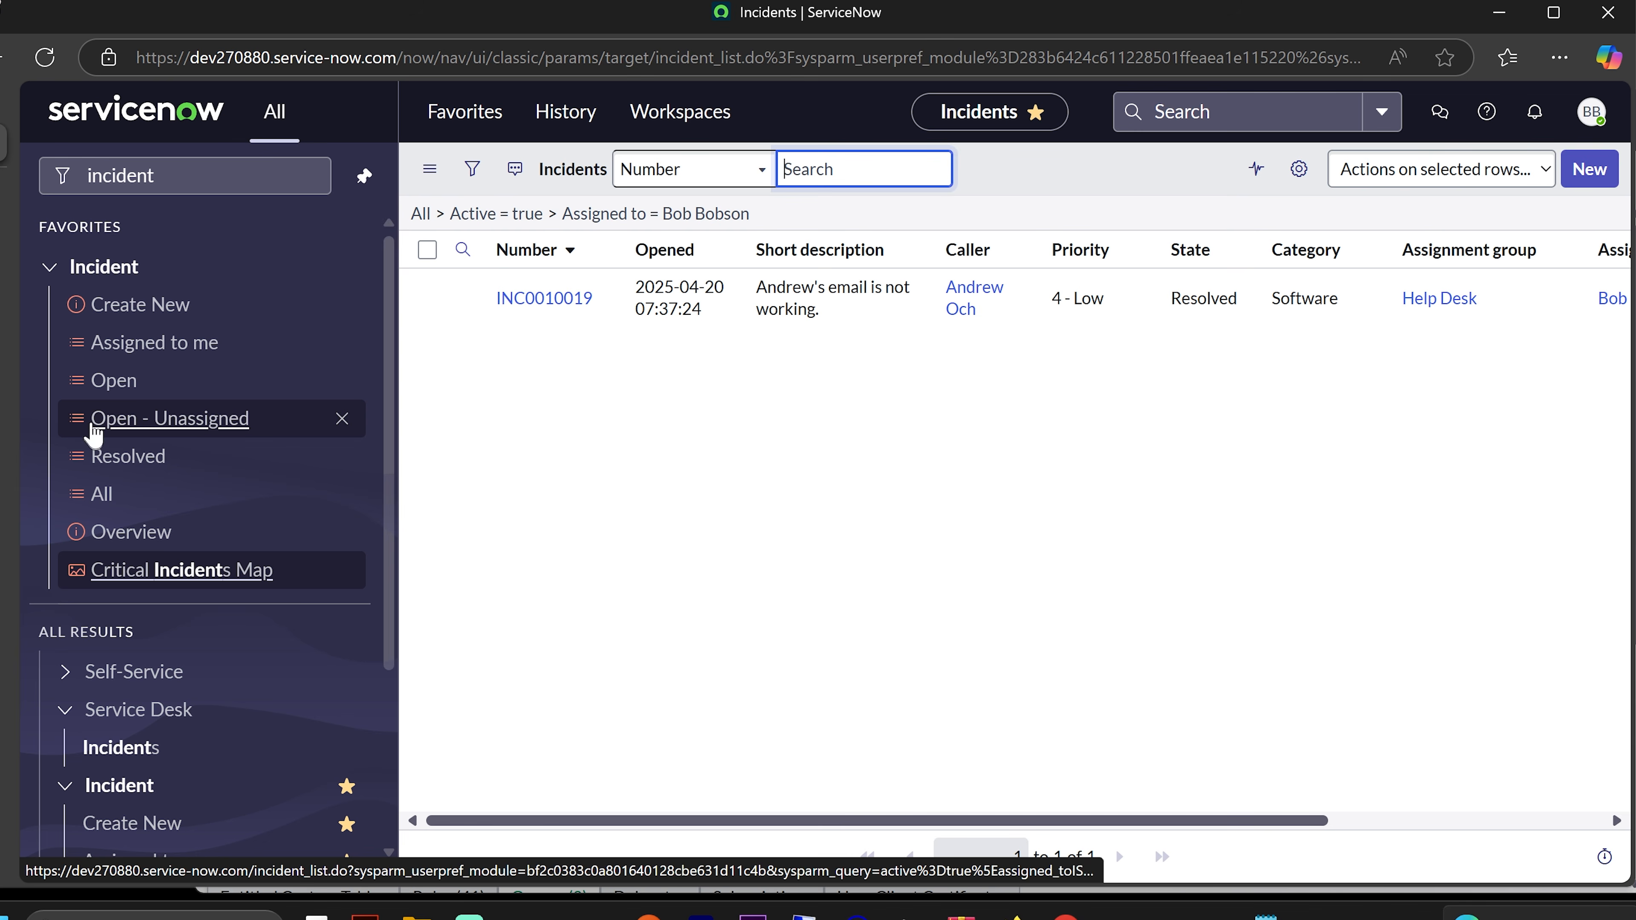
click(115, 382)
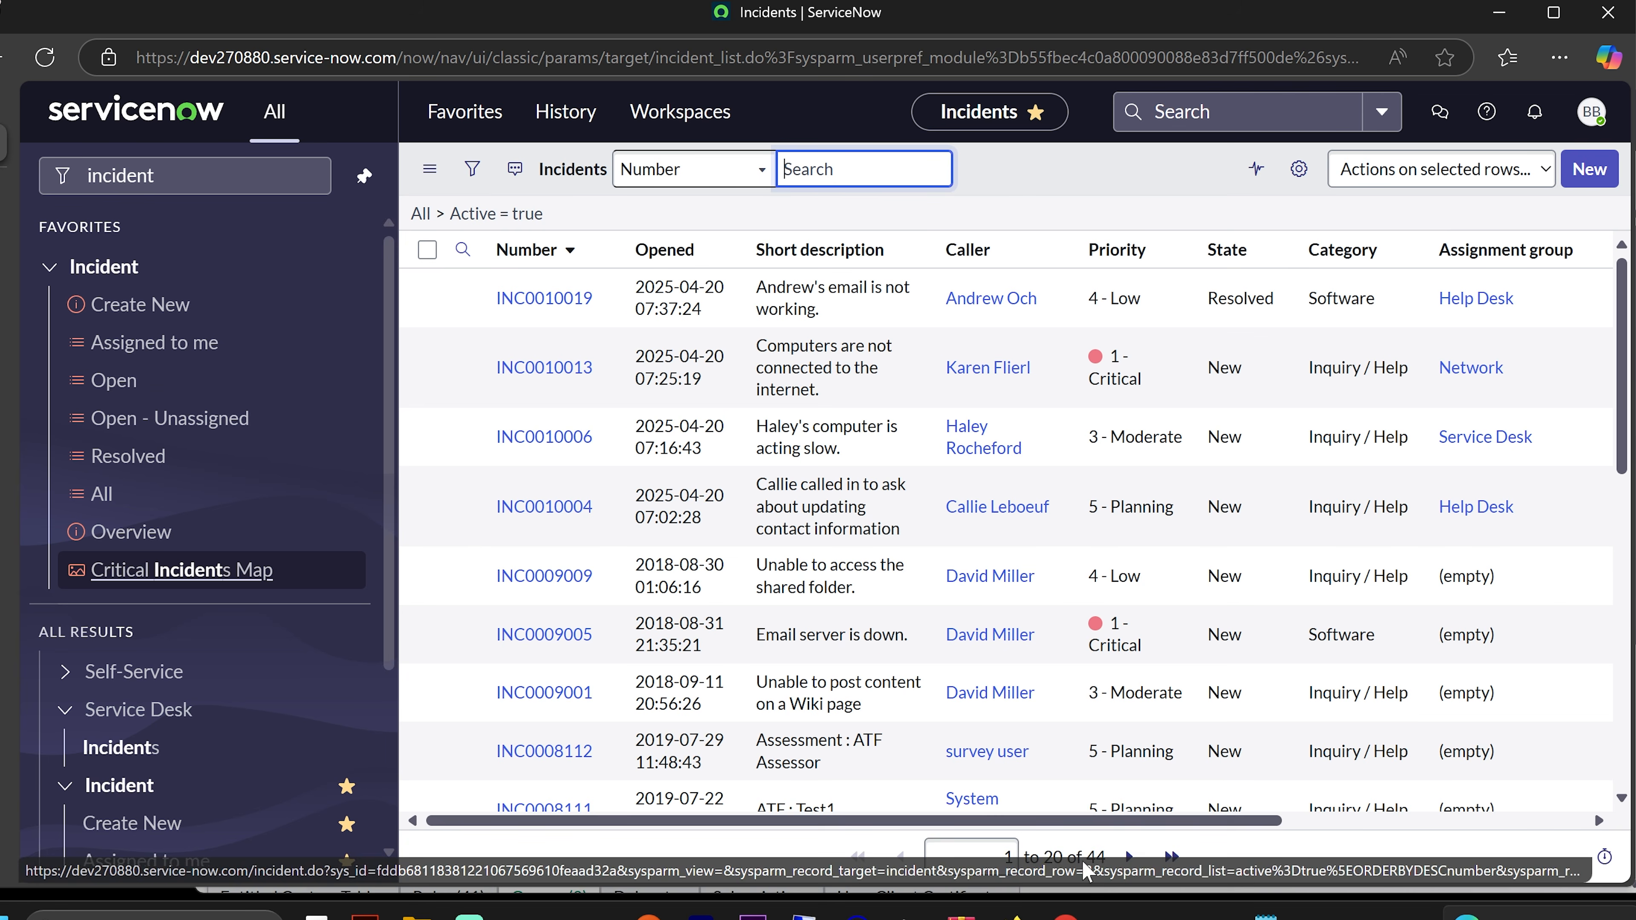
drag(1167, 822, 1426, 822)
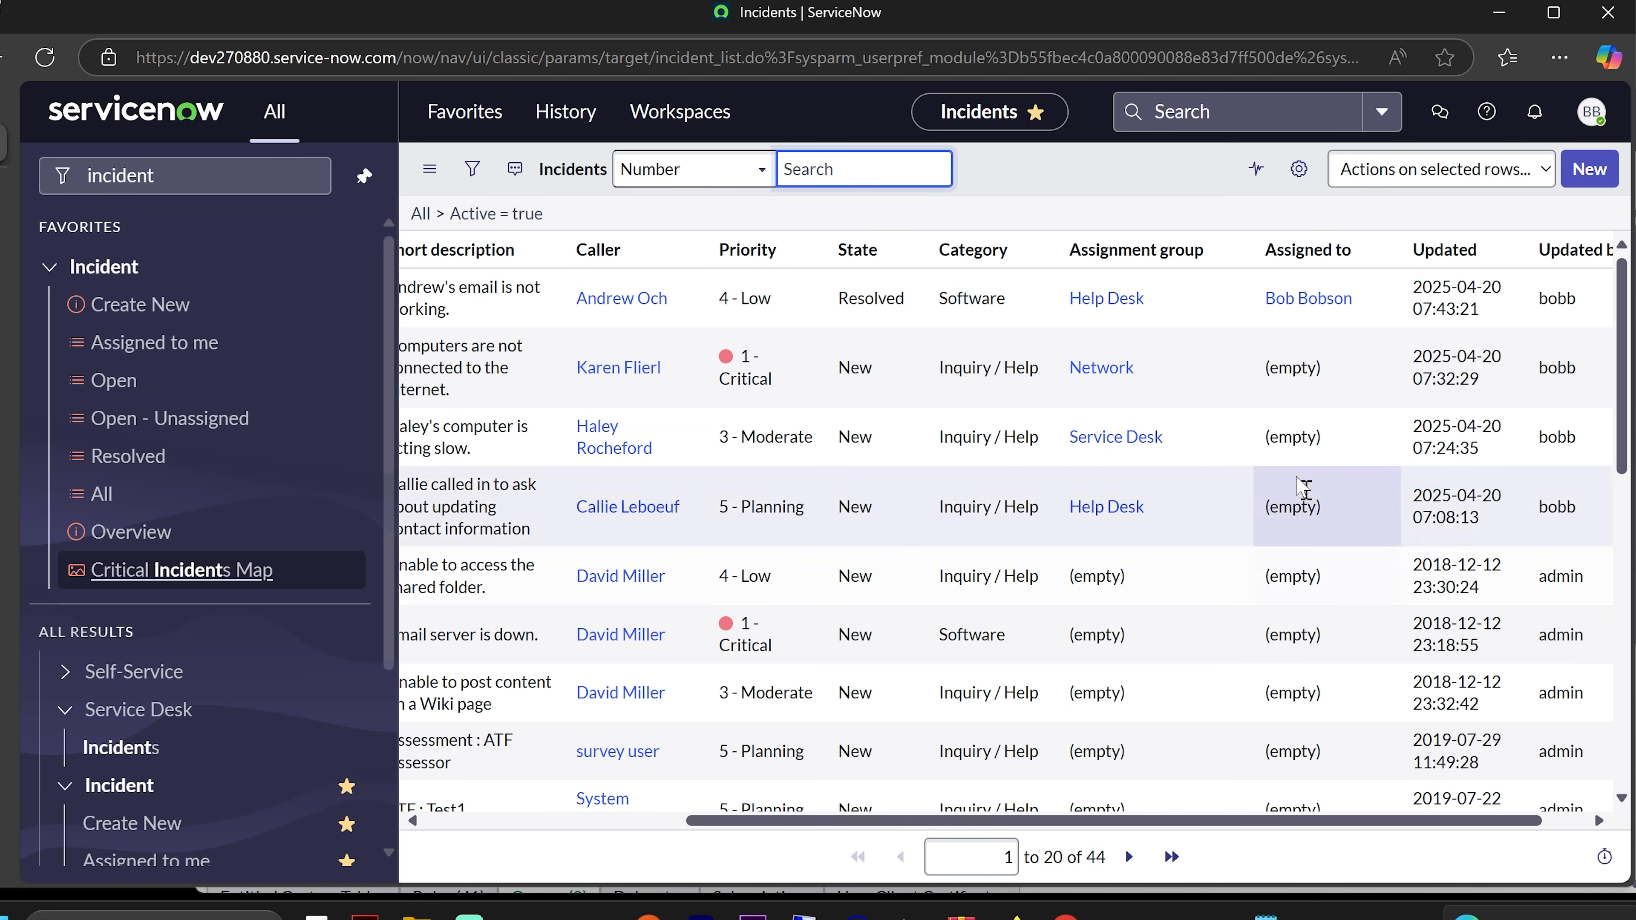
scroll(1199, 514, down, 4)
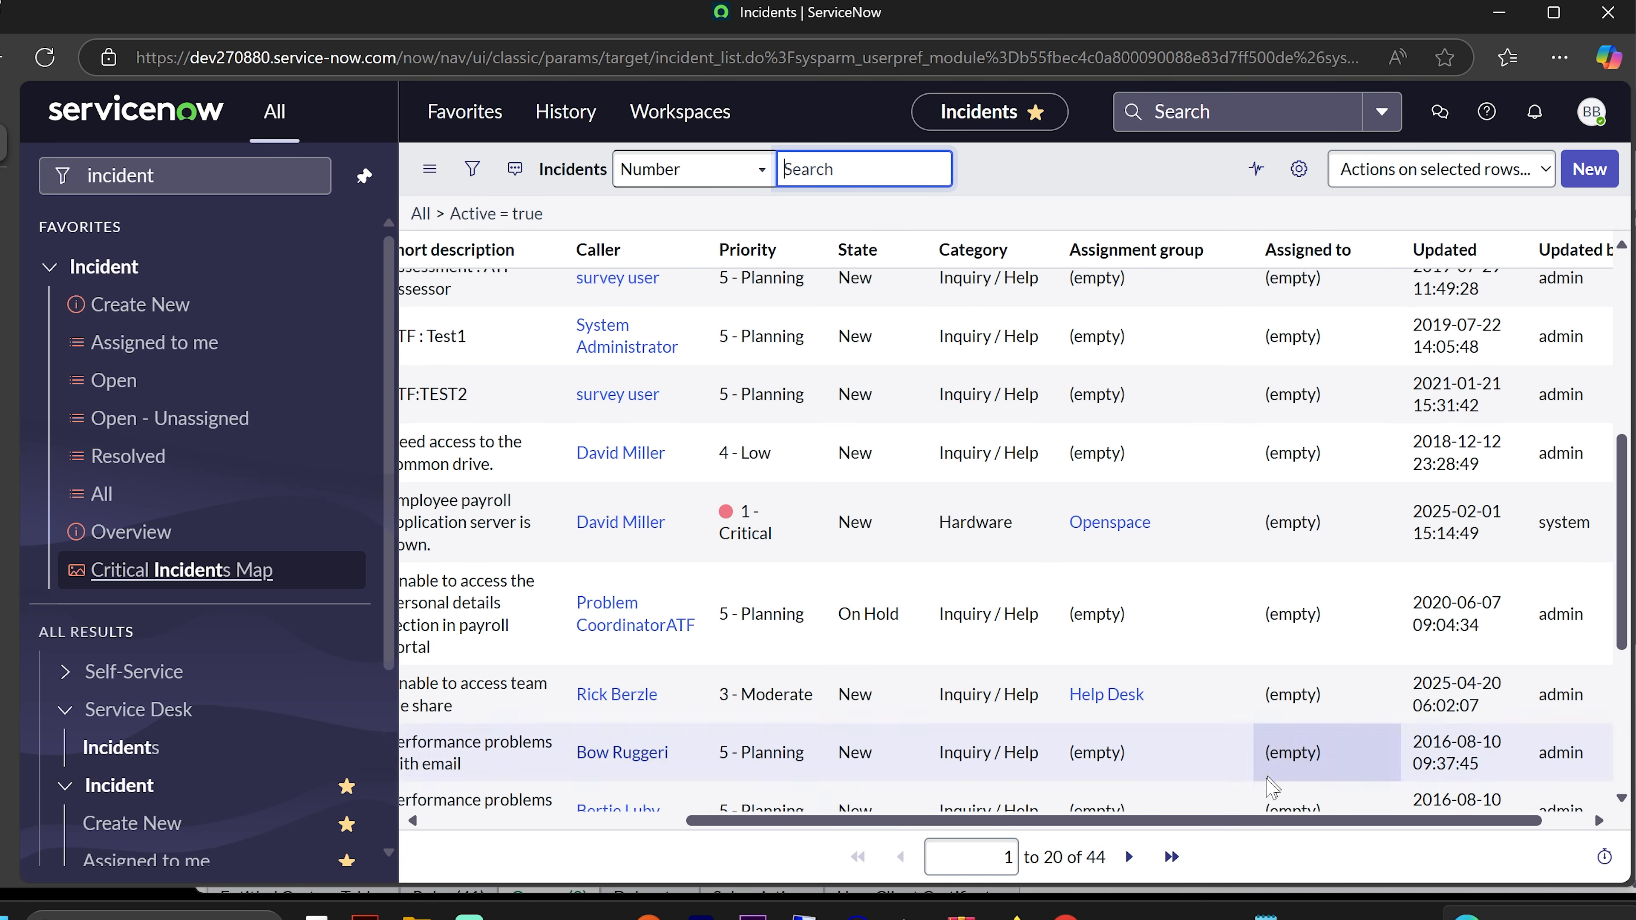
drag(1252, 821, 993, 822)
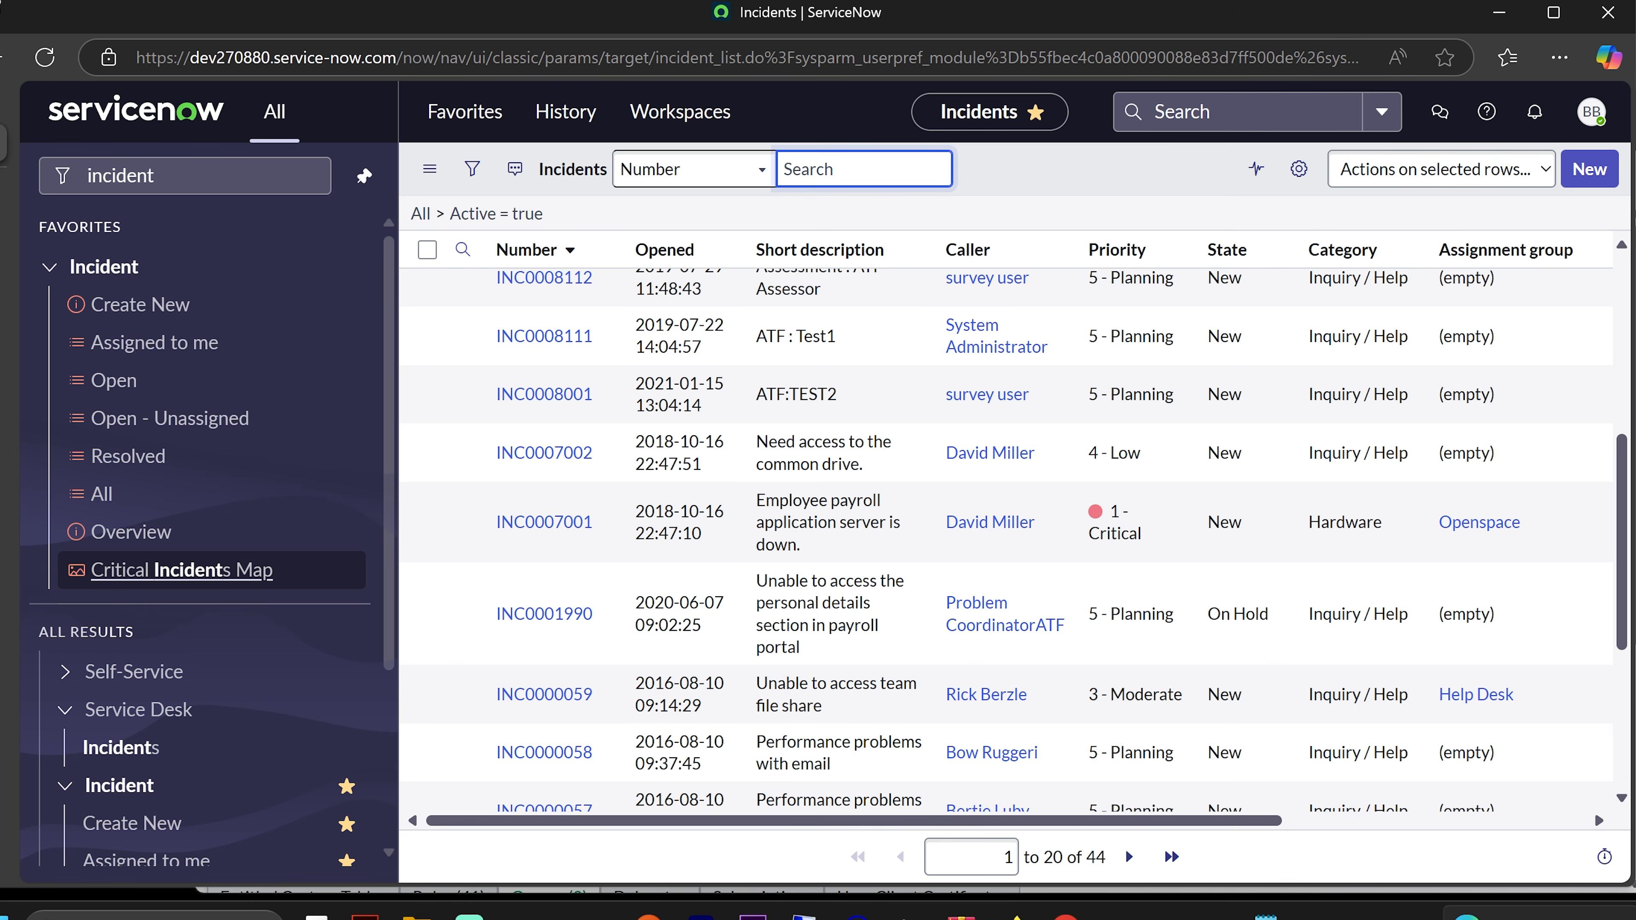
click(173, 419)
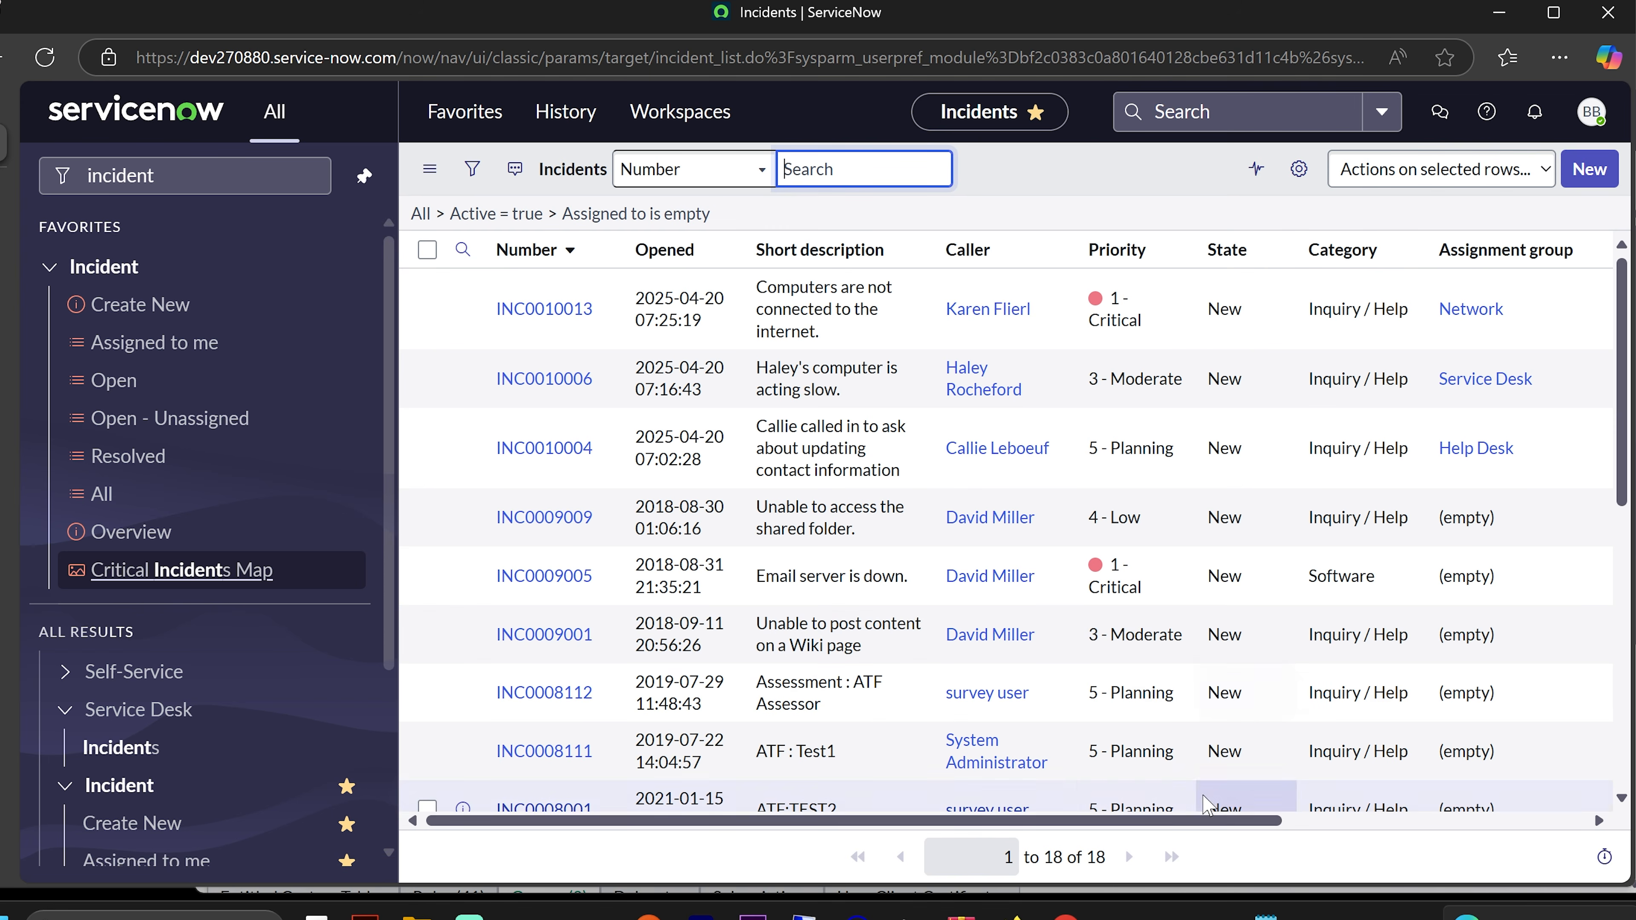
- Undock the All navigator panel so the incident list fills the page
click(365, 175)
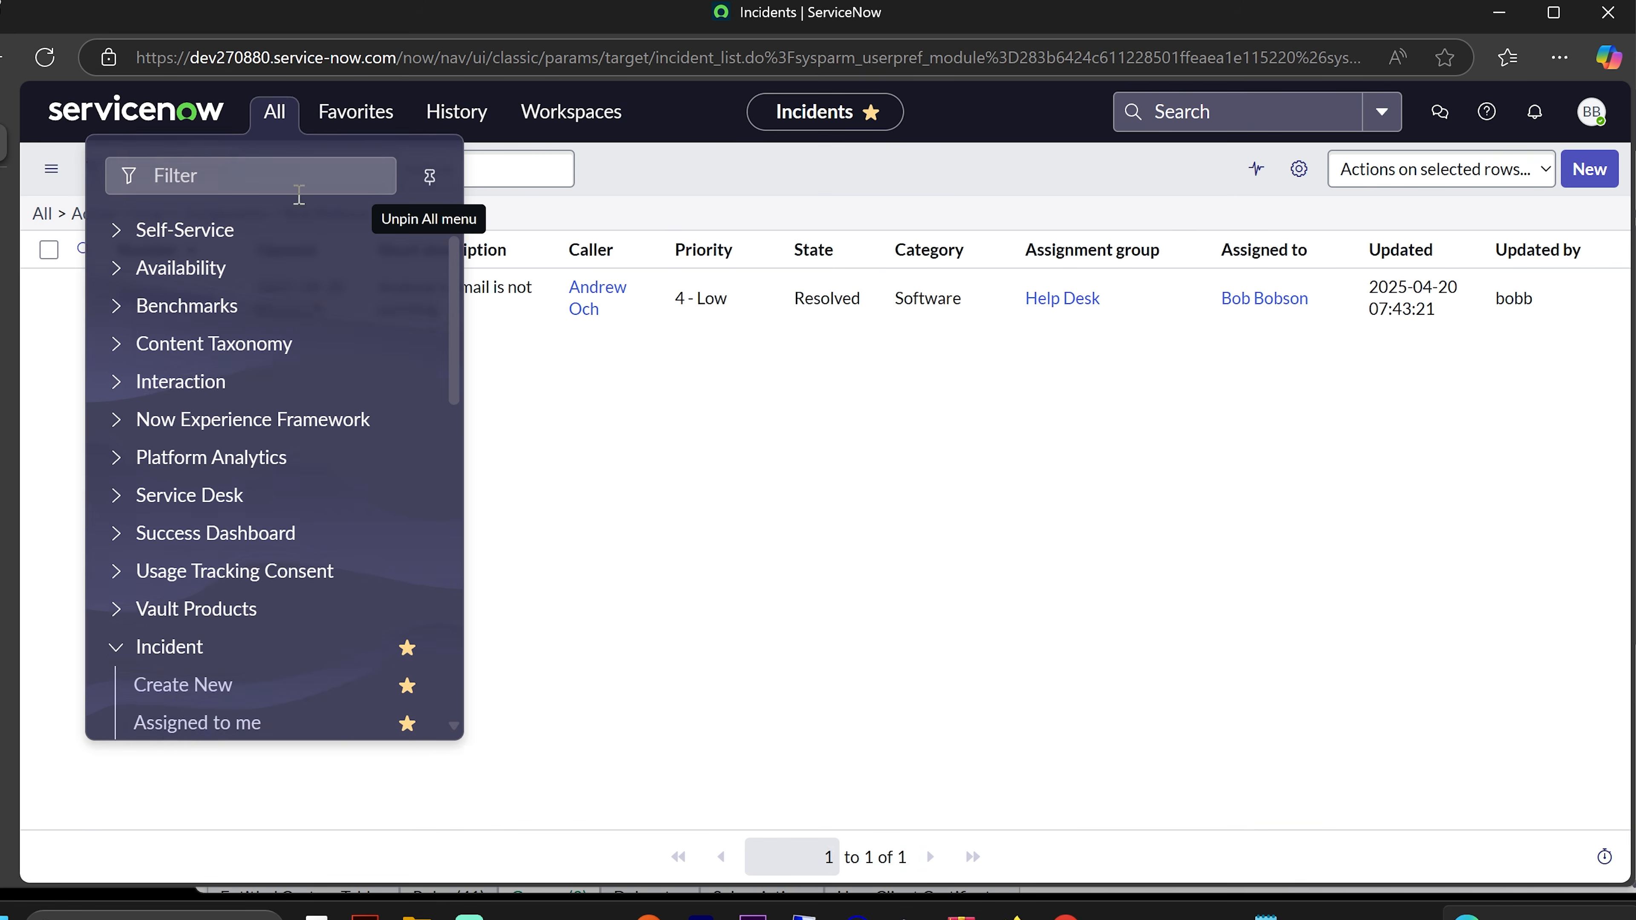
click(329, 117)
click(278, 113)
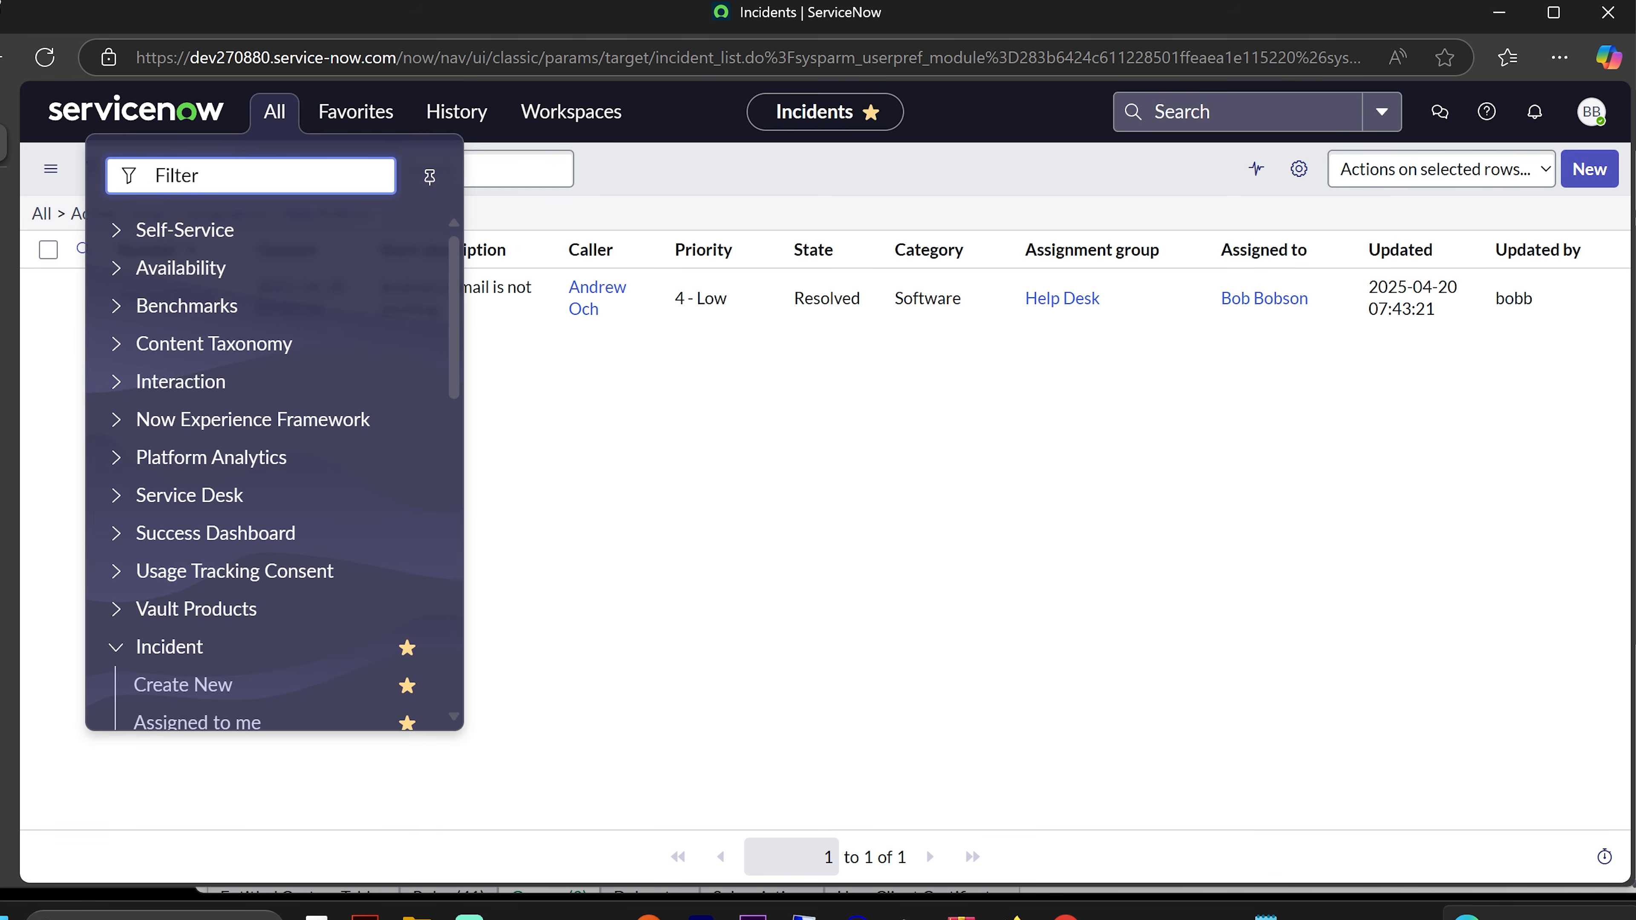
drag(2, 19, 128, 20)
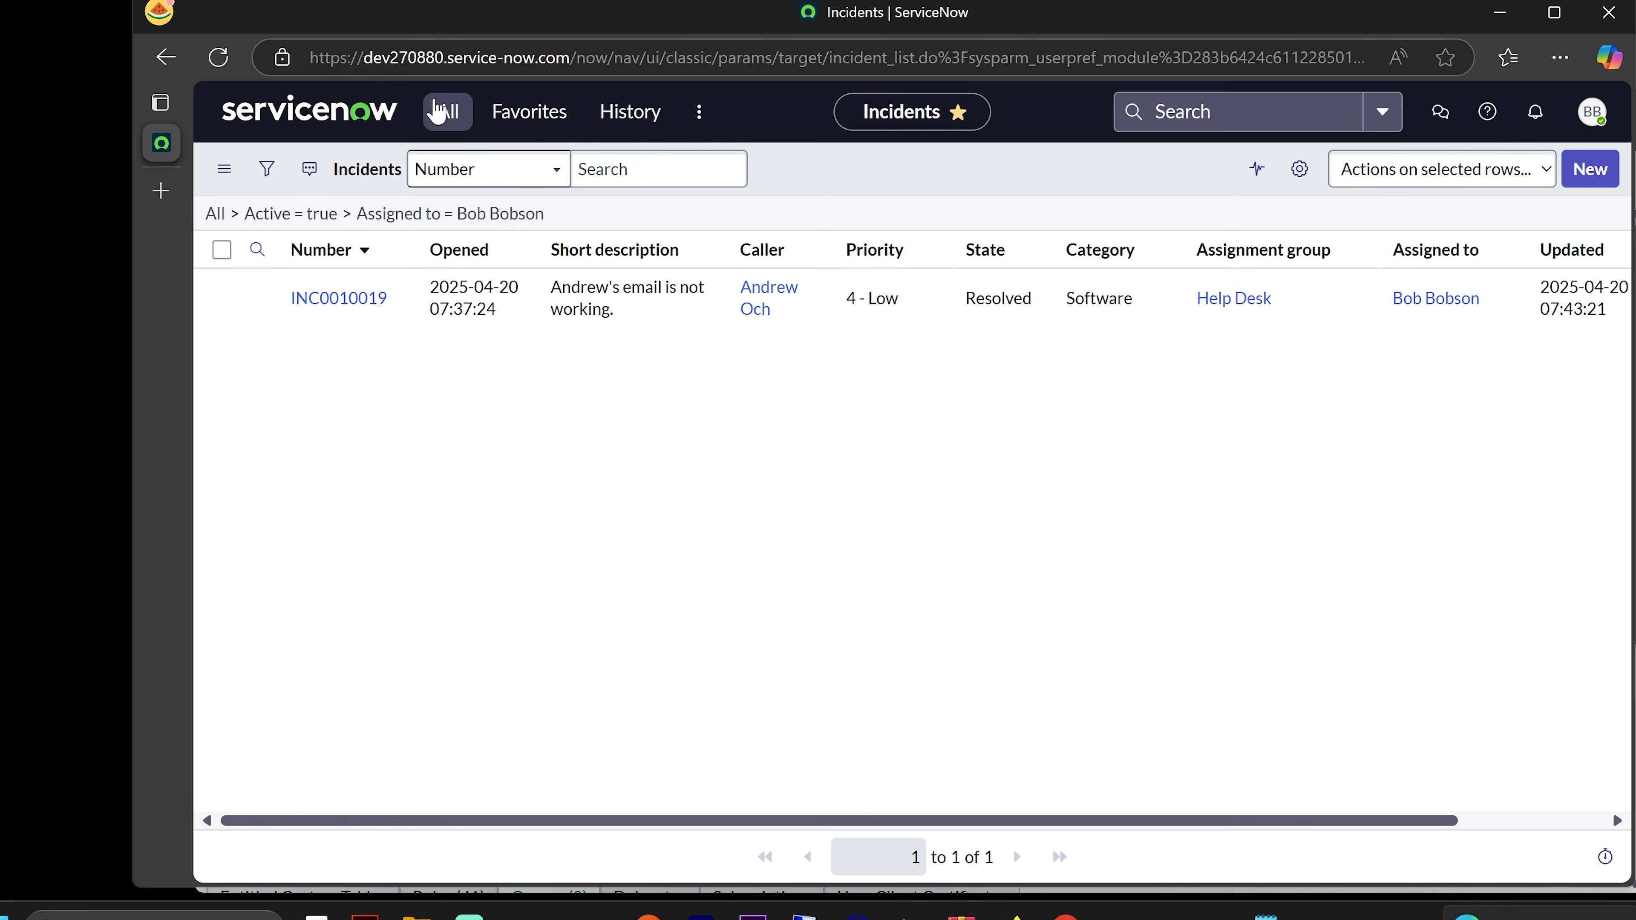
click(453, 115)
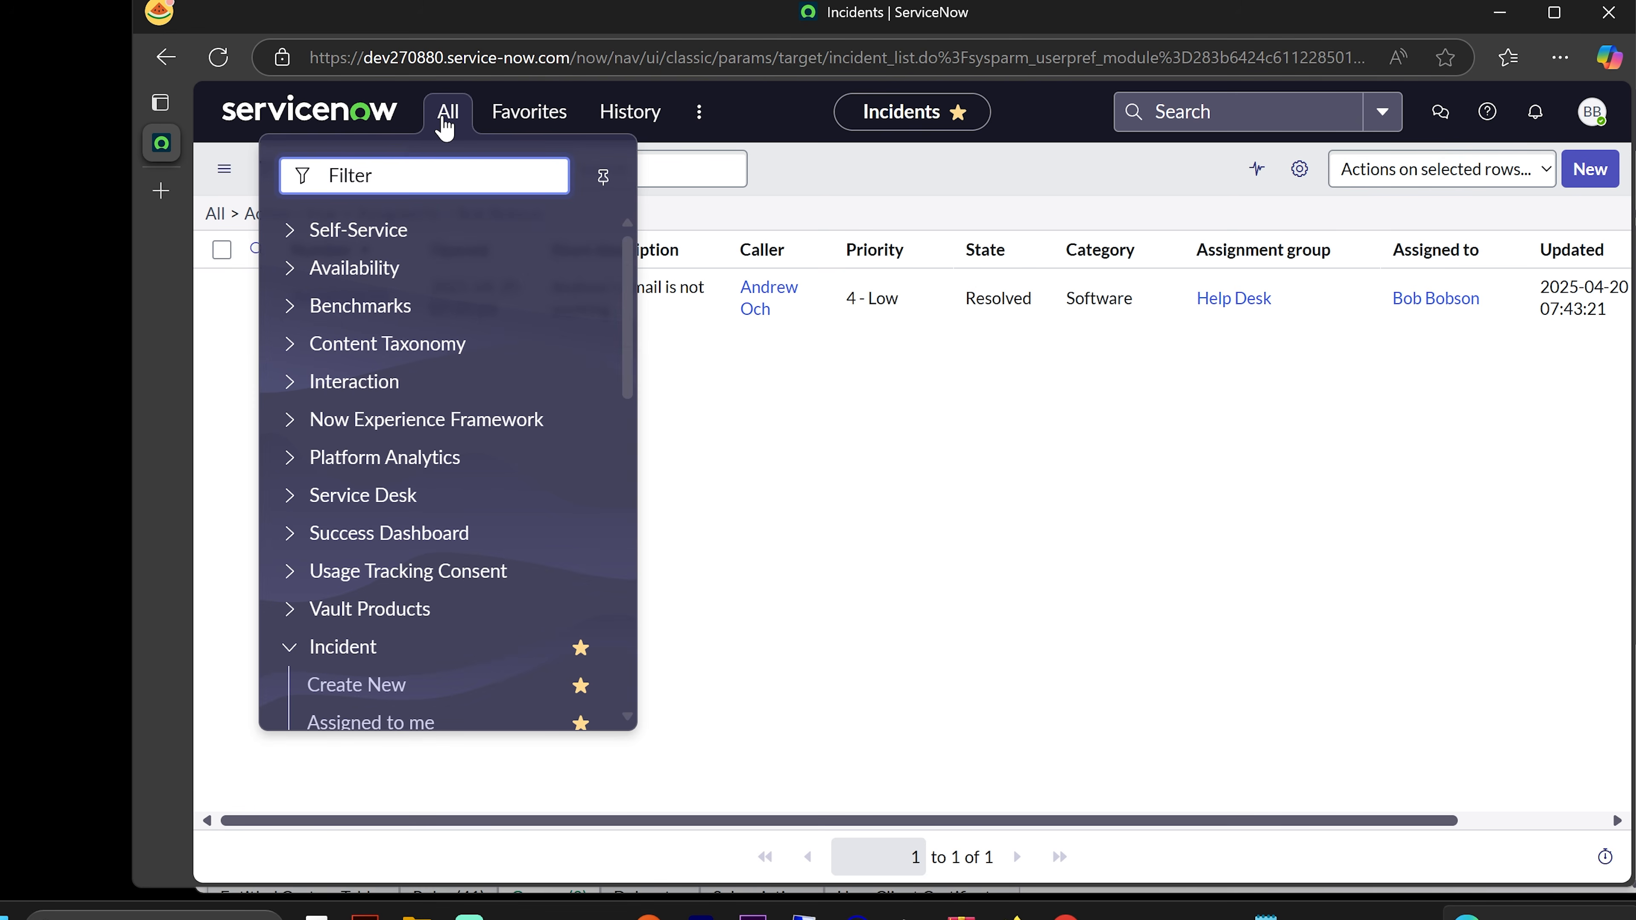
click(603, 177)
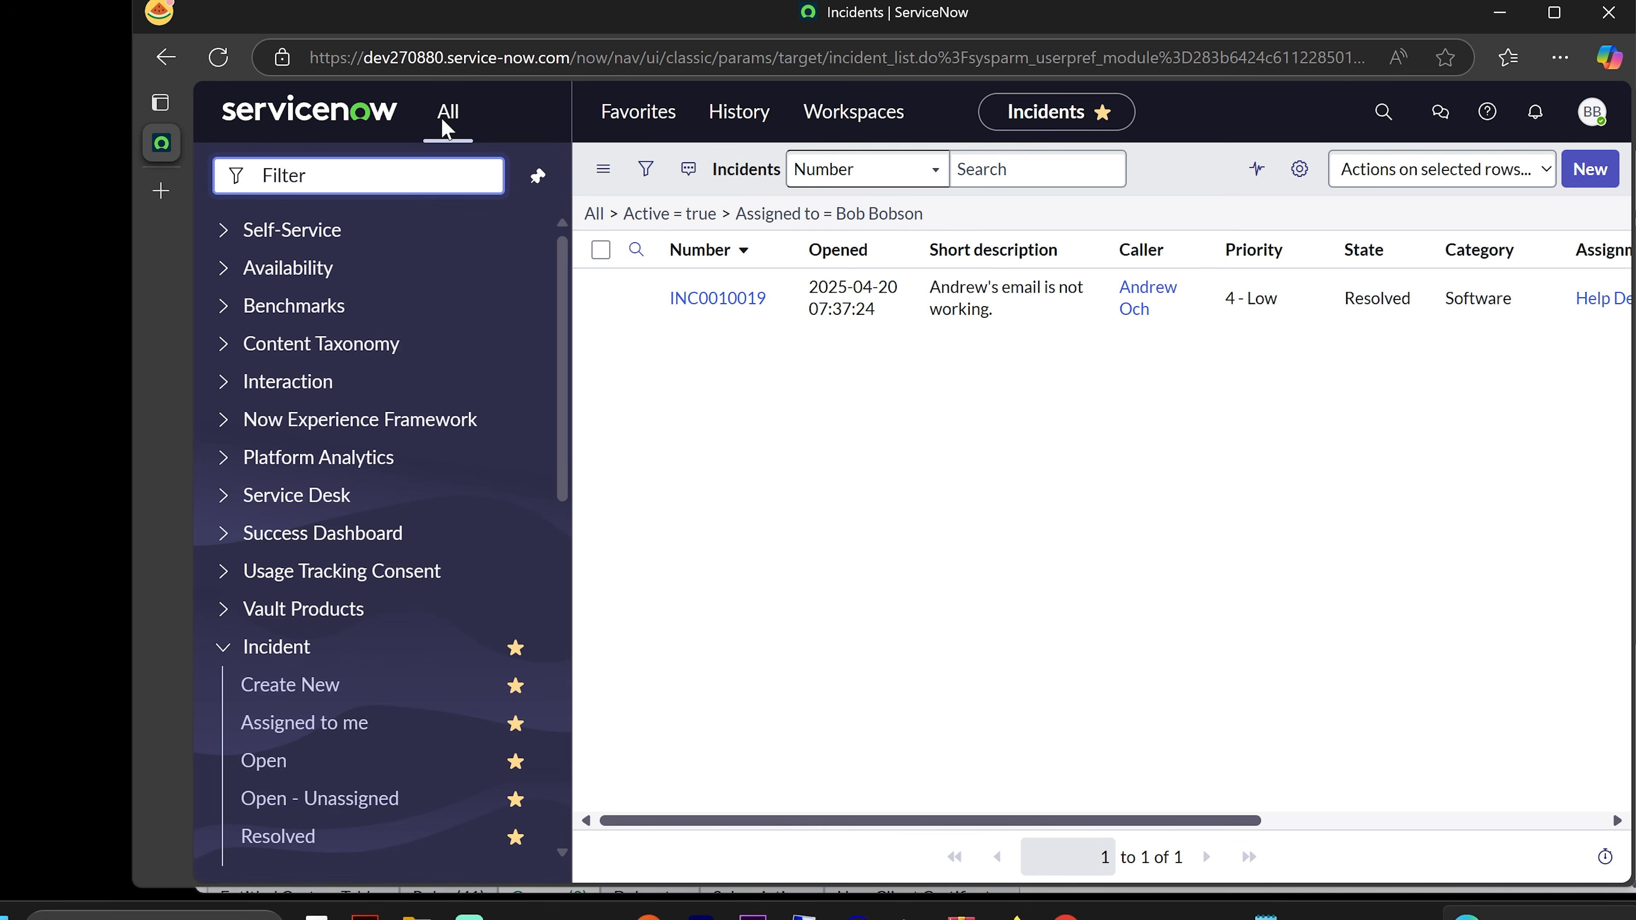
click(543, 183)
- Use Favorites to view Assigned to me, then Open - Unassigned, and reopen Favorites
click(520, 119)
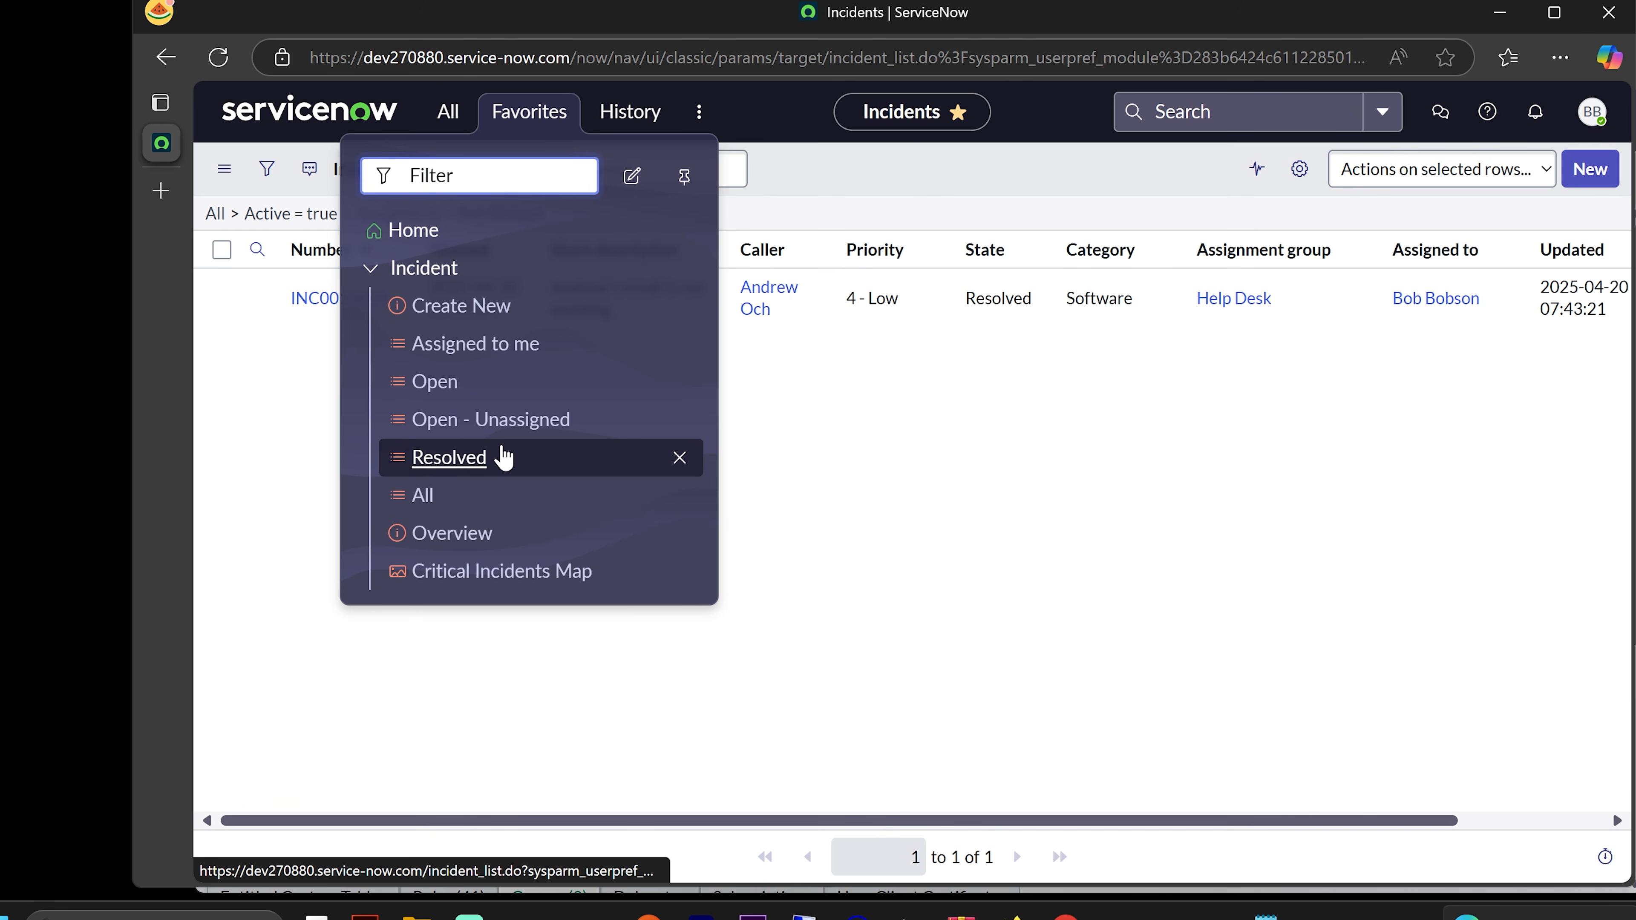
click(485, 359)
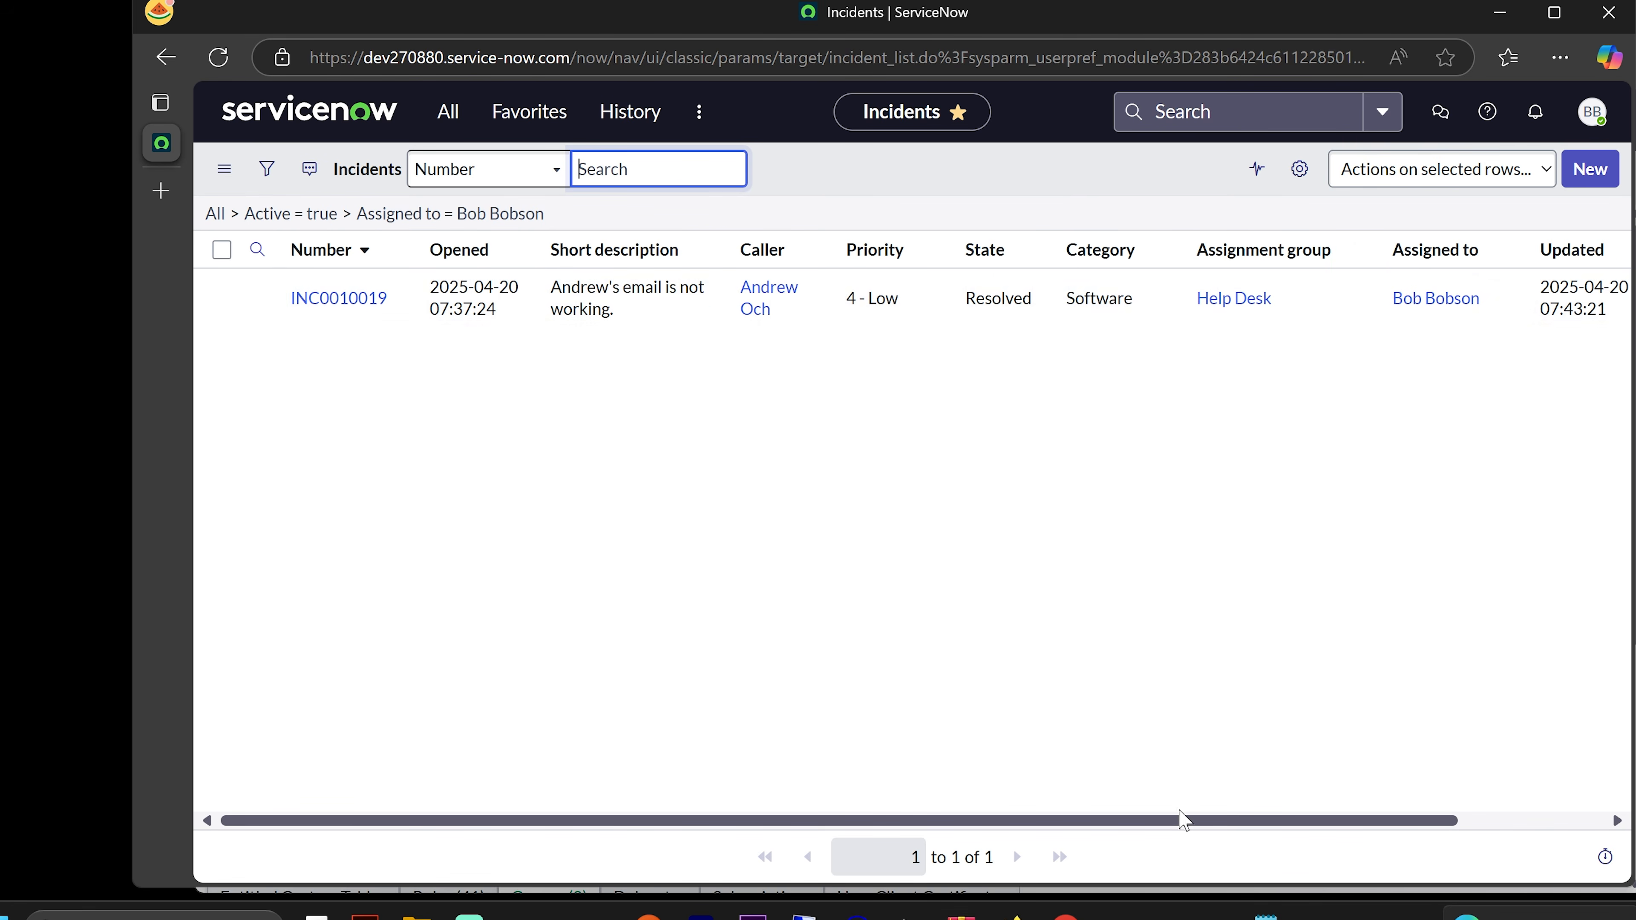
drag(1179, 819, 1069, 818)
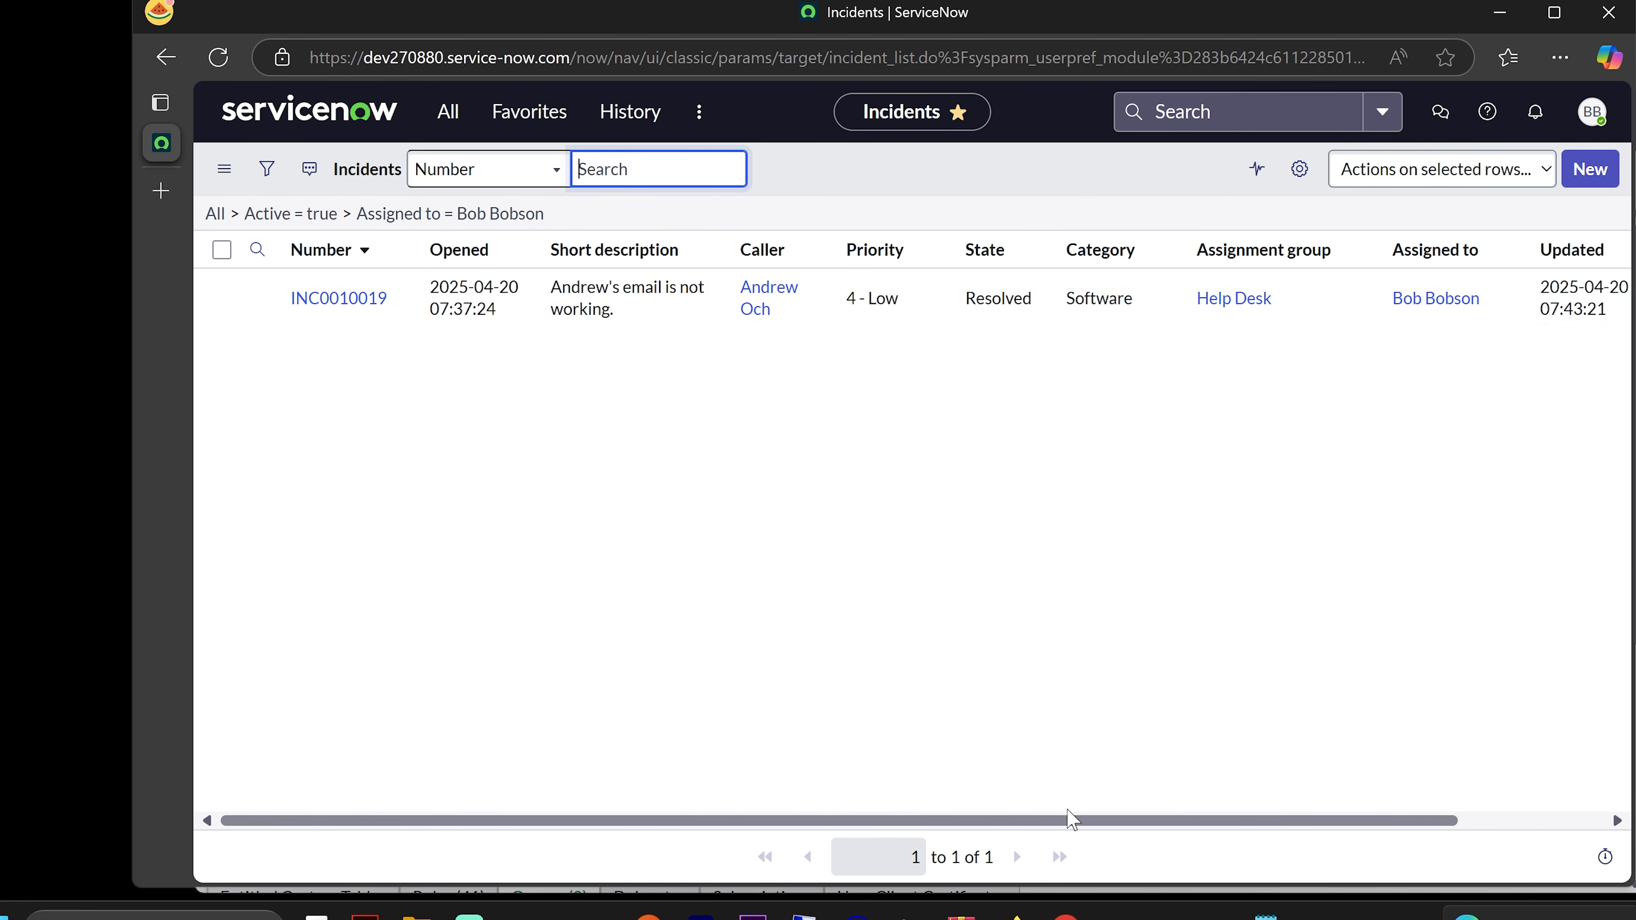
click(523, 116)
click(476, 362)
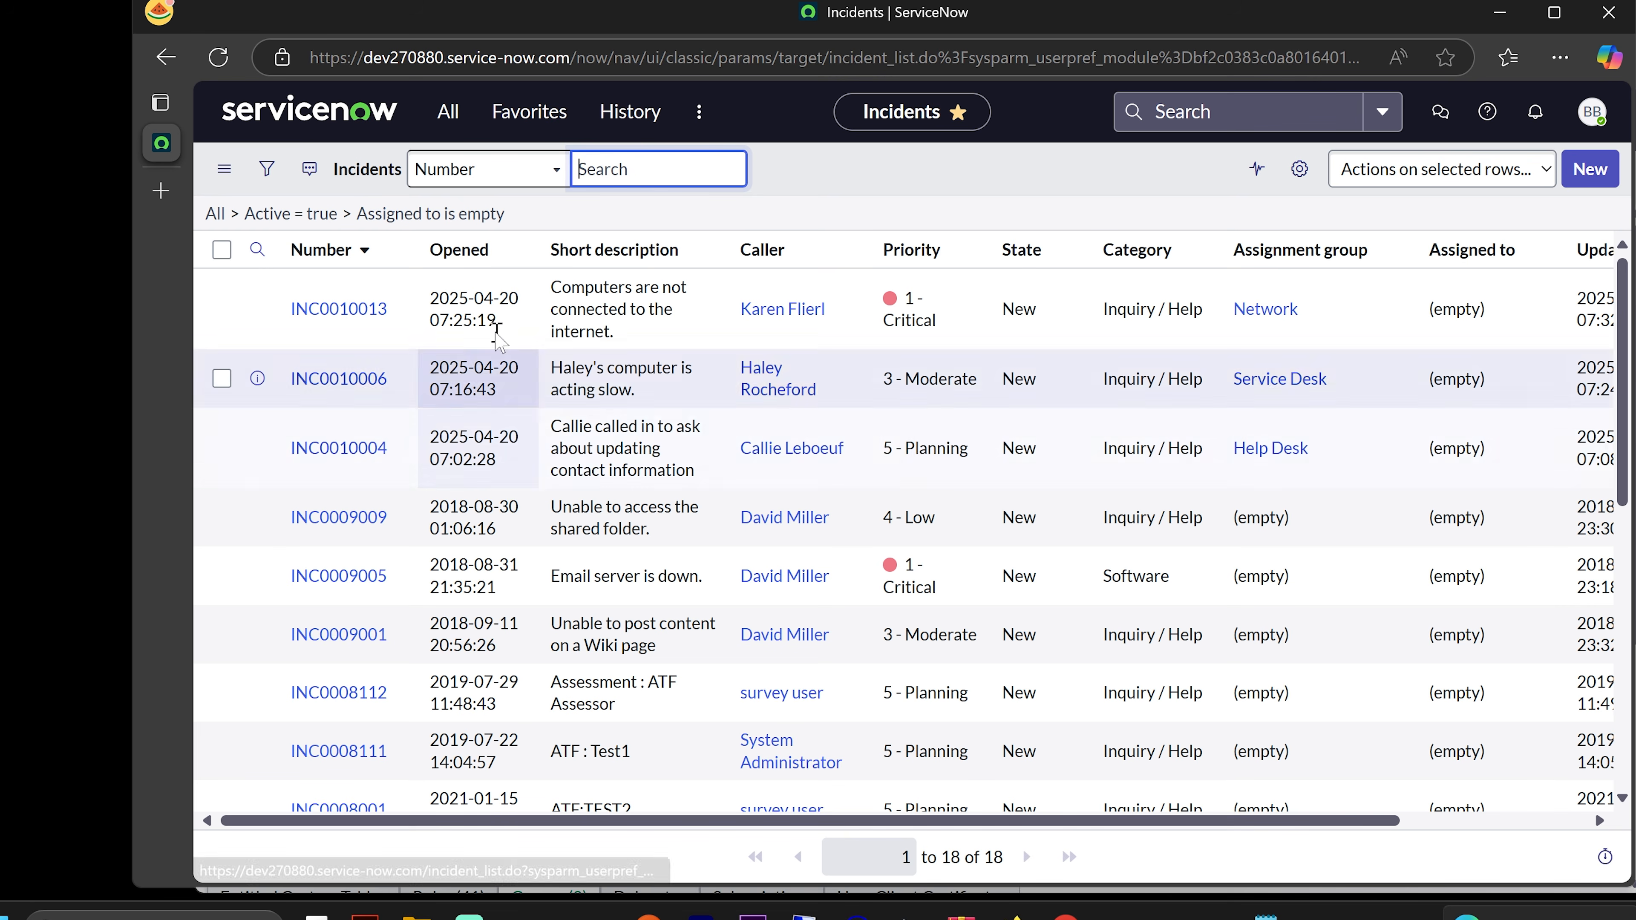
scroll(915, 451, down, 4)
scroll(925, 482, up, 4)
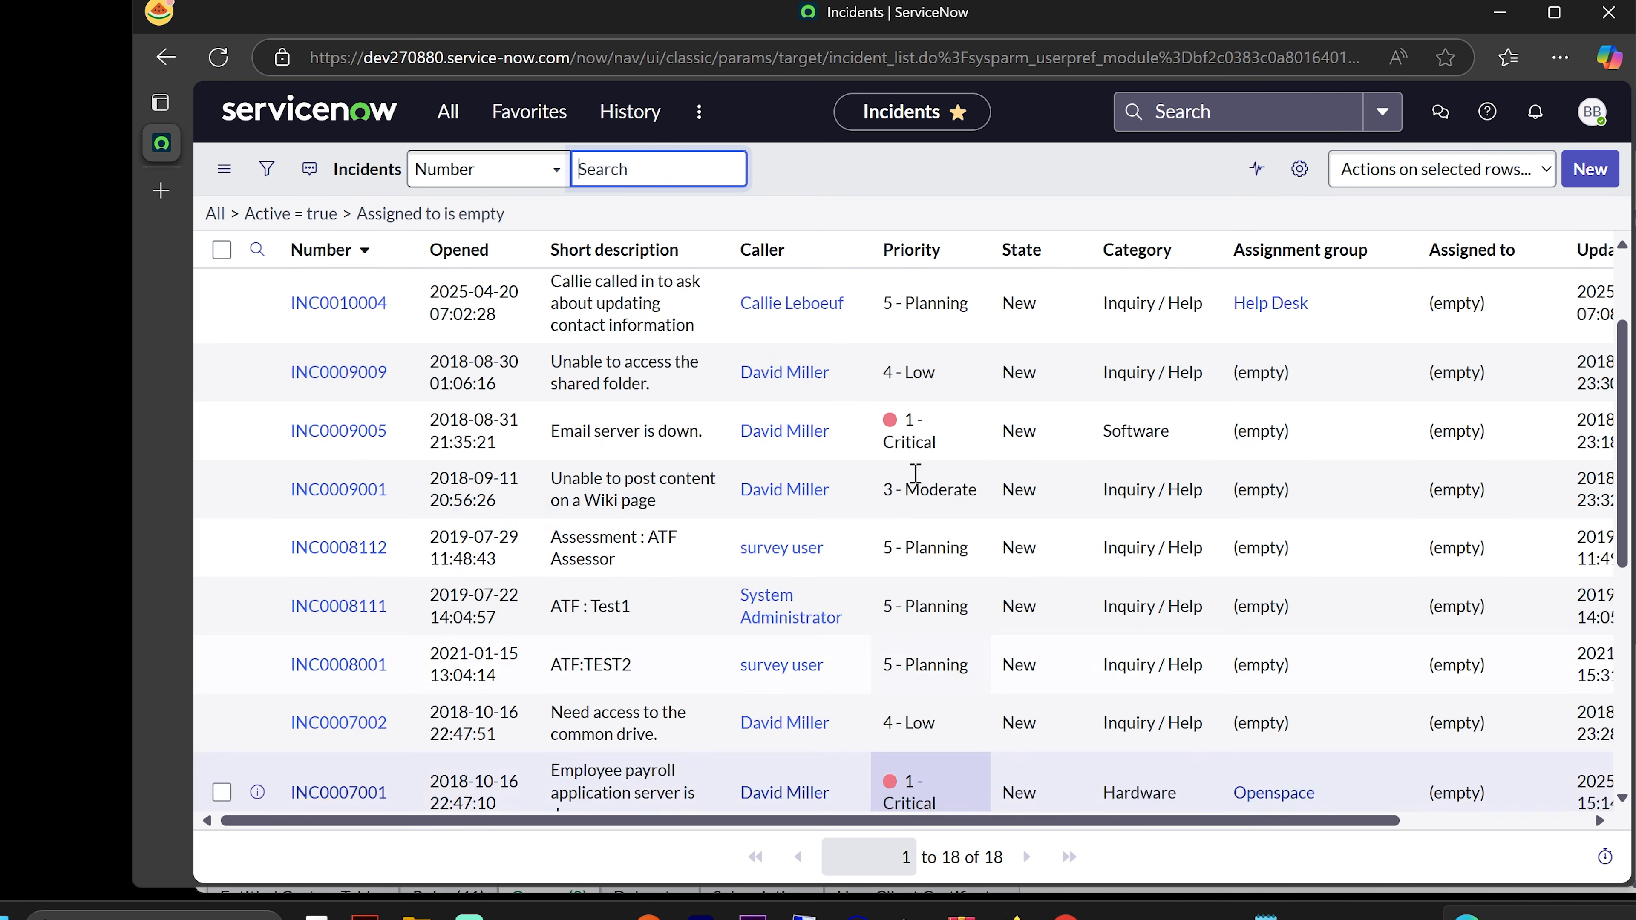
click(511, 111)
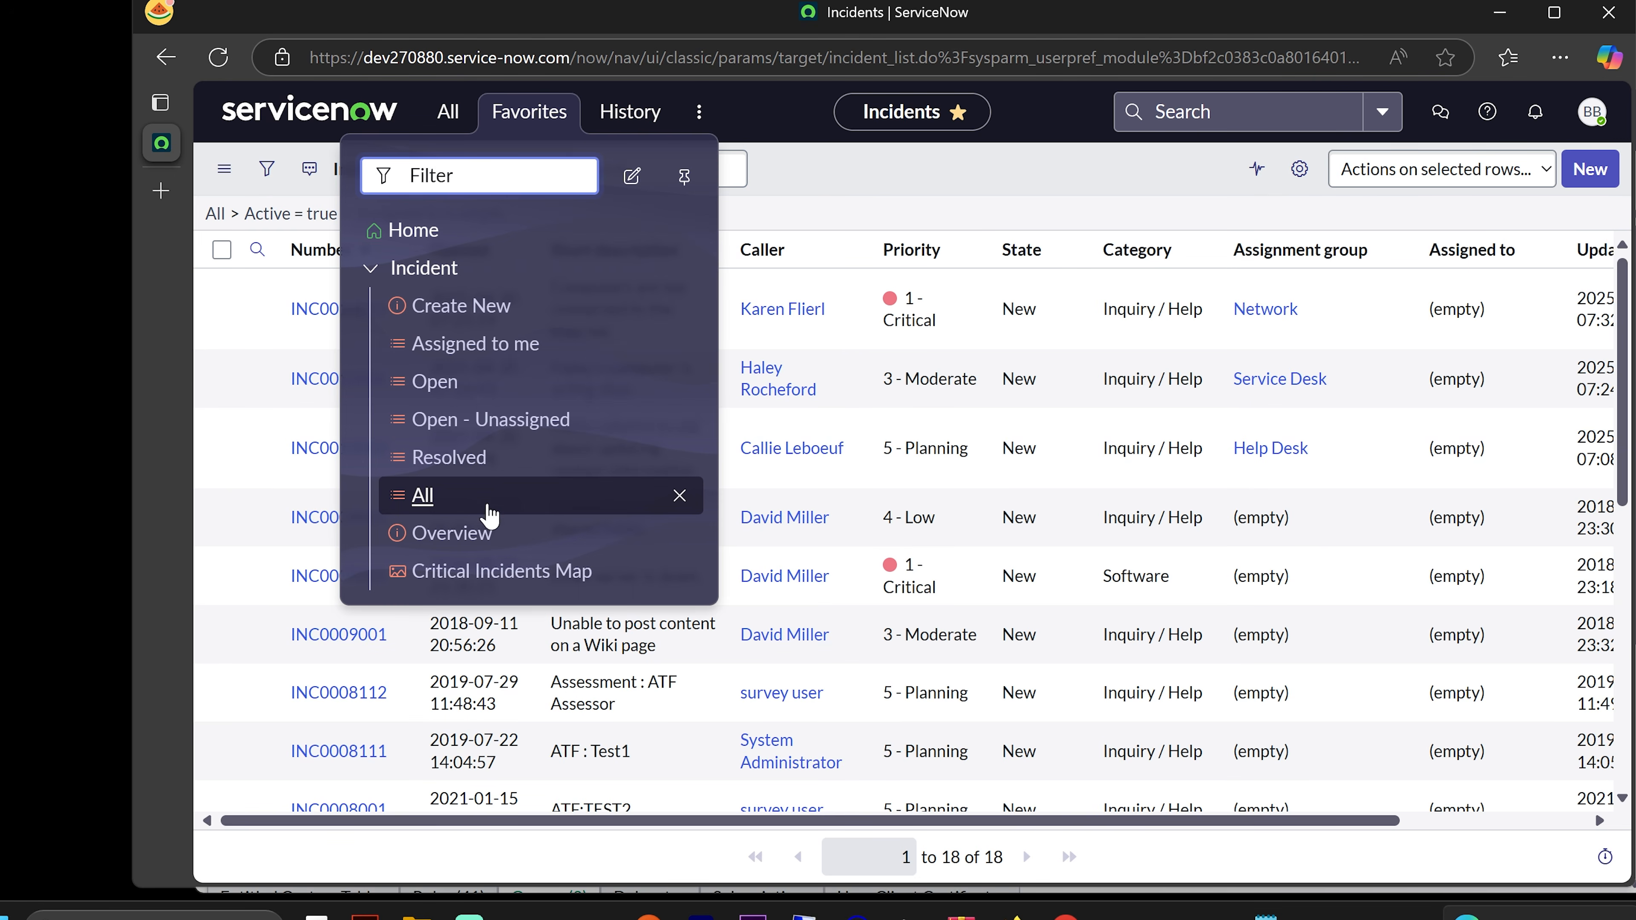